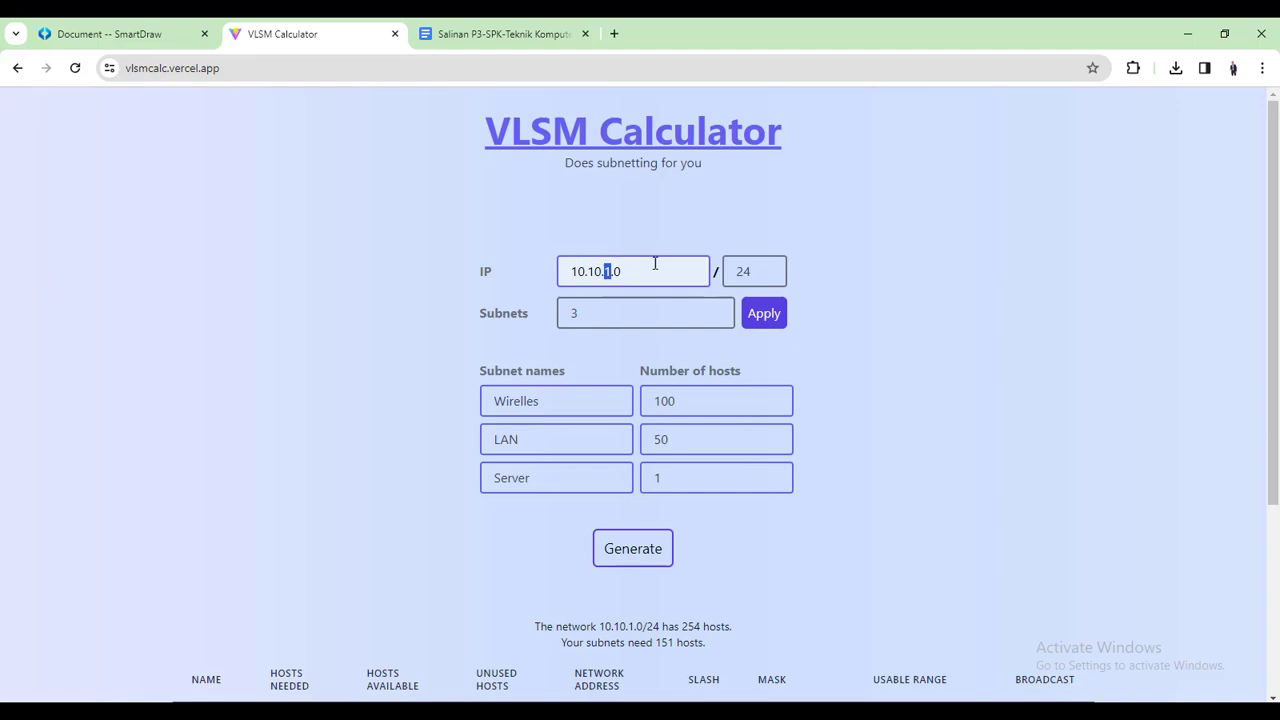
# Review the base network, the 3-subnet count, the subnet names and the Wirelles host count of 100
pyautogui.click(655, 268)
pyautogui.click(621, 314)
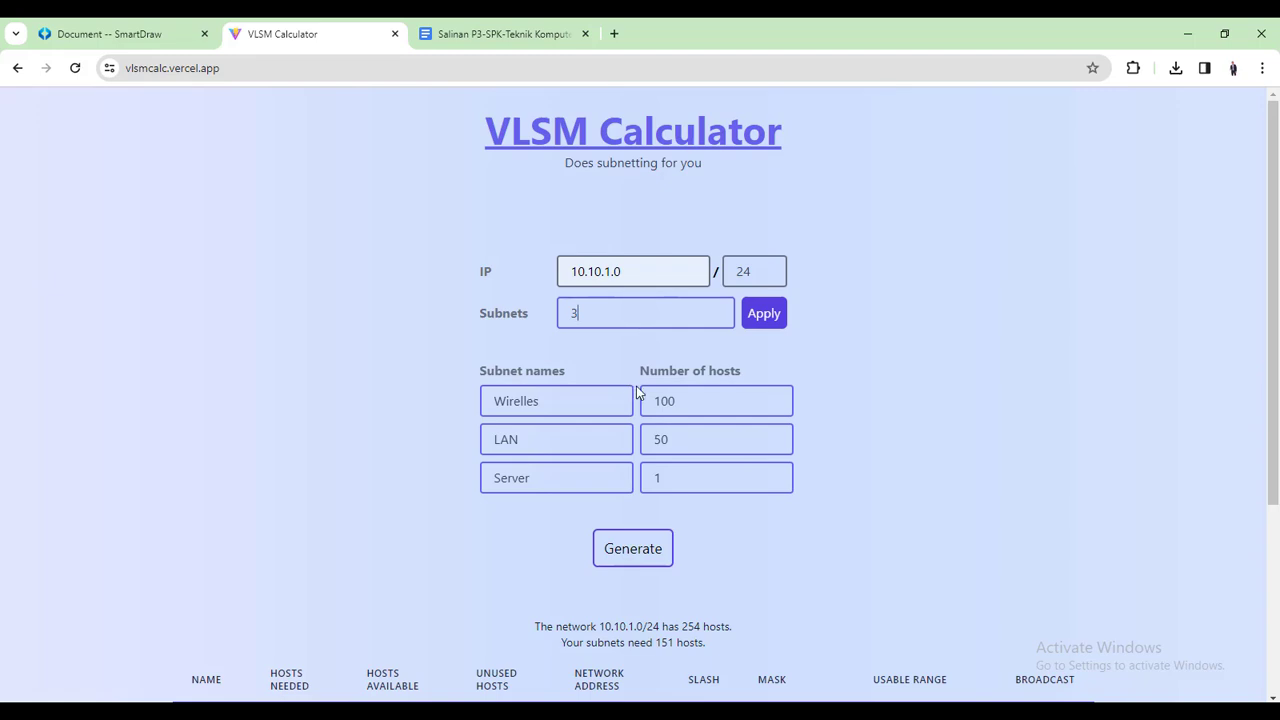
pyautogui.moveTo(586, 403); pyautogui.dragTo(488, 404)
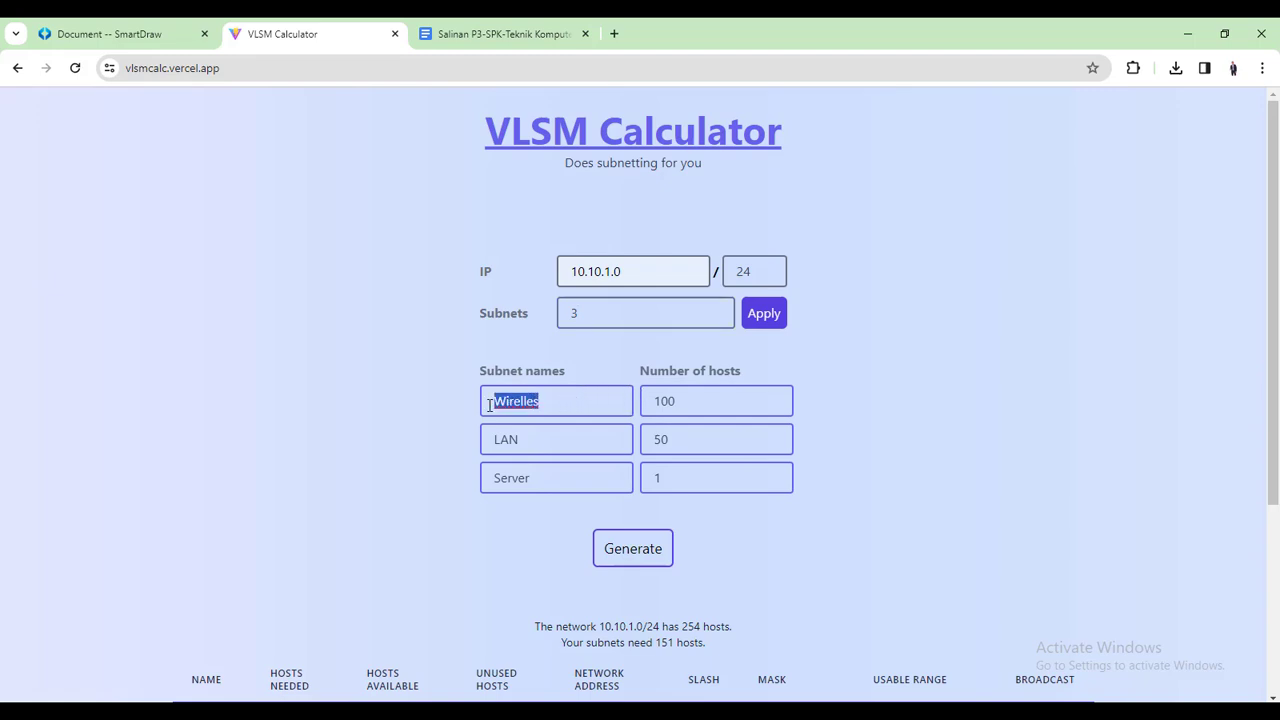
pyautogui.moveTo(532, 449); pyautogui.dragTo(487, 448)
pyautogui.moveTo(548, 482); pyautogui.dragTo(490, 482)
pyautogui.moveTo(560, 403); pyautogui.dragTo(490, 406)
pyautogui.moveTo(654, 402); pyautogui.dragTo(676, 403)
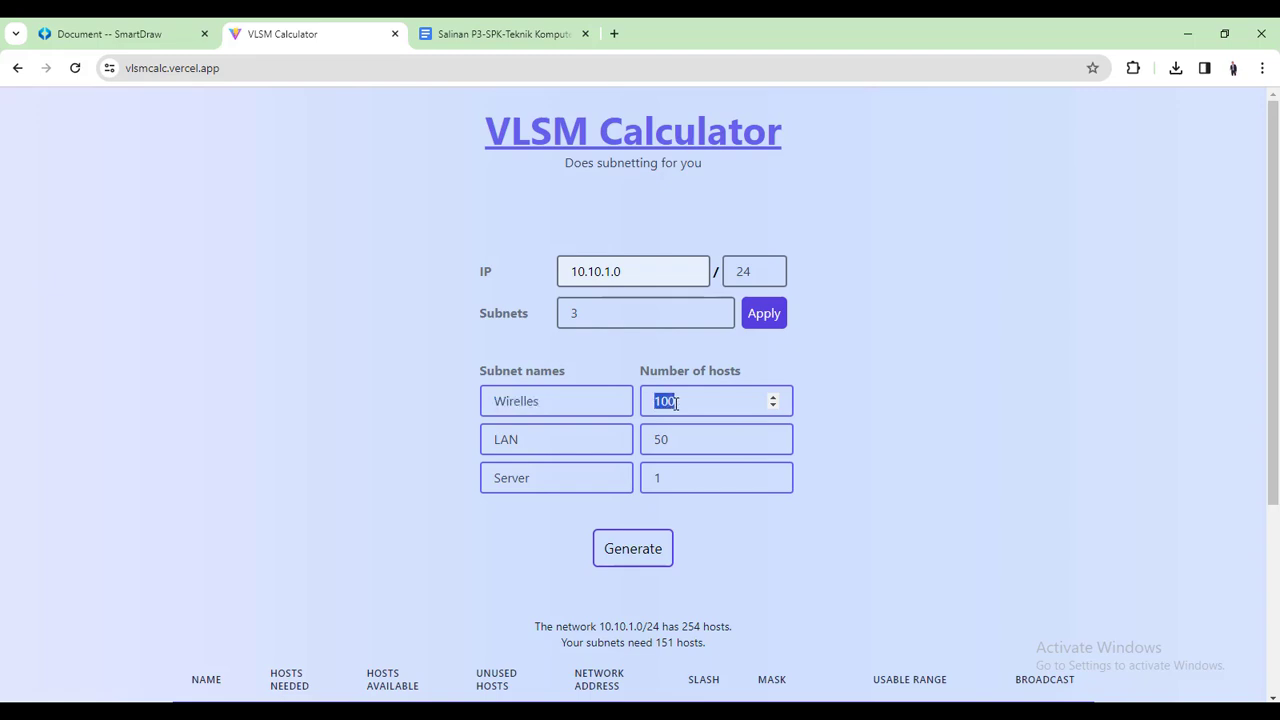
# Check the LAN entry with 50 hosts and the Server entry with 1 host
pyautogui.click(493, 440)
pyautogui.moveTo(493, 440); pyautogui.dragTo(526, 440)
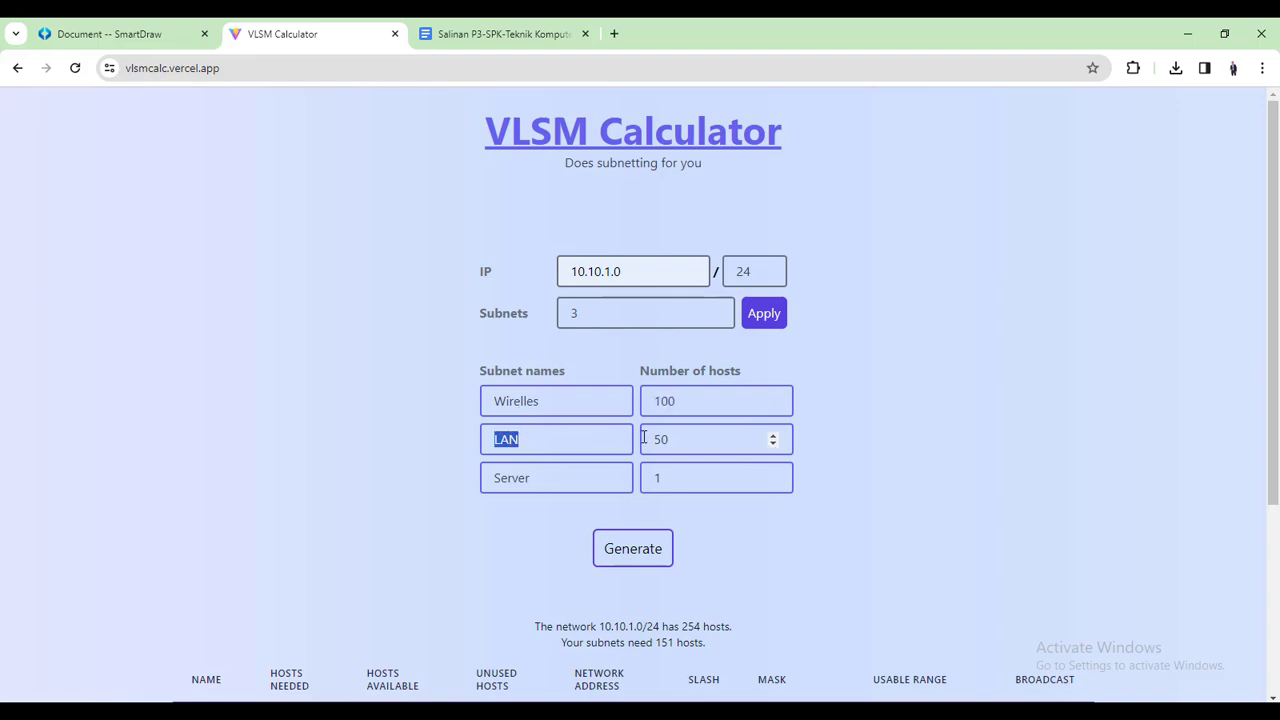
pyautogui.moveTo(646, 441); pyautogui.dragTo(715, 437)
pyautogui.moveTo(540, 473); pyautogui.dragTo(488, 481)
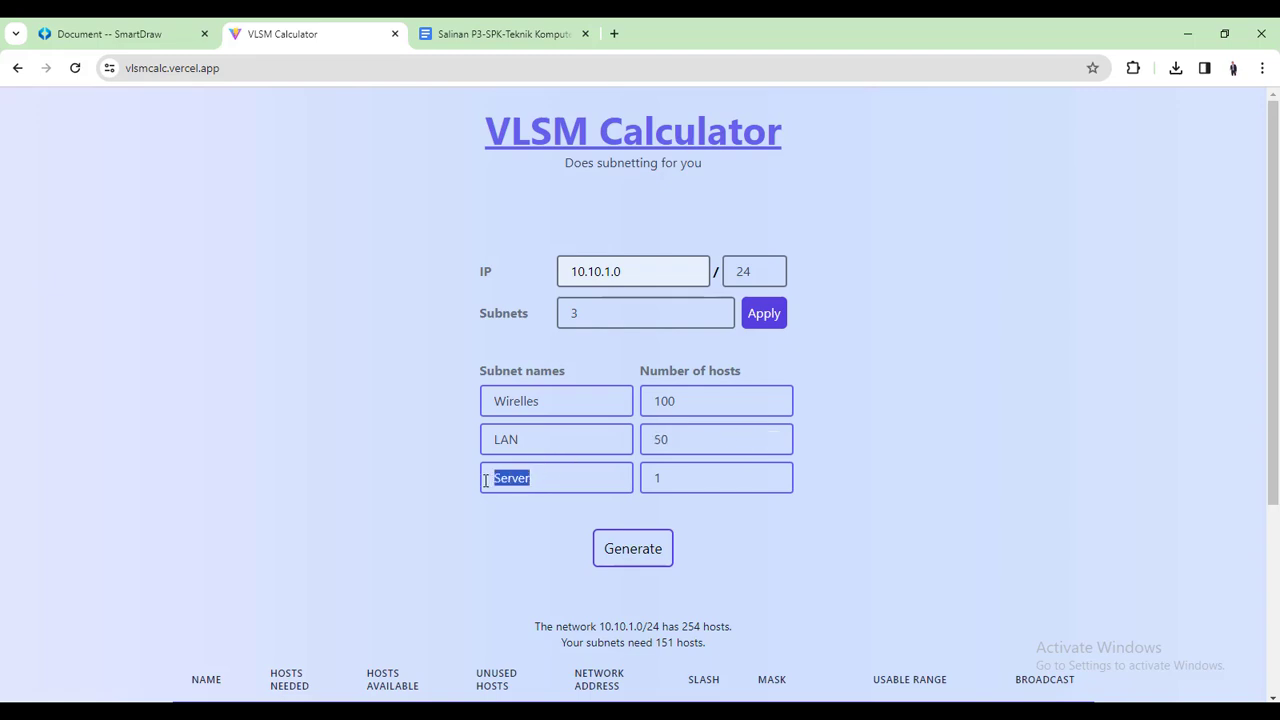
pyautogui.click(657, 479)
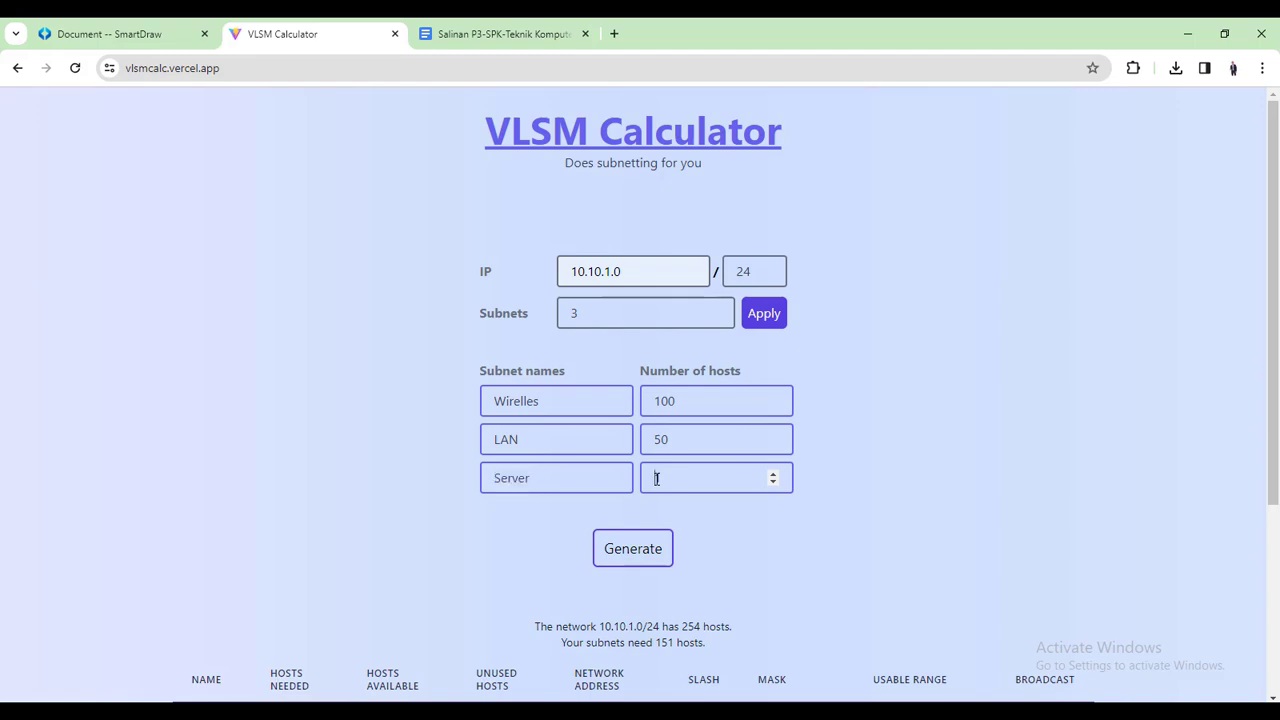
pyautogui.moveTo(656, 478); pyautogui.dragTo(670, 483)
pyautogui.click(681, 480)
# In the assignment document, check the requirements for 100 wireless clients and 50 wired clients
pyautogui.click(543, 34)
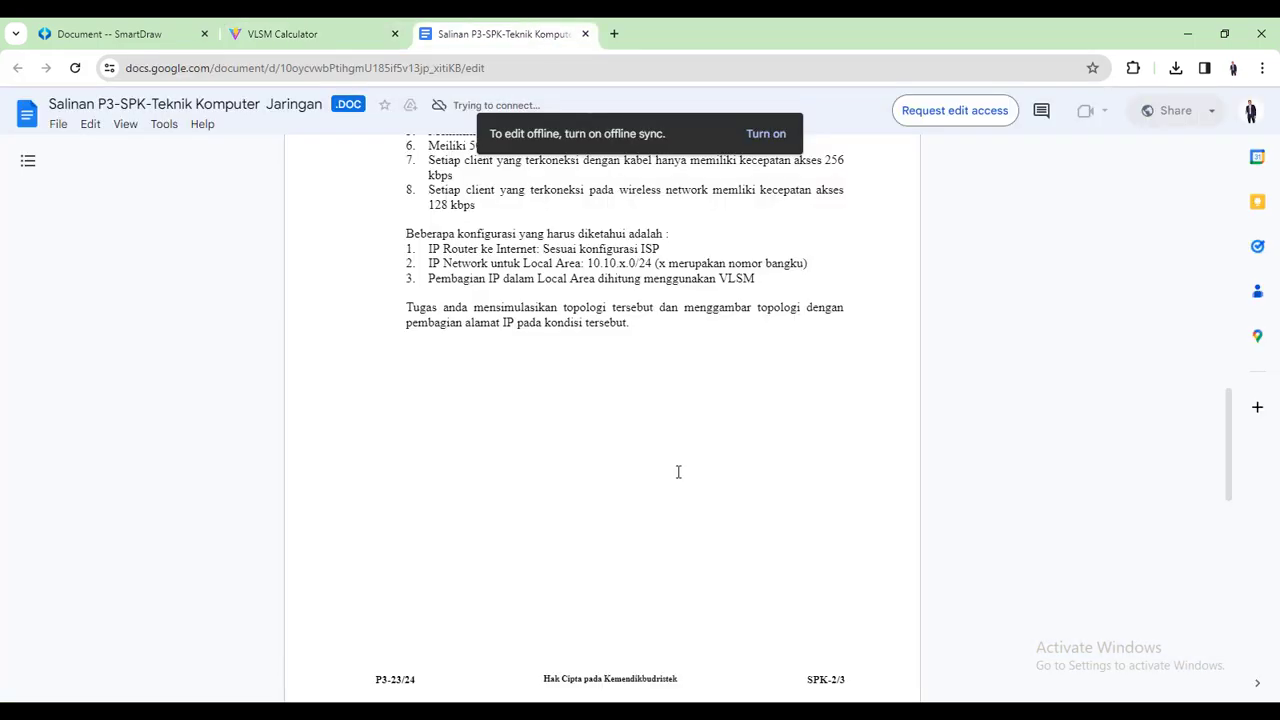
pyautogui.scroll(3, 678, 472)
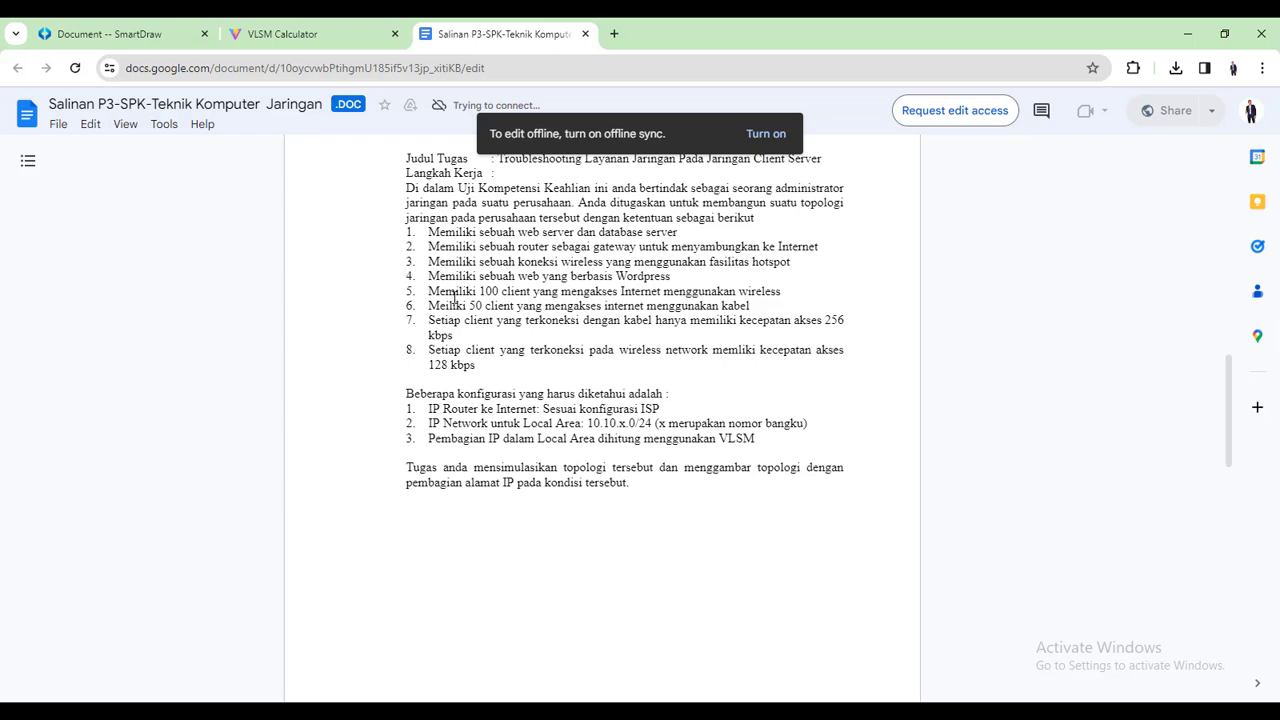
pyautogui.moveTo(430, 291); pyautogui.dragTo(533, 291)
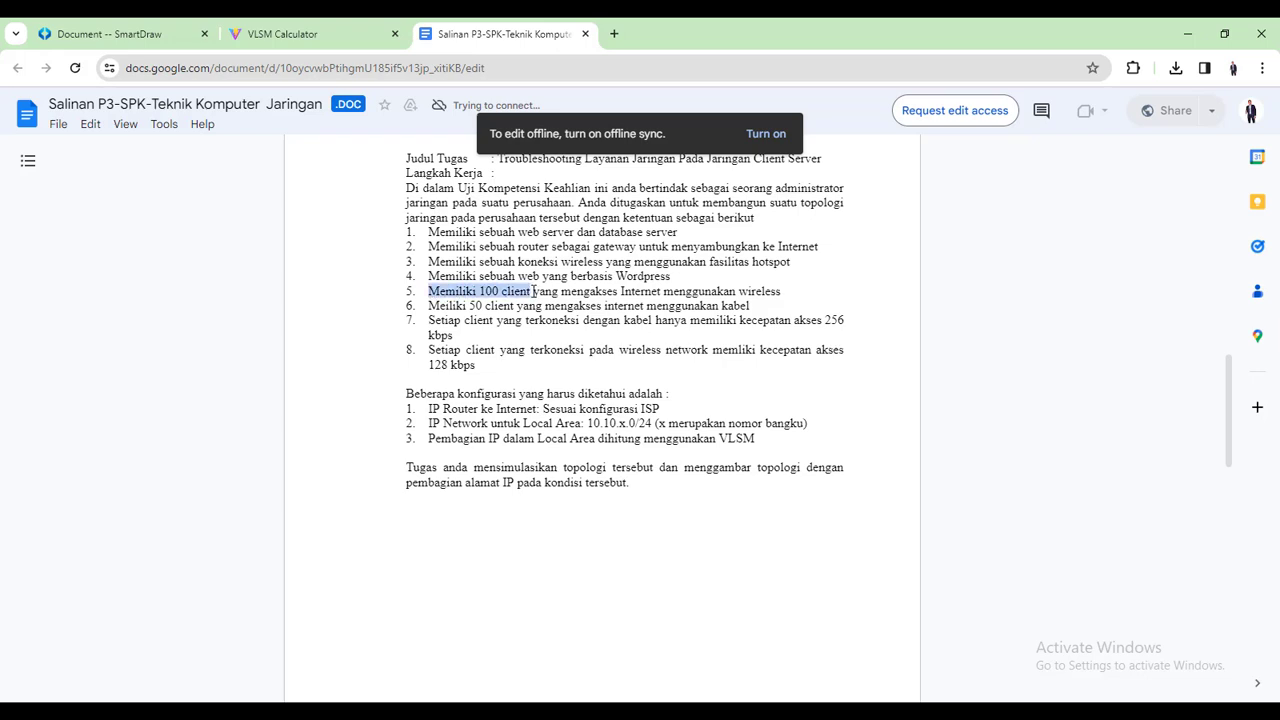
pyautogui.moveTo(428, 306); pyautogui.dragTo(514, 306)
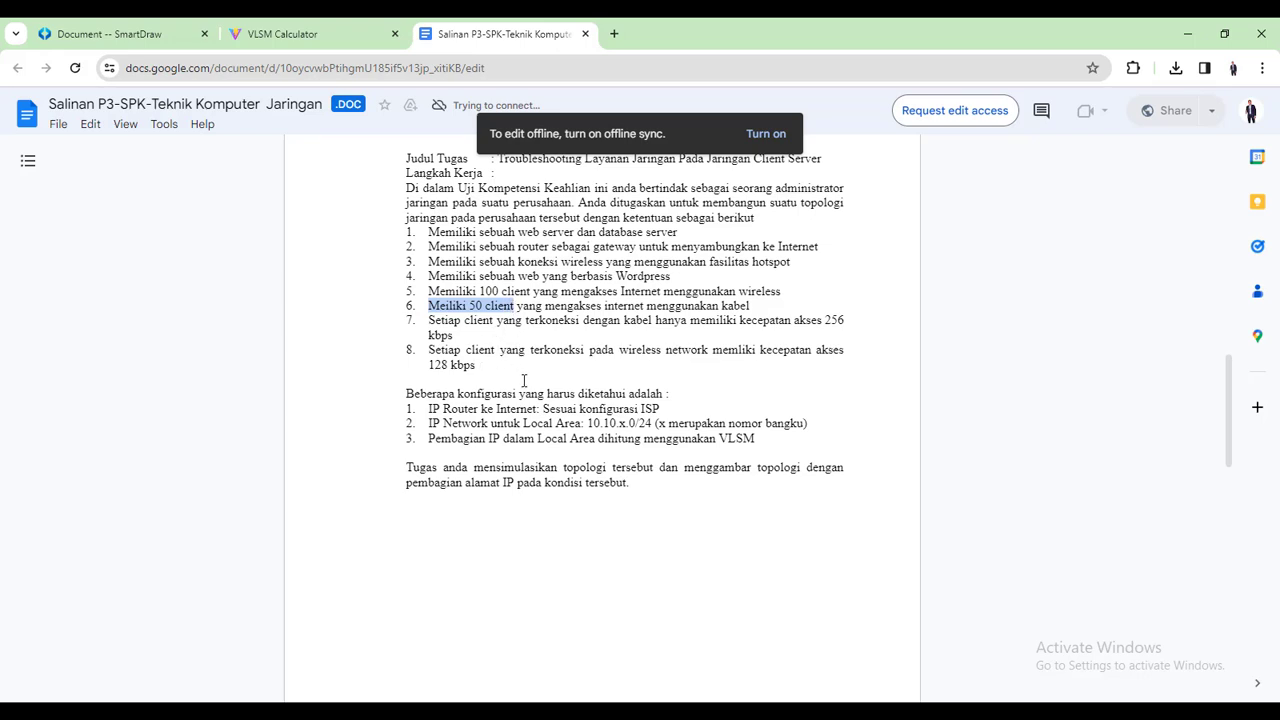
pyautogui.click(140, 28)
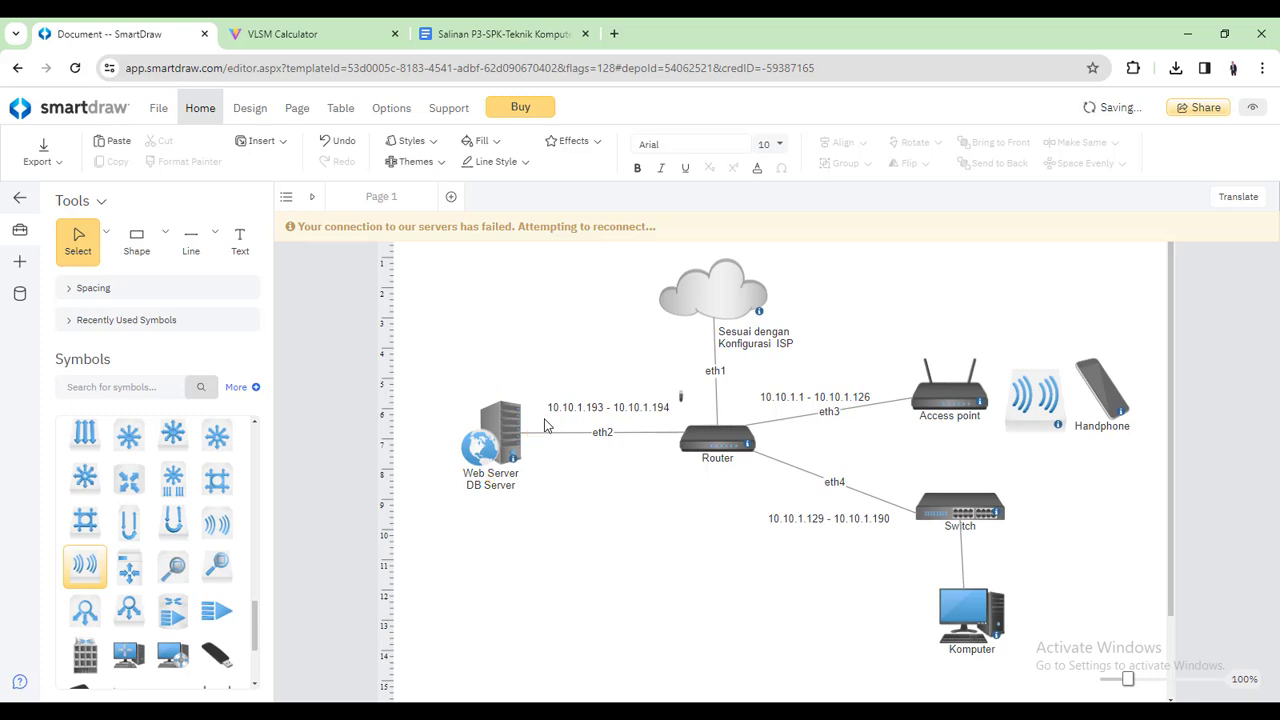
# Scroll VLSM Calculator down to show Wirelles 10.10.1.0/25, LAN 10.10.1.128/26 and Server 10.10.1.192/30
pyautogui.click(338, 27)
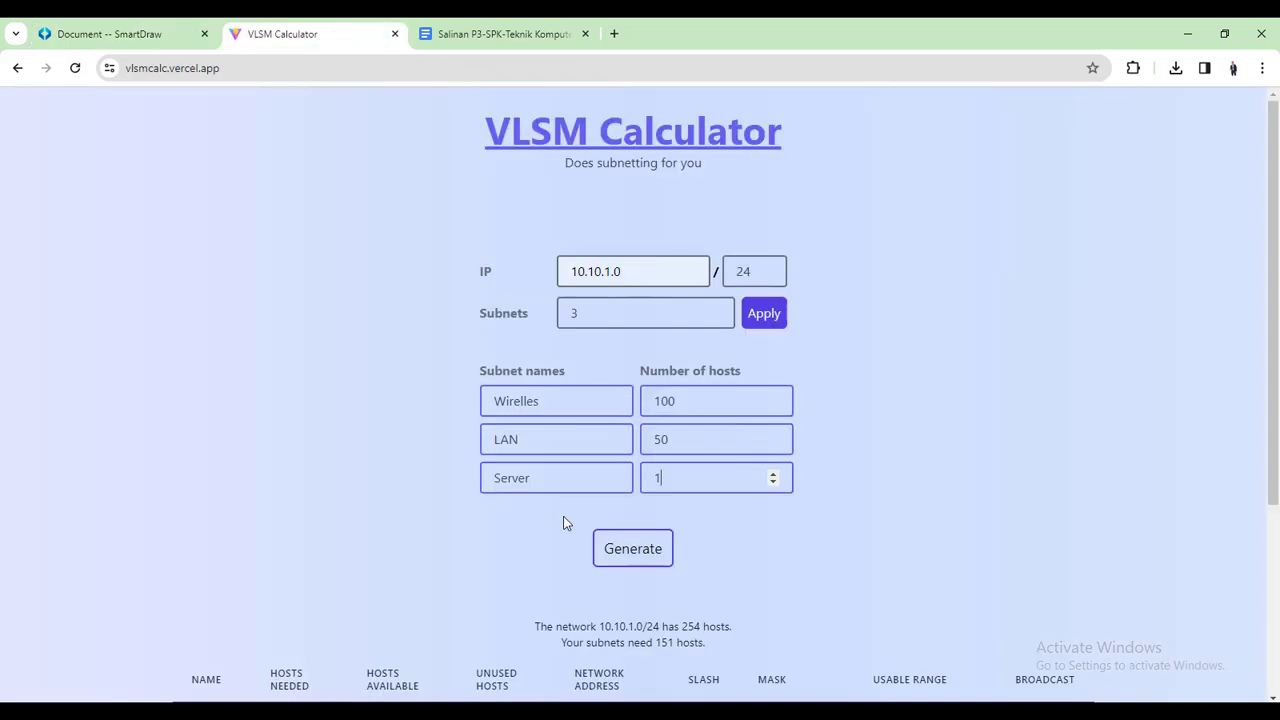
pyautogui.scroll(-1, 563, 520)
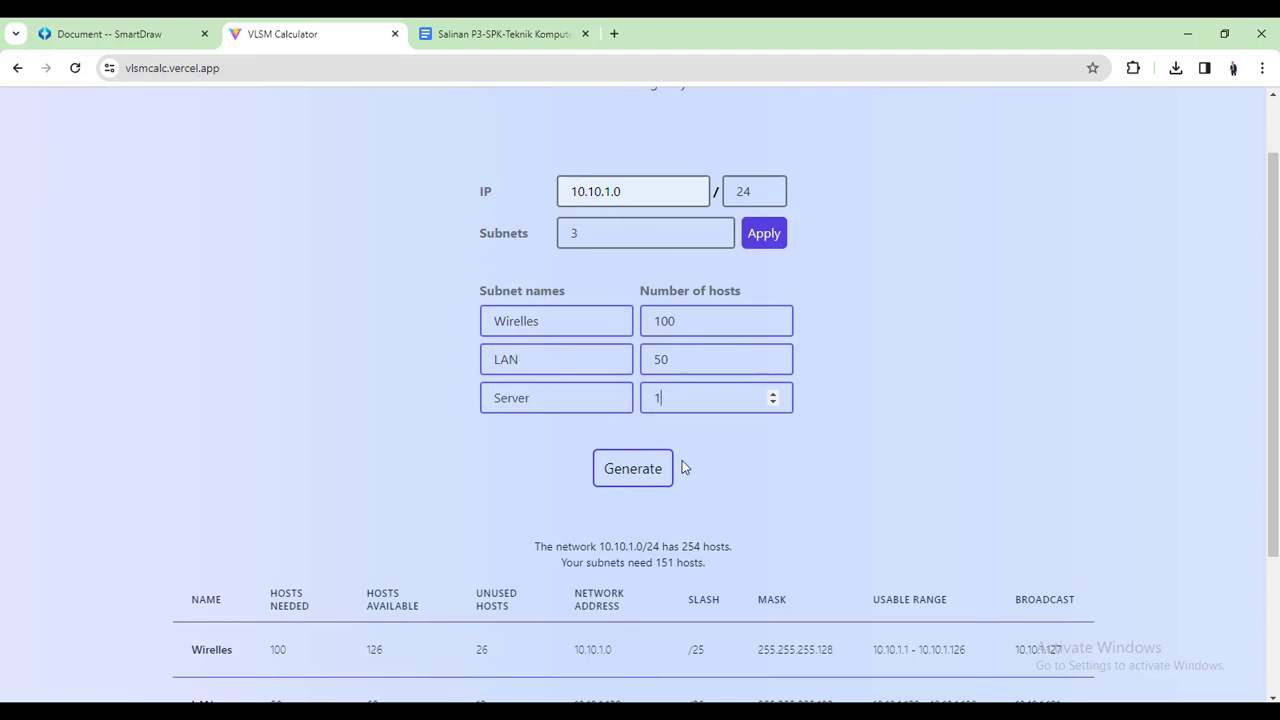
pyautogui.scroll(-2, 680, 491)
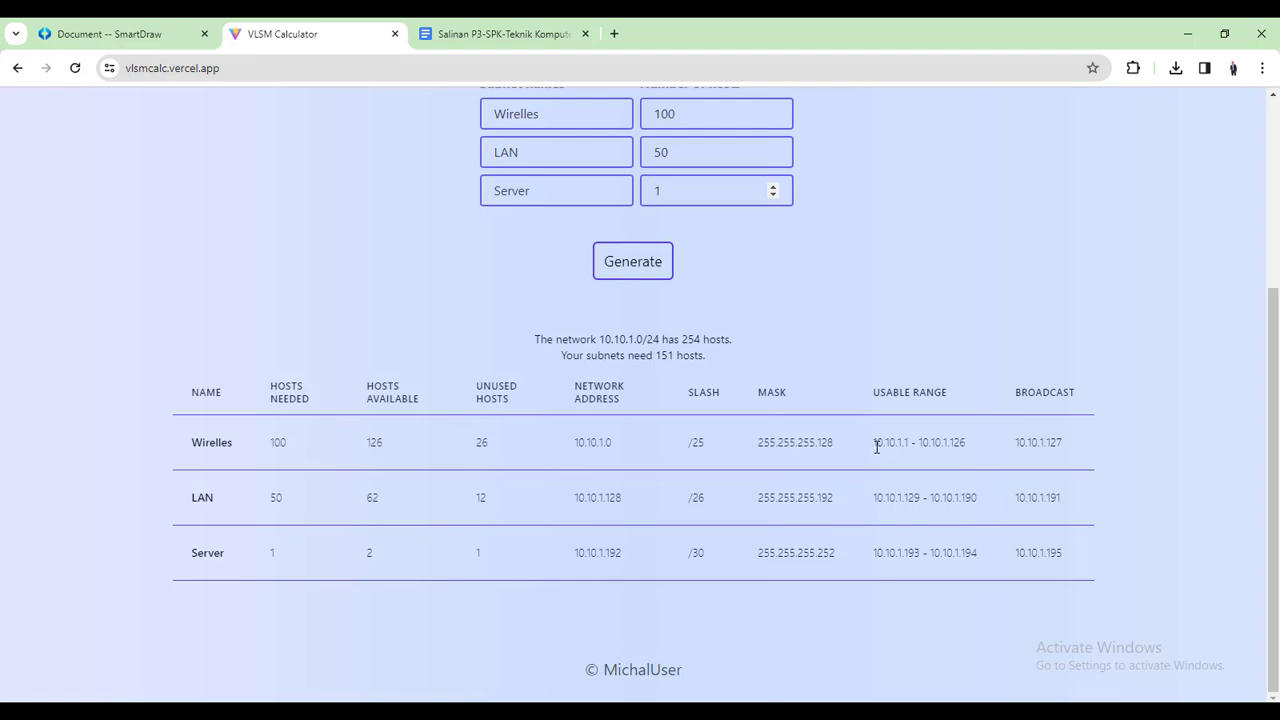
# Check each subnet's usable range, subnet mask and prefix (/25, /26, /30) in the results table
pyautogui.moveTo(876, 446); pyautogui.dragTo(965, 446)
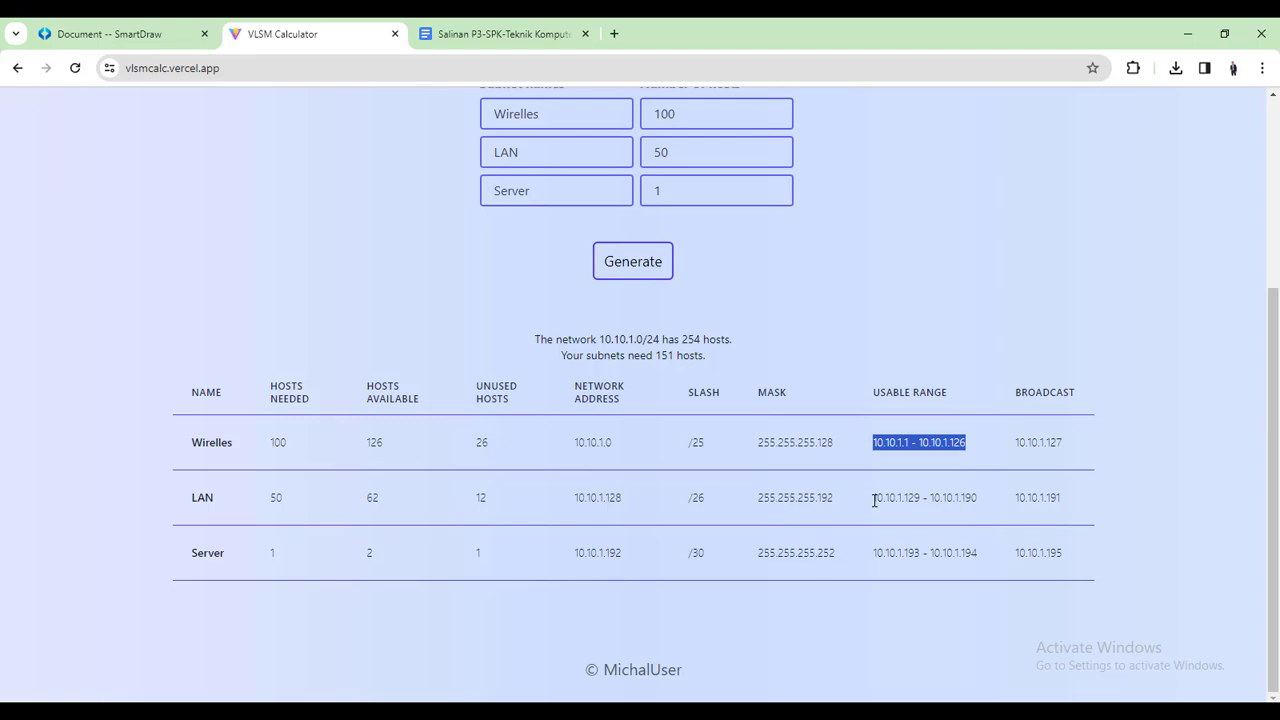
pyautogui.moveTo(874, 500); pyautogui.dragTo(986, 503)
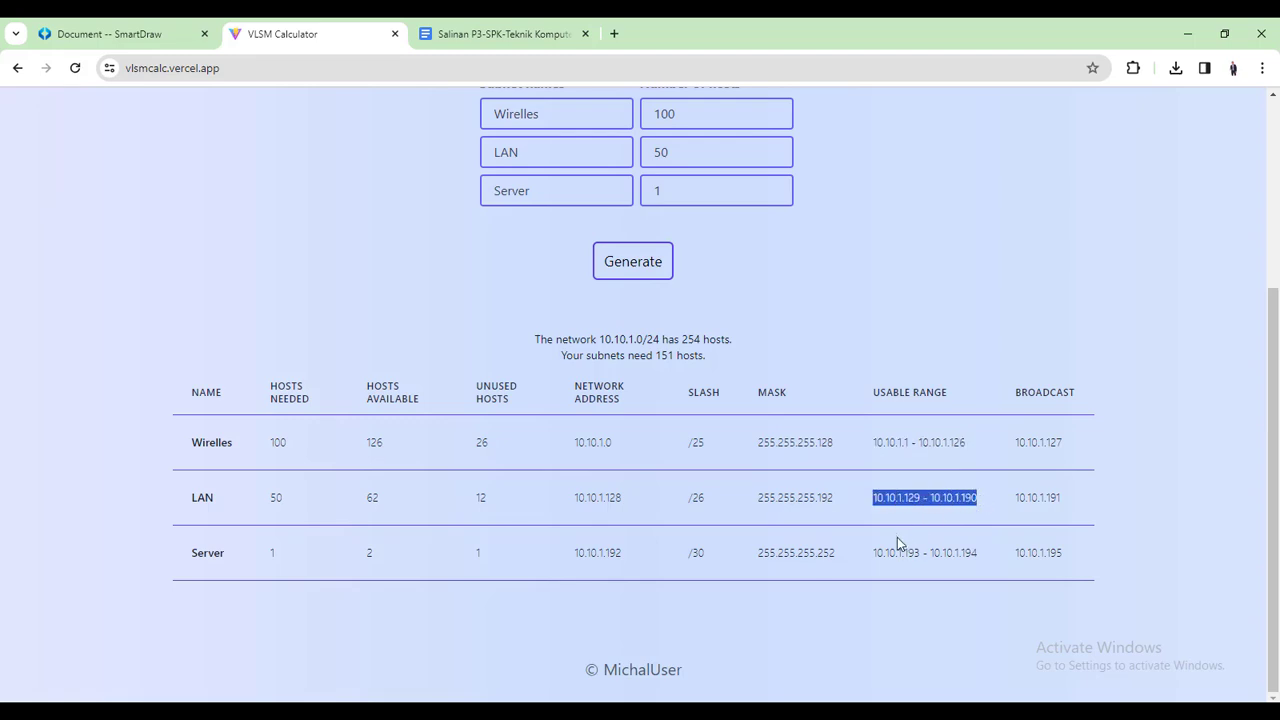
pyautogui.moveTo(874, 552); pyautogui.dragTo(982, 553)
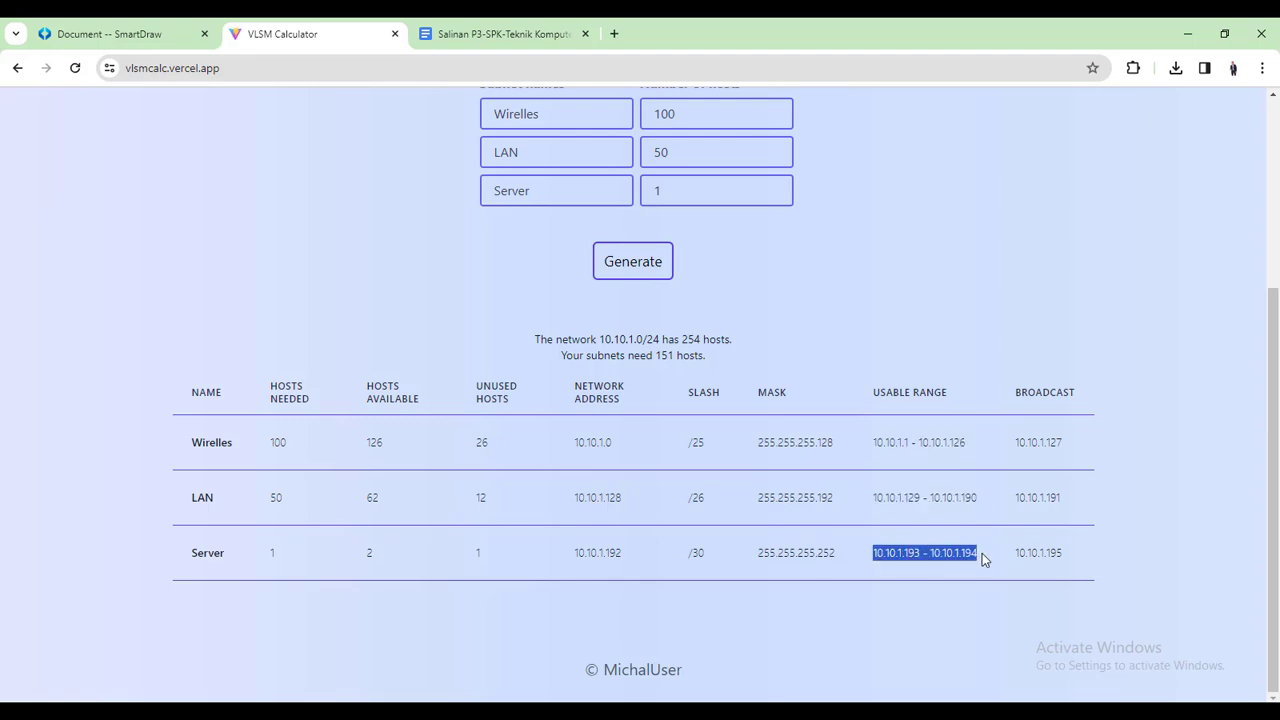
pyautogui.moveTo(760, 442); pyautogui.dragTo(828, 446)
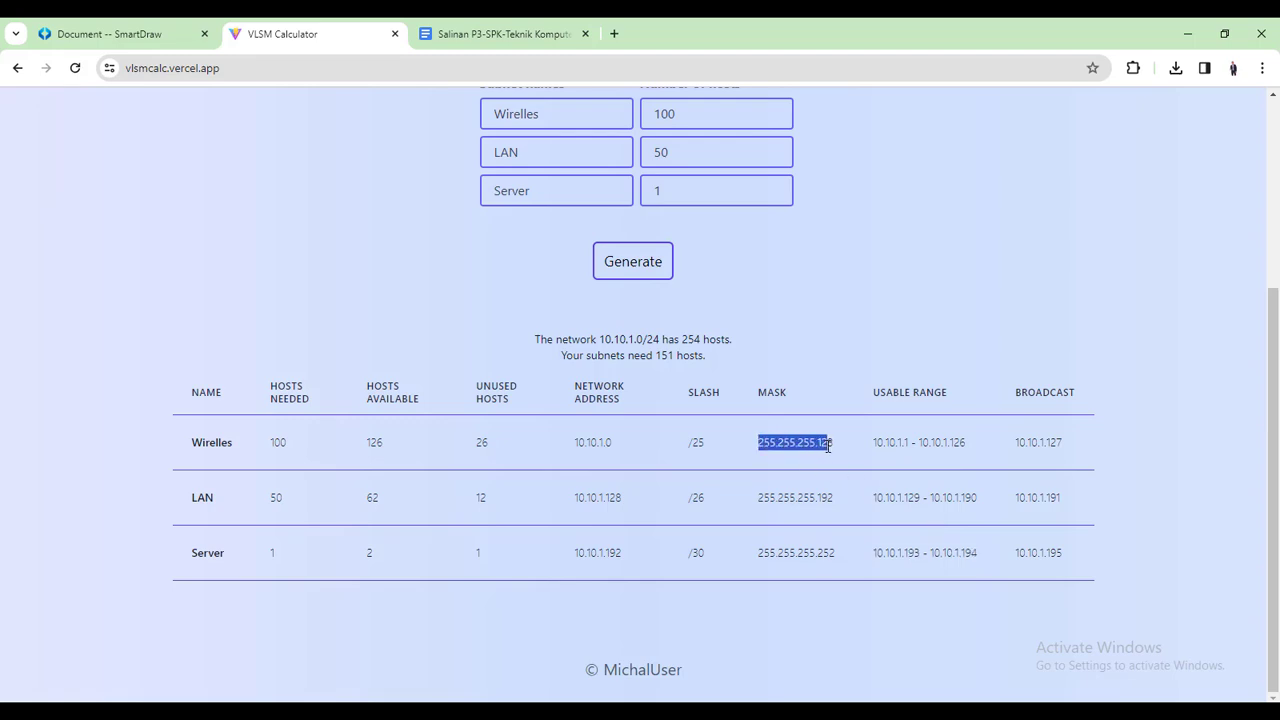
pyautogui.moveTo(760, 497); pyautogui.dragTo(836, 496)
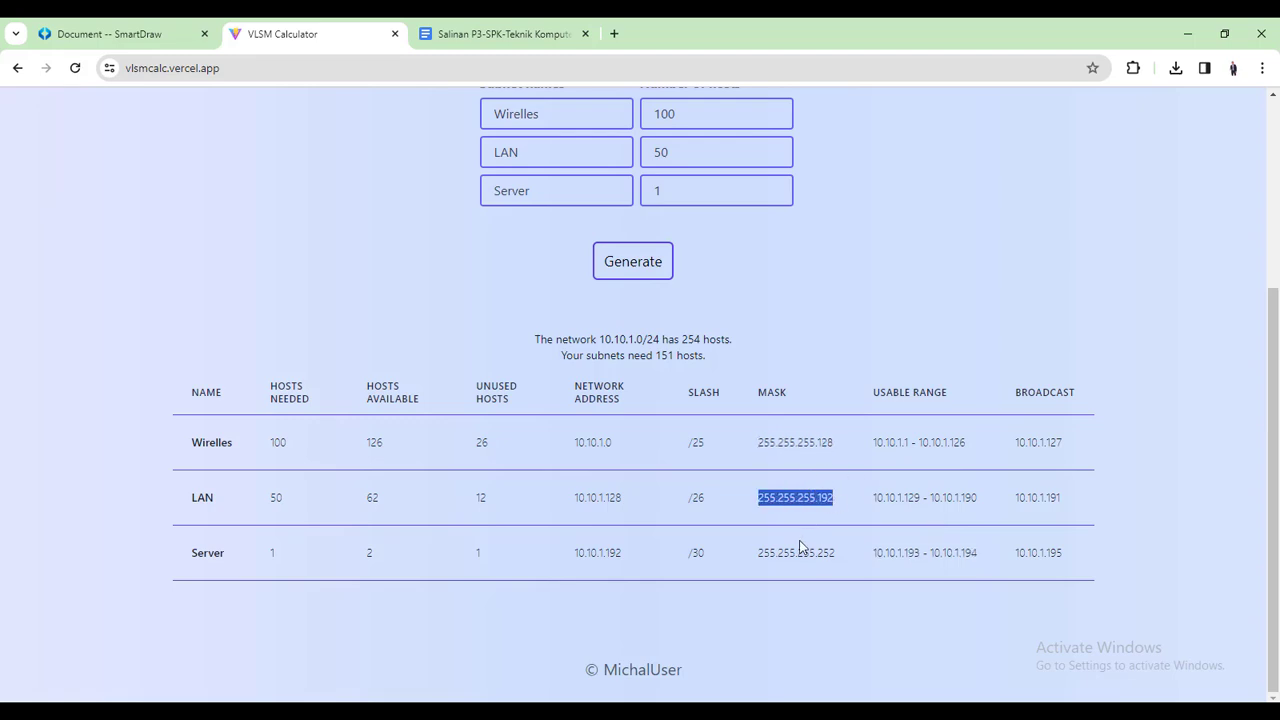
pyautogui.moveTo(758, 552); pyautogui.dragTo(846, 560)
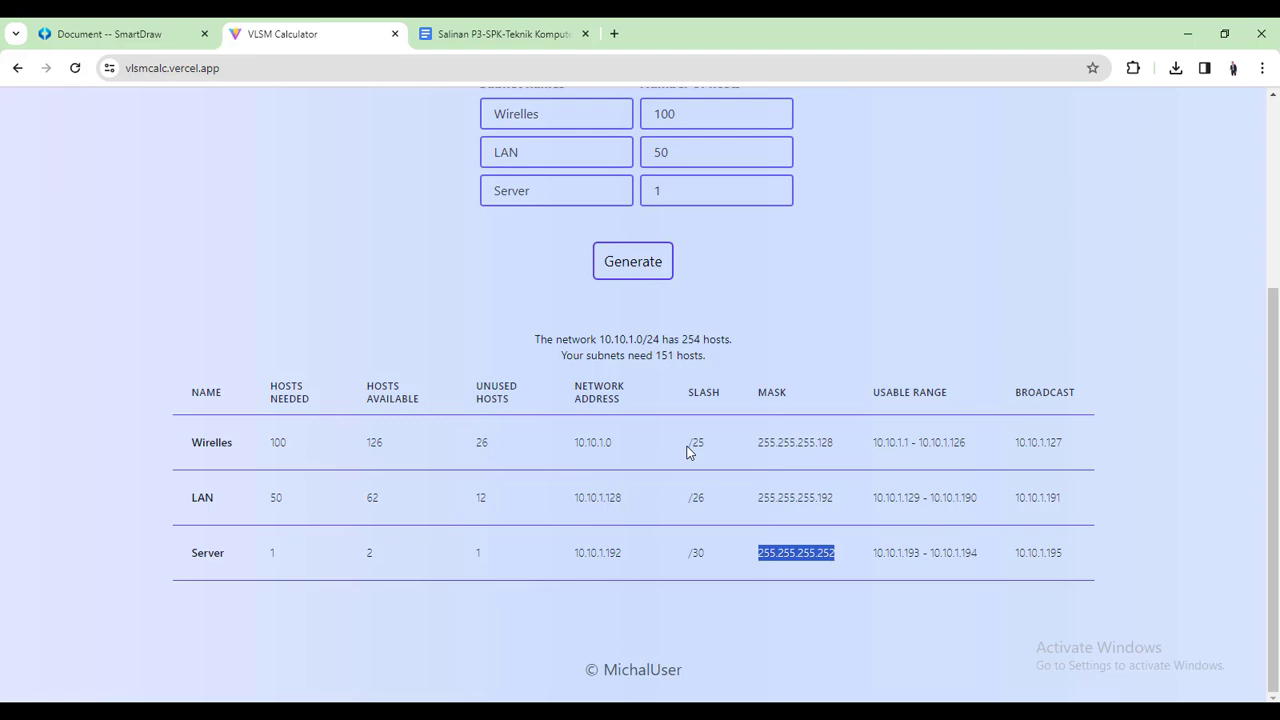
pyautogui.moveTo(687, 448); pyautogui.dragTo(706, 442)
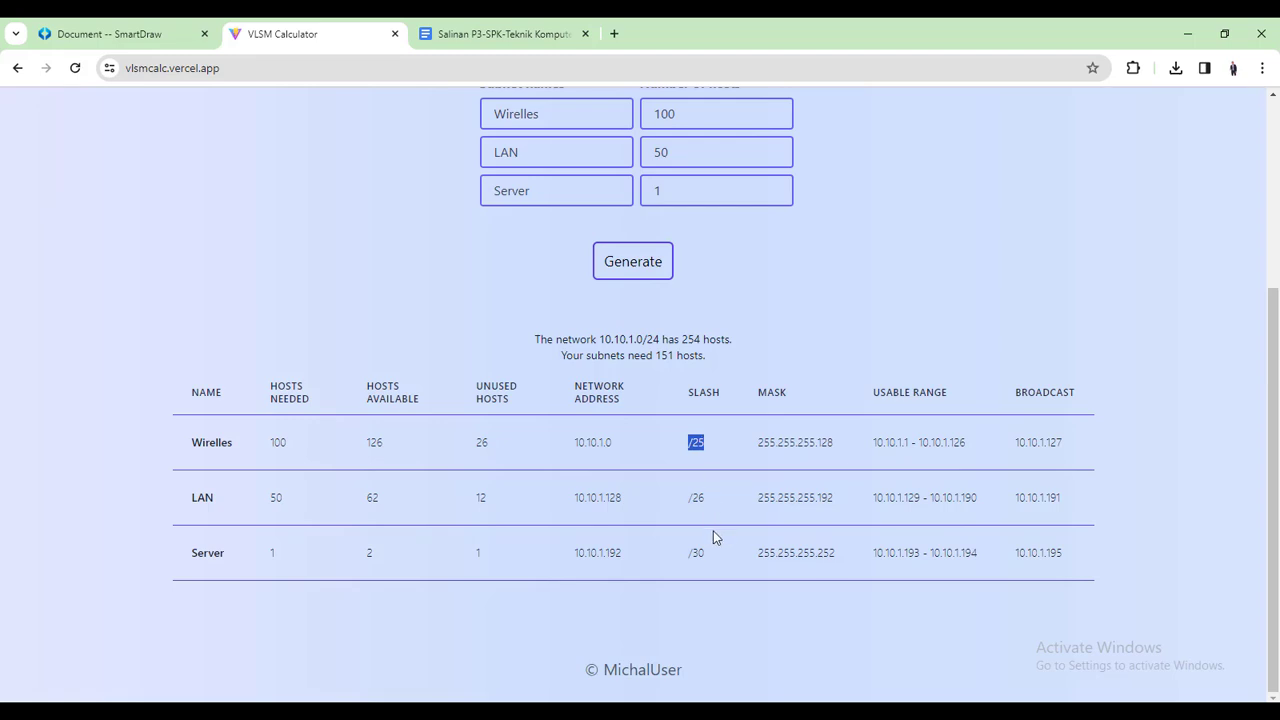
pyautogui.moveTo(688, 498); pyautogui.dragTo(706, 508)
pyautogui.moveTo(689, 552); pyautogui.dragTo(705, 555)
# Recheck the three usable ranges against the SmartDraw topology diagram
pyautogui.hotkey('alt', 'Tab')
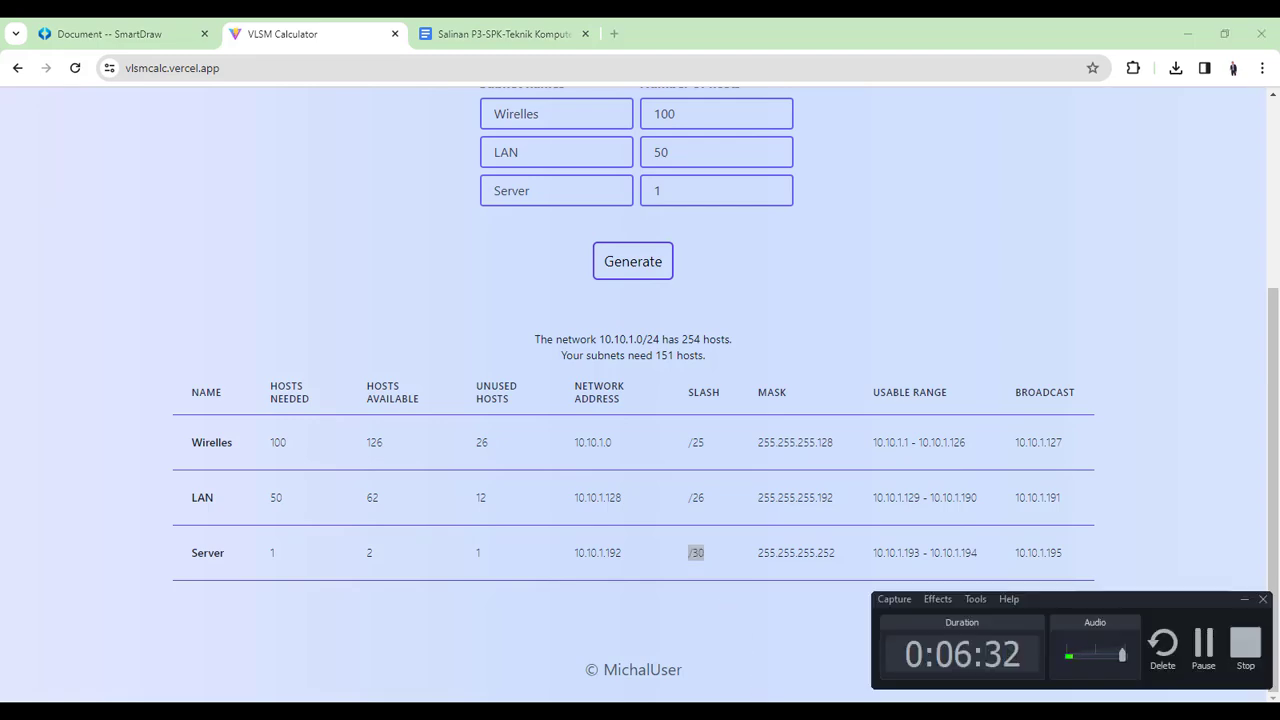
pyautogui.hotkey('alt', 'Tab')
pyautogui.click(725, 566)
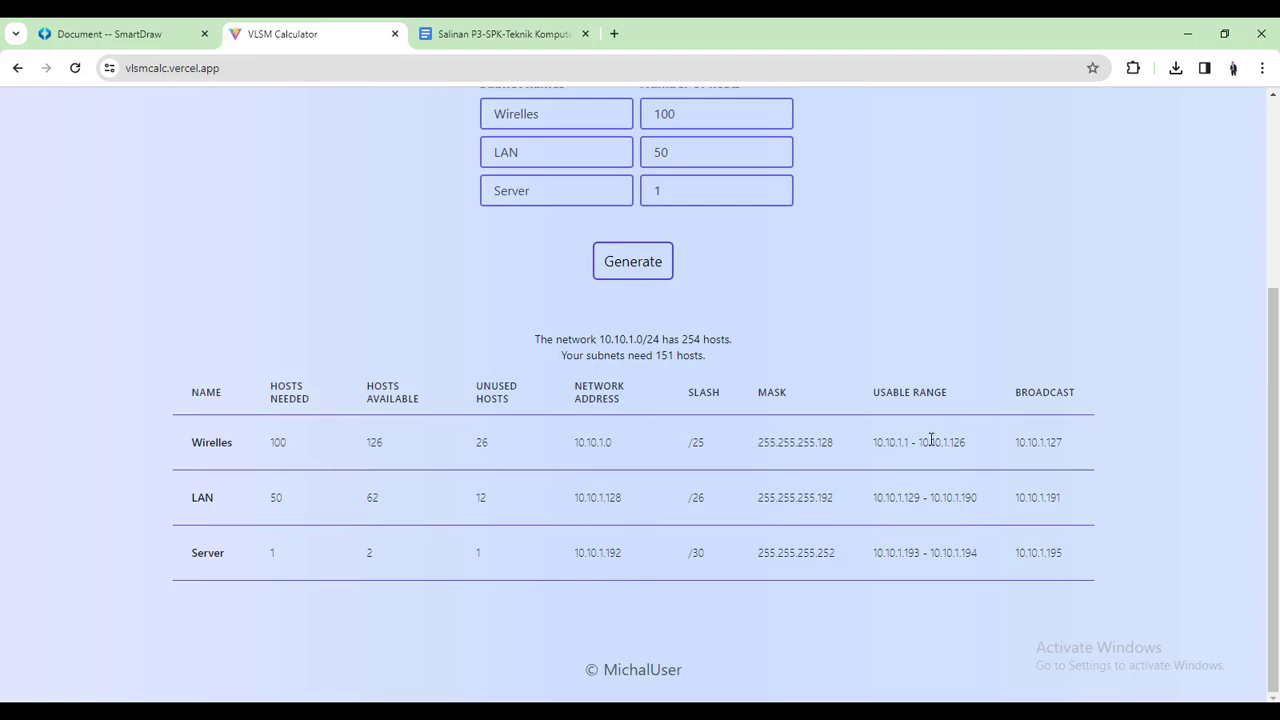
pyautogui.moveTo(874, 442); pyautogui.dragTo(966, 442)
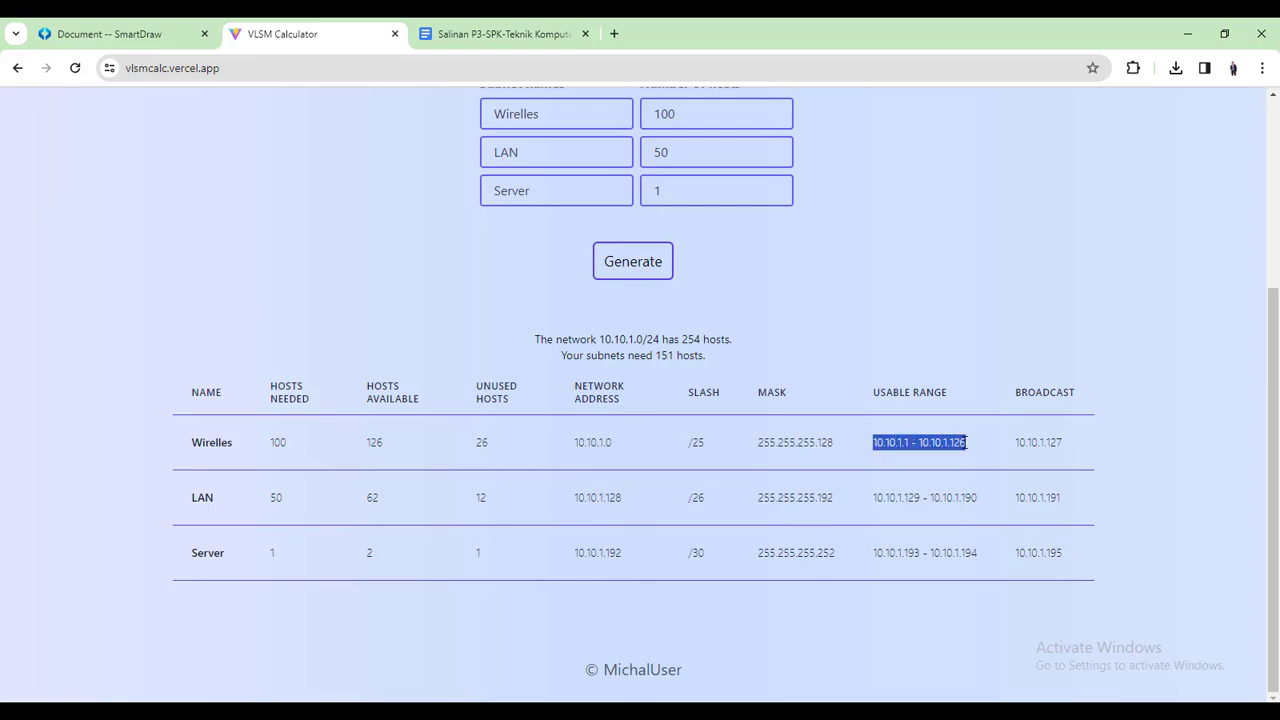
pyautogui.moveTo(876, 497); pyautogui.dragTo(978, 497)
pyautogui.moveTo(874, 552); pyautogui.dragTo(978, 552)
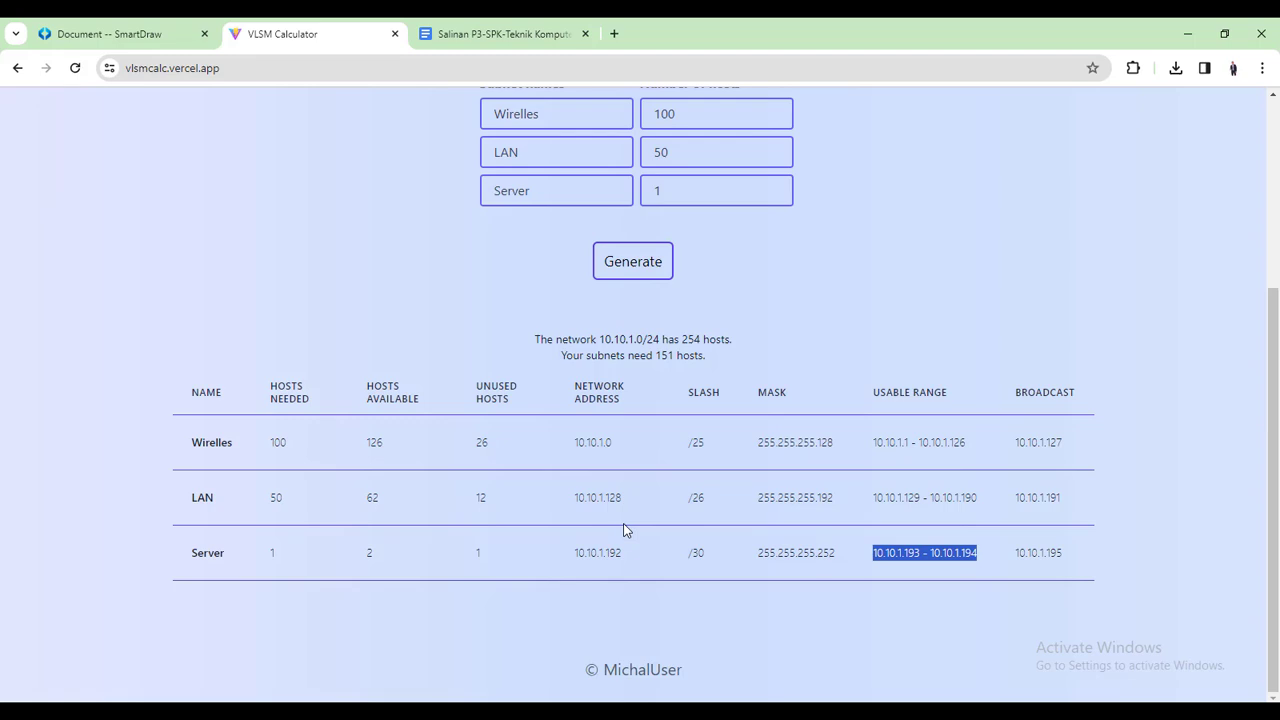
pyautogui.click(137, 38)
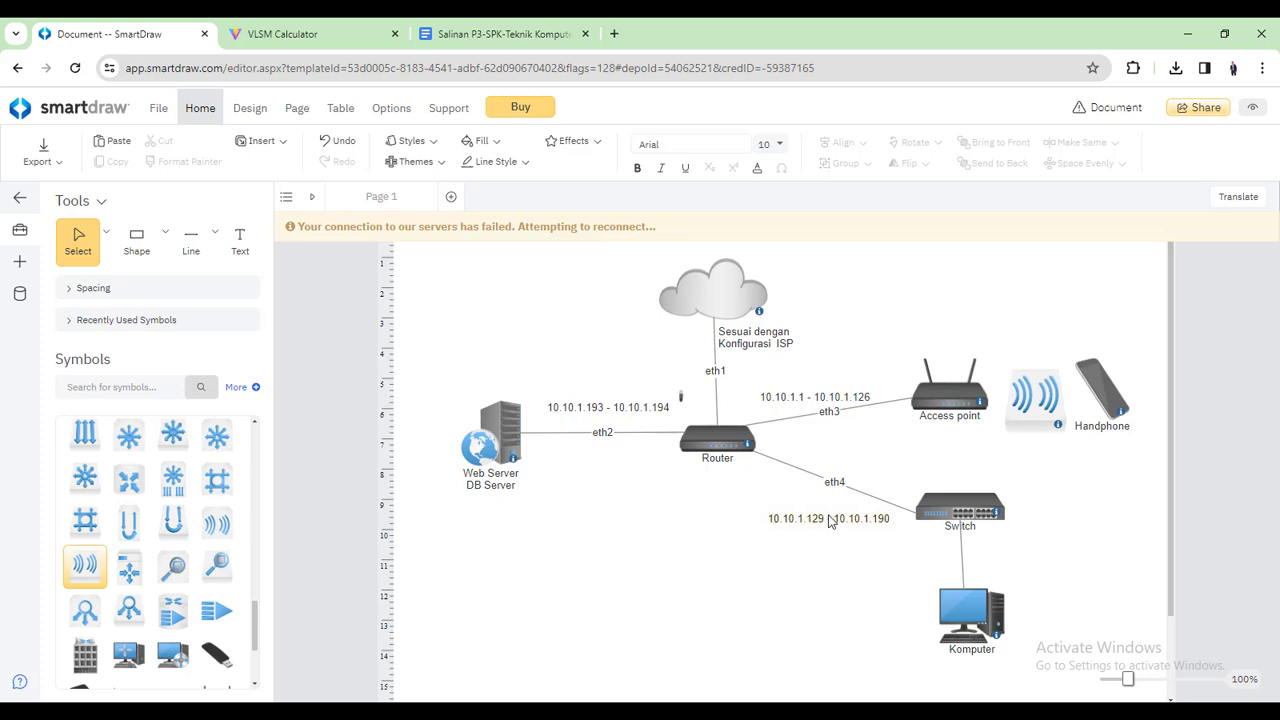
pyautogui.click(305, 28)
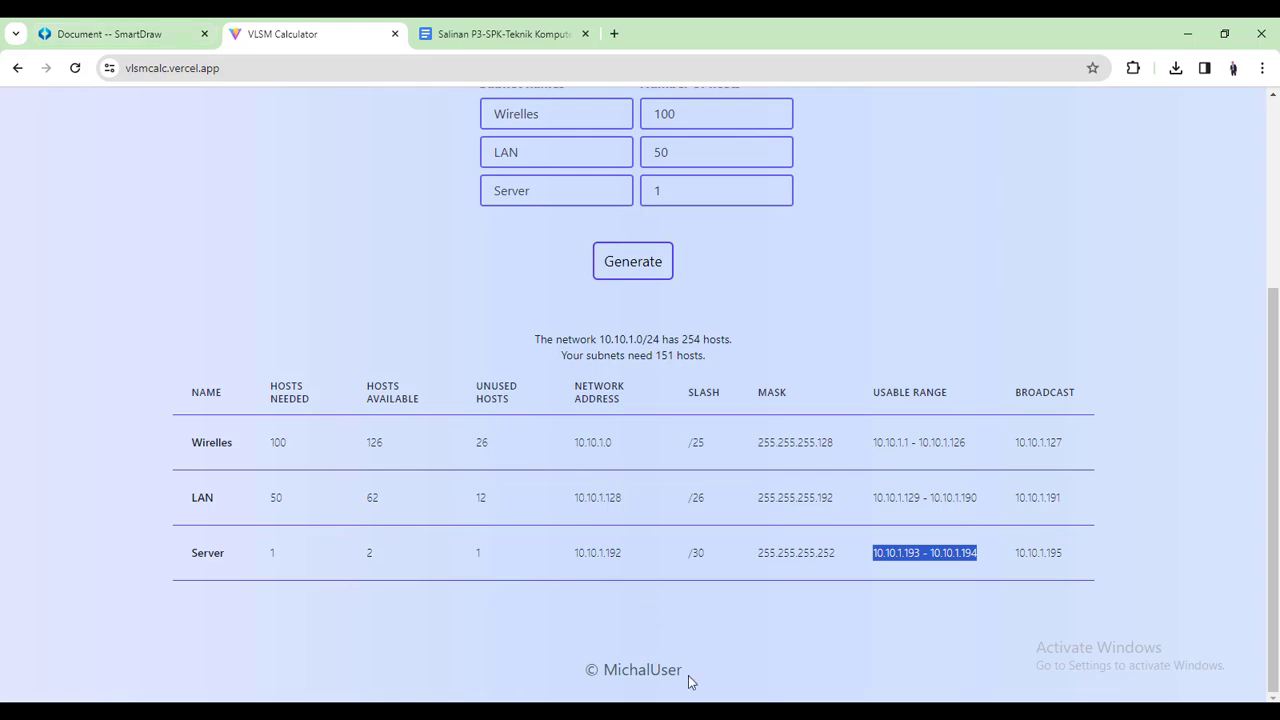
pyautogui.click(146, 38)
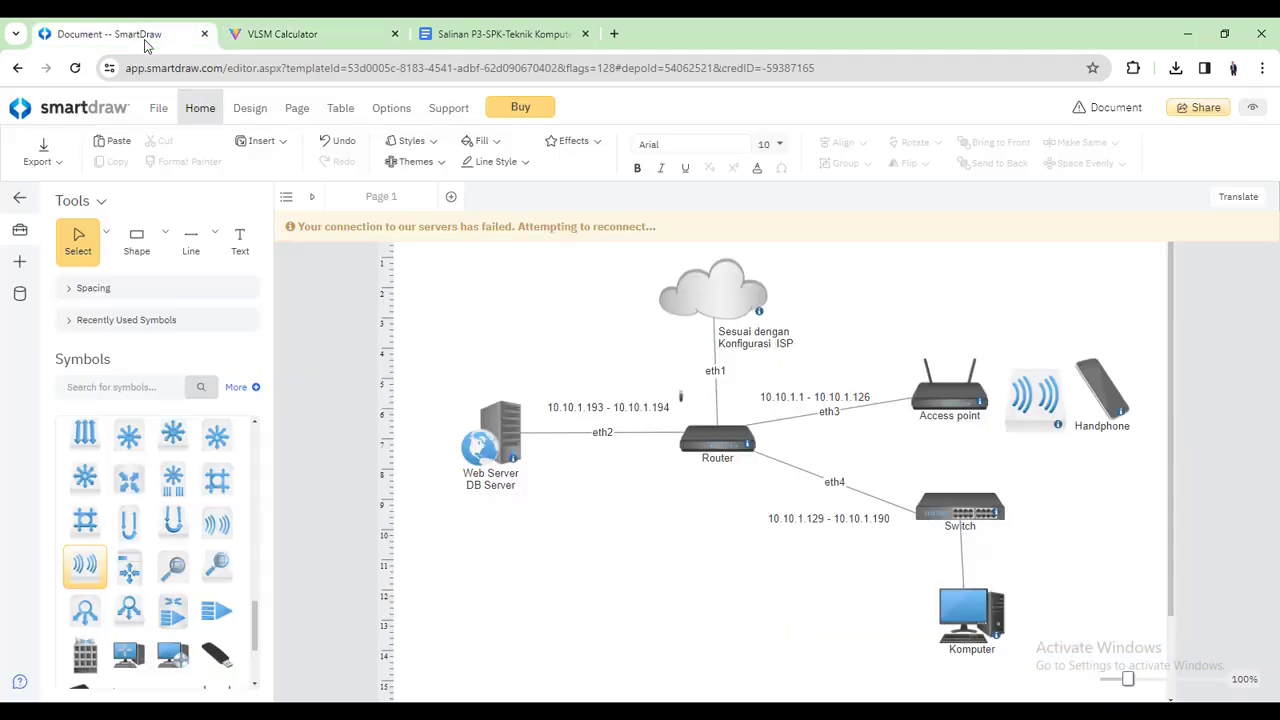
pyautogui.click(745, 501)
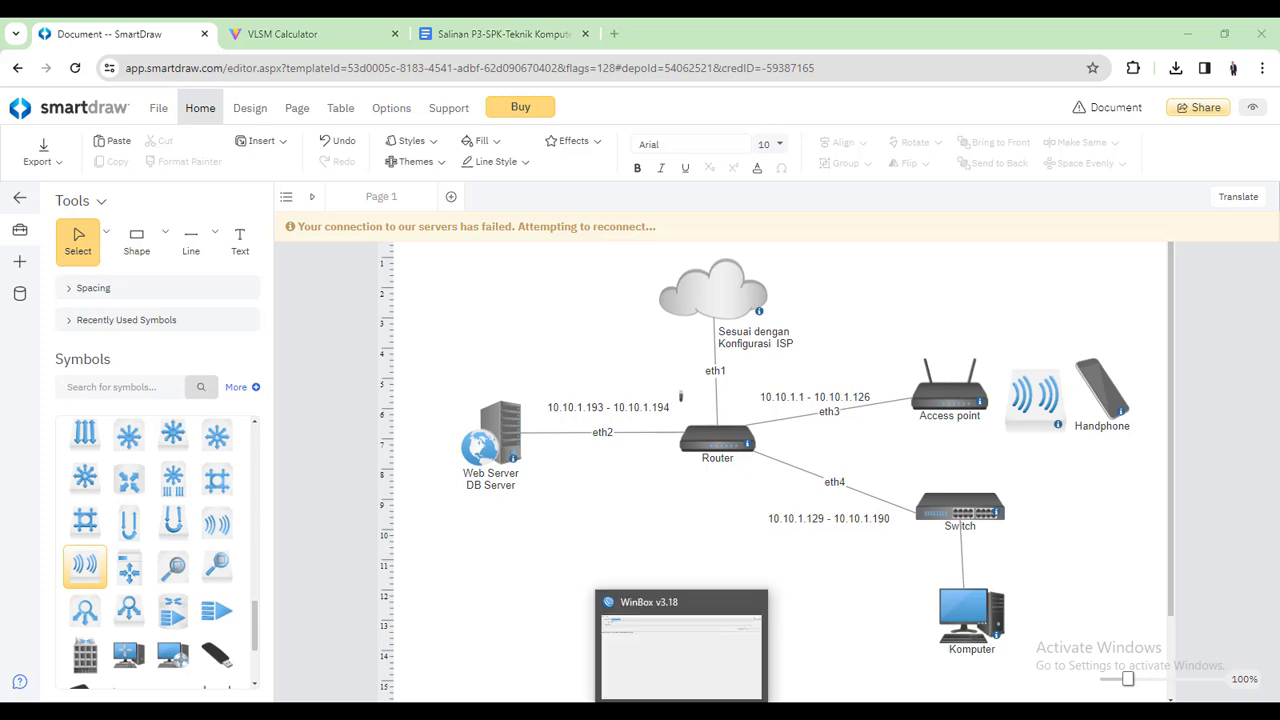
# Refresh WinBox neighbours and log in to the router with MAC DC:2C:6E:AB:59:1E
pyautogui.click(686, 711)
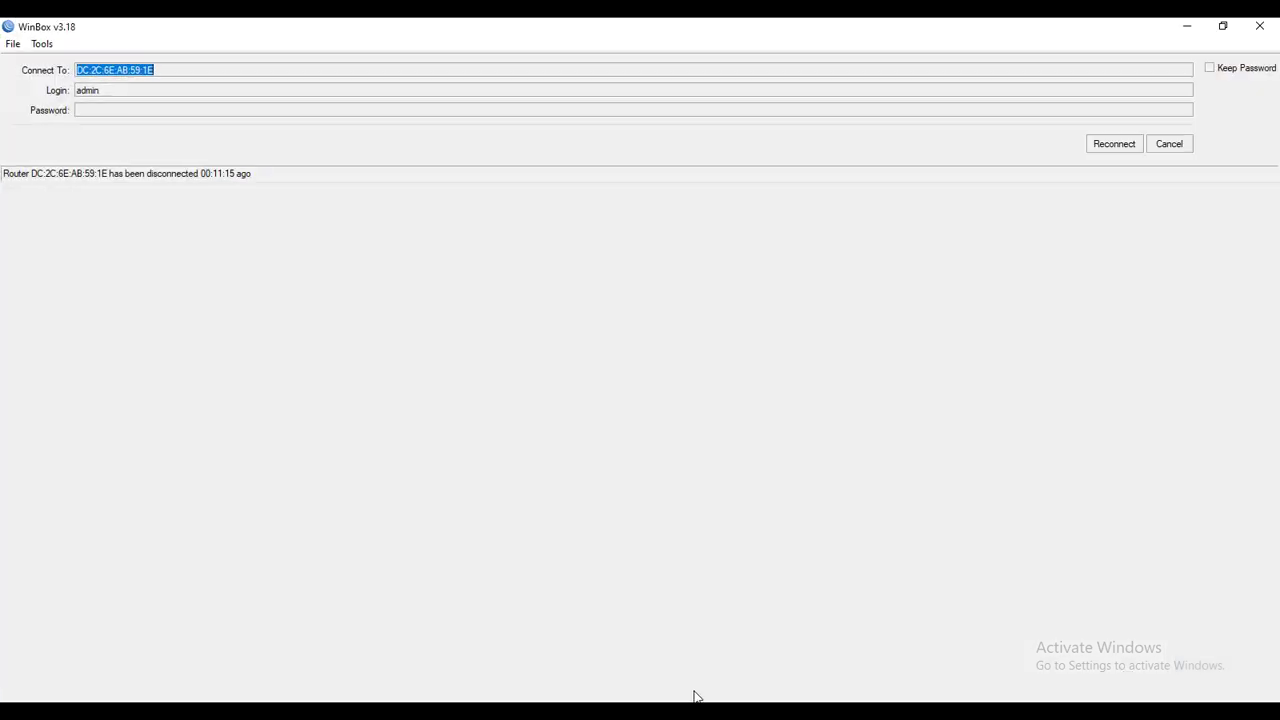
pyautogui.click(1167, 147)
pyautogui.click(45, 228)
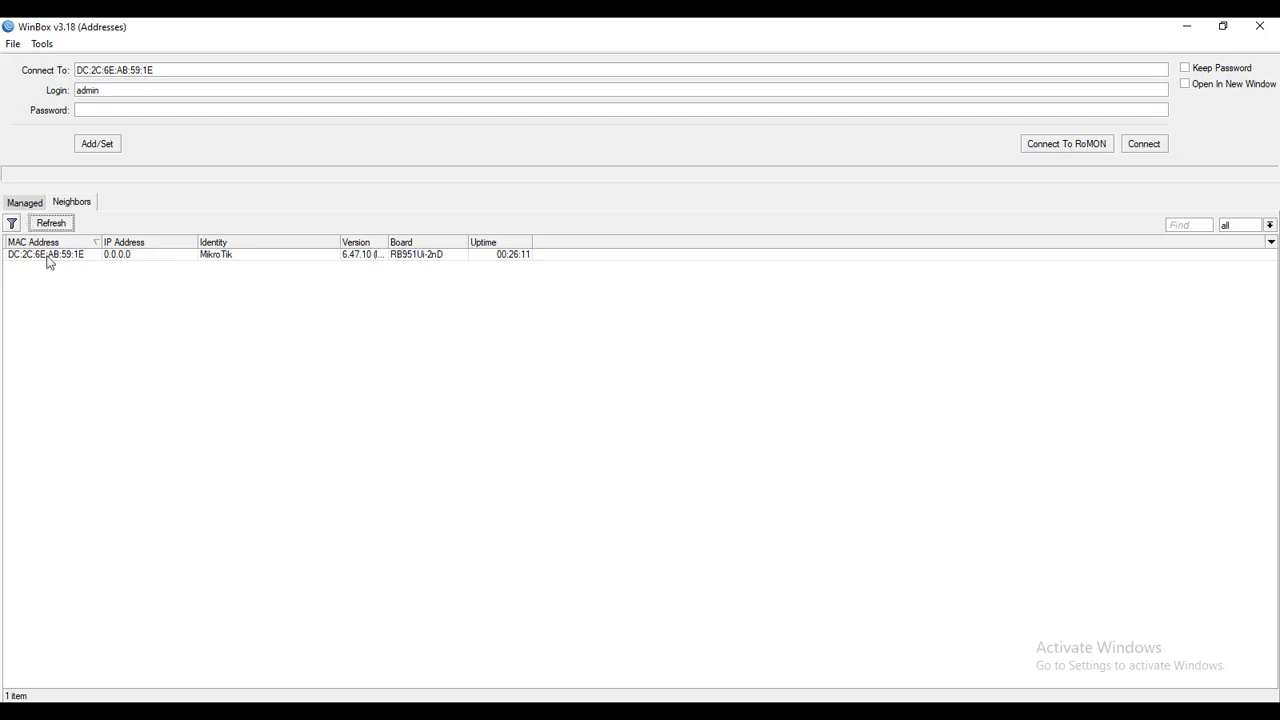
pyautogui.click(48, 257)
pyautogui.doubleClick(50, 258)
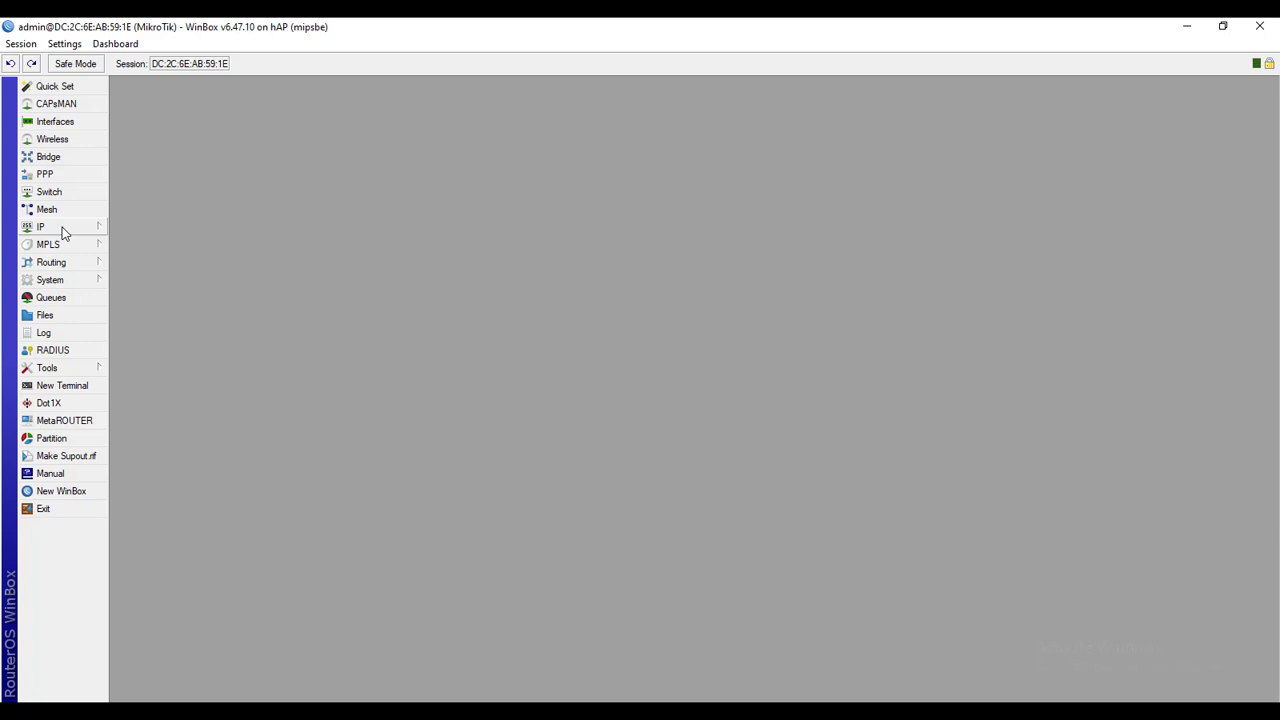
pyautogui.click(62, 230)
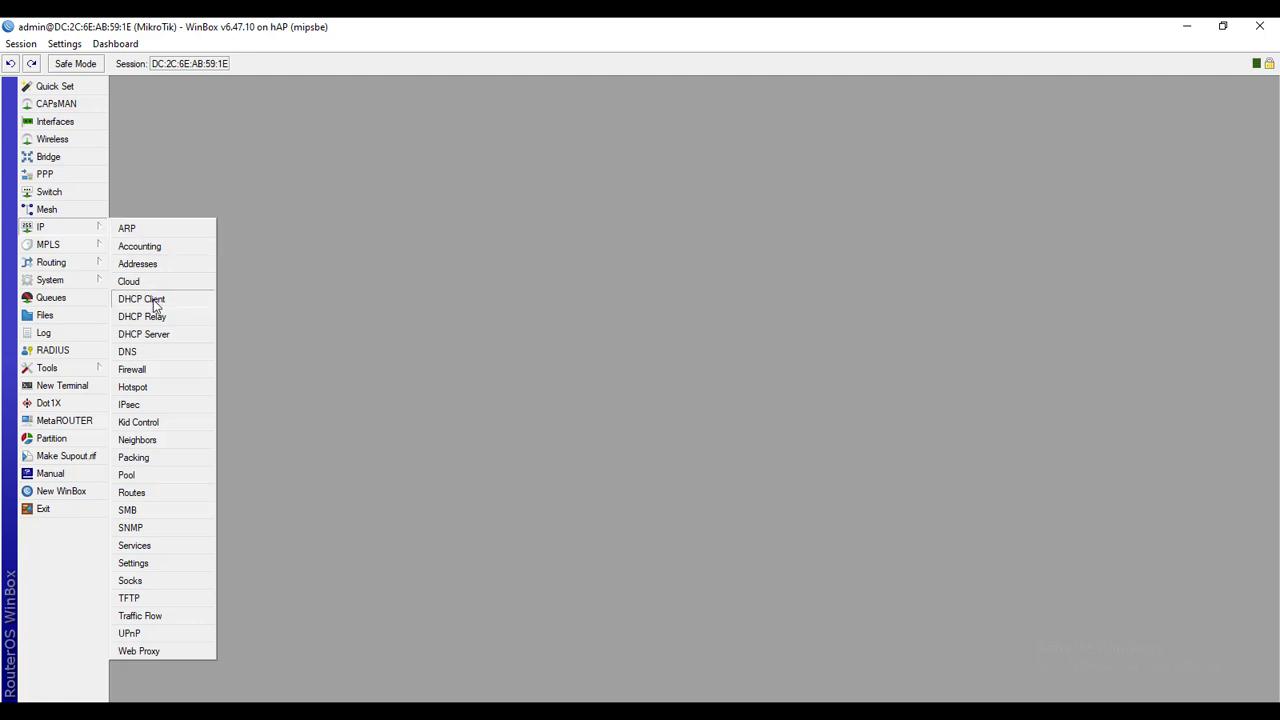
pyautogui.click(153, 300)
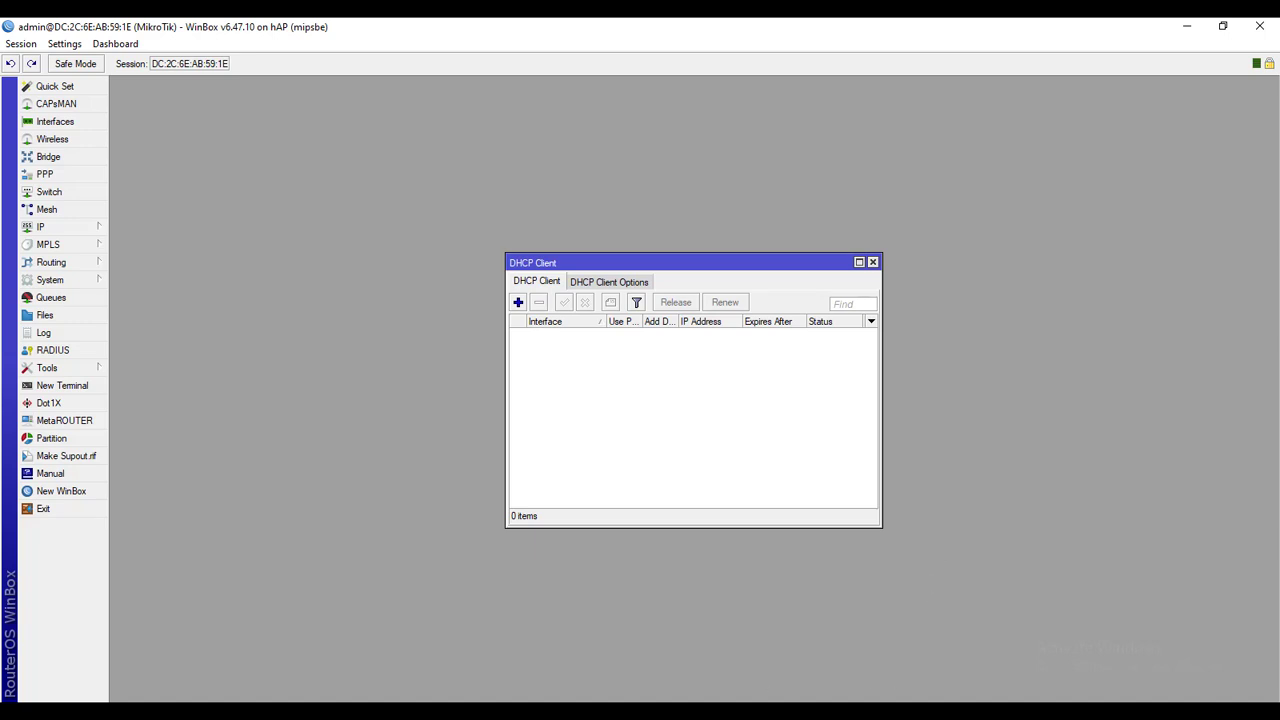
pyautogui.hotkey('alt', 'Tab')
pyautogui.click(503, 35)
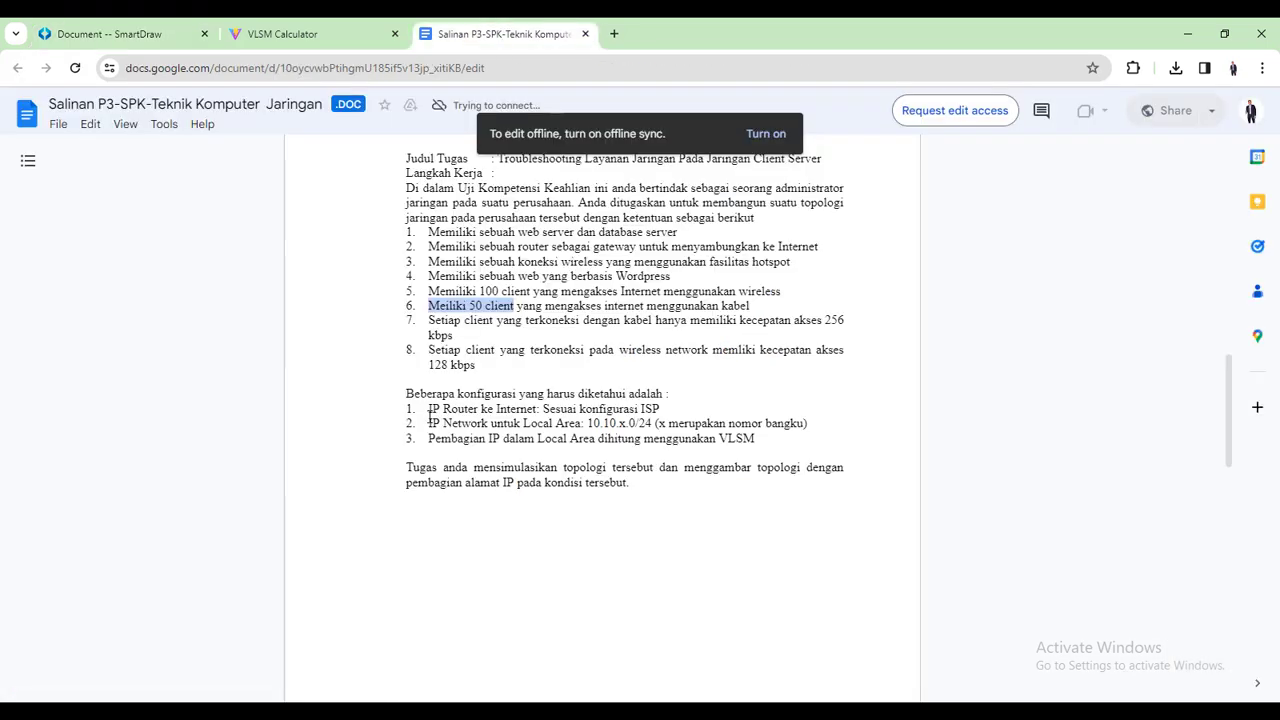
pyautogui.moveTo(661, 409); pyautogui.dragTo(428, 410)
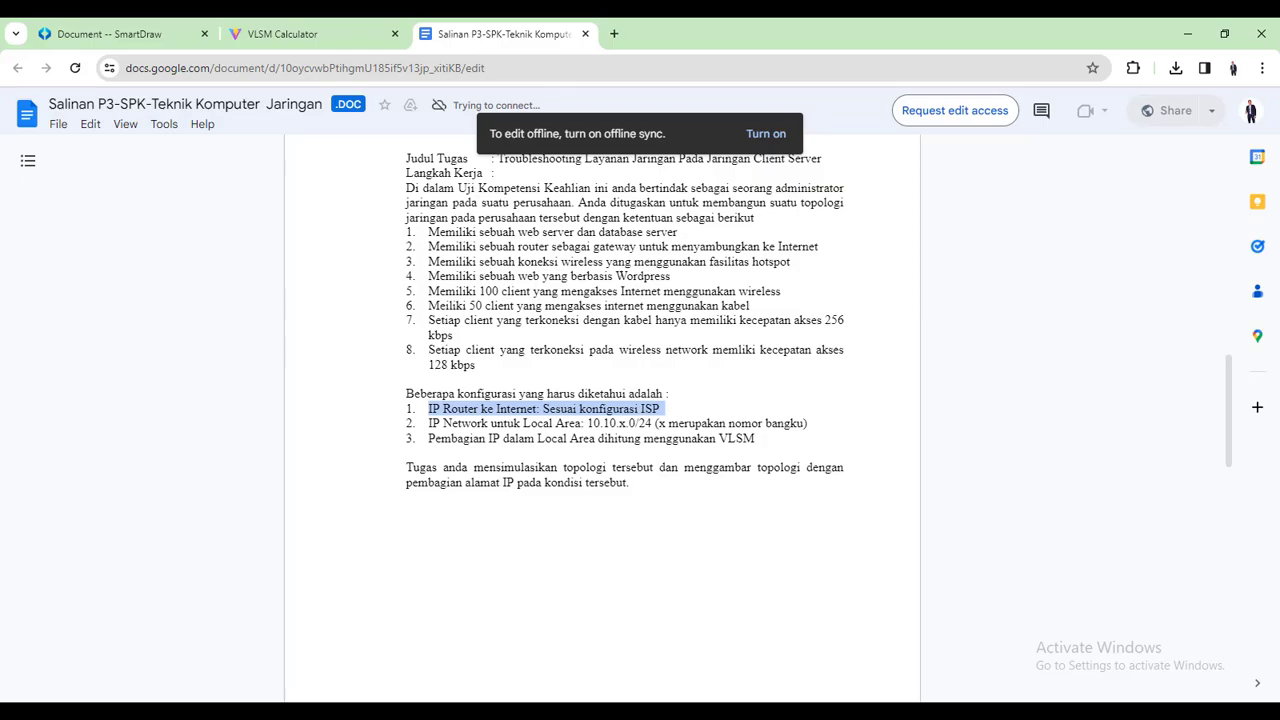
pyautogui.hotkey('alt', 'Tab')
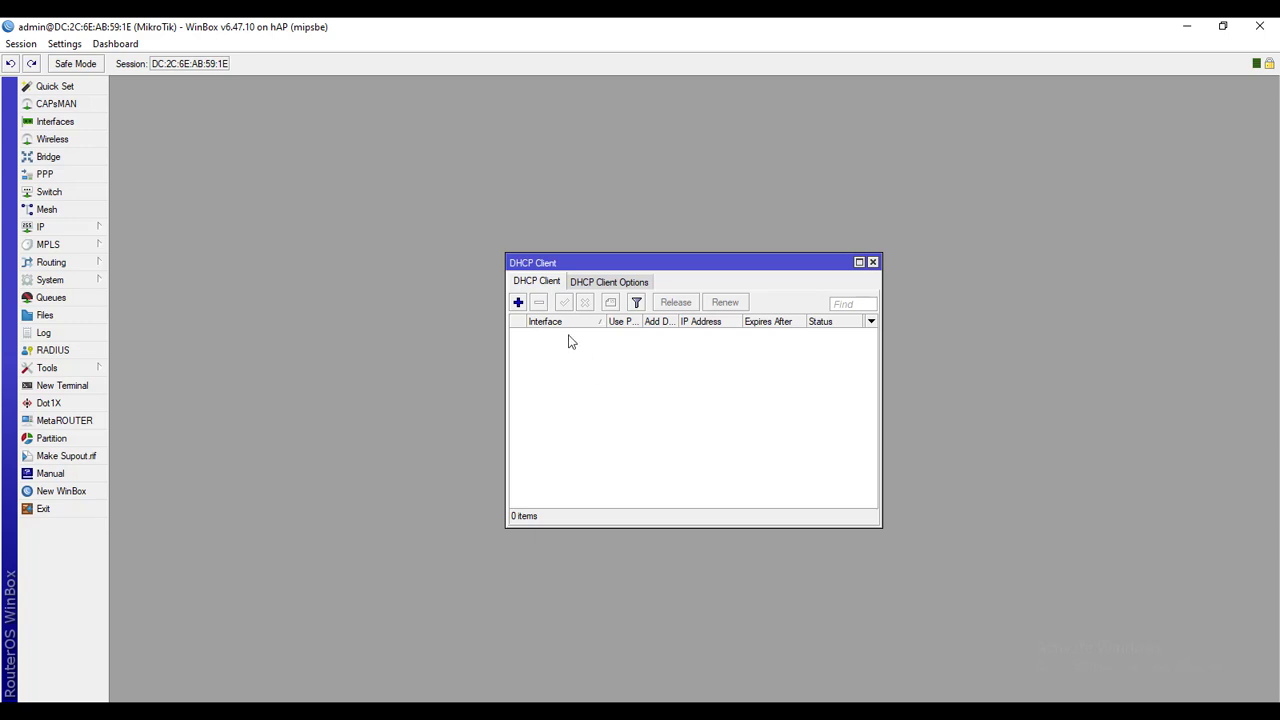
pyautogui.click(518, 302)
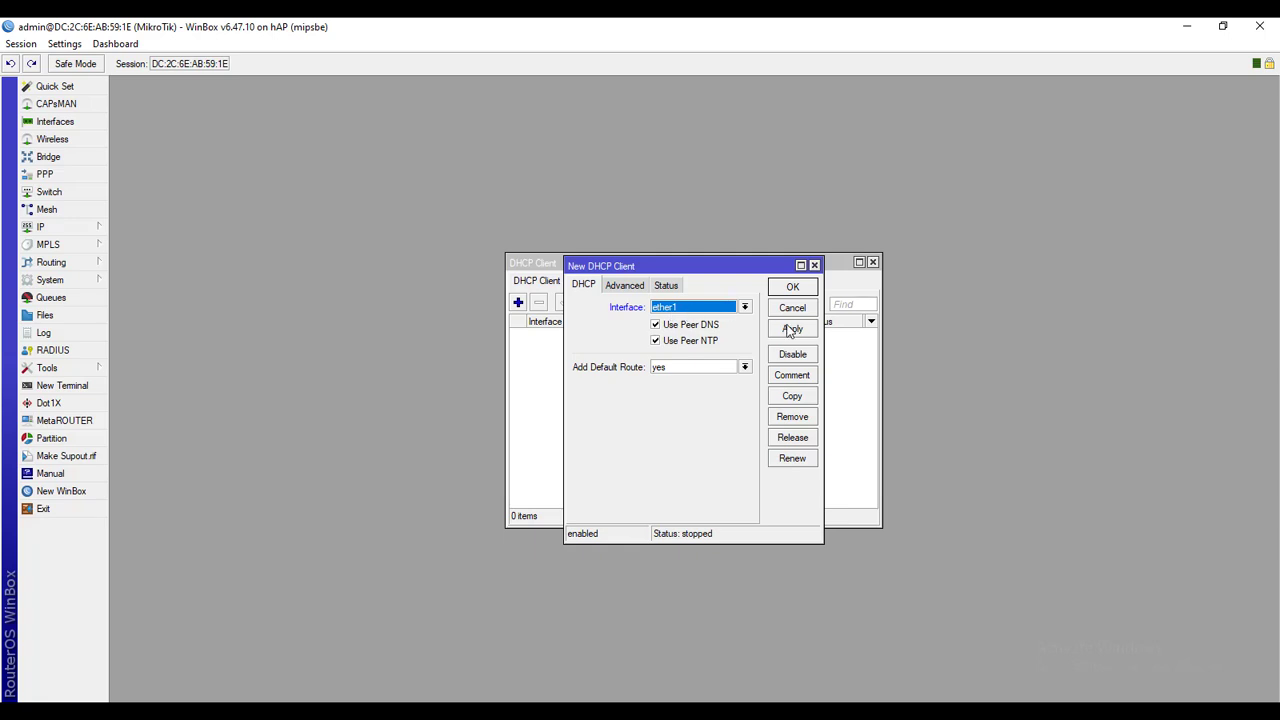
pyautogui.click(814, 266)
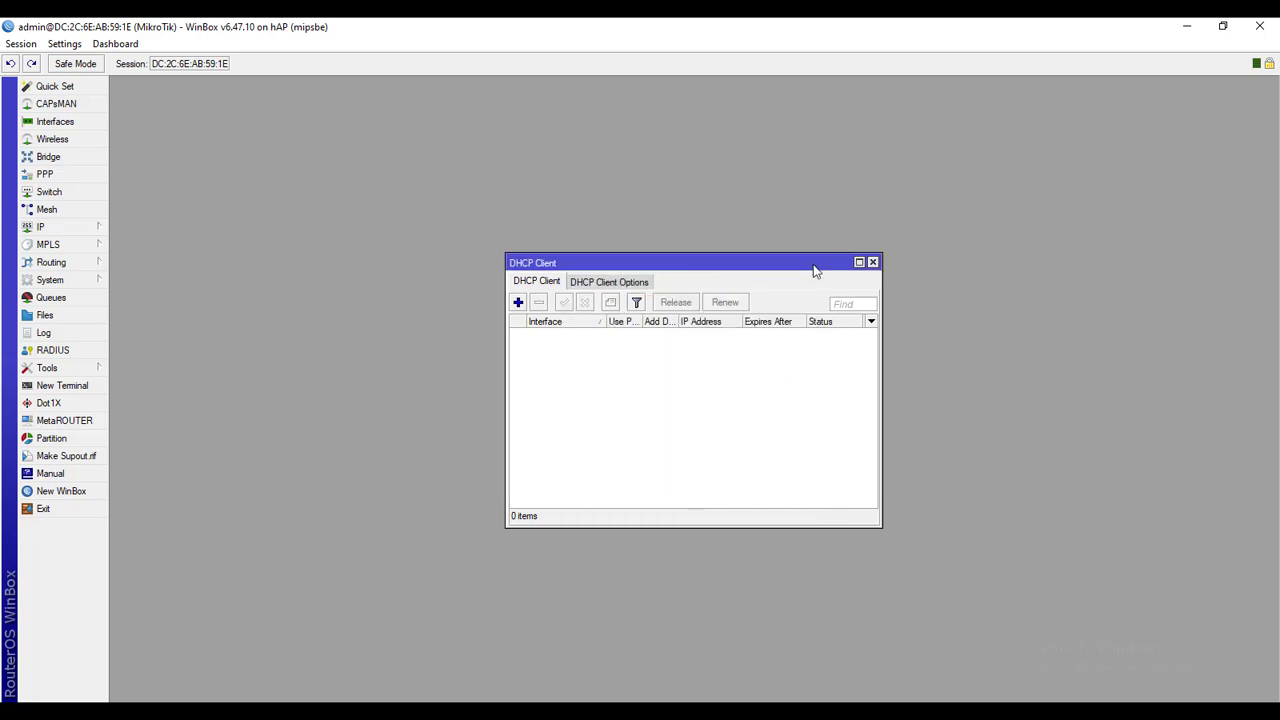
pyautogui.click(88, 230)
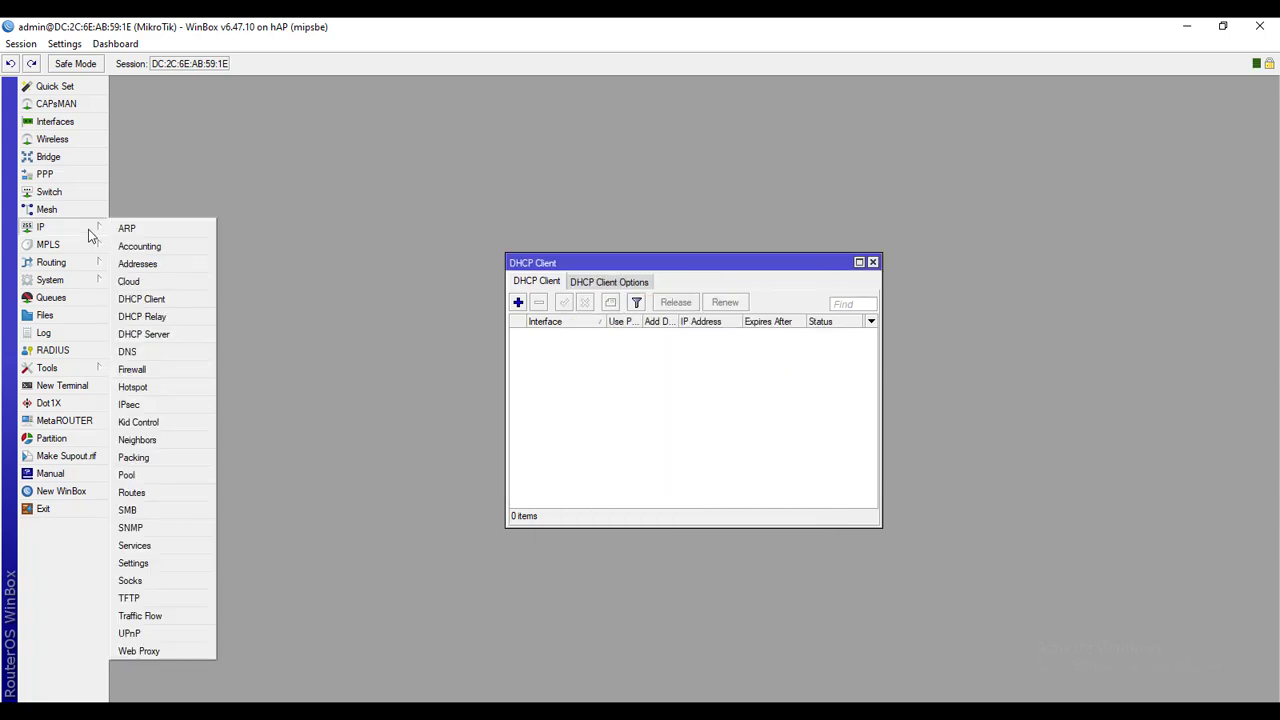
pyautogui.click(873, 263)
pyautogui.click(873, 263)
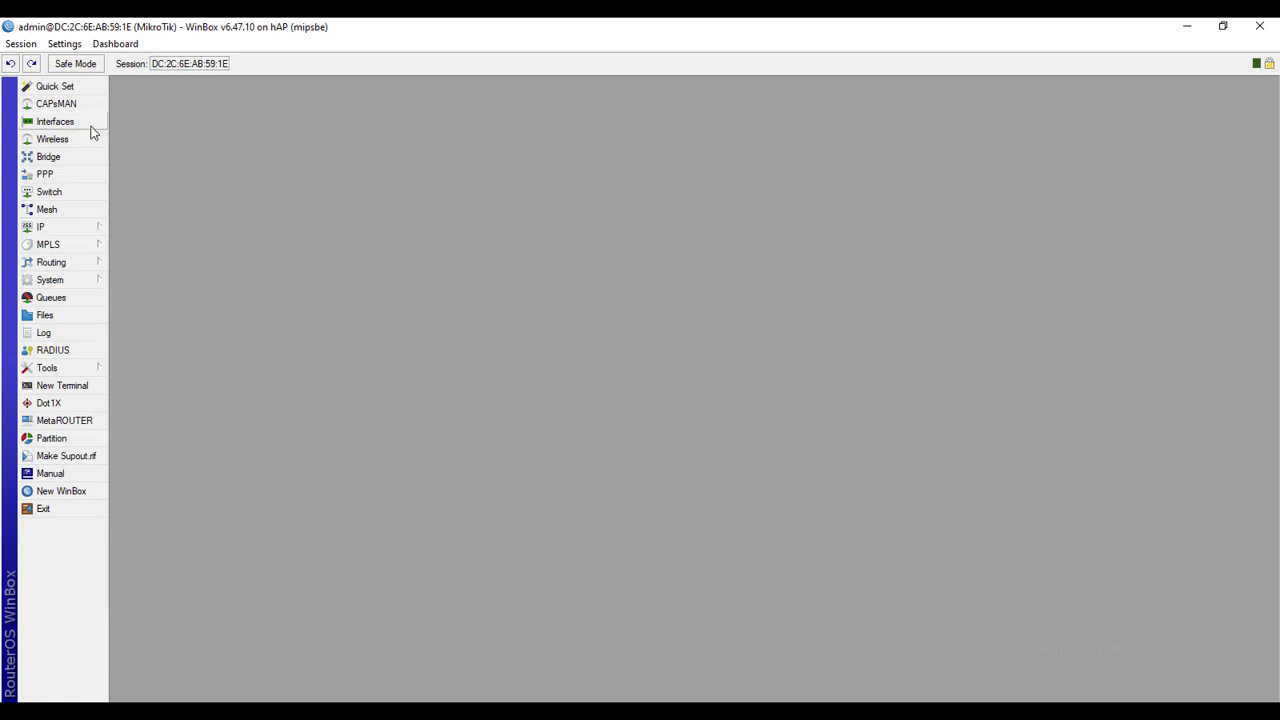
# Rename ether1 to 'ether1 -> internet' and ether2 to 'ether2 -> server'
pyautogui.click(55, 121)
pyautogui.doubleClick(205, 335)
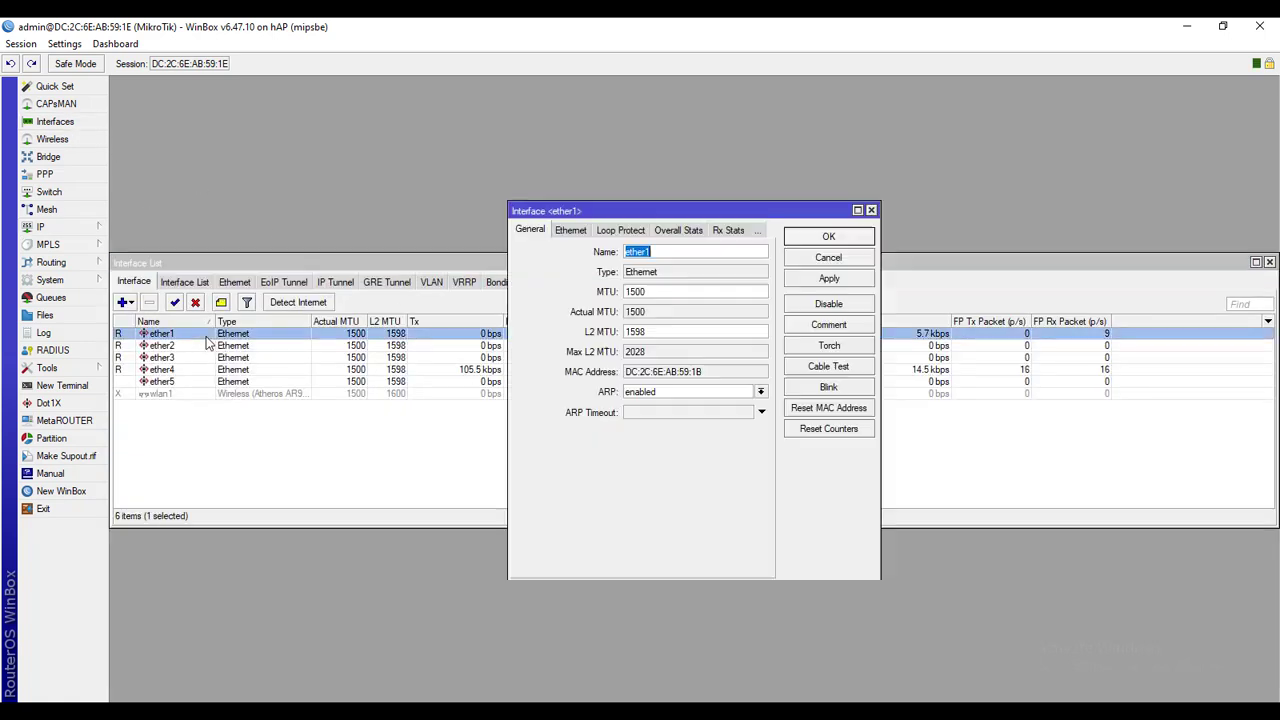
pyautogui.click(690, 253)
pyautogui.write('-')
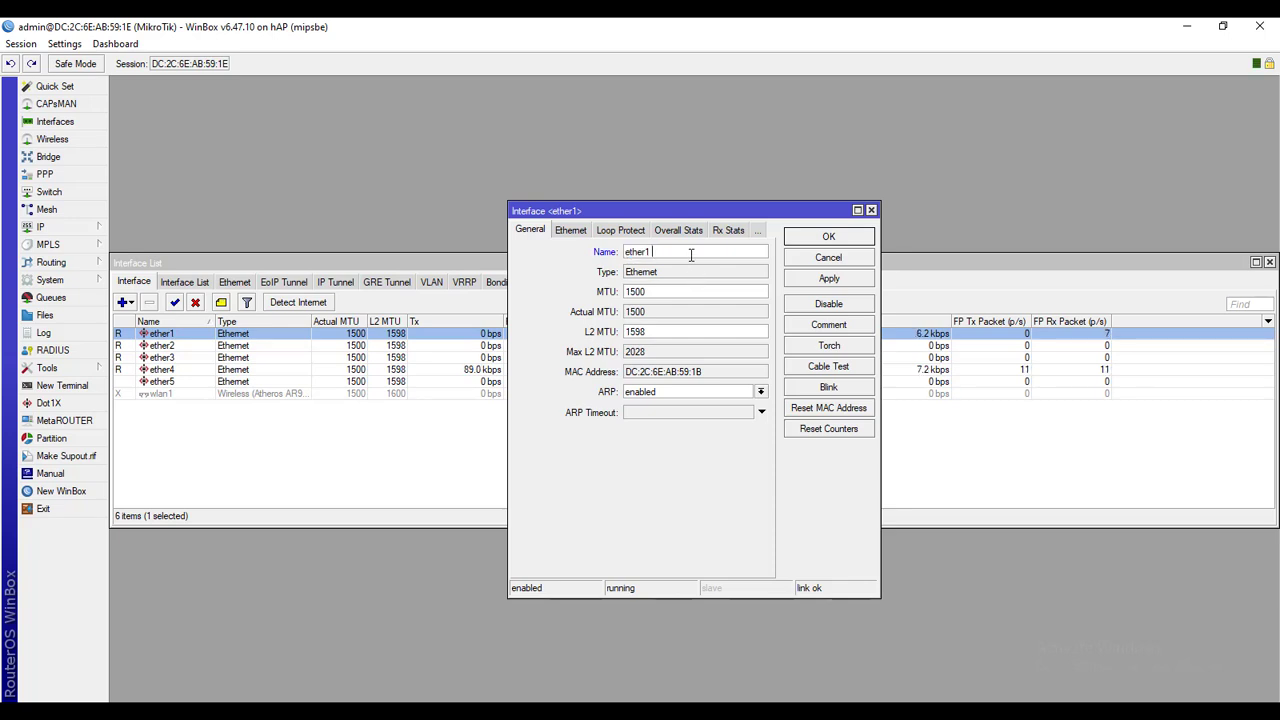
pyautogui.write('> internet')
pyautogui.click(828, 236)
pyautogui.doubleClick(206, 346)
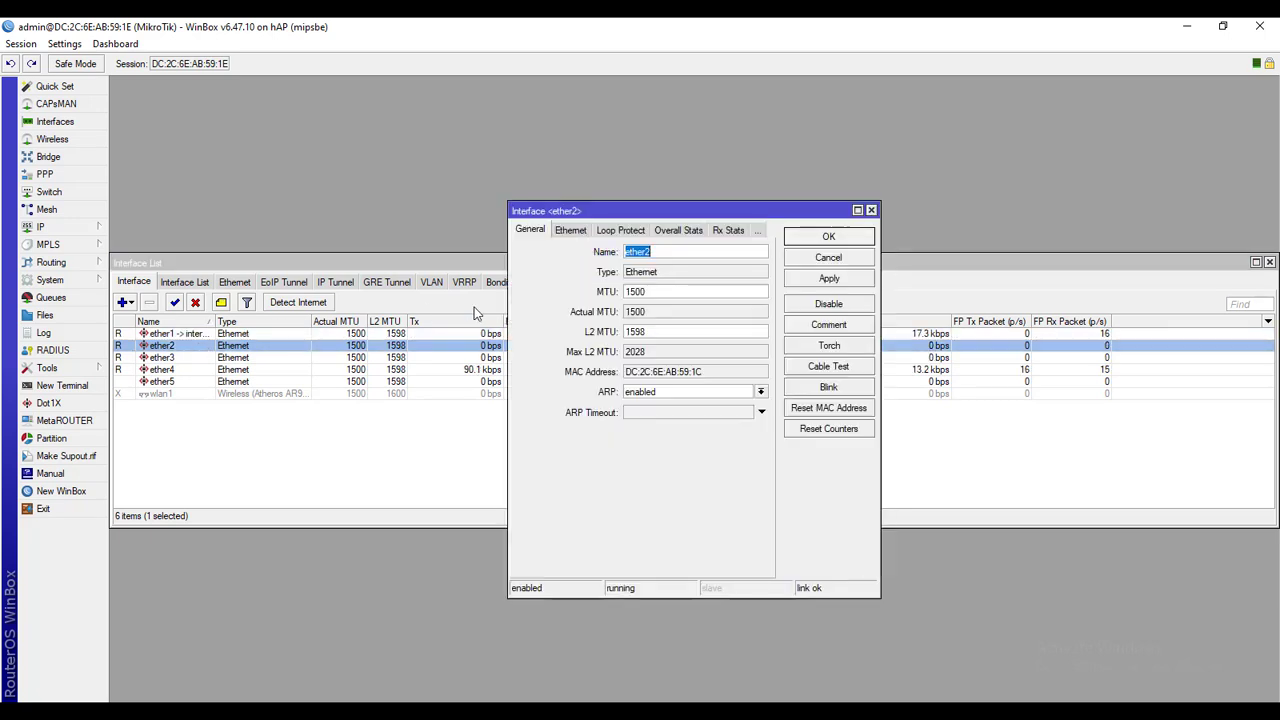
pyautogui.click(679, 251)
pyautogui.write('-')
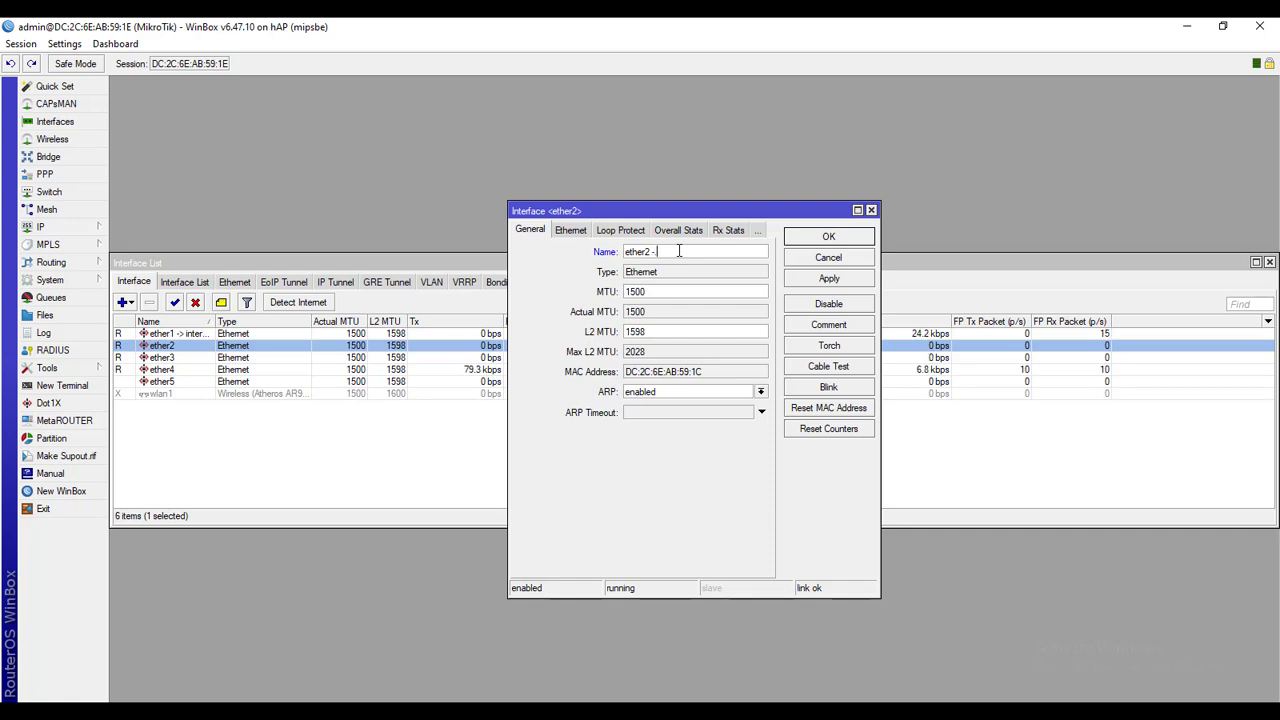
pyautogui.write('> server')
pyautogui.click(829, 278)
pyautogui.click(831, 236)
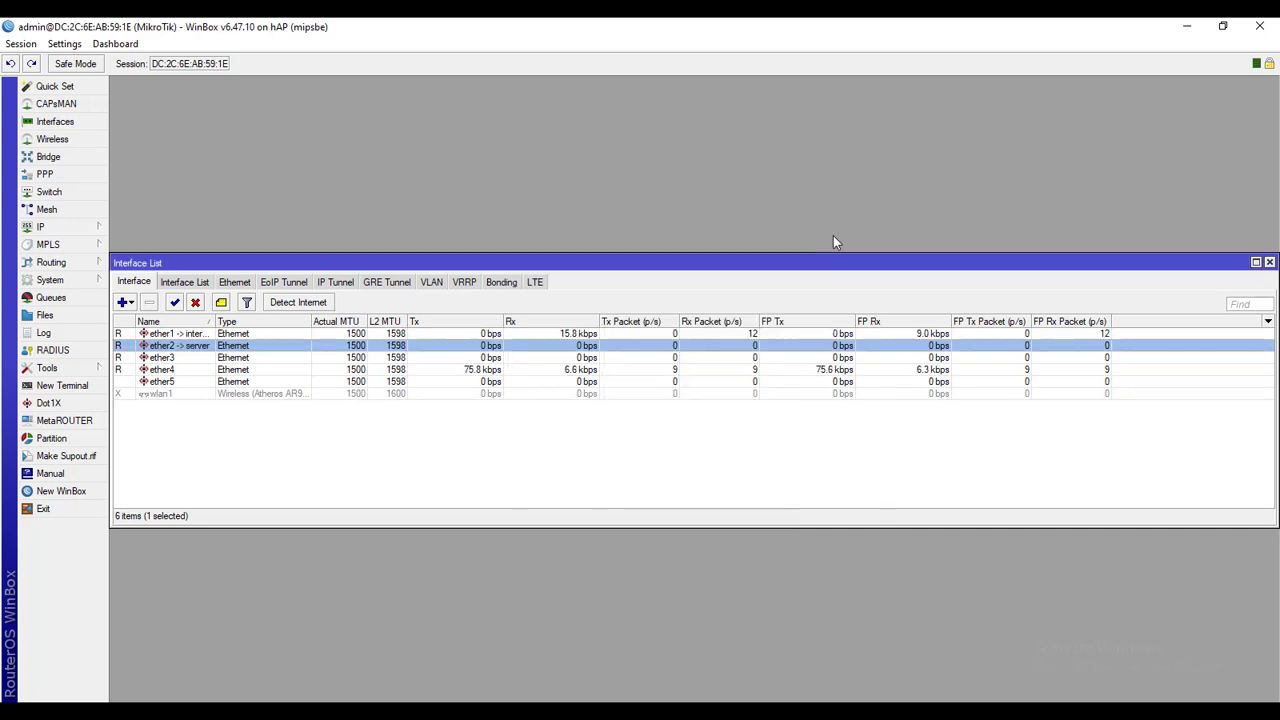
# Rename ether3 to 'ether3 -> wireless' and ether4 to 'ether4 -> lan', then close the interface list
pyautogui.moveTo(212, 321); pyautogui.dragTo(242, 321)
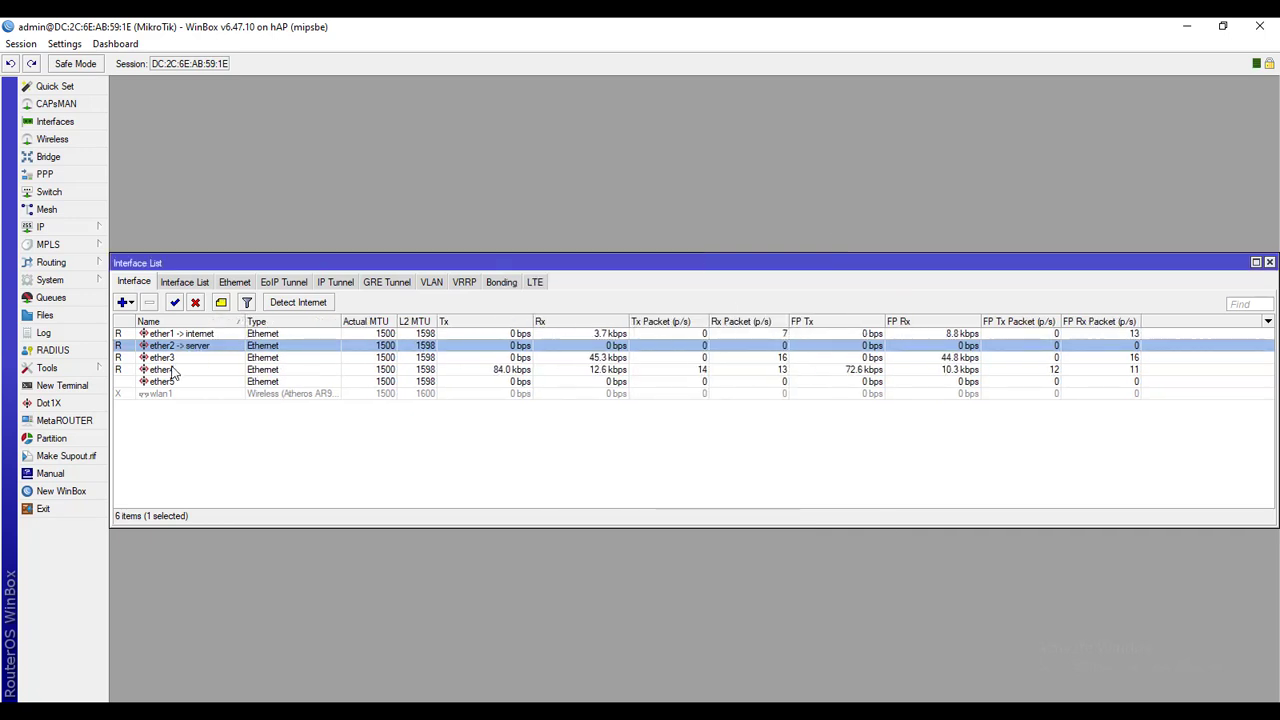
pyautogui.doubleClick(176, 359)
pyautogui.click(668, 253)
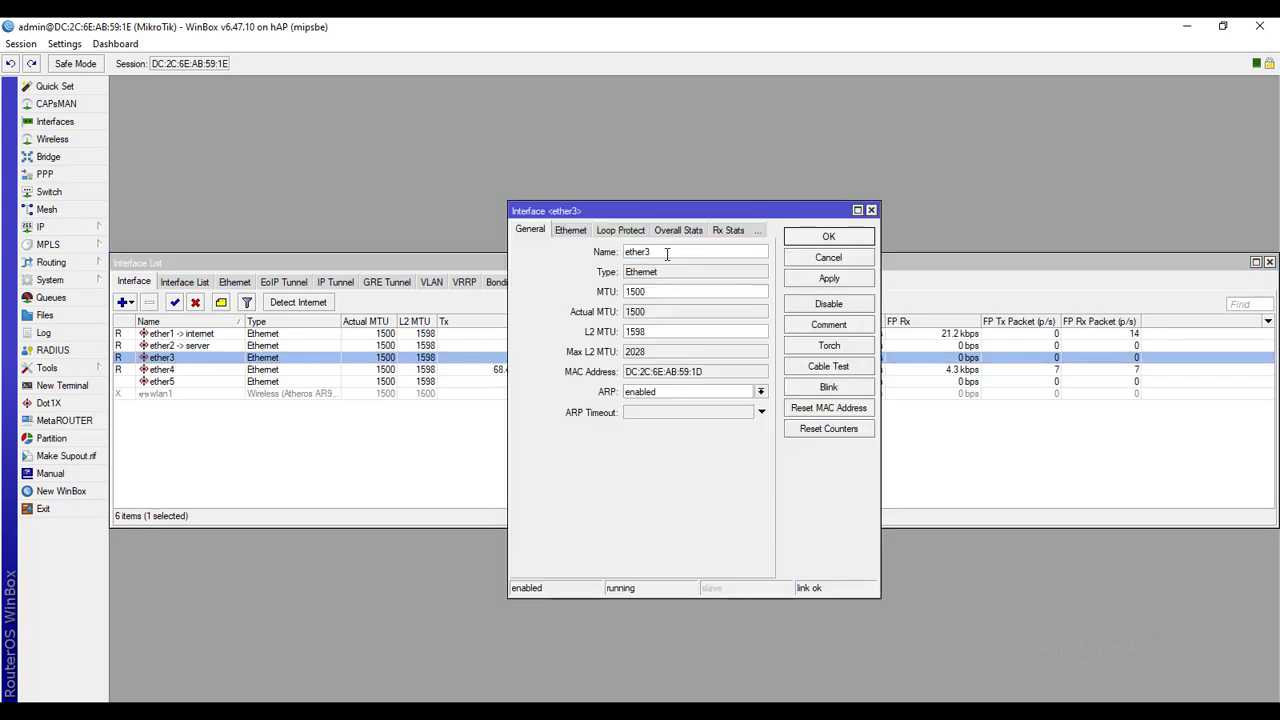
pyautogui.write('-> wireless')
pyautogui.click(814, 282)
pyautogui.click(820, 242)
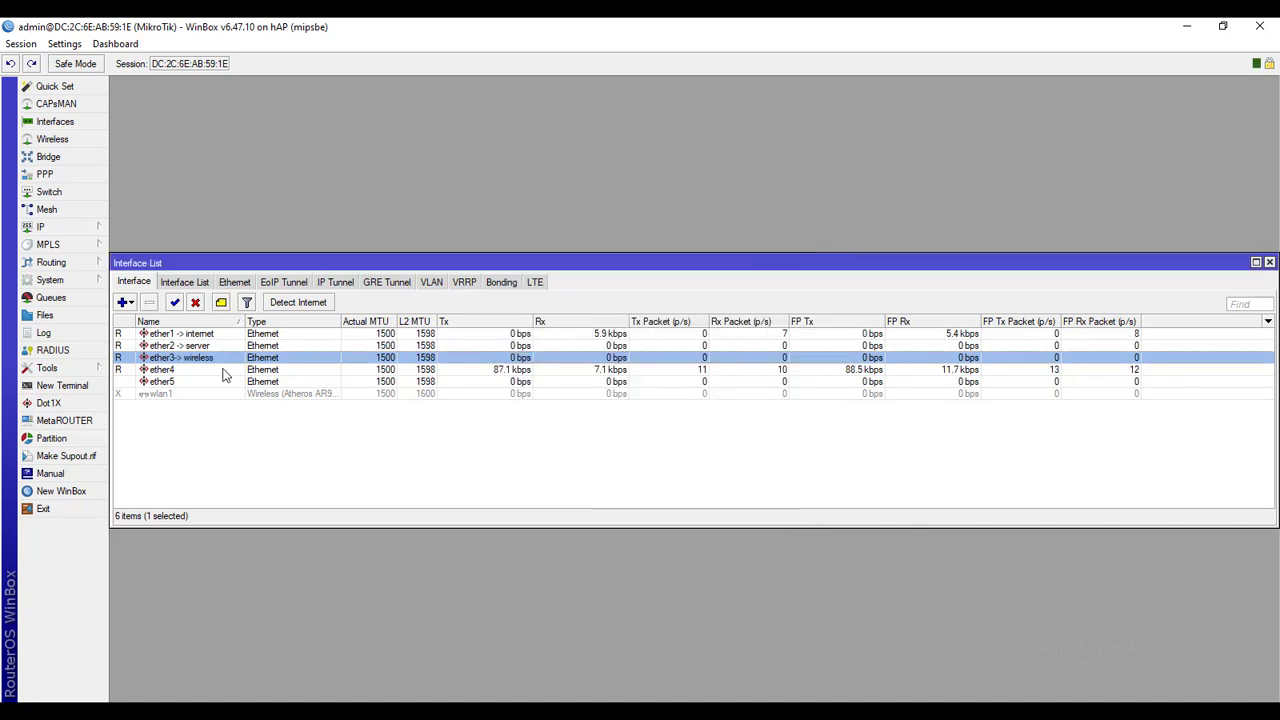
pyautogui.click(232, 370)
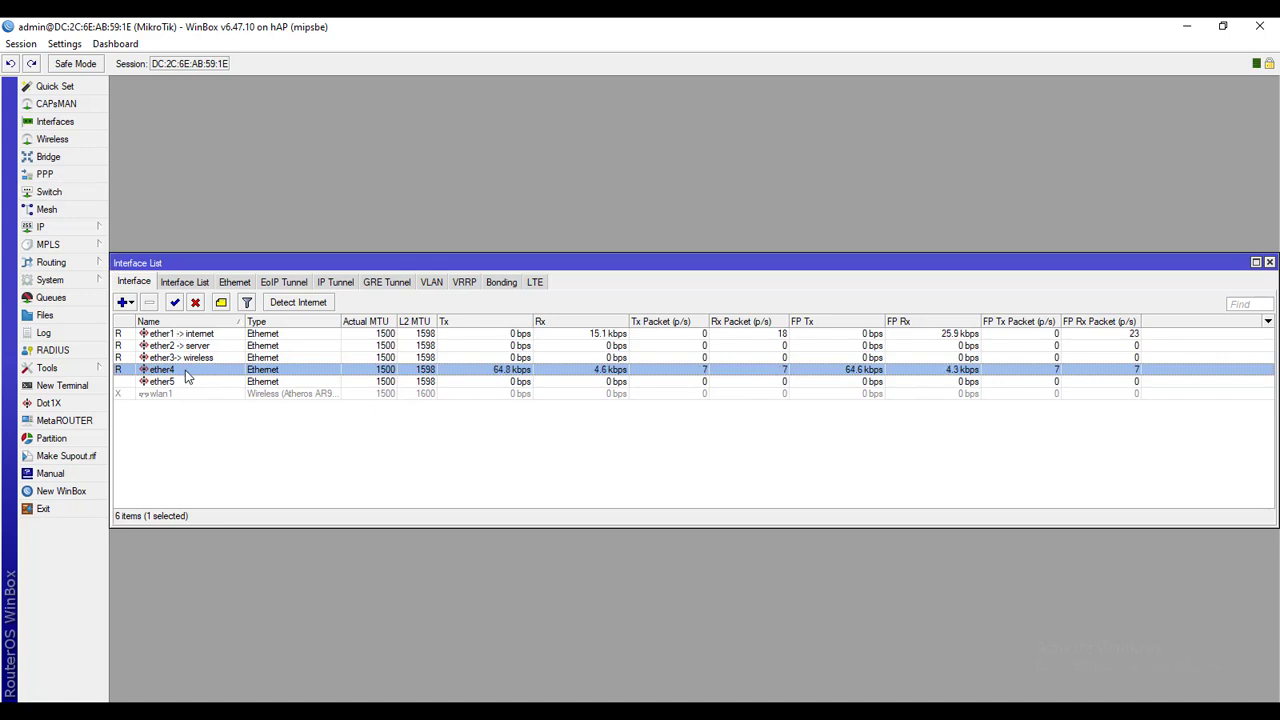
pyautogui.doubleClick(186, 372)
pyautogui.click(656, 251)
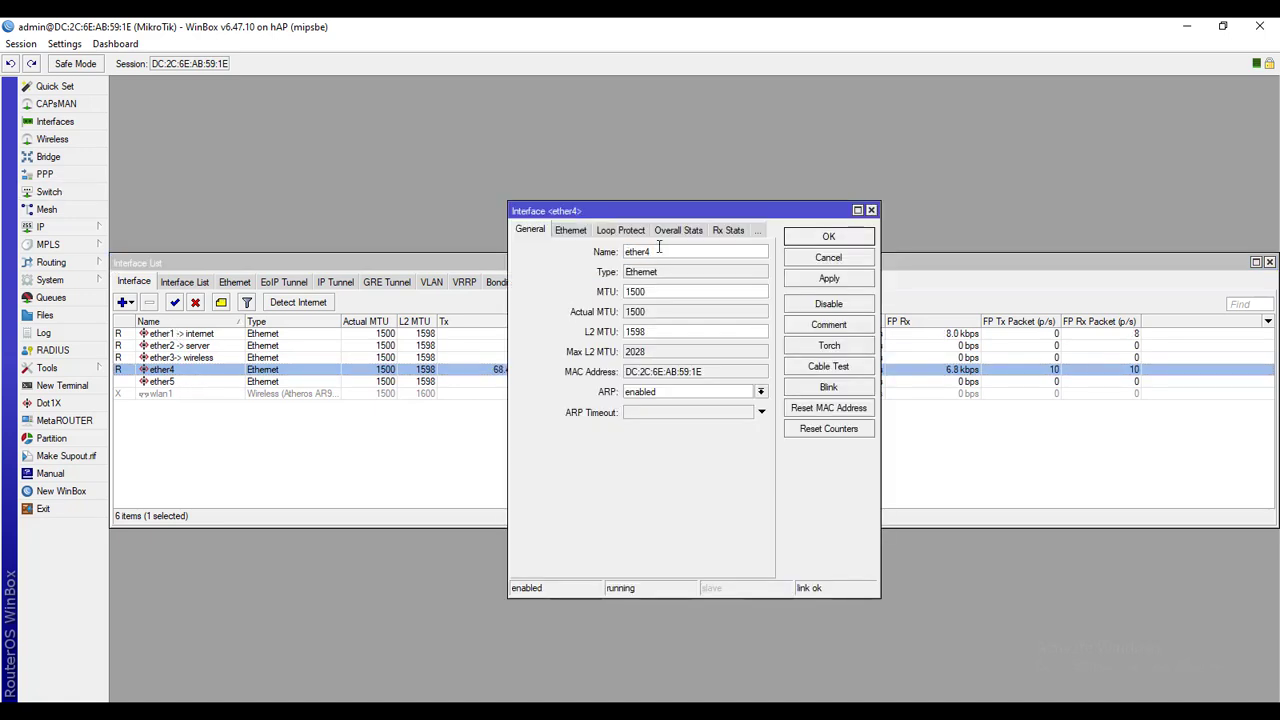
pyautogui.write('-> lan')
pyautogui.click(850, 282)
pyautogui.click(840, 239)
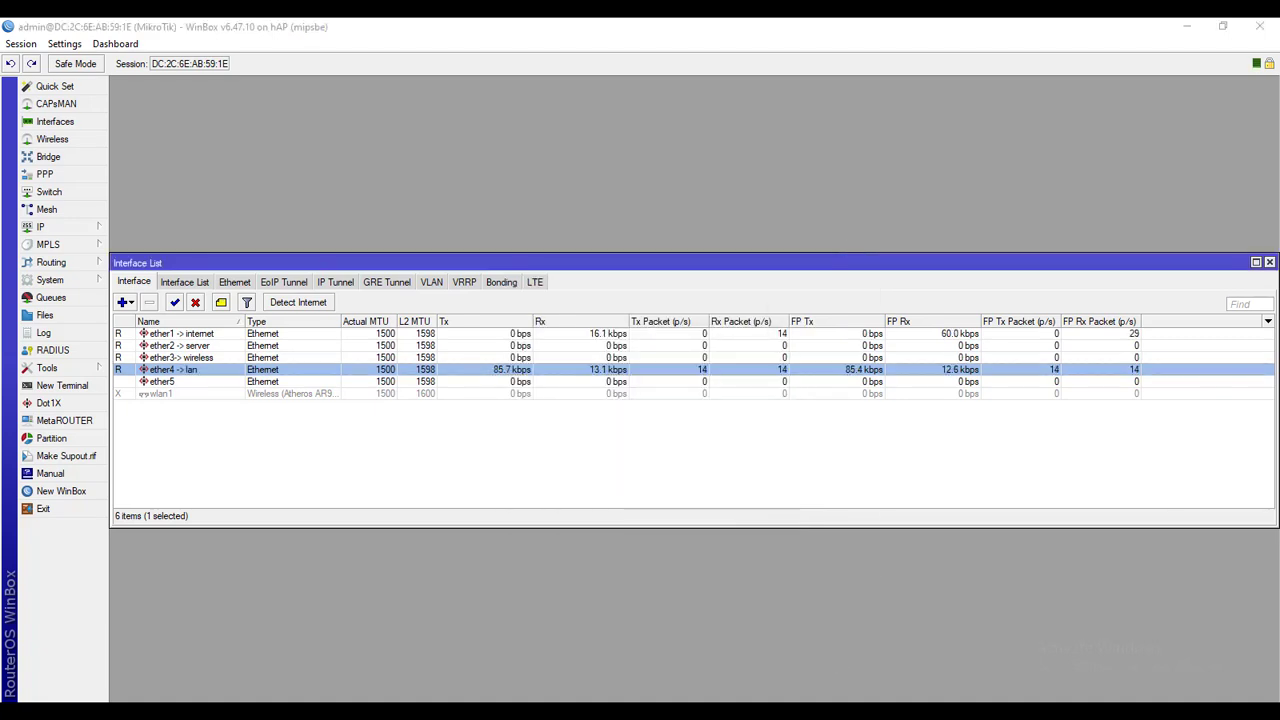
pyautogui.click(1202, 650)
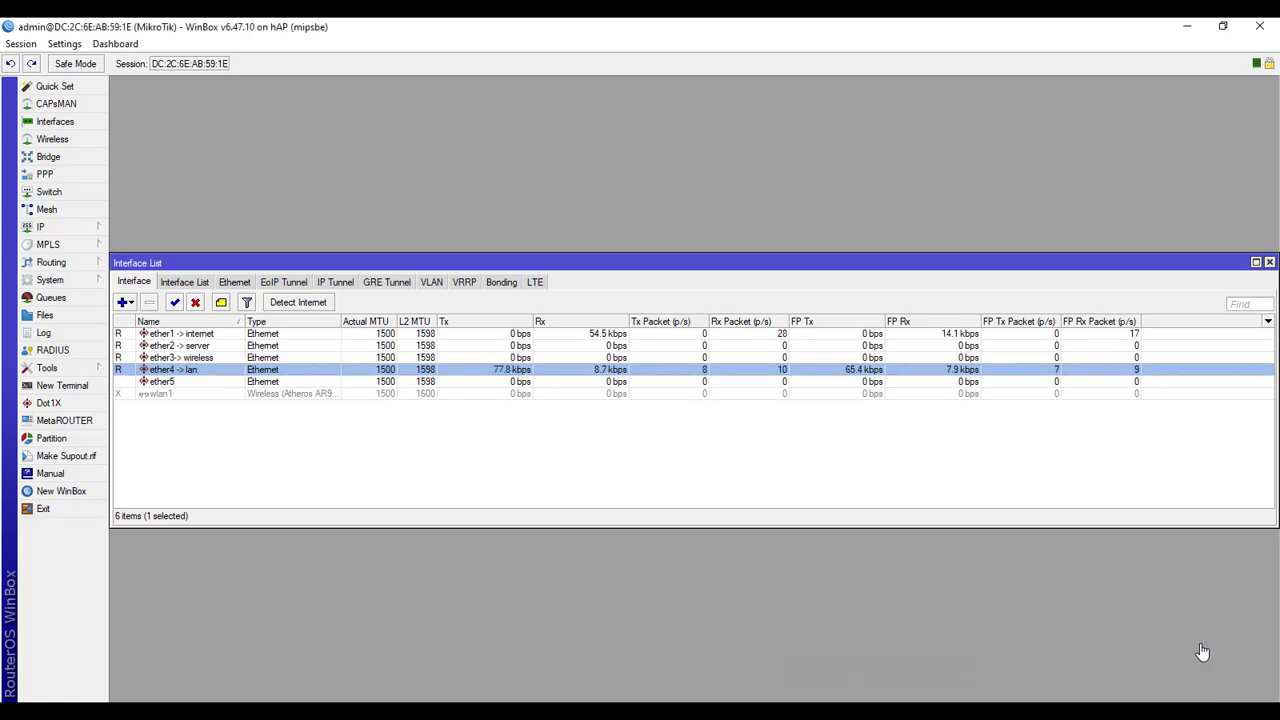
pyautogui.click(1164, 716)
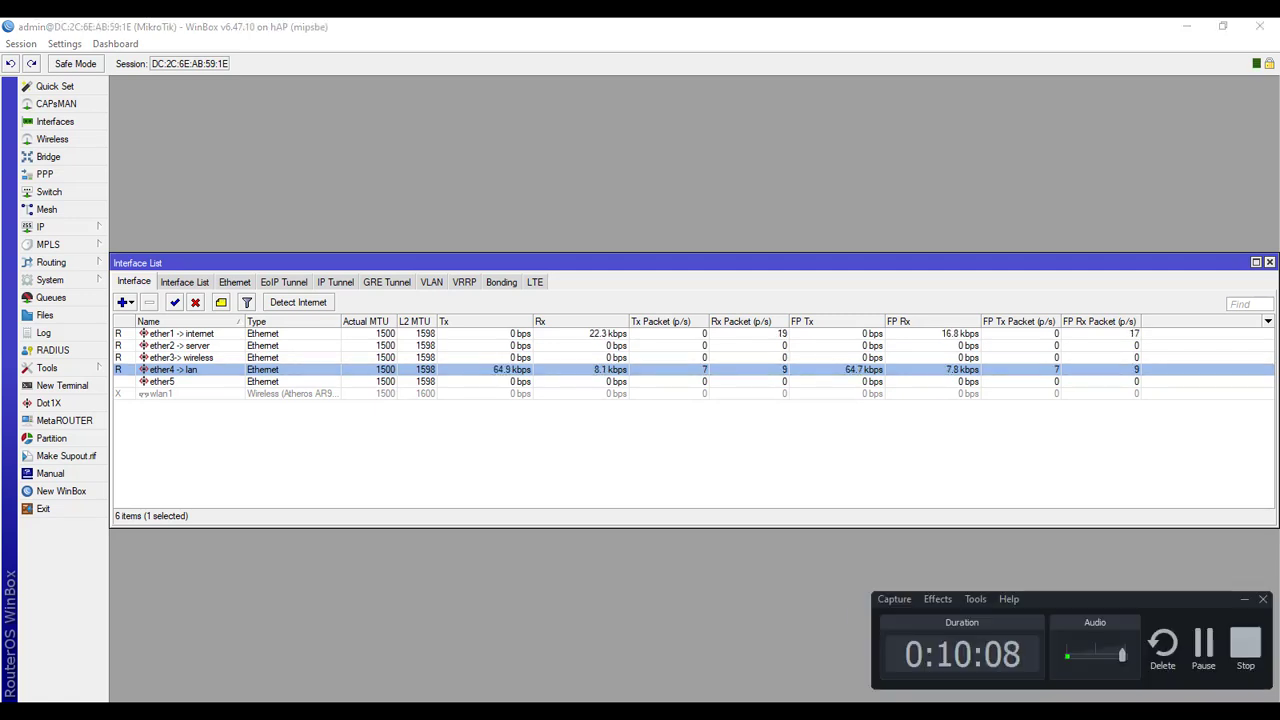
pyautogui.click(707, 648)
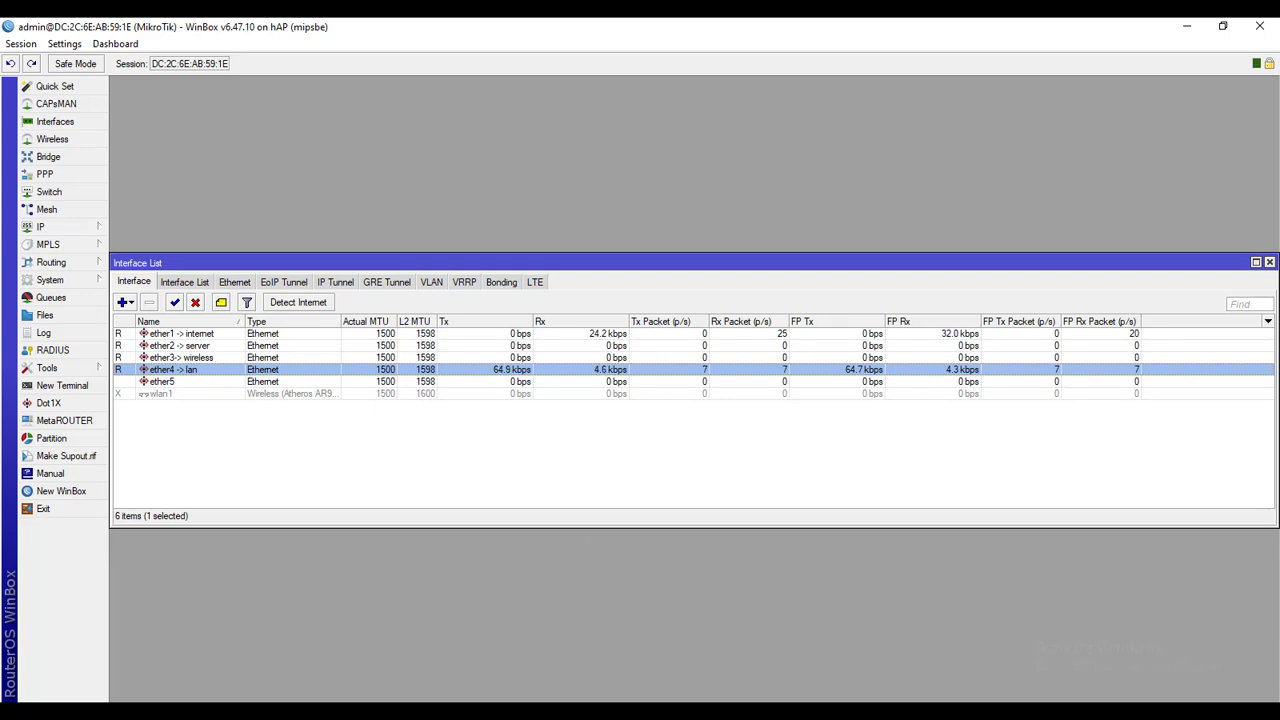
pyautogui.click(1270, 263)
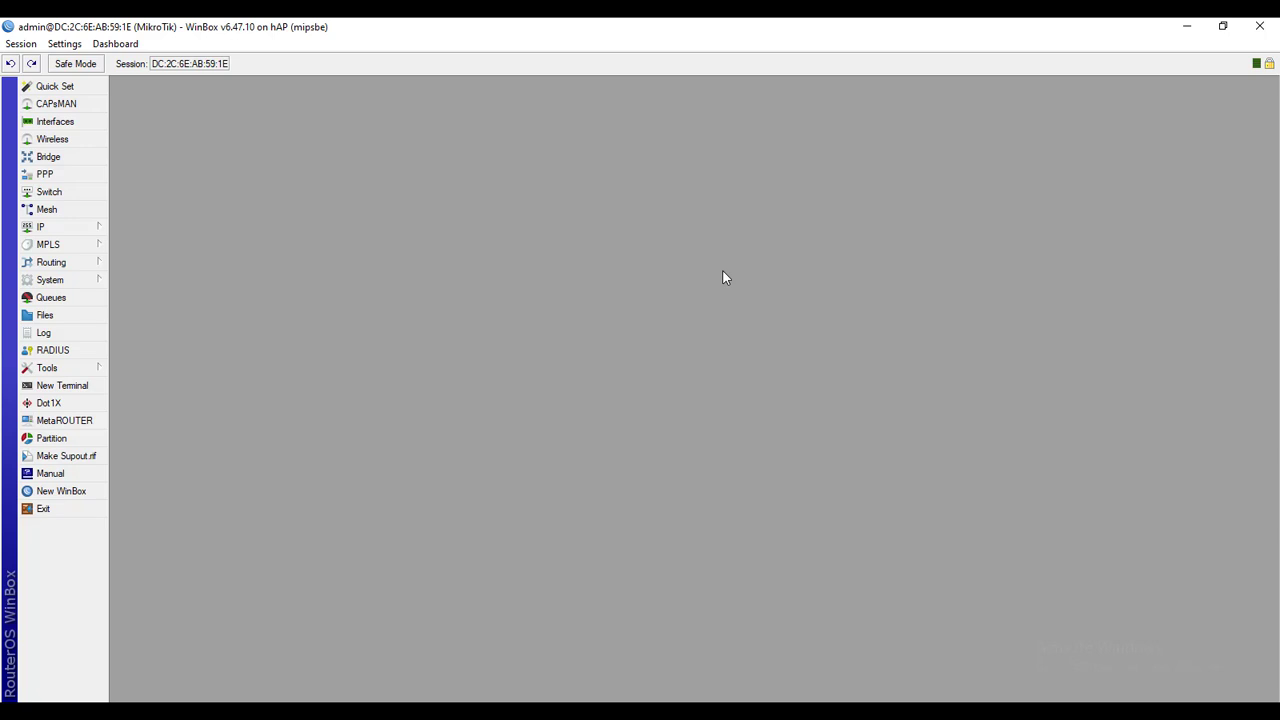
# Add a DHCP client on ether1 -> internet, which binds address 192.168.200.71/24
pyautogui.click(96, 230)
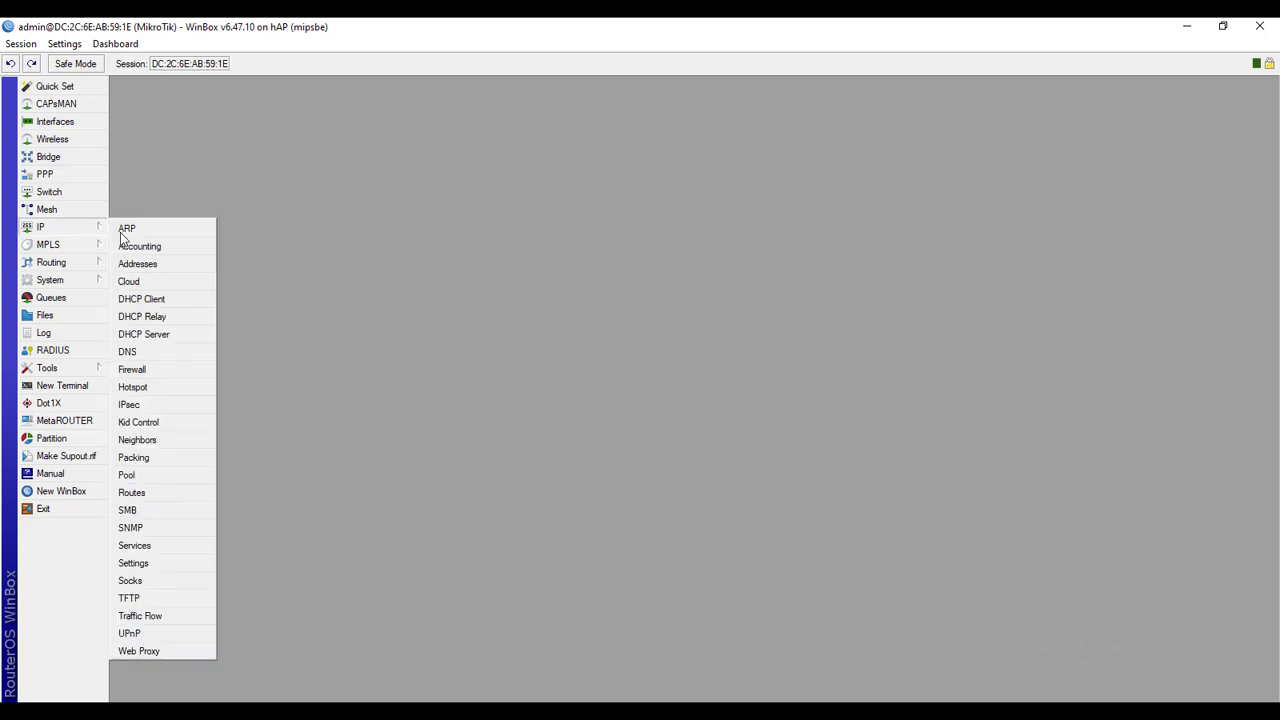
pyautogui.click(138, 299)
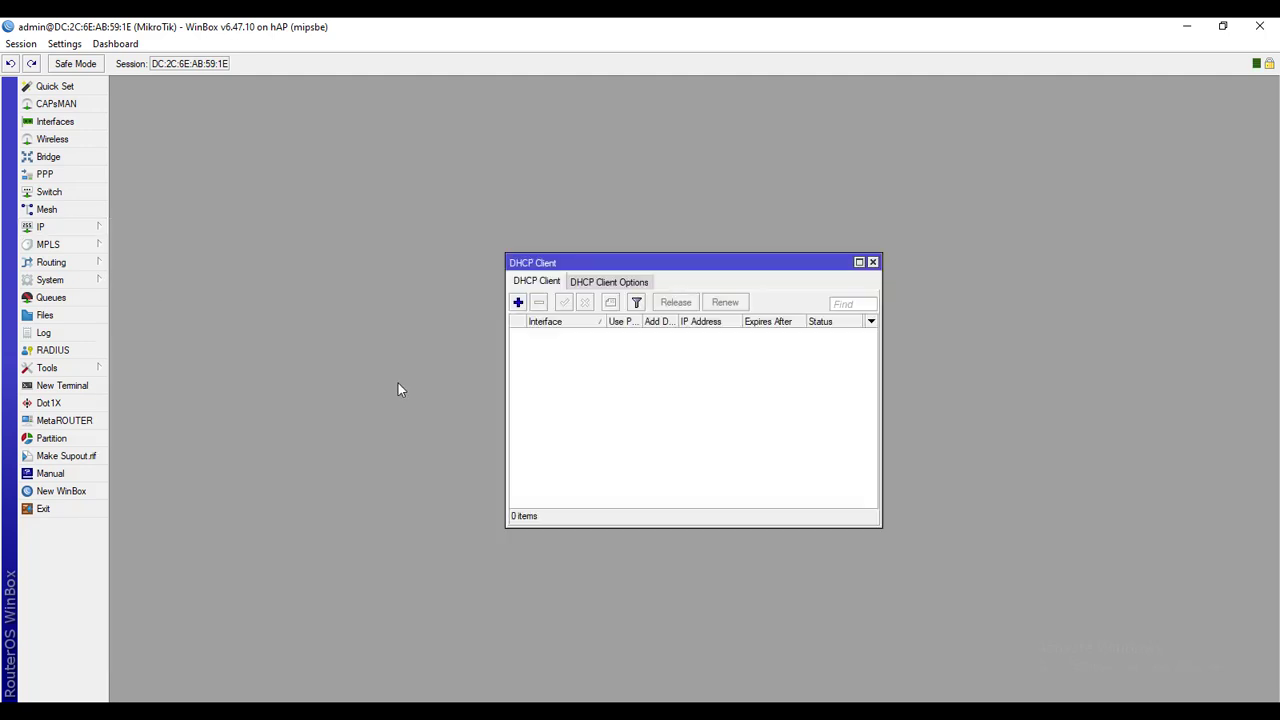
pyautogui.click(518, 302)
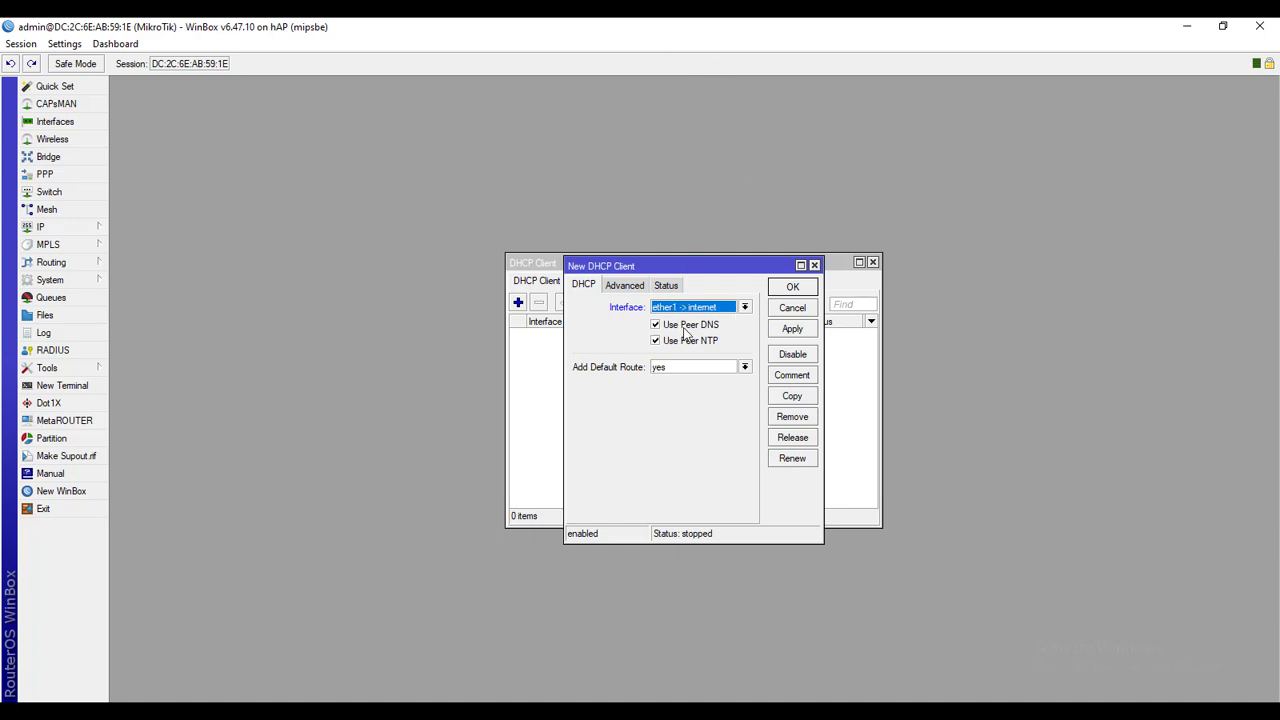
pyautogui.click(792, 329)
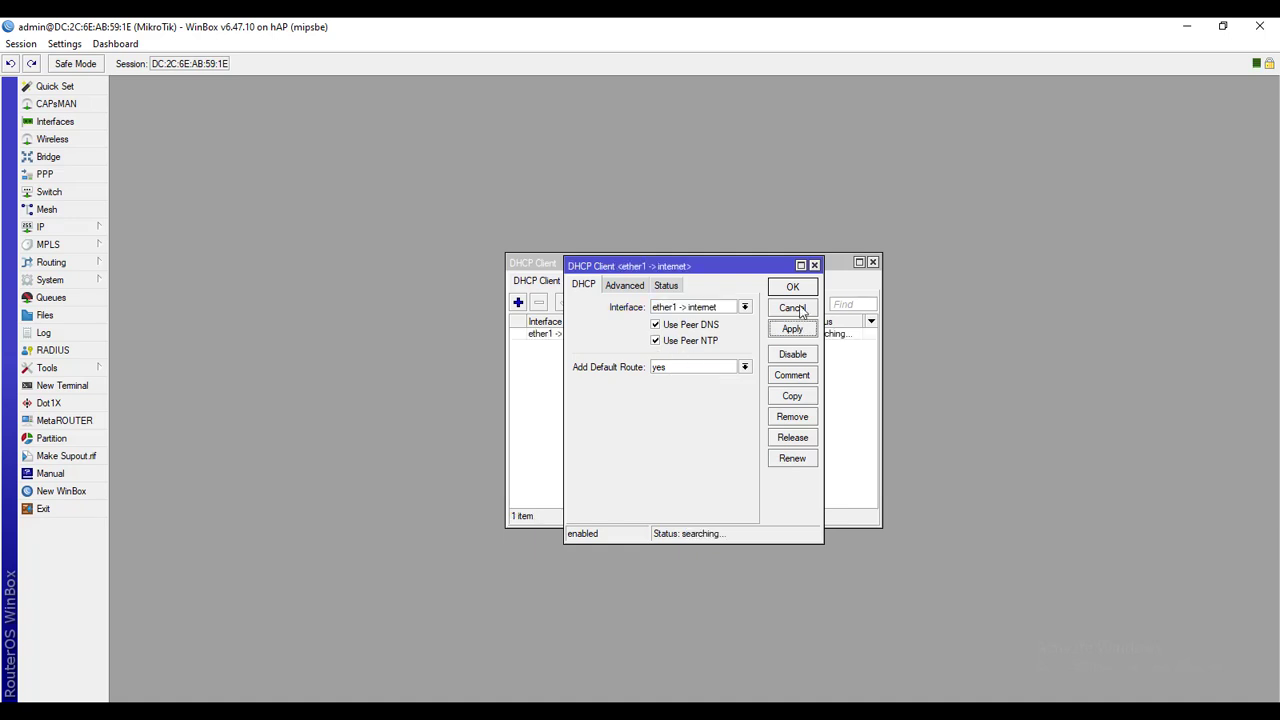
pyautogui.click(792, 287)
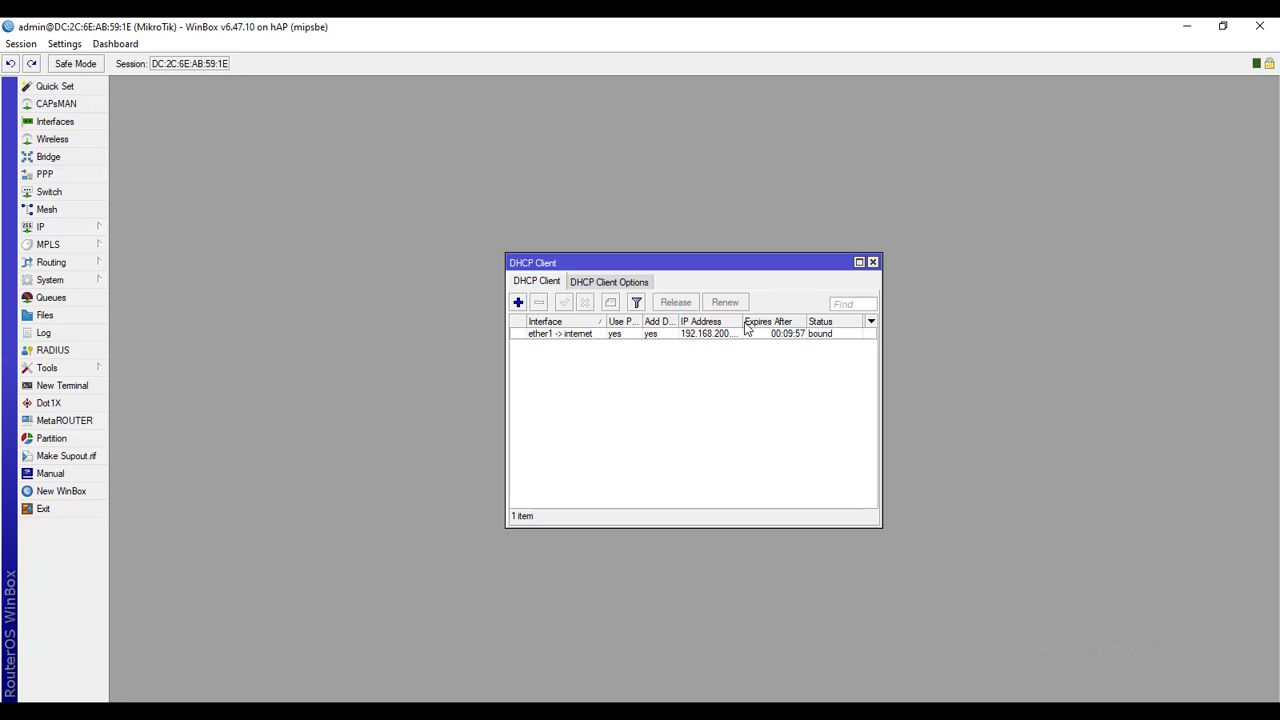
pyautogui.moveTo(744, 328); pyautogui.dragTo(767, 330)
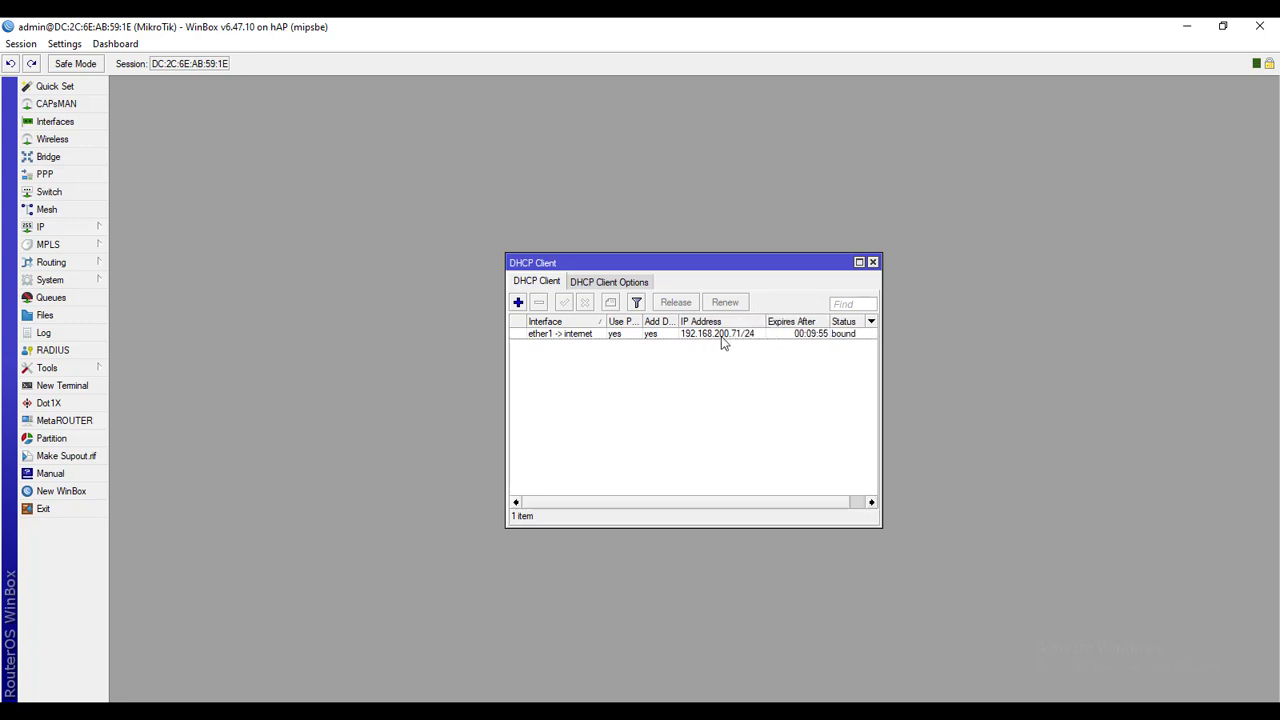
# From a new terminal, ping the gateway 192.168.200.1 and stop it for the summary
pyautogui.click(873, 263)
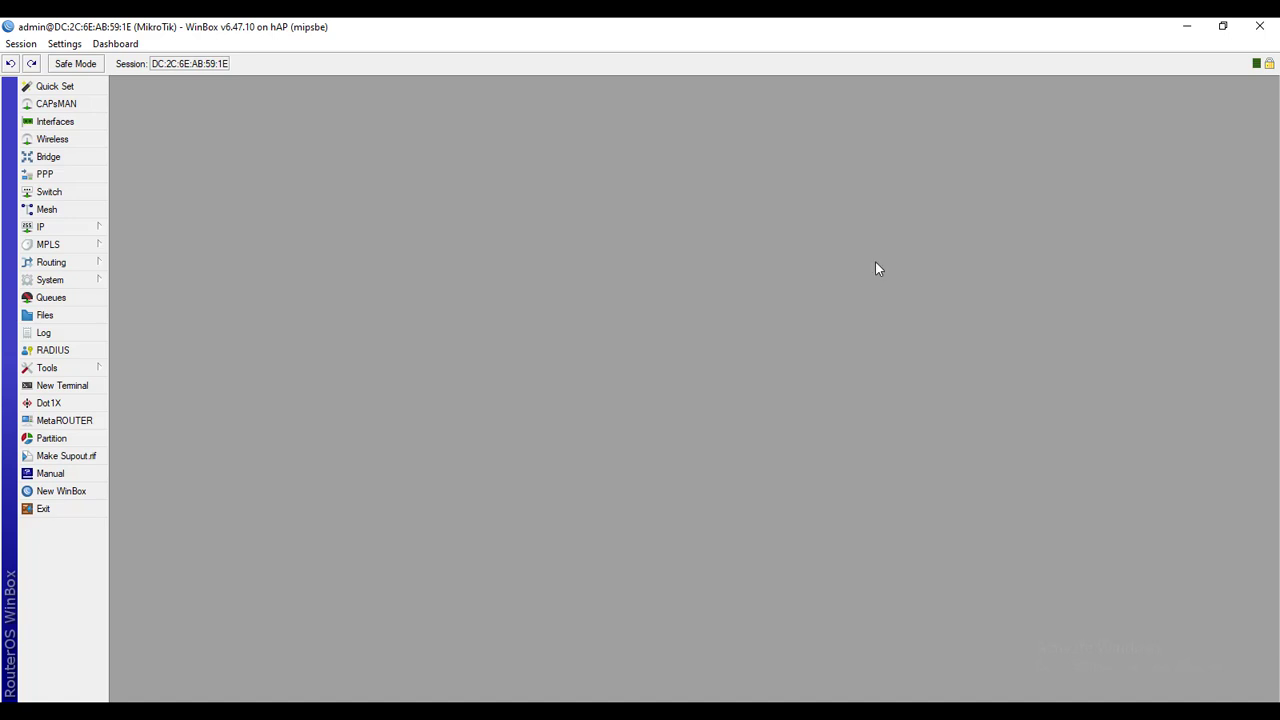
pyautogui.click(90, 385)
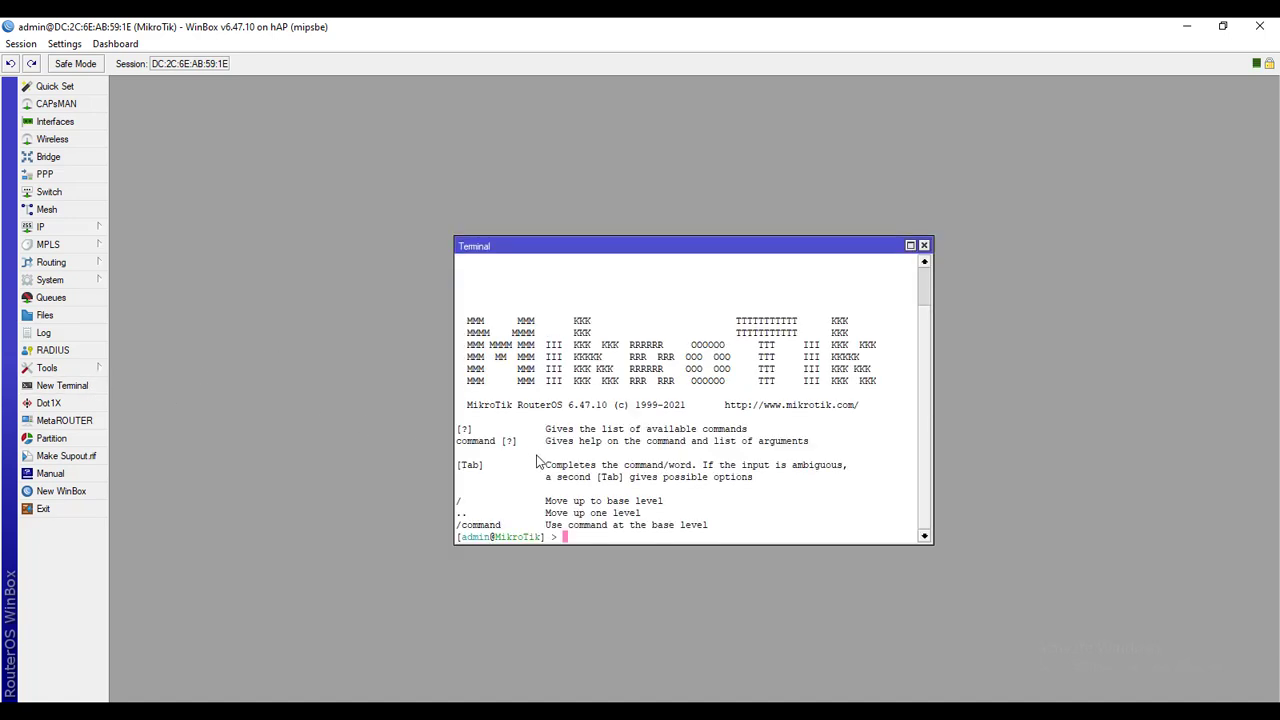
pyautogui.write('ping 2')
pyautogui.press('BackSpace')
pyautogui.write('1921')
pyautogui.press('BackSpace')
pyautogui.write('.168.200.1')
pyautogui.press('Return')
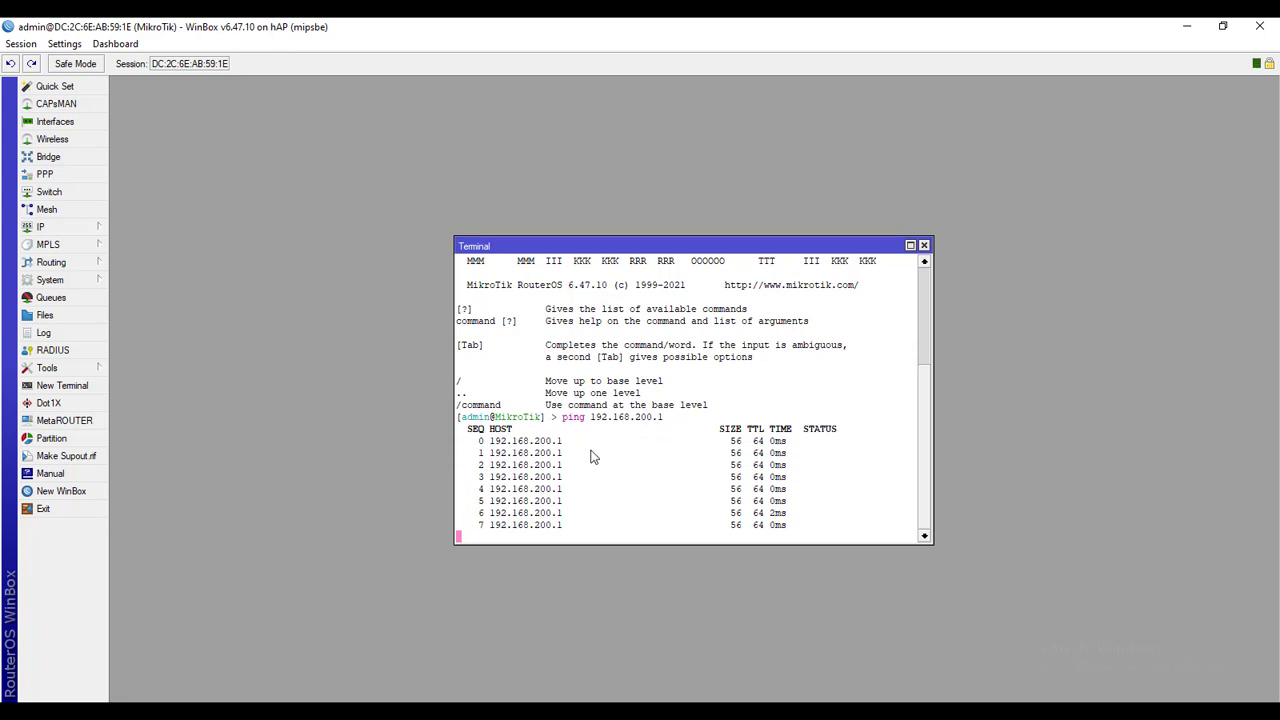
pyautogui.hotkey('ctrl', 'c')
# Ping 8.8.8.8 and google.com to confirm internet access
pyautogui.write('ping ')
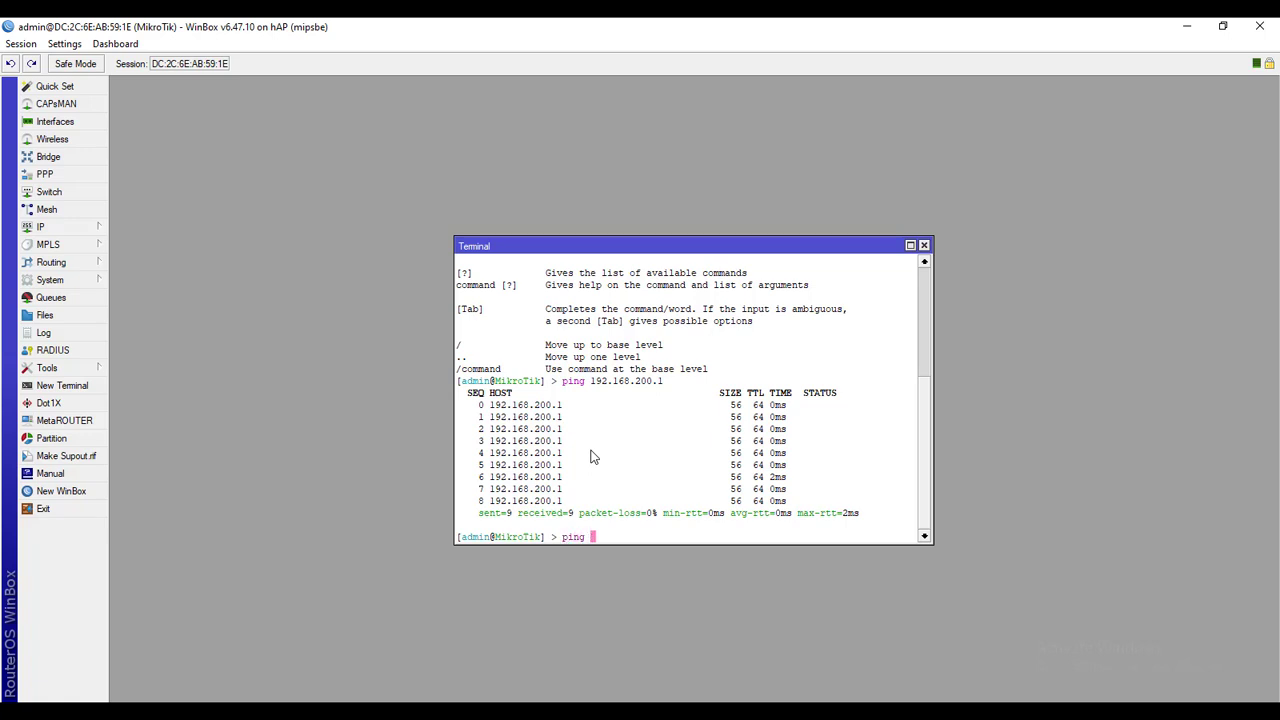
pyautogui.write('8.8.8.8')
pyautogui.press('Return')
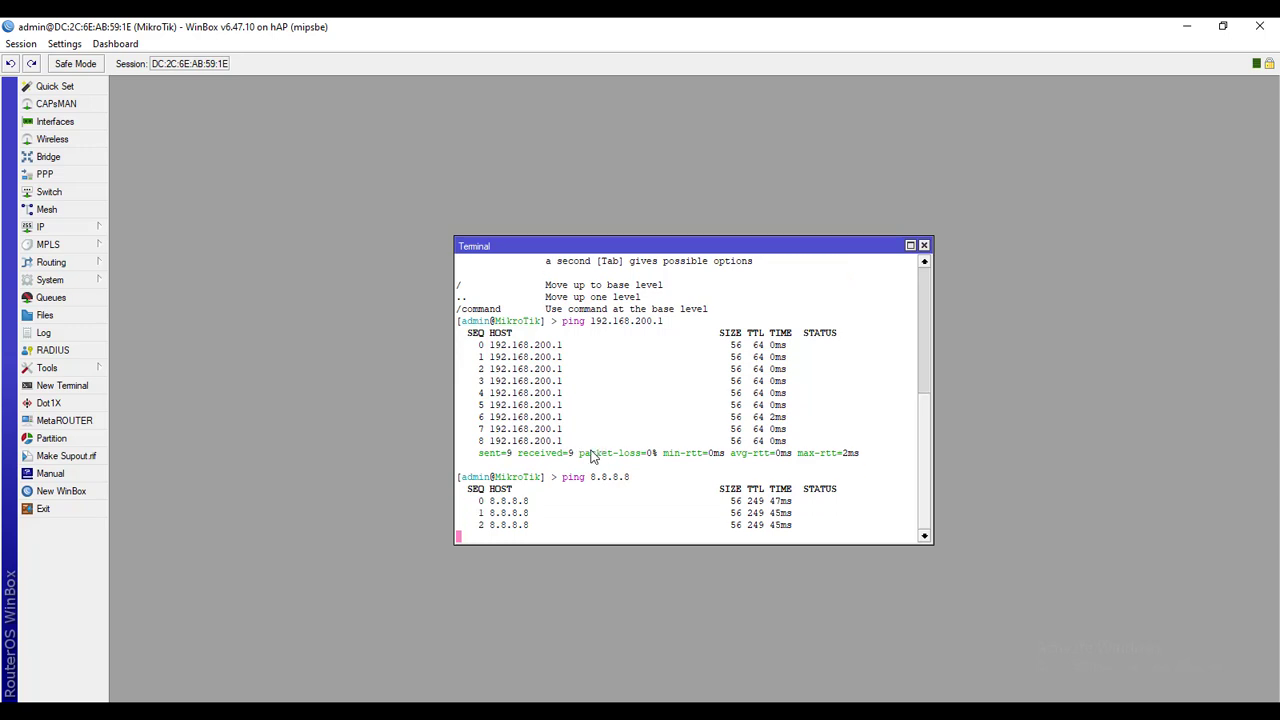
pyautogui.hotkey('ctrl', 'c')
pyautogui.write('ping')
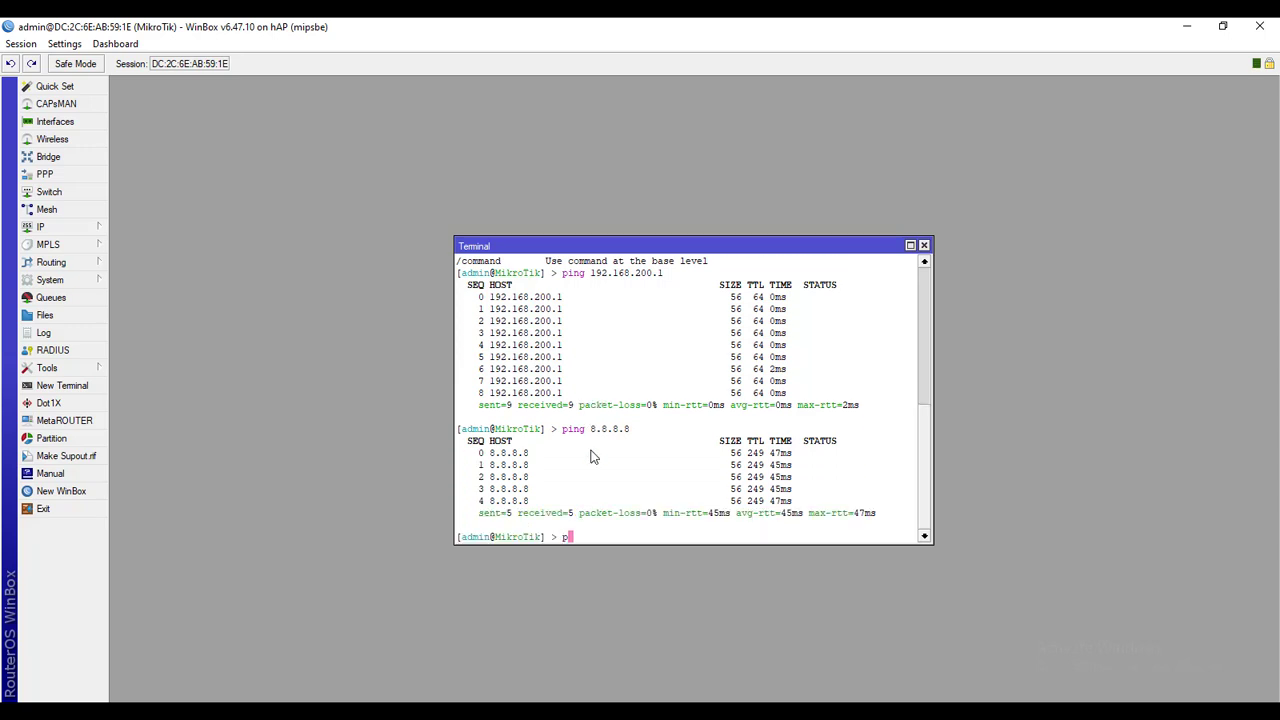
pyautogui.write(' google.com')
pyautogui.press('Return')
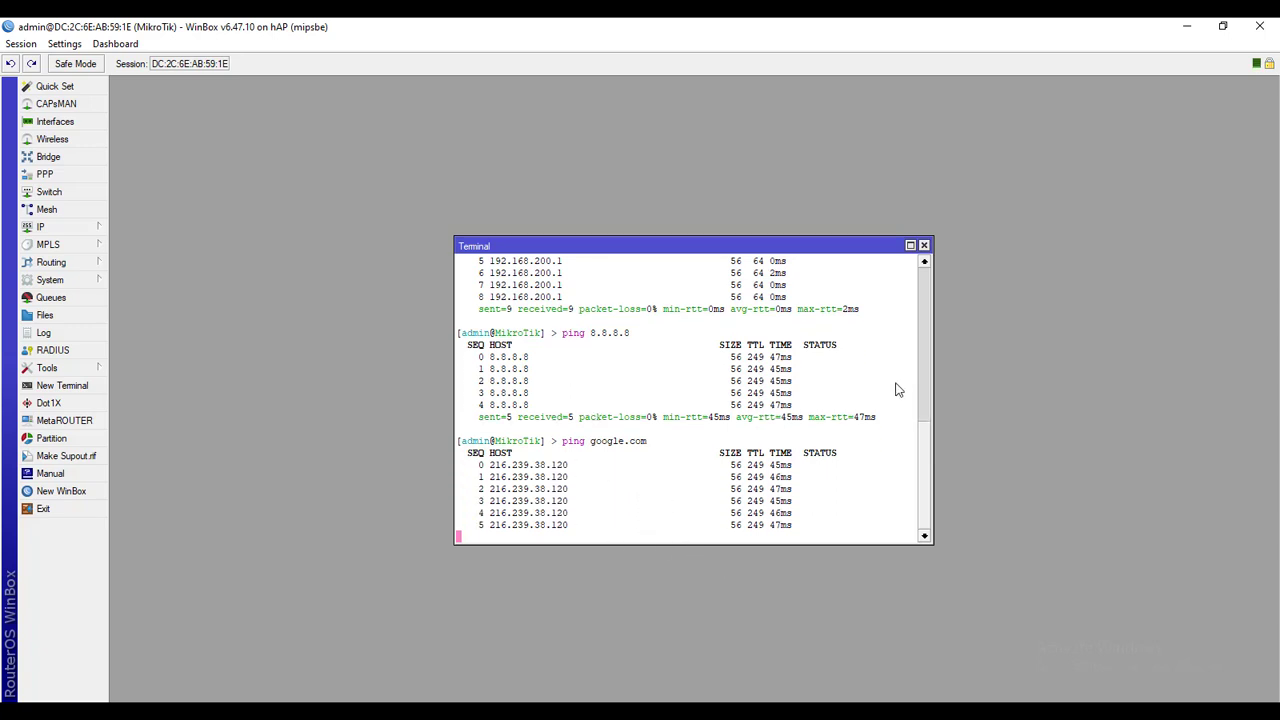
pyautogui.click(924, 246)
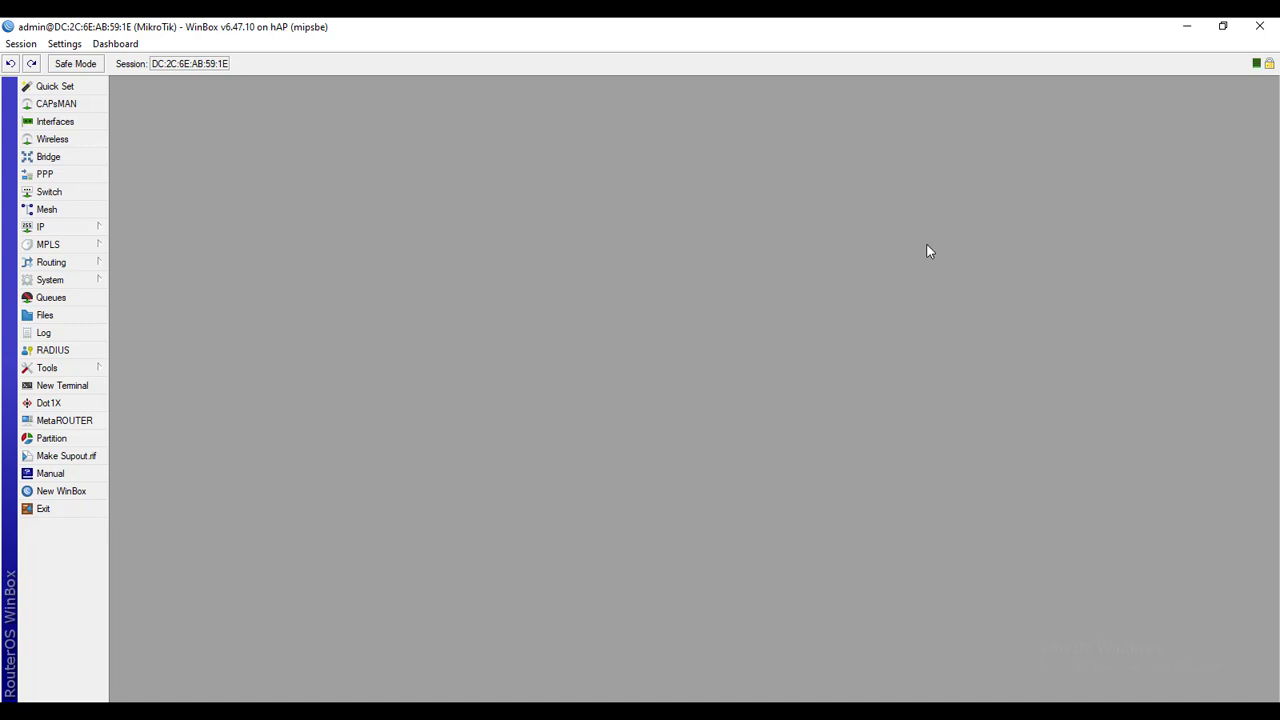
pyautogui.click(716, 712)
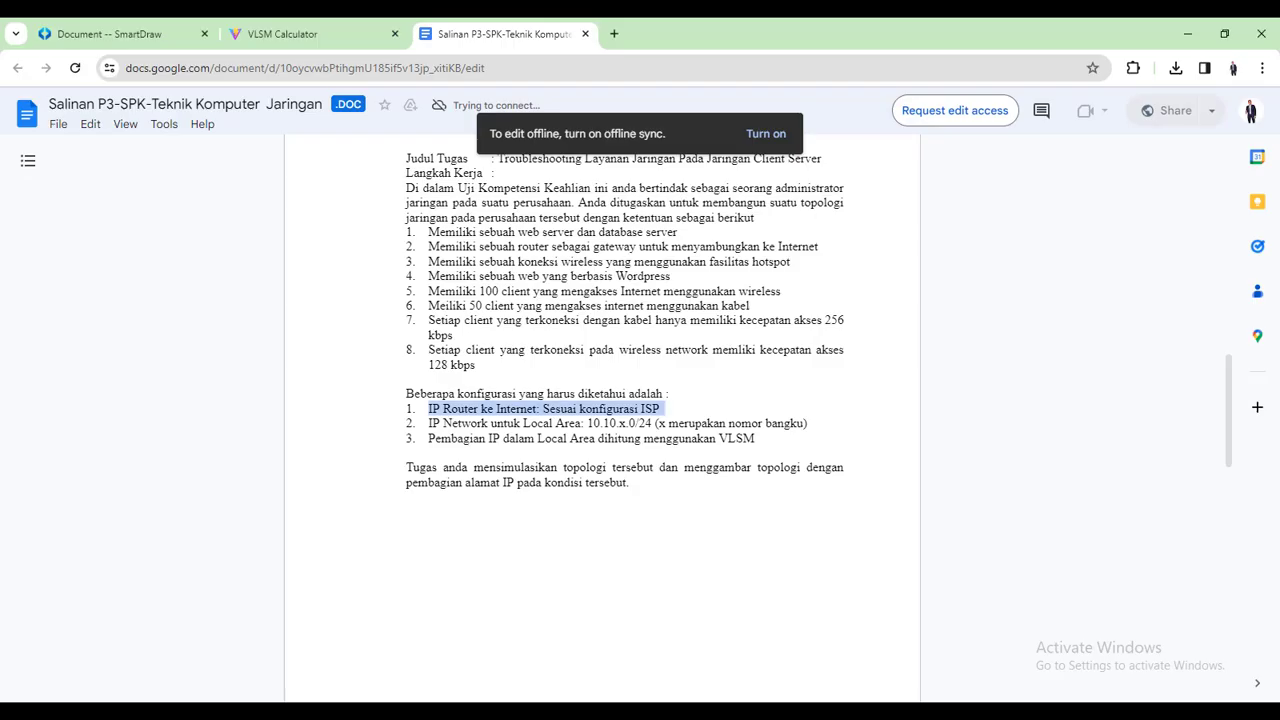
pyautogui.click(140, 36)
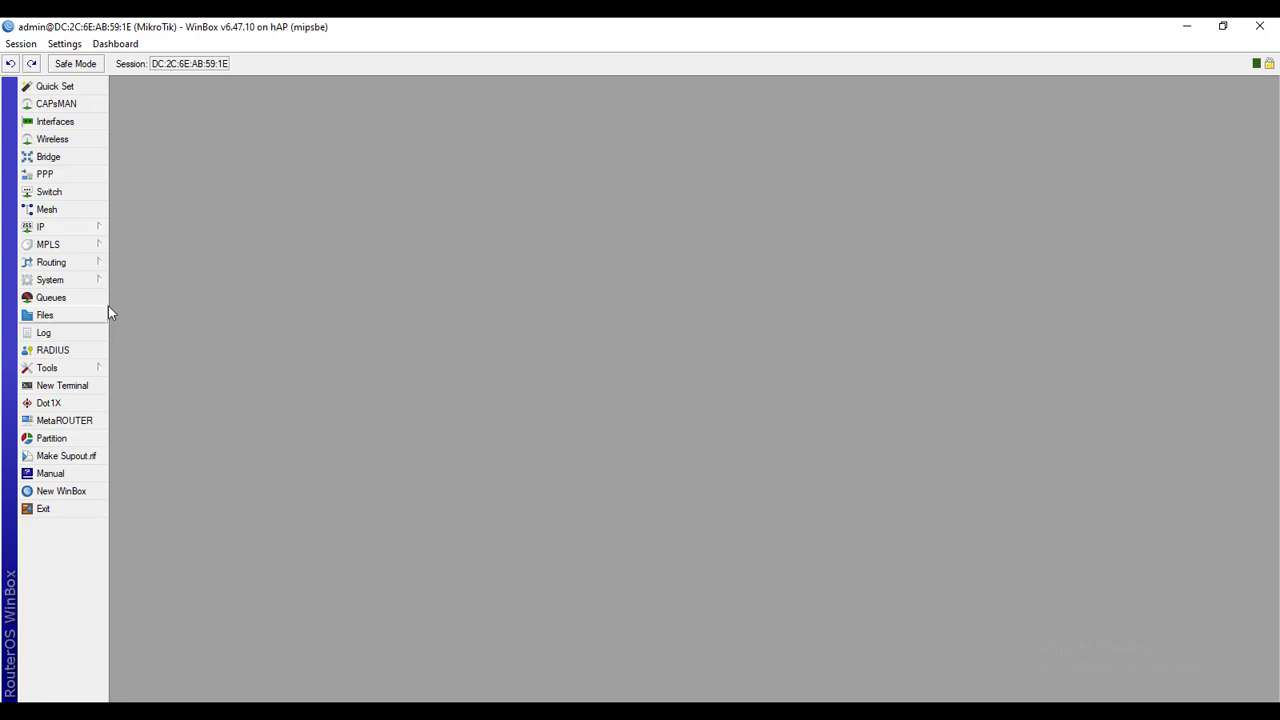
# Create a new NAT rule with chain srcnat and out interface ether1 -> internet
pyautogui.click(88, 233)
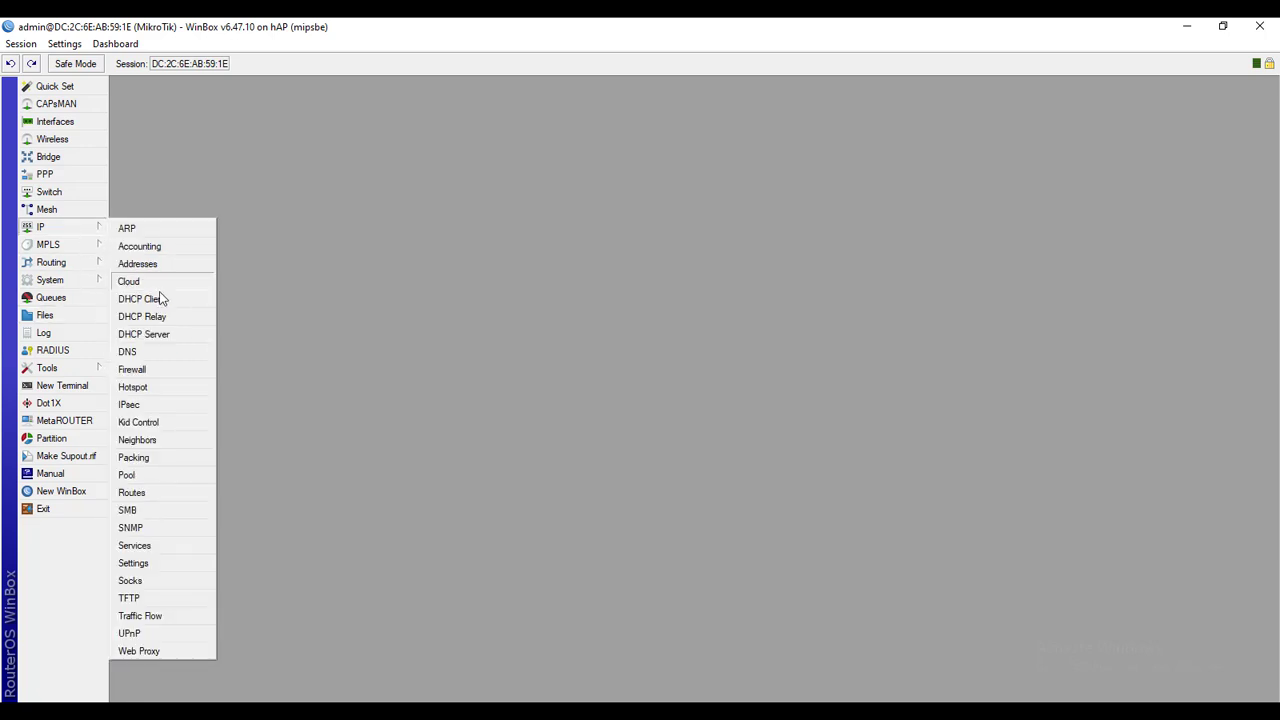
pyautogui.click(152, 370)
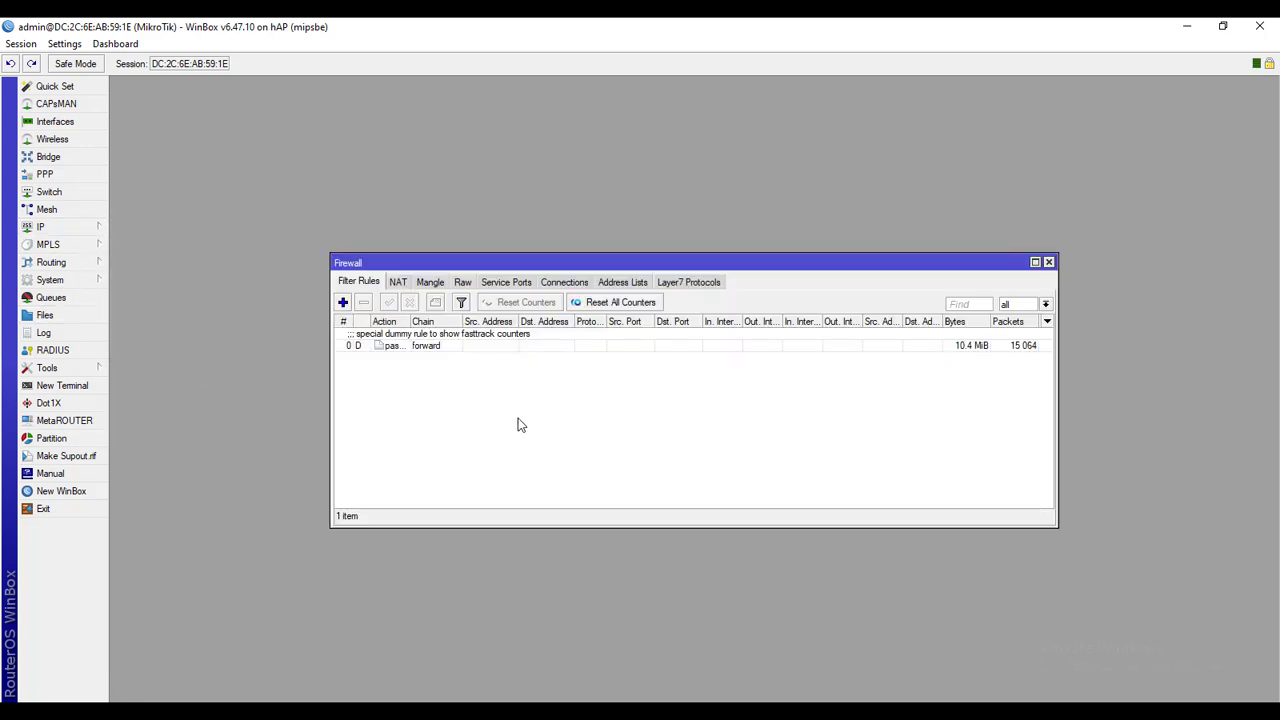
pyautogui.click(400, 283)
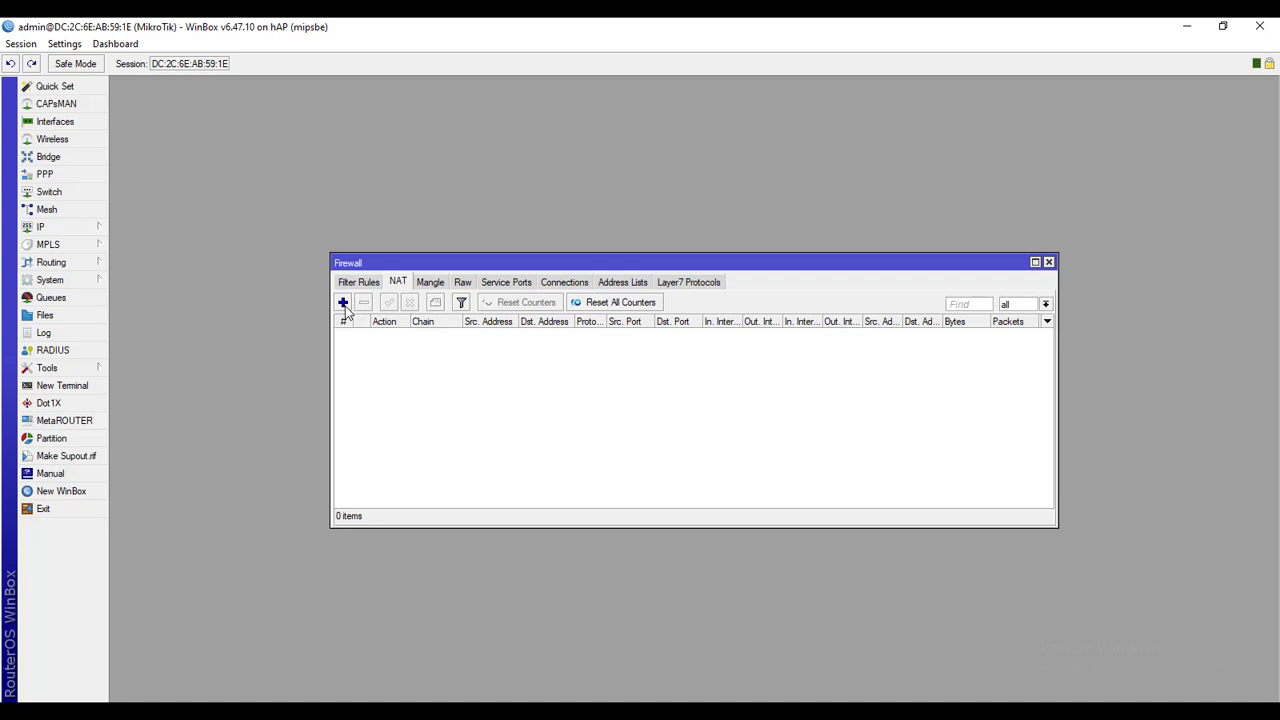
pyautogui.click(343, 303)
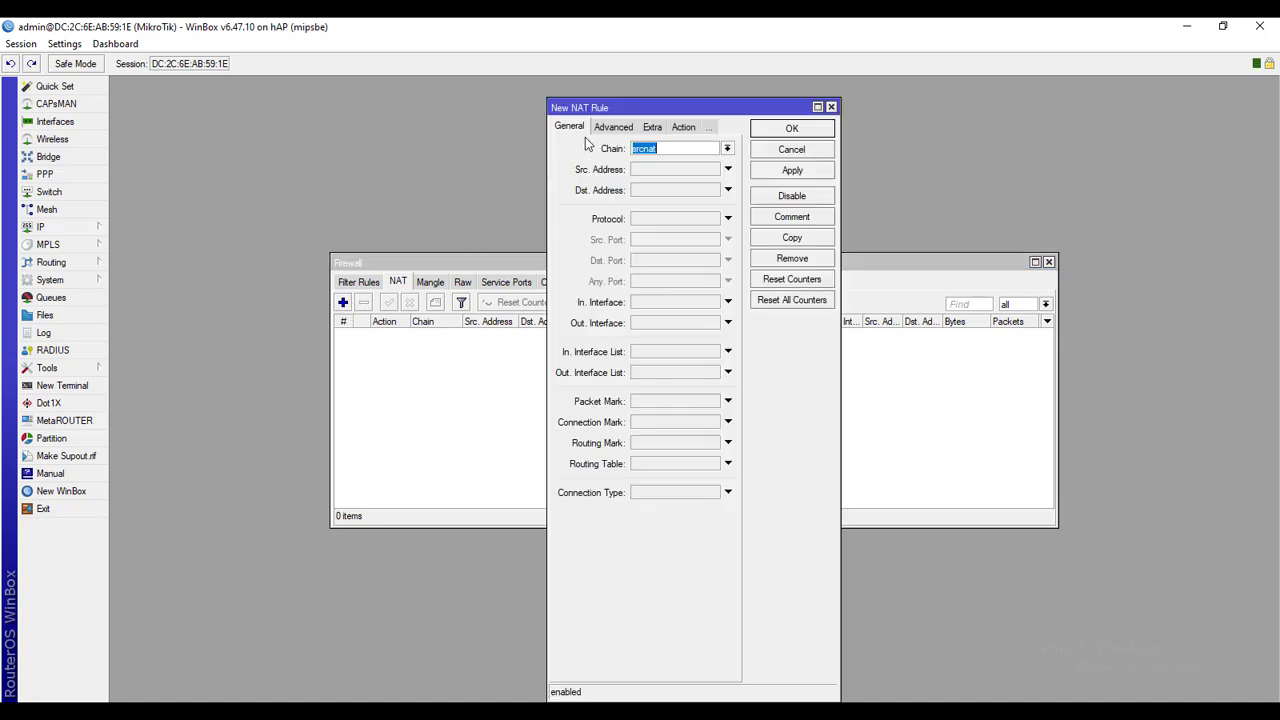
pyautogui.click(676, 150)
pyautogui.moveTo(676, 150); pyautogui.dragTo(632, 150)
pyautogui.click(658, 330)
pyautogui.click(720, 325)
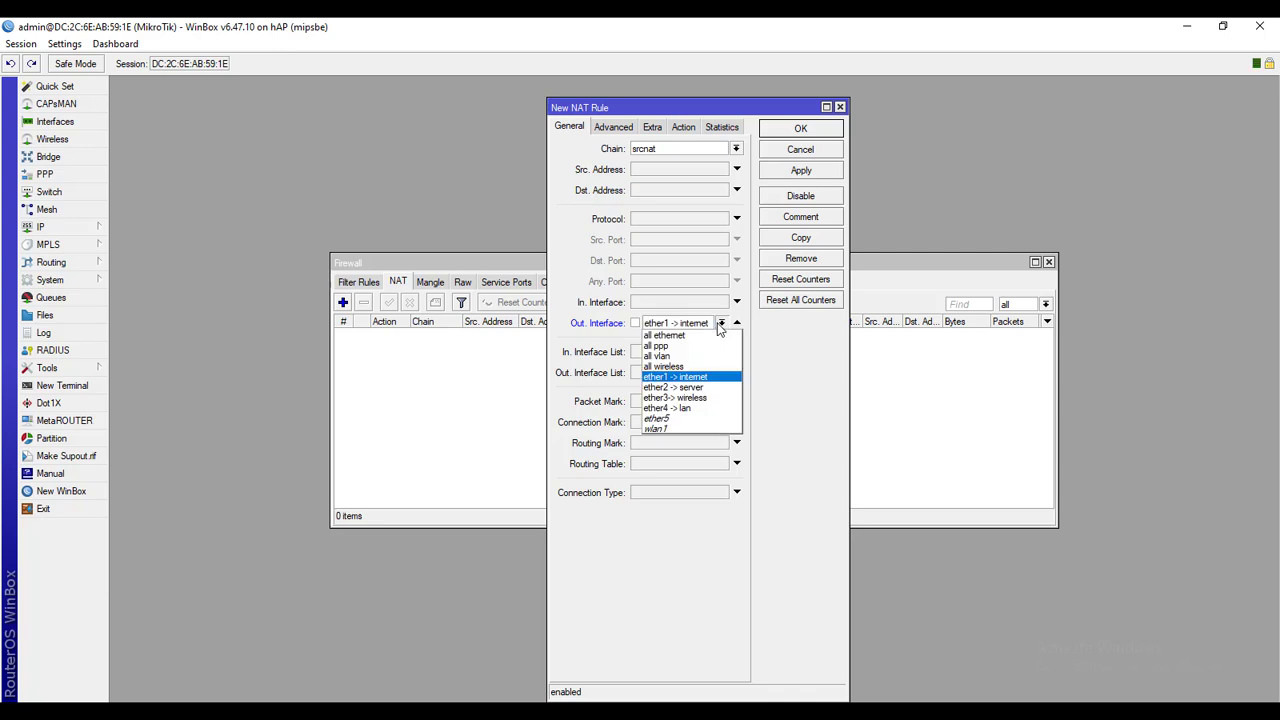
pyautogui.click(695, 378)
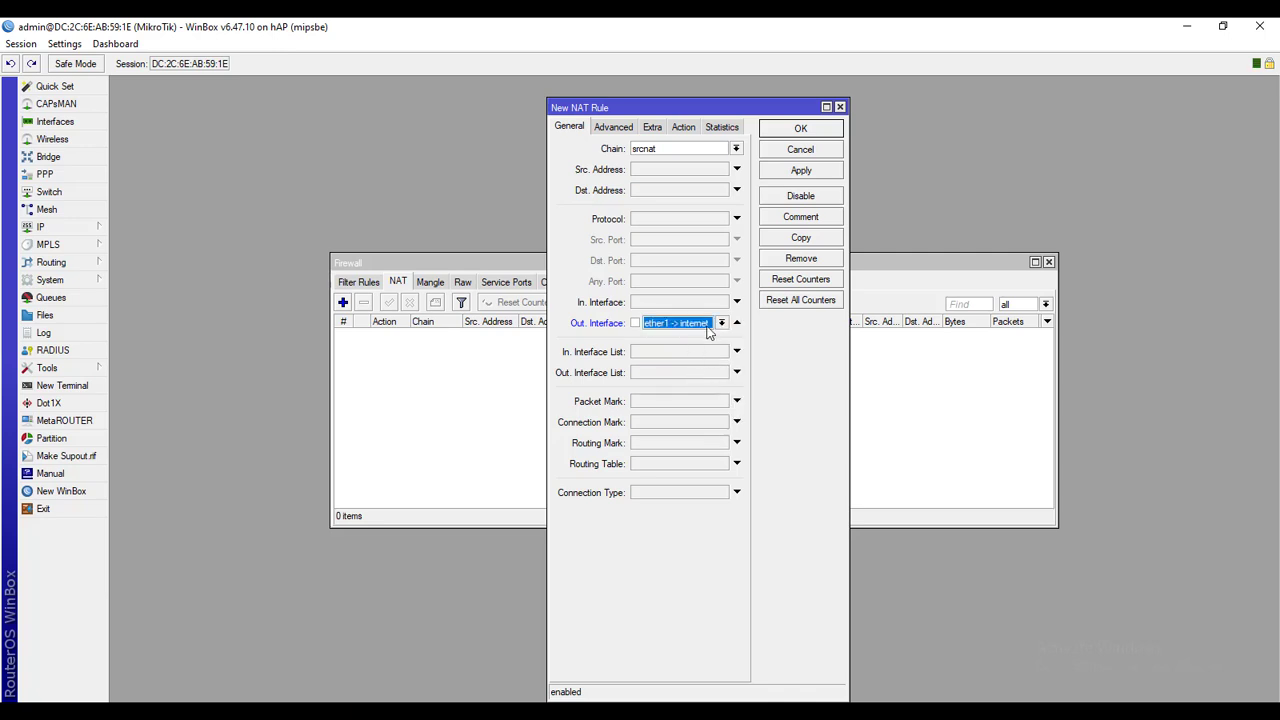
# Set the rule action to masquerade, save it, and close Firewall
pyautogui.click(684, 127)
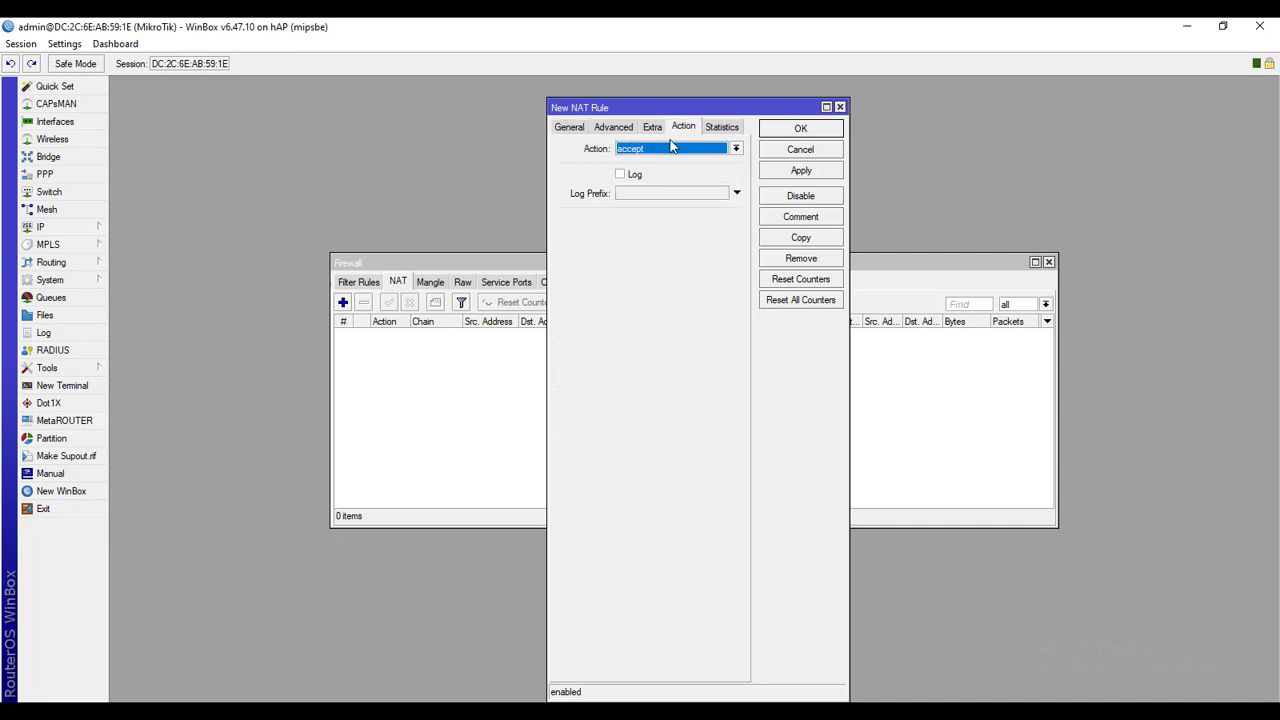
pyautogui.click(666, 155)
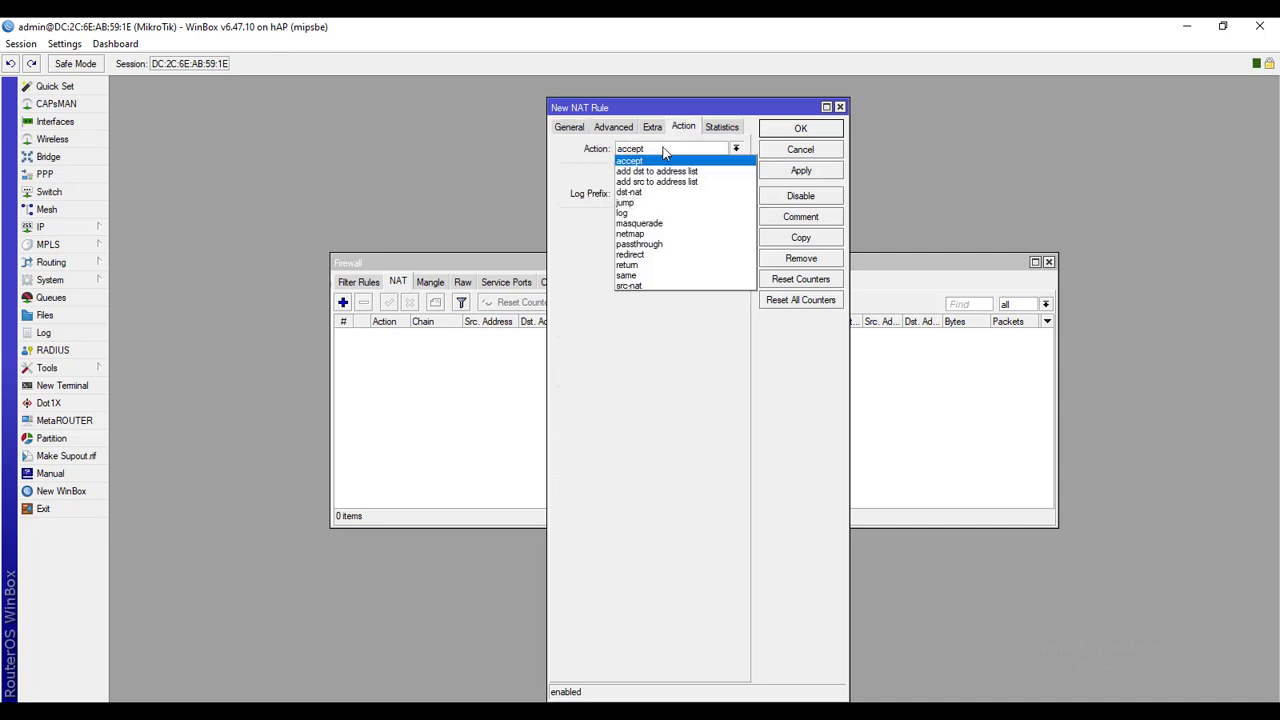
pyautogui.click(657, 224)
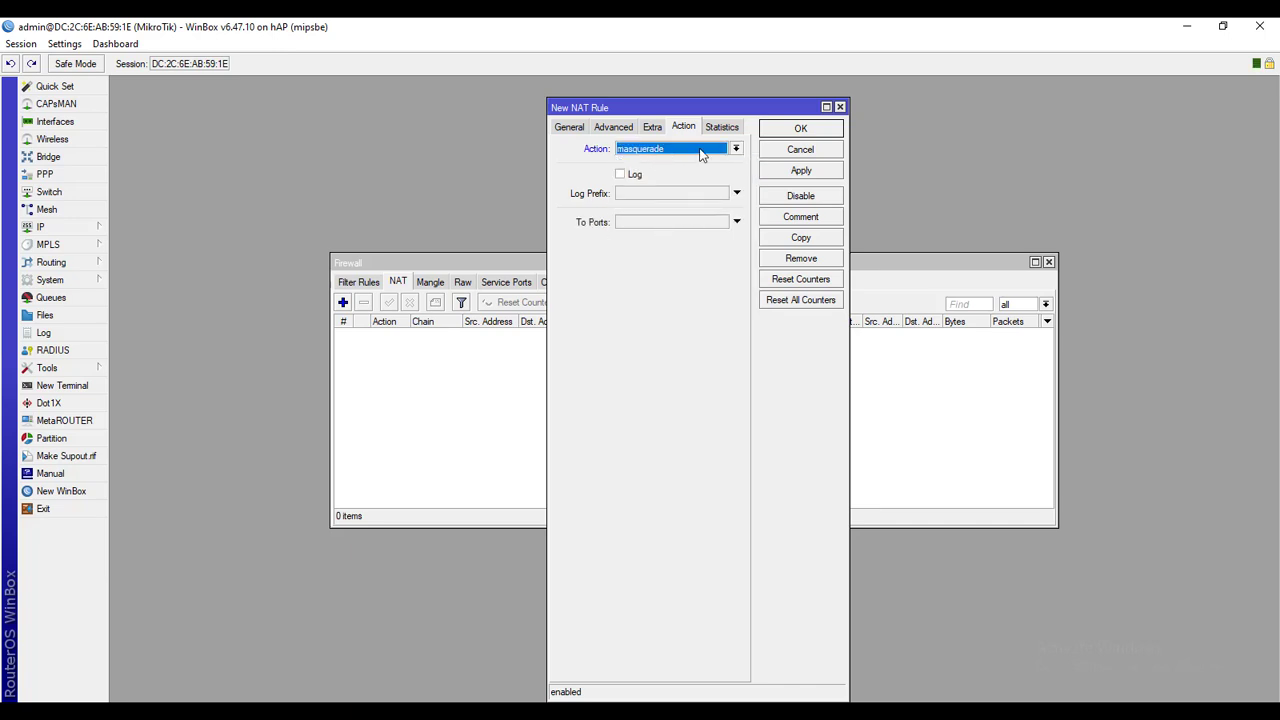
pyautogui.click(785, 172)
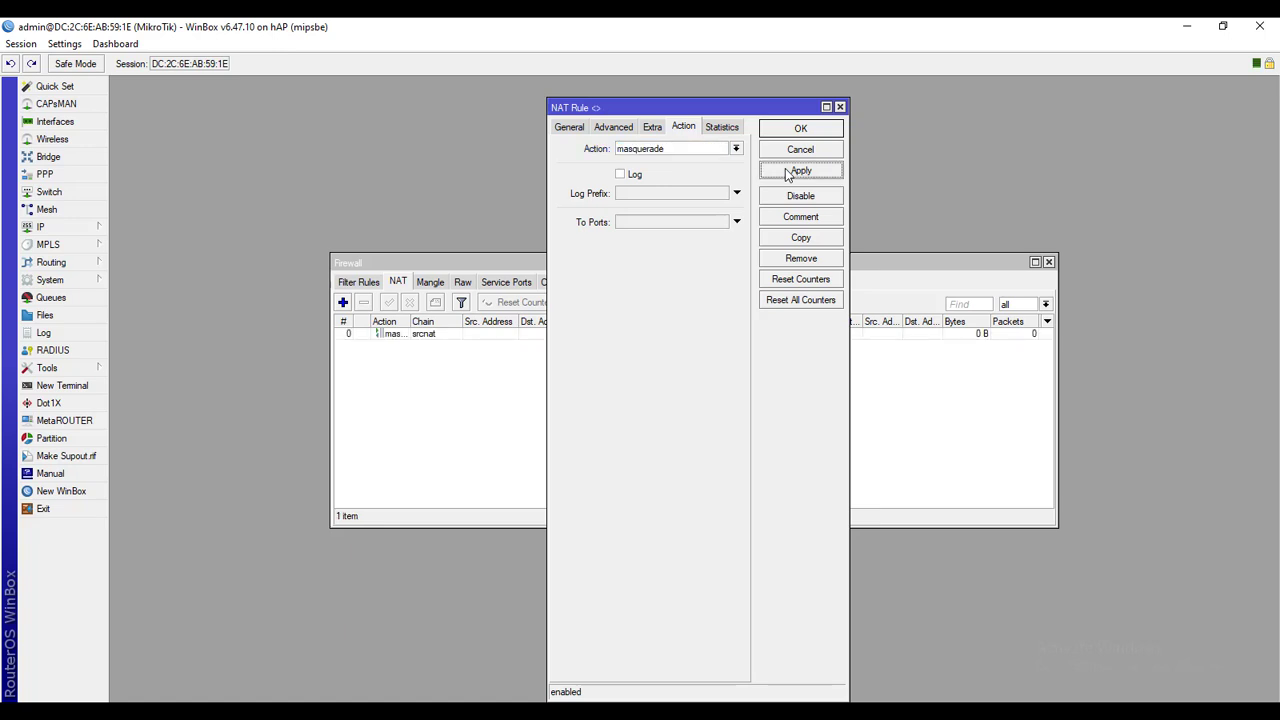
pyautogui.click(797, 135)
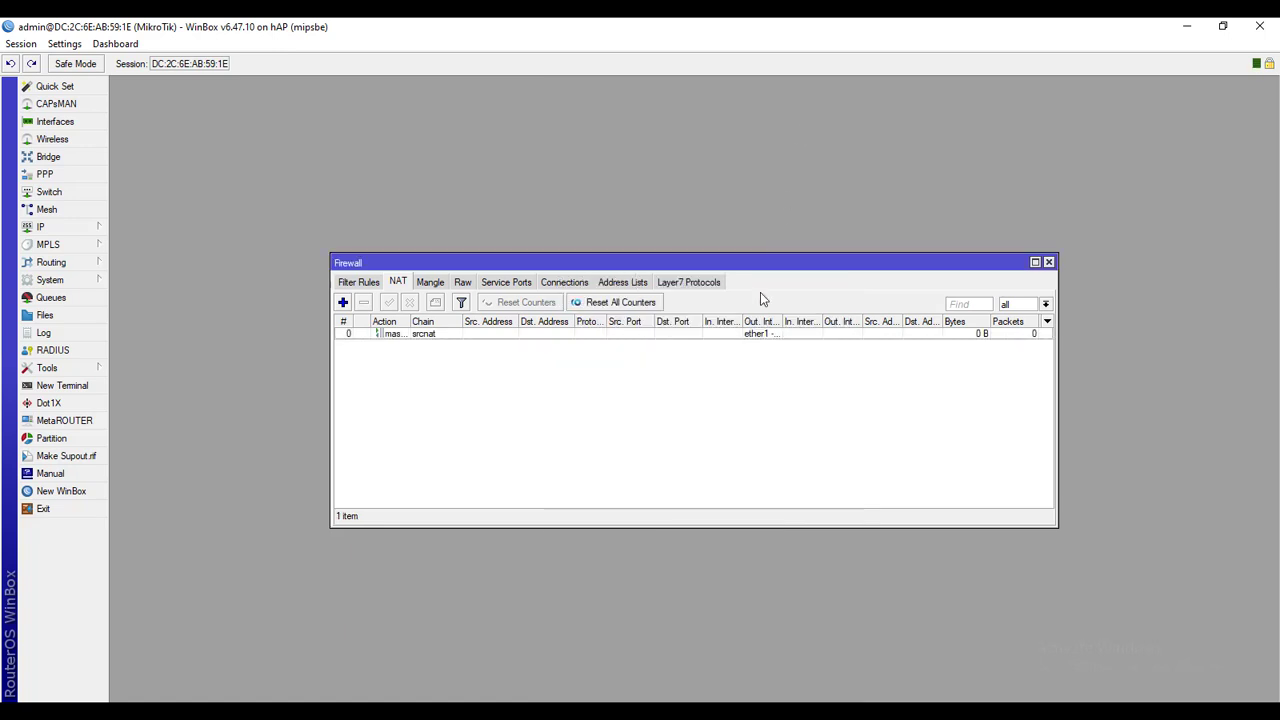
pyautogui.moveTo(783, 321); pyautogui.dragTo(798, 321)
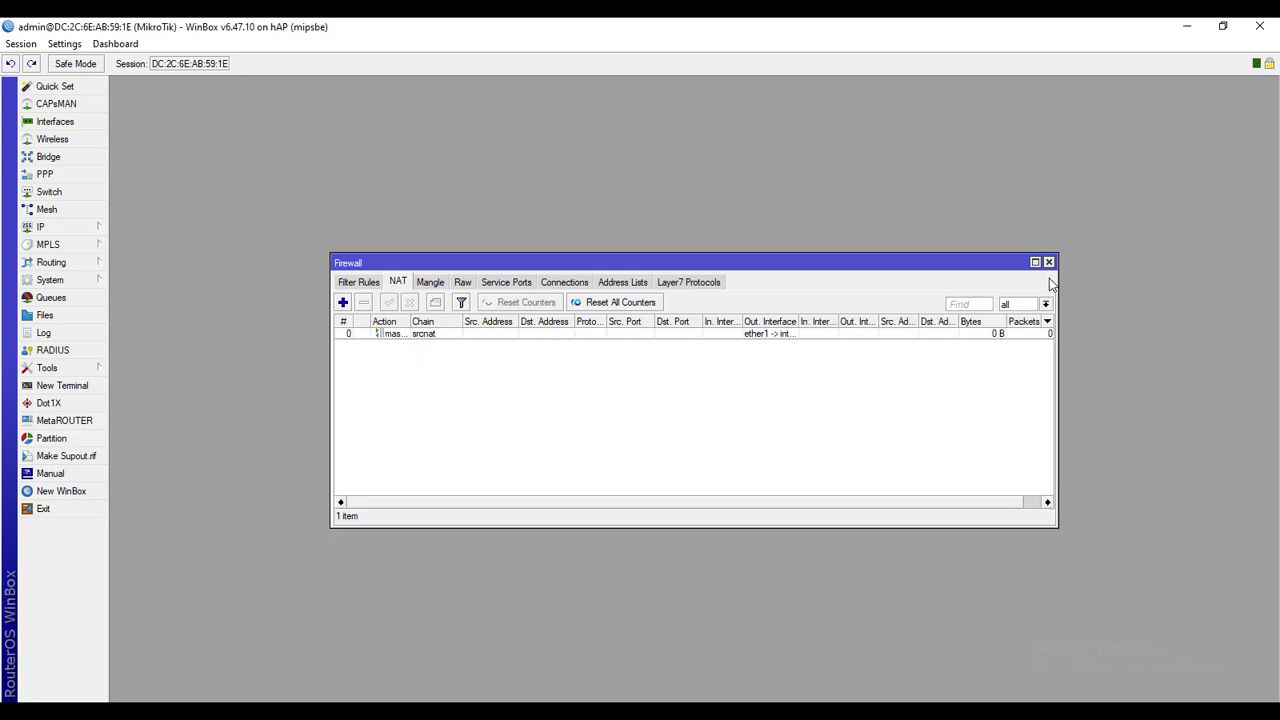
pyautogui.click(1048, 262)
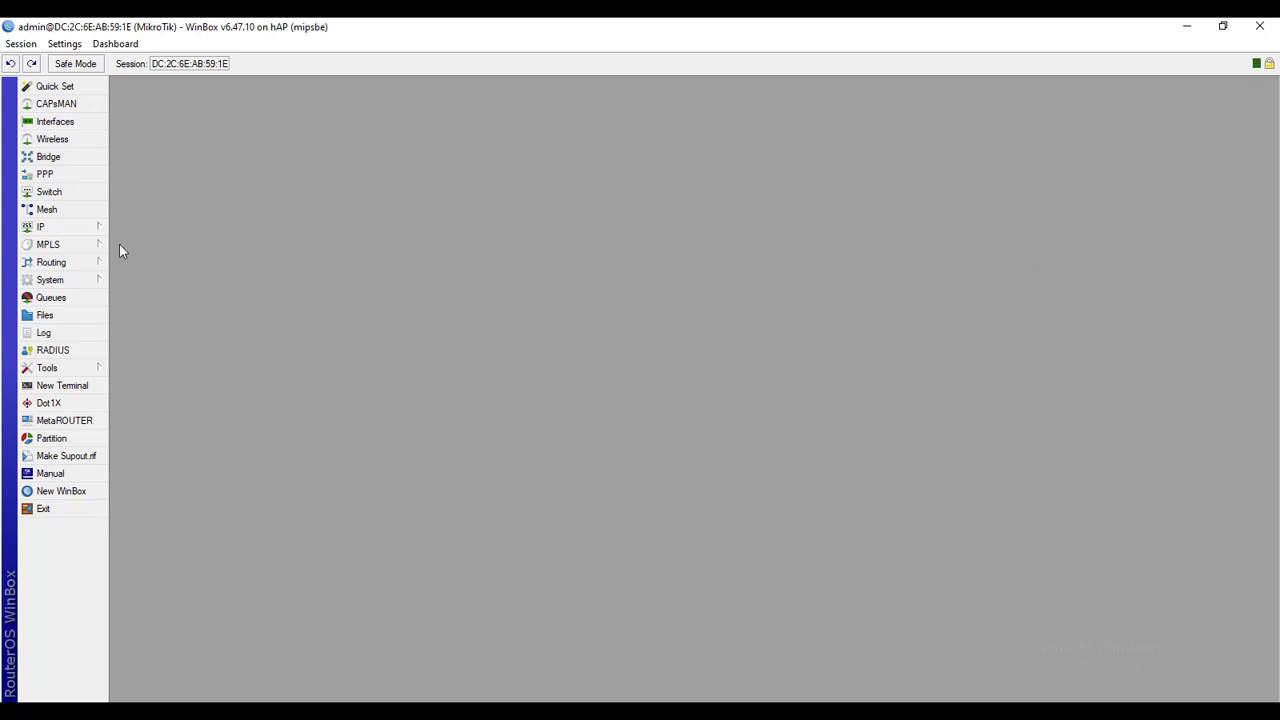
# Select the ether1 -> internet address in IP Addresses, start a new address, then return to SmartDraw
pyautogui.click(97, 230)
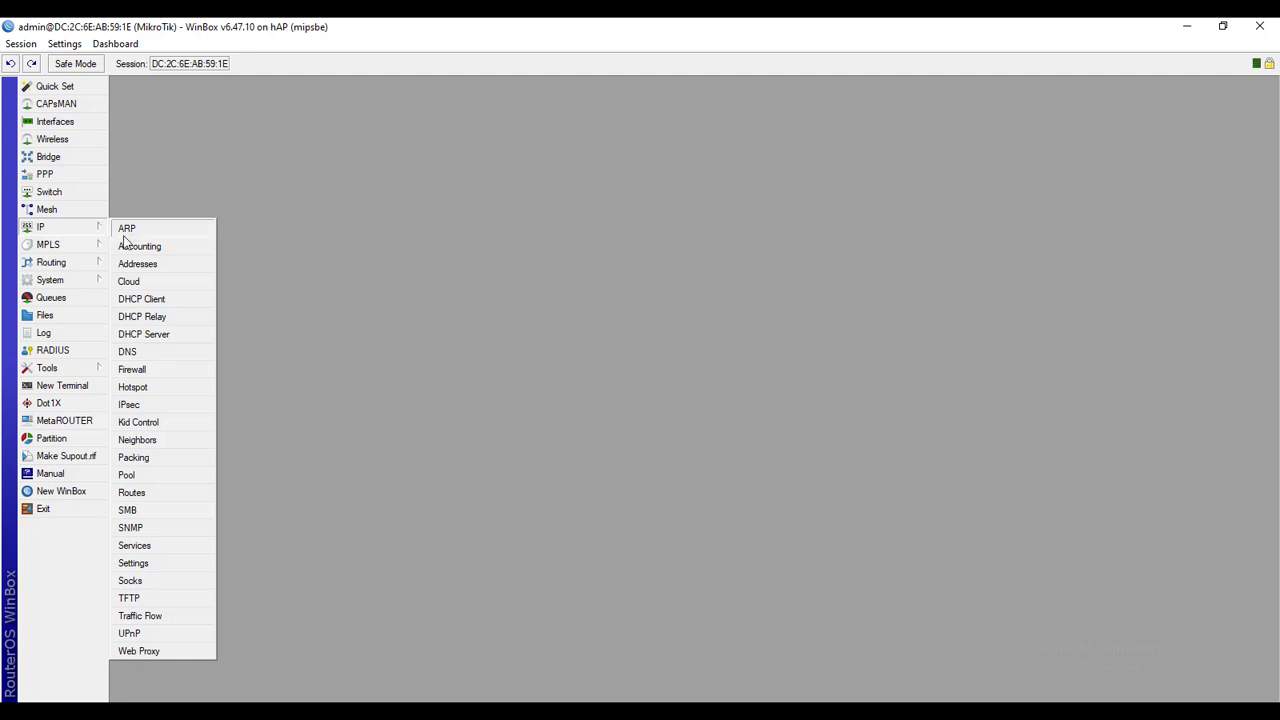
pyautogui.click(138, 265)
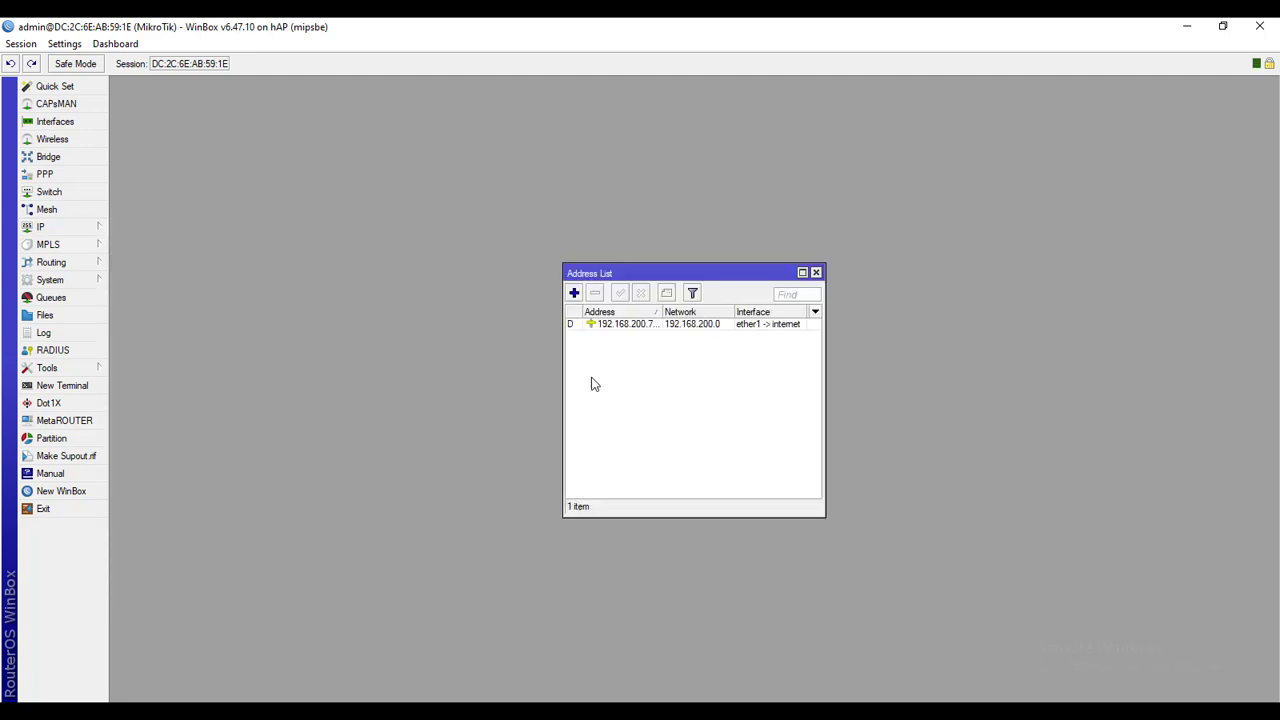
pyautogui.click(753, 327)
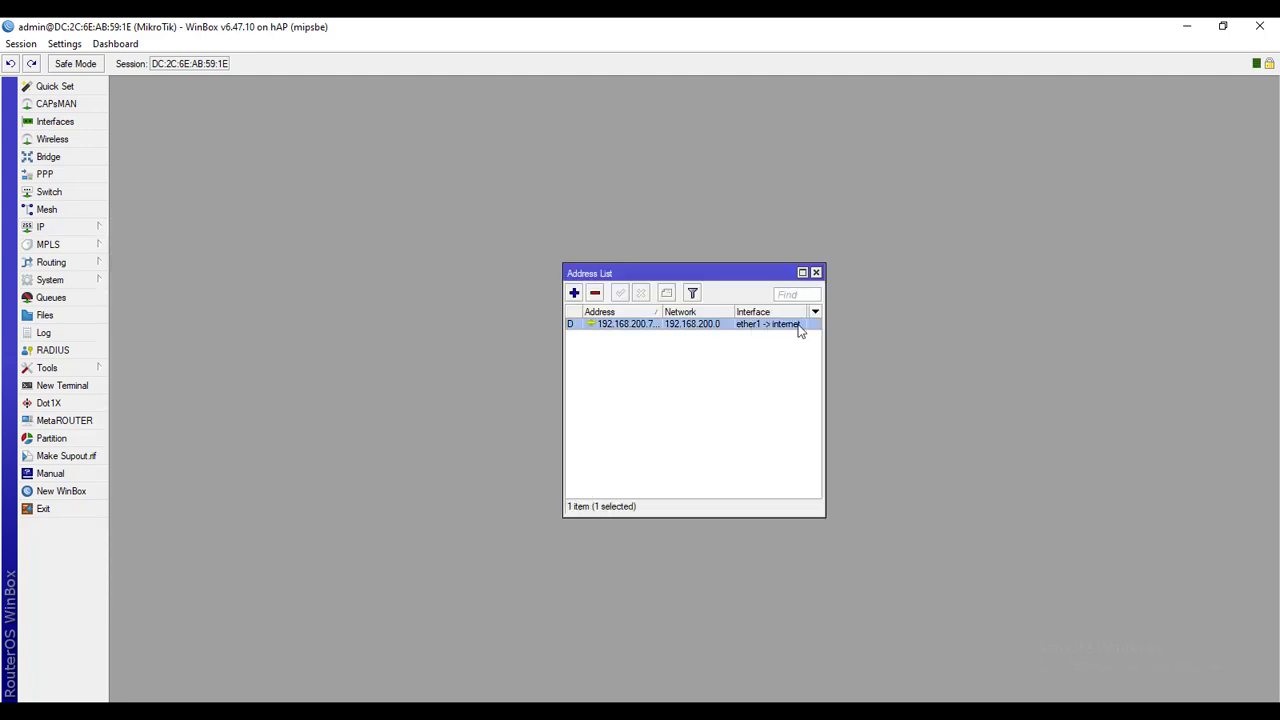
pyautogui.moveTo(827, 329); pyautogui.dragTo(856, 325)
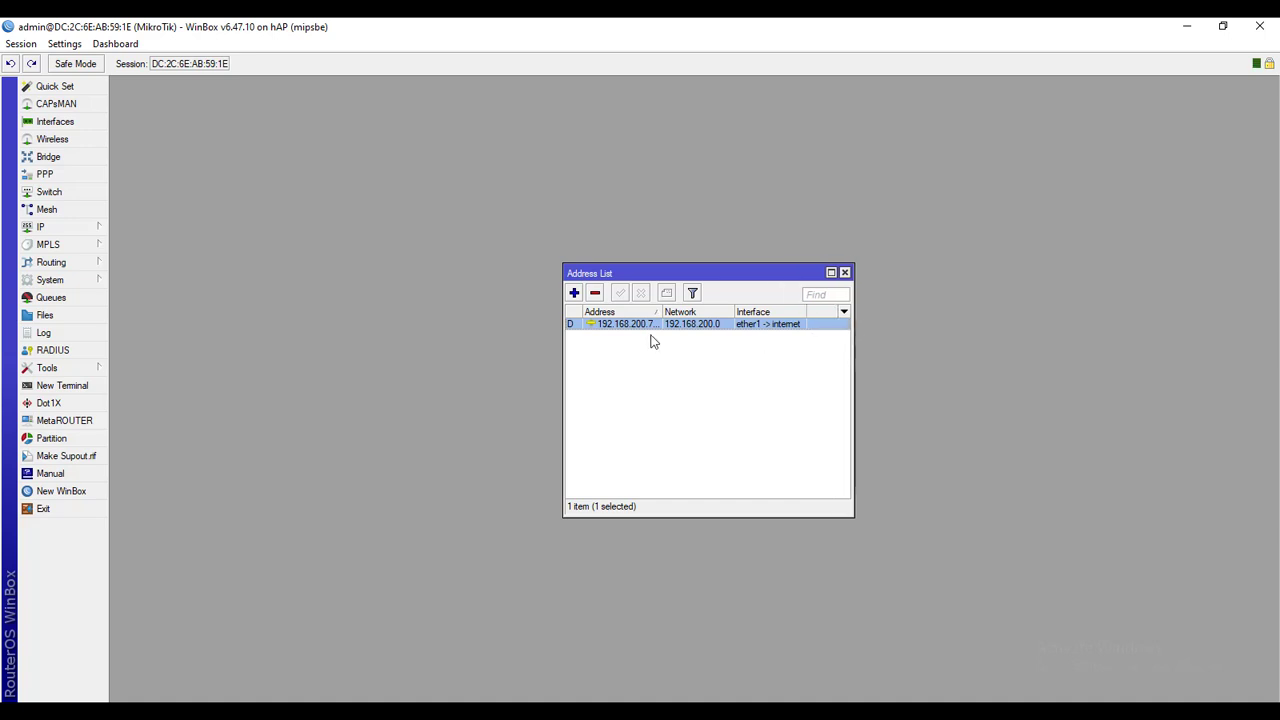
pyautogui.click(575, 293)
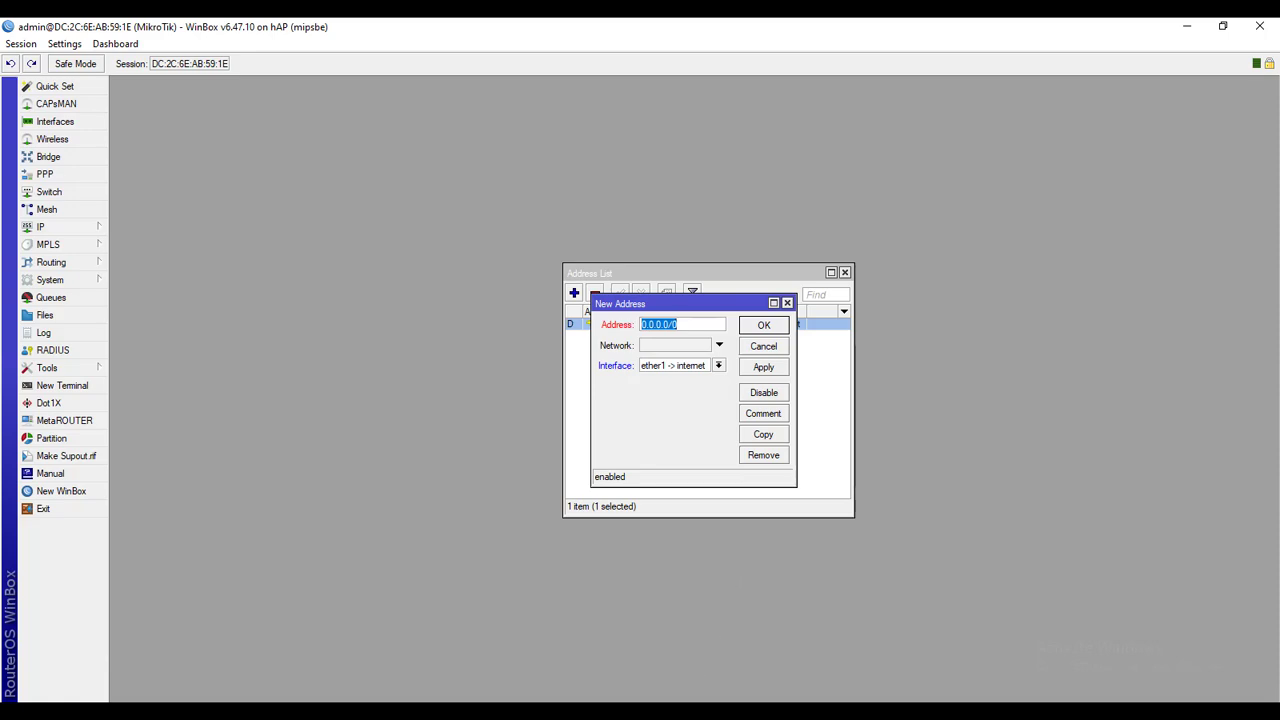
pyautogui.moveTo(673, 699)
pyautogui.click(635, 640)
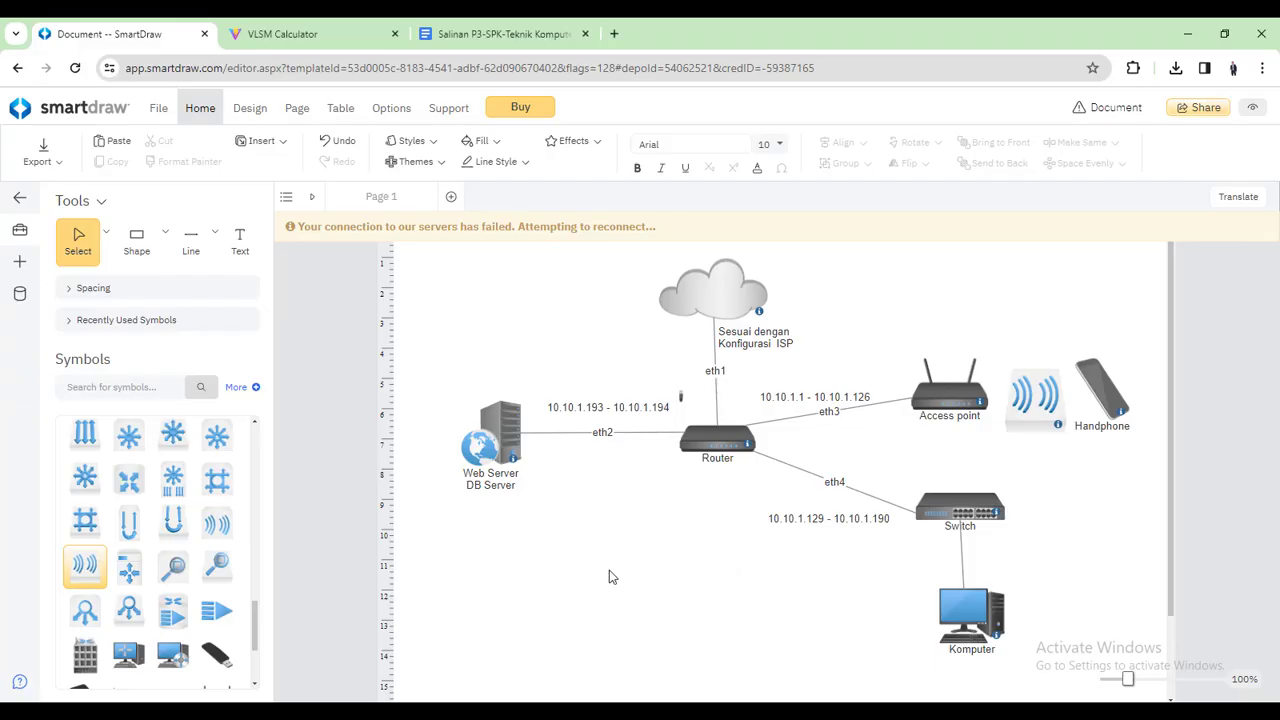
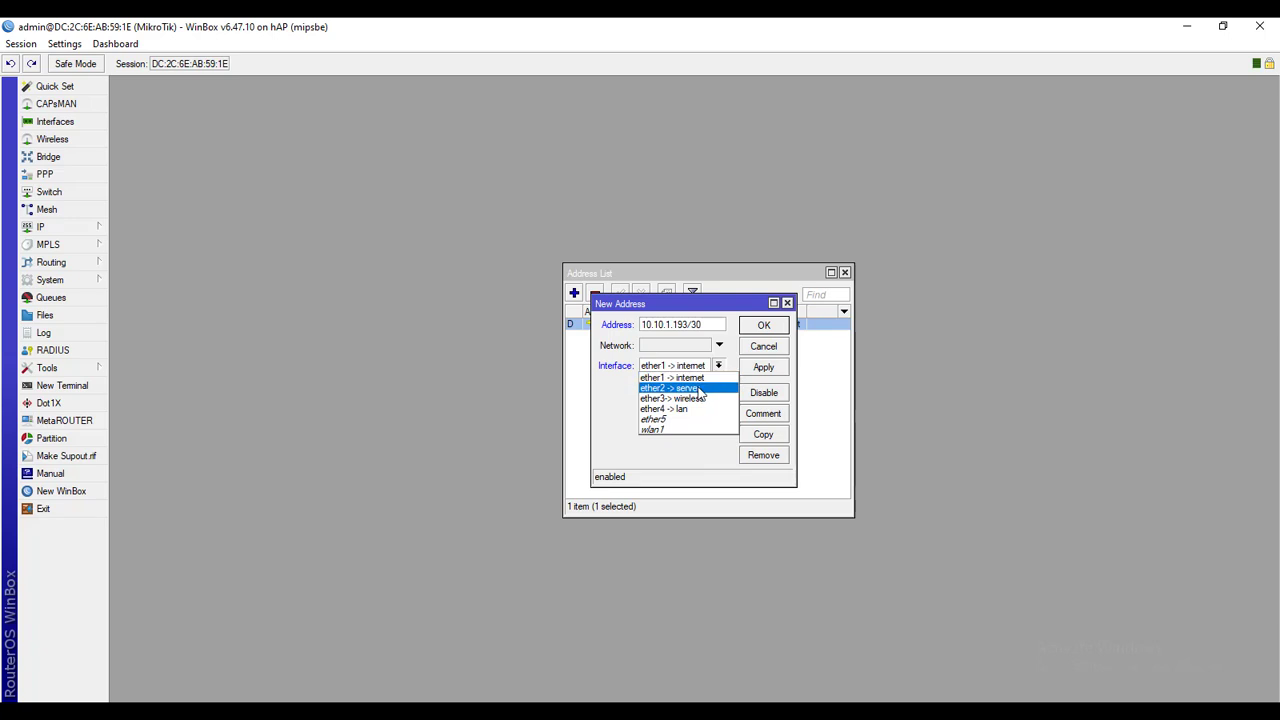
# Put the 10.10.1.193/30 address on ether2 -> server and save it
pyautogui.click(690, 388)
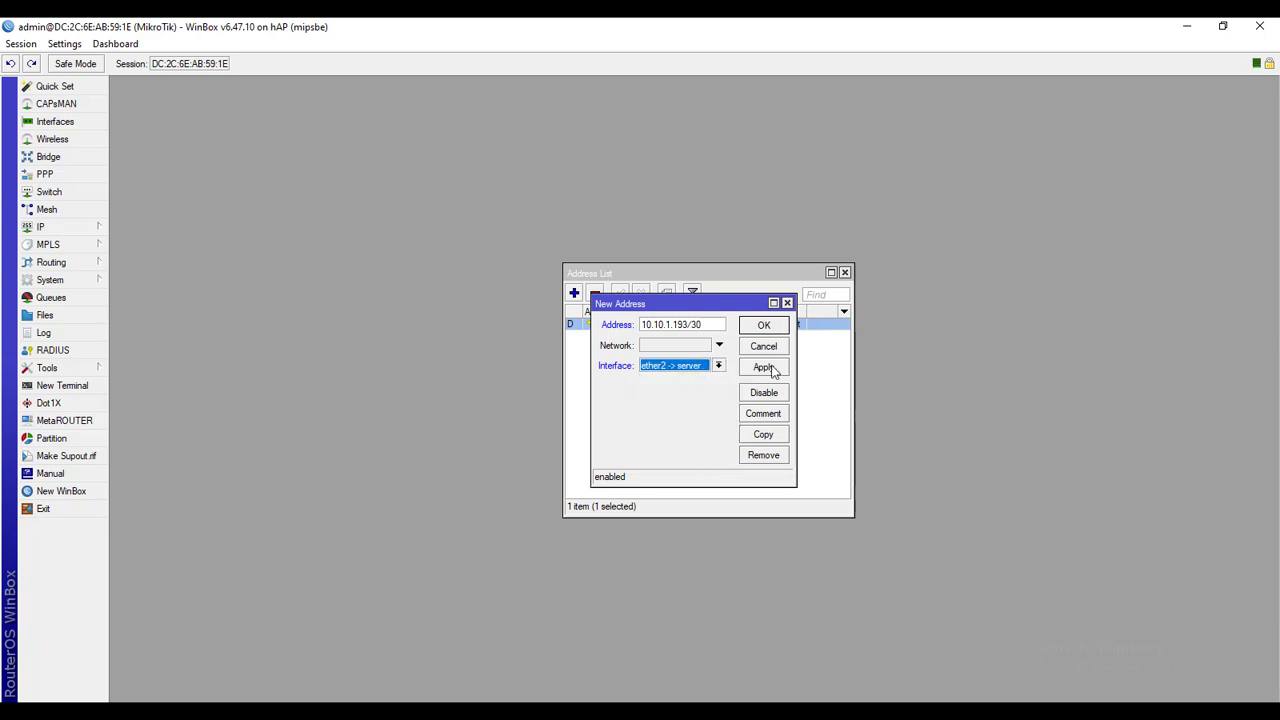
pyautogui.click(763, 367)
pyautogui.click(766, 326)
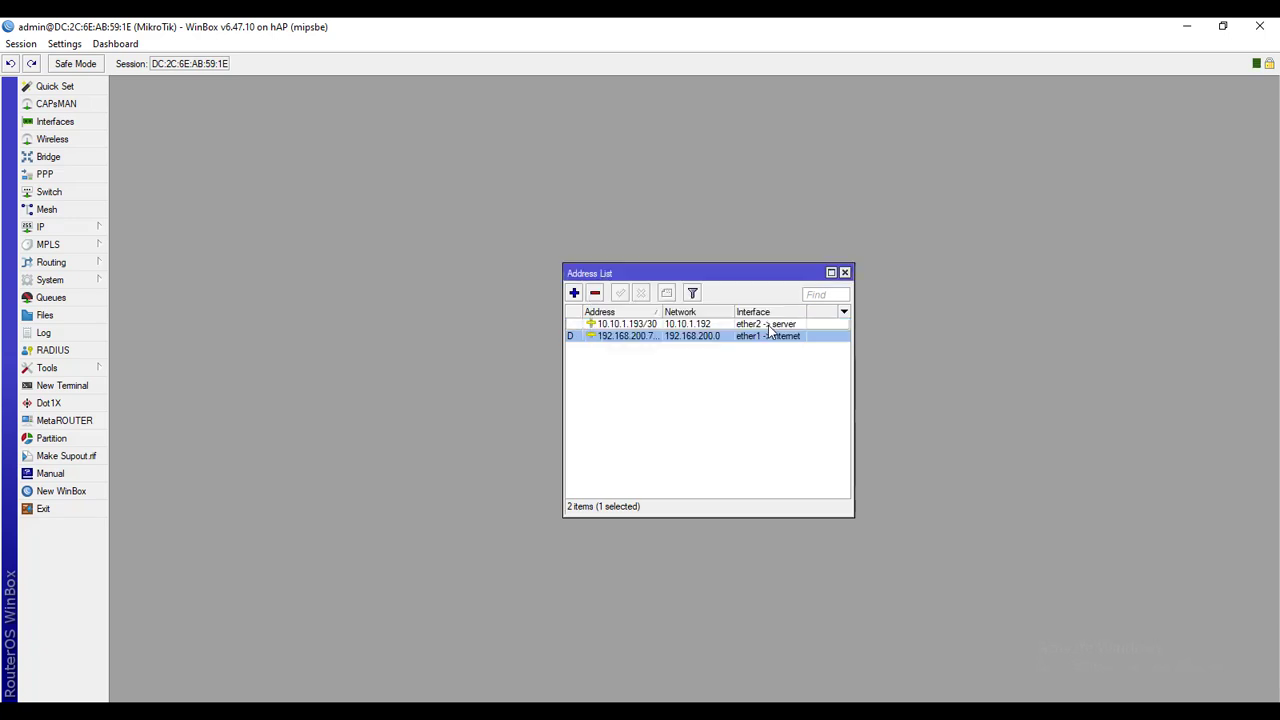
# Add 10.10.1.1/25 on ether3 -> wireless, checking the network diagram for the addressing plan
pyautogui.click(575, 294)
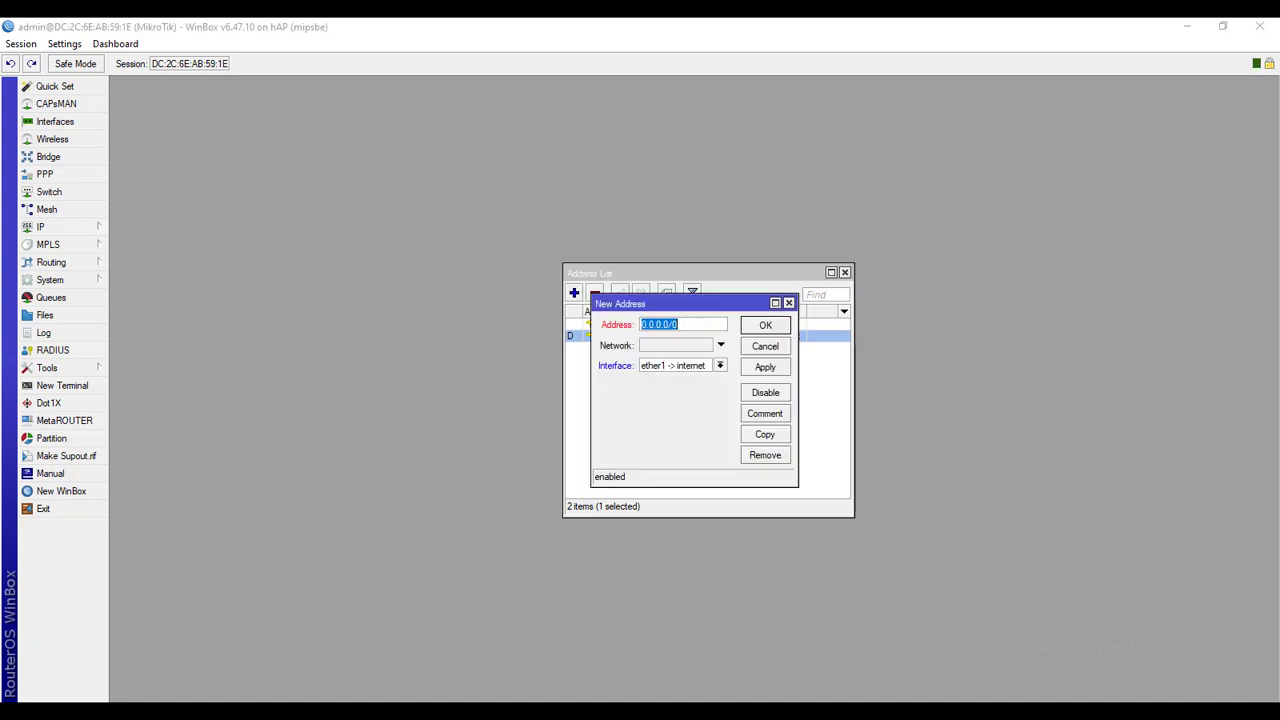
pyautogui.hotkey('alt', 'Tab')
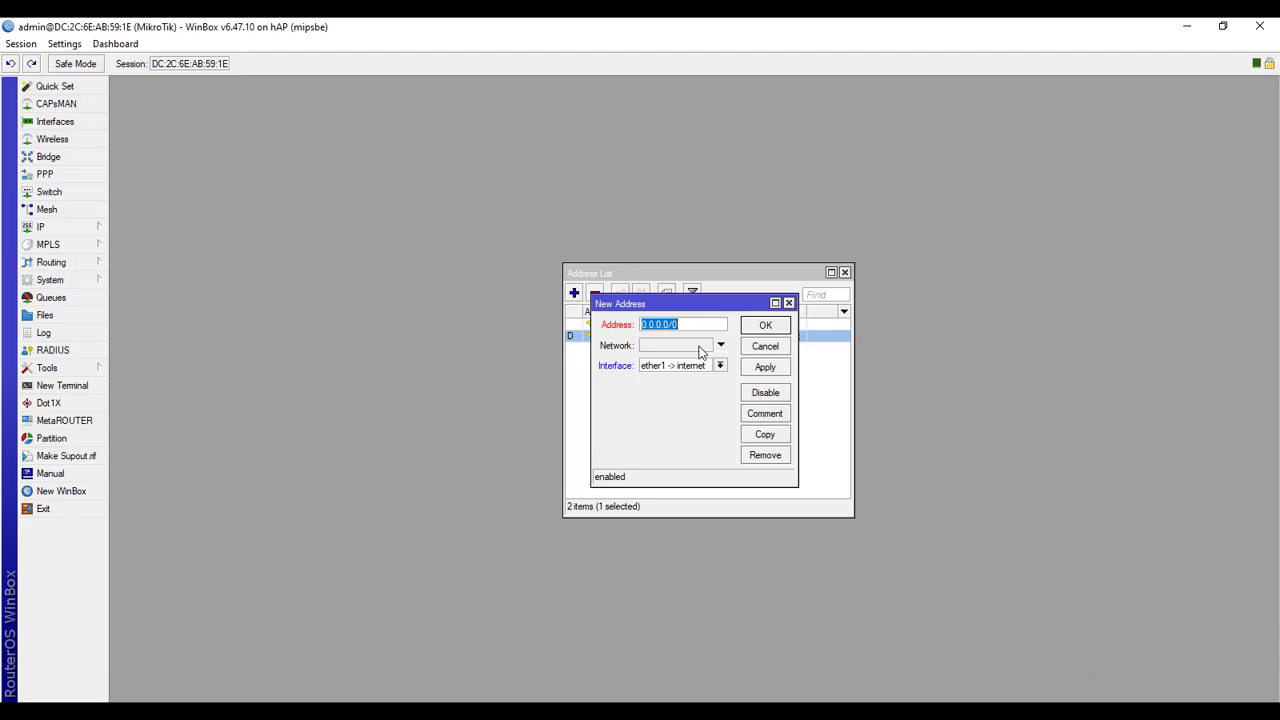
pyautogui.write('10.10.1')
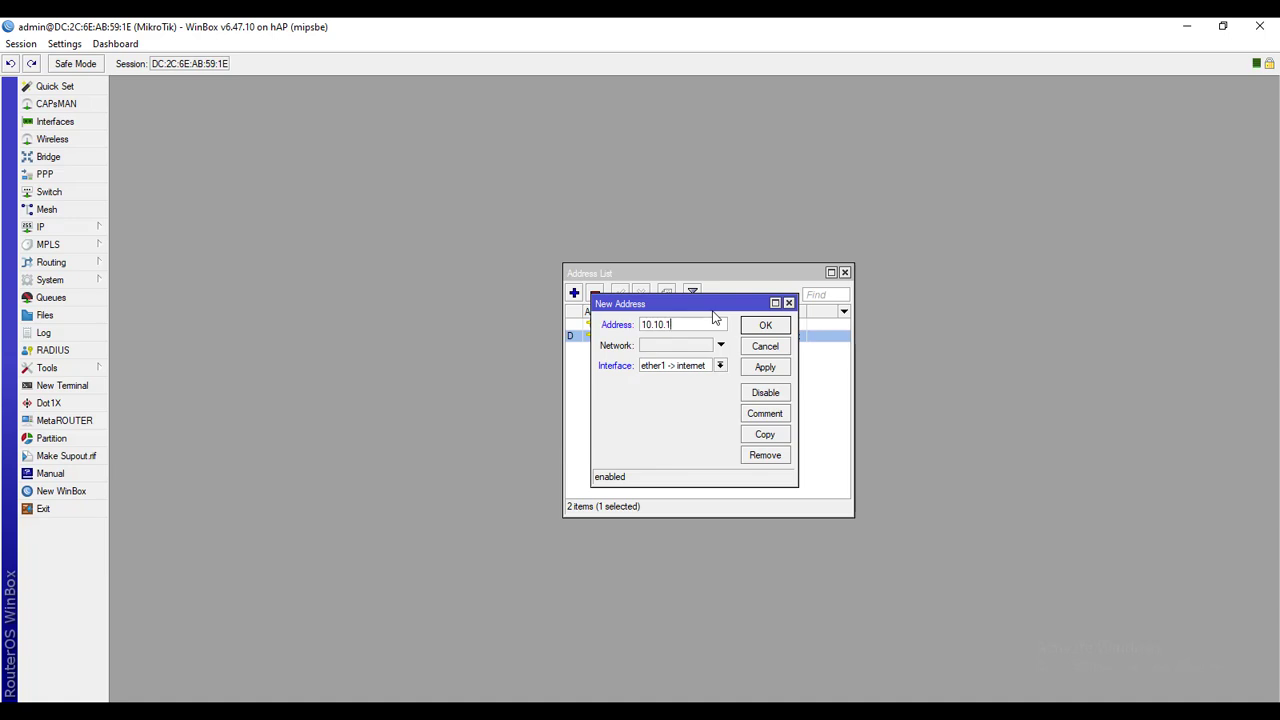
pyautogui.write('.1/25')
pyautogui.click(719, 367)
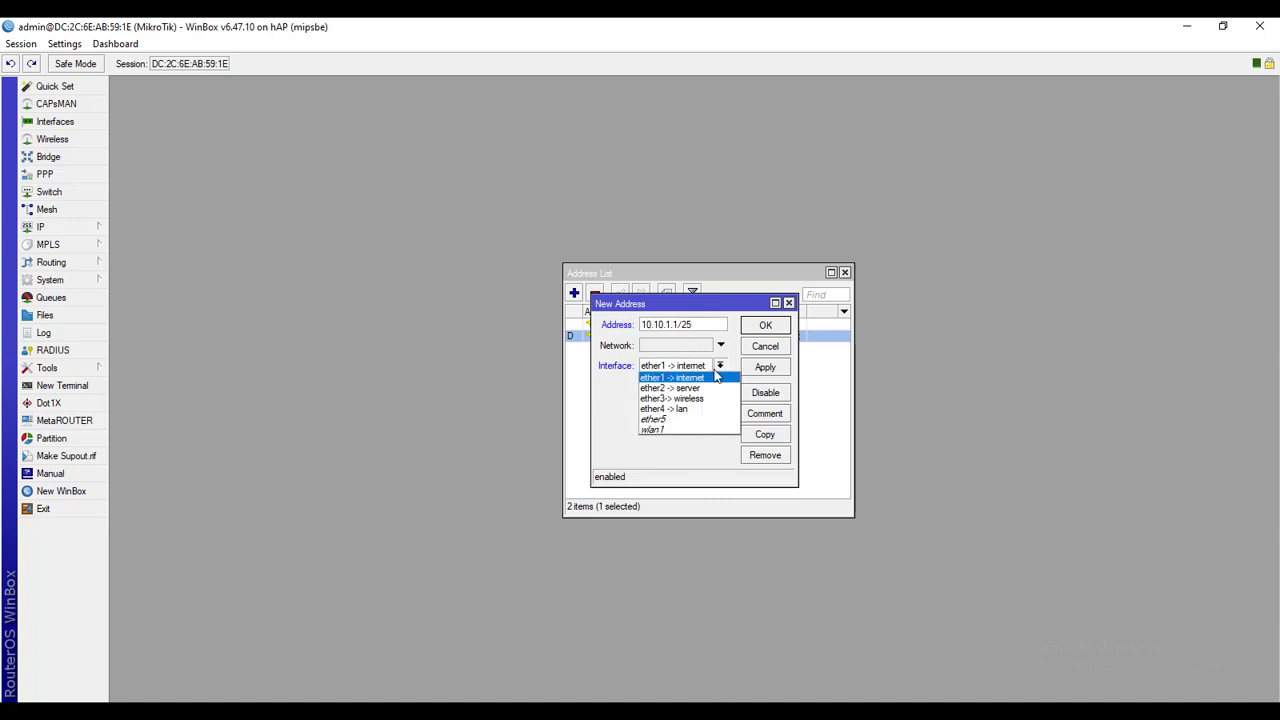
pyautogui.click(658, 400)
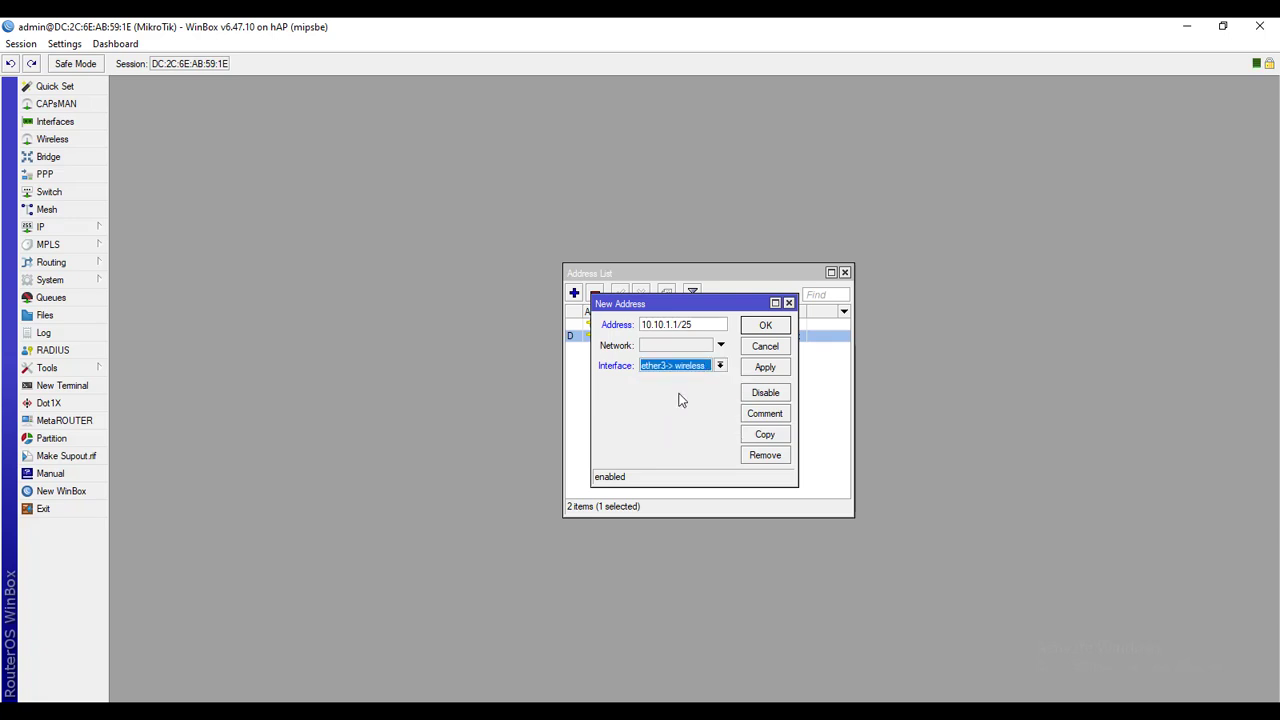
pyautogui.click(762, 370)
pyautogui.click(764, 330)
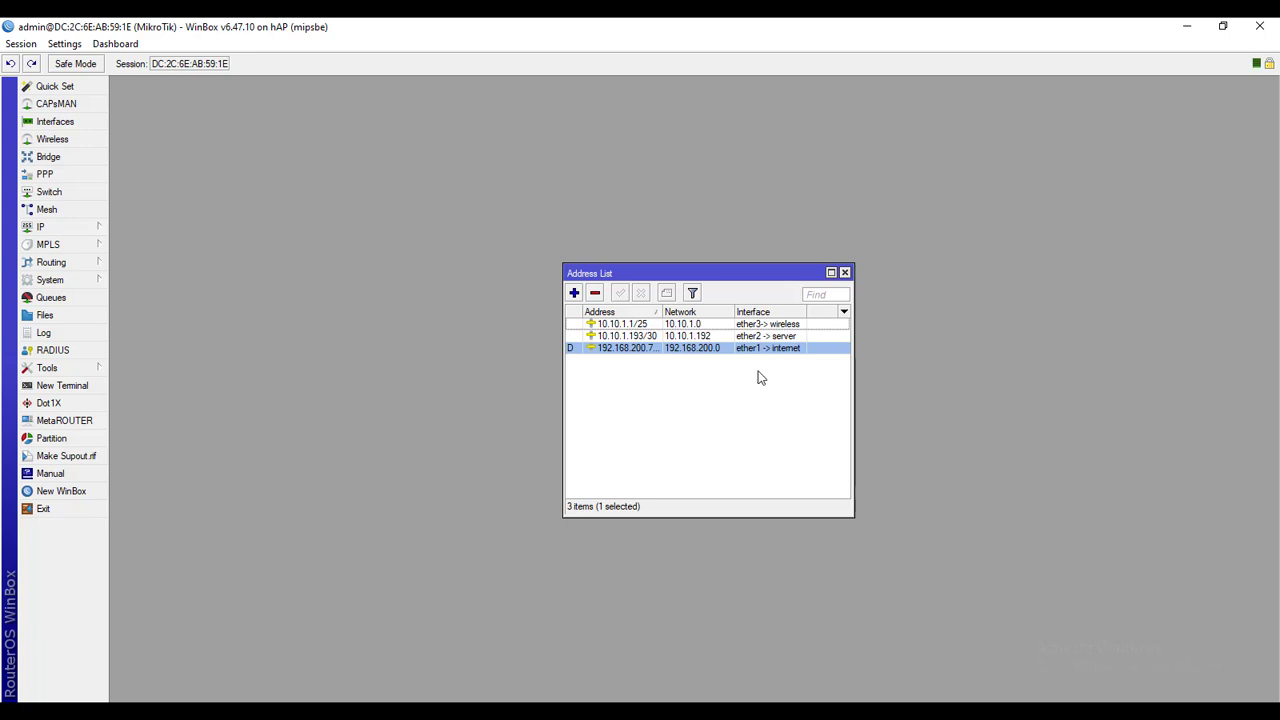
# Add 10.10.1.129/26 on ether4 -> lan, using the network diagram's LAN range
pyautogui.click(574, 293)
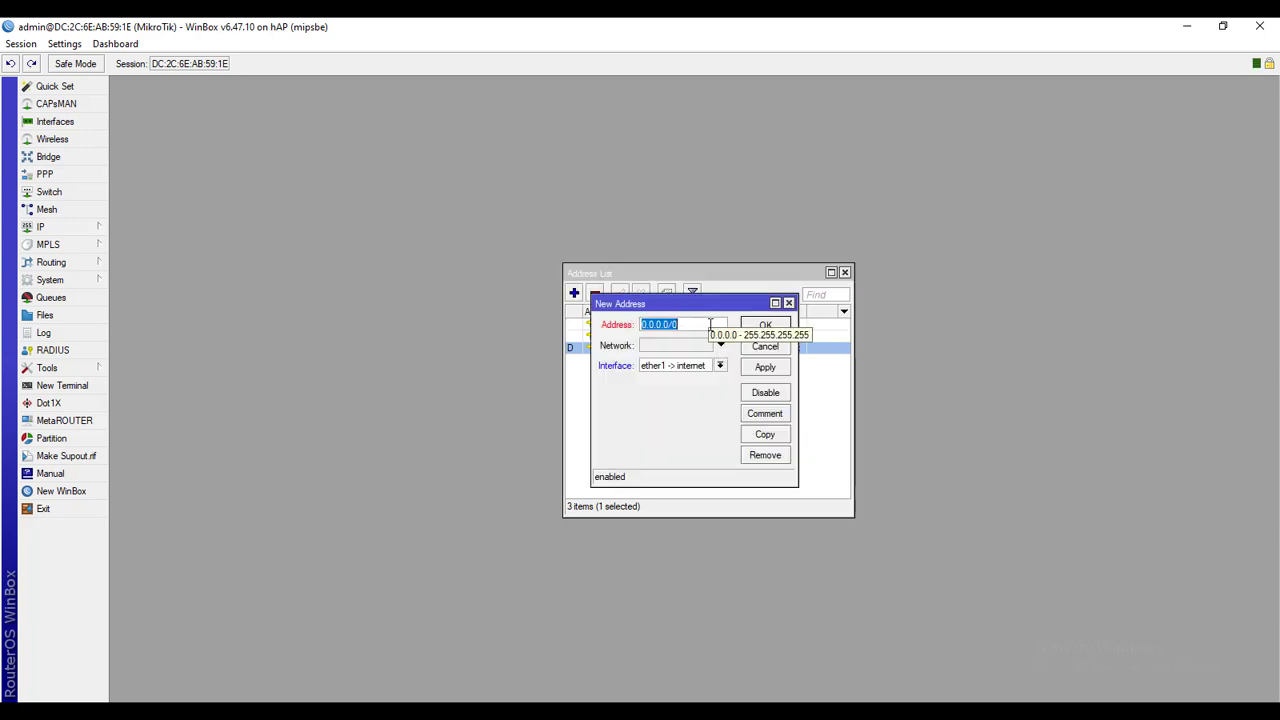
pyautogui.click(680, 711)
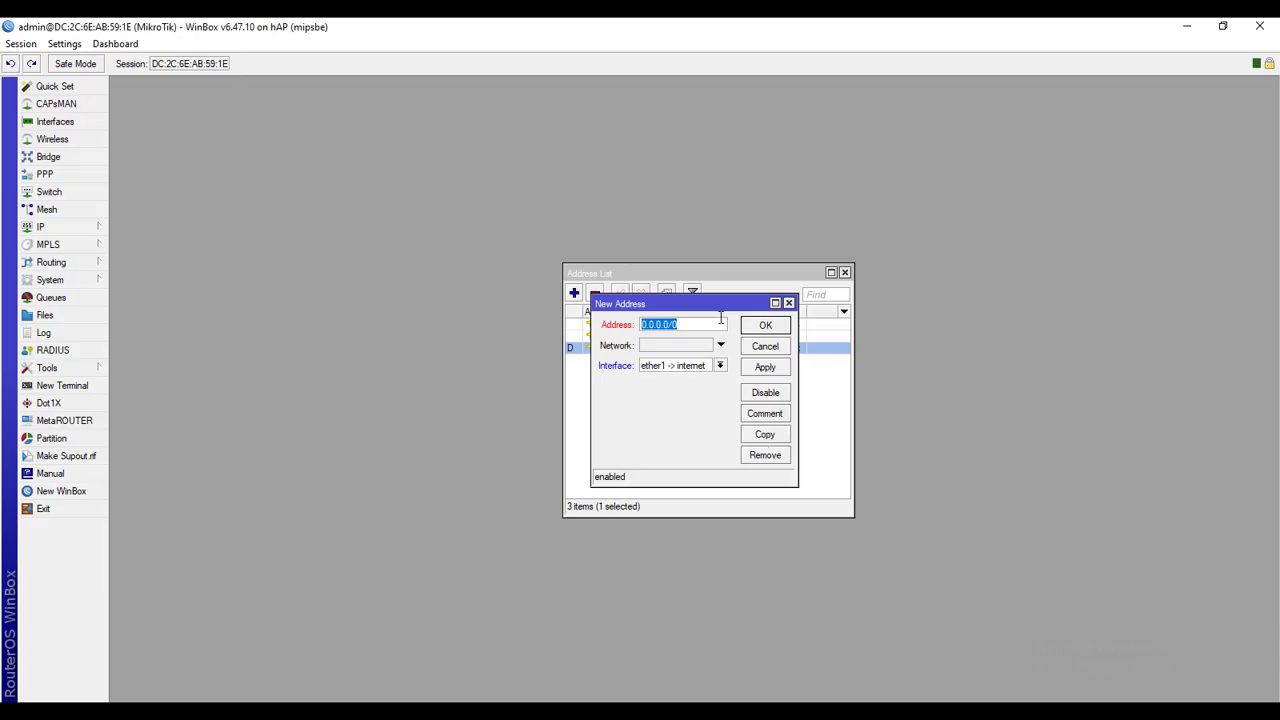
pyautogui.write('10.10.1.129')
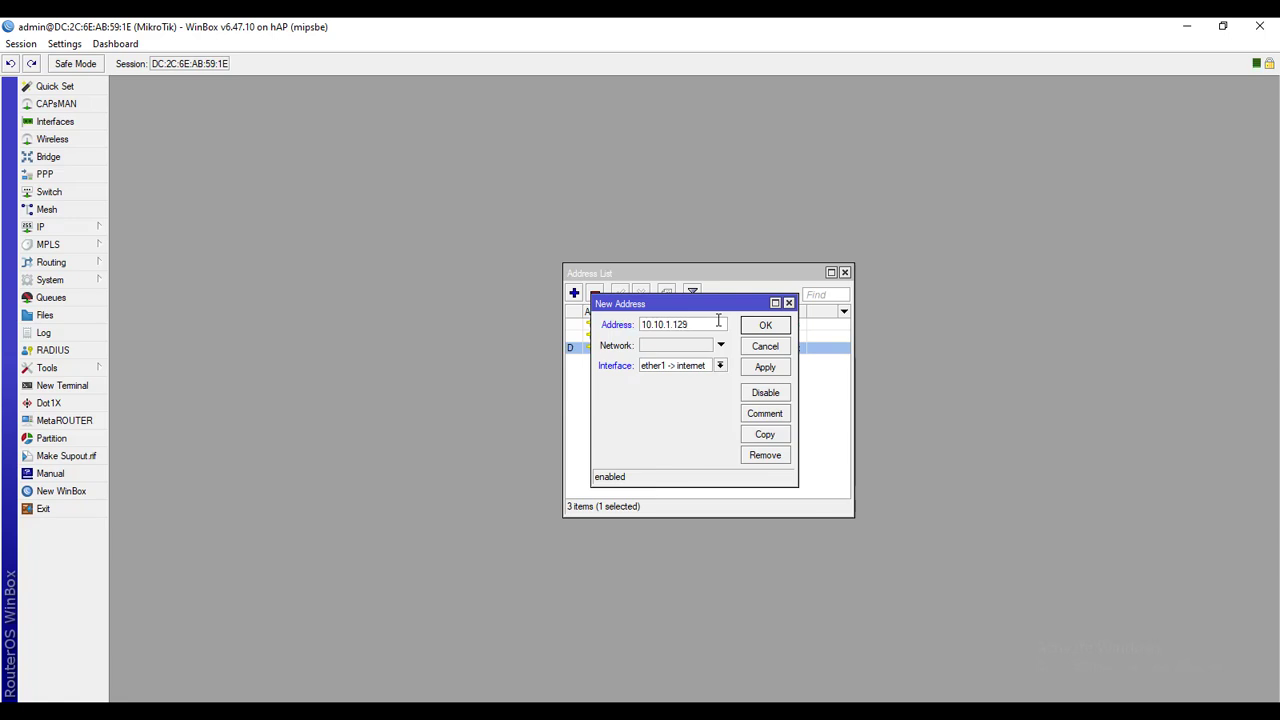
pyautogui.write('/26')
pyautogui.click(720, 366)
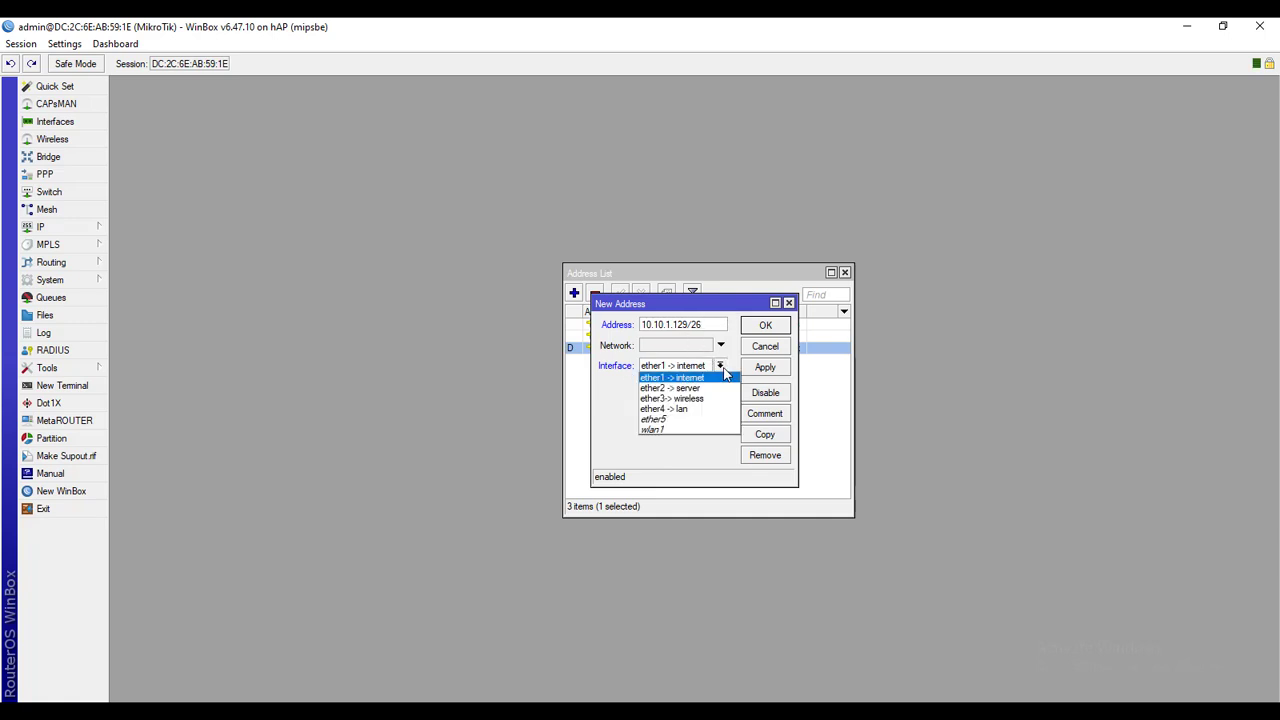
pyautogui.click(697, 412)
pyautogui.click(774, 376)
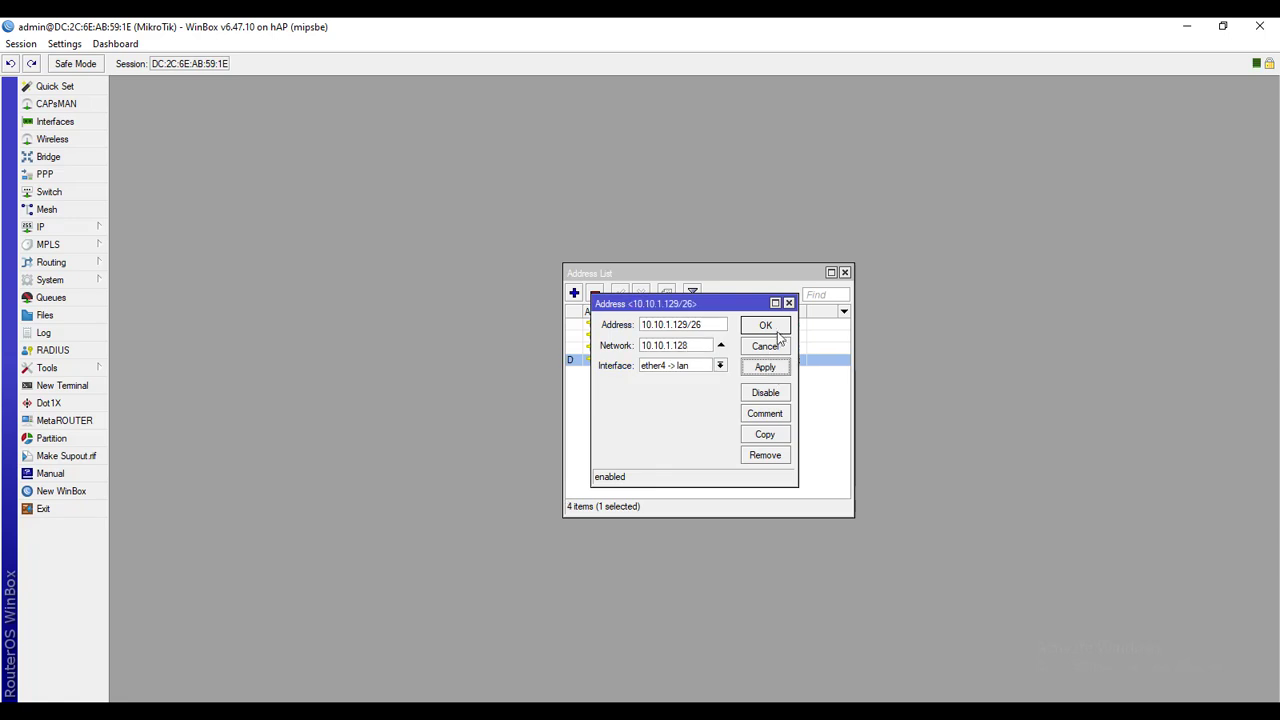
pyautogui.click(778, 330)
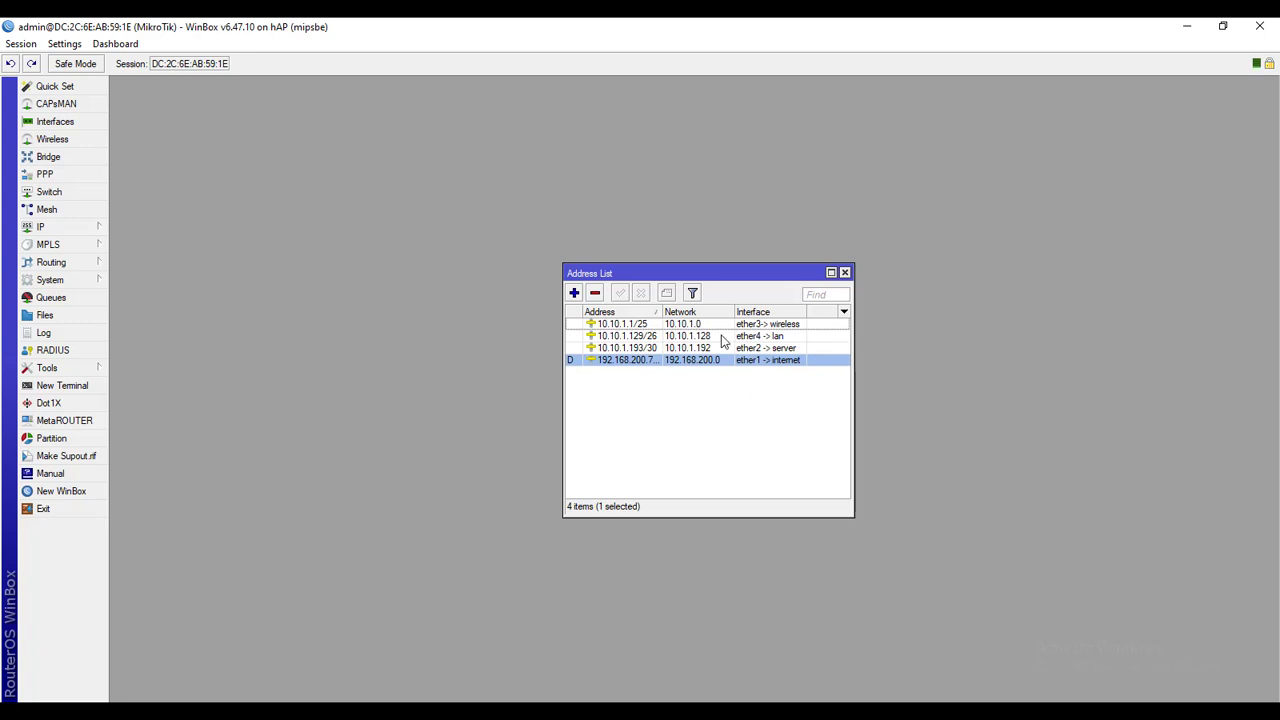
# Widen the Address column, close the address list, and return to the network diagram
pyautogui.moveTo(661, 313); pyautogui.dragTo(681, 313)
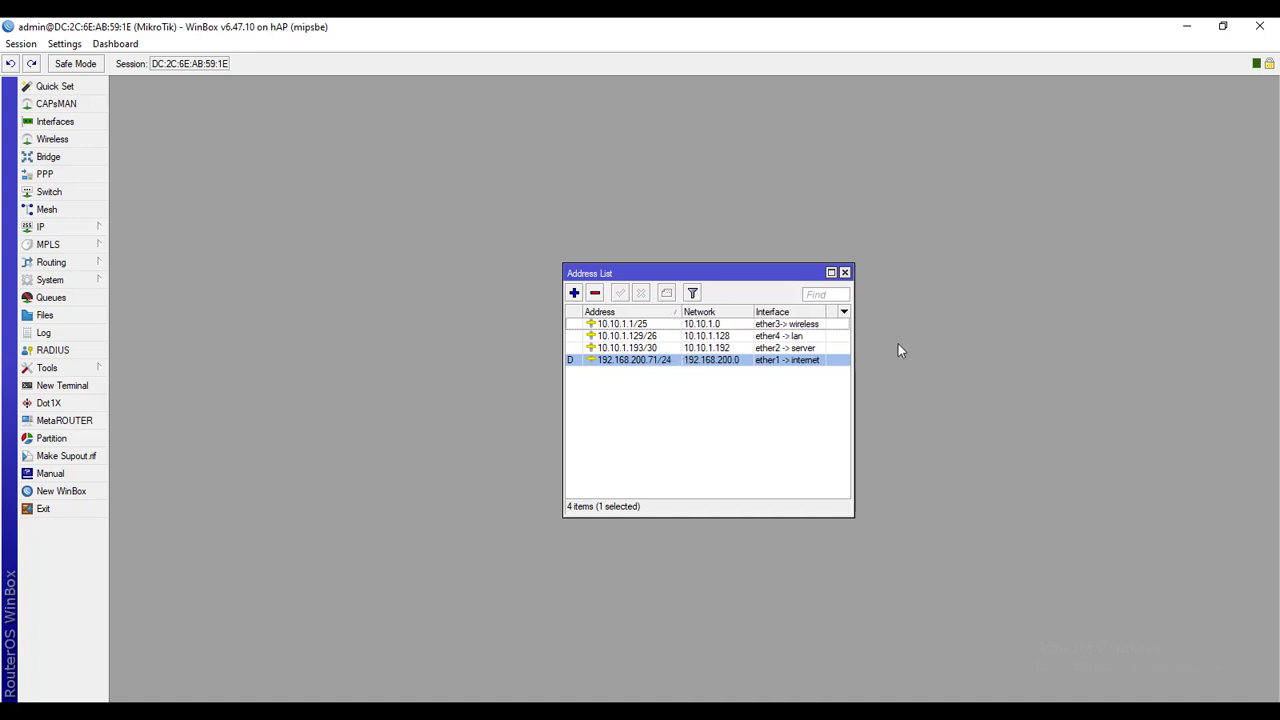
pyautogui.click(844, 273)
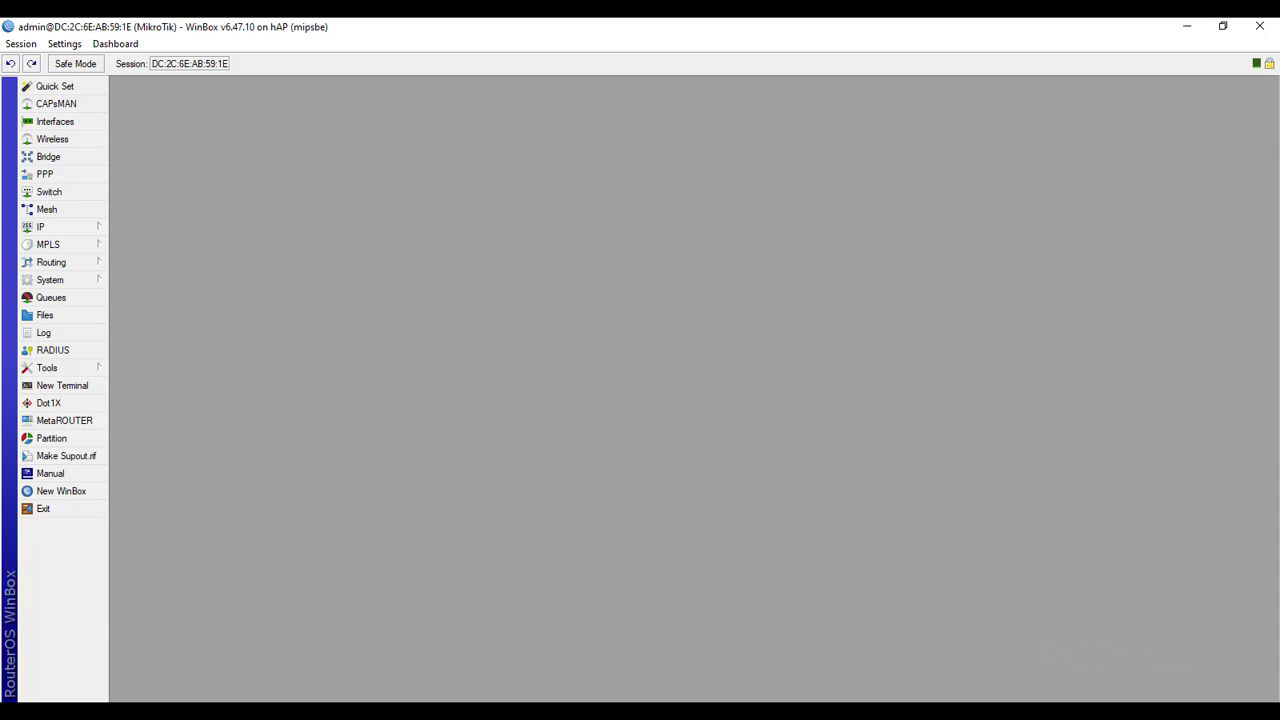
pyautogui.hotkey('alt', 'Tab')
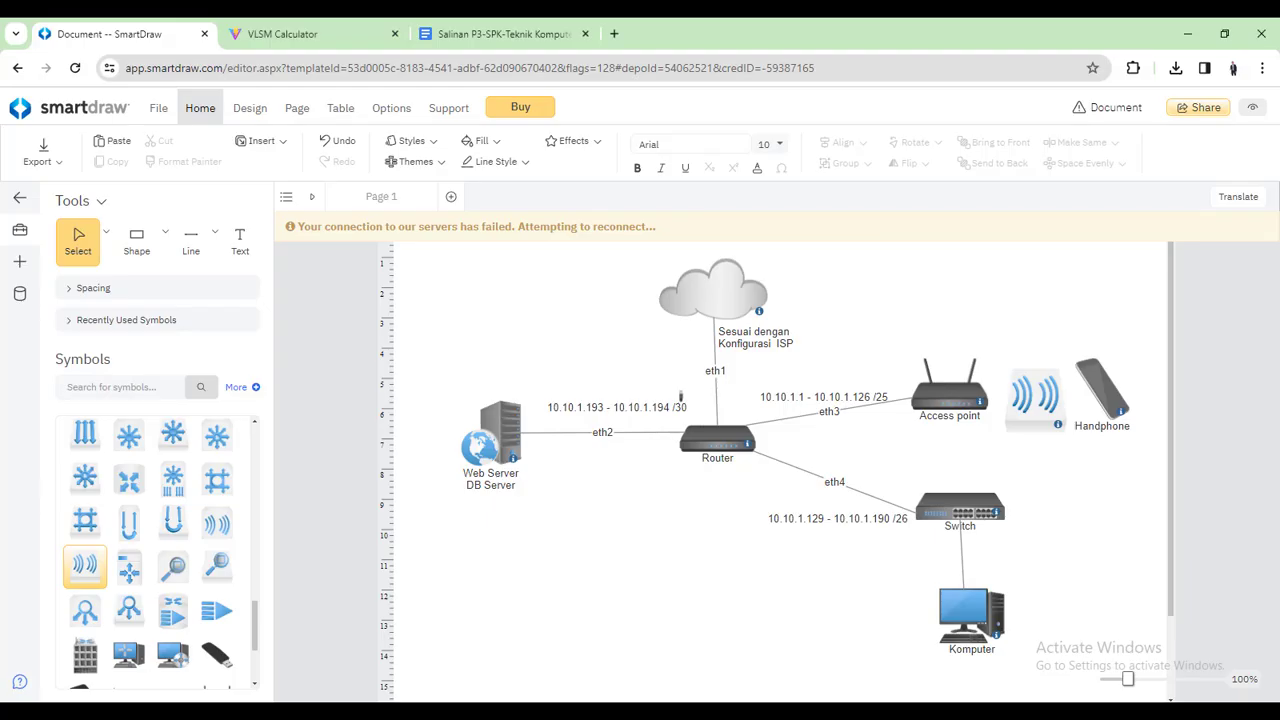
pyautogui.click(771, 535)
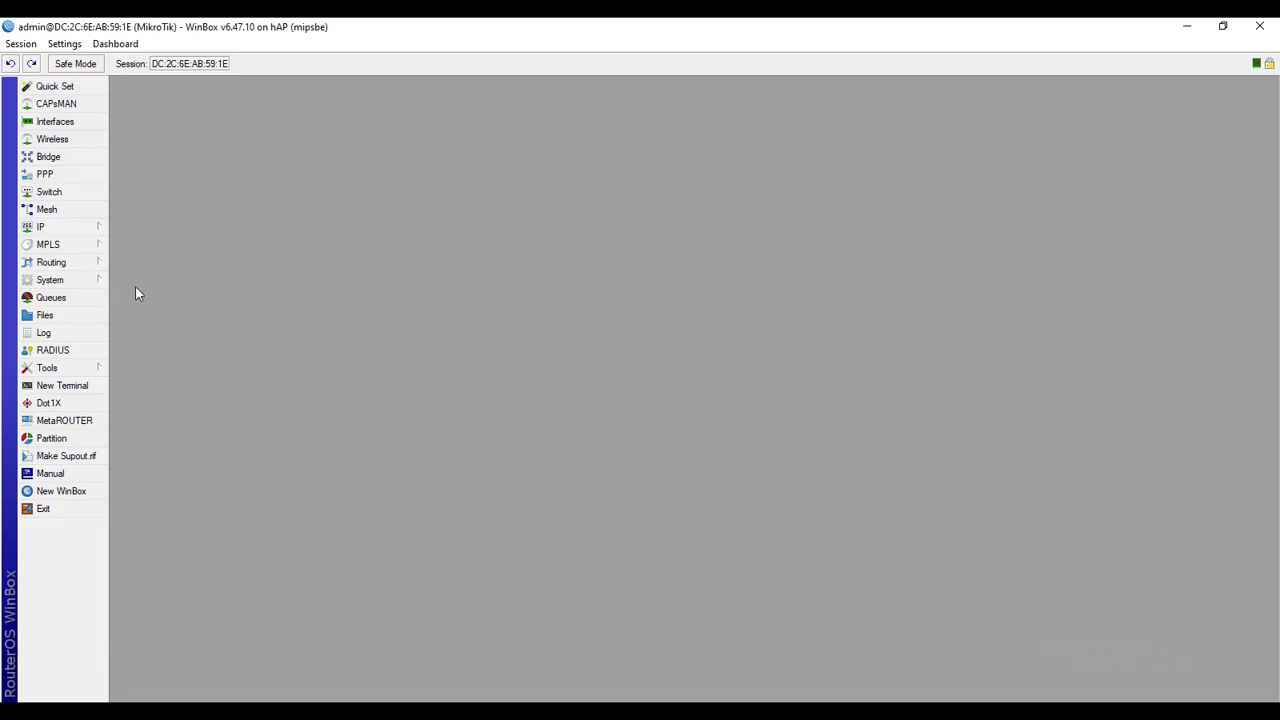
# Start the DHCP Setup wizard from IP > DHCP Server on ether4 -> lan
pyautogui.click(103, 227)
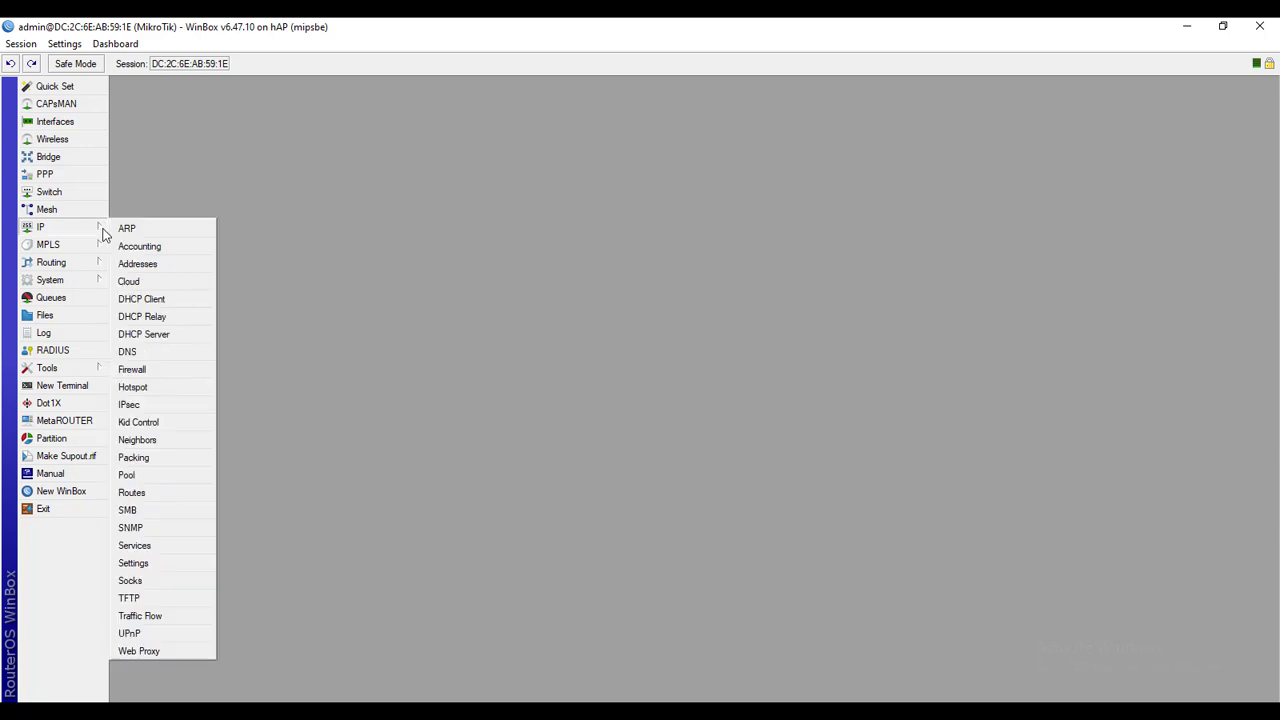
pyautogui.click(145, 334)
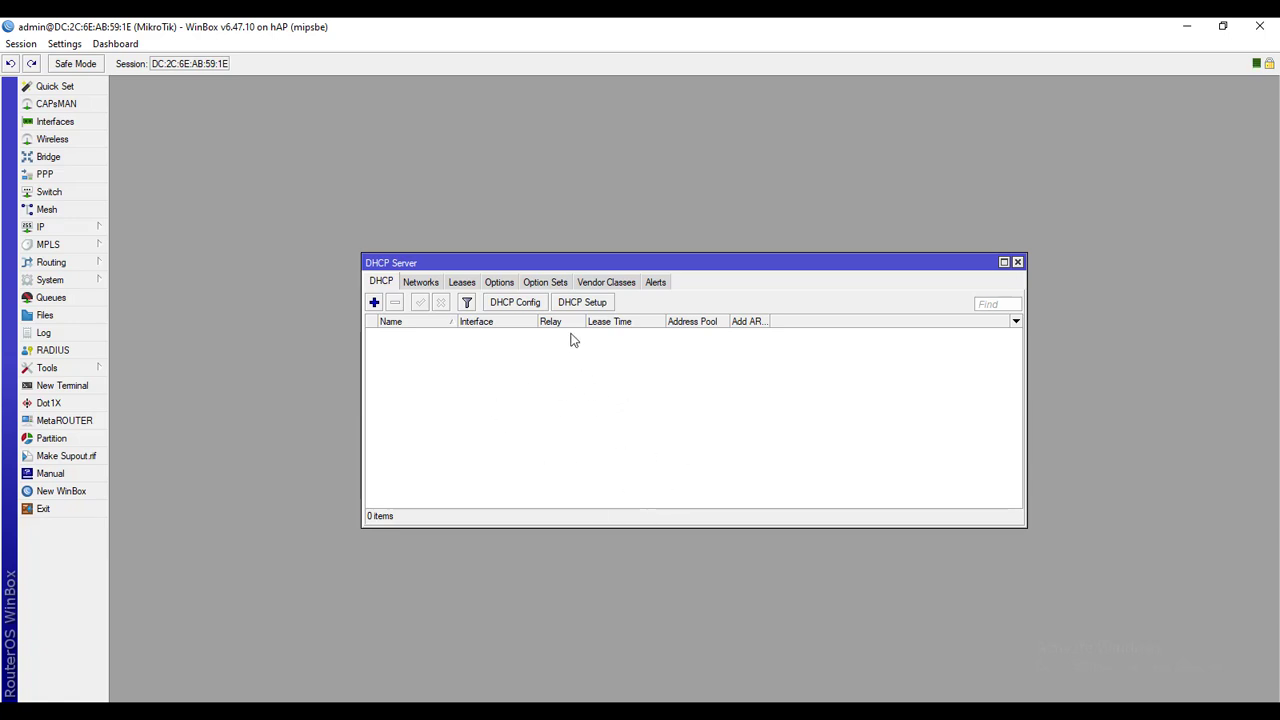
pyautogui.click(590, 304)
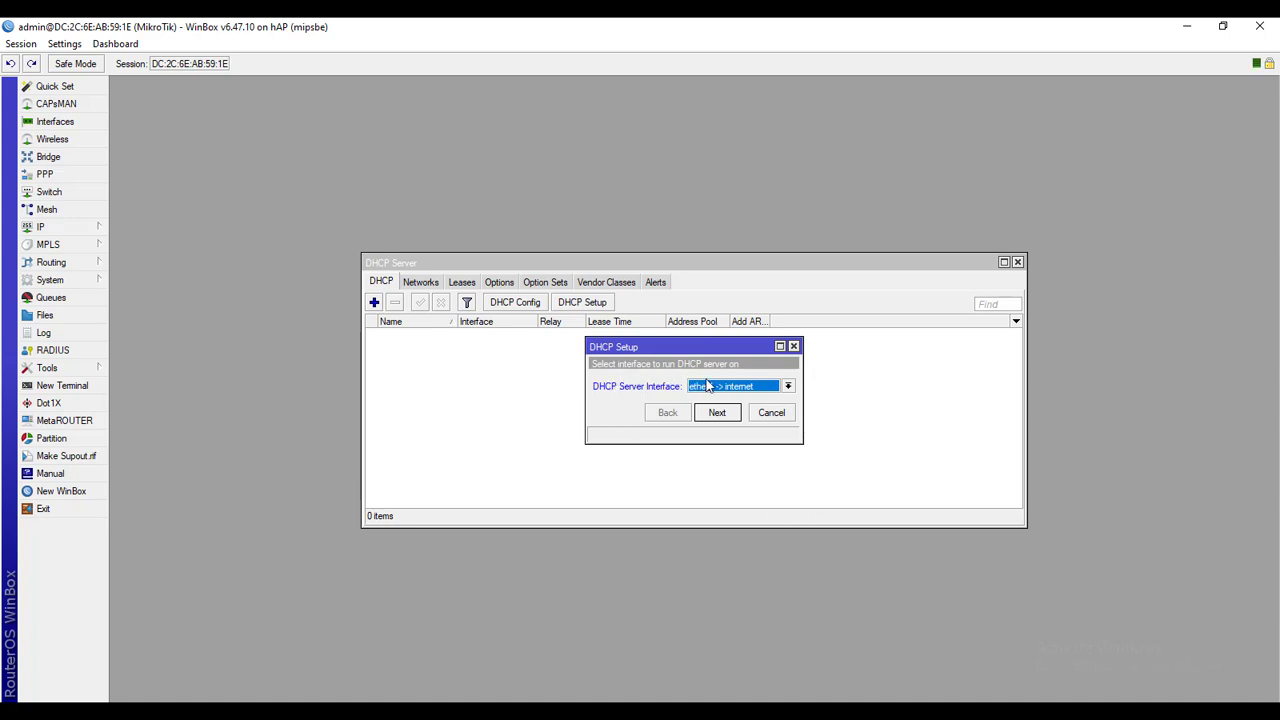
pyautogui.click(752, 388)
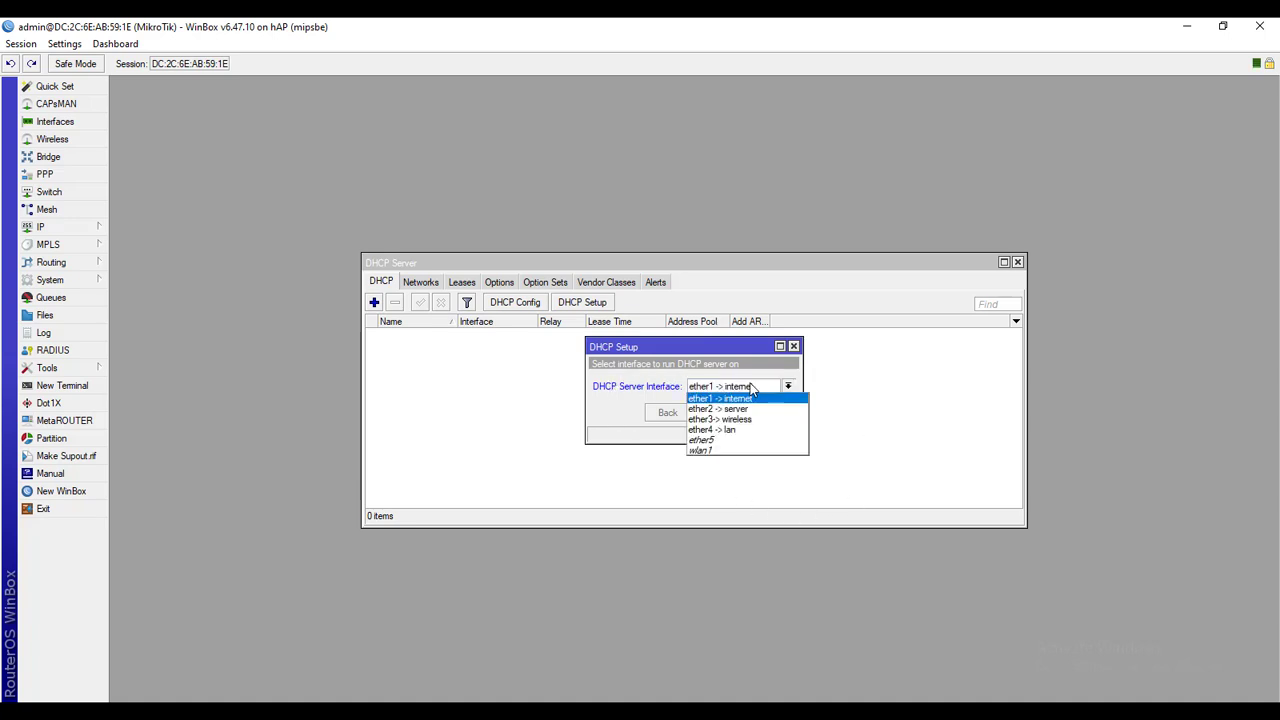
pyautogui.click(728, 431)
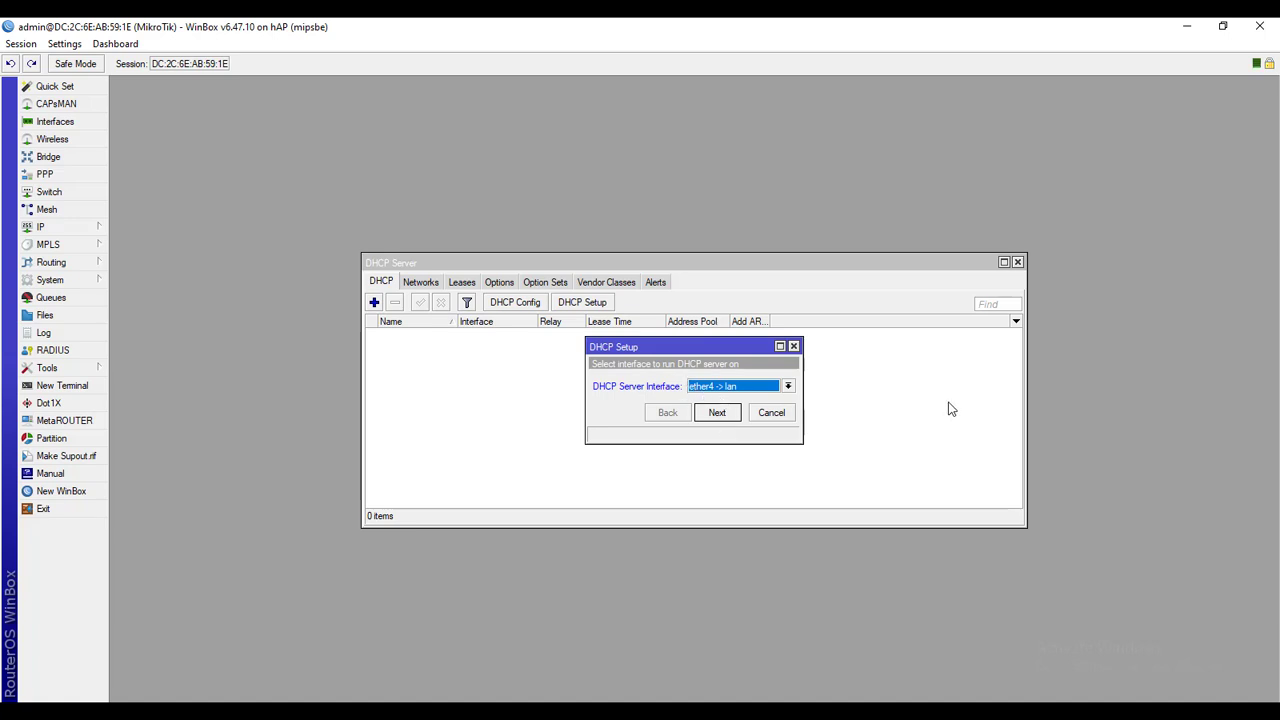
# Accept address space 10.10.1.128/26 and gateway 10.10.1.129, then inspect the 10.10.1.130-10.10.1.190 pool
pyautogui.click(728, 418)
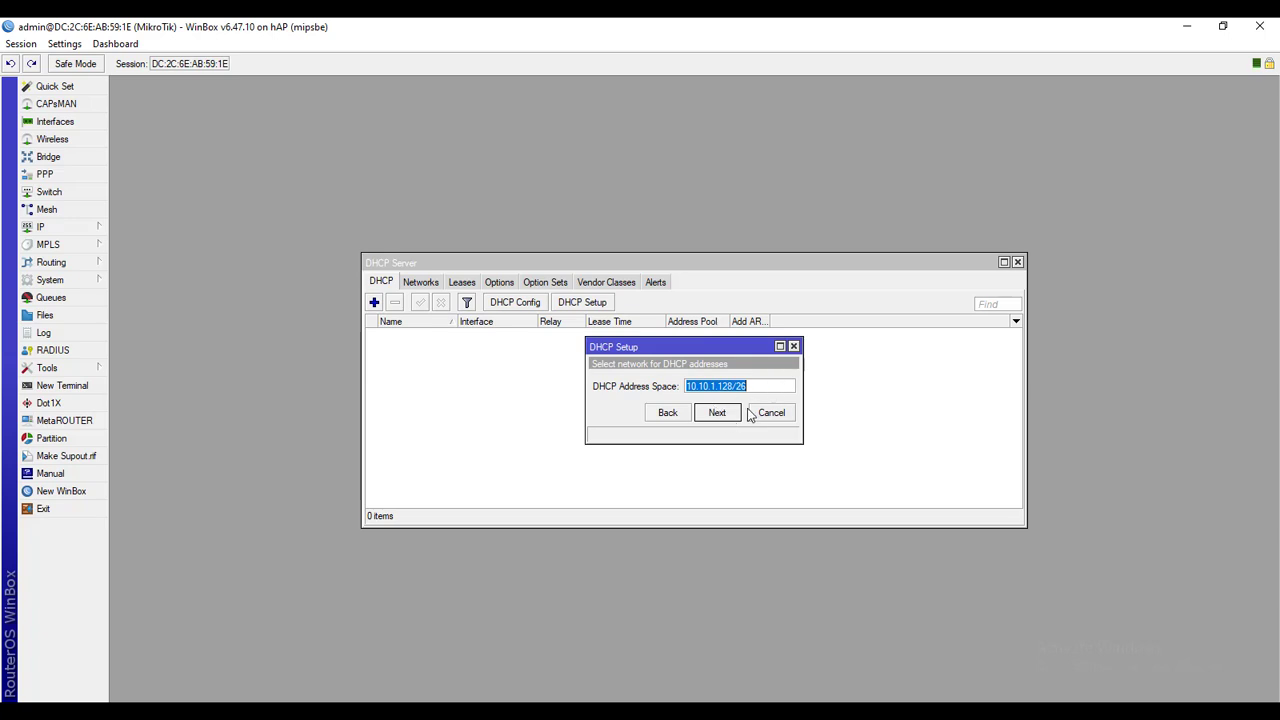
pyautogui.click(726, 418)
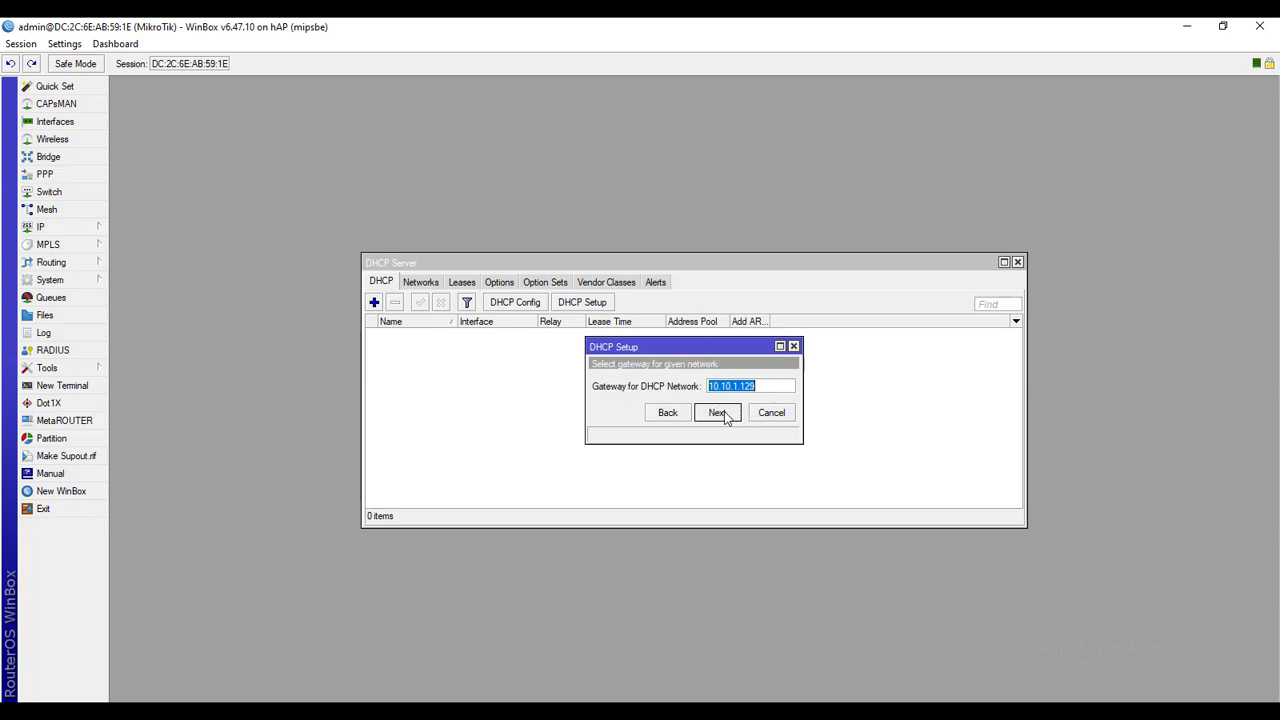
pyautogui.click(726, 416)
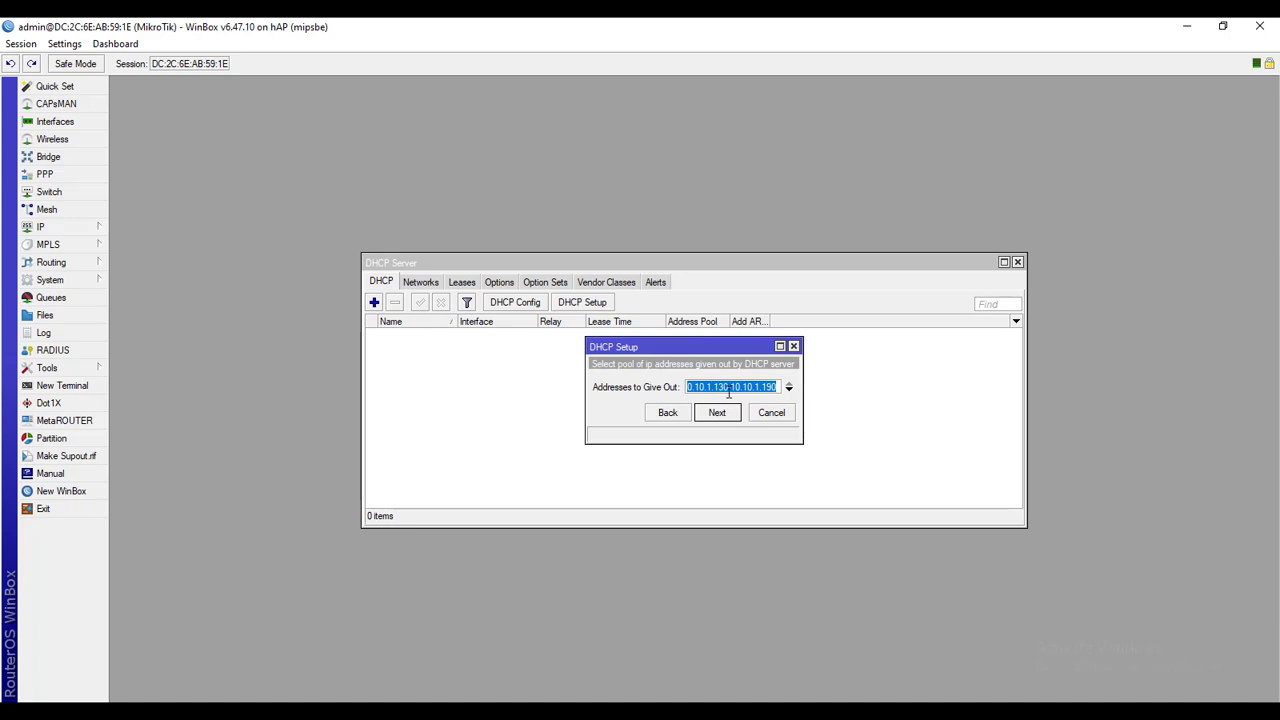
pyautogui.click(732, 386)
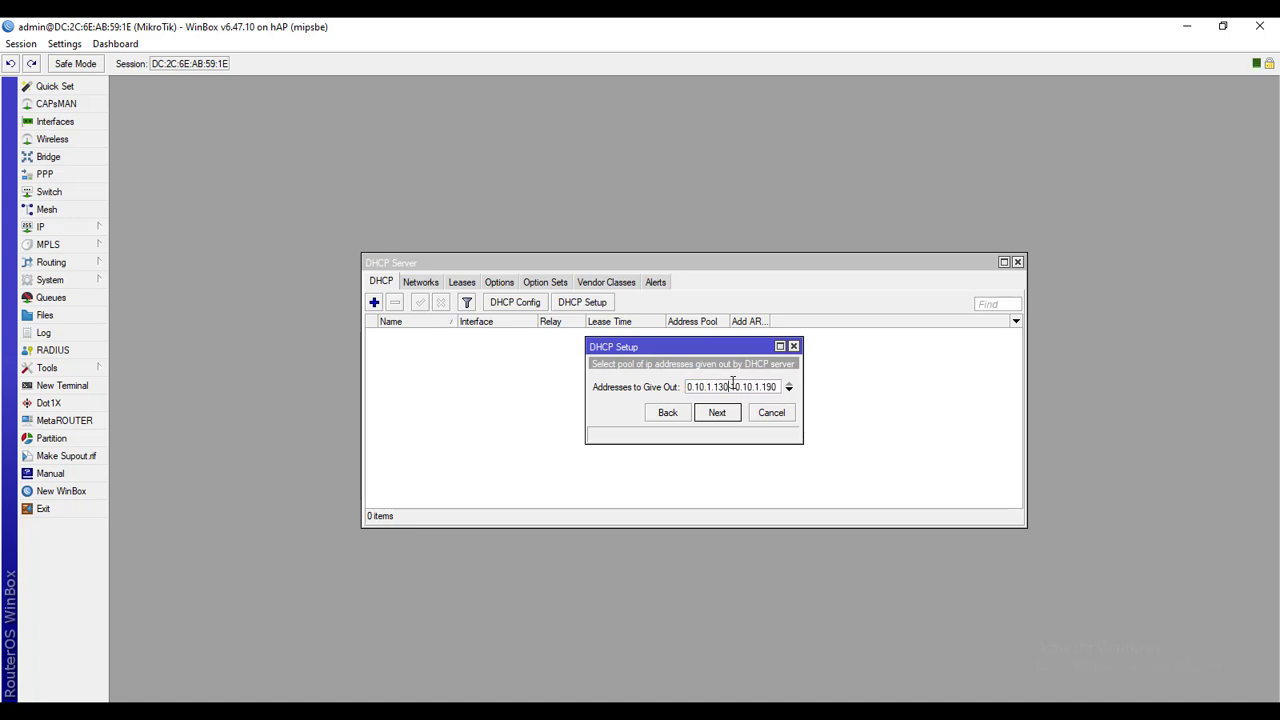
pyautogui.press('Home')
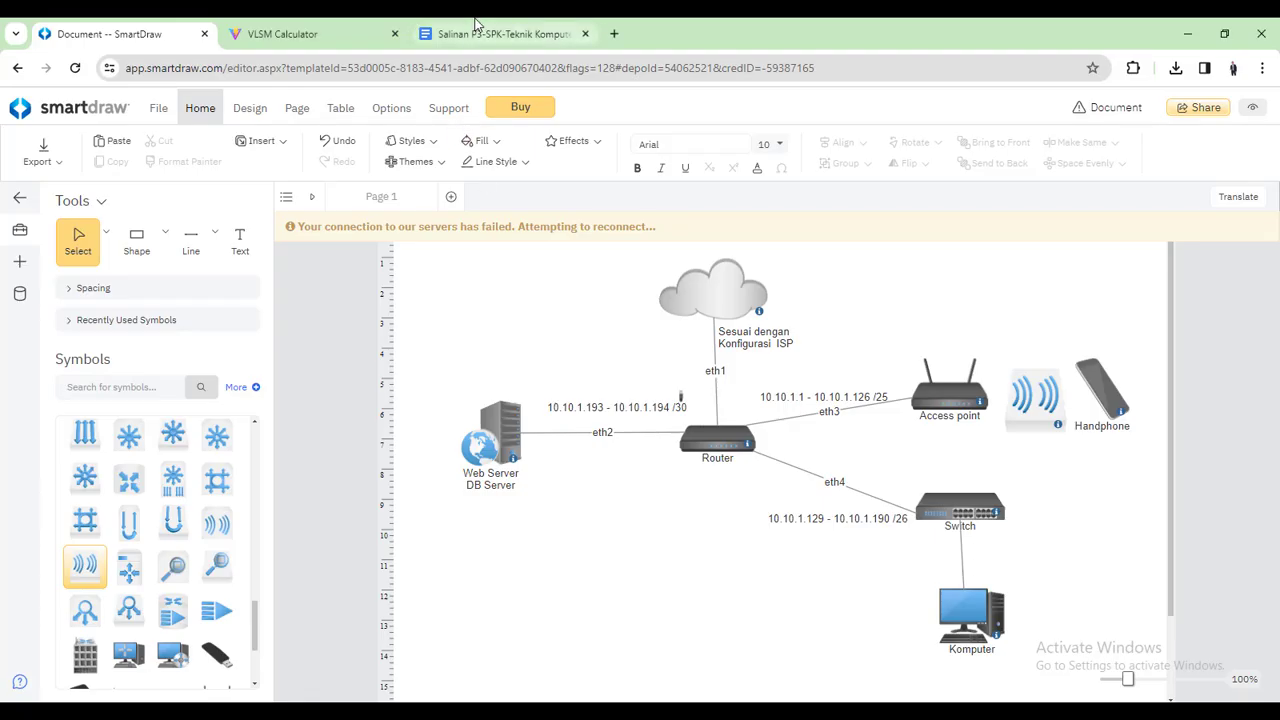
# Highlight the 50 wired clients in item 6, then view the VLSM Calculator results
pyautogui.click(500, 34)
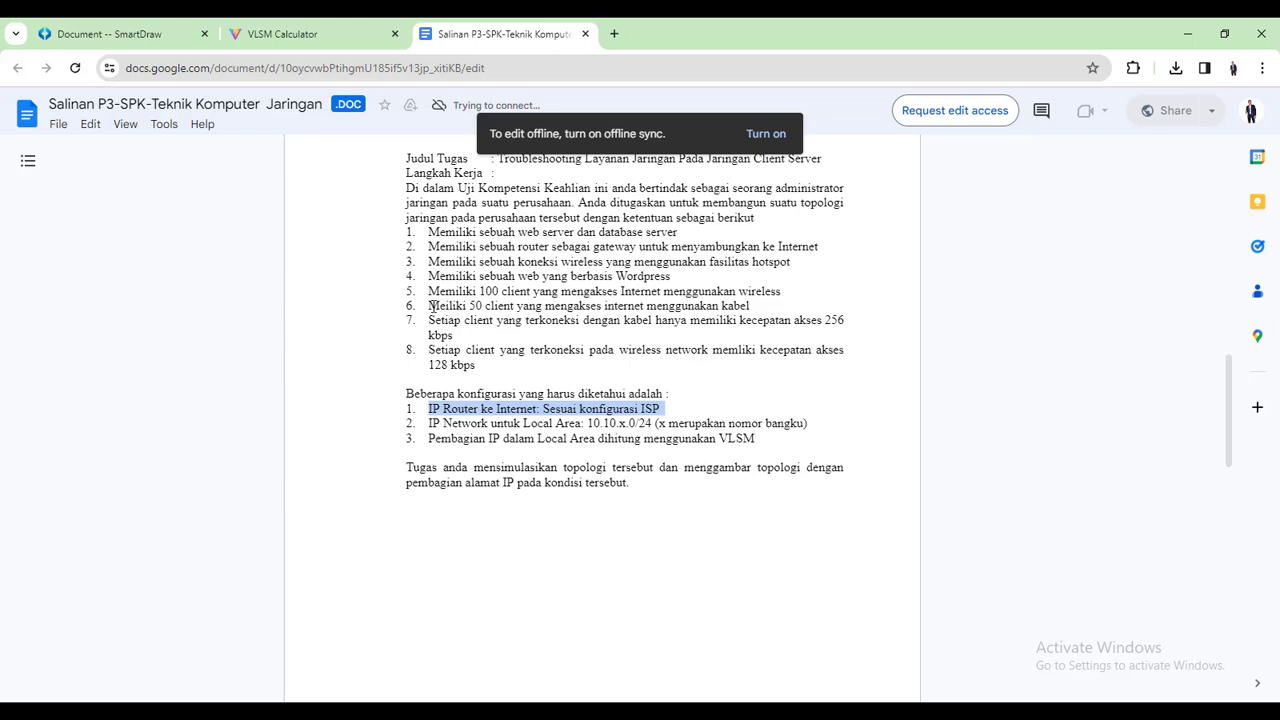
pyautogui.moveTo(468, 304); pyautogui.dragTo(483, 305)
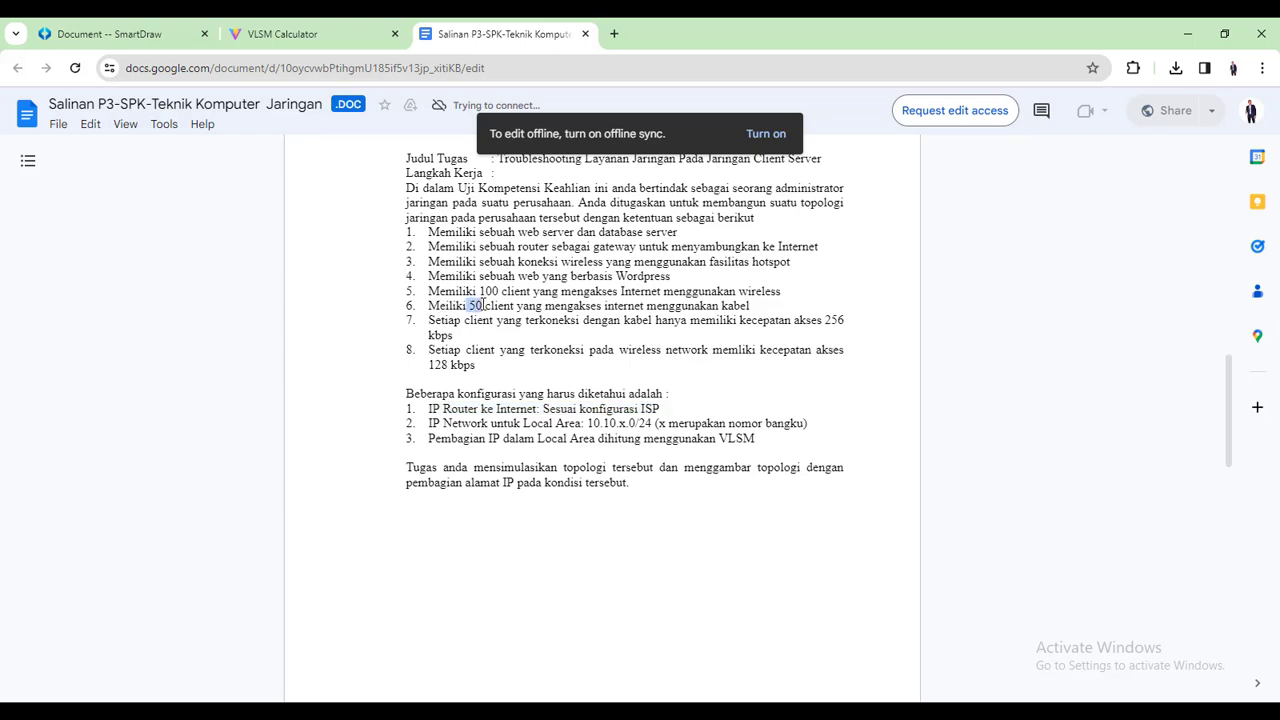
pyautogui.click(346, 36)
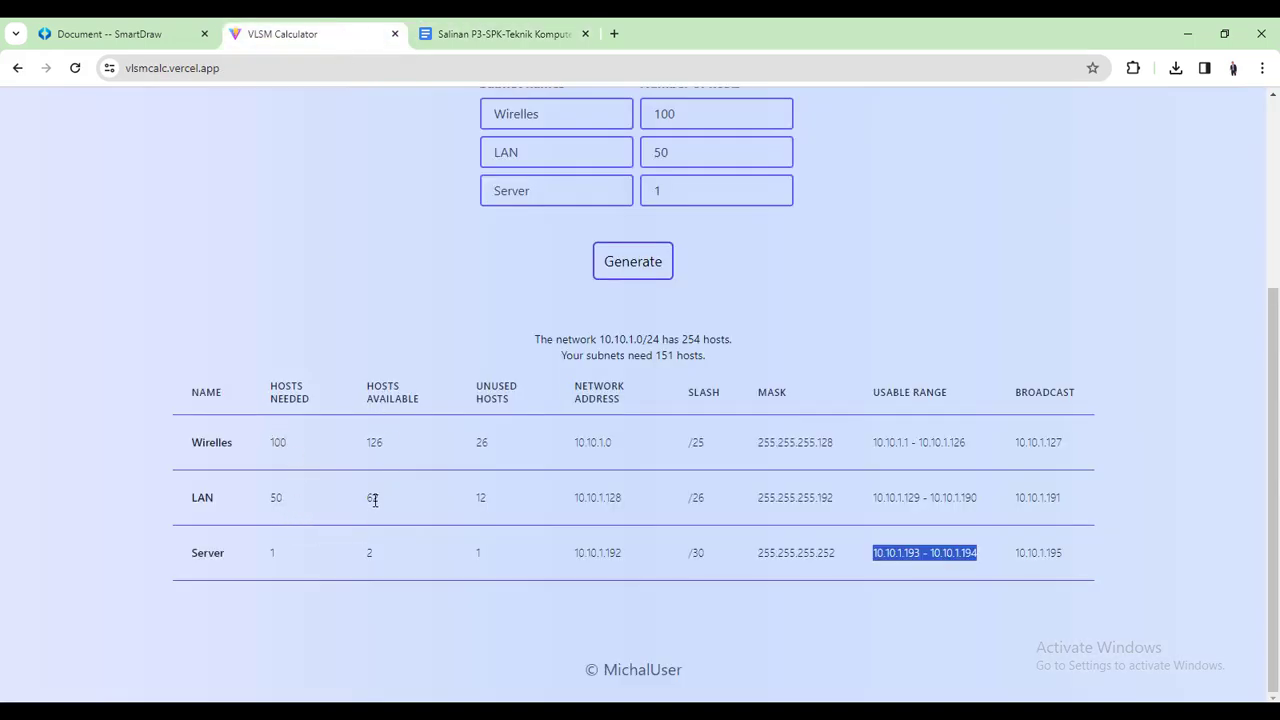
# Note the LAN subnet's 62 available hosts, then return to the DHCP pool range in WinBox
pyautogui.moveTo(368, 496); pyautogui.dragTo(380, 505)
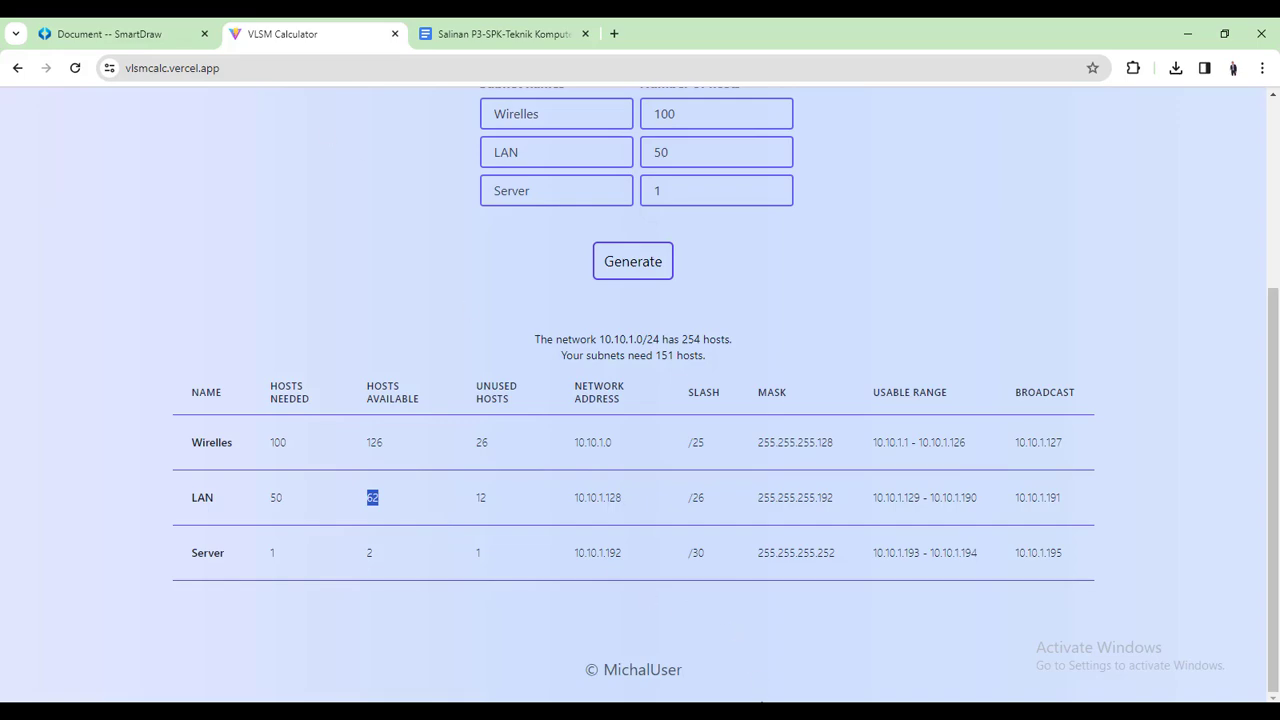
pyautogui.click(762, 708)
pyautogui.click(773, 386)
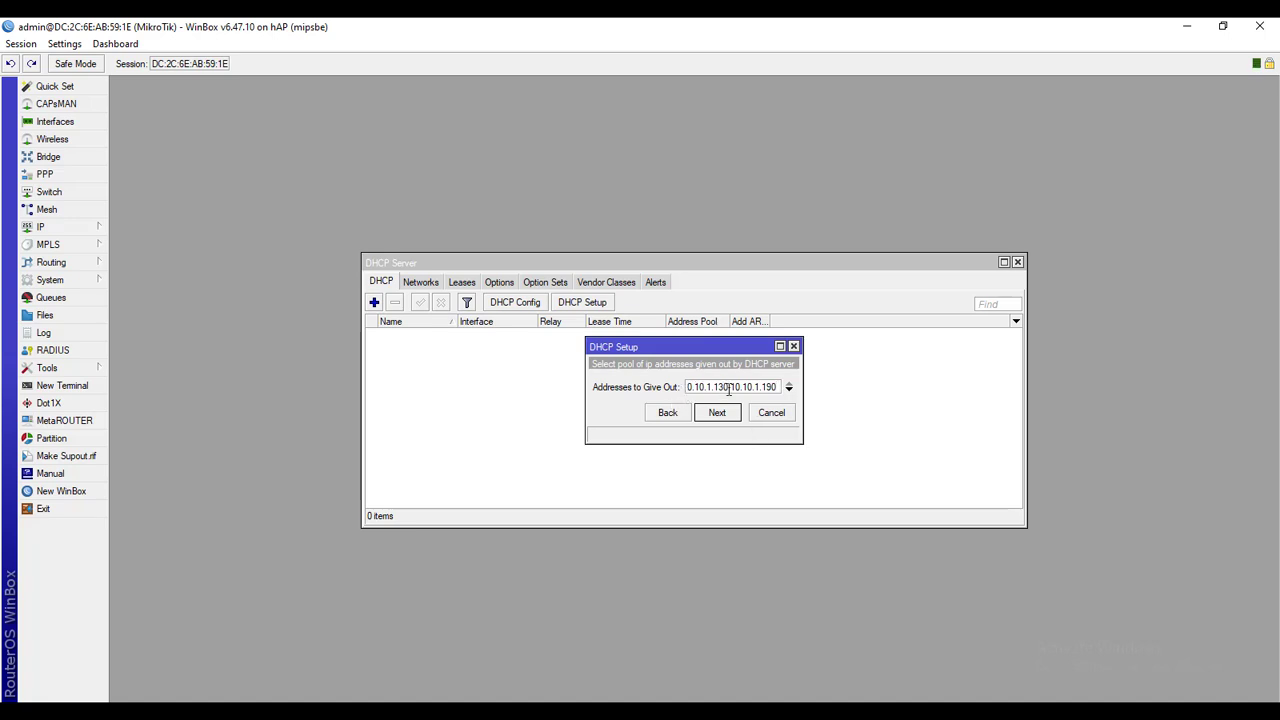
# Narrow the pool to 10.10.1.130-10.10.1.180 and finish setup with default DNS and lease time
pyautogui.click(729, 390)
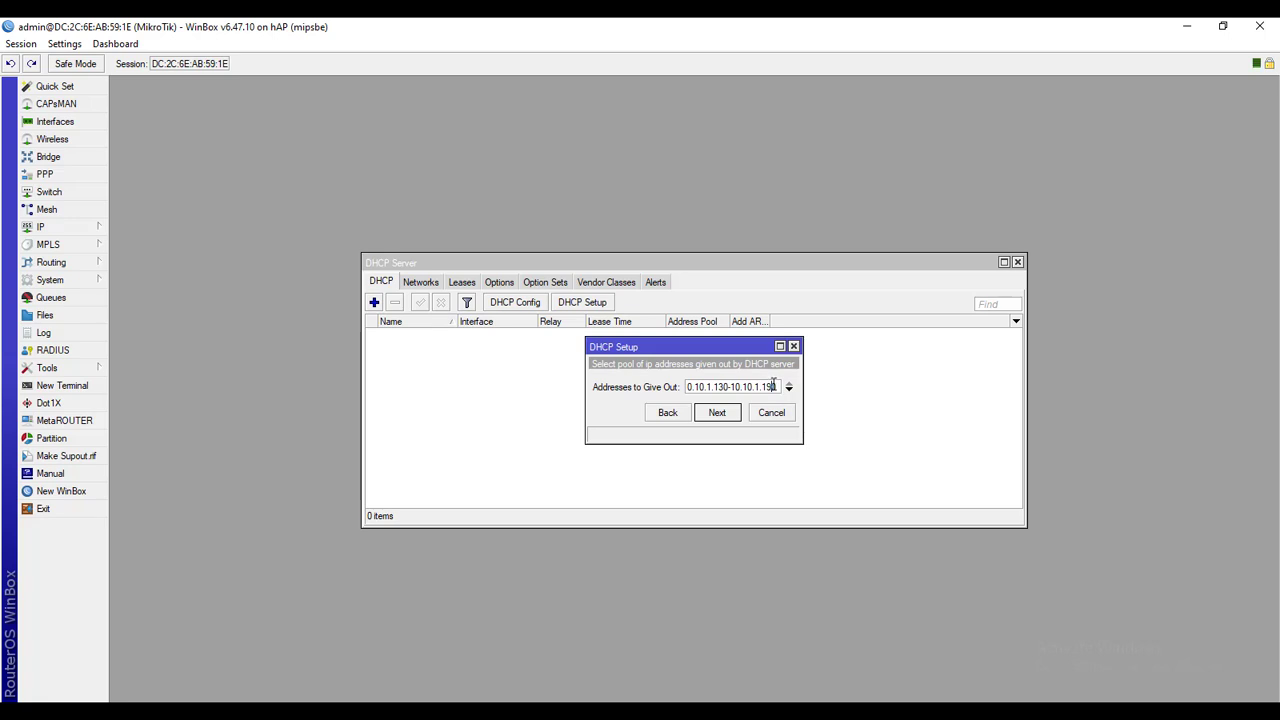
pyautogui.press('BackSpace')
pyautogui.write('80')
pyautogui.click(731, 410)
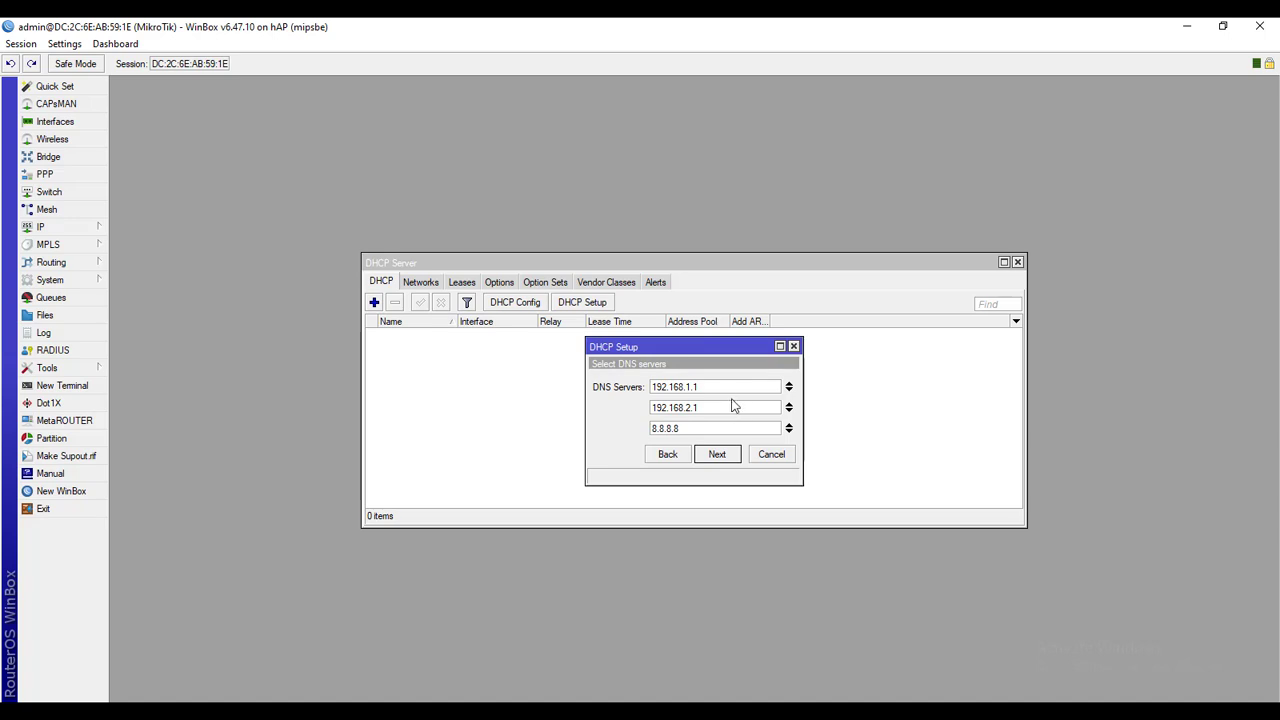
pyautogui.click(719, 456)
pyautogui.click(715, 453)
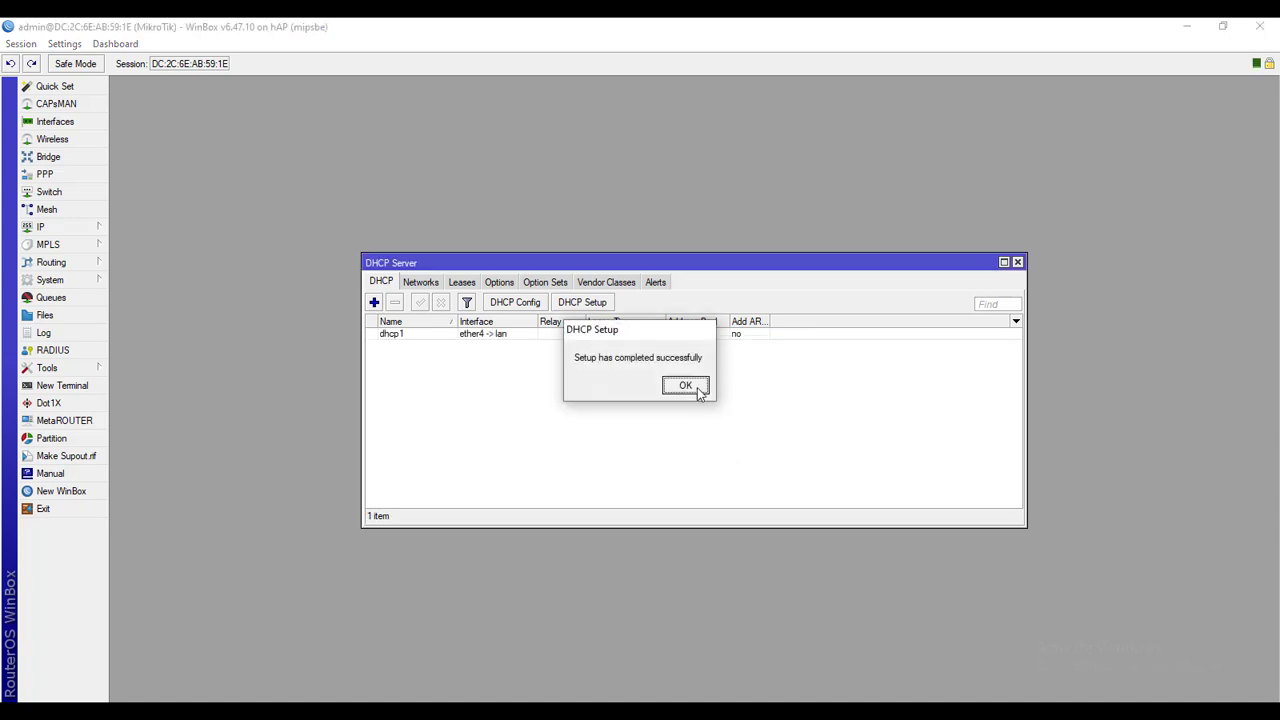
pyautogui.click(686, 386)
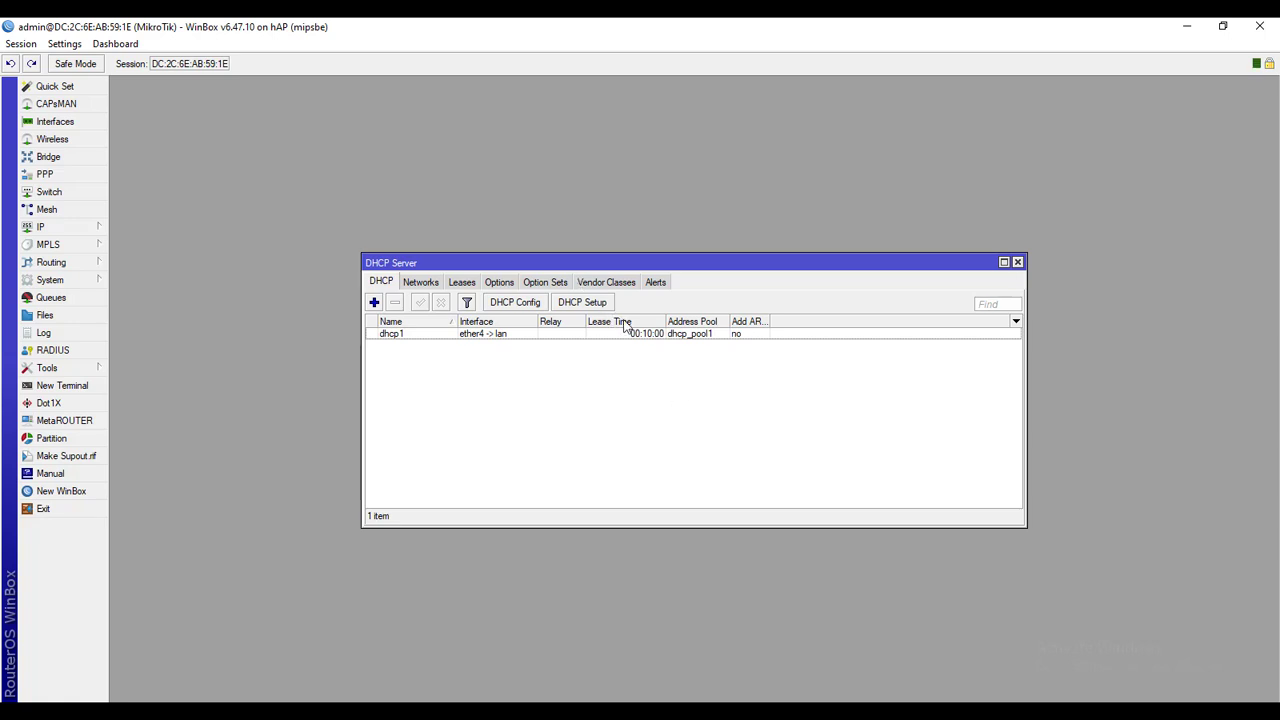
pyautogui.click(1017, 263)
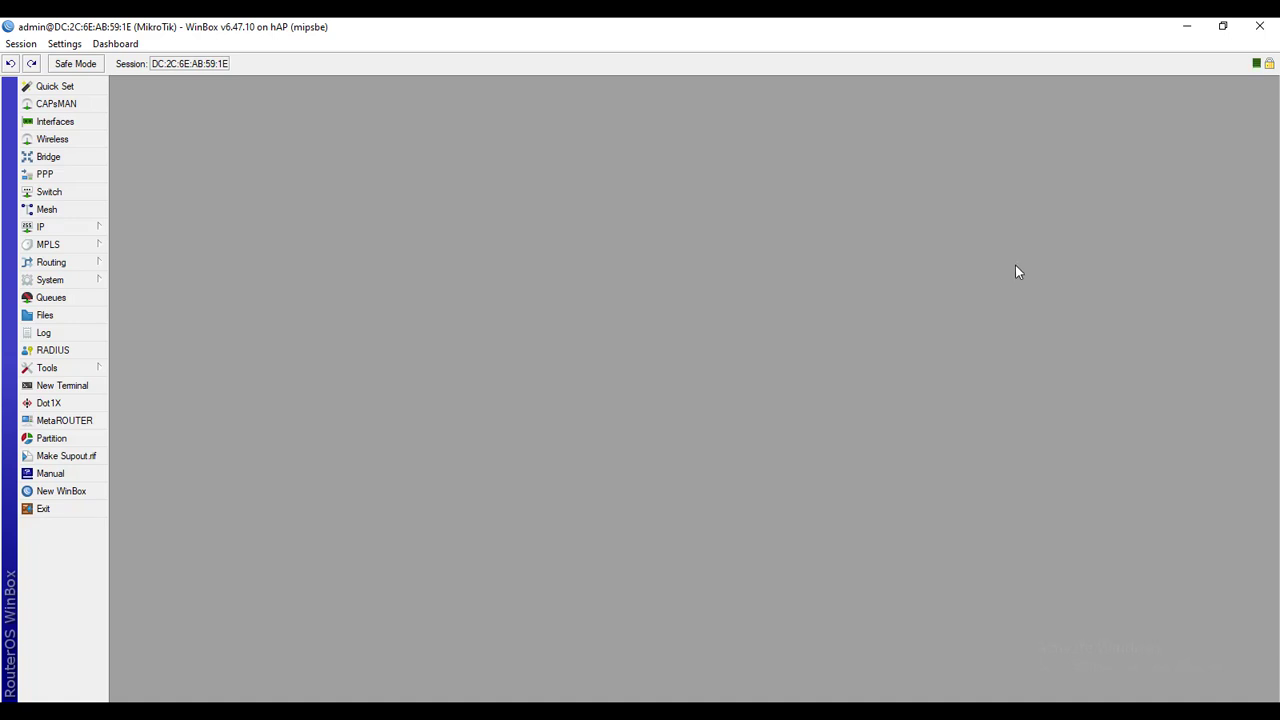
pyautogui.hotkey('alt', 'Tab')
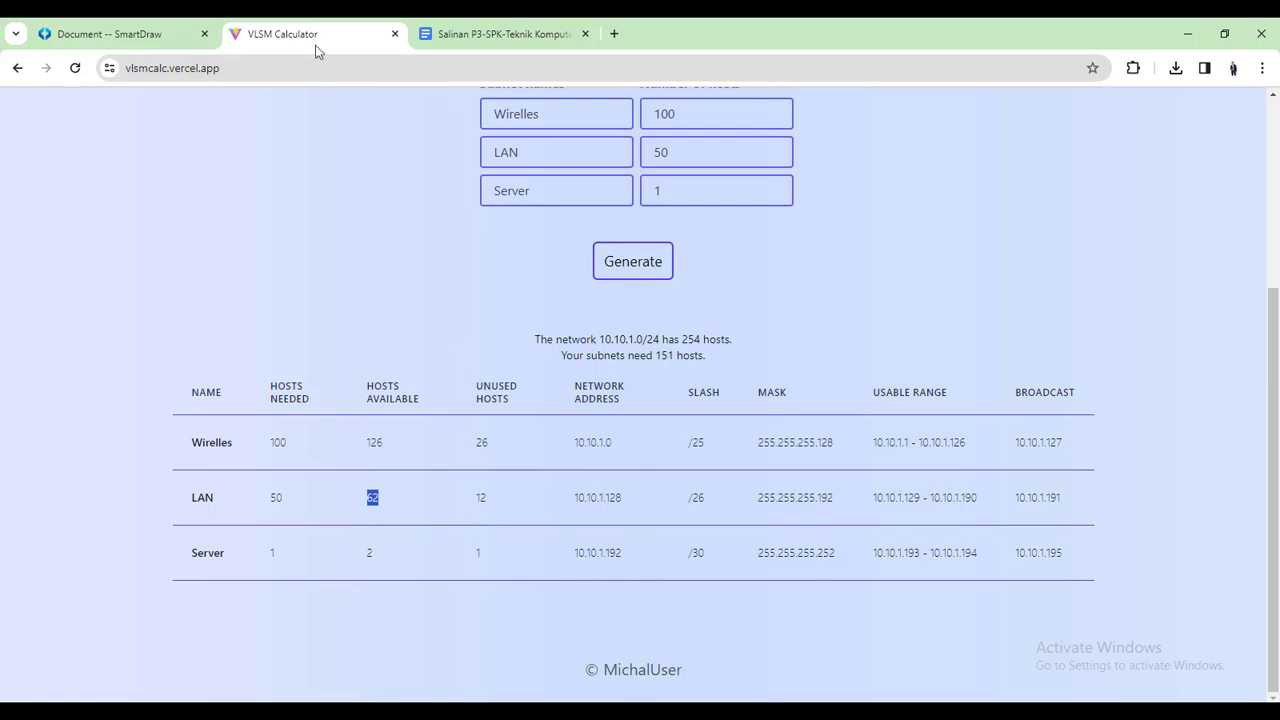
pyautogui.click(170, 36)
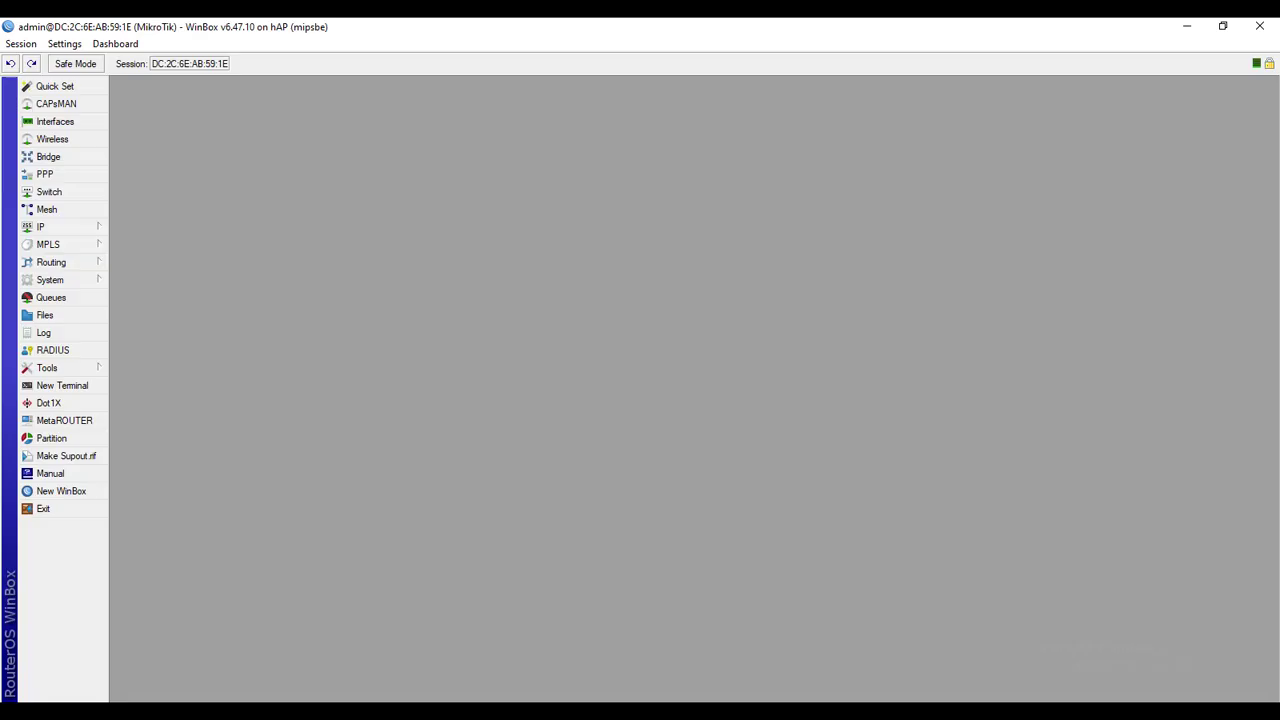
# Start the Hotspot Setup wizard from IP > Hotspot on ether3-> wireless
pyautogui.click(98, 236)
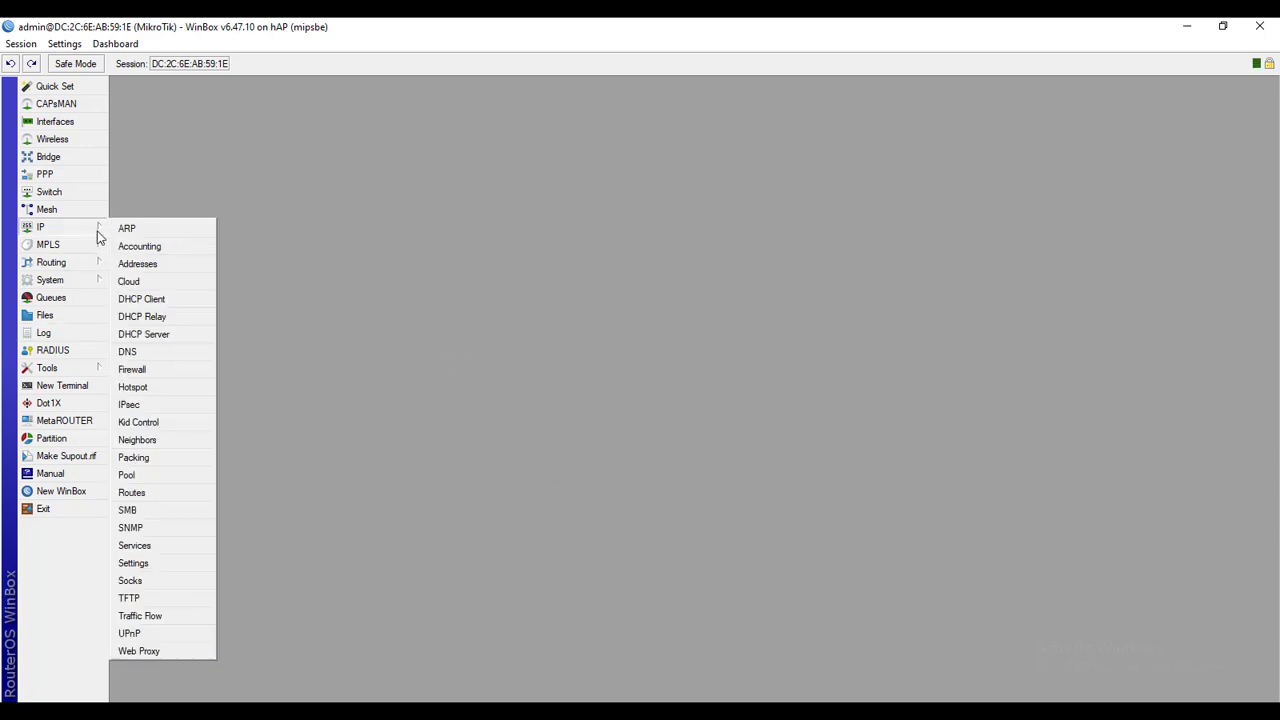
pyautogui.click(134, 387)
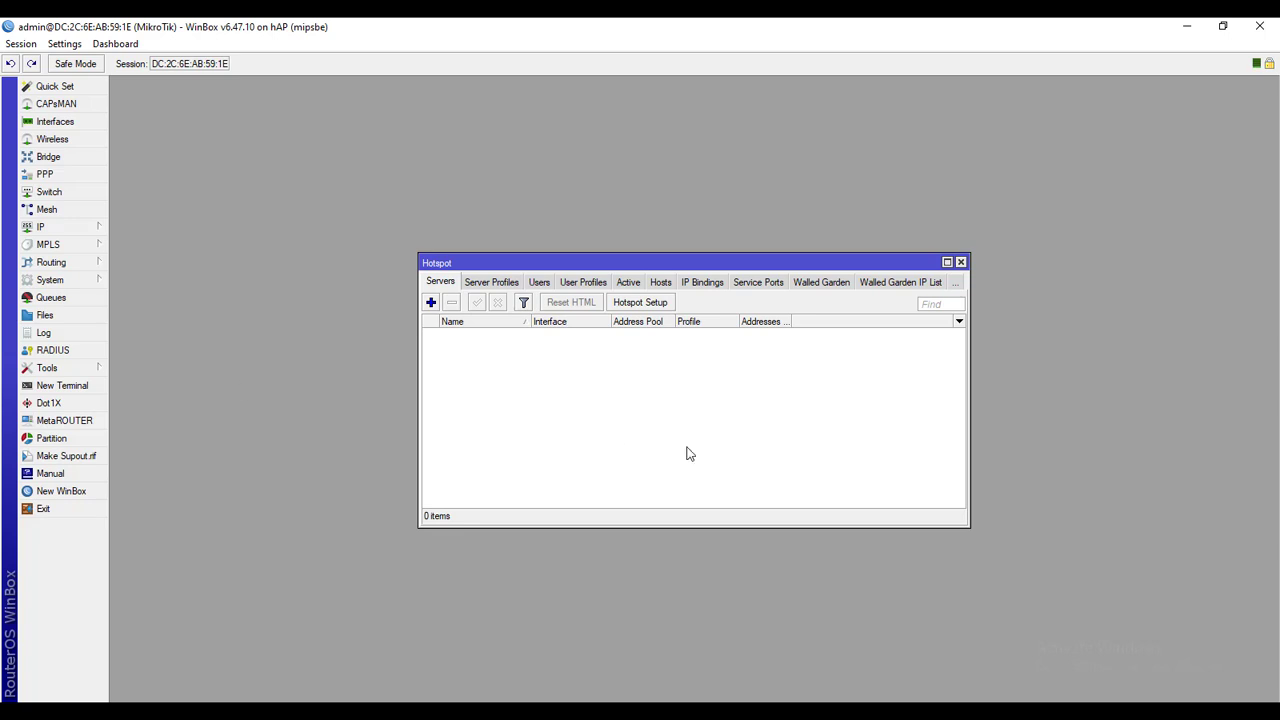
pyautogui.click(643, 304)
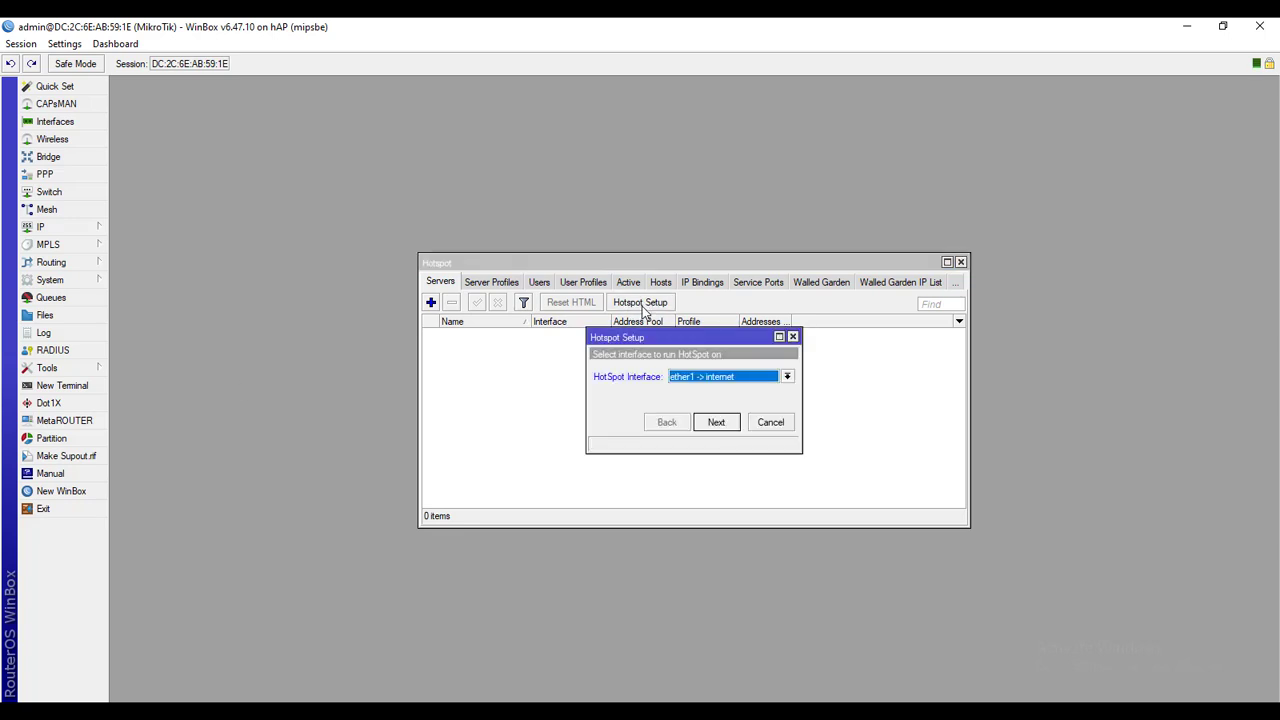
pyautogui.click(787, 377)
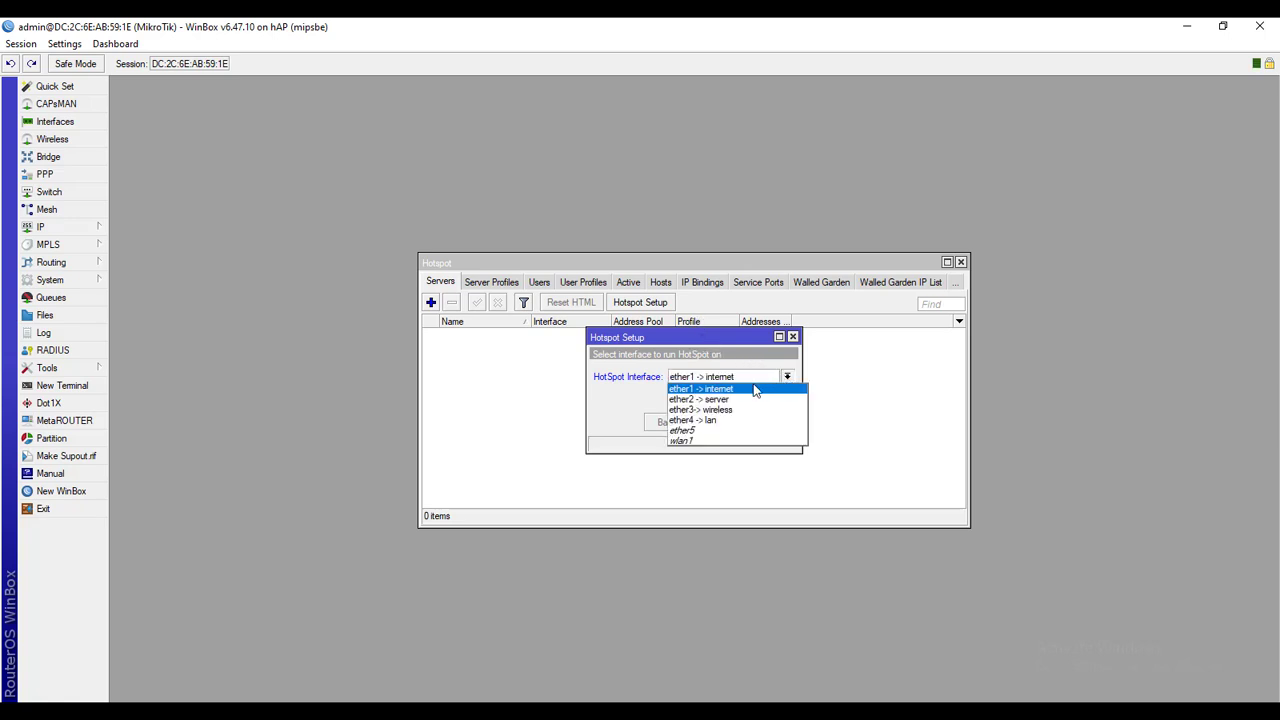
pyautogui.click(721, 409)
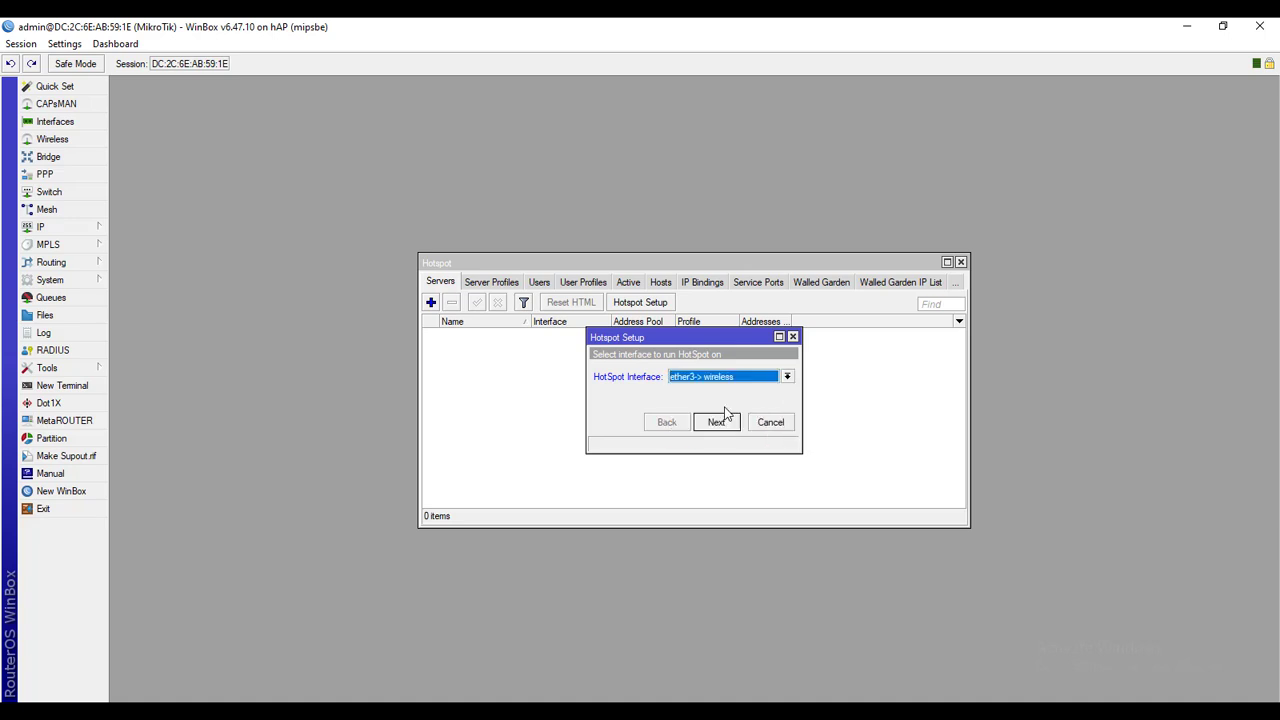
# Keep local network 10.10.1.1/25 with masquerade and inspect the 10.10.1.2-10.10.1.126 pool
pyautogui.click(717, 422)
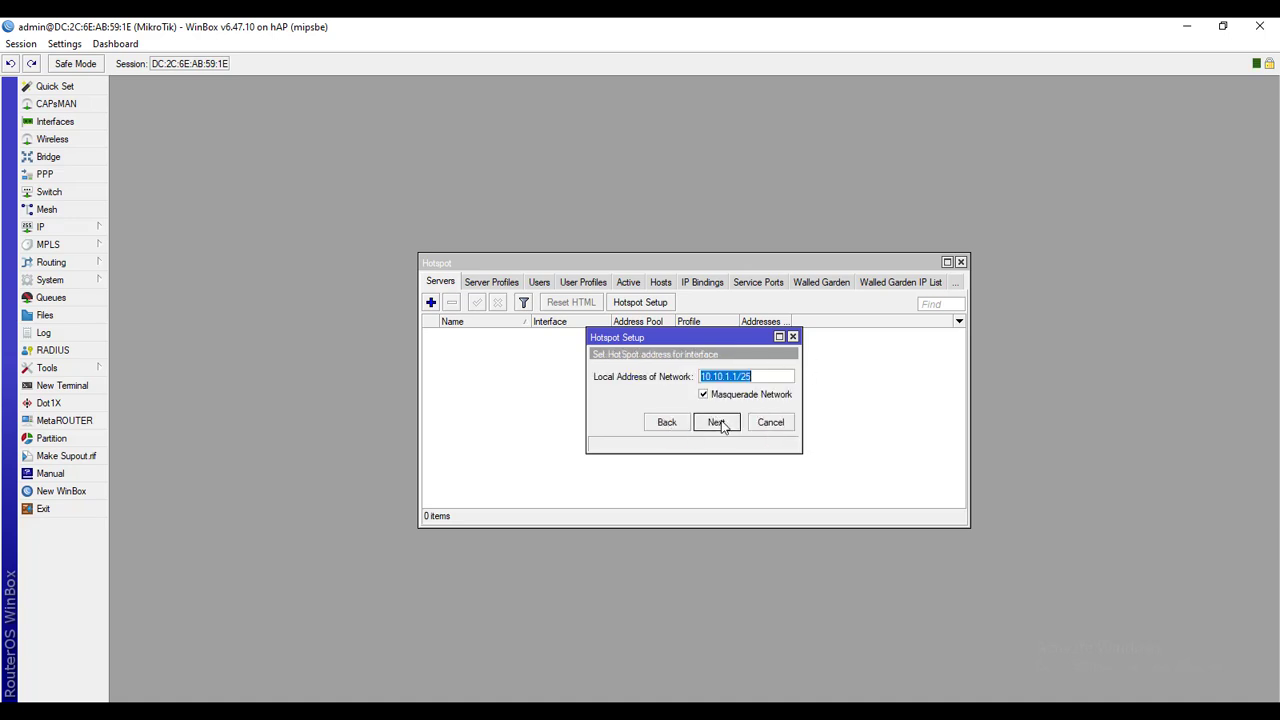
pyautogui.click(717, 422)
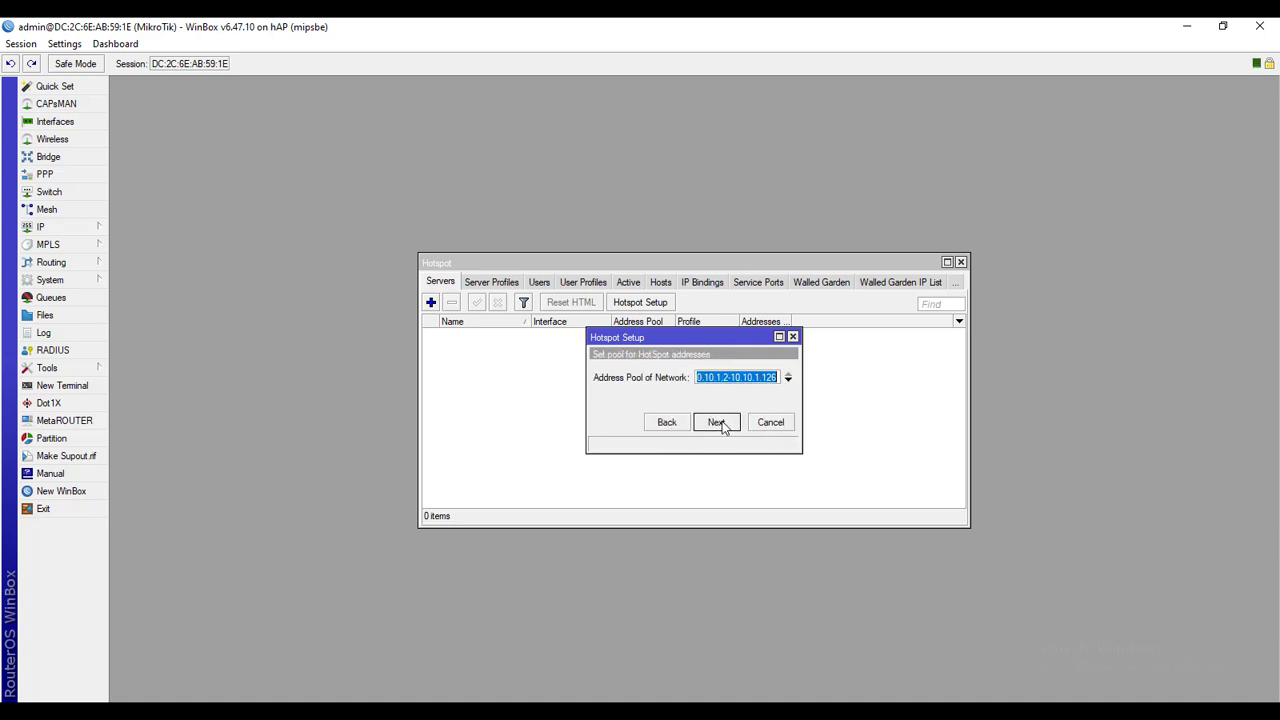
pyautogui.click(728, 377)
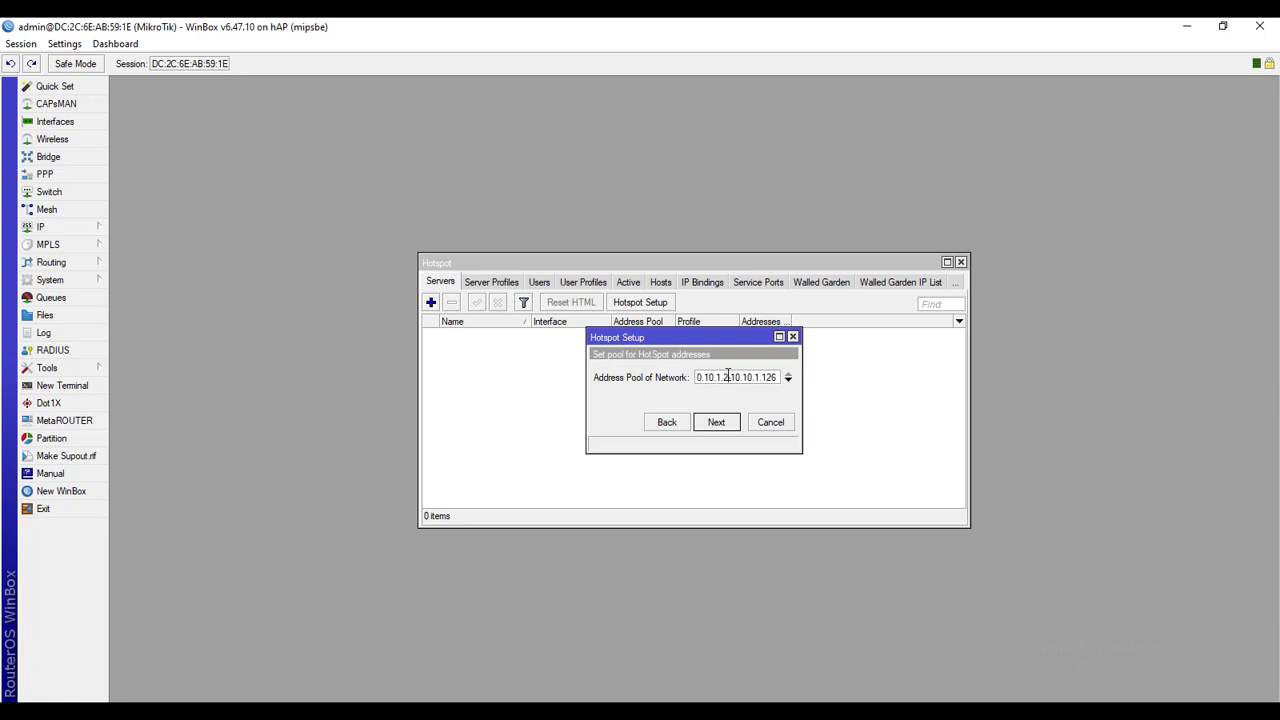
pyautogui.press('Home')
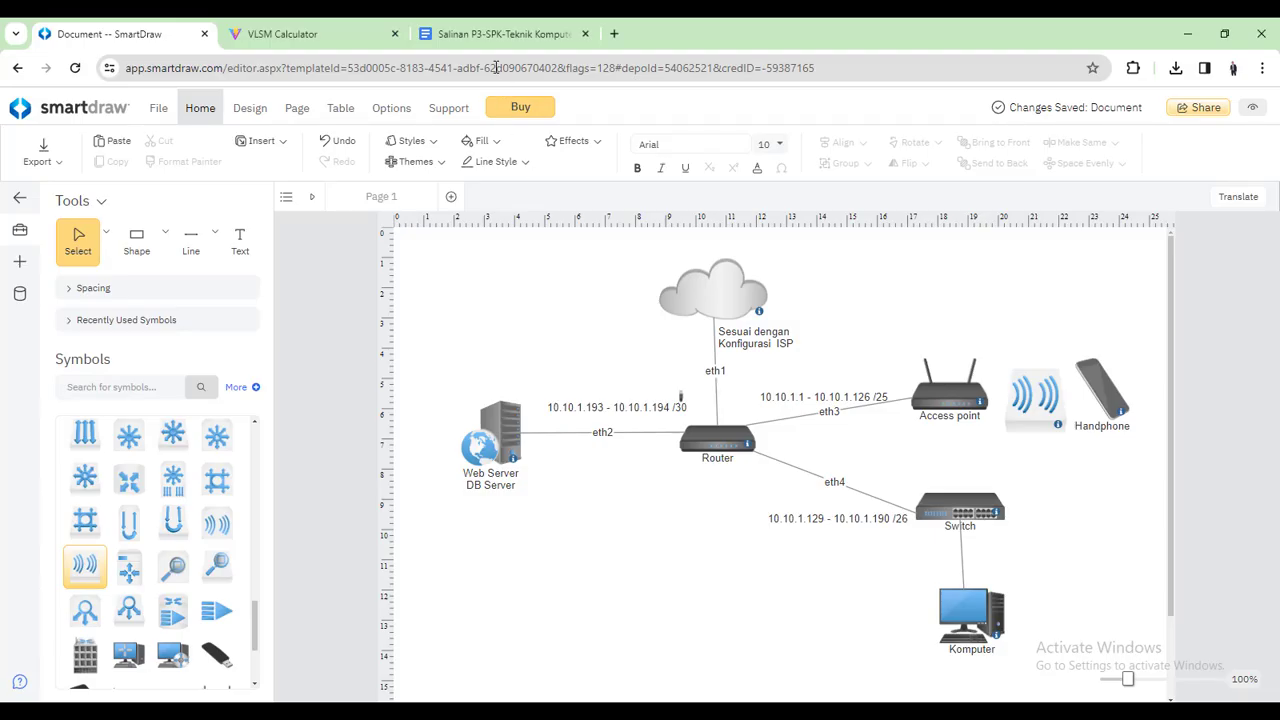
pyautogui.click(500, 34)
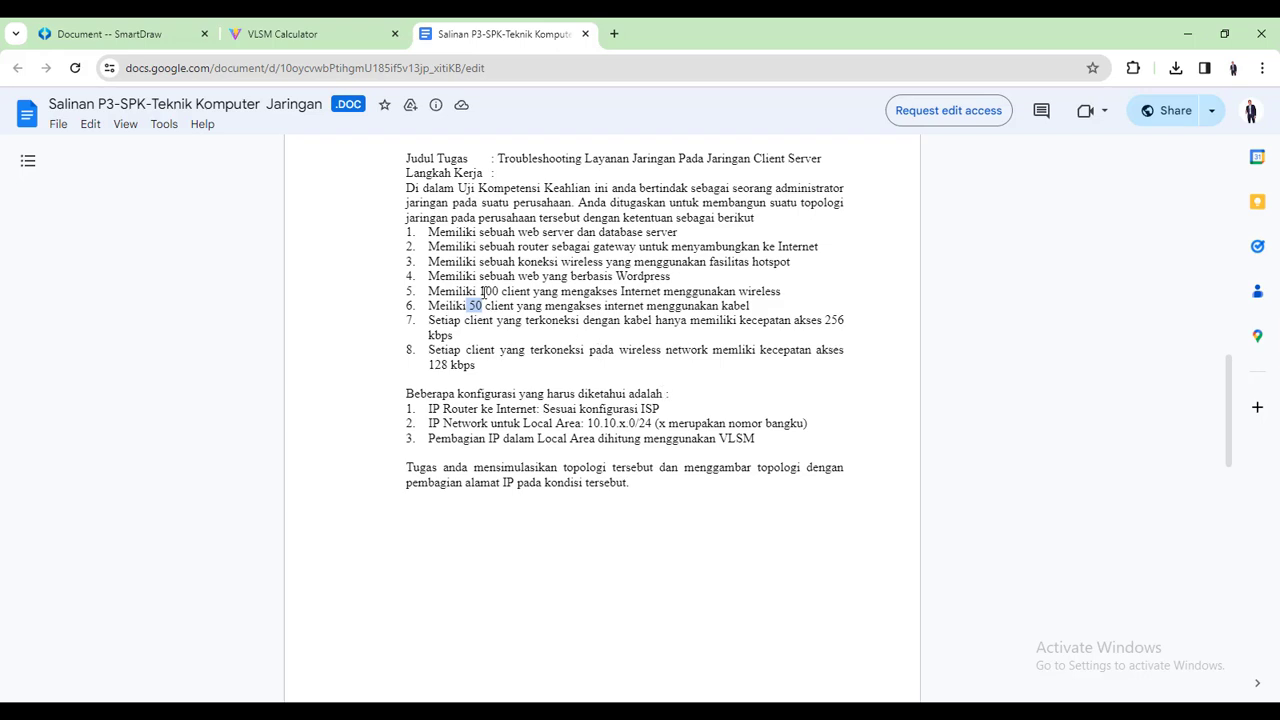
pyautogui.moveTo(479, 291); pyautogui.dragTo(499, 291)
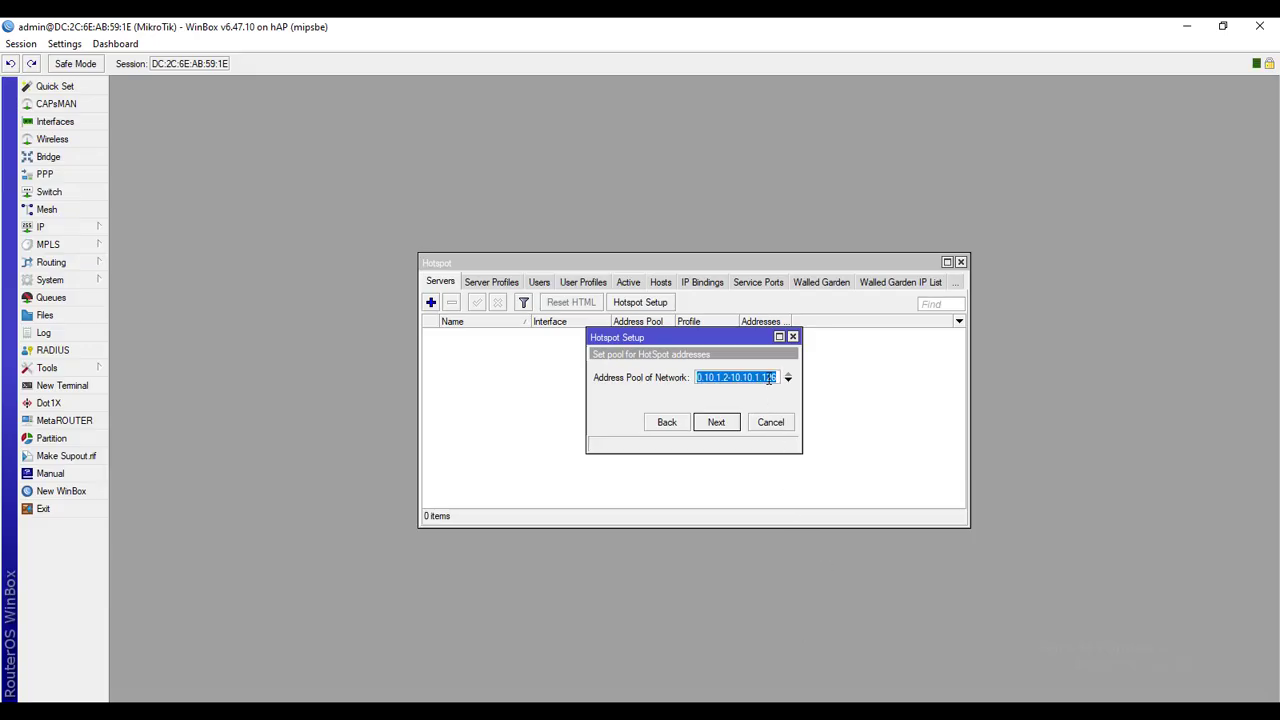
# Change the hotspot pool end from 10.10.1.126 to 10.10.1.112
pyautogui.click(771, 377)
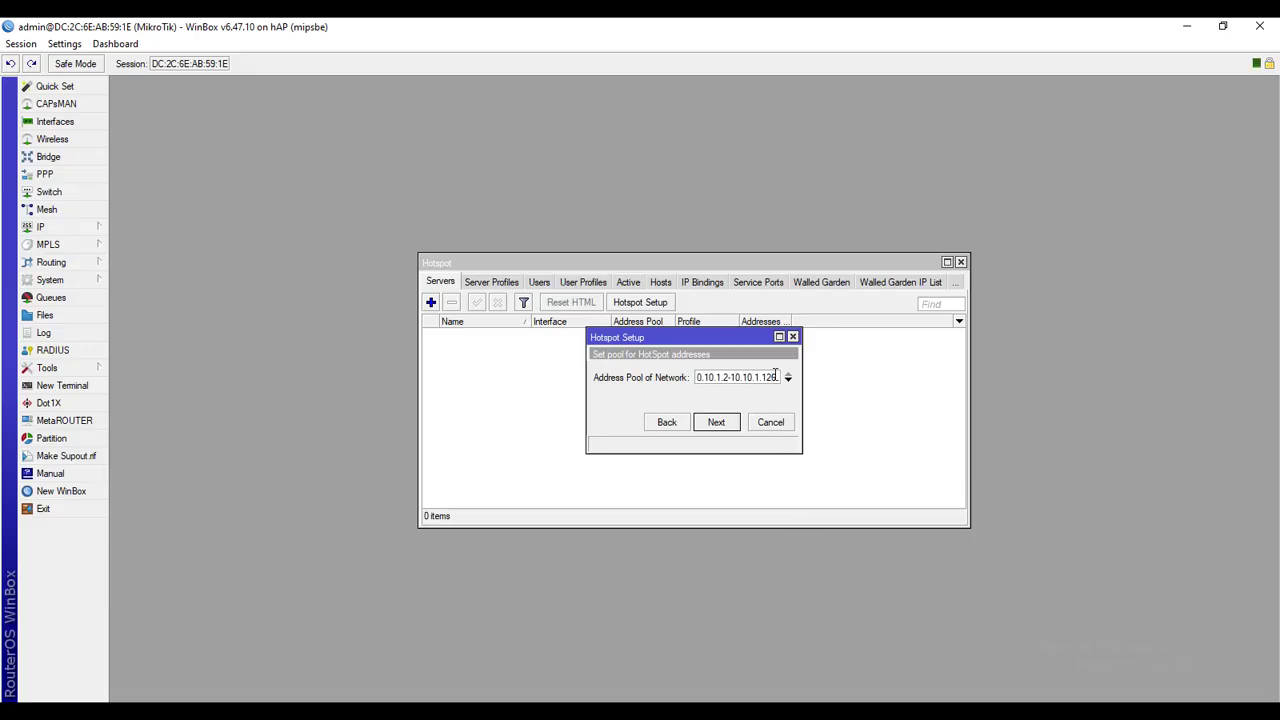
pyautogui.press('Home')
pyautogui.press('Right')
pyautogui.press('Right')
pyautogui.press('Right')
pyautogui.press('Right')
pyautogui.press('Right')
pyautogui.press('Right')
pyautogui.press('End')
pyautogui.press('BackSpace')
pyautogui.press('BackSpace')
pyautogui.press('BackSpace')
pyautogui.write('12')
pyautogui.press('BackSpace')
pyautogui.write('12')
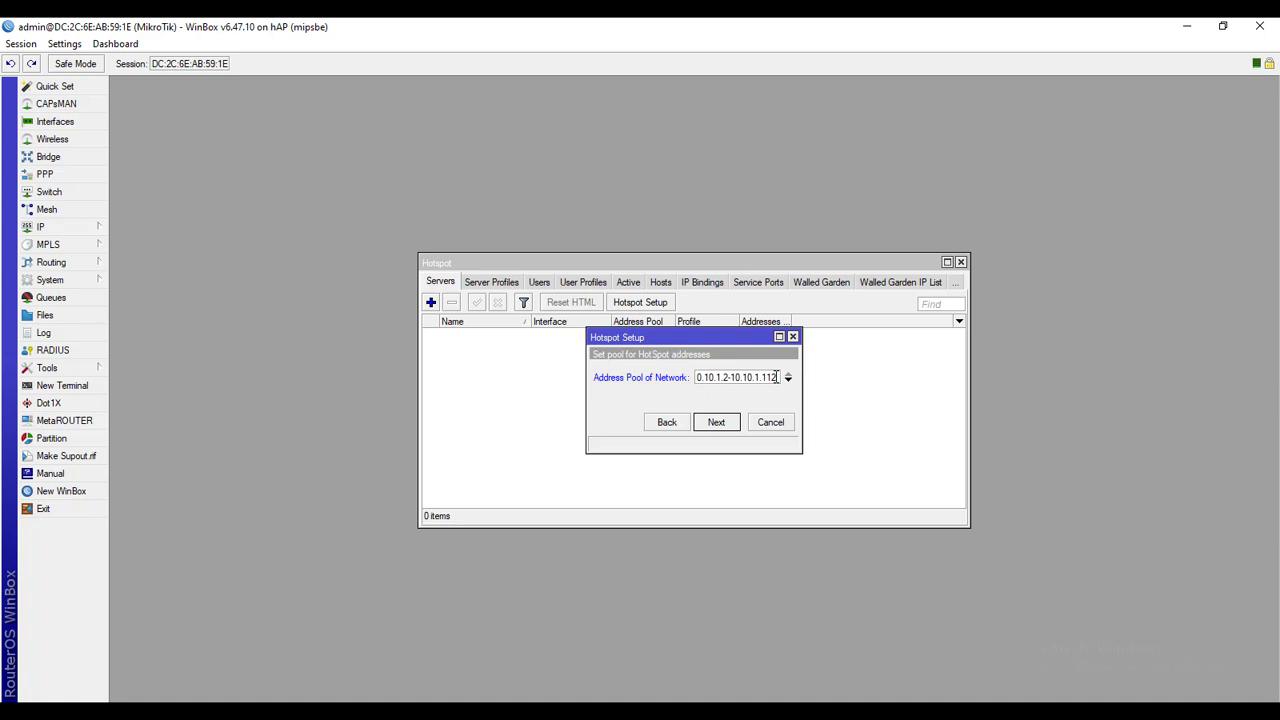
# Bring up Windows search after opening and dismissing the Run box
pyautogui.press('super+r')
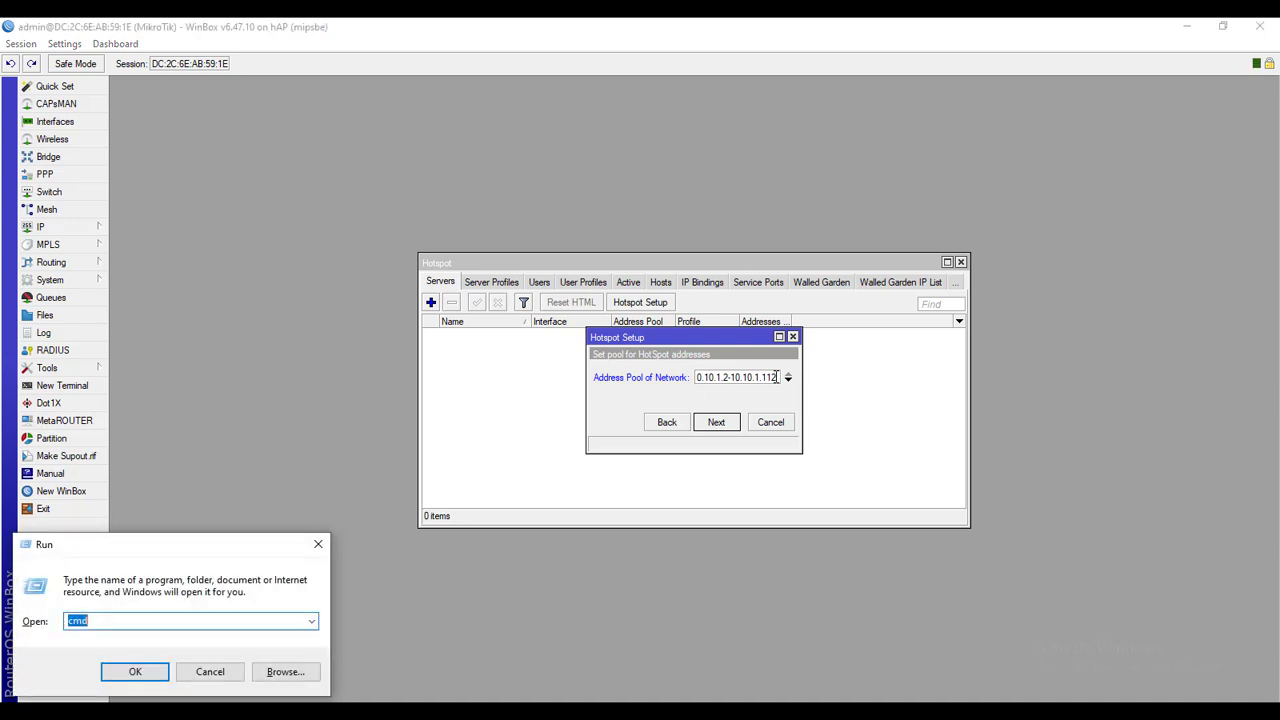
pyautogui.press('Escape')
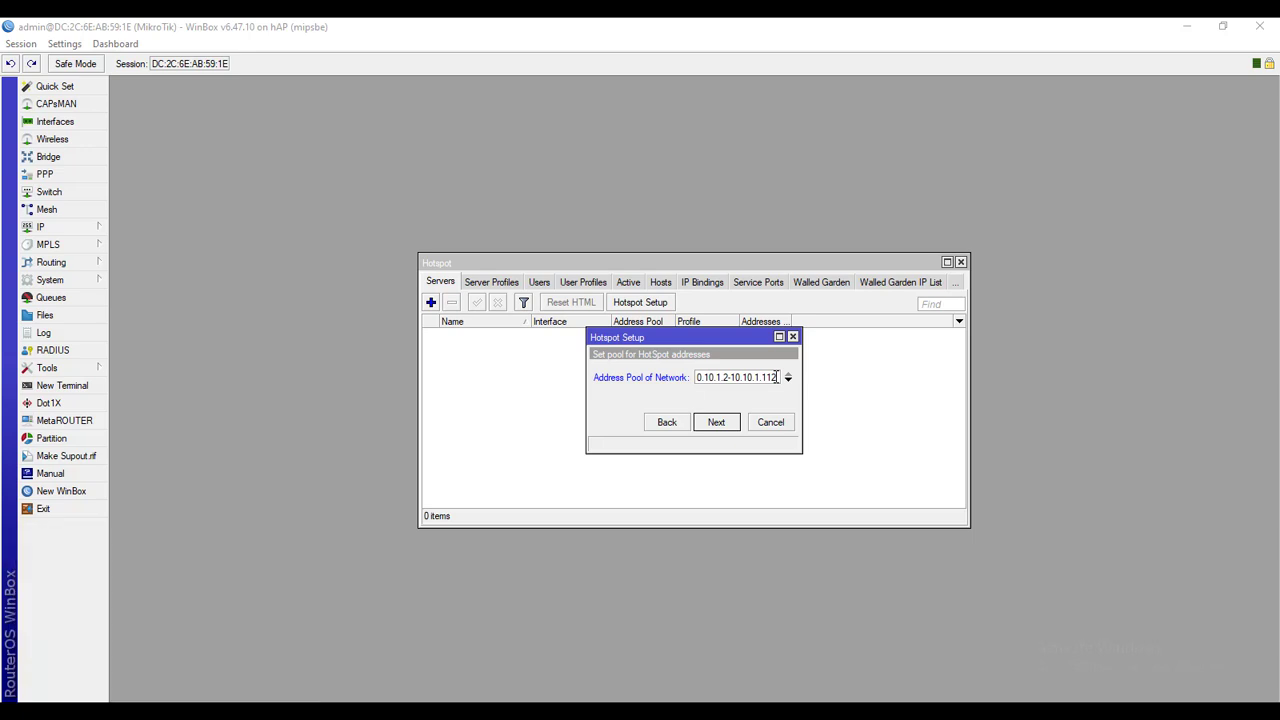
pyautogui.press('super')
# Launch Calculator by searching 'ca', move it beside the setup dialog, and enter 2
pyautogui.write('ca')
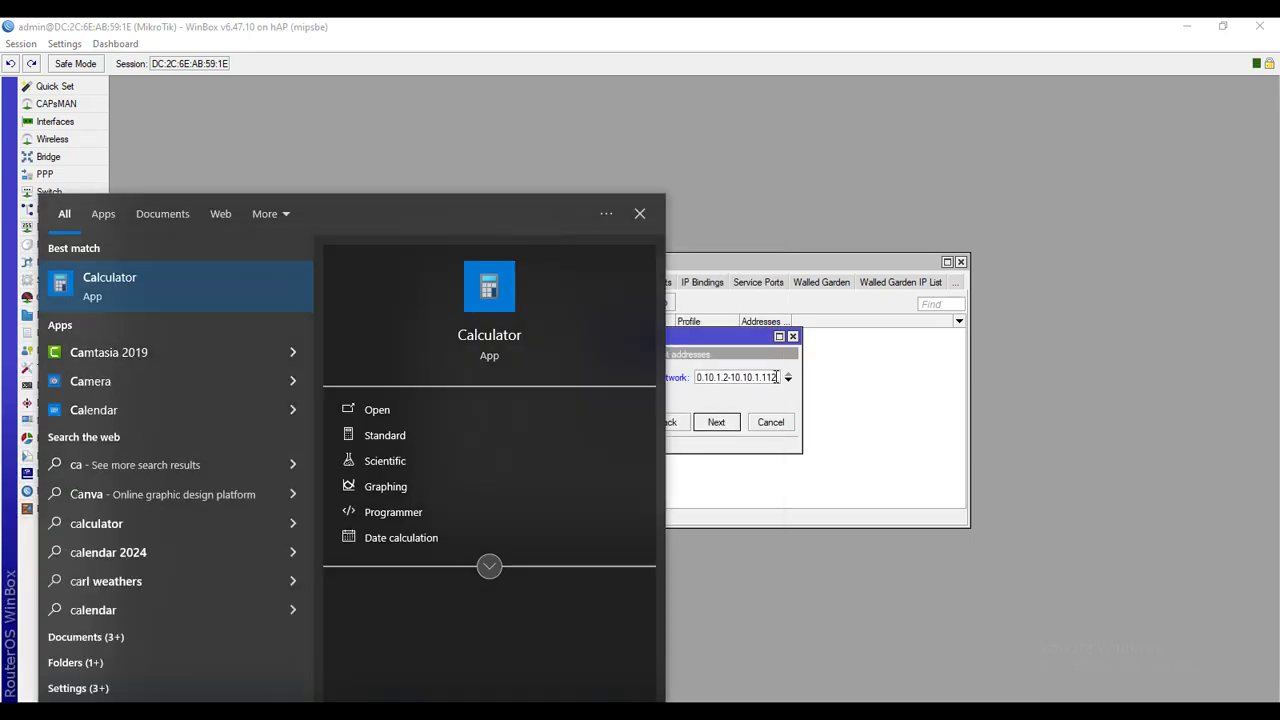
pyautogui.press('Return')
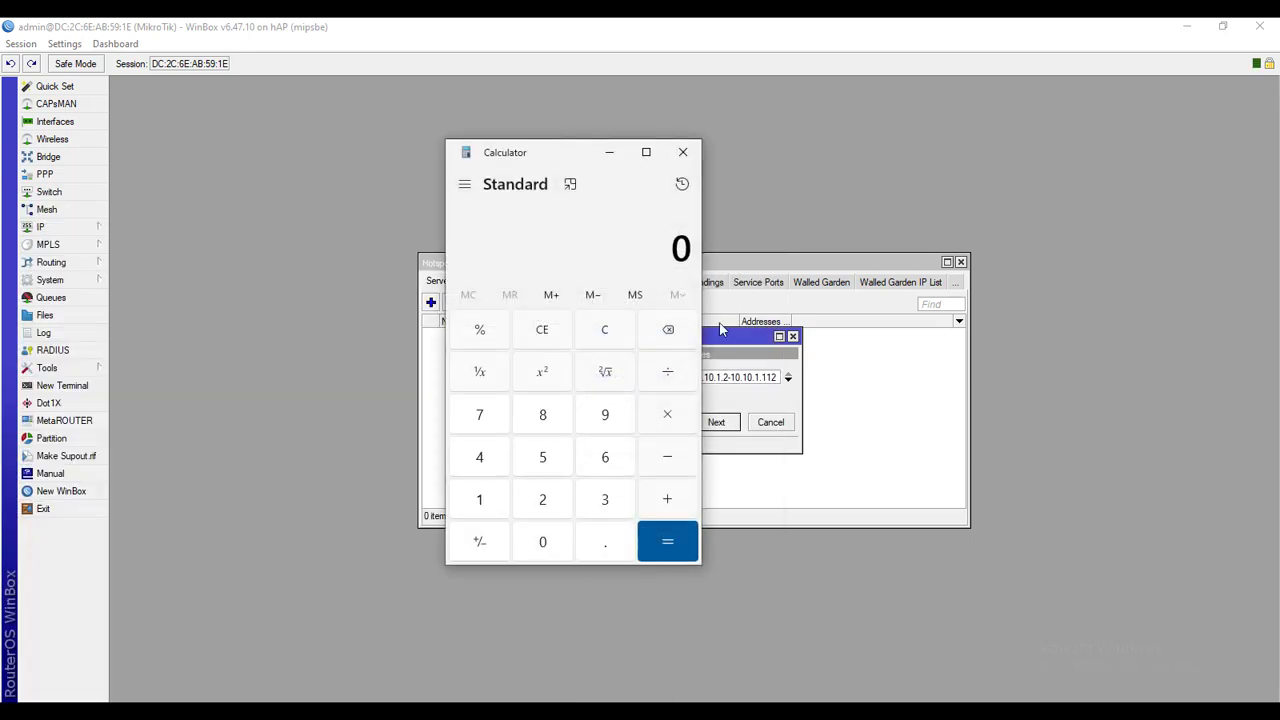
pyautogui.moveTo(586, 163); pyautogui.dragTo(491, 156)
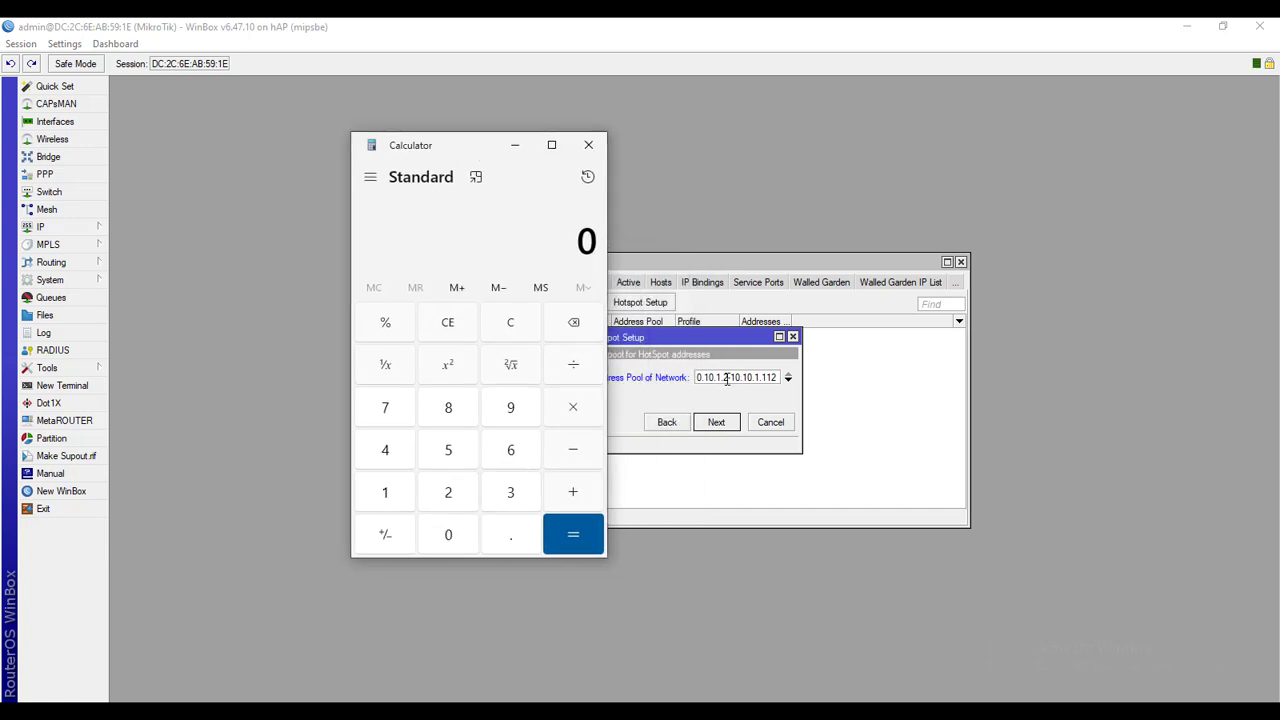
pyautogui.click(461, 496)
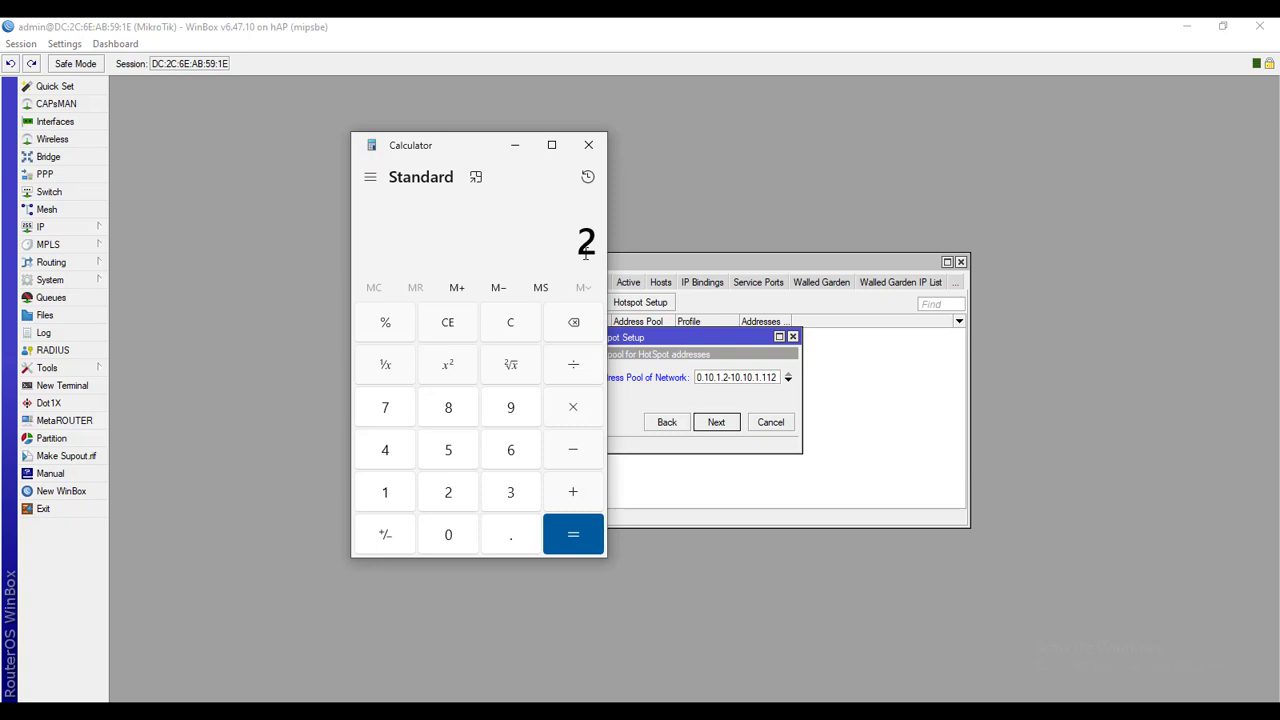
# Adjust the hotspot address pool range in the setup wizard and accept it
pyautogui.click(779, 377)
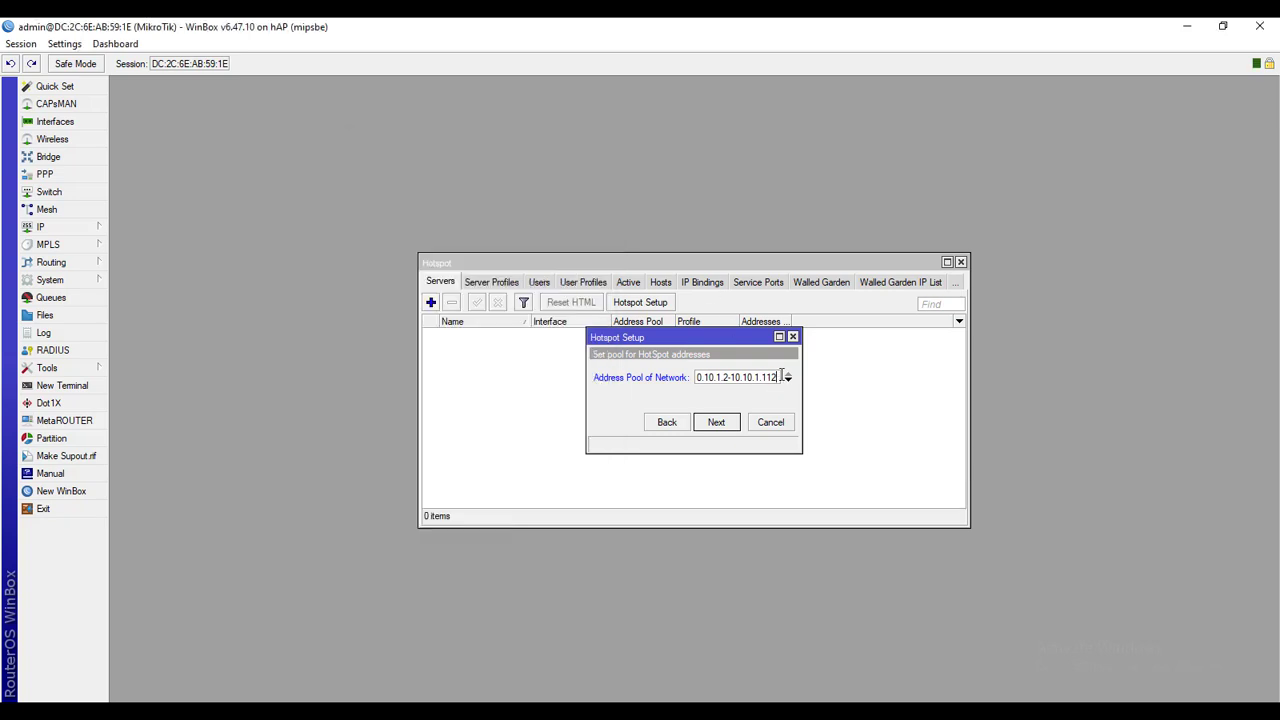
pyautogui.write('1')
pyautogui.click(731, 378)
pyautogui.click(735, 425)
# Skip the certificate and SMTP steps and set the DNS server to 8.8.8.8
pyautogui.click(730, 430)
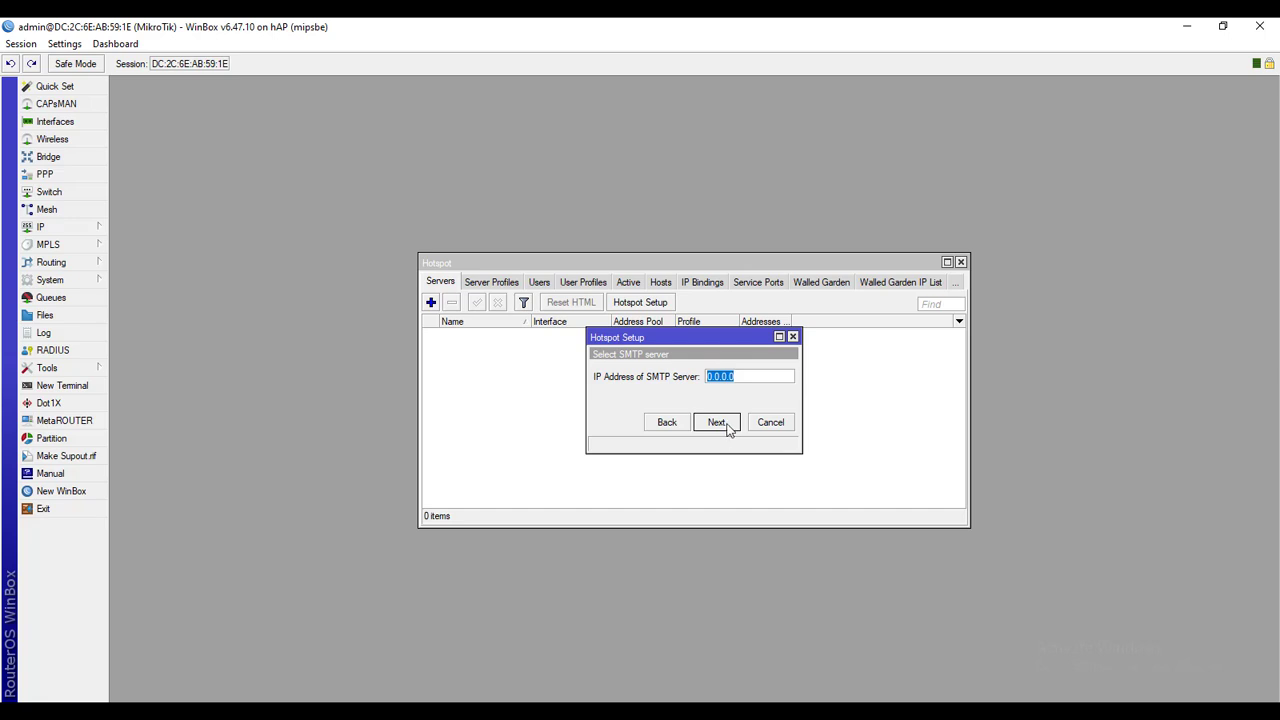
pyautogui.click(722, 424)
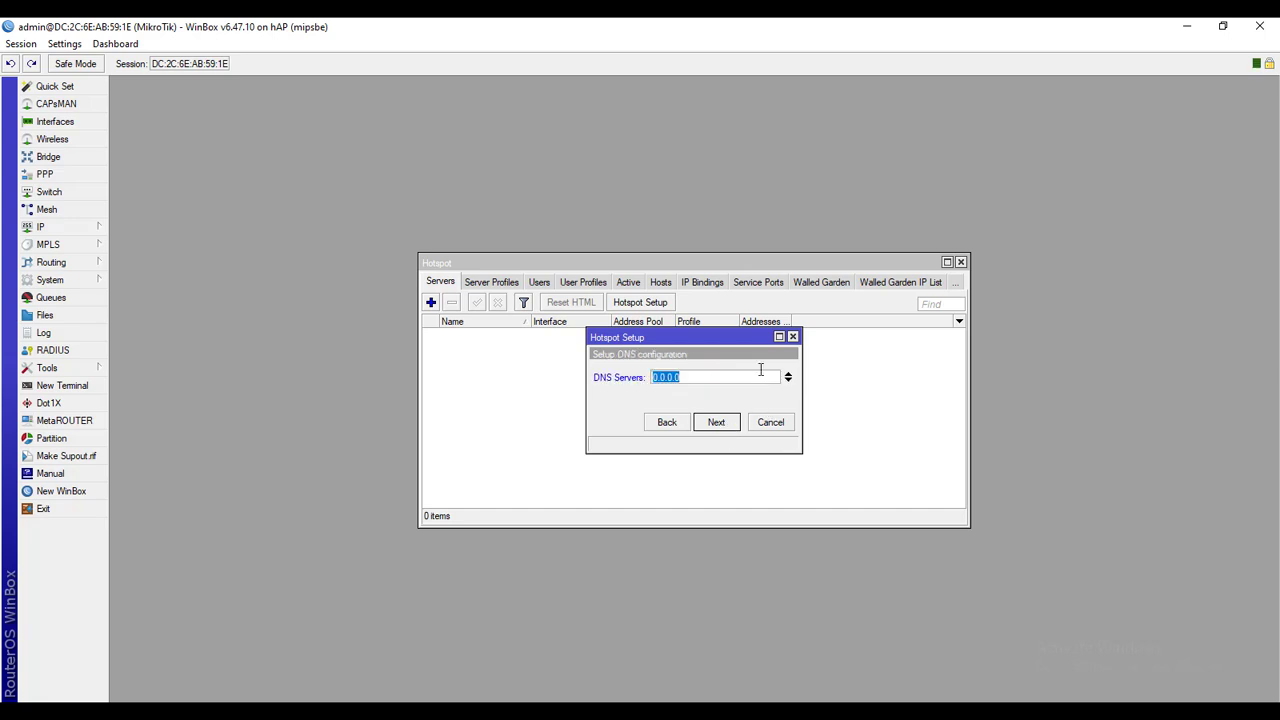
pyautogui.write('19')
pyautogui.press('BackSpace')
pyautogui.press('BackSpace')
pyautogui.press('BackSpace')
pyautogui.write('8.8.8.8')
pyautogui.click(719, 421)
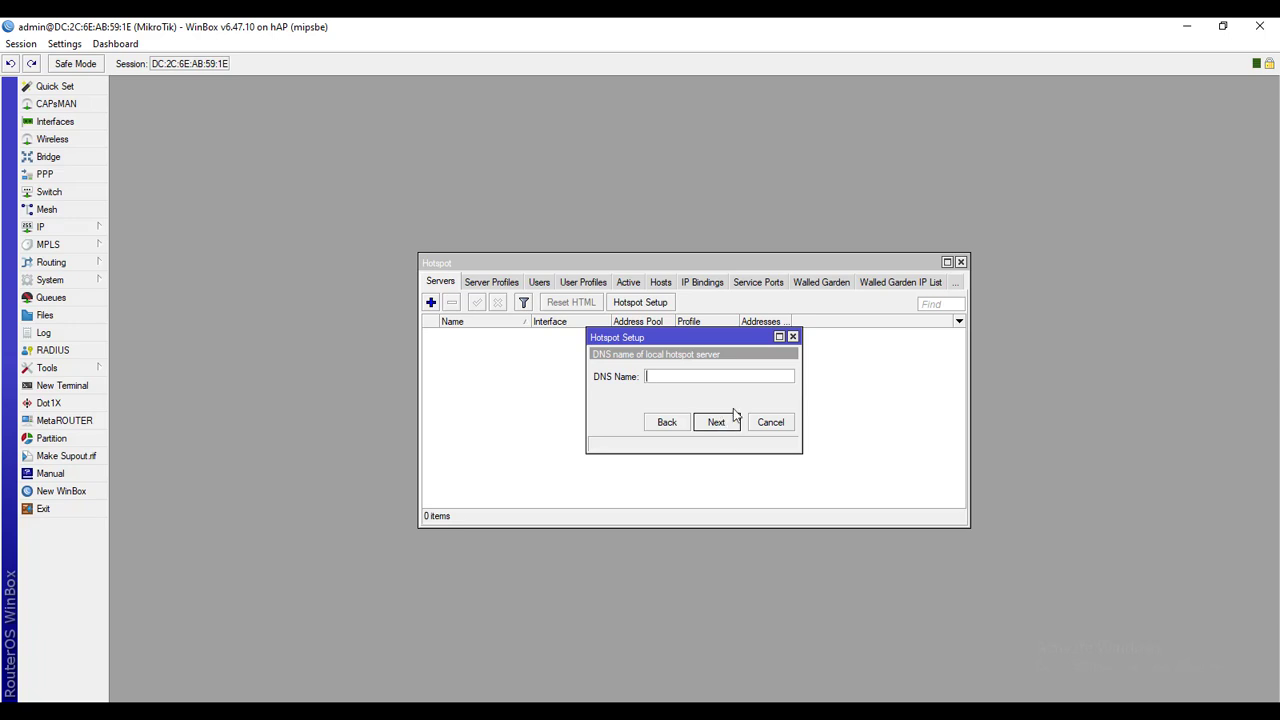
# Set DNS name login.net, enter the local user's password, finish setup, and select hotspot1
pyautogui.write('login.nrt')
pyautogui.press('BackSpace')
pyautogui.press('BackSpace')
pyautogui.write('et')
pyautogui.click(735, 423)
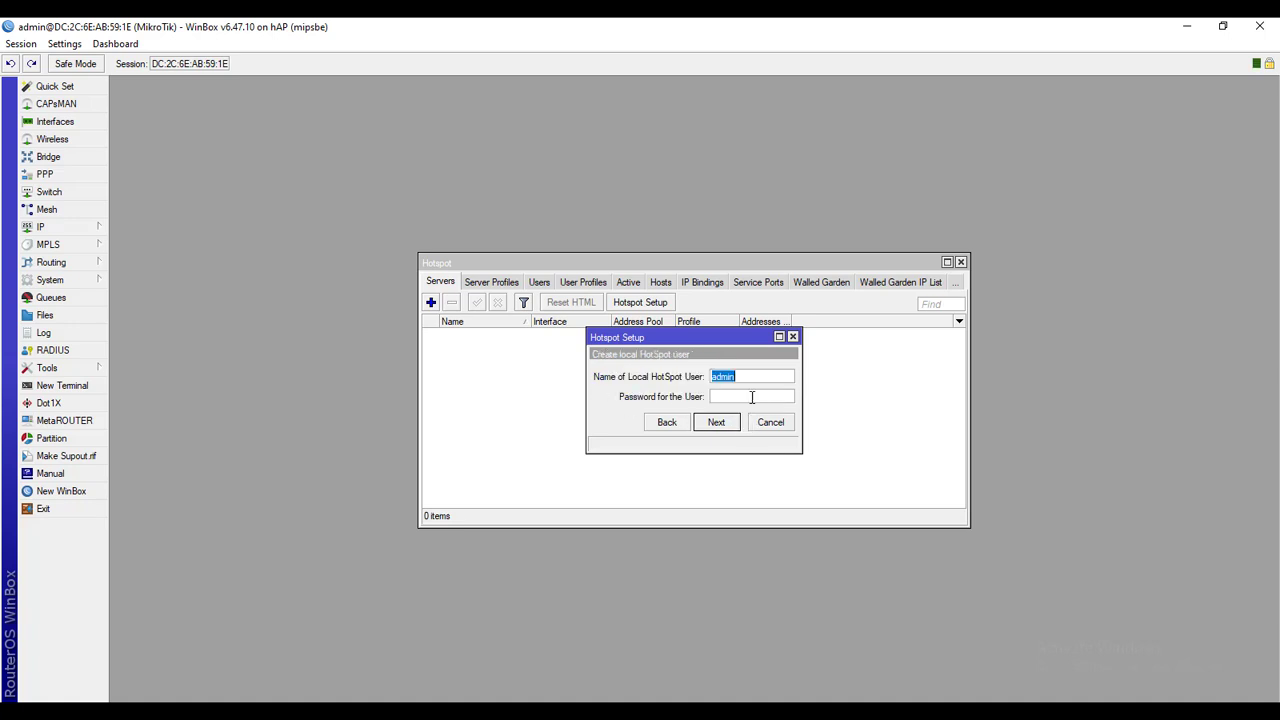
pyautogui.click(741, 399)
pyautogui.click(732, 424)
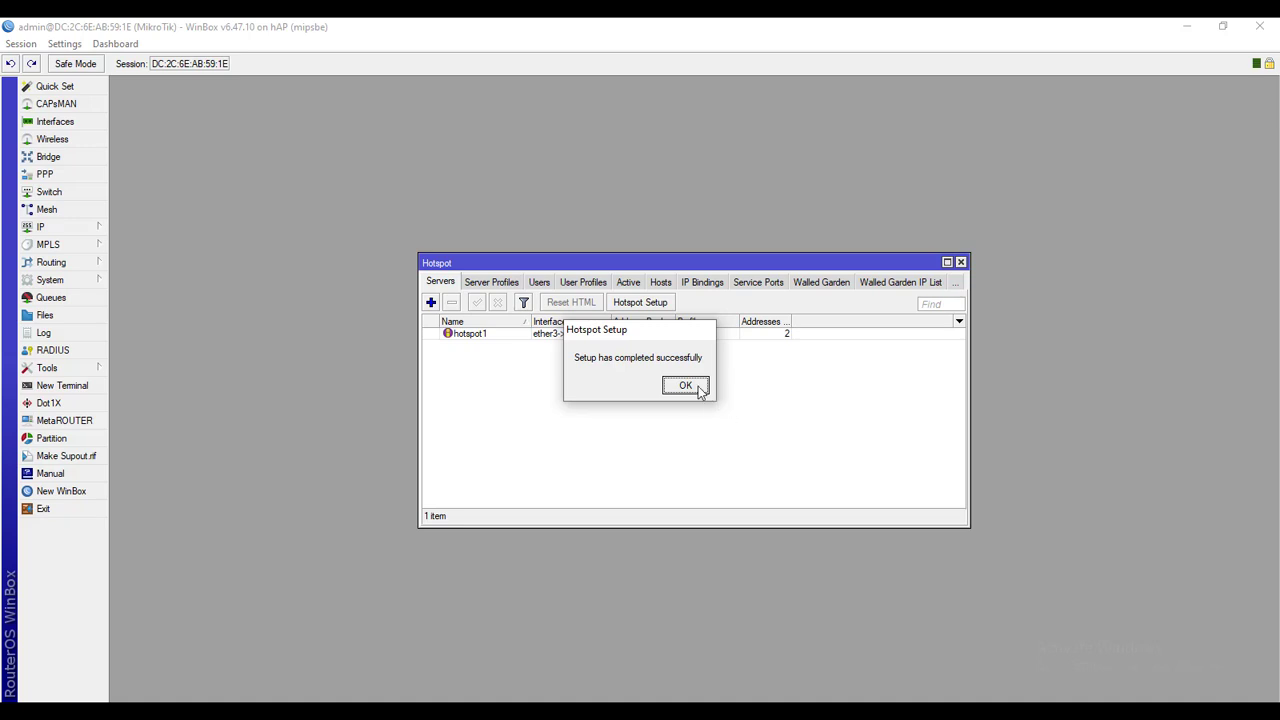
pyautogui.click(685, 386)
pyautogui.click(577, 336)
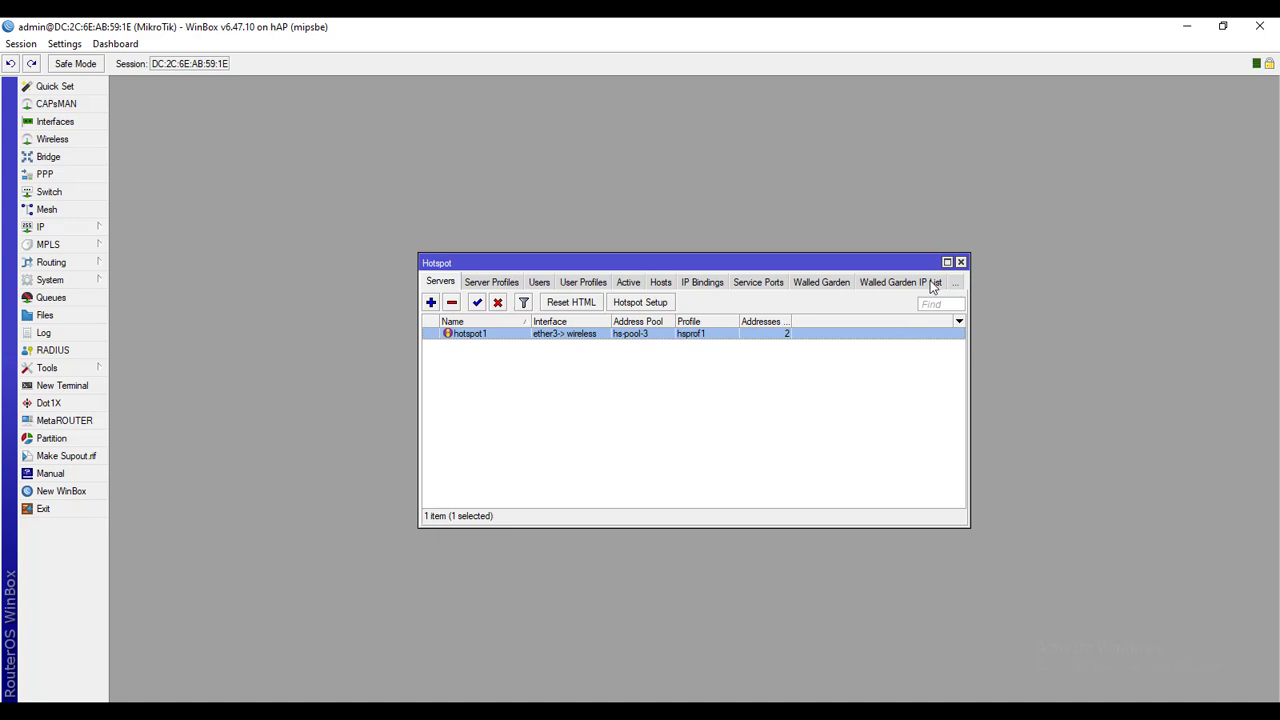
pyautogui.click(960, 262)
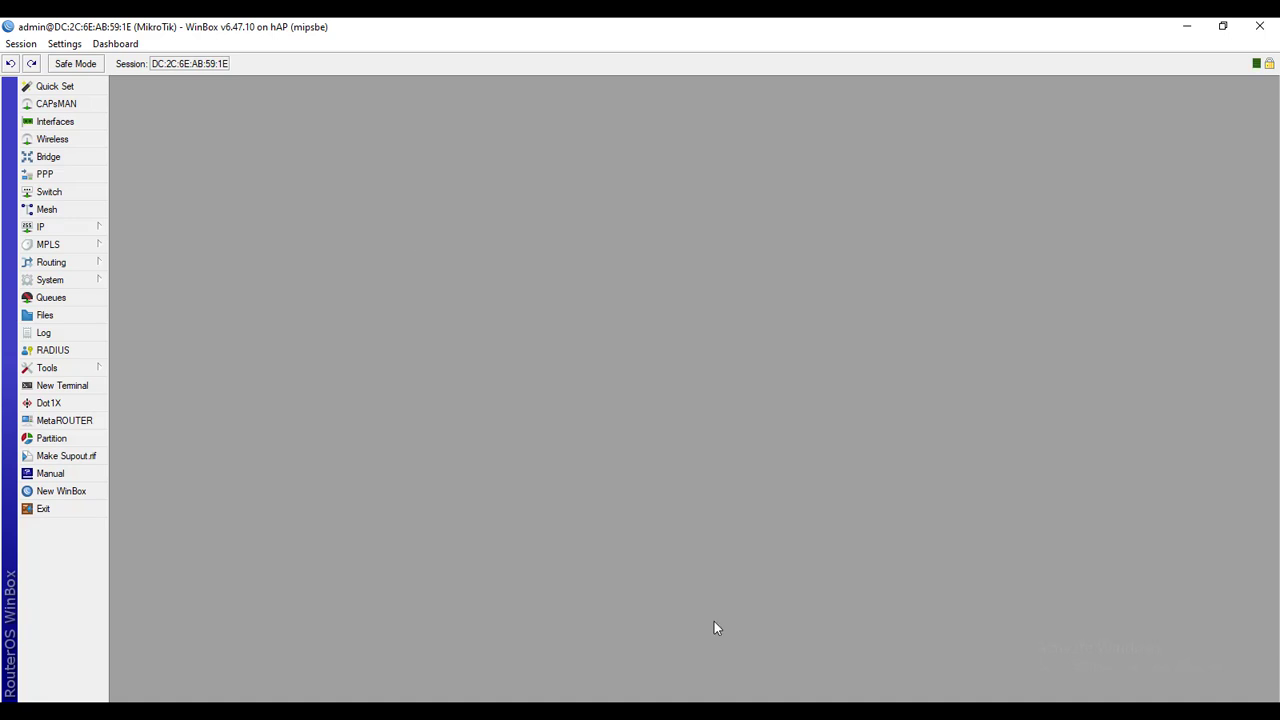
pyautogui.hotkey('alt', 'Tab')
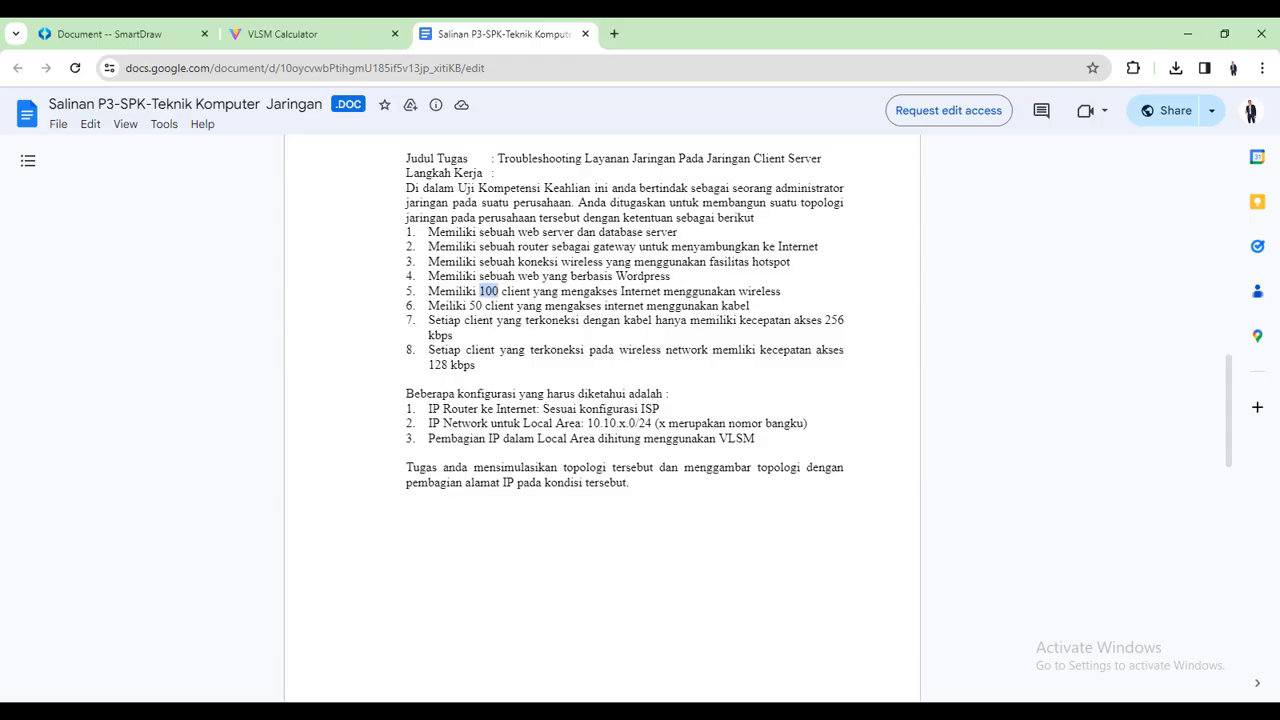
pyautogui.click(128, 28)
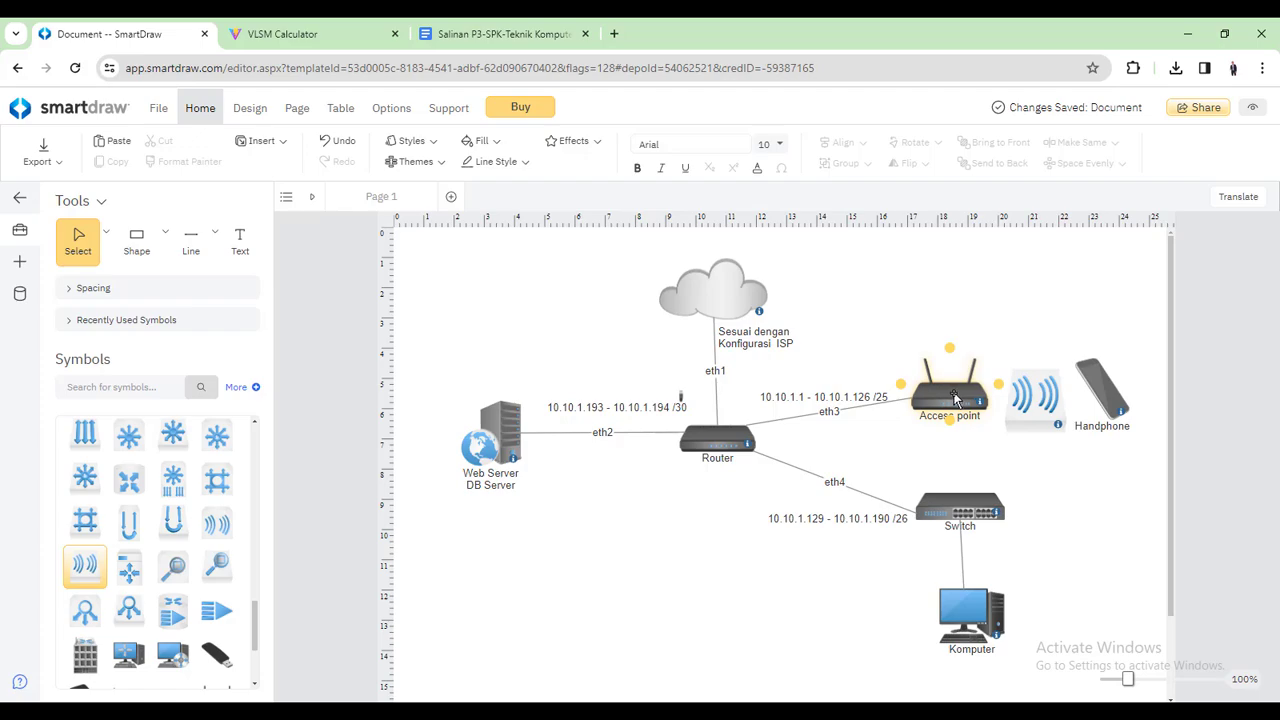
pyautogui.click(786, 711)
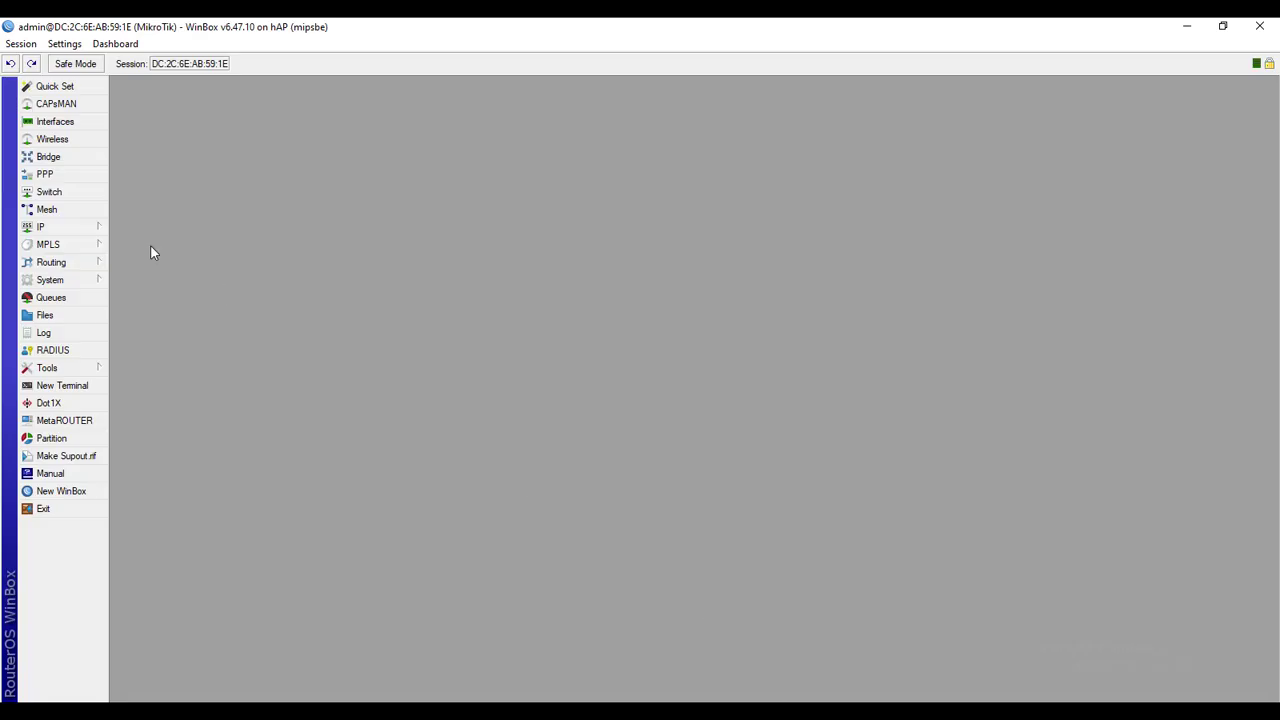
# Inspect the Interface List, including the disabled wlan1, then go back to the SmartDraw diagram
pyautogui.click(77, 126)
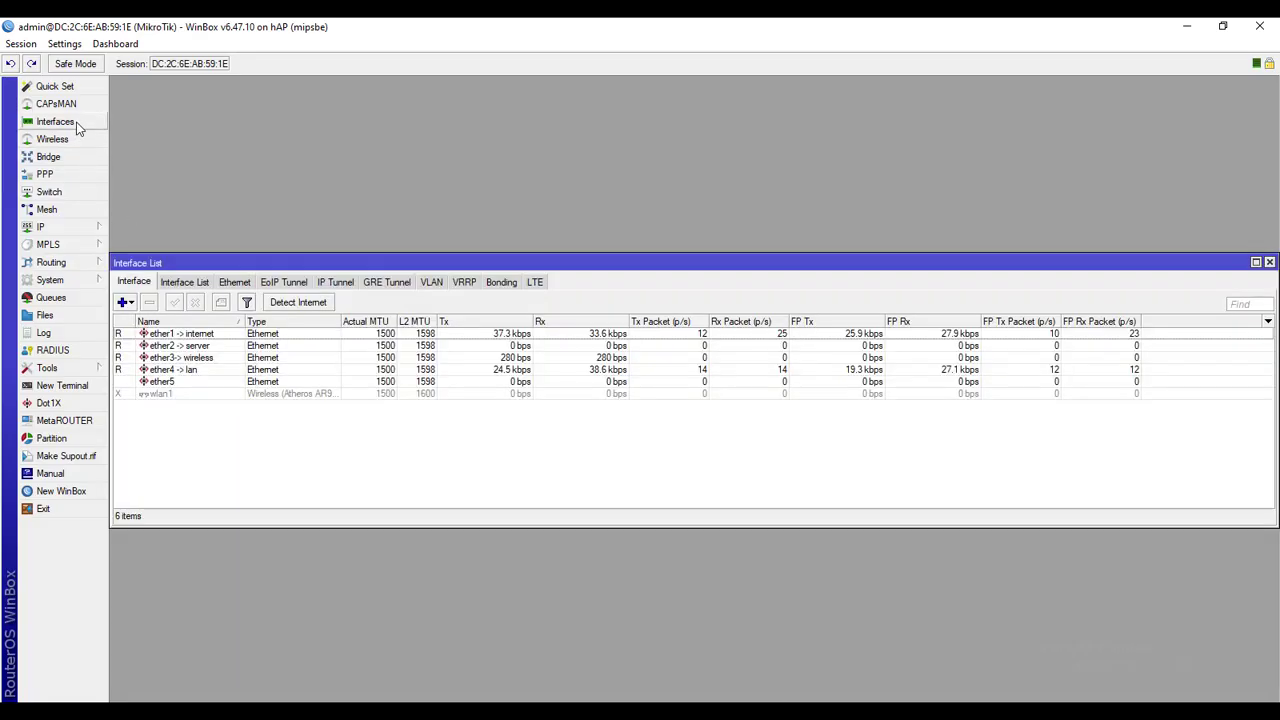
pyautogui.click(170, 396)
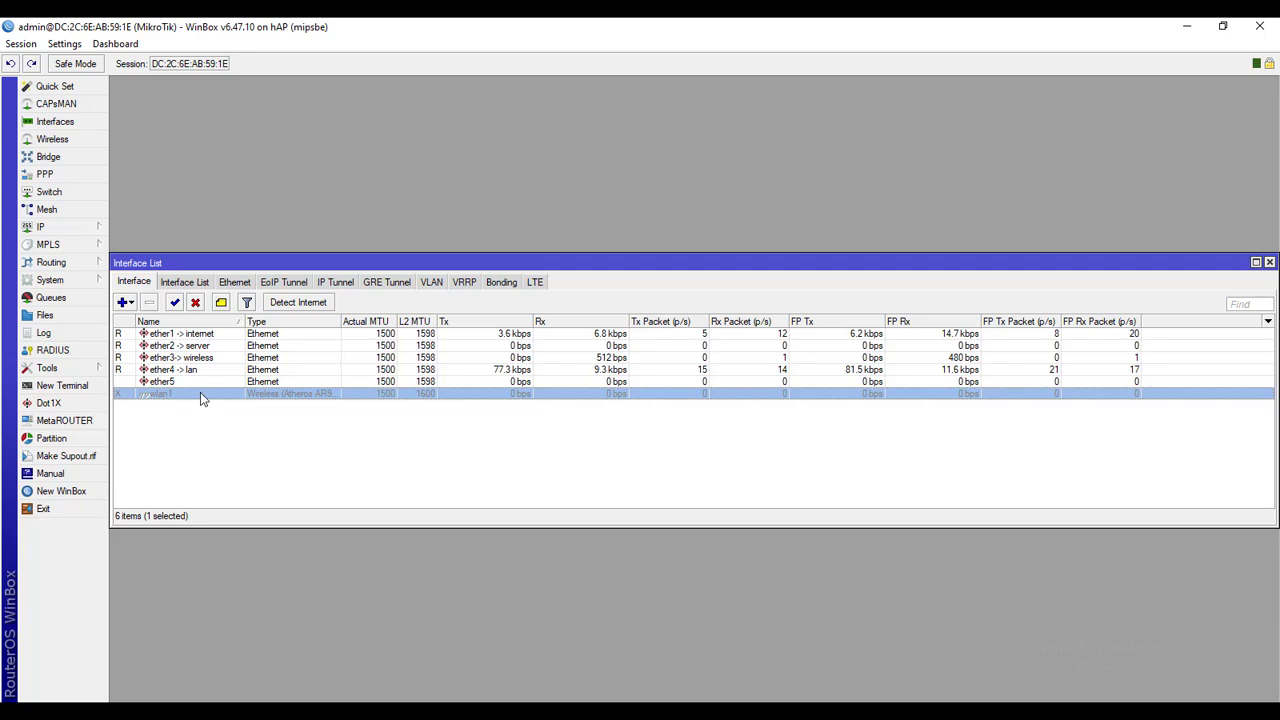
pyautogui.click(1269, 263)
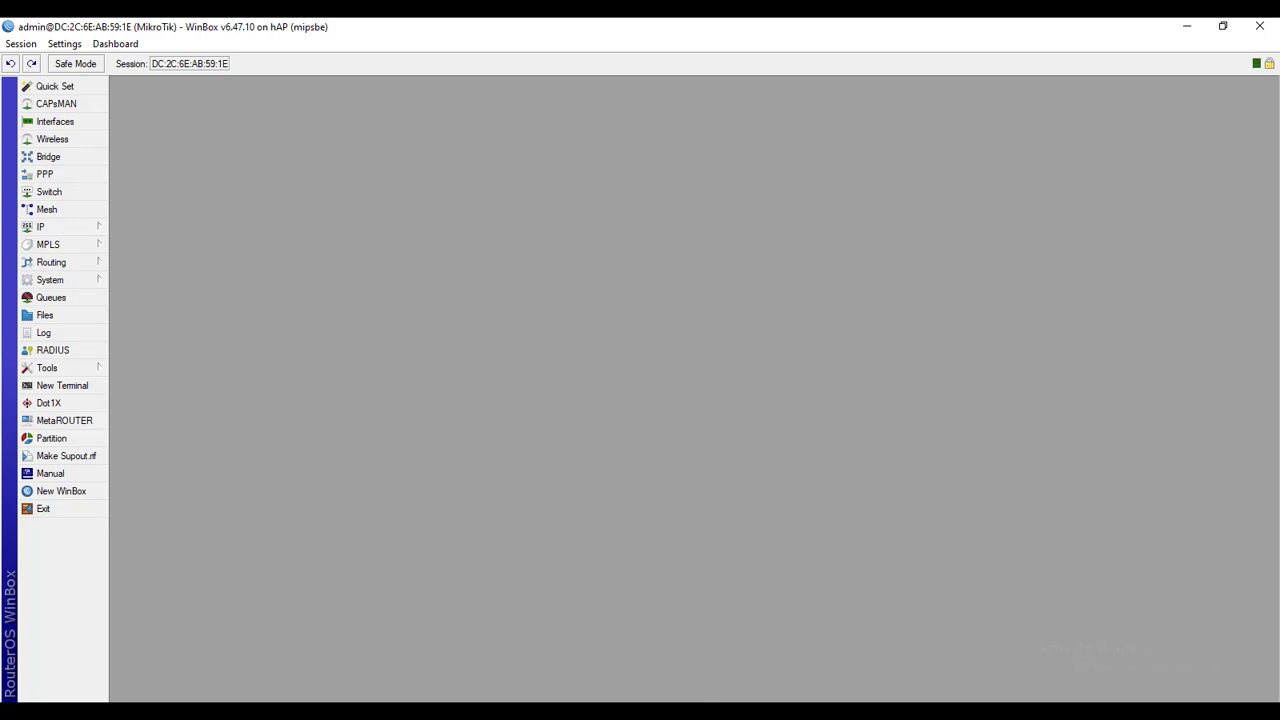
pyautogui.click(723, 712)
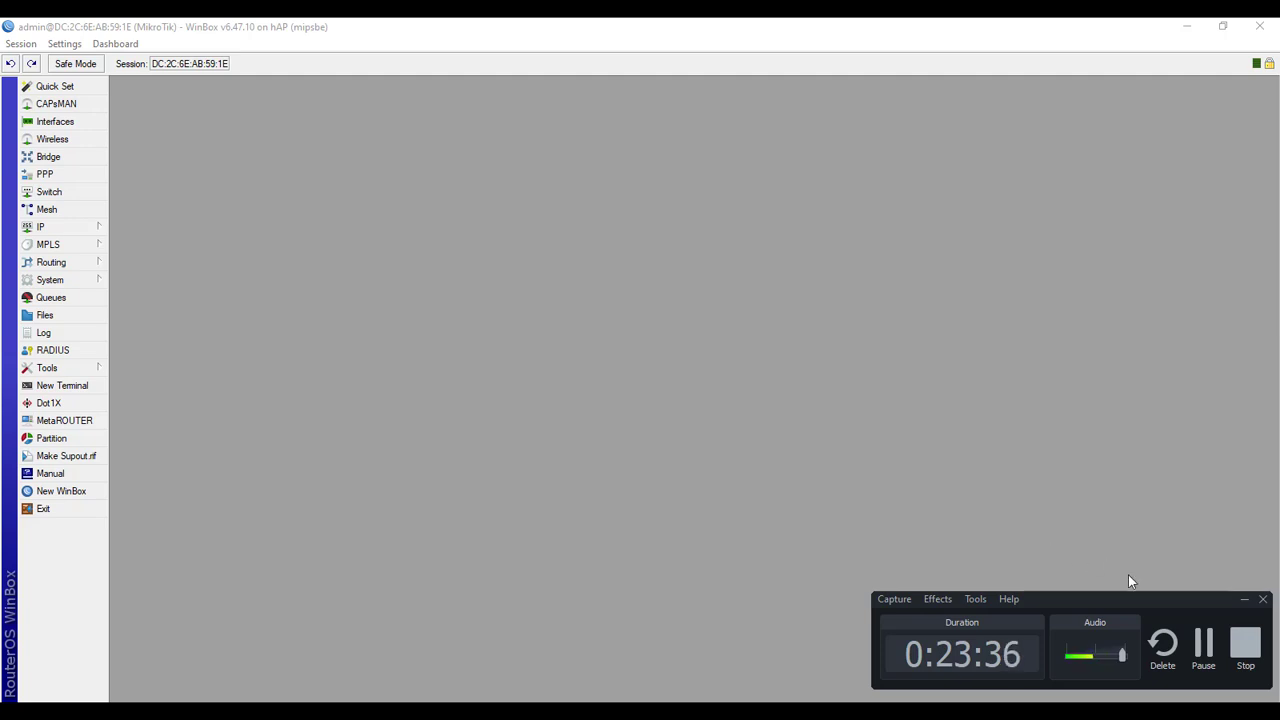
pyautogui.click(1203, 645)
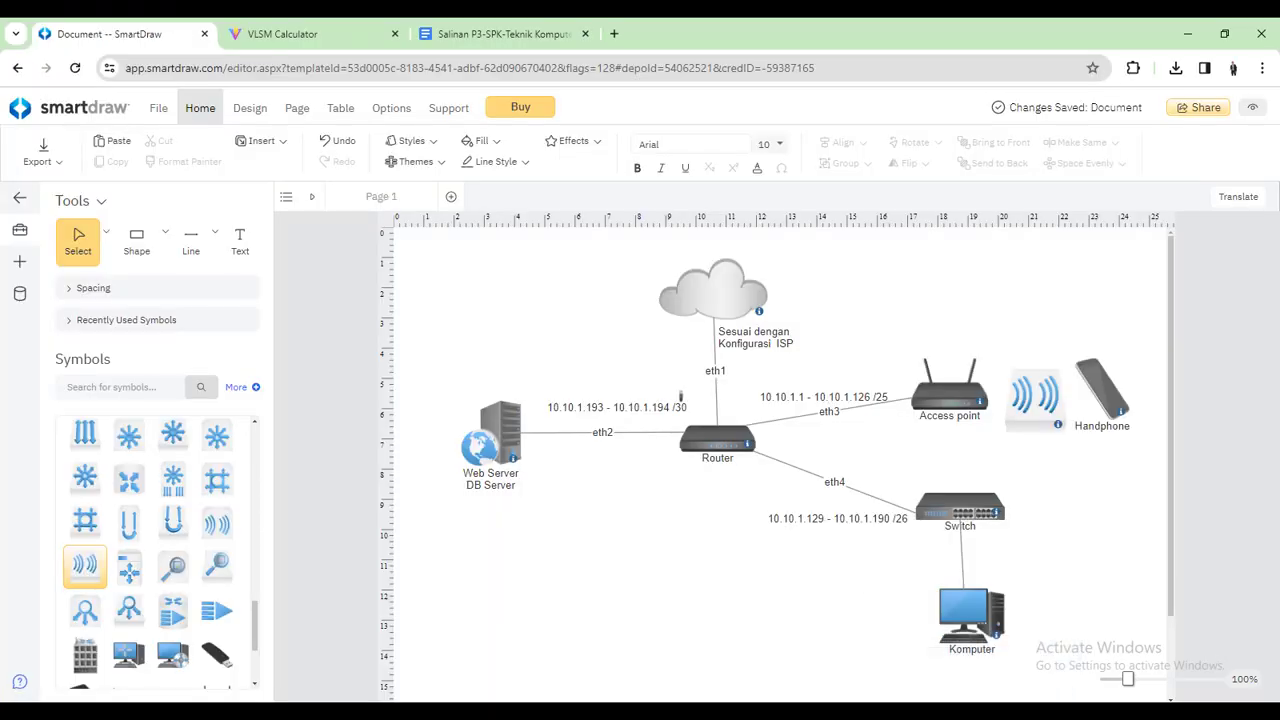
# Open the Network Connections adapter list through the tray's Network & Internet settings
pyautogui.click(730, 712)
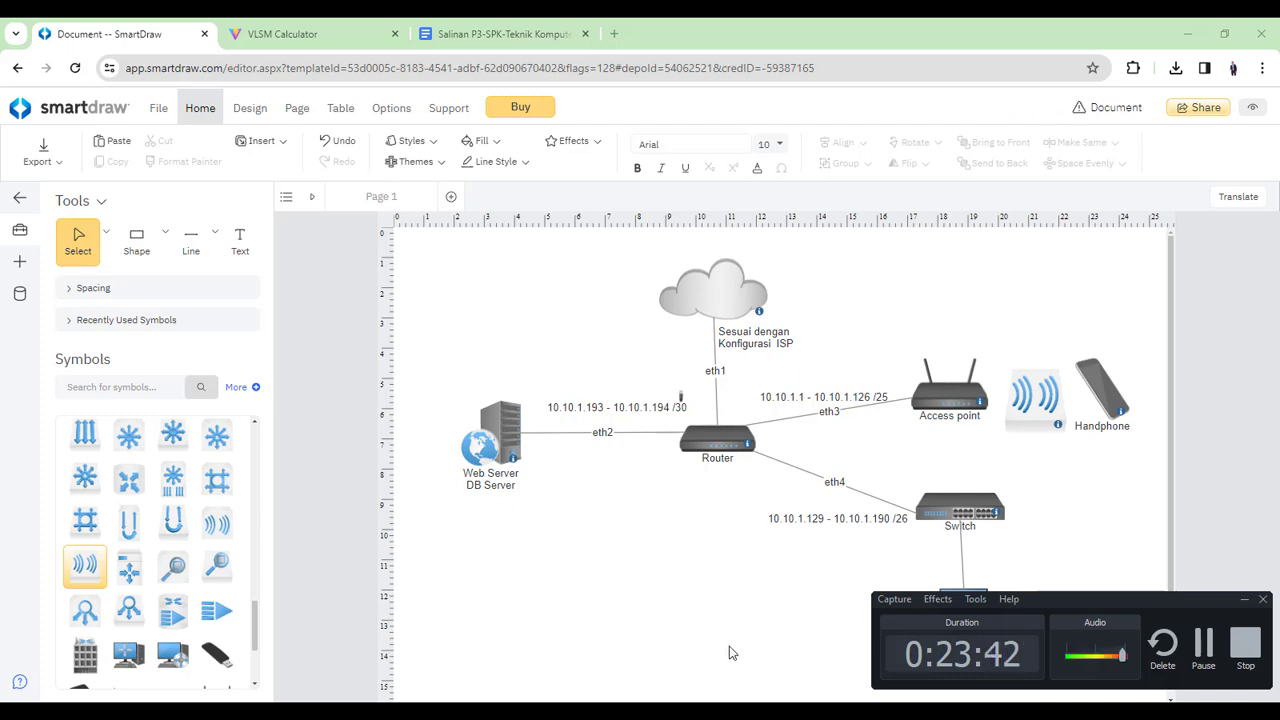
pyautogui.click(933, 253)
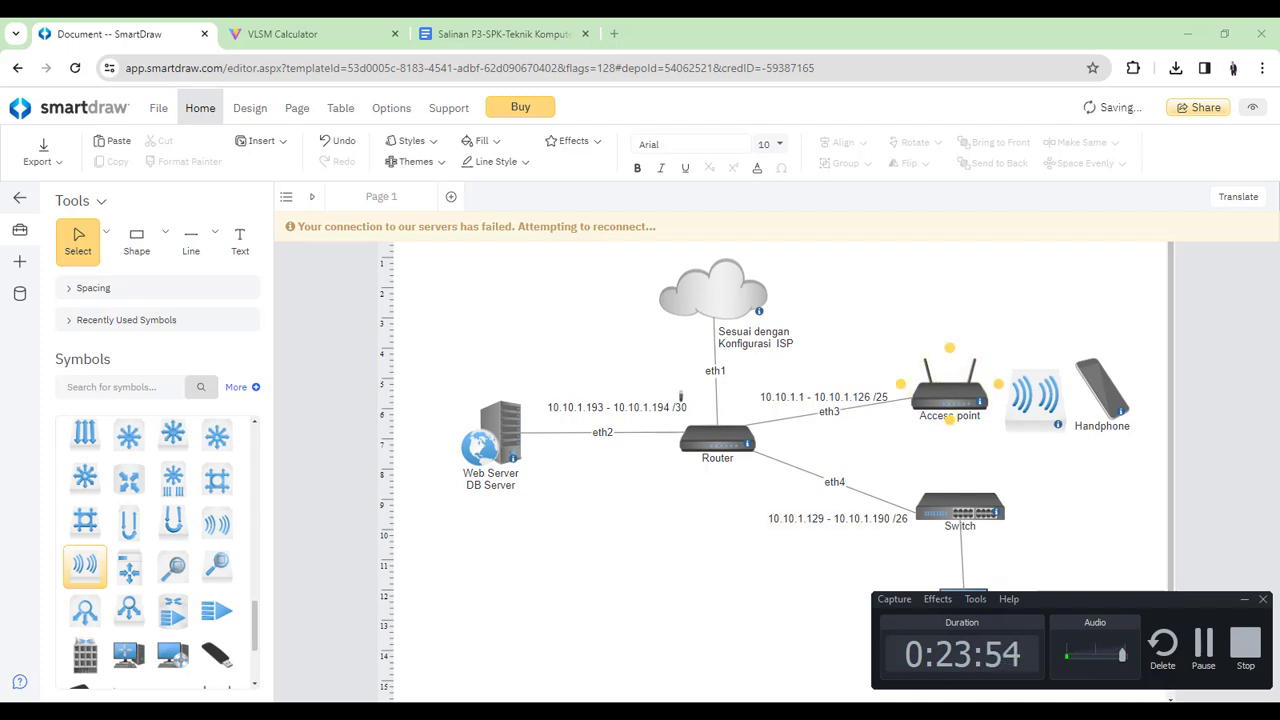
pyautogui.click(1146, 700)
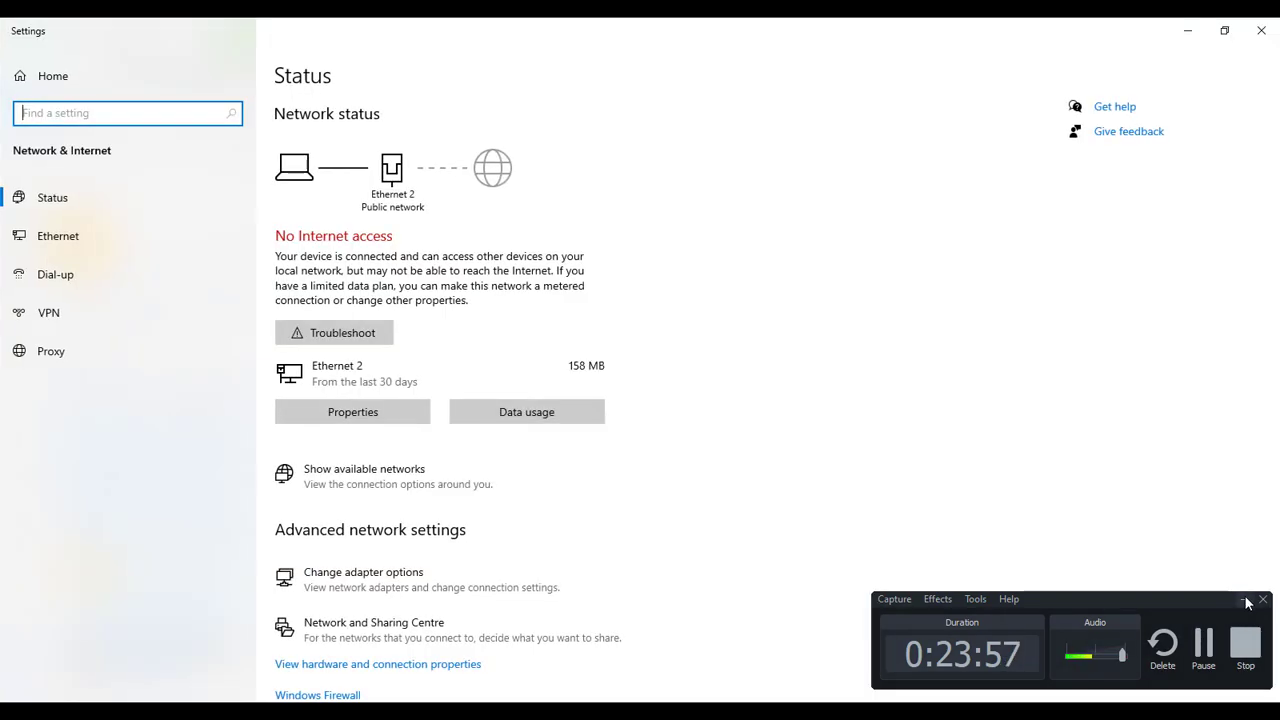
pyautogui.click(1245, 600)
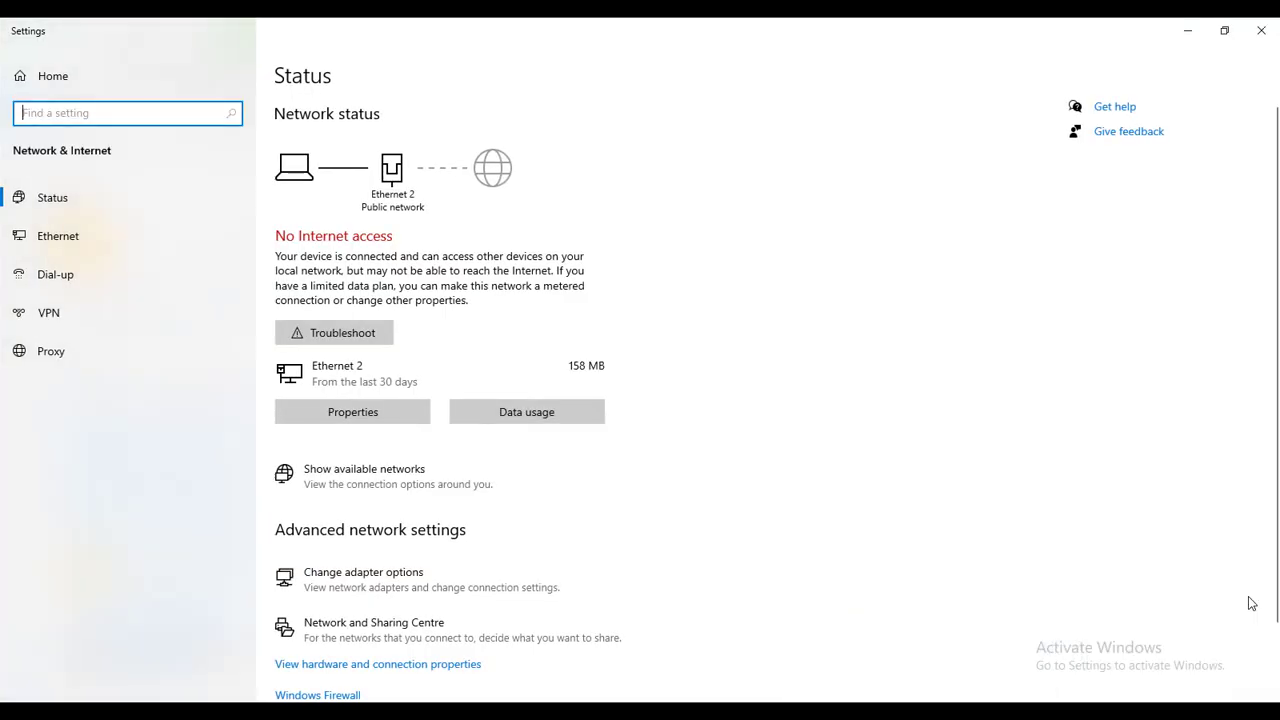
pyautogui.click(466, 579)
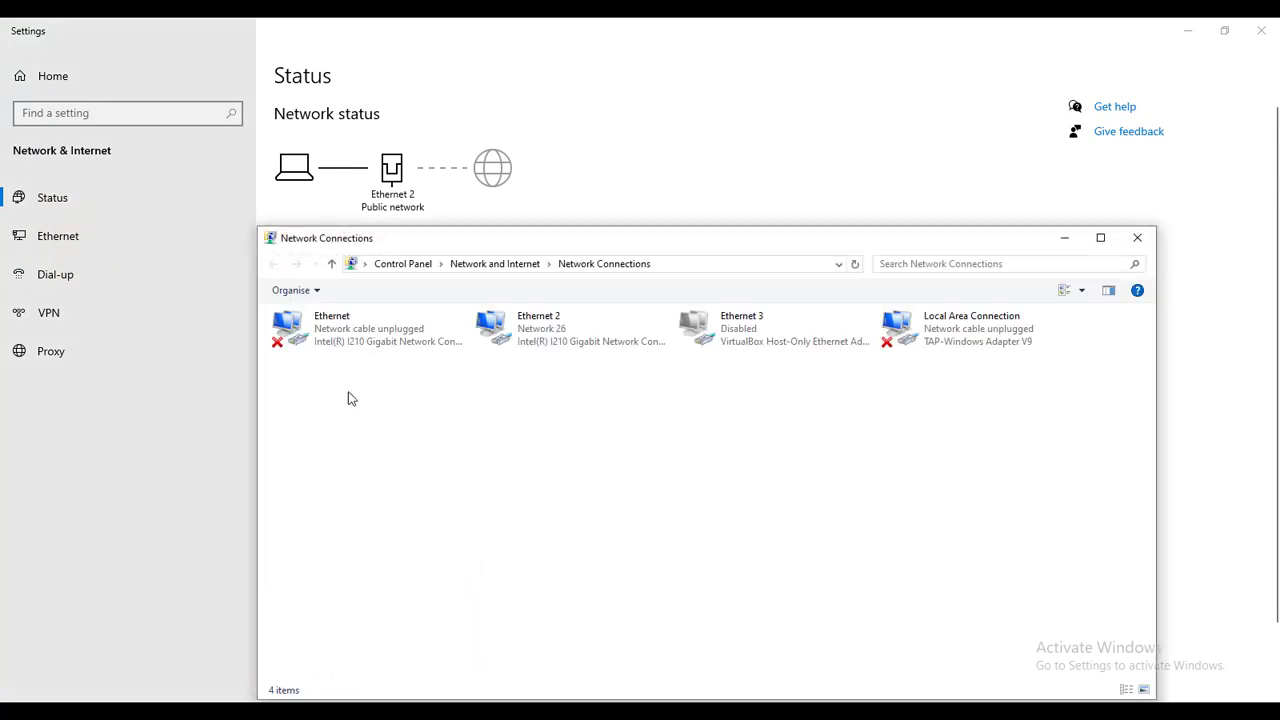
# Assign Ethernet 2 the static IPv4 address 192.168.0.2 with mask 255.255.255.0
pyautogui.rightClick(585, 344)
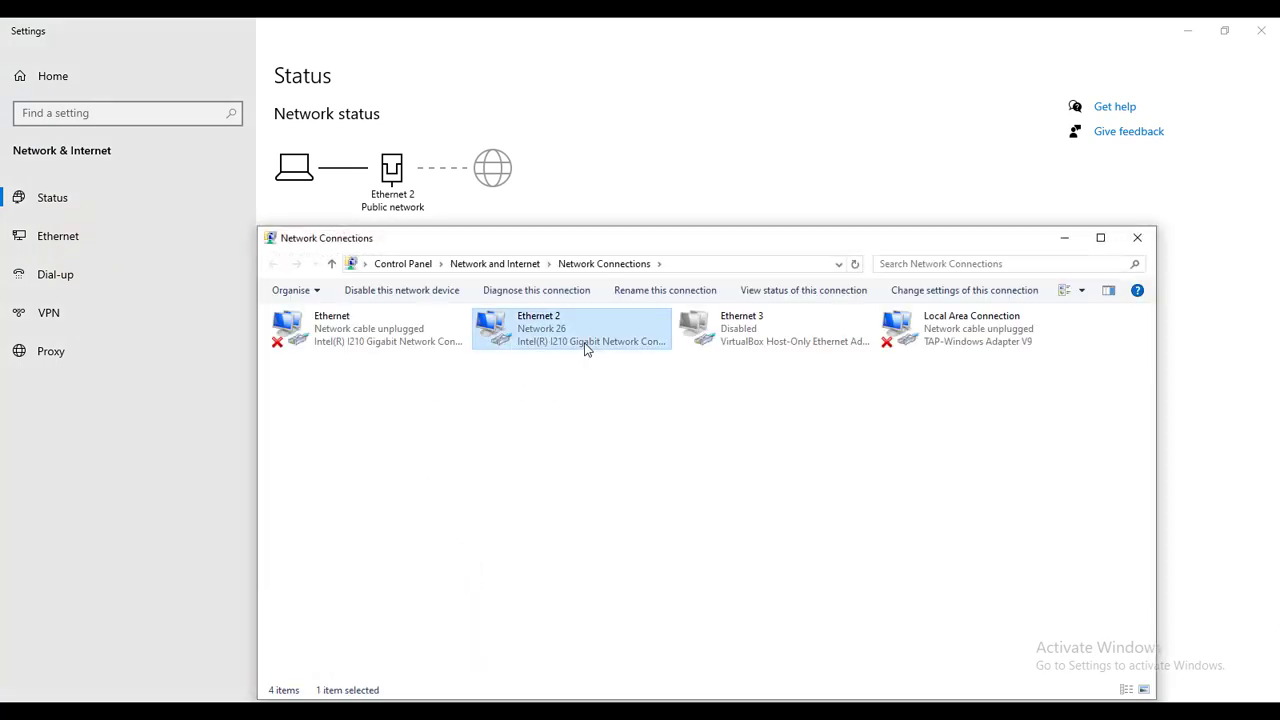
pyautogui.click(635, 495)
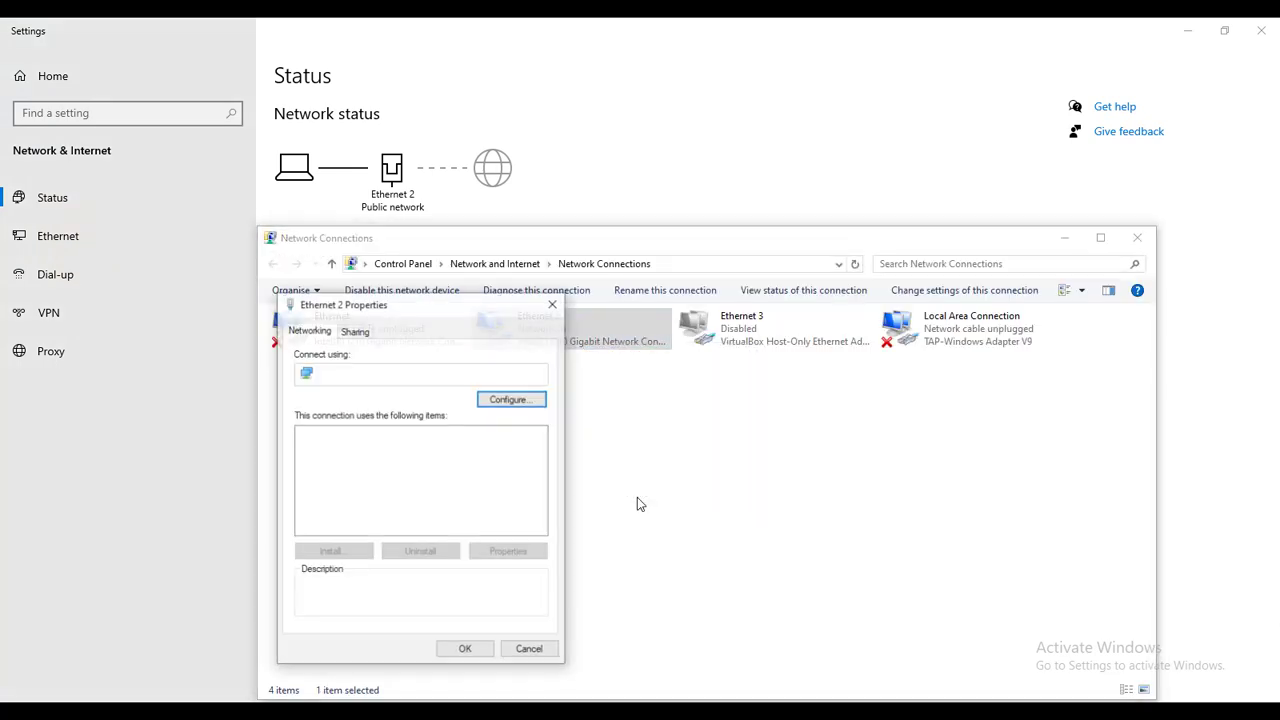
pyautogui.doubleClick(482, 501)
pyautogui.click(422, 464)
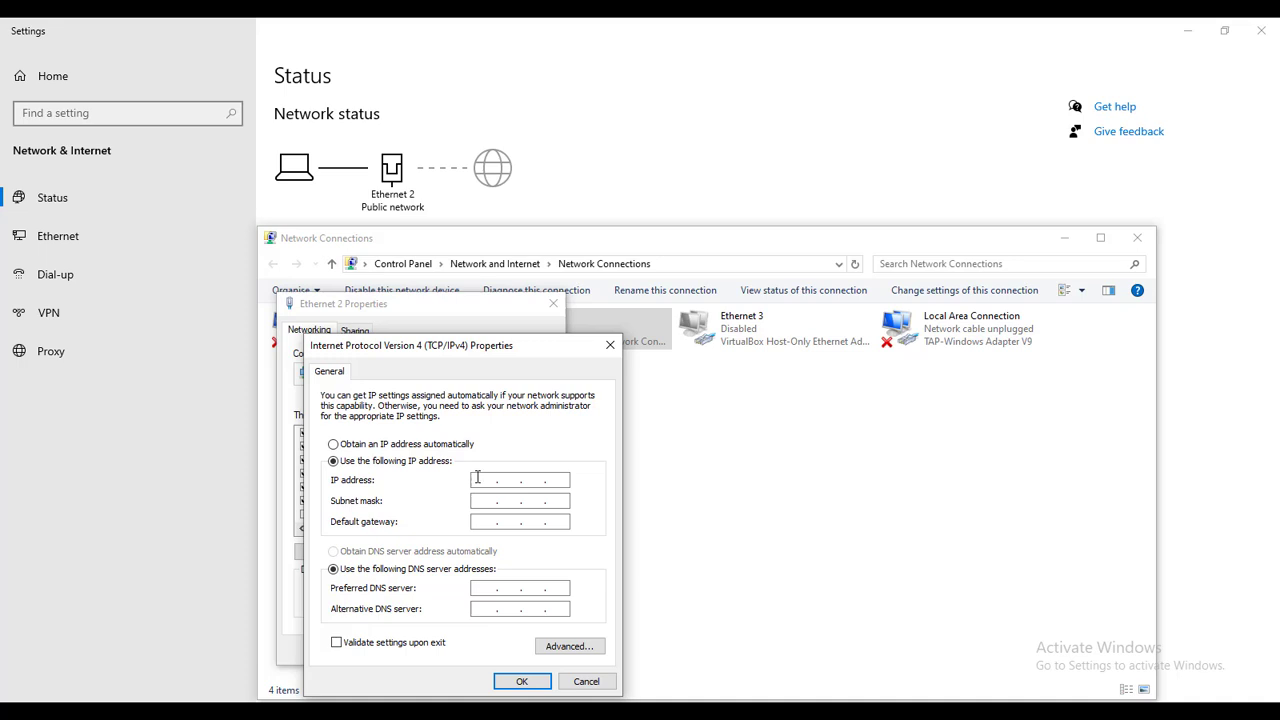
pyautogui.click(478, 478)
pyautogui.write('192 . 168 . 0 . 2')
pyautogui.press('Tab')
pyautogui.click(540, 677)
pyautogui.click(474, 647)
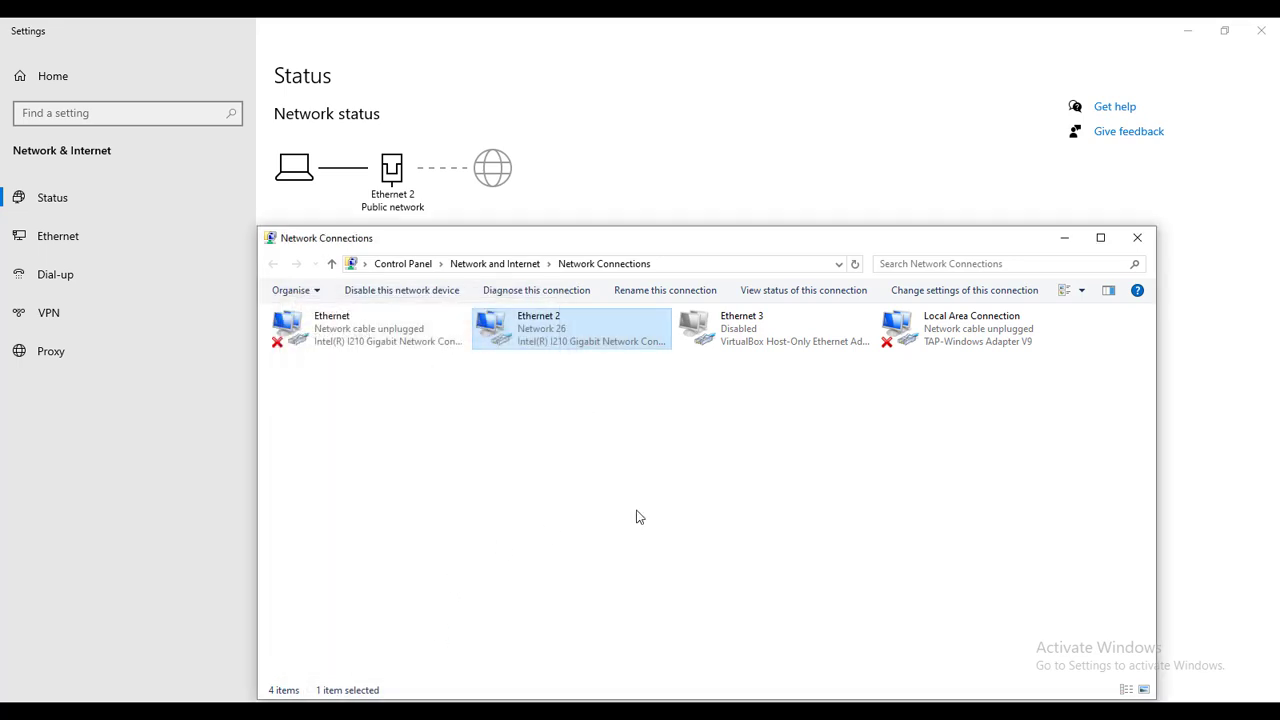
pyautogui.click(651, 506)
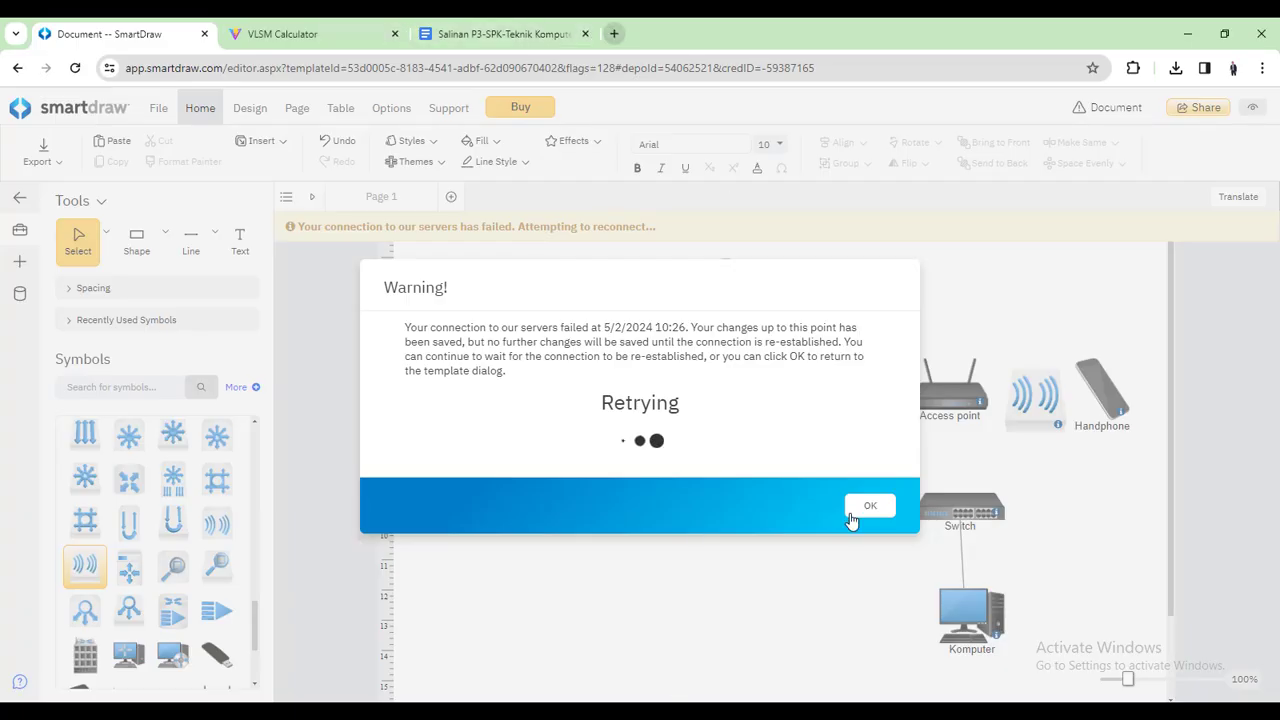
# Dismiss the SmartDraw warning and load 192.168.0.1 in a new Chrome tab
pyautogui.click(884, 514)
pyautogui.click(775, 197)
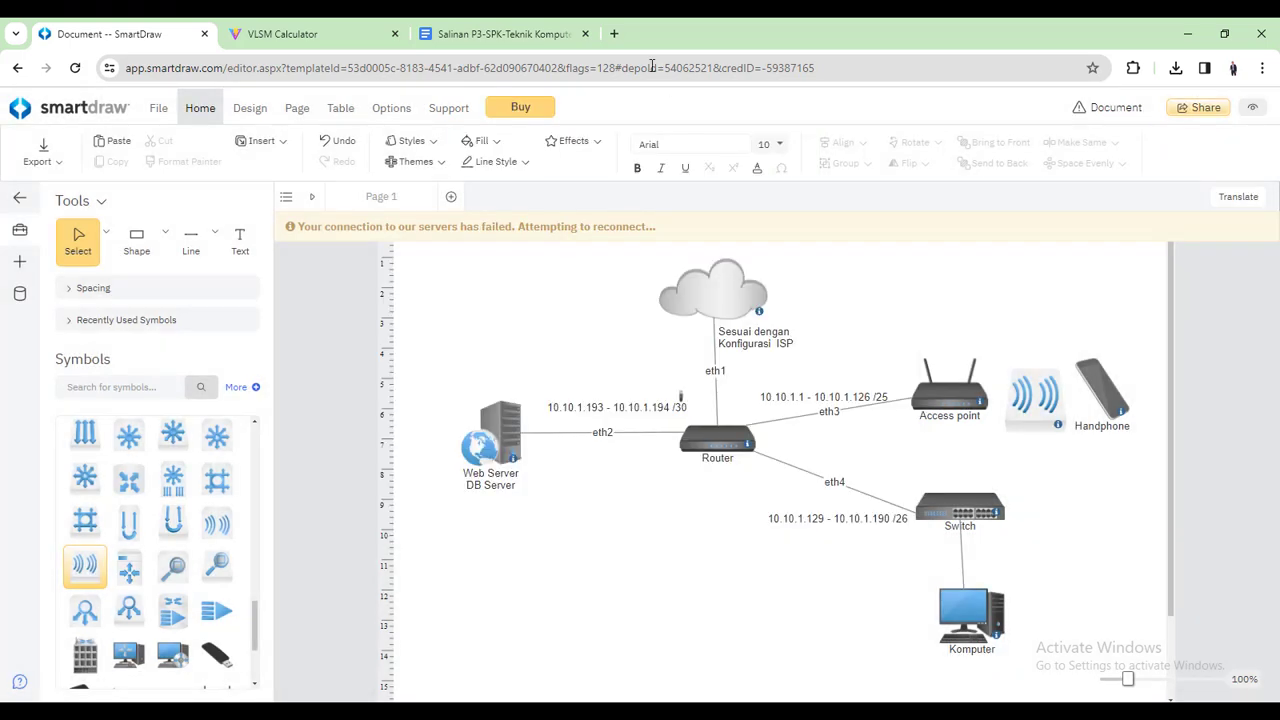
pyautogui.click(614, 34)
pyautogui.write('1')
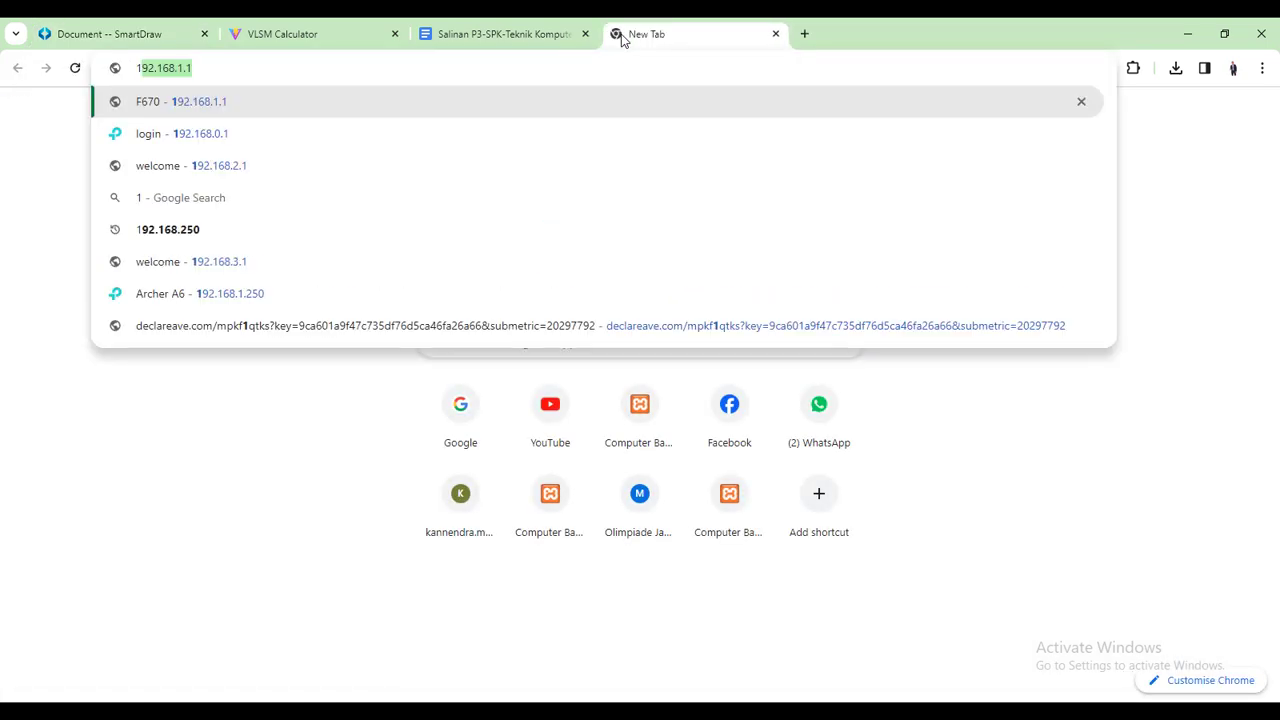
pyautogui.press('Right')
pyautogui.press('BackSpace')
pyautogui.press('BackSpace')
pyautogui.press('BackSpace')
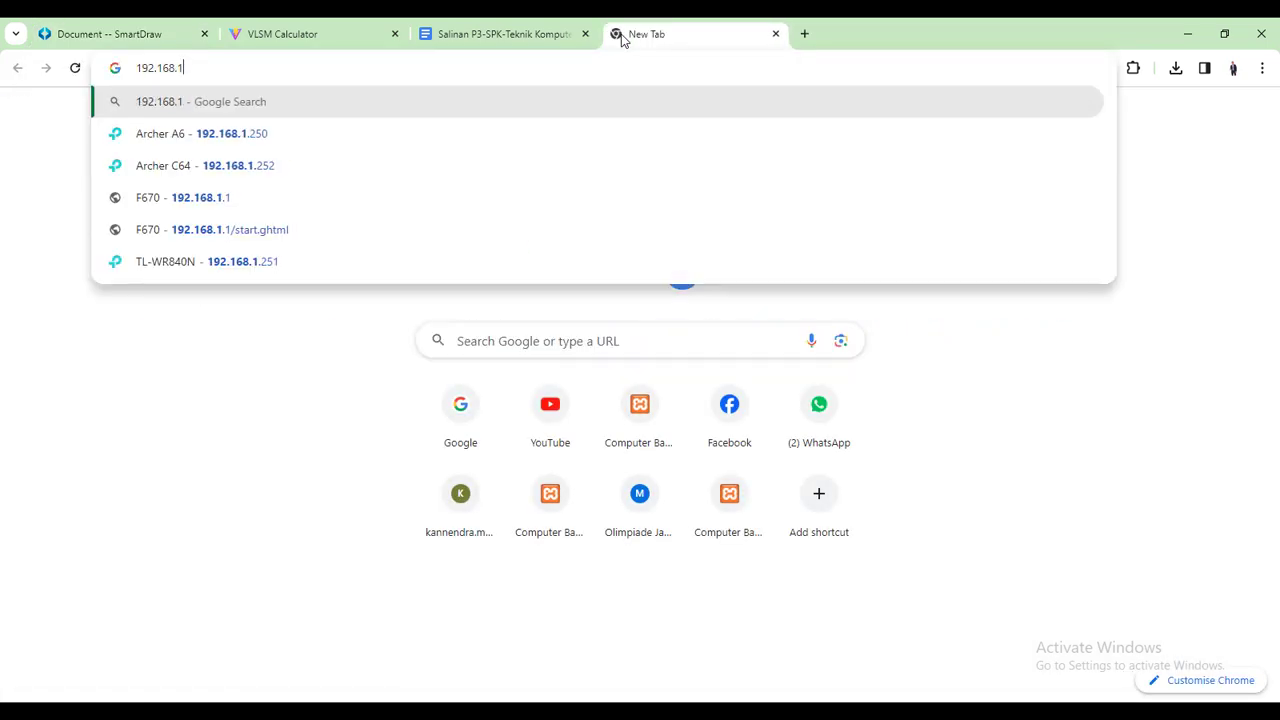
pyautogui.write('0.1')
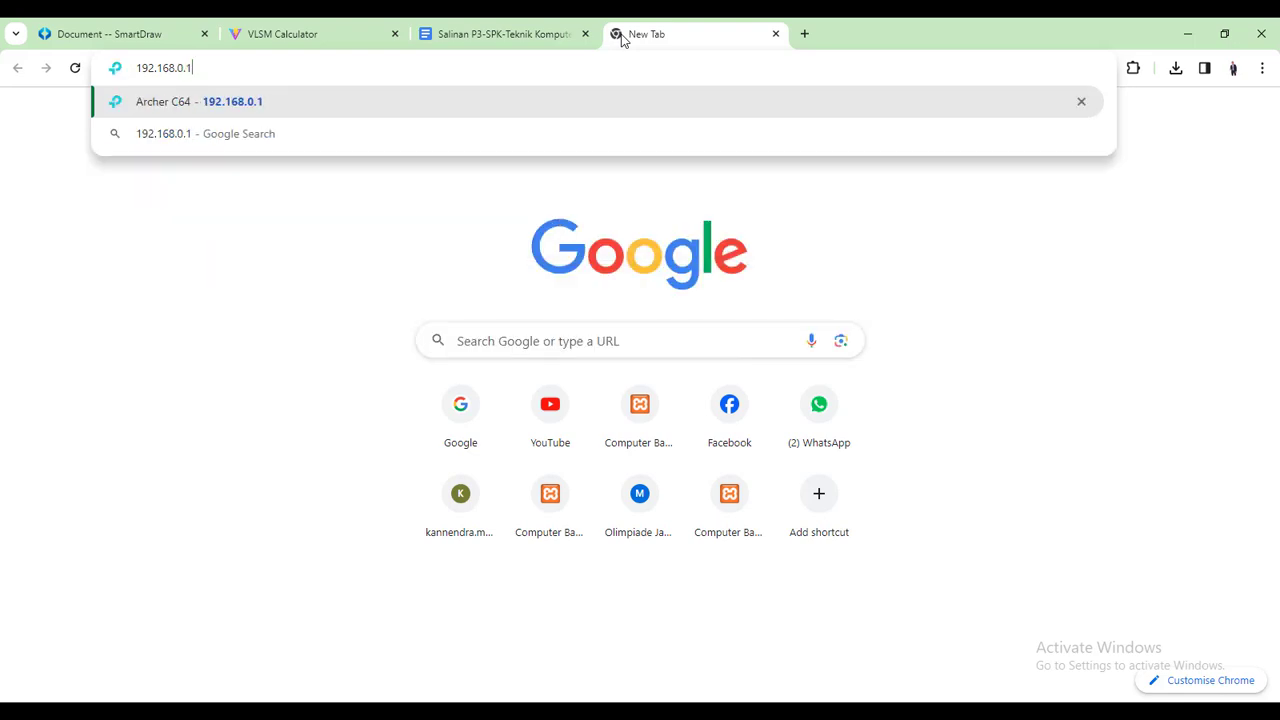
pyautogui.press('Return')
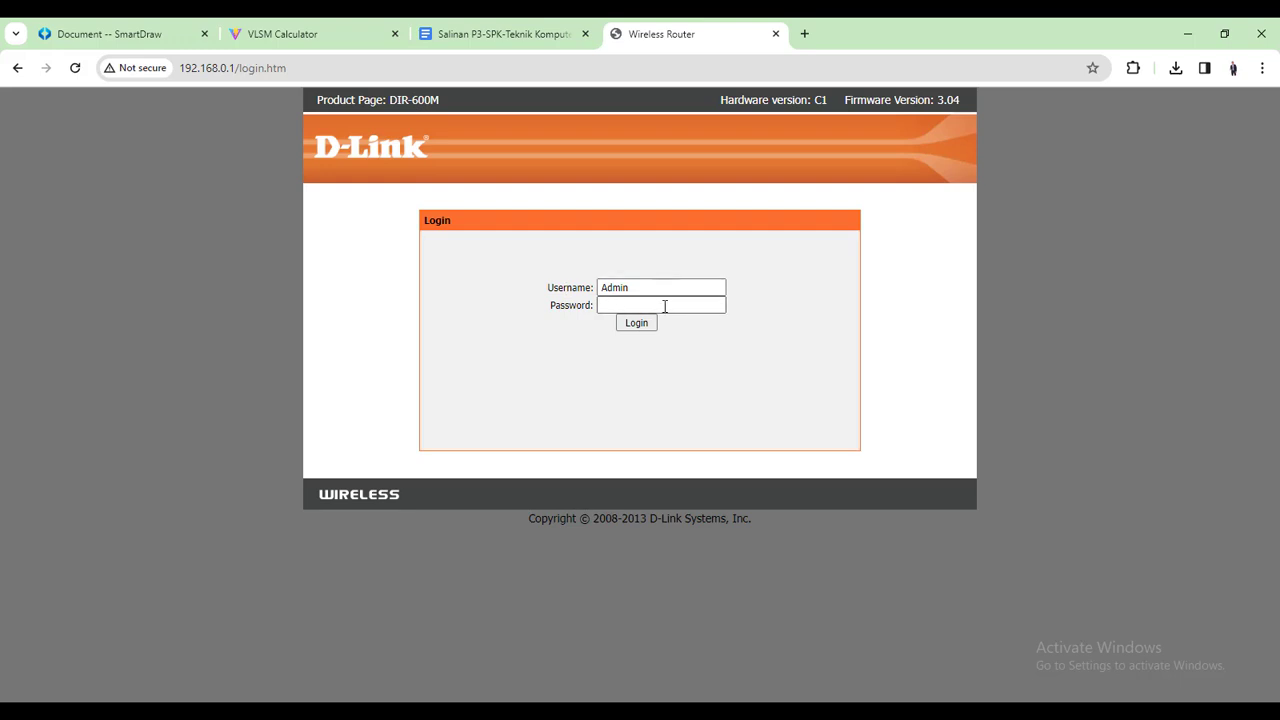
# Enter the admin password and log in to the D-Link DIR-600M web admin
pyautogui.click(617, 302)
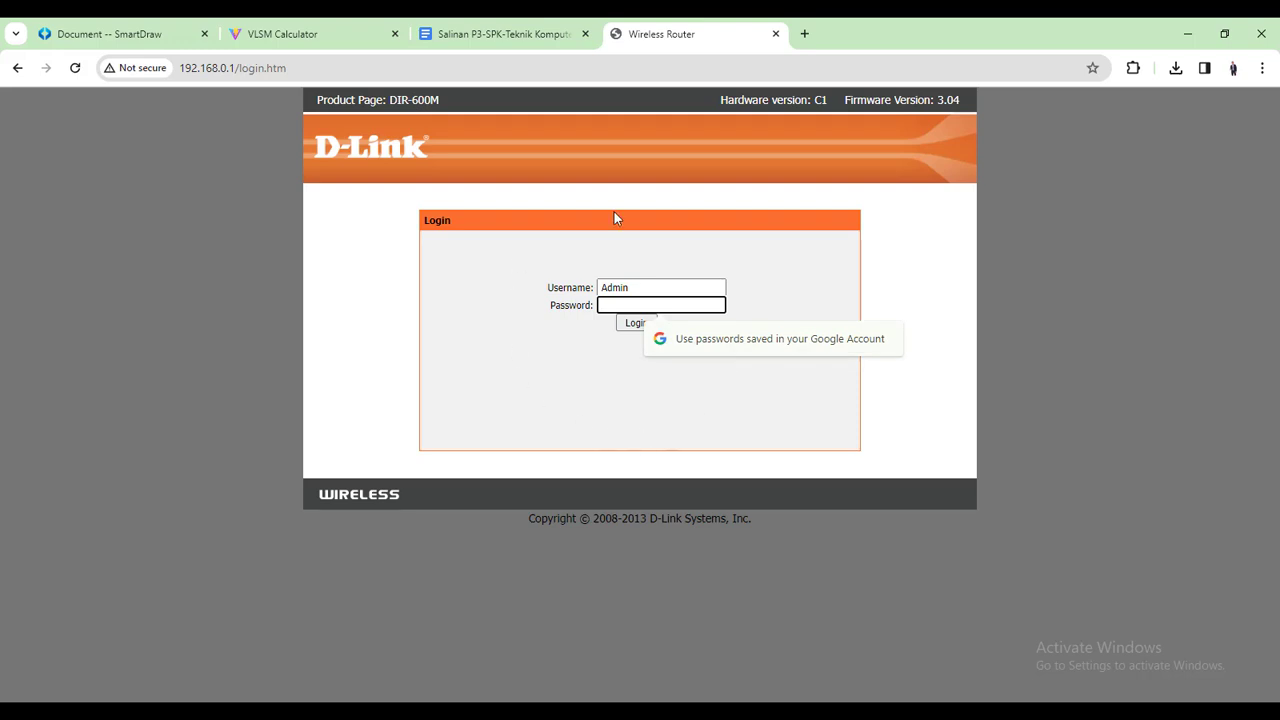
pyautogui.click(645, 323)
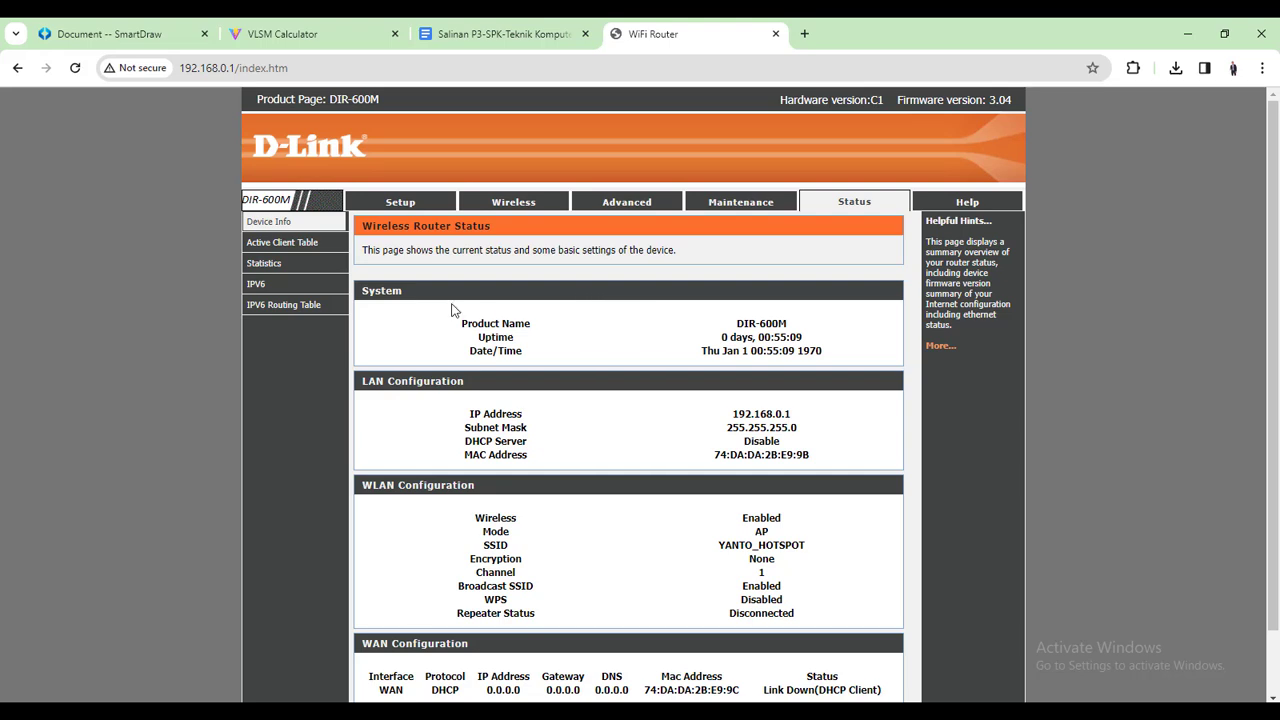
pyautogui.scroll(-2, 463, 321)
pyautogui.scroll(2, 471, 323)
# On the LAN interface setup page, try DHCP Server, then set DHCP mode back to None
pyautogui.click(400, 202)
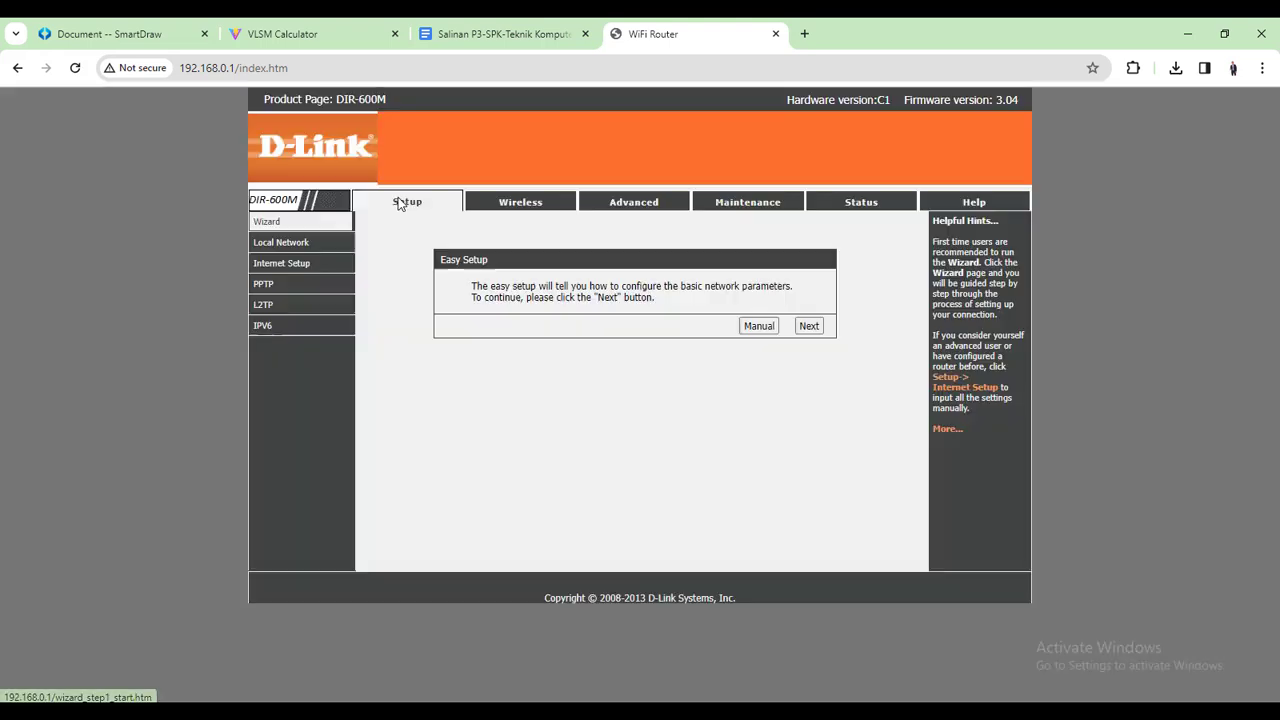
pyautogui.click(302, 246)
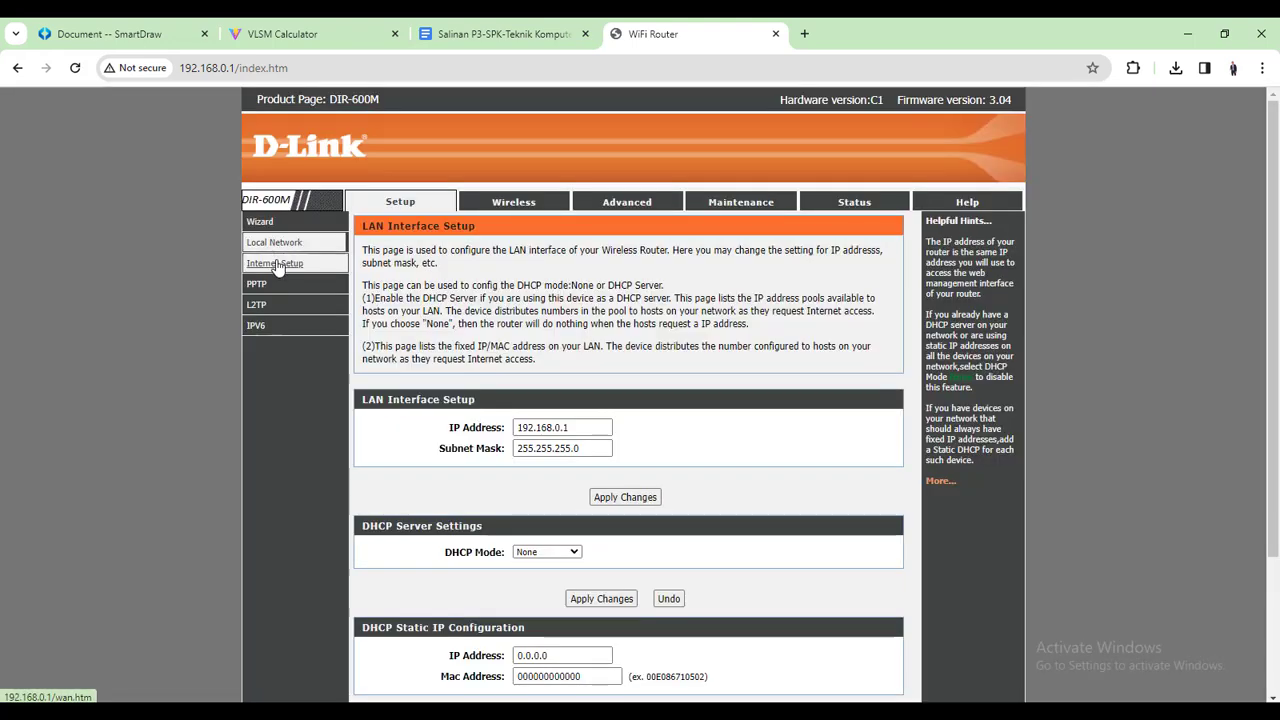
pyautogui.click(283, 248)
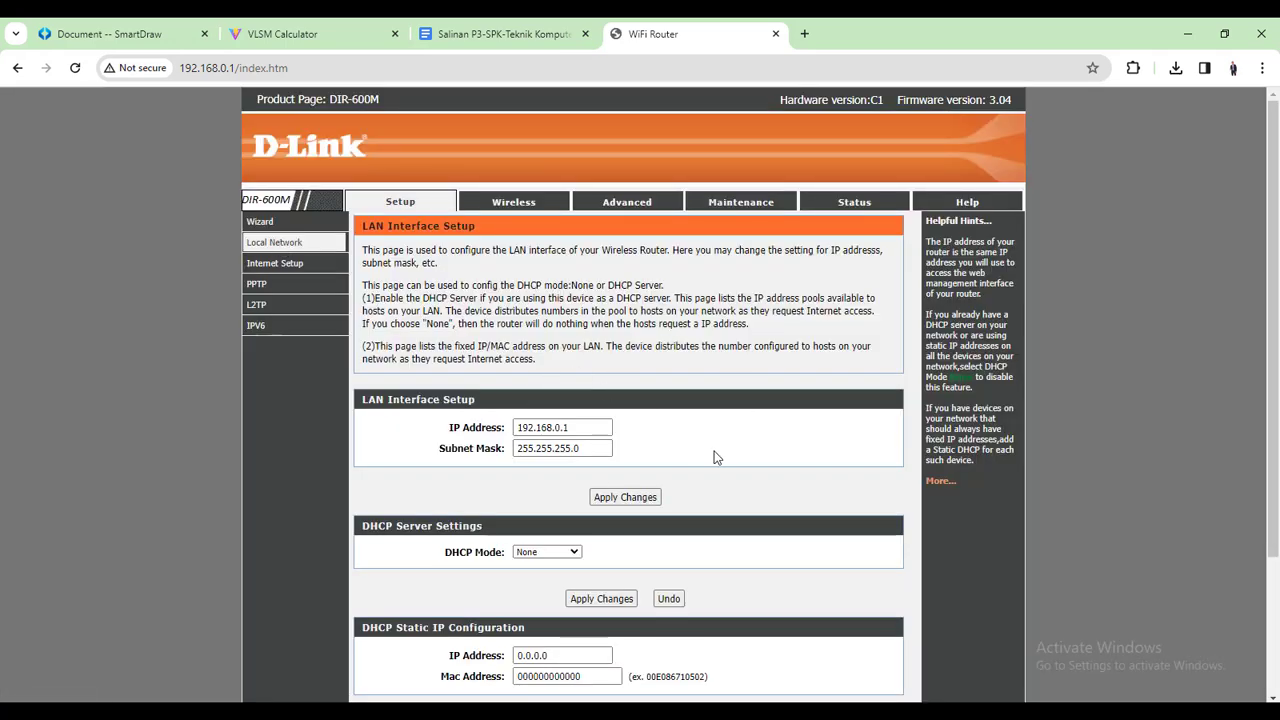
pyautogui.scroll(-3, 715, 457)
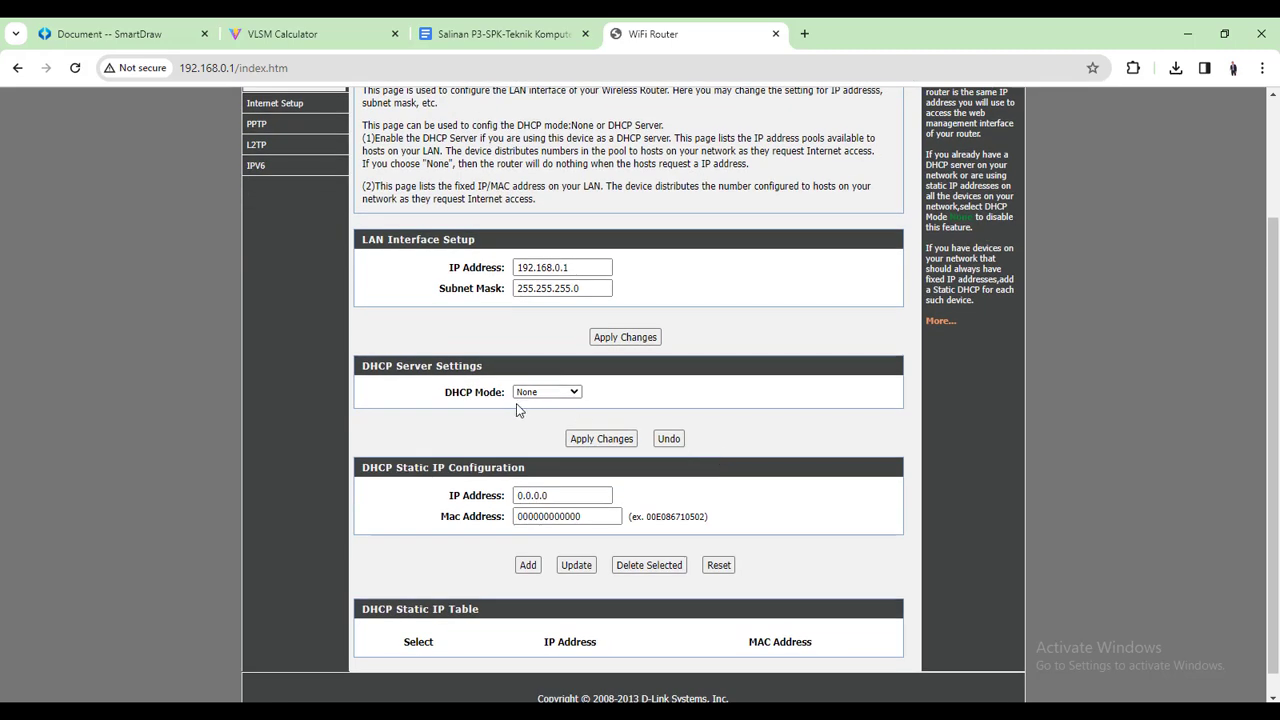
pyautogui.click(574, 394)
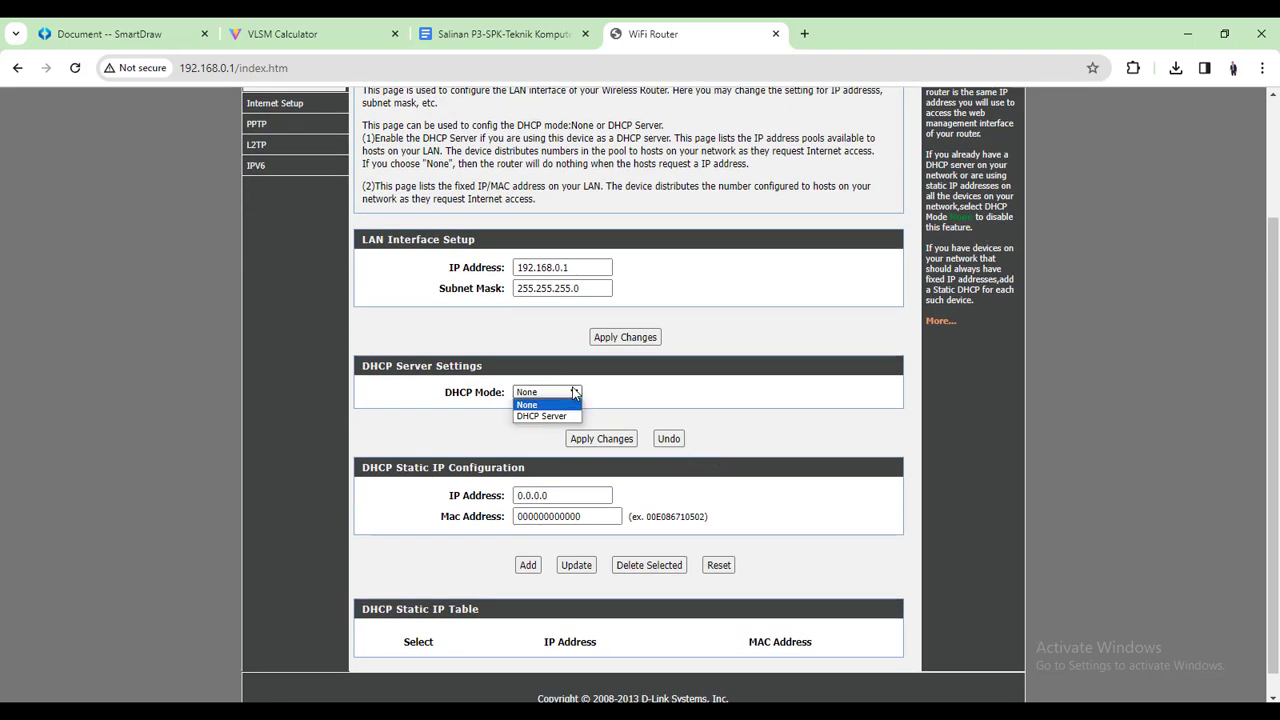
pyautogui.click(560, 405)
pyautogui.click(575, 395)
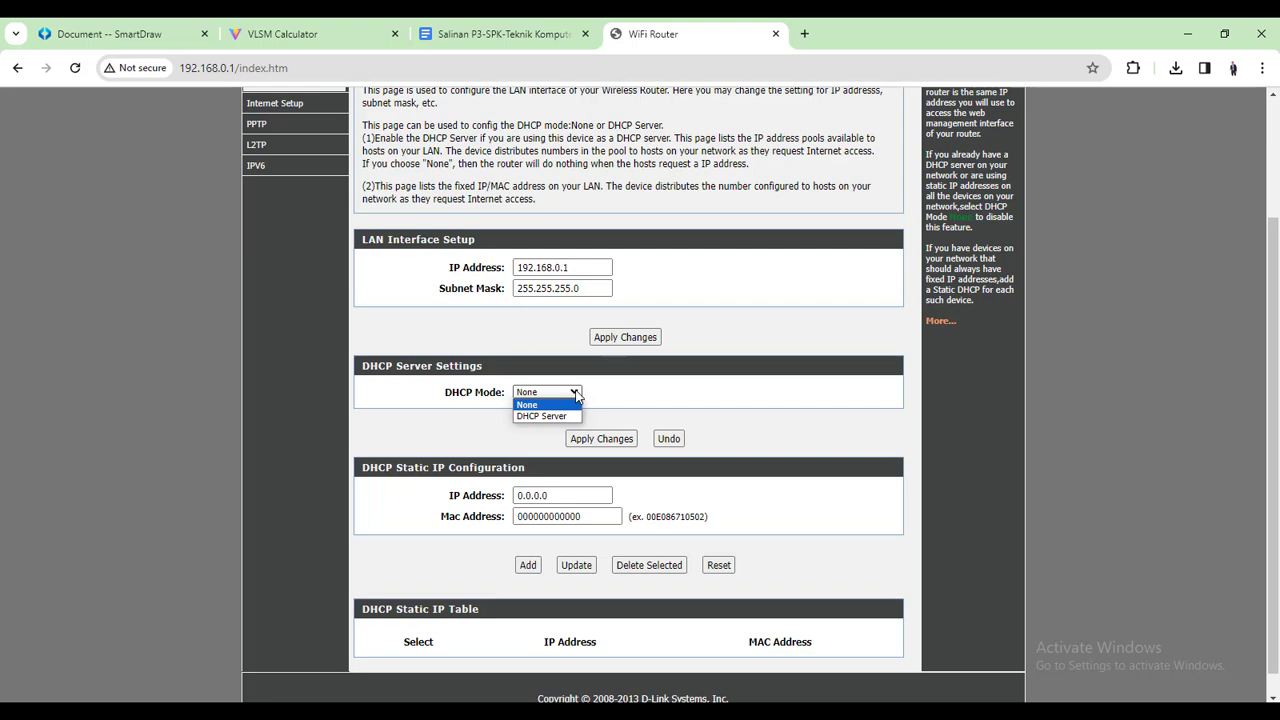
pyautogui.click(541, 416)
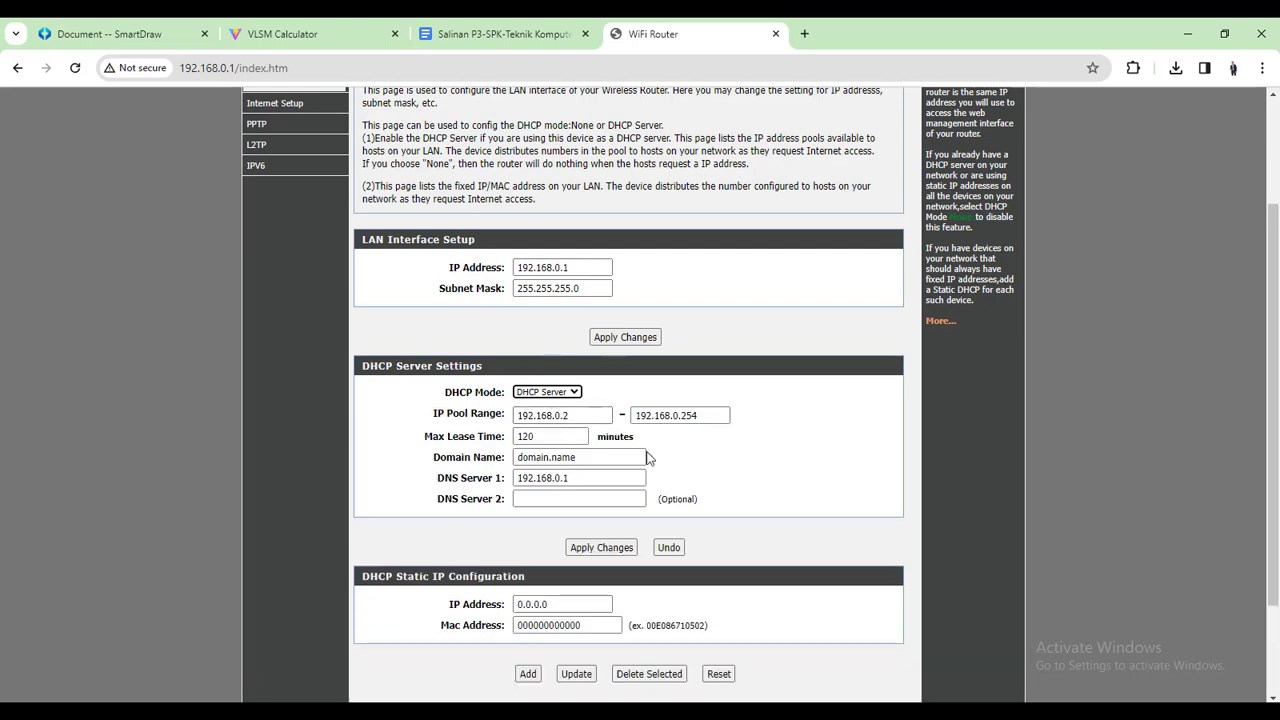
pyautogui.click(572, 393)
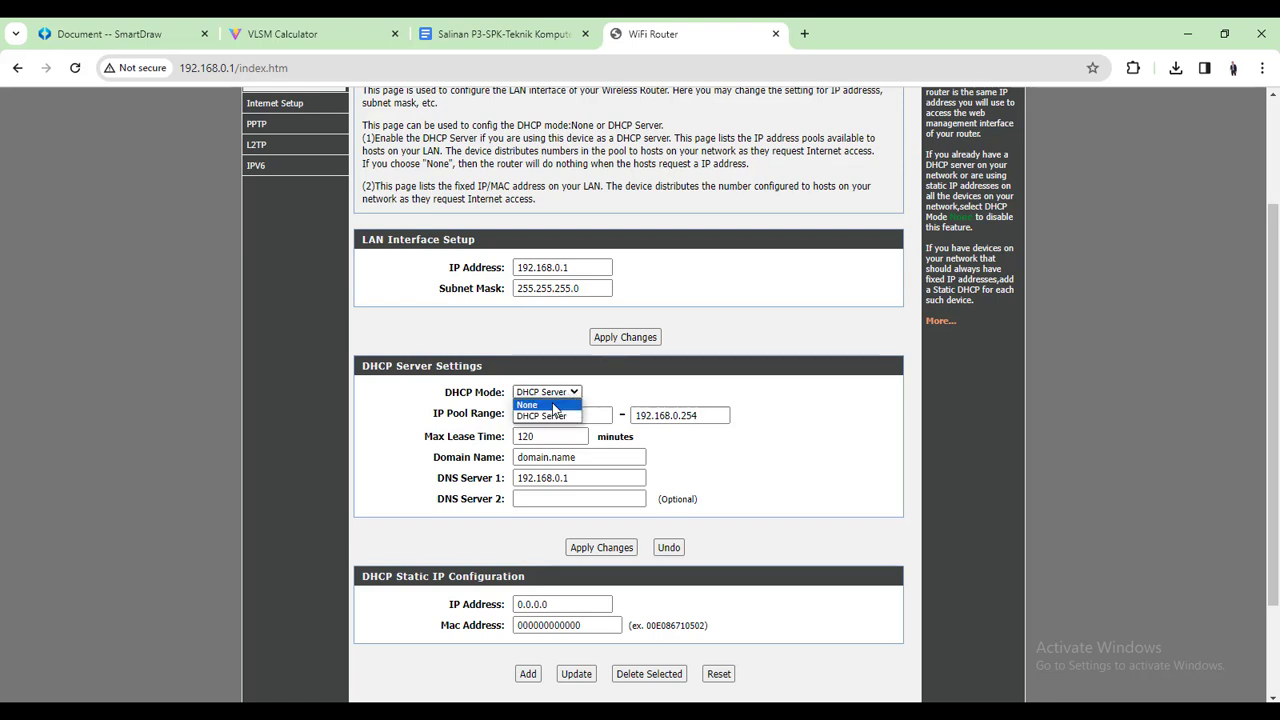
pyautogui.click(555, 405)
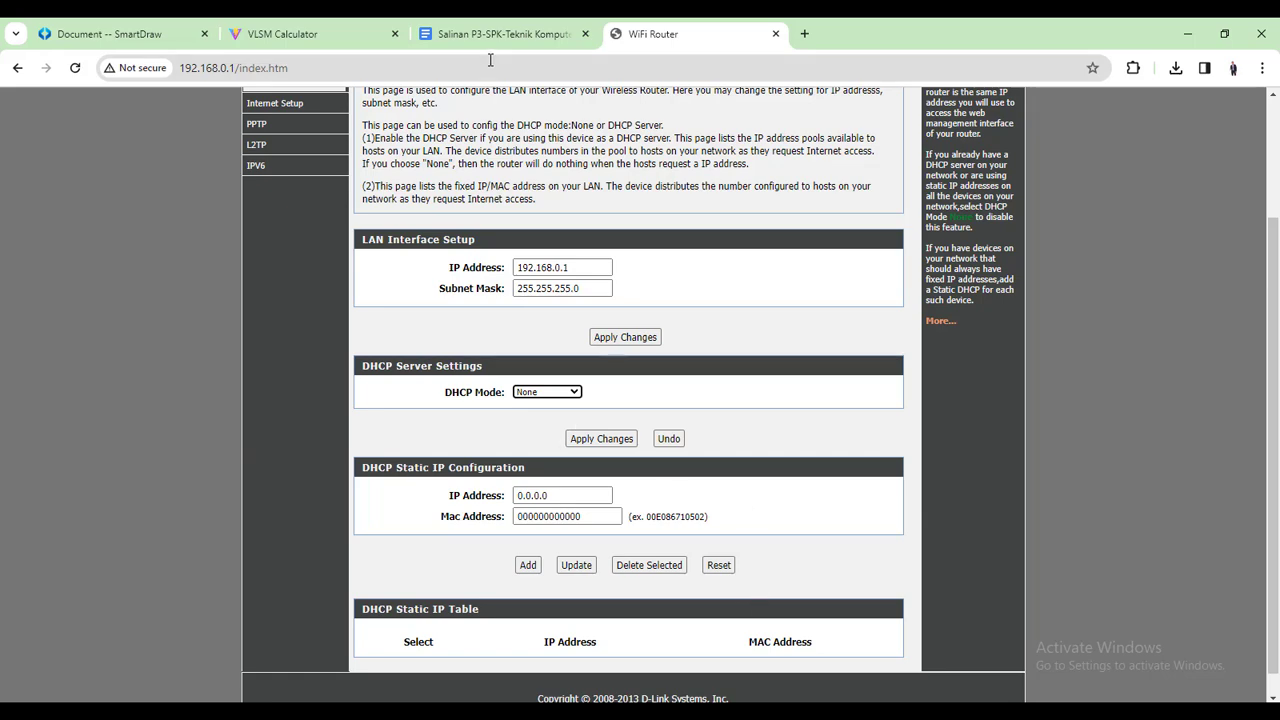
# Check the SmartDraw diagram, then apply the LAN settings with DHCP mode None
pyautogui.click(152, 34)
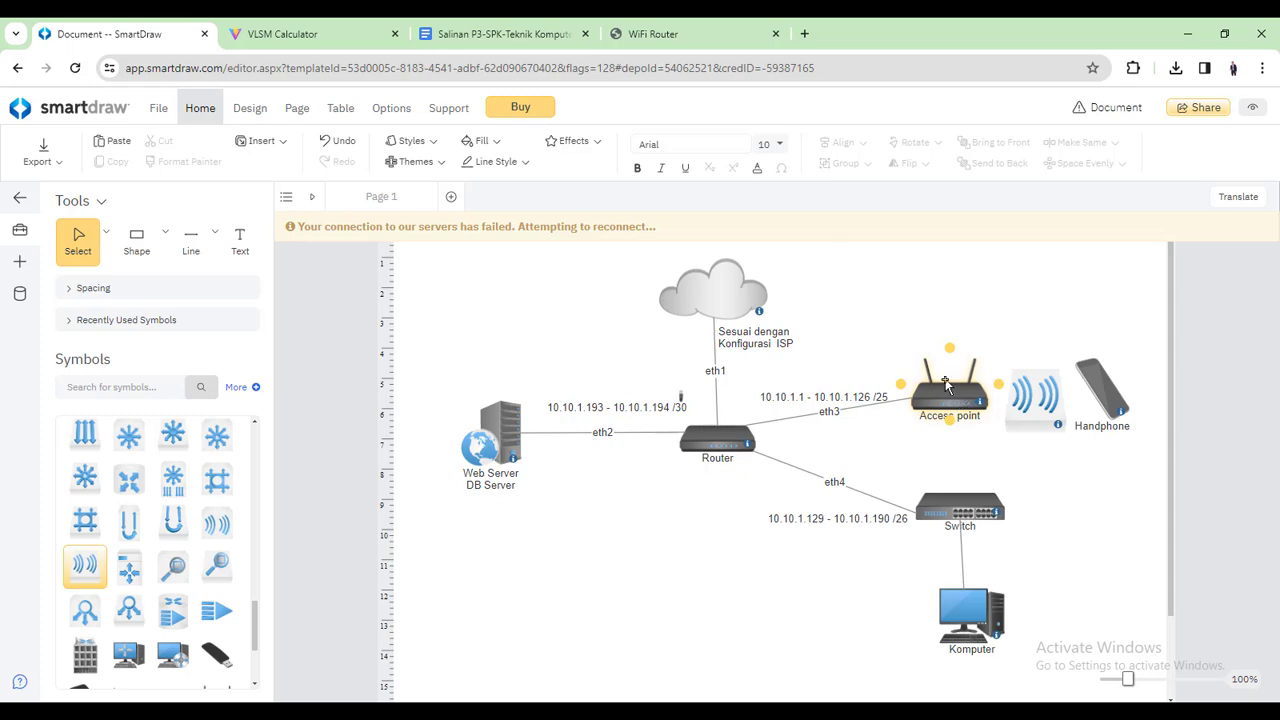
pyautogui.click(683, 36)
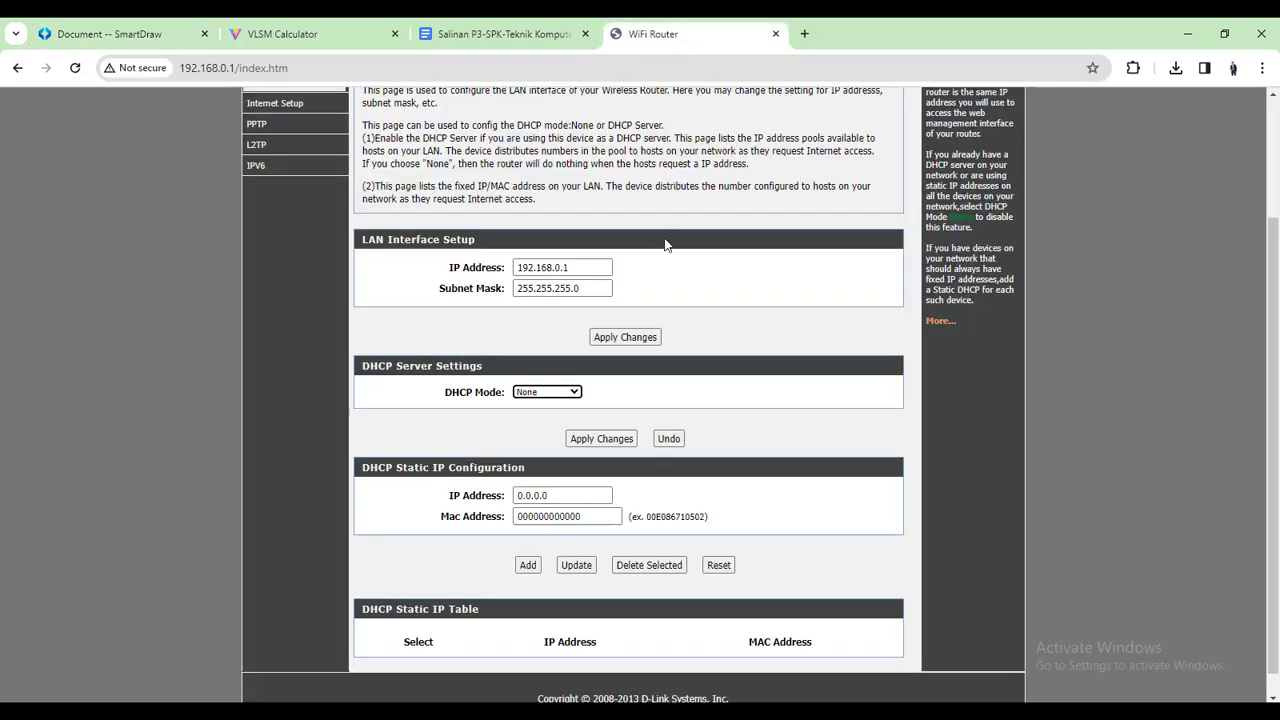
pyautogui.click(597, 439)
pyautogui.scroll(-2, 476, 445)
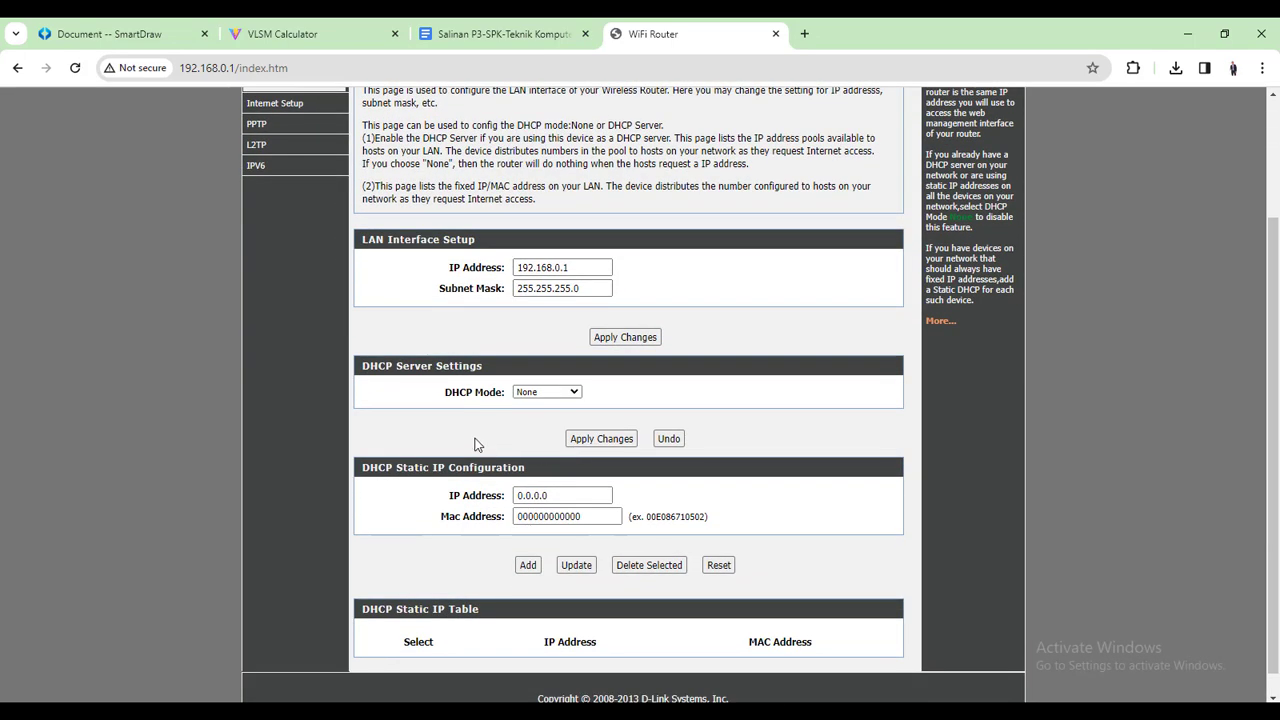
pyautogui.scroll(-1, 544, 424)
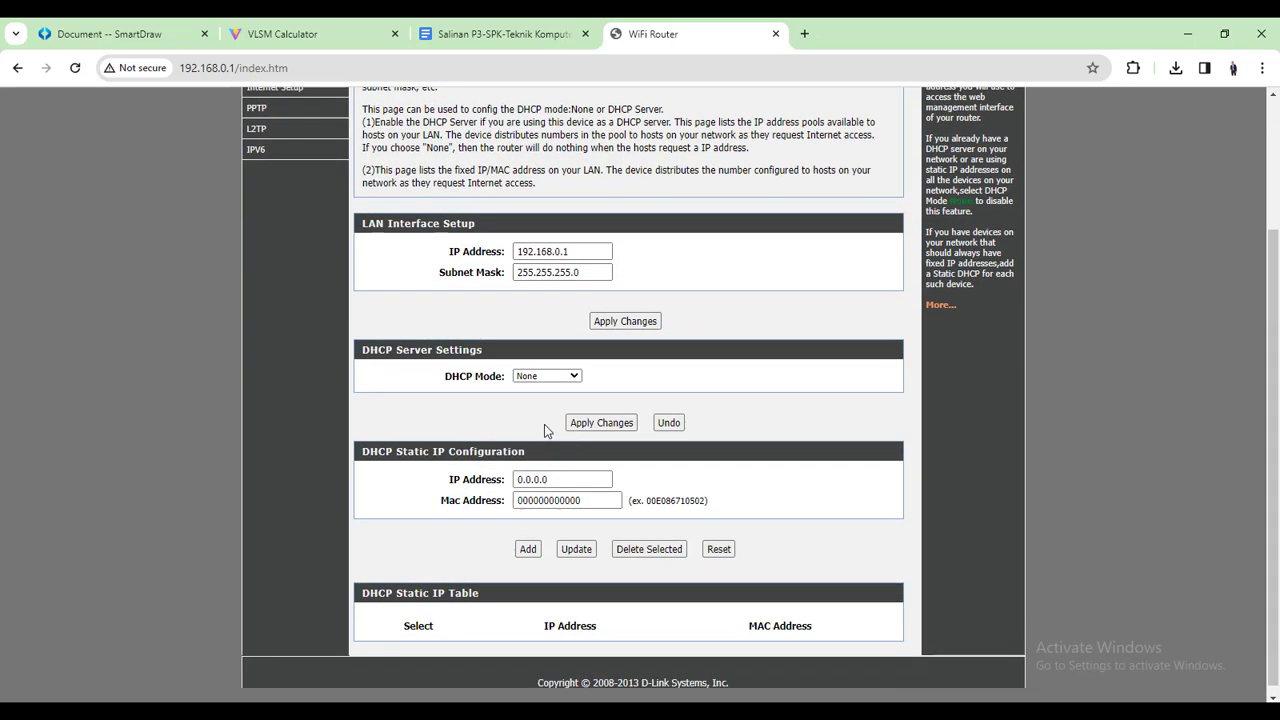
pyautogui.scroll(1, 566, 444)
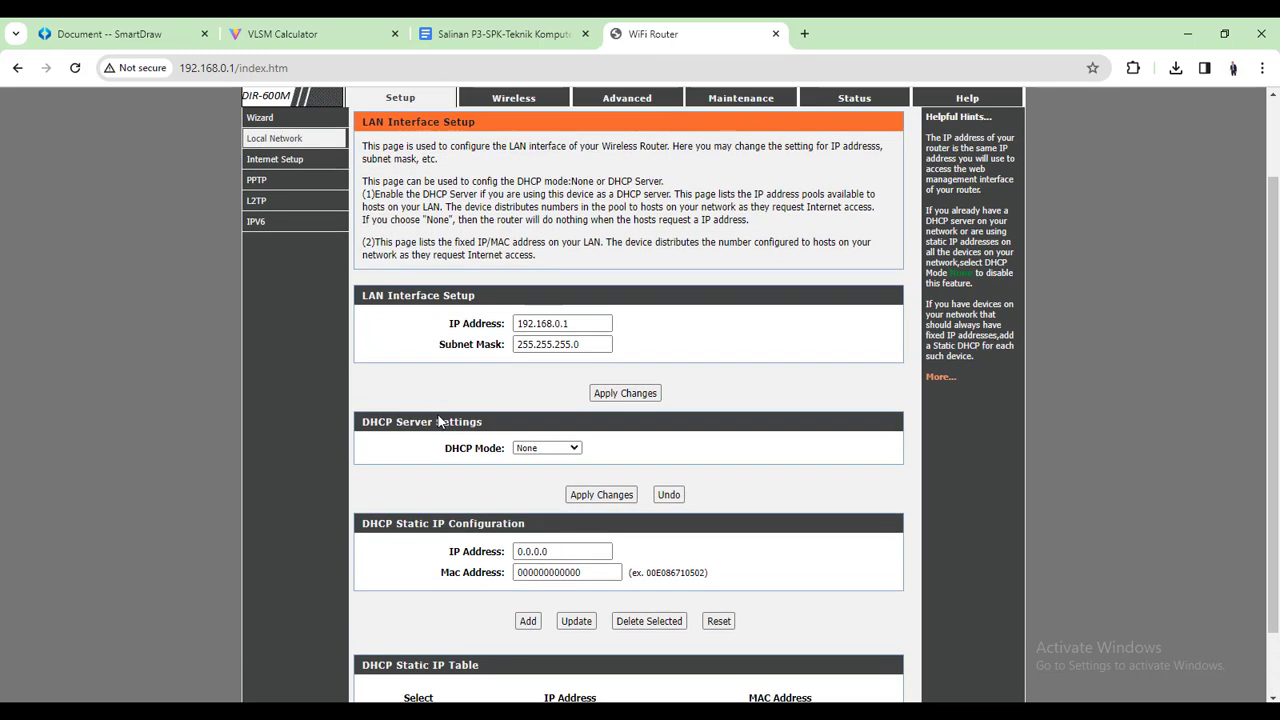
pyautogui.scroll(1, 438, 421)
# Open the Wireless settings and check the SSID YANTO_HOTSPOT
pyautogui.click(515, 187)
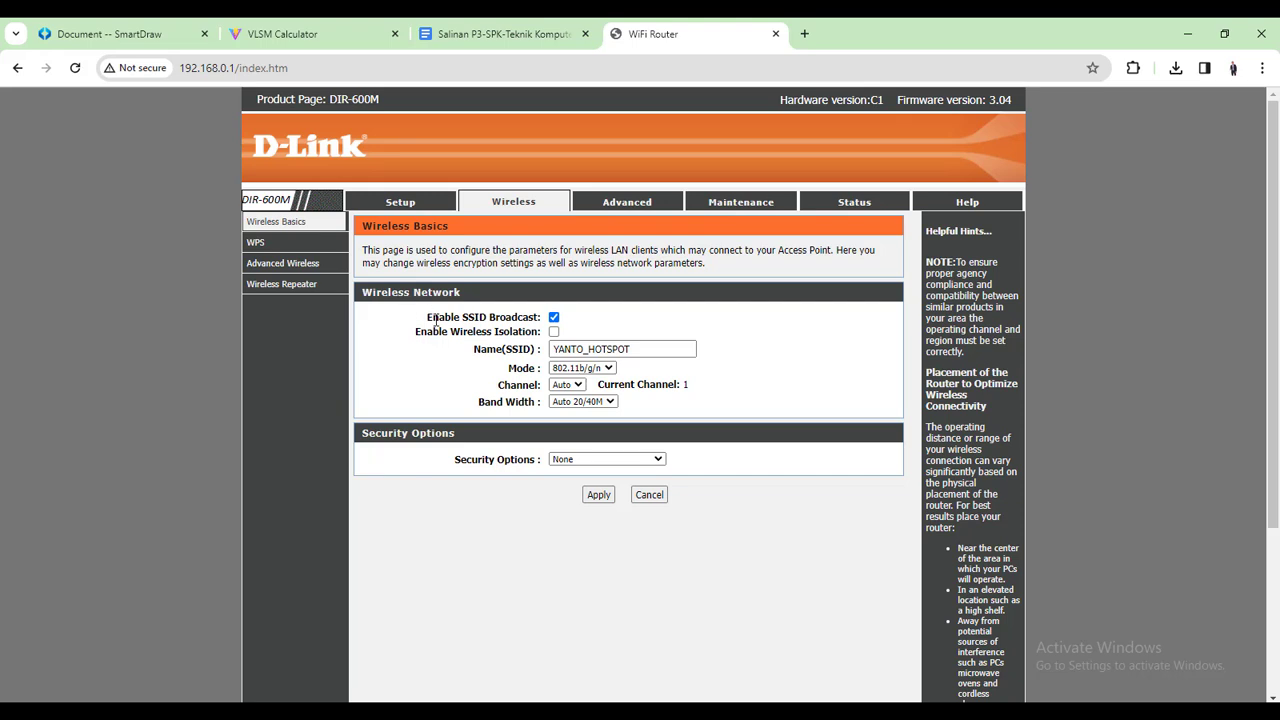
pyautogui.click(674, 347)
pyautogui.moveTo(674, 347); pyautogui.dragTo(543, 358)
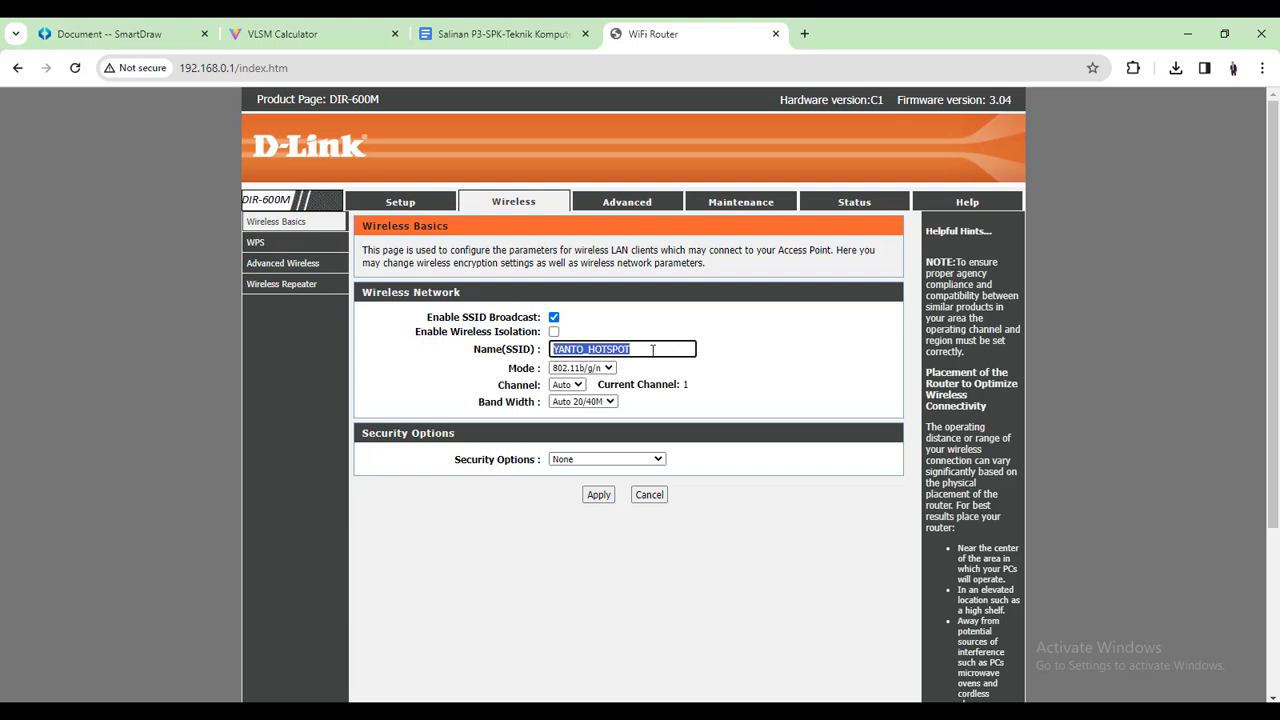
pyautogui.click(652, 343)
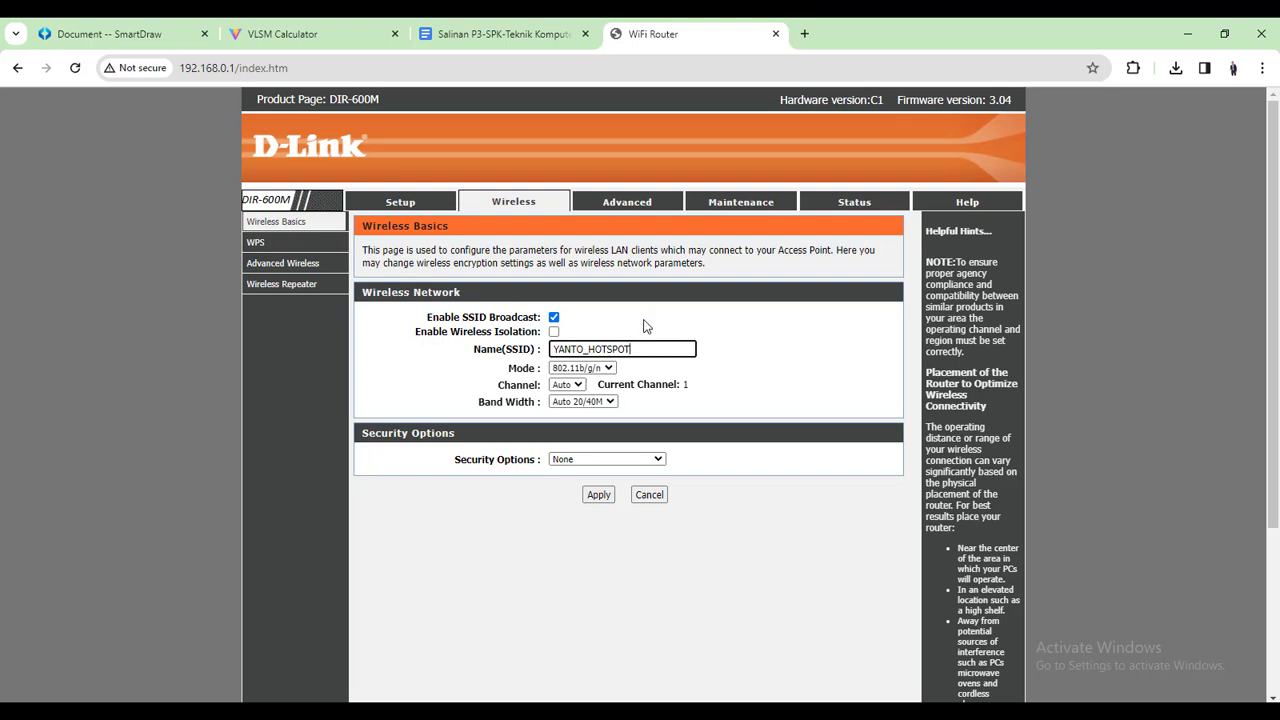
# Confirm channel Auto, band width Auto 20/40M and security None, leaving them unchanged
pyautogui.click(576, 386)
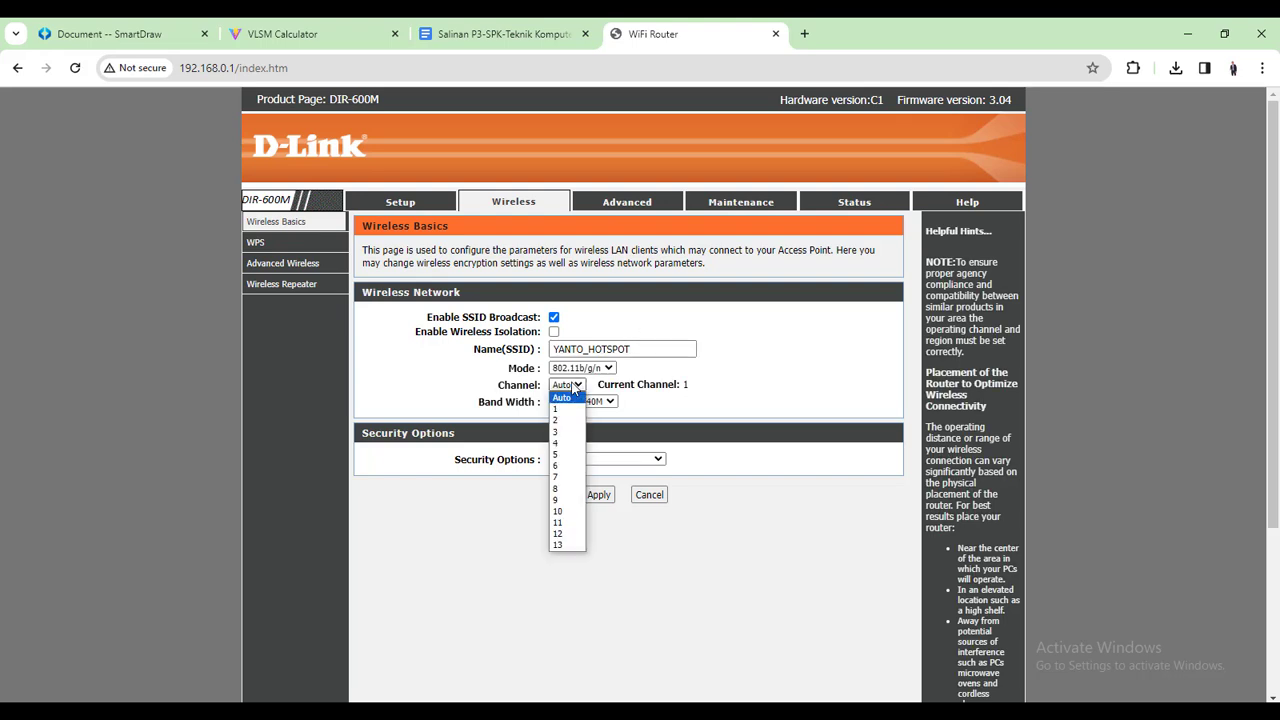
pyautogui.click(576, 386)
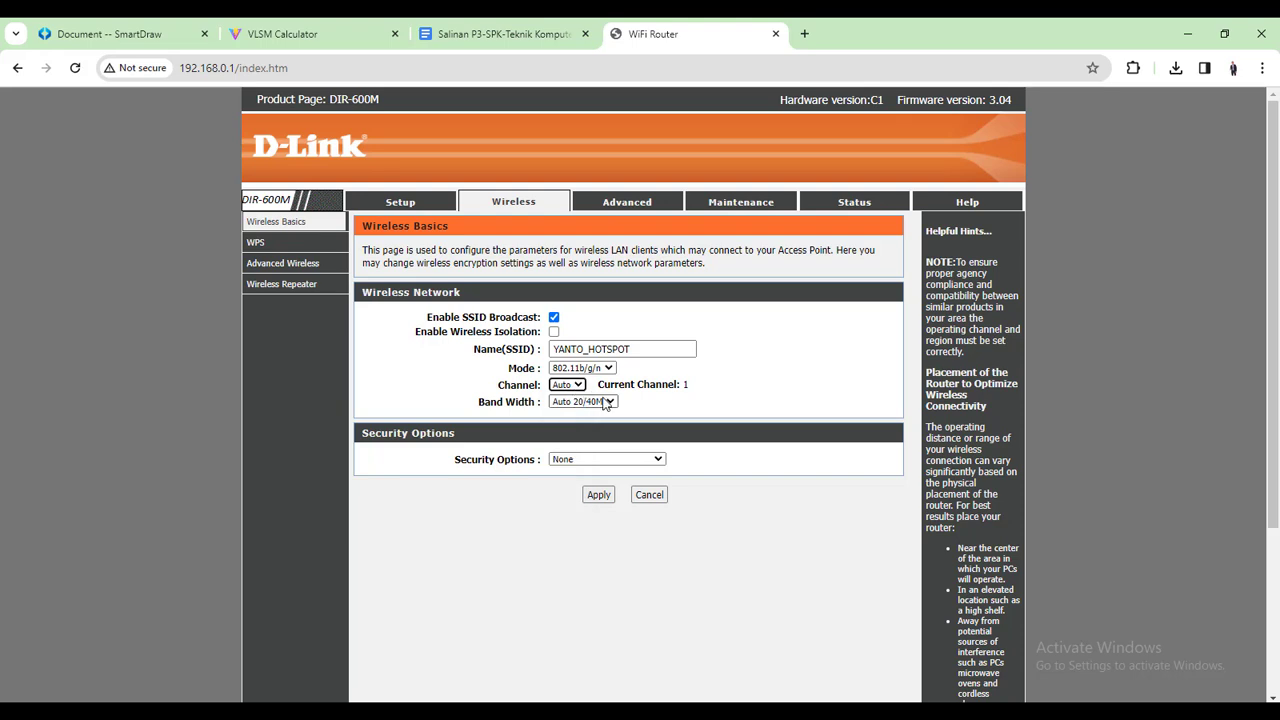
pyautogui.click(604, 403)
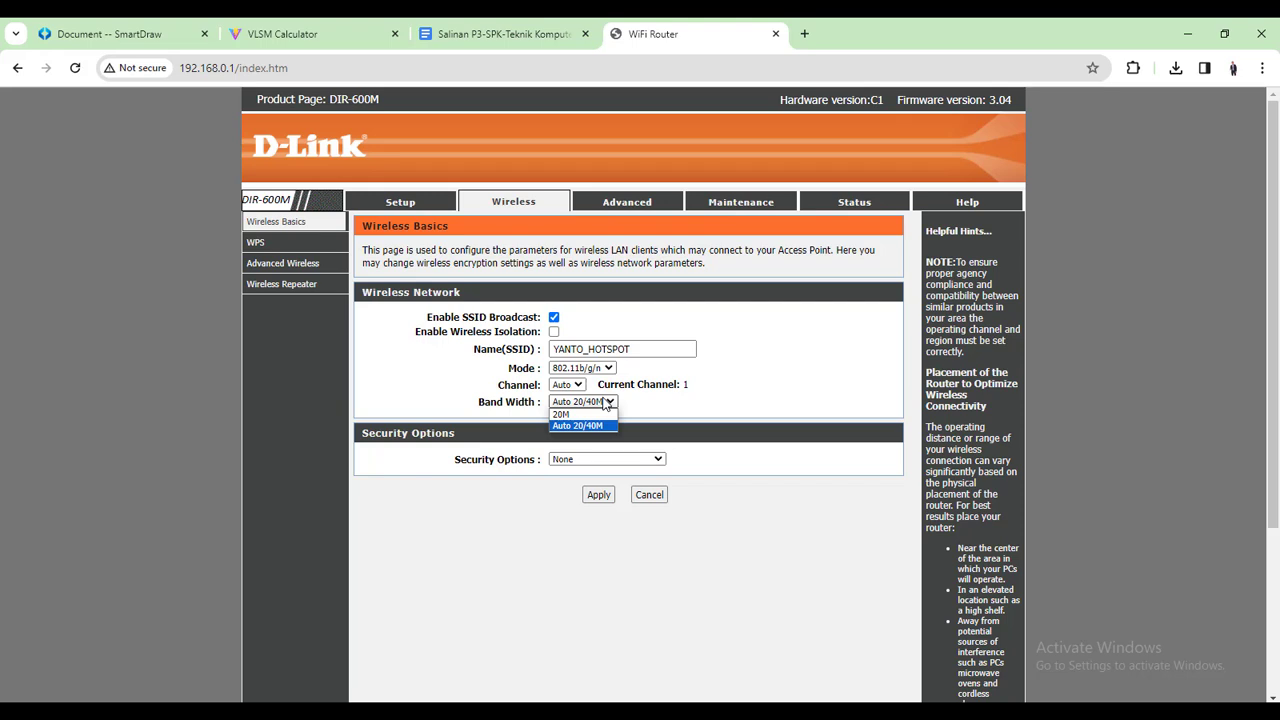
pyautogui.click(605, 403)
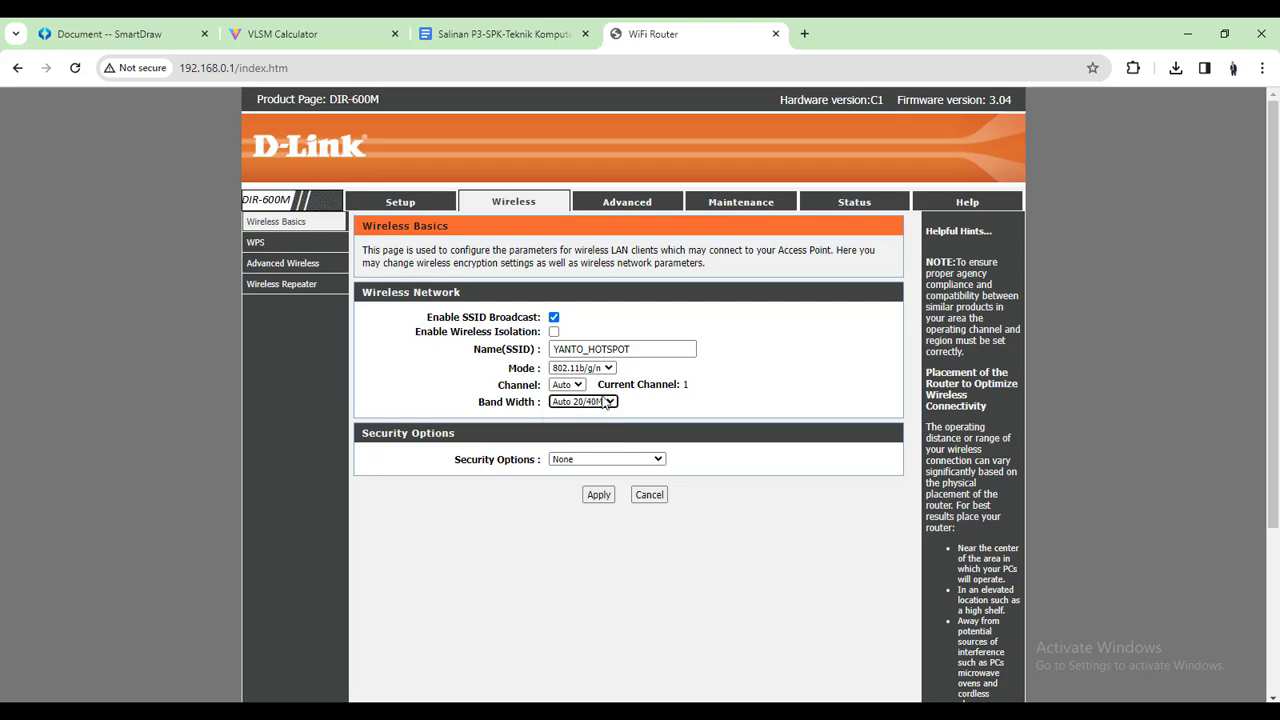
pyautogui.scroll(-1, 605, 403)
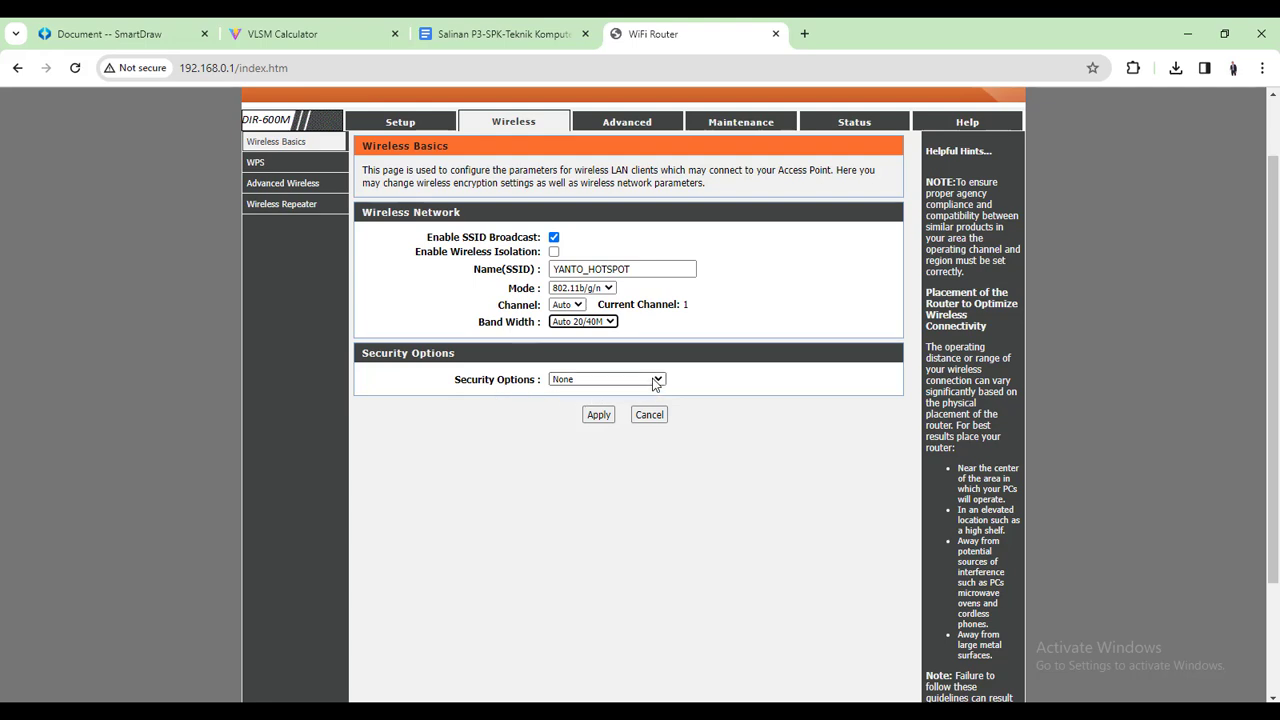
pyautogui.click(655, 382)
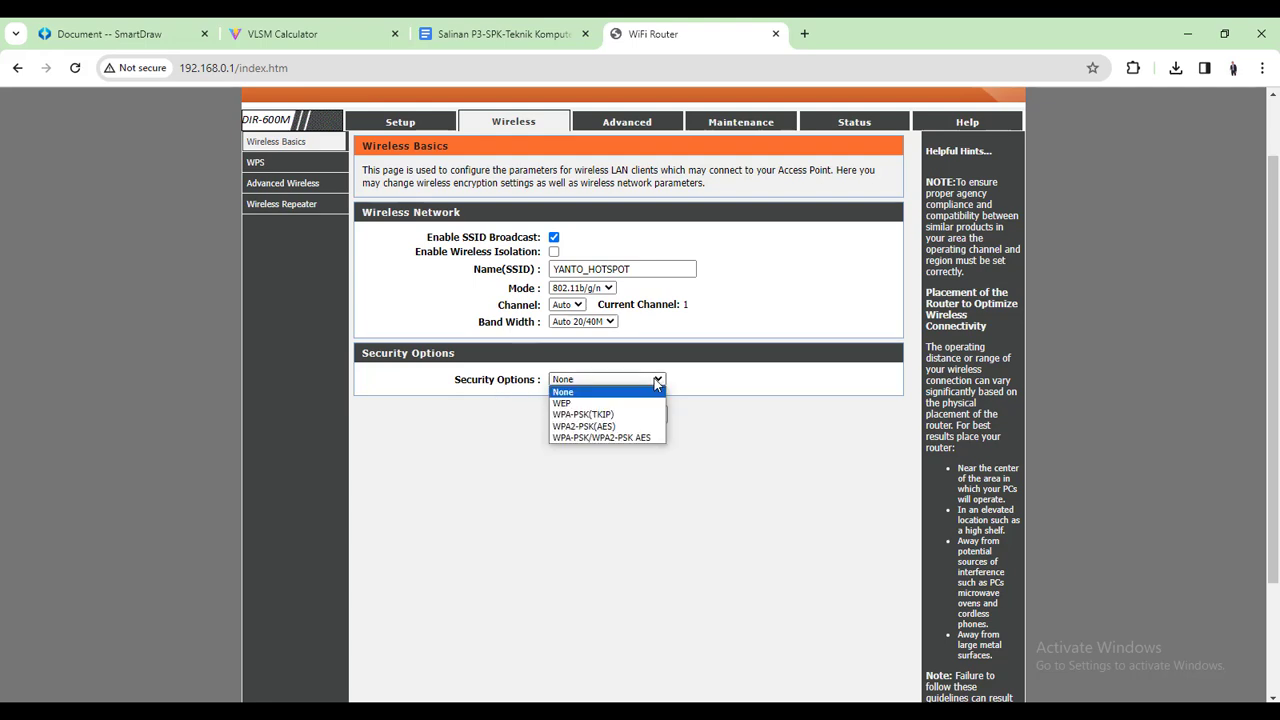
pyautogui.click(595, 397)
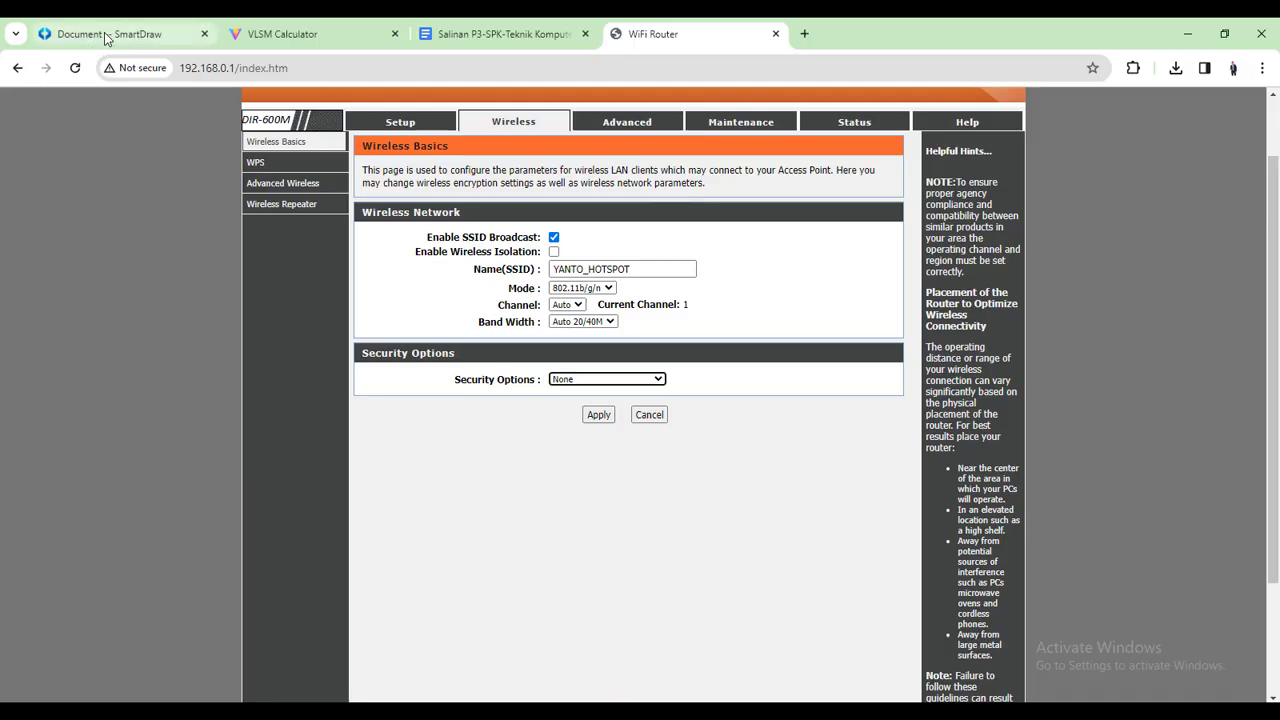
# Switch to the Document -- SmartDraw tab in Chrome
pyautogui.click(110, 35)
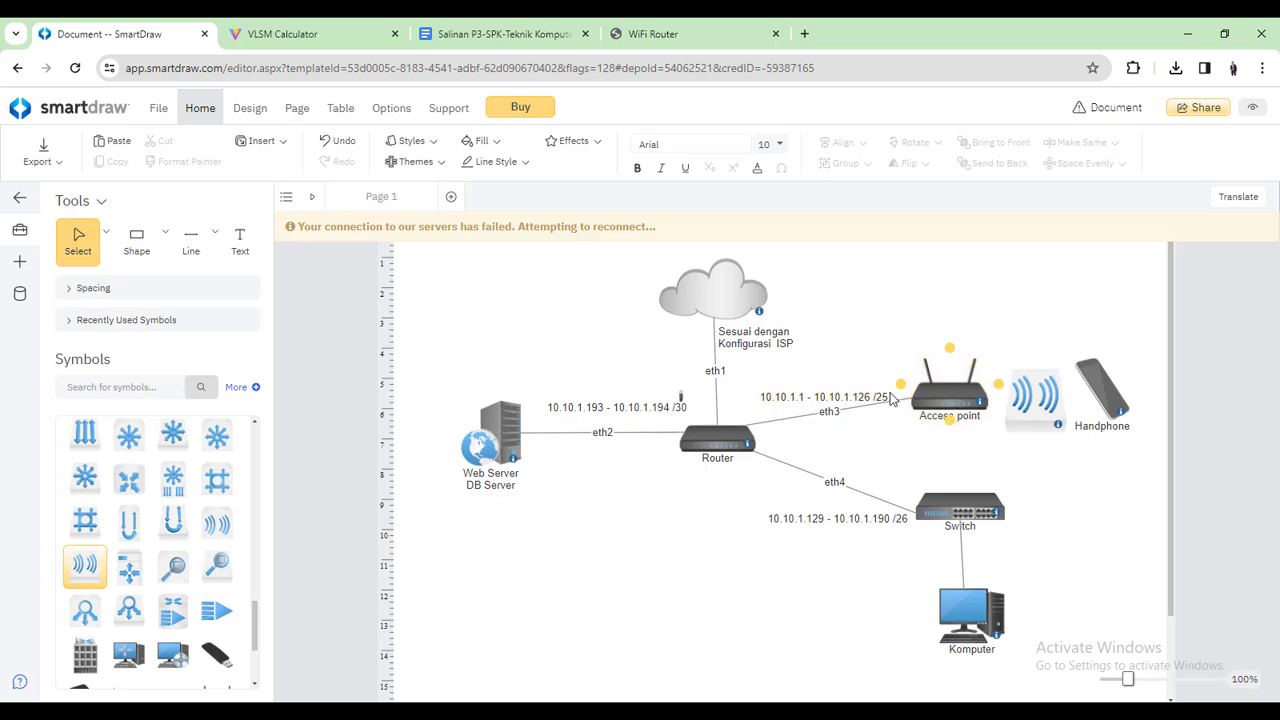
# Switch to the WiFi Router tab showing the Wireless Basics page
pyautogui.click(672, 30)
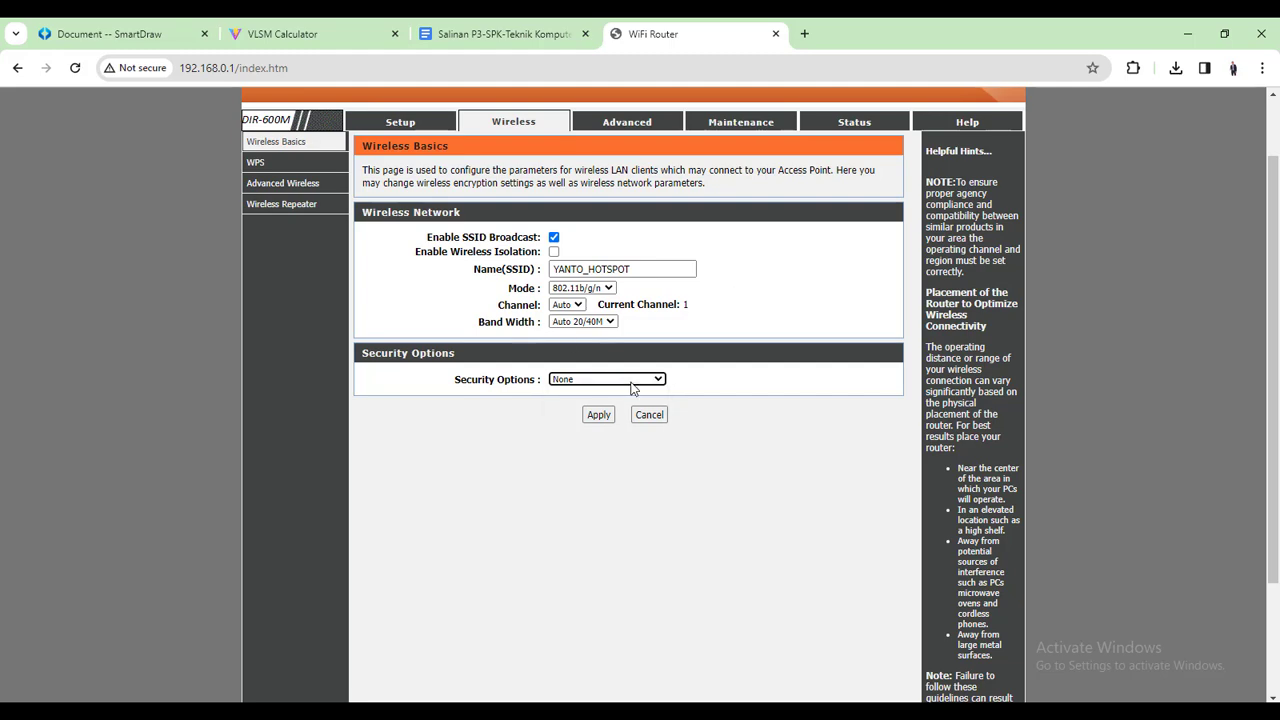
# Apply the D-Link wireless settings and go to the Maintenance > Admin user account page
pyautogui.click(598, 414)
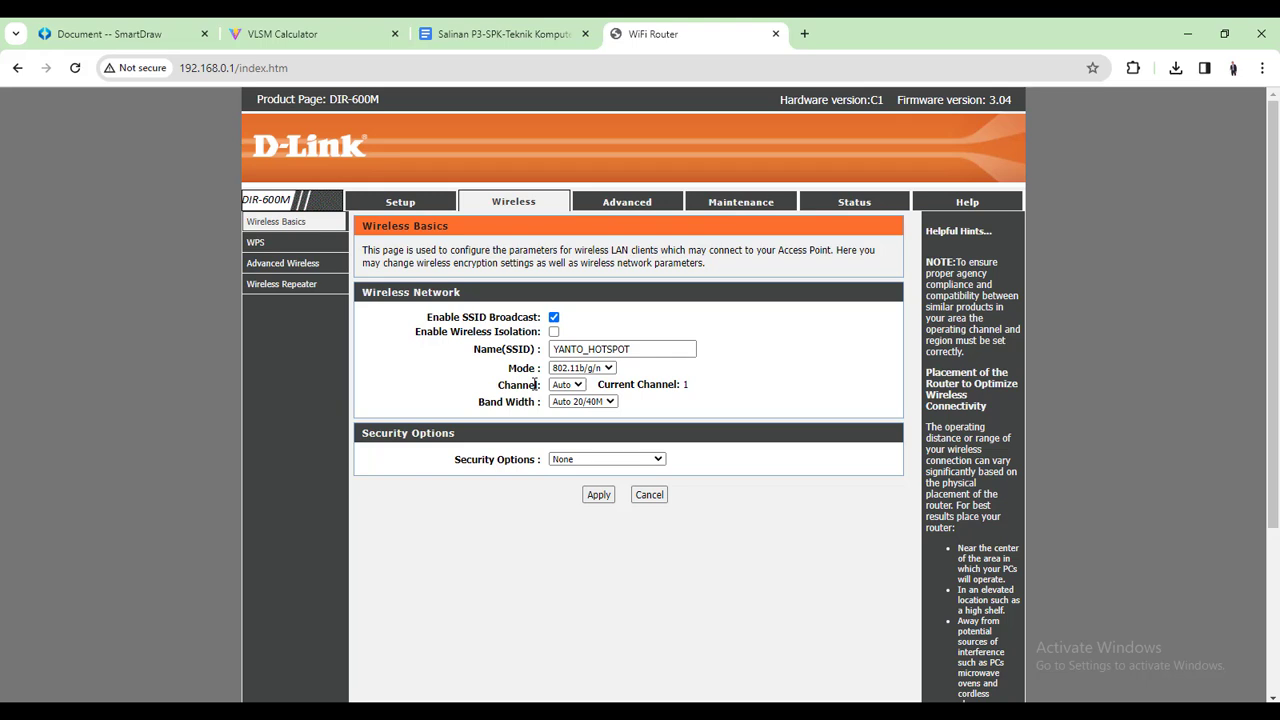
pyautogui.click(699, 205)
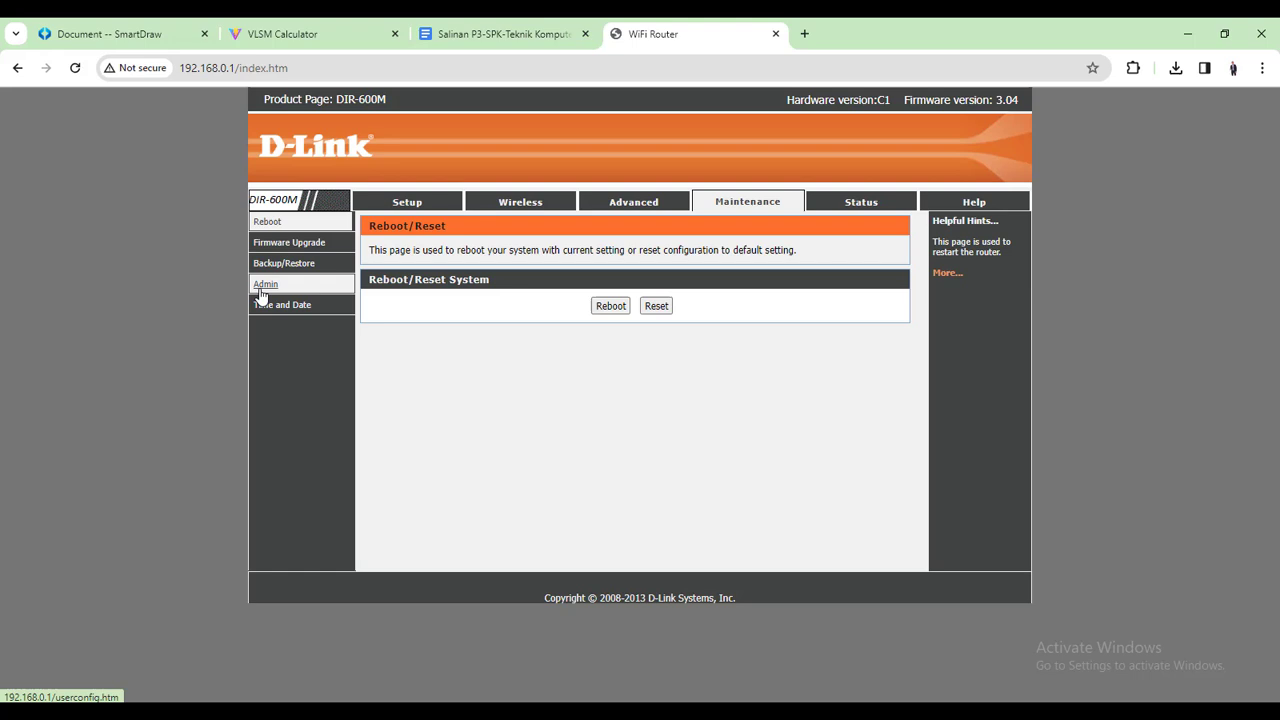
pyautogui.click(260, 290)
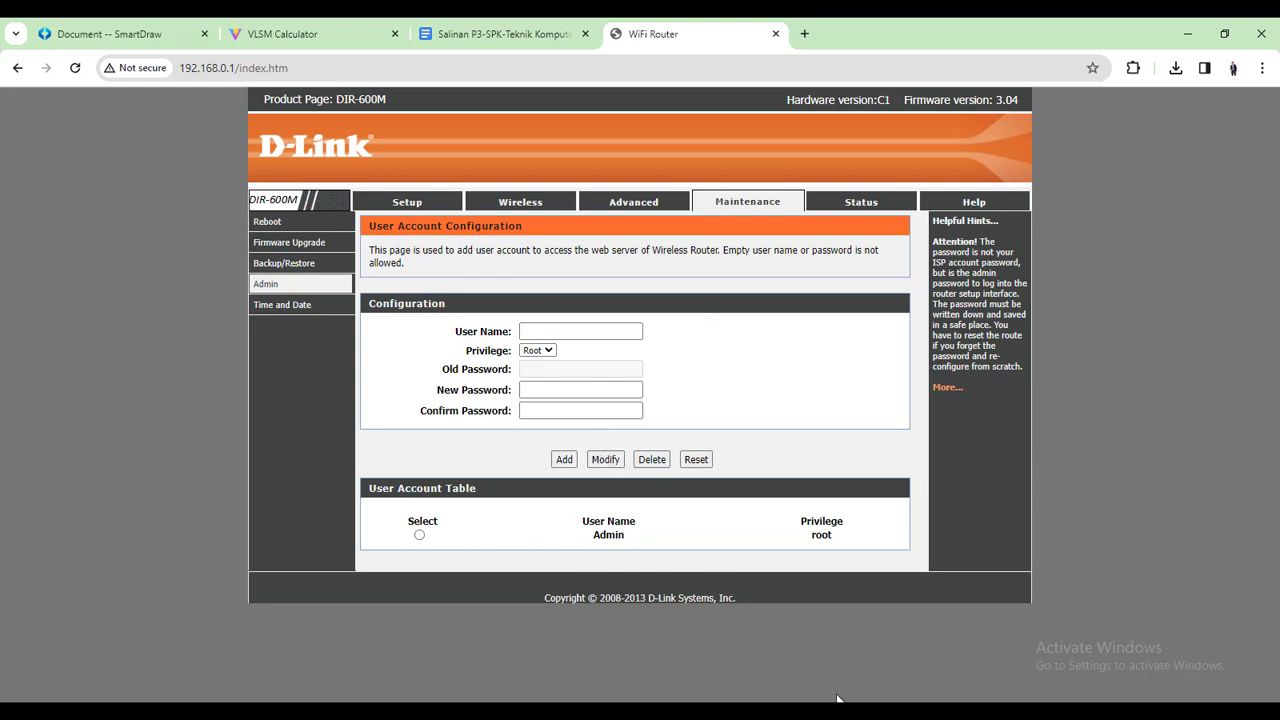
# Review the User Account page listing only Admin, then return to the SmartDraw network diagram
pyautogui.click(985, 711)
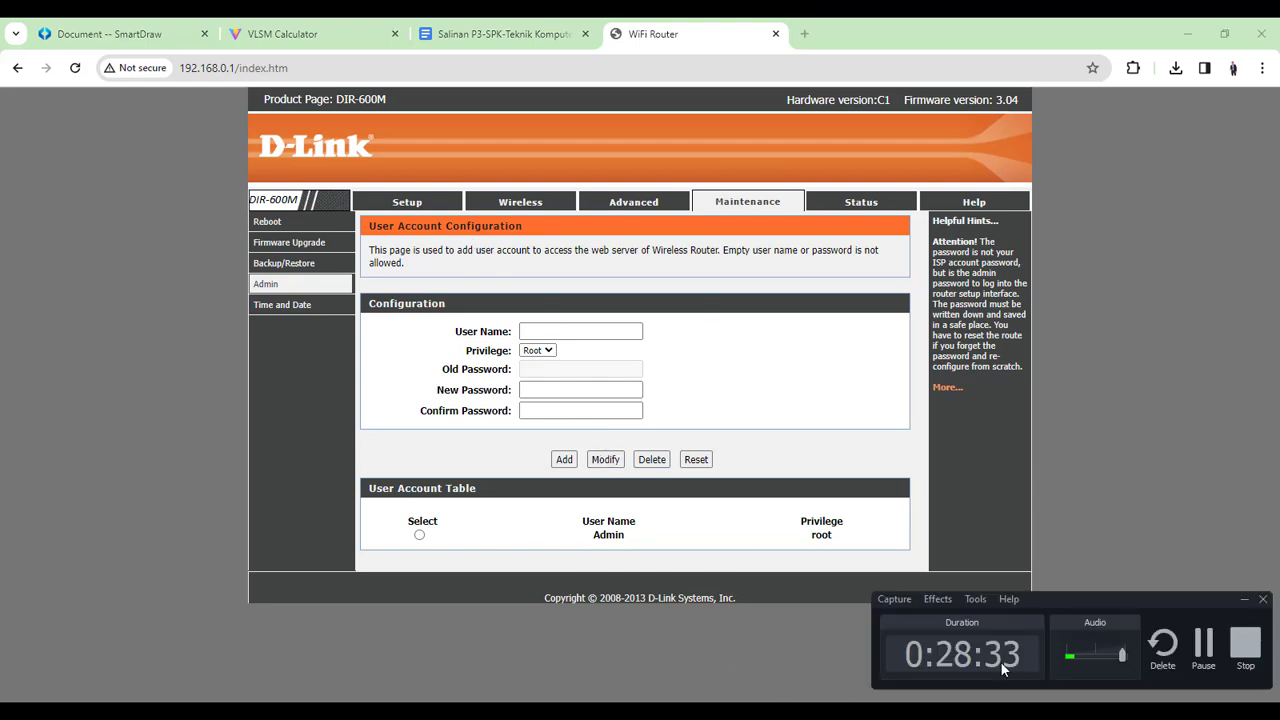
pyautogui.click(1203, 648)
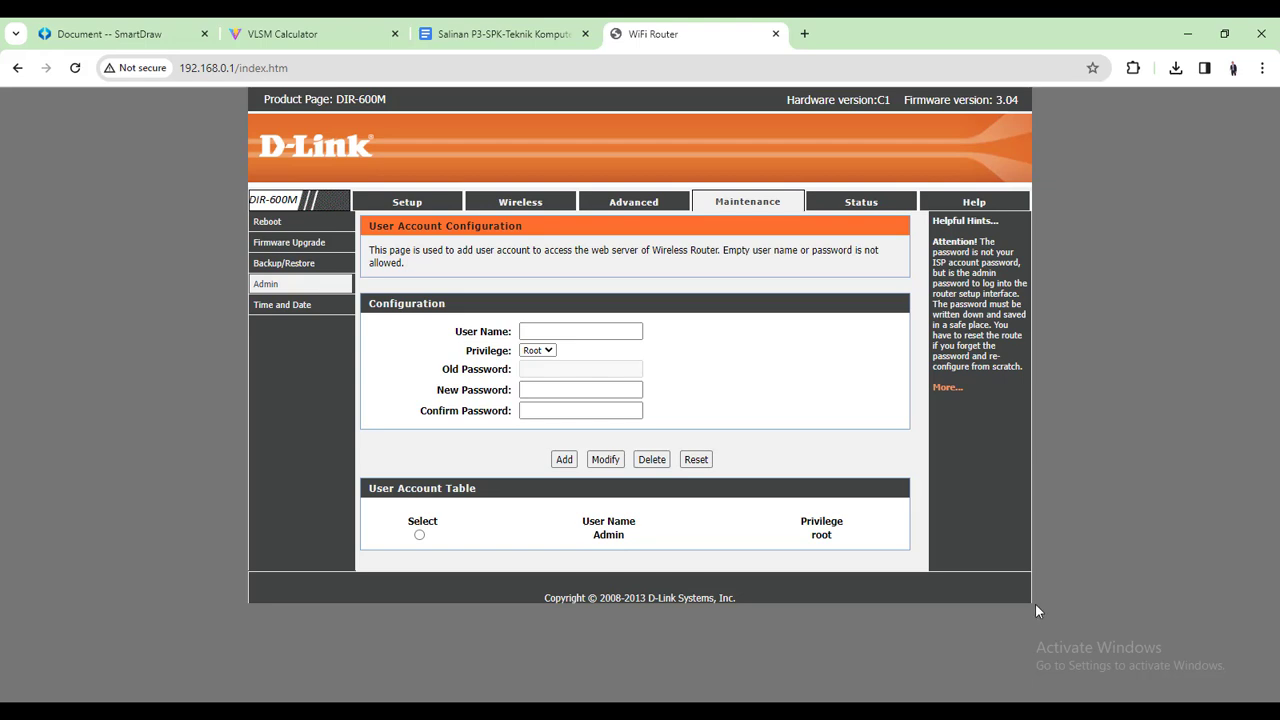
pyautogui.click(110, 34)
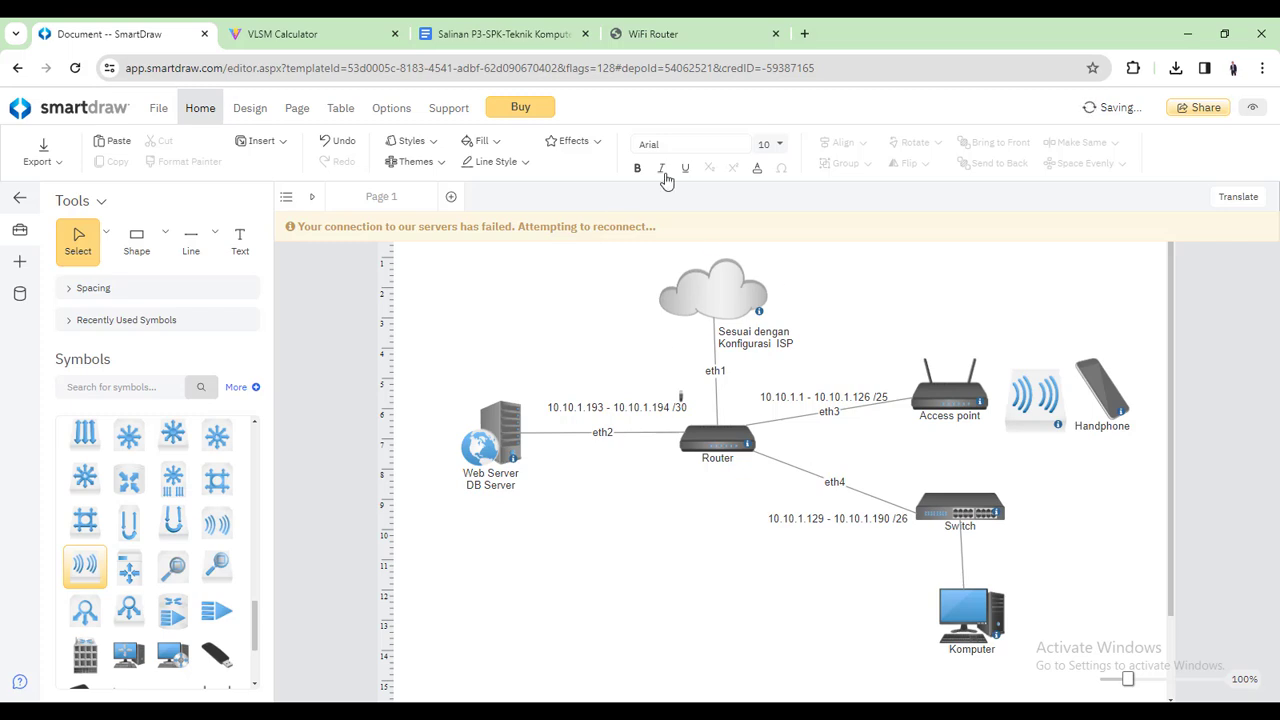
pyautogui.click(832, 712)
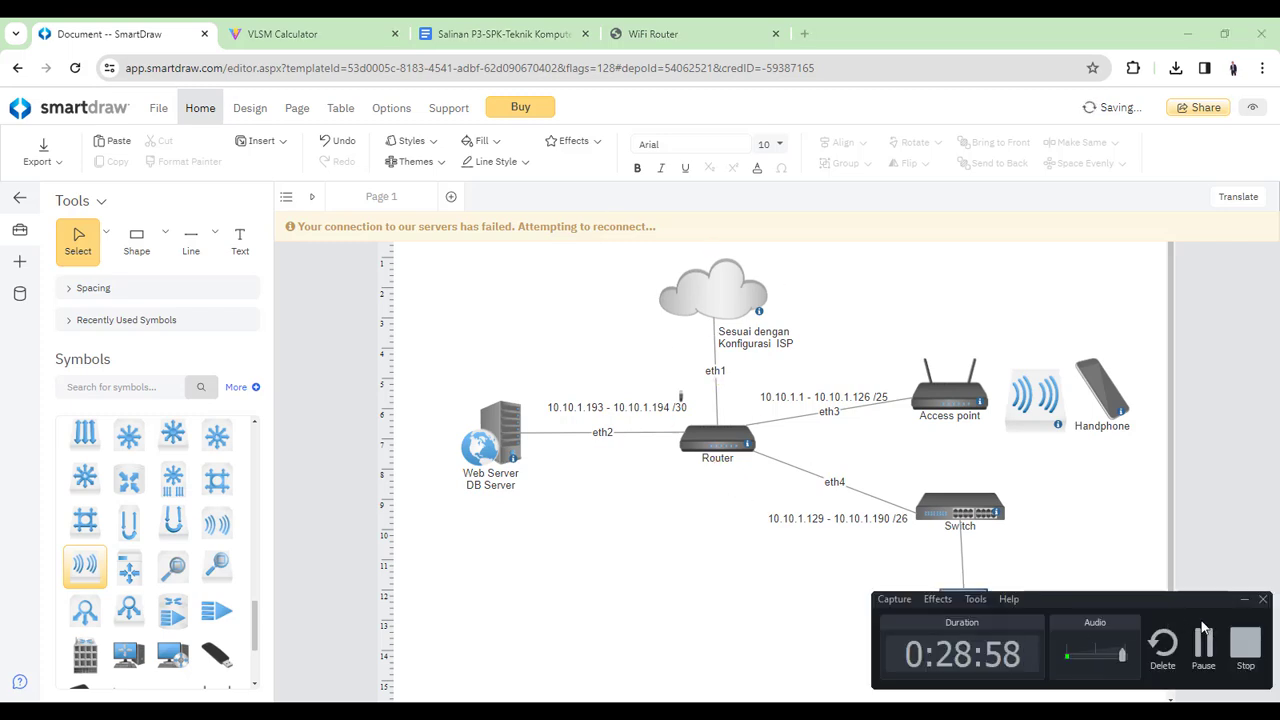
pyautogui.click(1205, 646)
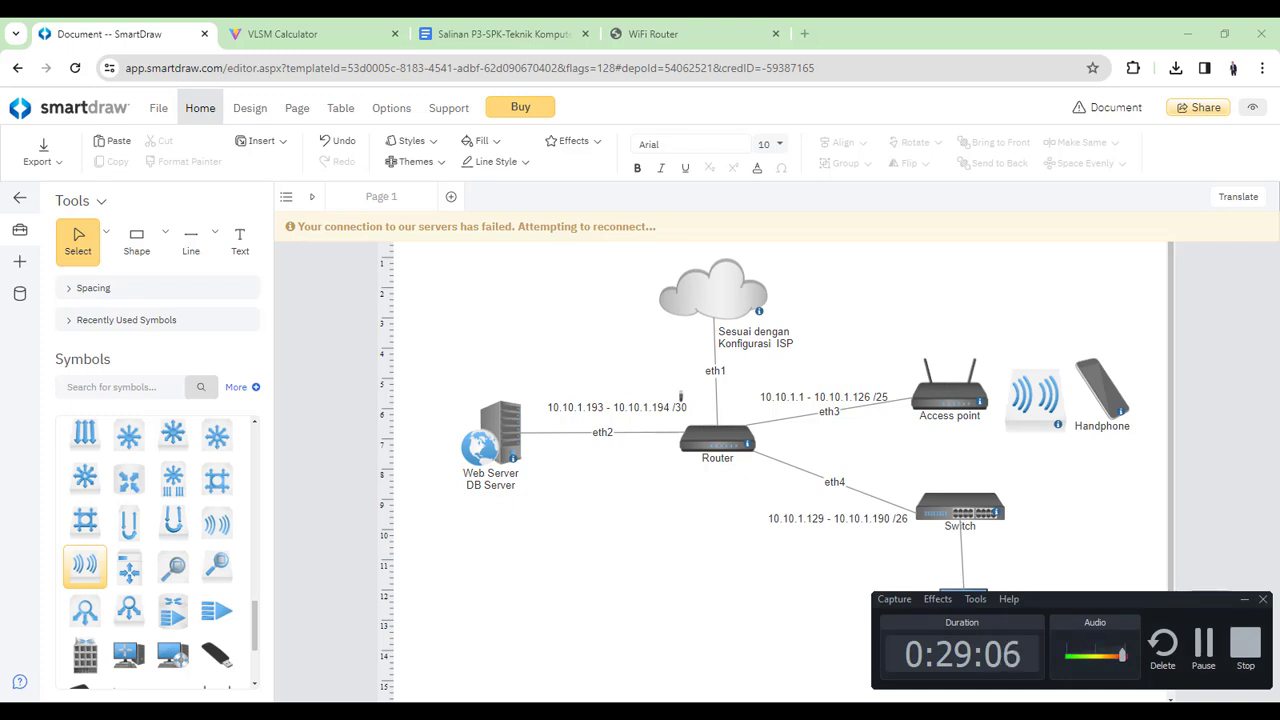
pyautogui.click(985, 608)
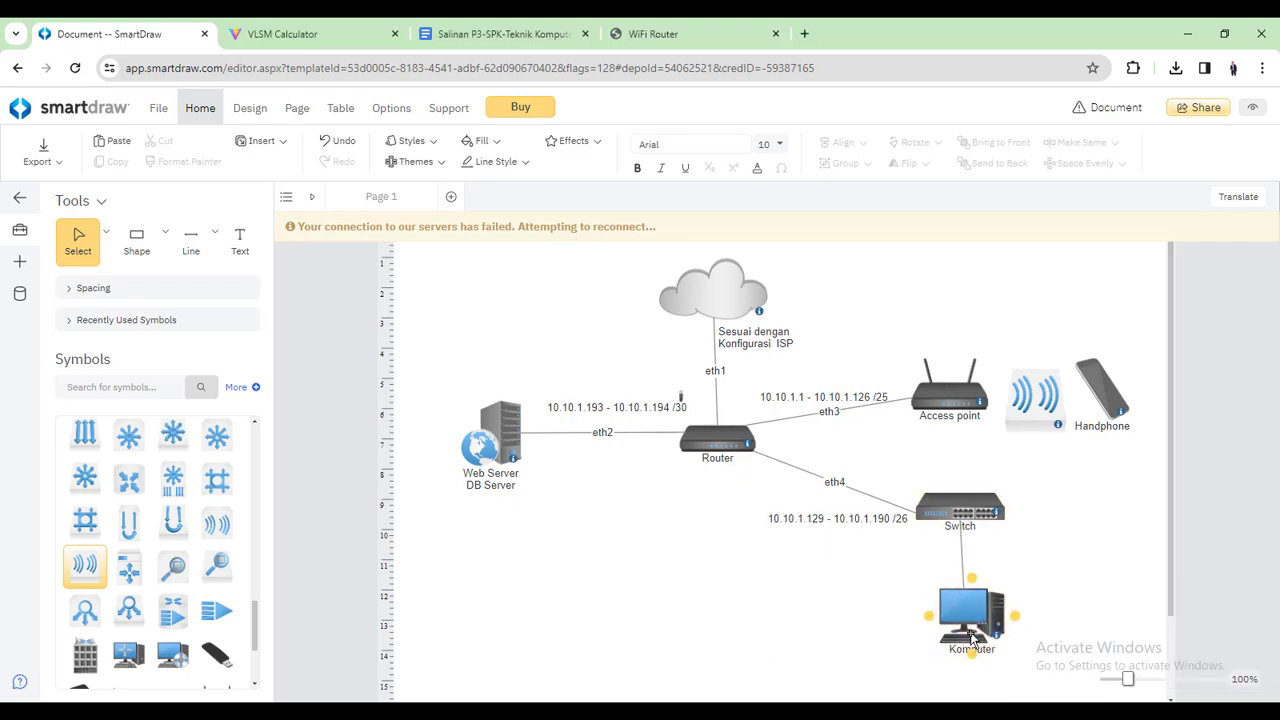
pyautogui.click(937, 588)
pyautogui.click(963, 620)
pyautogui.click(731, 425)
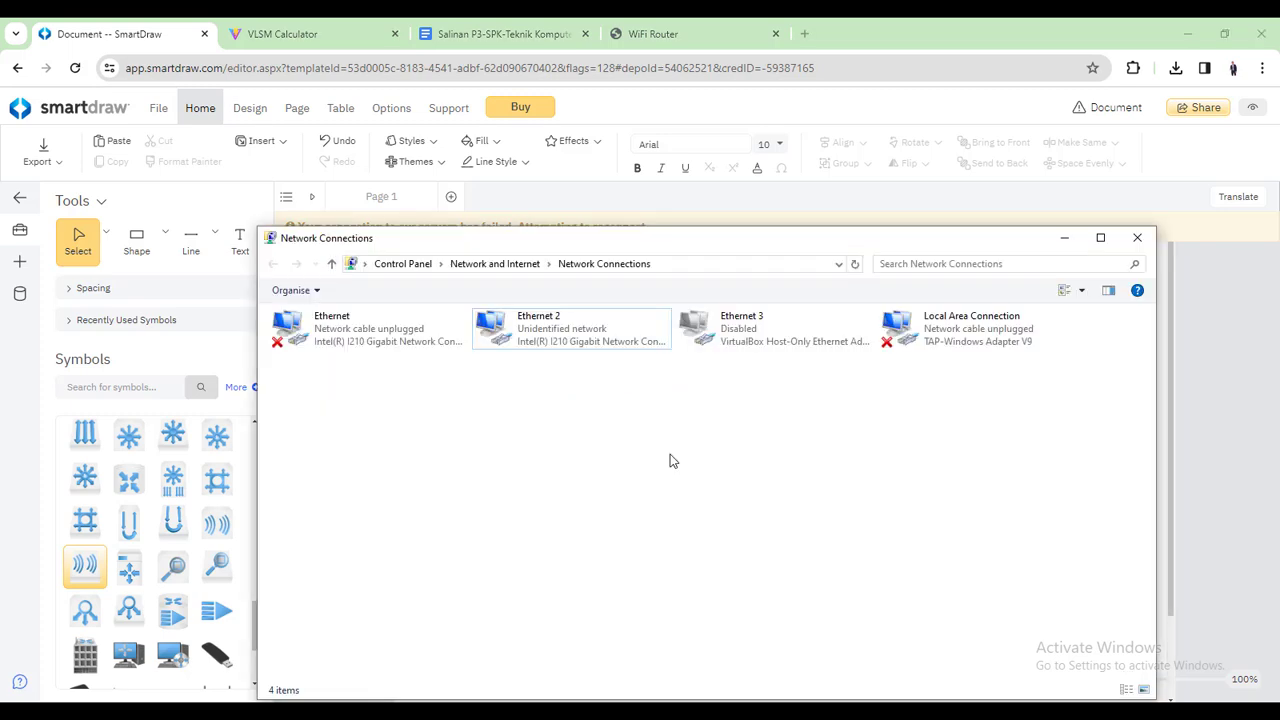
# Set Ethernet 2's IPv4 to obtain the IP address and DNS servers automatically
pyautogui.moveTo(669, 252); pyautogui.dragTo(678, 165)
pyautogui.click(617, 262)
pyautogui.rightClick(617, 262)
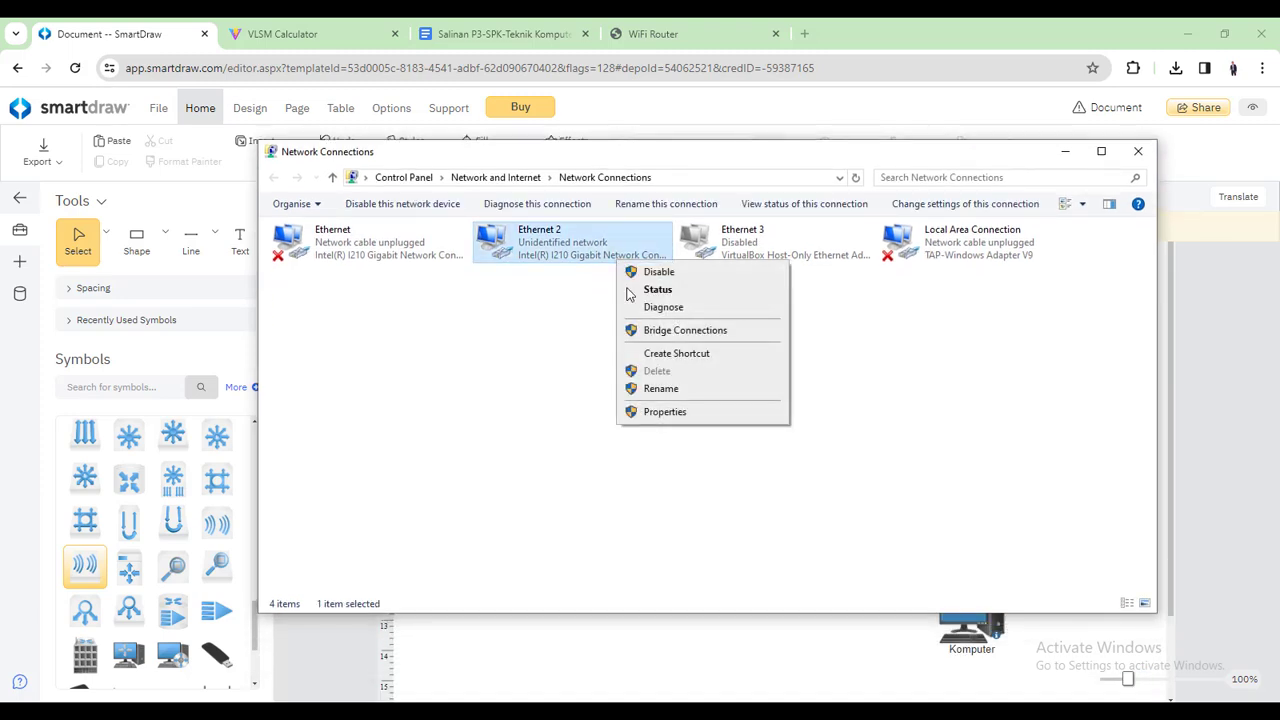
pyautogui.click(662, 413)
pyautogui.doubleClick(448, 415)
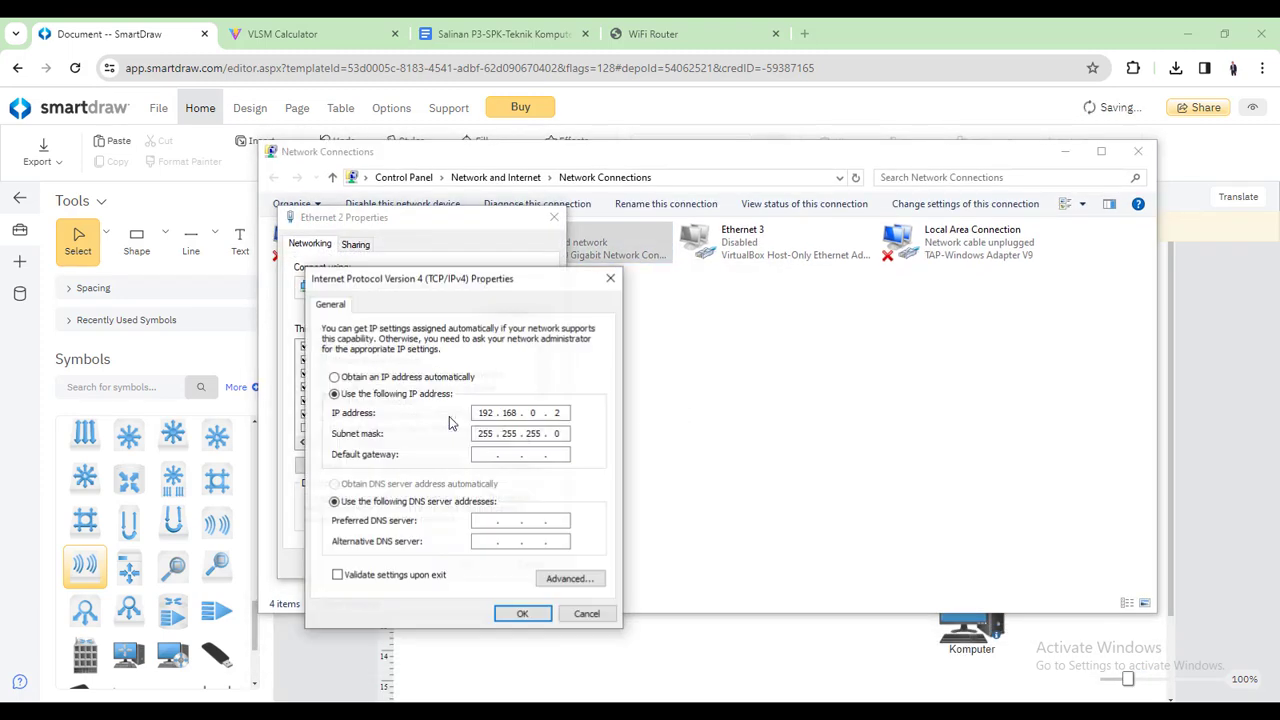
pyautogui.click(448, 378)
pyautogui.click(445, 484)
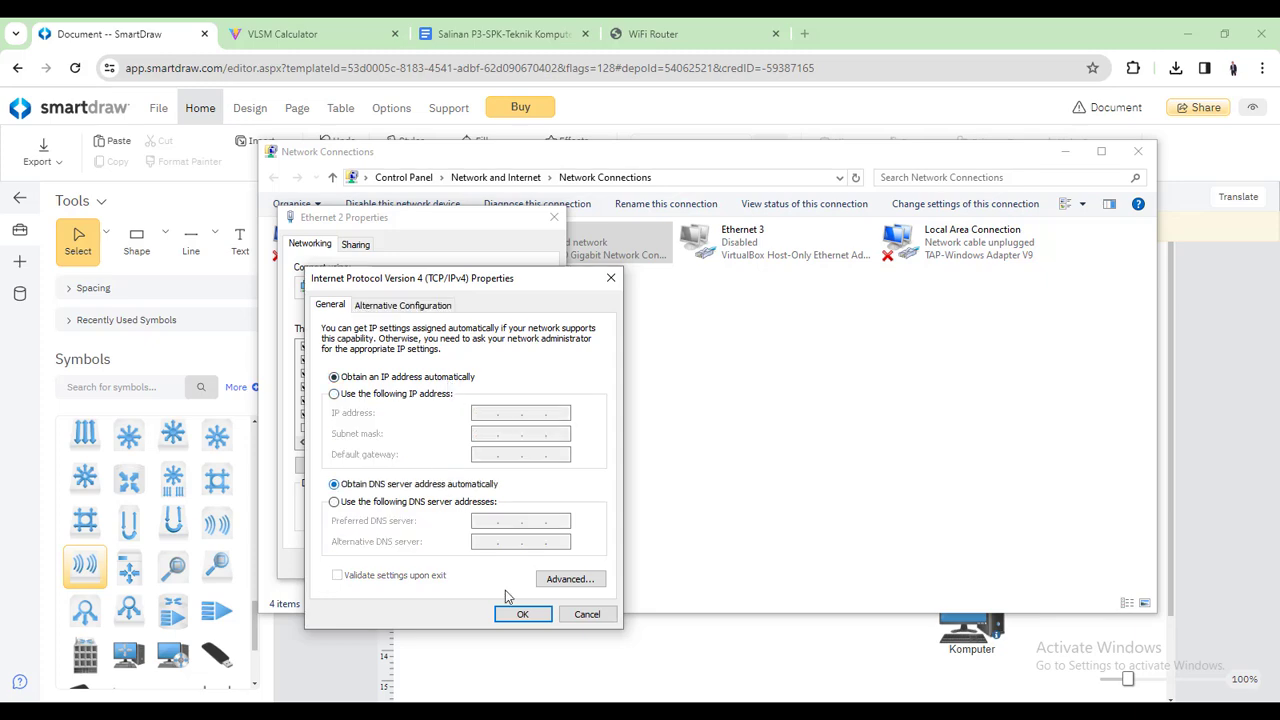
pyautogui.click(522, 614)
pyautogui.click(466, 565)
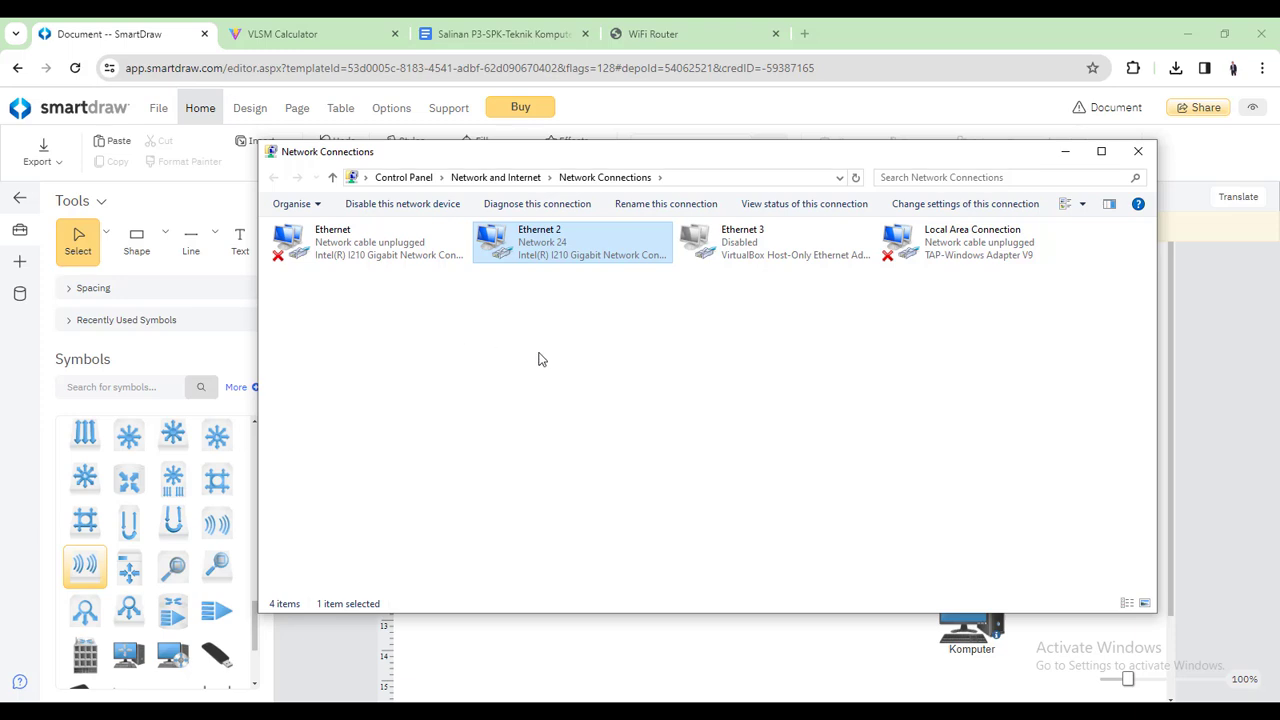
# Check Ethernet 2's status details show 10.10.1.130, then close Network Connections
pyautogui.doubleClick(587, 253)
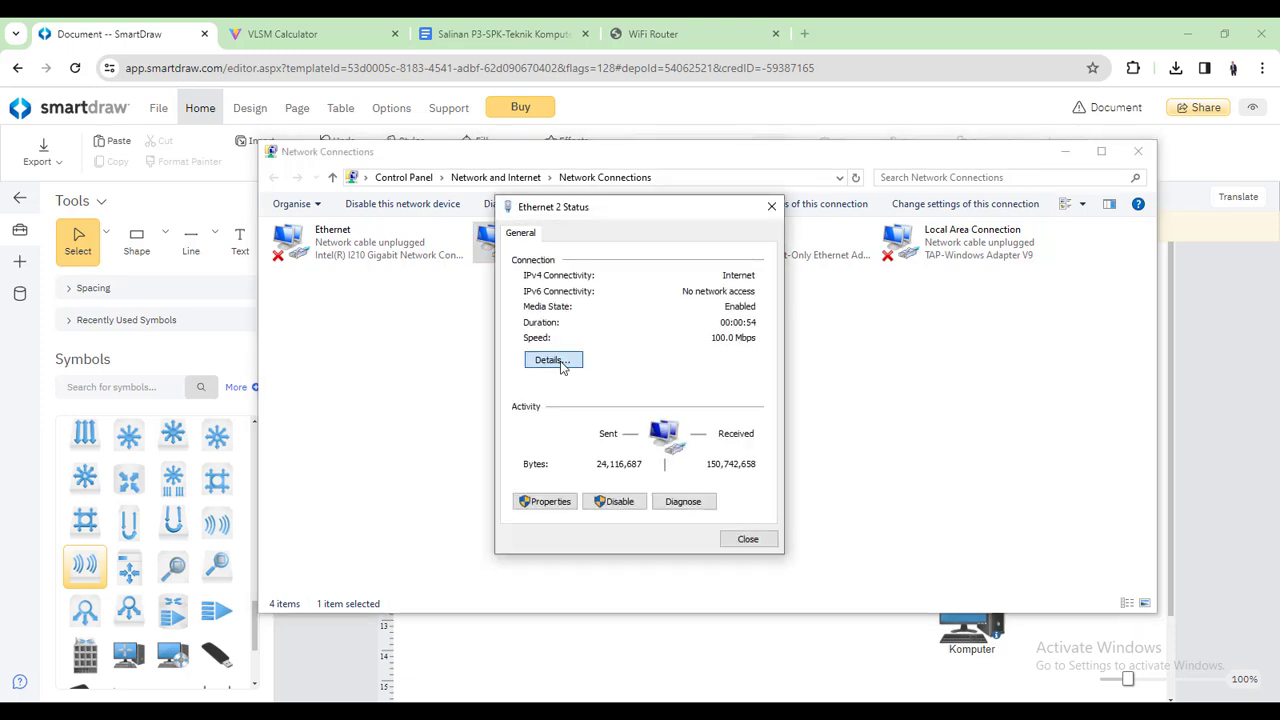
pyautogui.click(560, 361)
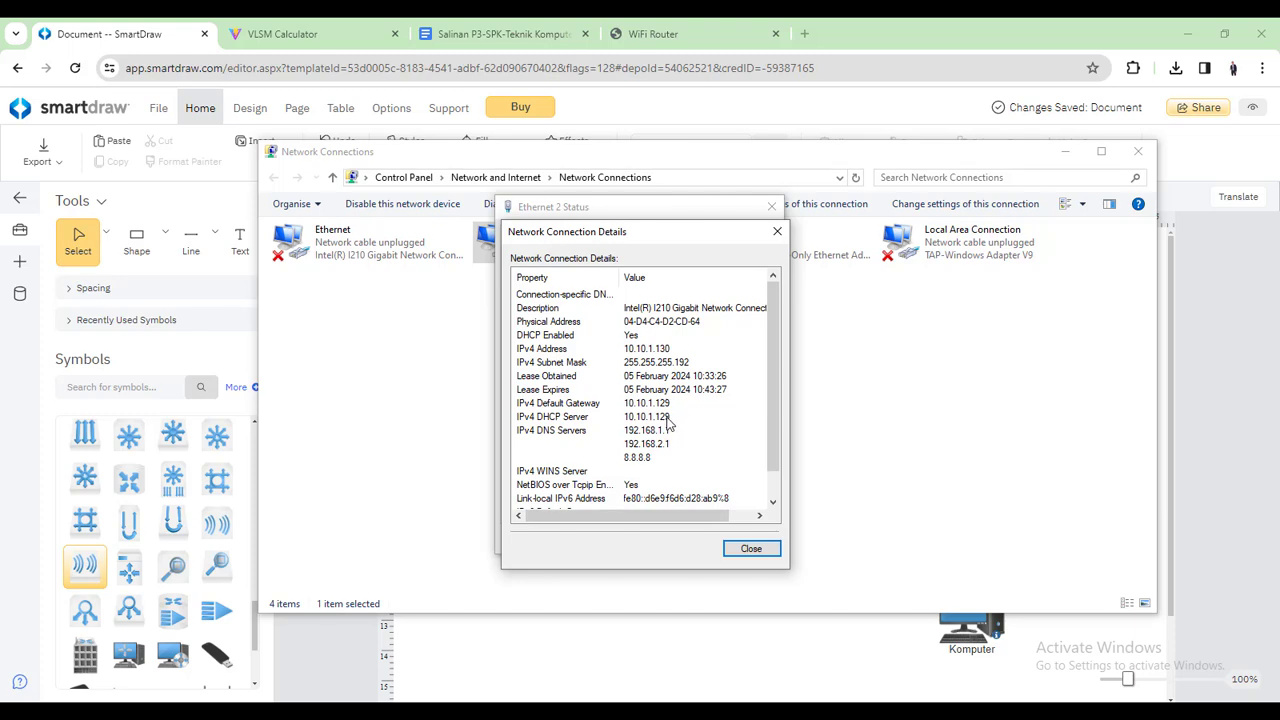
pyautogui.click(777, 232)
pyautogui.click(771, 206)
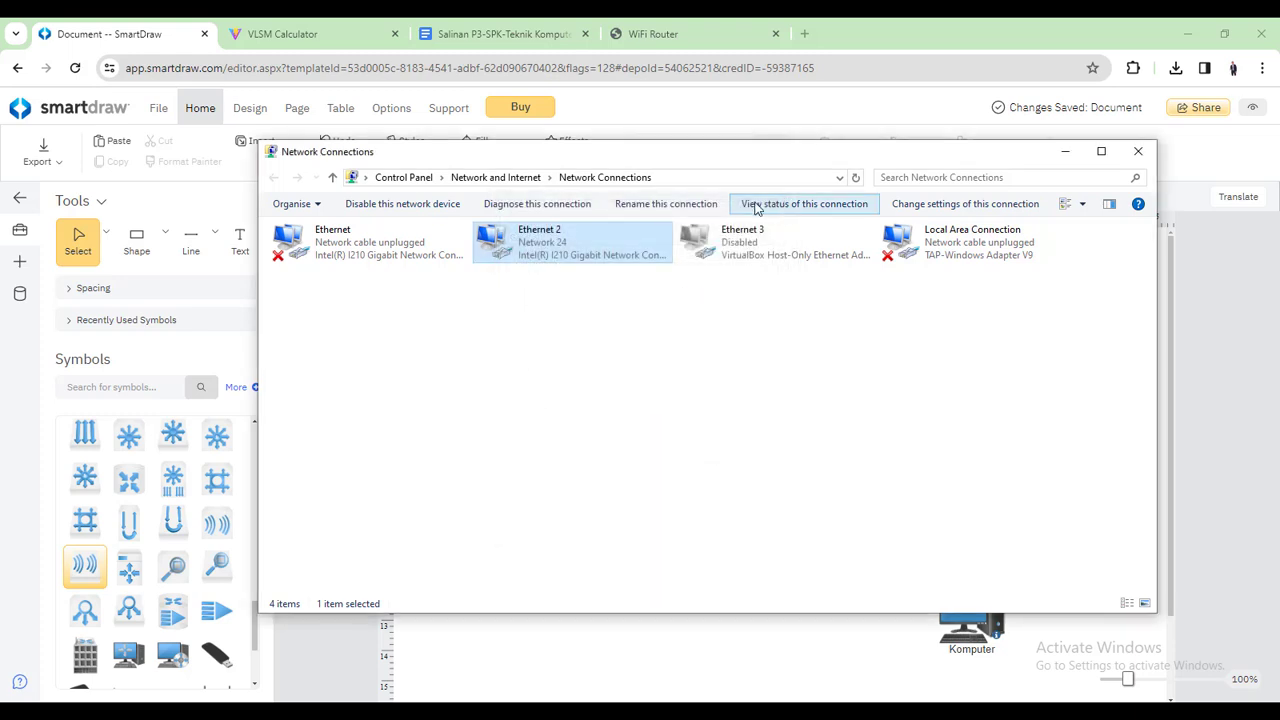
pyautogui.click(543, 300)
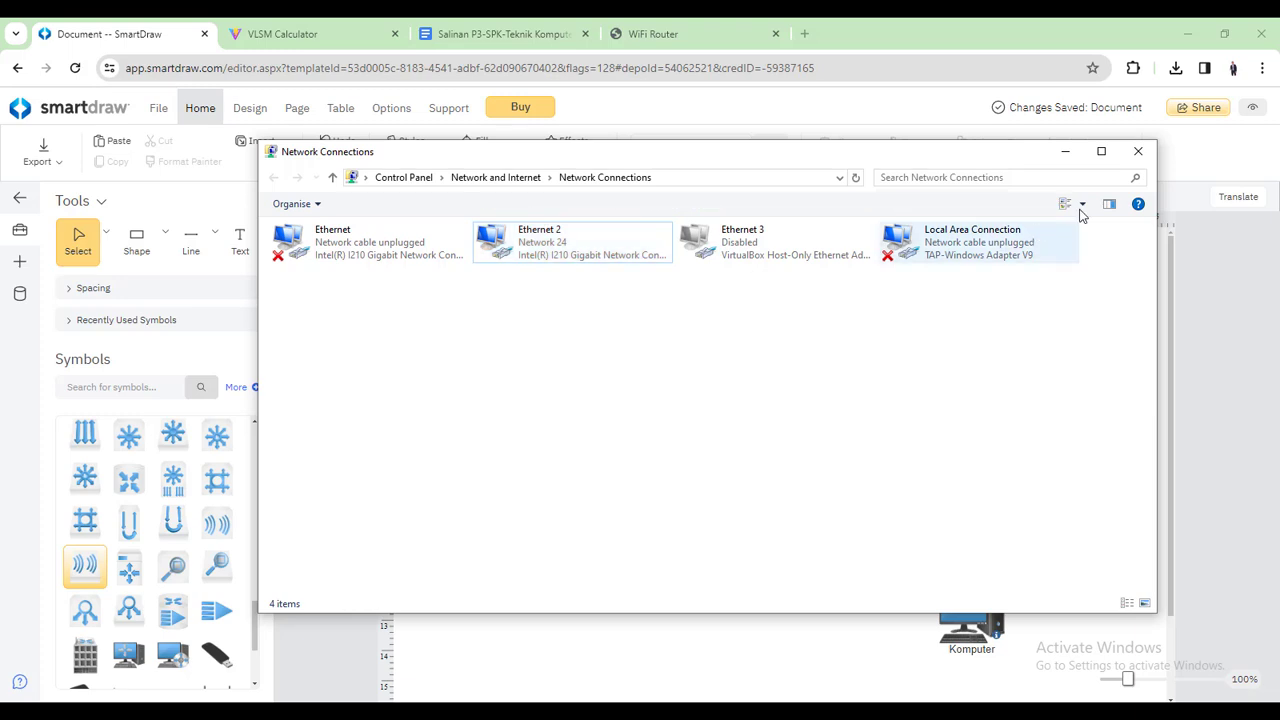
pyautogui.click(1137, 152)
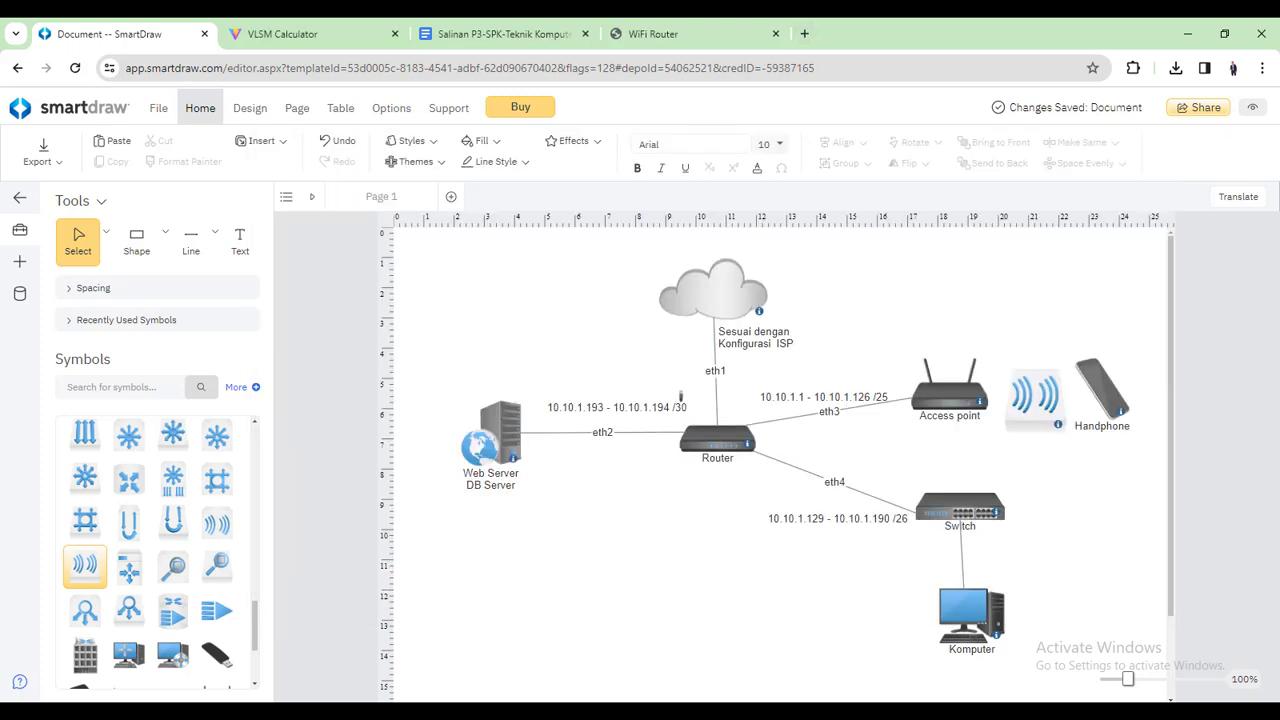
# Open speedtest.net in a new browser tab and start the speed test
pyautogui.click(804, 34)
pyautogui.write('g')
pyautogui.press('Return')
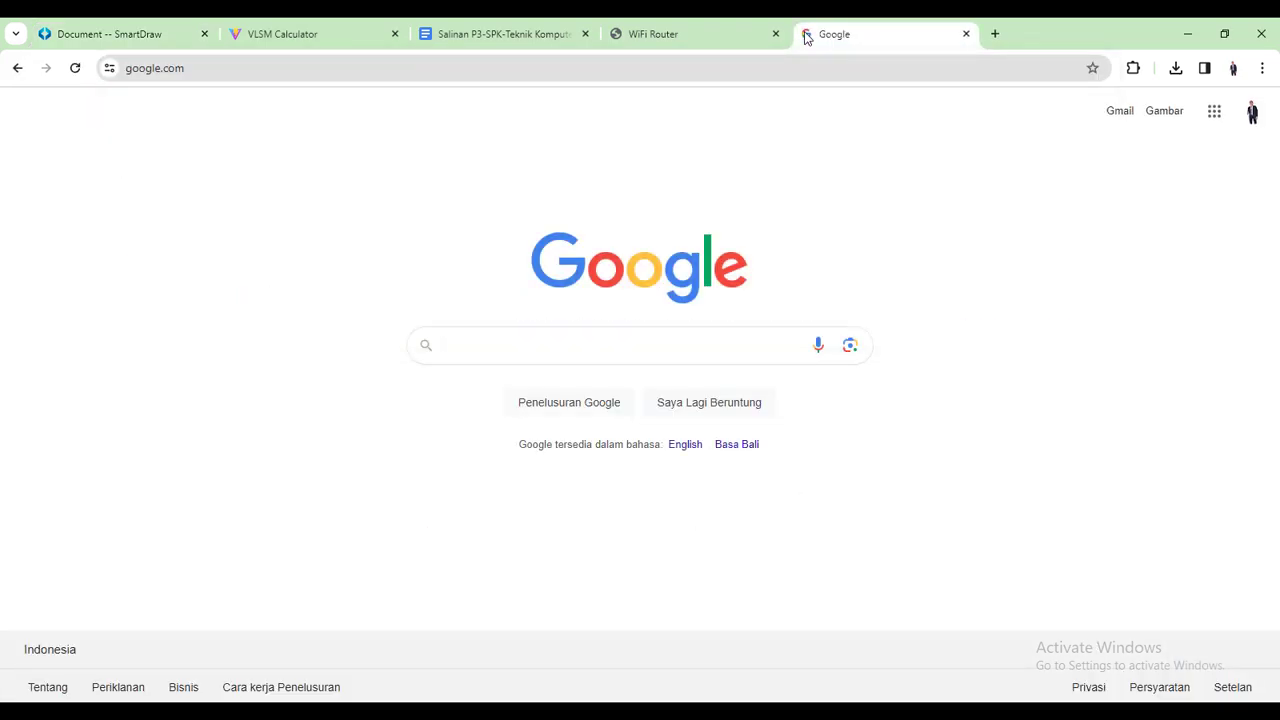
pyautogui.click(798, 64)
pyautogui.write('sped')
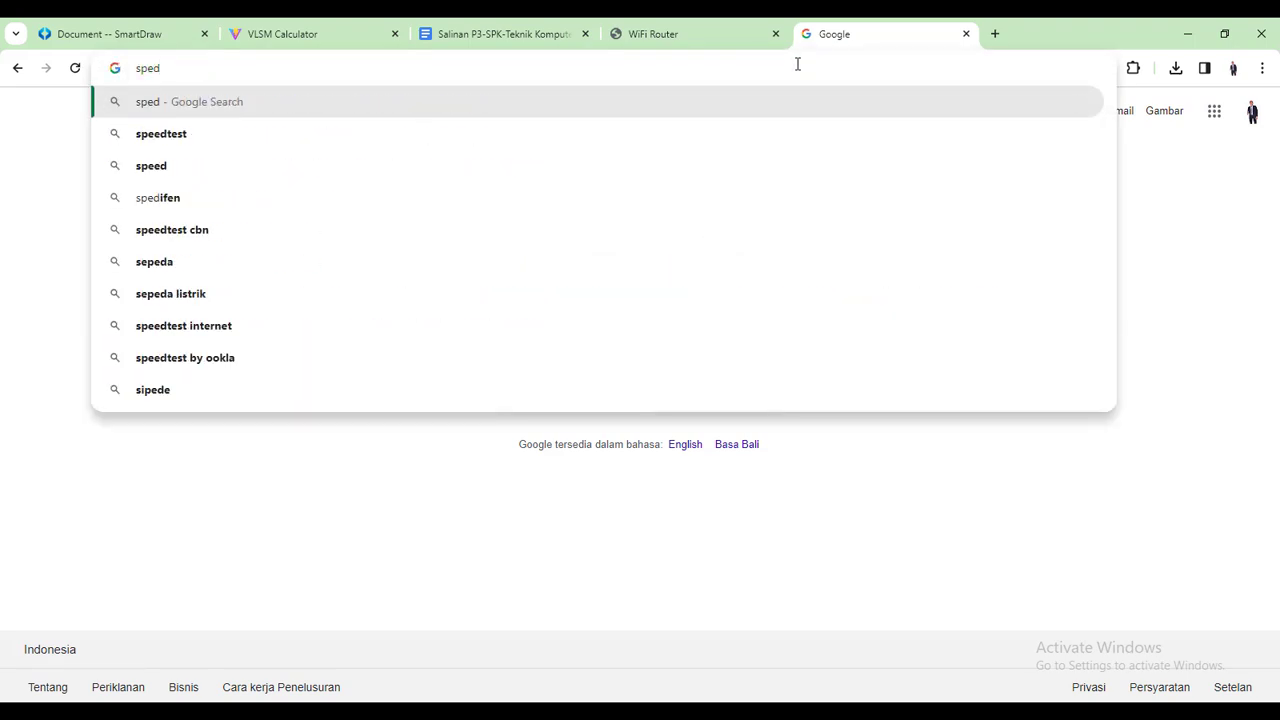
pyautogui.press('BackSpace')
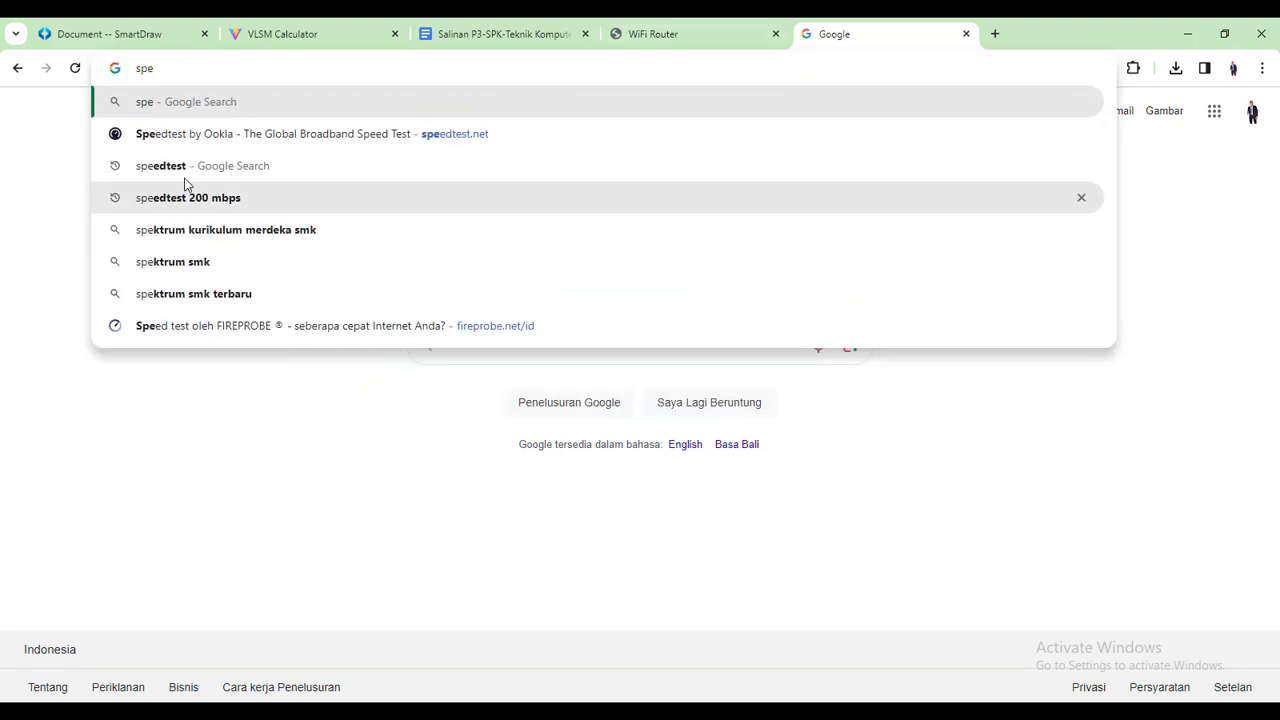
pyautogui.click(219, 142)
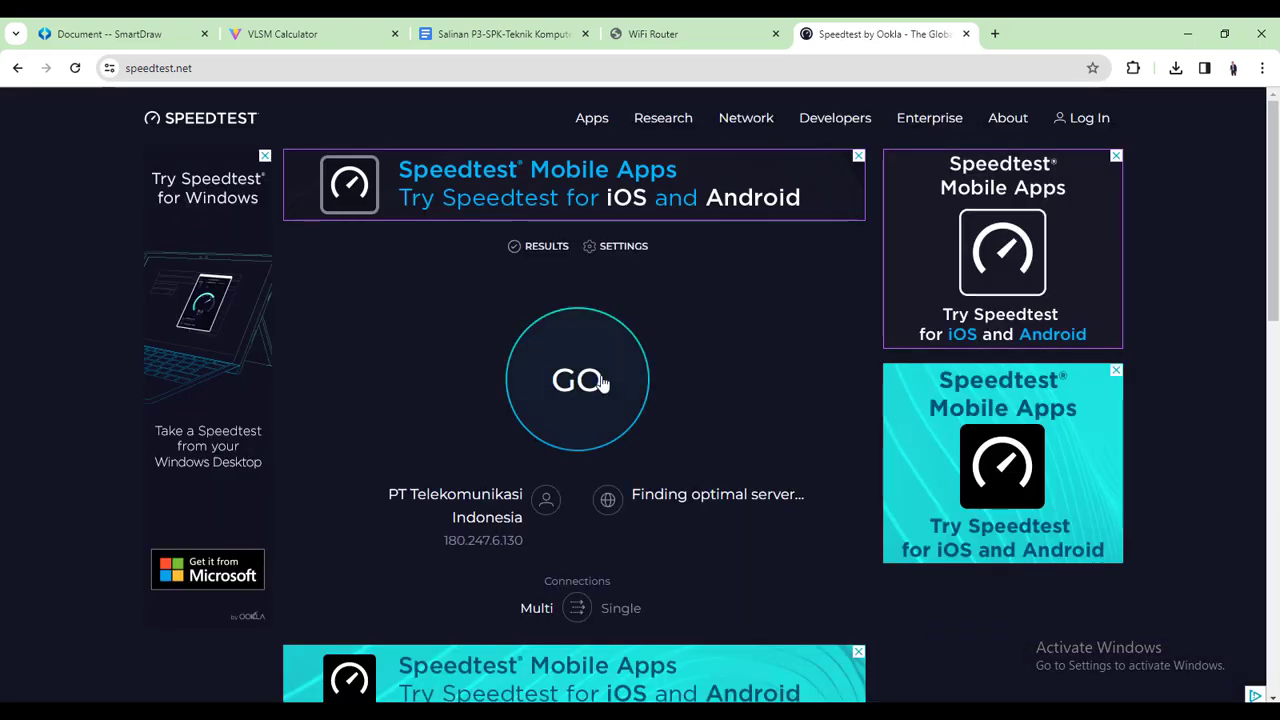
pyautogui.click(600, 383)
# Load Google and YouTube in new tabs during the test, check the ~75 Mbps result, return to SmartDraw
pyautogui.click(995, 34)
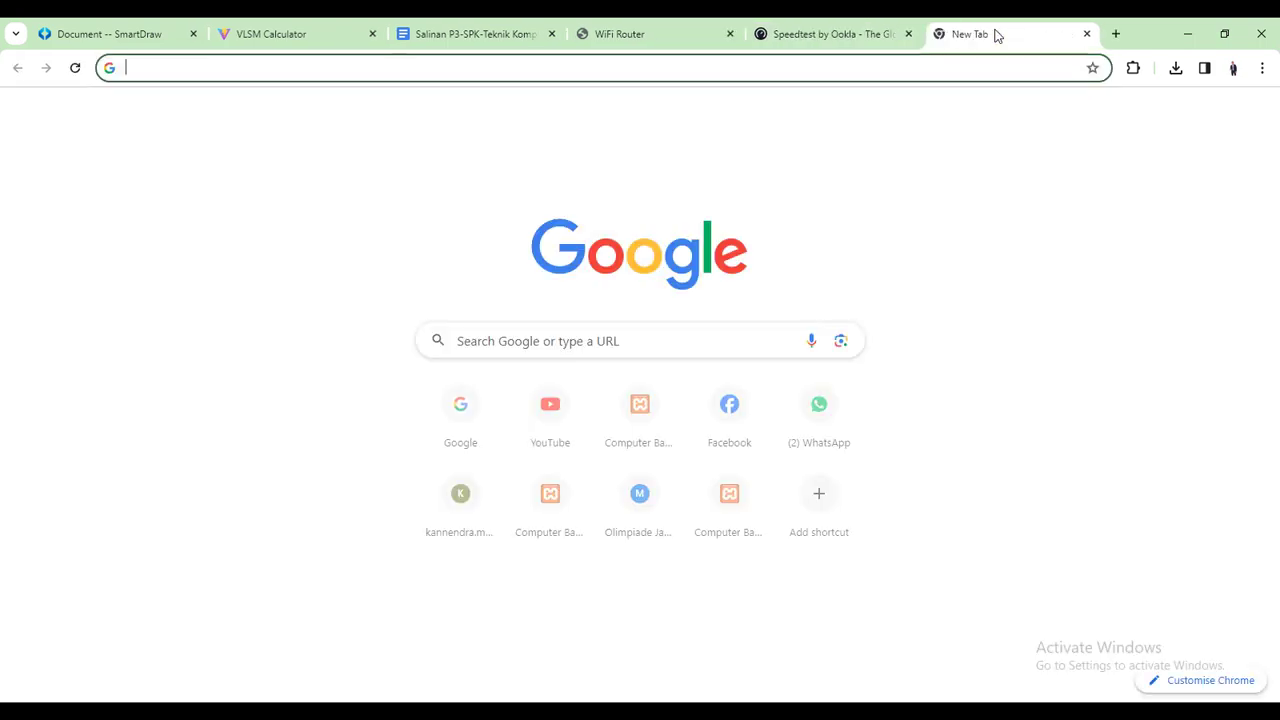
pyautogui.write('go')
pyautogui.press('Return')
pyautogui.click(852, 34)
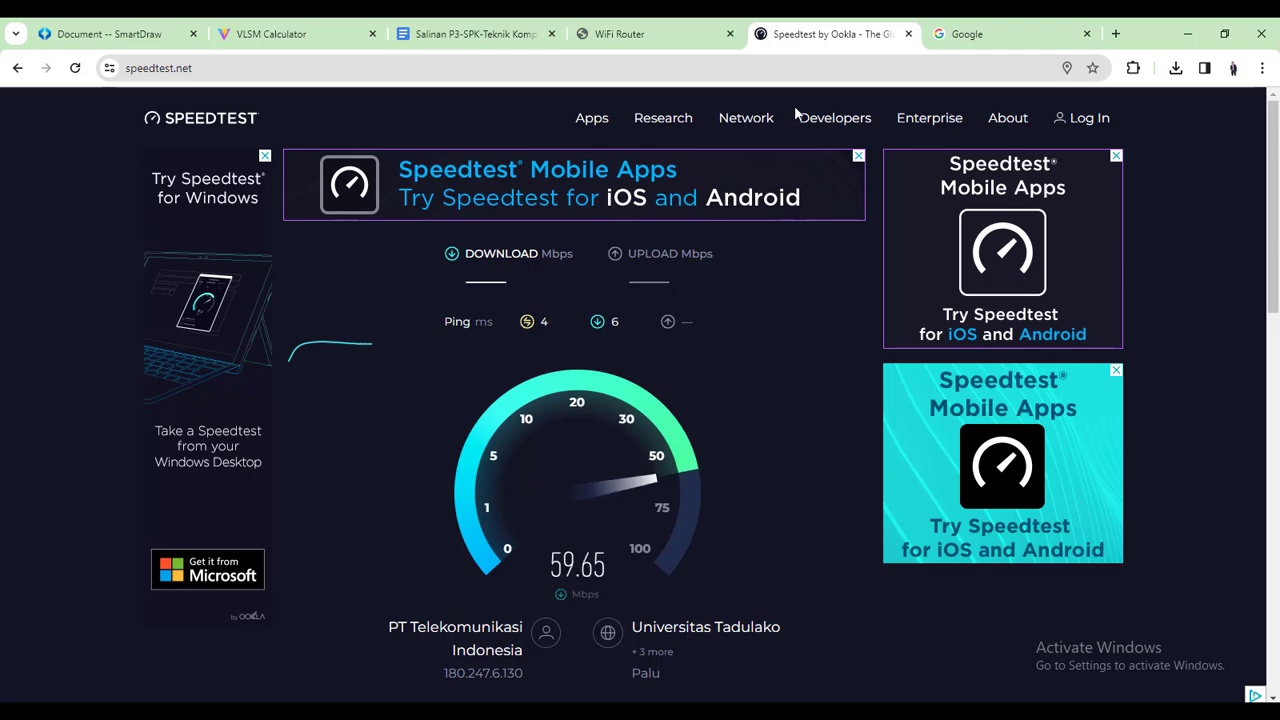
pyautogui.click(1115, 34)
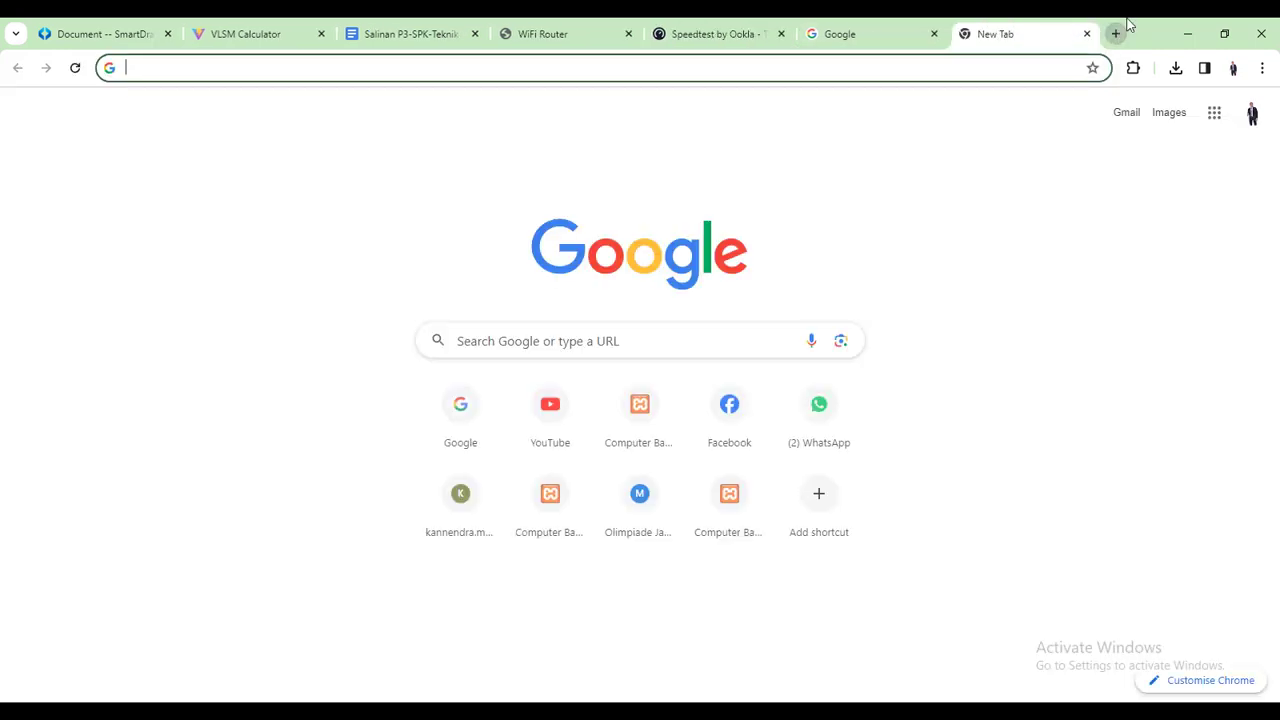
pyautogui.write('y')
pyautogui.press('Return')
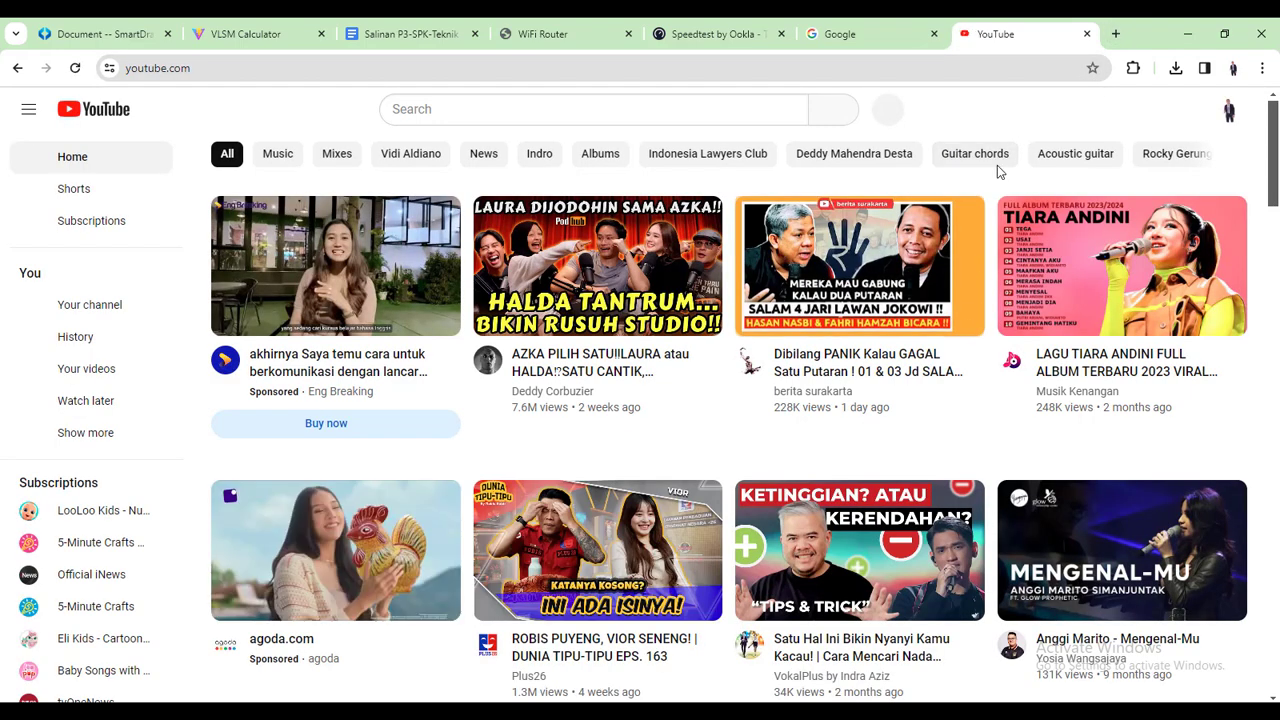
pyautogui.click(852, 32)
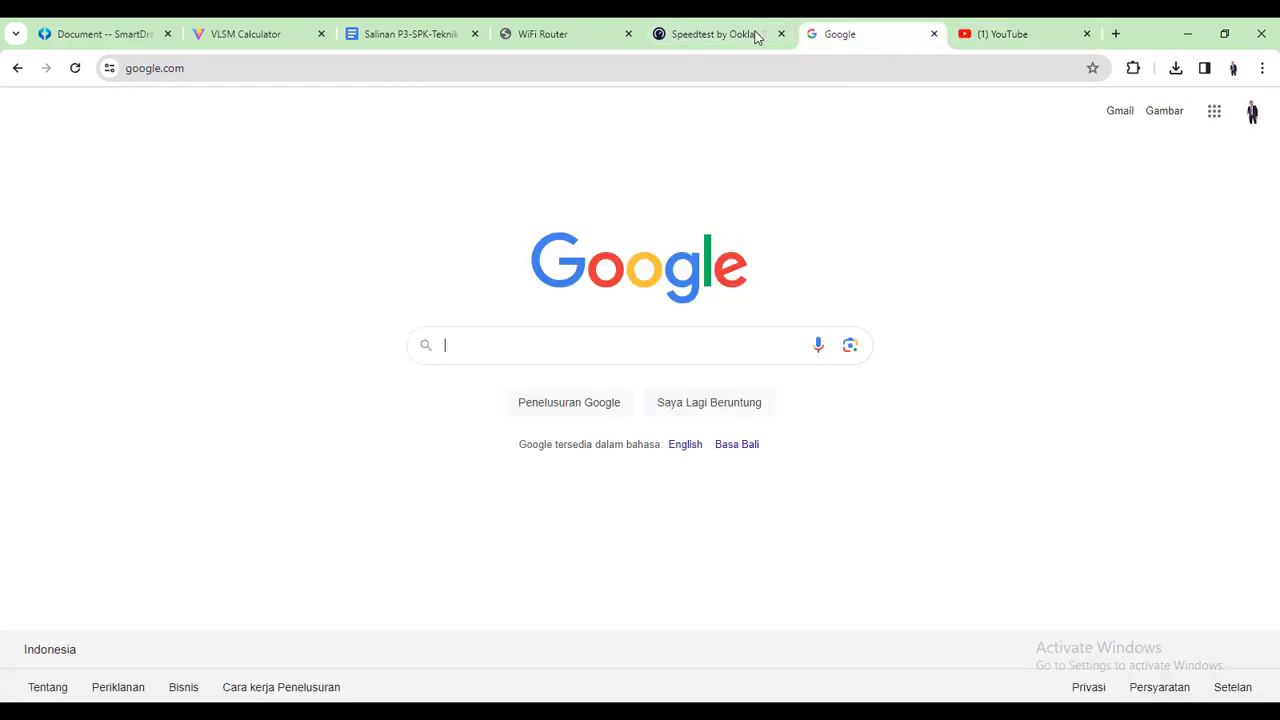
pyautogui.click(735, 35)
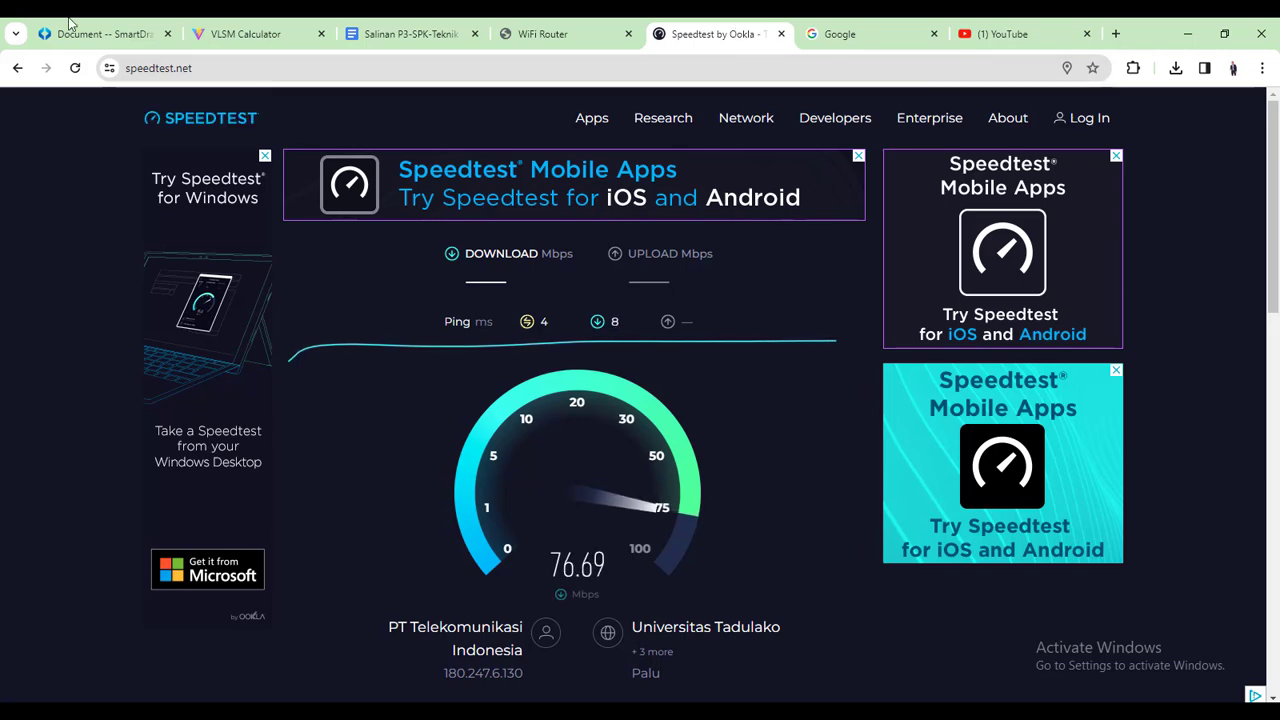
pyautogui.click(110, 26)
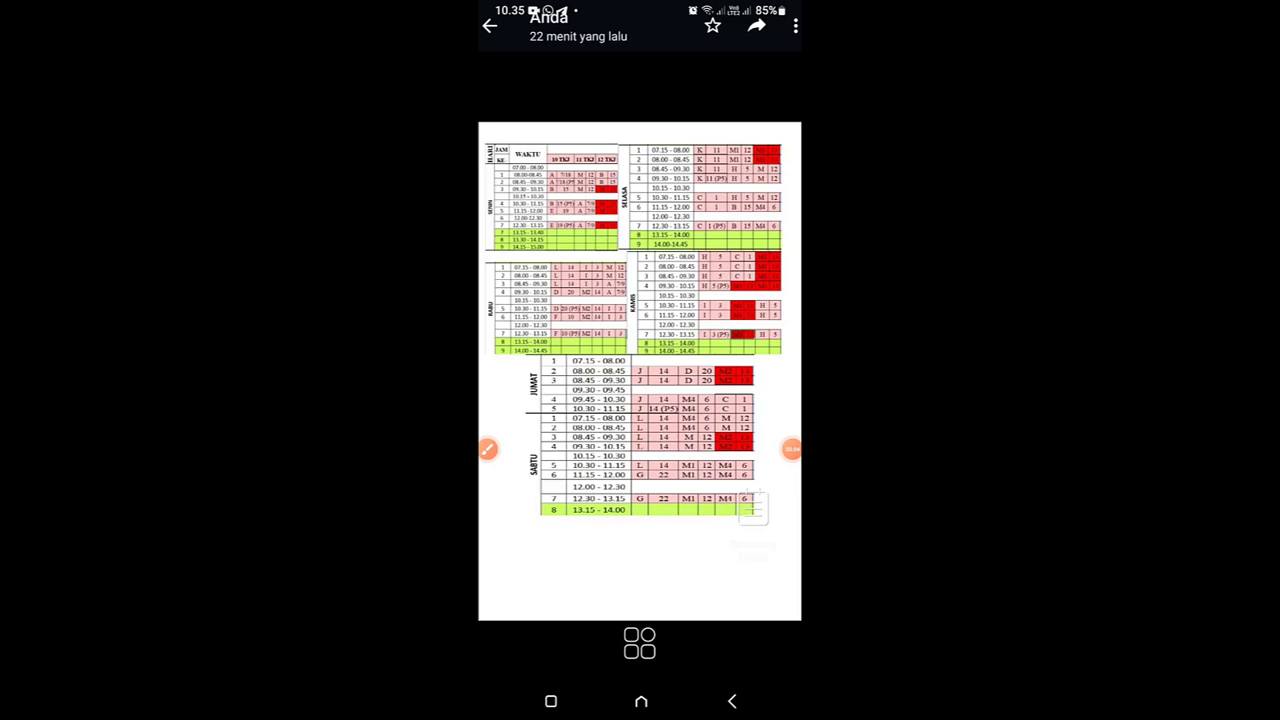
# From the phone's quick settings, toggle Wi-Fi off and on so it rejoins YANTO_HOTSPOT
pyautogui.moveTo(640, 5); pyautogui.dragTo(640, 400)
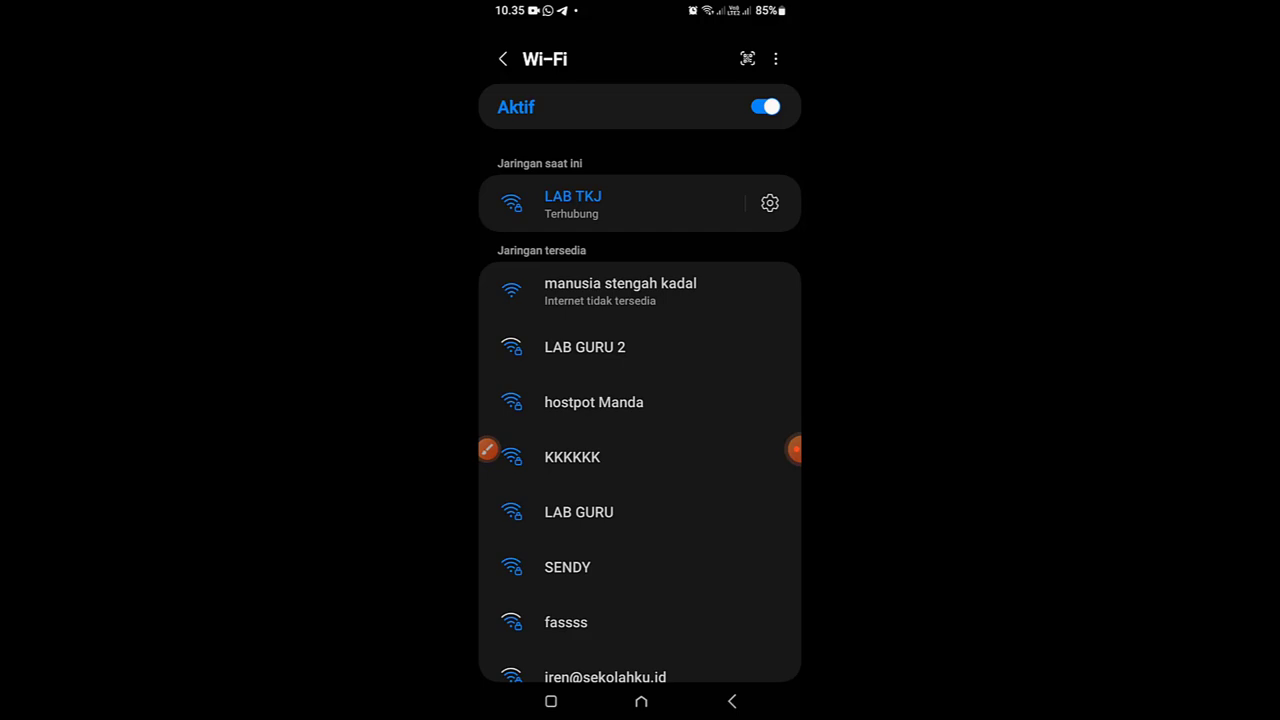
pyautogui.scroll(-2, 640, 420)
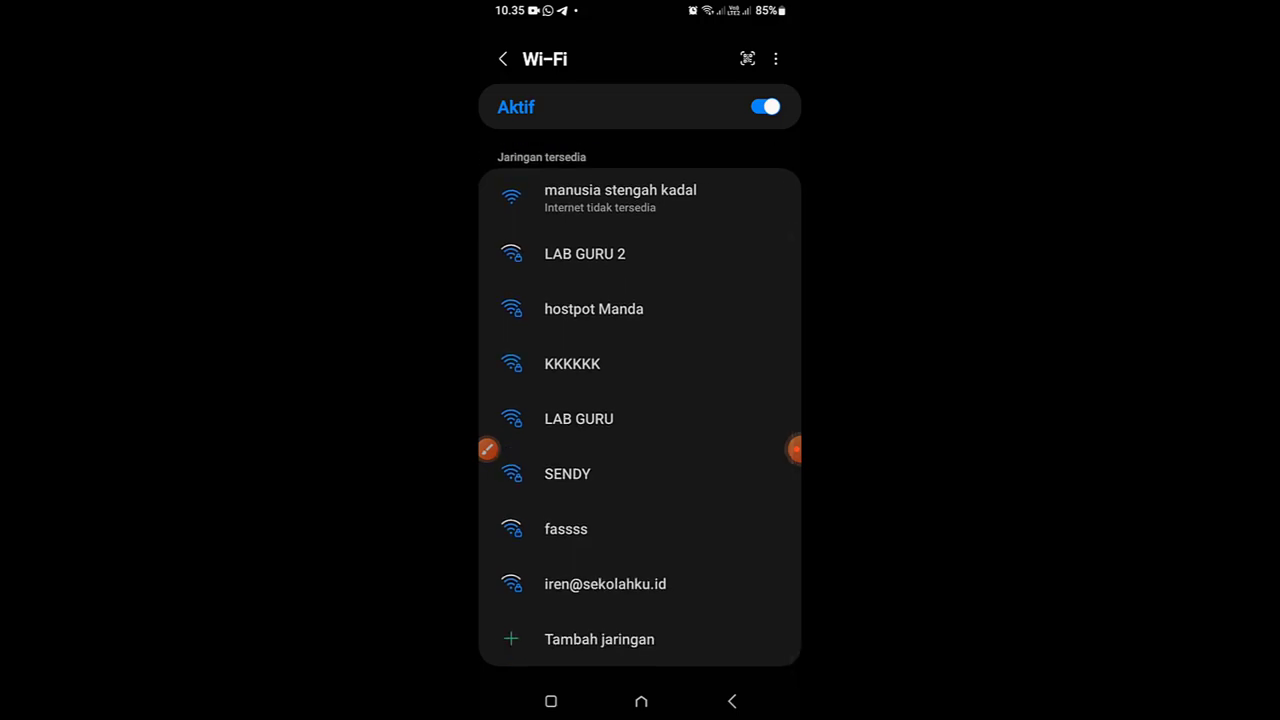
pyautogui.scroll(2, 640, 420)
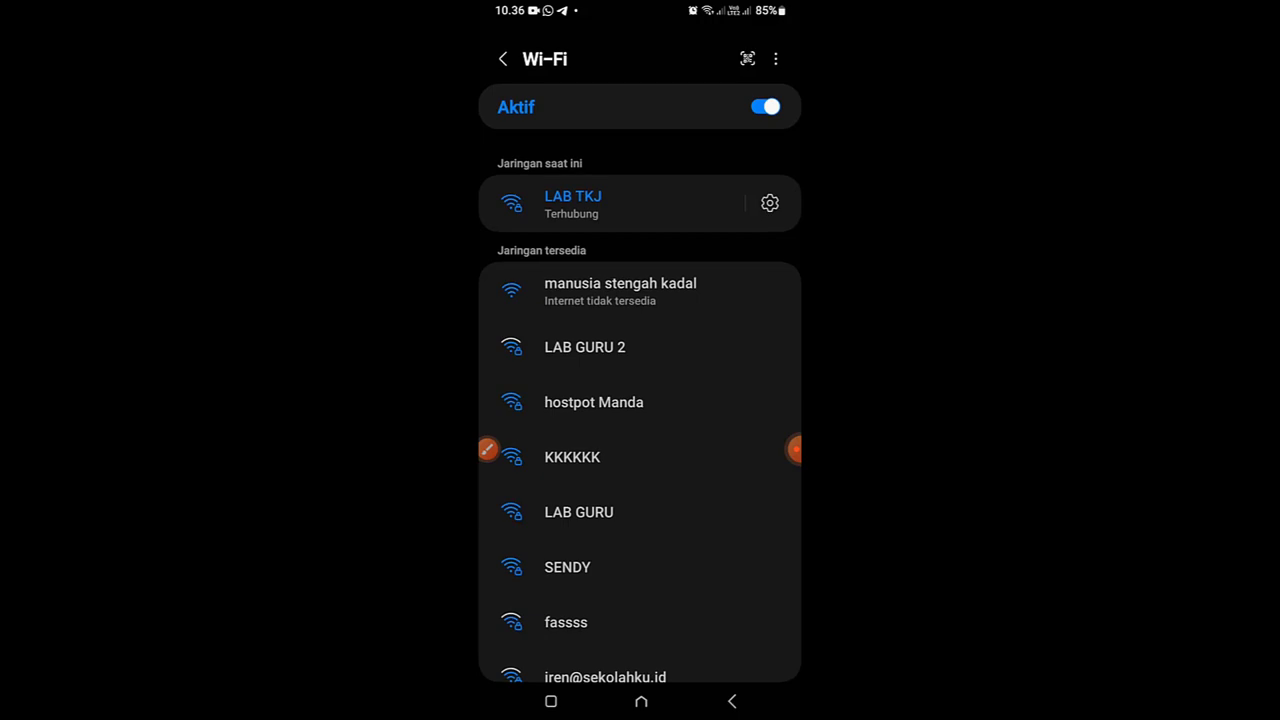
pyautogui.click(765, 106)
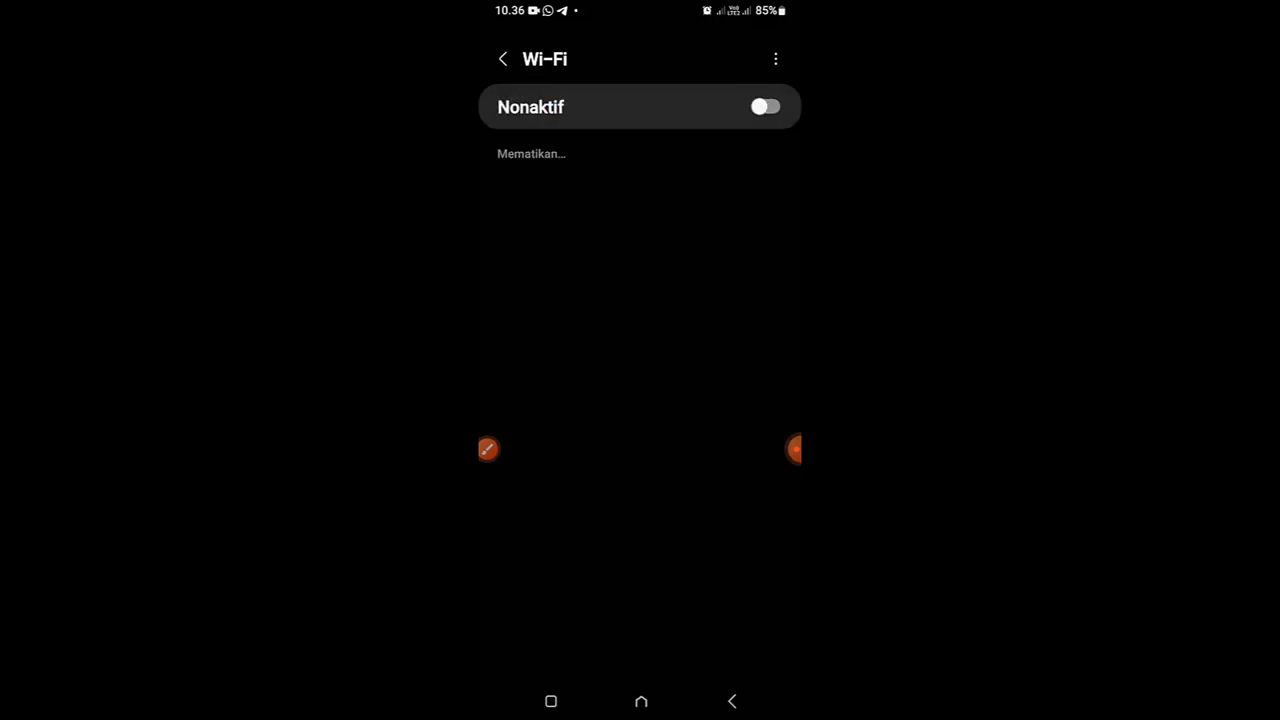
pyautogui.click(765, 106)
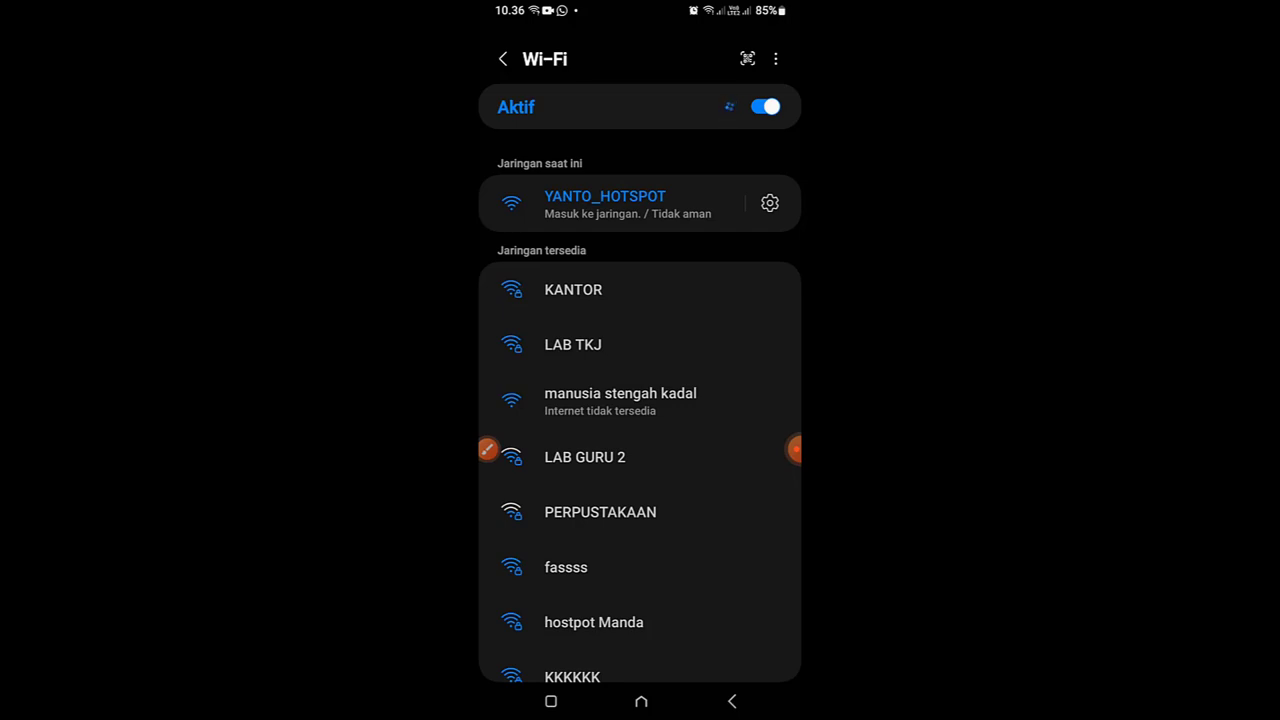
# Open the YANTO_HOTSPOT login page, enter username 'admin', and begin typing the password
pyautogui.click(628, 204)
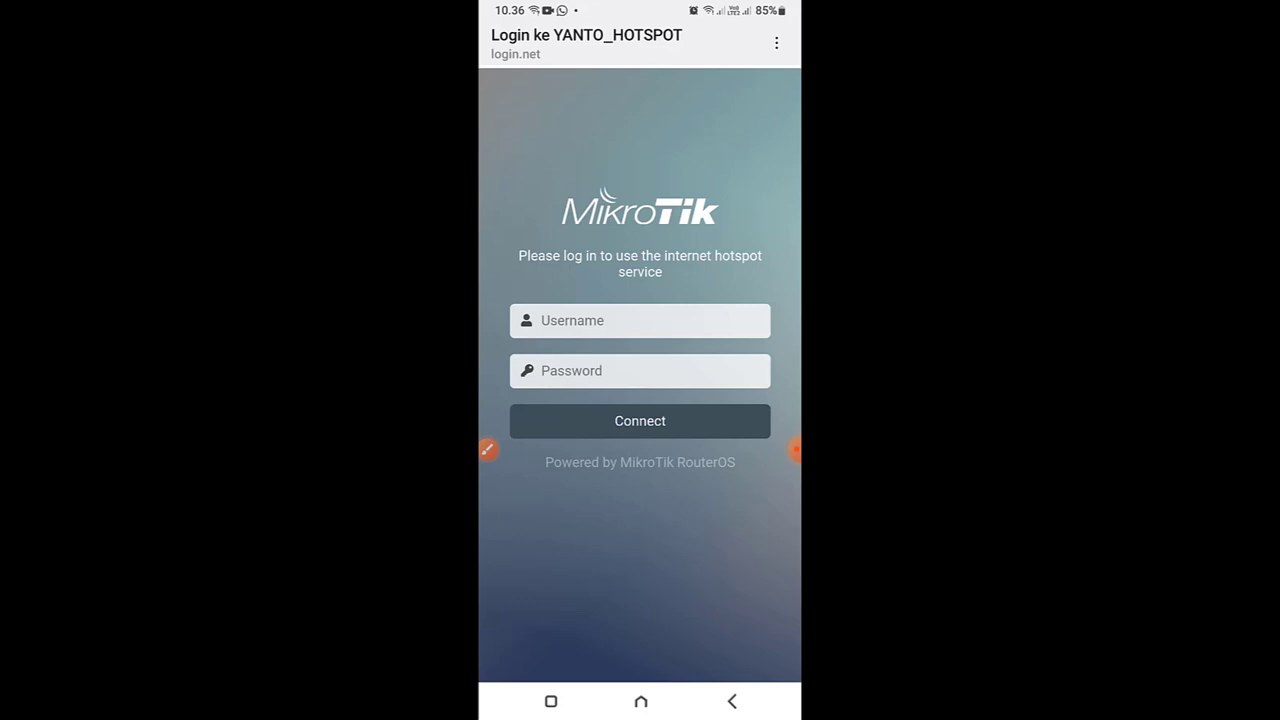
pyautogui.click(640, 321)
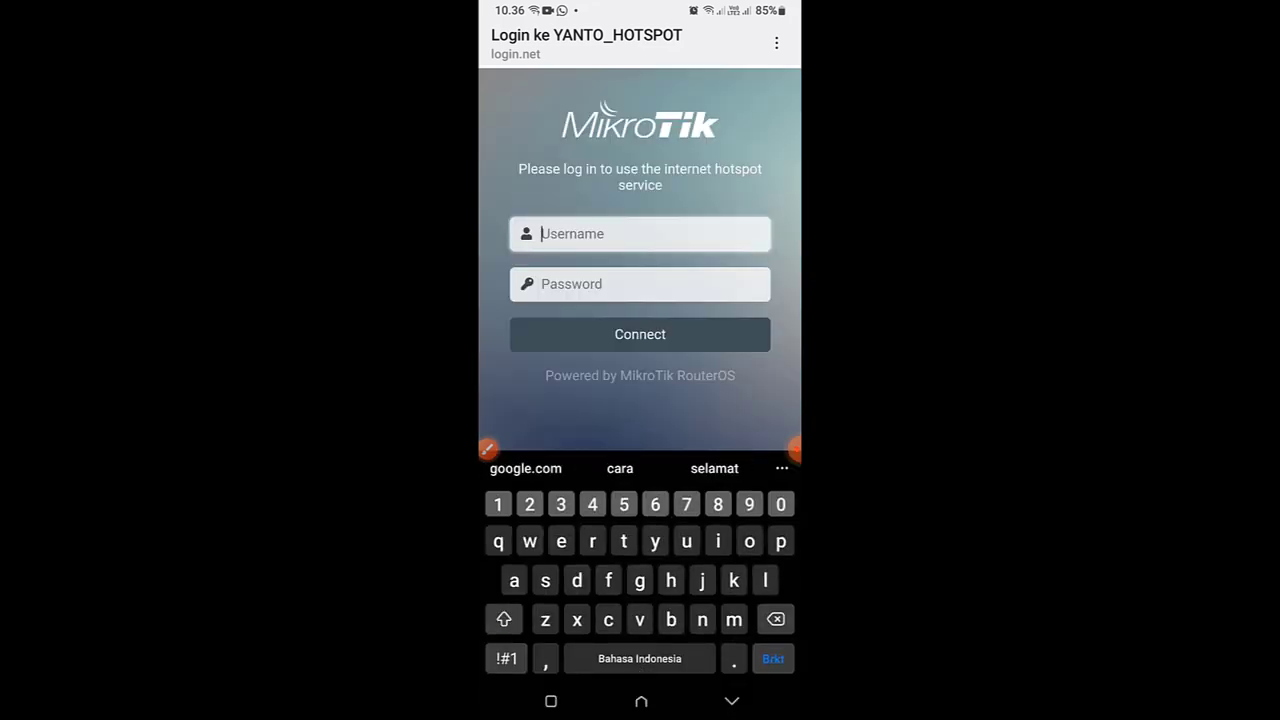
pyautogui.press('BackSpace')
pyautogui.press('BackSpace')
pyautogui.press('BackSpace')
pyautogui.press('BackSpace')
pyautogui.press('BackSpace')
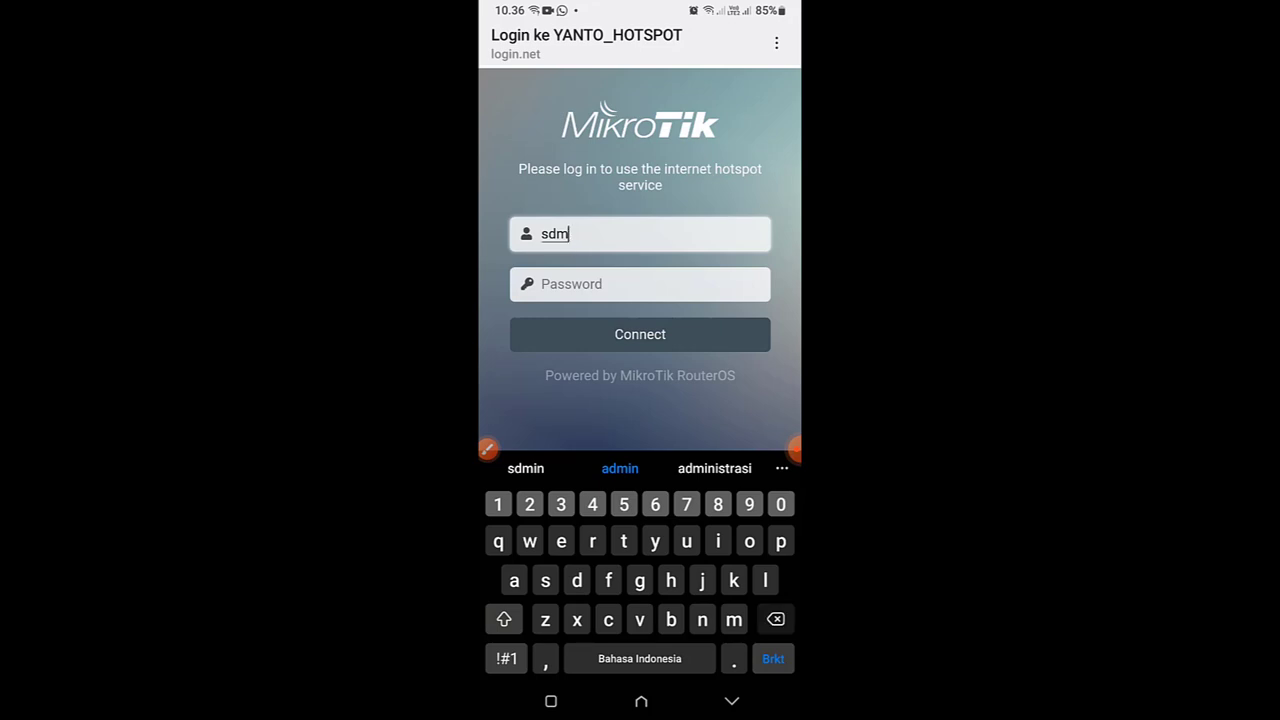
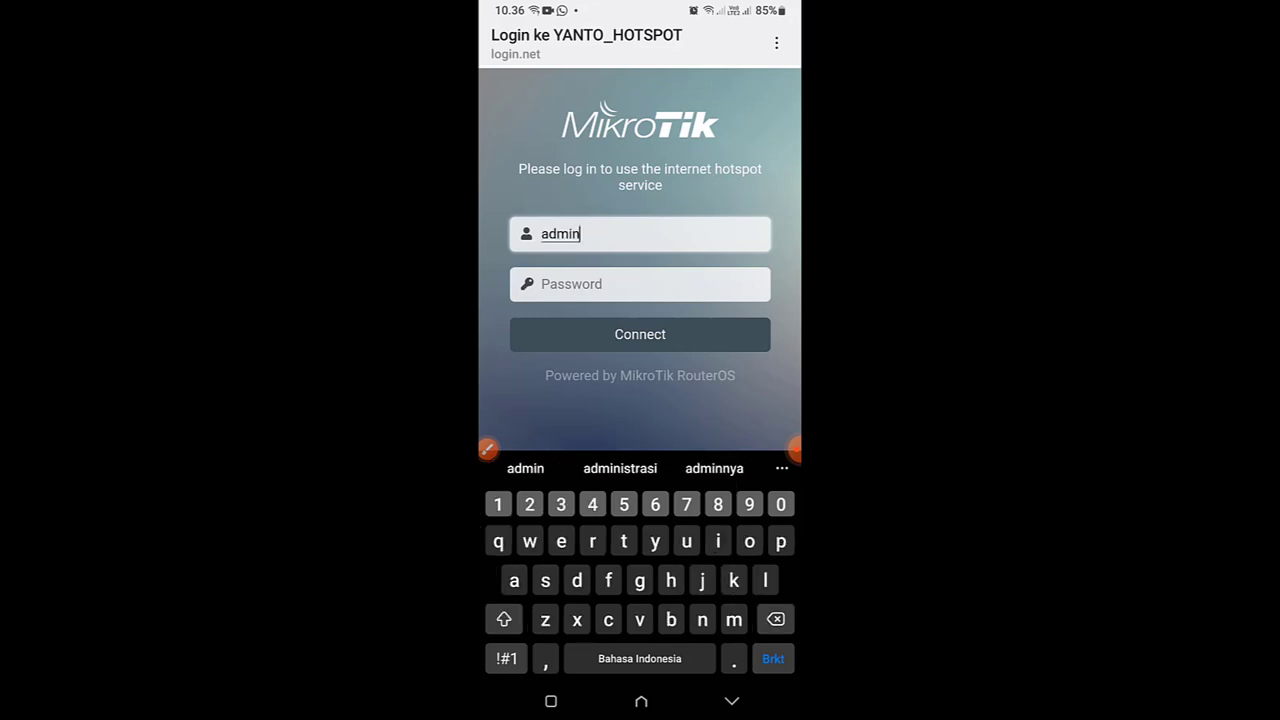
pyautogui.click(640, 284)
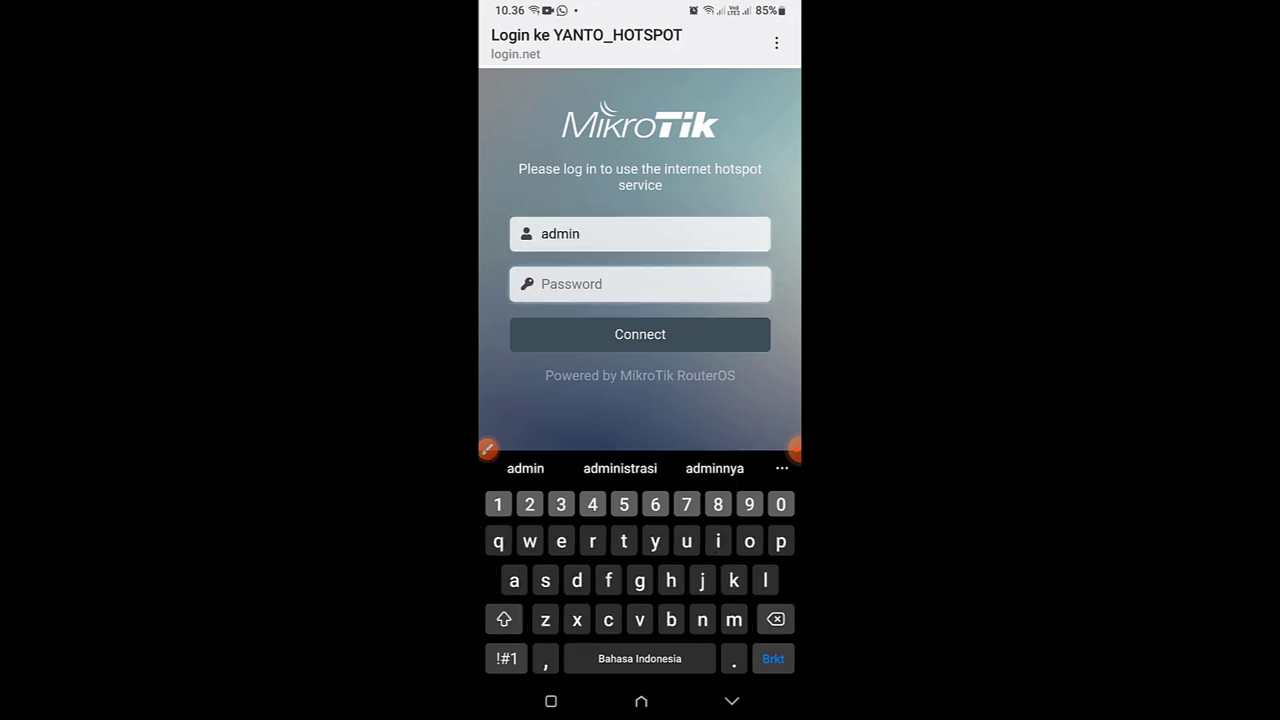
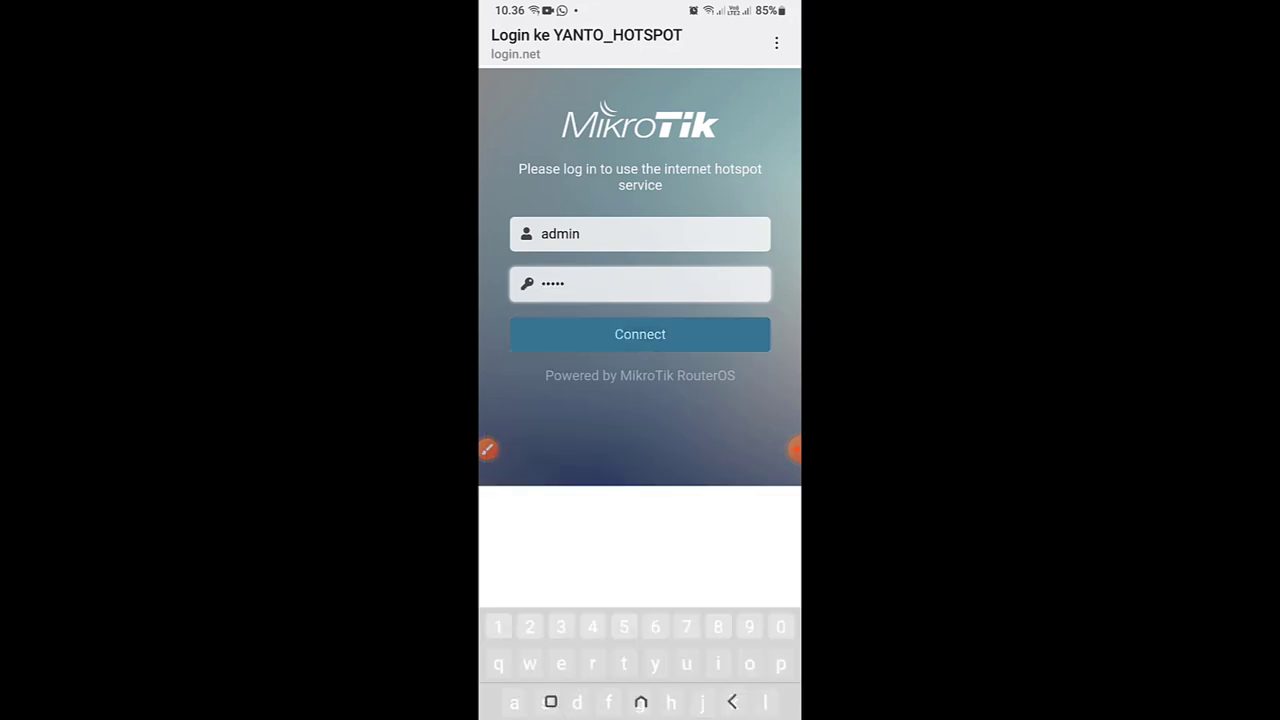
# Log in to the hotspot and run the phone's Speedtest app, measuring 22.2 Mbps download
pyautogui.click(640, 334)
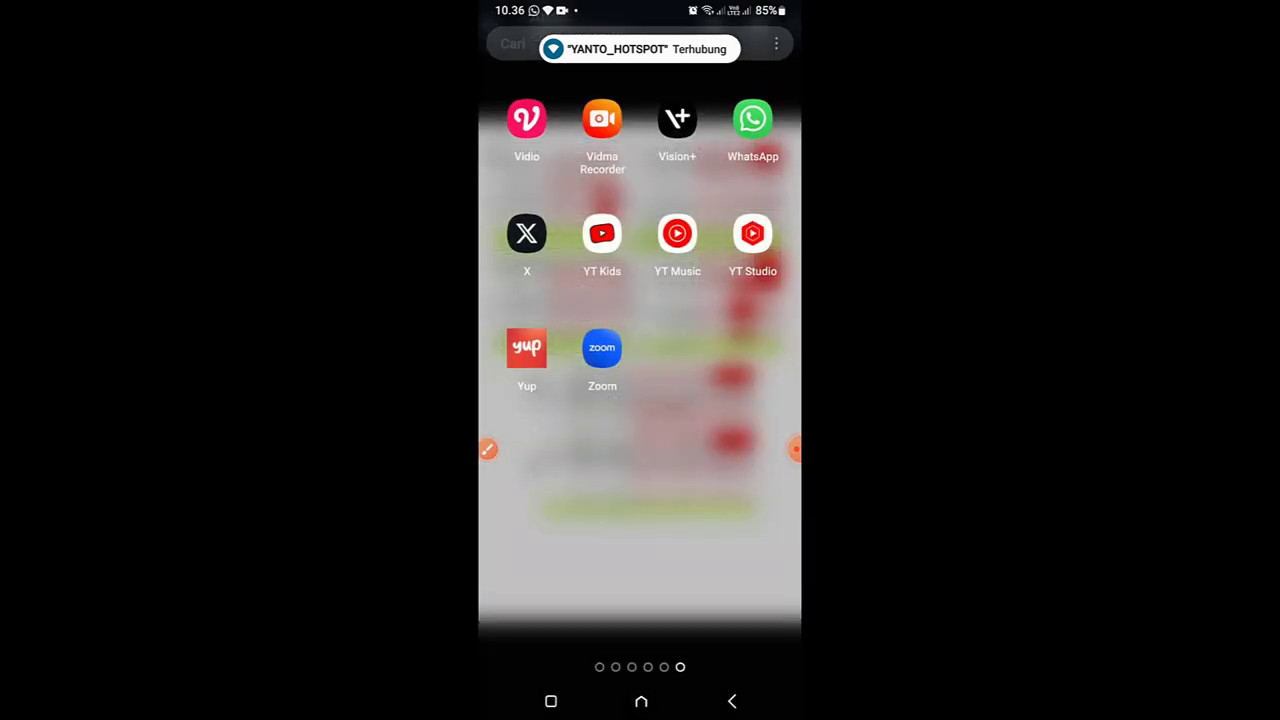
pyautogui.moveTo(560, 480); pyautogui.dragTo(640, 480)
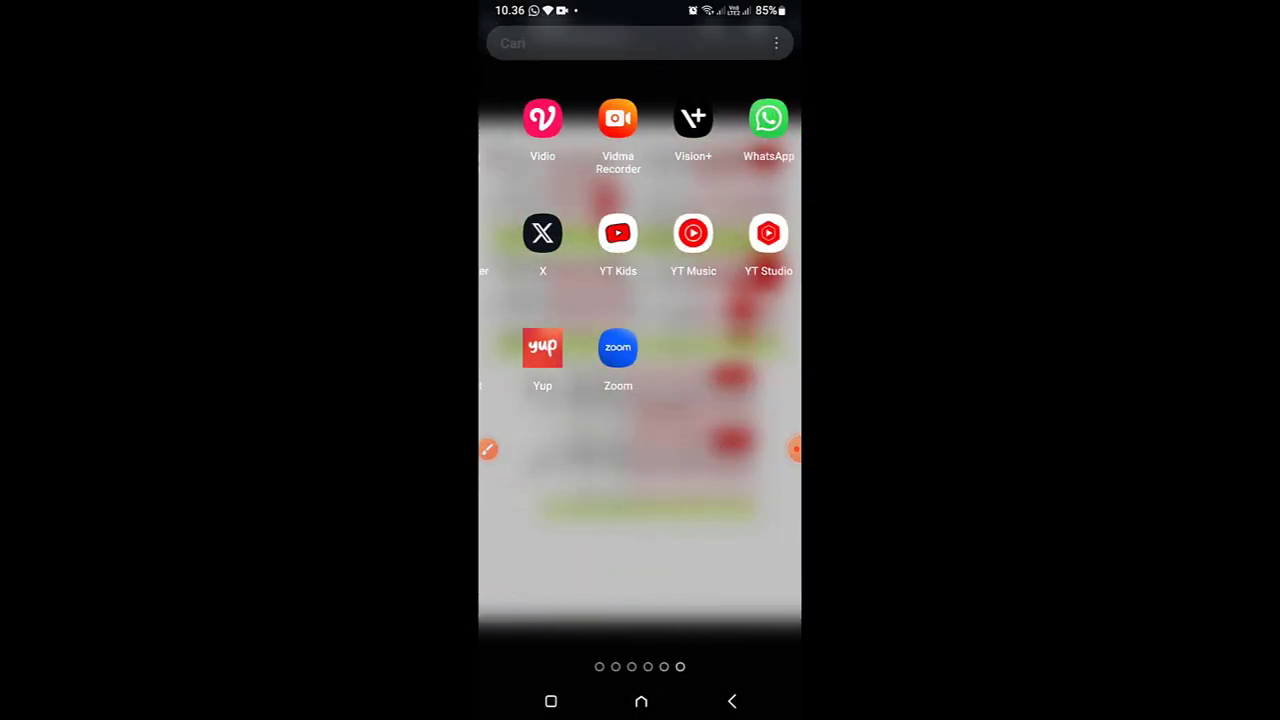
pyautogui.moveTo(560, 480); pyautogui.dragTo(740, 480)
pyautogui.click(743, 346)
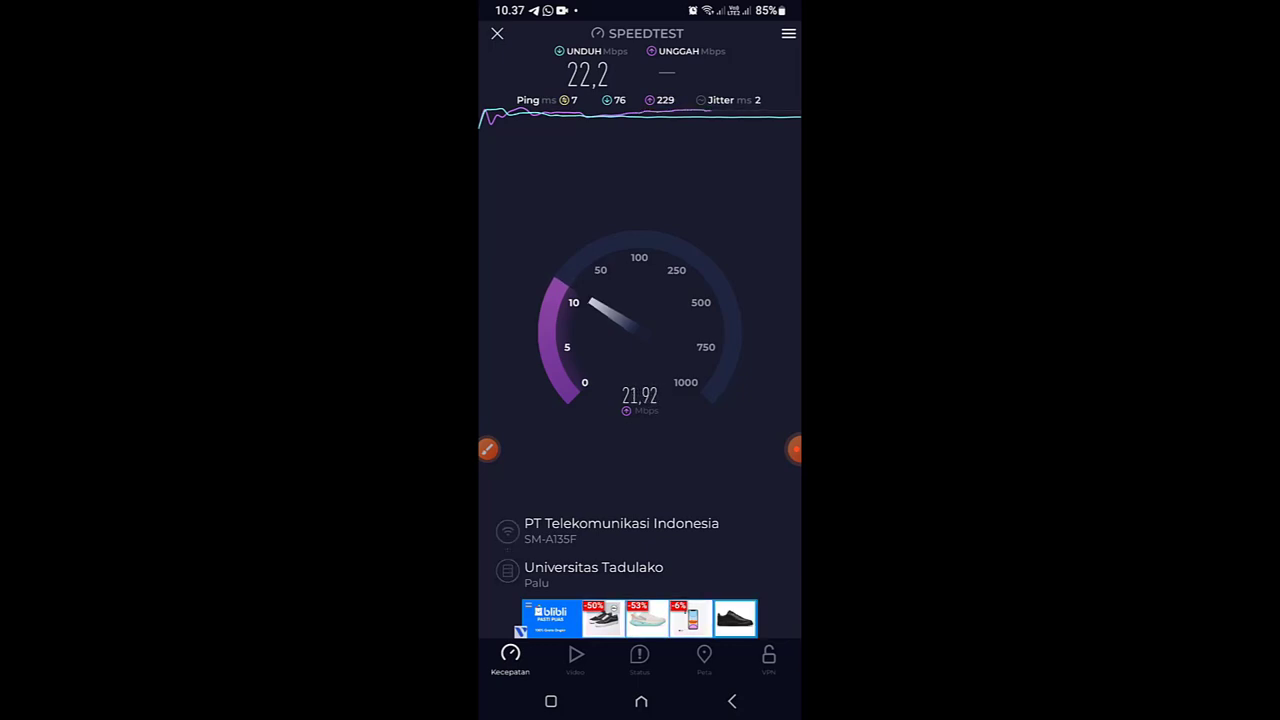
pyautogui.click(795, 449)
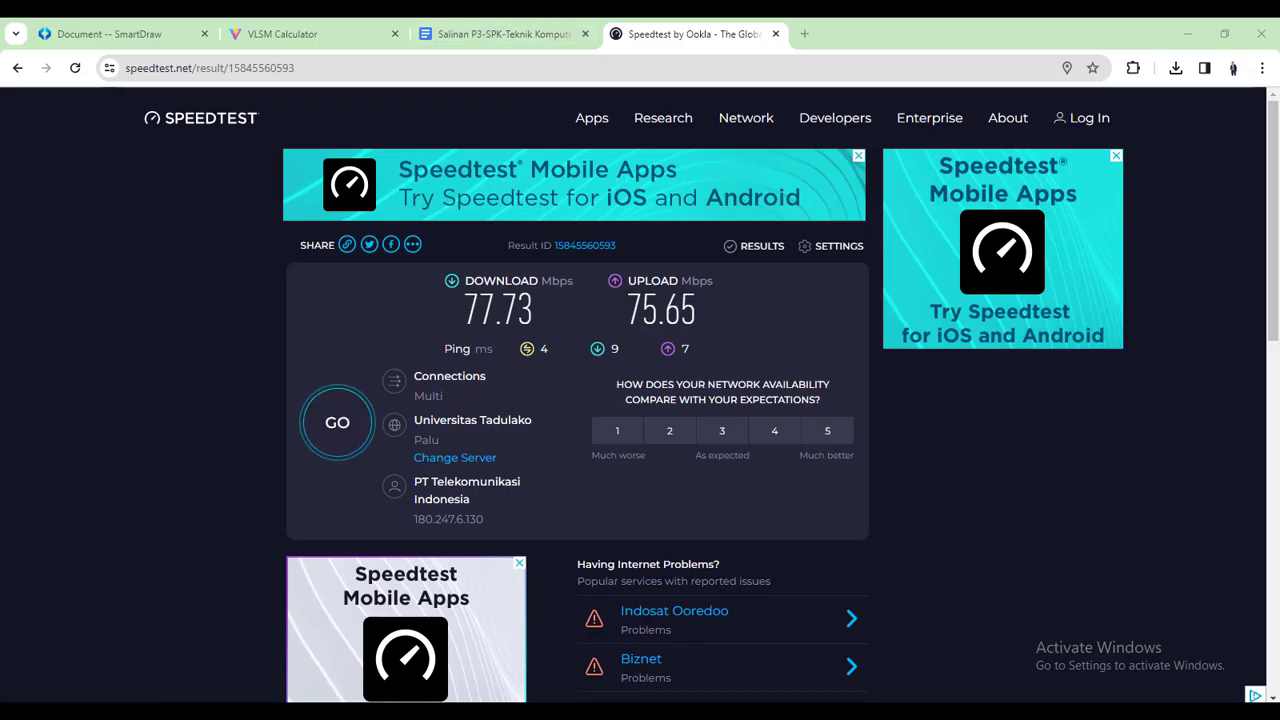
# Close the Queue List, reopen Queues, check Queue Tree, then return to Simple Queues
pyautogui.click(500, 34)
pyautogui.click(778, 325)
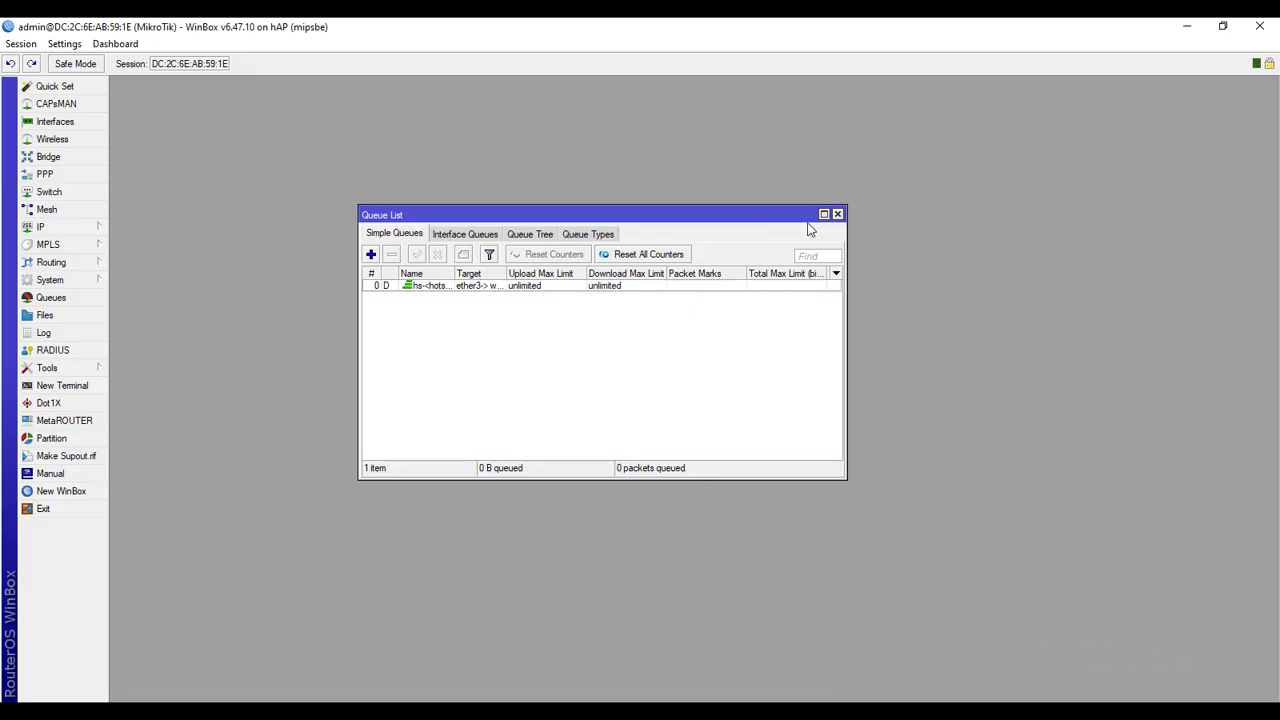
pyautogui.click(838, 215)
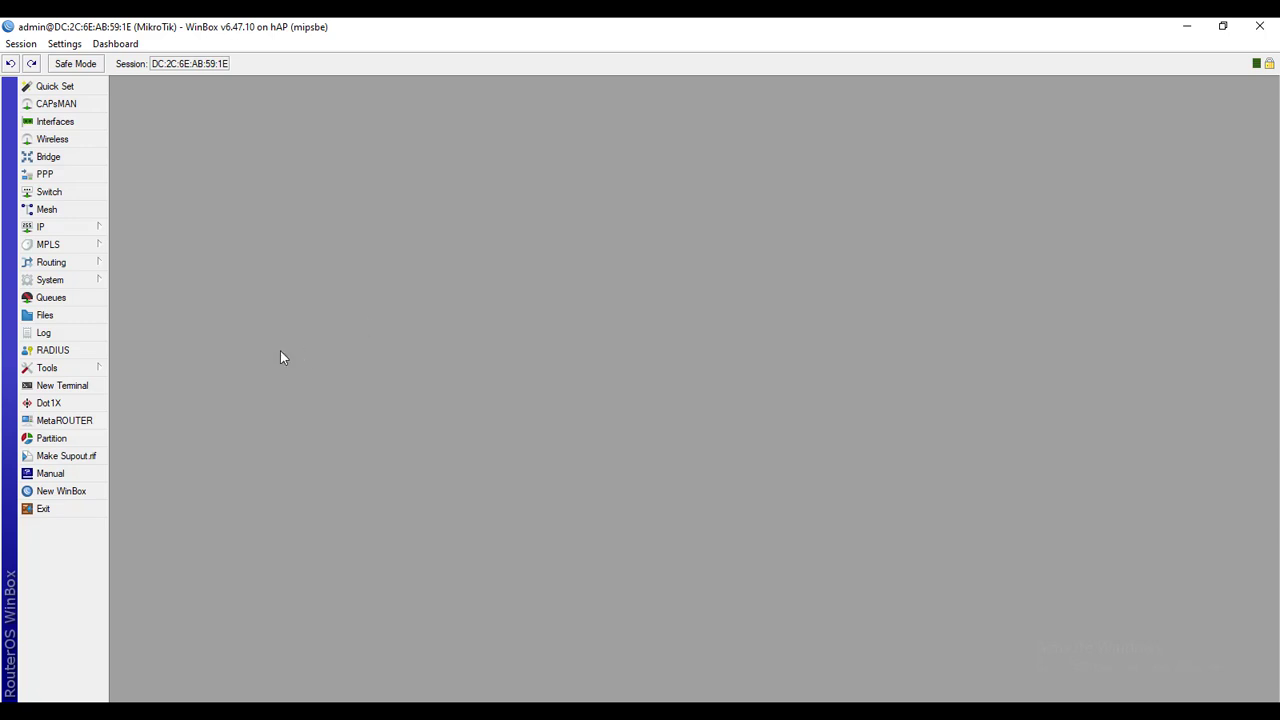
pyautogui.click(51, 297)
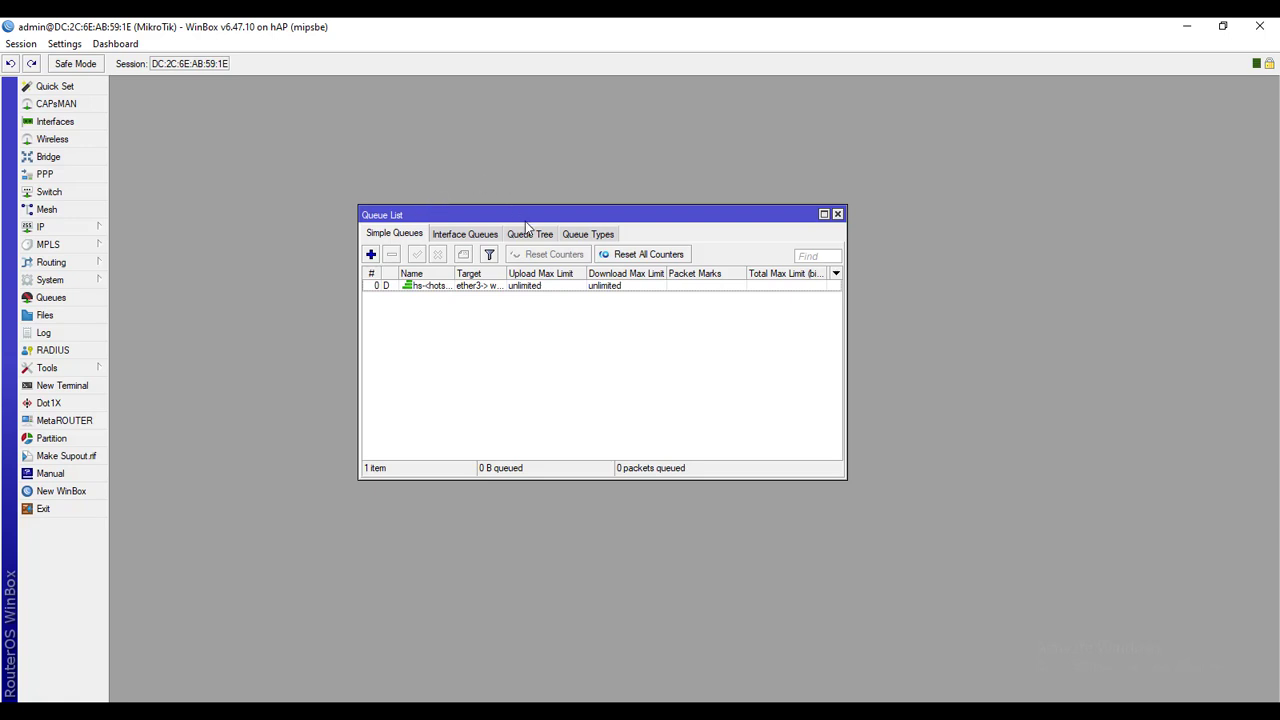
pyautogui.click(528, 233)
pyautogui.click(408, 235)
# Create a new simple queue named 'limit lan' targeting ether4 -> lan
pyautogui.click(371, 255)
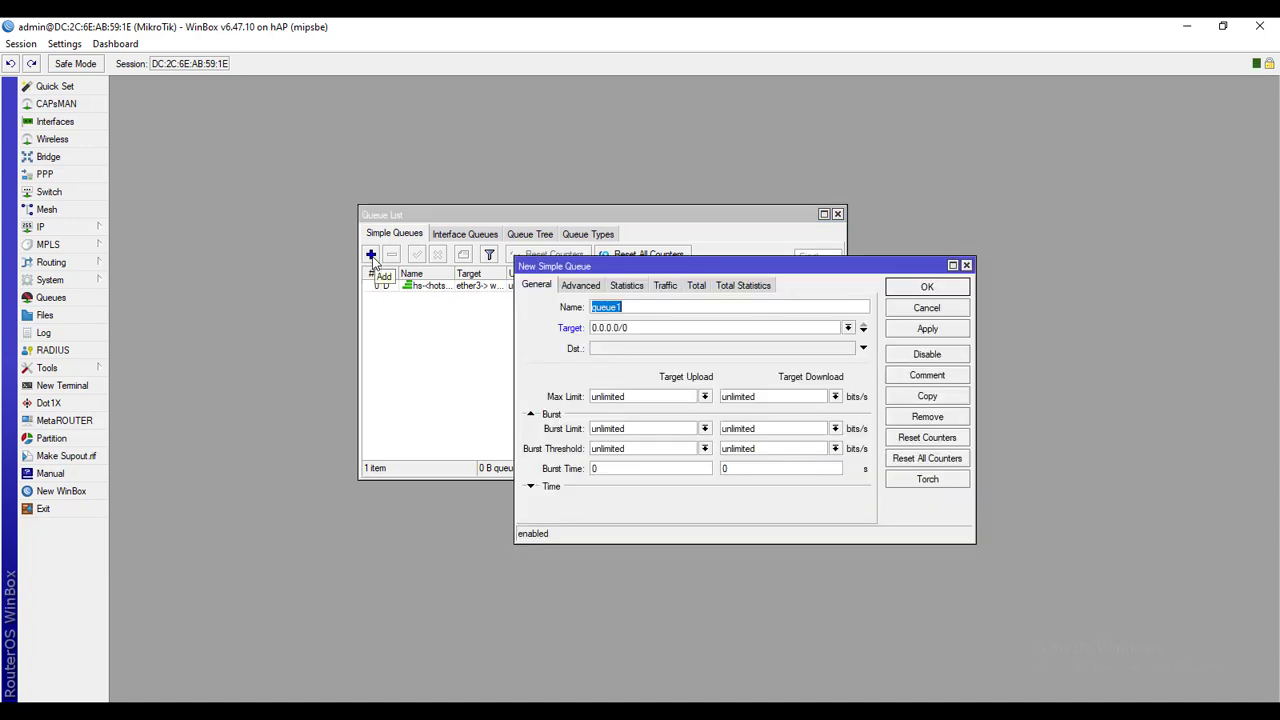
pyautogui.click(643, 306)
pyautogui.moveTo(643, 305); pyautogui.dragTo(496, 306)
pyautogui.write('limit lan')
pyautogui.click(848, 329)
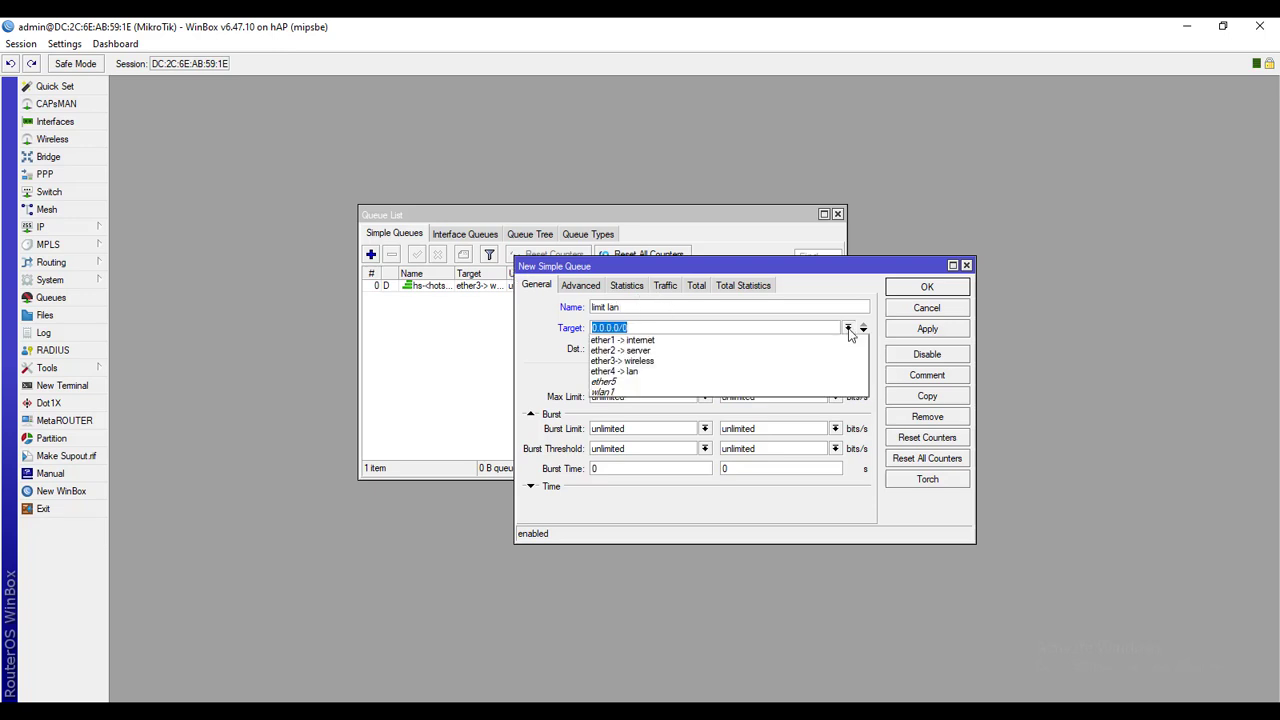
pyautogui.click(628, 373)
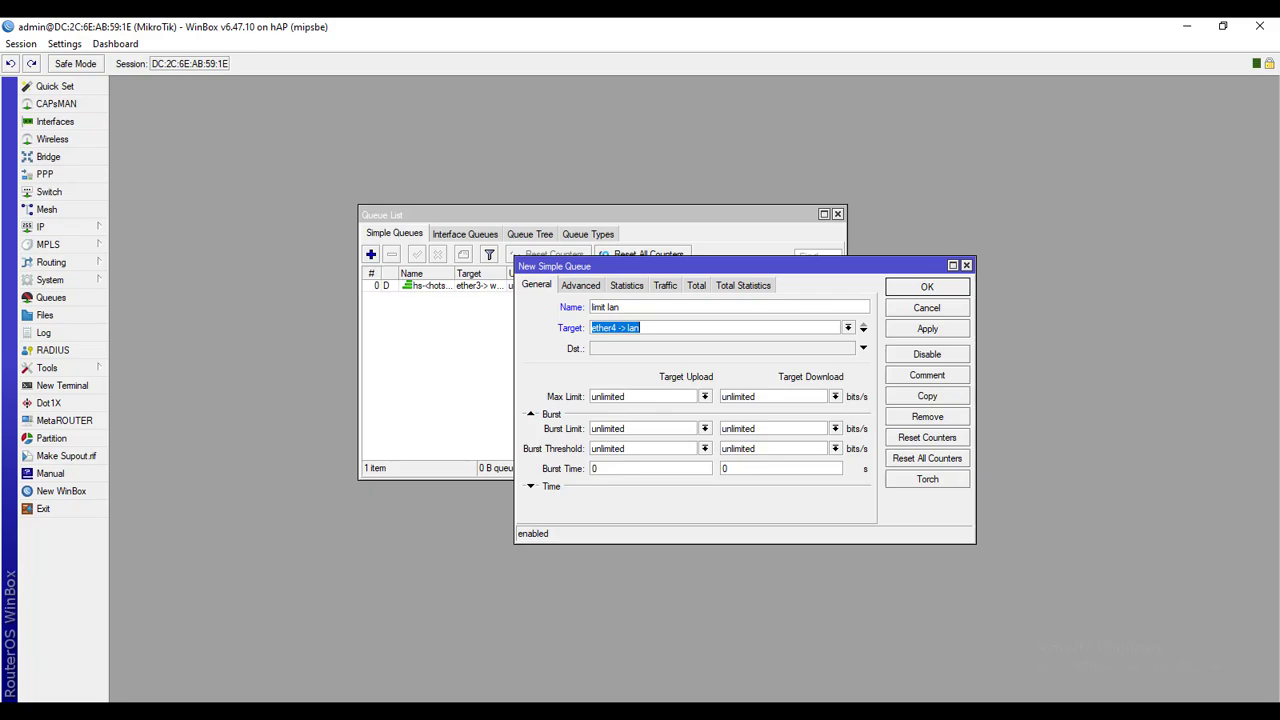
# Set its max limit to 4M upload and 4M download, then apply and close
pyautogui.hotkey('alt', 'Tab')
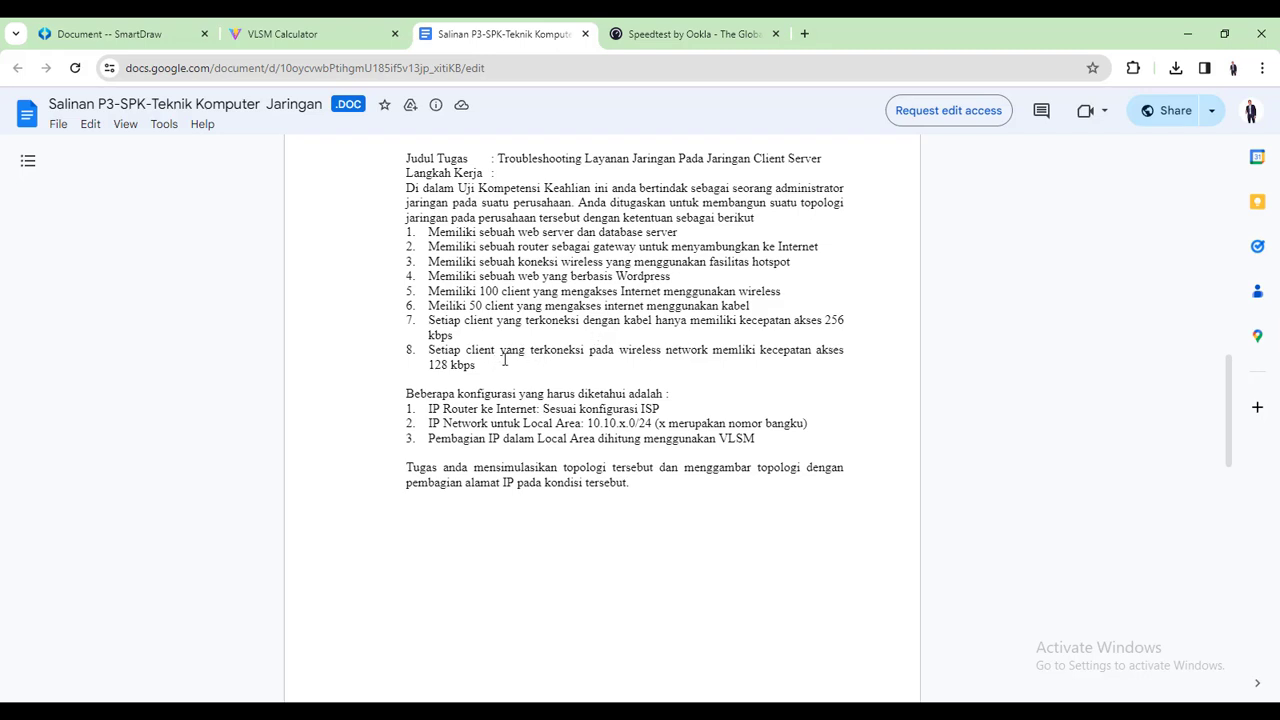
pyautogui.click(690, 34)
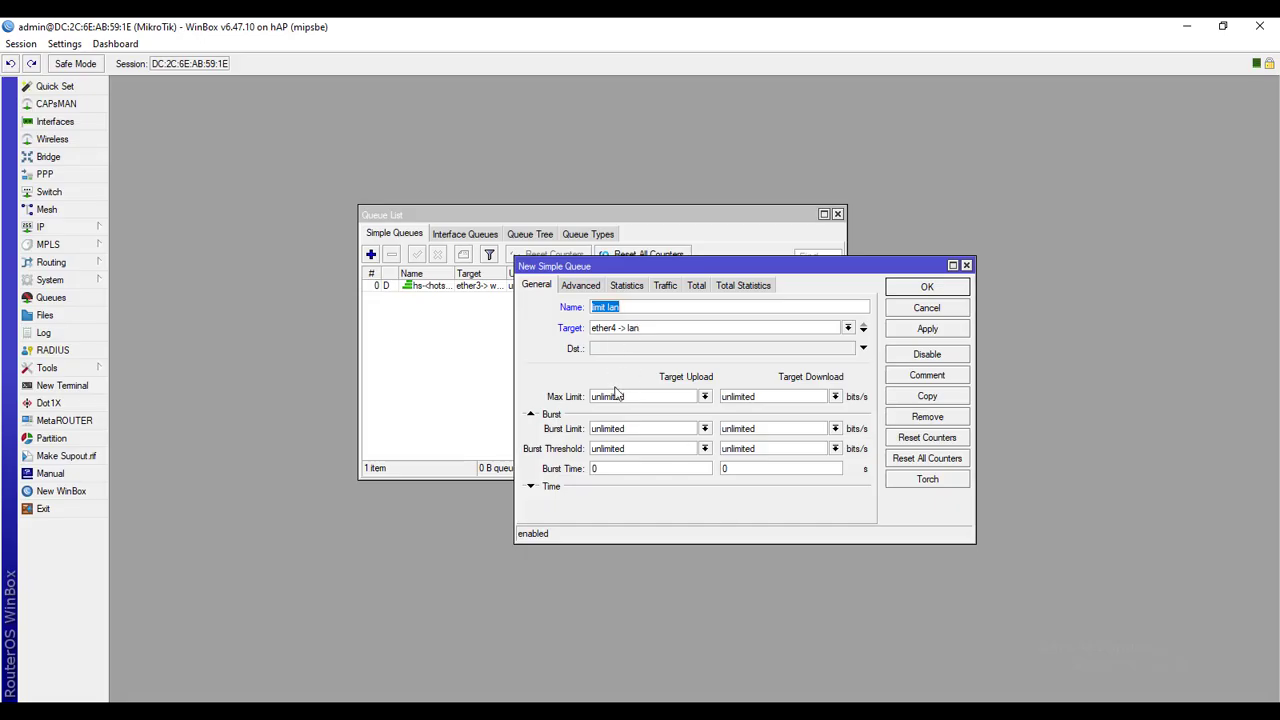
pyautogui.click(704, 397)
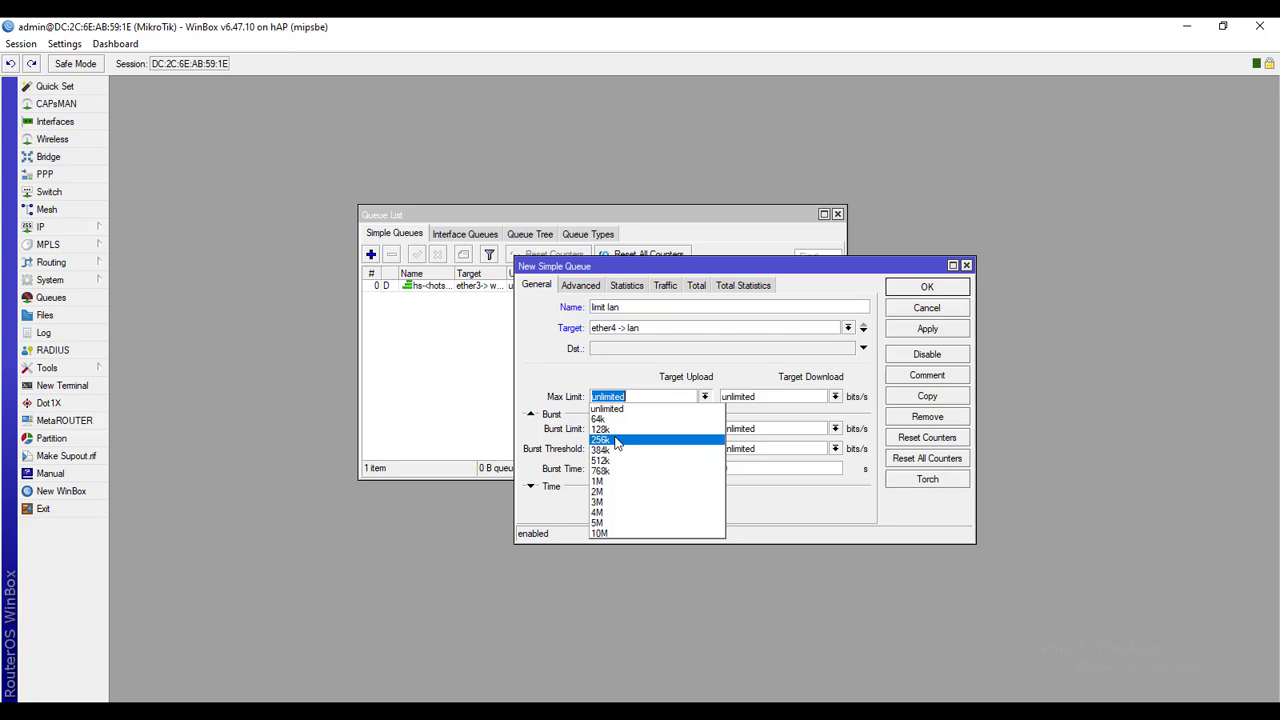
pyautogui.click(630, 512)
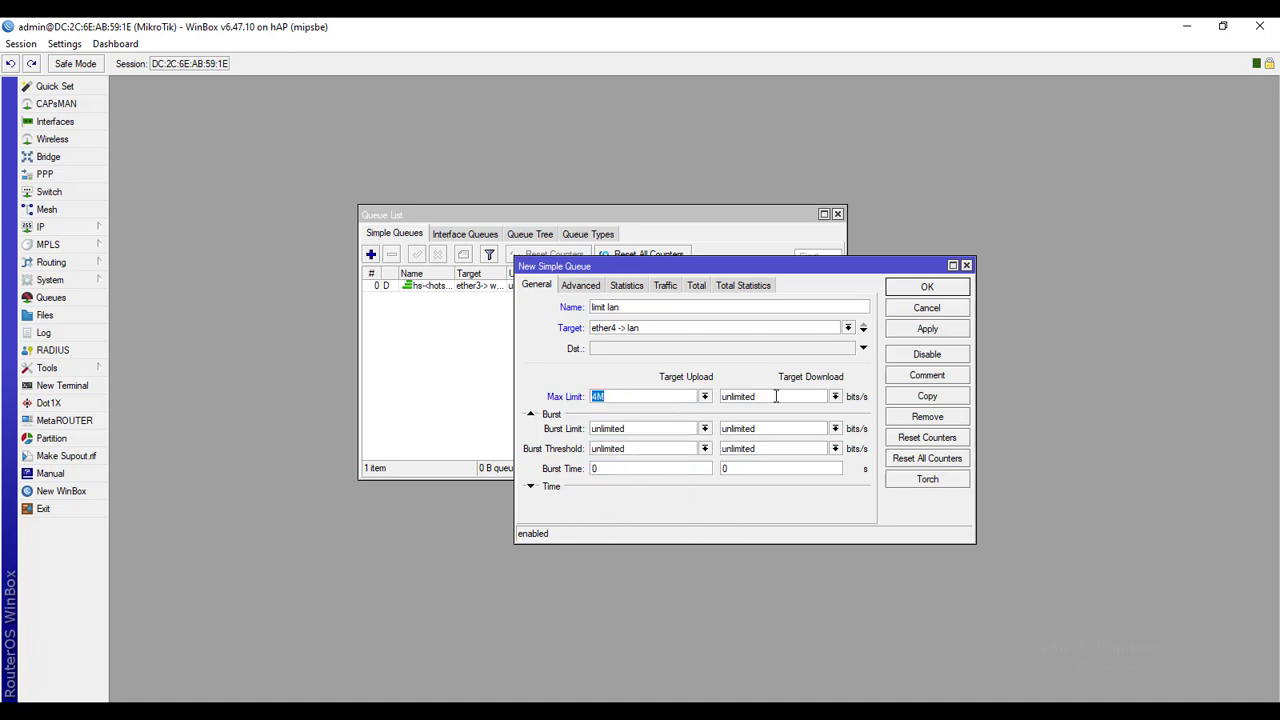
pyautogui.click(838, 397)
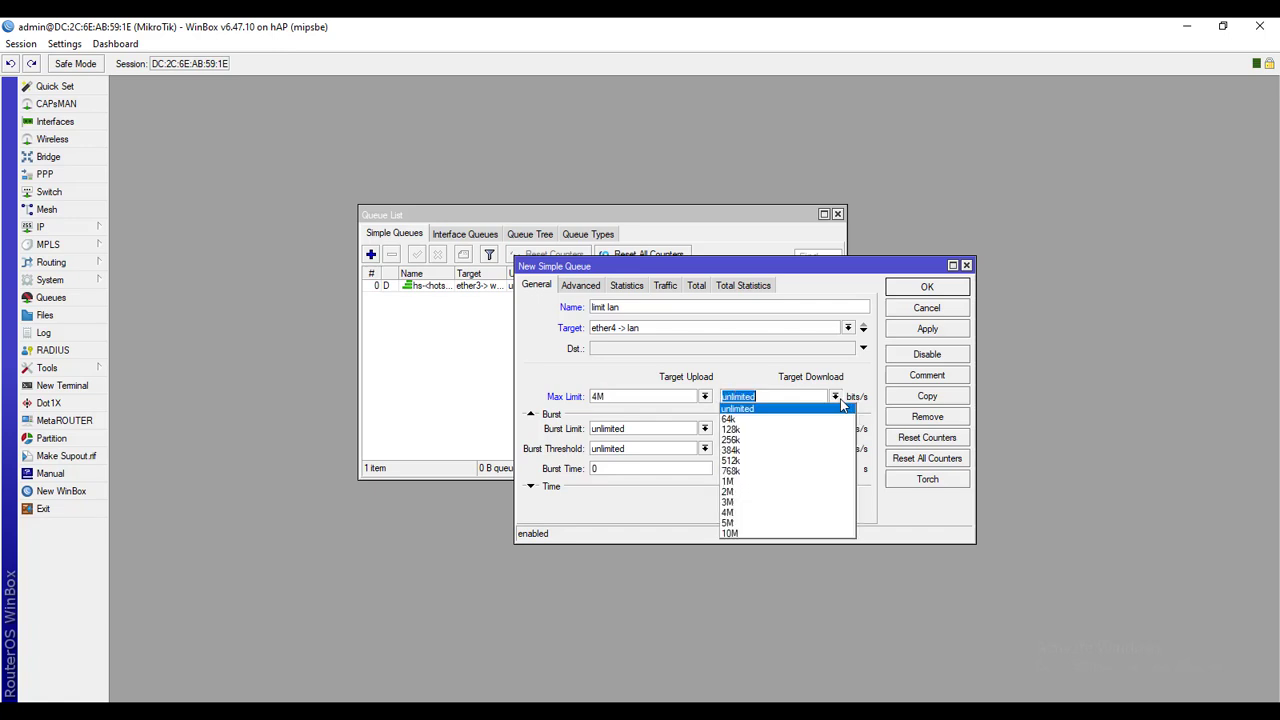
pyautogui.click(740, 513)
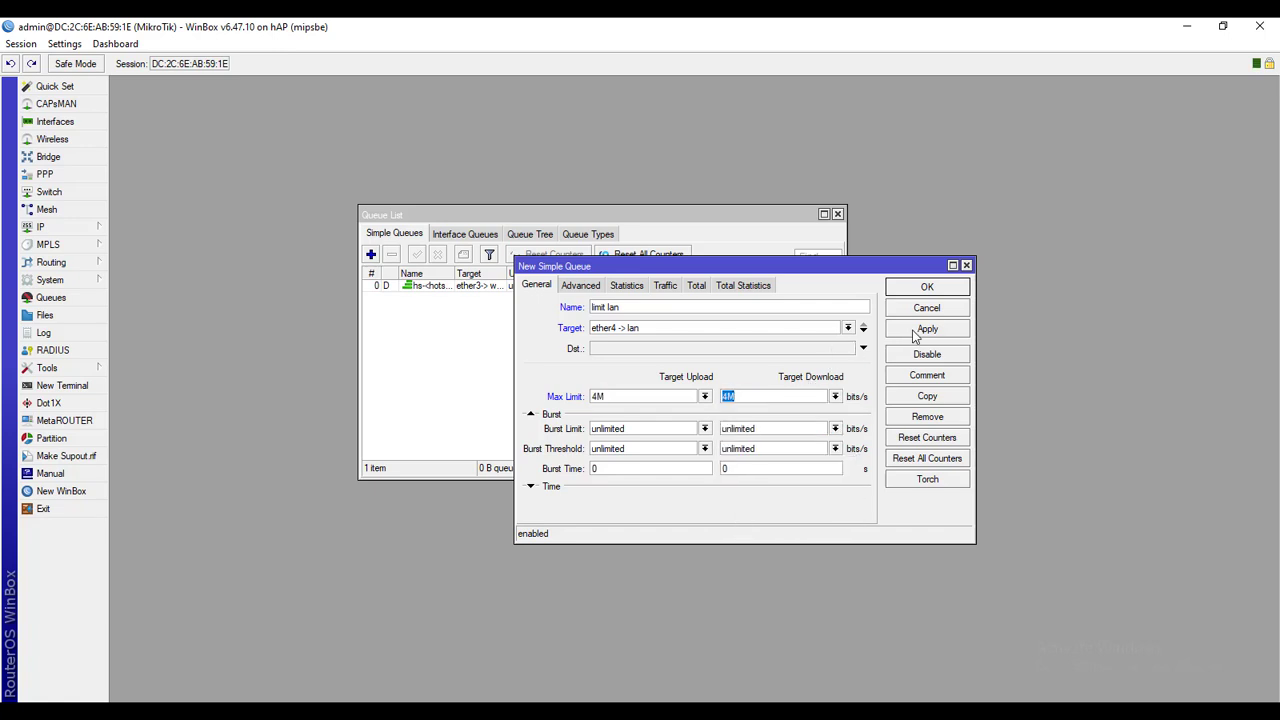
pyautogui.click(914, 337)
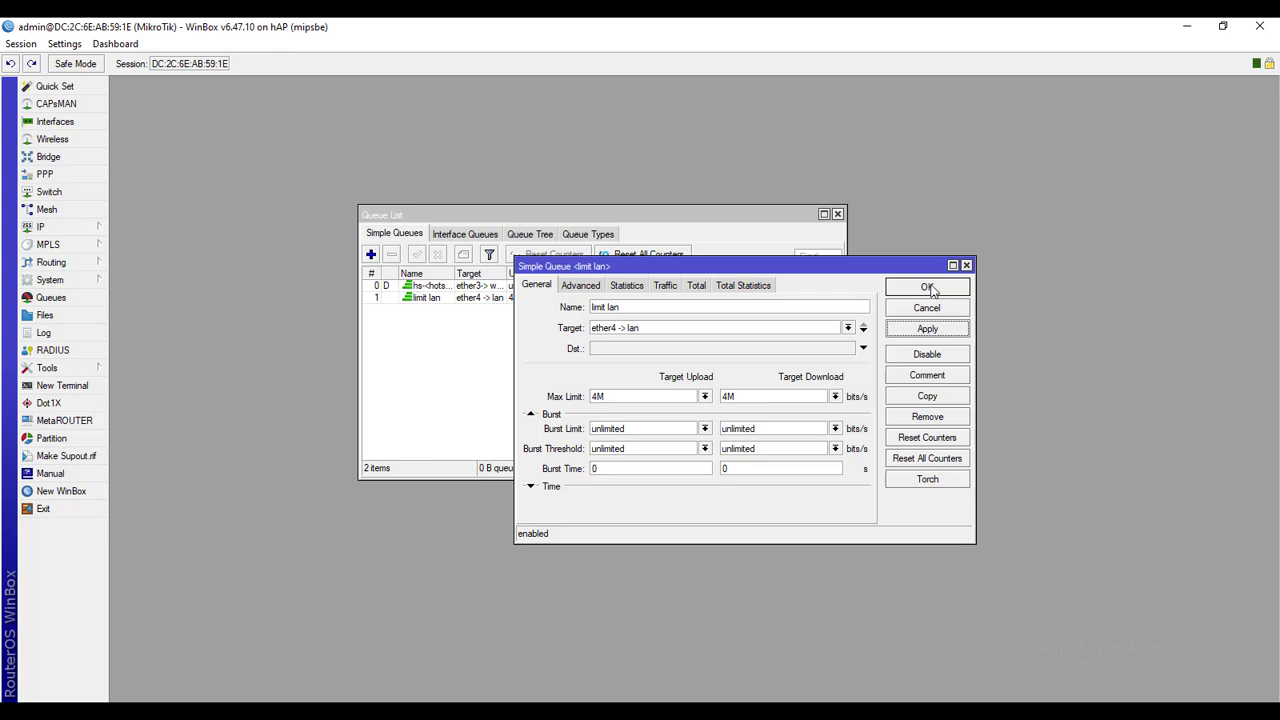
pyautogui.click(928, 287)
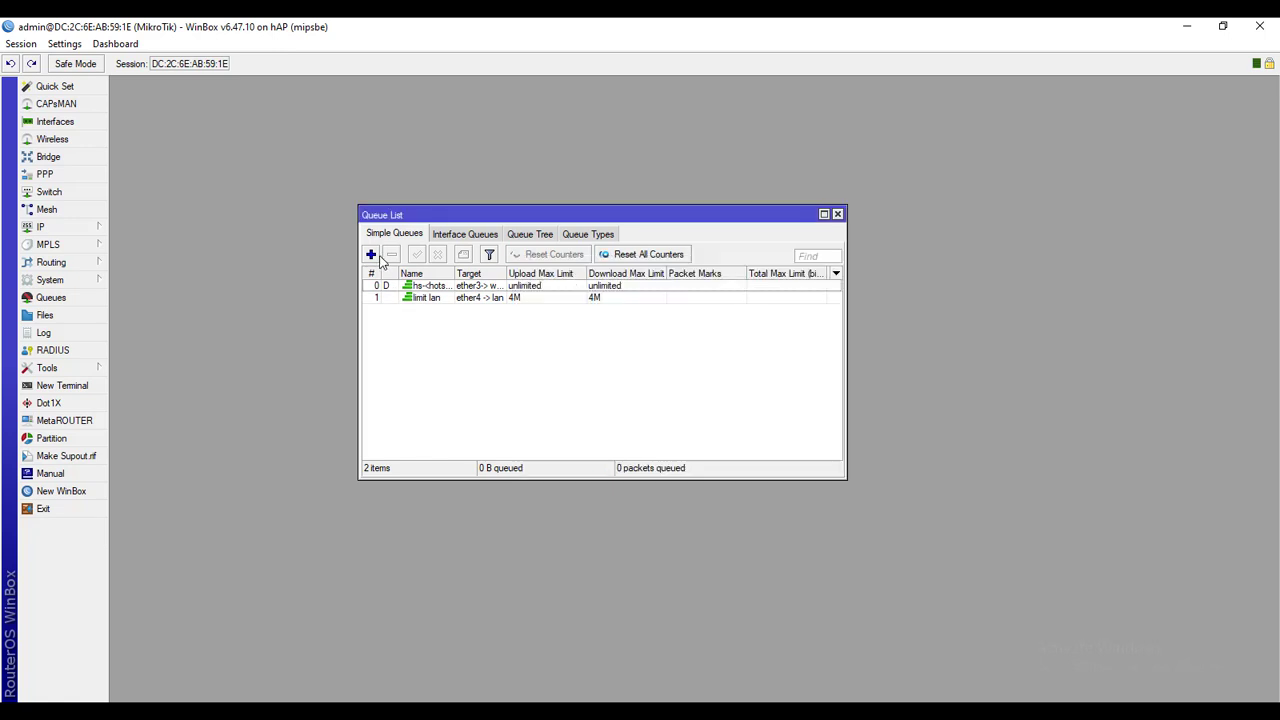
# Add simple queue 'limit wirelles' on ether3 -> wireless with 2M upload and download limits
pyautogui.click(371, 255)
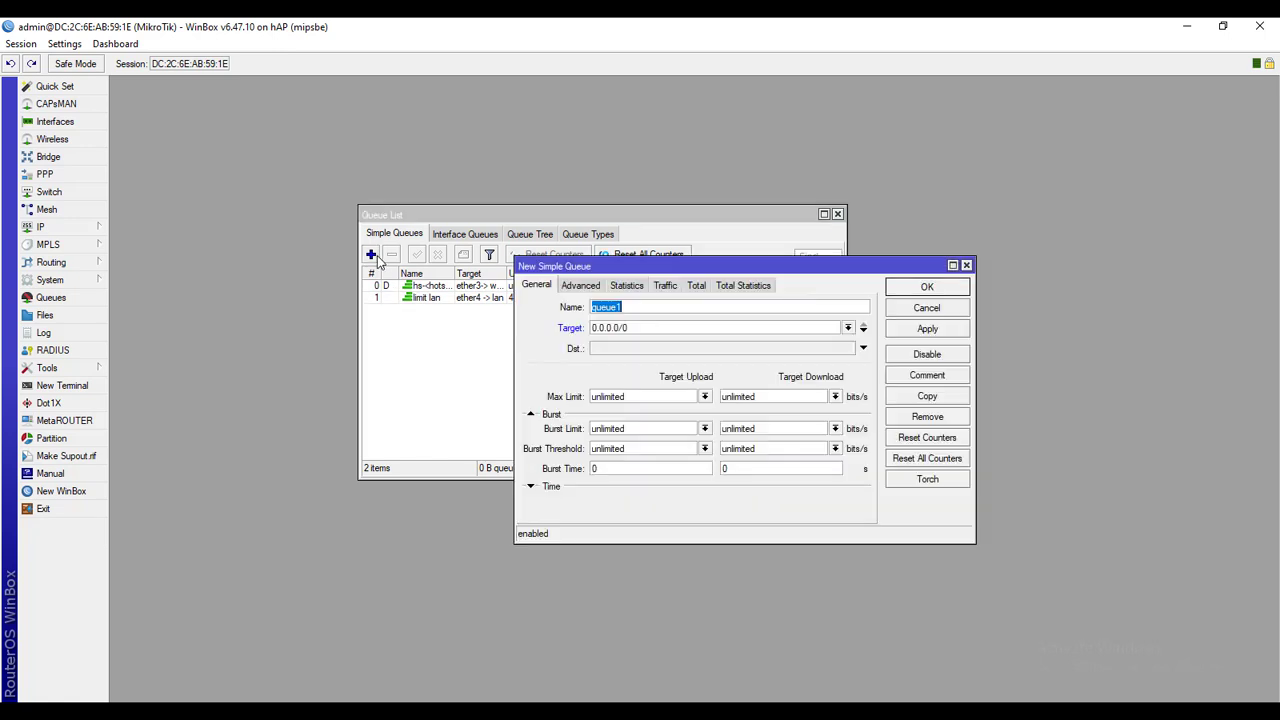
pyautogui.write('linit wirelles')
pyautogui.click(848, 328)
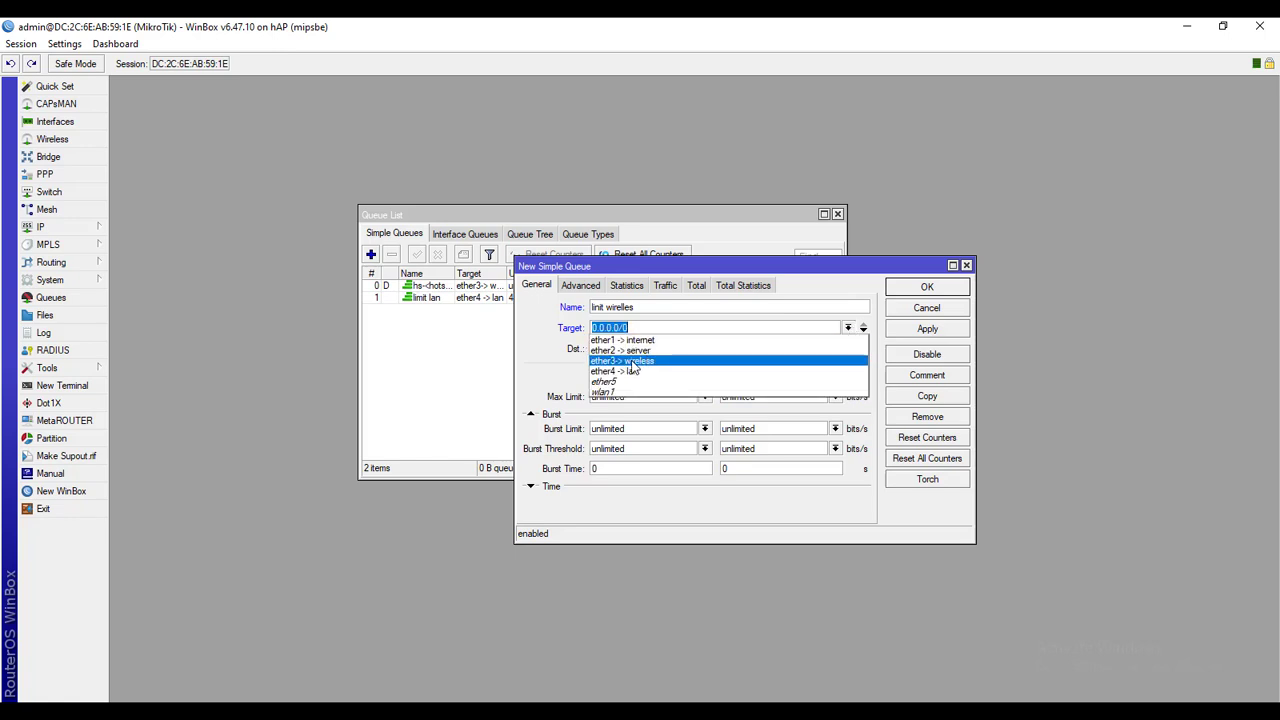
pyautogui.click(632, 366)
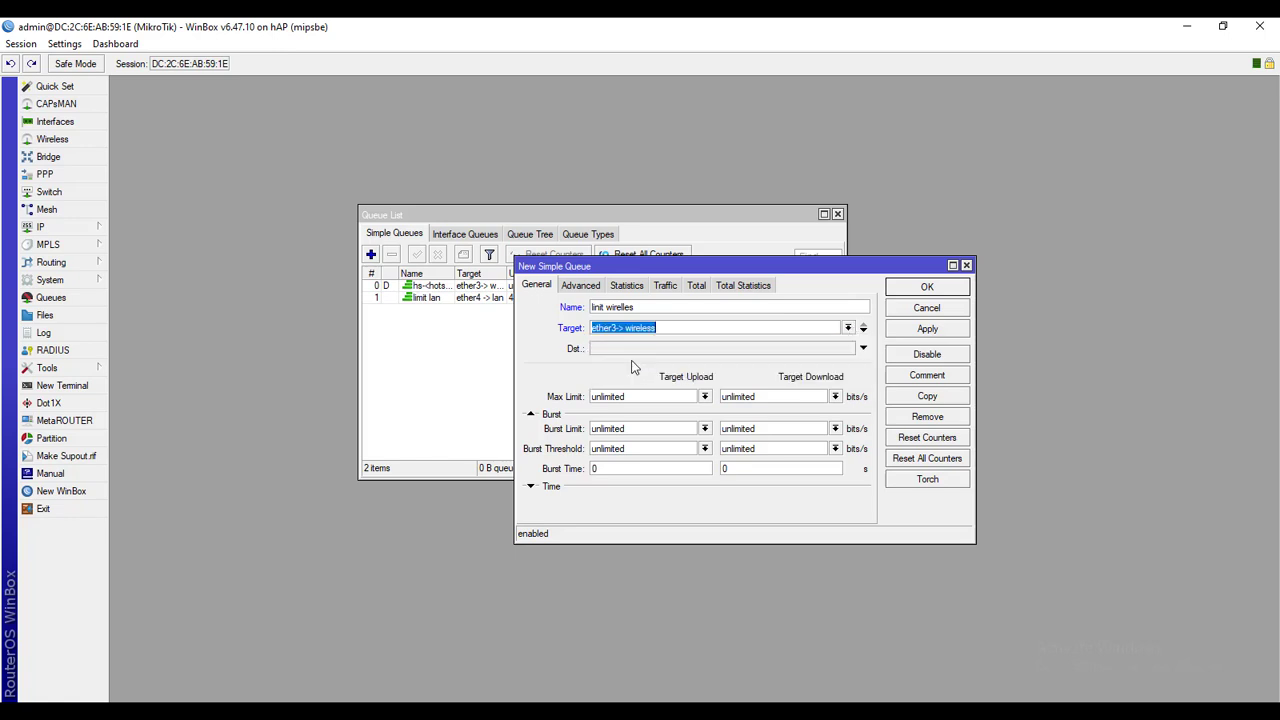
pyautogui.click(705, 397)
pyautogui.click(600, 491)
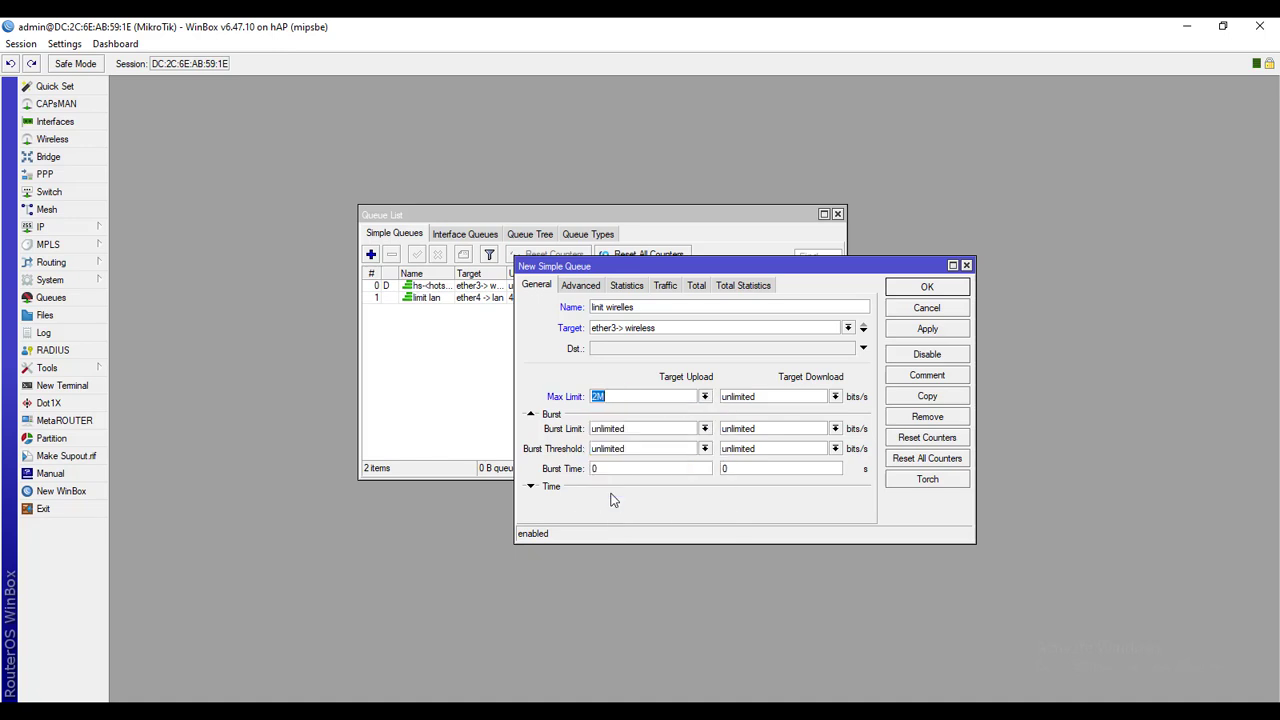
pyautogui.click(838, 397)
pyautogui.click(926, 328)
pyautogui.click(928, 287)
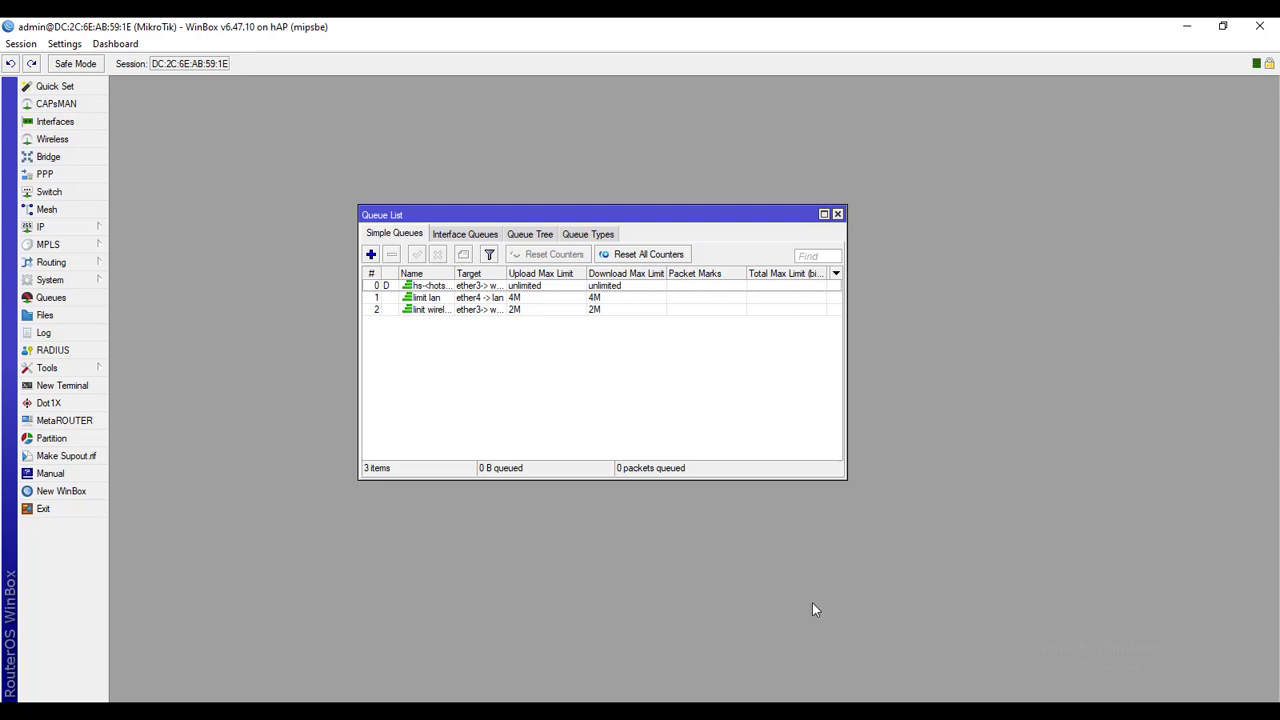
# Start a new speed test on the speedtest.net page
pyautogui.click(627, 702)
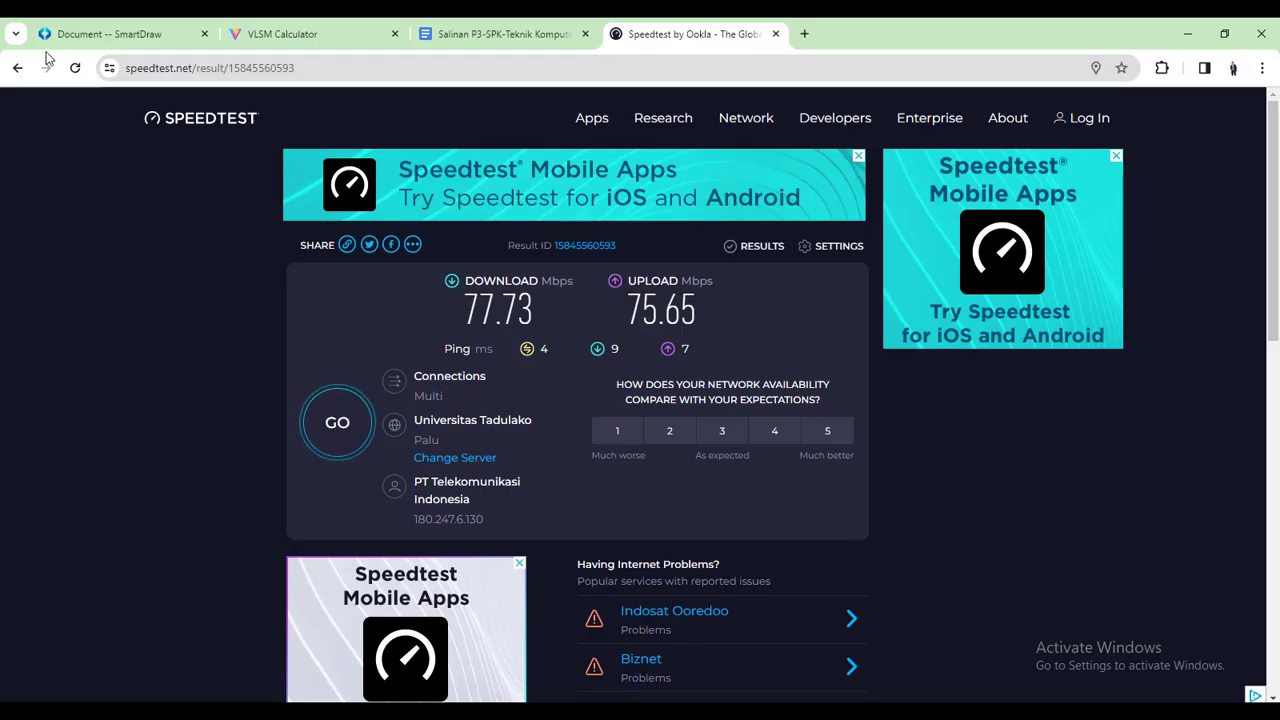
pyautogui.click(18, 68)
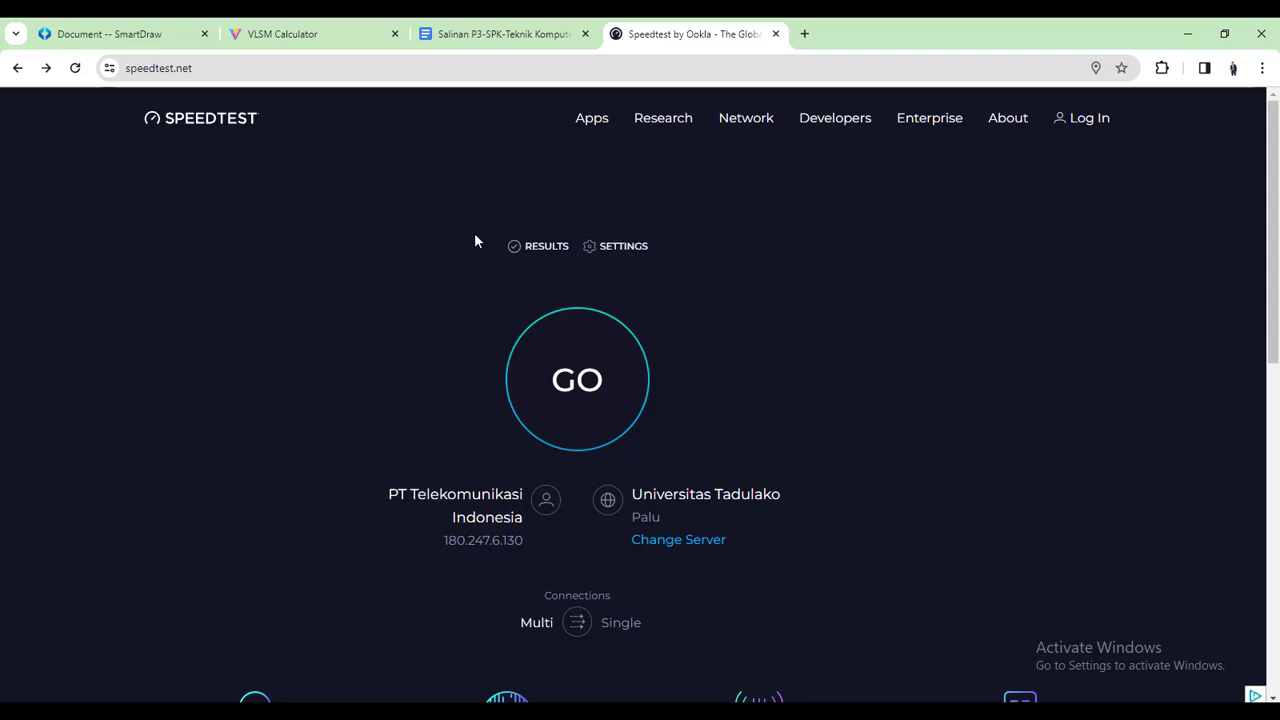
pyautogui.click(648, 391)
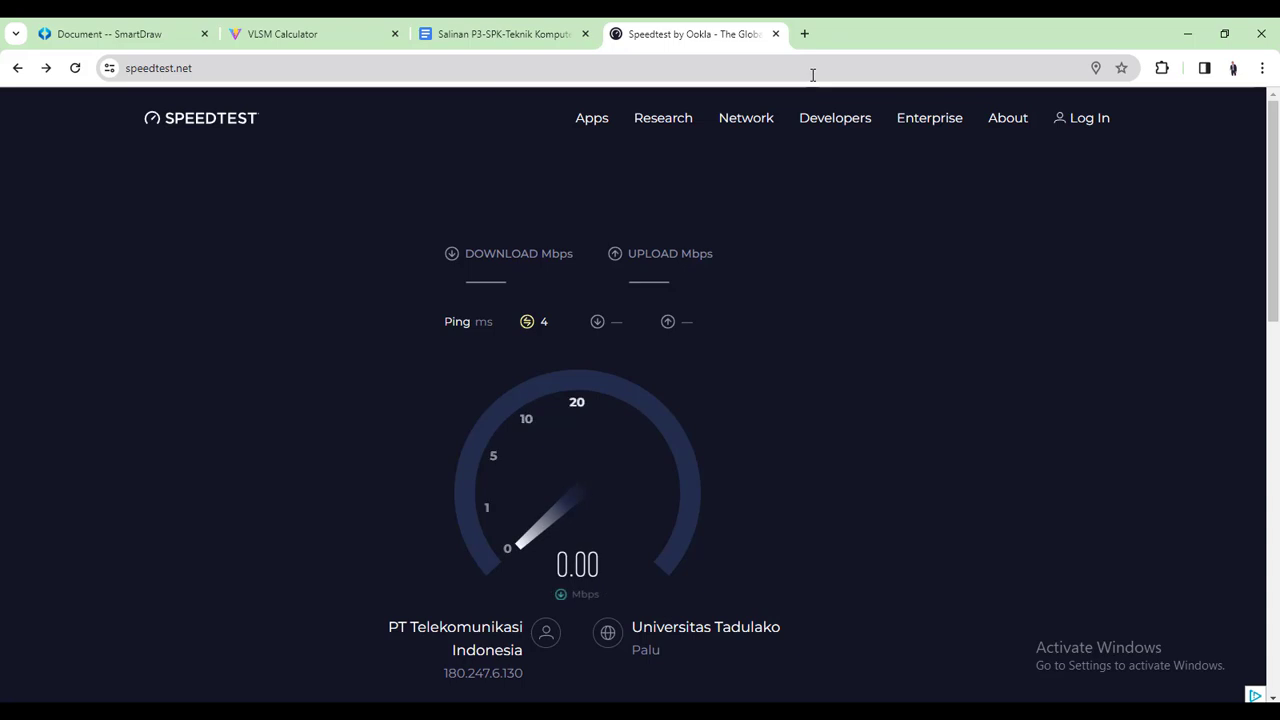
pyautogui.moveTo(929, 118)
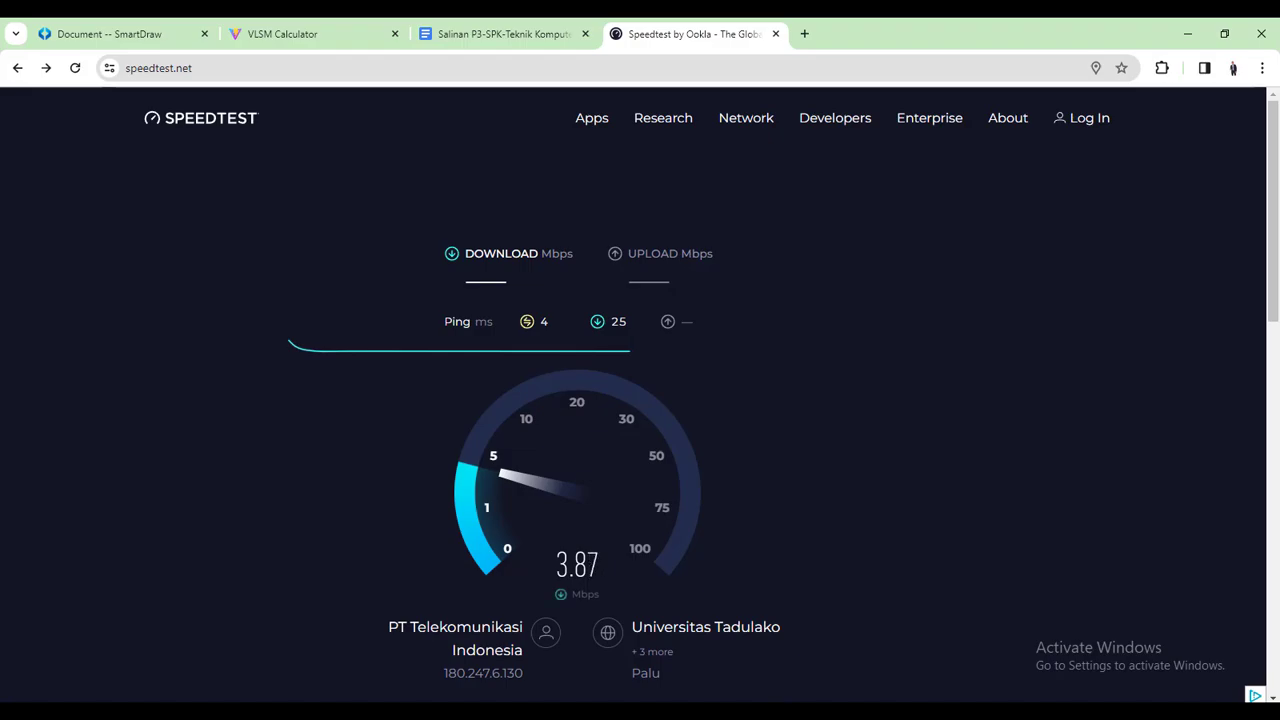
# Select the limit lan queue in WinBox, then see the test finish at 3.86/3.83 Mbps
pyautogui.click(812, 711)
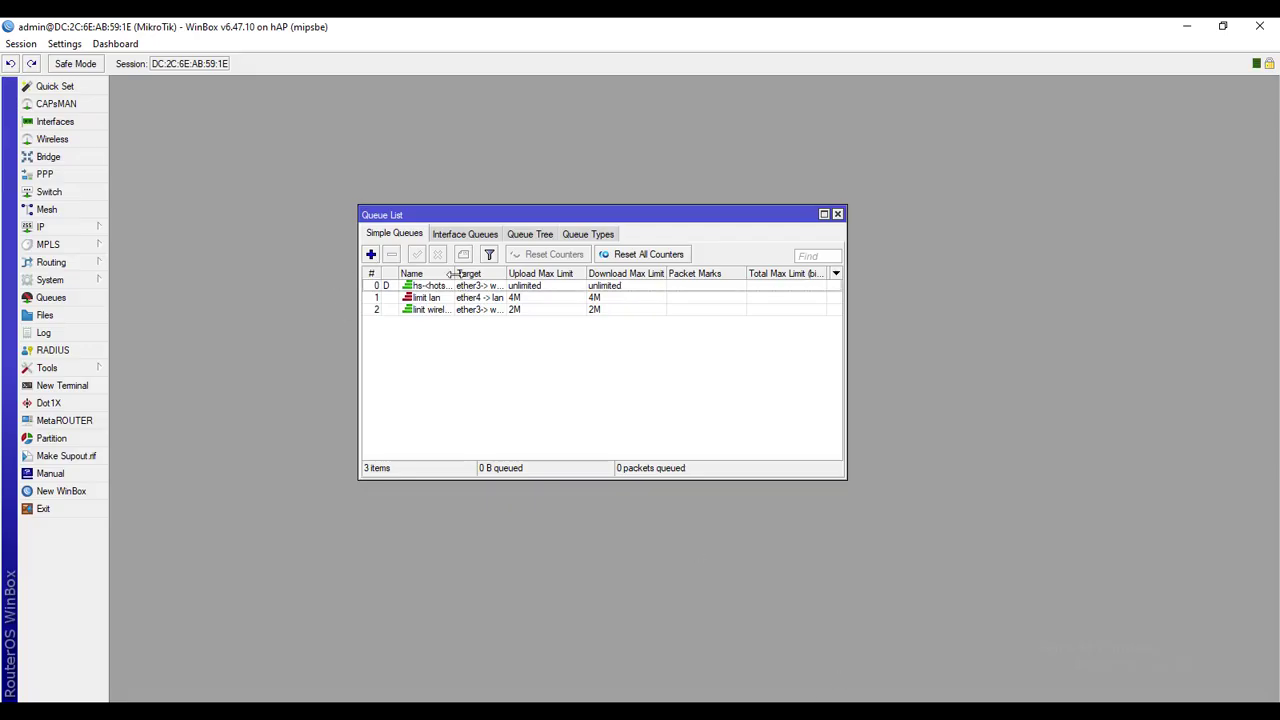
pyautogui.moveTo(452, 273); pyautogui.dragTo(495, 273)
pyautogui.click(420, 298)
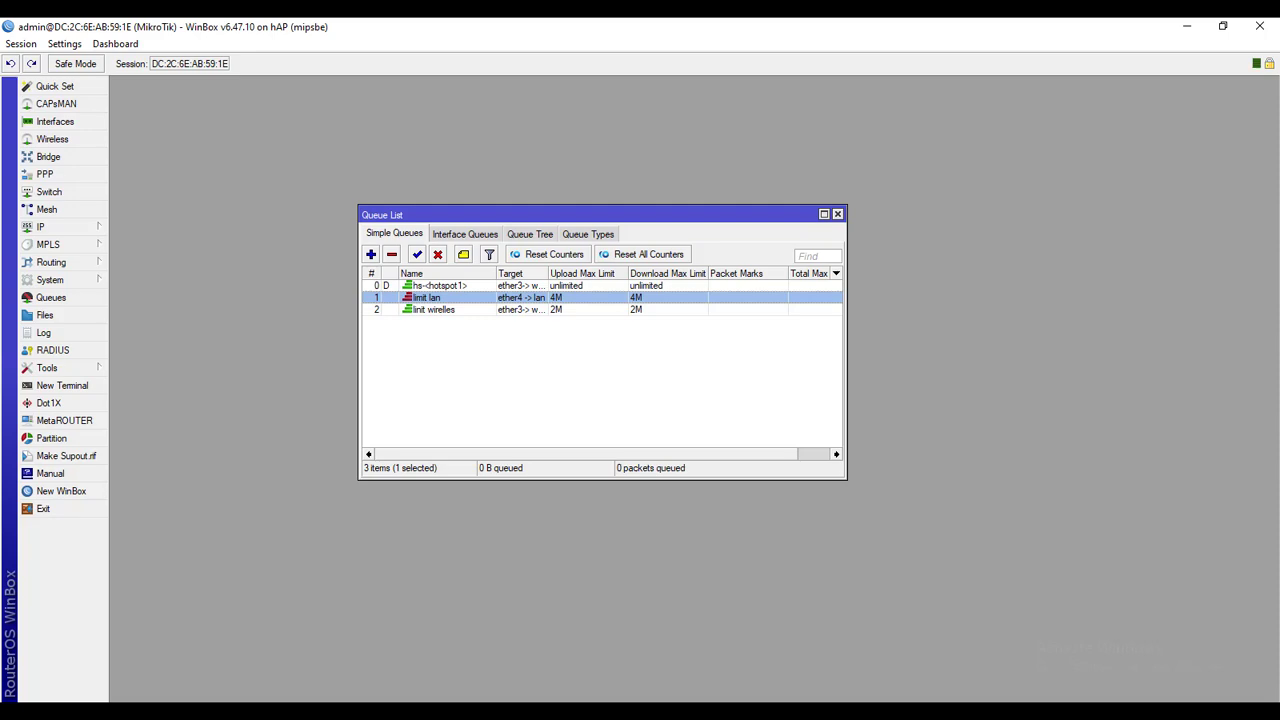
pyautogui.click(655, 711)
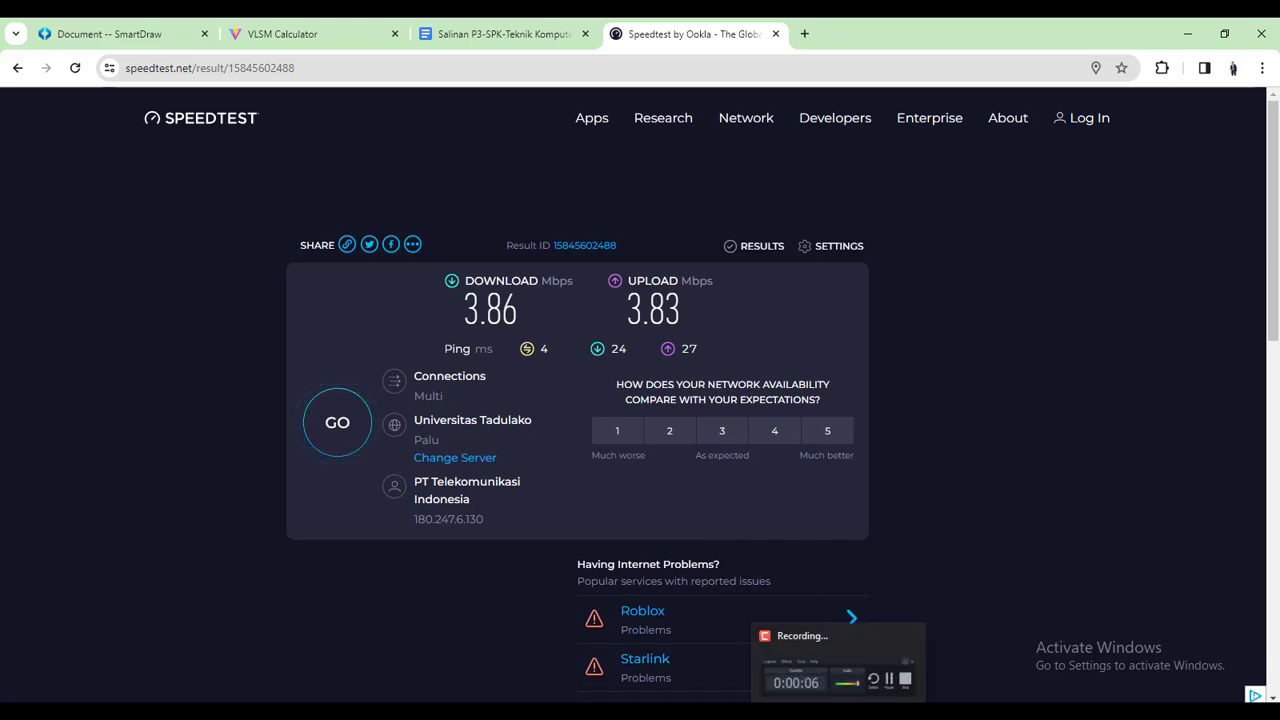
pyautogui.click(838, 710)
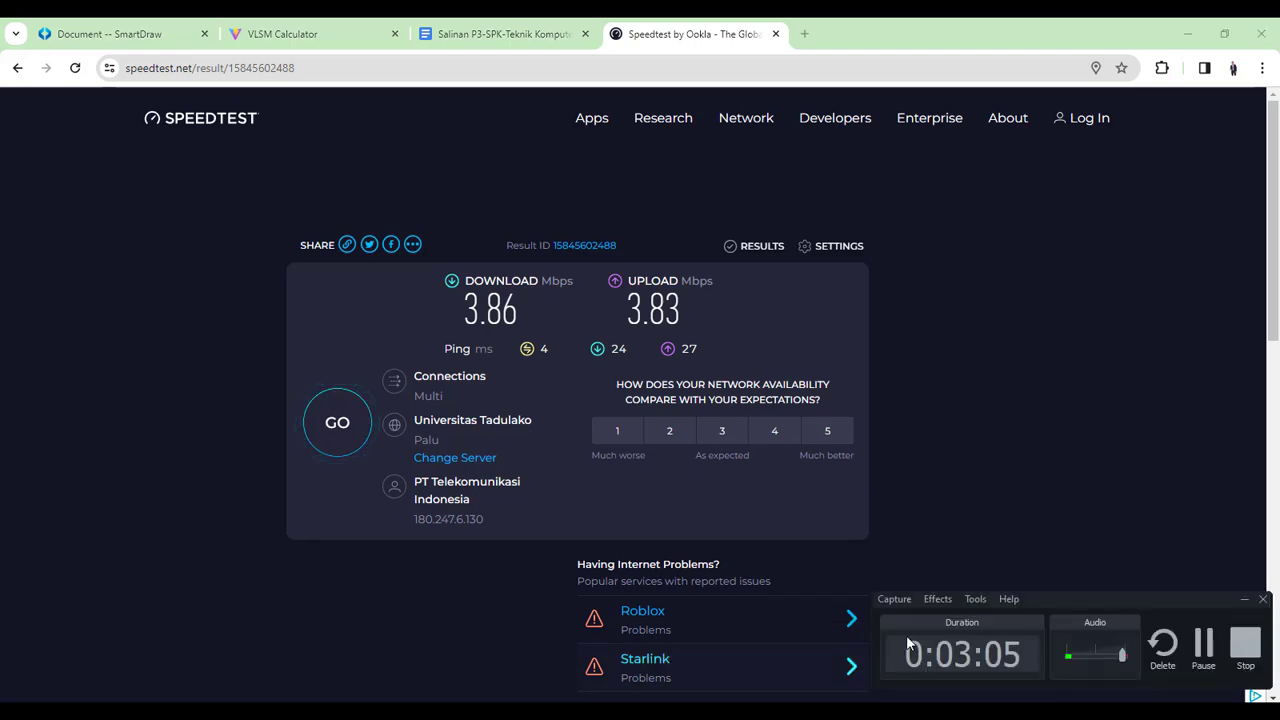
pyautogui.click(1190, 665)
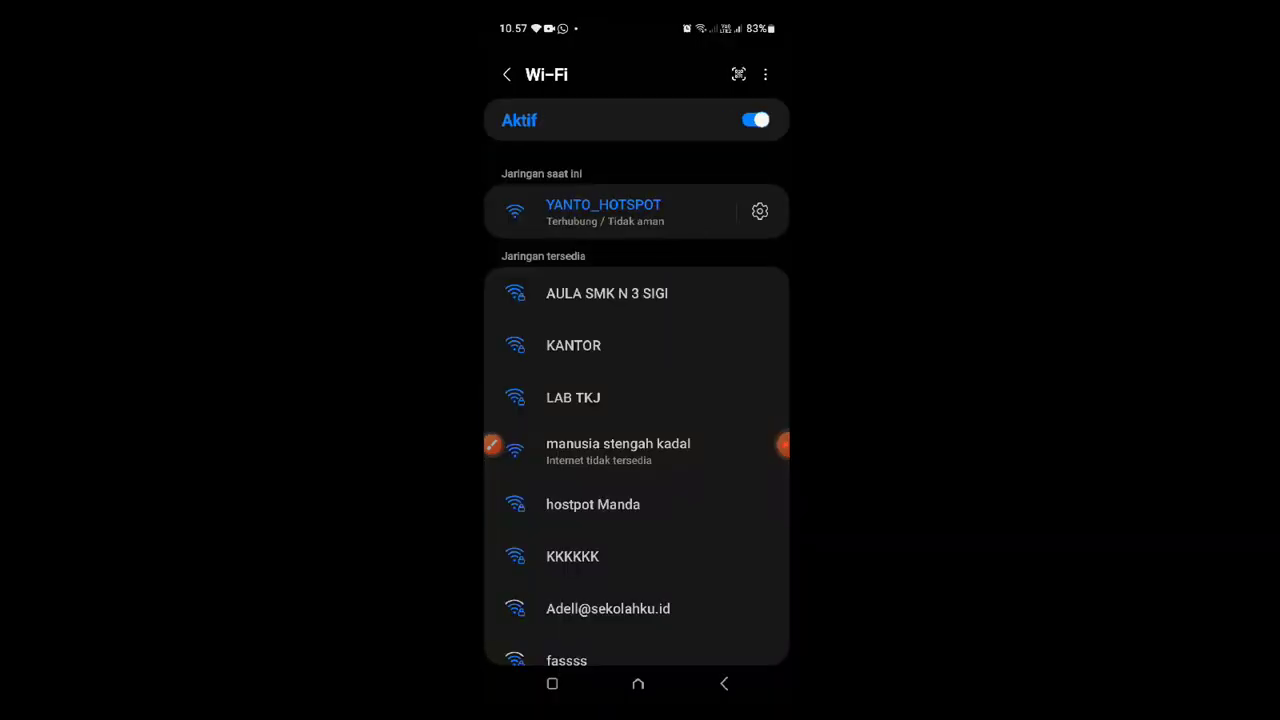
# Launch the phone's Speedtest app from the app drawer and run a test: 1.88 Mbps down, 1.77 up
pyautogui.click(552, 683)
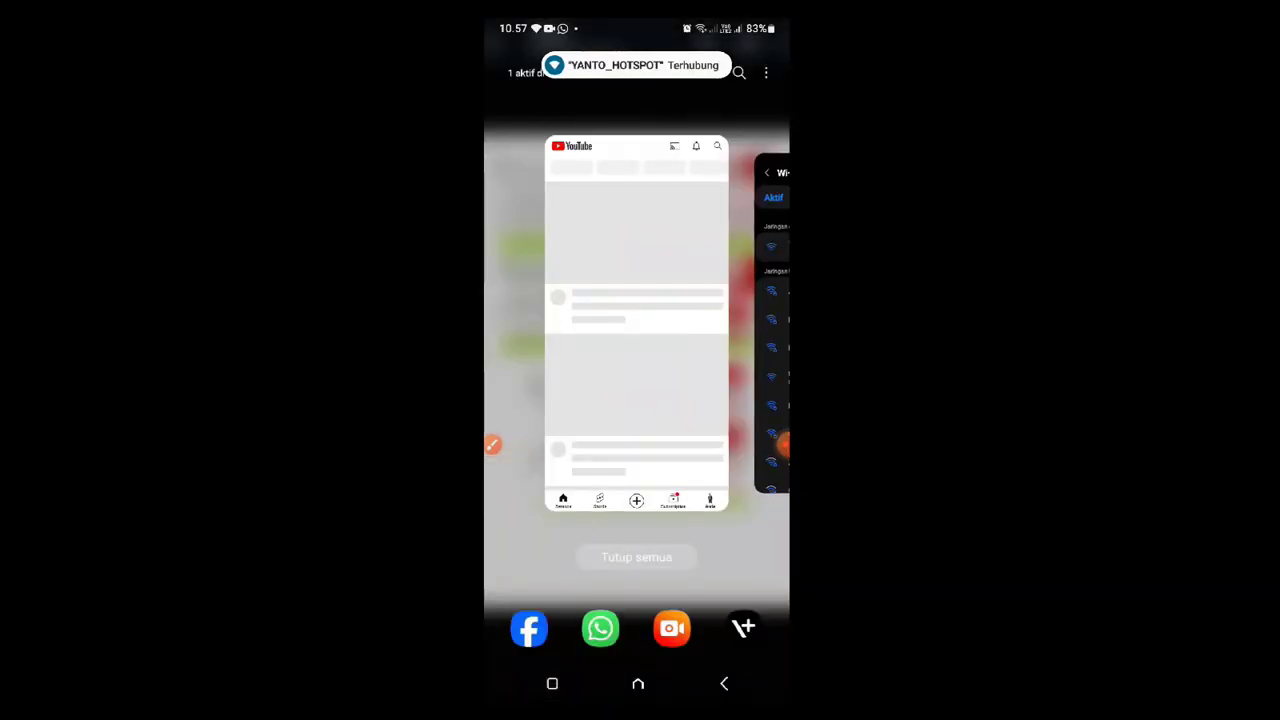
pyautogui.click(638, 683)
pyautogui.click(637, 627)
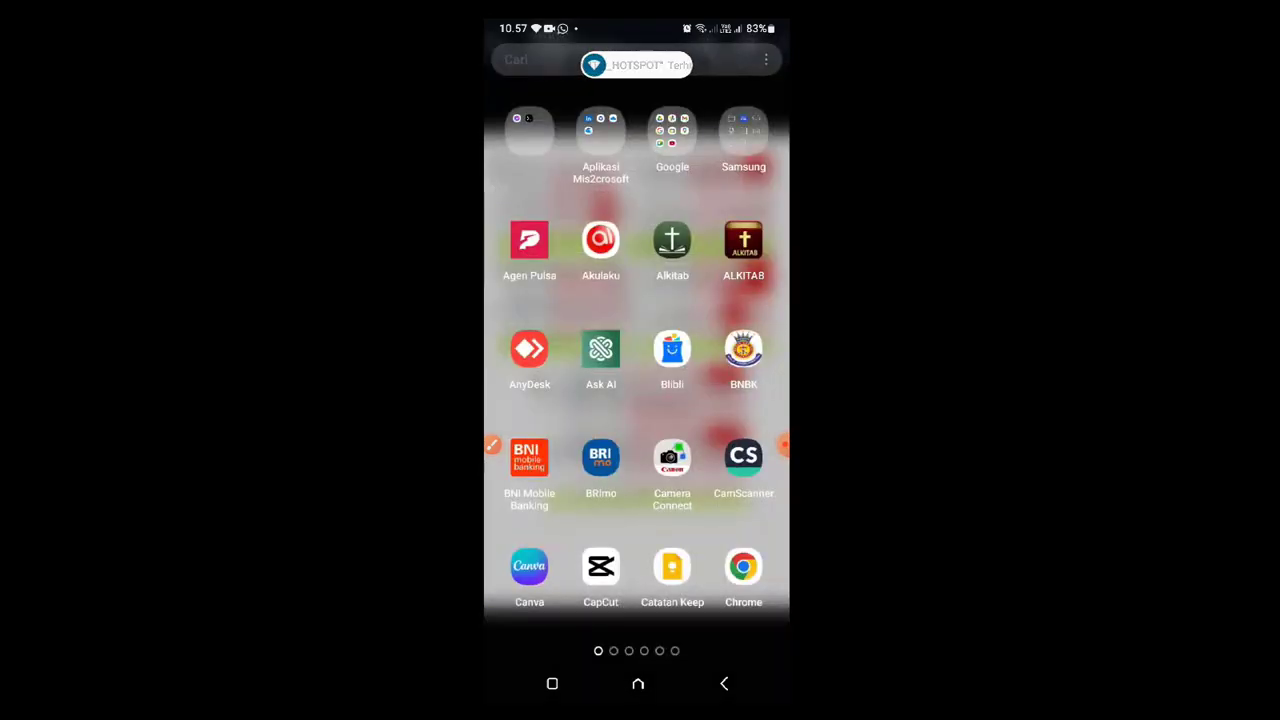
pyautogui.moveTo(784, 445); pyautogui.dragTo(664, 478)
pyautogui.moveTo(730, 400); pyautogui.dragTo(540, 400)
pyautogui.click(743, 346)
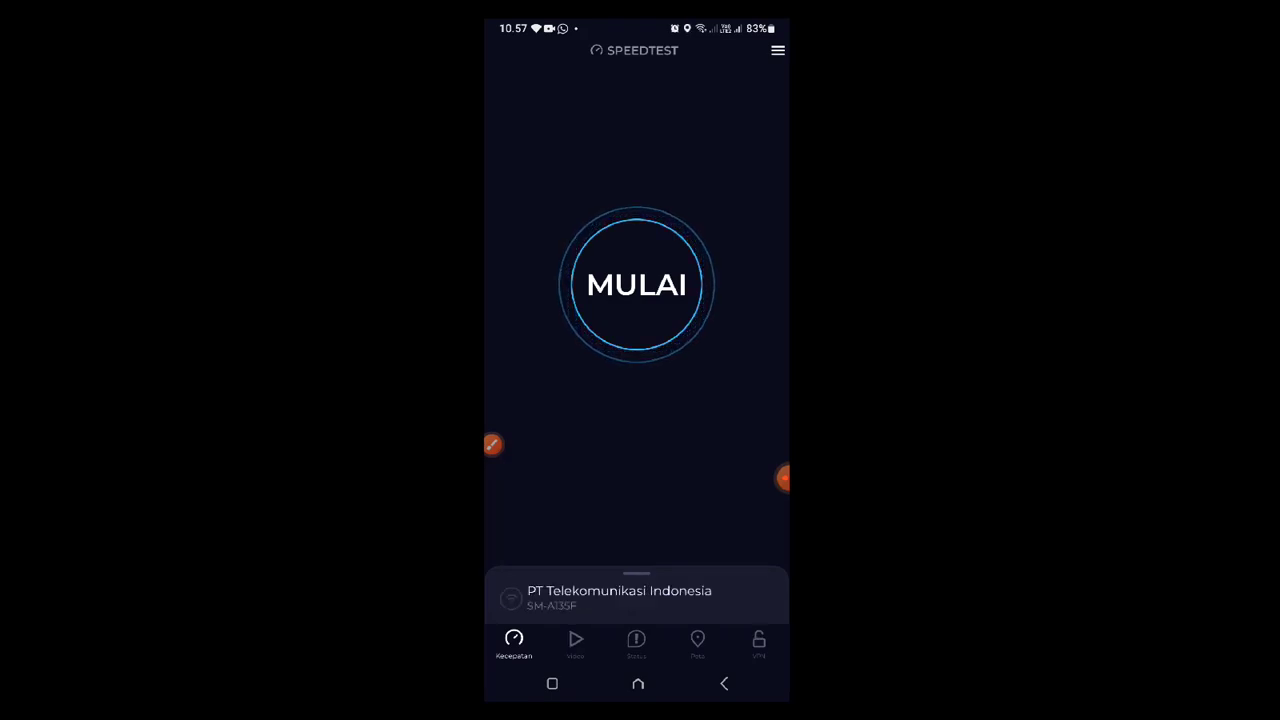
pyautogui.click(637, 285)
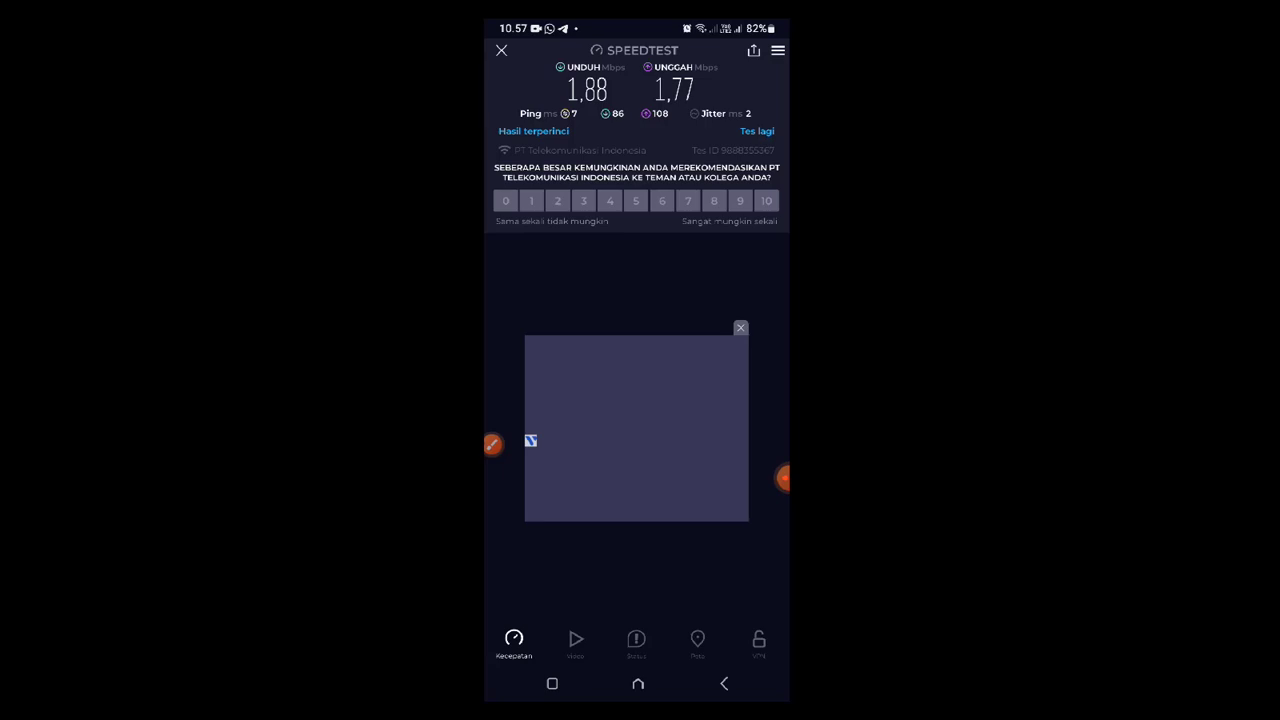
pyautogui.click(784, 478)
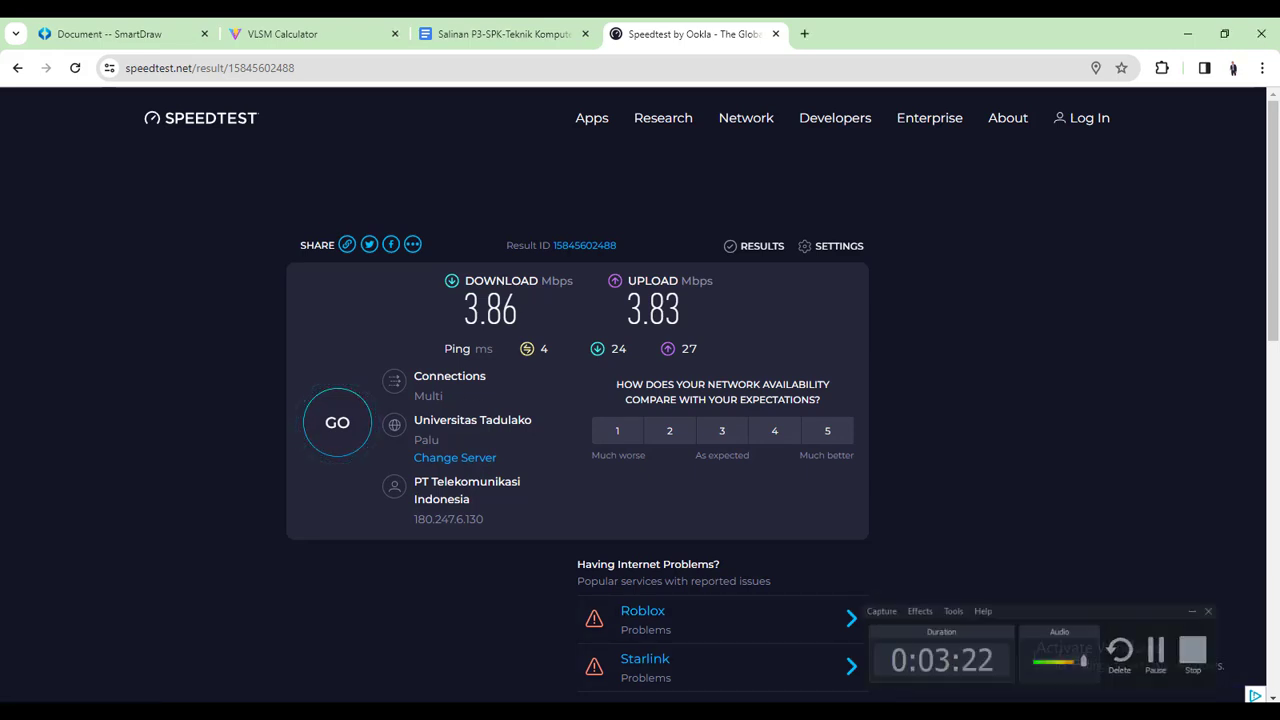
# Switch to the 'Document -- SmartDraw' tab showing the network diagram
pyautogui.click(131, 30)
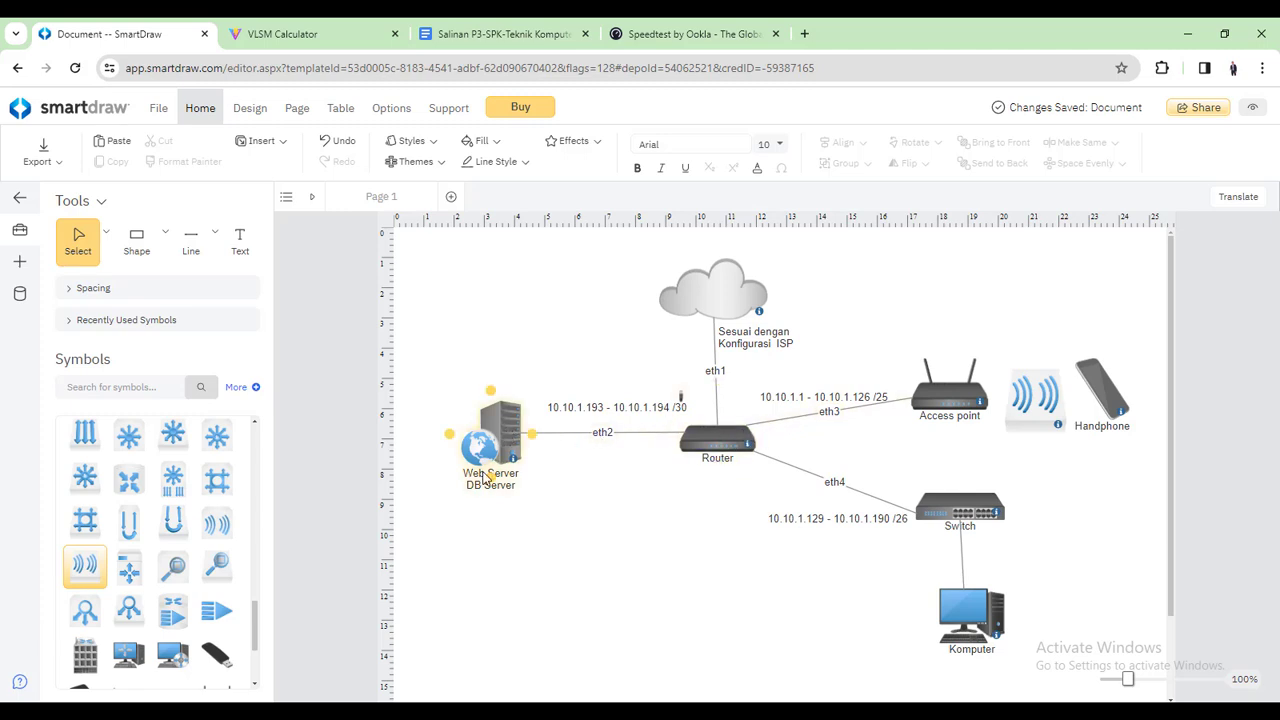
# Minimize the browser and search the Start menu for 'virt' to find VirtualBox
pyautogui.click(880, 712)
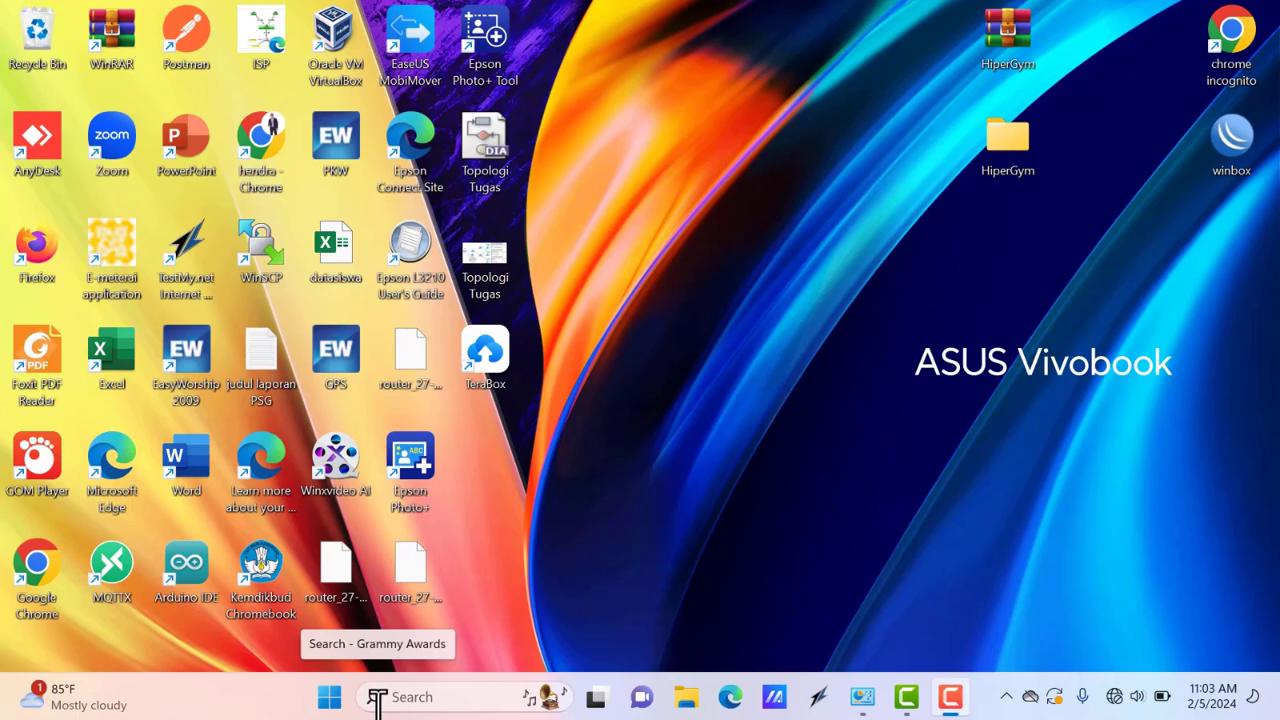
pyautogui.press('super')
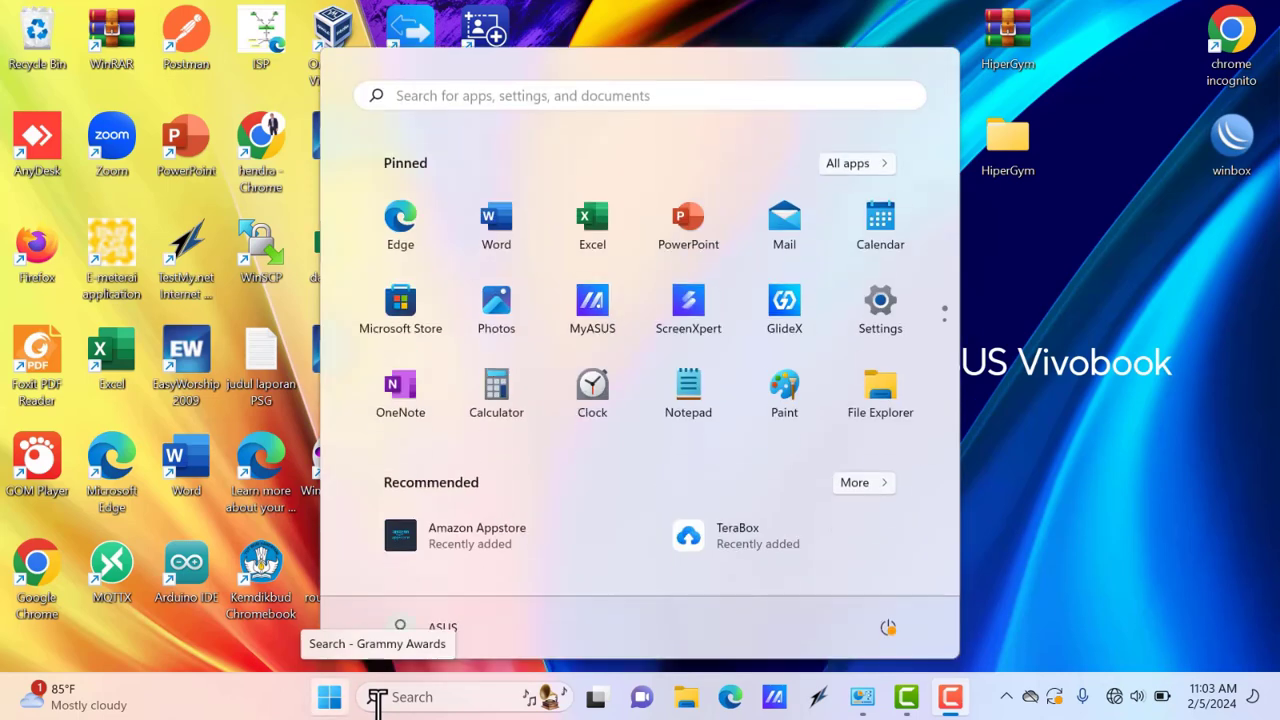
pyautogui.write('virt')
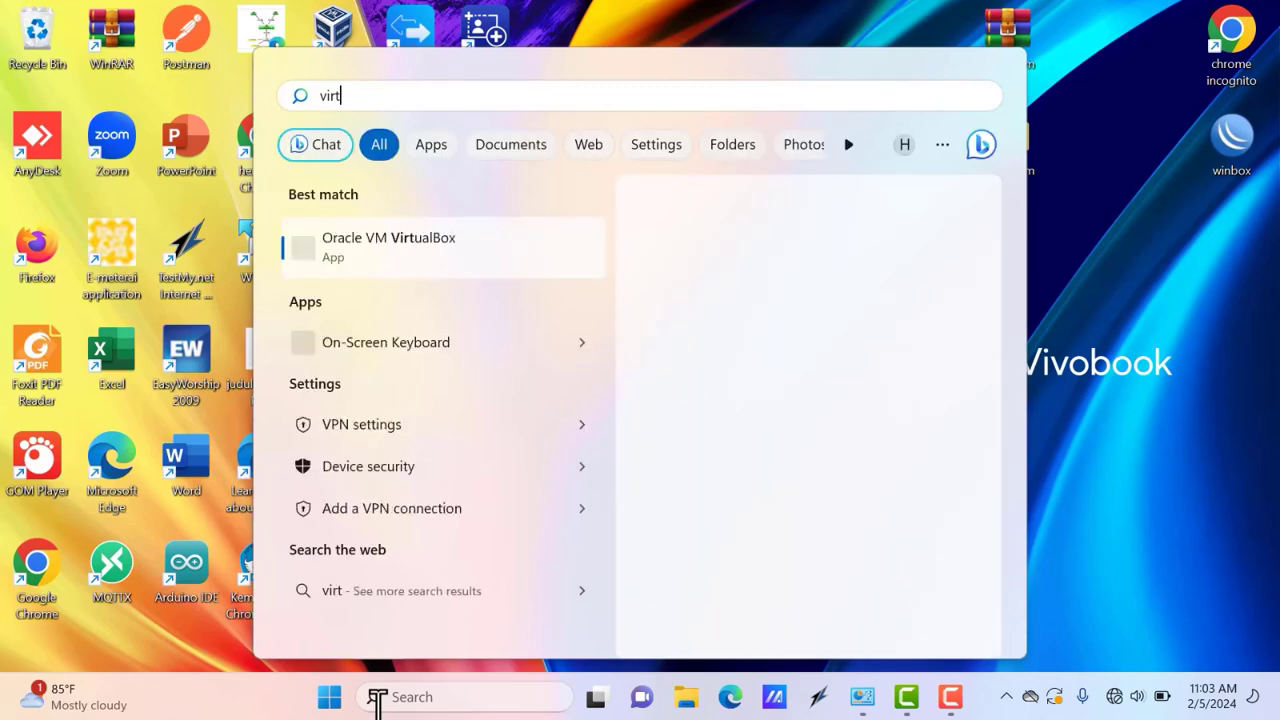
# Launch Oracle VM VirtualBox from the 'virt' search results
pyautogui.click(430, 246)
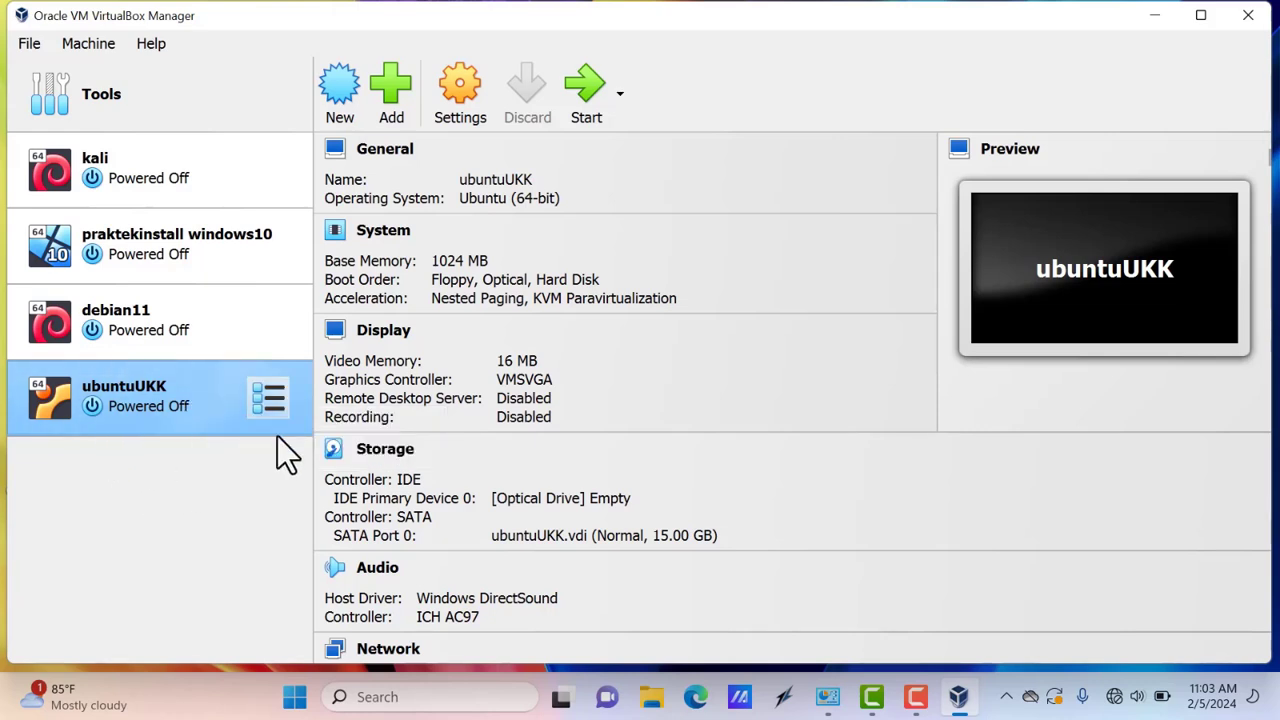
# Remove ubuntuUKK from the VirtualBox list with Remove only, keeping its files
pyautogui.rightClick(152, 407)
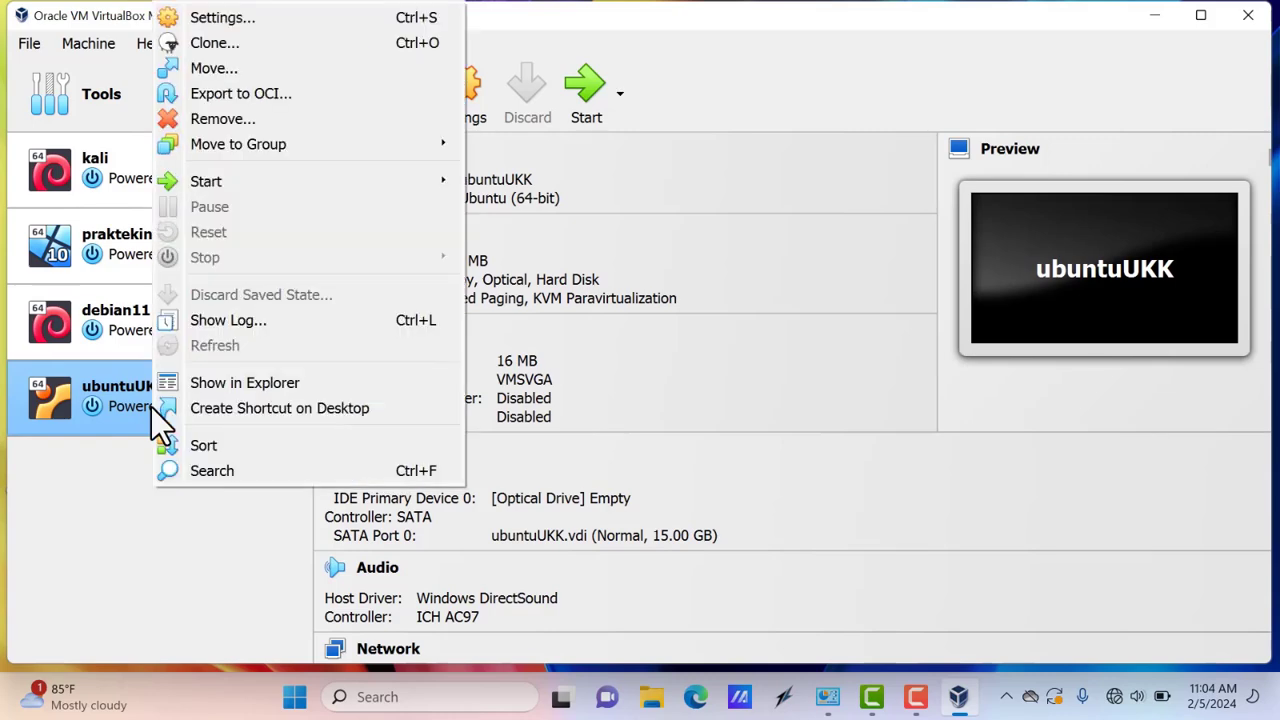
pyautogui.click(224, 119)
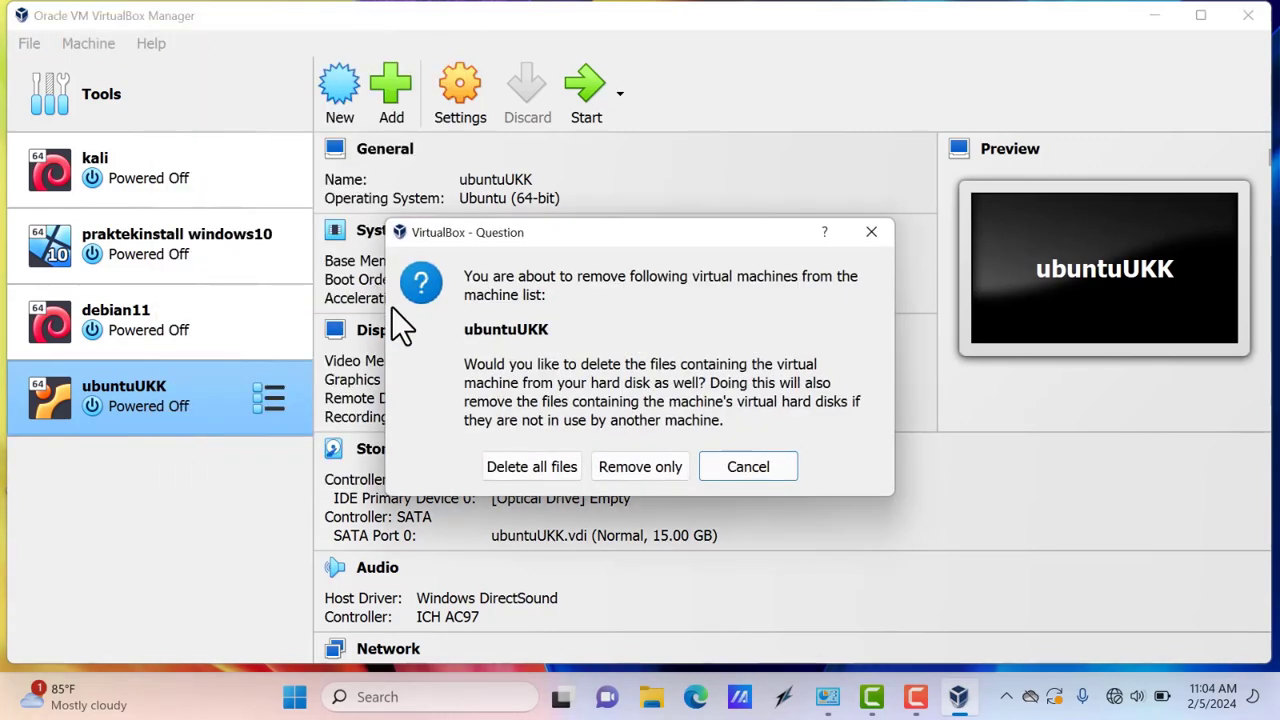
pyautogui.click(610, 466)
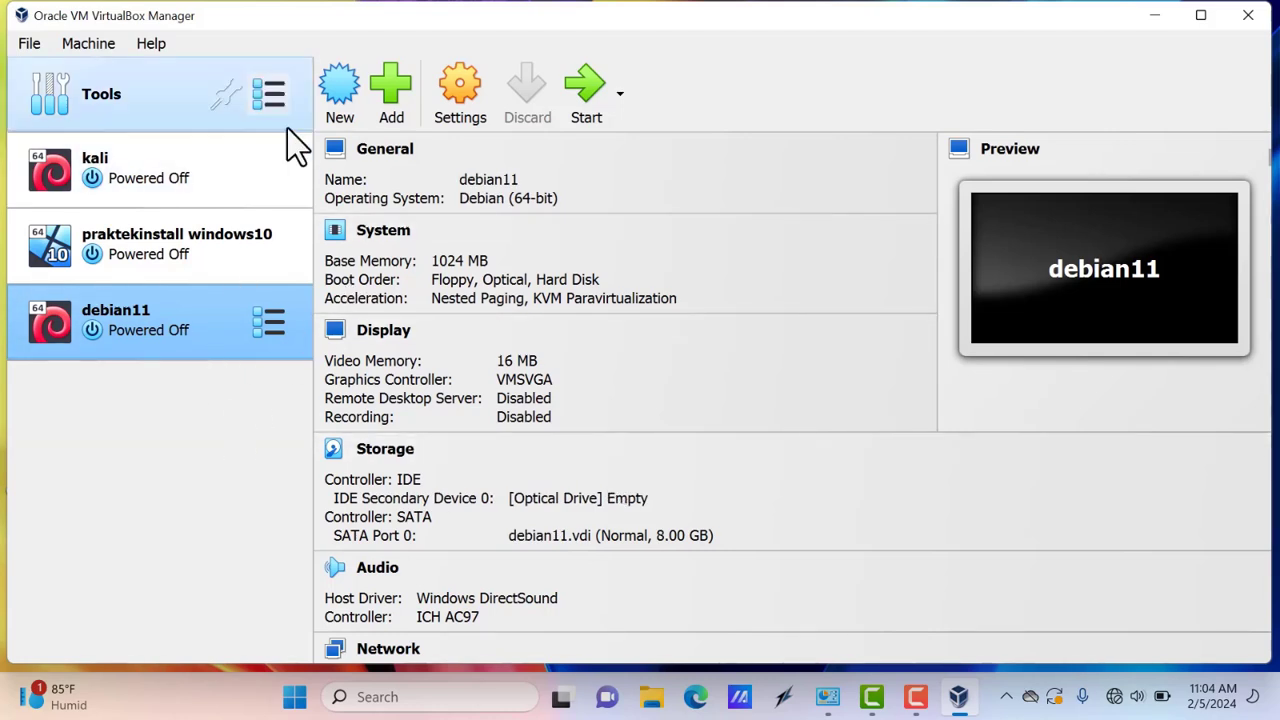
# Start a new VM named serverukk with ubuntu-20.04.6-live-server-amd64 (1).iso, skipping unattended installation
pyautogui.click(330, 125)
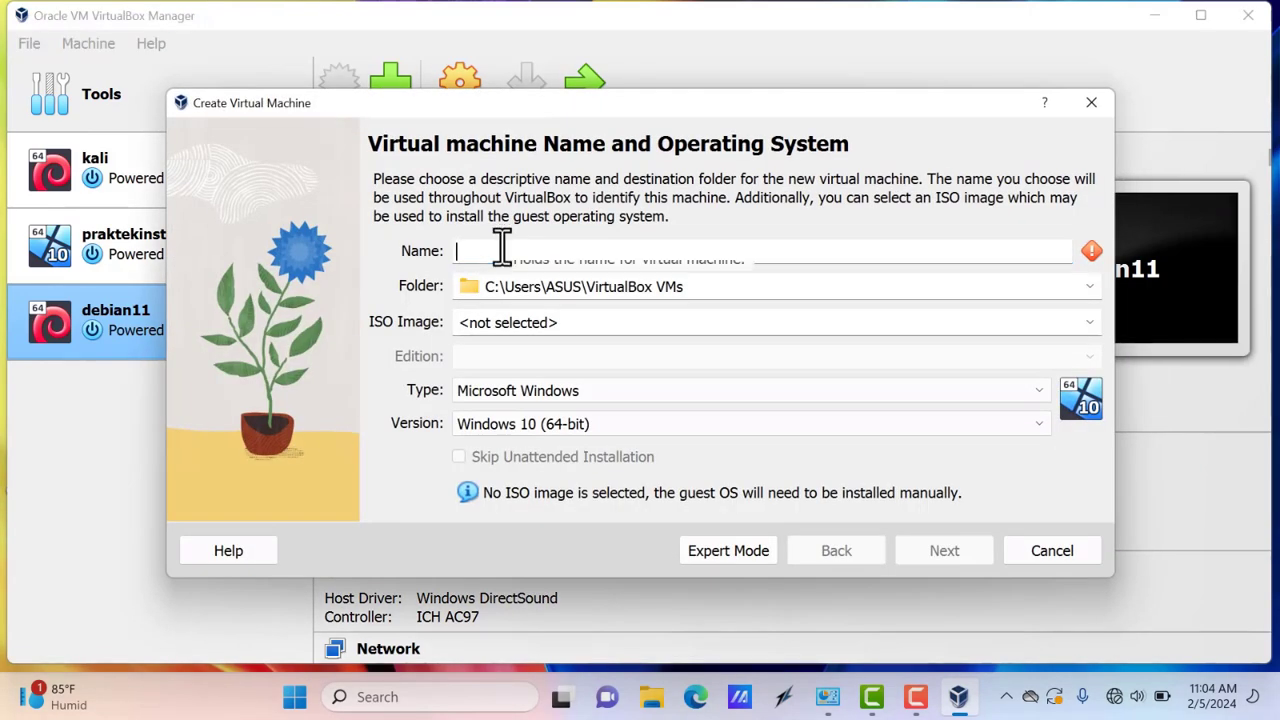
pyautogui.write('server')
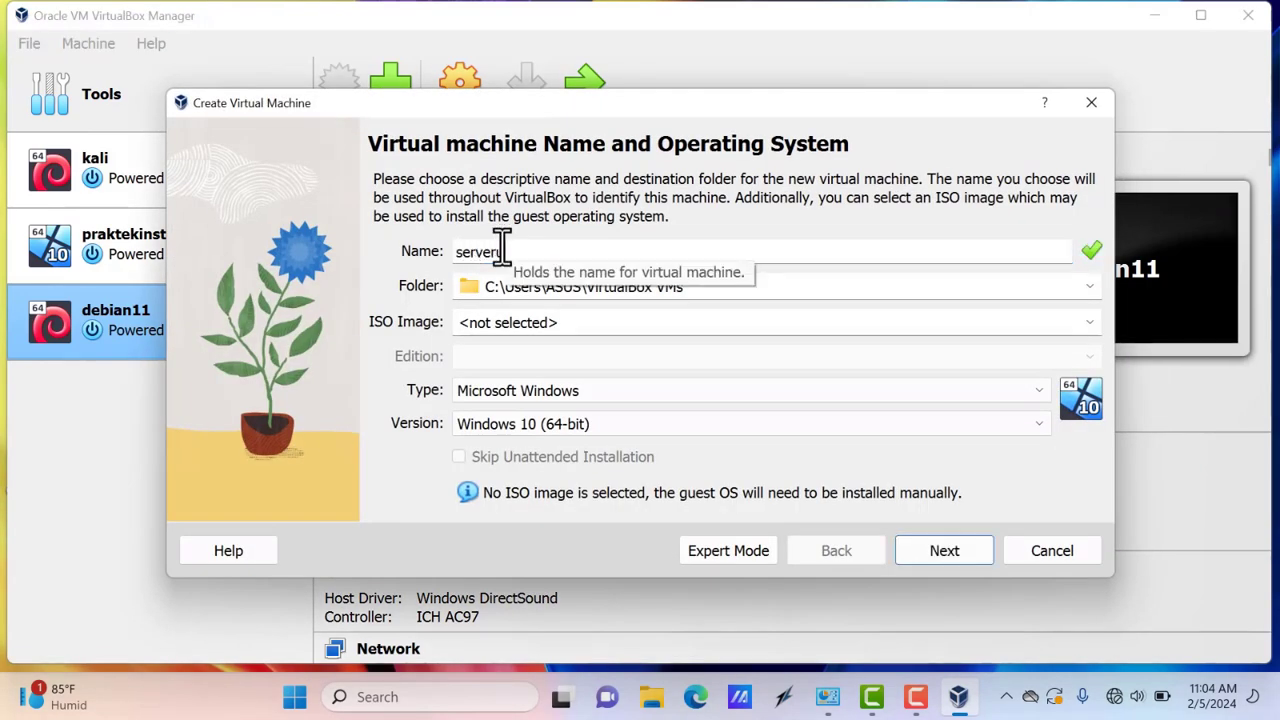
pyautogui.write('ukk')
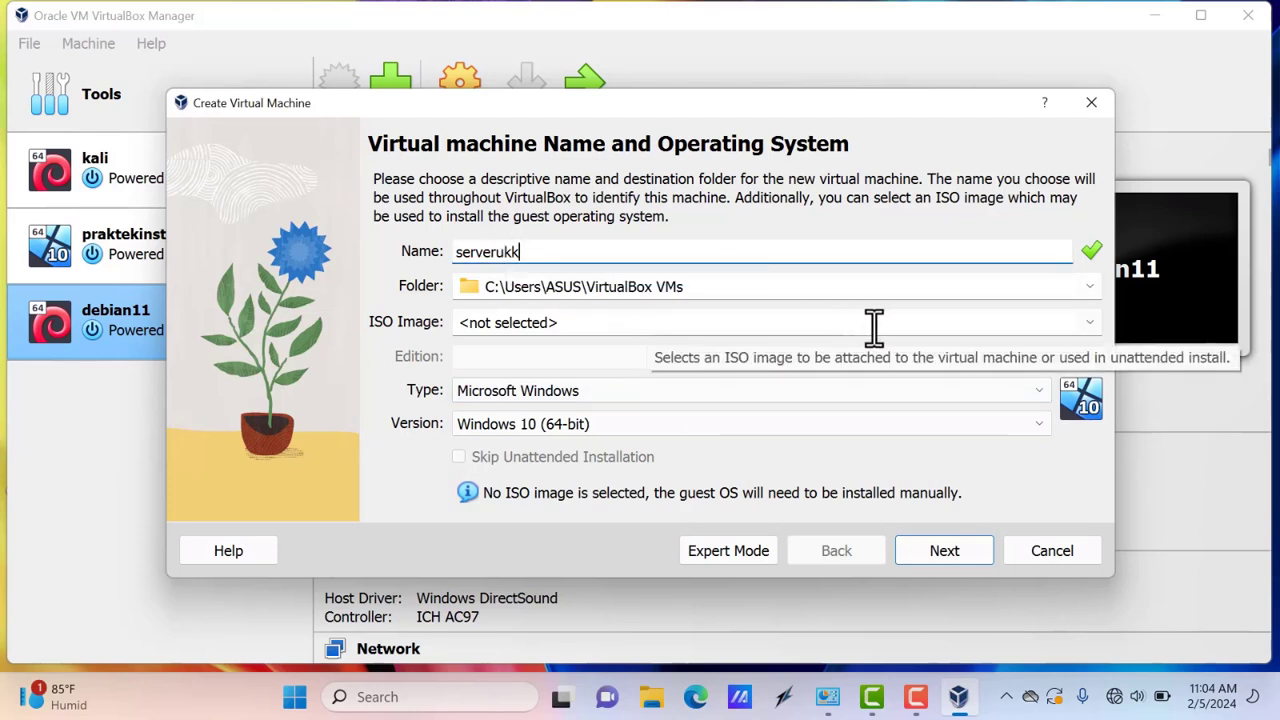
pyautogui.click(1088, 323)
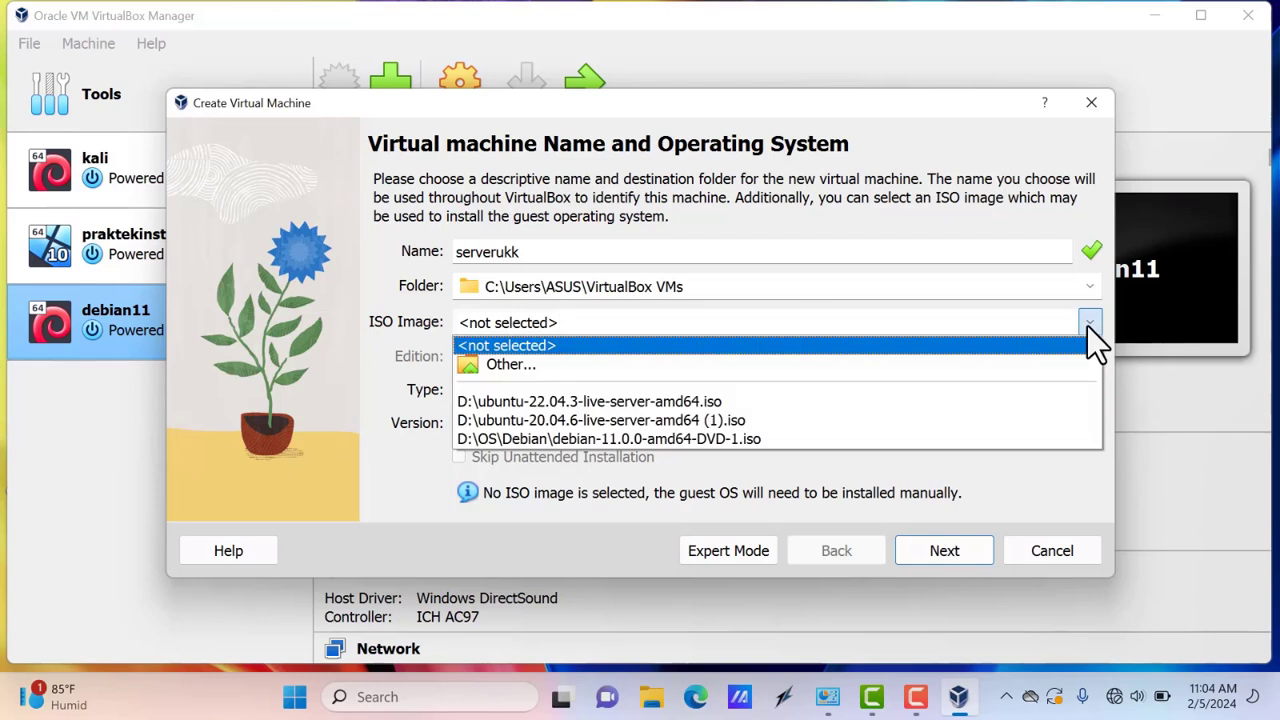
pyautogui.click(605, 419)
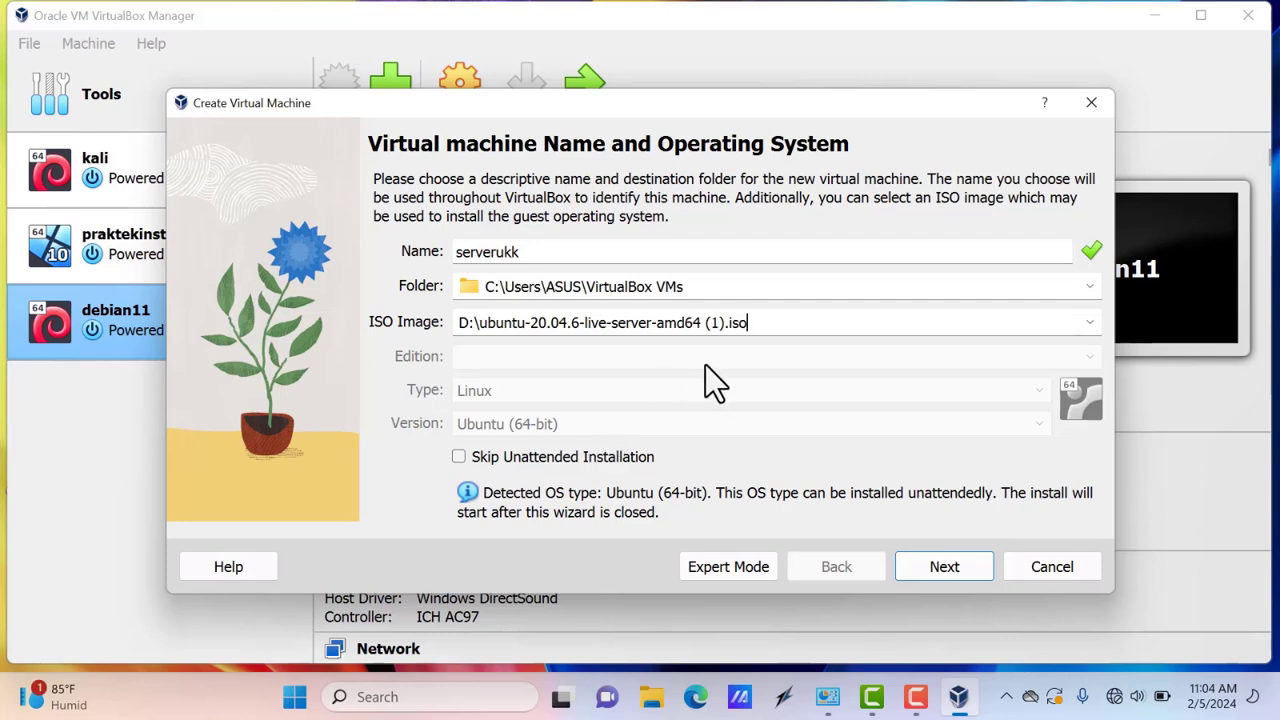
pyautogui.click(1089, 322)
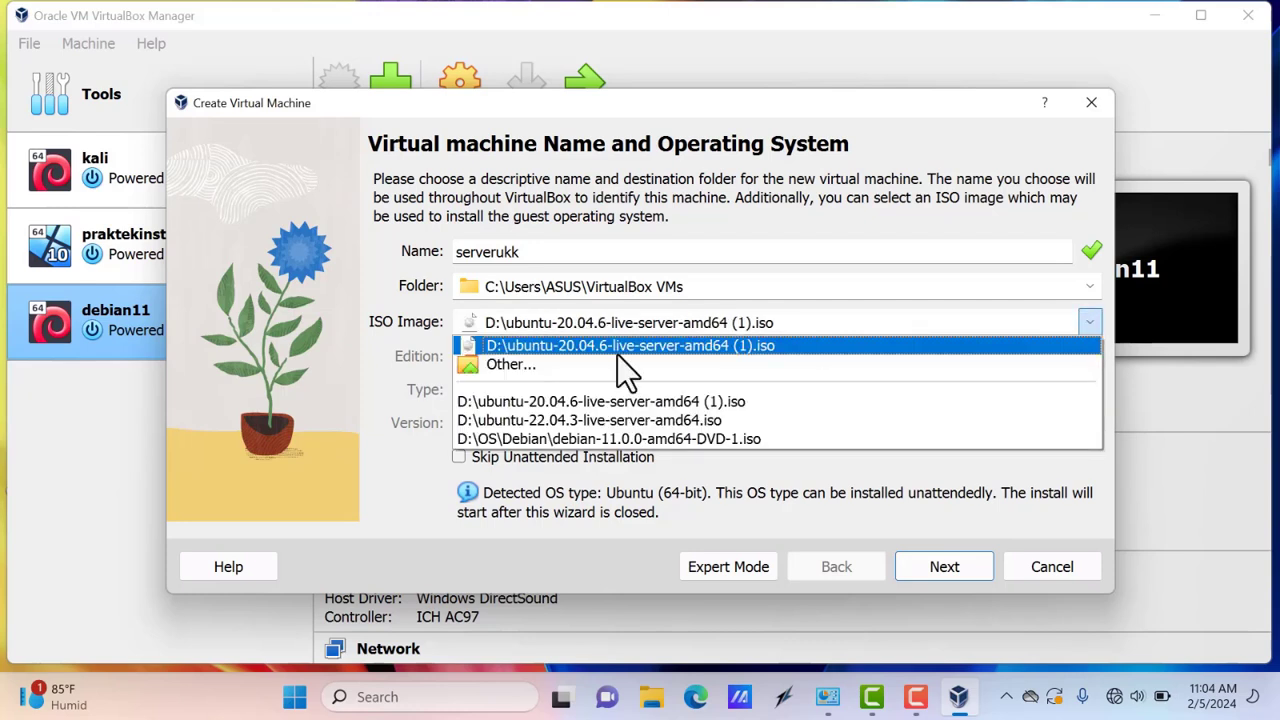
pyautogui.click(516, 364)
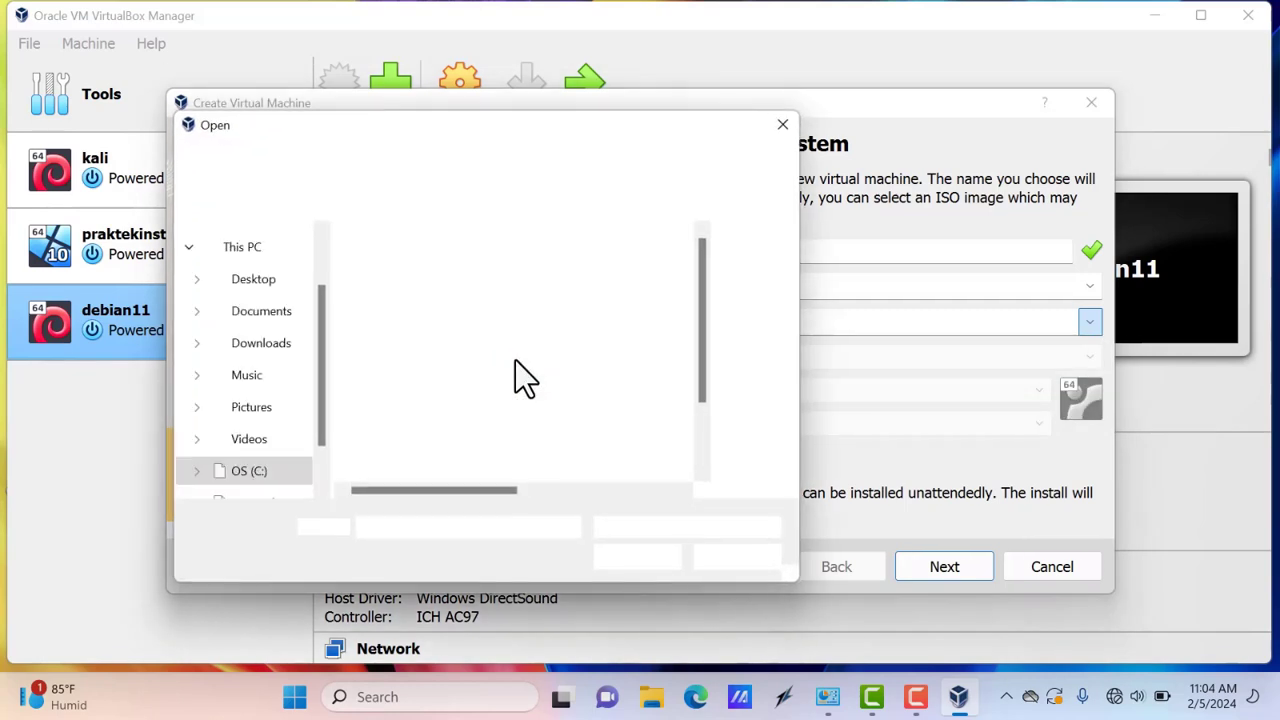
pyautogui.scroll(4, 325, 314)
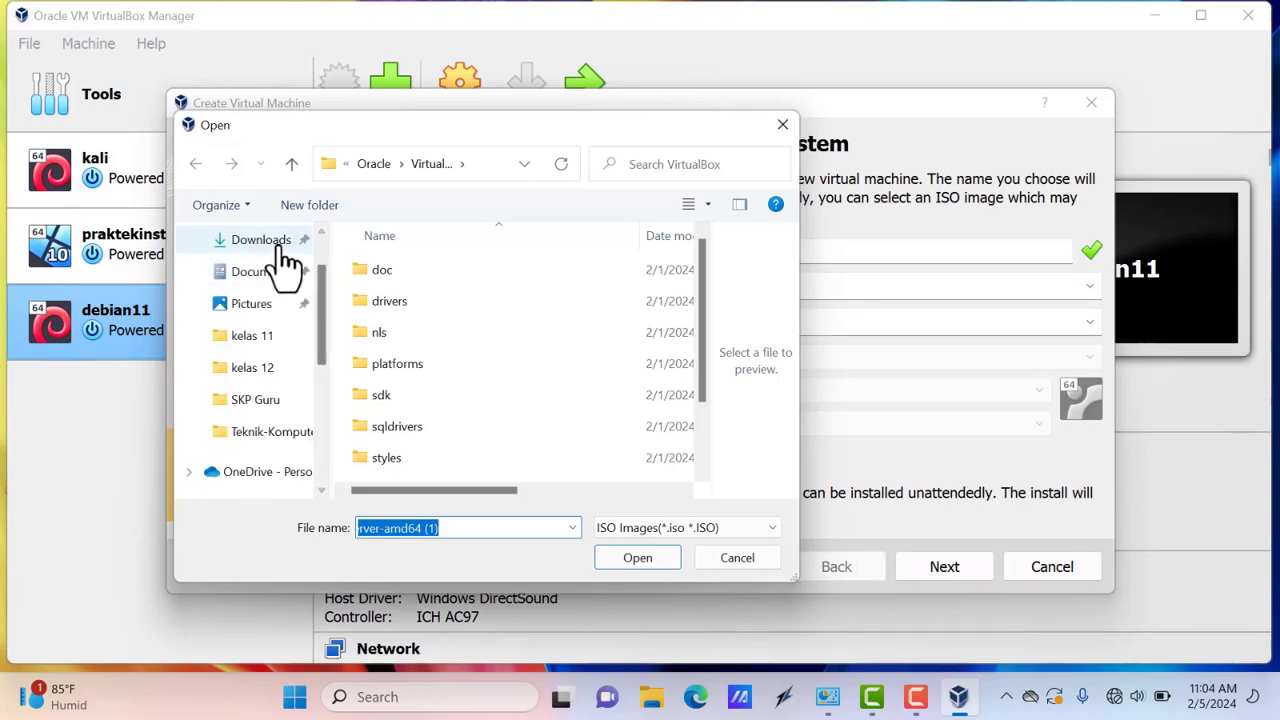
pyautogui.click(280, 240)
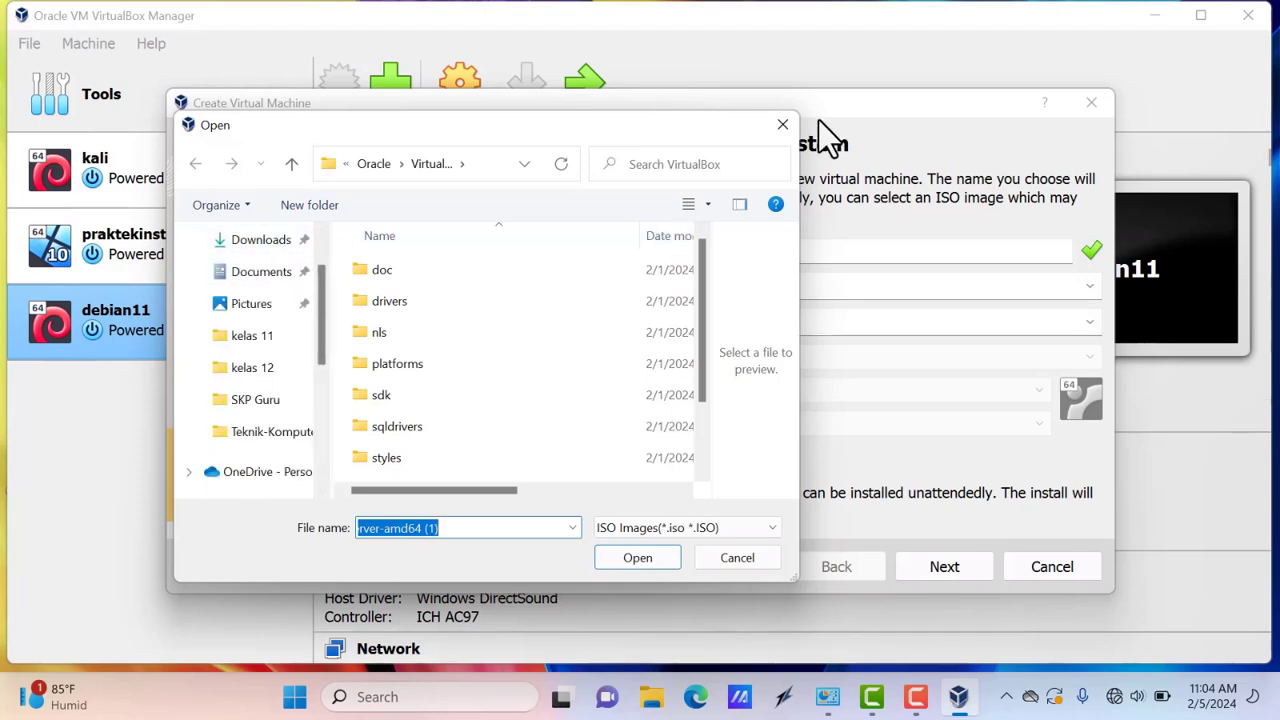
pyautogui.click(784, 125)
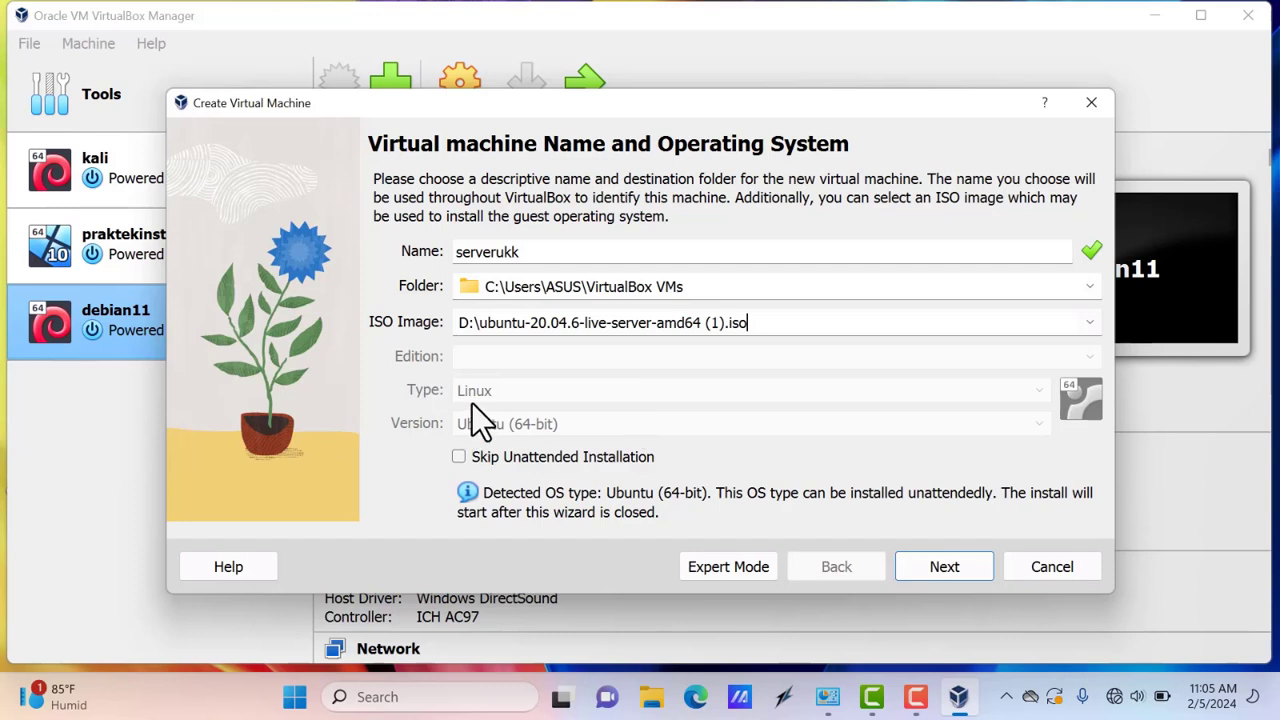
pyautogui.click(544, 458)
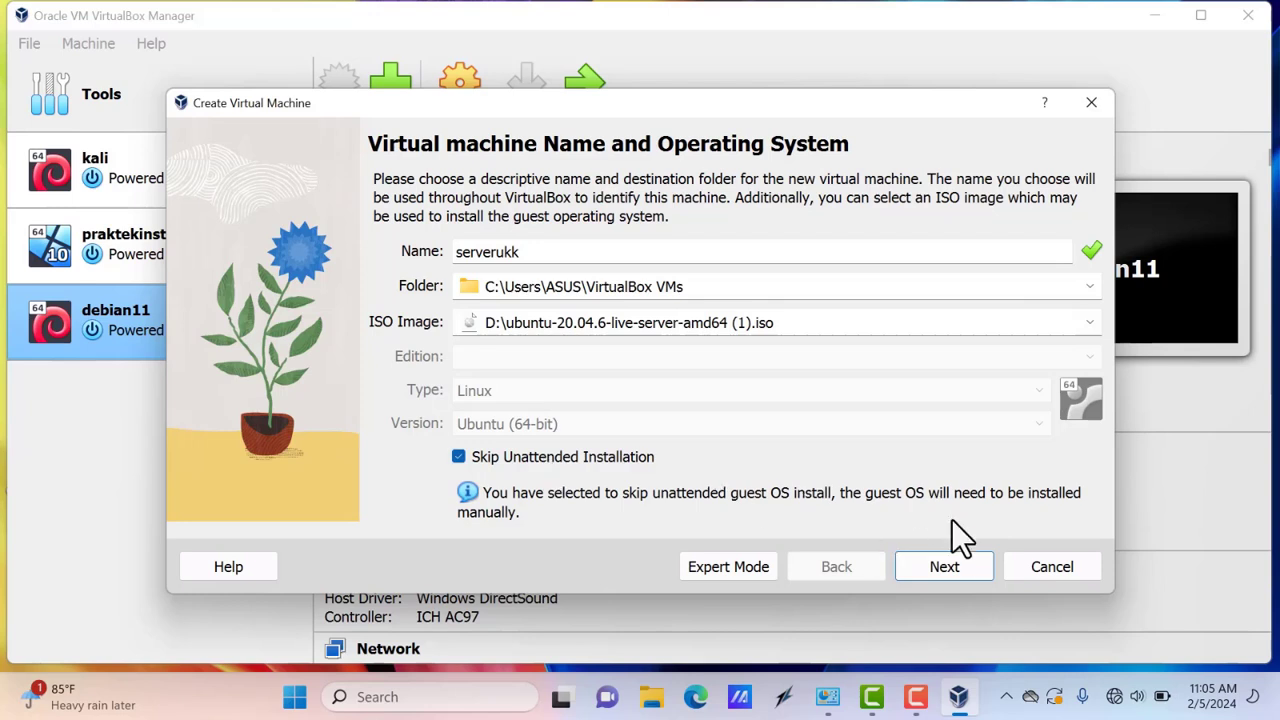
# Accept 2048 MB memory, 1 CPU and a 25 GB virtual disk, and create serverukk
pyautogui.click(974, 565)
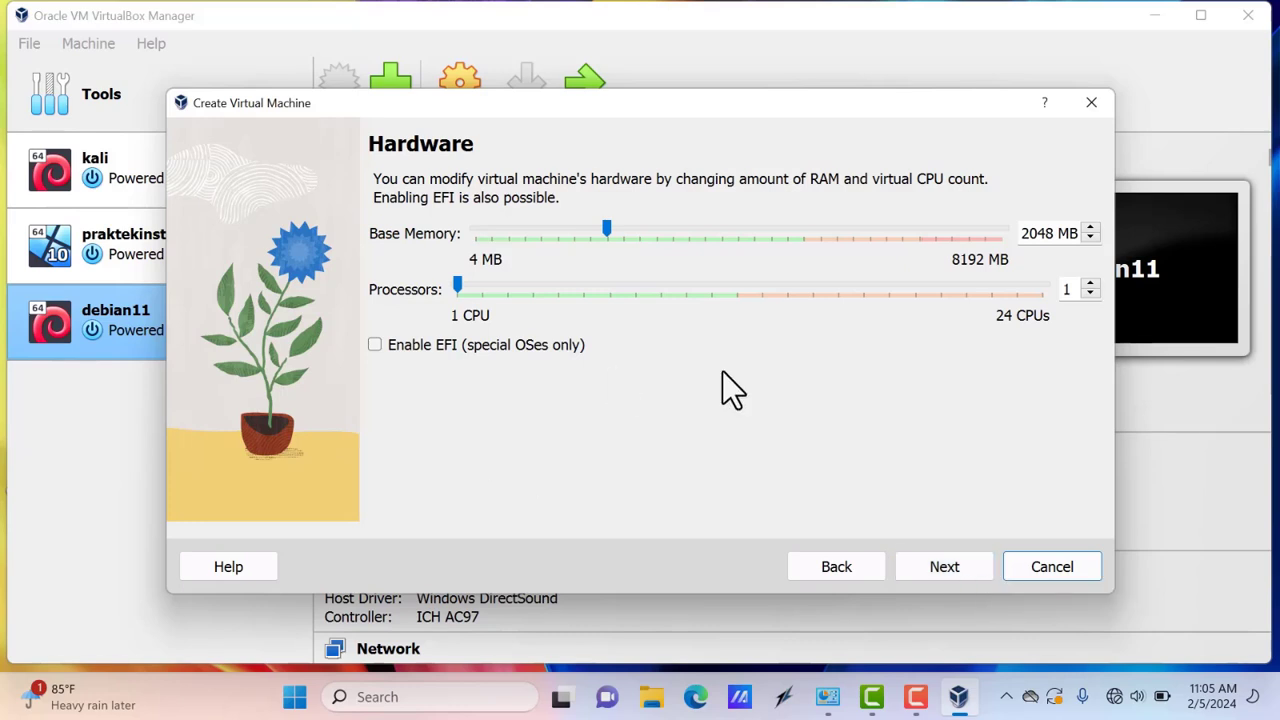
pyautogui.click(947, 565)
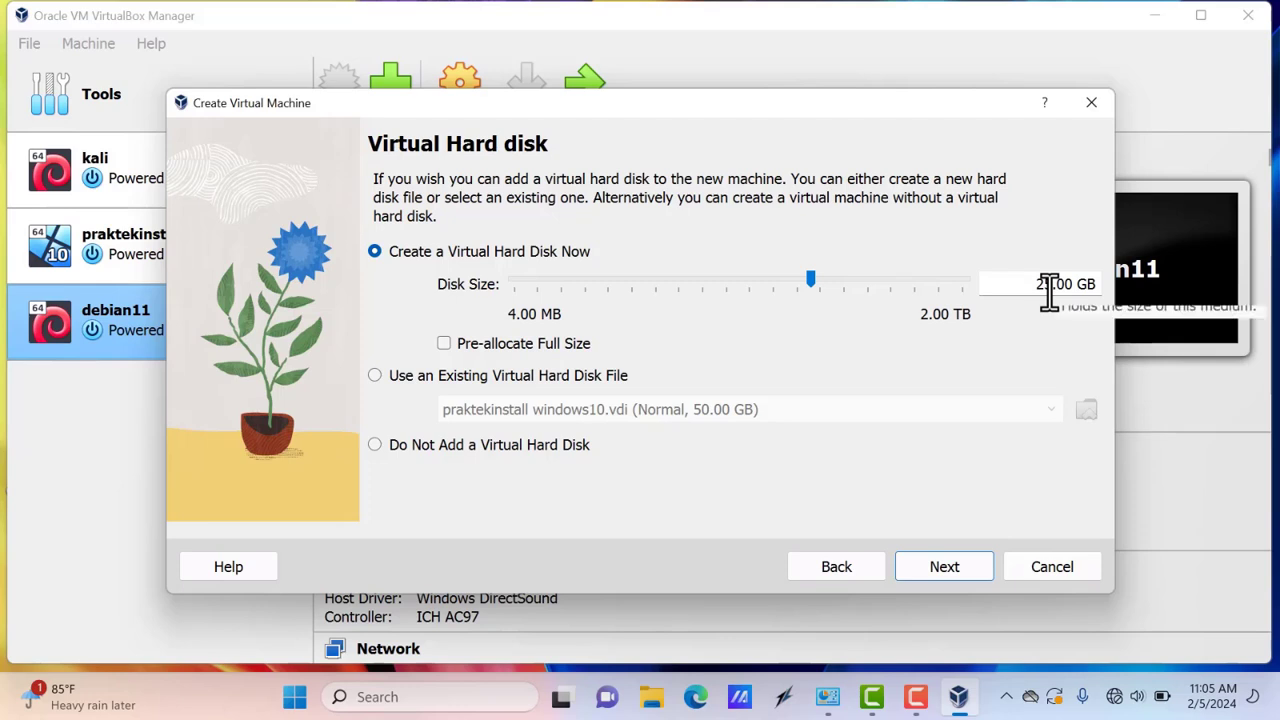
pyautogui.click(943, 567)
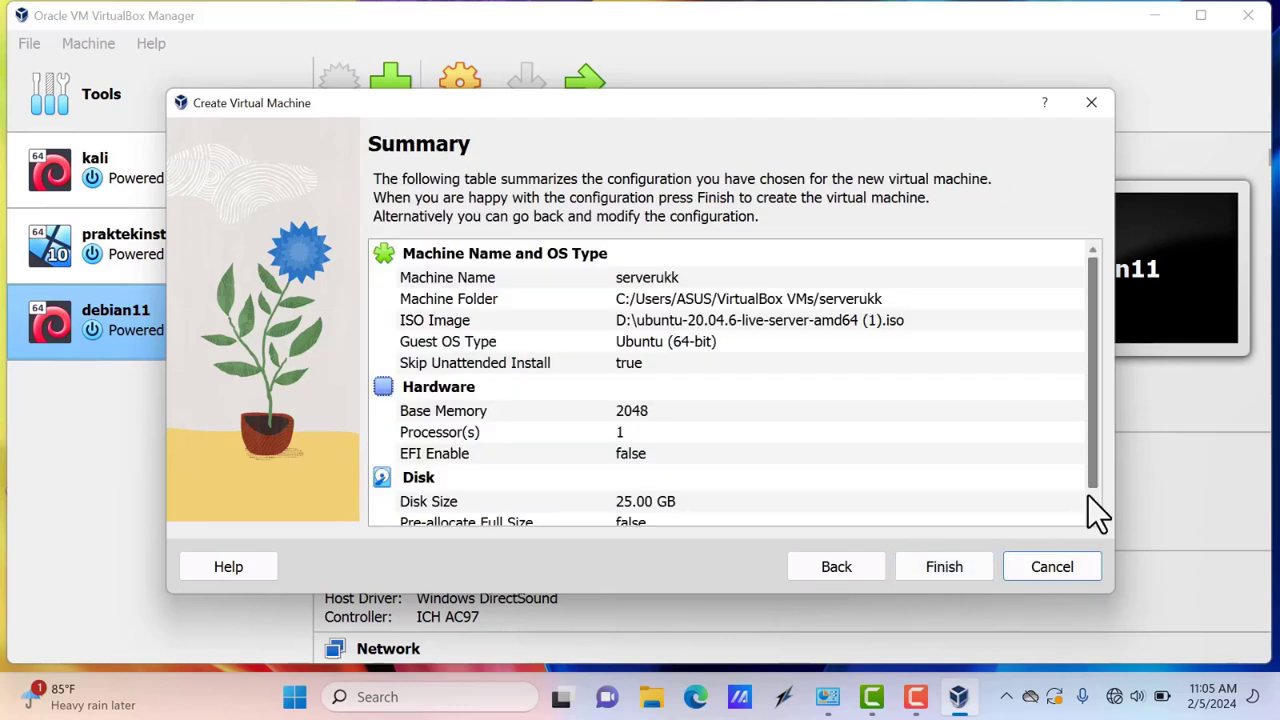
pyautogui.scroll(-1, 1088, 496)
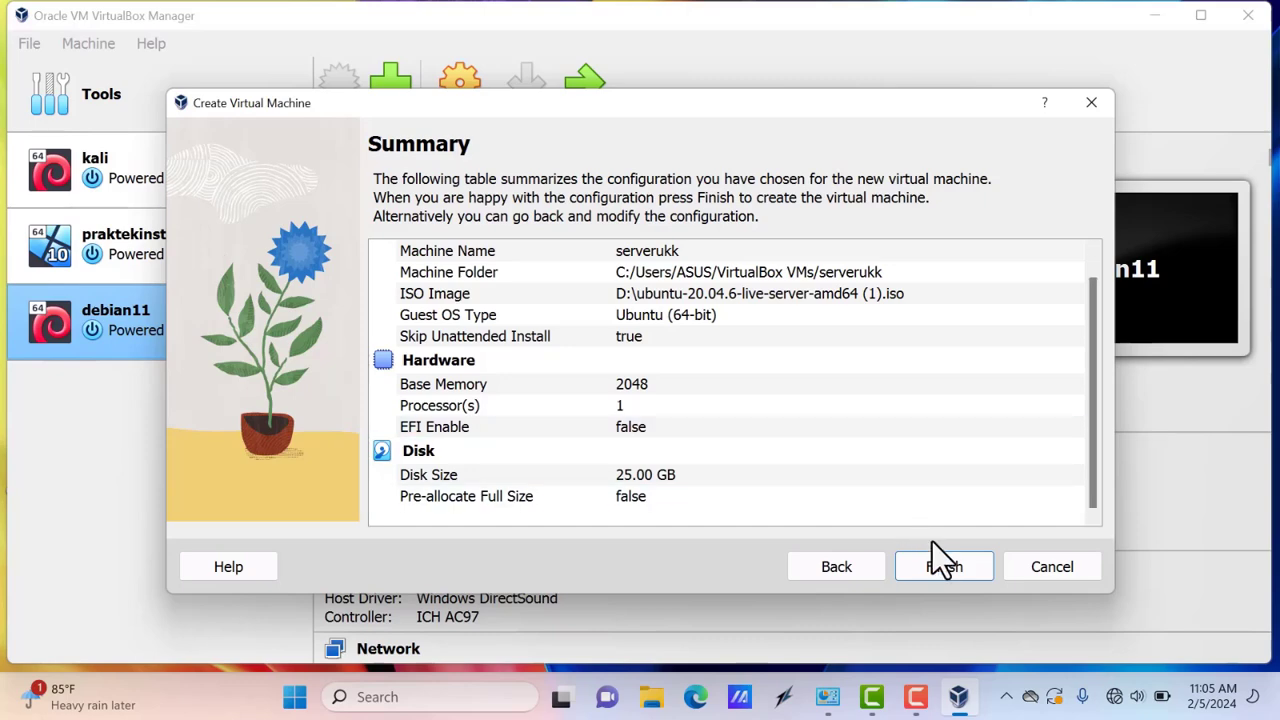
pyautogui.click(944, 567)
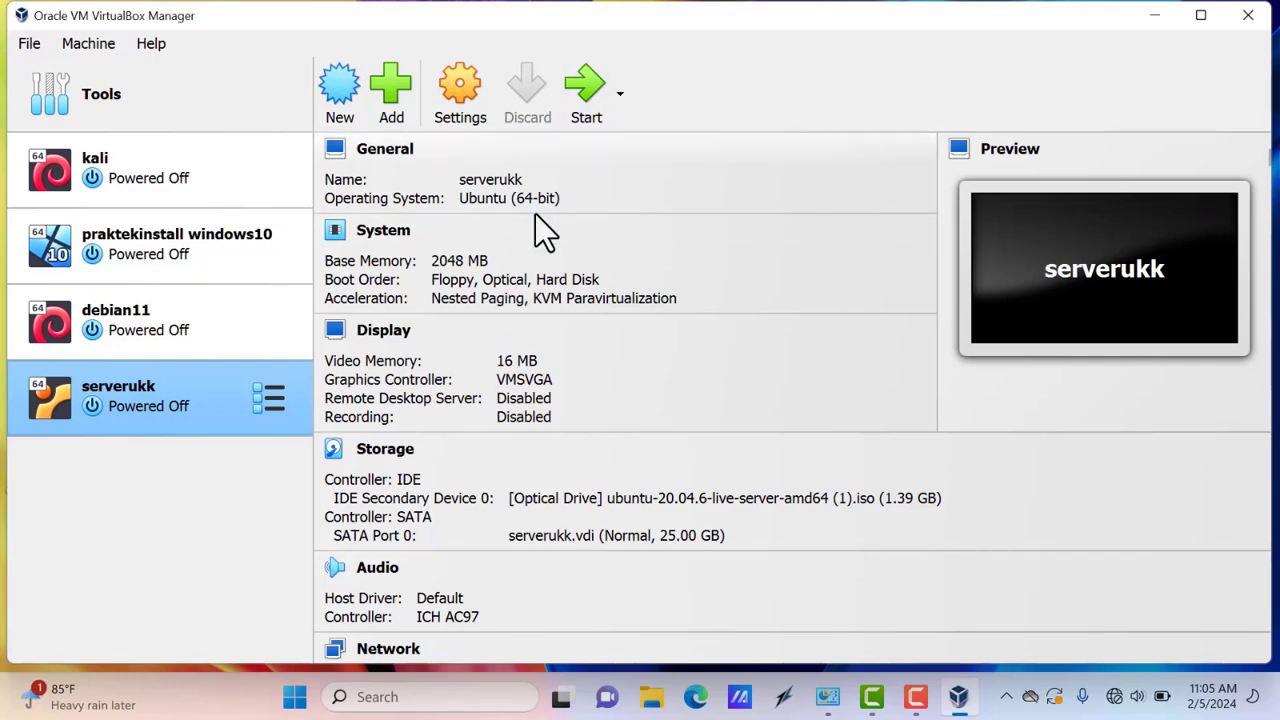
# Open the serverukk machine's Settings dialog on its General page
pyautogui.click(478, 118)
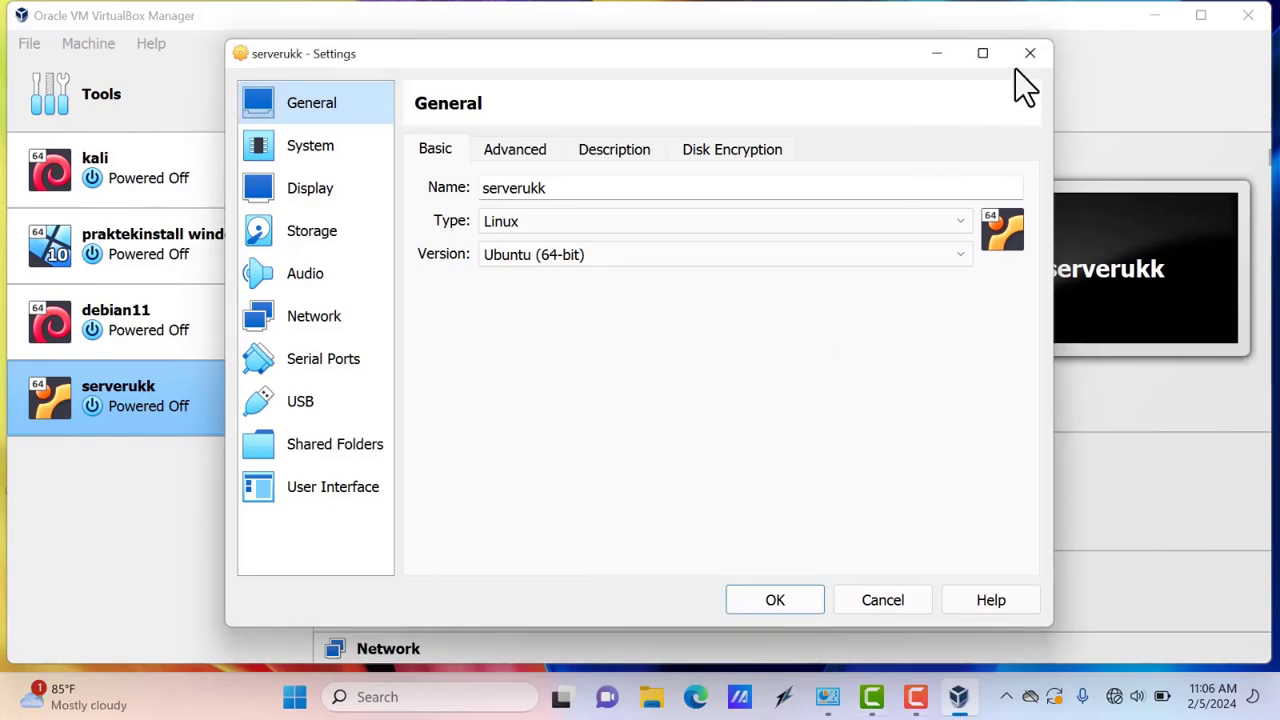
# Enable the Ethernet 3 and VirtualBox Host-Only Network adapters, then close Network Connections
pyautogui.click(823, 703)
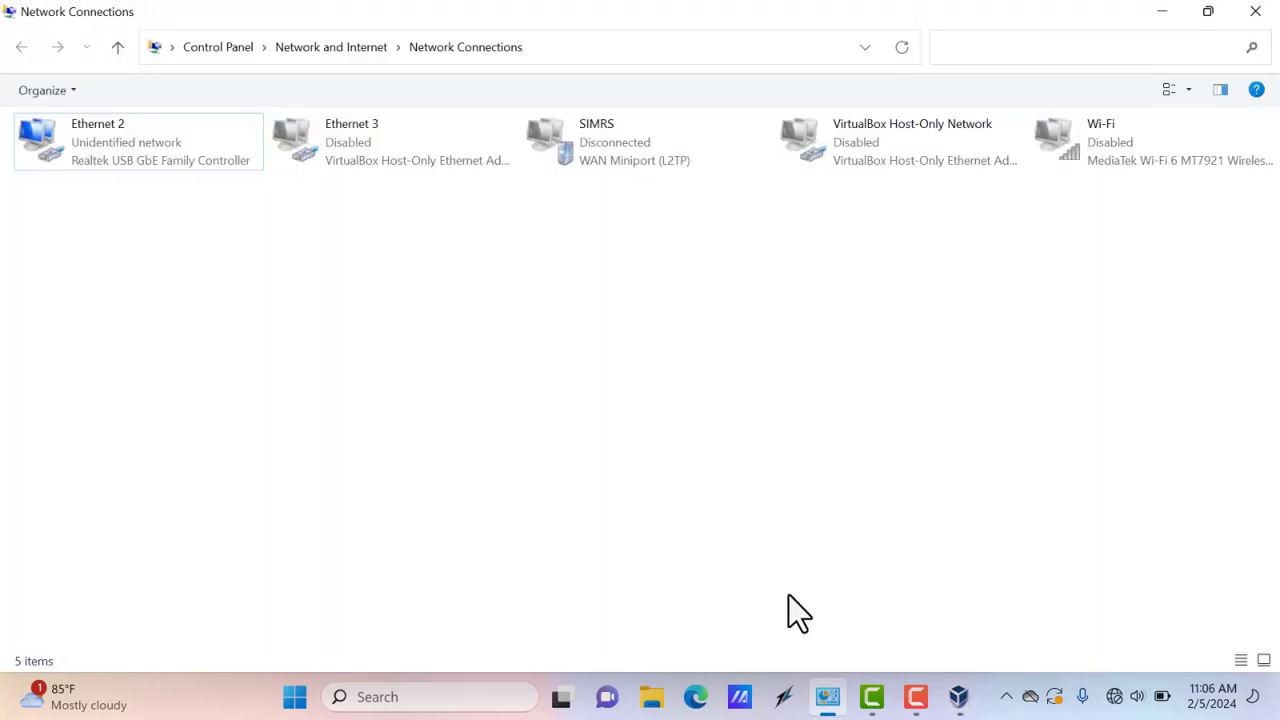
pyautogui.rightClick(380, 160)
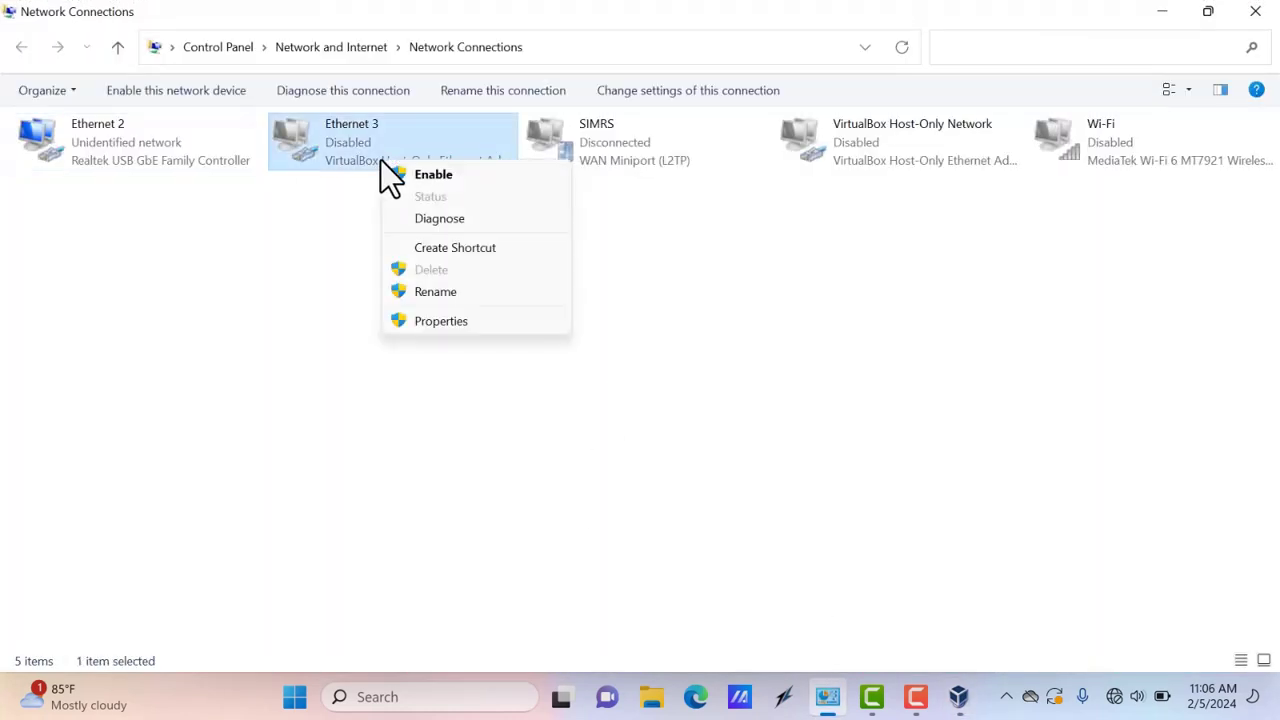
pyautogui.click(416, 174)
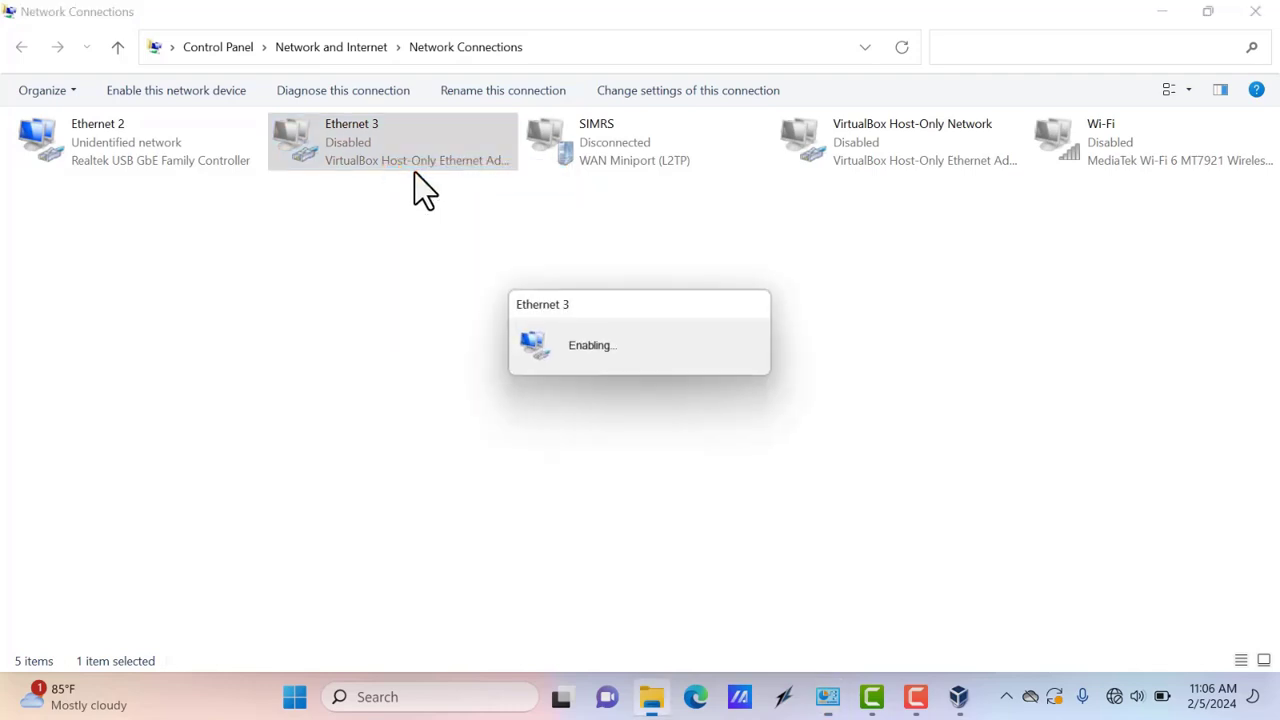
pyautogui.click(831, 142)
pyautogui.rightClick(831, 142)
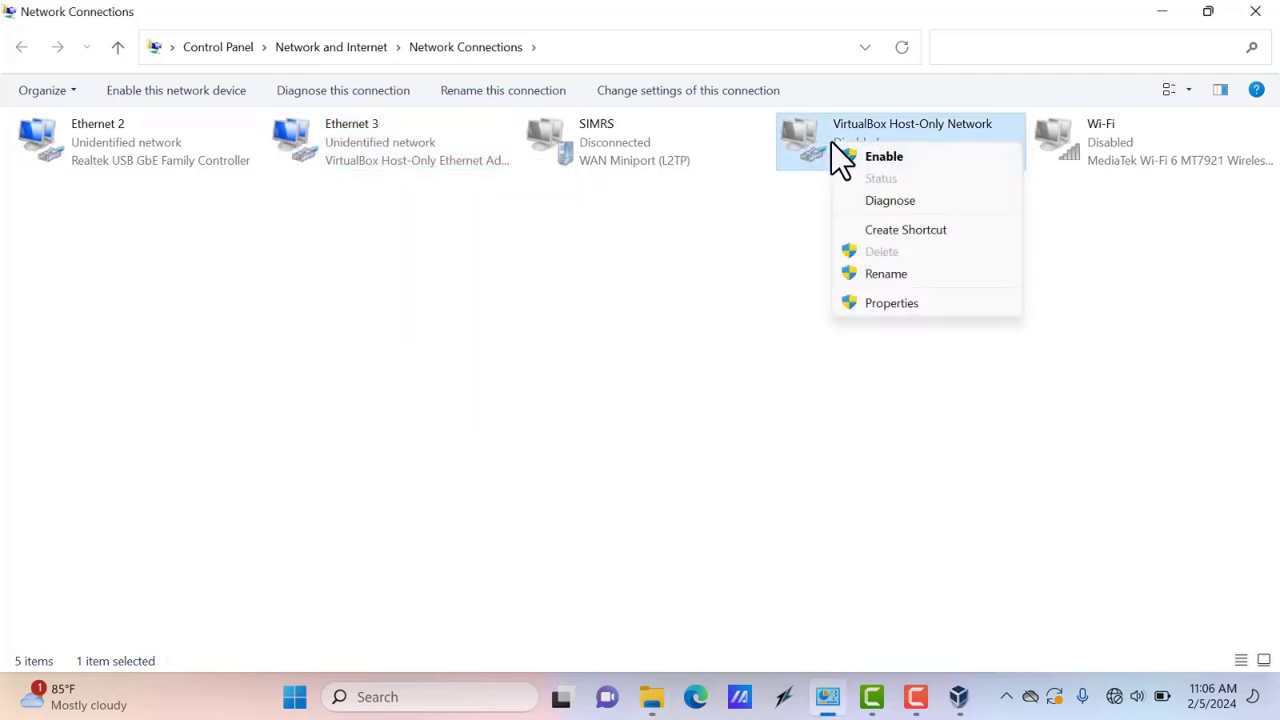
pyautogui.click(873, 157)
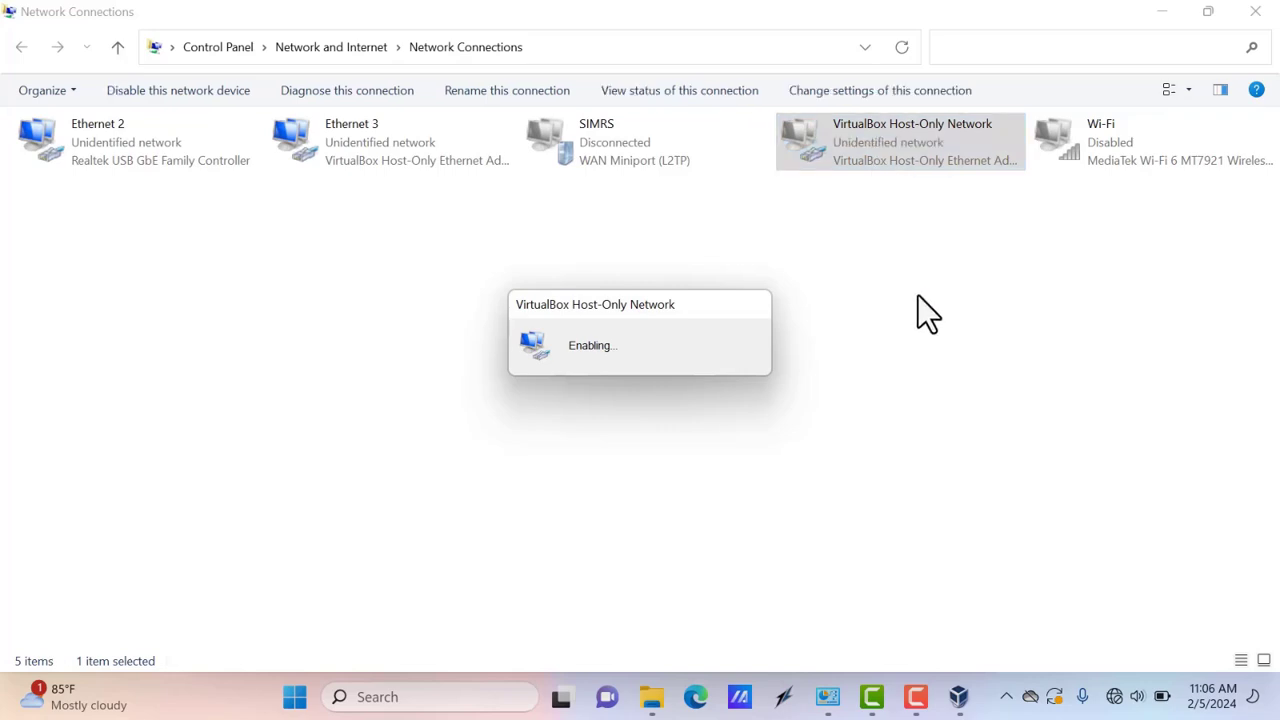
pyautogui.click(1266, 11)
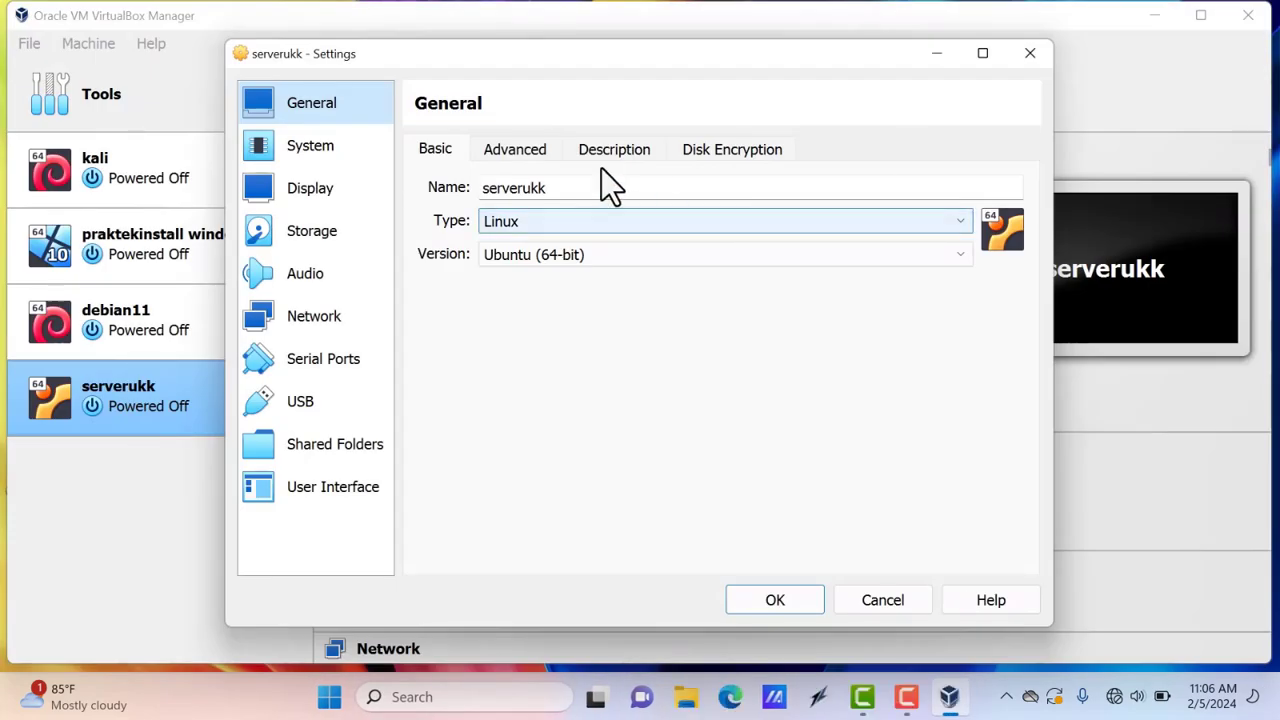
# Go to serverukk's Network page and review the adapter attachment options, leaving NAT
pyautogui.click(296, 330)
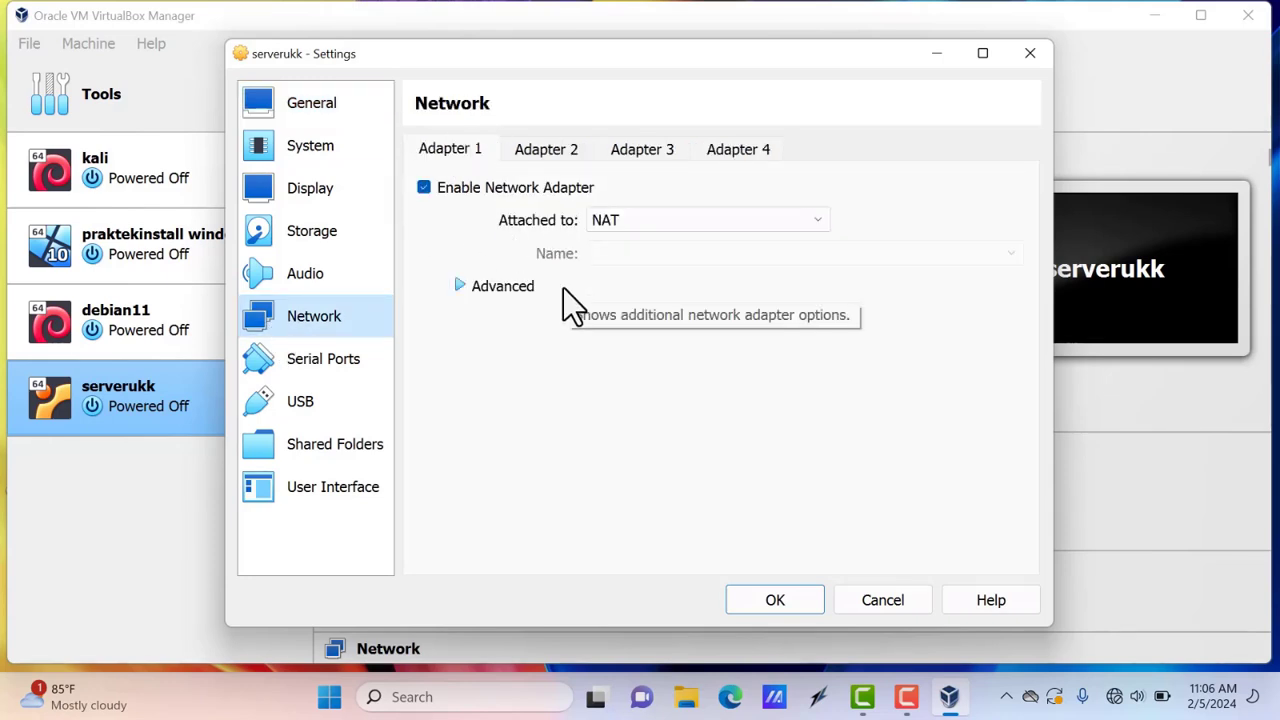
pyautogui.click(611, 221)
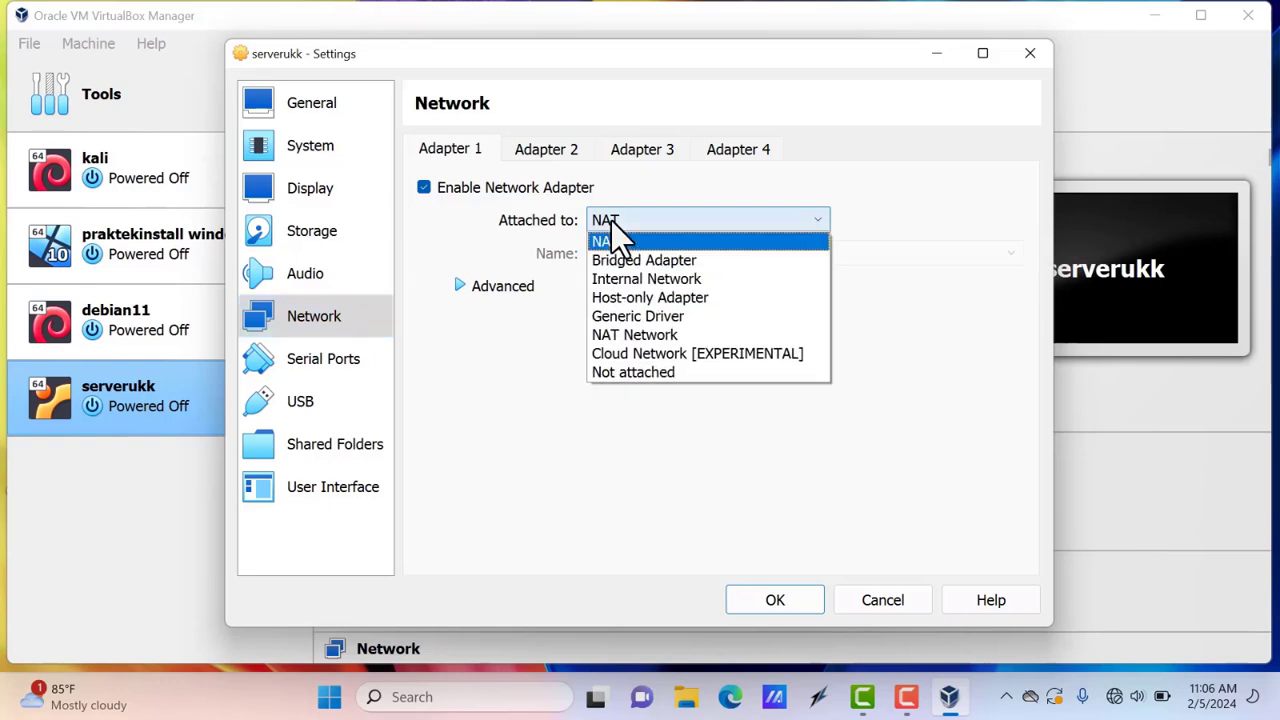
pyautogui.click(612, 222)
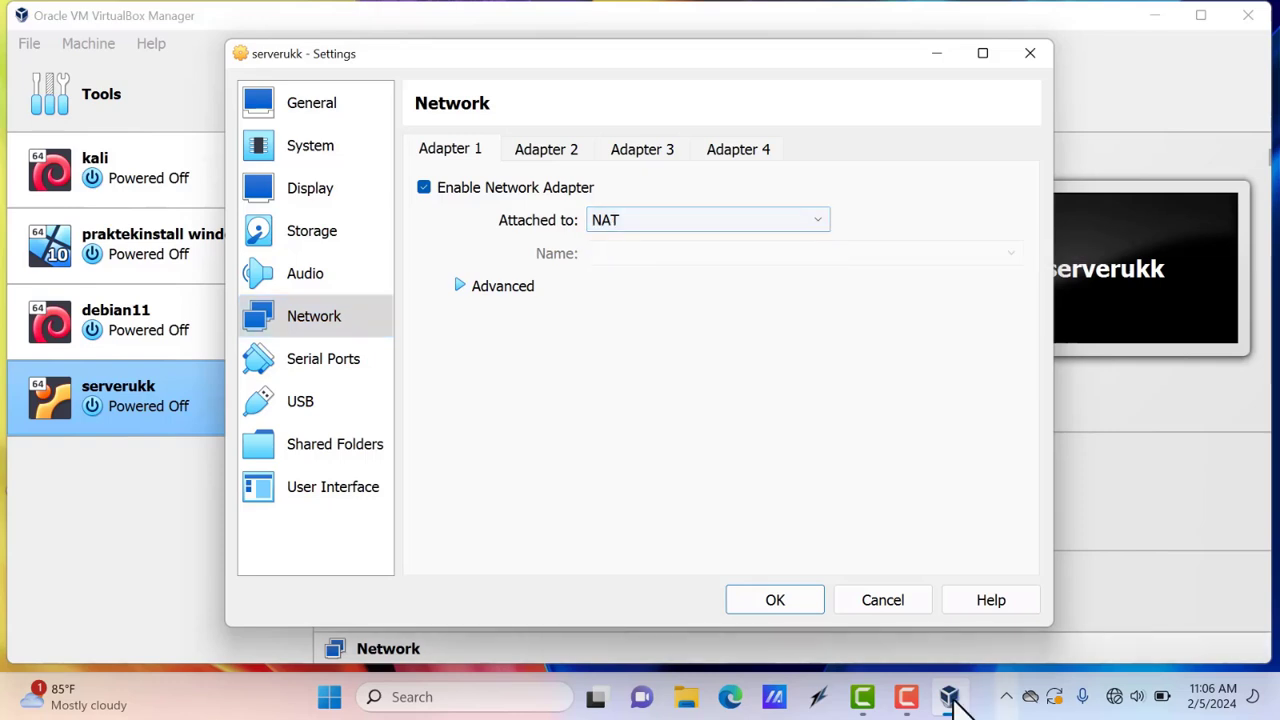
pyautogui.click(916, 700)
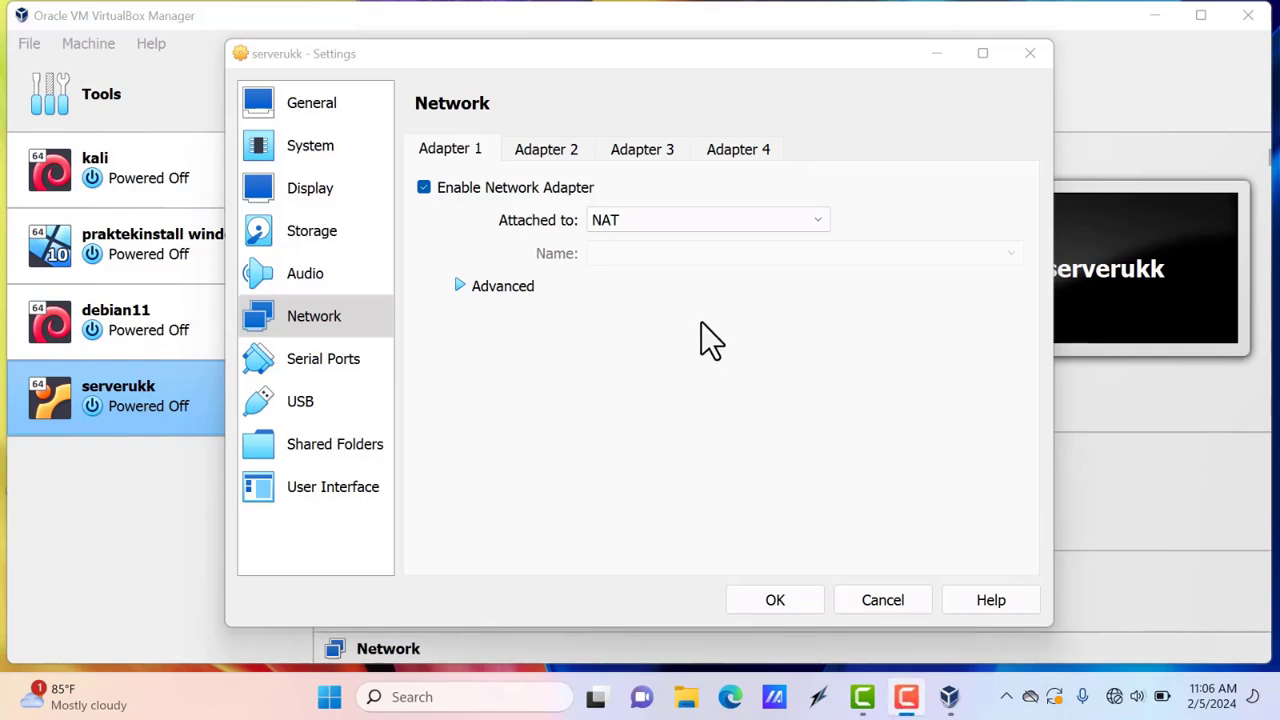
# Try Bridged Adapter and its advanced options, then close Settings discarding the changes
pyautogui.click(624, 222)
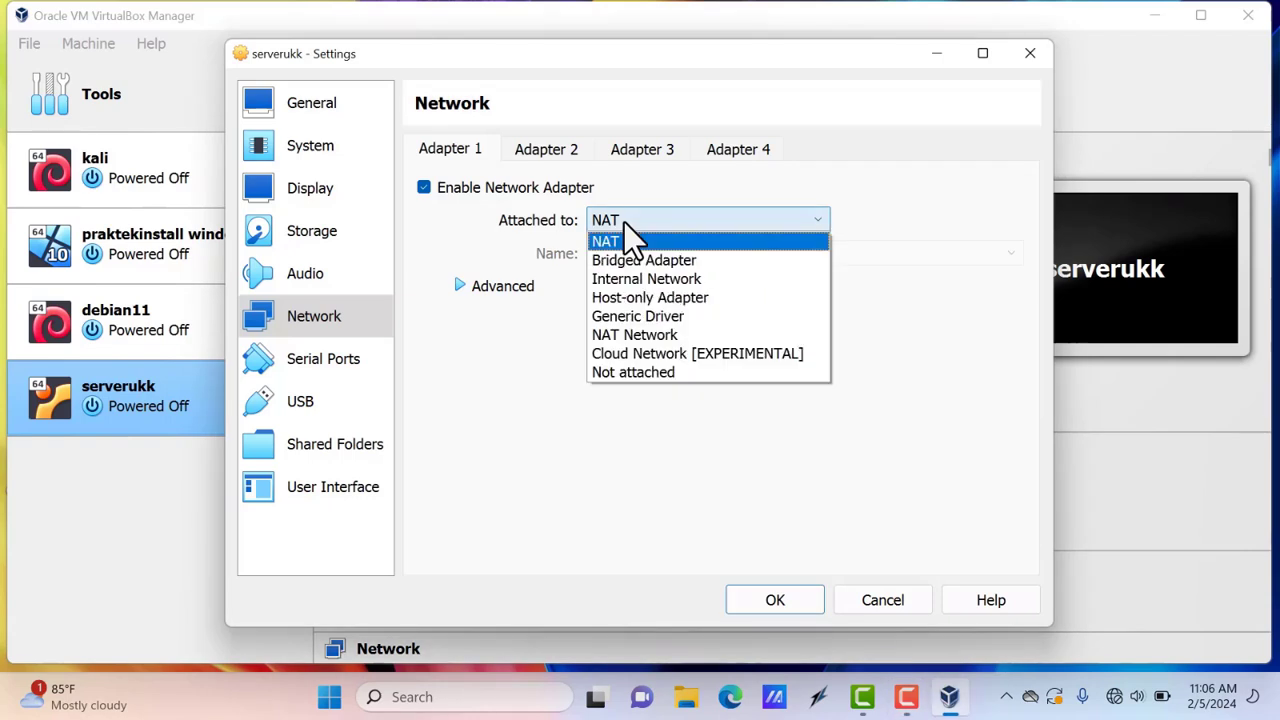
pyautogui.click(644, 258)
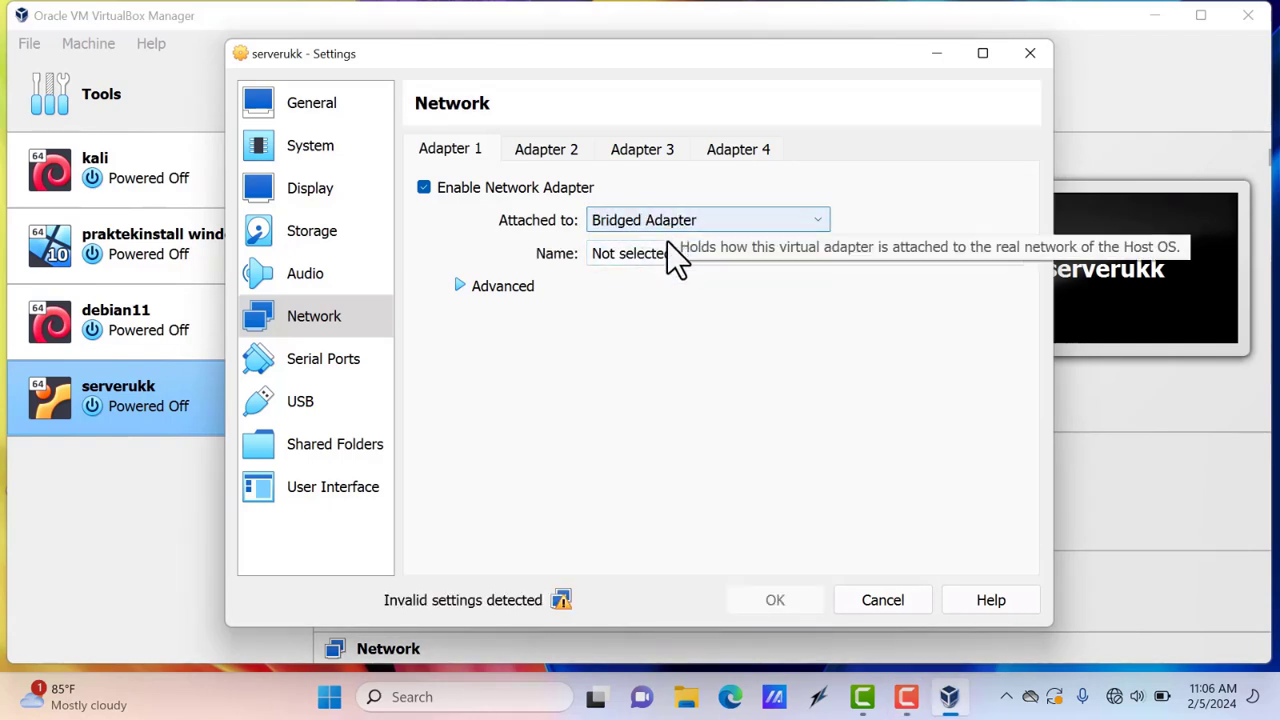
pyautogui.click(672, 251)
pyautogui.click(672, 251)
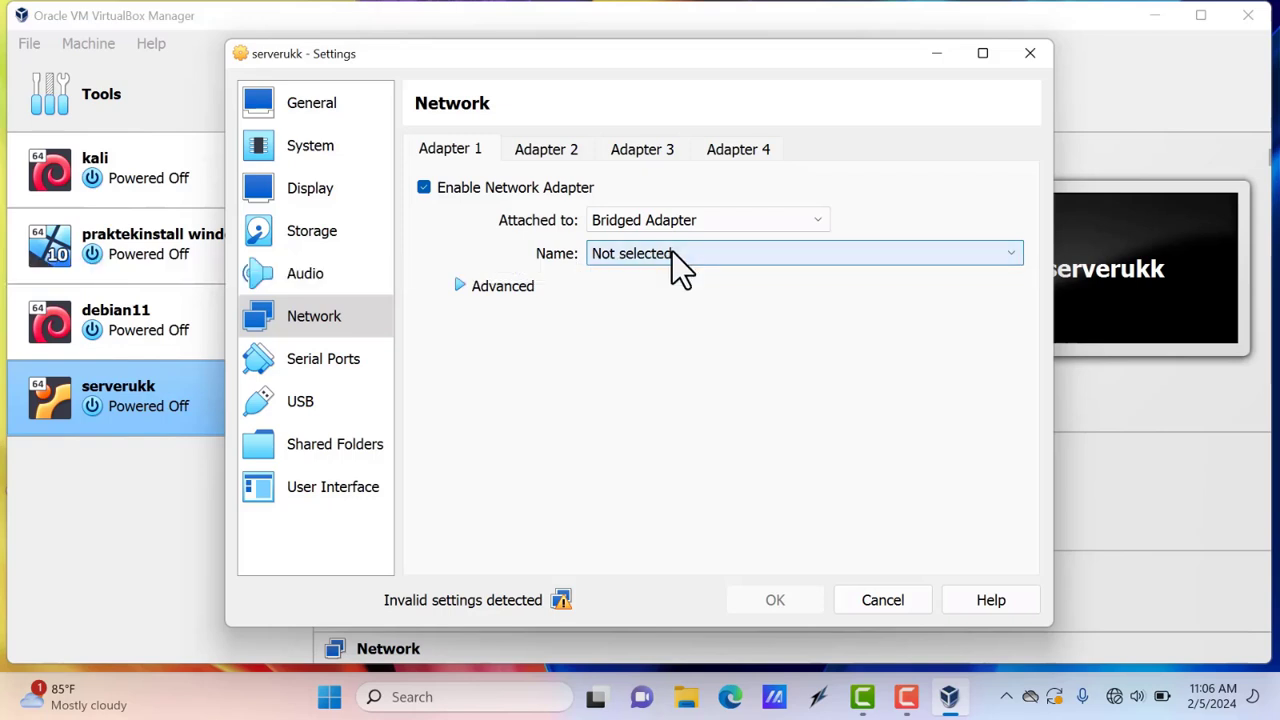
pyautogui.click(494, 292)
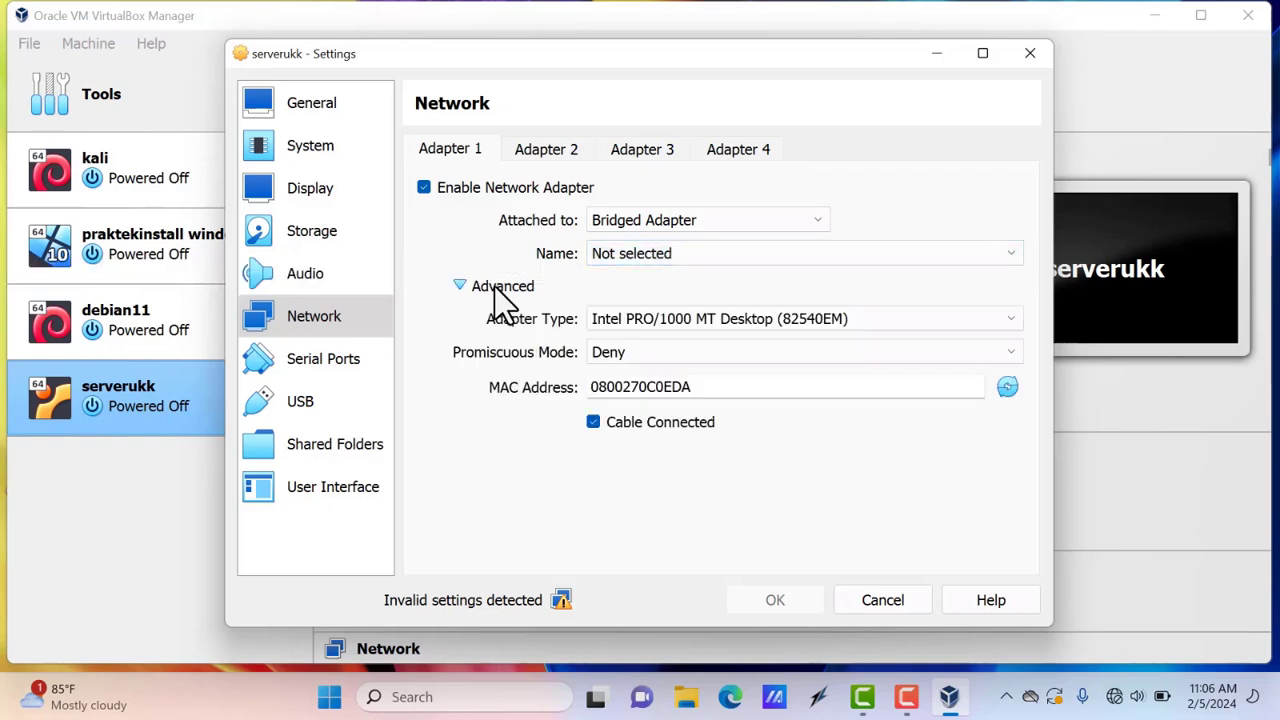
pyautogui.click(497, 292)
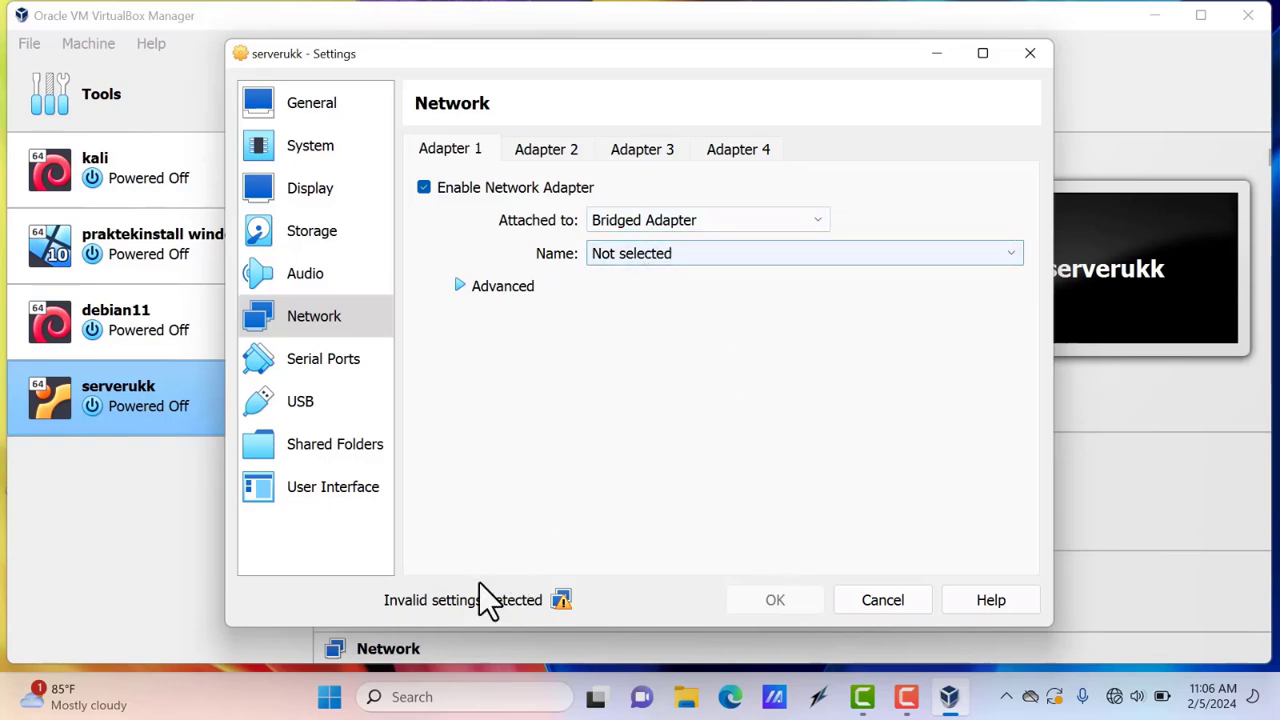
pyautogui.click(1043, 56)
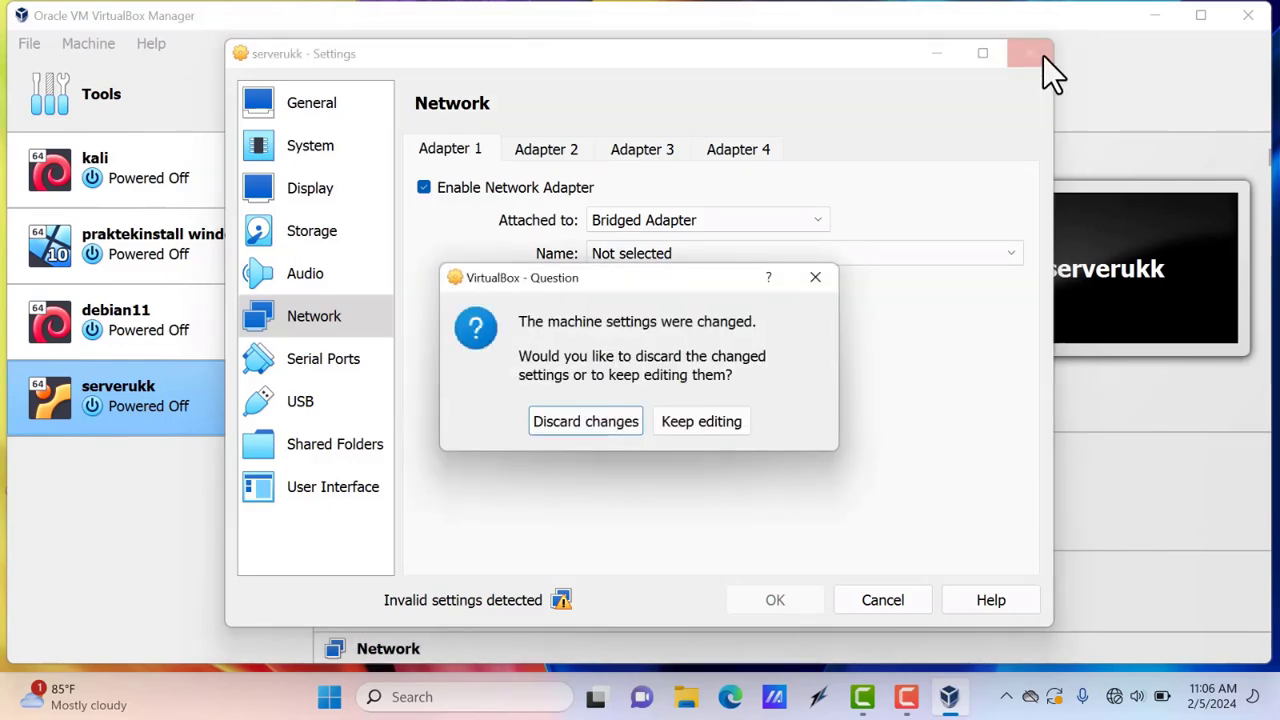
pyautogui.click(620, 428)
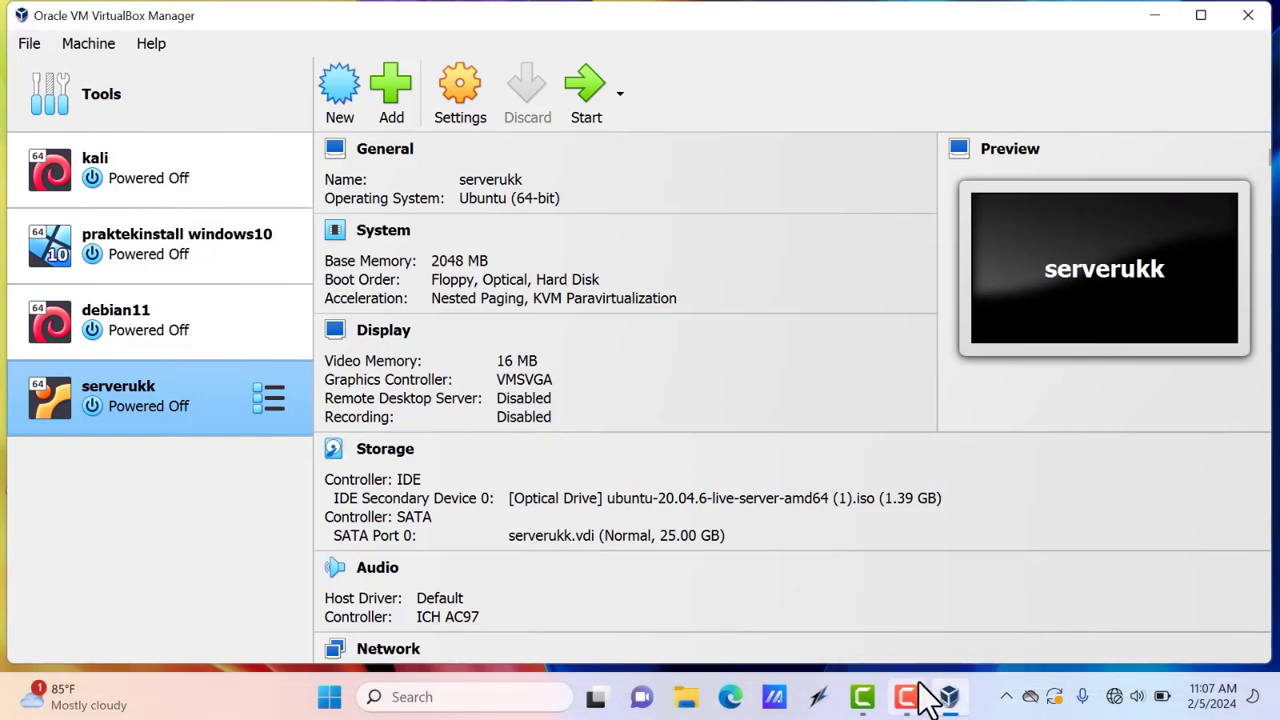
pyautogui.click(1156, 18)
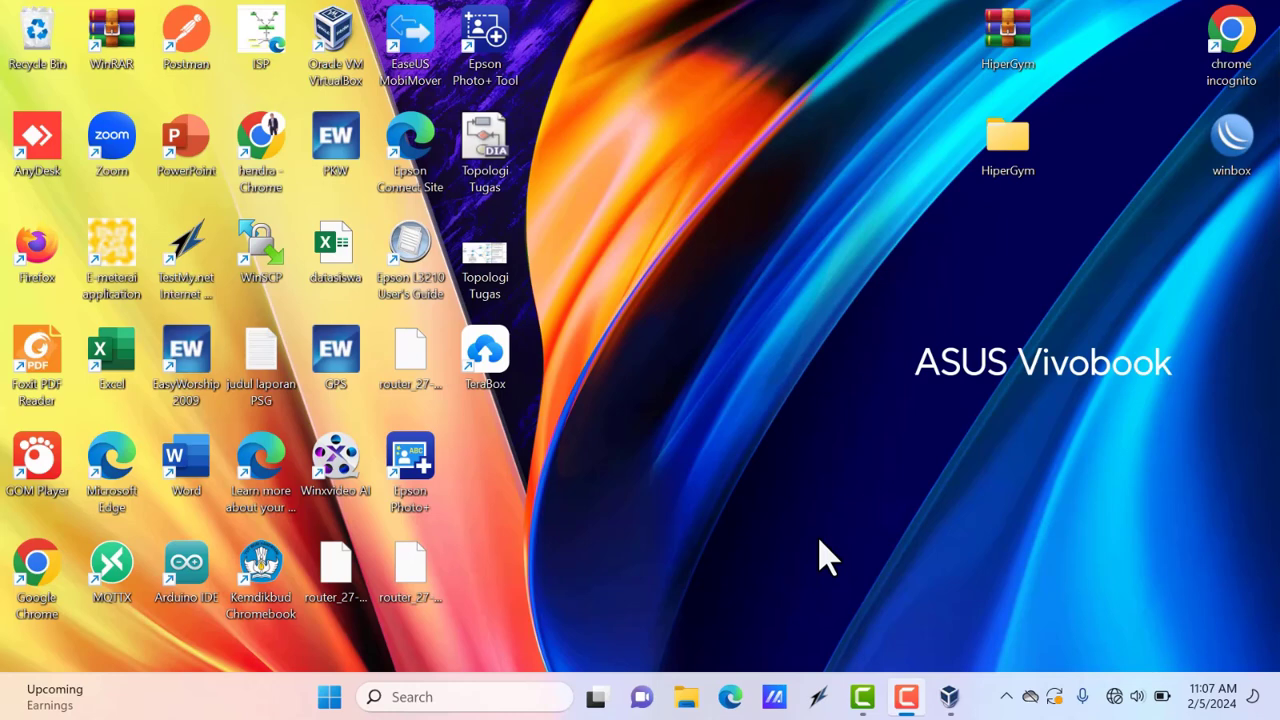
pyautogui.click(949, 697)
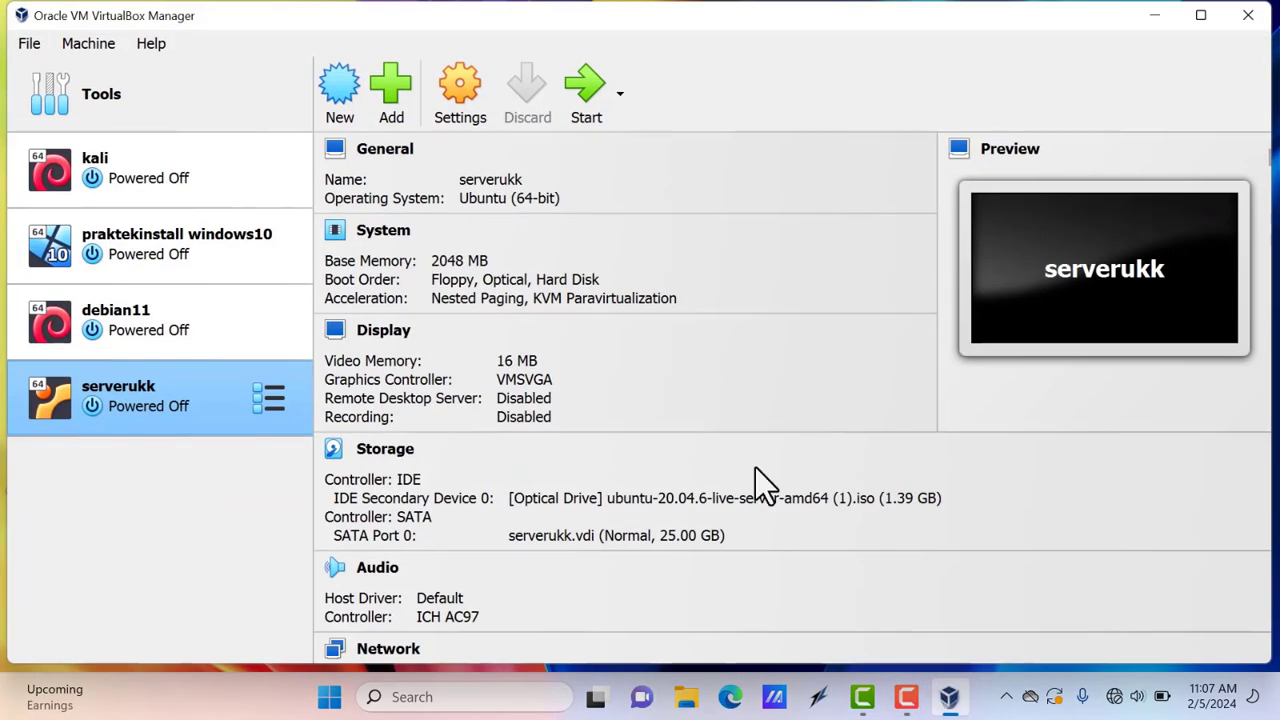
# Attach serverukk's first network adapter as Bridged Adapter to Realtek USB GbE Family Controller
pyautogui.click(473, 120)
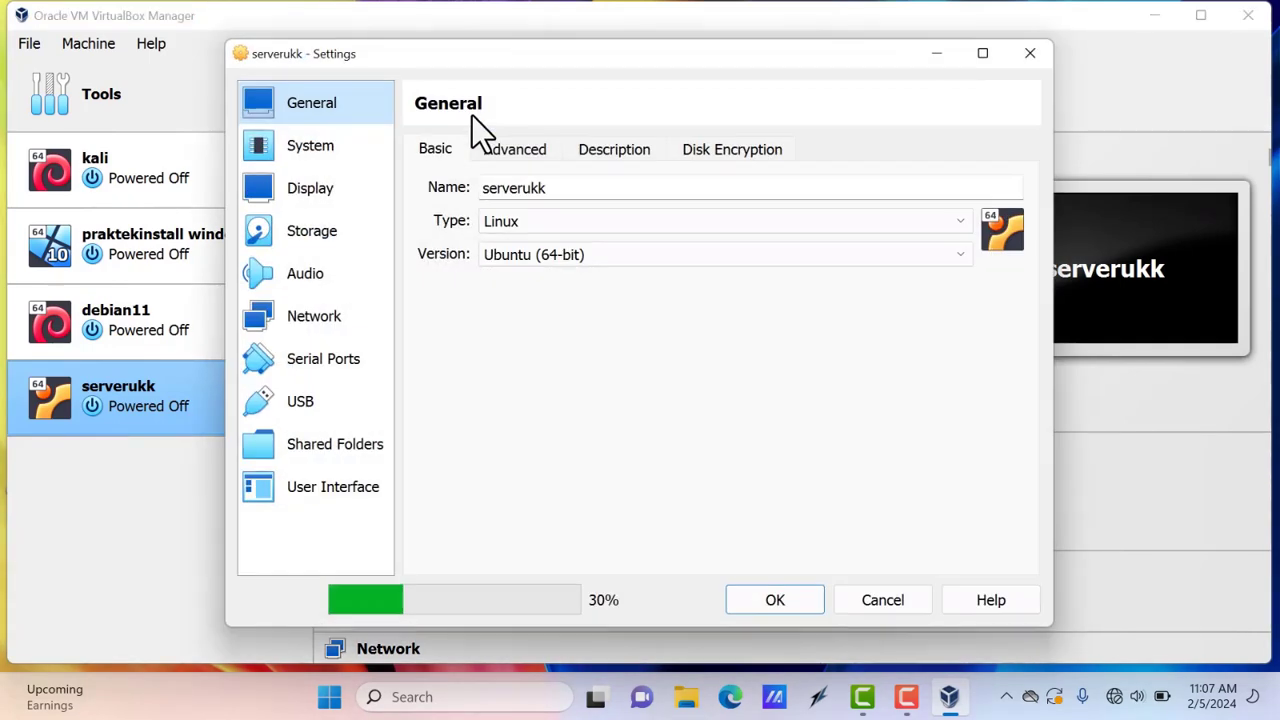
pyautogui.click(358, 312)
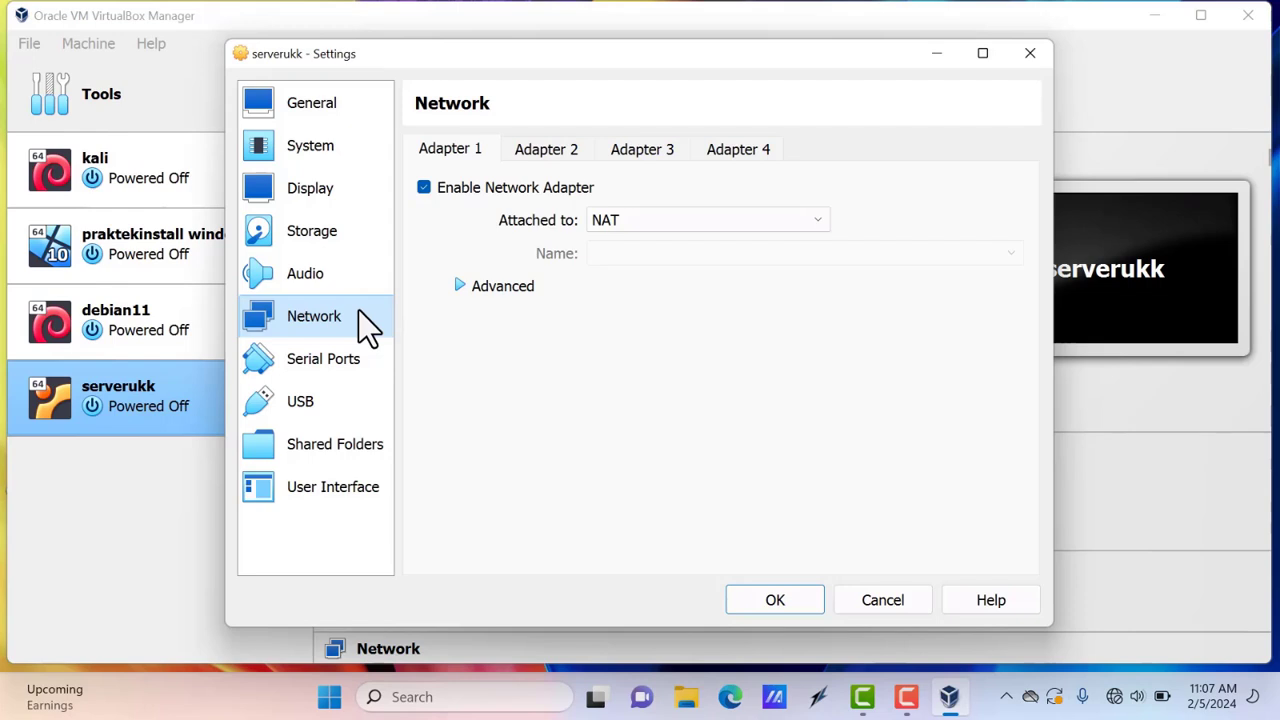
pyautogui.click(605, 224)
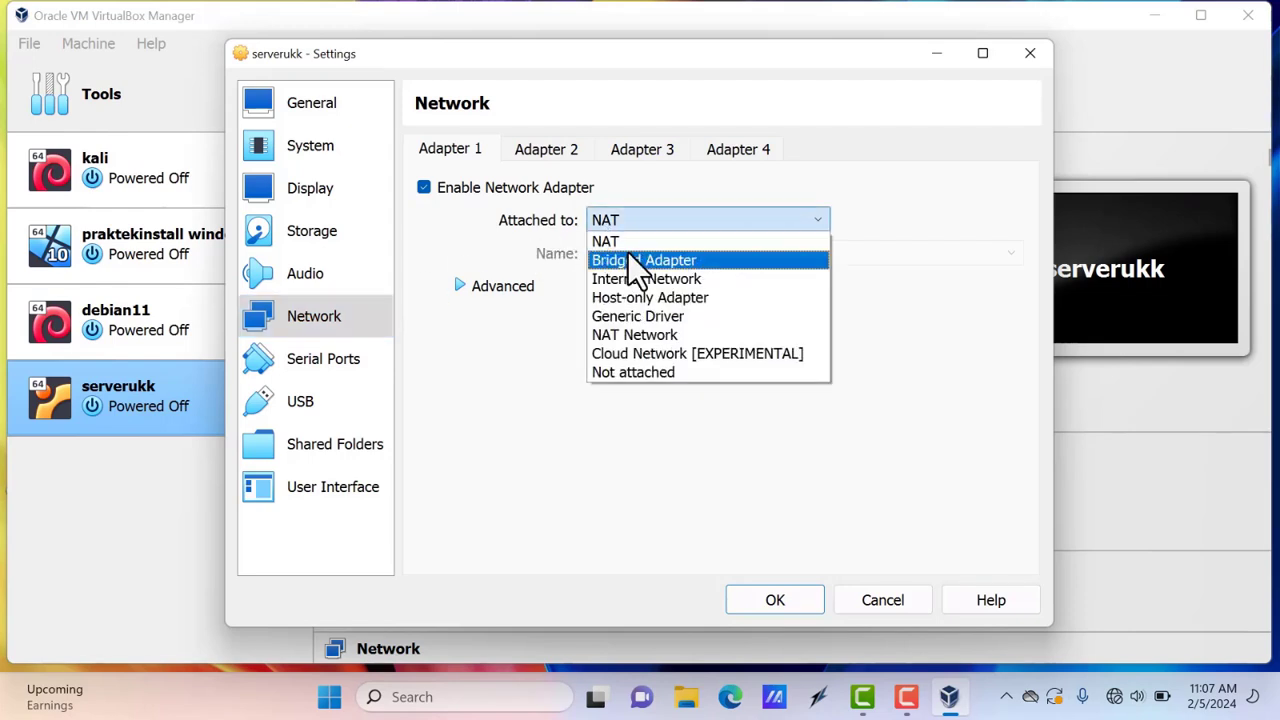
pyautogui.click(628, 262)
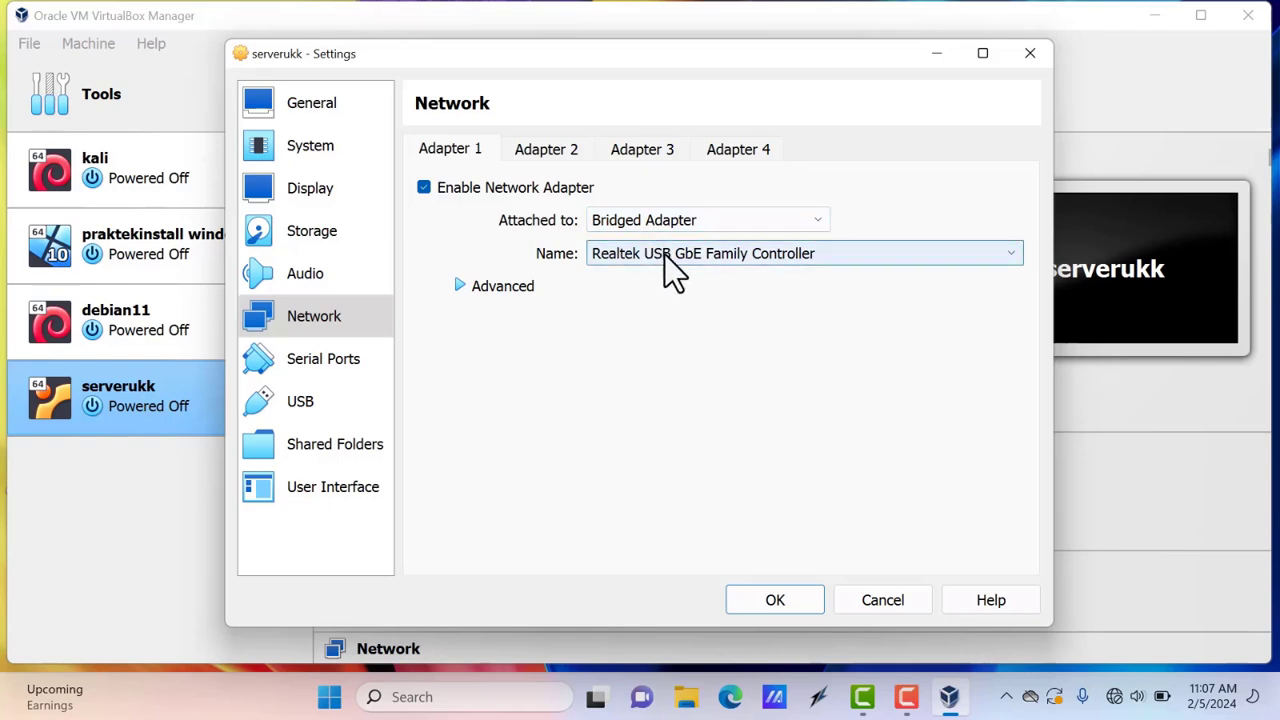
pyautogui.click(664, 254)
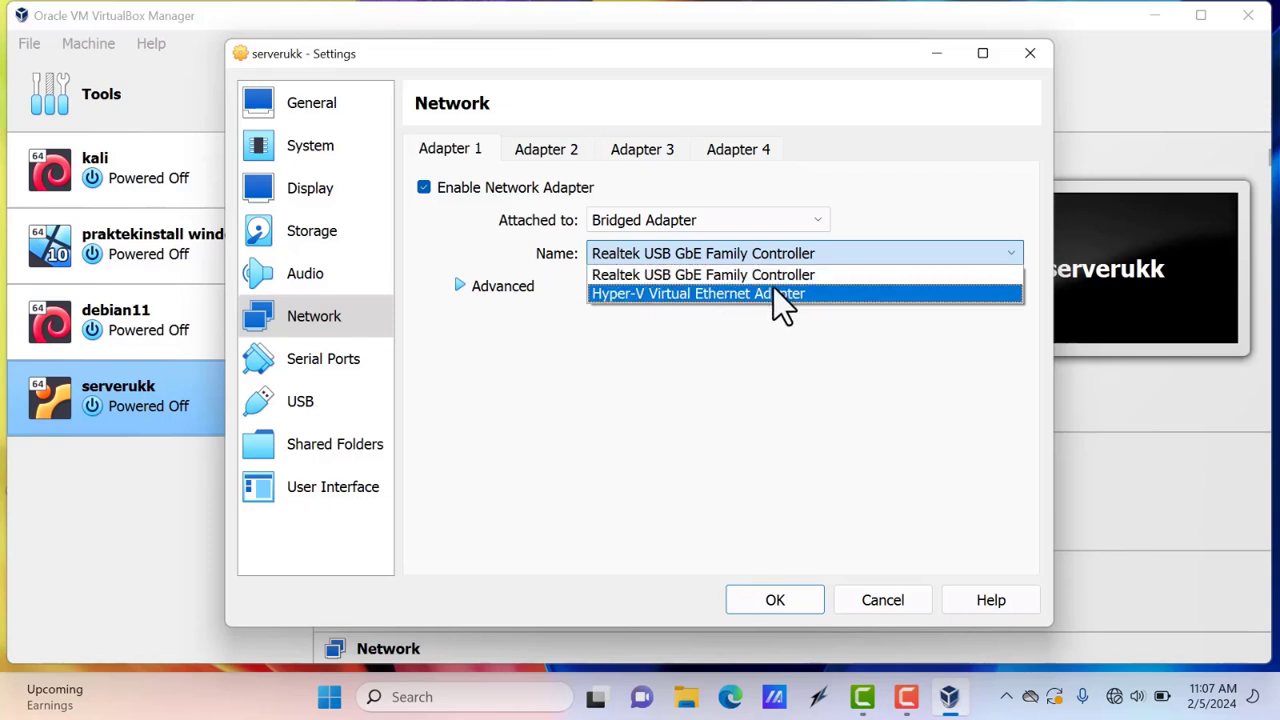
pyautogui.click(809, 273)
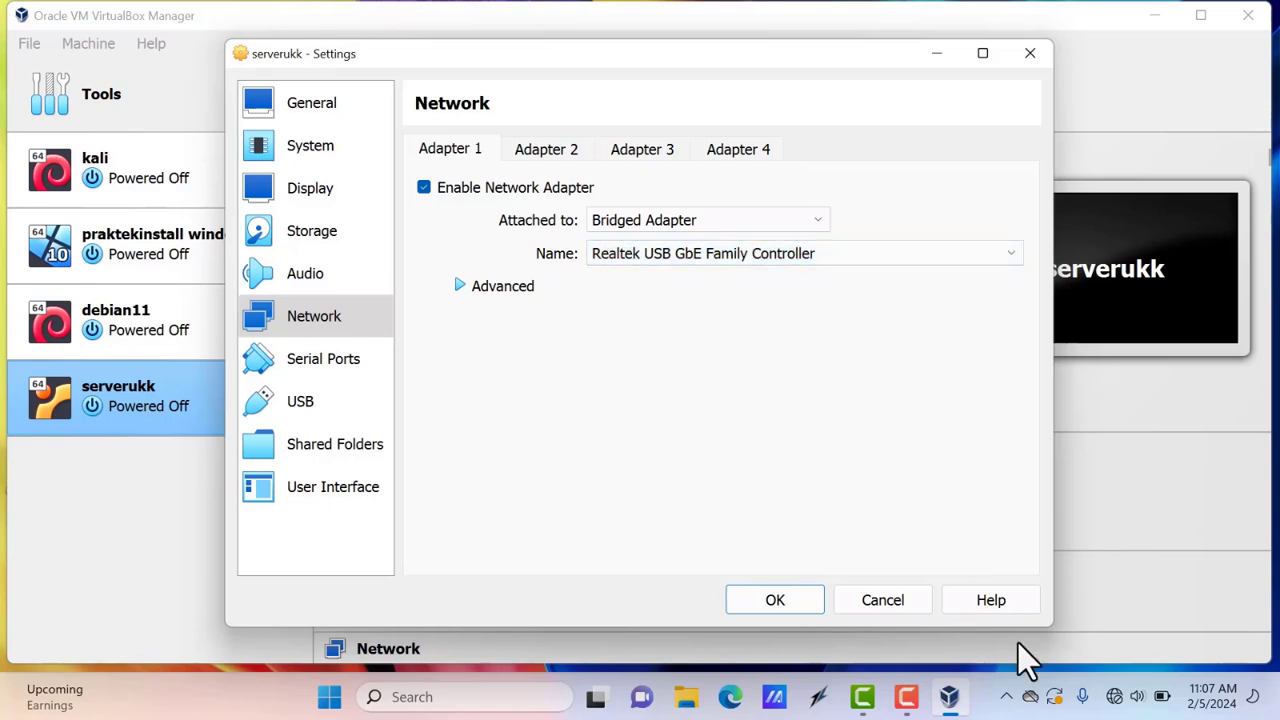
pyautogui.rightClick(1114, 697)
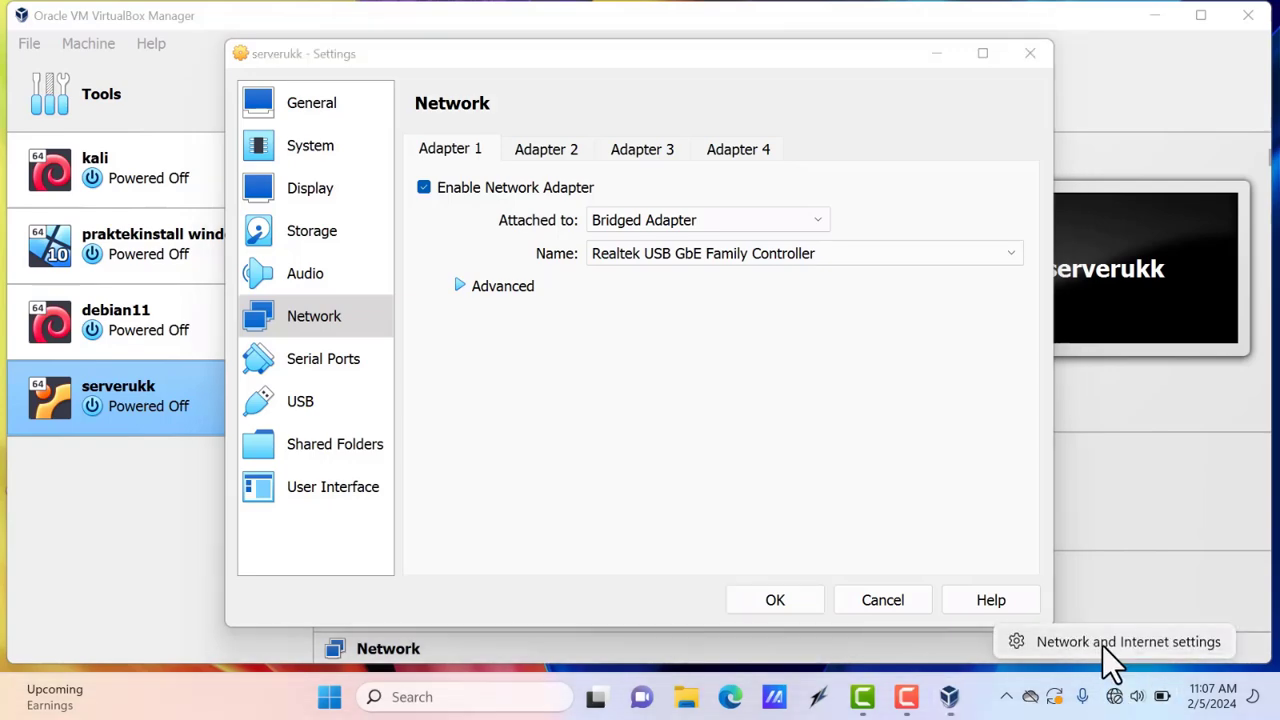
# Confirm in Windows network settings that Ethernet 2 is the Realtek USB GbE adapter, then return to VirtualBox
pyautogui.click(1103, 645)
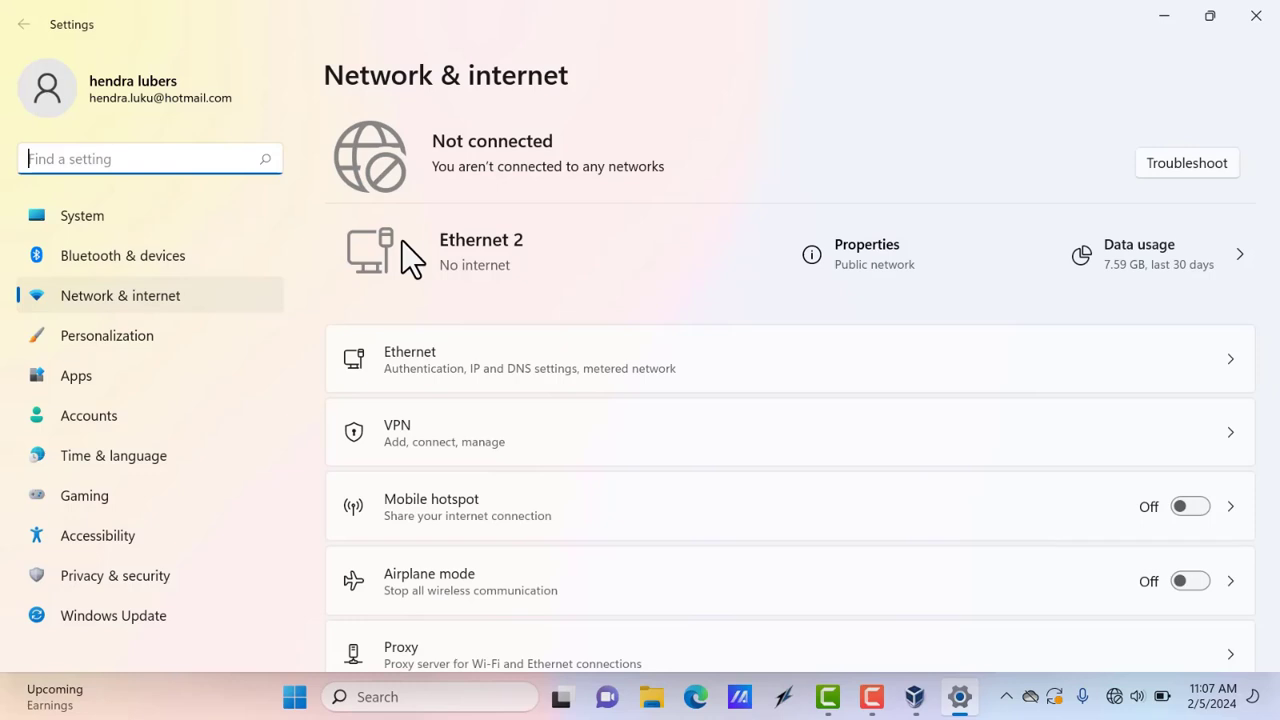
pyautogui.click(1277, 517)
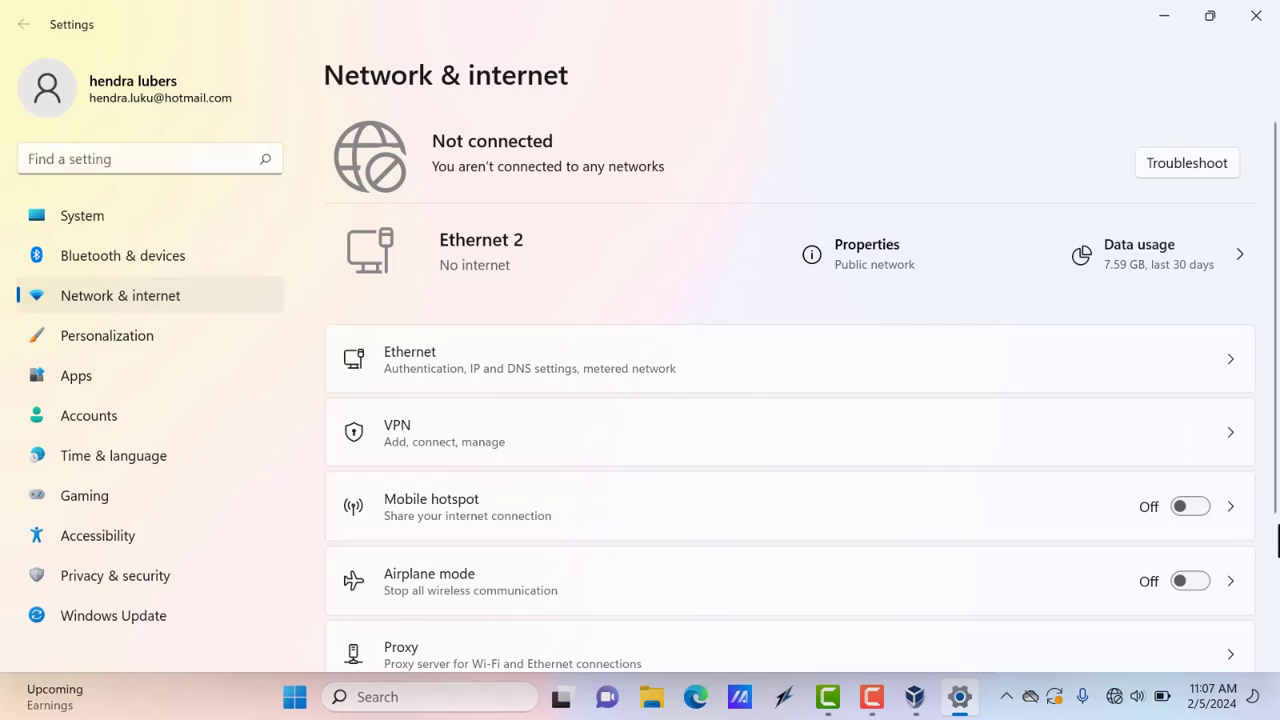
pyautogui.scroll(-3, 1276, 556)
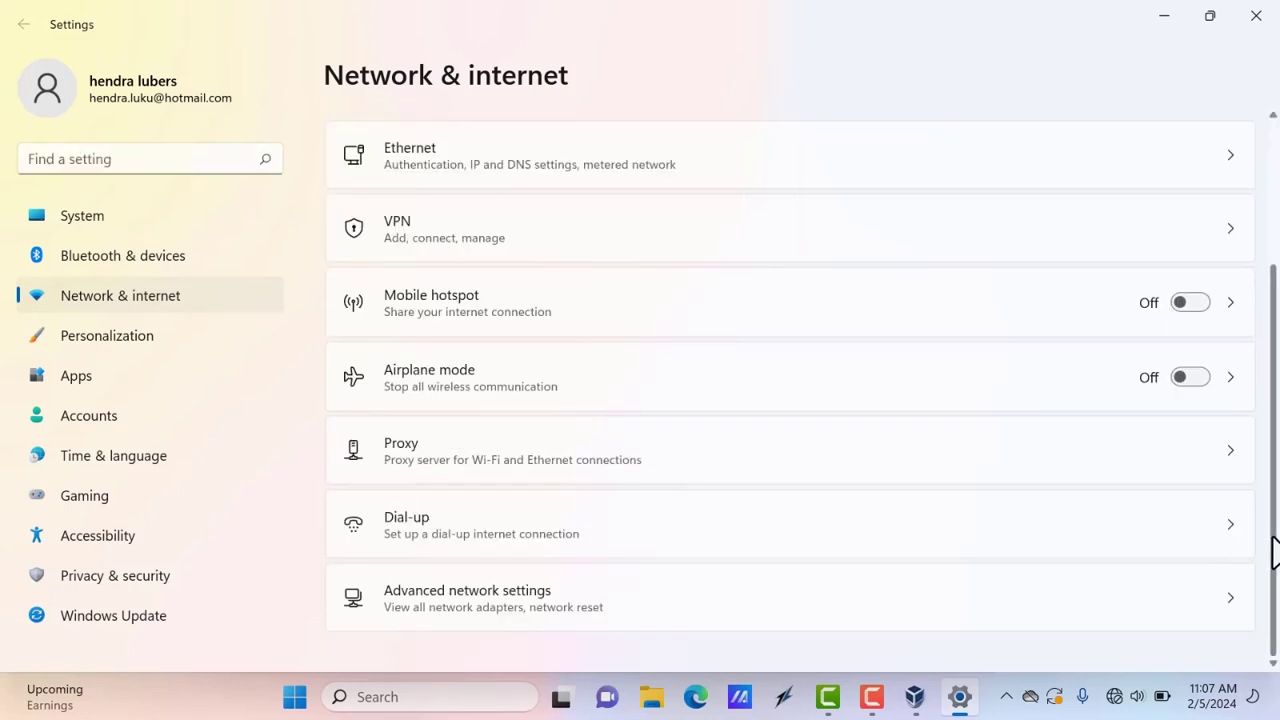
pyautogui.click(562, 590)
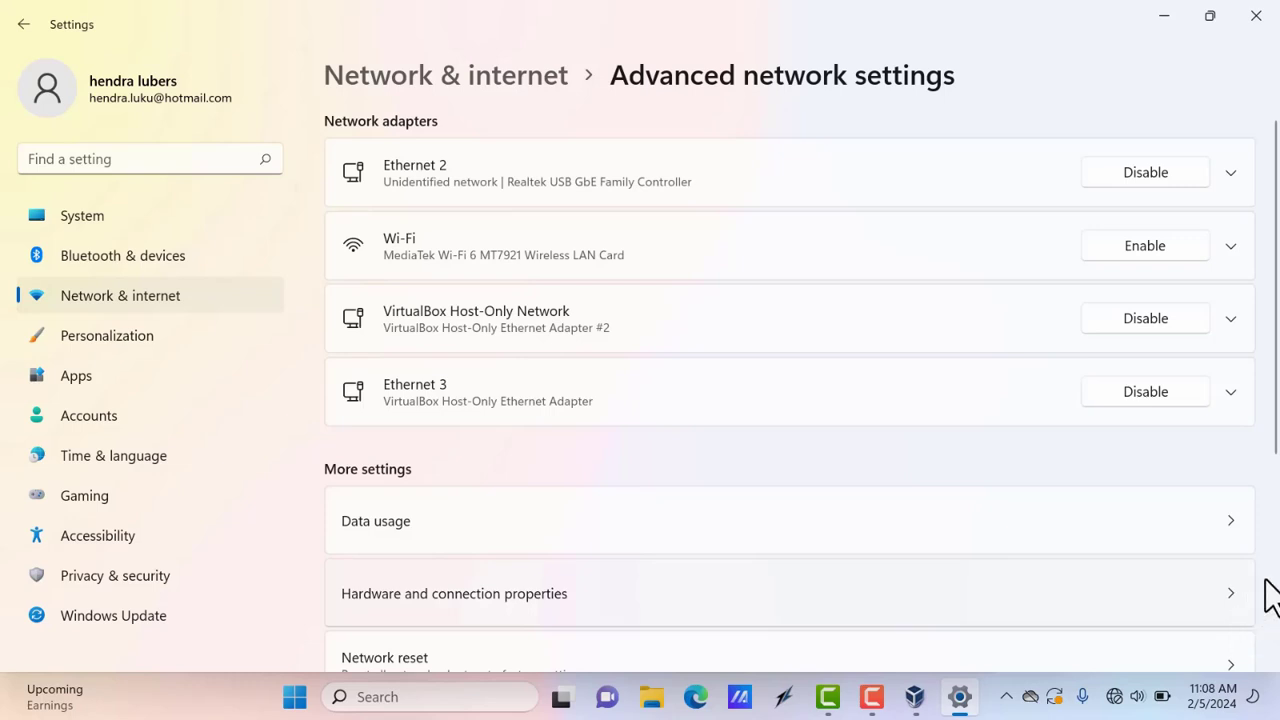
pyautogui.scroll(-3, 1270, 592)
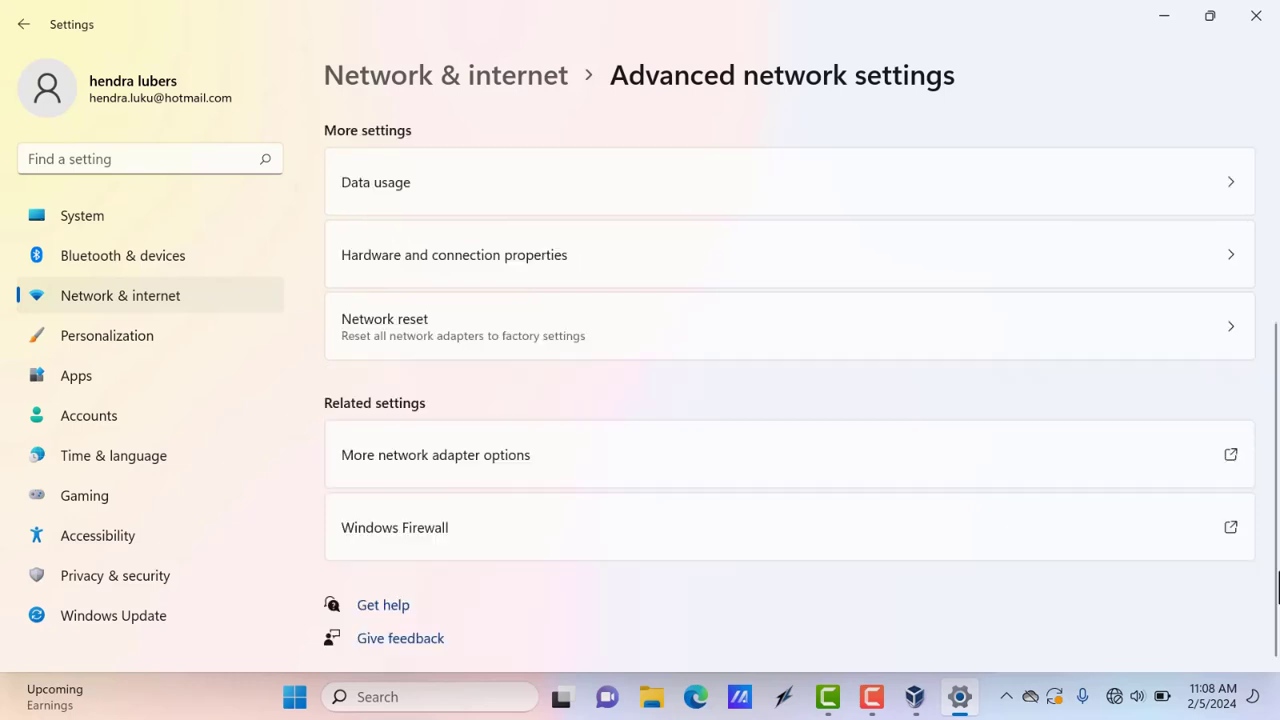
pyautogui.click(615, 462)
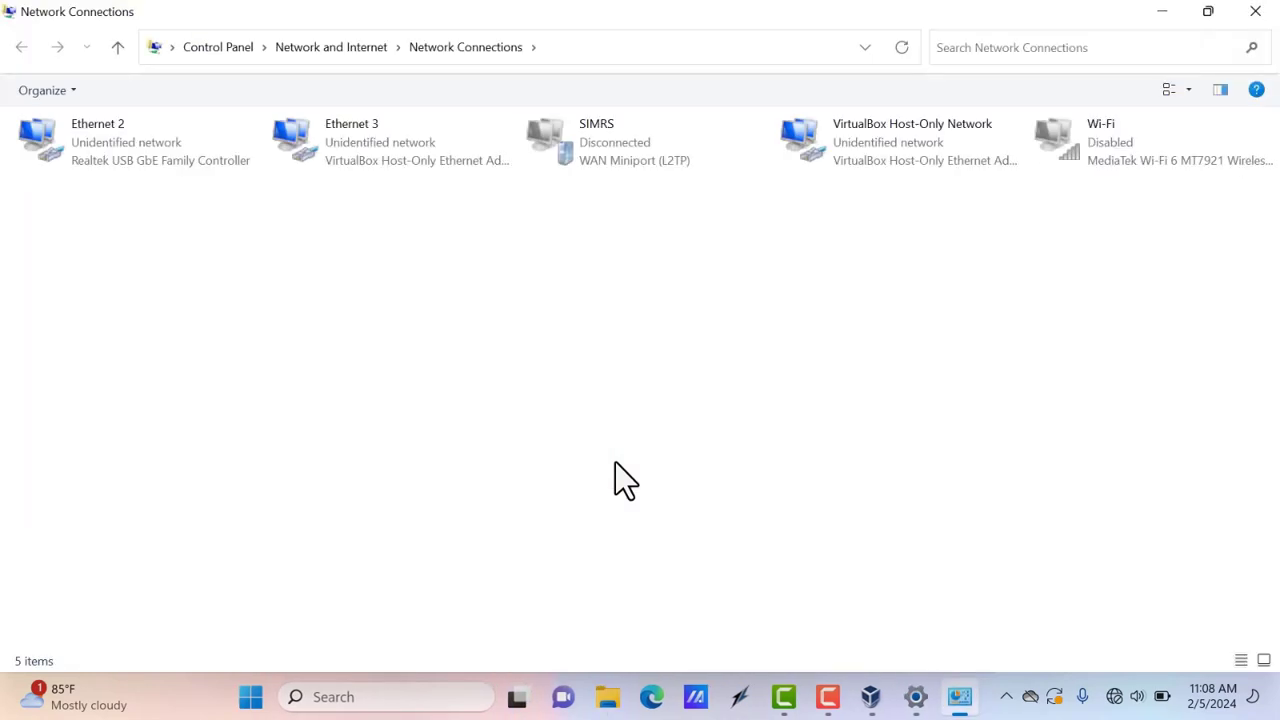
pyautogui.click(129, 153)
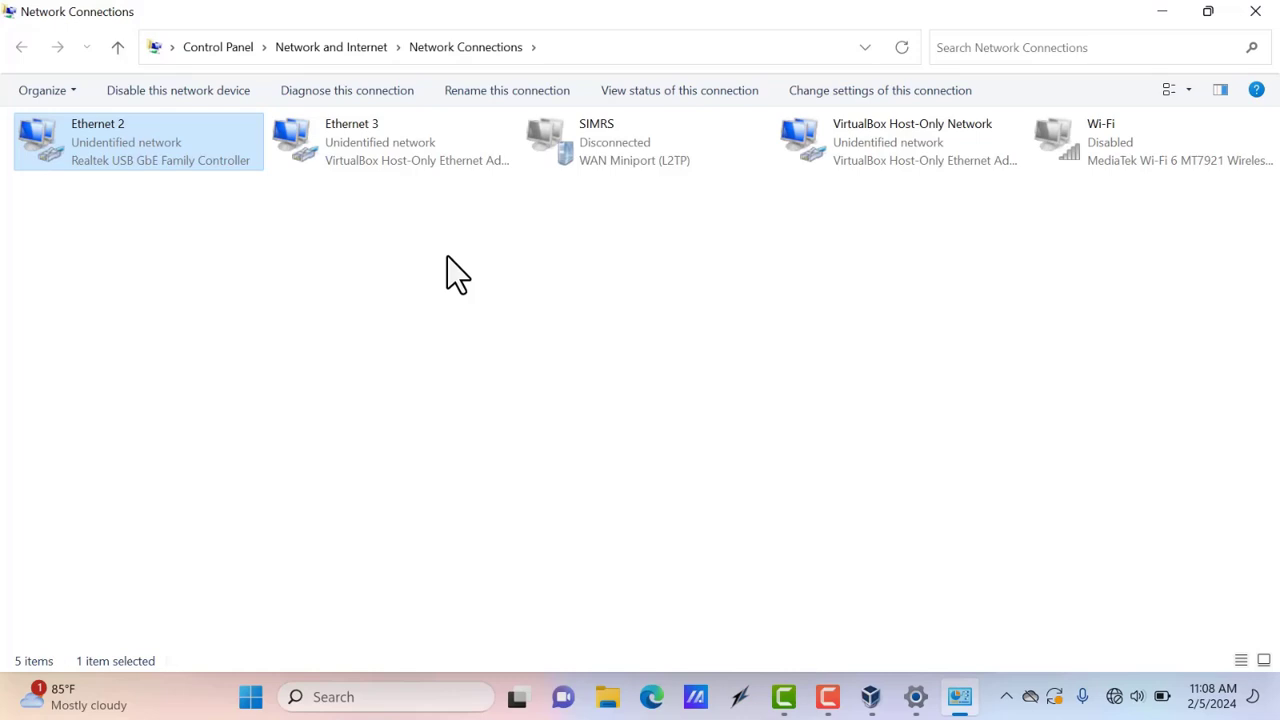
pyautogui.click(1252, 13)
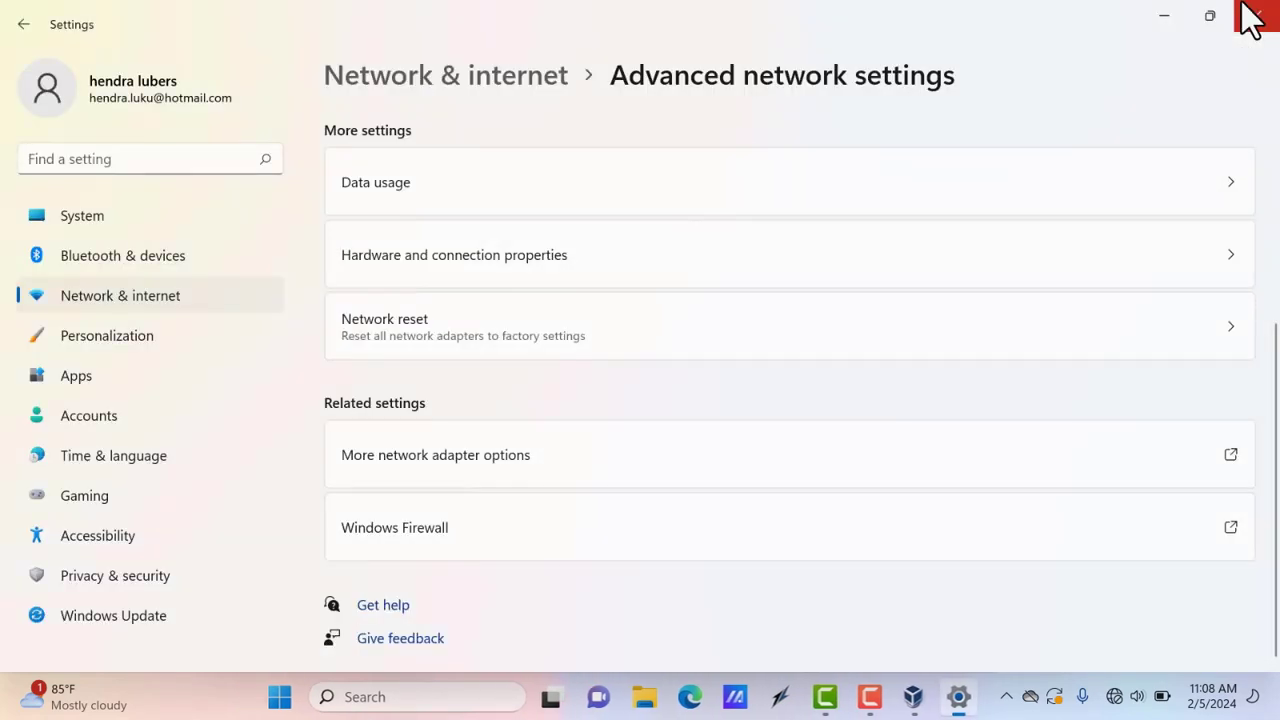
pyautogui.click(920, 705)
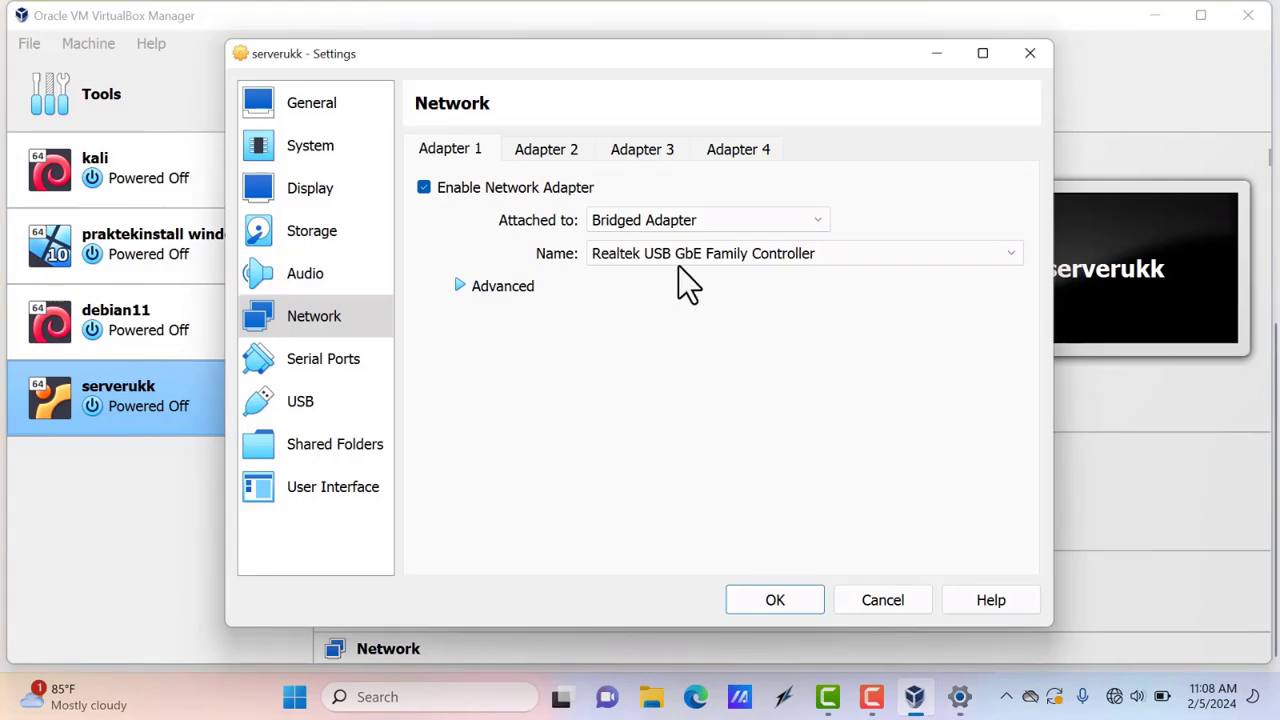
# Save serverukk's bridged network settings and boot it to the Ubuntu installer language screen
pyautogui.click(776, 600)
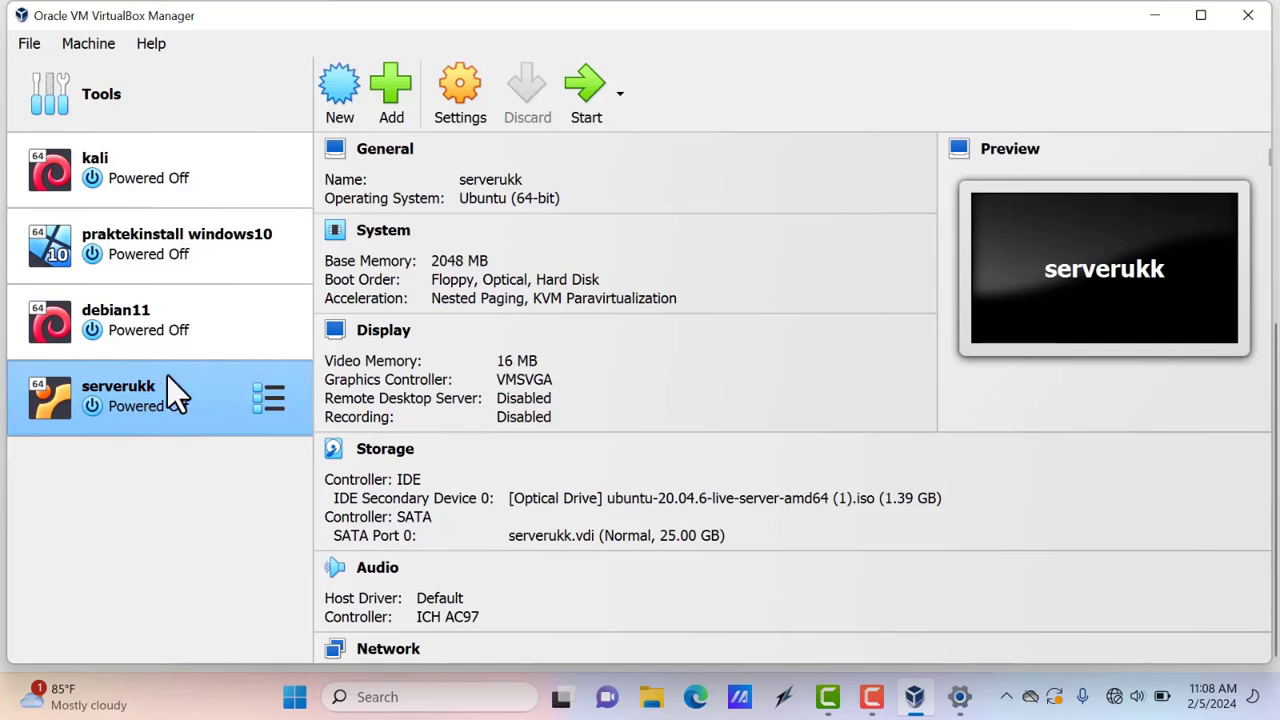
pyautogui.click(577, 95)
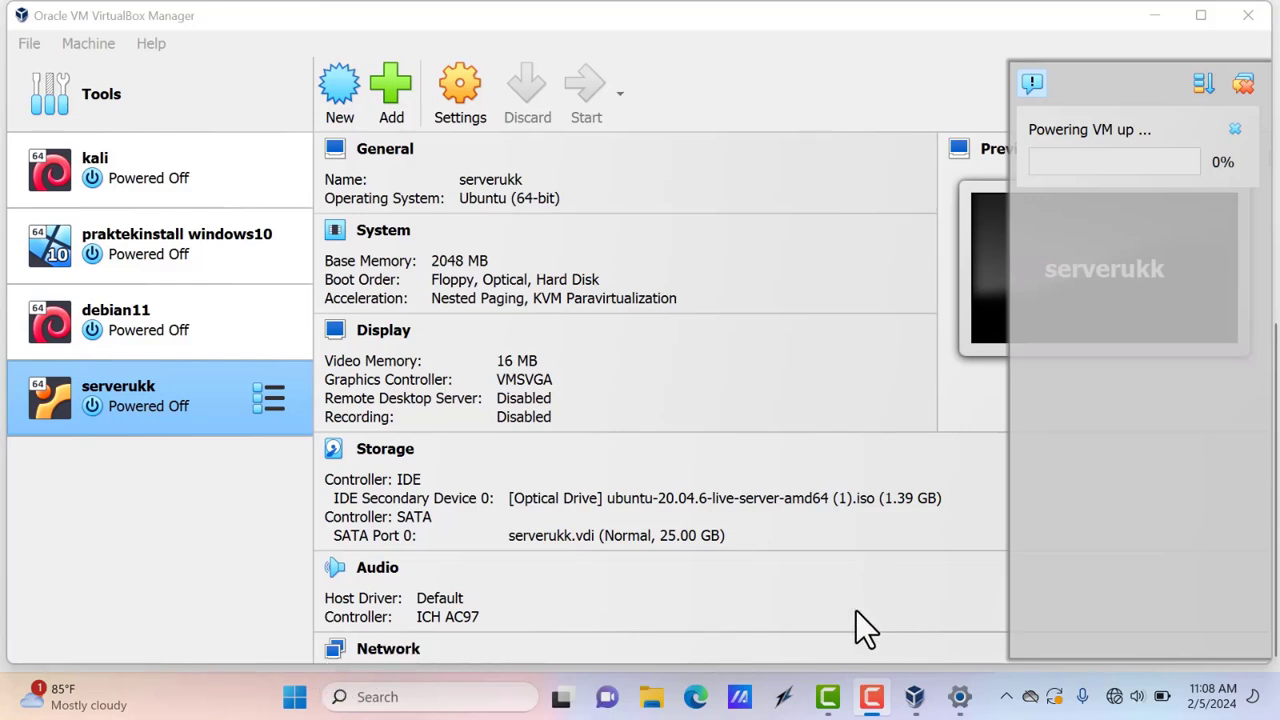
pyautogui.moveTo(918, 698)
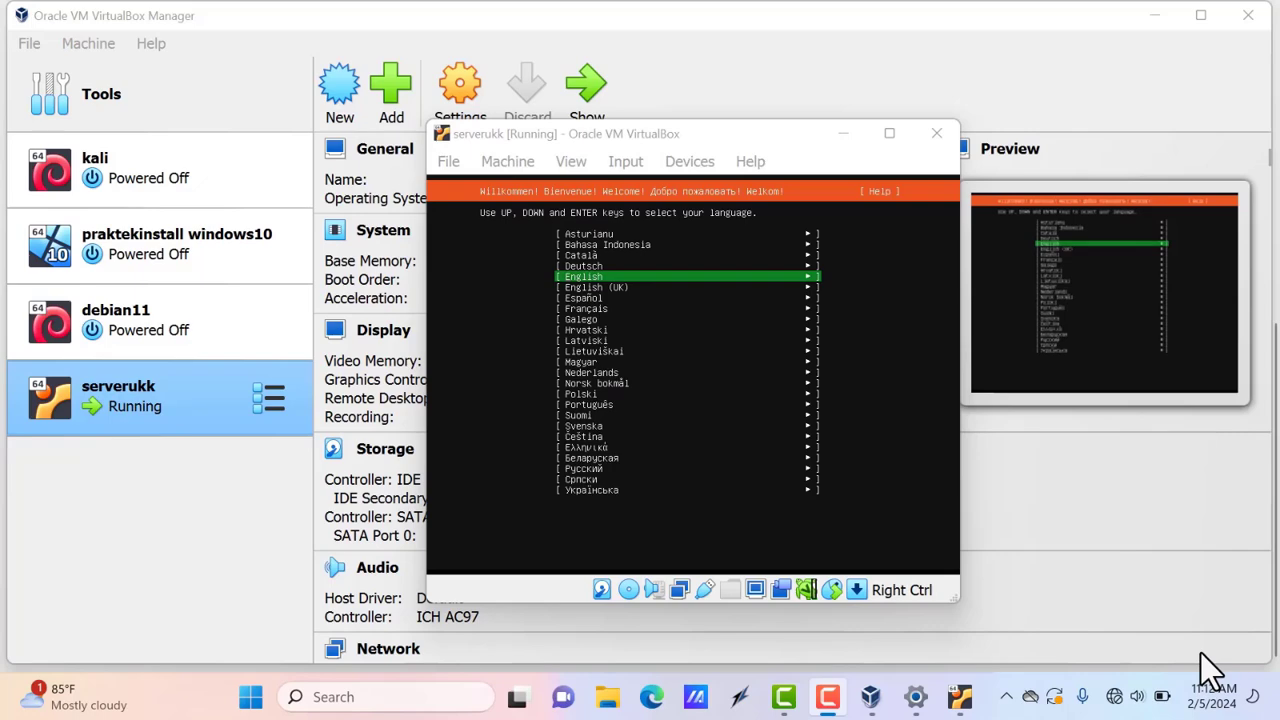
# Maximize the serverukk window and accept English with the English (US) keyboard layout
pyautogui.click(890, 136)
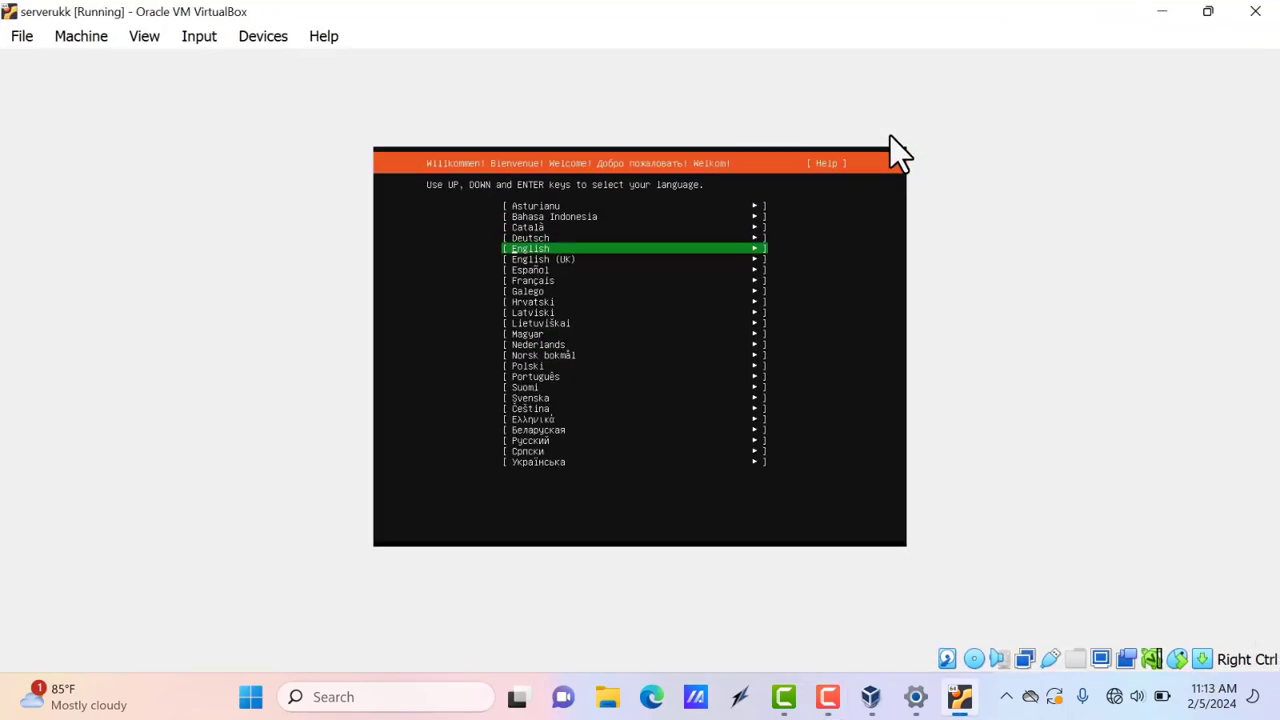
pyautogui.press('Return')
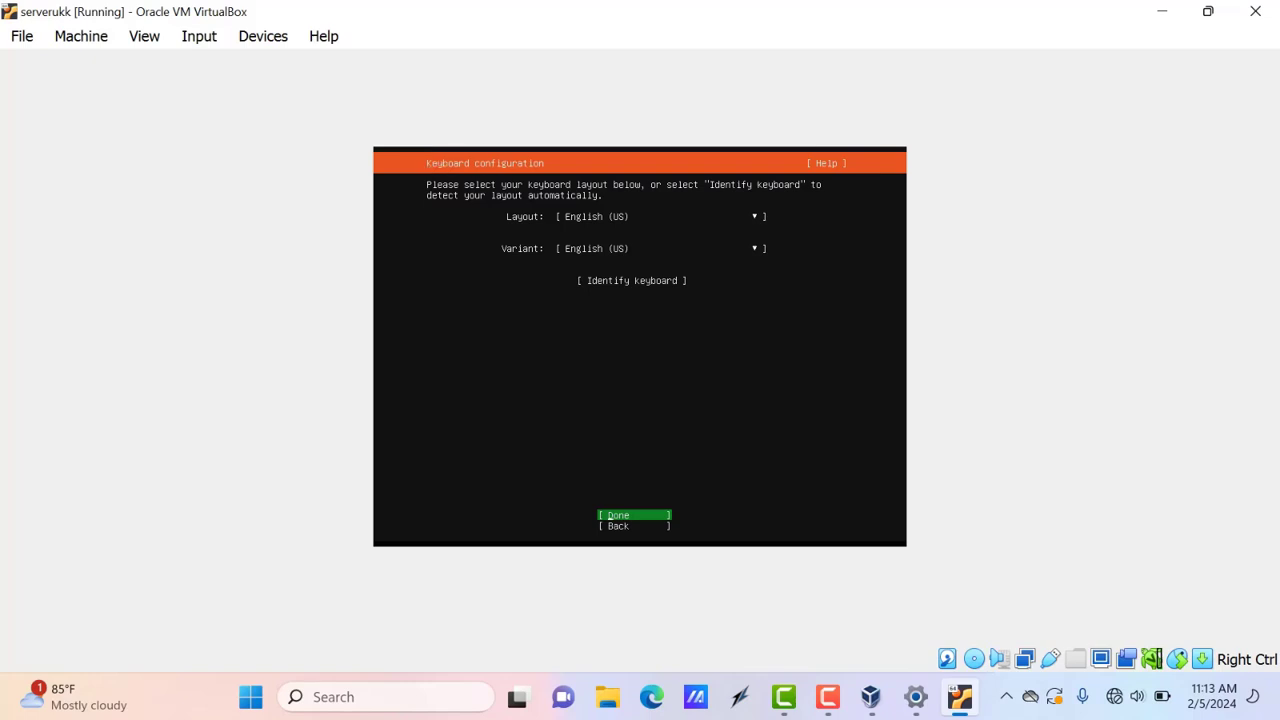
pyautogui.press('Return')
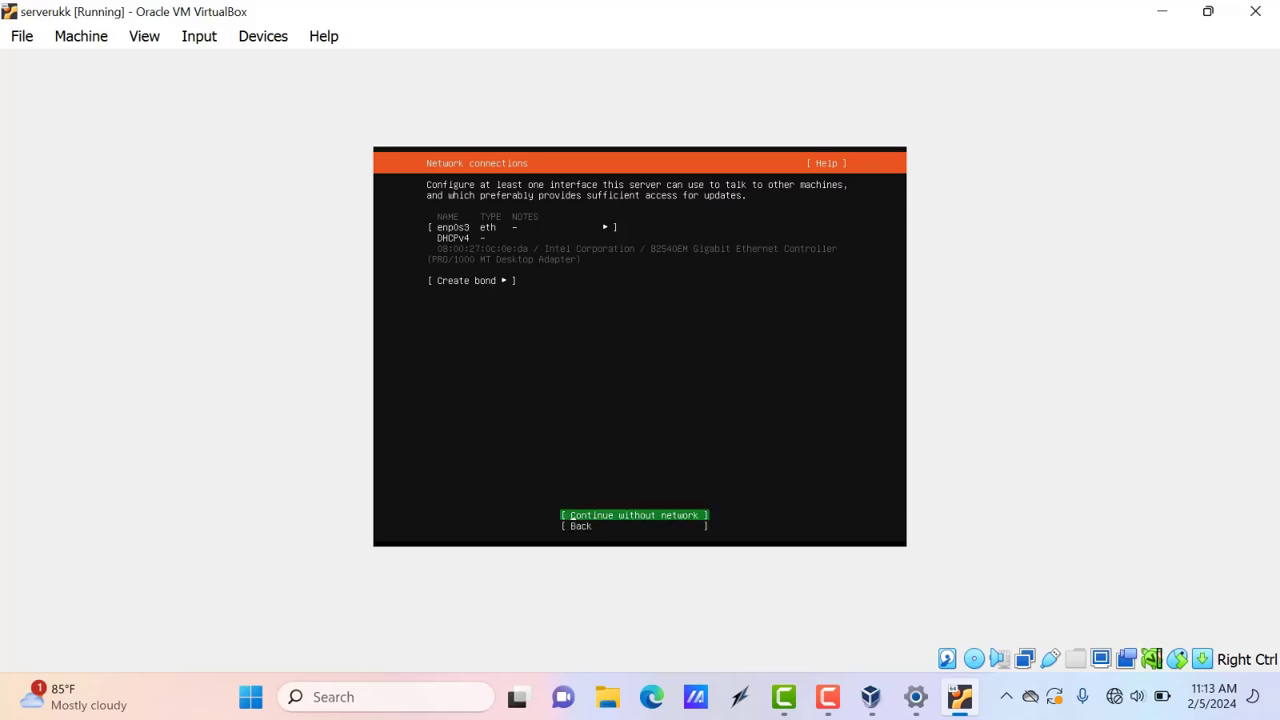
# Select the enp0s3 interface and open its Edit IPv4 configuration
pyautogui.press('Up')
pyautogui.press('Up')
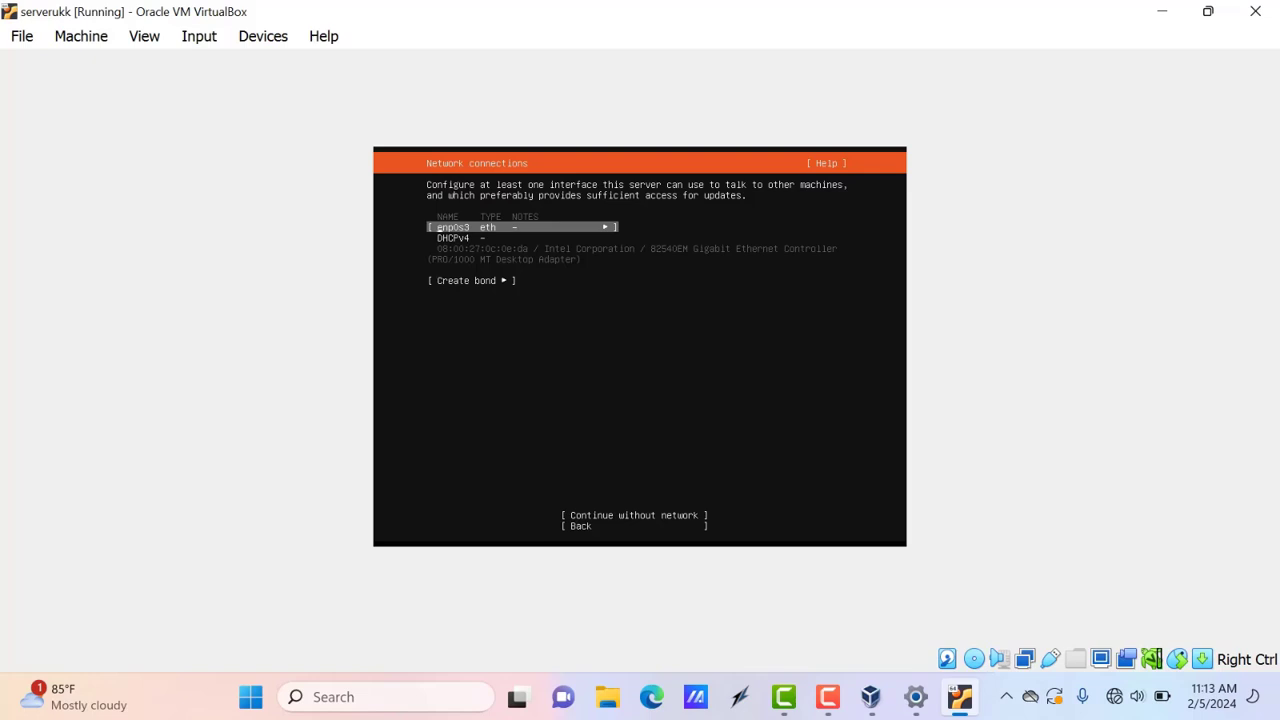
pyautogui.press('Down')
pyautogui.press('Up')
pyautogui.press('Return')
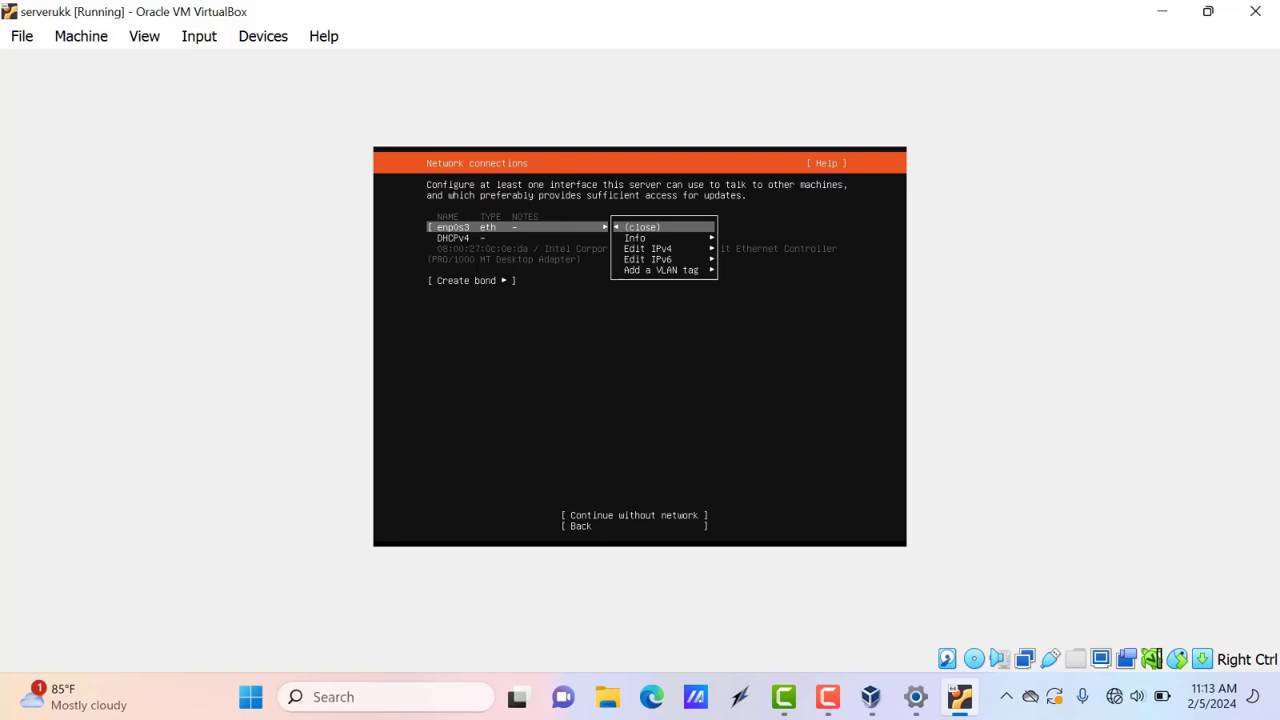
pyautogui.press('Down')
pyautogui.press('Up')
pyautogui.press('Return')
pyautogui.press('Return')
pyautogui.press('Down')
pyautogui.press('Down')
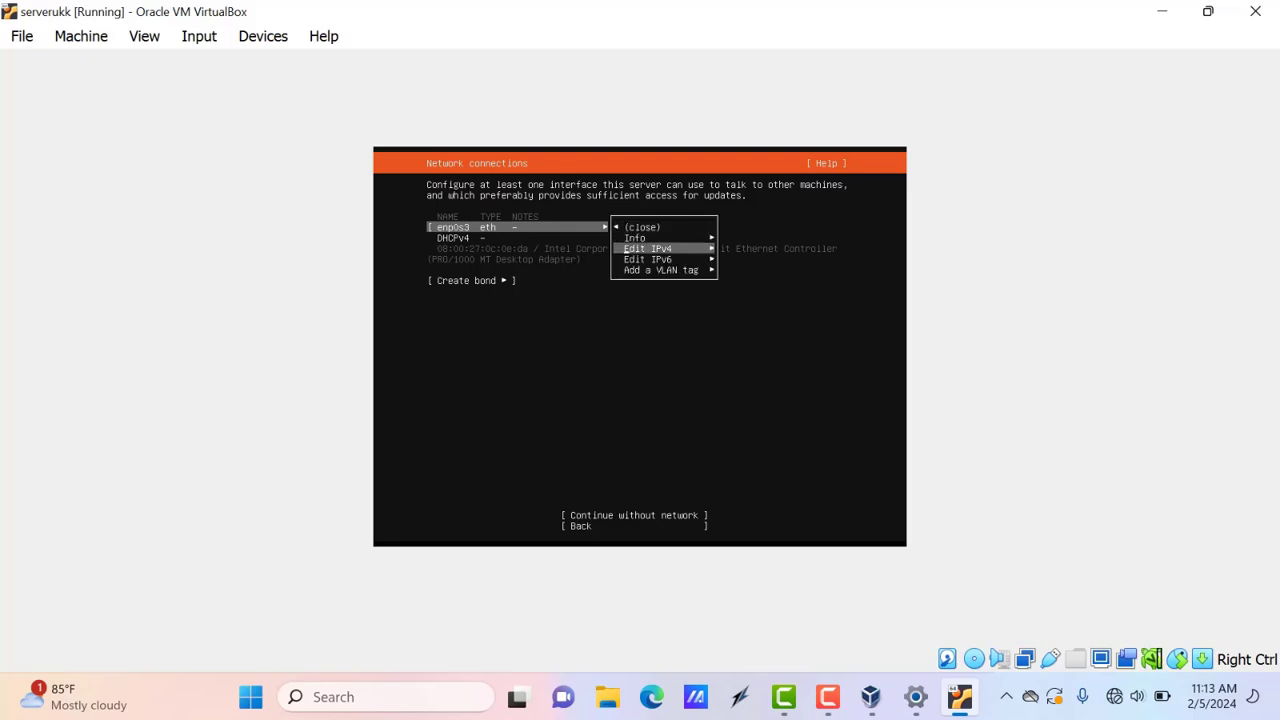
pyautogui.press('Return')
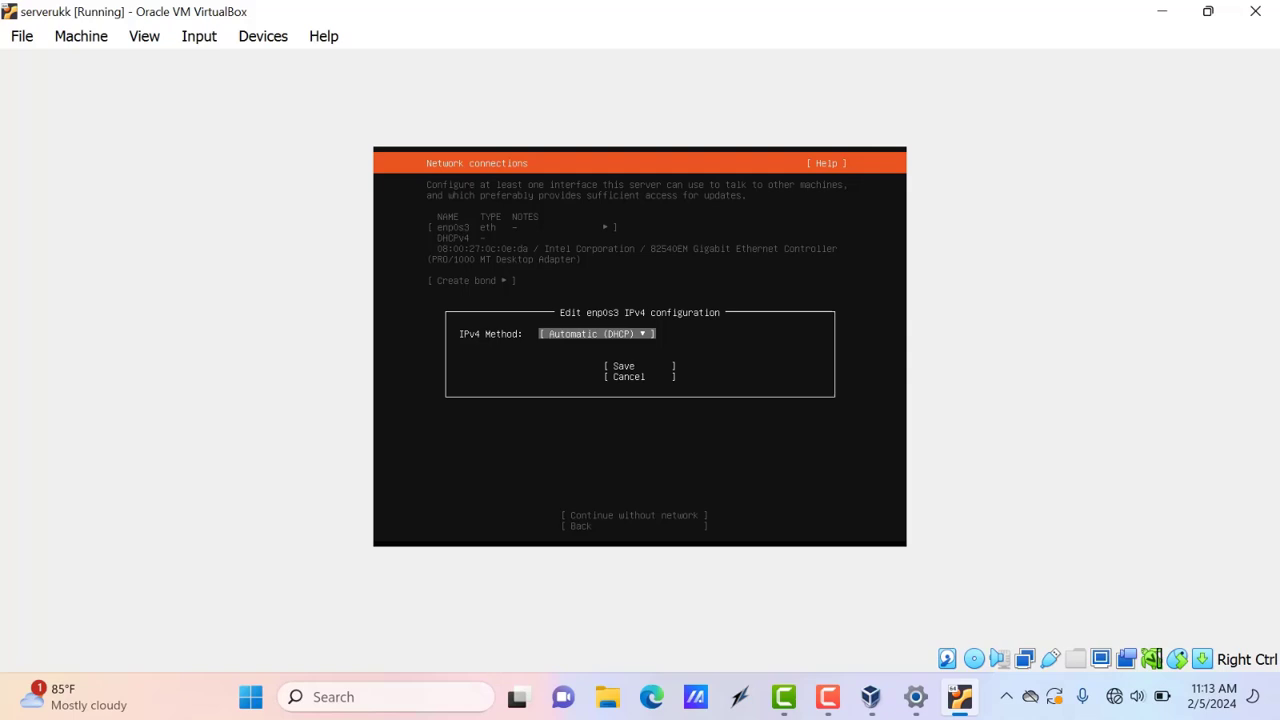
# Switch enp0s3's IPv4 method to Manual and enter subnet 10.10.1.0/24
pyautogui.press('Return')
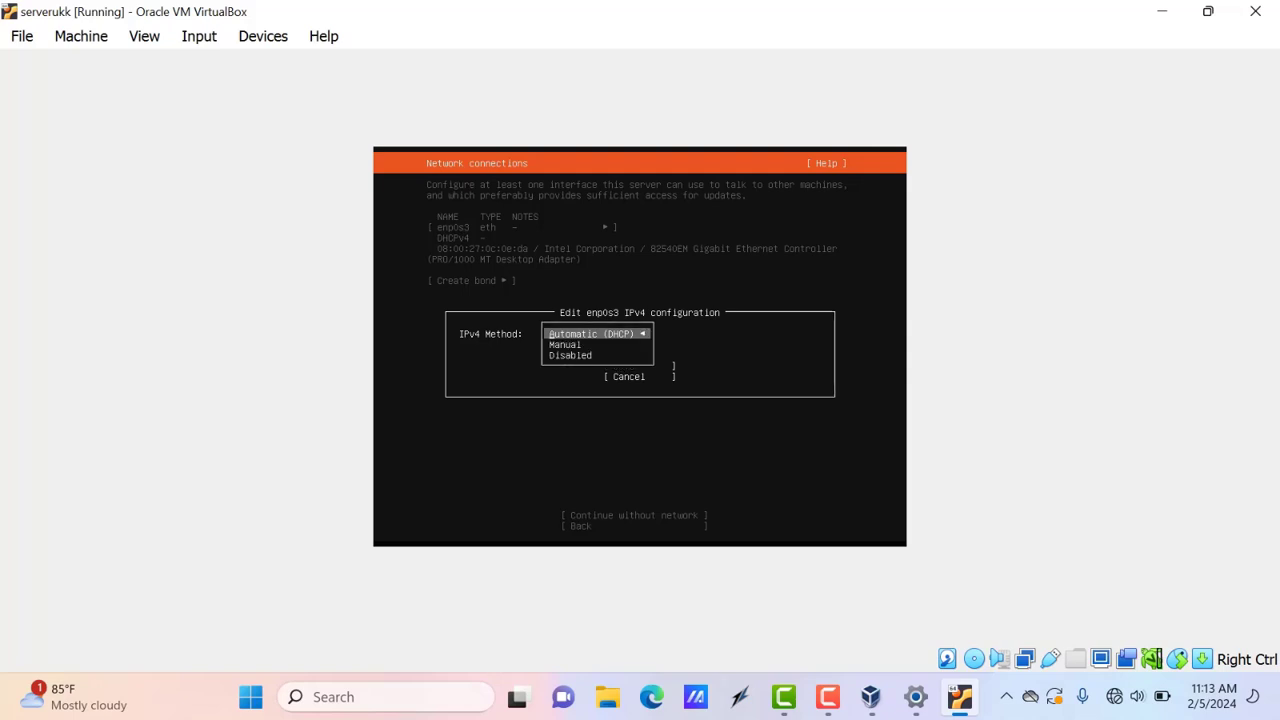
pyautogui.press('Down')
pyautogui.press('Return')
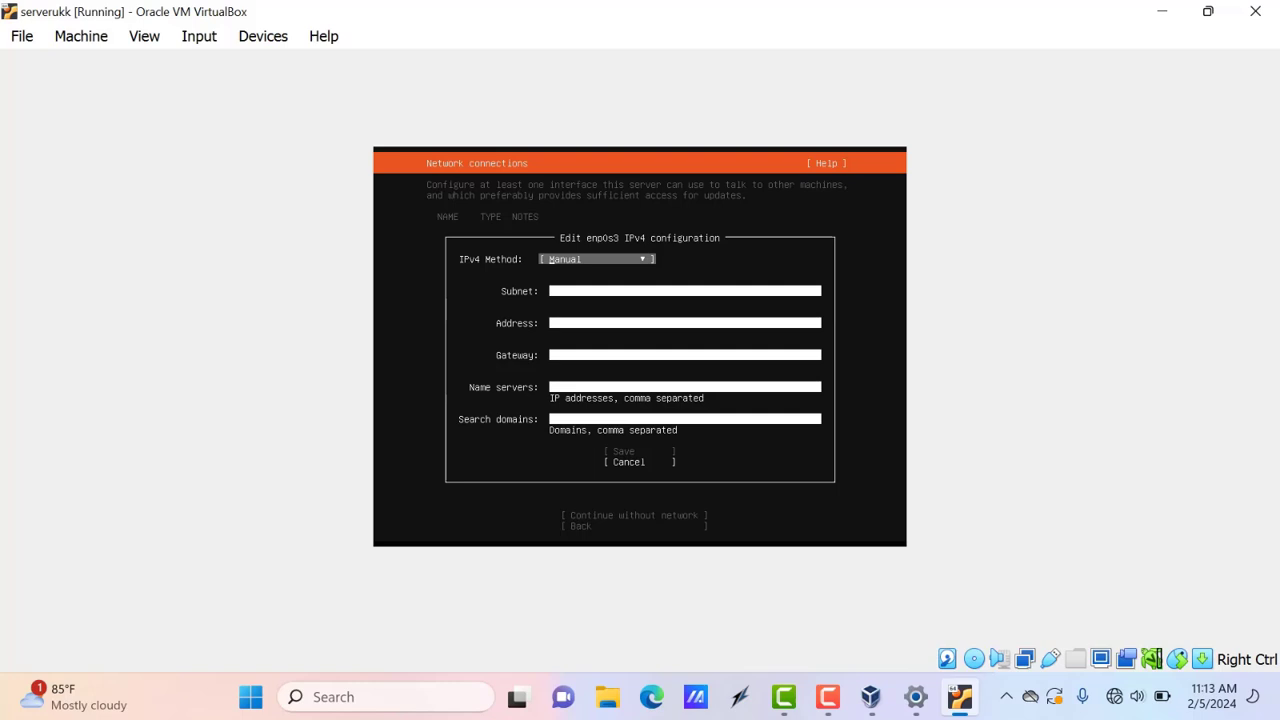
pyautogui.press('Tab')
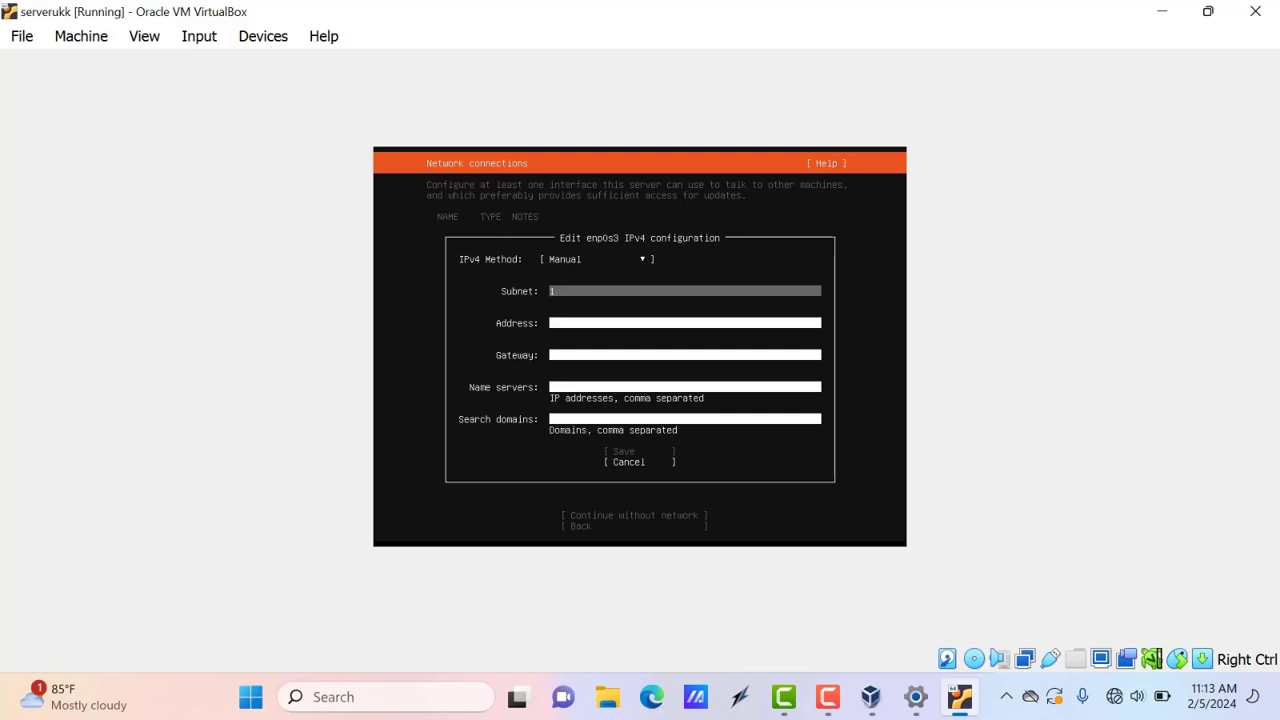
pyautogui.write('10.10')
pyautogui.write('.1.12')
pyautogui.press('BackSpace')
pyautogui.press('BackSpace')
pyautogui.write('0')
pyautogui.press('Tab')
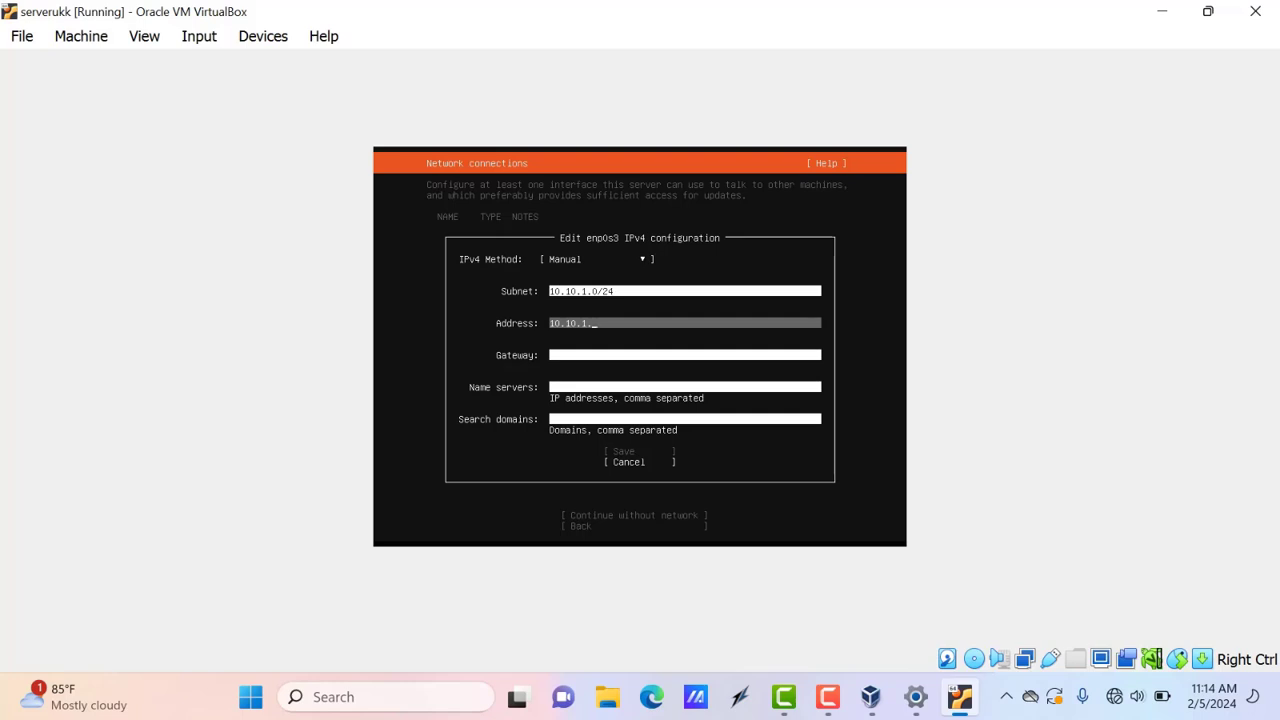
# Enter address 10.10.1.194, gateway 10.10.1.193, DNS 8.8.8.8, search domain google.com, and save
pyautogui.write('194')
pyautogui.press('Tab')
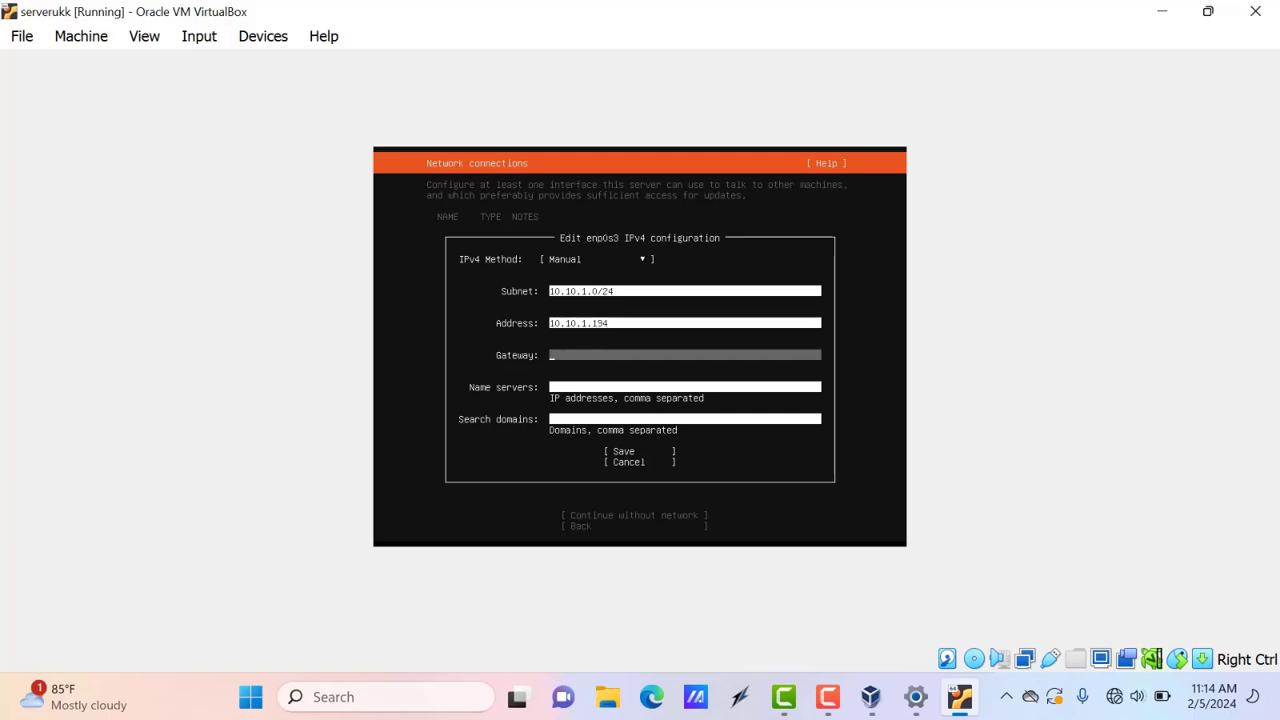
pyautogui.write('10.10.1.193')
pyautogui.press('Tab')
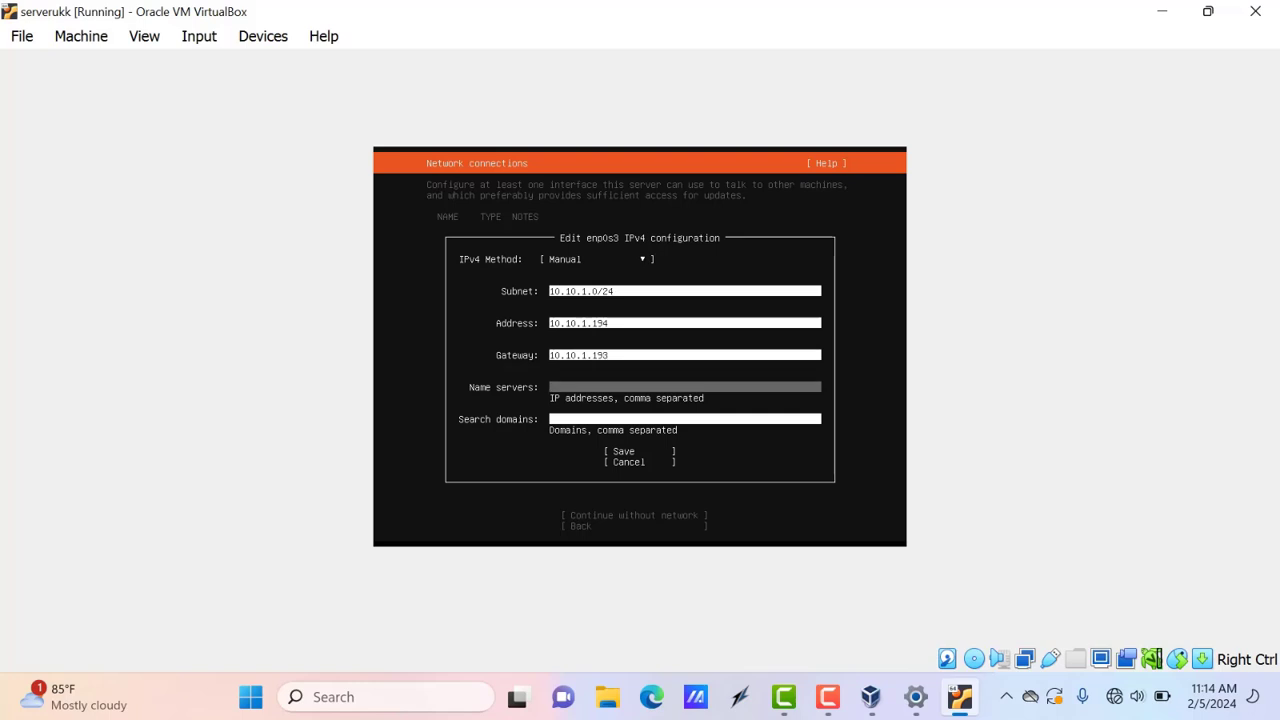
pyautogui.write('8.8.8.8')
pyautogui.press('Tab')
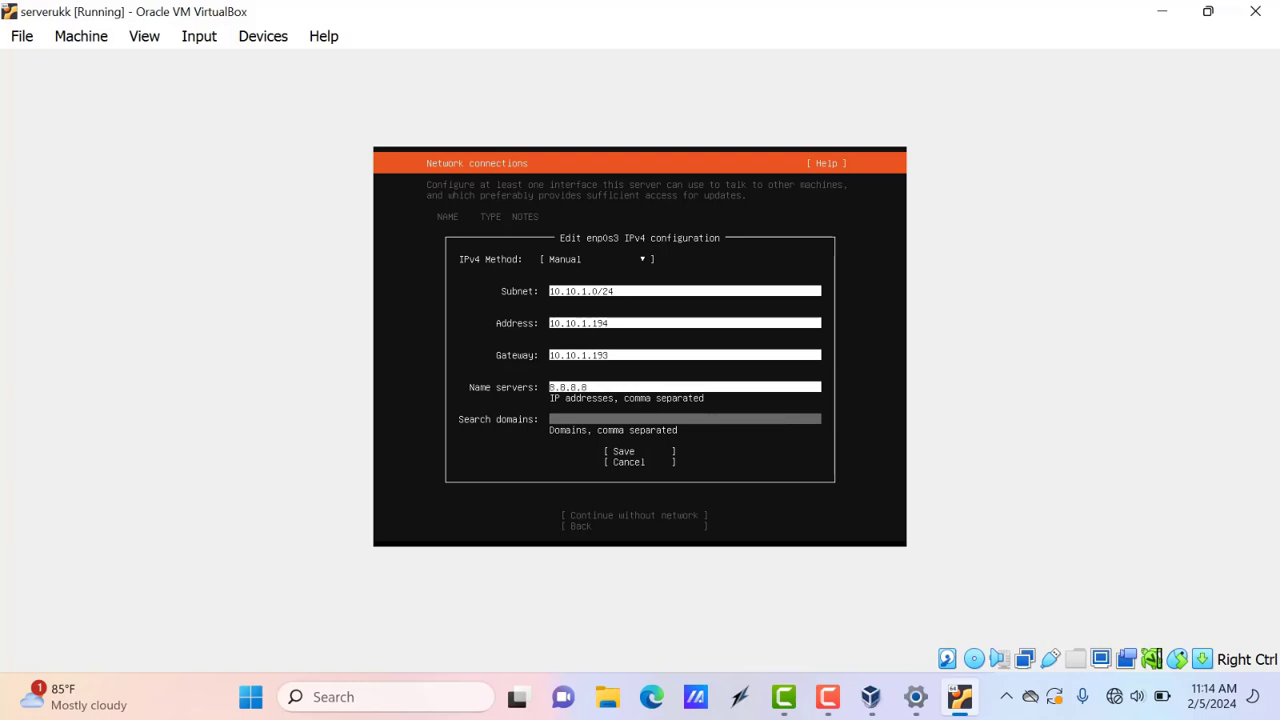
pyautogui.write('google.com')
pyautogui.press('Tab')
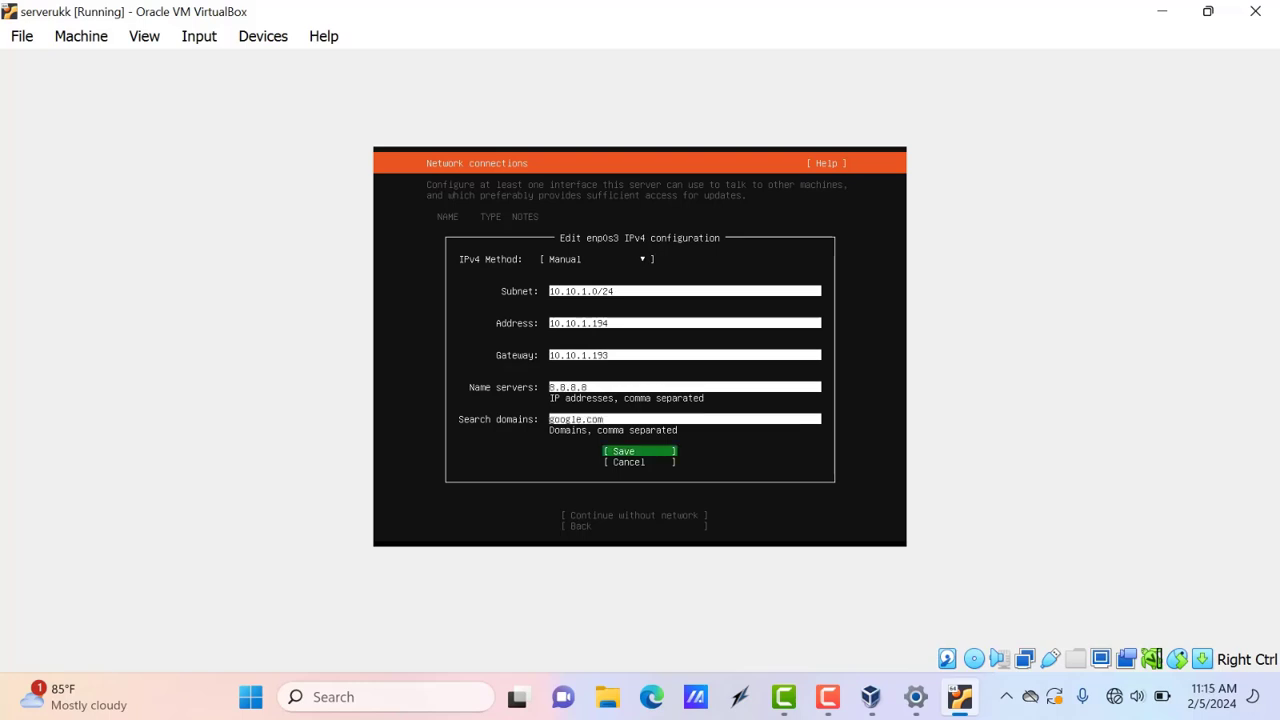
pyautogui.press('Return')
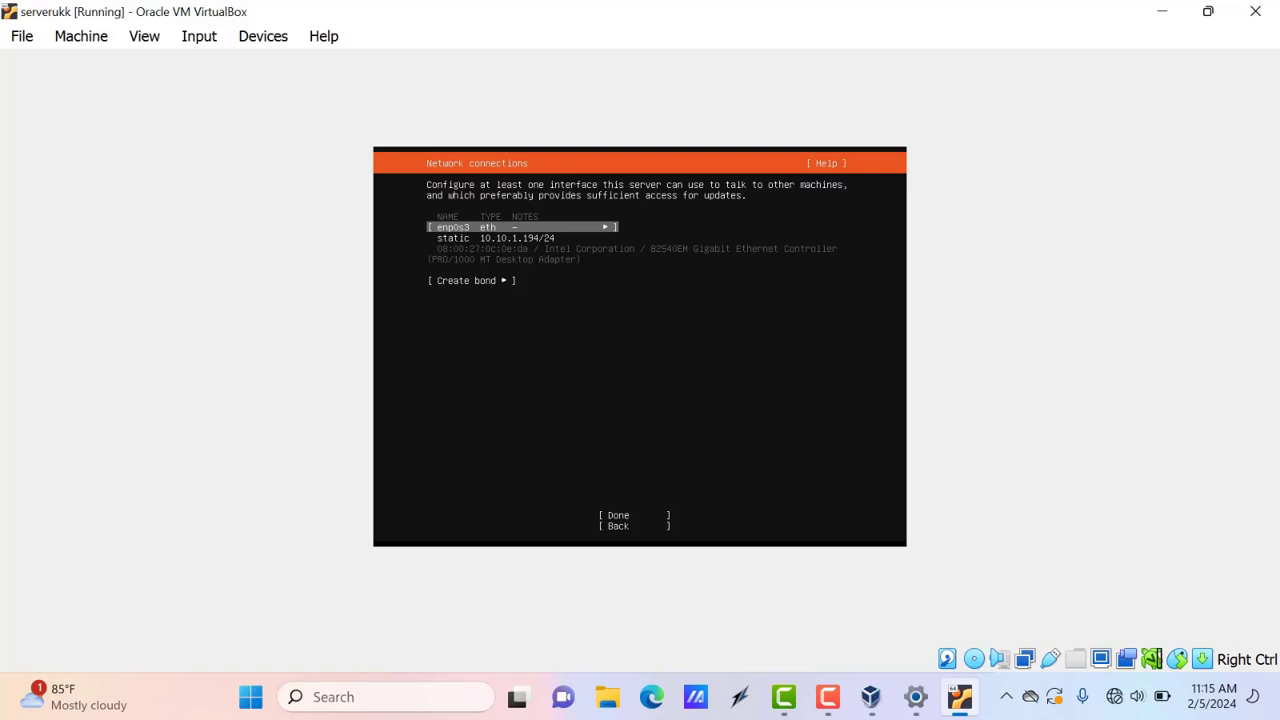
# Accept the default network settings, no proxy, and the default Ubuntu archive mirror
pyautogui.press('Down')
pyautogui.press('Down')
pyautogui.press('Return')
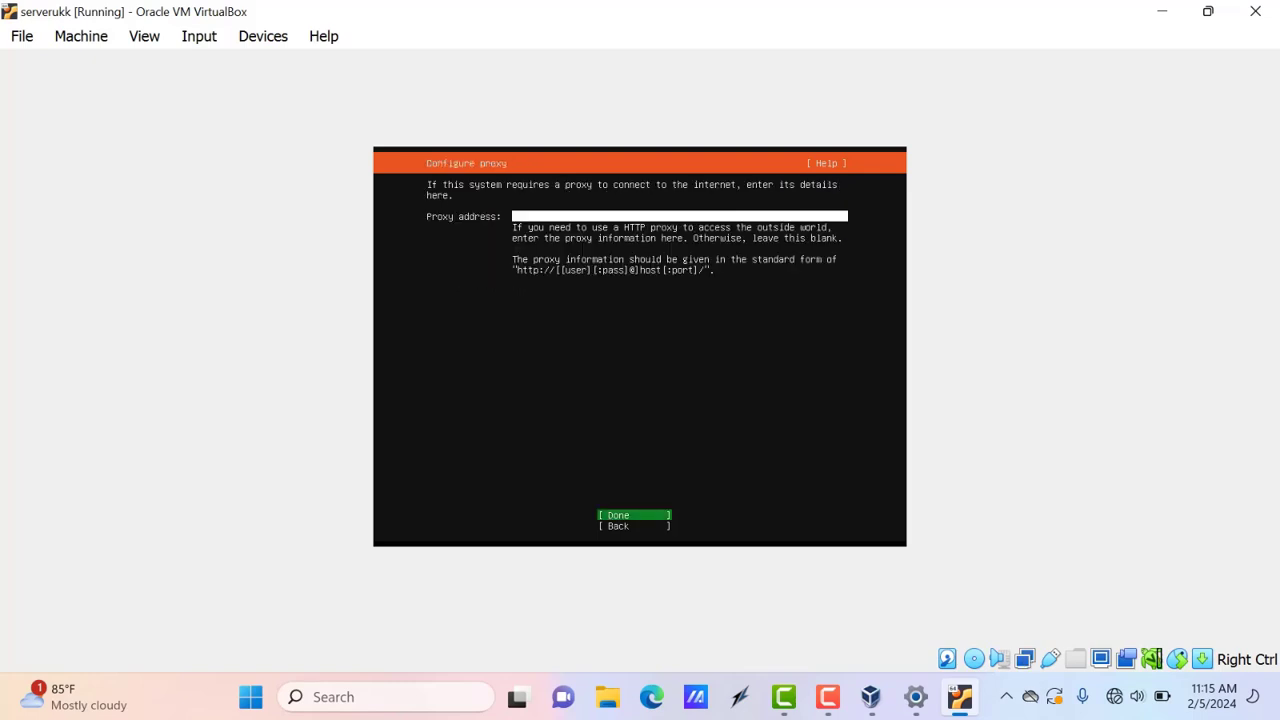
pyautogui.press('Return')
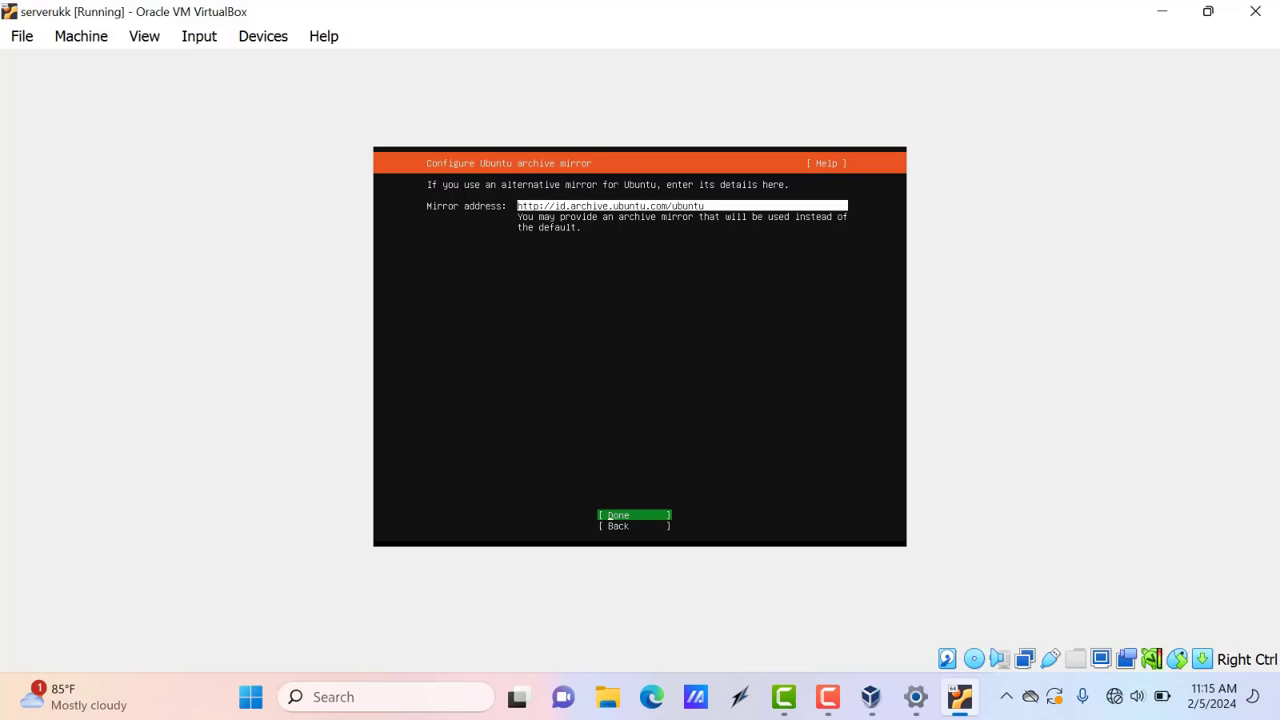
pyautogui.press('Down')
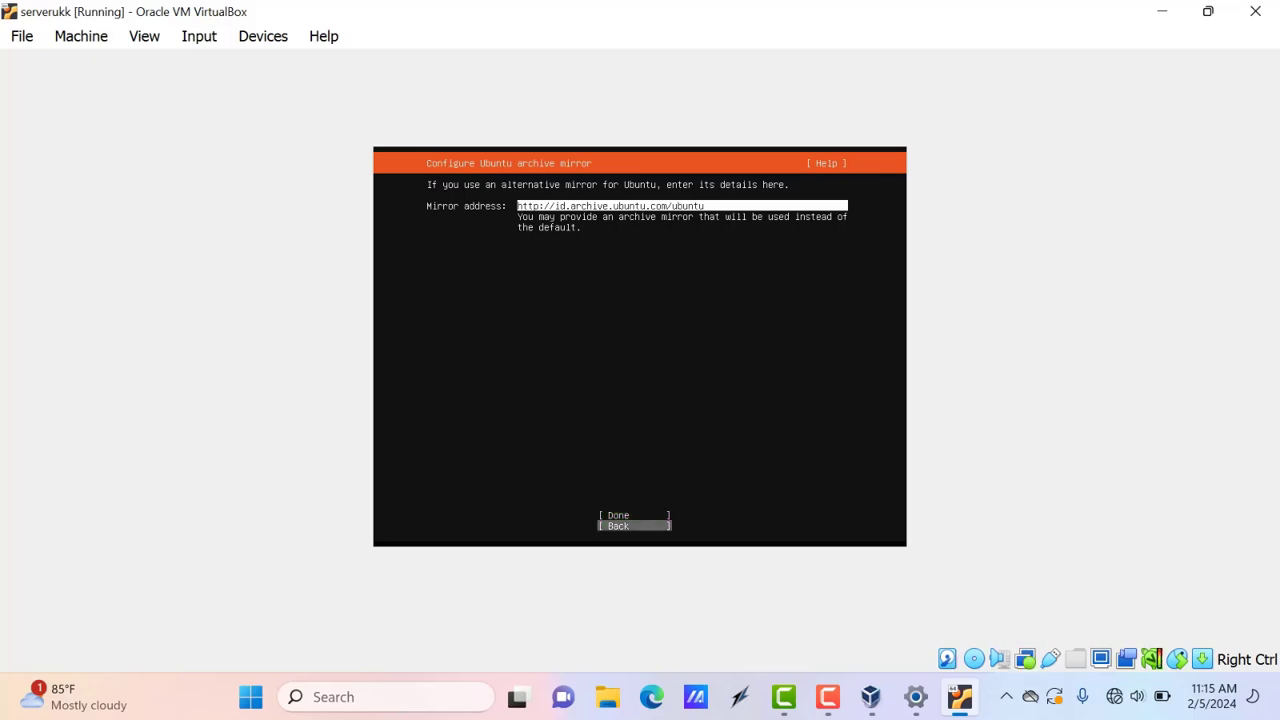
pyautogui.press('Up')
pyautogui.press('Return')
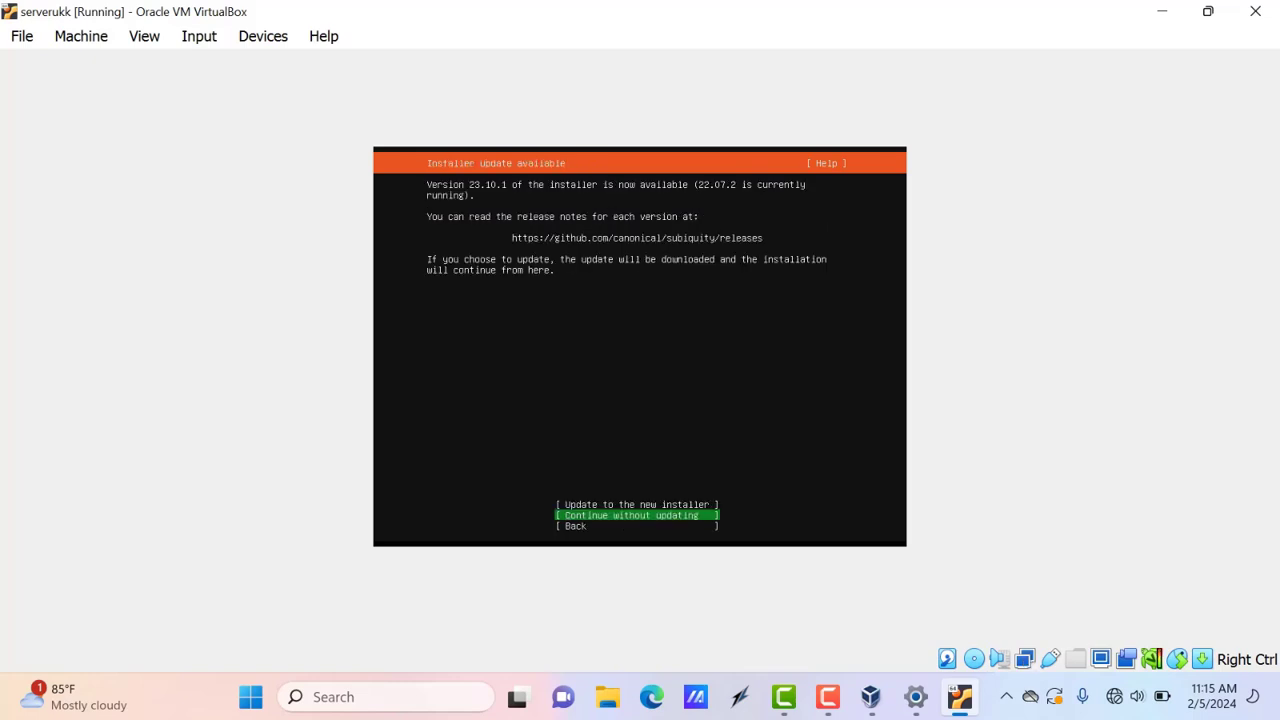
# Choose Continue without updating the installer
pyautogui.press('Up')
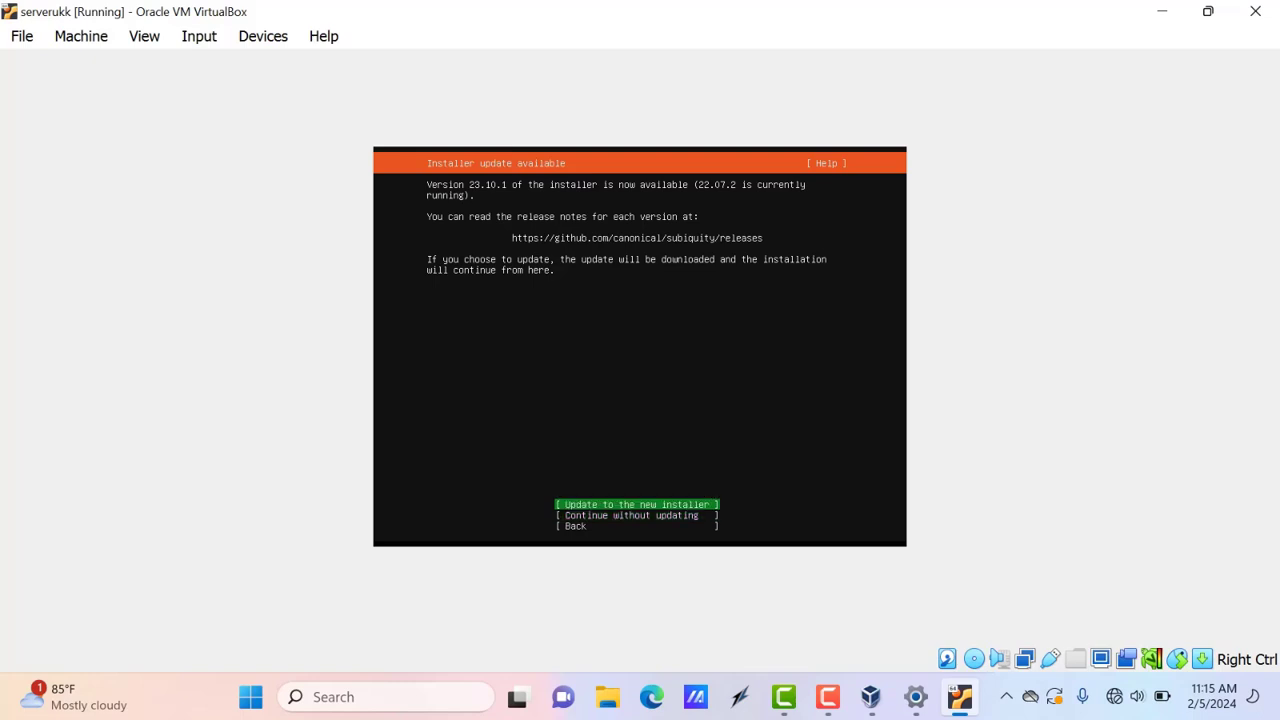
pyautogui.press('Down')
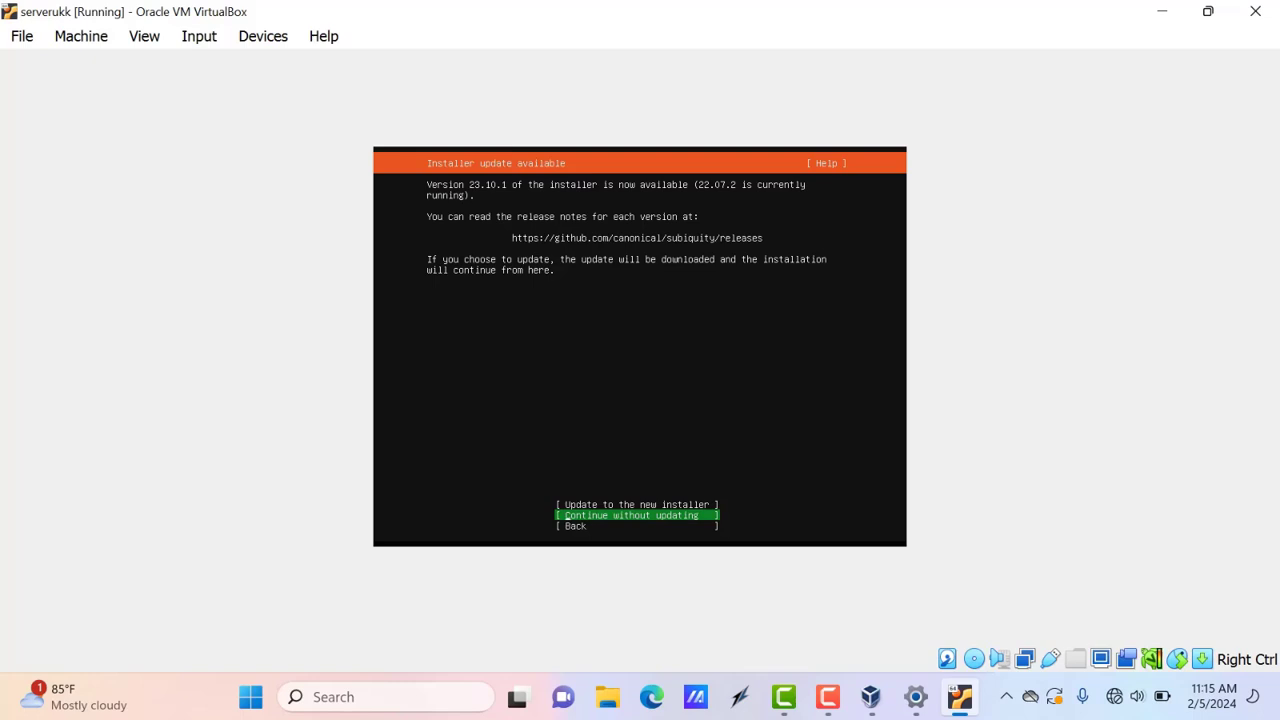
pyautogui.press('Return')
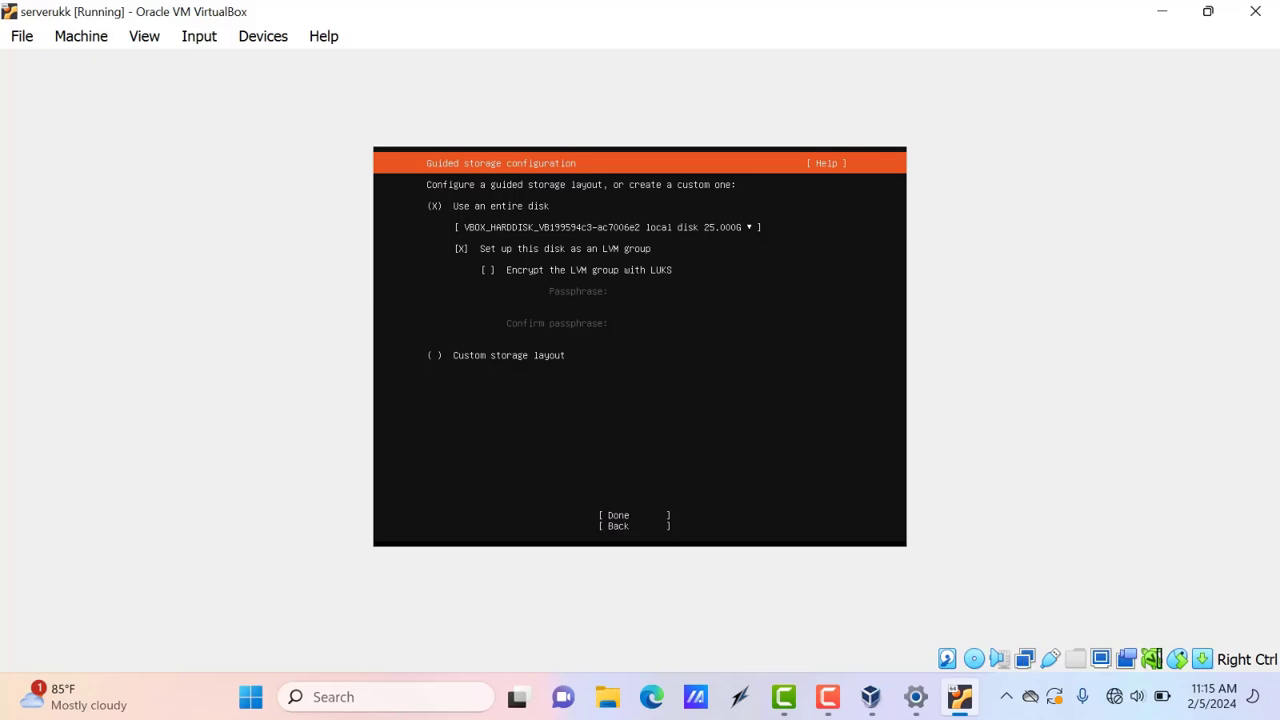
# Accept the guided storage layout using the entire 25G disk as LVM
pyautogui.press('Down')
pyautogui.press('Down')
pyautogui.press('Tab')
pyautogui.press('Return')
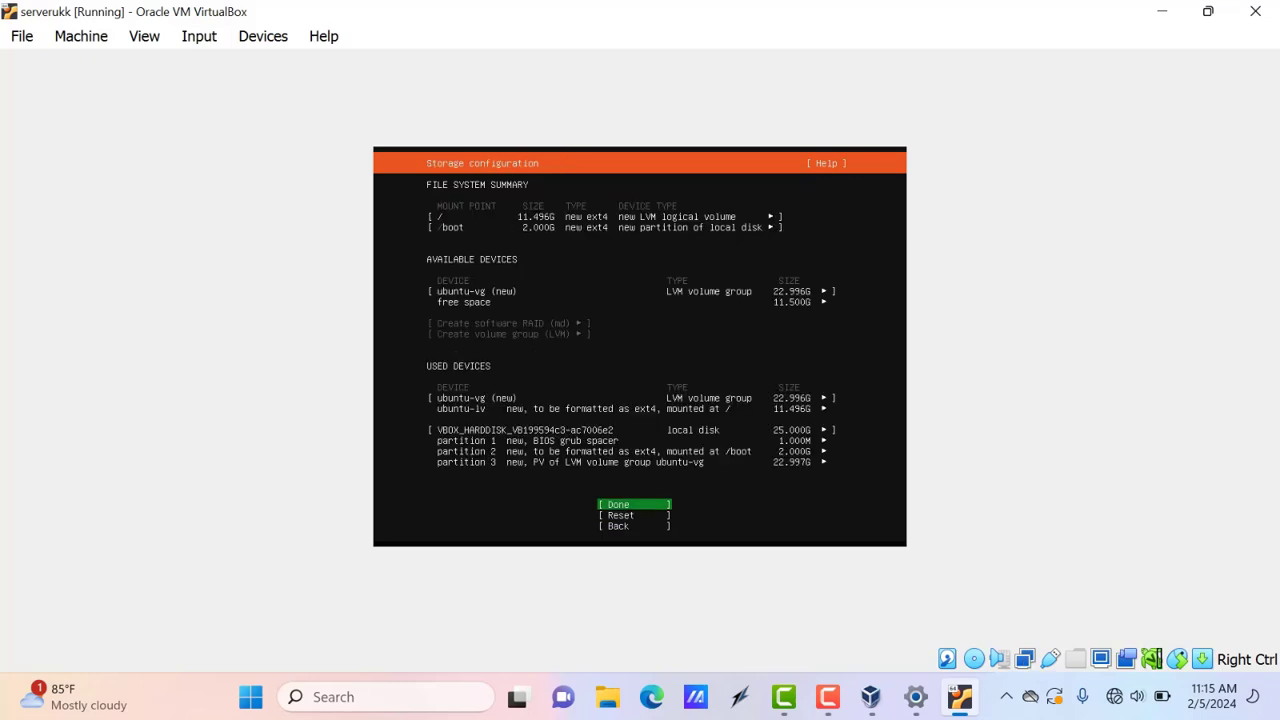
# Proceed from the storage summary and confirm the destructive disk format to start installing
pyautogui.press('Return')
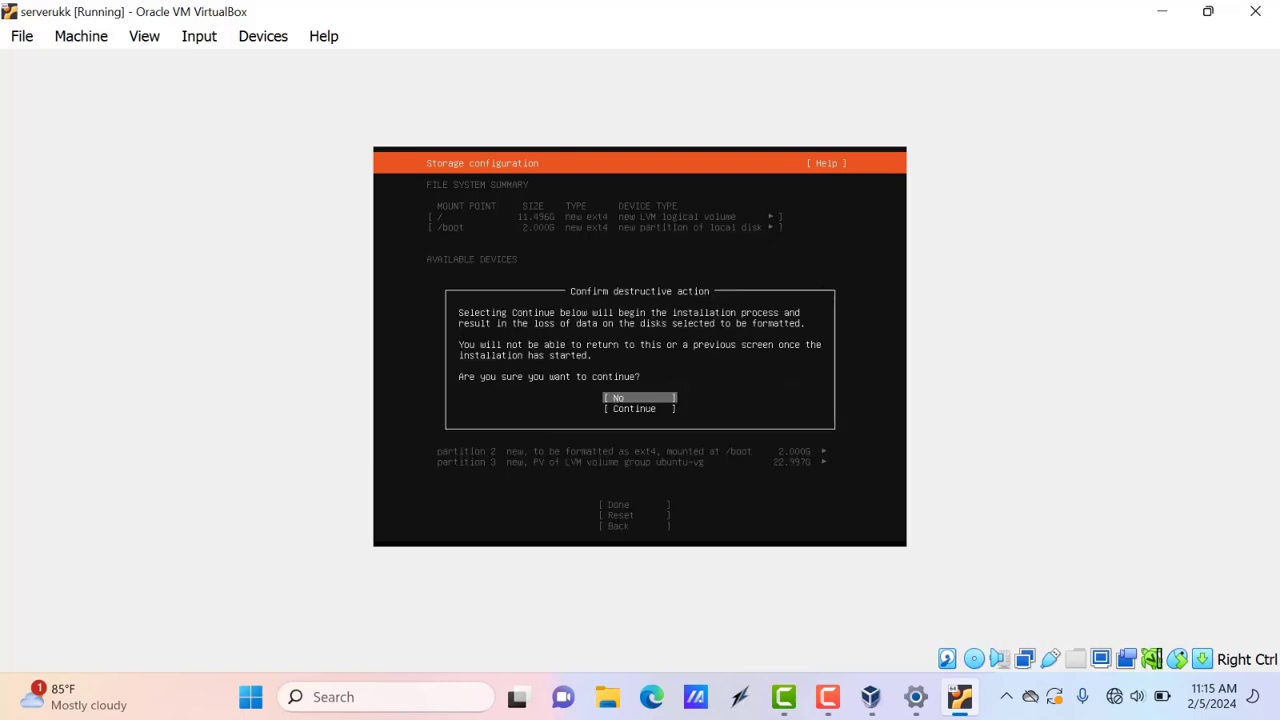
pyautogui.press('Return')
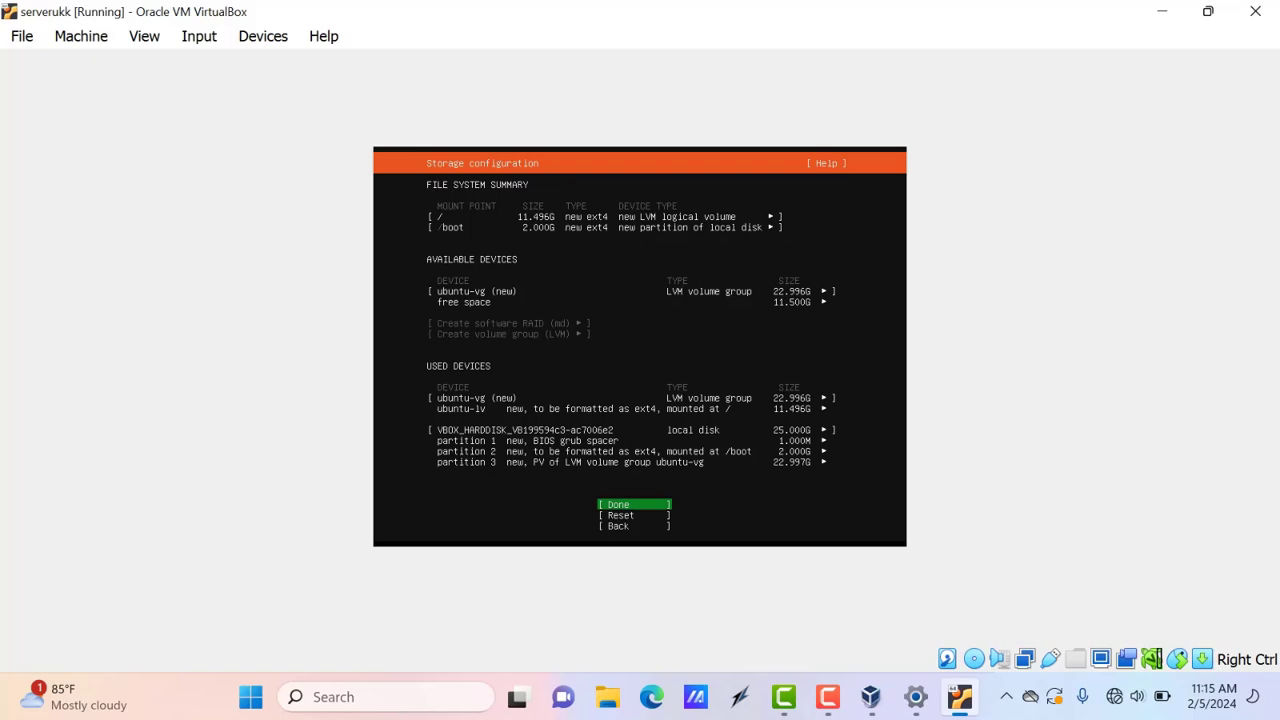
pyautogui.press('Return')
pyautogui.press('Down')
pyautogui.press('Return')
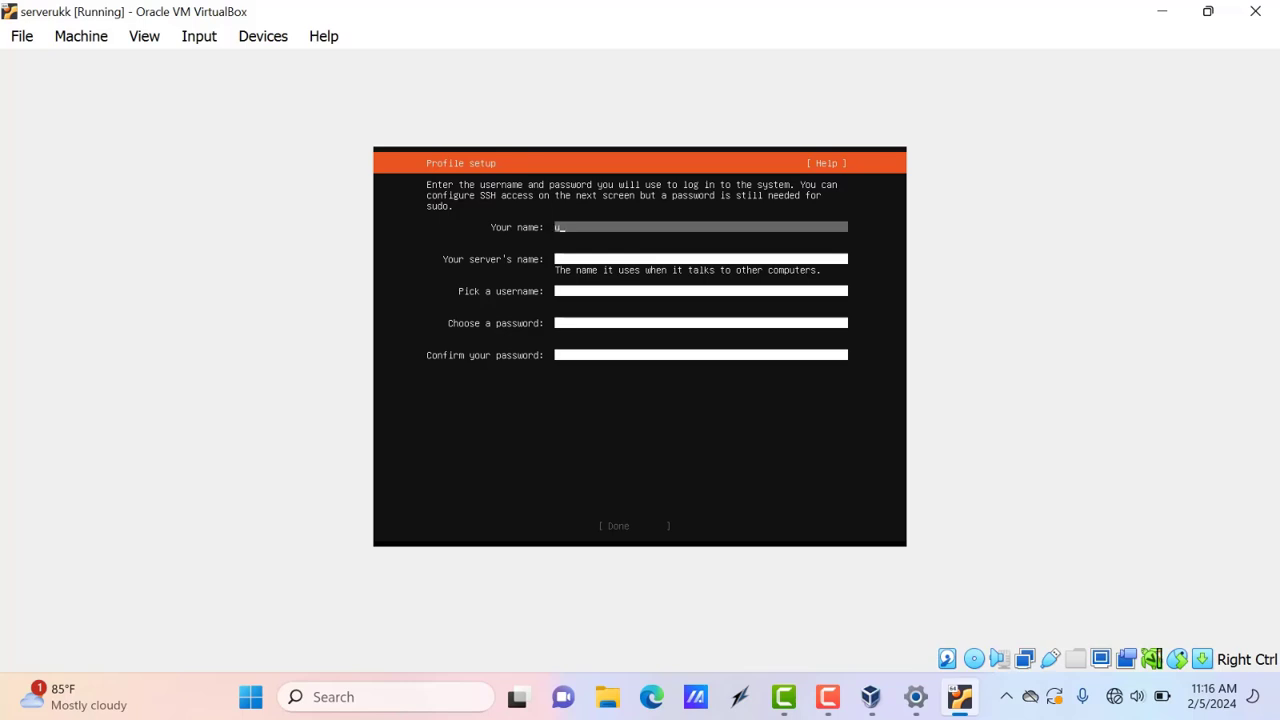
# Enter the user's name, server name 'uk', a username and the password twice, then submit
pyautogui.press('Tab')
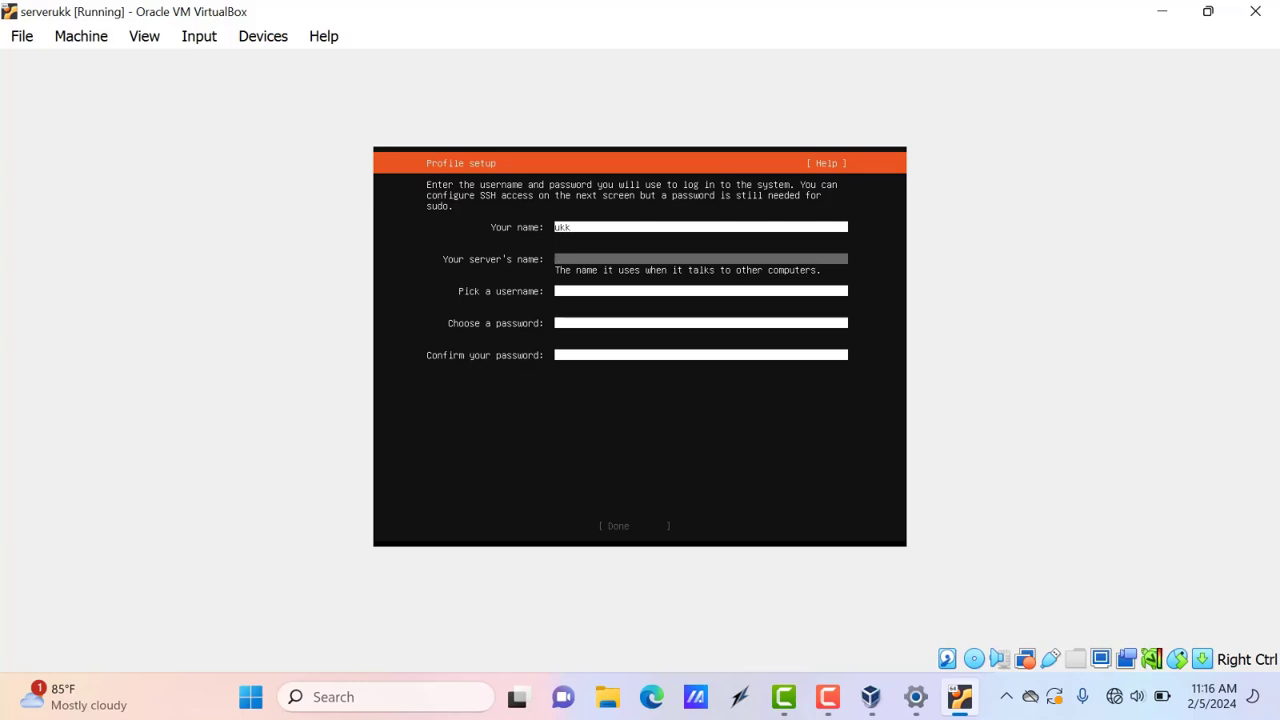
pyautogui.press('Tab')
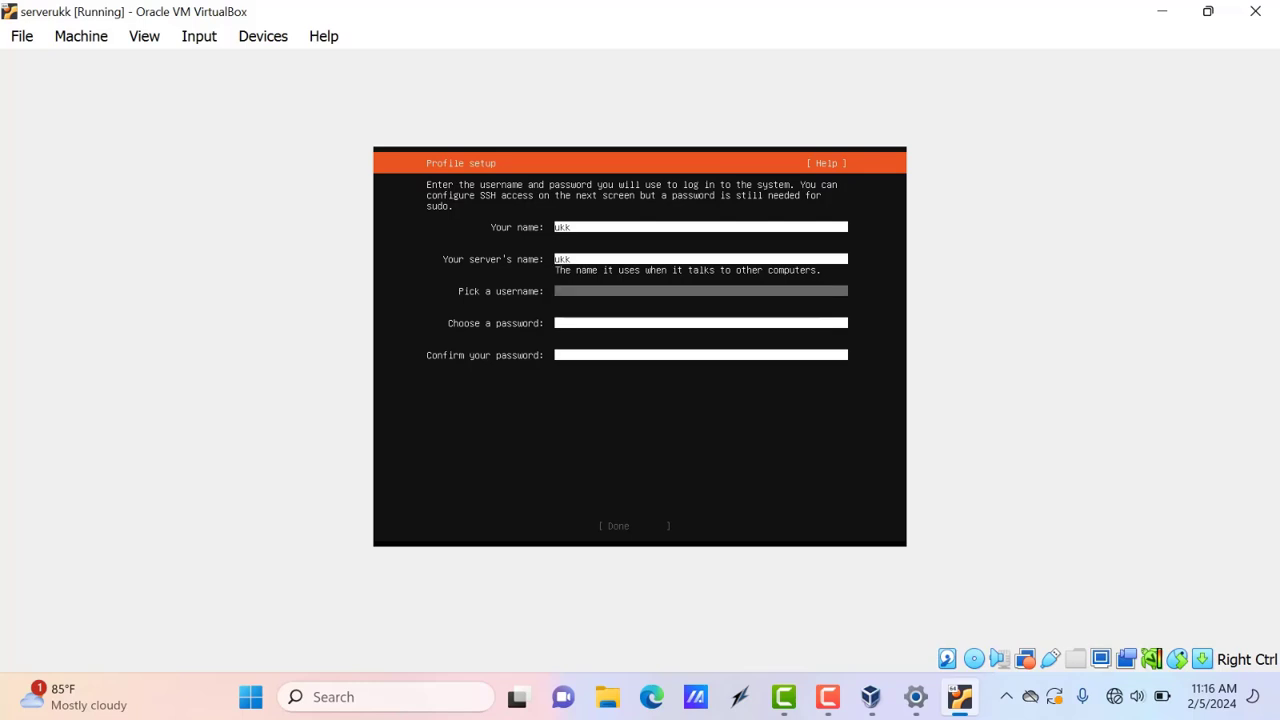
pyautogui.press('Tab')
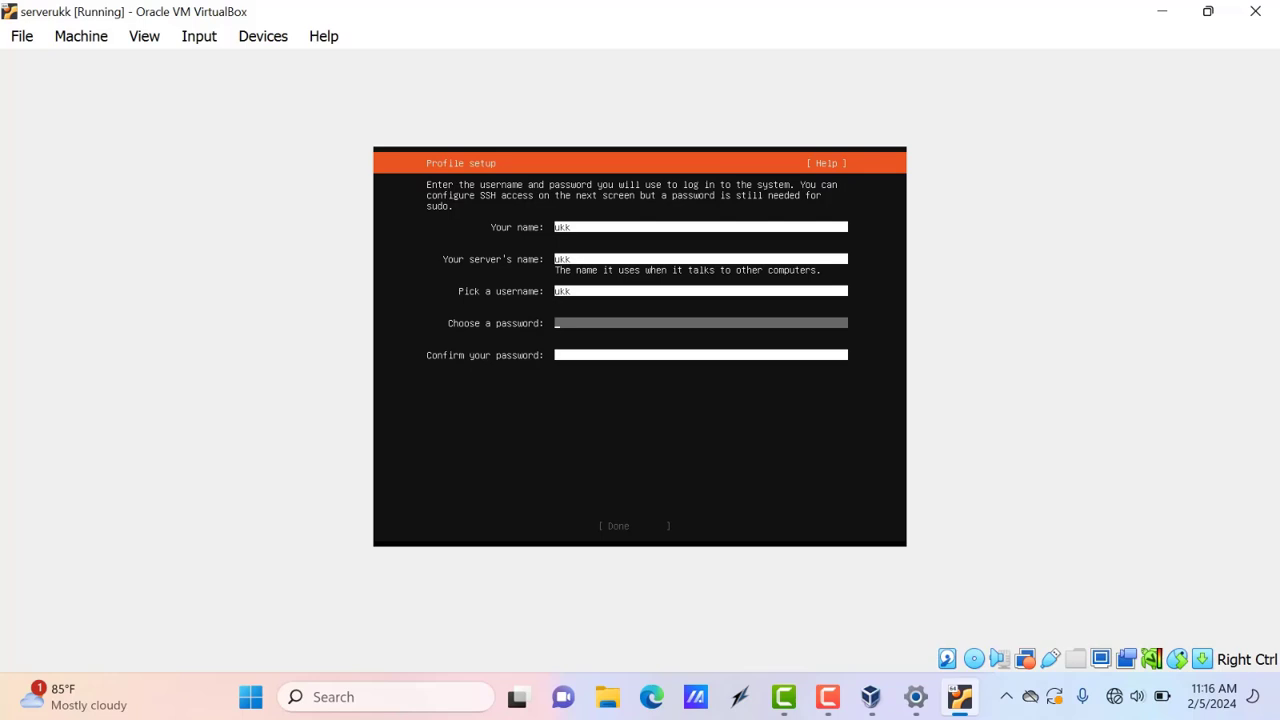
pyautogui.press('Tab')
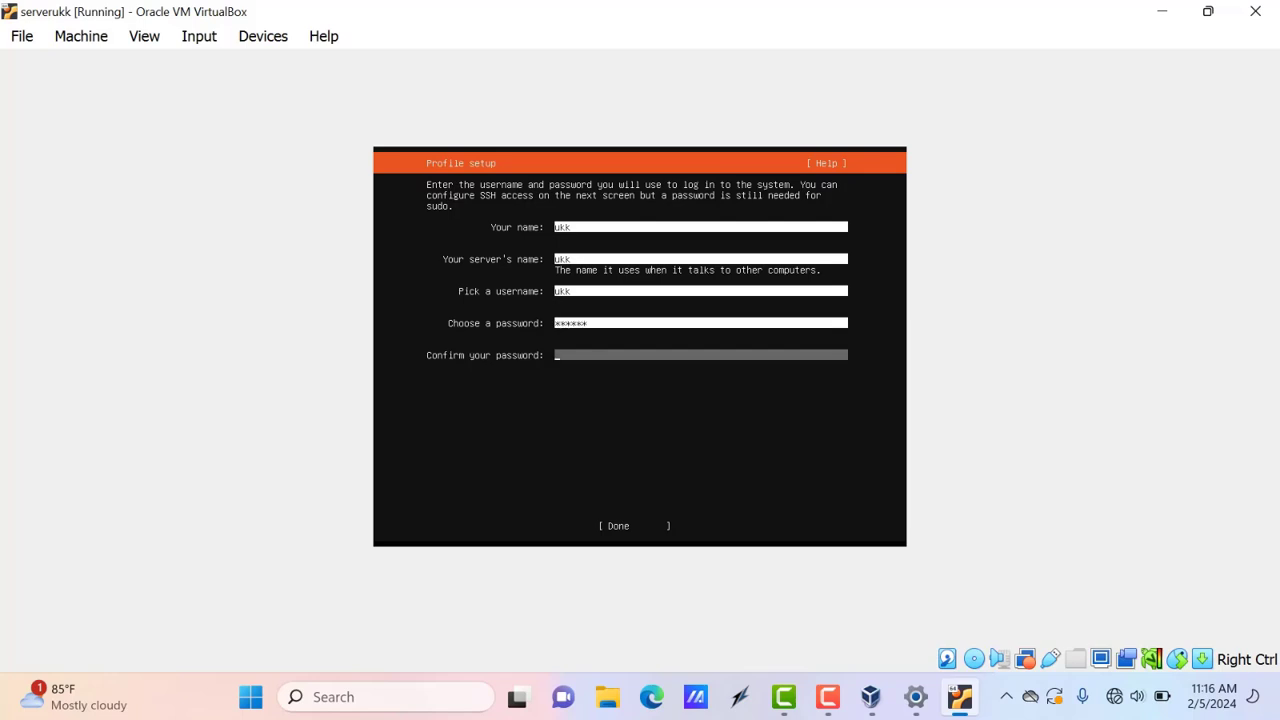
pyautogui.press('Tab')
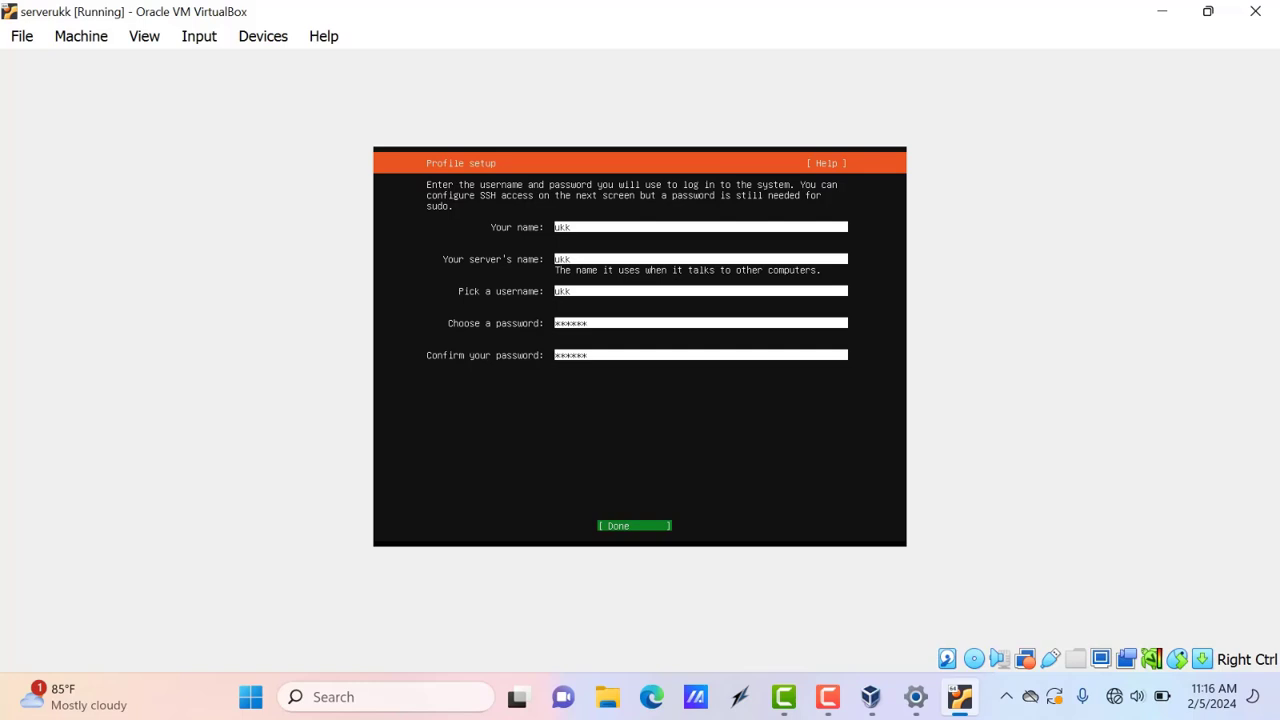
pyautogui.press('Return')
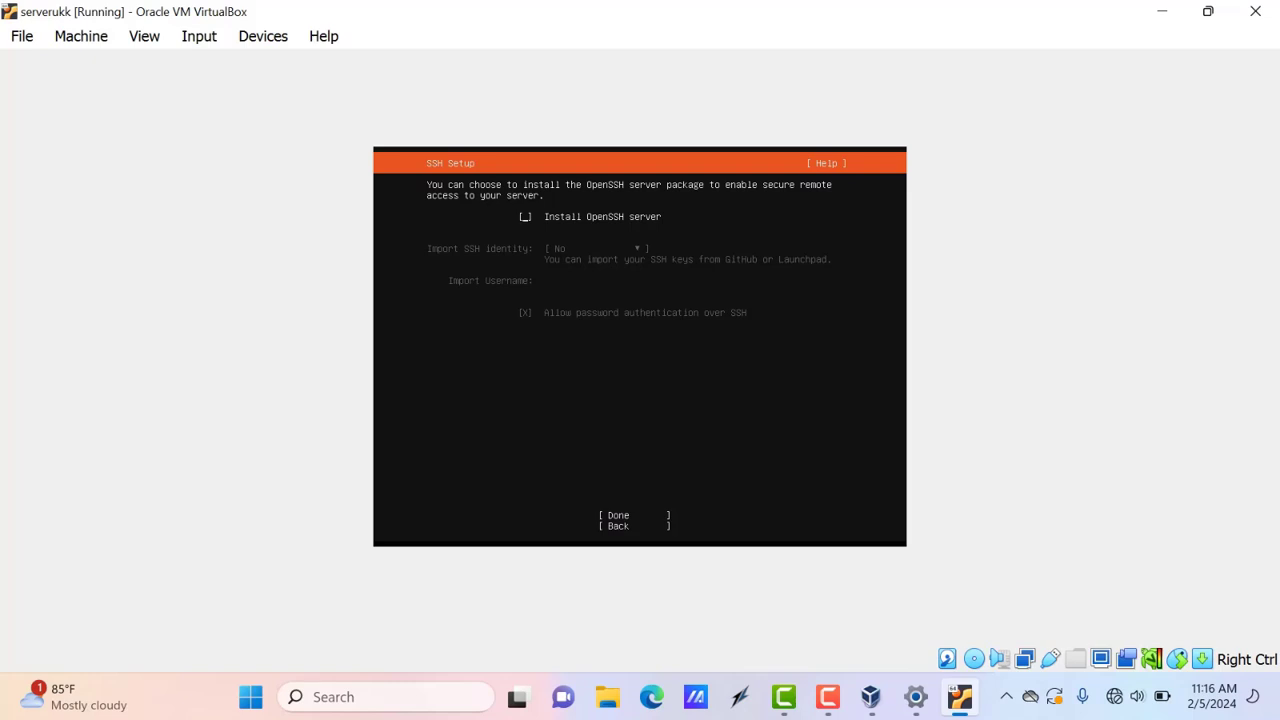
# Tick Install OpenSSH server and accept the SSH setup
pyautogui.press('space')
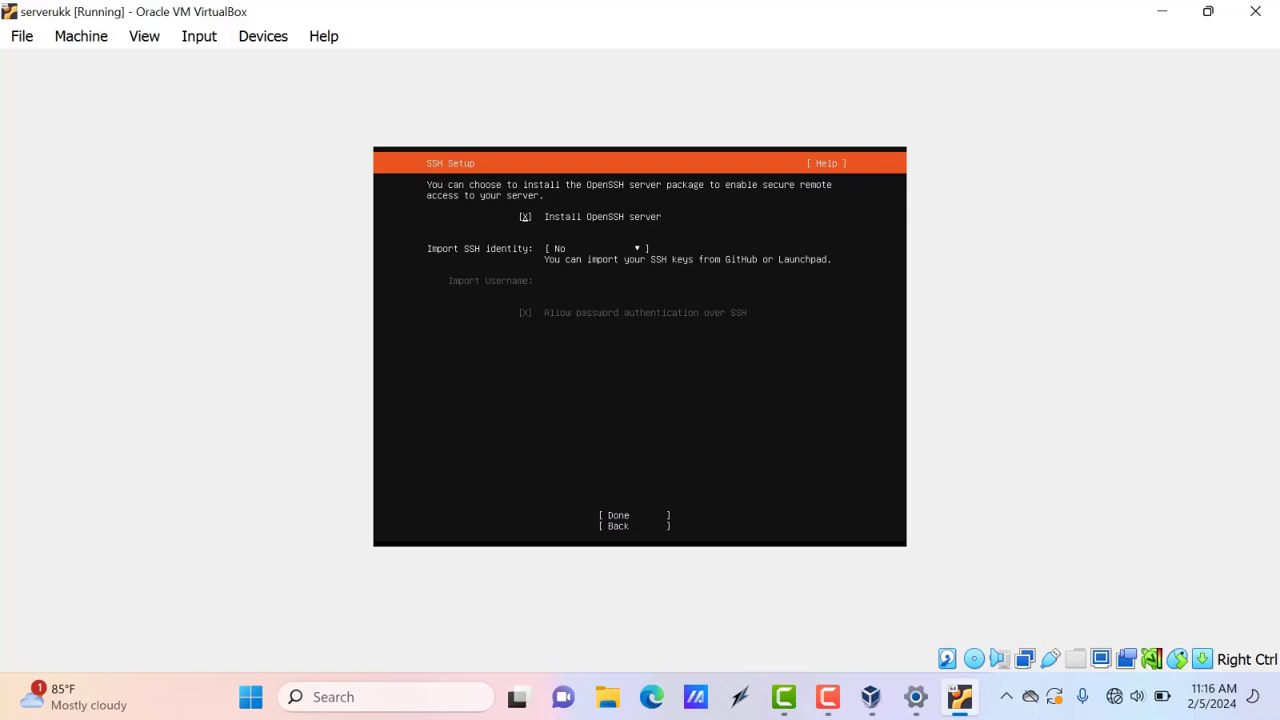
pyautogui.press('space')
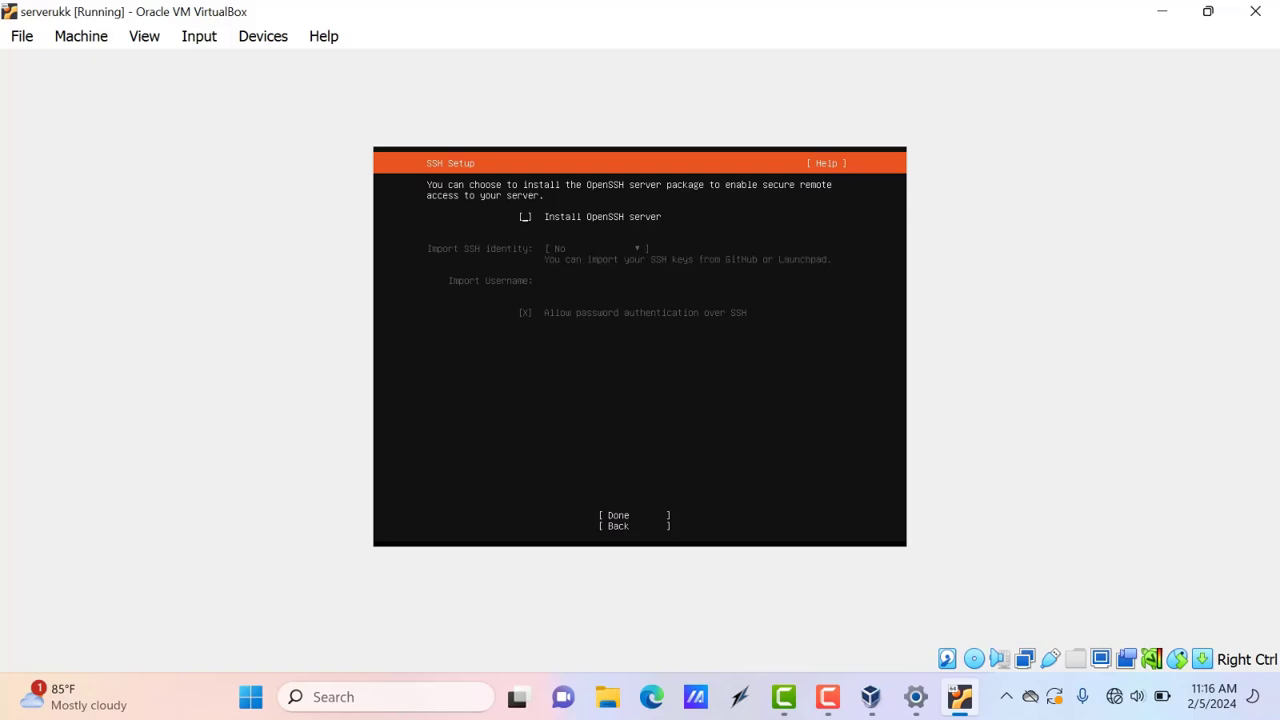
pyautogui.press('space')
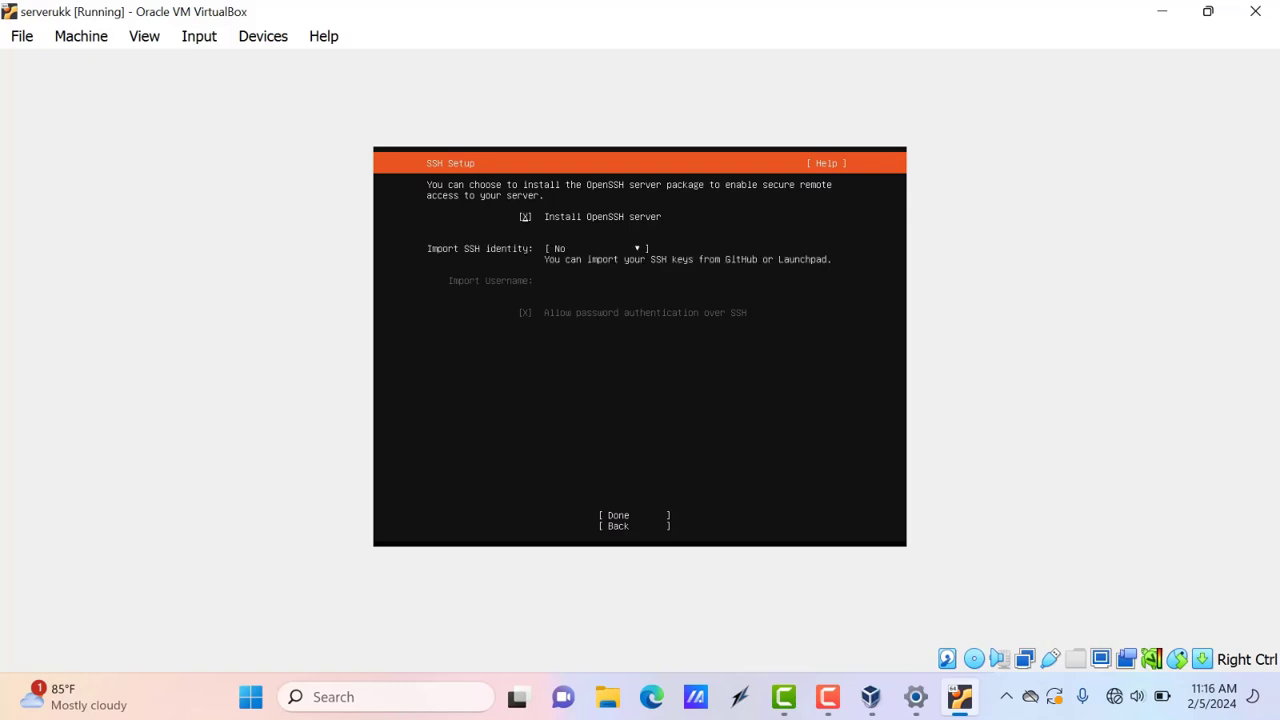
pyautogui.press('Tab')
pyautogui.press('Tab')
pyautogui.press('Return')
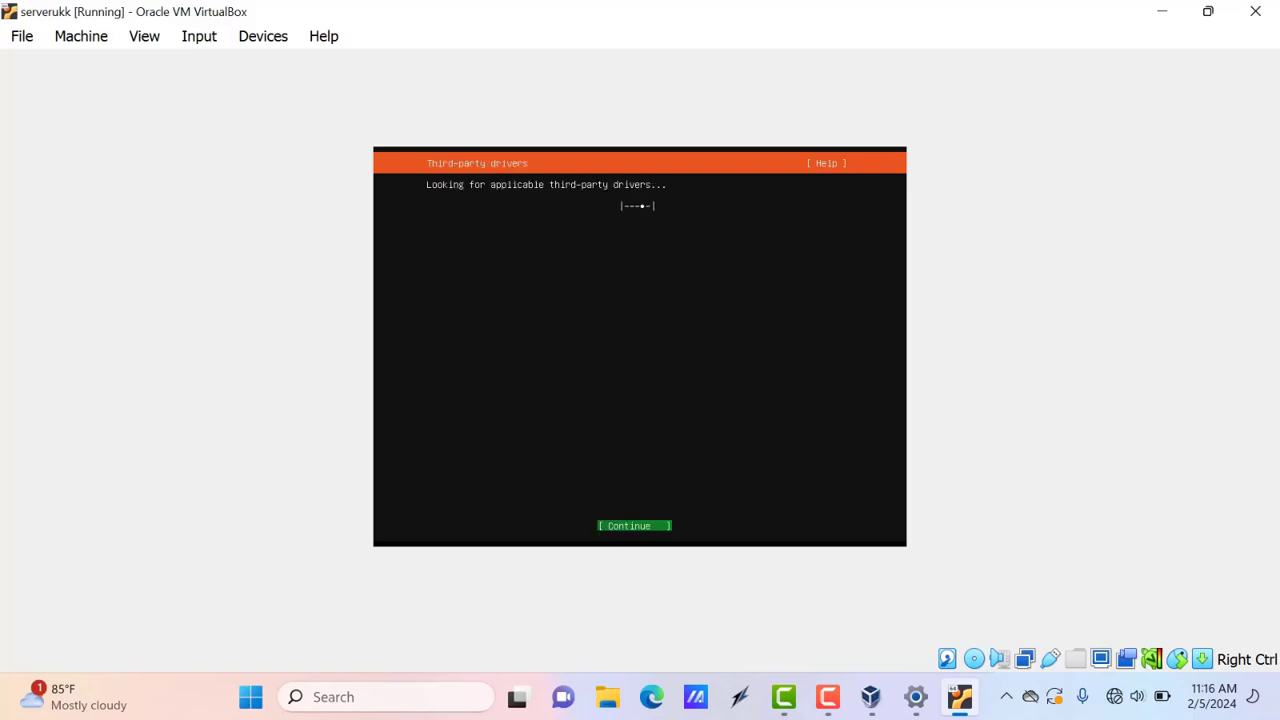
# Skip third-party drivers and featured server snaps so installation continues
pyautogui.press('Return')
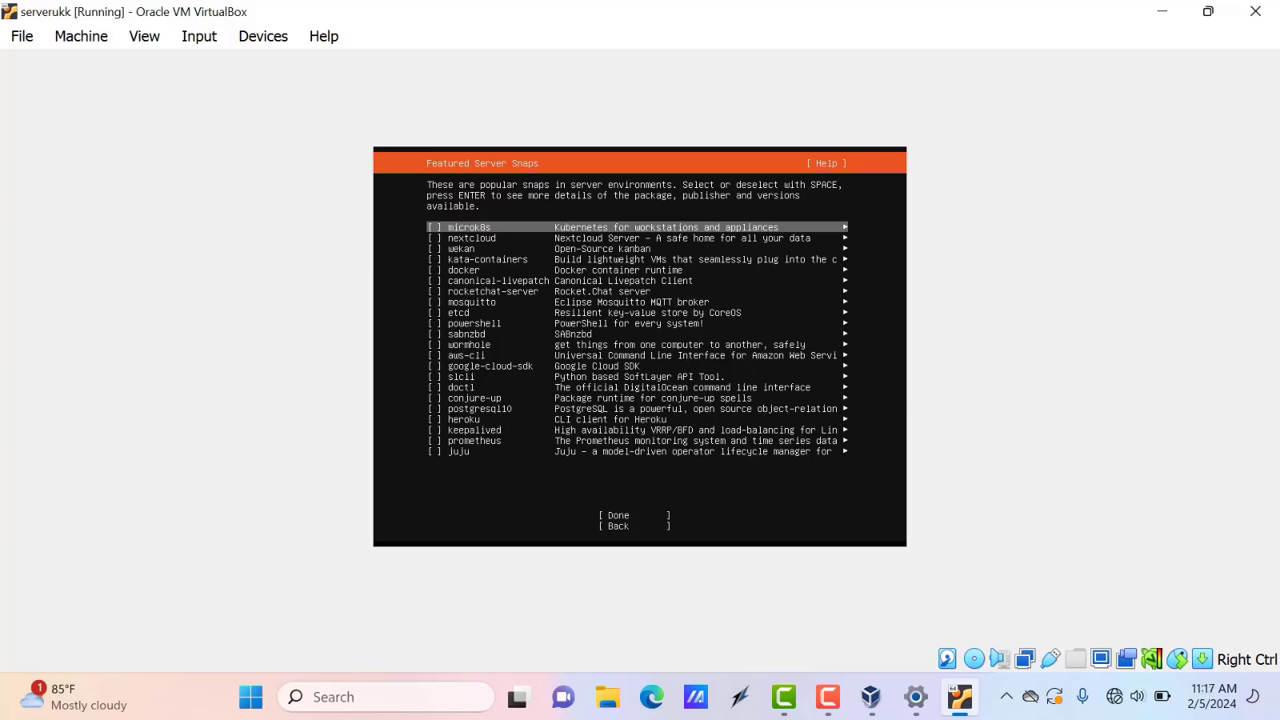
pyautogui.press('Tab')
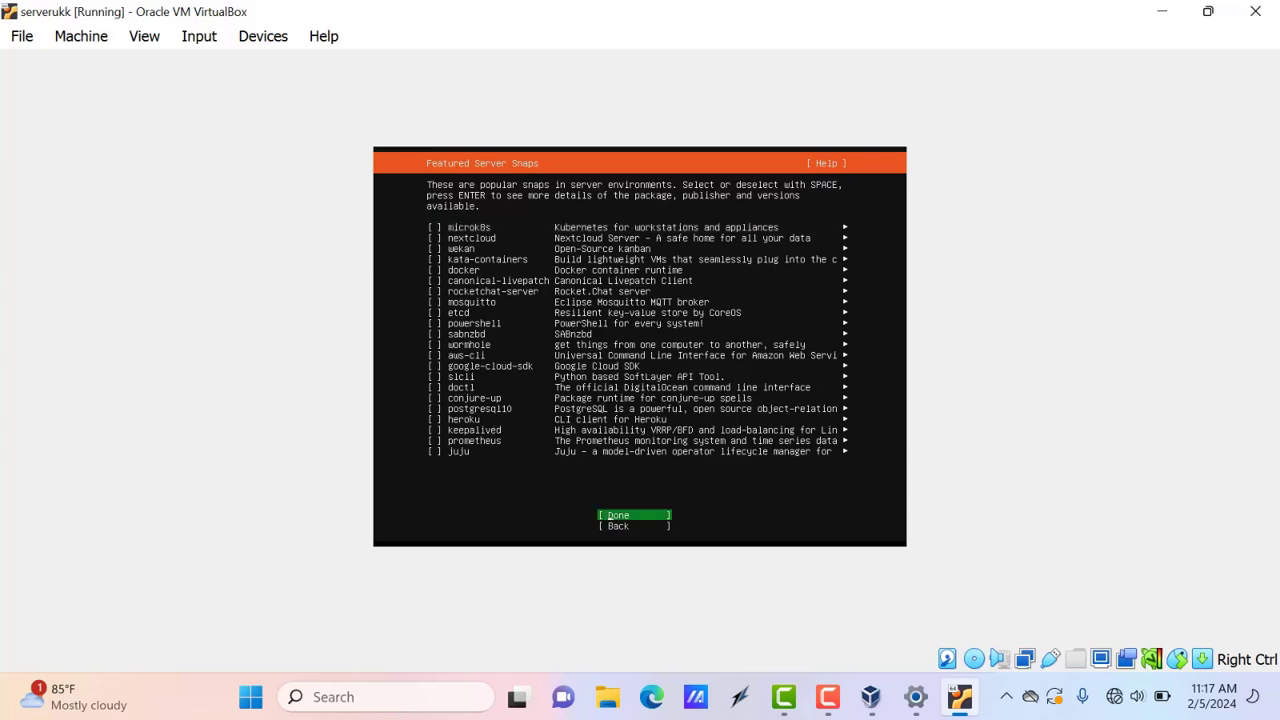
pyautogui.press('Return')
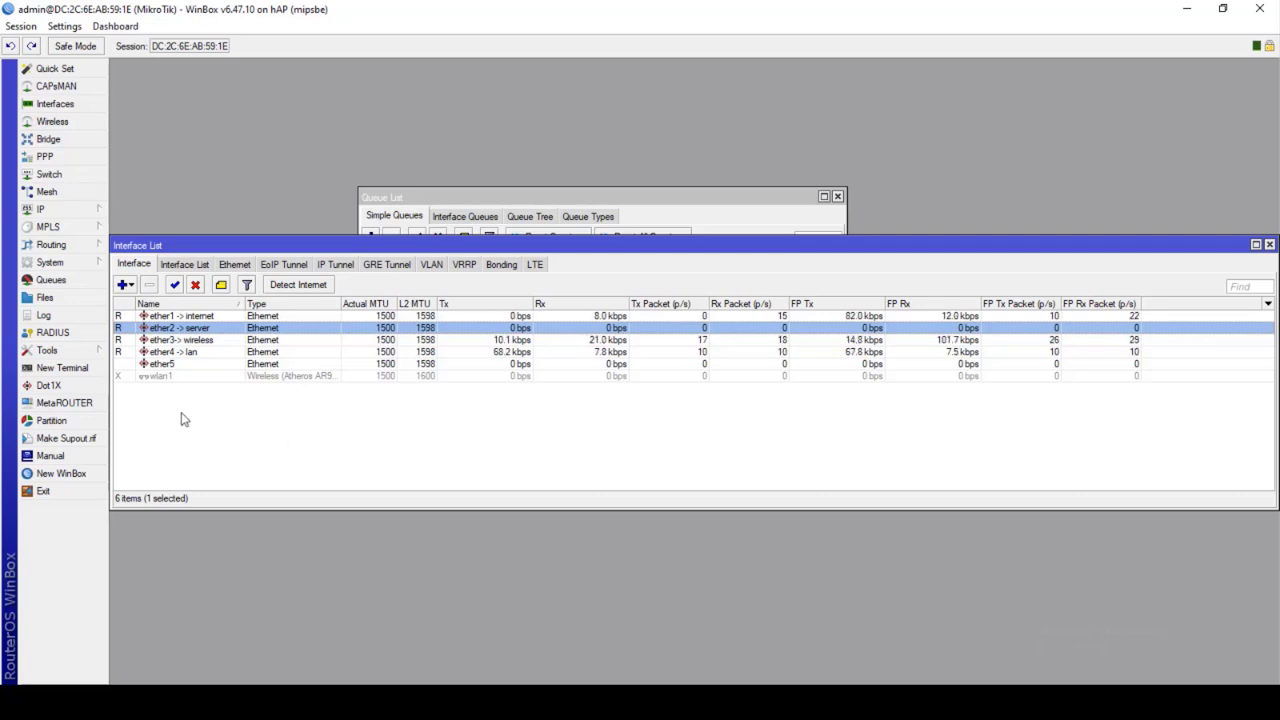
# In a new WinBox terminal, ping 10.10.1.194 and stop after ten replies
pyautogui.click(86, 370)
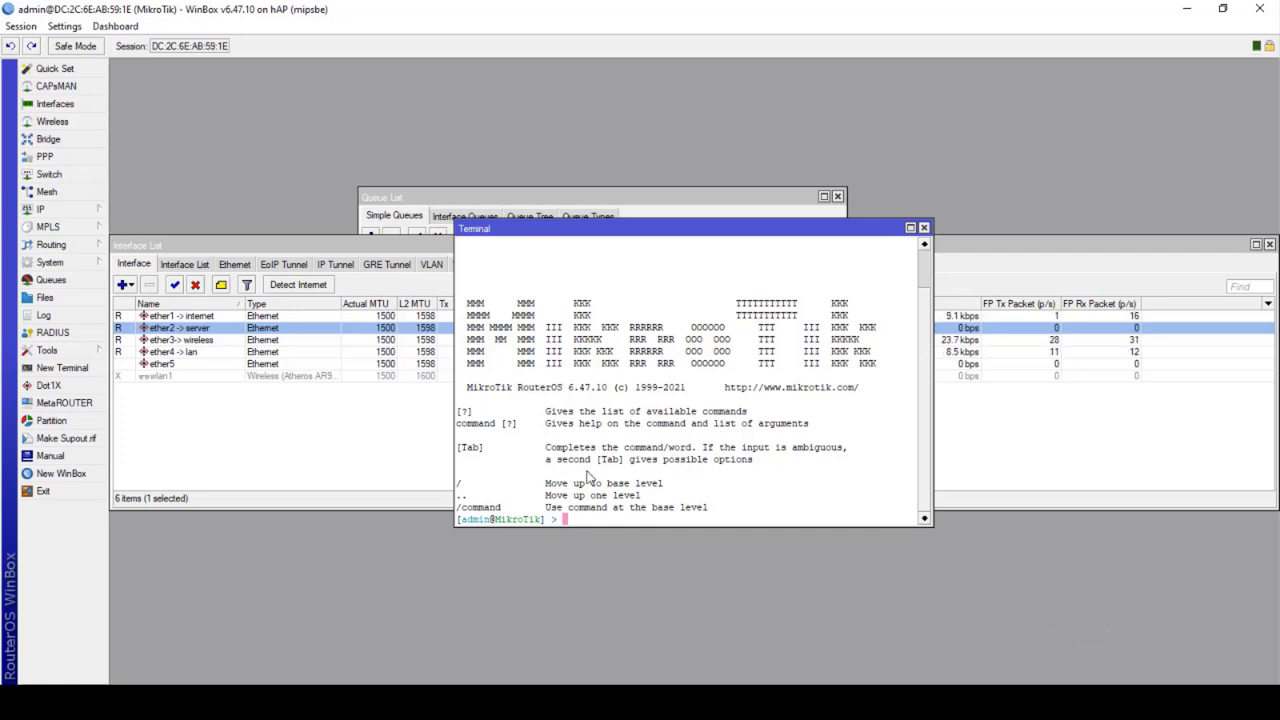
pyautogui.write('ping ')
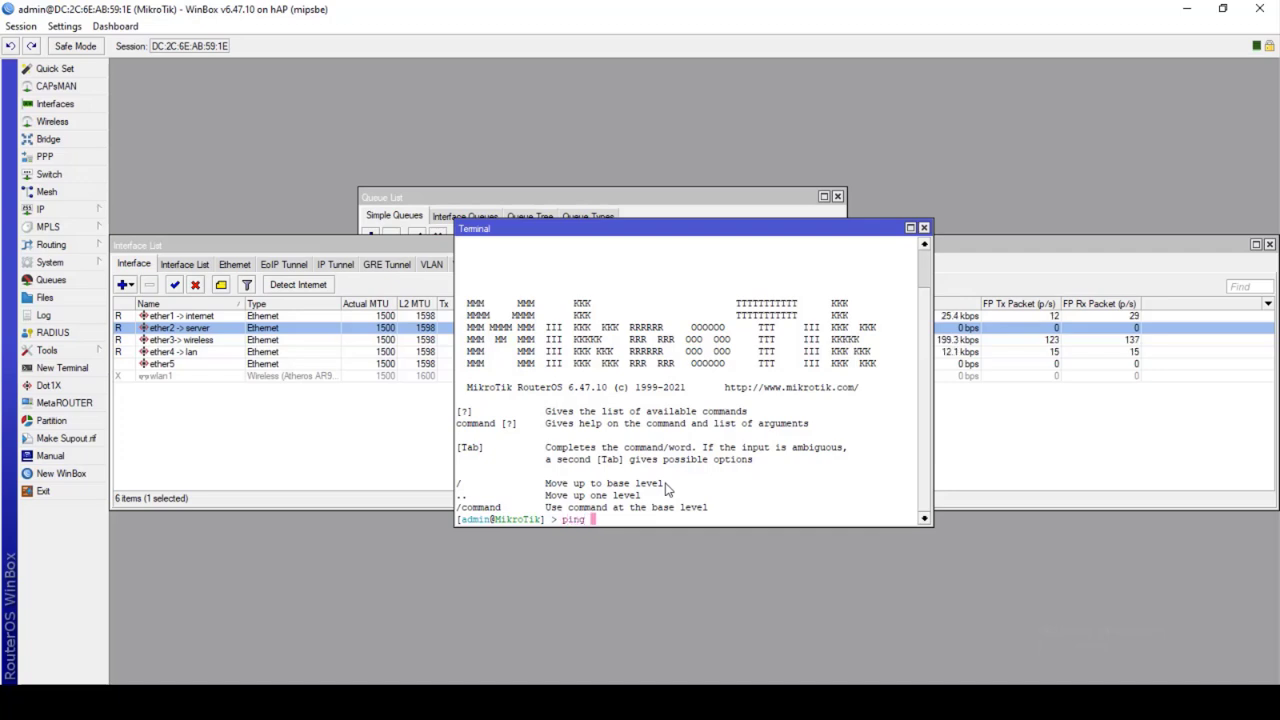
pyautogui.write('10.10.1.194')
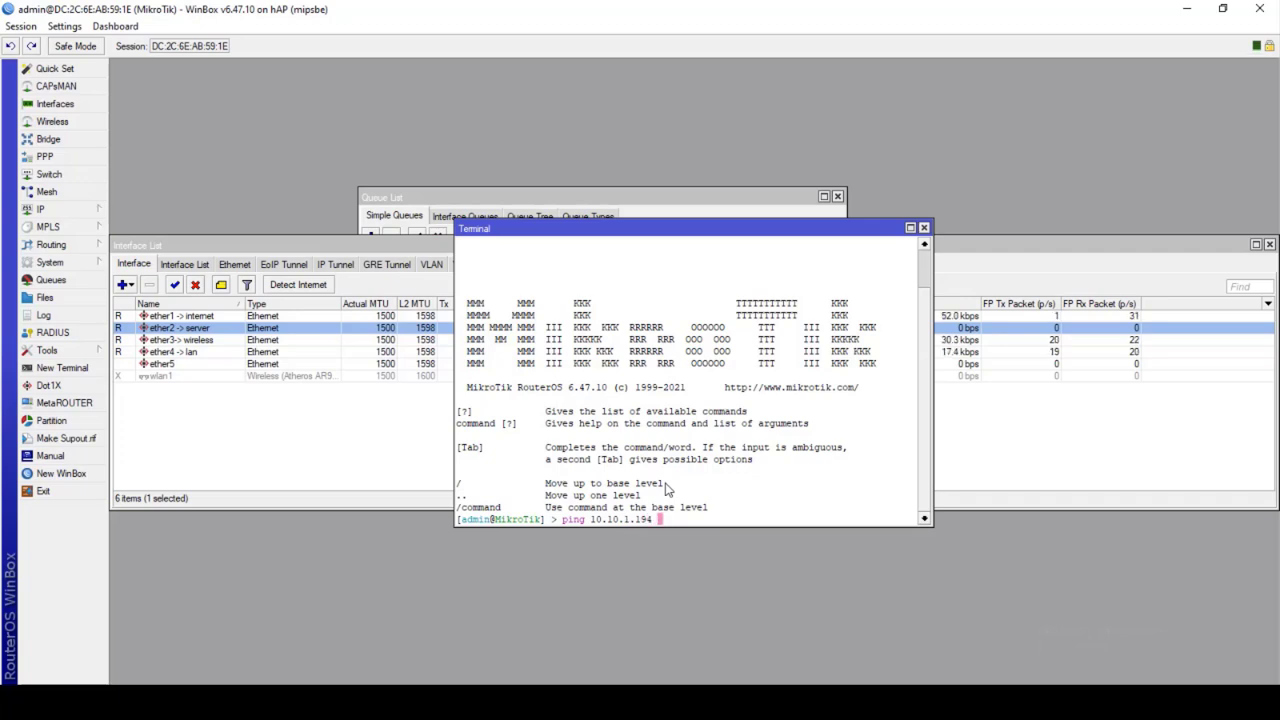
pyautogui.press('Return')
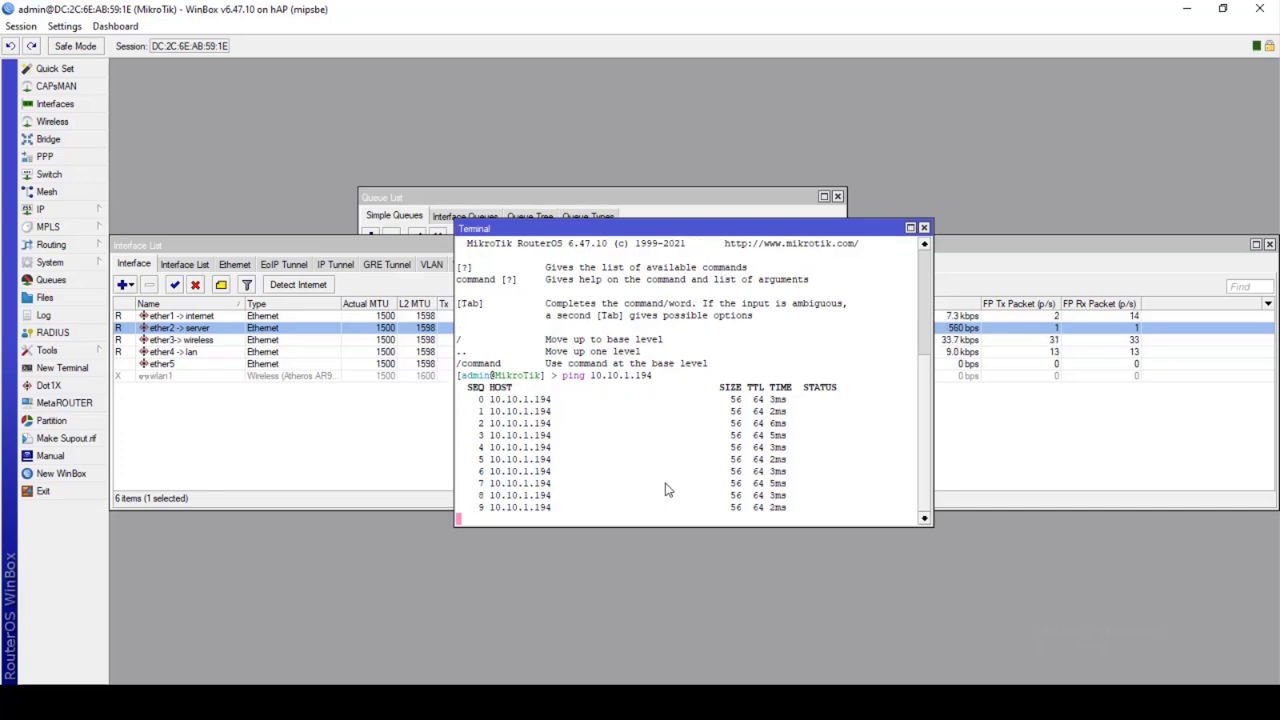
pyautogui.hotkey('ctrl', 'c')
# Launch Command Prompt by running cmd from the Run box
pyautogui.press('super+r')
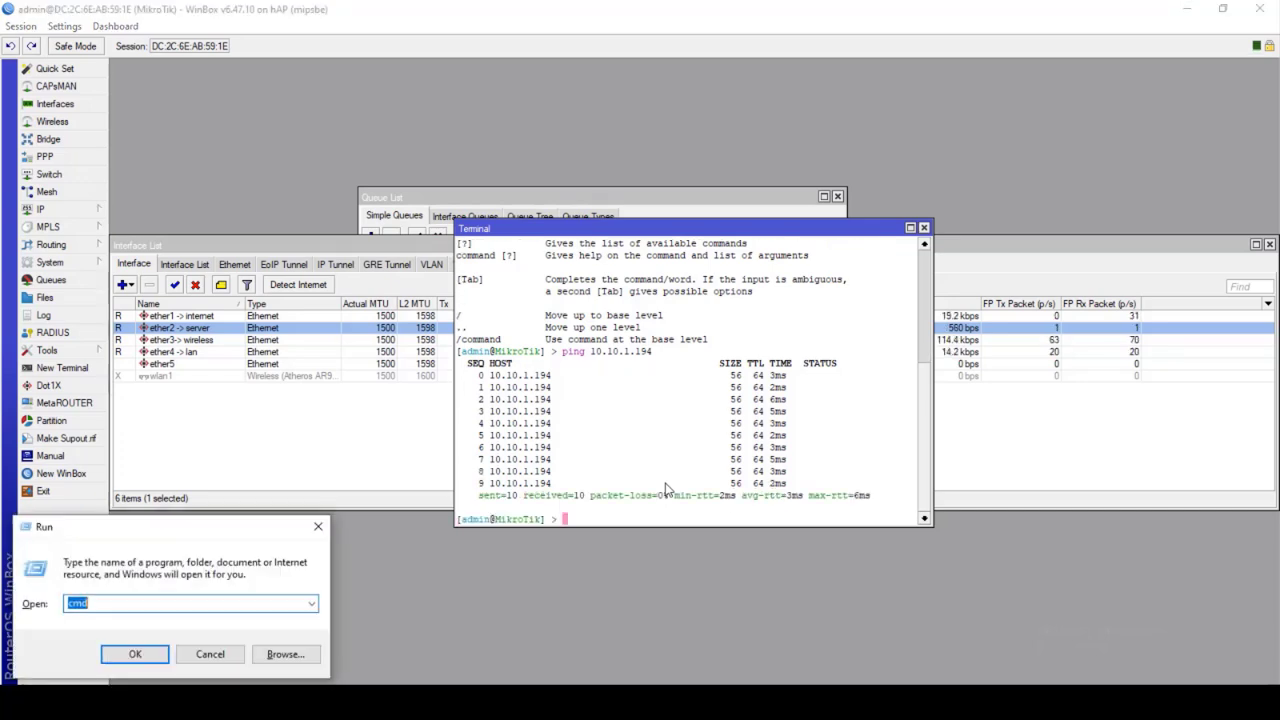
pyautogui.write('cnd')
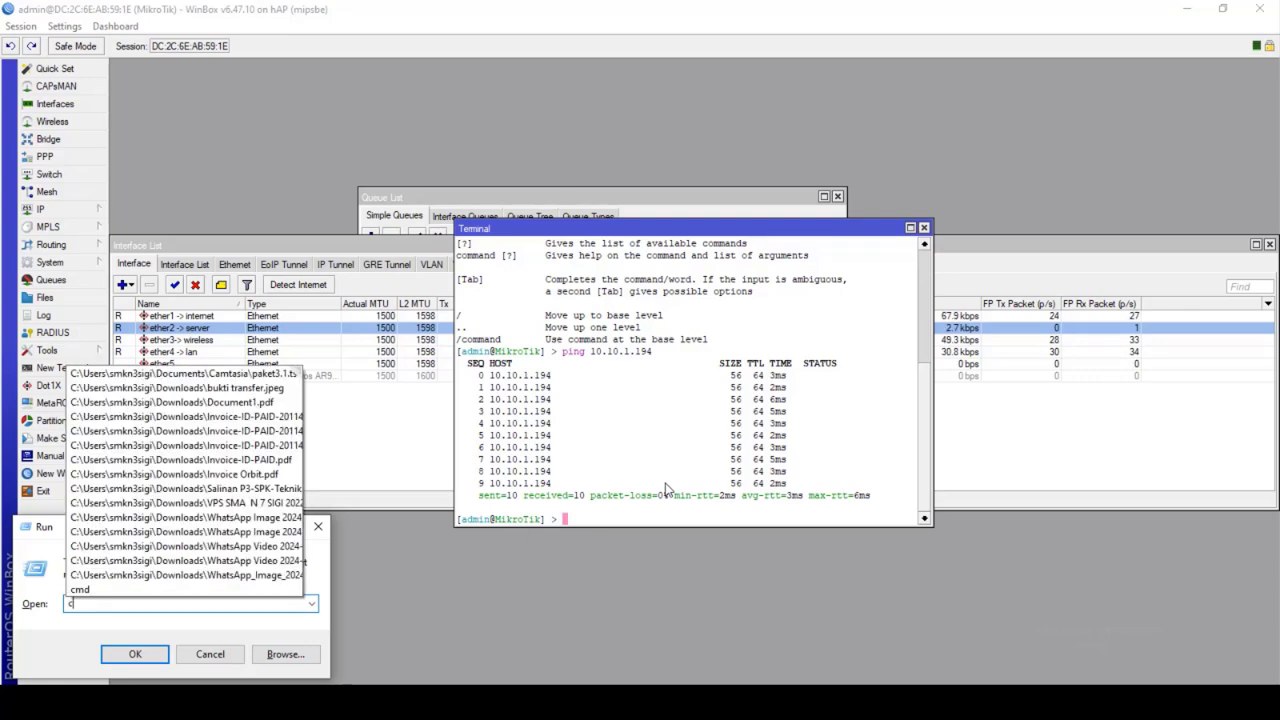
pyautogui.press('BackSpace')
pyautogui.press('BackSpace')
pyautogui.write('md')
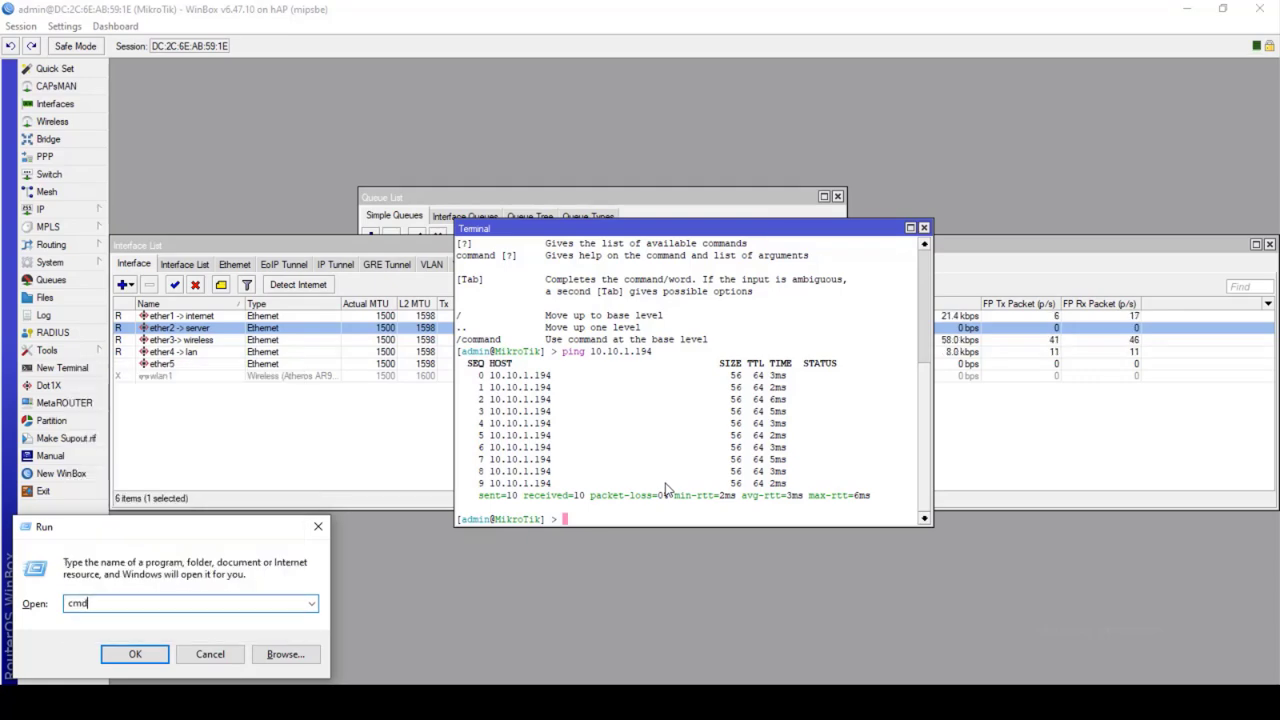
pyautogui.press('Return')
# Run a continuous ping 10.10.1.194 -t, move the window aside, then stop it
pyautogui.write('ping')
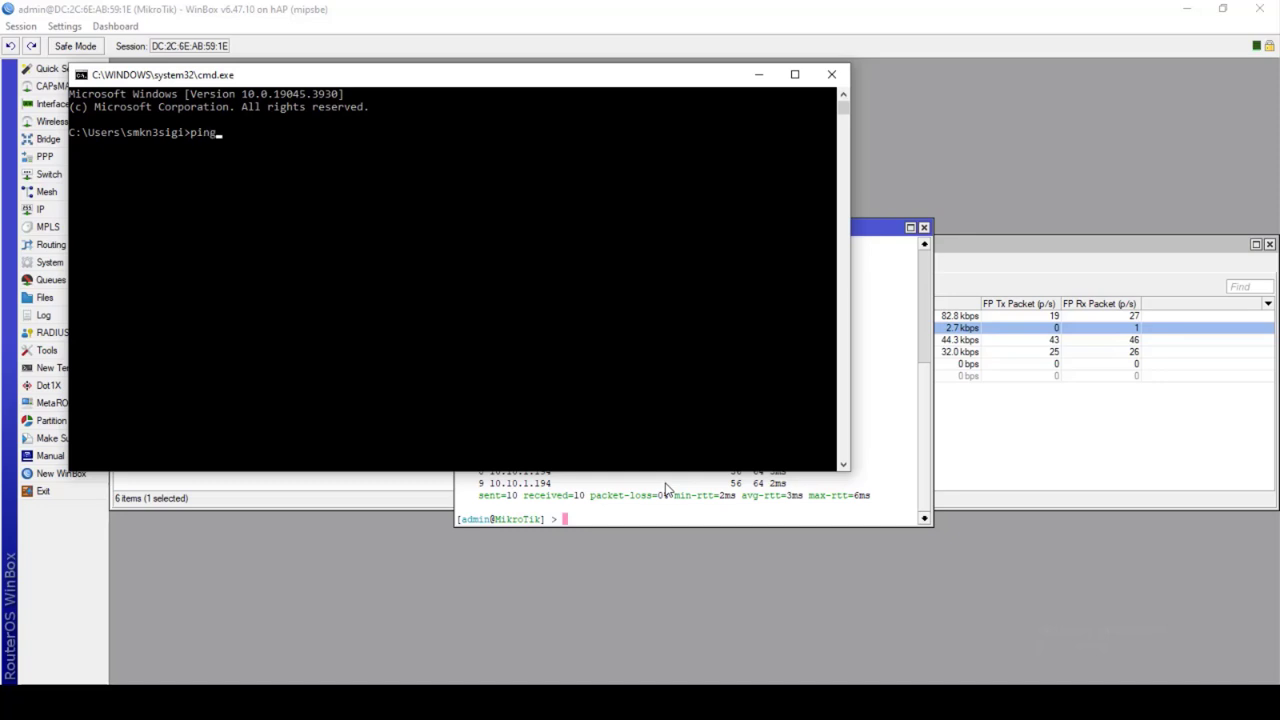
pyautogui.write(' 10.10.1.194 ')
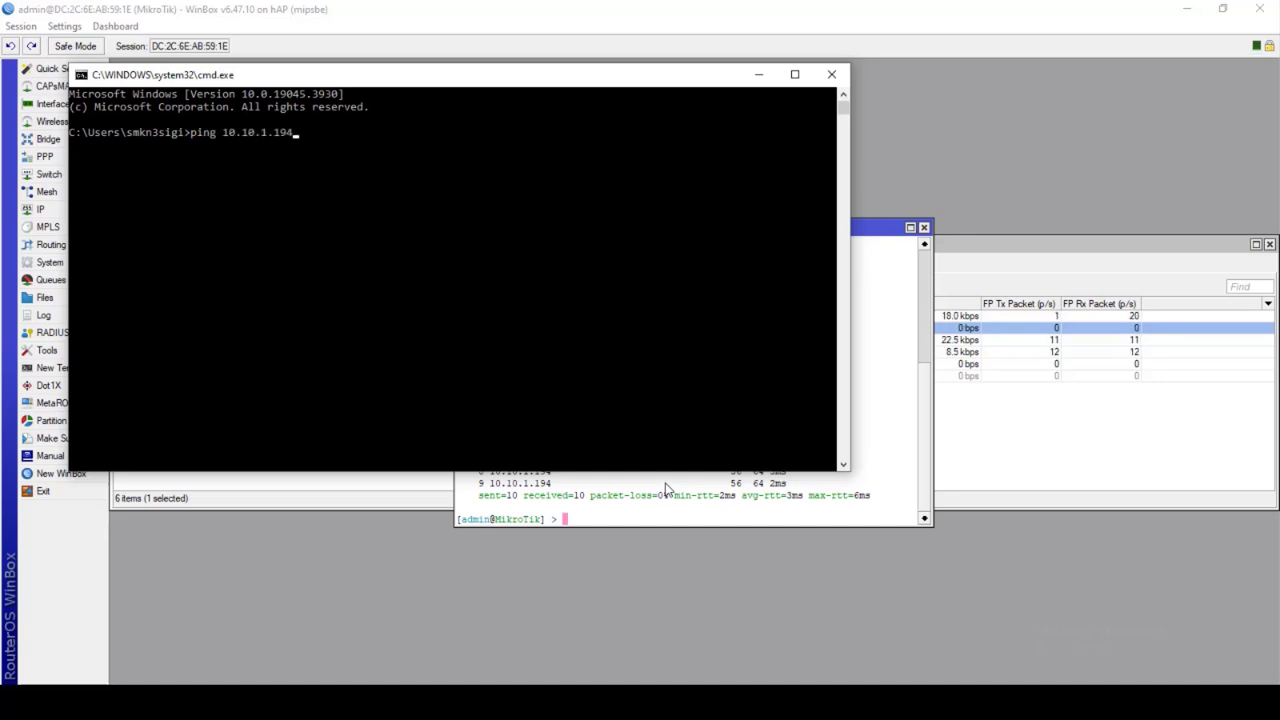
pyautogui.write('-t')
pyautogui.press('Return')
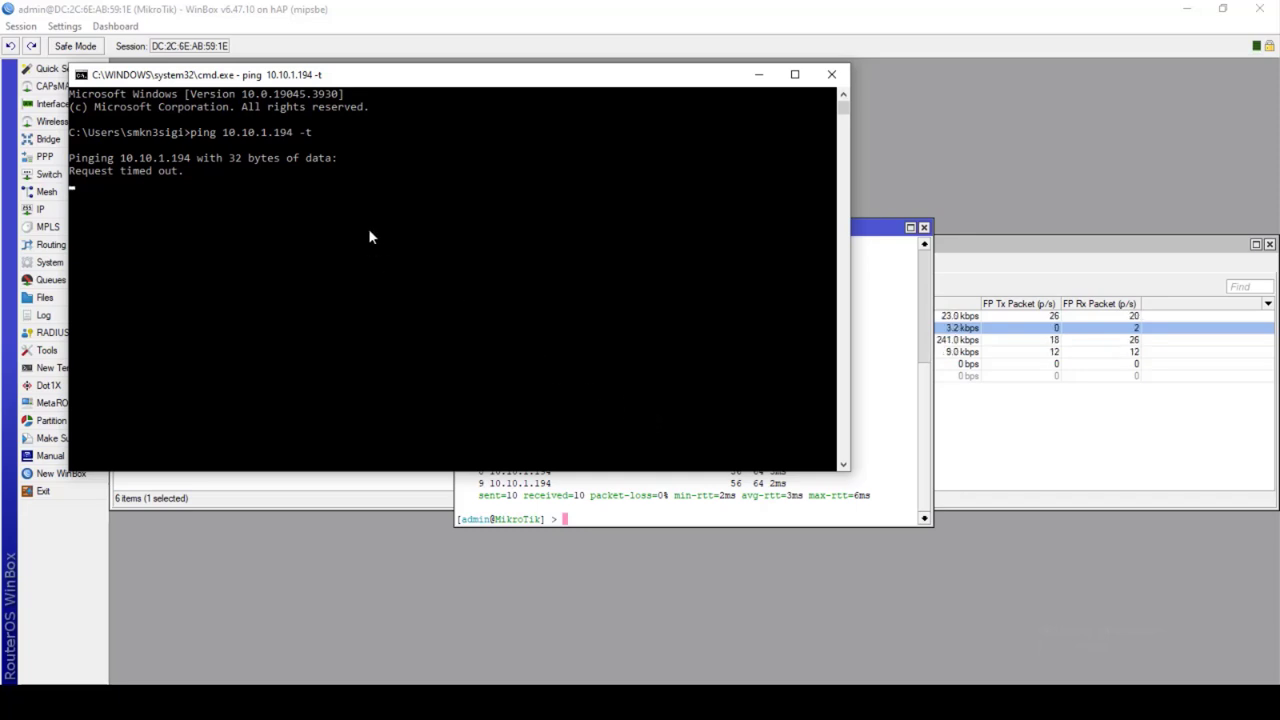
pyautogui.moveTo(393, 91); pyautogui.dragTo(587, 208)
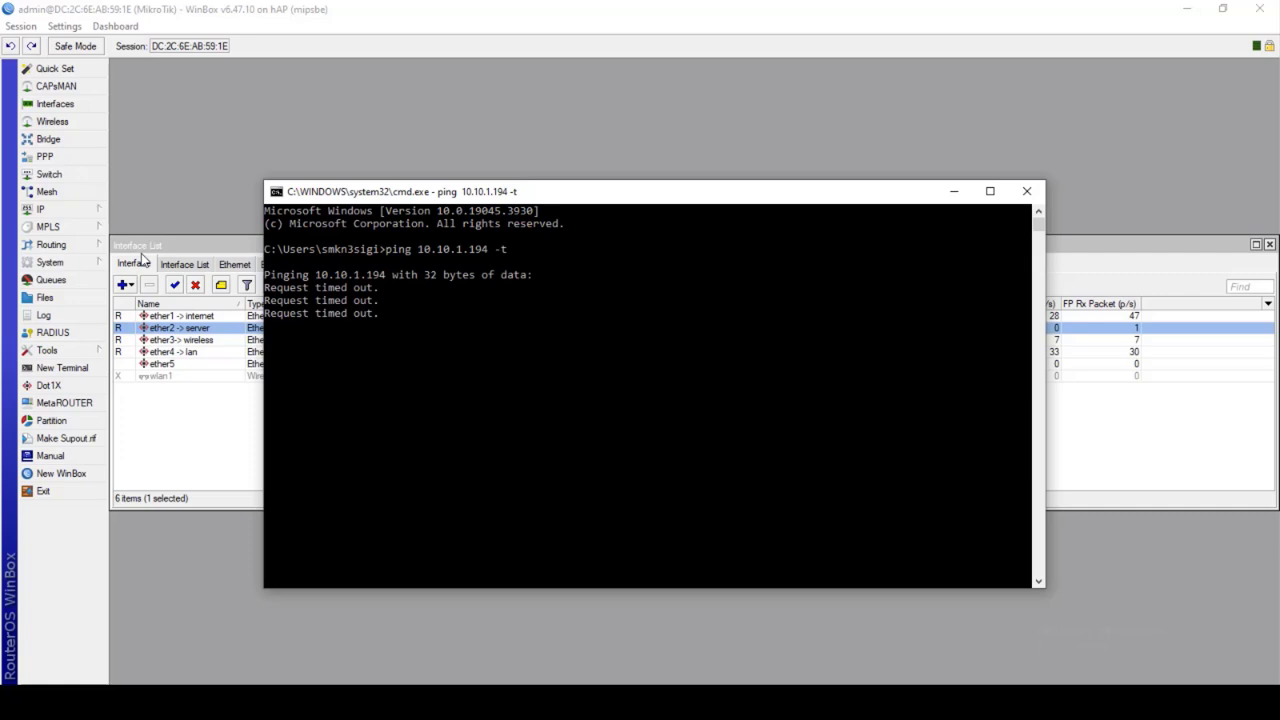
pyautogui.hotkey('ctrl', 'c')
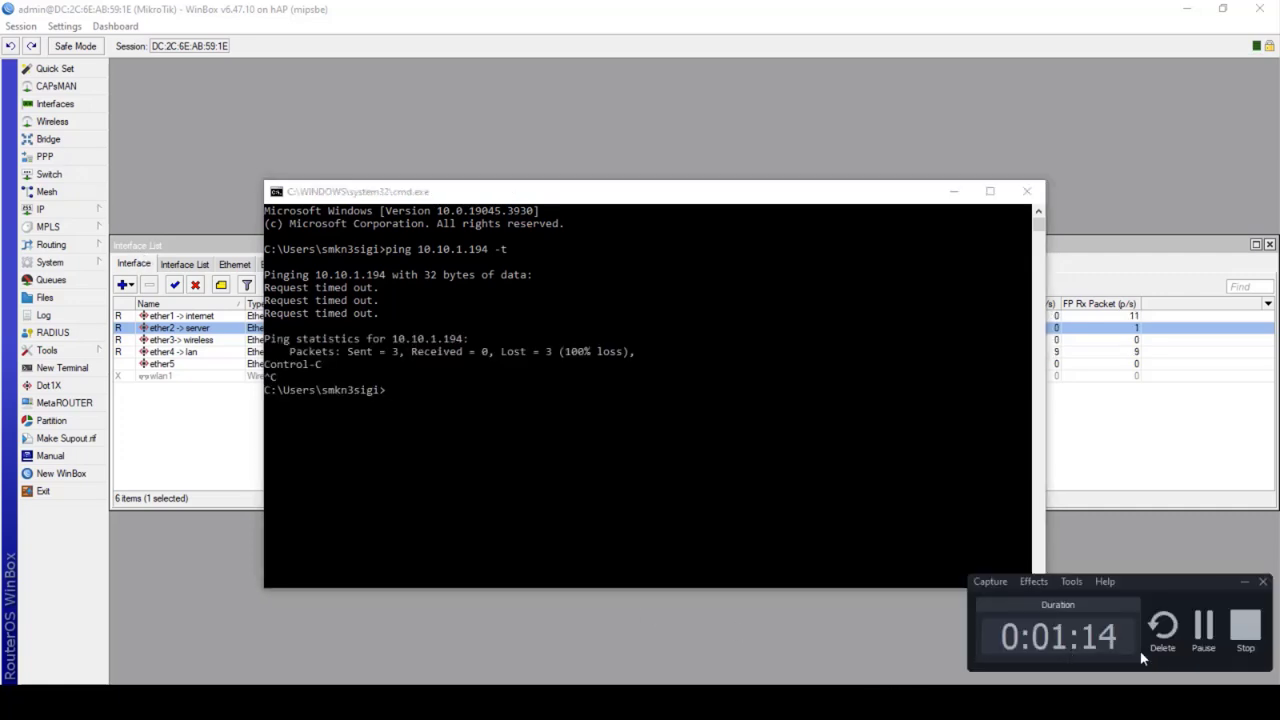
pyautogui.click(1196, 625)
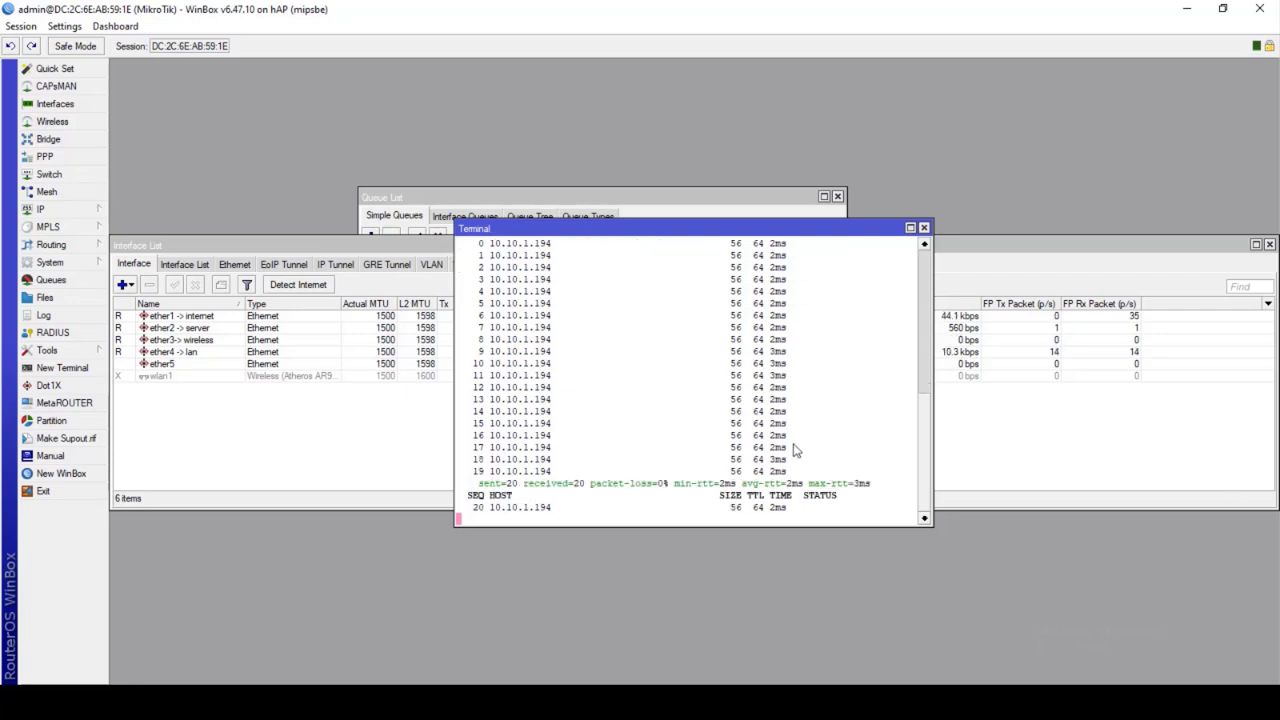
# Stop the router's ping, rerun the ping to 10.10.1.194, and stop it again
pyautogui.hotkey('ctrl', 'c')
pyautogui.press('Up')
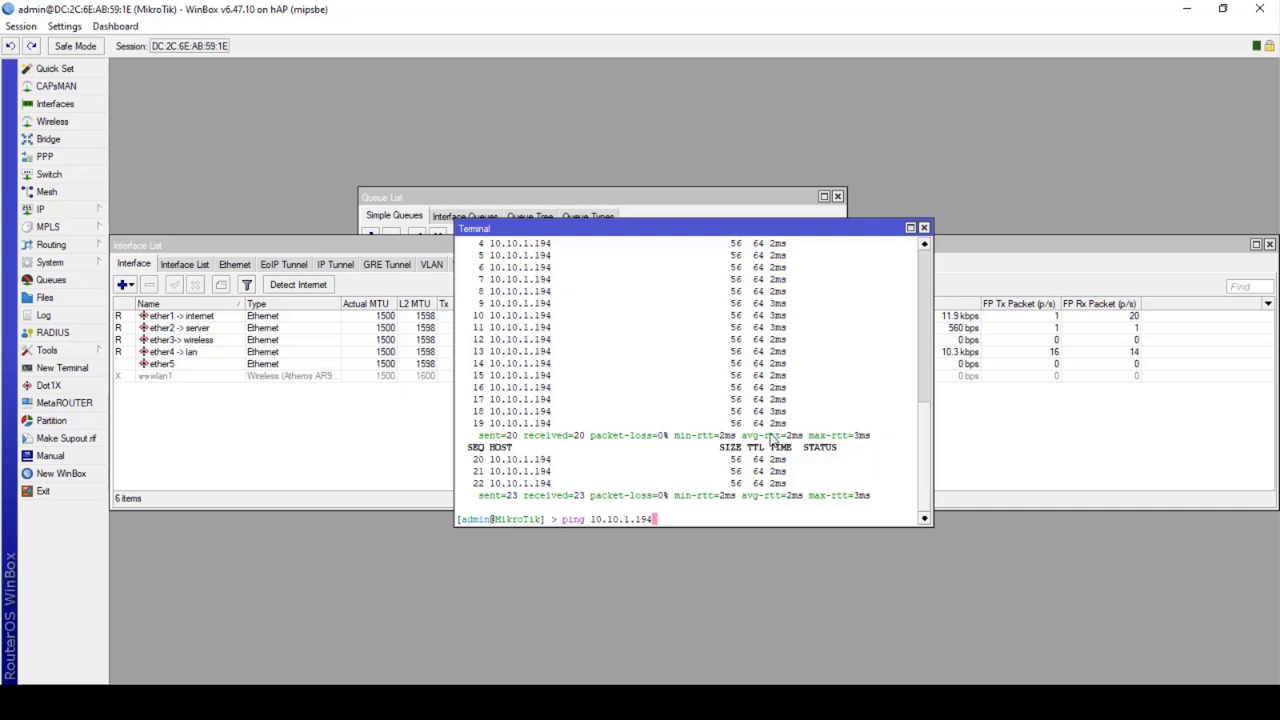
pyautogui.press('Return')
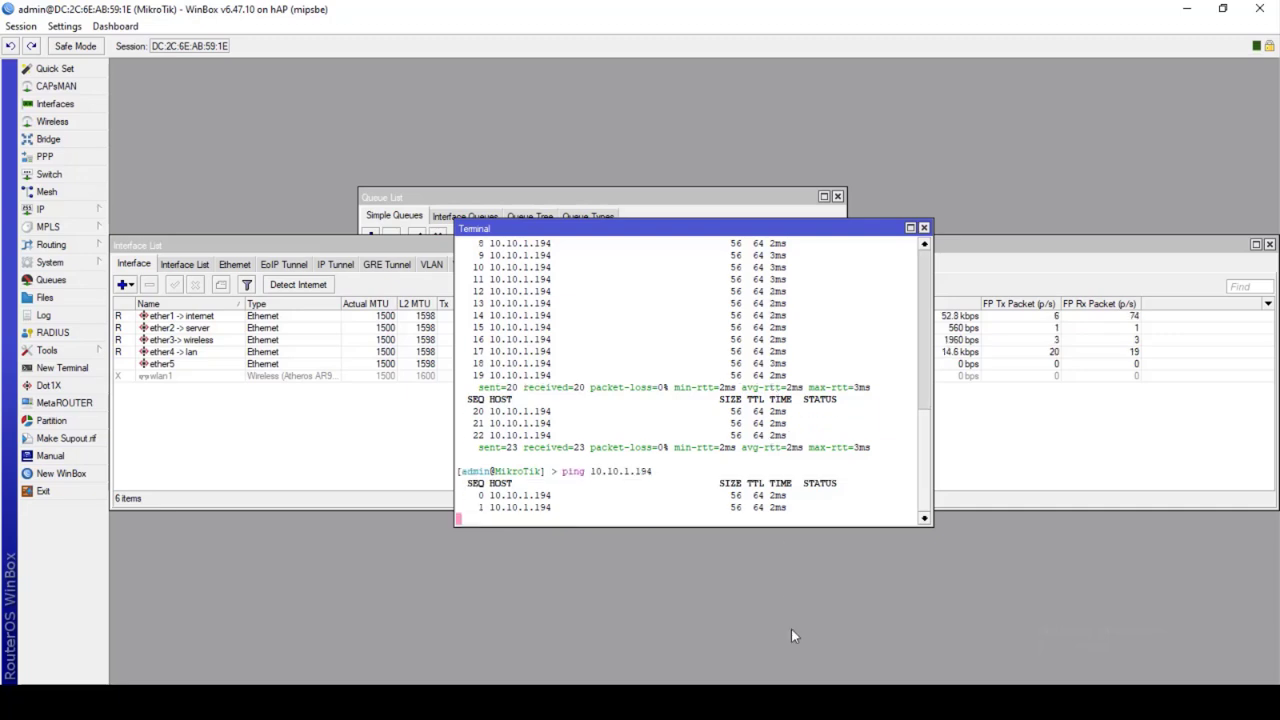
pyautogui.hotkey('ctrl', 'c')
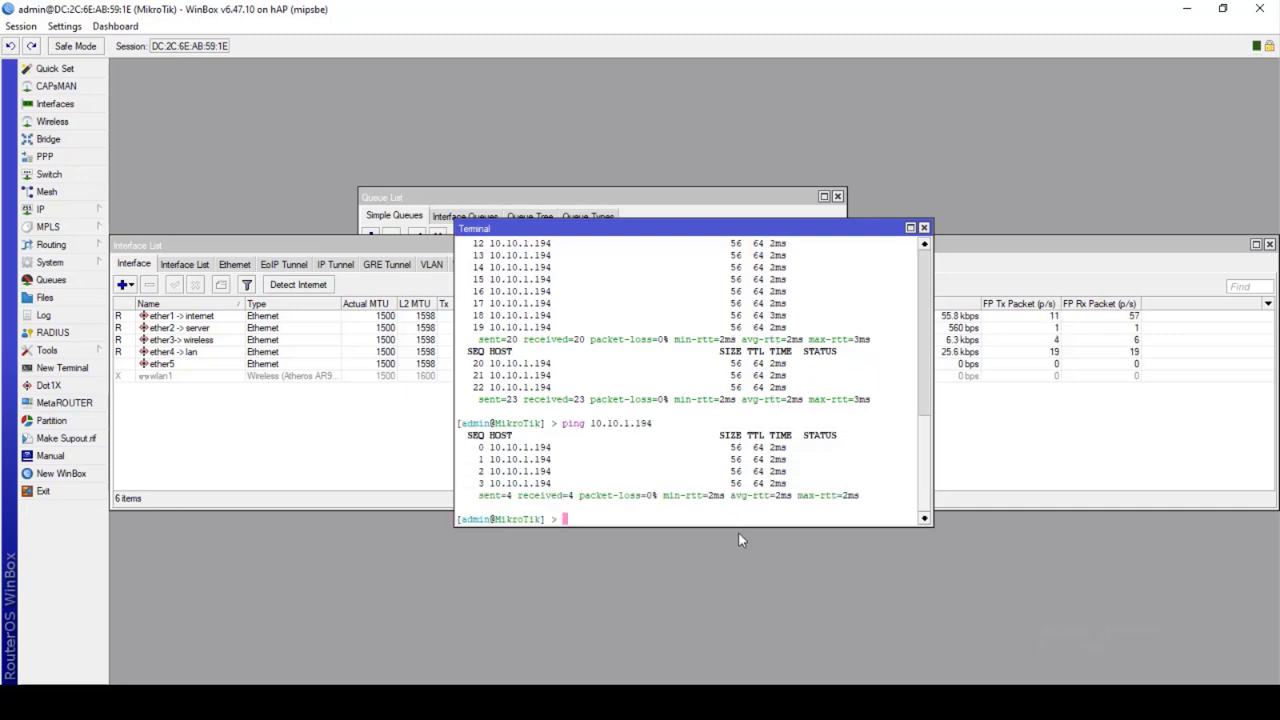
# Rerun the continuous ping 10.10.1.194 -t in the PC's Command Prompt
pyautogui.hotkey('alt', 'Tab')
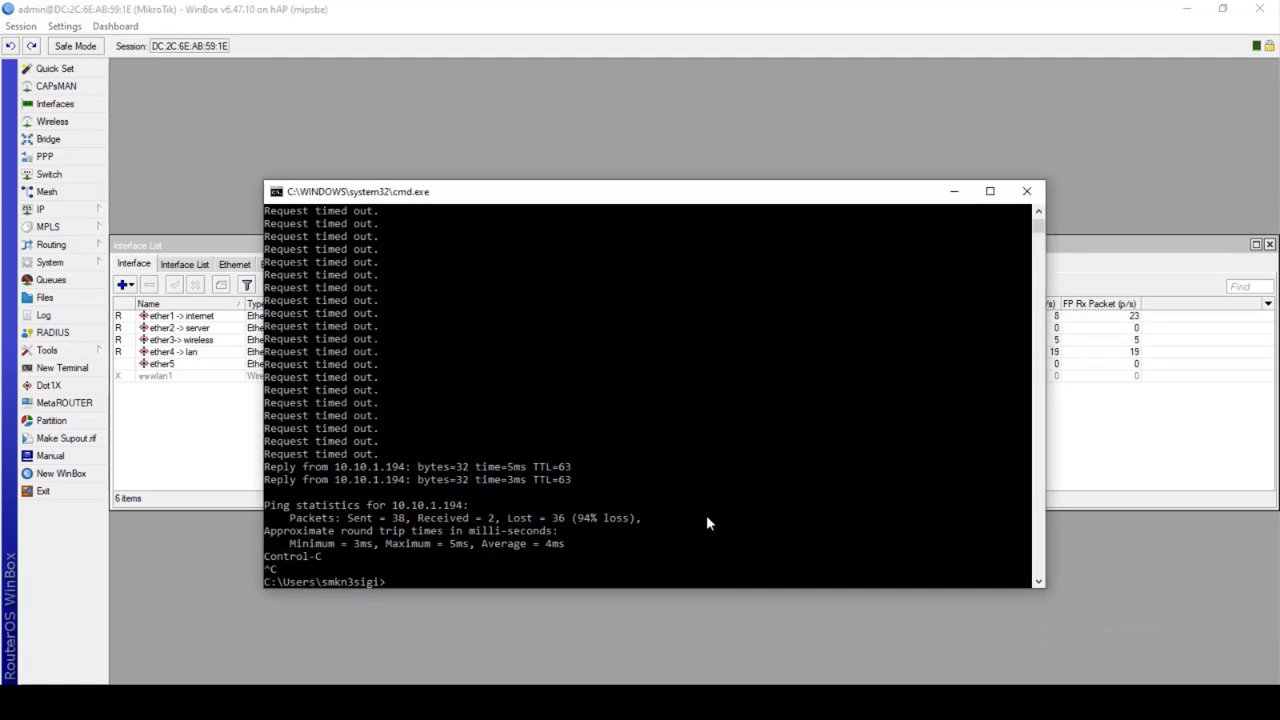
pyautogui.press('Up')
pyautogui.press('Return')
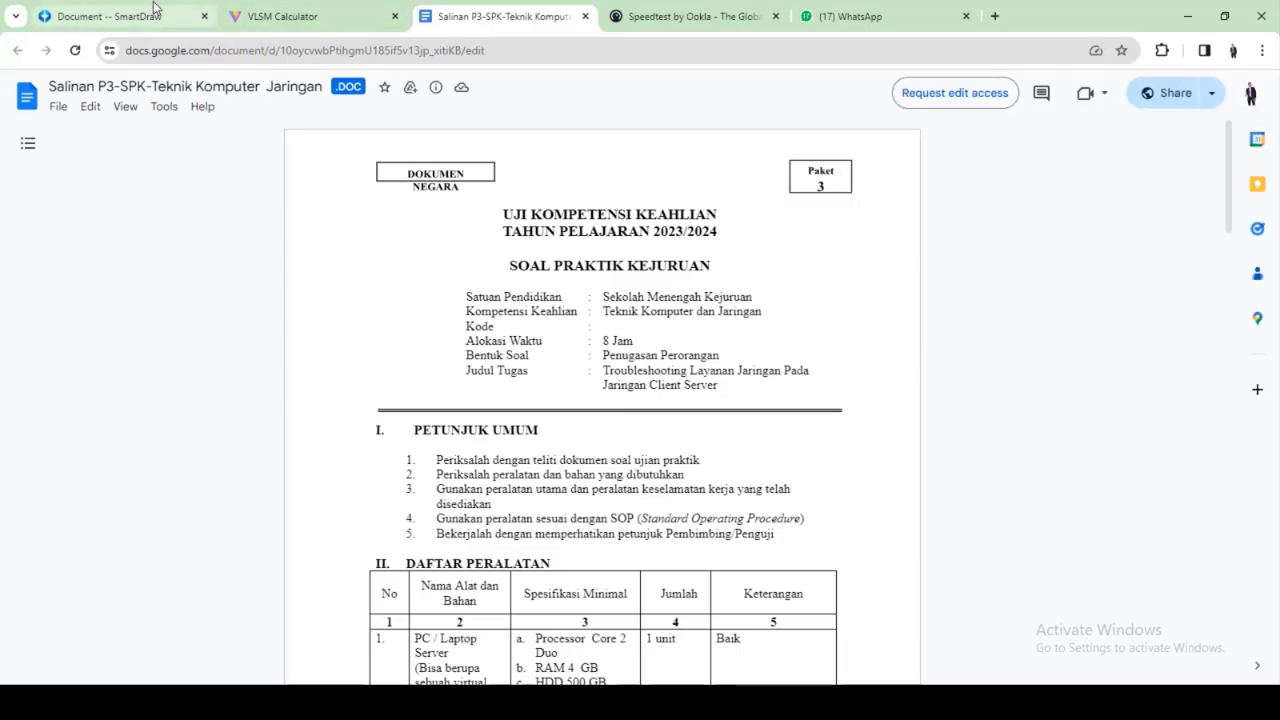
# In the SmartDraw tab, cancel each page-reload prompt and close the Save Your Work panel
pyautogui.click(155, 12)
pyautogui.click(812, 438)
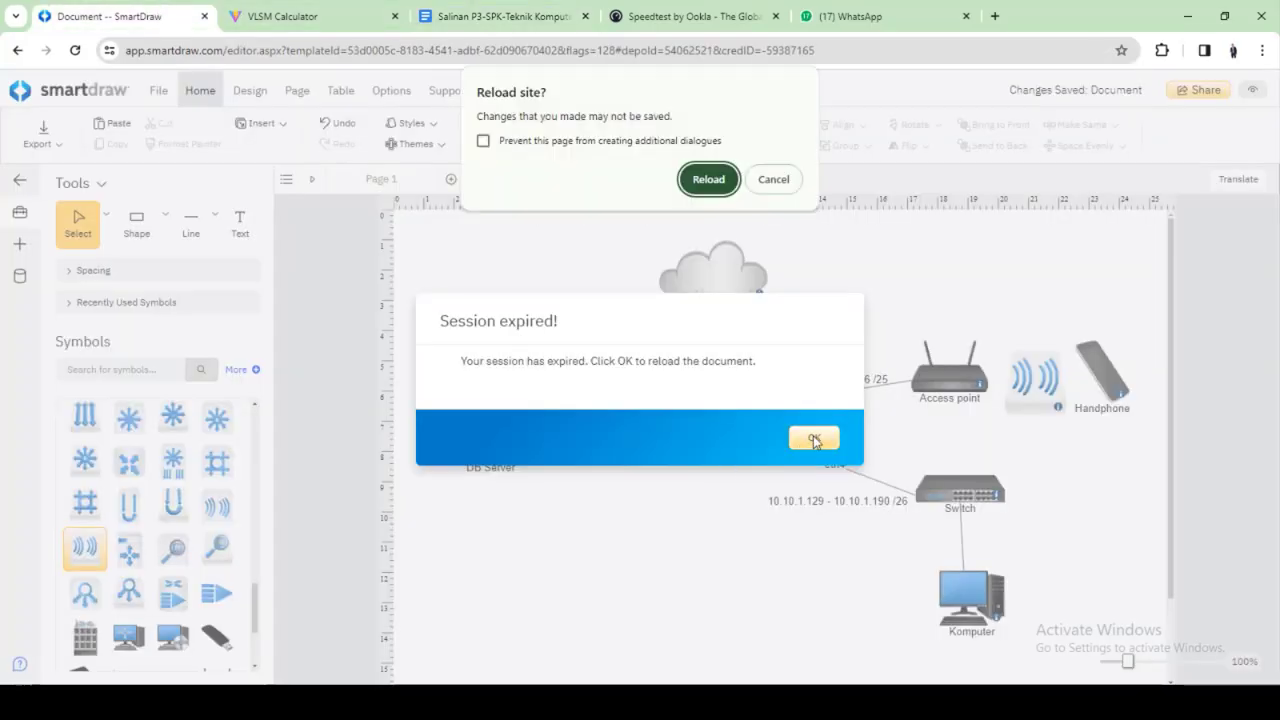
pyautogui.click(758, 184)
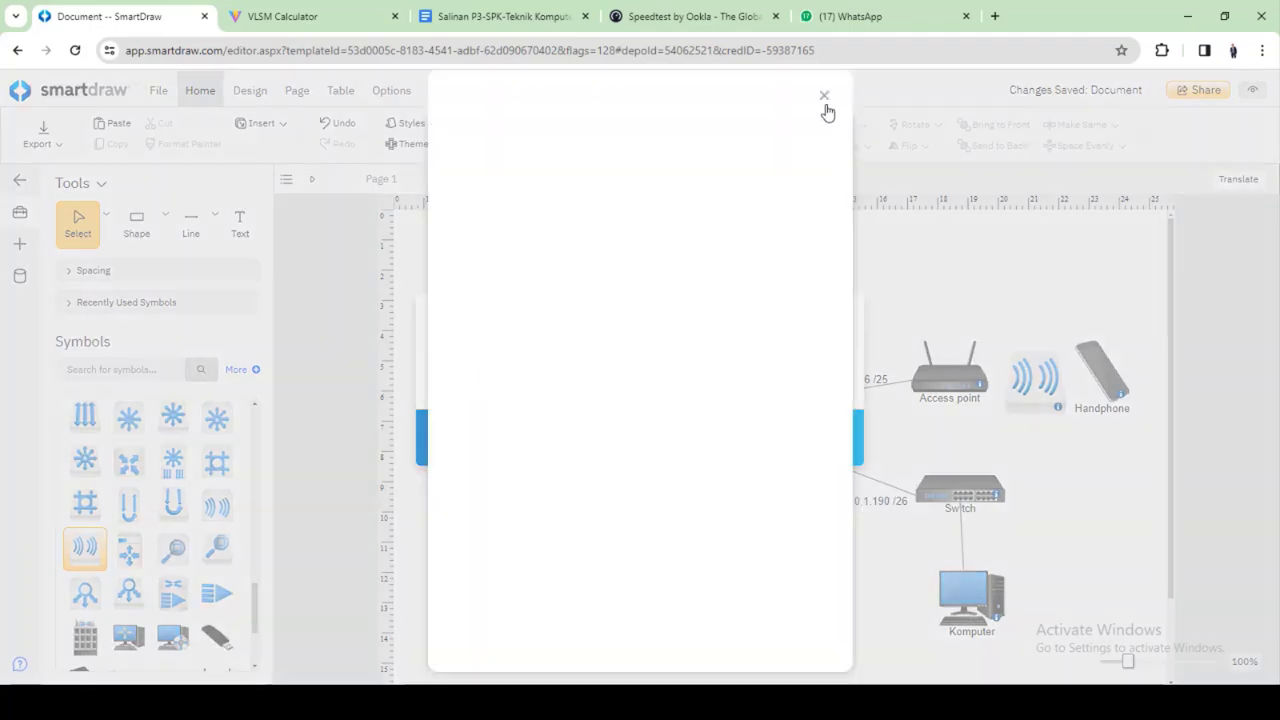
pyautogui.click(824, 97)
pyautogui.click(812, 438)
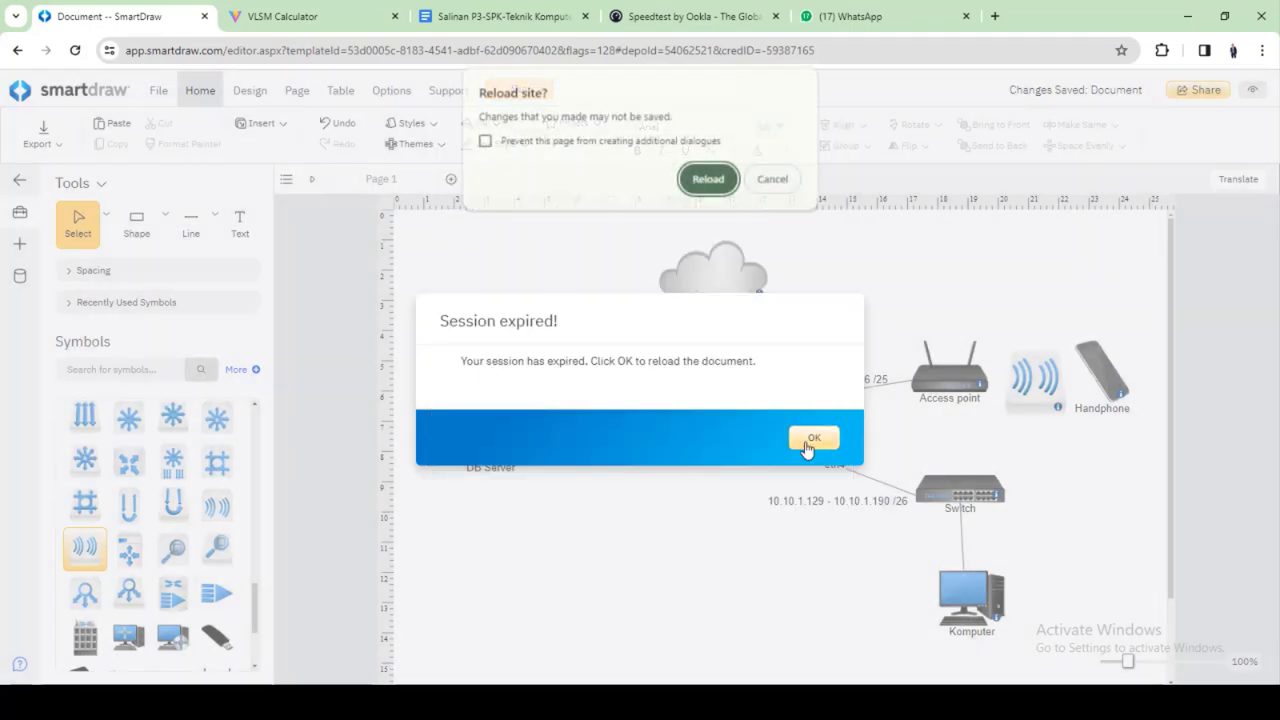
pyautogui.click(786, 180)
pyautogui.click(830, 103)
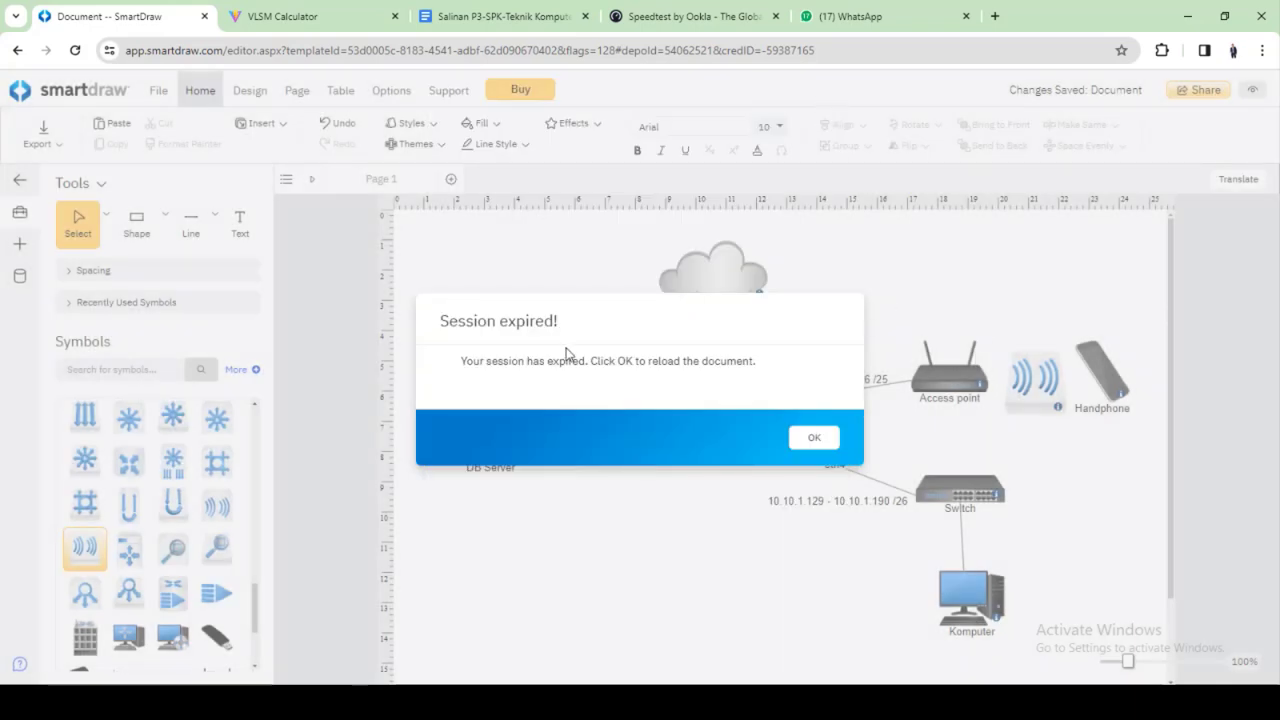
pyautogui.click(826, 441)
pyautogui.click(769, 156)
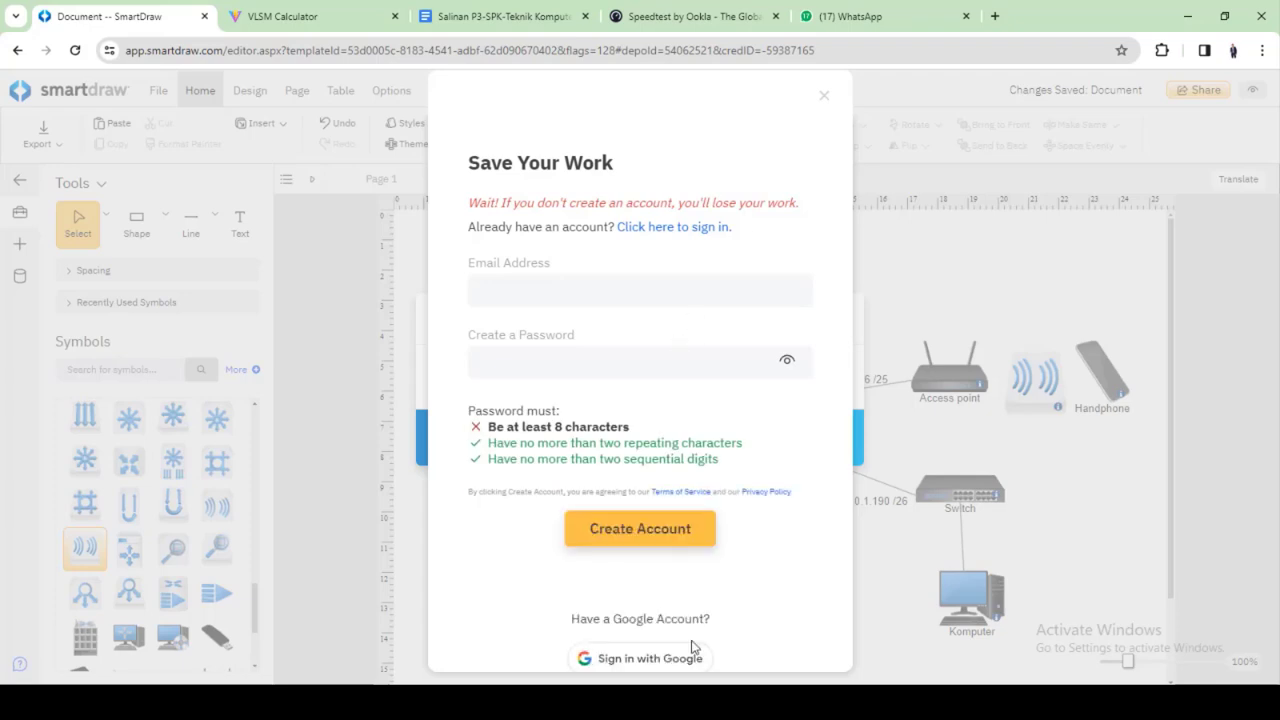
pyautogui.click(823, 96)
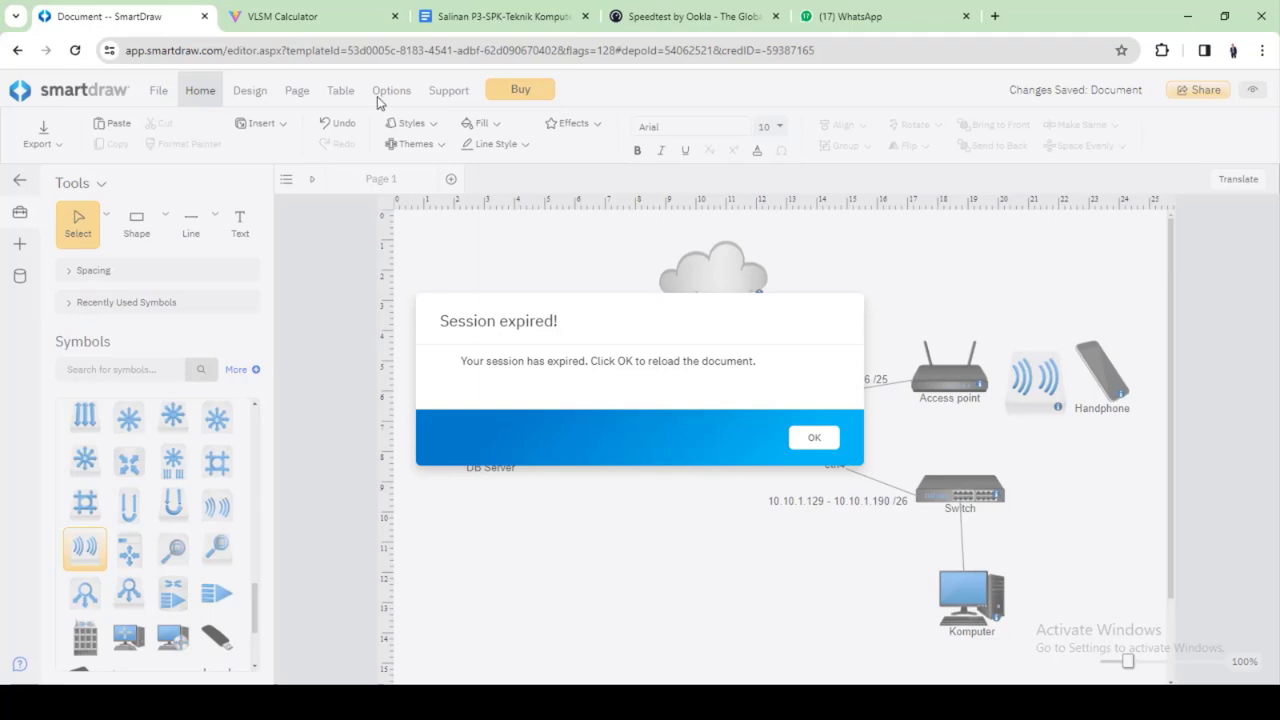
pyautogui.click(640, 703)
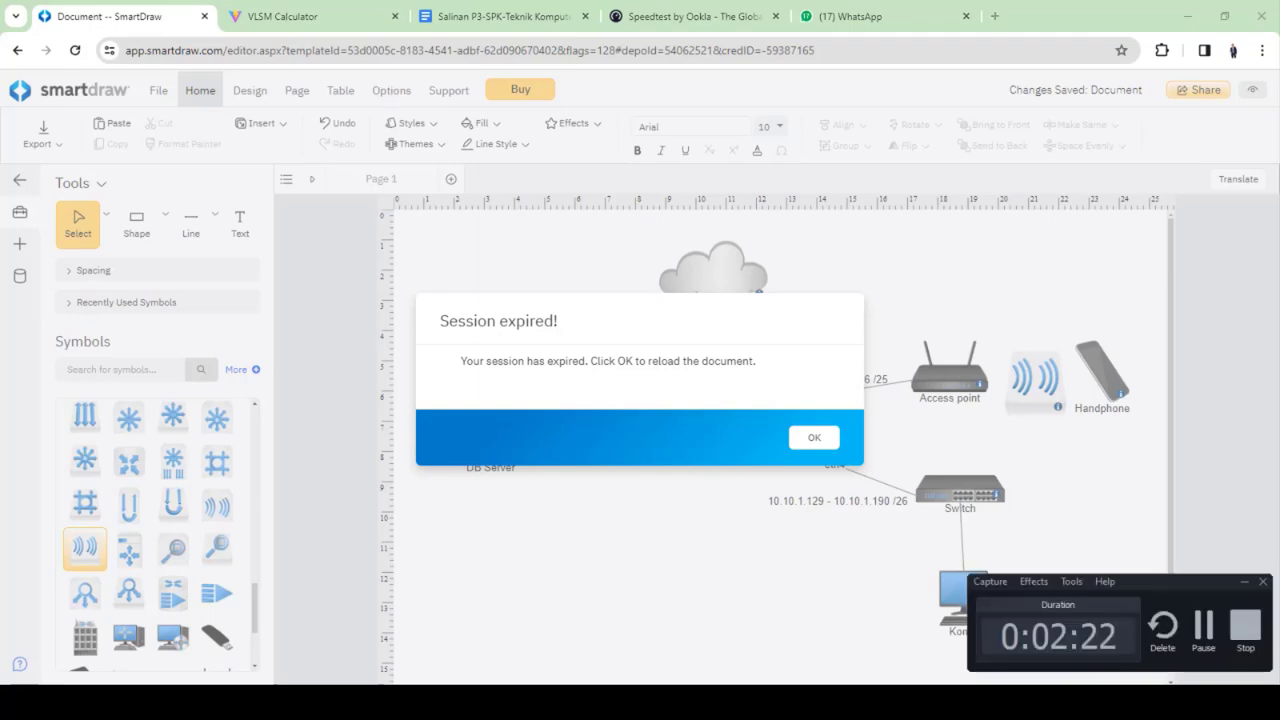
# Check the Command Prompt still gets 2–4 ms replies from 10.10.1.194, then minimize it
pyautogui.click(748, 703)
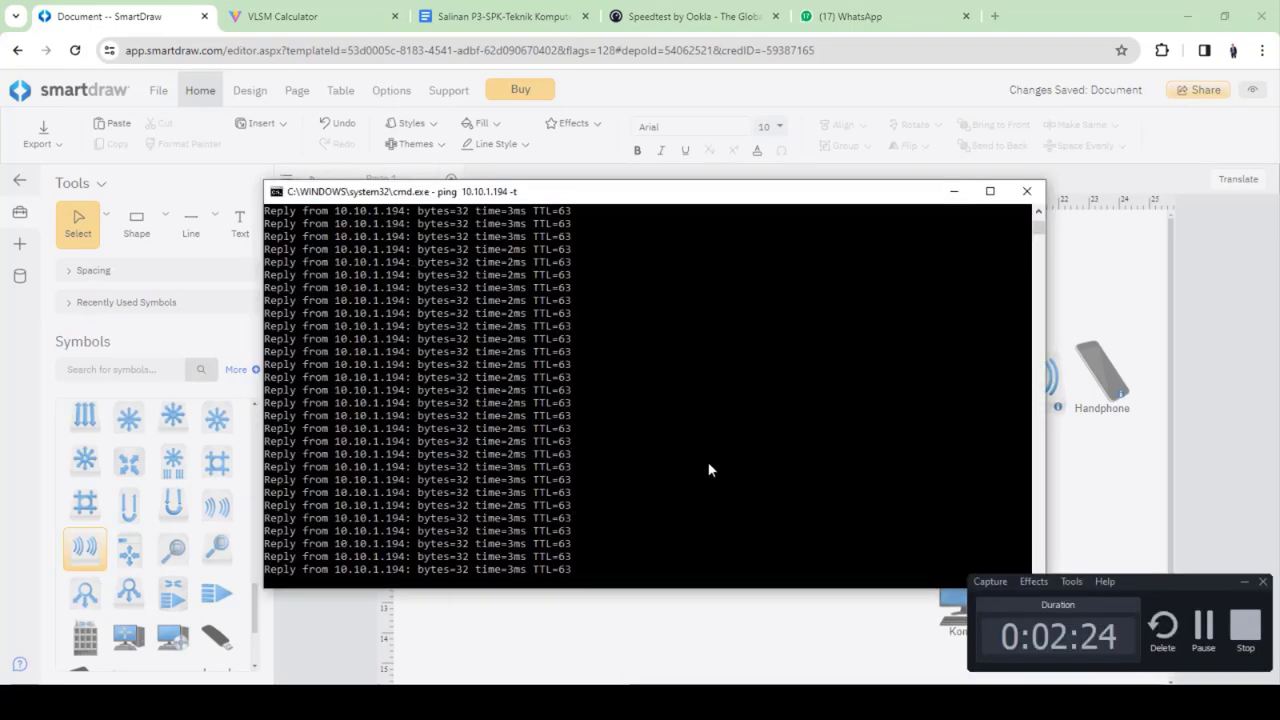
pyautogui.click(686, 474)
pyautogui.rightClick(686, 472)
pyautogui.click(686, 470)
pyautogui.rightClick(686, 470)
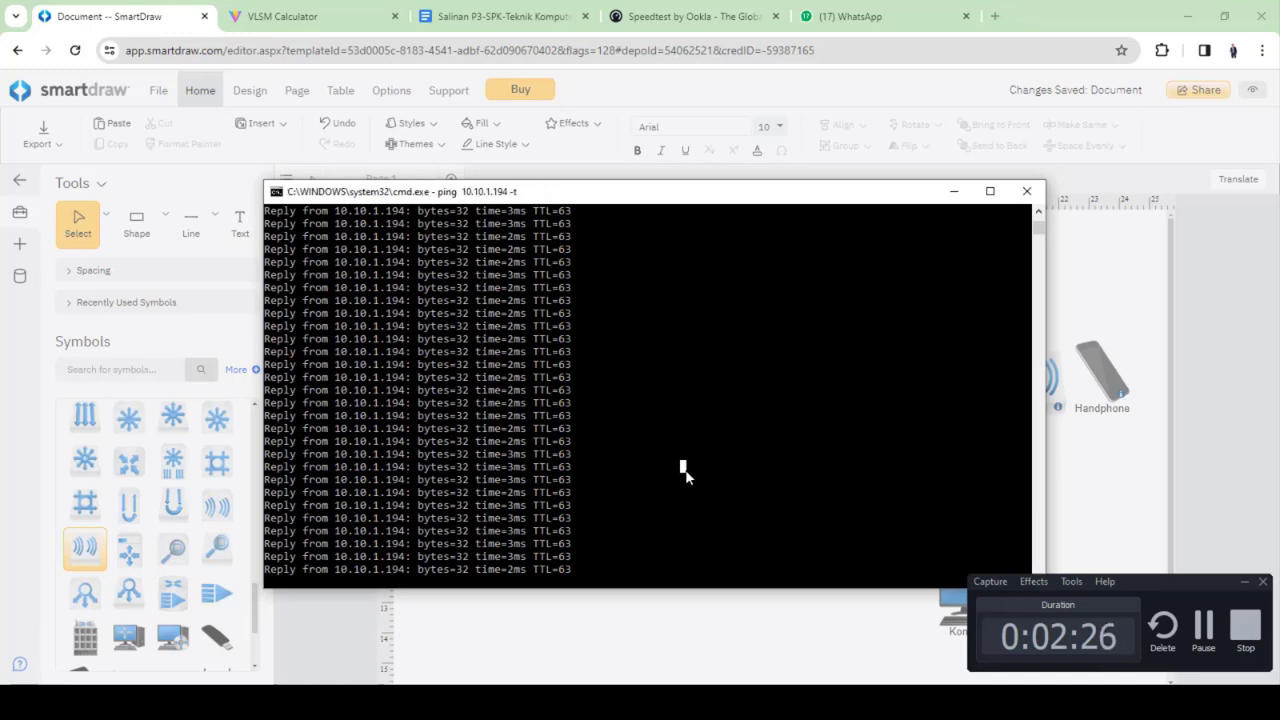
pyautogui.click(650, 506)
pyautogui.rightClick(646, 502)
pyautogui.click(632, 494)
pyautogui.rightClick(630, 493)
pyautogui.click(536, 483)
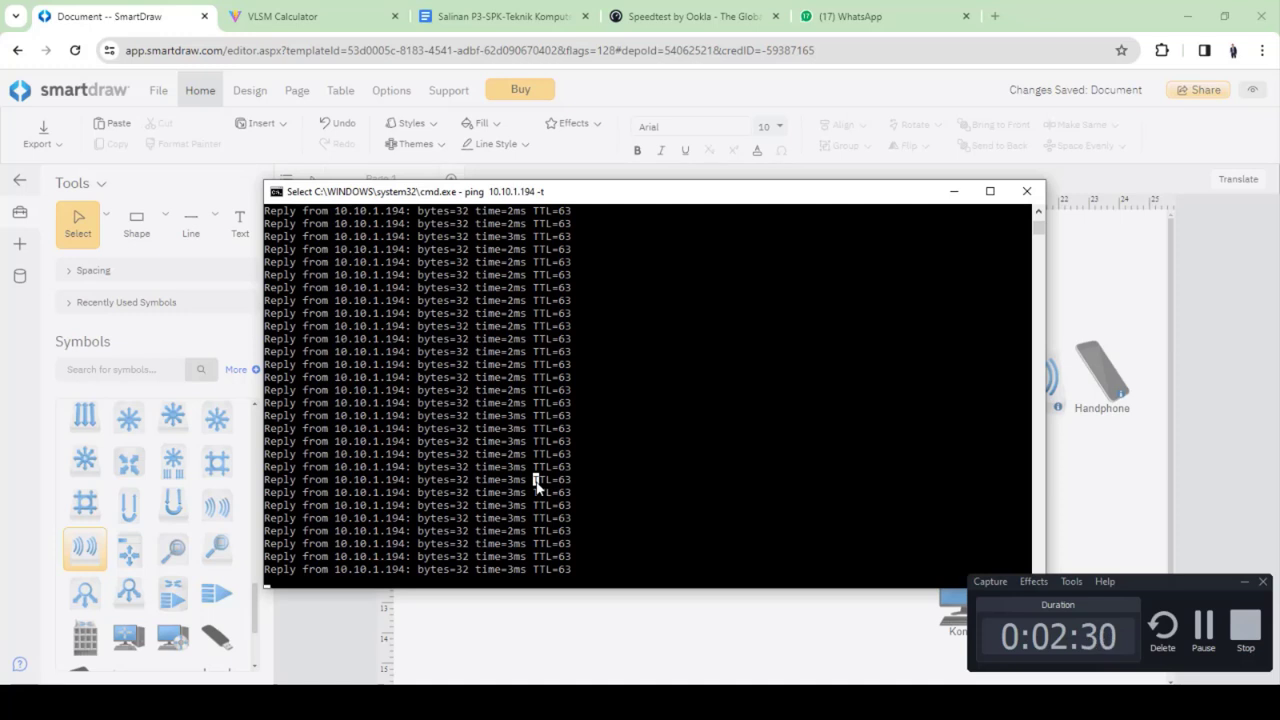
pyautogui.rightClick(537, 487)
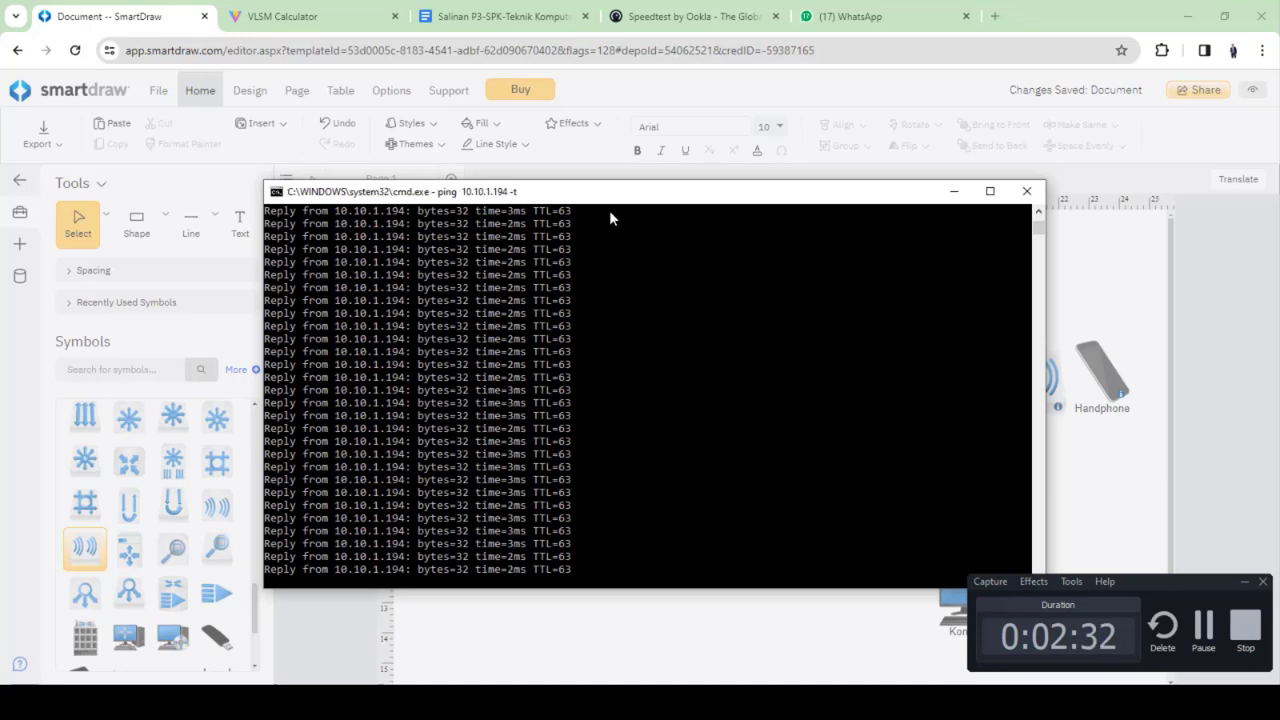
pyautogui.moveTo(610, 202); pyautogui.dragTo(608, 187)
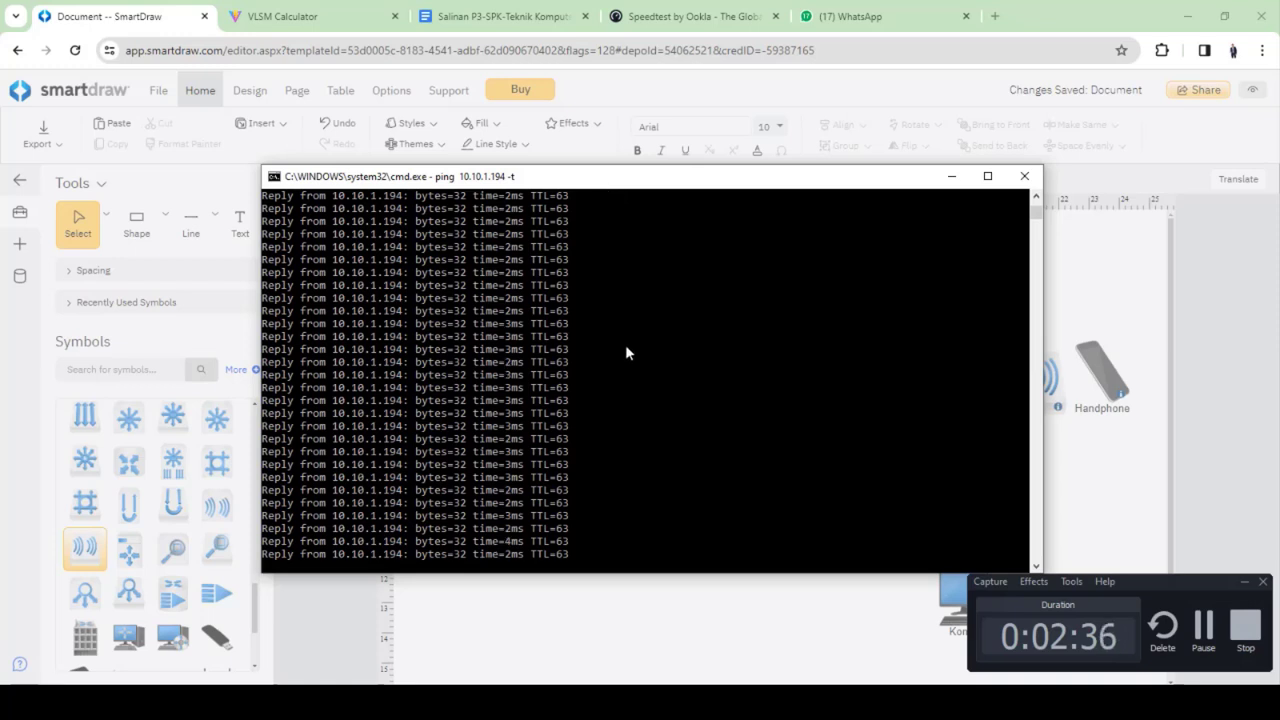
pyautogui.click(951, 177)
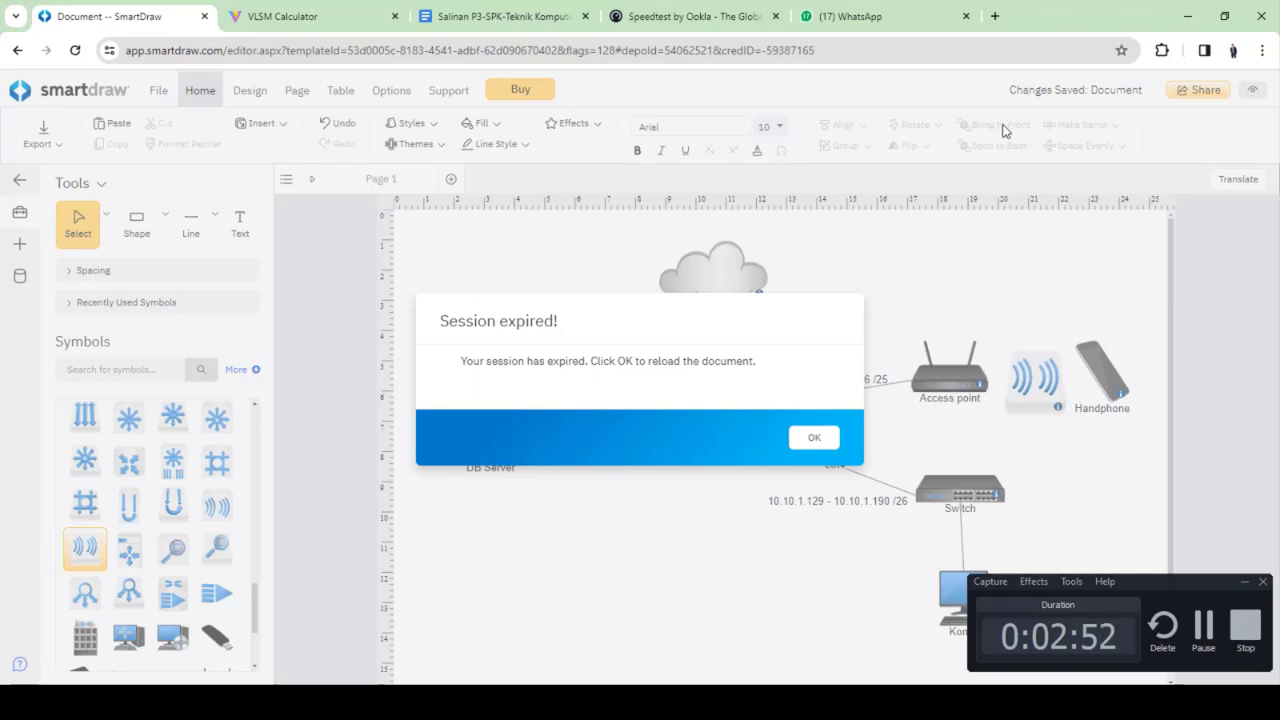
# Launch PuTTY and open an SSH session to 10.10.1.194, accepting the host key
pyautogui.press('super')
pyautogui.write('putty')
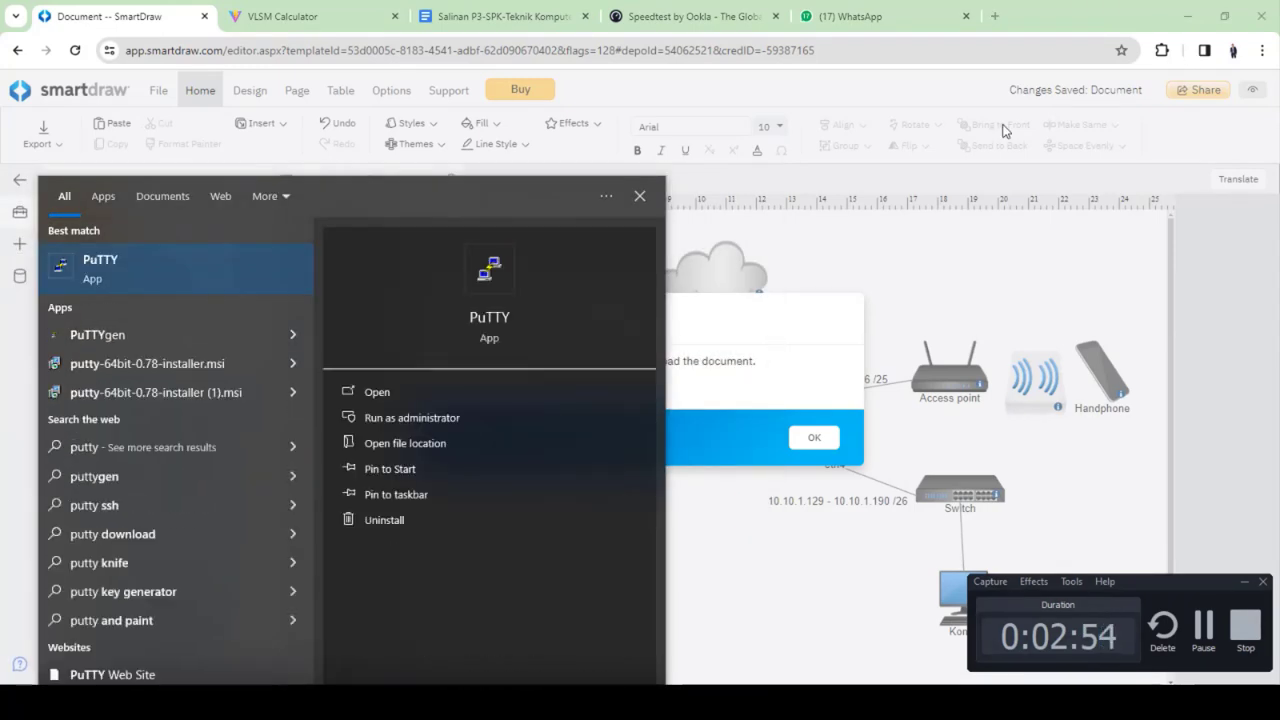
pyautogui.press('Return')
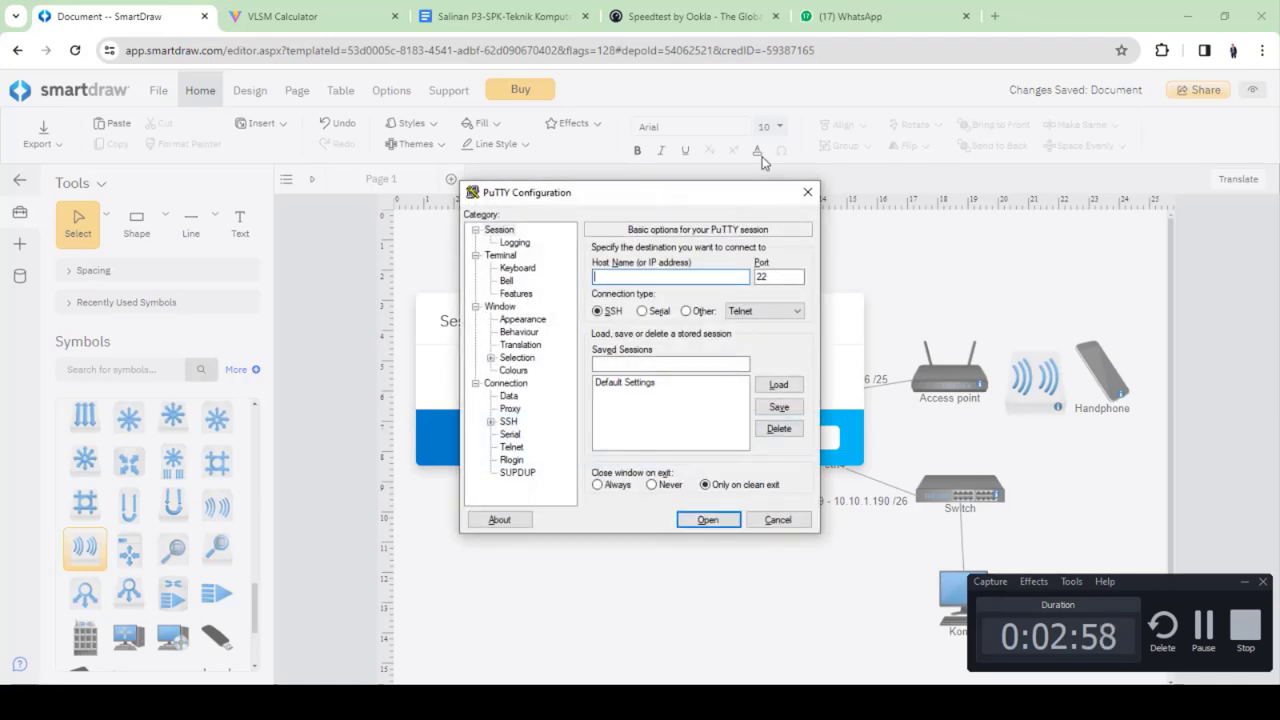
pyautogui.write('10.10.1.1')
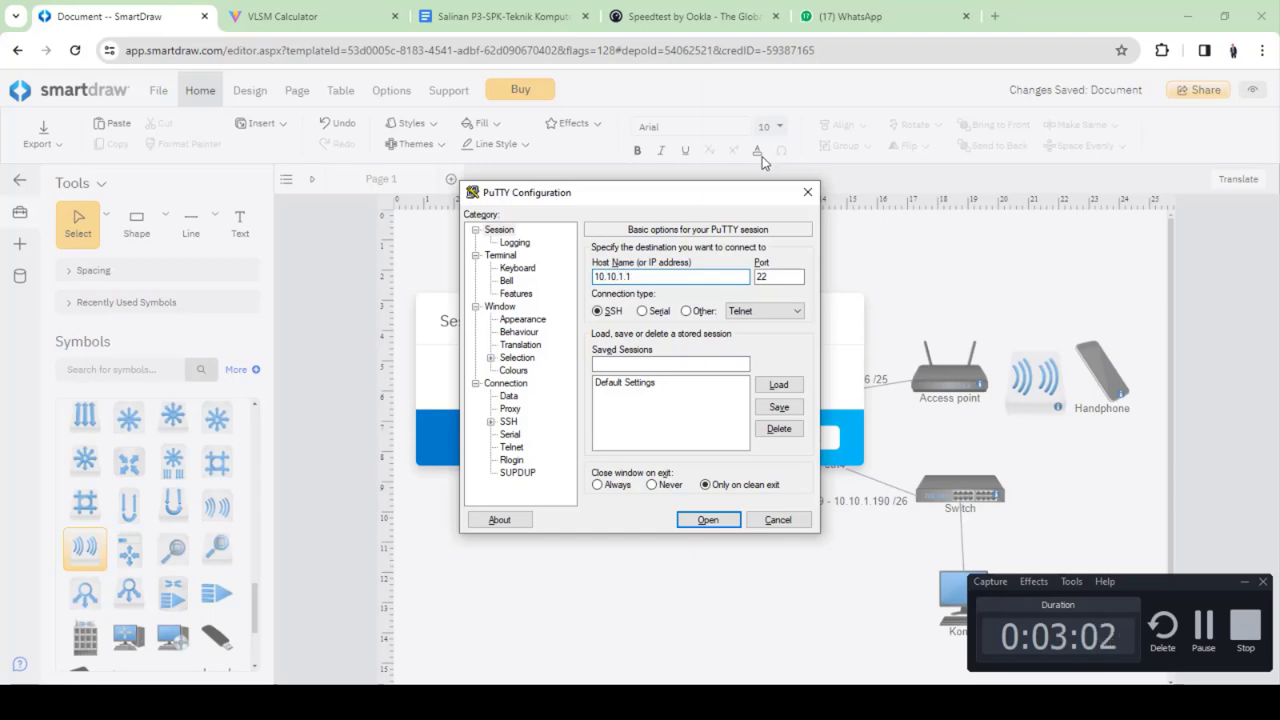
pyautogui.write('94')
pyautogui.press('Return')
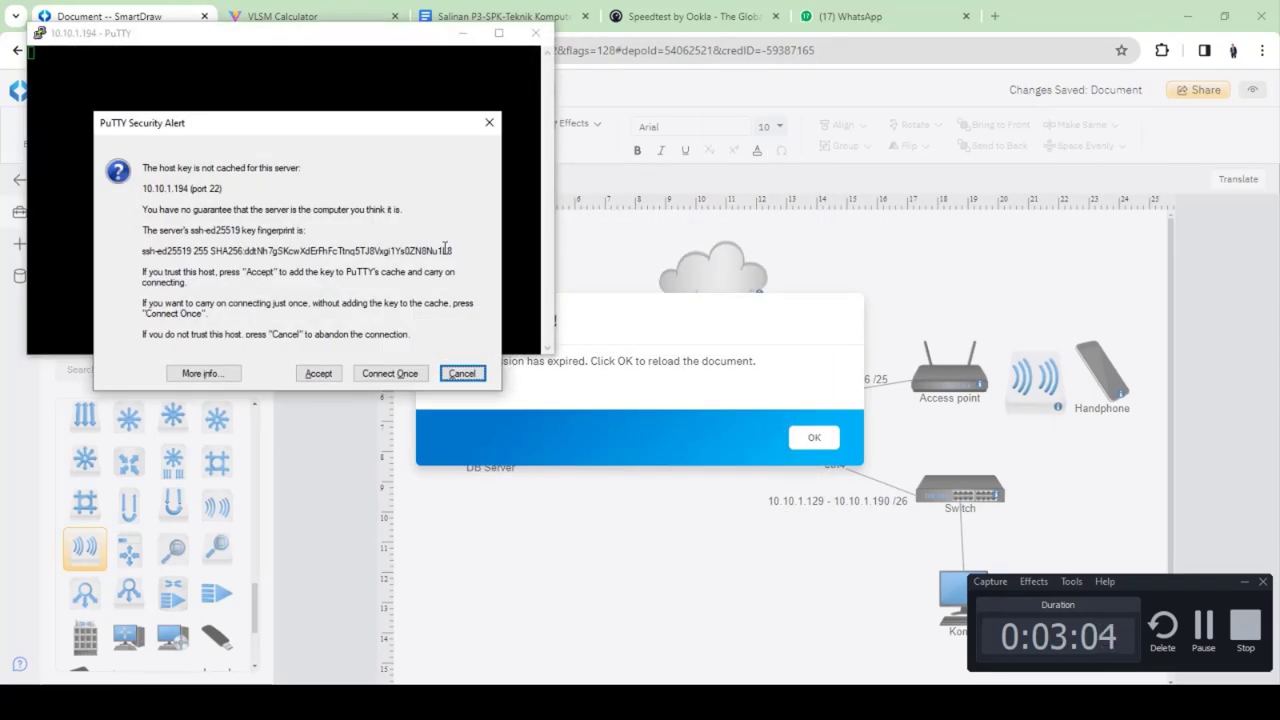
pyautogui.click(331, 372)
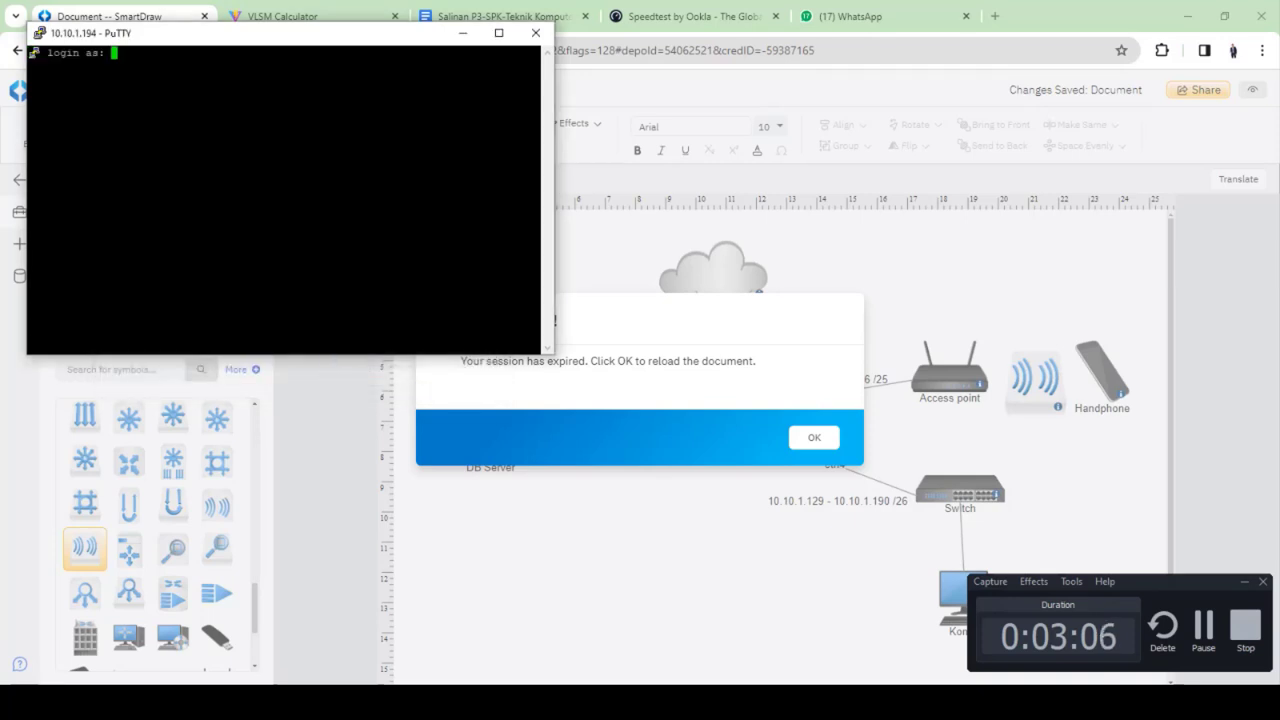
# Change the terminal font to Courier New bold 18-point and apply it
pyautogui.moveTo(331, 44); pyautogui.dragTo(464, 132)
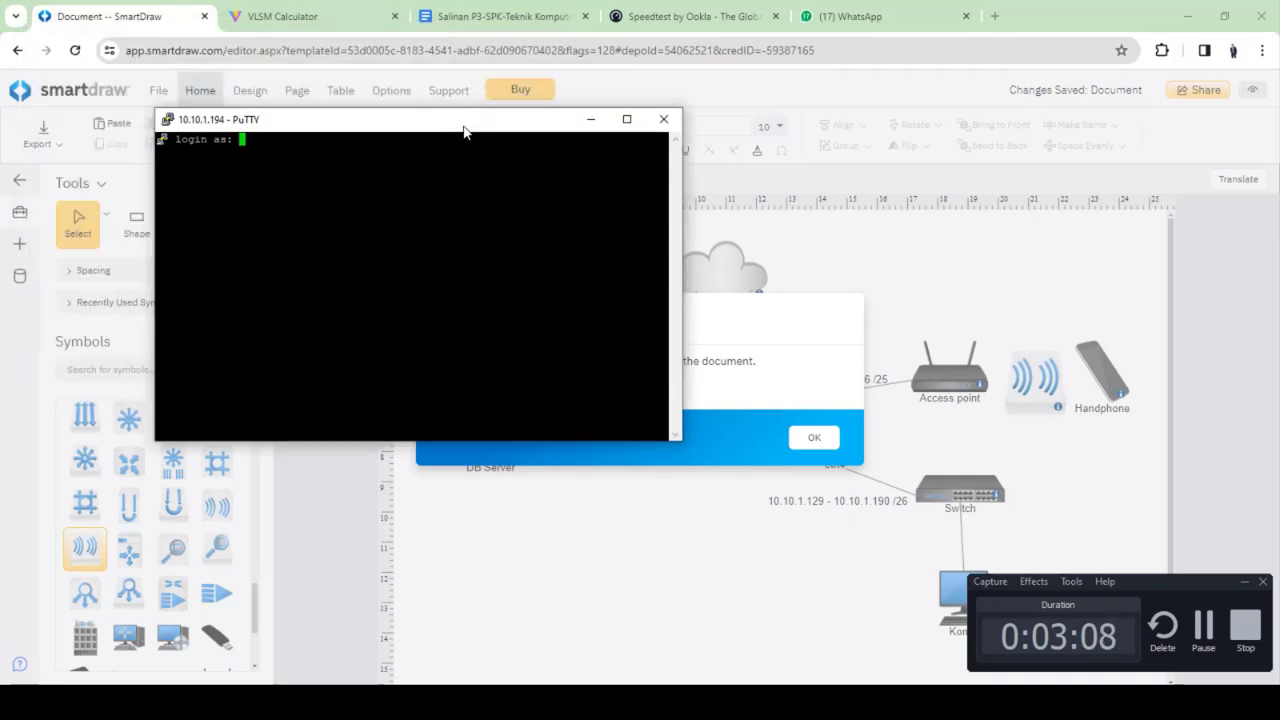
pyautogui.keyDown('ctrl'); pyautogui.rightClick(547, 131); pyautogui.keyUp('ctrl')
pyautogui.click(636, 359)
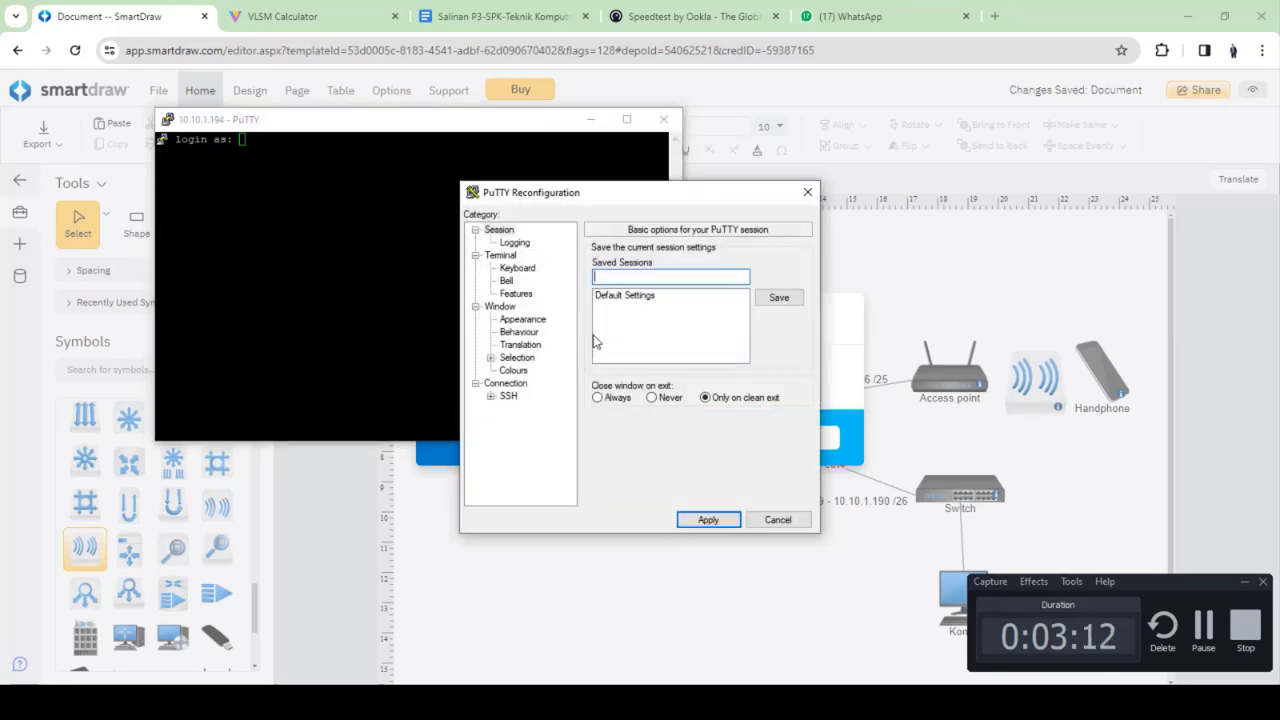
pyautogui.click(530, 320)
pyautogui.click(768, 344)
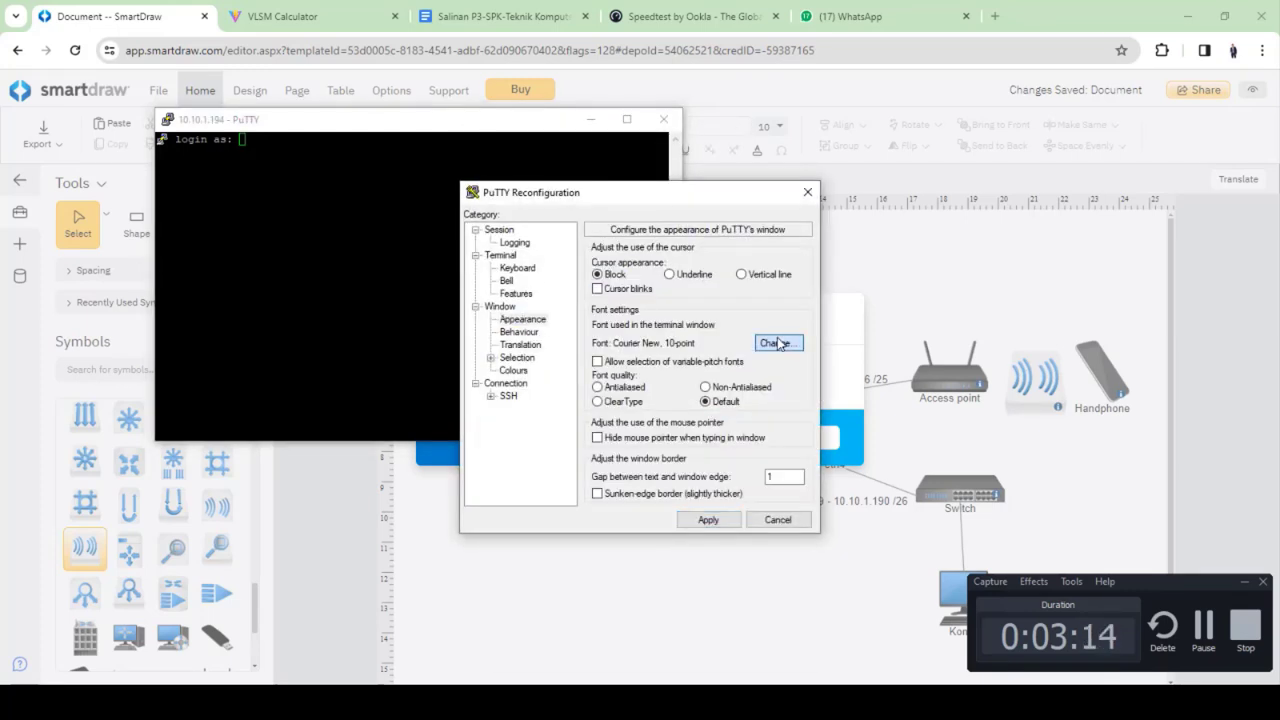
pyautogui.click(666, 391)
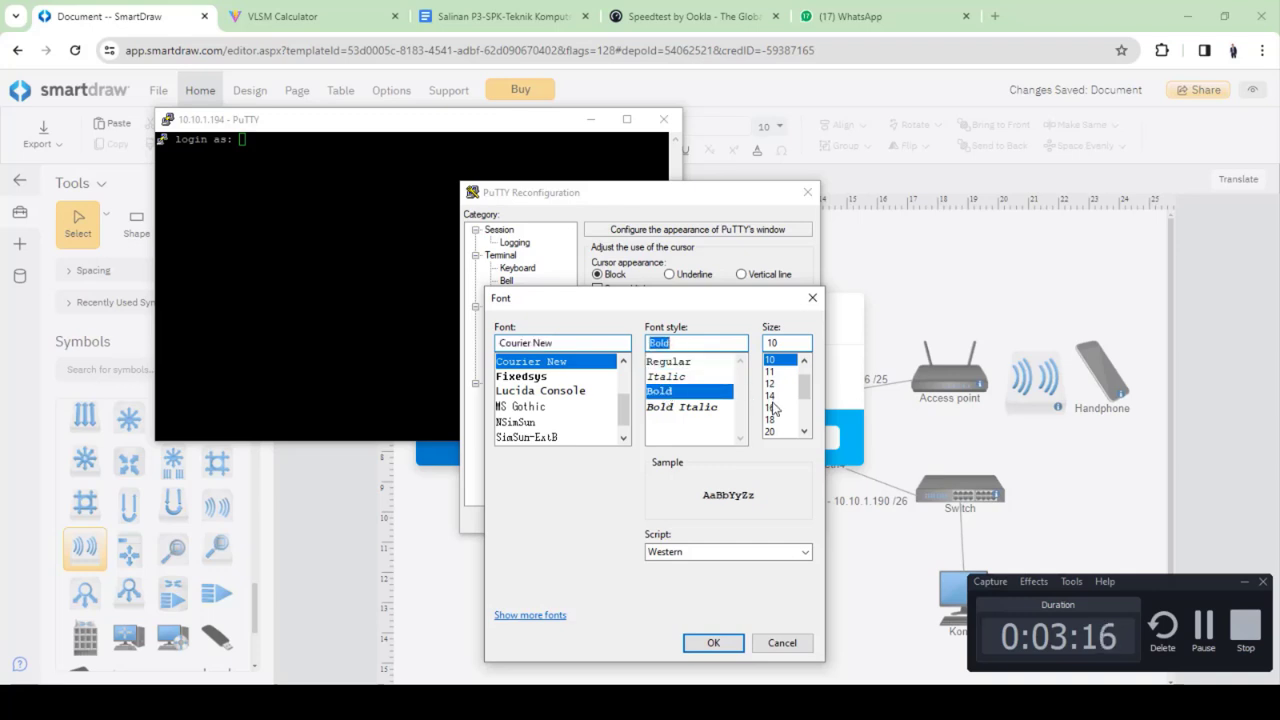
pyautogui.click(771, 419)
pyautogui.click(713, 643)
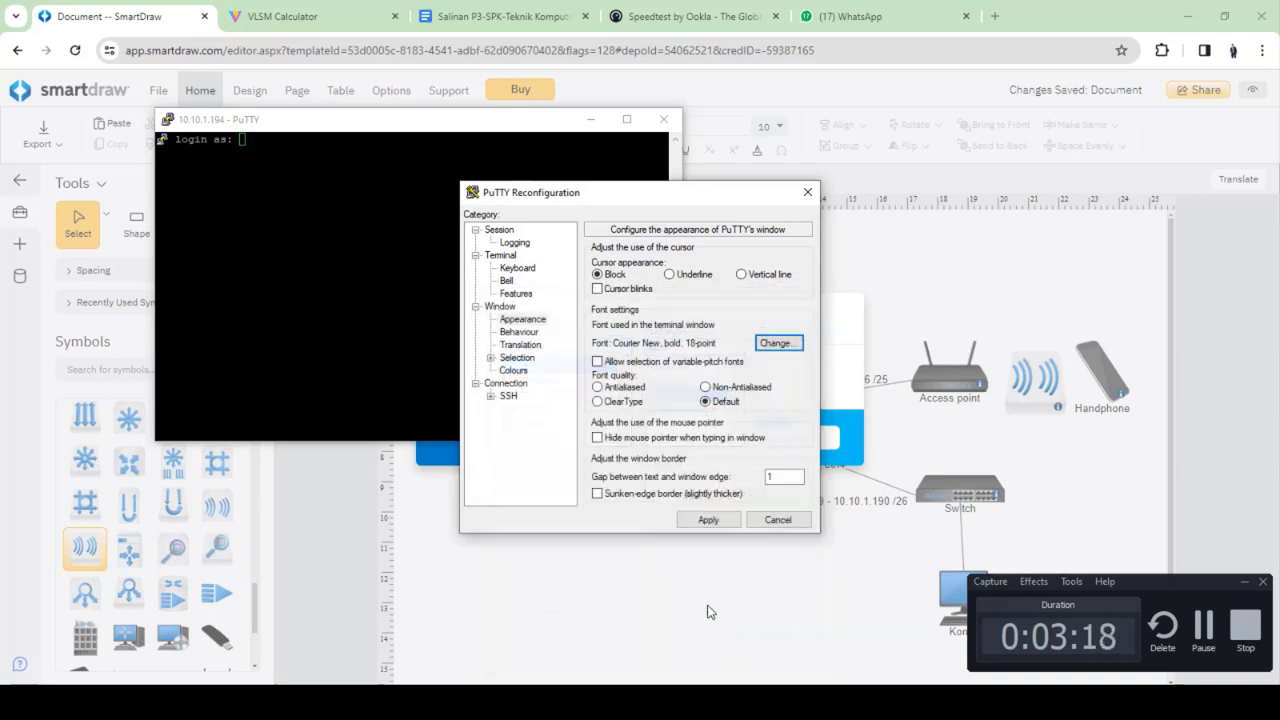
pyautogui.click(704, 520)
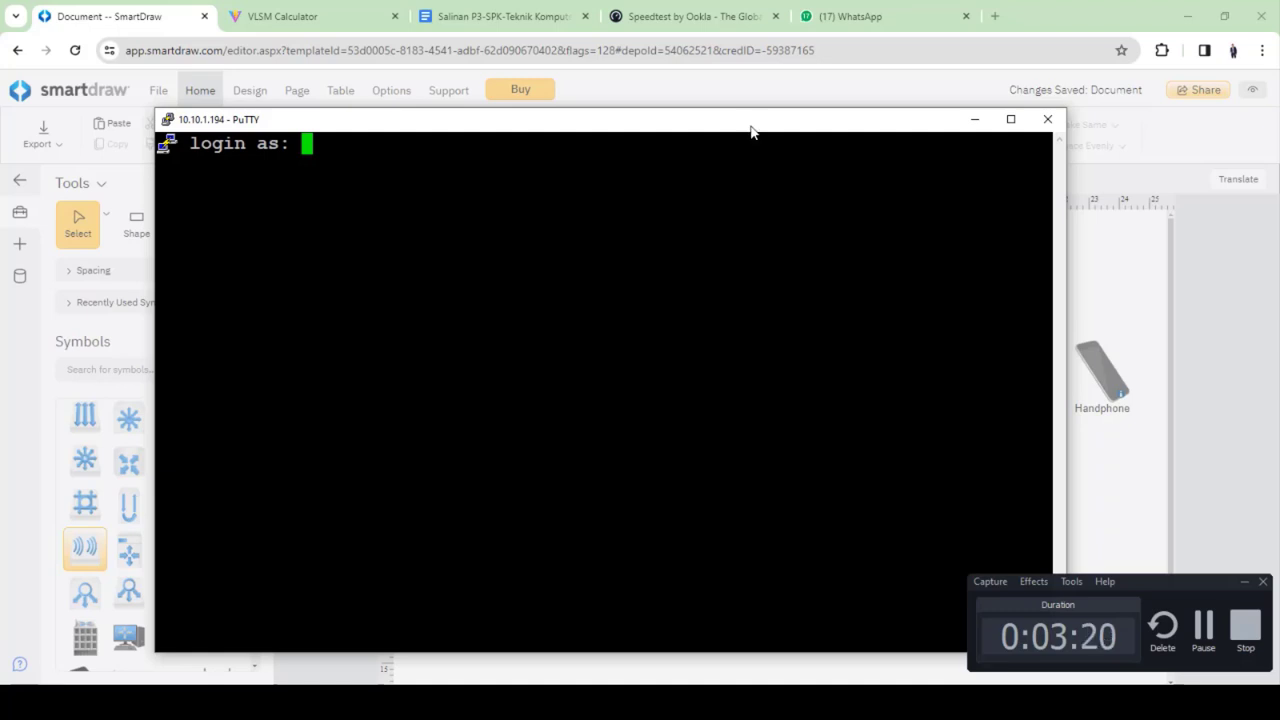
# Log in to the server as the regular user, re-entering the password after access was denied
pyautogui.moveTo(752, 125); pyautogui.dragTo(714, 72)
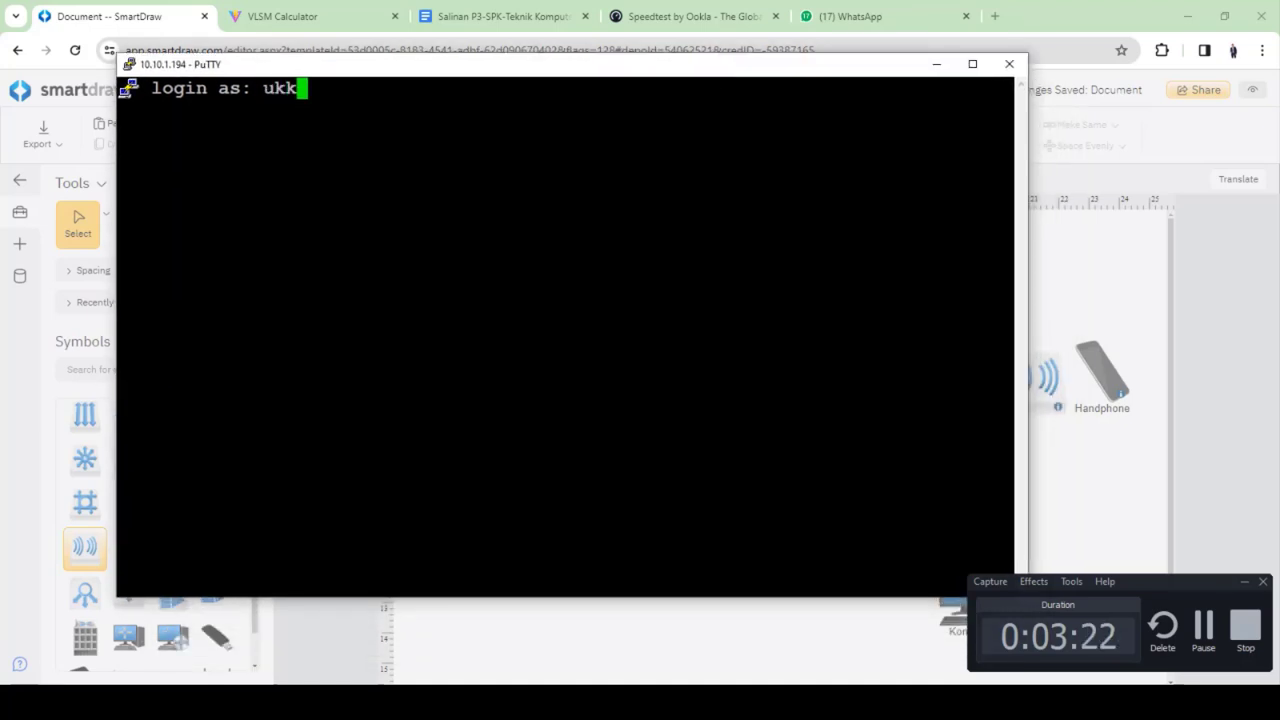
pyautogui.press('Return')
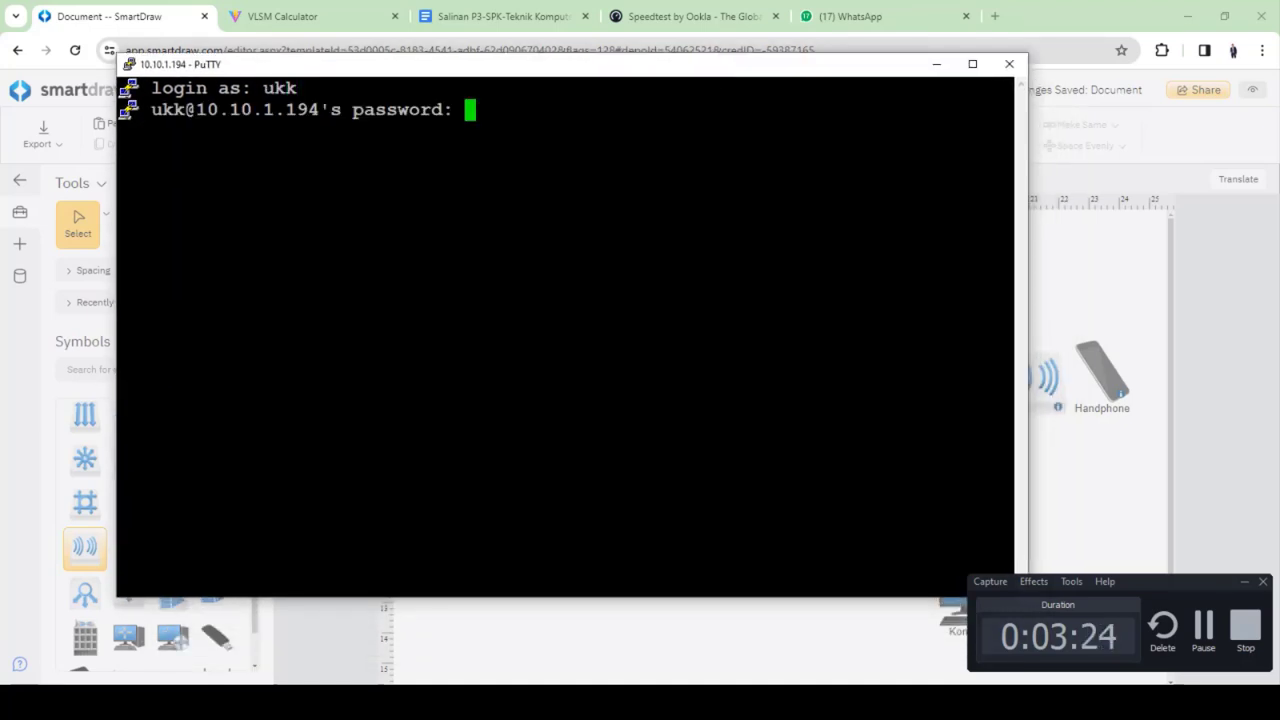
pyautogui.press('Return')
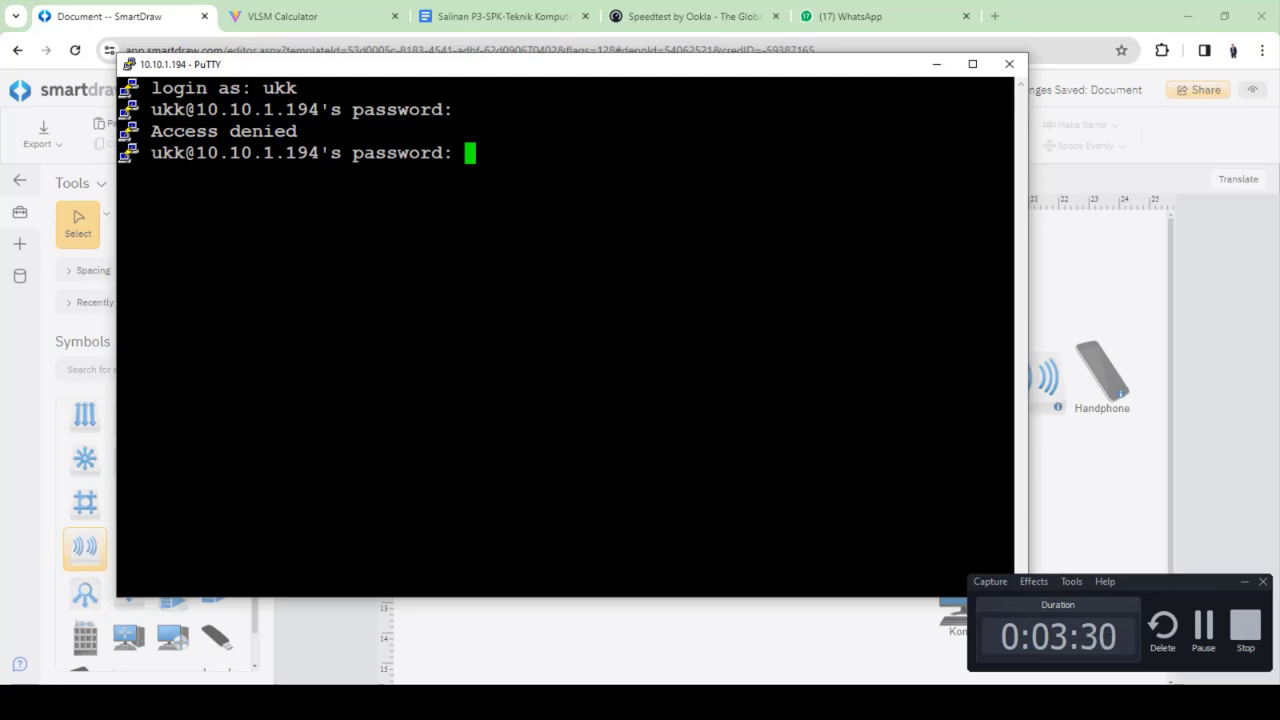
pyautogui.press('Return')
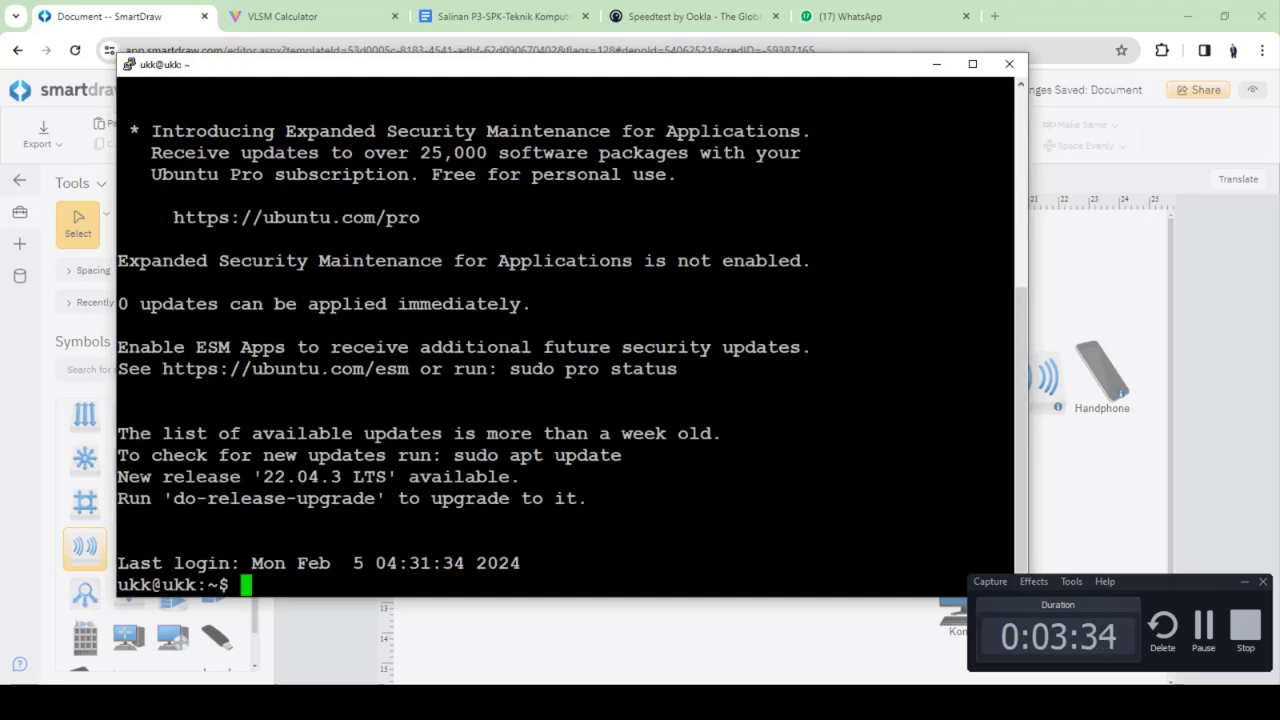
# Become root with sudo su, retrying the mistyped password until the root prompt appears
pyautogui.click(1216, 641)
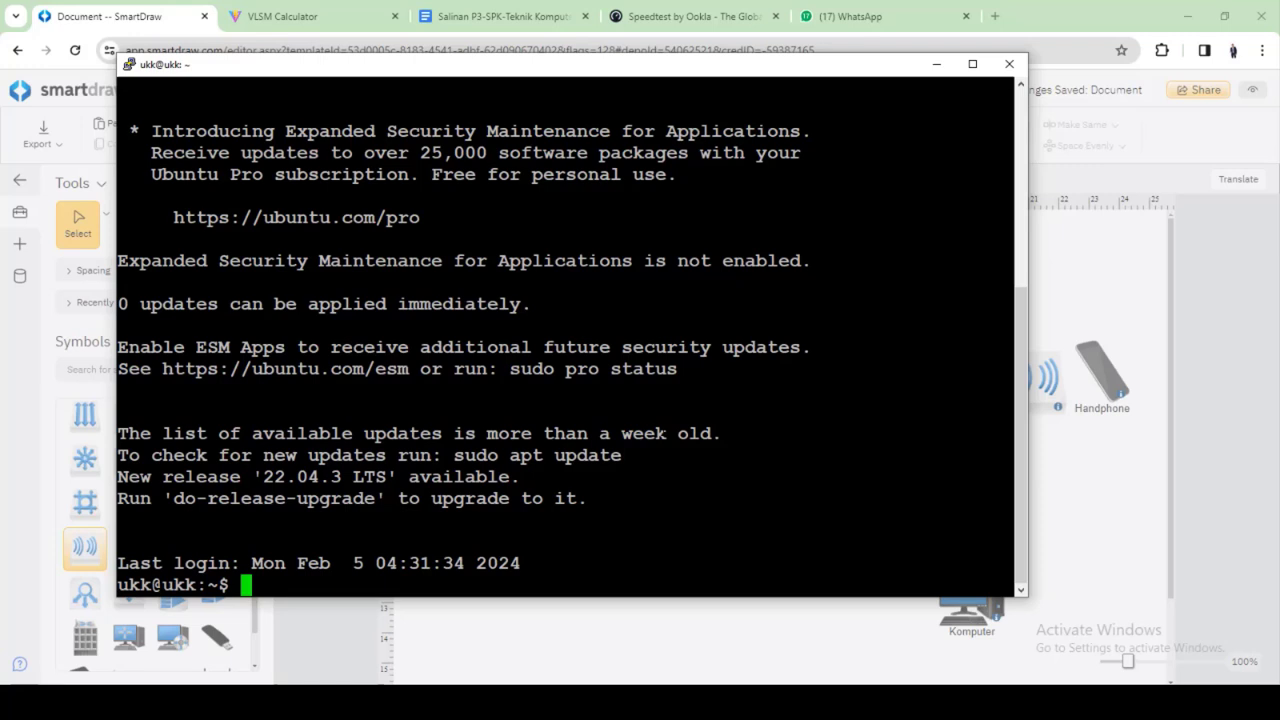
pyautogui.write('sudi')
pyautogui.press('BackSpace')
pyautogui.write('o s')
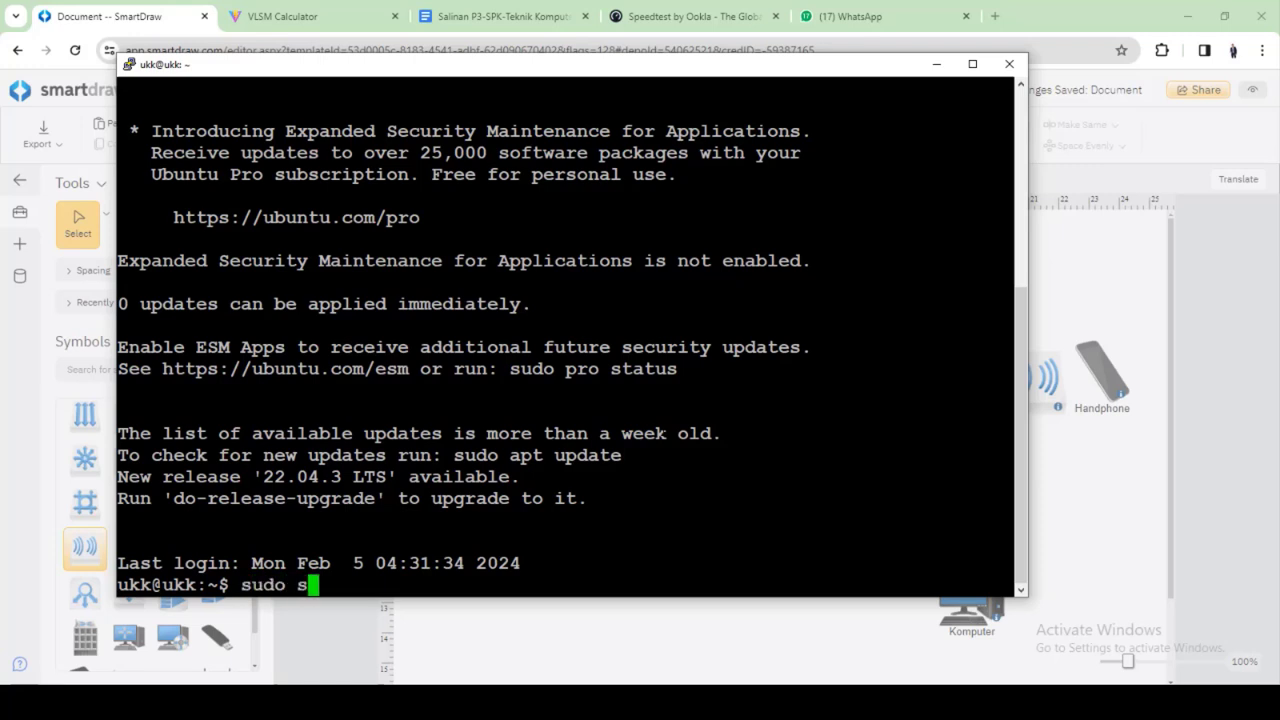
pyautogui.write('u')
pyautogui.press('Return')
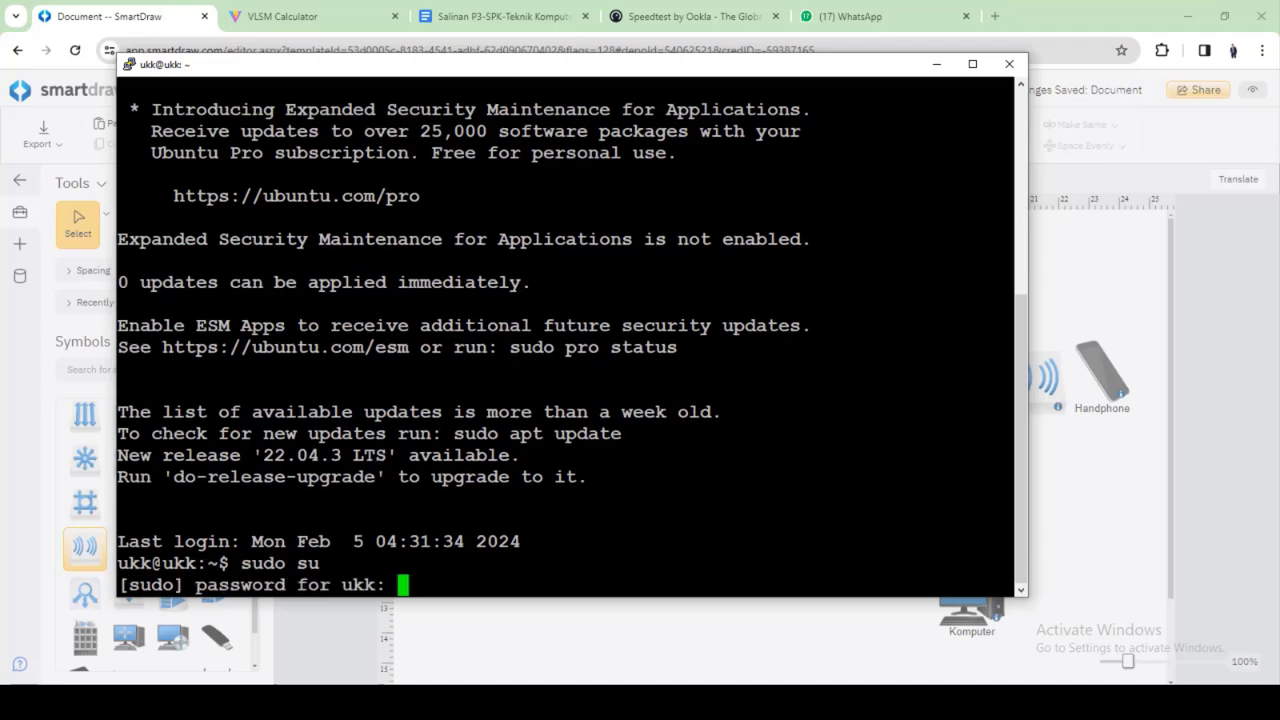
pyautogui.press('Return')
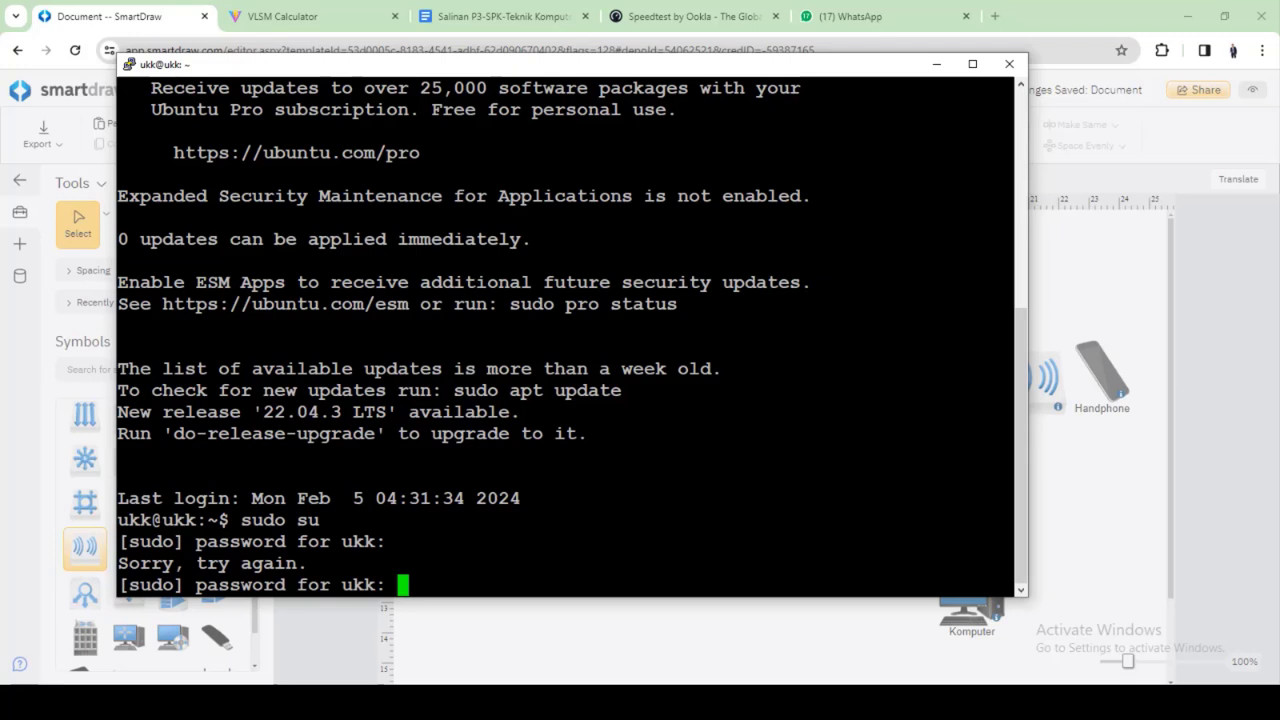
pyautogui.press('Return')
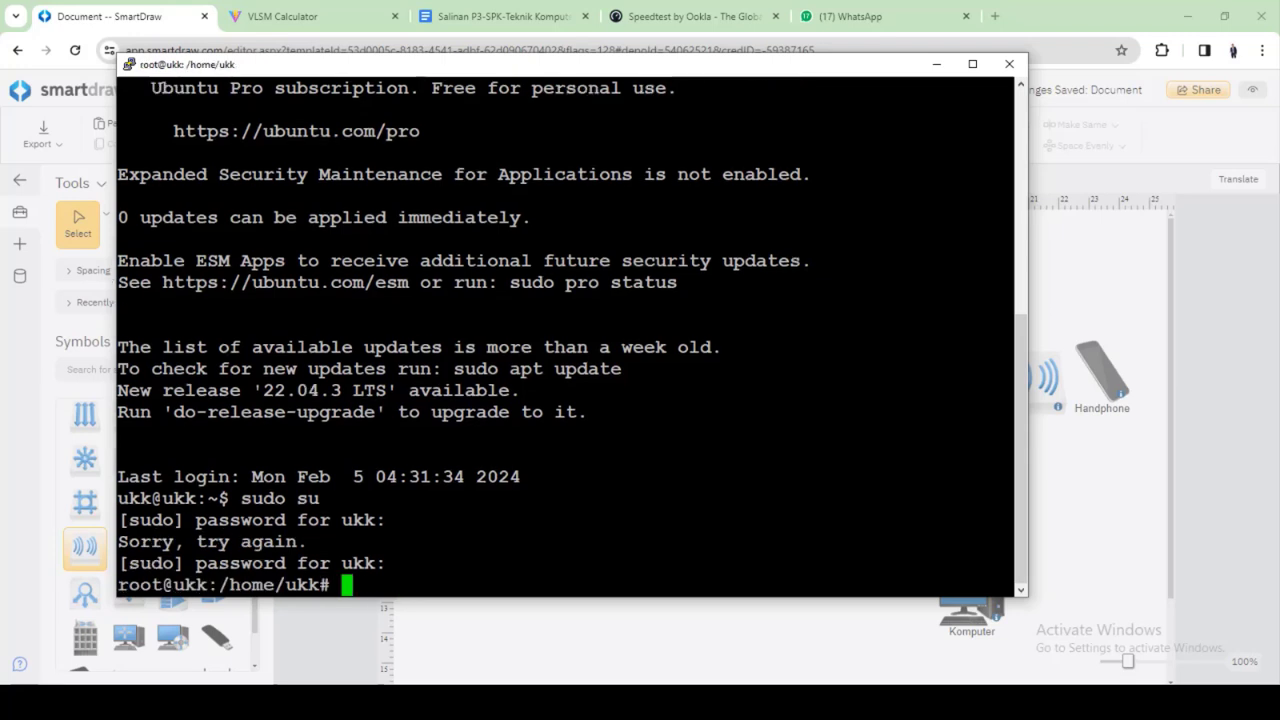
pyautogui.press('Return')
pyautogui.press('Return')
pyautogui.press('Return')
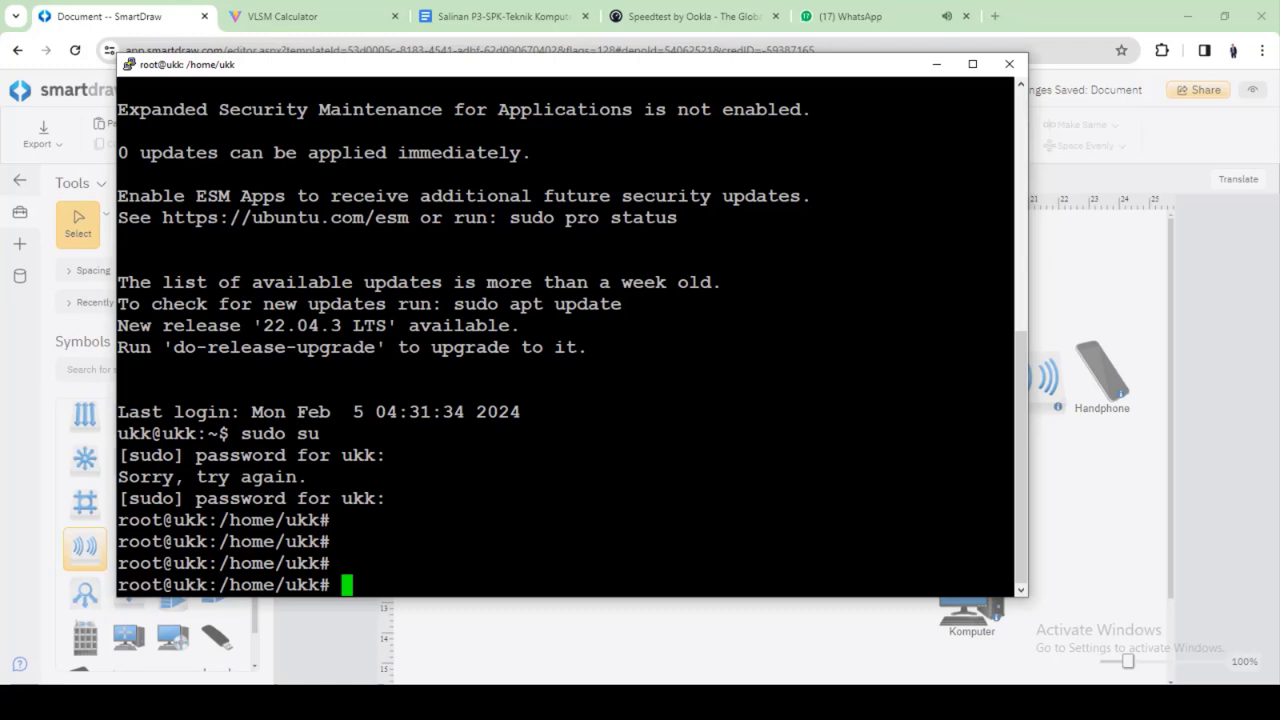
# Search Google in a new Chrome tab for install wordpress ubuntu 20.04
pyautogui.click(996, 34)
pyautogui.click(995, 17)
pyautogui.write('google.com')
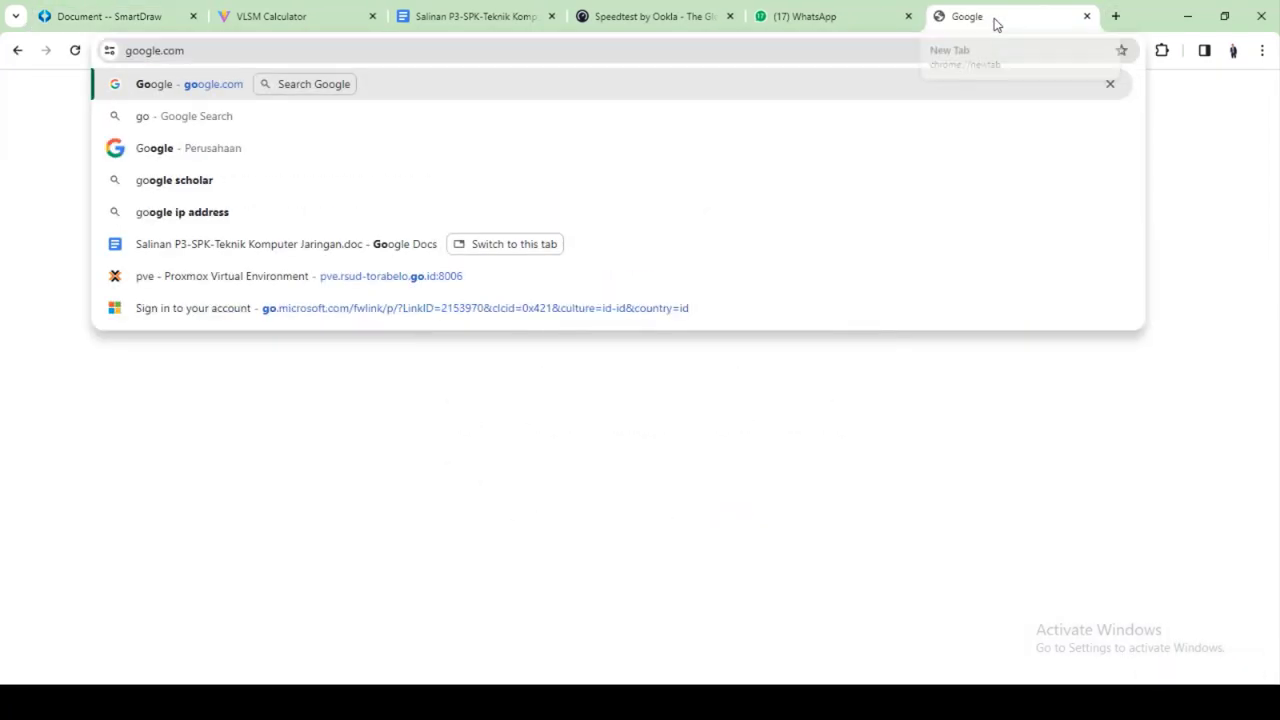
pyautogui.press('Return')
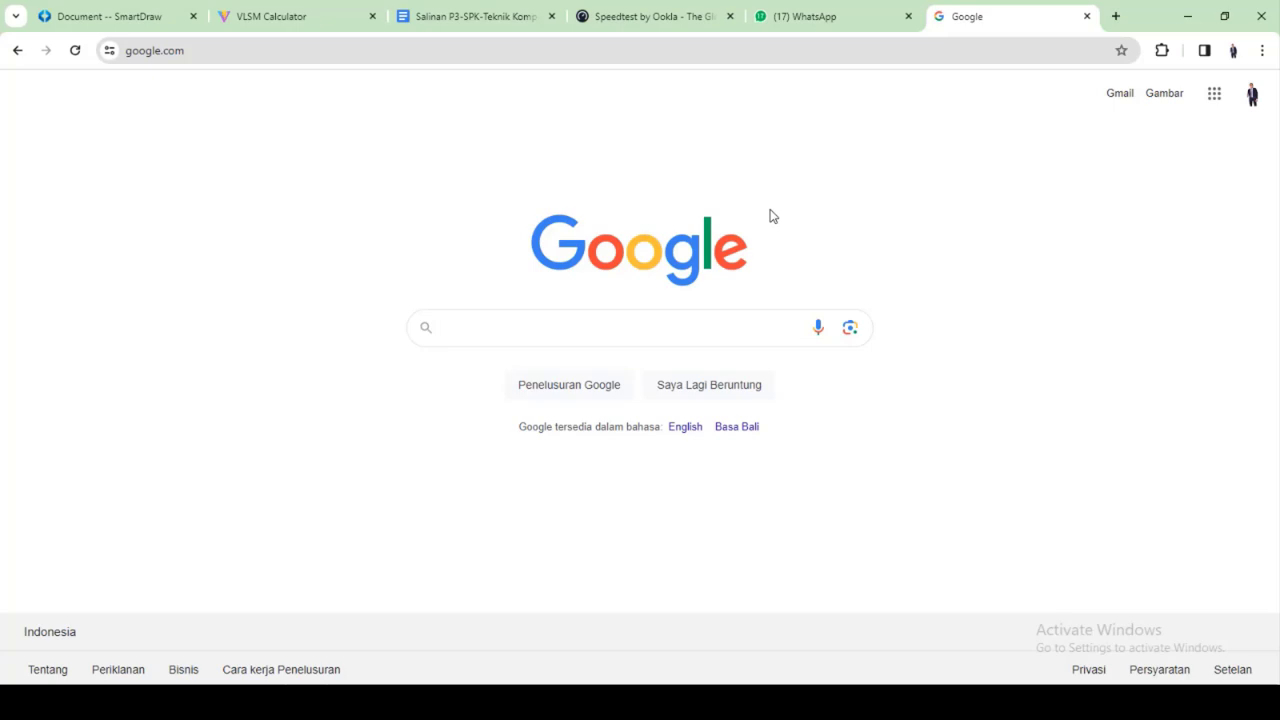
pyautogui.write('is')
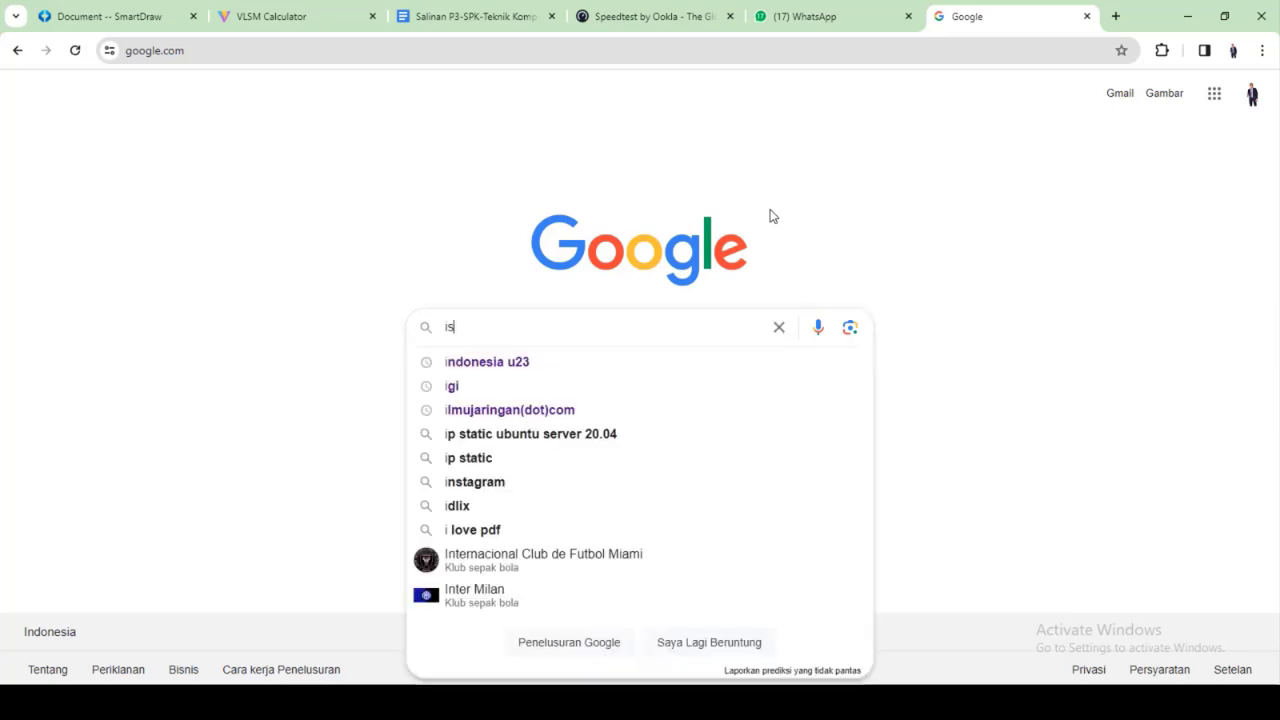
pyautogui.press('BackSpace')
pyautogui.press('BackSpace')
pyautogui.write('inst')
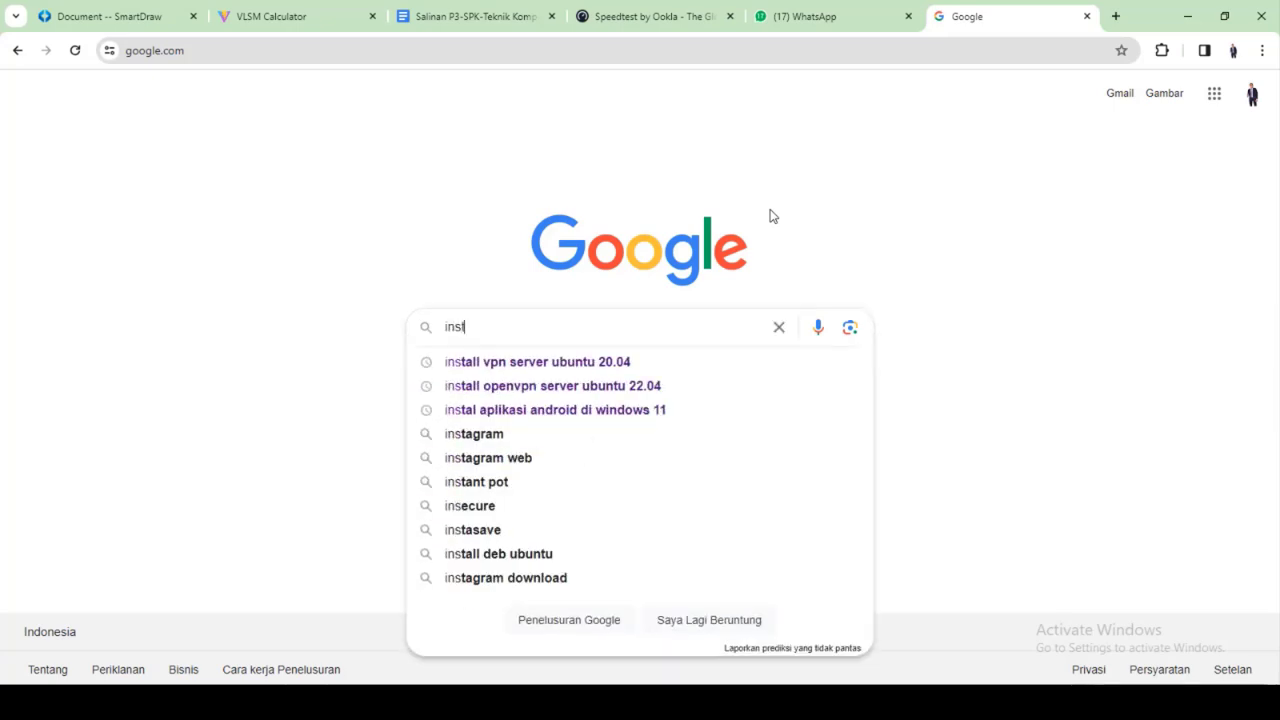
pyautogui.write('all wordpress')
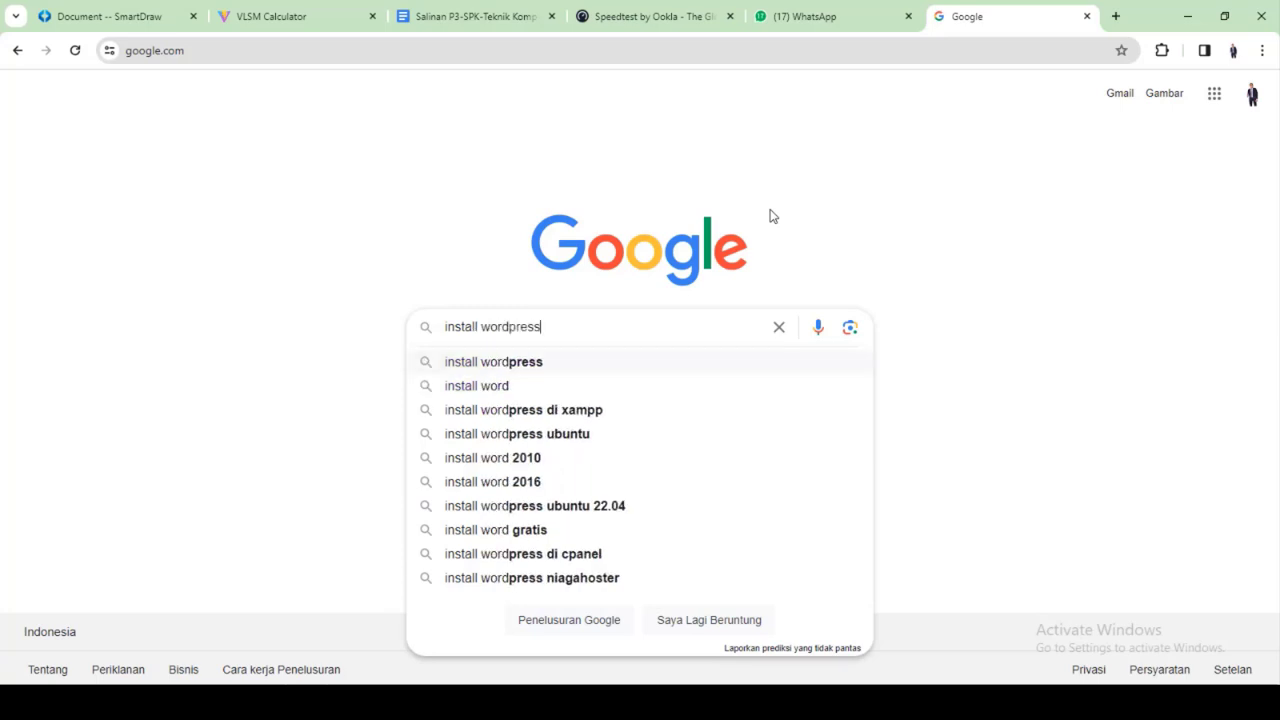
pyautogui.write(' di ubun')
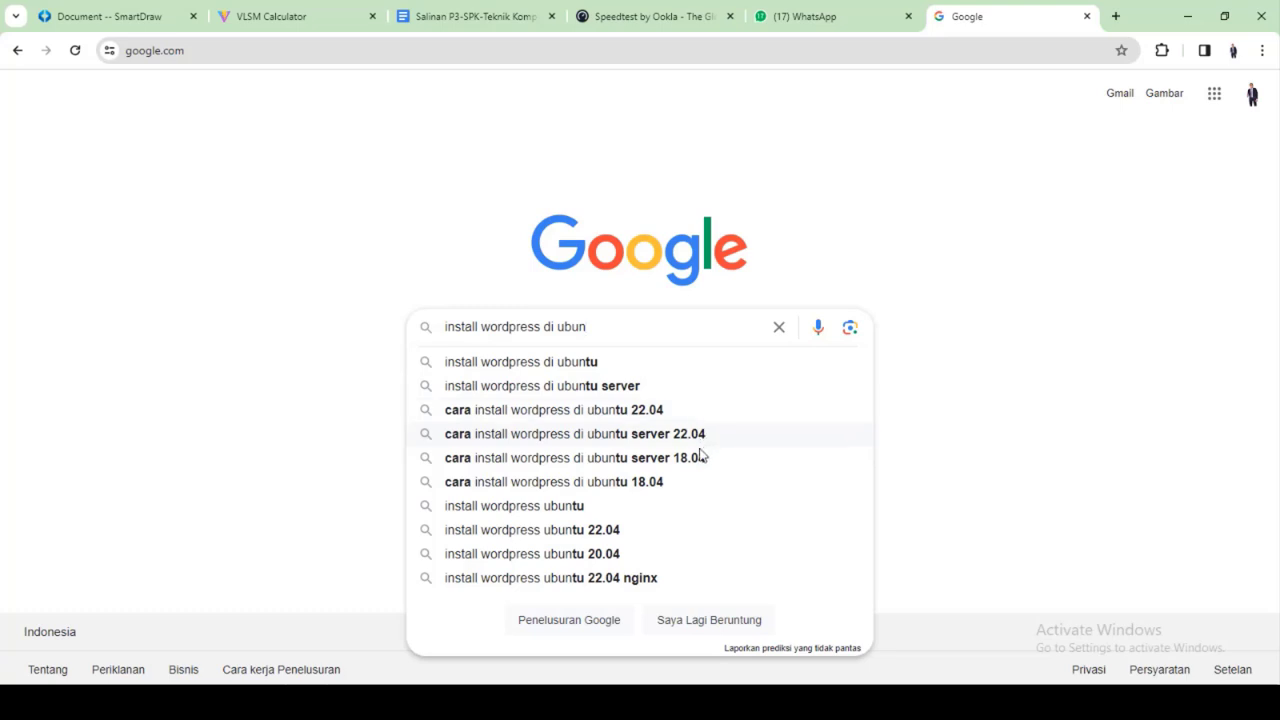
pyautogui.click(603, 553)
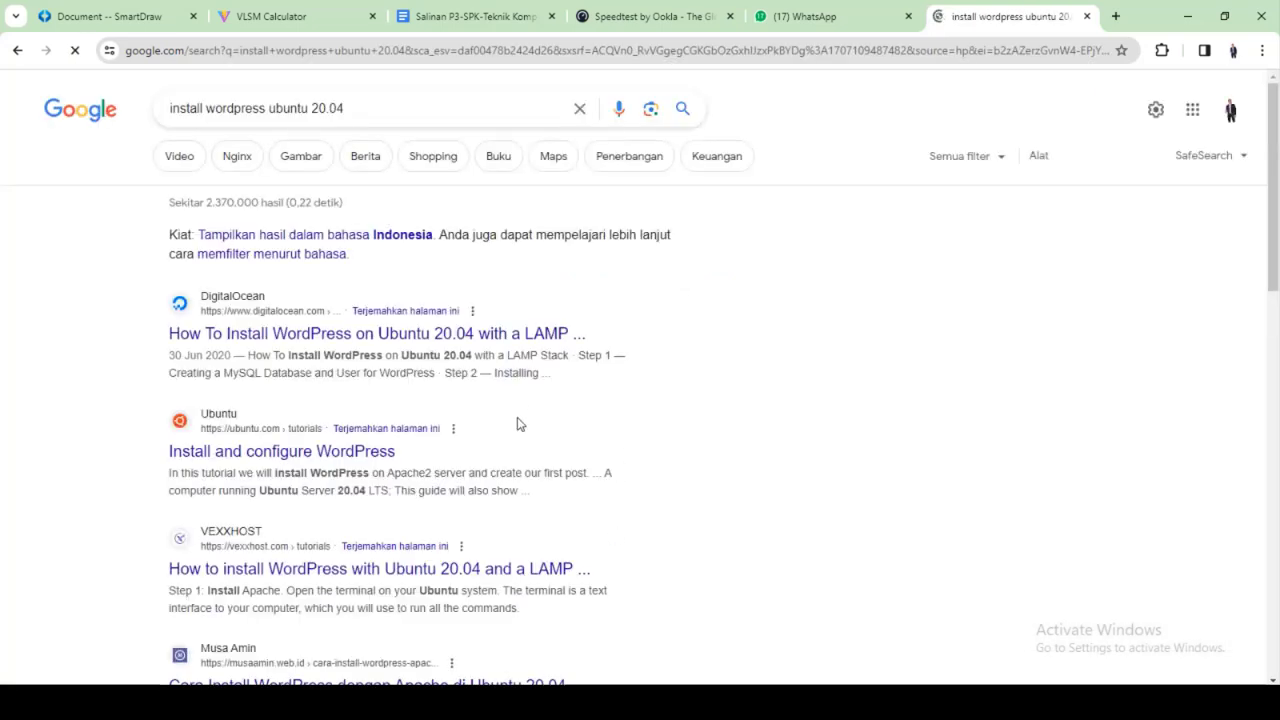
# Skip the DigitalOcean tutorial and open the WordPress with Apache on Ubuntu 20.04 article
pyautogui.click(337, 340)
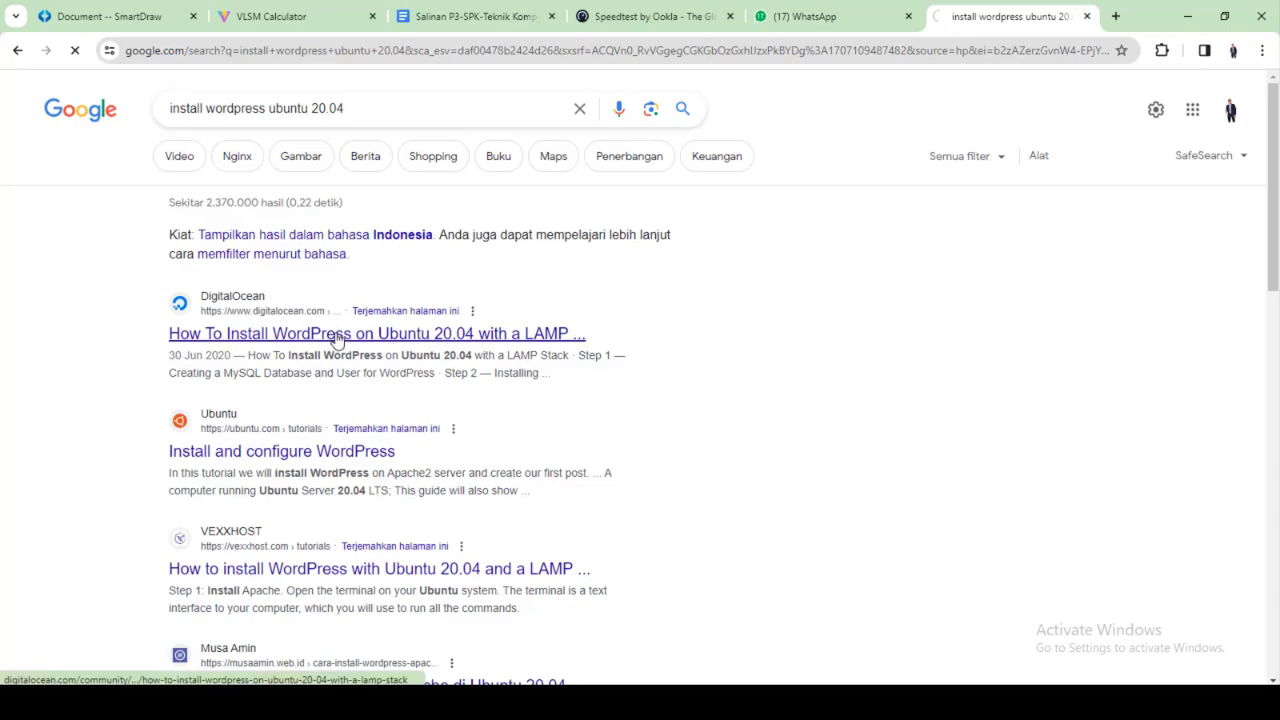
pyautogui.scroll(-3, 600, 451)
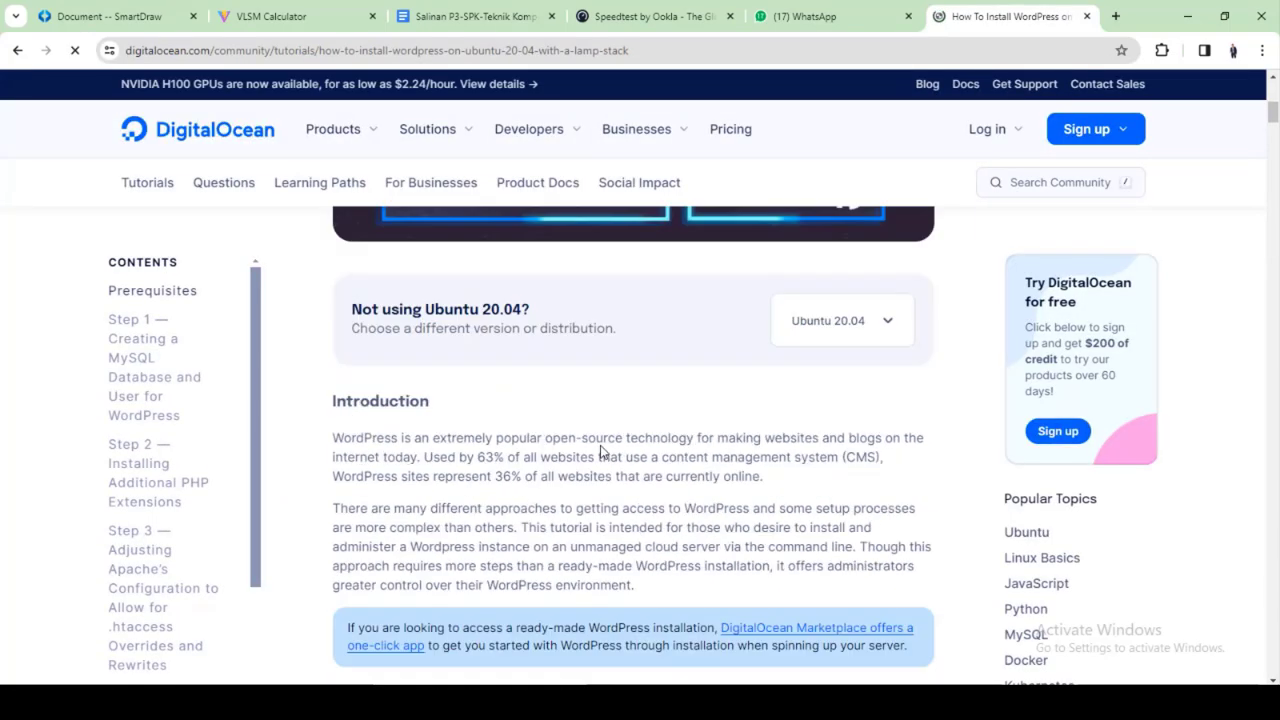
pyautogui.scroll(-10, 600, 451)
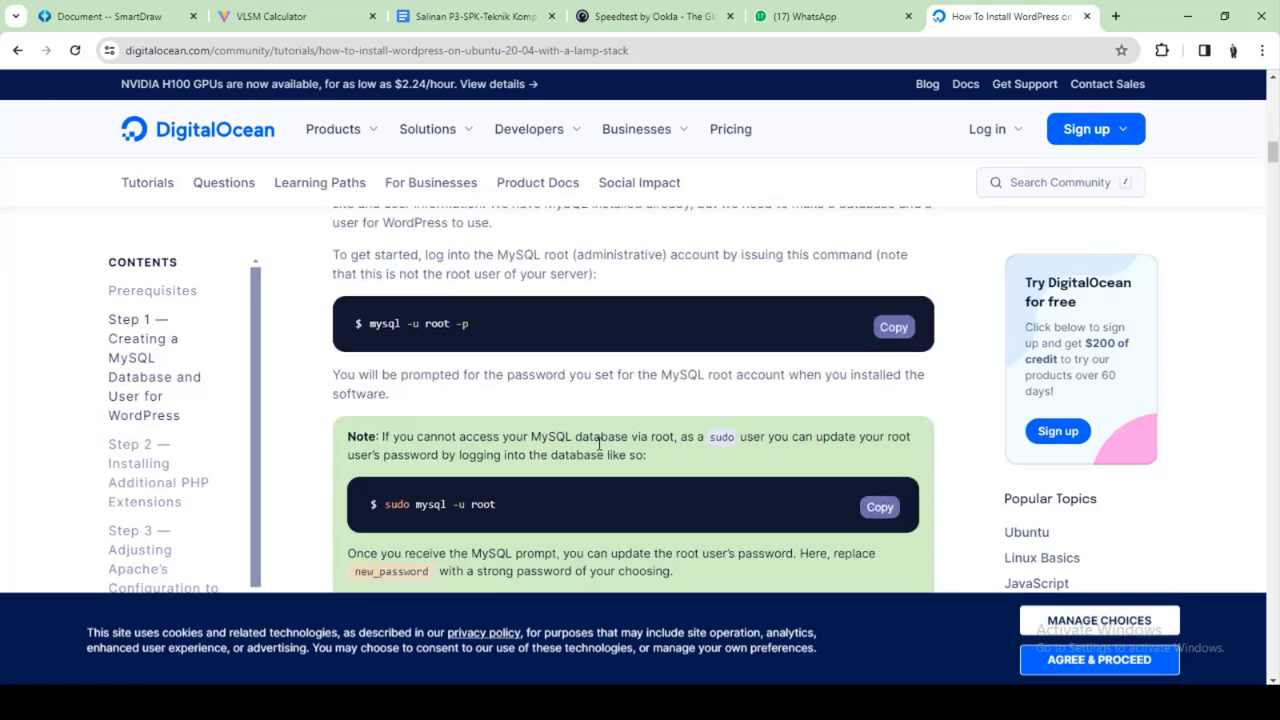
pyautogui.scroll(-5, 590, 440)
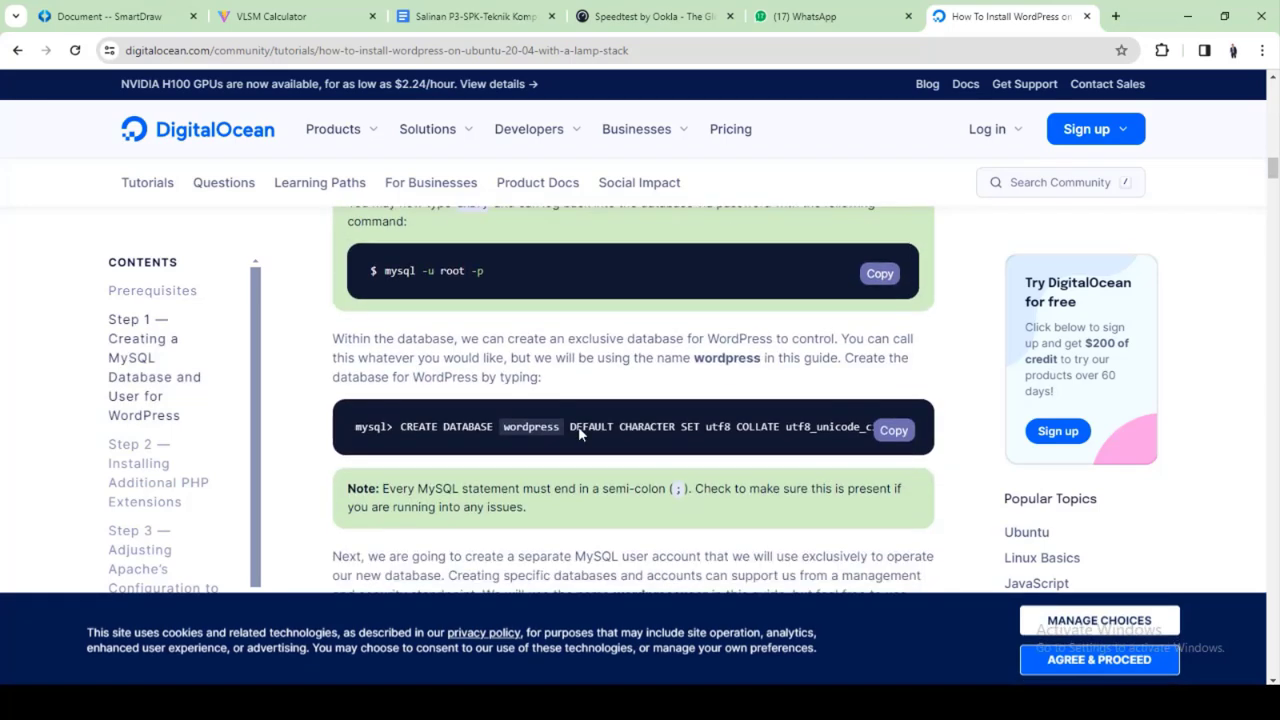
pyautogui.scroll(12, 578, 426)
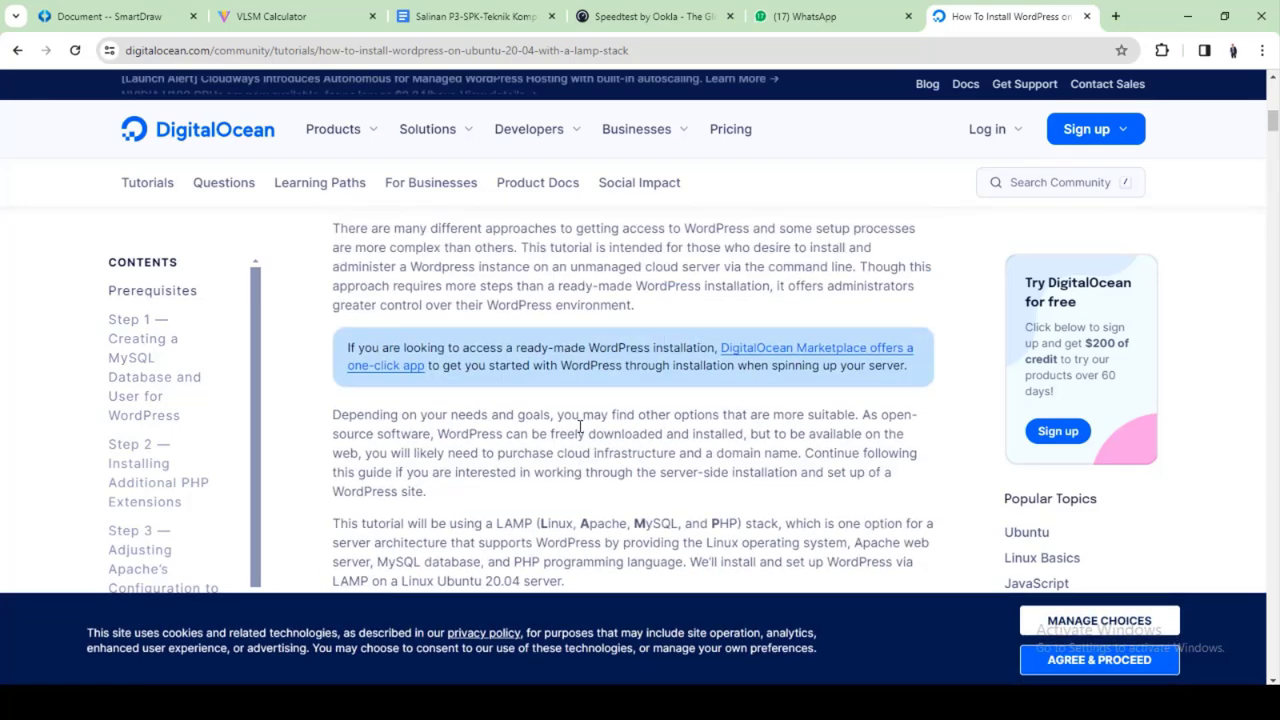
pyautogui.scroll(1, 580, 427)
pyautogui.click(17, 50)
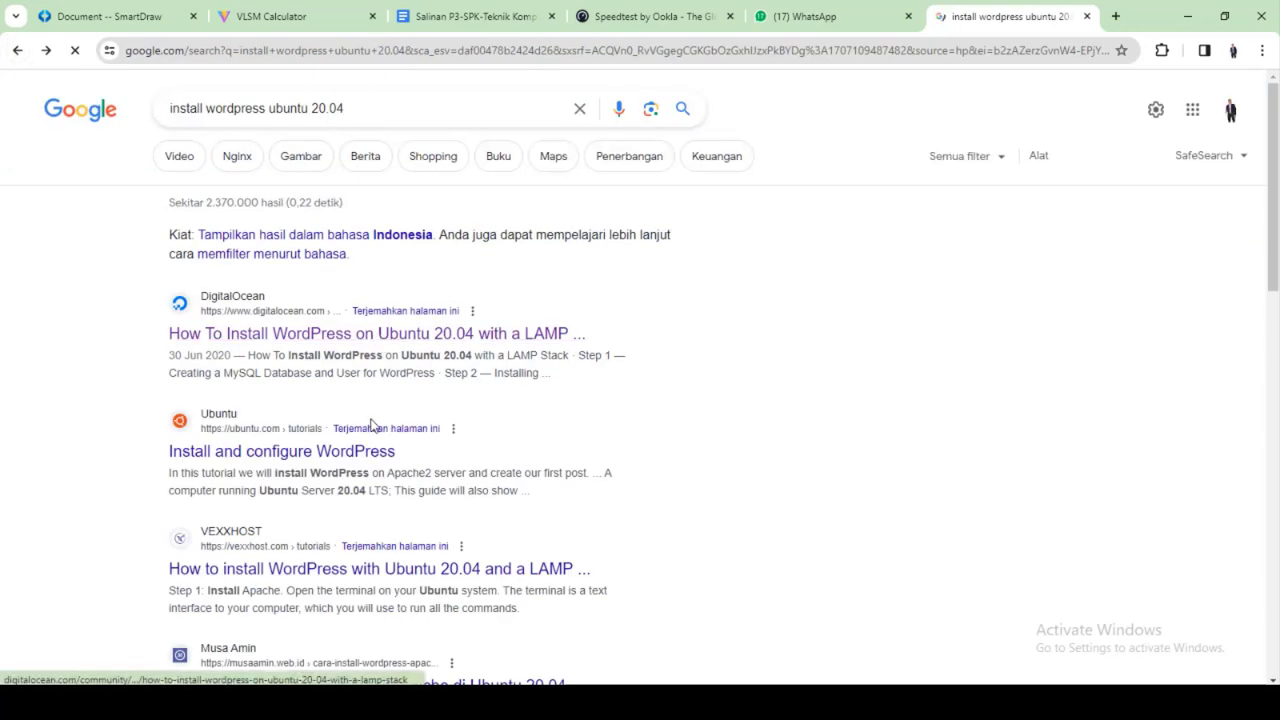
pyautogui.scroll(-3, 380, 424)
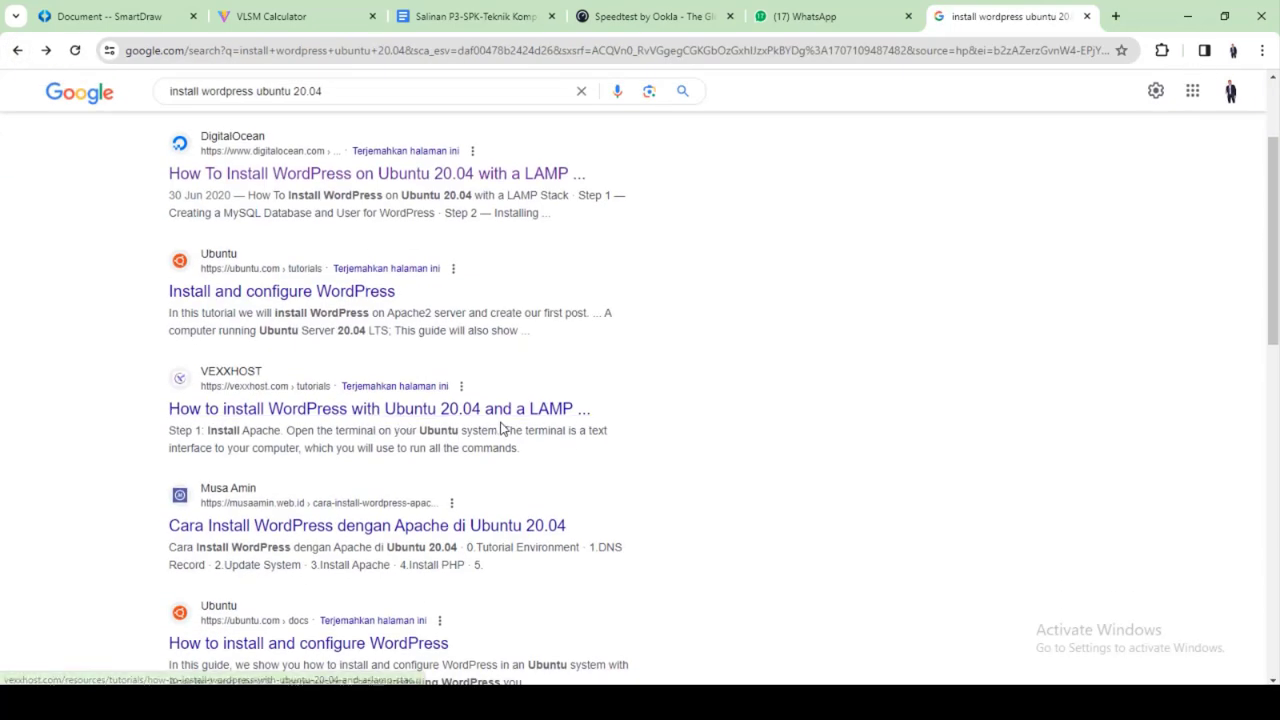
pyautogui.click(488, 526)
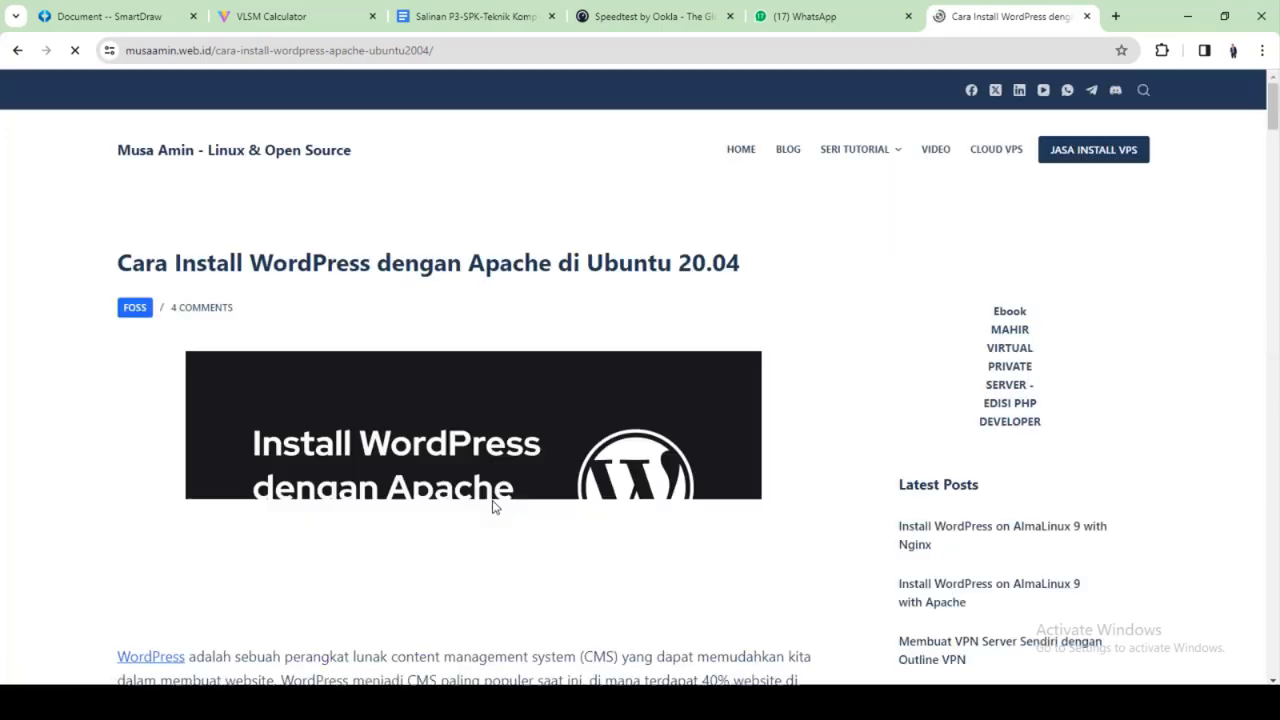
pyautogui.scroll(-15, 491, 460)
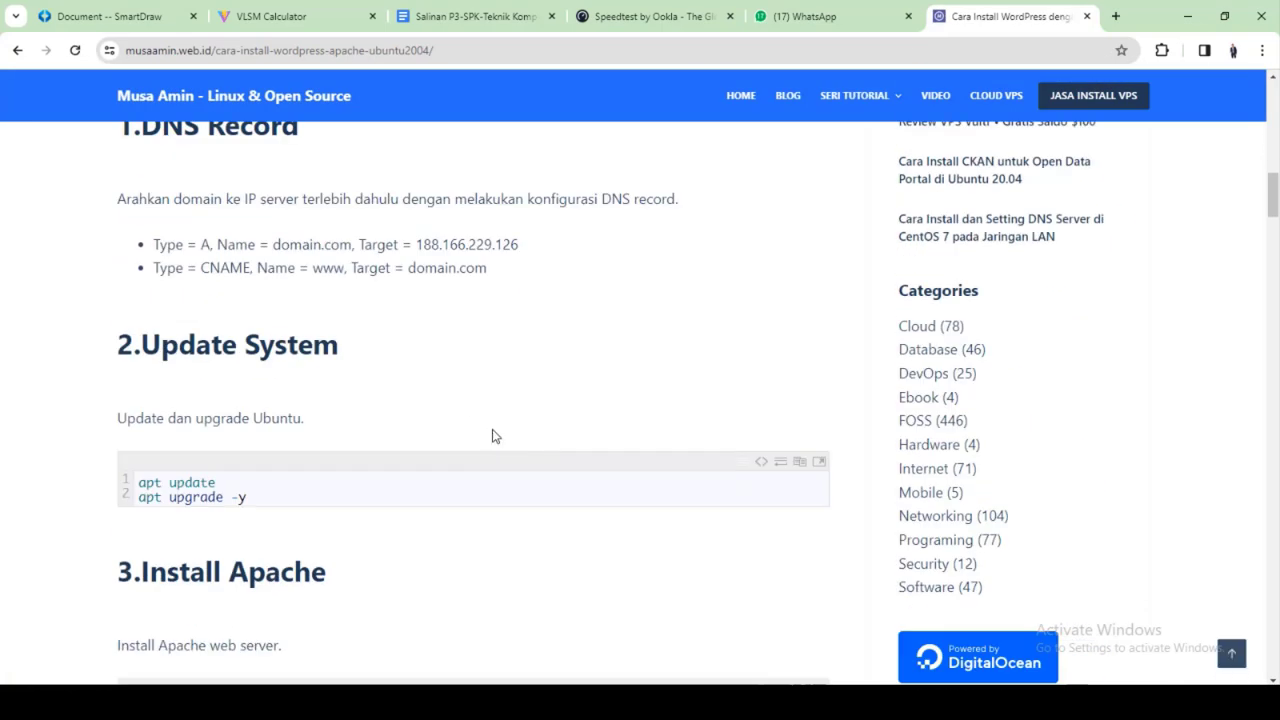
pyautogui.scroll(-2, 233, 378)
pyautogui.scroll(2, 240, 380)
# Copy the guide's apt update command into PuTTY's root prompt
pyautogui.moveTo(138, 482)
pyautogui.mouseDown()
pyautogui.moveTo(211, 481)
pyautogui.moveTo(136, 484)
pyautogui.mouseUp()
pyautogui.rightClick(145, 482)
pyautogui.click(199, 283)
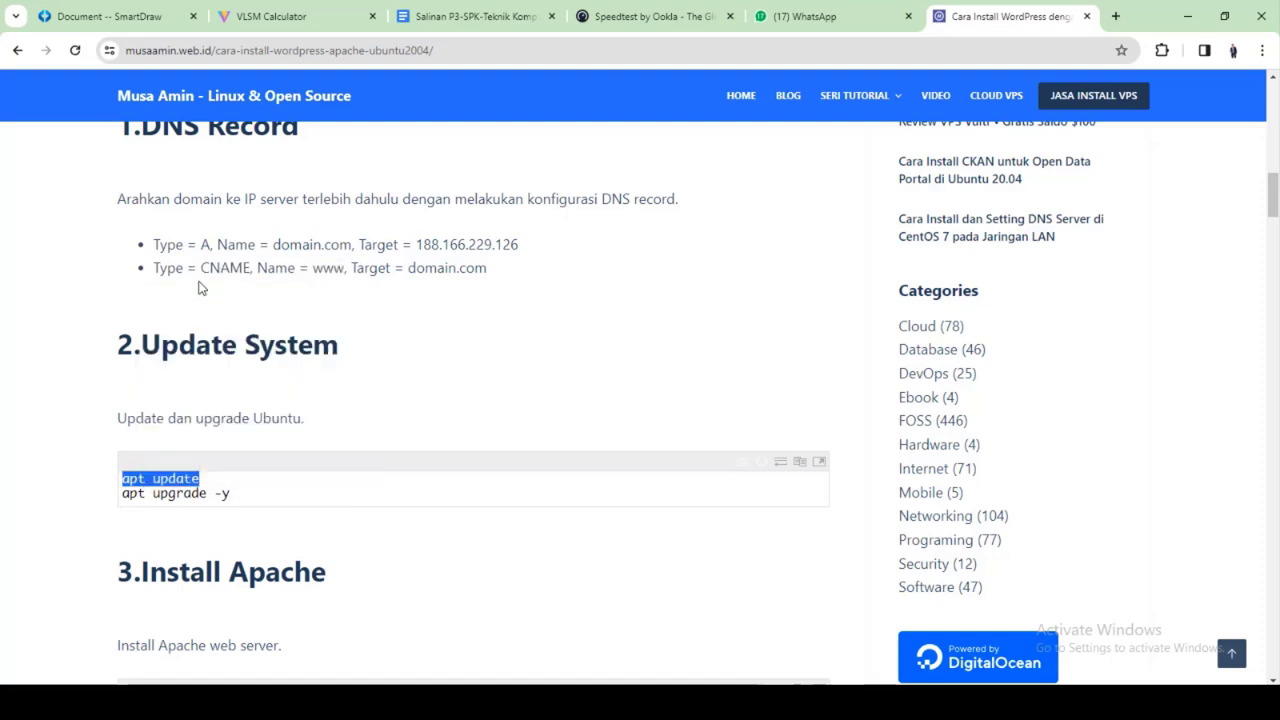
pyautogui.hotkey('alt', 'Tab')
pyautogui.press('shift+Insert')
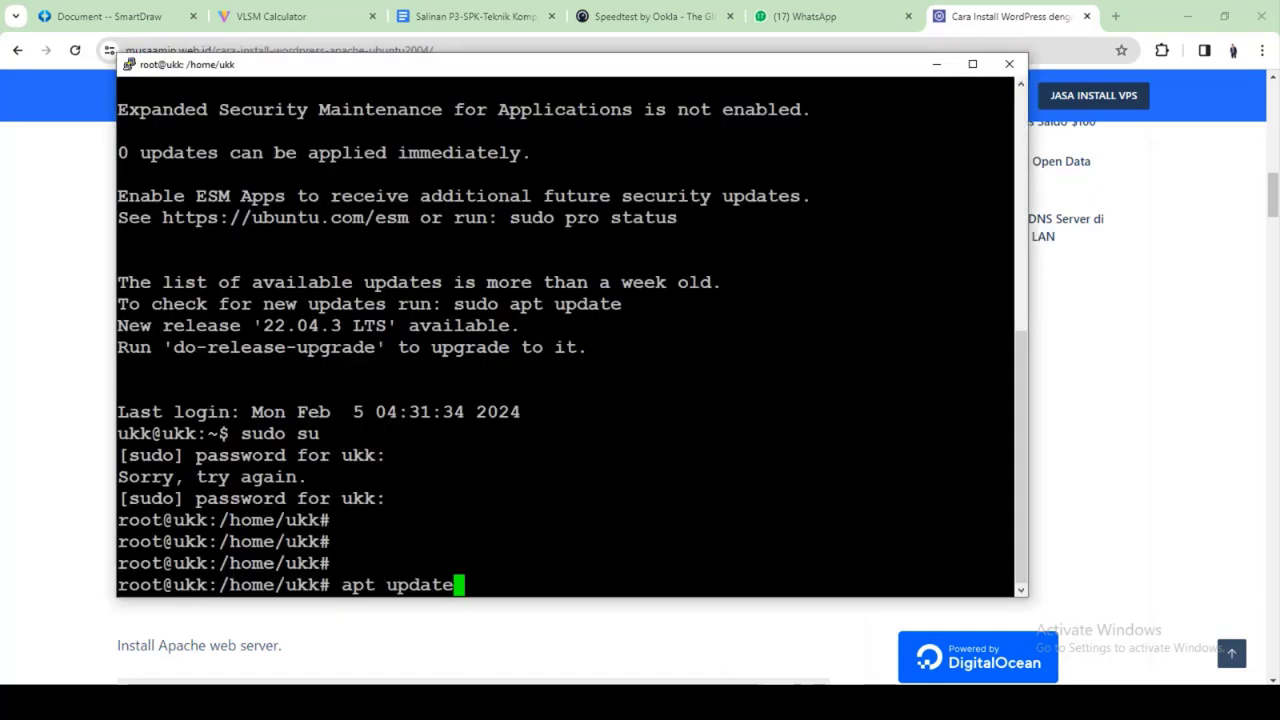
# Run apt update, then copy apt upgrade -y from the tutorial and run it
pyautogui.press('Return')
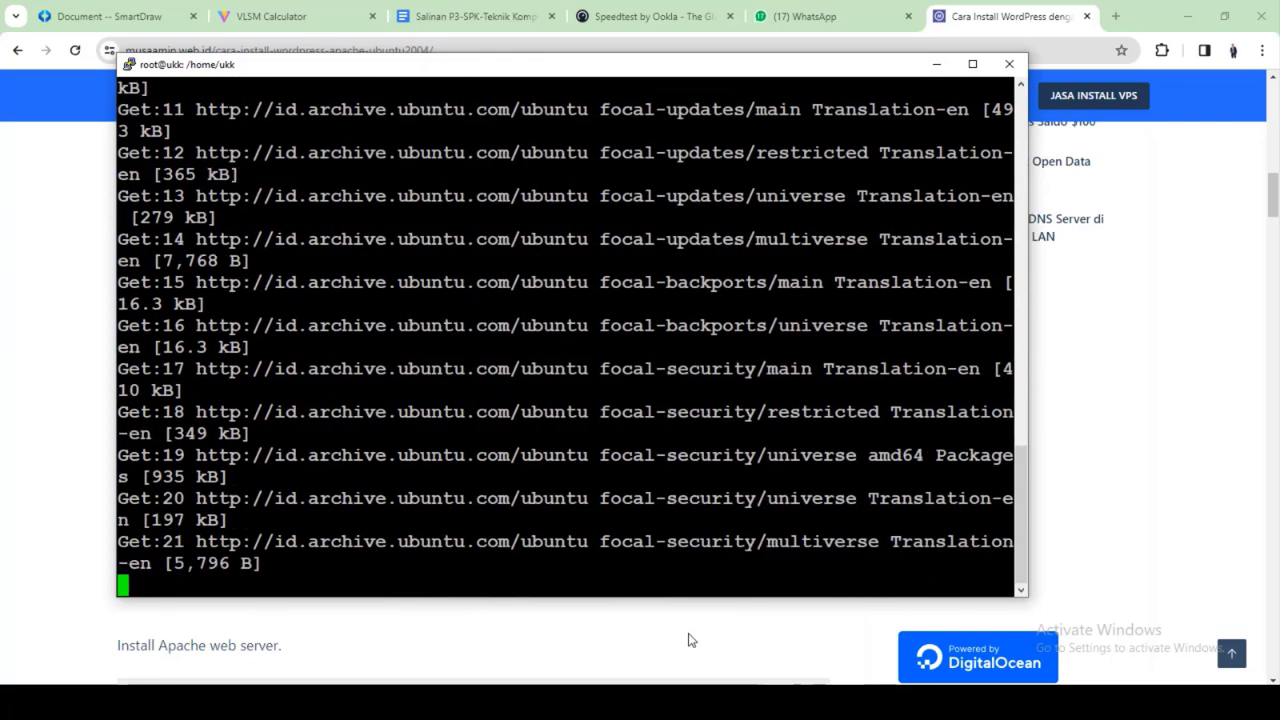
pyautogui.hotkey('alt', 'Tab')
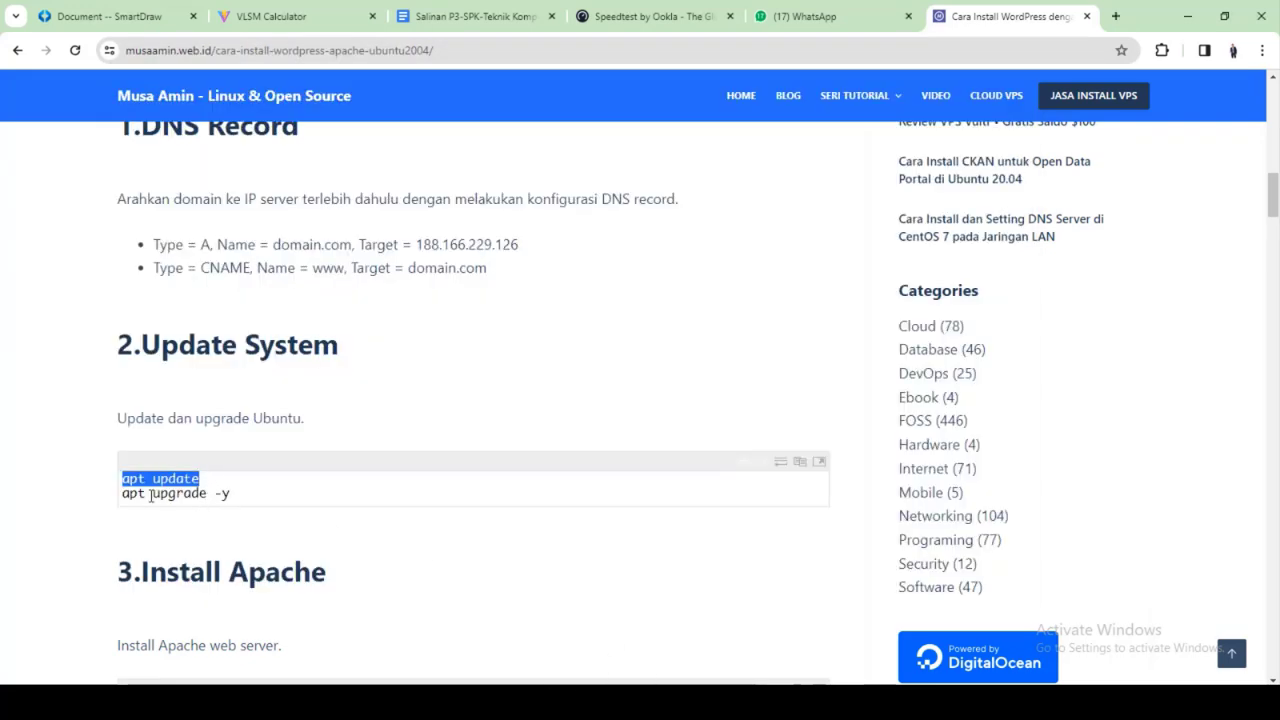
pyautogui.moveTo(120, 493); pyautogui.dragTo(231, 494)
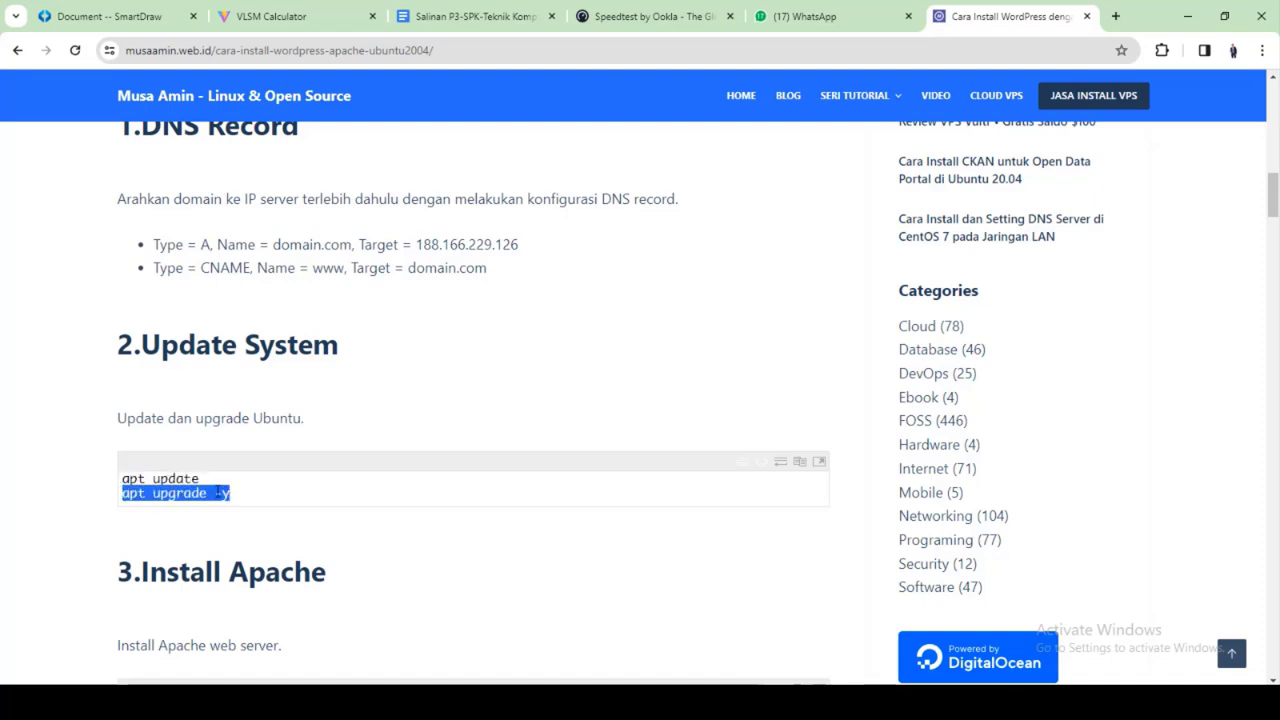
pyautogui.rightClick(216, 491)
pyautogui.click(263, 289)
pyautogui.hotkey('alt', 'Tab')
pyautogui.press('shift+Insert')
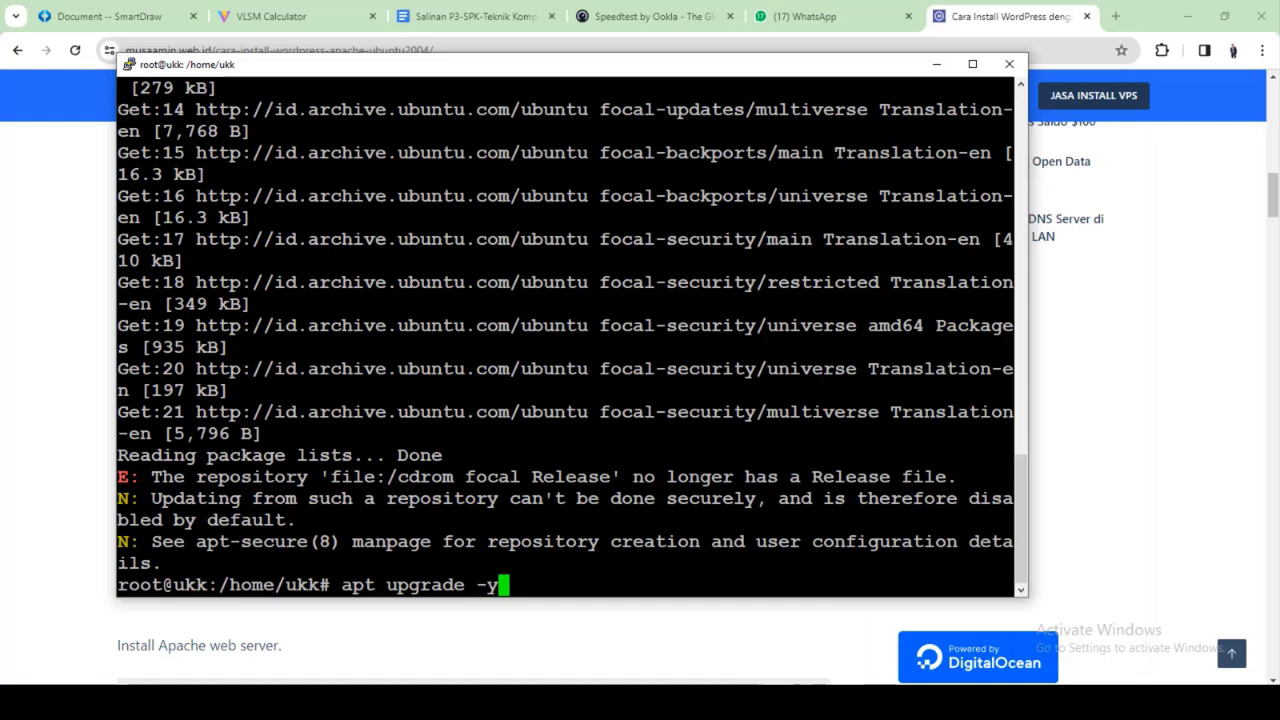
pyautogui.press('Return')
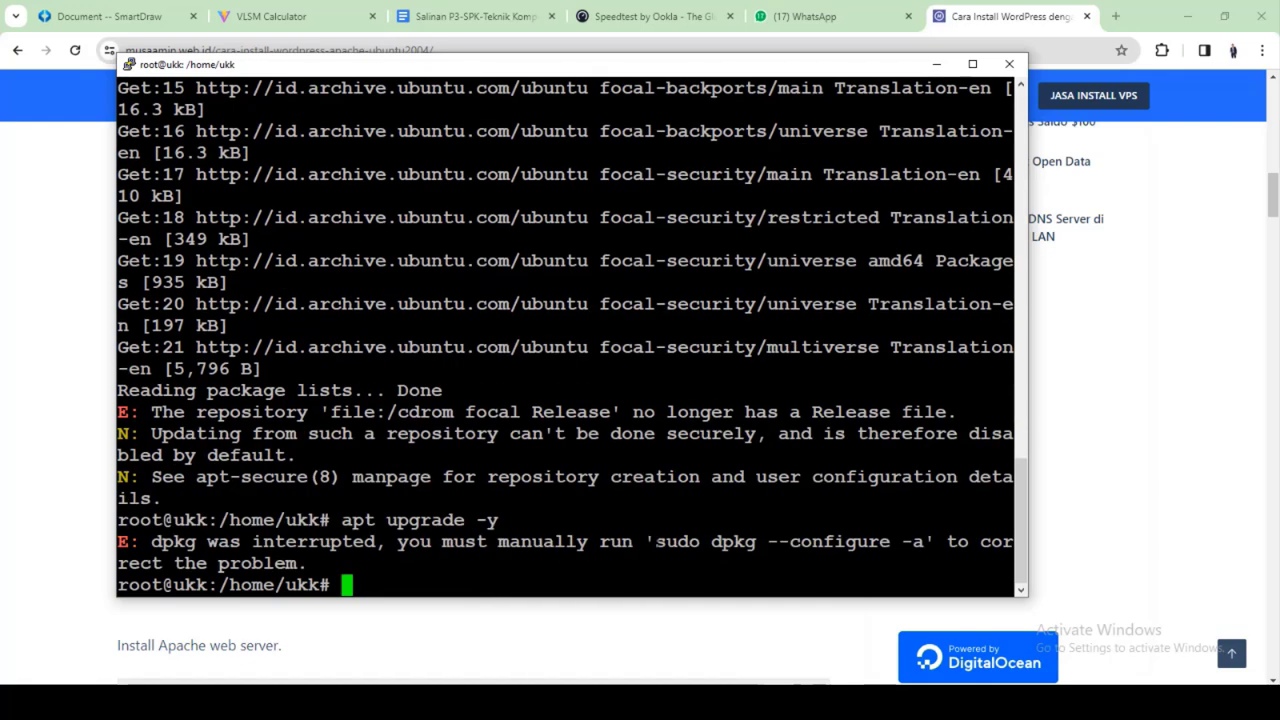
# Repair dpkg with the suggested dpkg --configure -a command and rerun apt upgrade -y
pyautogui.moveTo(655, 541); pyautogui.dragTo(912, 541)
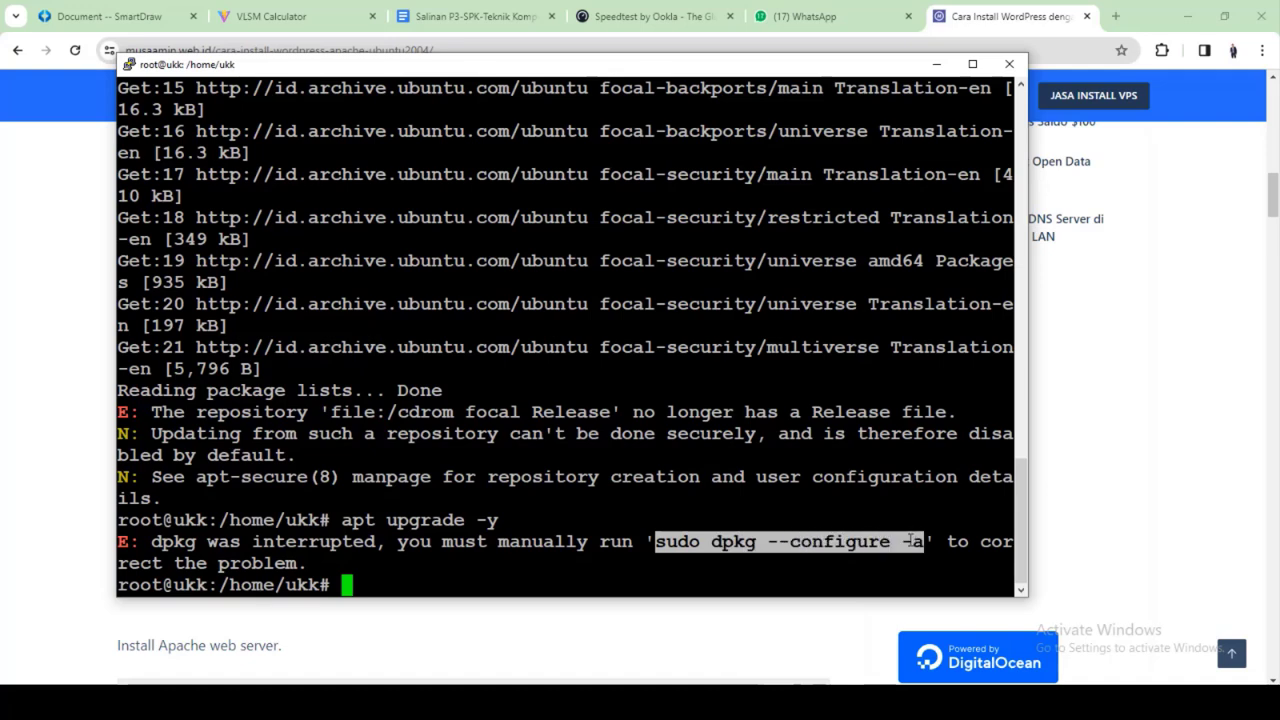
pyautogui.press('shift+Insert')
pyautogui.press('Return')
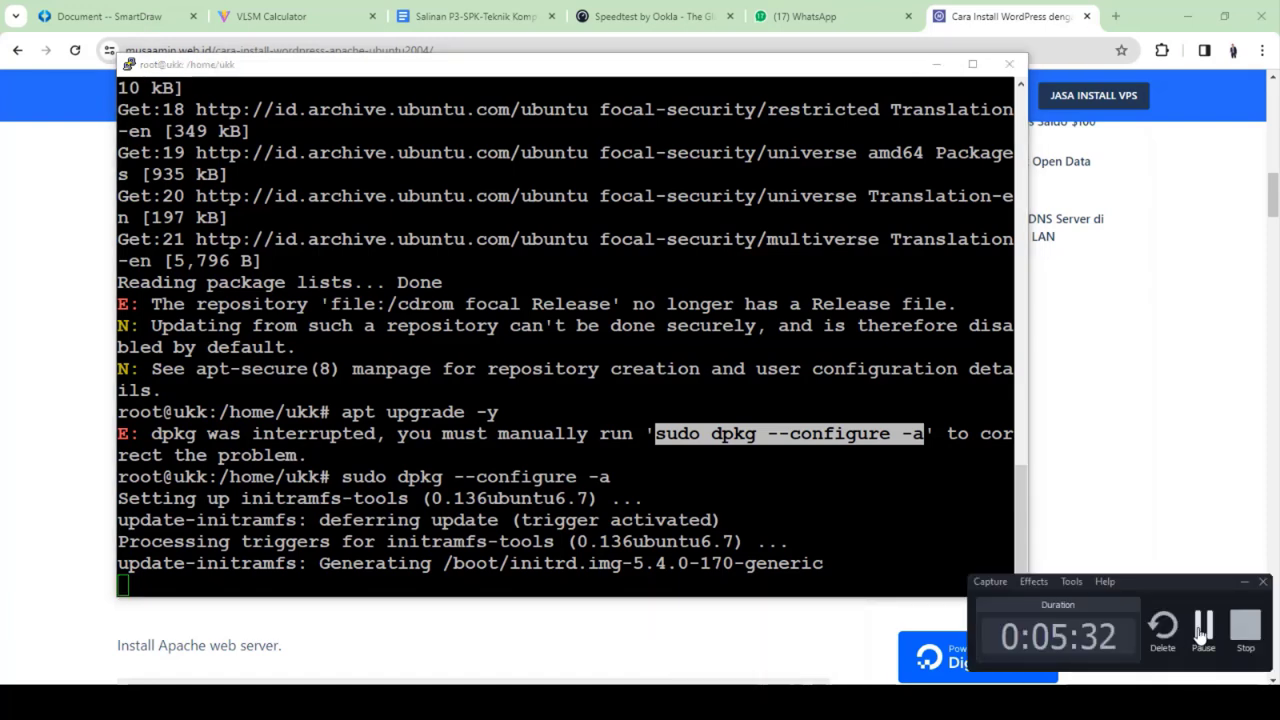
pyautogui.press('Up')
pyautogui.press('Up')
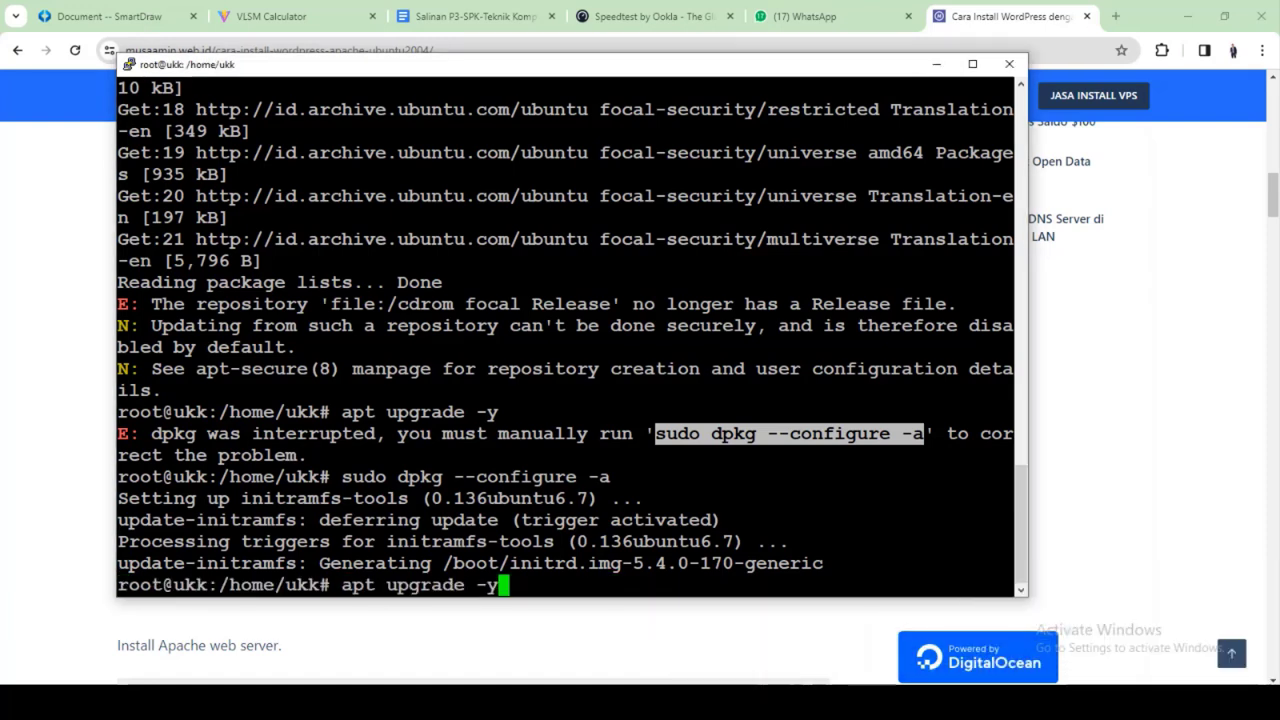
pyautogui.press('Return')
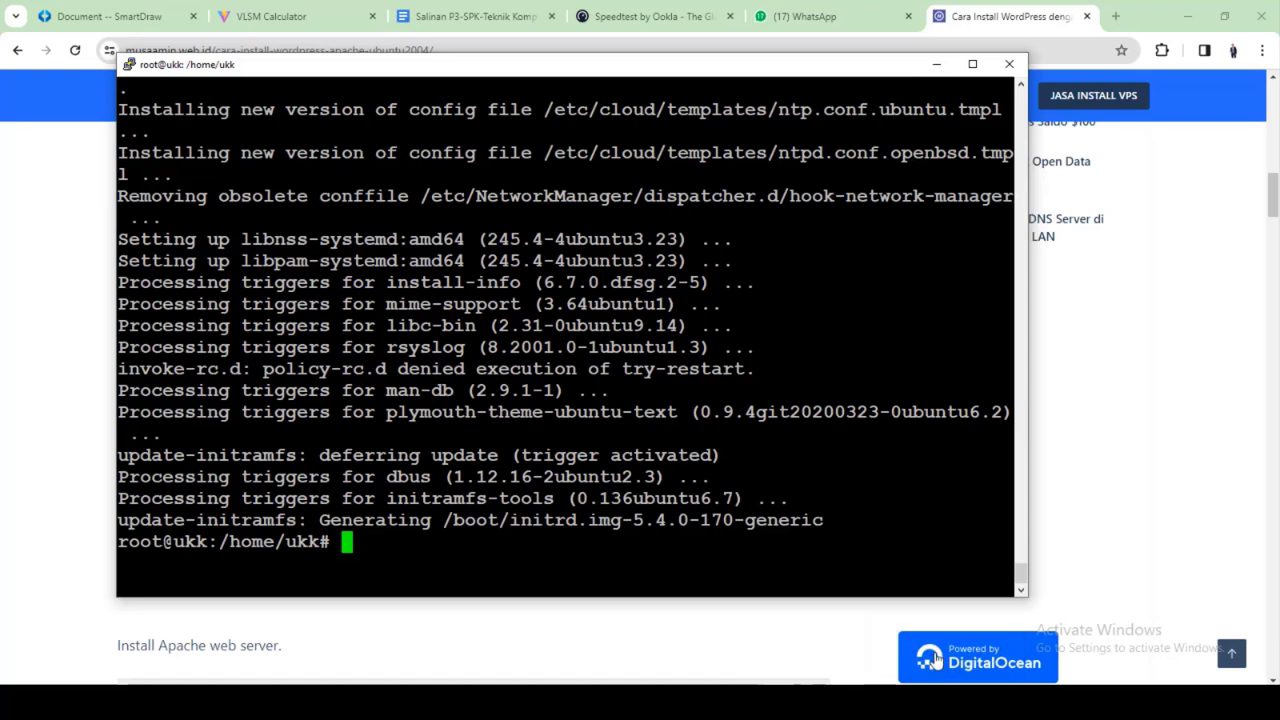
pyautogui.click(930, 702)
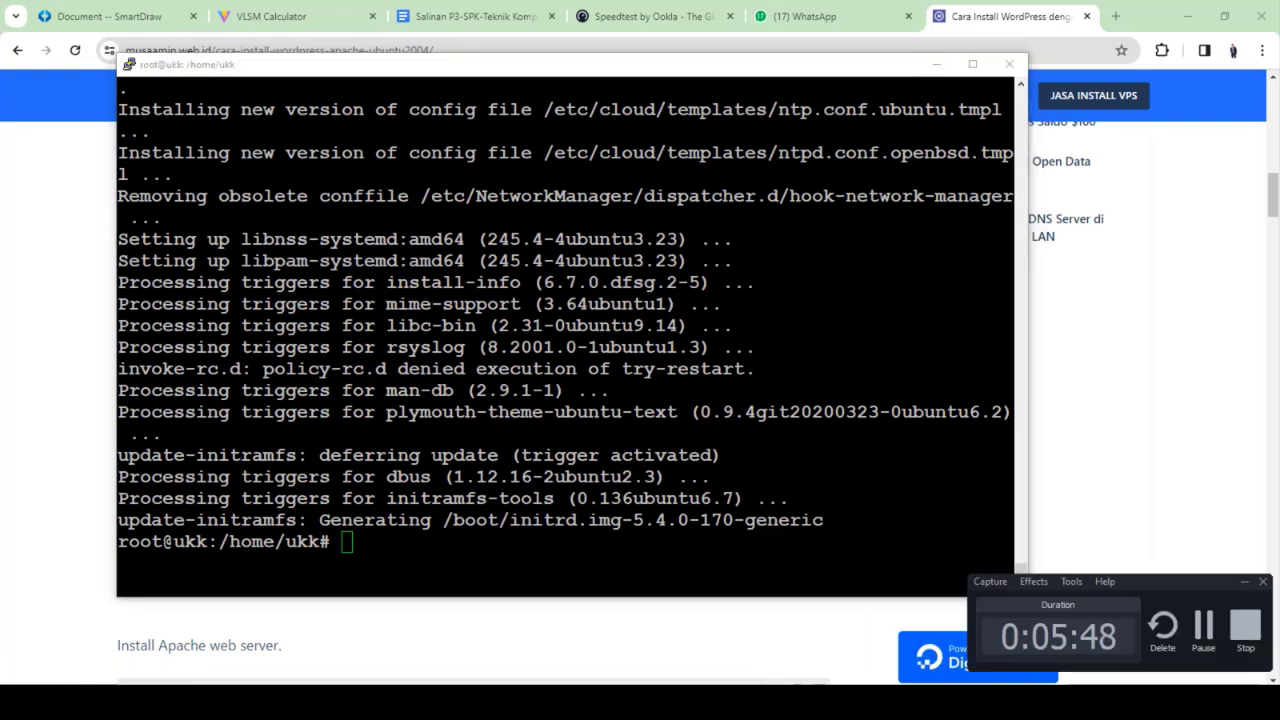
# Copy apt install apache2 -y from the tutorial, run it in PuTTY, then return to the article
pyautogui.click(690, 702)
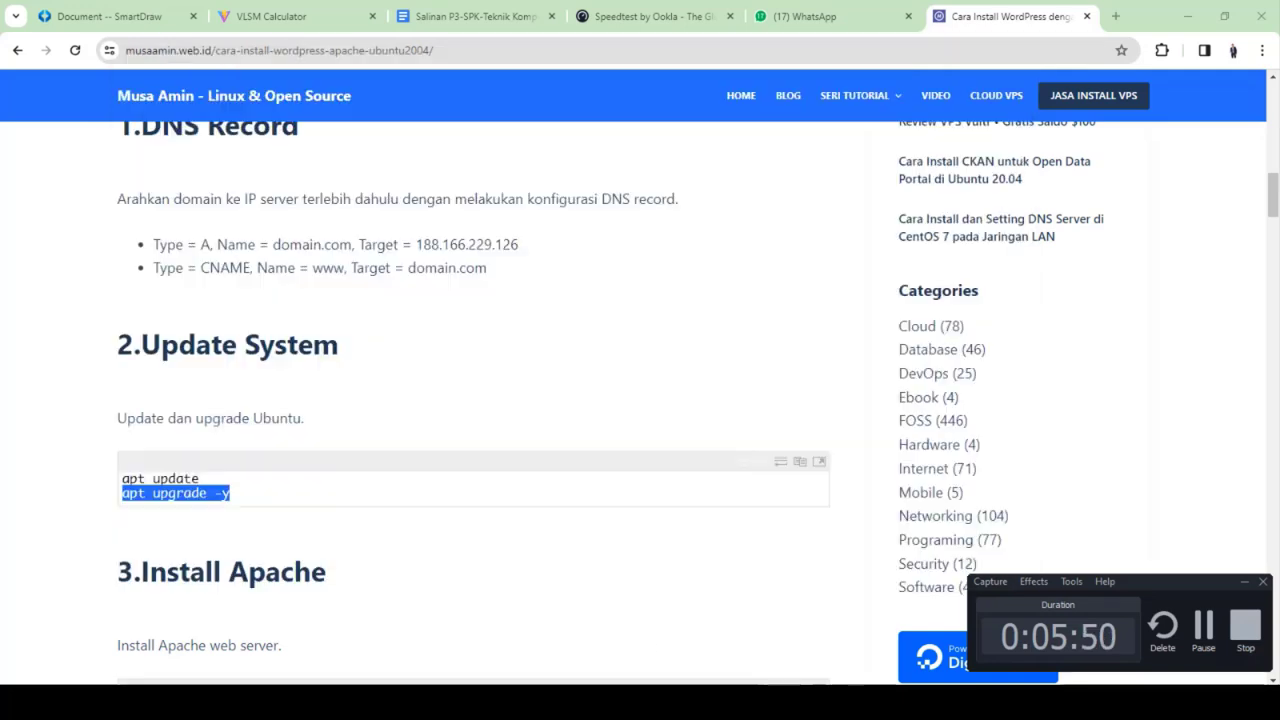
pyautogui.scroll(-3, 320, 405)
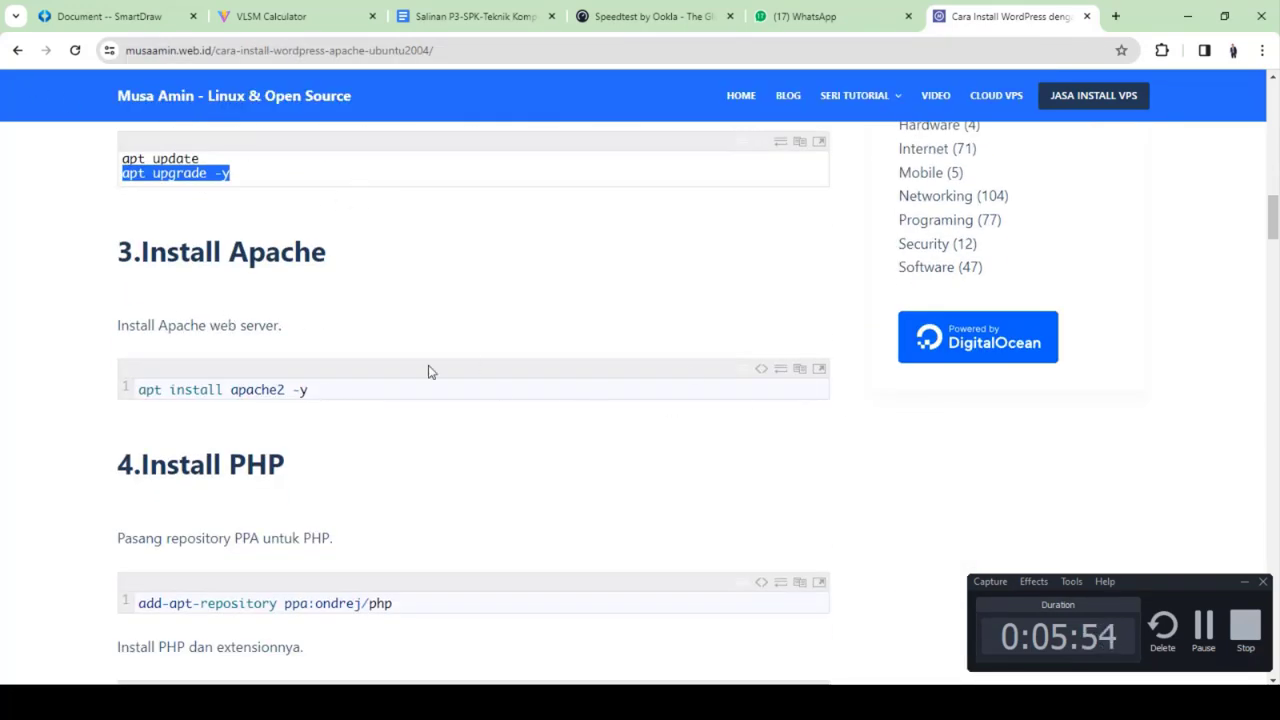
pyautogui.moveTo(139, 390)
pyautogui.mouseDown()
pyautogui.moveTo(308, 391)
pyautogui.moveTo(120, 389)
pyautogui.mouseUp()
pyautogui.click(300, 389)
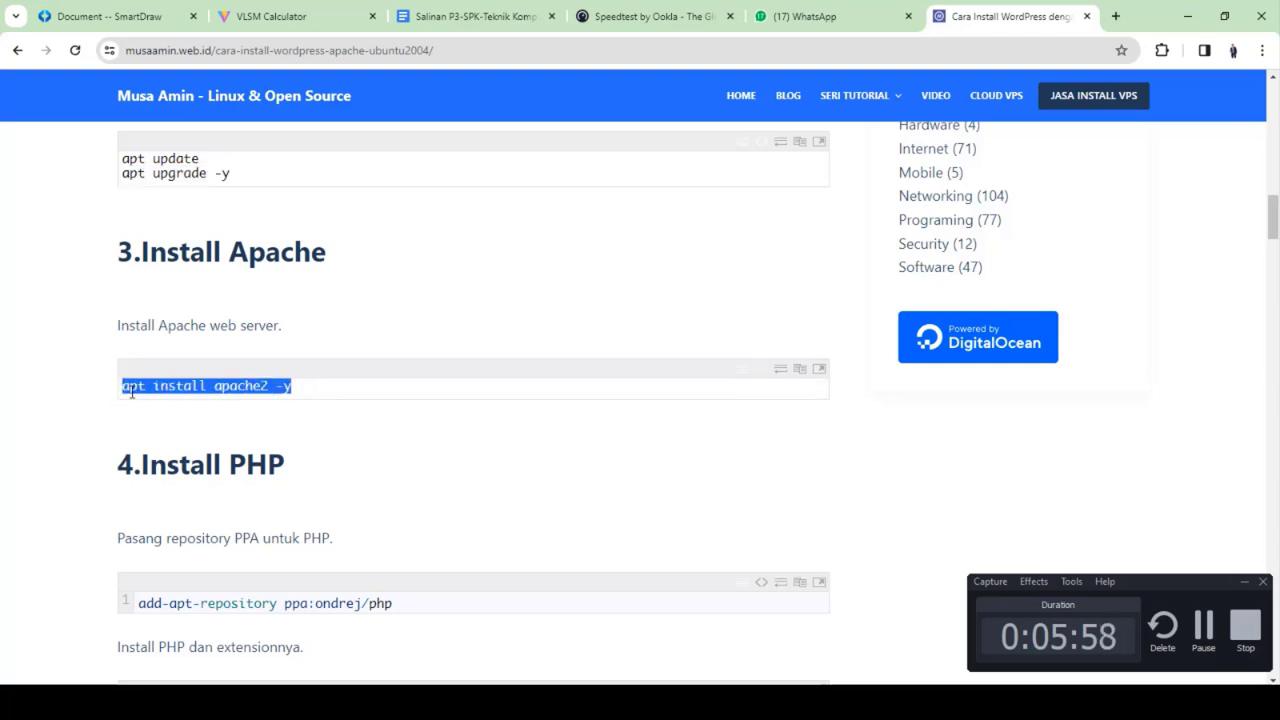
pyautogui.rightClick(155, 392)
pyautogui.click(191, 404)
pyautogui.click(782, 702)
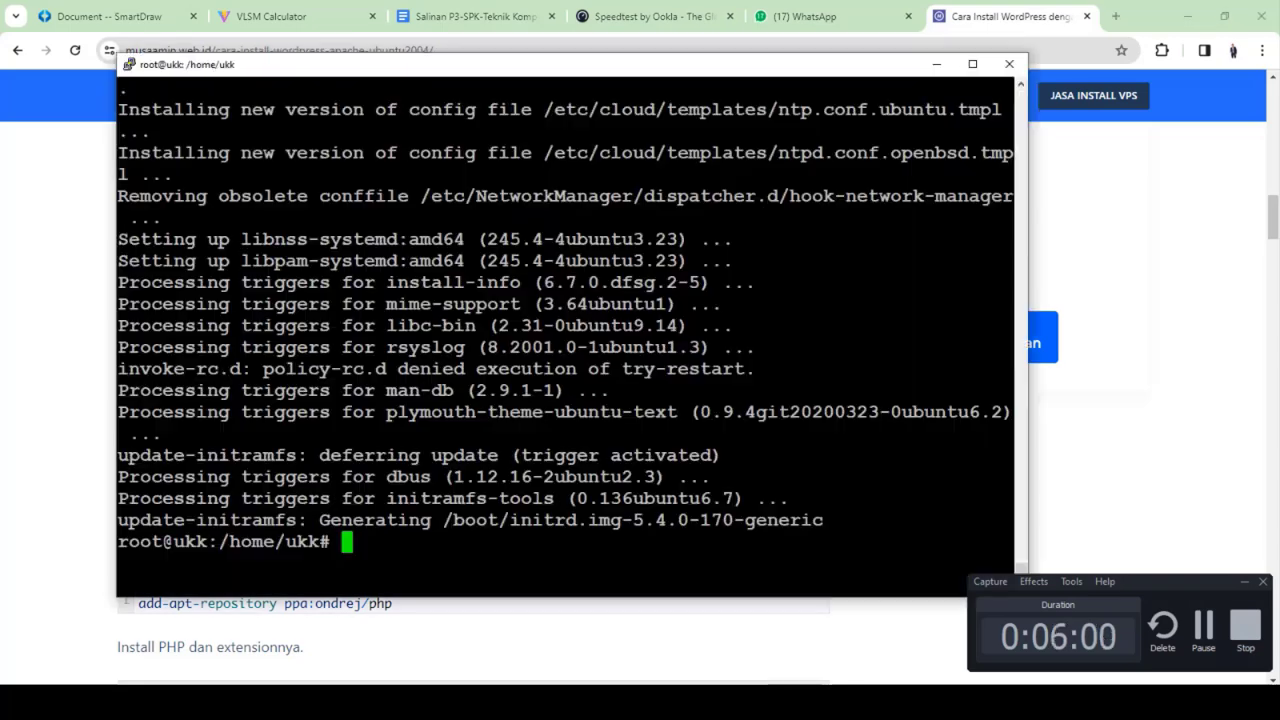
pyautogui.press('shift+Insert')
pyautogui.press('Return')
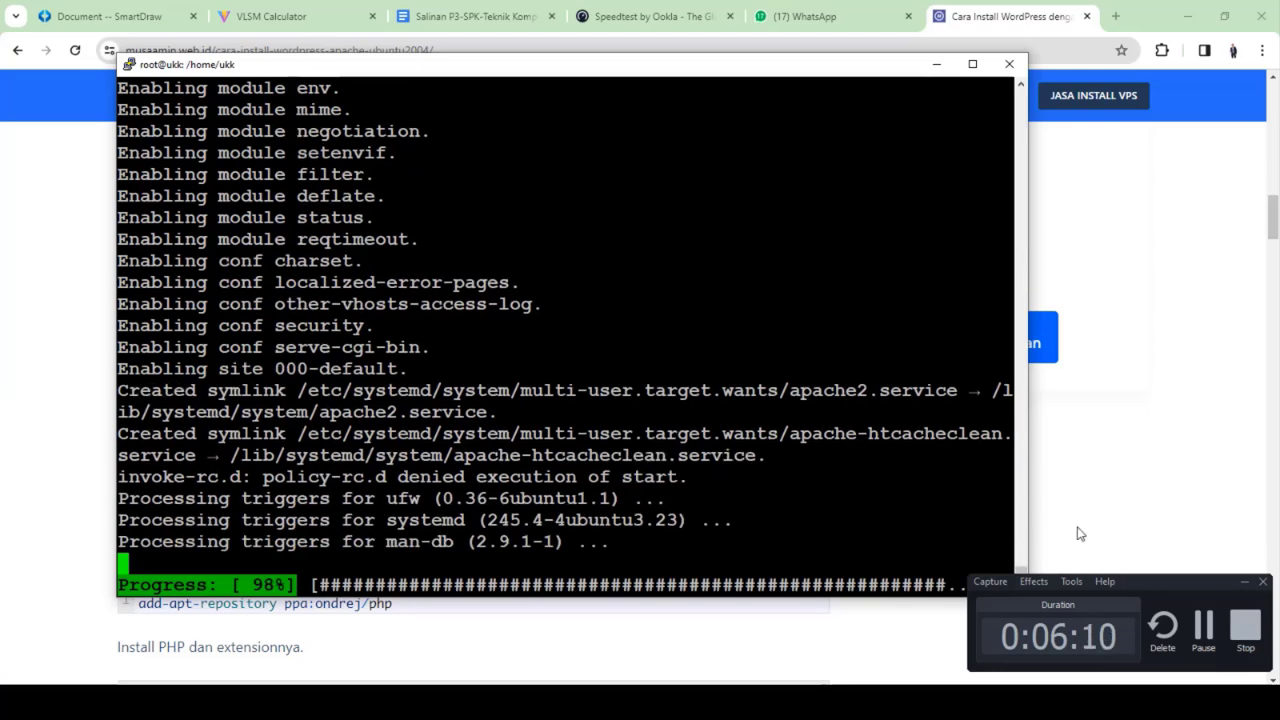
pyautogui.click(1244, 582)
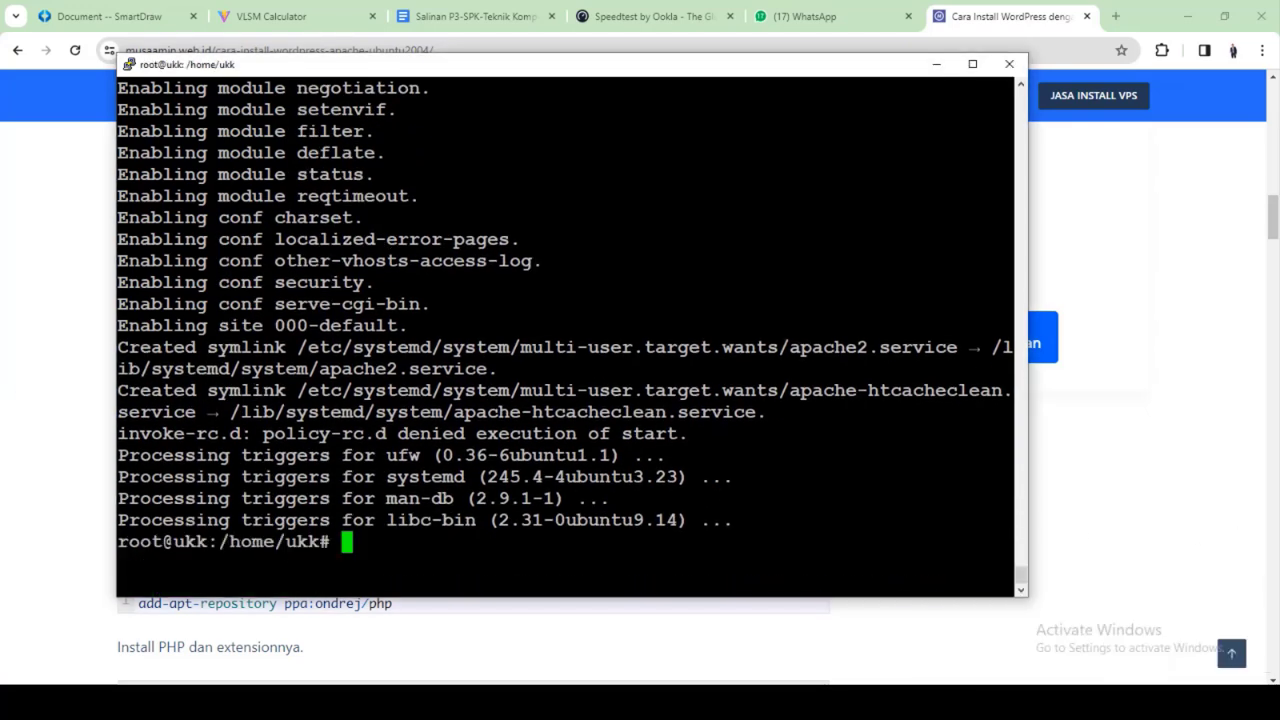
pyautogui.click(2, 370)
pyautogui.scroll(-1, 157, 430)
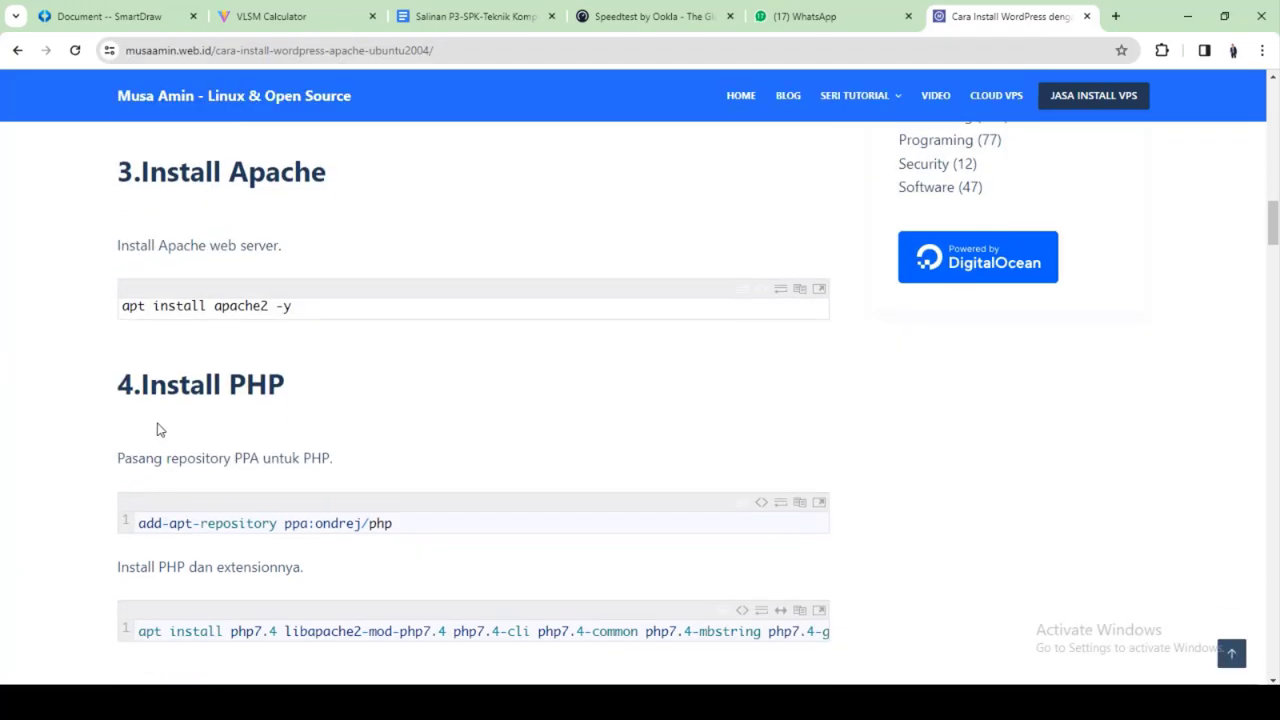
# Copy the add-apt-repository ppa:ondrej/php command from the tutorial
pyautogui.scroll(-1, 157, 430)
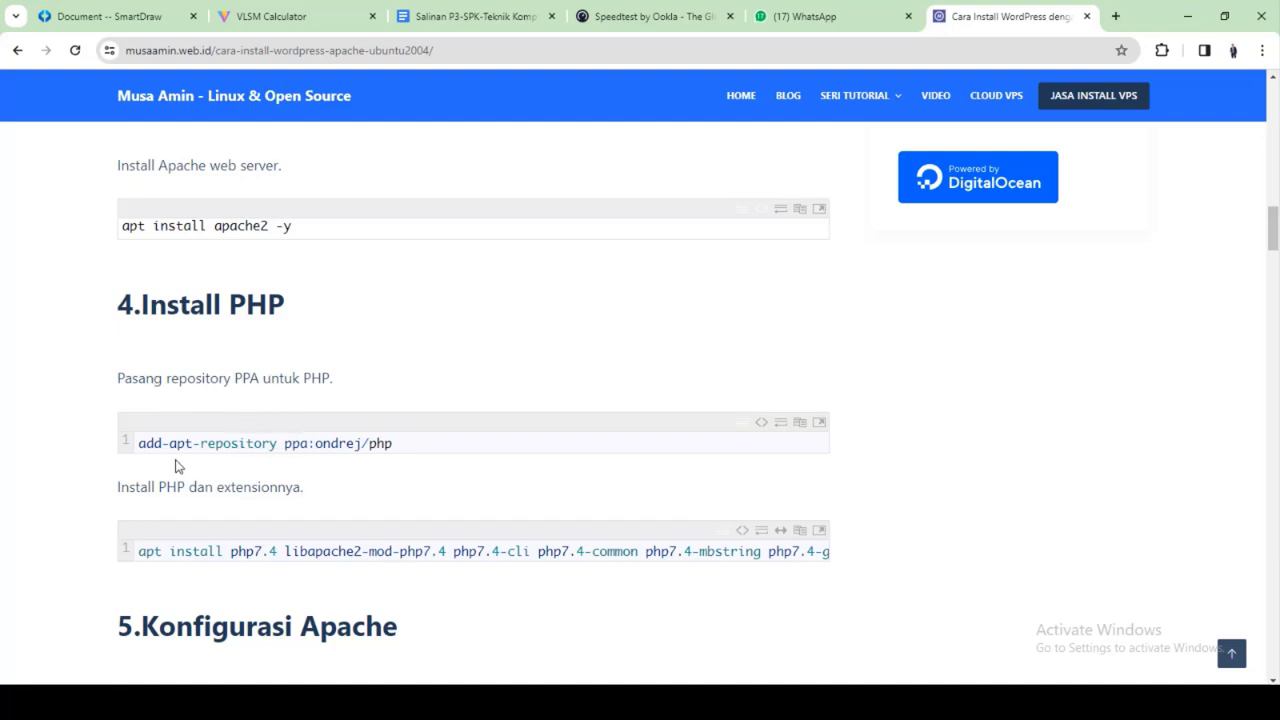
pyautogui.moveTo(138, 443); pyautogui.dragTo(394, 447)
pyautogui.doubleClick(384, 448)
pyautogui.scroll(-1, 381, 443)
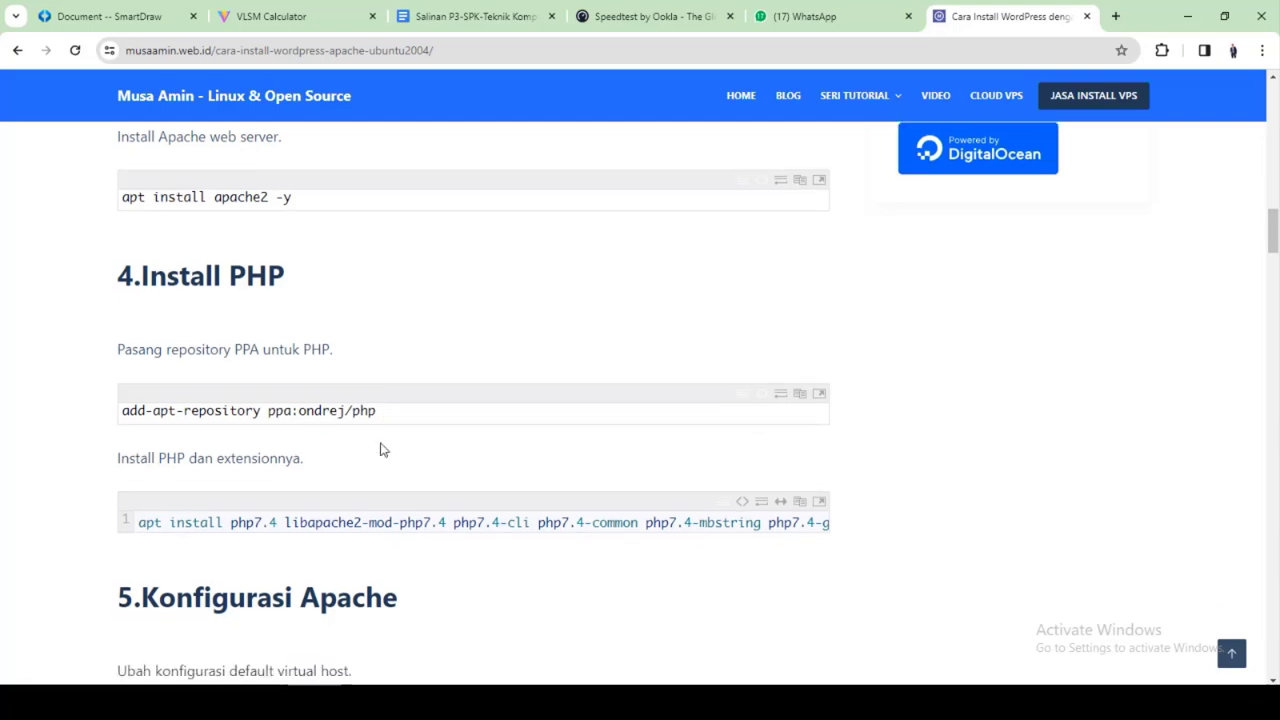
pyautogui.moveTo(125, 362); pyautogui.dragTo(357, 362)
pyautogui.rightClick(357, 362)
pyautogui.click(410, 374)
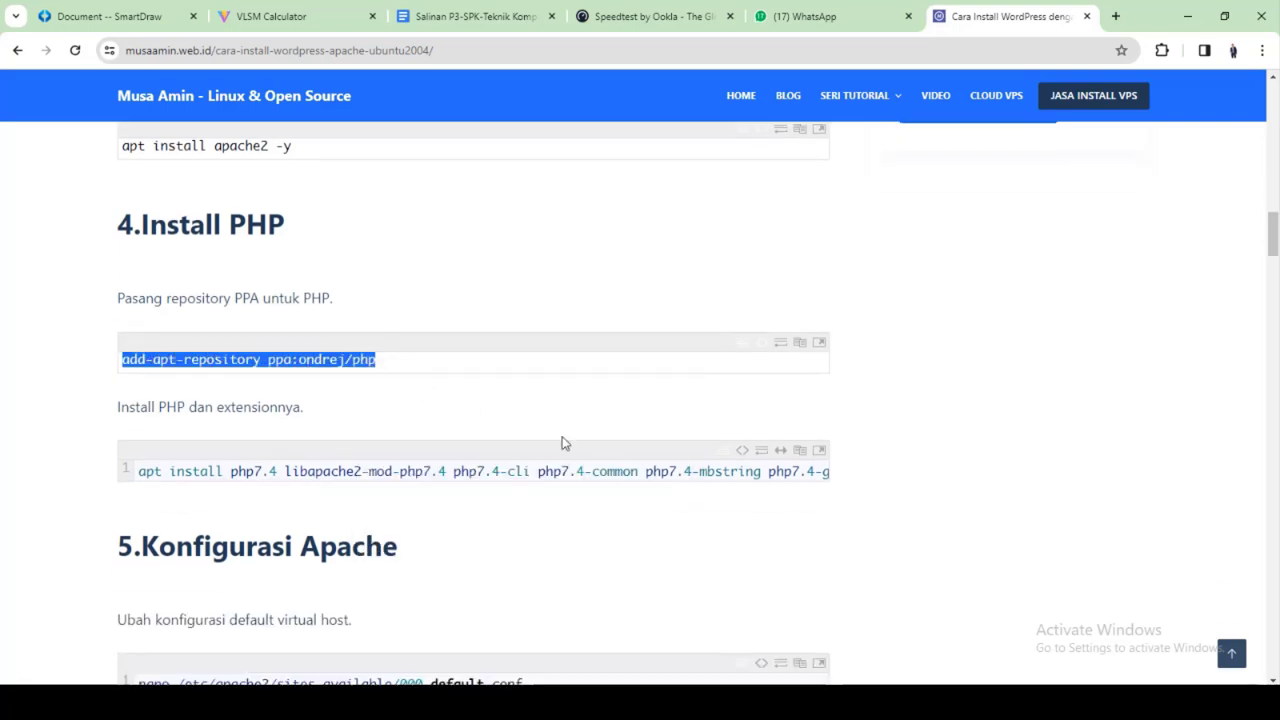
# Run the PPA command in PuTTY, confirm with Enter, and go back to the tutorial
pyautogui.hotkey('alt', 'Tab')
pyautogui.press('shift+Insert')
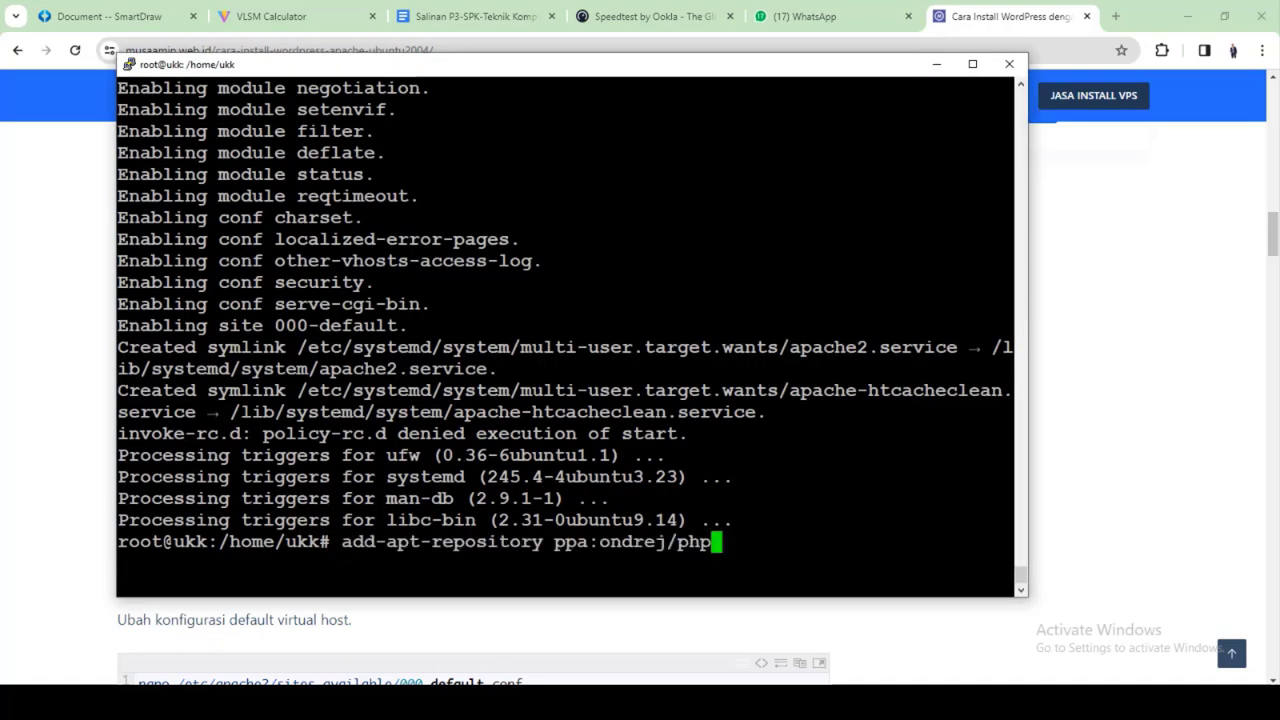
pyautogui.press('Return')
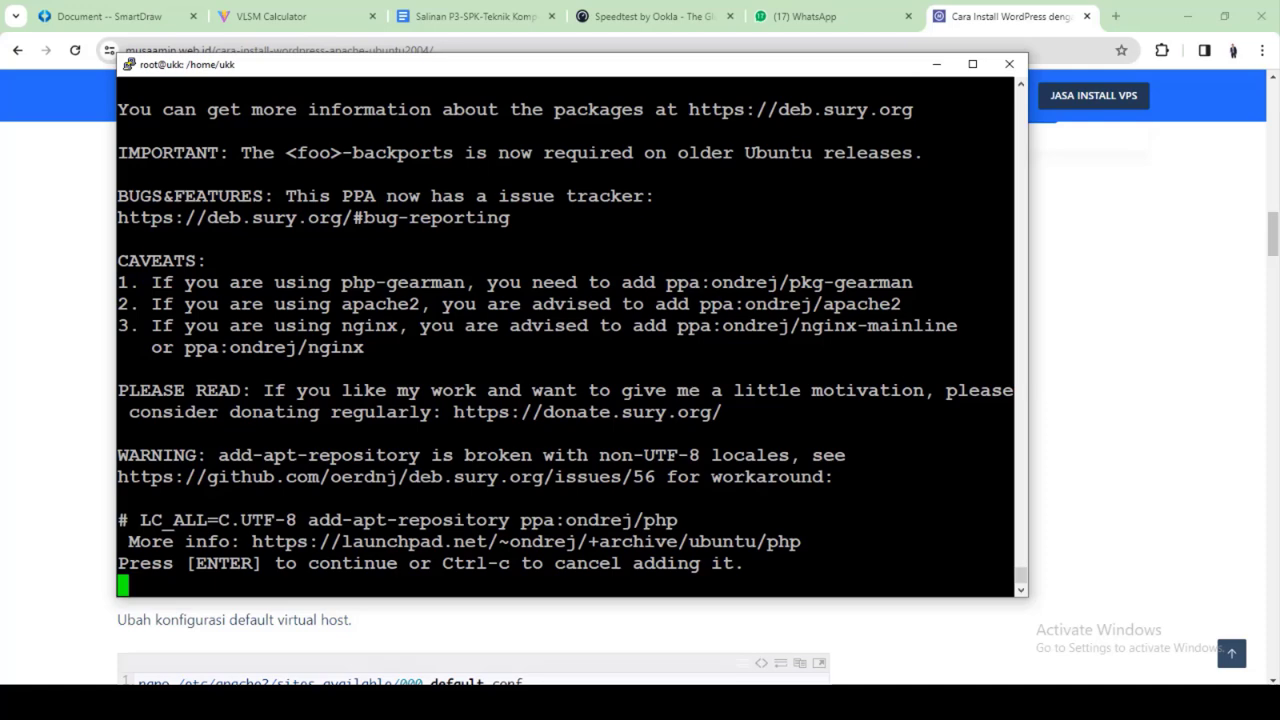
pyautogui.press('Return')
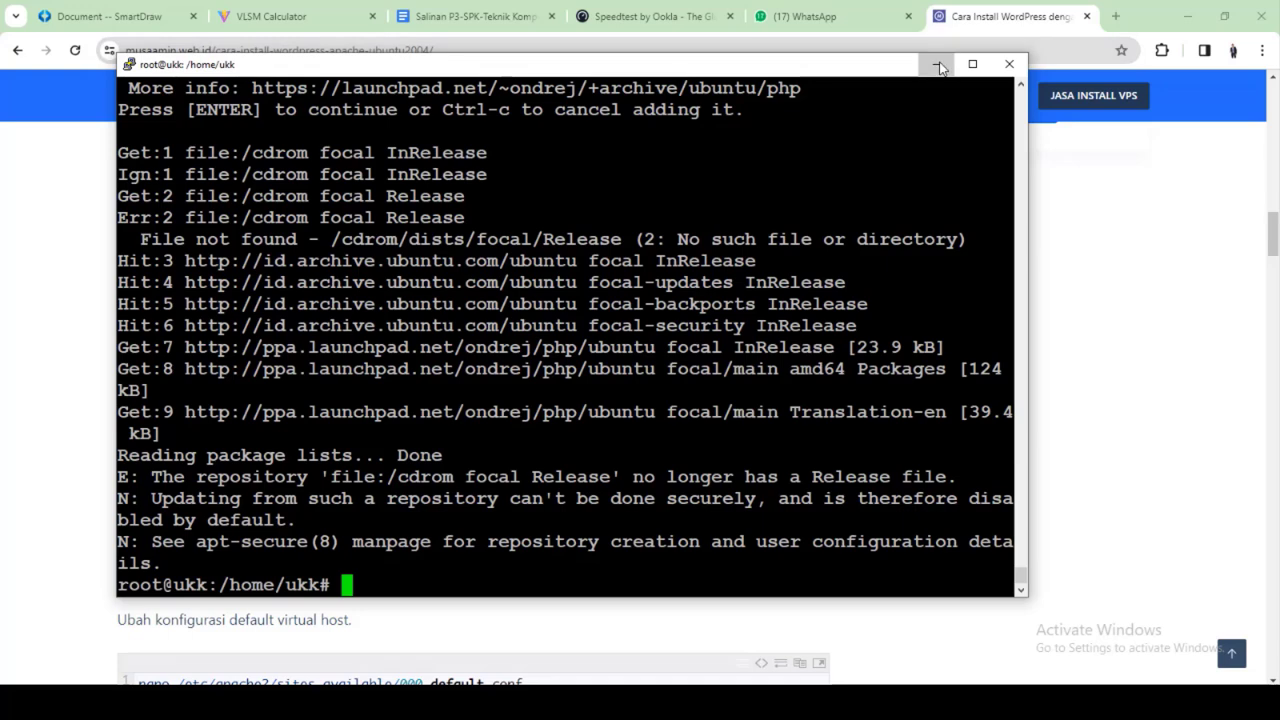
pyautogui.click(936, 65)
pyautogui.scroll(-2, 300, 330)
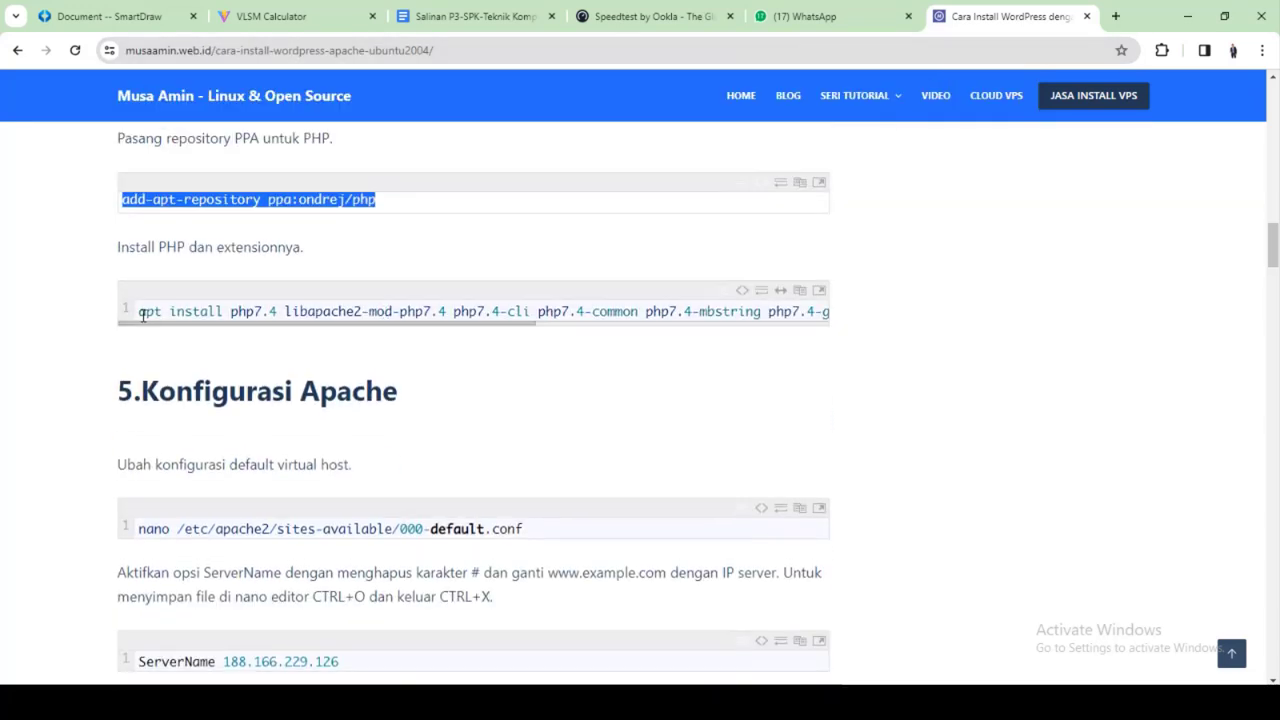
# Copy the full apt install php7.4 line with its Apache module and extensions, and run it in PuTTY
pyautogui.moveTo(140, 313); pyautogui.dragTo(70, 308)
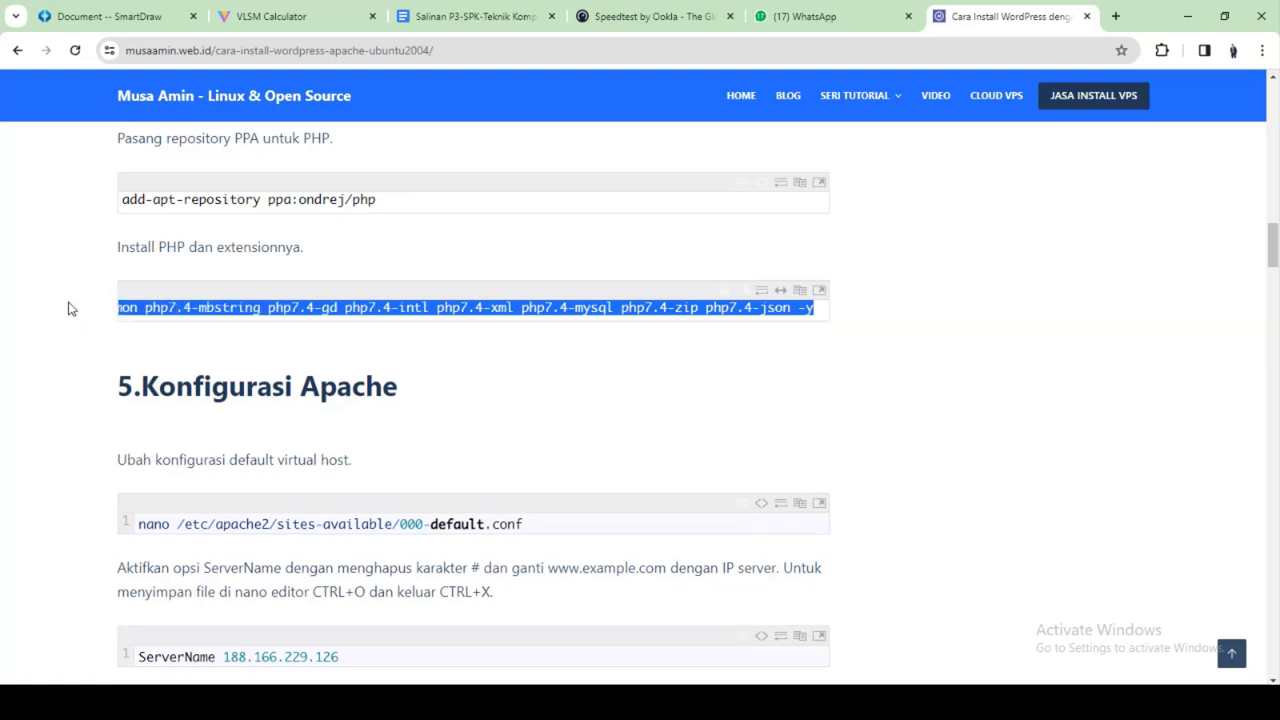
pyautogui.hscroll(-5, 388, 307)
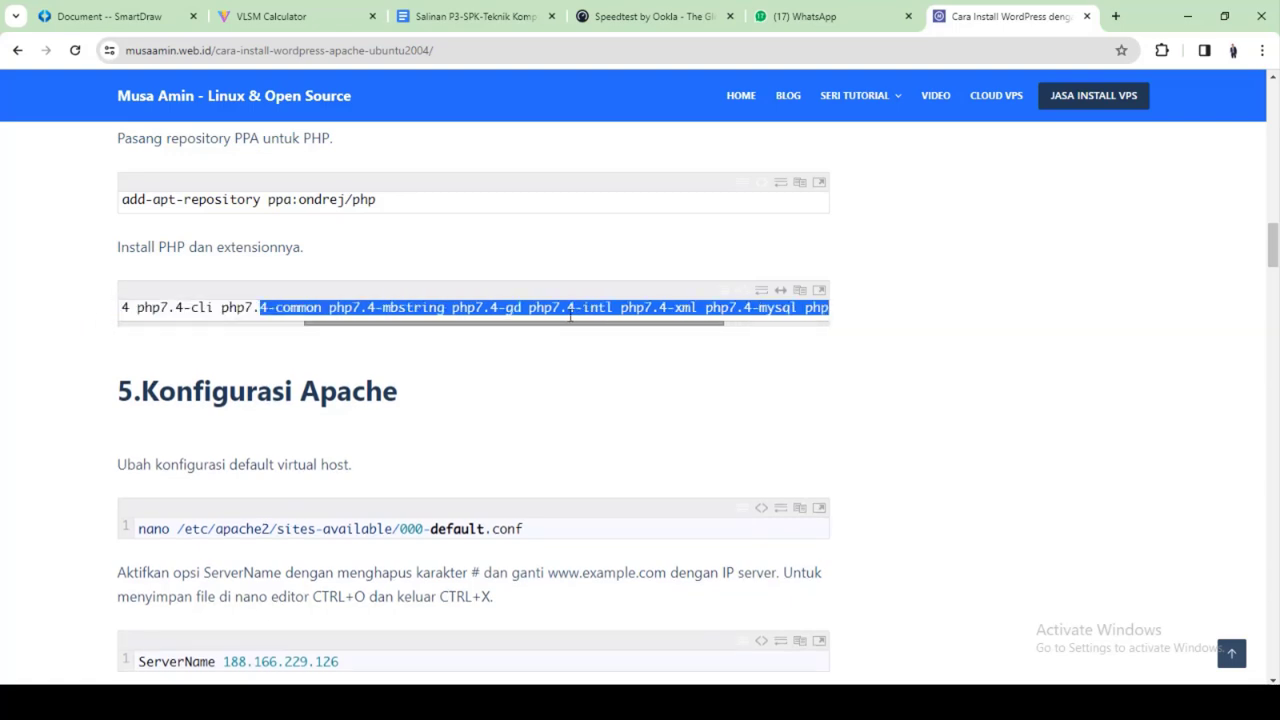
pyautogui.moveTo(119, 307); pyautogui.dragTo(806, 309)
pyautogui.rightClick(806, 309)
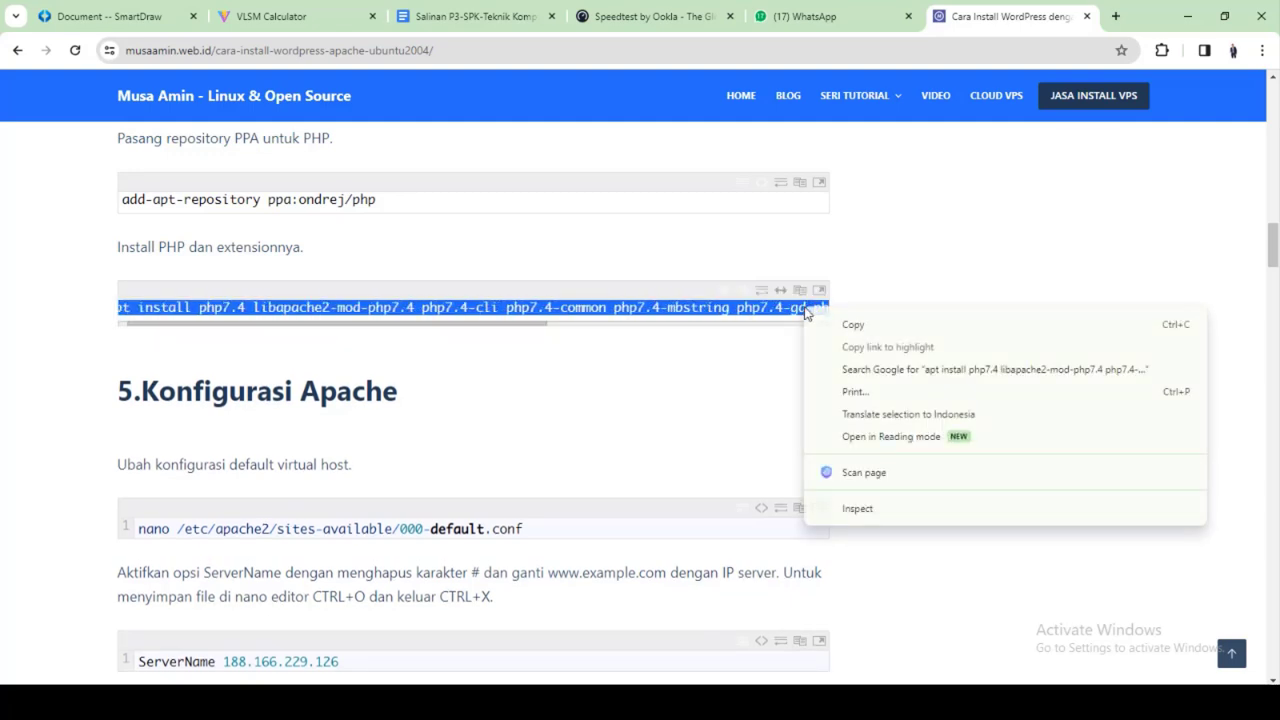
pyautogui.click(850, 326)
pyautogui.moveTo(538, 324); pyautogui.dragTo(805, 321)
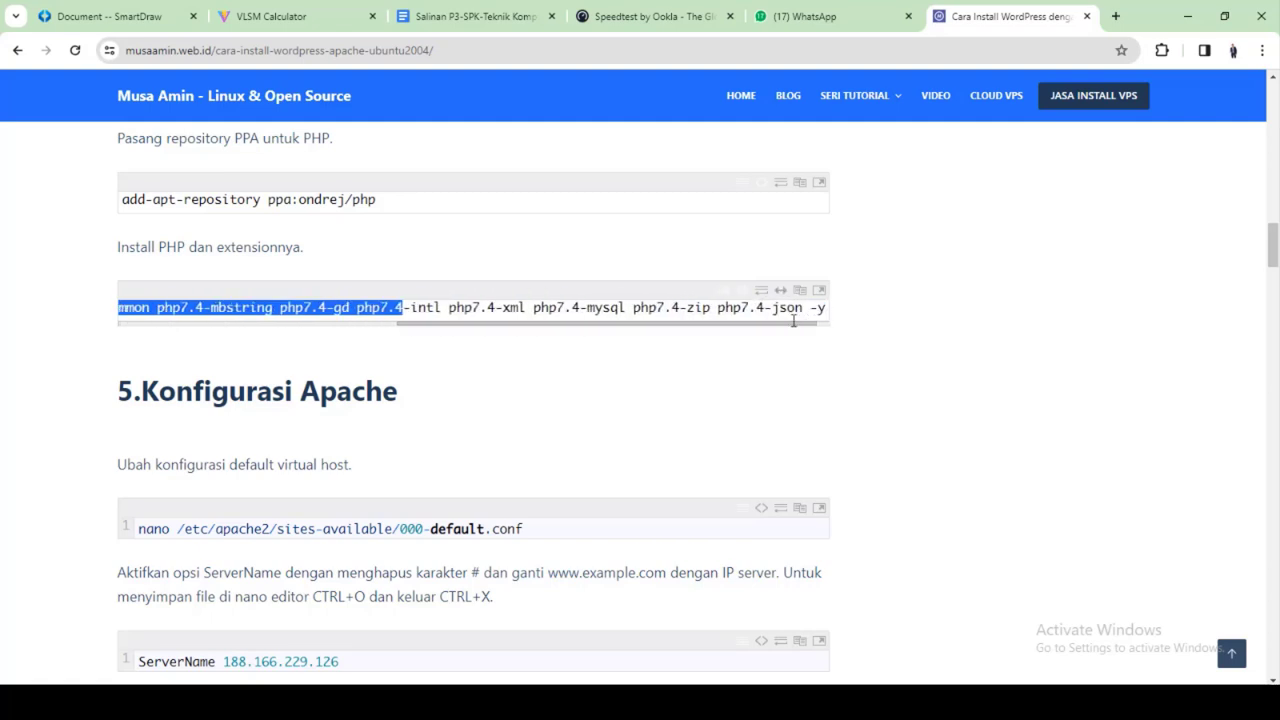
pyautogui.hotkey('shift', 'Right')
pyautogui.hotkey('shift', 'Right')
pyautogui.hotkey('shift', 'Right')
pyautogui.hotkey('shift', 'Right')
pyautogui.hotkey('shift', 'Right')
pyautogui.hotkey('shift', 'Right')
pyautogui.hotkey('shift', 'Right')
pyautogui.hotkey('shift', 'Right')
pyautogui.hotkey('shift', 'Right')
pyautogui.hotkey('shift', 'Right')
pyautogui.hotkey('shift', 'Right')
pyautogui.hotkey('shift', 'Right')
pyautogui.hotkey('shift', 'Right')
pyautogui.hotkey('shift', 'Right')
pyautogui.hotkey('shift', 'Right')
pyautogui.hotkey('shift', 'Right')
pyautogui.hotkey('shift', 'Right')
pyautogui.hotkey('shift', 'Right')
pyautogui.hotkey('shift', 'Right')
pyautogui.hotkey('shift', 'Right')
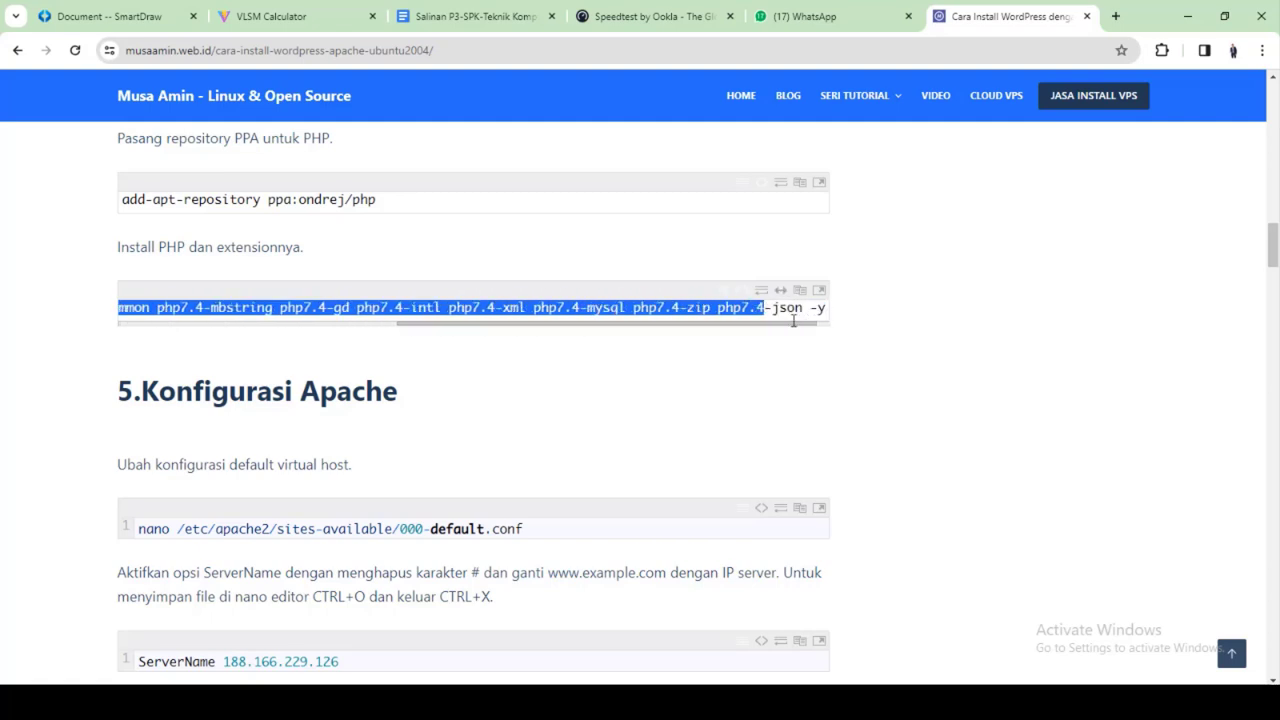
pyautogui.rightClick(685, 318)
pyautogui.click(735, 331)
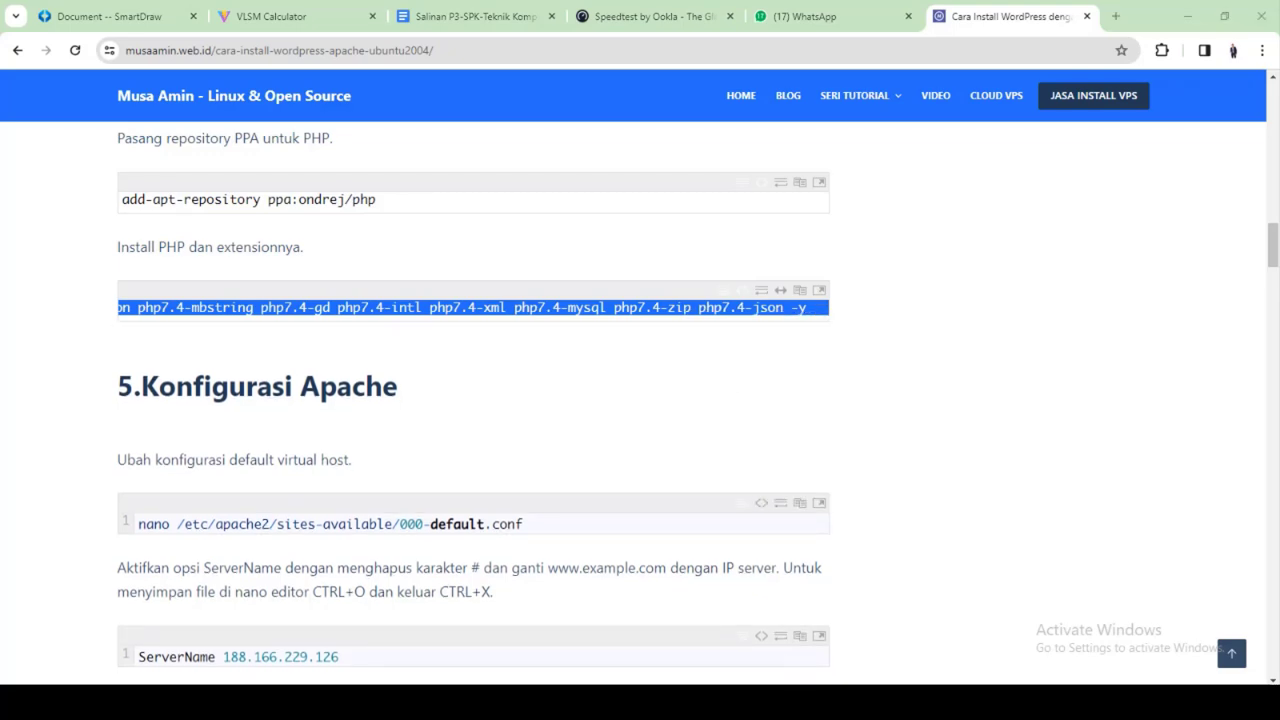
pyautogui.hotkey('alt', 'Tab')
pyautogui.press('shift+Insert')
pyautogui.press('Return')
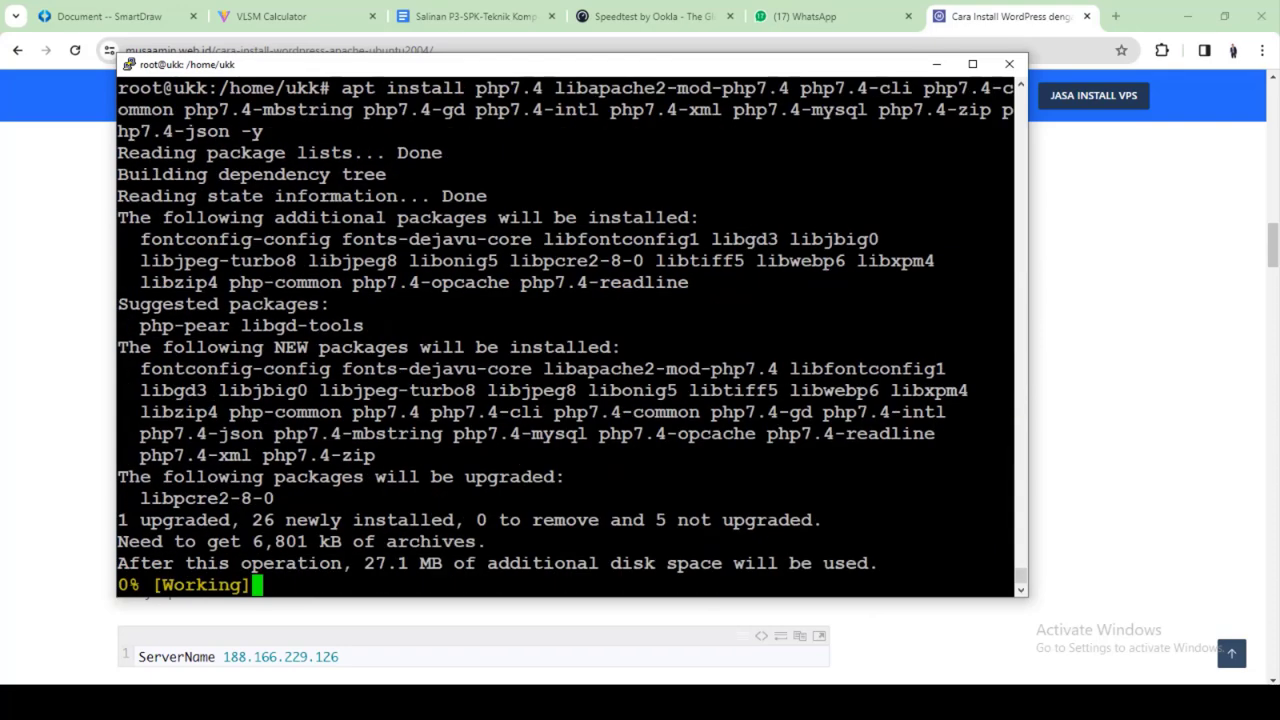
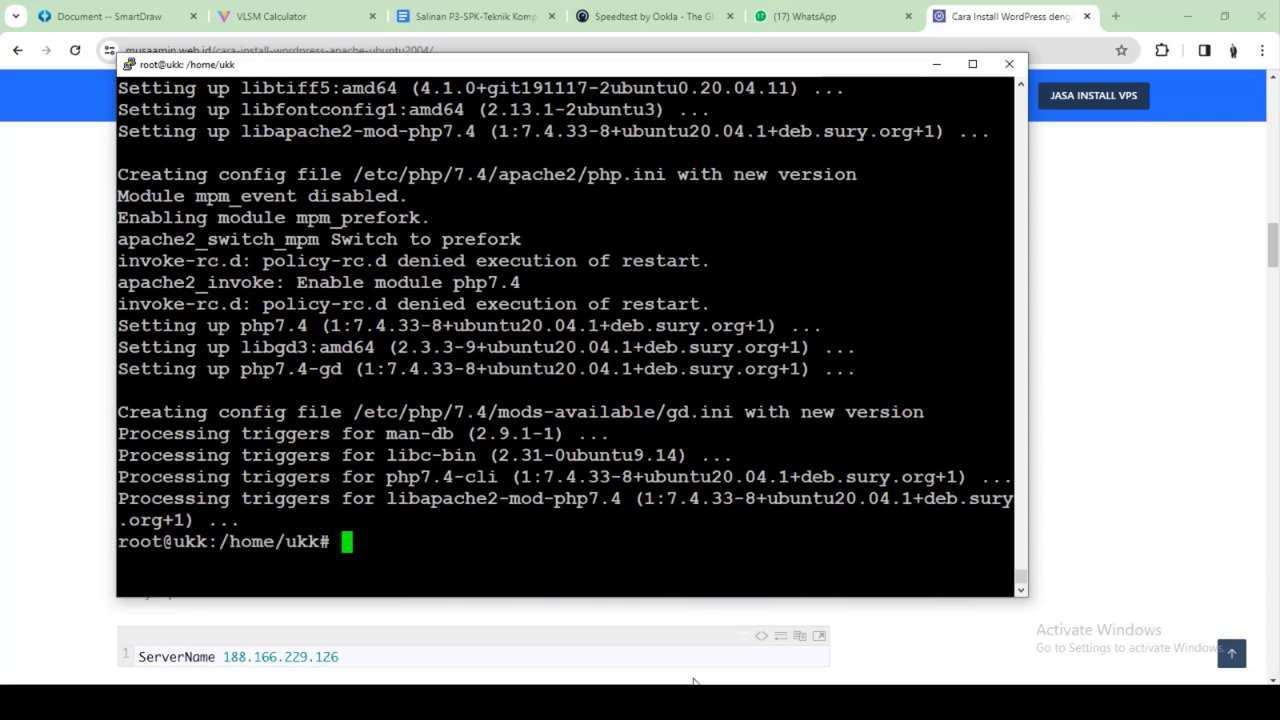
# Copy the tutorial's nano /etc/apache2/sites-available/000-default.conf command and paste it at the PuTTY prompt
pyautogui.click(738, 701)
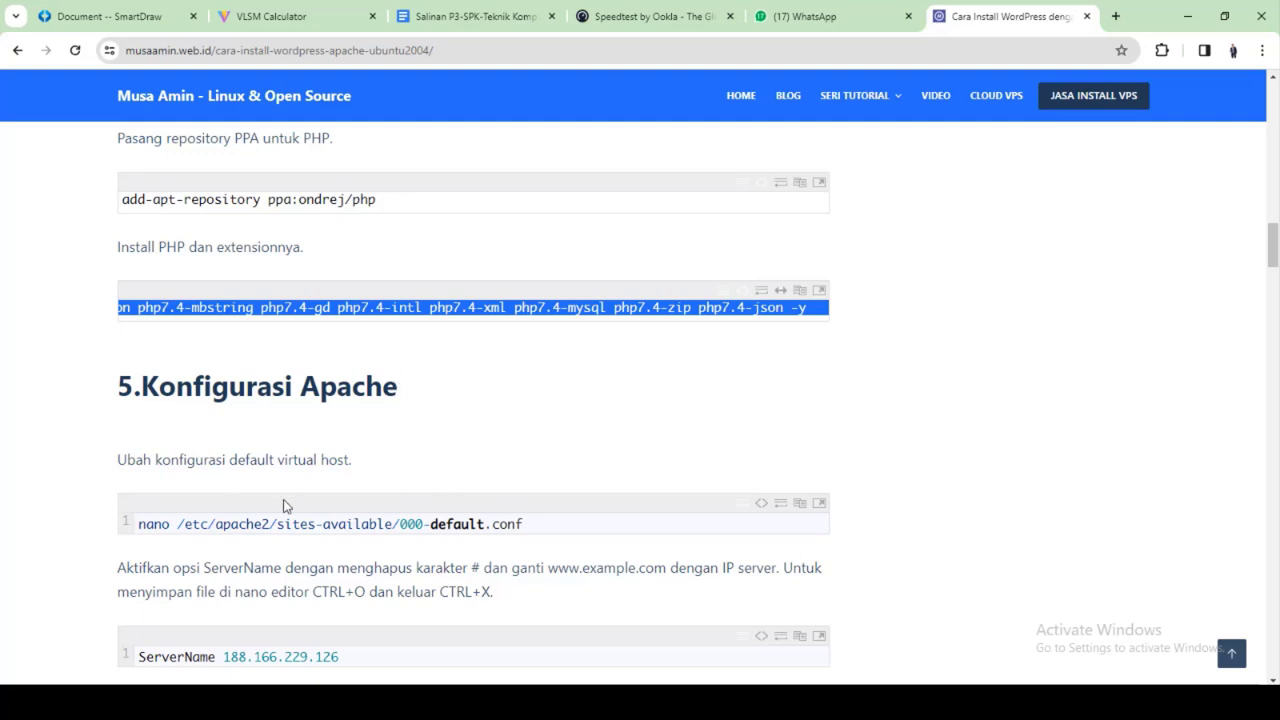
pyautogui.scroll(-1, 283, 506)
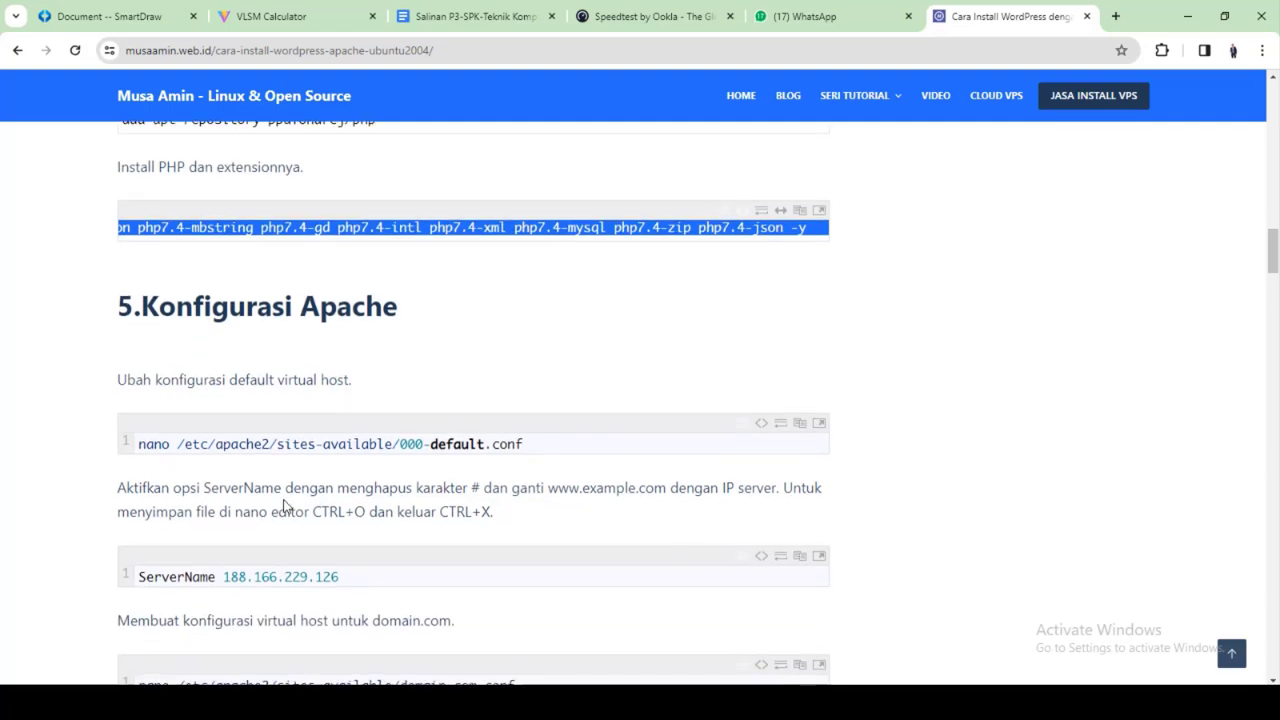
pyautogui.scroll(-3, 283, 506)
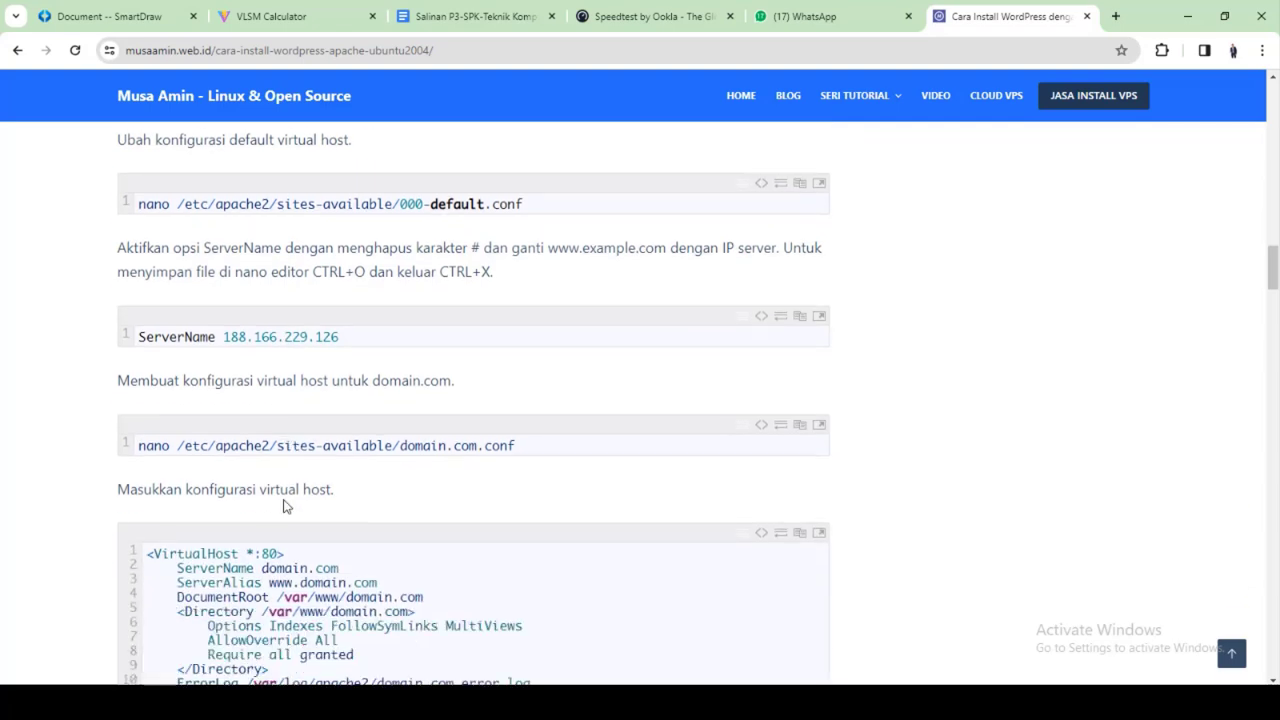
pyautogui.scroll(1, 283, 506)
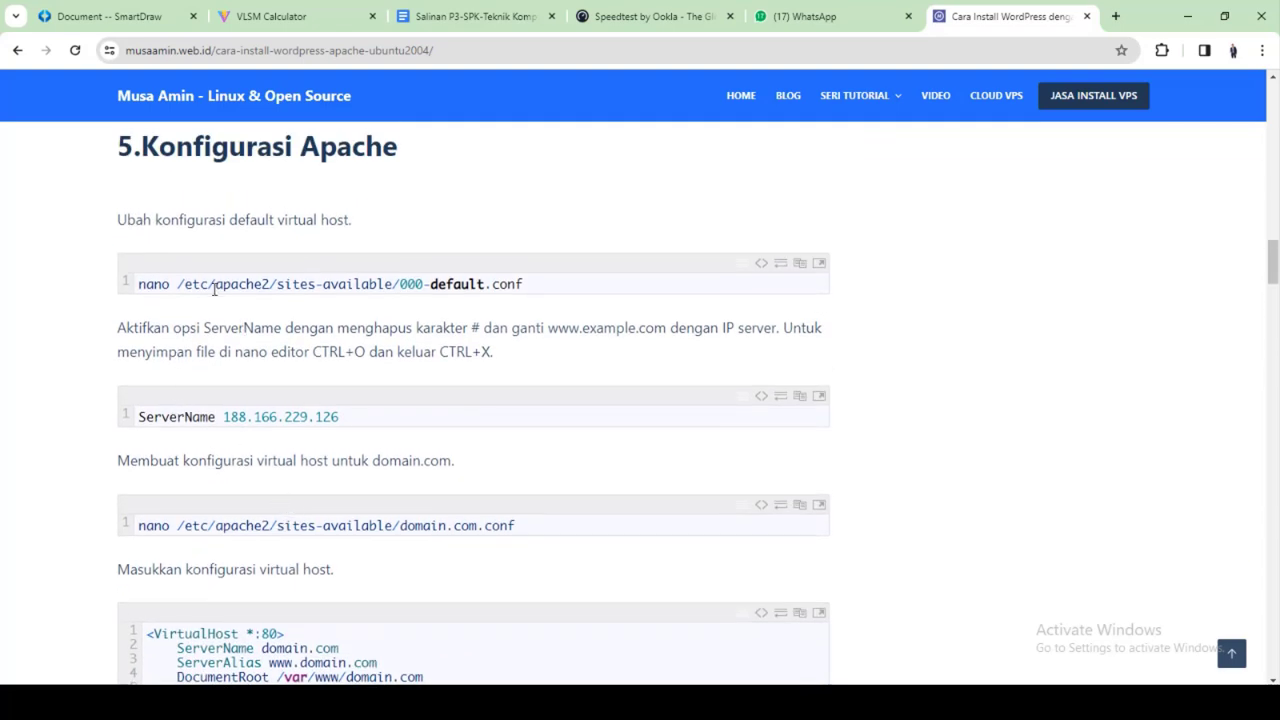
pyautogui.scroll(1, 215, 270)
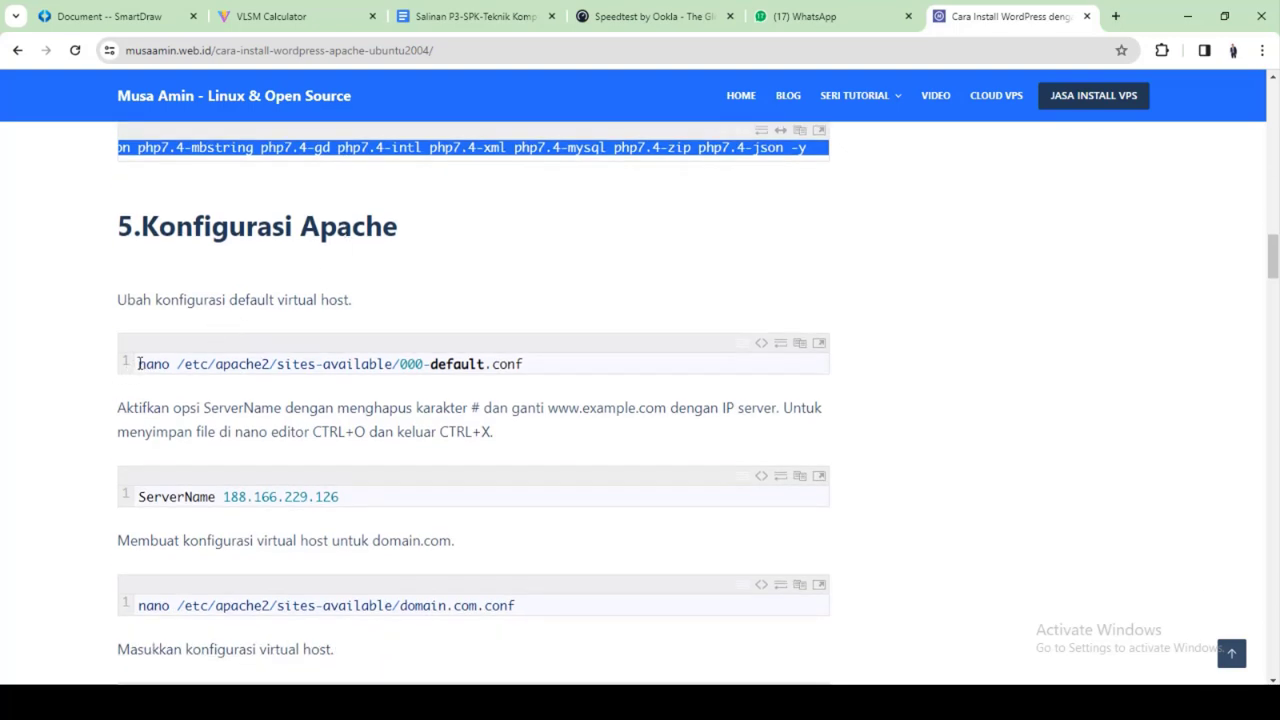
pyautogui.moveTo(138, 368)
pyautogui.mouseDown()
pyautogui.moveTo(519, 367)
pyautogui.moveTo(120, 362)
pyautogui.mouseUp()
pyautogui.rightClick(129, 362)
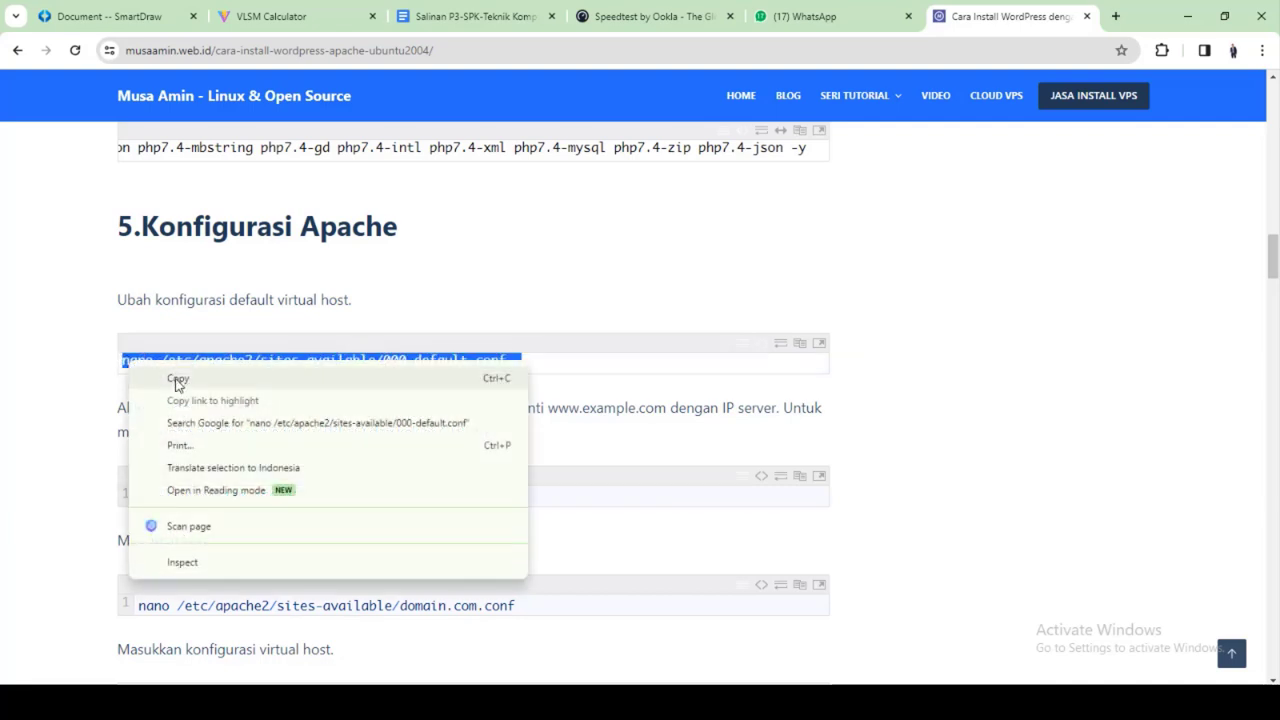
pyautogui.click(176, 380)
pyautogui.click(822, 702)
pyautogui.rightClick(805, 570)
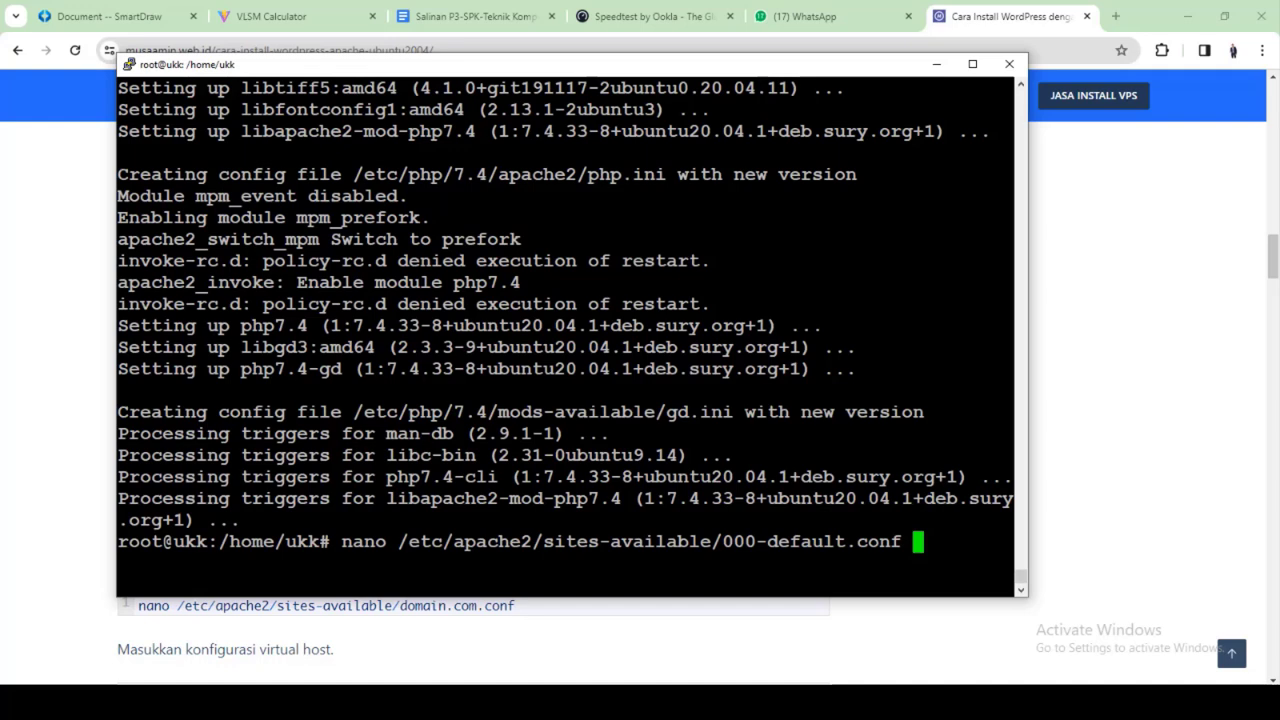
# Open 000-default.conf in nano and check the tutorial's example server IP address
pyautogui.press('Return')
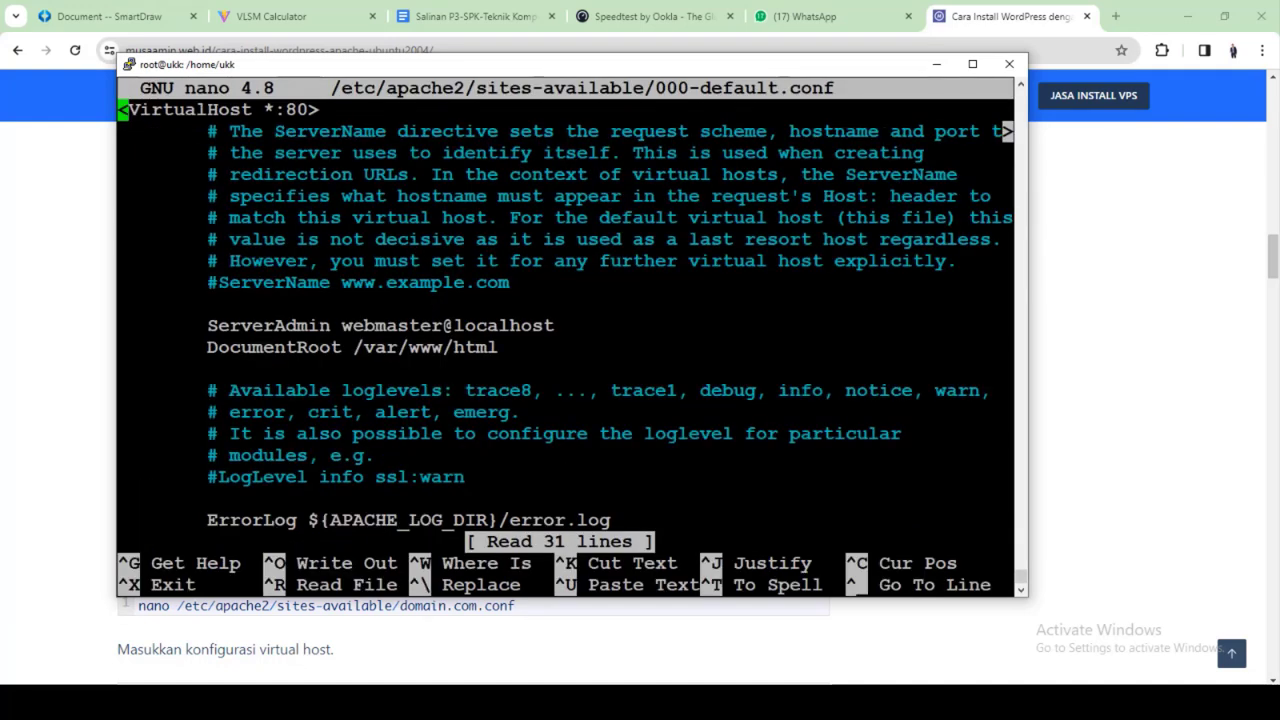
pyautogui.hotkey('alt', 'Tab')
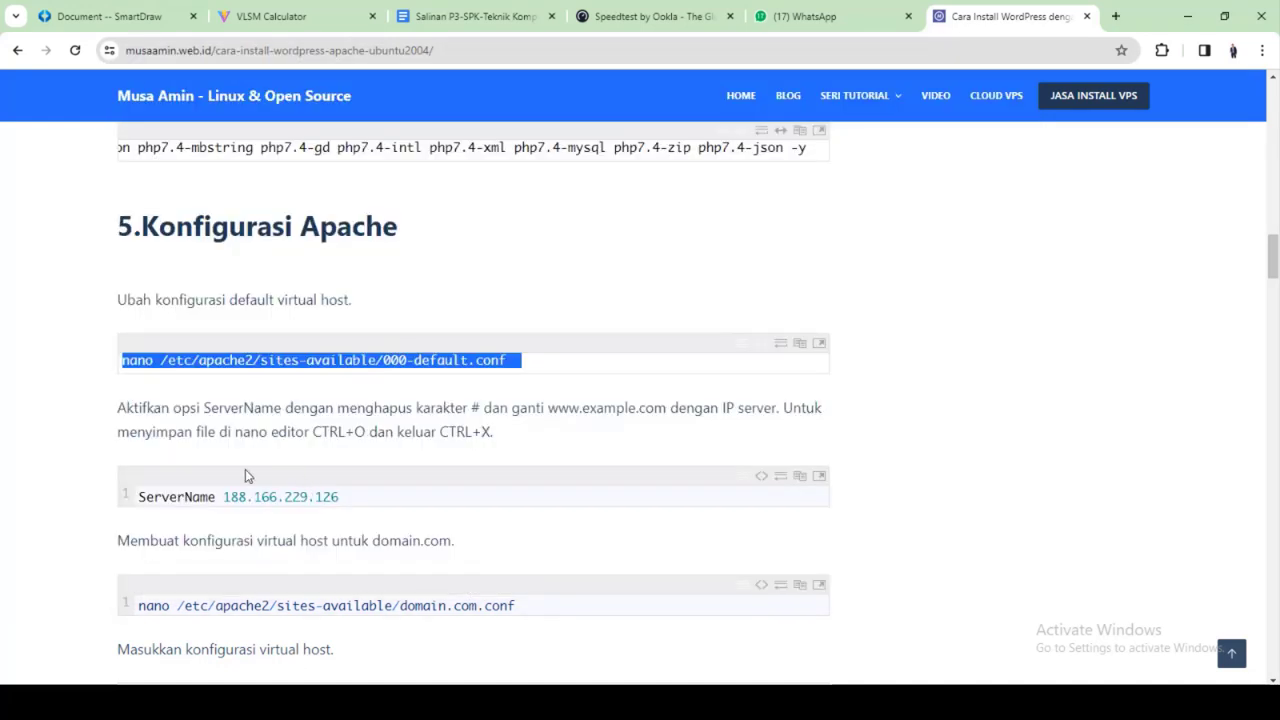
pyautogui.scroll(-1, 335, 480)
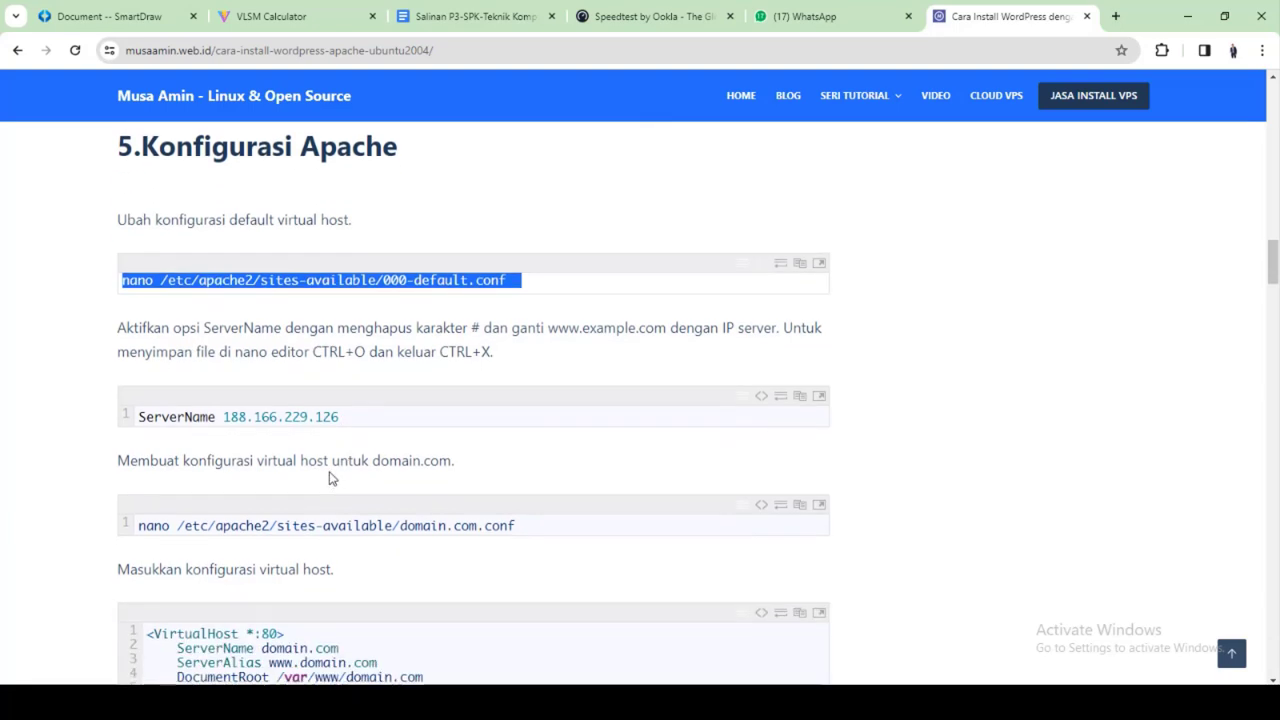
pyautogui.moveTo(224, 416); pyautogui.dragTo(336, 416)
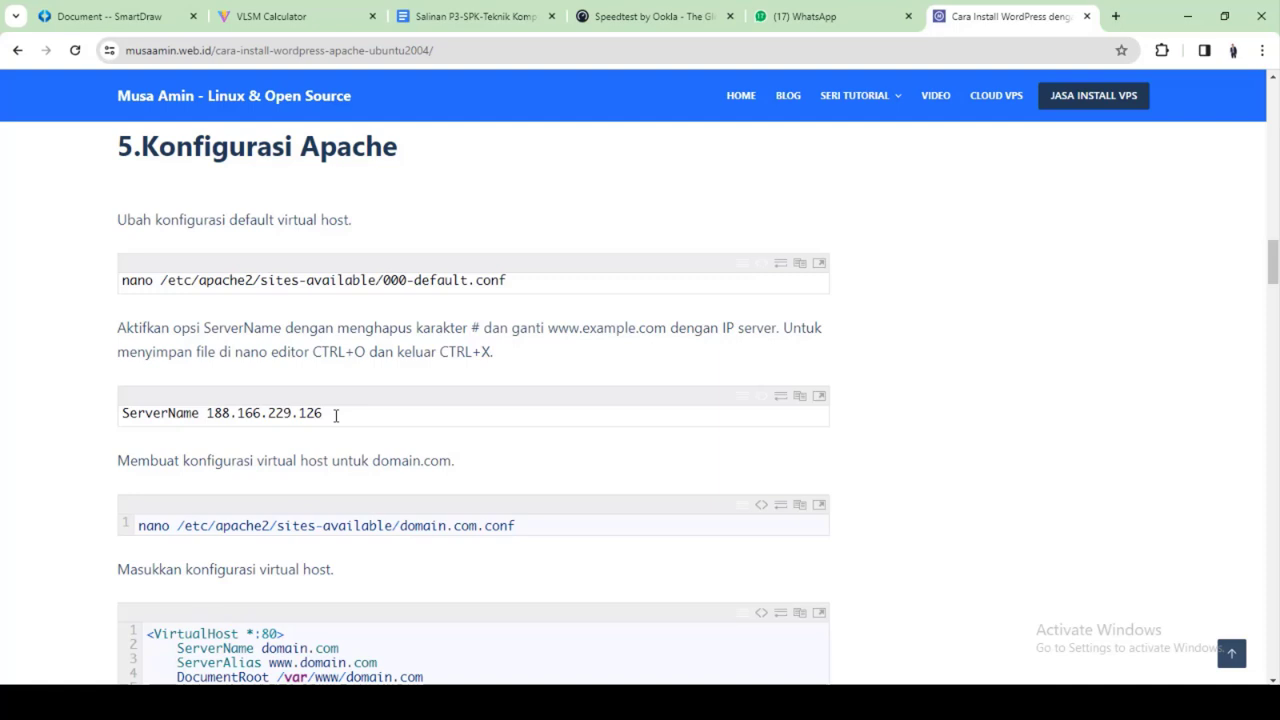
pyautogui.click(824, 702)
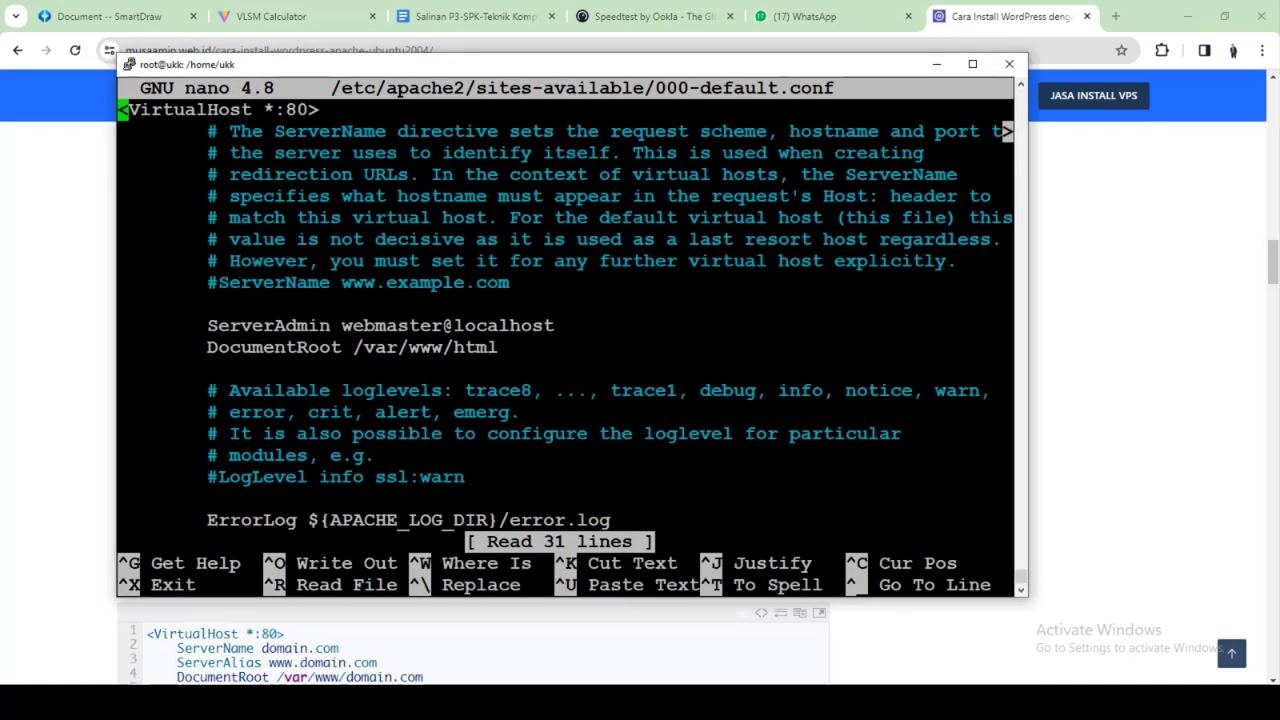
pyautogui.click(824, 702)
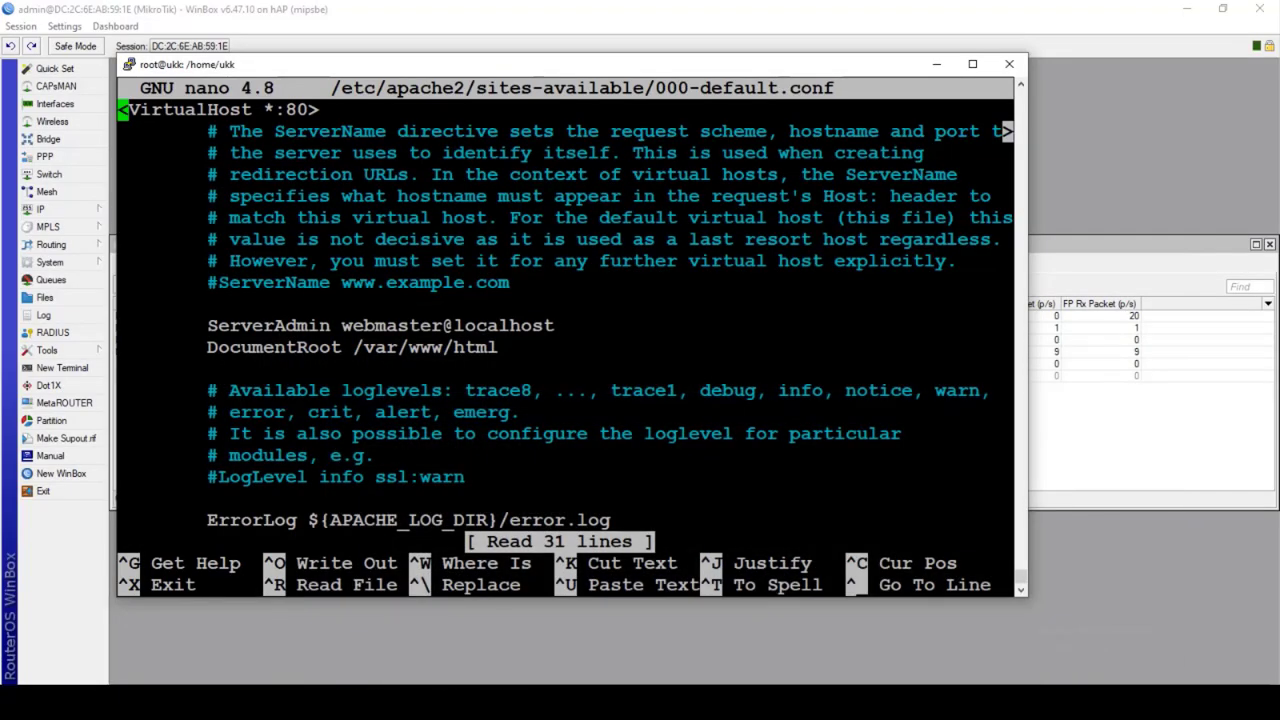
# Browse the VirtualHost file to find the commented ServerName line above ServerAdmin
pyautogui.press('Down')
pyautogui.press('Down')
pyautogui.press('Down')
pyautogui.press('Down')
pyautogui.press('Down')
pyautogui.press('Down')
pyautogui.press('Down')
pyautogui.press('Down')
pyautogui.press('Down')
pyautogui.press('Down')
pyautogui.press('Down')
pyautogui.press('Down')
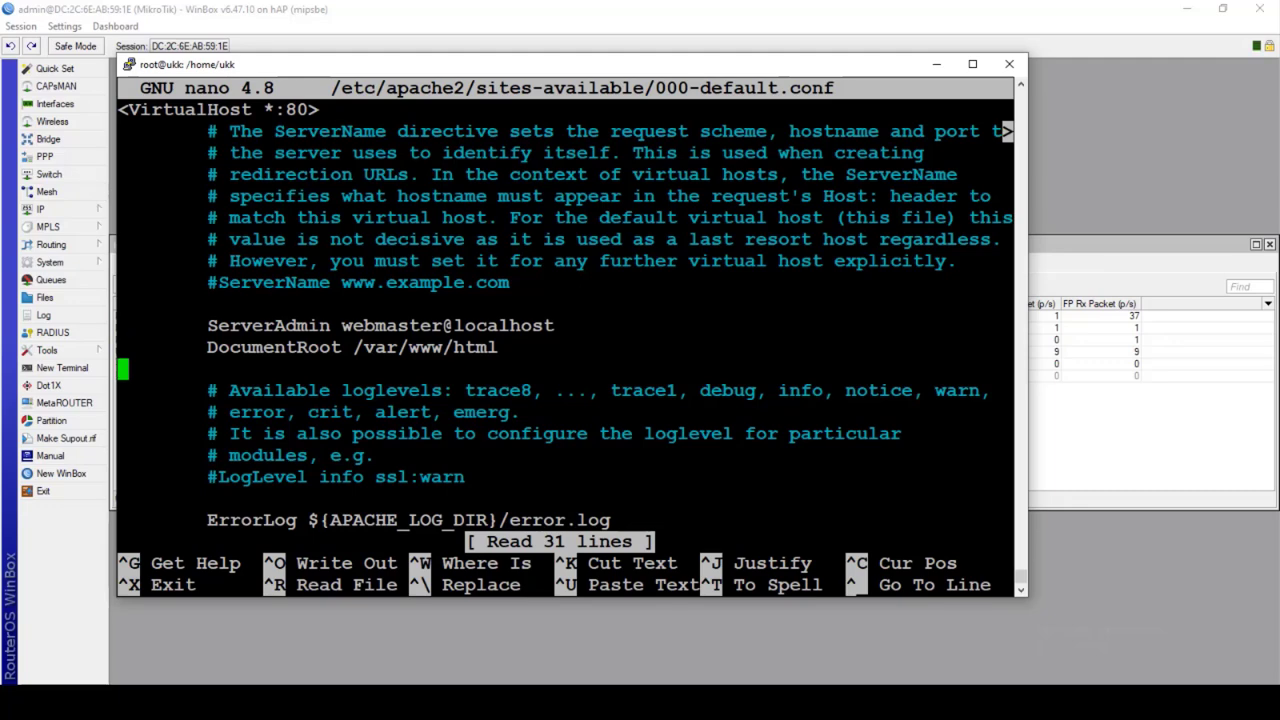
pyautogui.press('Down')
pyautogui.press('Down')
pyautogui.press('Down')
pyautogui.press('Down')
pyautogui.press('Down')
pyautogui.press('Down')
pyautogui.press('Down')
pyautogui.press('Down')
pyautogui.press('Down')
pyautogui.press('Down')
pyautogui.press('Down')
pyautogui.press('Down')
pyautogui.press('Down')
pyautogui.press('Down')
pyautogui.press('Down')
pyautogui.press('Down')
pyautogui.press('Down')
pyautogui.press('Down')
pyautogui.press('Down')
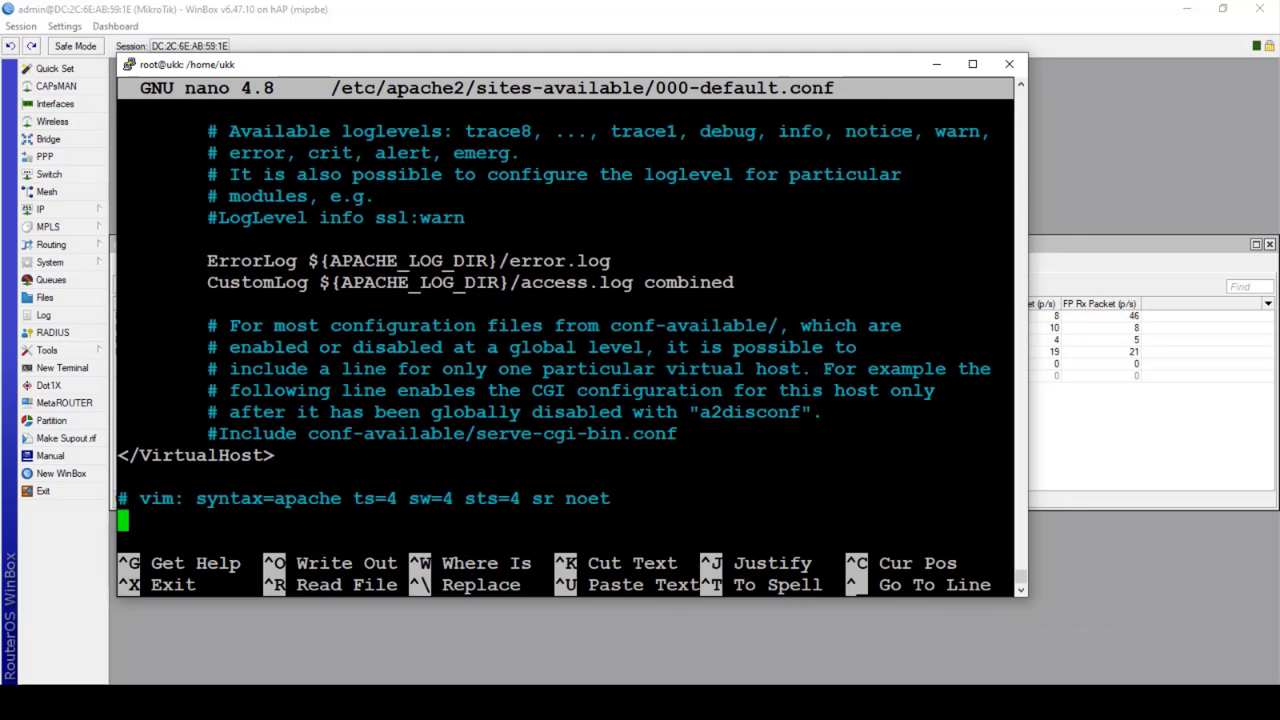
pyautogui.press('Up')
pyautogui.press('Up')
pyautogui.press('Up')
pyautogui.press('Up')
pyautogui.press('Up')
pyautogui.press('Up')
pyautogui.press('Up')
pyautogui.press('Up')
pyautogui.press('Up')
pyautogui.press('Up')
pyautogui.press('Up')
pyautogui.press('Up')
pyautogui.press('Up')
pyautogui.press('Up')
pyautogui.press('Up')
pyautogui.press('Up')
pyautogui.press('Up')
pyautogui.press('Up')
pyautogui.press('Up')
pyautogui.press('Up')
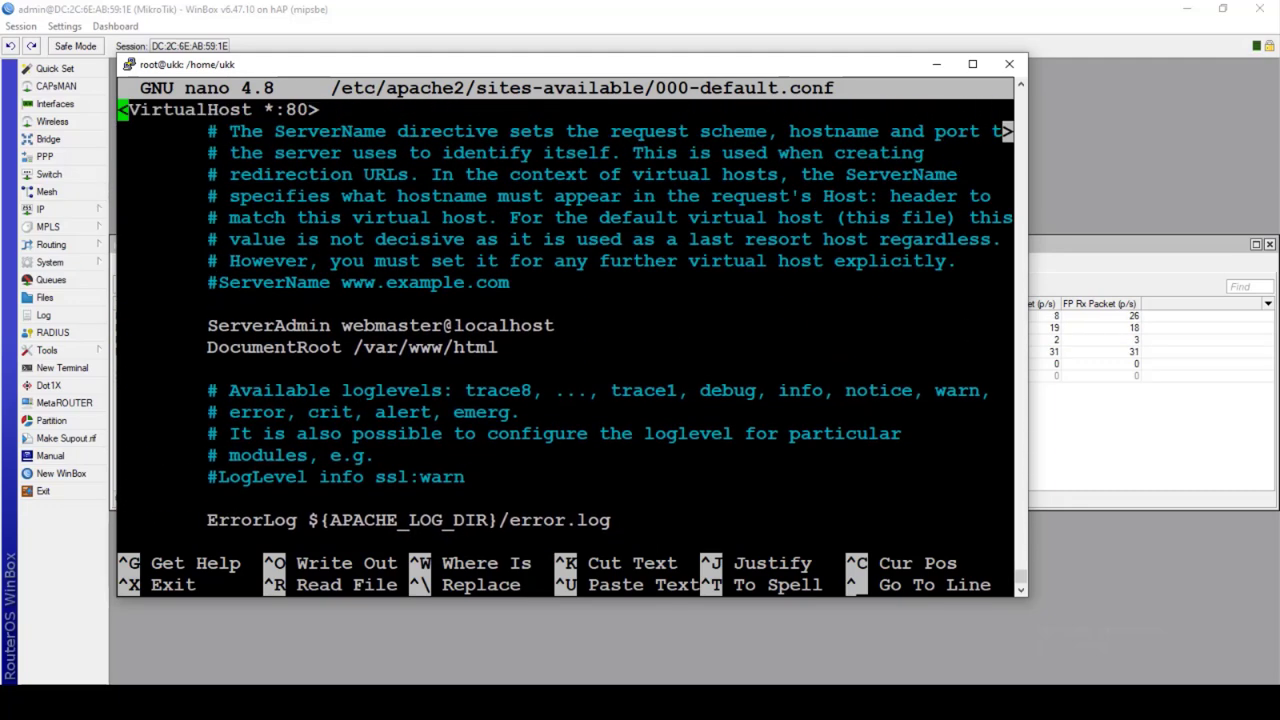
pyautogui.press('Down')
pyautogui.press('Down')
pyautogui.press('Down')
pyautogui.press('Down')
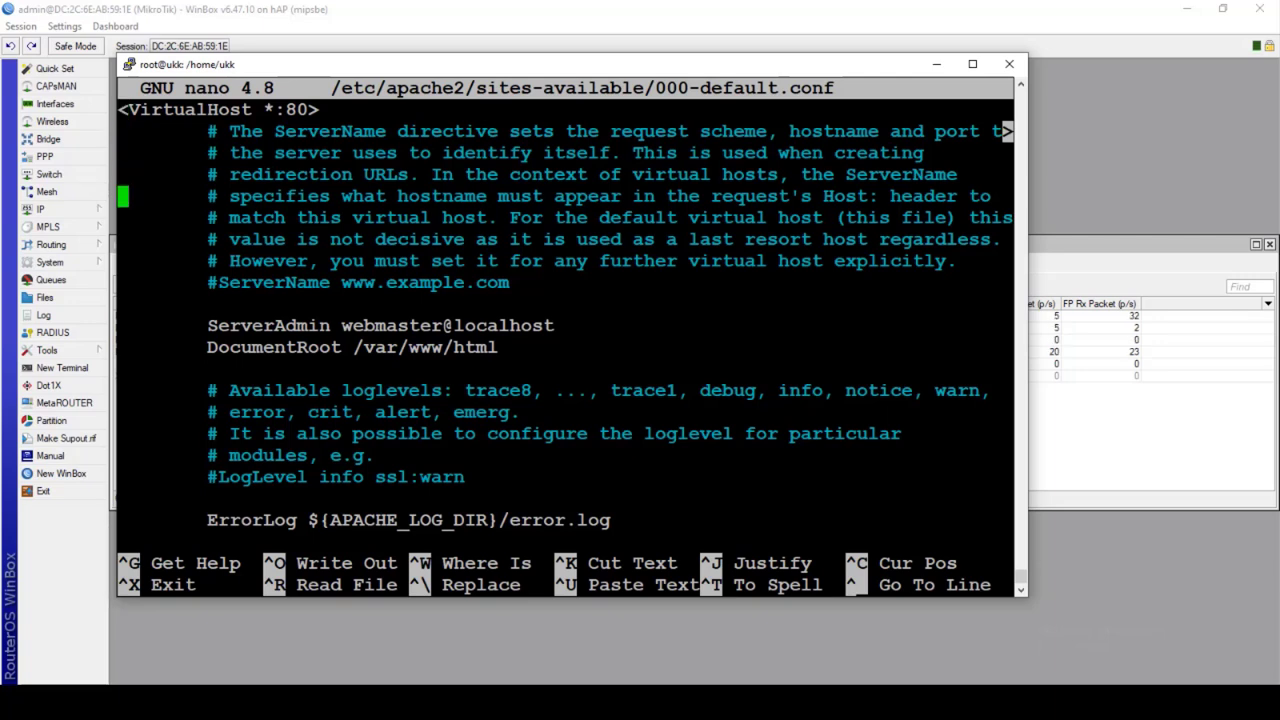
pyautogui.press('Down')
pyautogui.press('Down')
pyautogui.press('Down')
pyautogui.press('Down')
pyautogui.press('Down')
pyautogui.press('Down')
pyautogui.press('Up')
pyautogui.hotkey('alt', 'Tab')
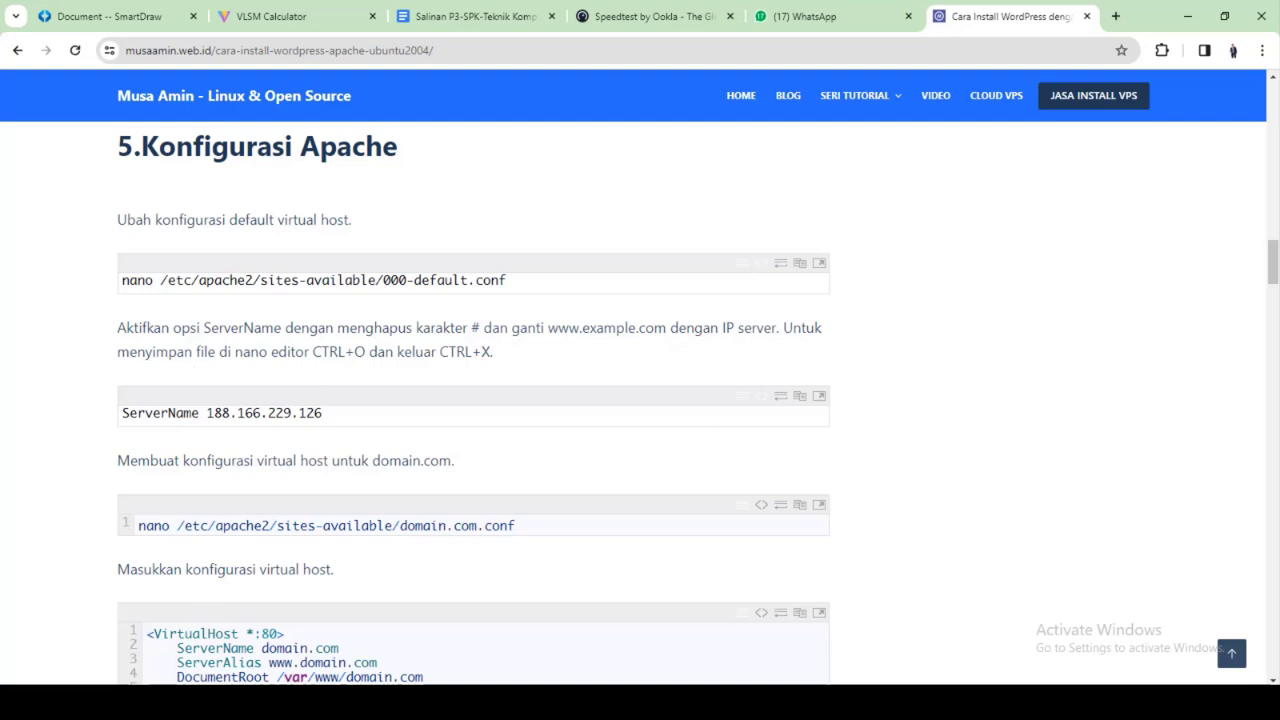
pyautogui.hotkey('alt', 'Tab')
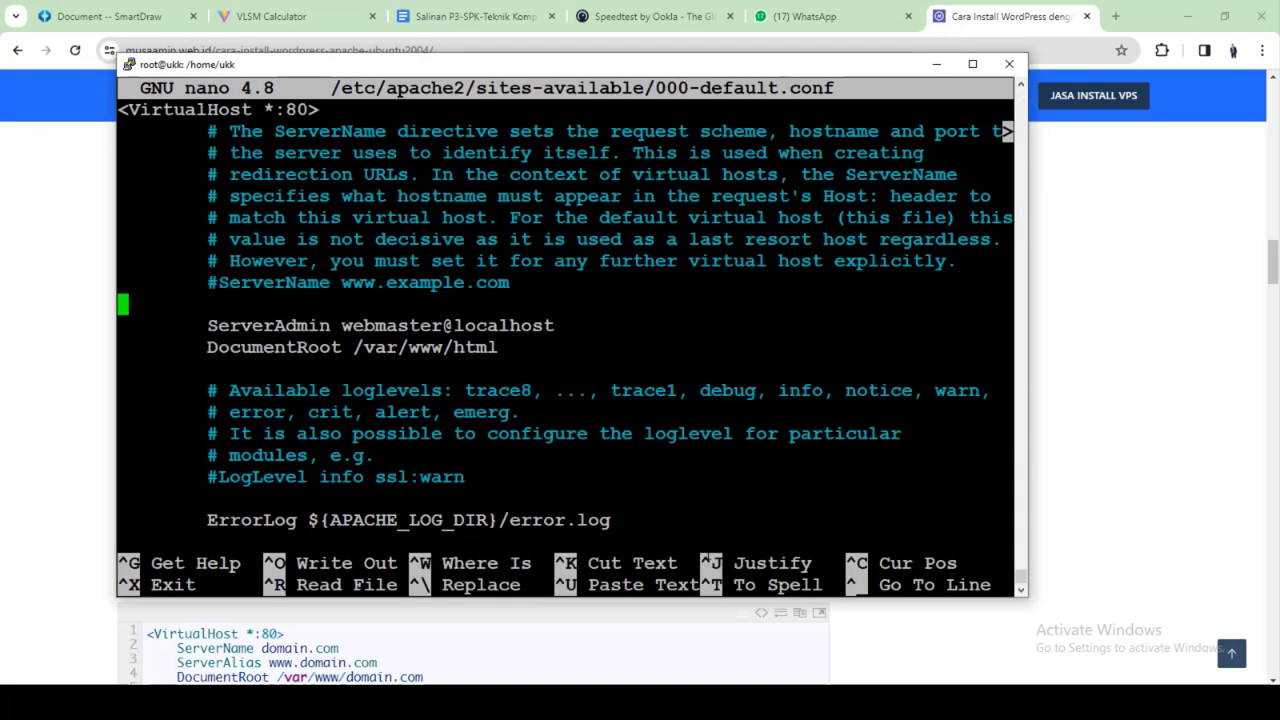
pyautogui.press('Up')
pyautogui.press('Right')
pyautogui.press('Right')
pyautogui.press('BackSpace')
pyautogui.press('Right')
pyautogui.press('Right')
pyautogui.press('Right')
pyautogui.press('Right')
pyautogui.press('Right')
pyautogui.press('Right')
pyautogui.press('Right')
pyautogui.press('Right')
pyautogui.press('Right')
pyautogui.press('Right')
pyautogui.press('Right')
pyautogui.press('Right')
pyautogui.press('Right')
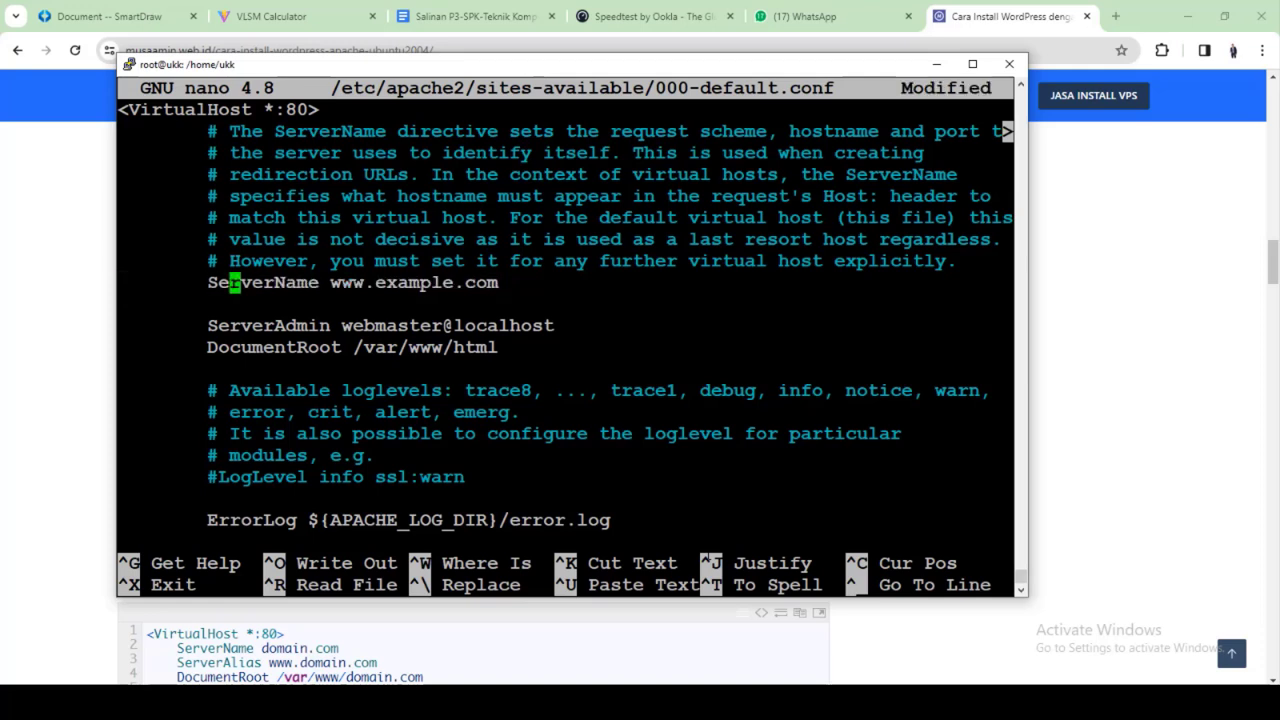
pyautogui.press('Right')
pyautogui.press('Right')
pyautogui.press('Right')
pyautogui.press('Right')
pyautogui.press('Right')
pyautogui.press('Right')
pyautogui.press('Right')
pyautogui.press('Right')
pyautogui.press('Right')
pyautogui.press('Right')
pyautogui.press('Right')
pyautogui.press('Right')
pyautogui.press('Right')
pyautogui.press('BackSpace')
pyautogui.press('BackSpace')
pyautogui.press('BackSpace')
pyautogui.press('BackSpace')
pyautogui.press('BackSpace')
pyautogui.press('BackSpace')
pyautogui.press('BackSpace')
pyautogui.press('BackSpace')
pyautogui.press('BackSpace')
pyautogui.press('BackSpace')
pyautogui.press('BackSpace')
pyautogui.press('BackSpace')
pyautogui.press('BackSpace')
pyautogui.press('BackSpace')
pyautogui.press('BackSpace')
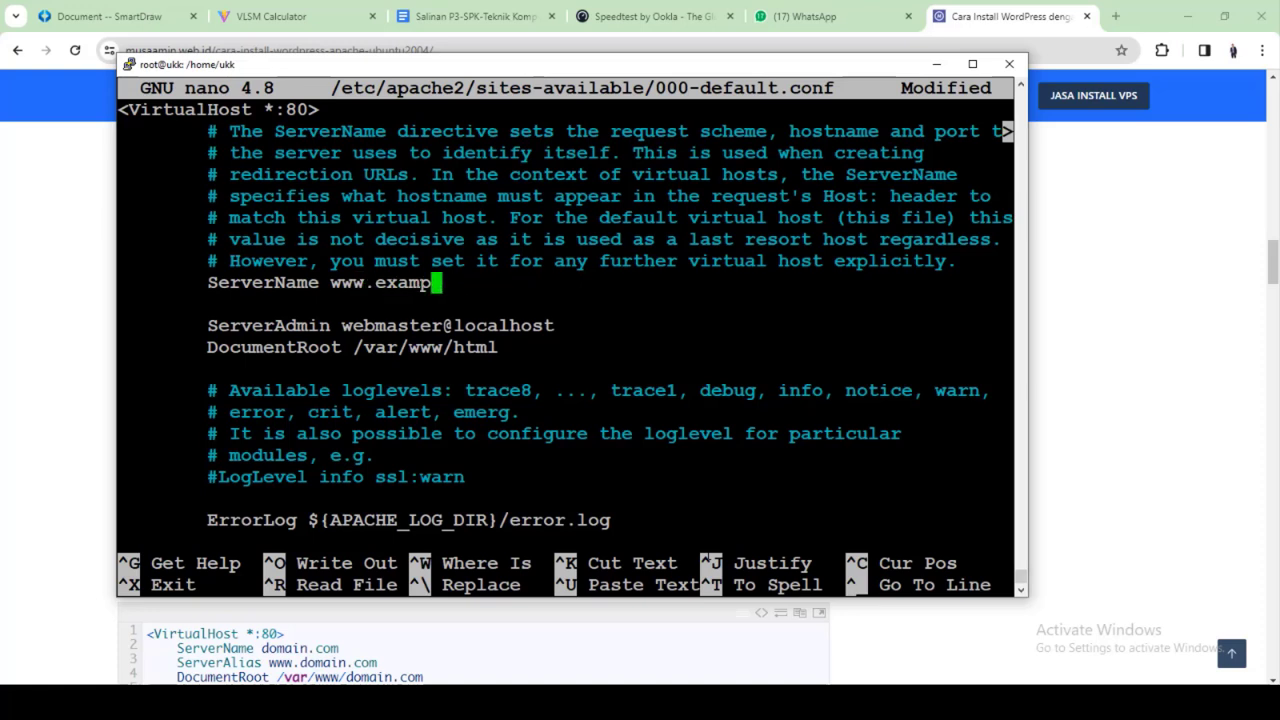
pyautogui.write('10')
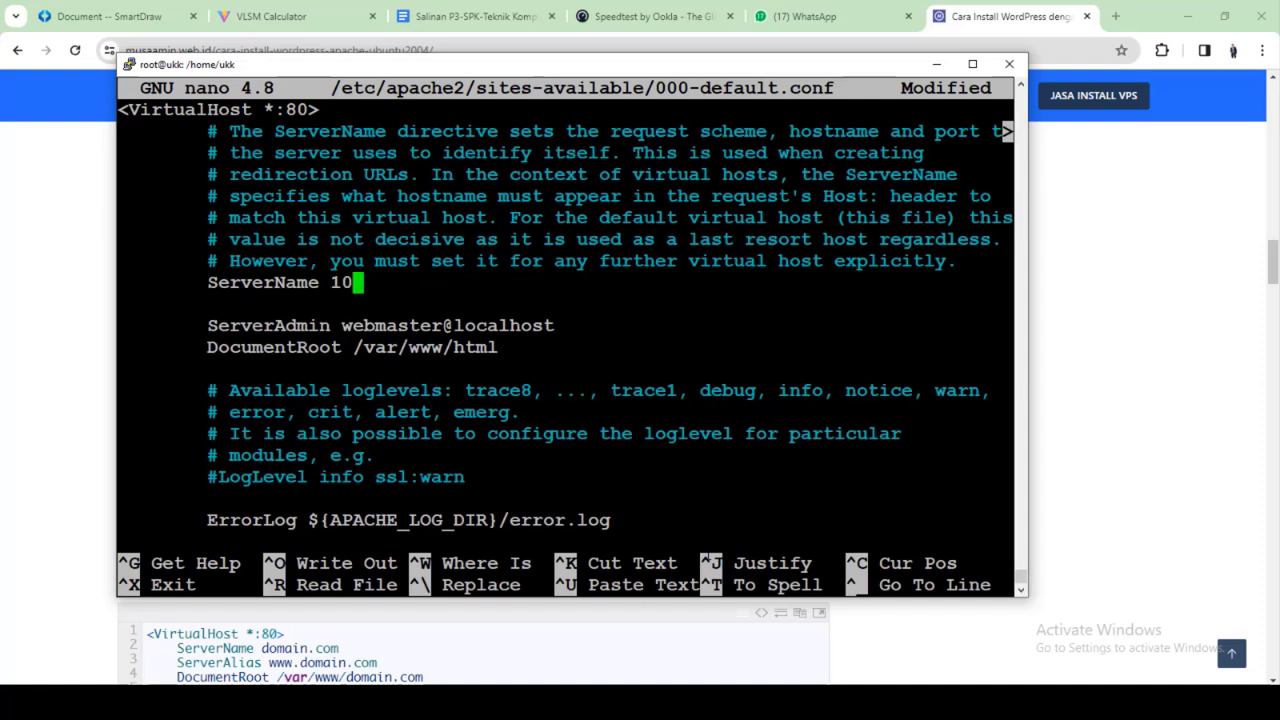
pyautogui.write('.10.1.194')
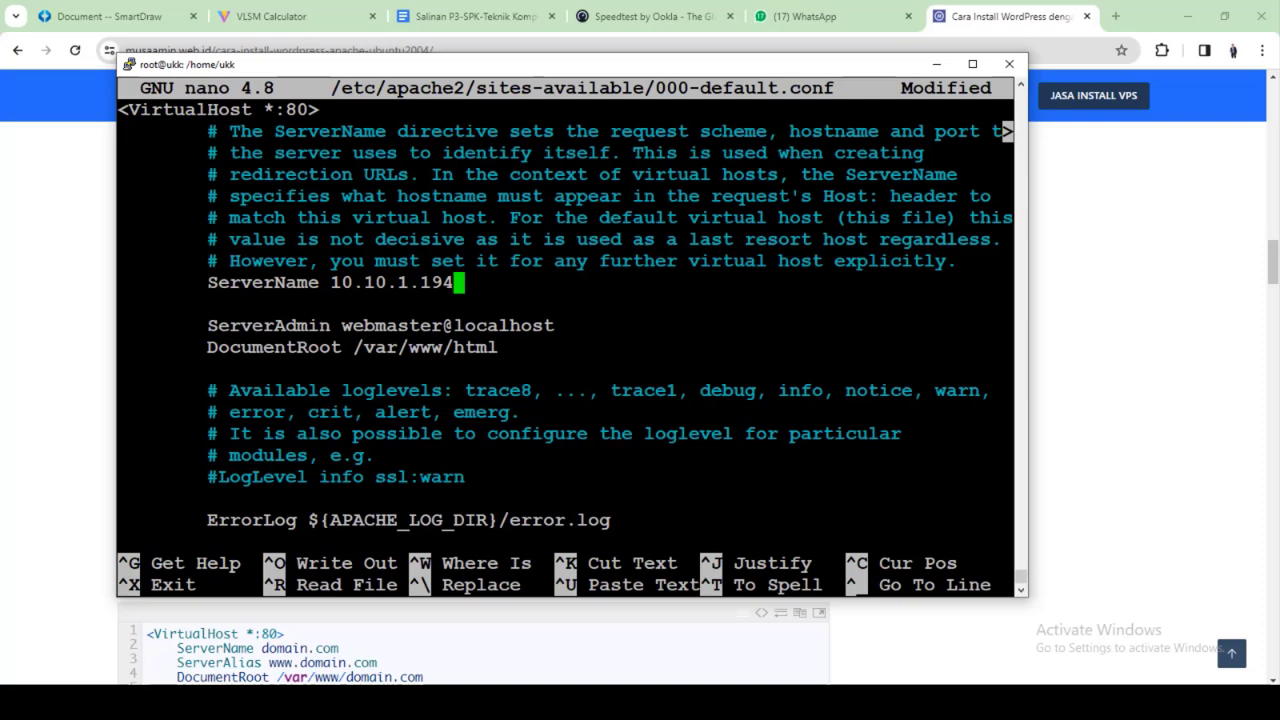
# Review the file, then save 000-default.conf and exit nano
pyautogui.press('Down')
pyautogui.press('Down')
pyautogui.press('Down')
pyautogui.press('Down')
pyautogui.press('Down')
pyautogui.press('Down')
pyautogui.press('Down')
pyautogui.press('Down')
pyautogui.press('Down')
pyautogui.press('Down')
pyautogui.press('Down')
pyautogui.press('Down')
pyautogui.press('Down')
pyautogui.press('Down')
pyautogui.press('Down')
pyautogui.press('Down')
pyautogui.press('Down')
pyautogui.press('Down')
pyautogui.press('Down')
pyautogui.press('Down')
pyautogui.press('Down')
pyautogui.press('Down')
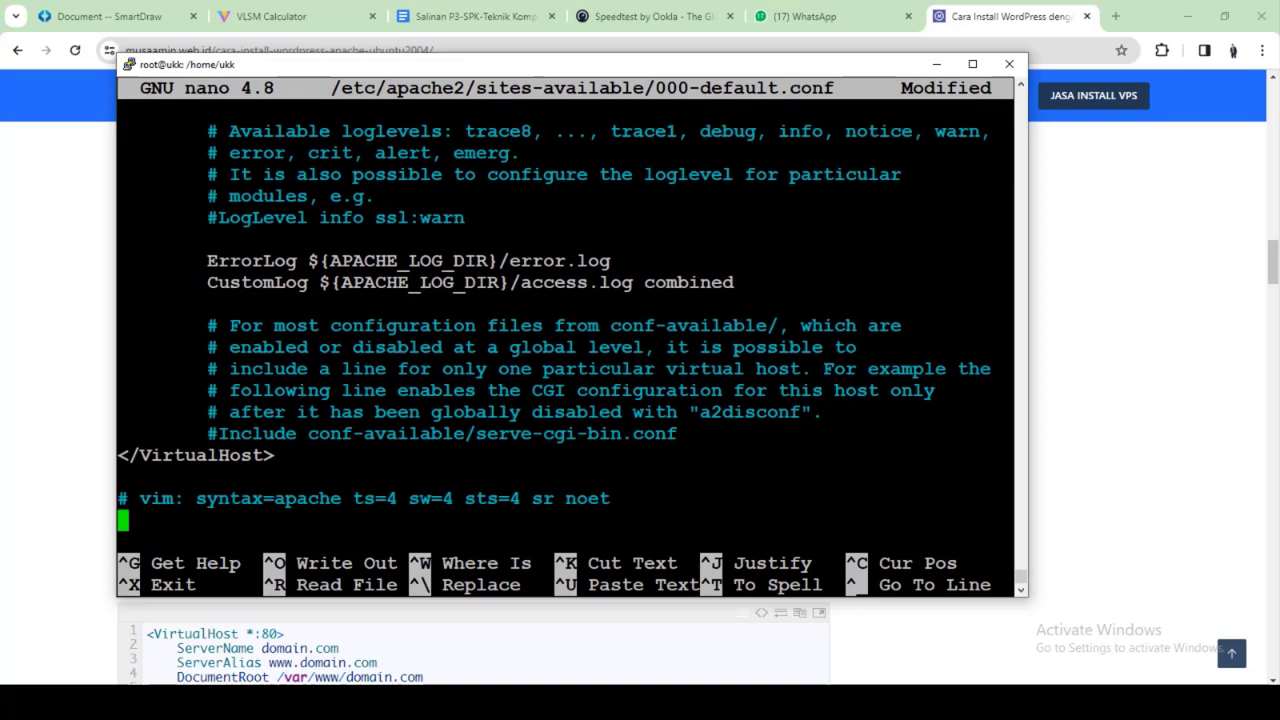
pyautogui.press('Right')
pyautogui.press('Right')
pyautogui.press('Right')
pyautogui.press('Right')
pyautogui.press('Right')
pyautogui.press('Right')
pyautogui.press('Right')
pyautogui.press('Right')
pyautogui.press('Right')
pyautogui.press('Right')
pyautogui.press('Right')
pyautogui.press('Right')
pyautogui.press('Right')
pyautogui.press('Right')
pyautogui.press('Right')
pyautogui.press('Right')
pyautogui.press('Right')
pyautogui.press('Right')
pyautogui.press('Right')
pyautogui.press('Right')
pyautogui.press('Up')
pyautogui.press('Up')
pyautogui.press('Up')
pyautogui.press('Up')
pyautogui.press('Up')
pyautogui.press('Up')
pyautogui.press('Up')
pyautogui.press('Up')
pyautogui.press('Up')
pyautogui.press('Up')
pyautogui.press('Up')
pyautogui.press('Up')
pyautogui.press('Up')
pyautogui.press('Up')
pyautogui.press('Up')
pyautogui.press('Up')
pyautogui.press('Up')
pyautogui.press('Up')
pyautogui.press('Up')
pyautogui.press('Up')
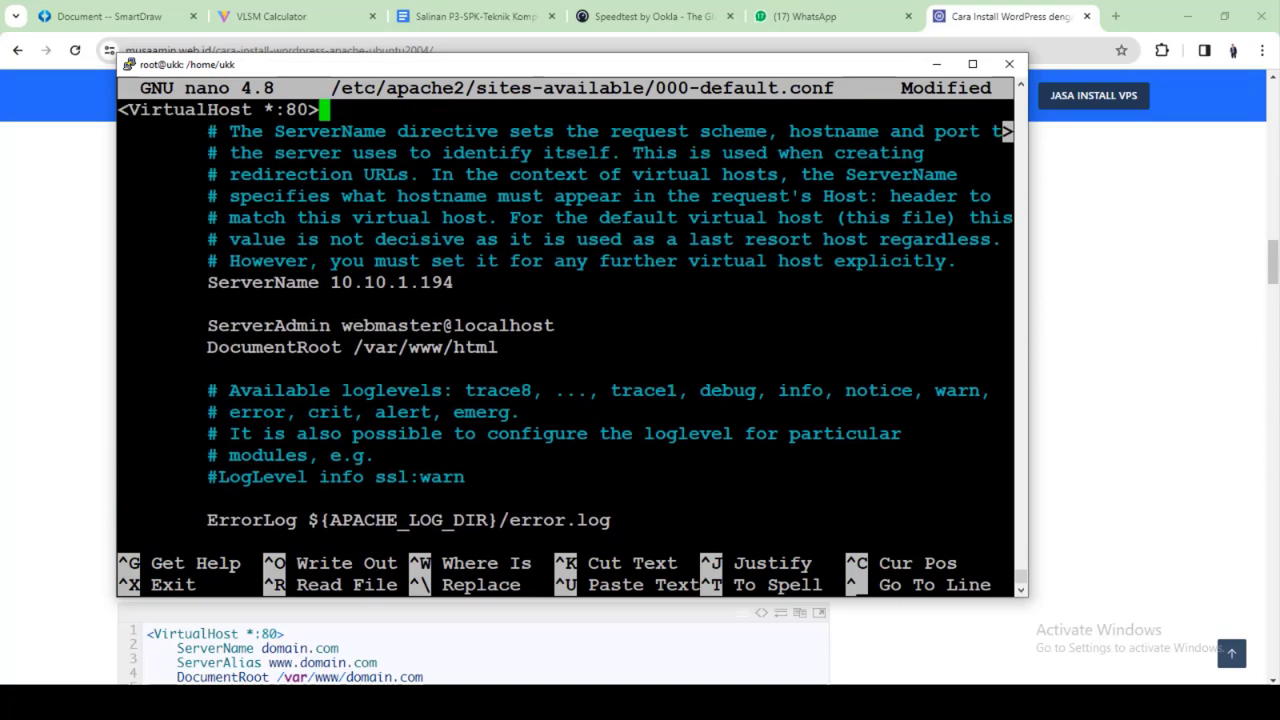
pyautogui.hotkey('ctrl', 'x')
pyautogui.press('y')
pyautogui.press('Return')
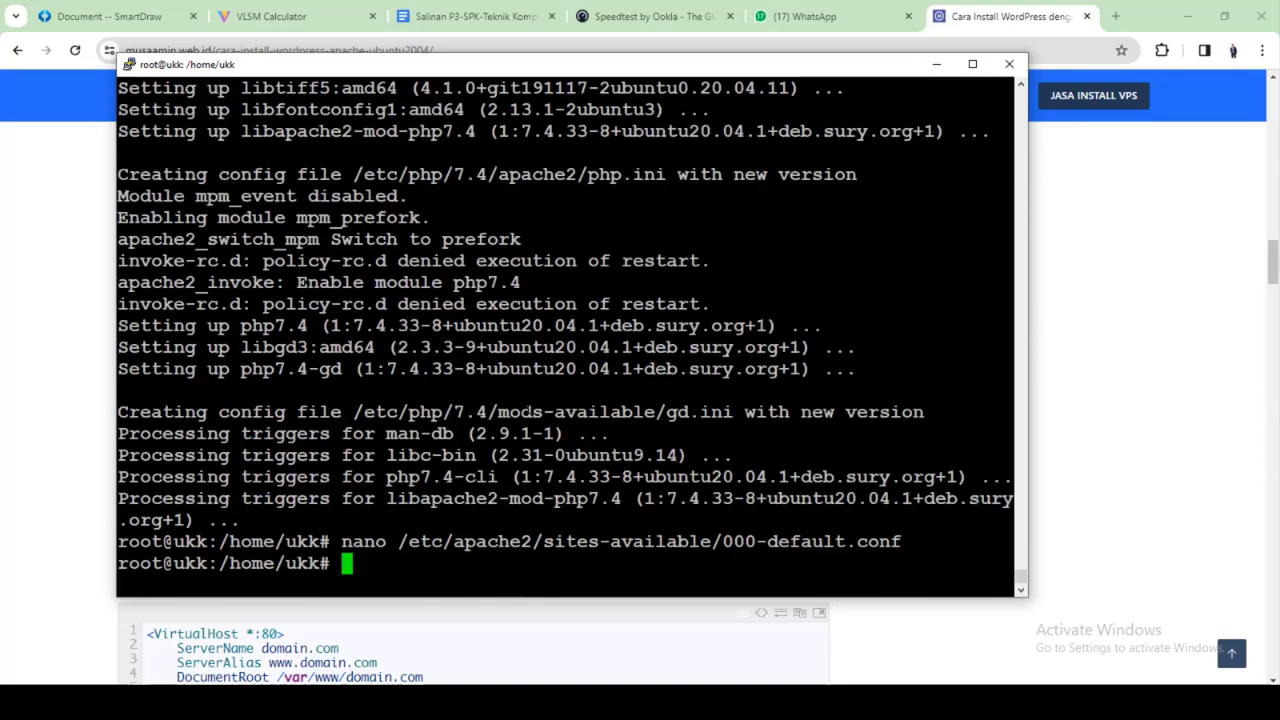
# Copy the tutorial's nano domain.com.conf command and run it in PuTTY to create the file
pyautogui.click(704, 658)
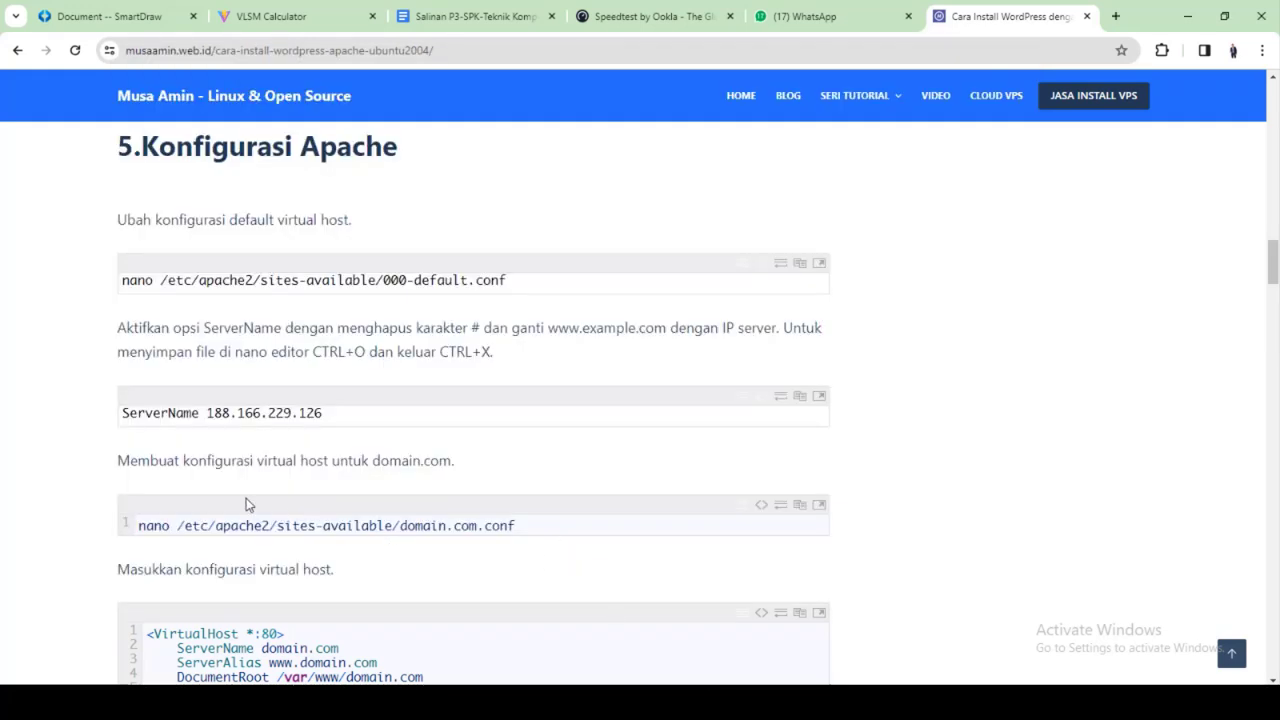
pyautogui.scroll(-1, 246, 498)
pyautogui.moveTo(140, 446); pyautogui.dragTo(512, 448)
pyautogui.click(512, 448)
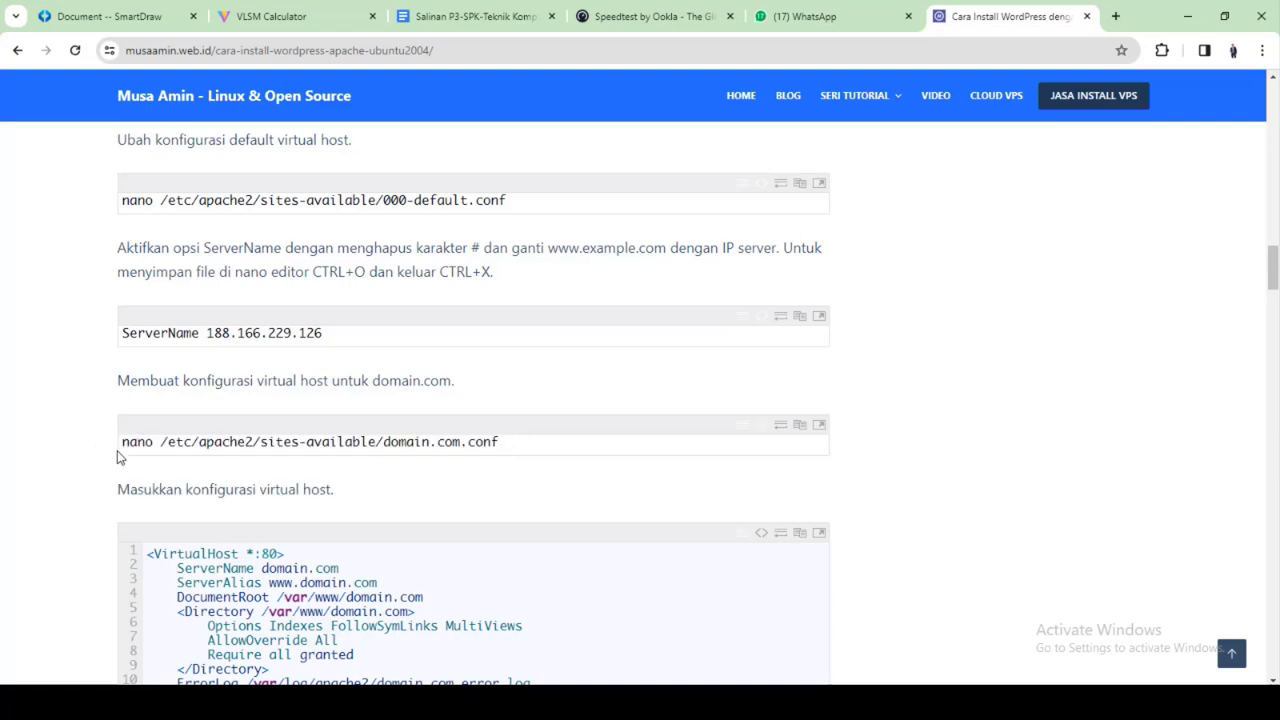
pyautogui.moveTo(121, 441); pyautogui.dragTo(507, 448)
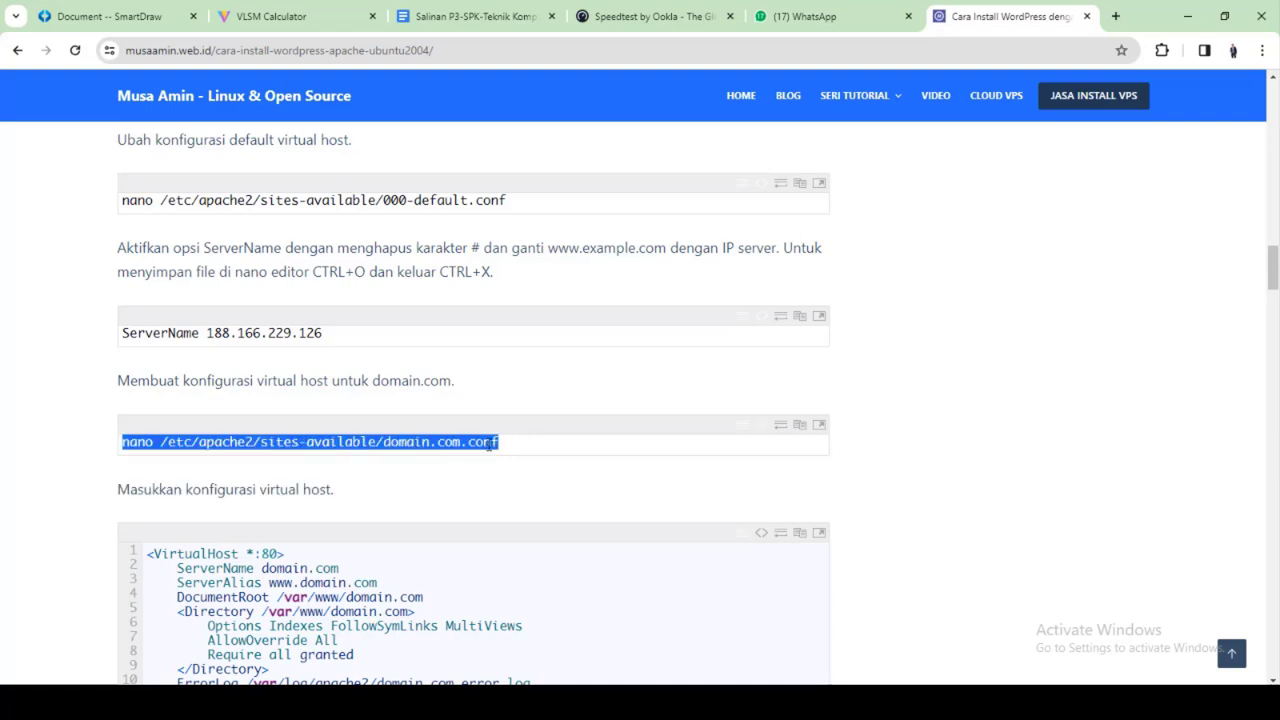
pyautogui.rightClick(490, 444)
pyautogui.click(563, 249)
pyautogui.hotkey('alt', 'Tab')
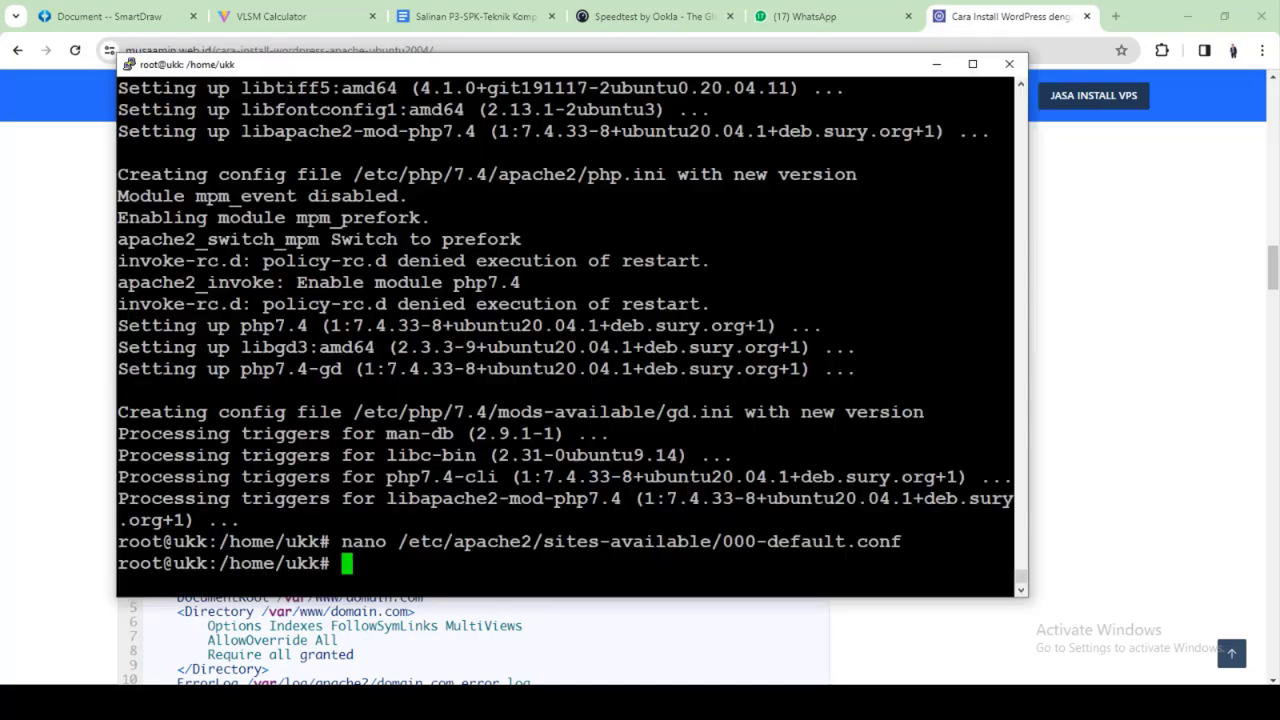
pyautogui.press('shift+Insert')
pyautogui.press('Return')
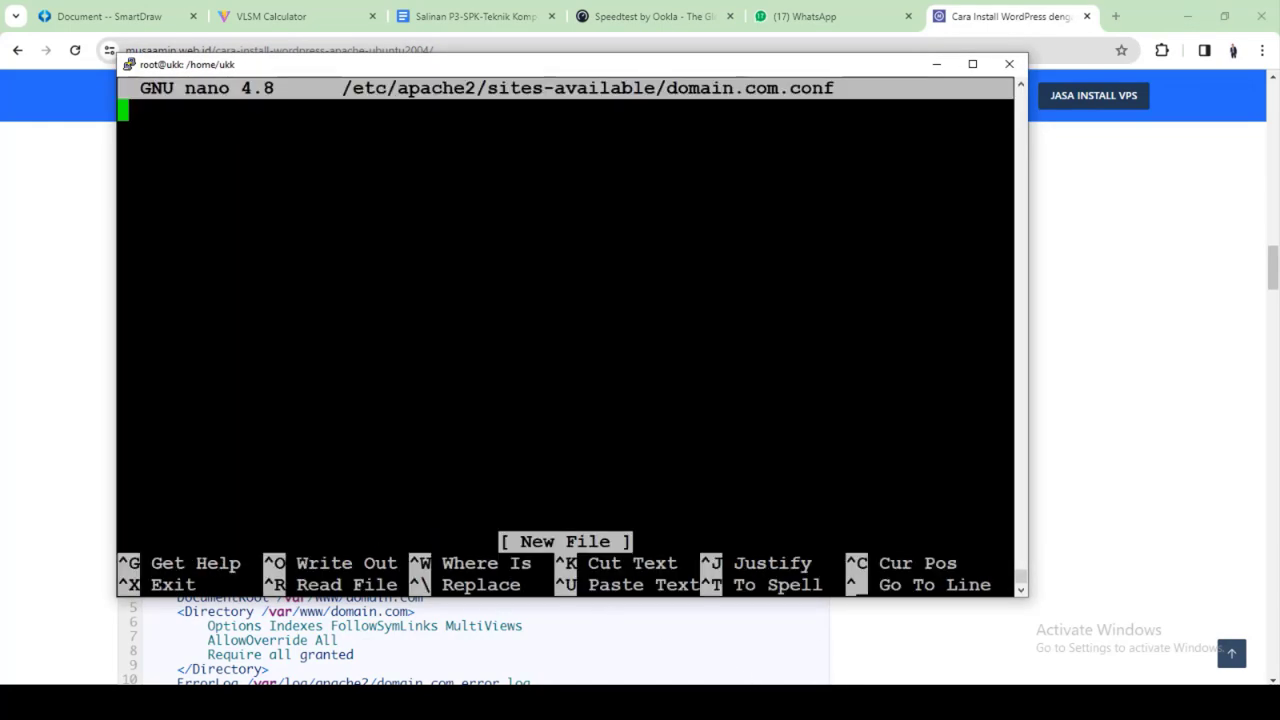
# Copy the tutorial's VirtualHost configuration block as plain text
pyautogui.hotkey('alt', 'Tab')
pyautogui.scroll(-3, 160, 330)
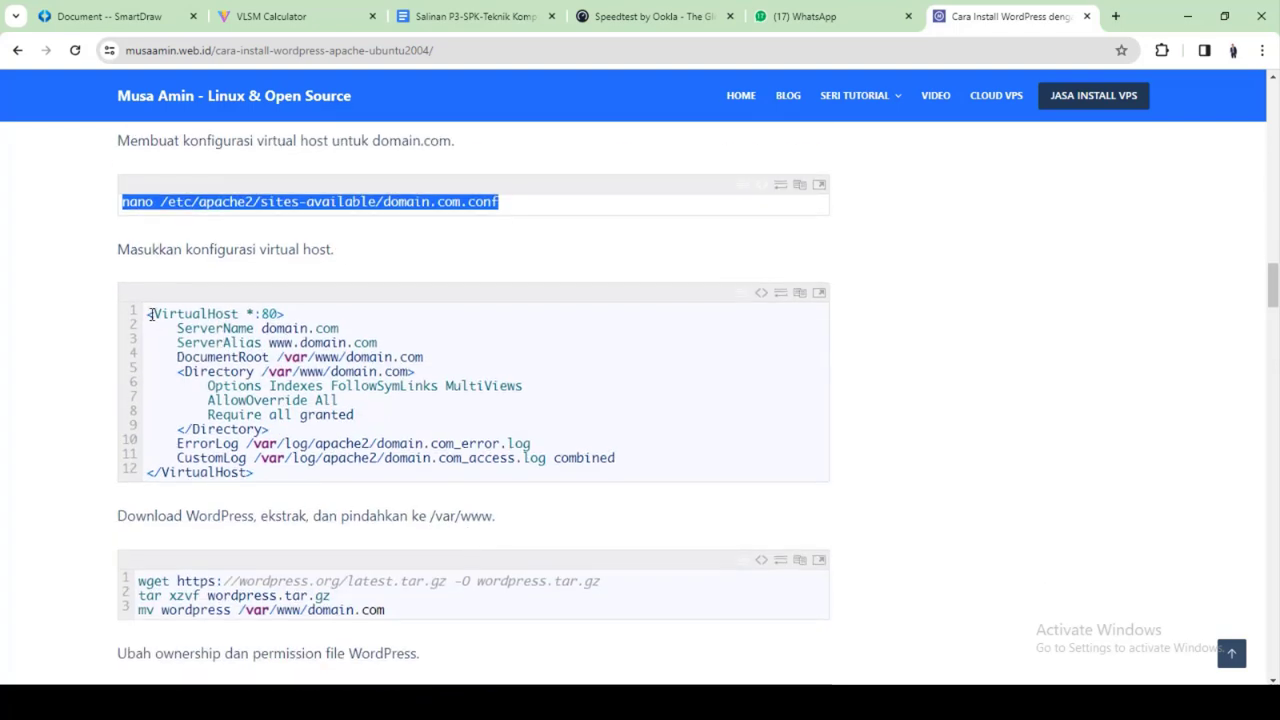
pyautogui.moveTo(150, 314); pyautogui.dragTo(268, 483)
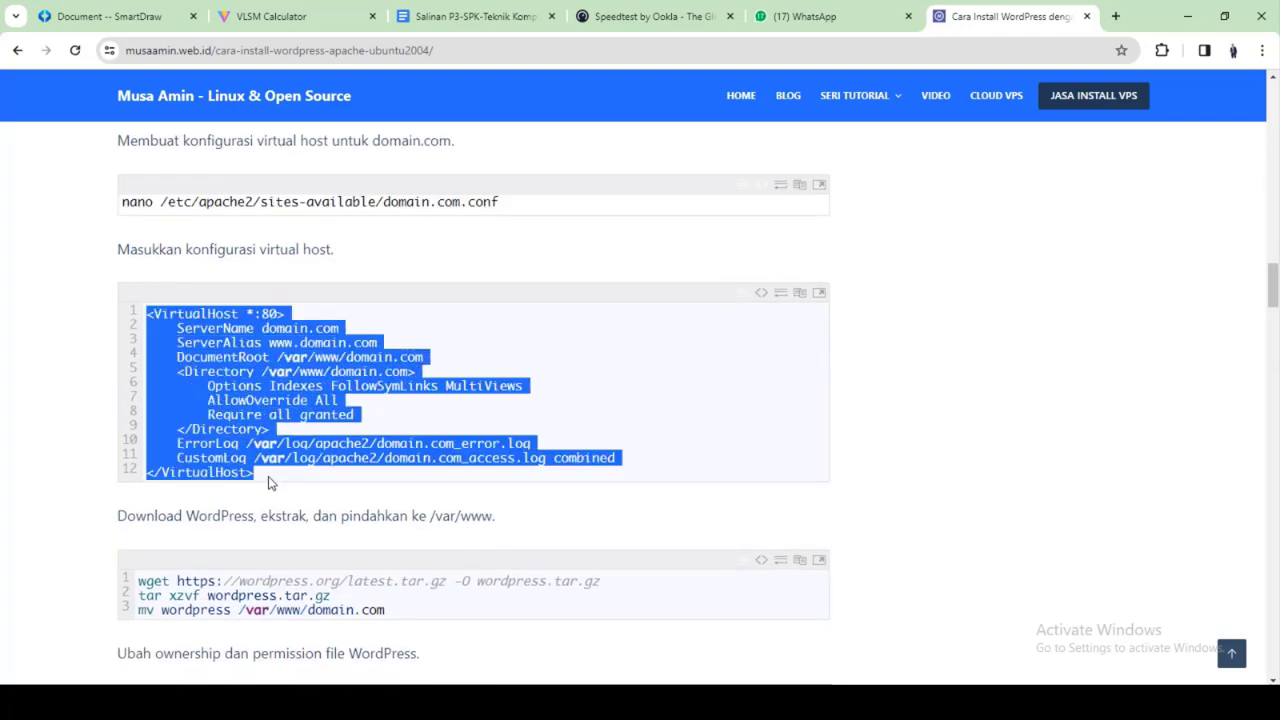
pyautogui.doubleClick(249, 425)
pyautogui.moveTo(122, 308); pyautogui.dragTo(226, 469)
pyautogui.rightClick(224, 436)
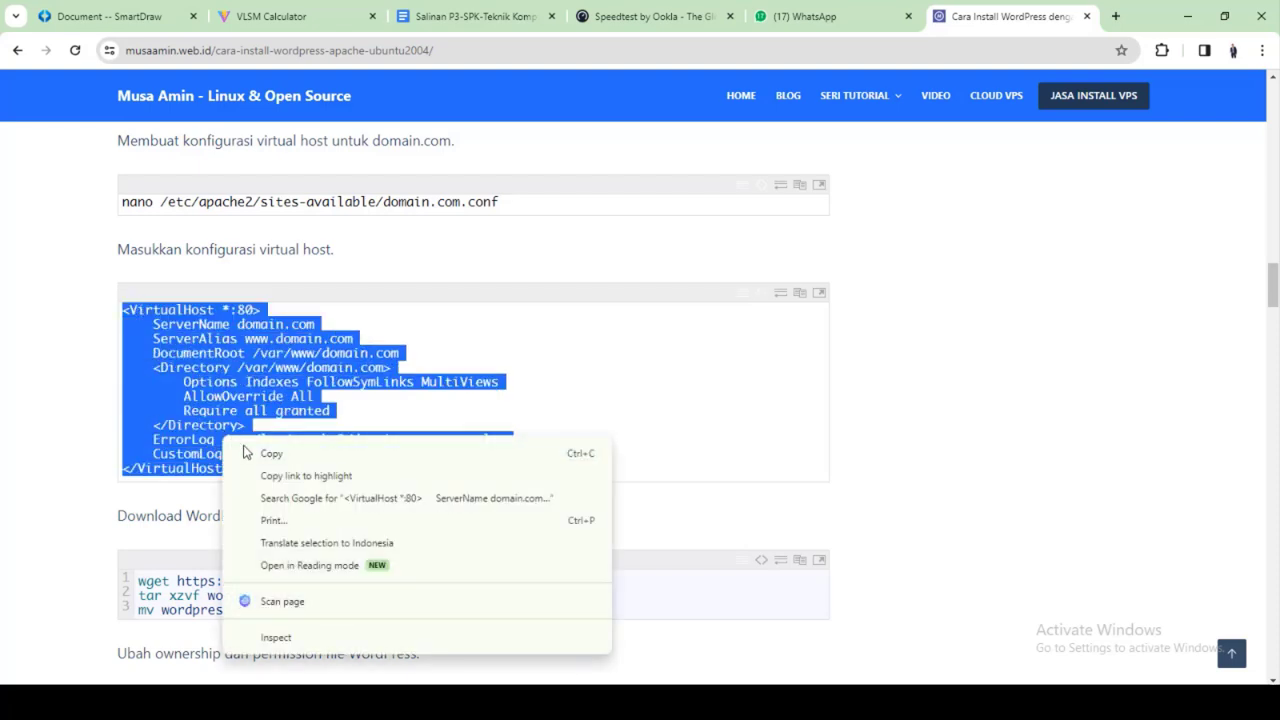
pyautogui.click(260, 451)
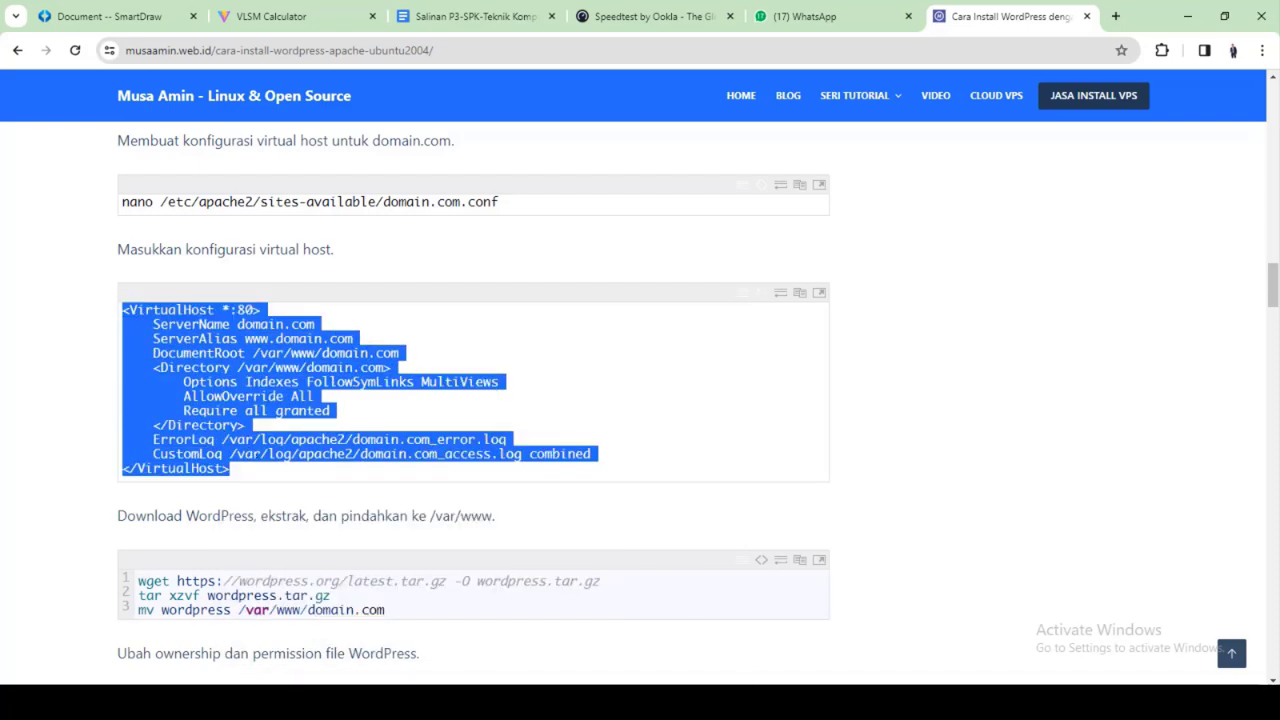
pyautogui.moveTo(642, 703)
pyautogui.click(732, 703)
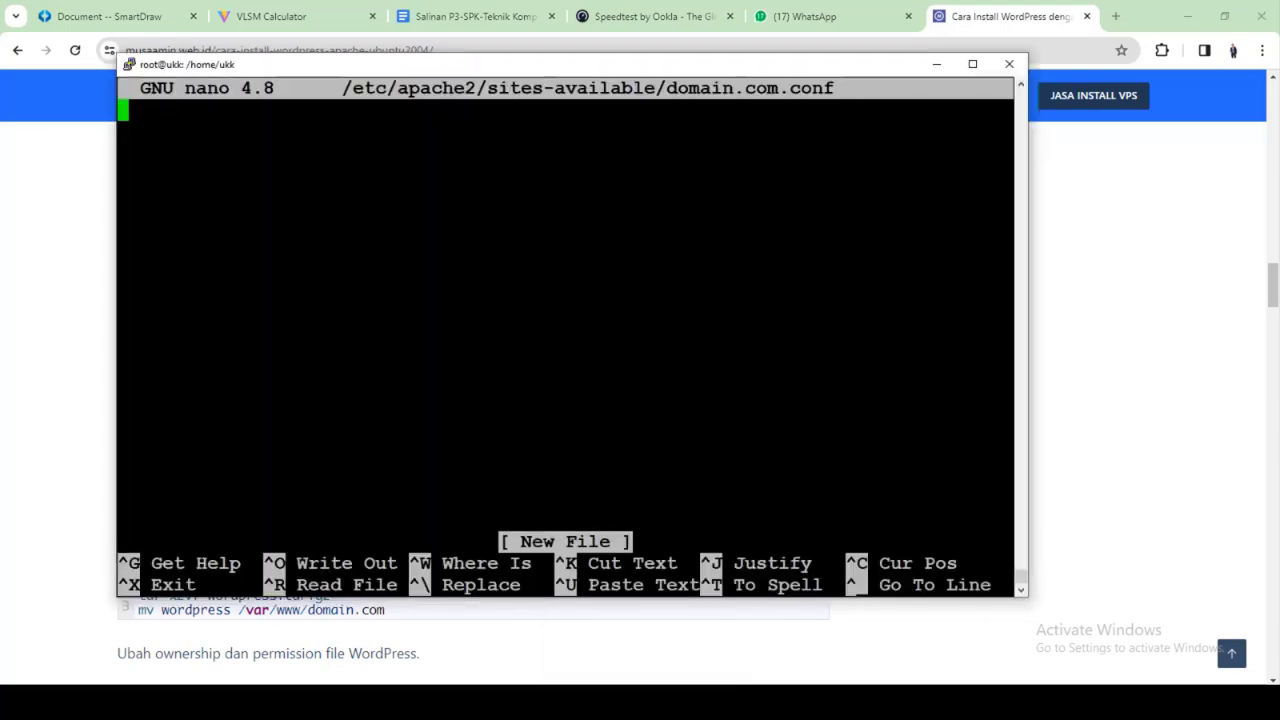
# Paste the VirtualHost block into domain.com.conf and compare it with the tutorial
pyautogui.press('shift+Insert')
pyautogui.press('Up')
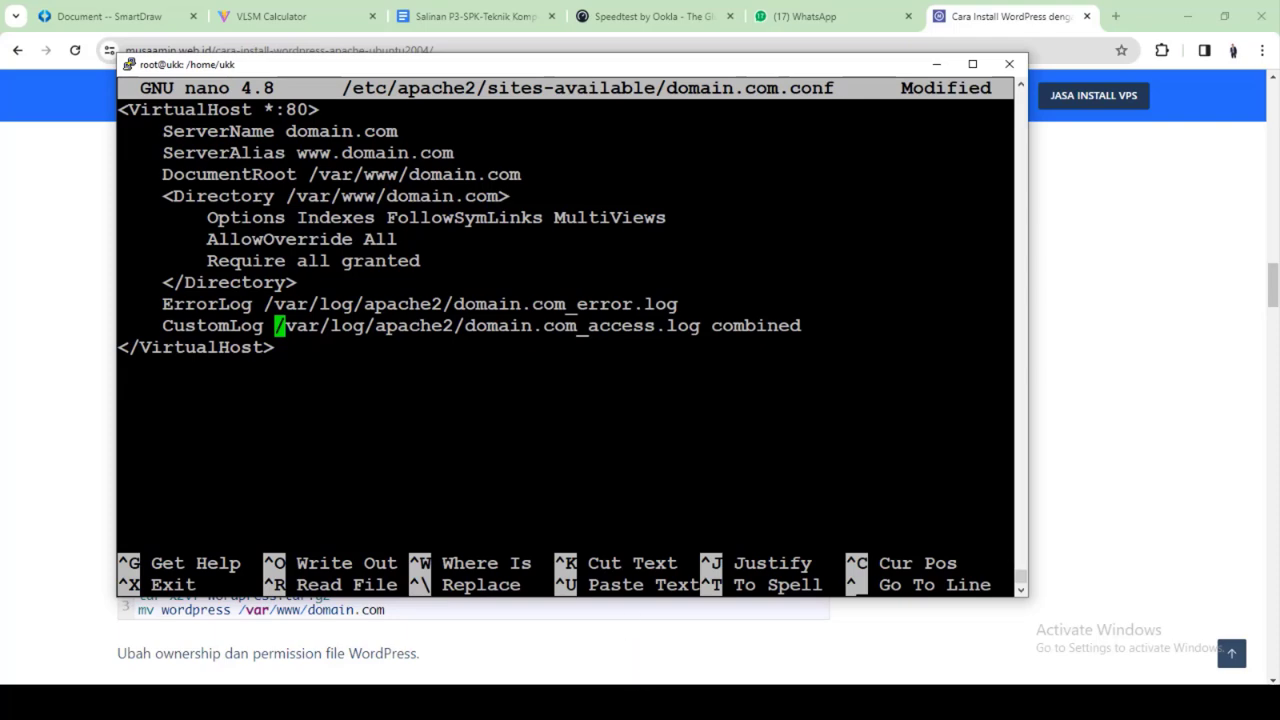
pyautogui.hotkey('alt', 'Tab')
pyautogui.scroll(-1, 418, 499)
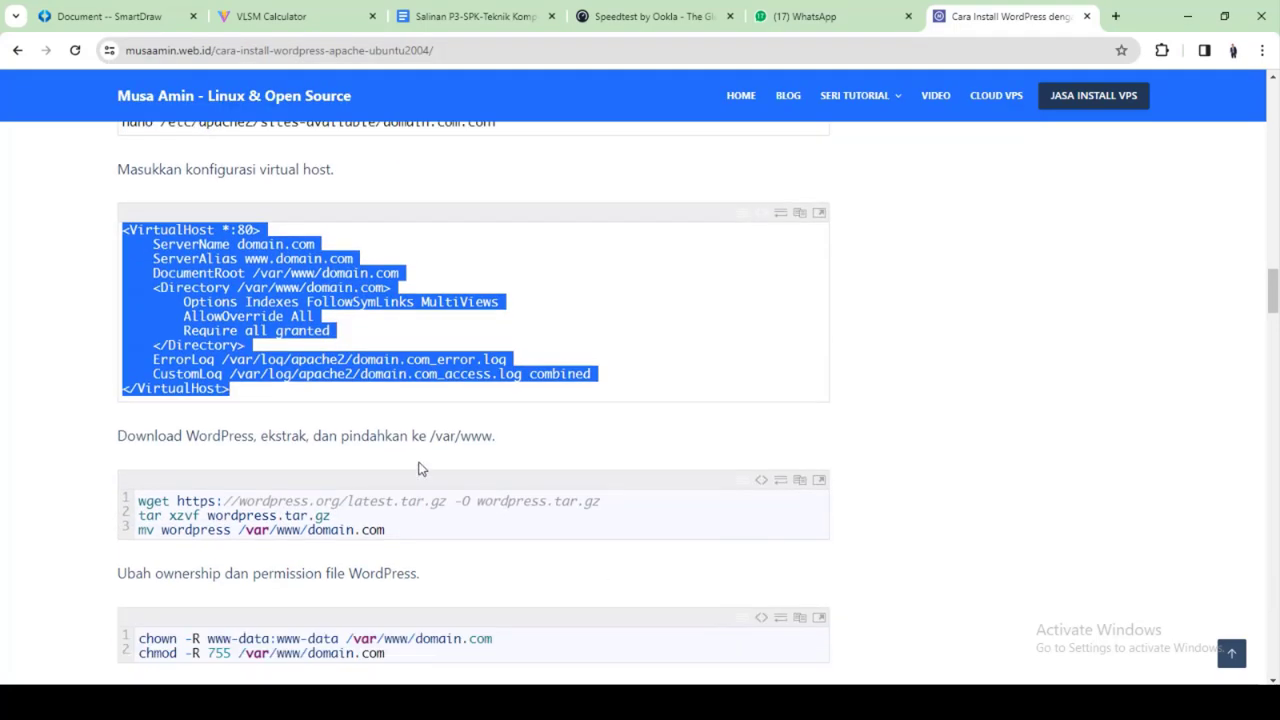
pyautogui.click(333, 316)
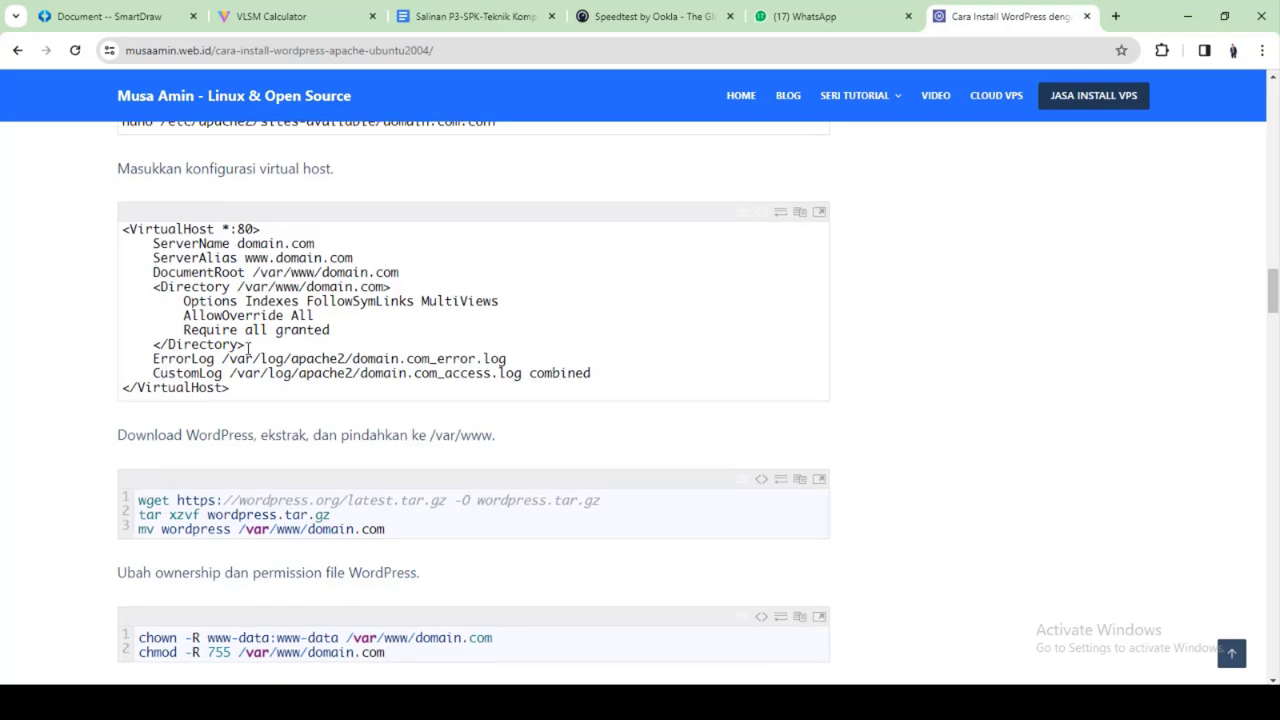
pyautogui.scroll(-4, 250, 340)
pyautogui.scroll(3, 278, 390)
pyautogui.scroll(3, 282, 401)
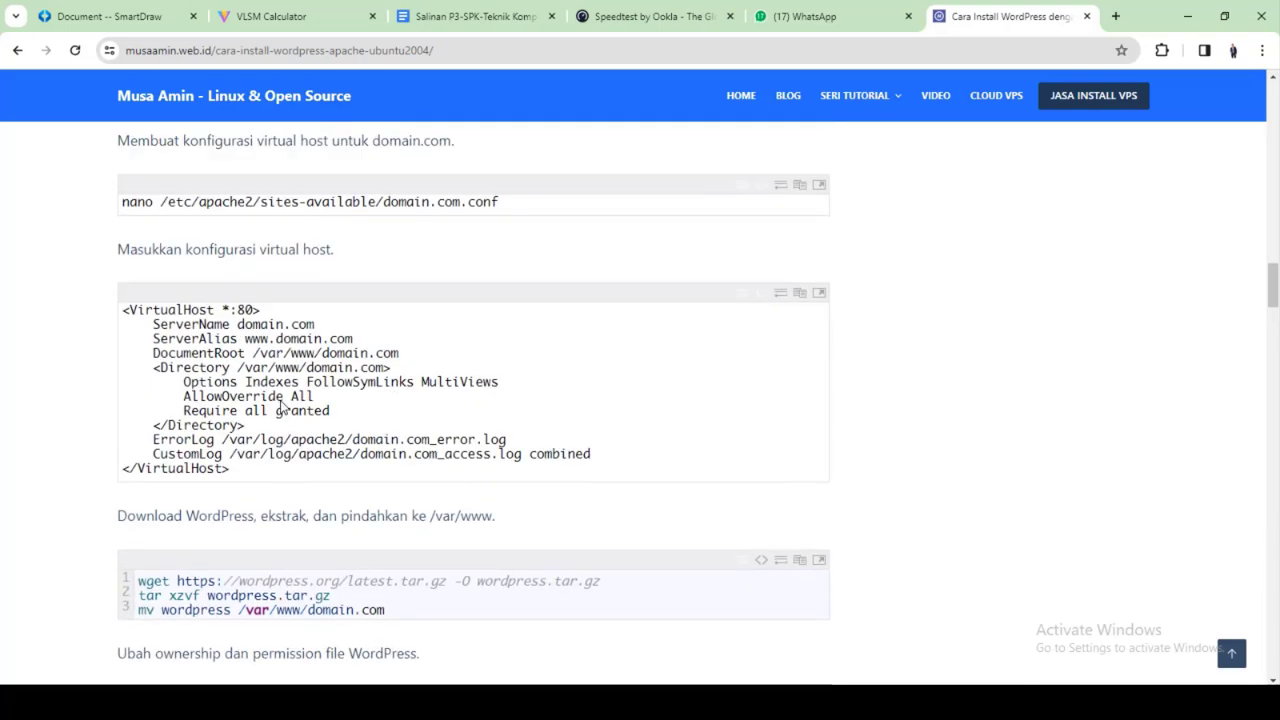
pyautogui.click(820, 702)
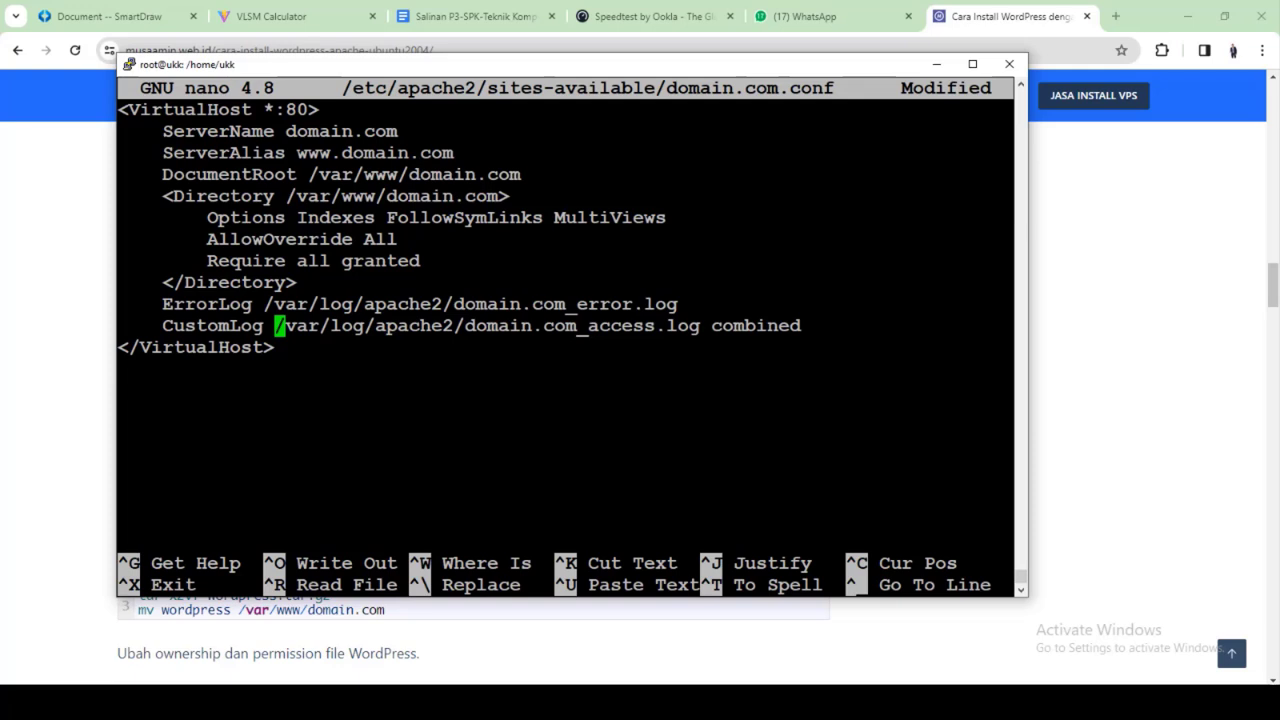
# Replace domain.com with 10.10.1.194 in the ServerName and ServerAlias lines
pyautogui.press('Up')
pyautogui.press('Up')
pyautogui.press('Up')
pyautogui.press('Up')
pyautogui.press('Up')
pyautogui.press('Up')
pyautogui.press('Up')
pyautogui.press('Up')
pyautogui.press('Up')
pyautogui.press('Right')
pyautogui.press('Right')
pyautogui.press('Right')
pyautogui.press('Right')
pyautogui.press('Right')
pyautogui.press('Right')
pyautogui.press('Right')
pyautogui.press('Right')
pyautogui.press('Right')
pyautogui.press('Right')
pyautogui.press('Right')
pyautogui.press('Right')
pyautogui.press('Left')
pyautogui.press('BackSpace')
pyautogui.press('BackSpace')
pyautogui.press('BackSpace')
pyautogui.press('BackSpace')
pyautogui.press('BackSpace')
pyautogui.press('BackSpace')
pyautogui.press('BackSpace')
pyautogui.press('BackSpace')
pyautogui.press('BackSpace')
pyautogui.press('BackSpace')
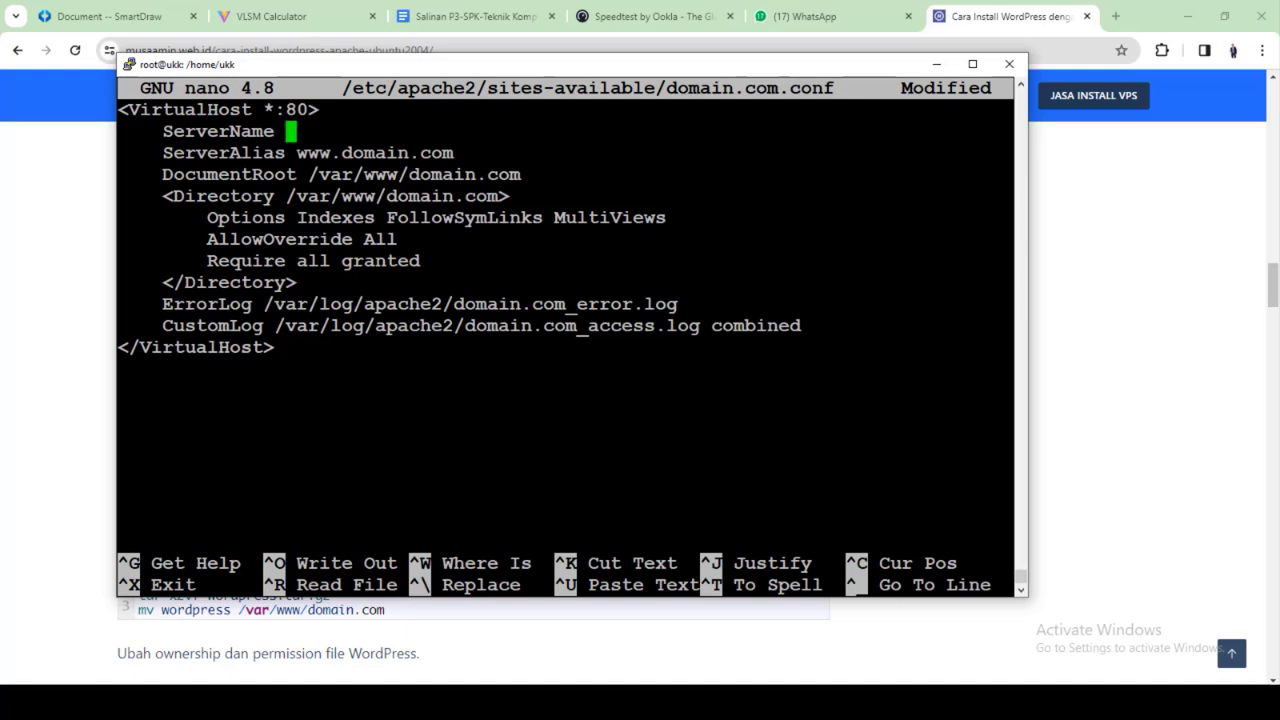
pyautogui.write('10.10.1')
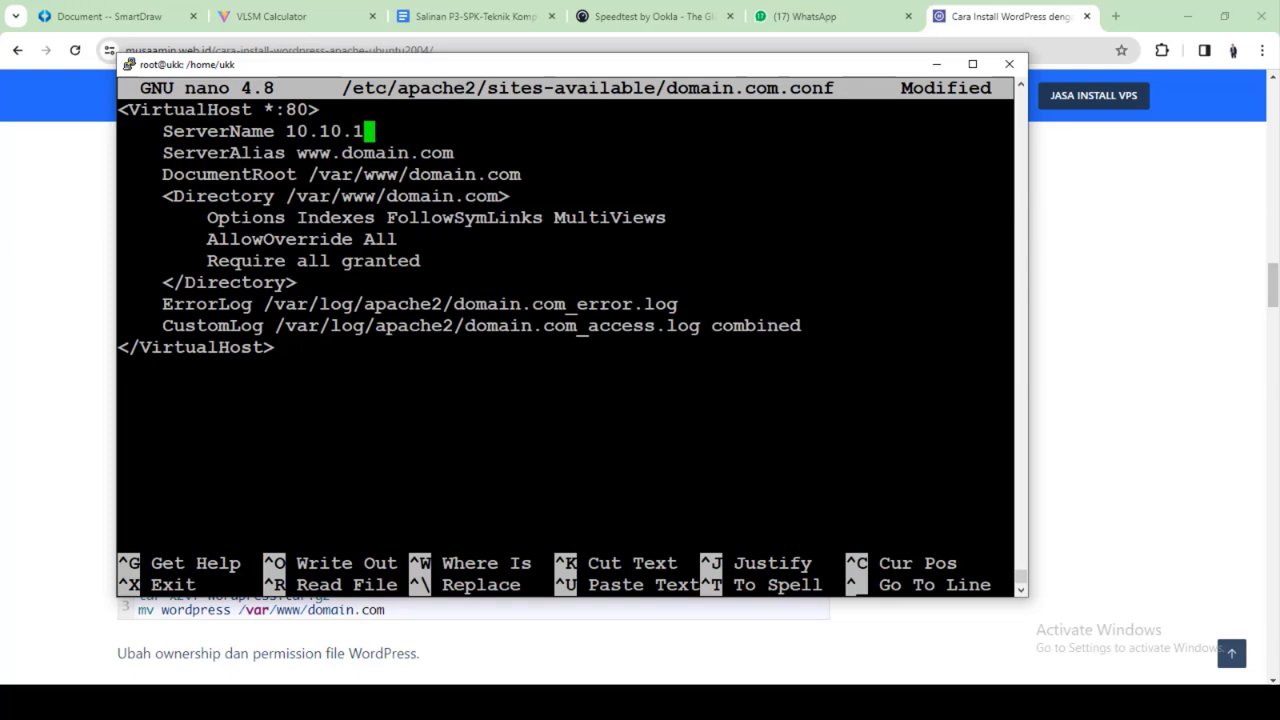
pyautogui.write('.194')
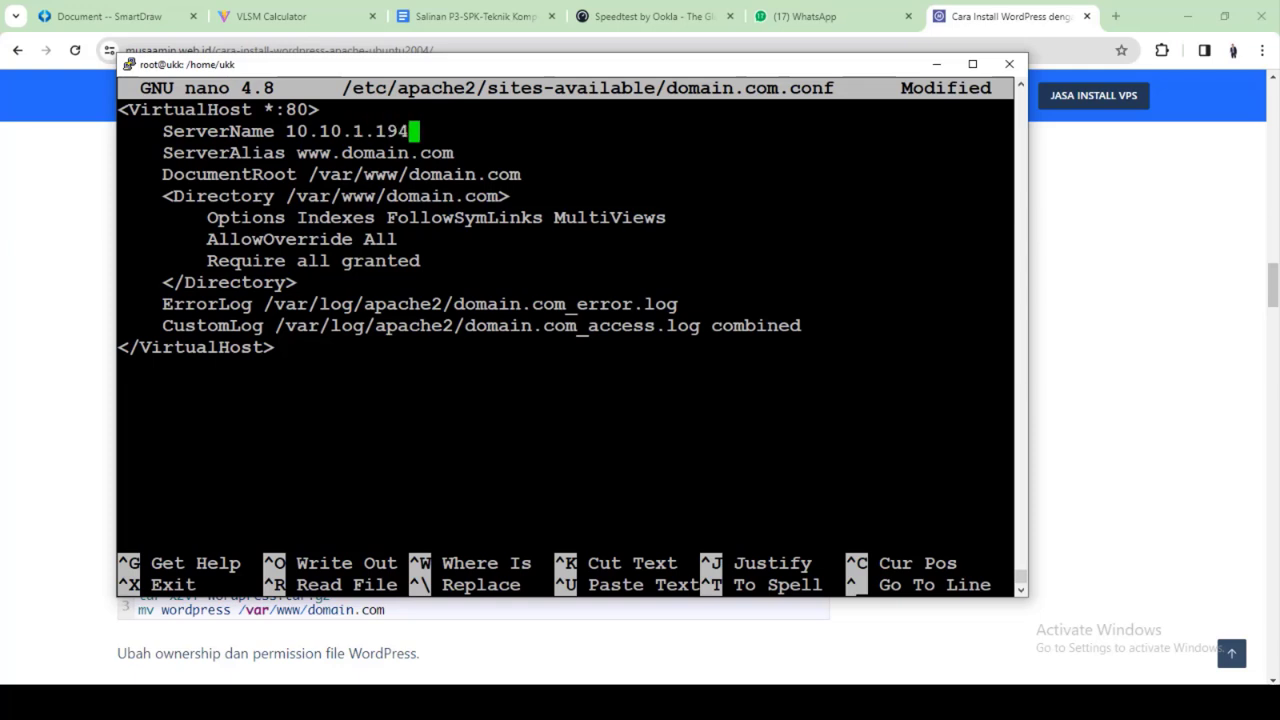
pyautogui.press('Down')
pyautogui.press('Right')
pyautogui.press('Right')
pyautogui.press('Right')
pyautogui.press('Right')
pyautogui.press('BackSpace')
pyautogui.press('BackSpace')
pyautogui.press('BackSpace')
pyautogui.press('BackSpace')
pyautogui.press('BackSpace')
pyautogui.press('BackSpace')
pyautogui.press('BackSpace')
pyautogui.press('BackSpace')
pyautogui.press('BackSpace')
pyautogui.press('BackSpace')
pyautogui.press('BackSpace')
pyautogui.press('BackSpace')
pyautogui.press('BackSpace')
pyautogui.press('BackSpace')
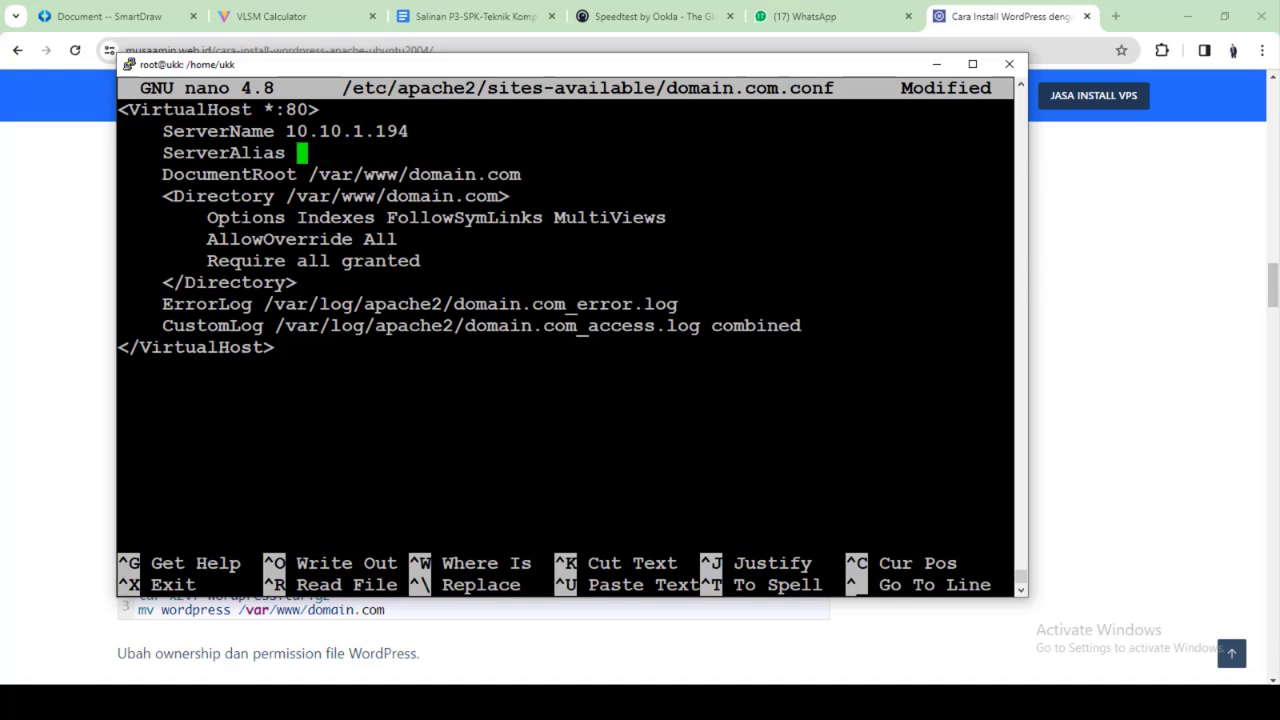
pyautogui.write('10.10.1.1')
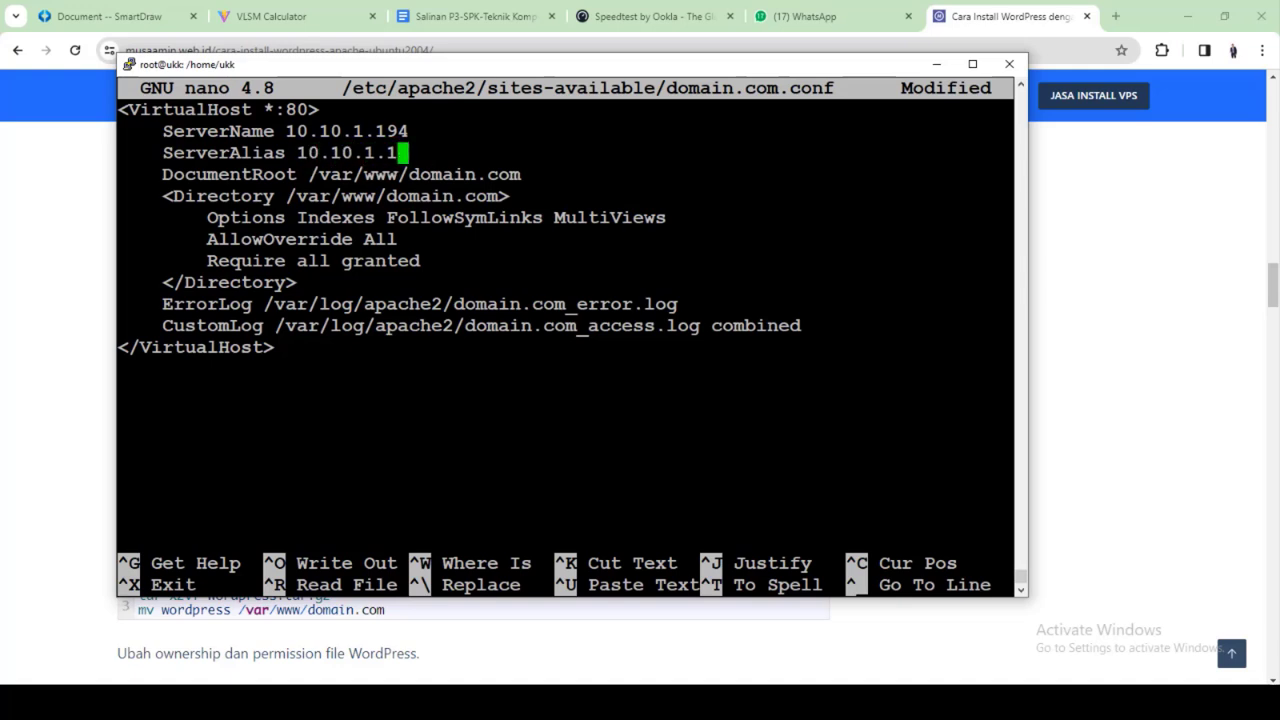
pyautogui.write('94')
# Point the DocumentRoot and Directory paths to /var/www/html and exit the editor
pyautogui.press('Down')
pyautogui.press('Right')
pyautogui.press('Right')
pyautogui.press('Right')
pyautogui.press('Right')
pyautogui.press('Right')
pyautogui.press('Right')
pyautogui.press('Right')
pyautogui.press('Right')
pyautogui.press('Right')
pyautogui.press('BackSpace')
pyautogui.press('BackSpace')
pyautogui.press('BackSpace')
pyautogui.press('BackSpace')
pyautogui.press('BackSpace')
pyautogui.press('BackSpace')
pyautogui.press('BackSpace')
pyautogui.press('BackSpace')
pyautogui.press('BackSpace')
pyautogui.press('BackSpace')
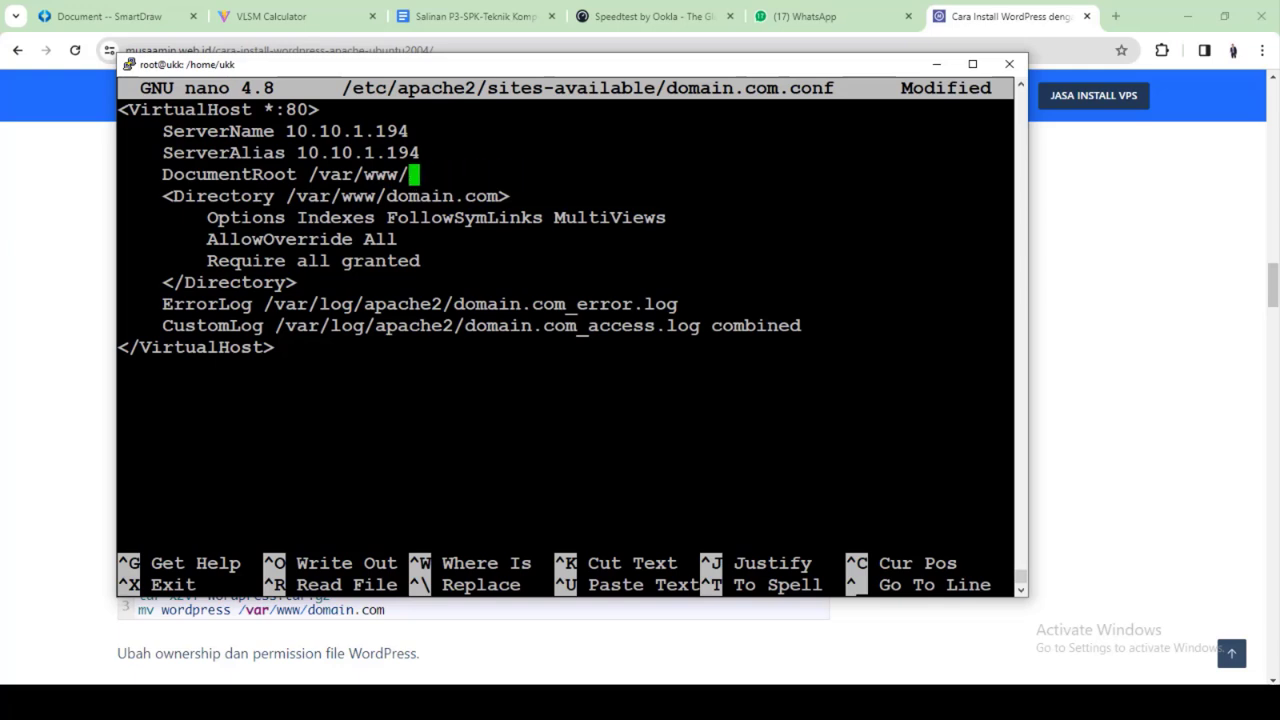
pyautogui.write('httml')
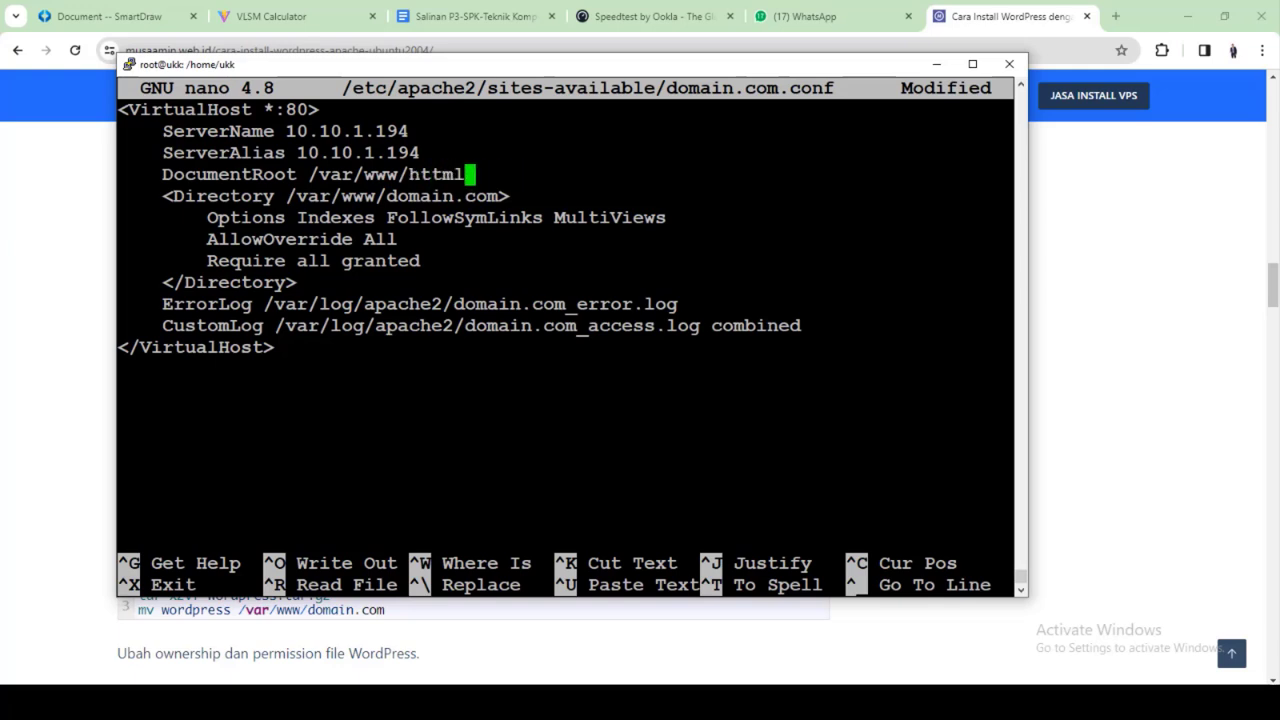
pyautogui.press('BackSpace')
pyautogui.press('BackSpace')
pyautogui.press('BackSpace')
pyautogui.write('ml')
pyautogui.press('Down')
pyautogui.press('Right')
pyautogui.press('Right')
pyautogui.press('Right')
pyautogui.press('Right')
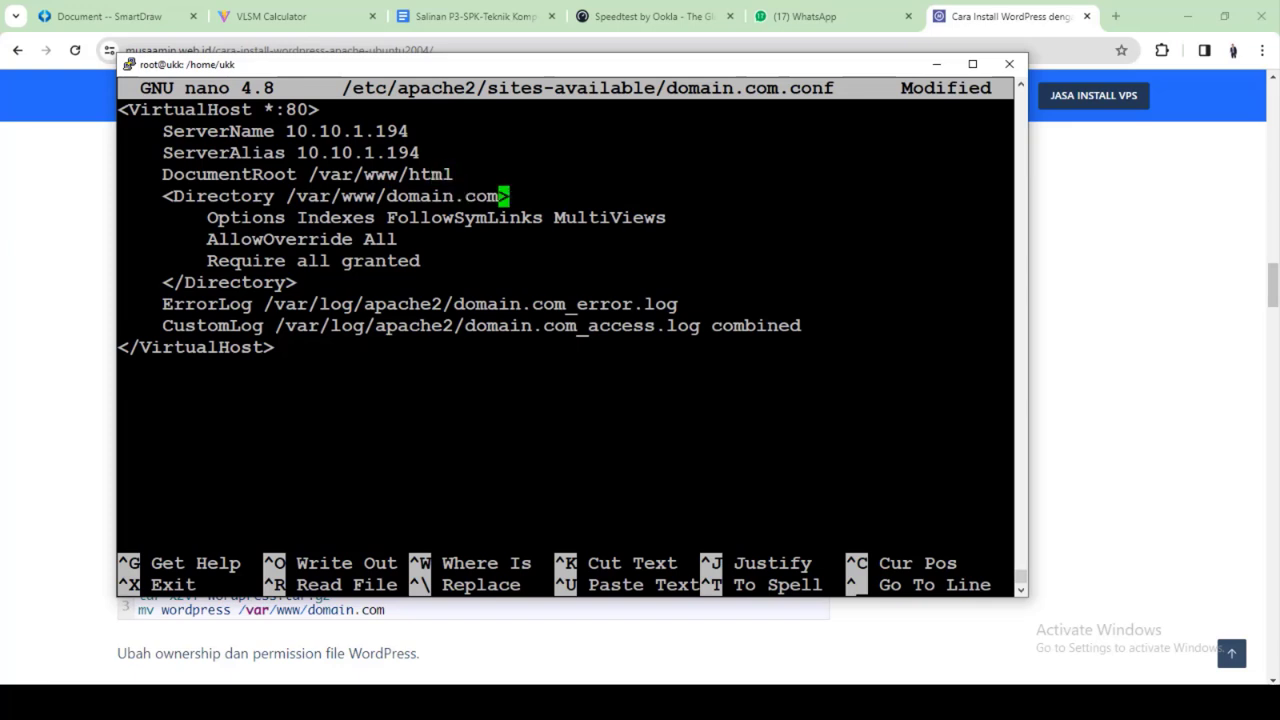
pyautogui.press('BackSpace')
pyautogui.press('BackSpace')
pyautogui.press('BackSpace')
pyautogui.press('BackSpace')
pyautogui.press('BackSpace')
pyautogui.press('BackSpace')
pyautogui.press('BackSpace')
pyautogui.press('BackSpace')
pyautogui.press('BackSpace')
pyautogui.press('BackSpace')
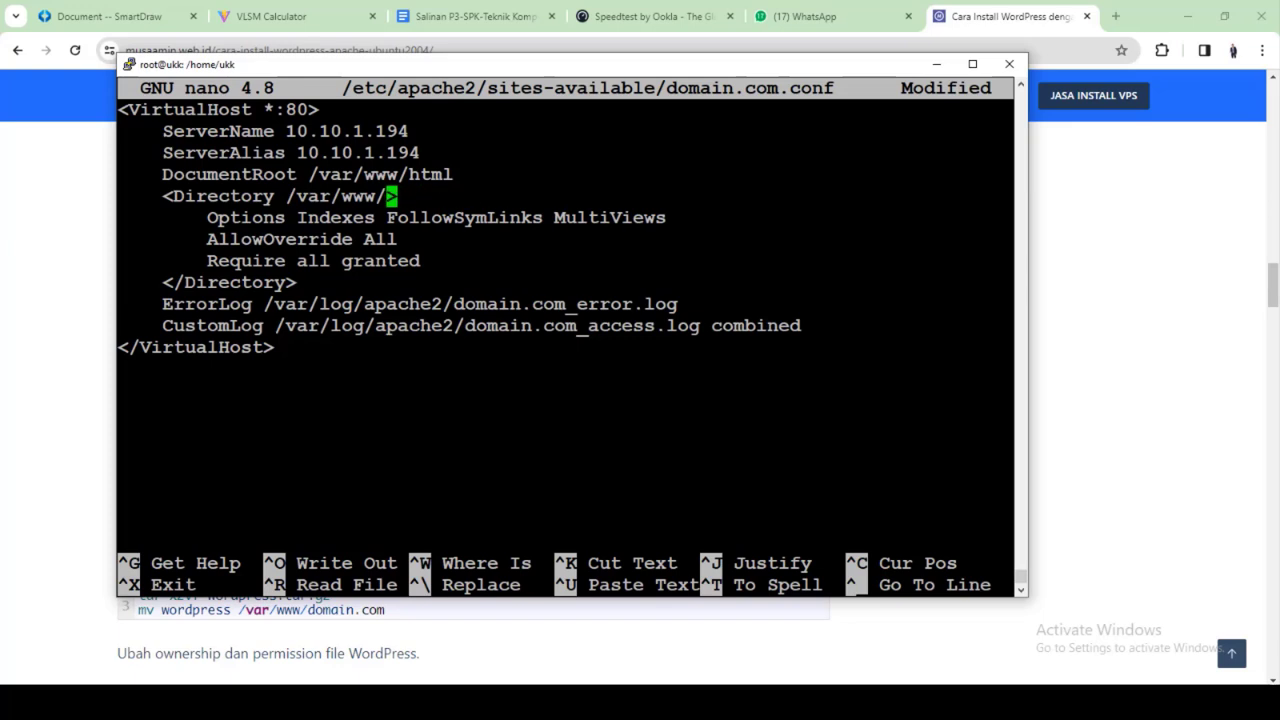
pyautogui.write('html')
pyautogui.hotkey('ctrl', 'x')
# Save domain.com.conf, then copy and run the tutorial's wget command to download wordpress.tar.gz
pyautogui.press('y')
pyautogui.press('Return')
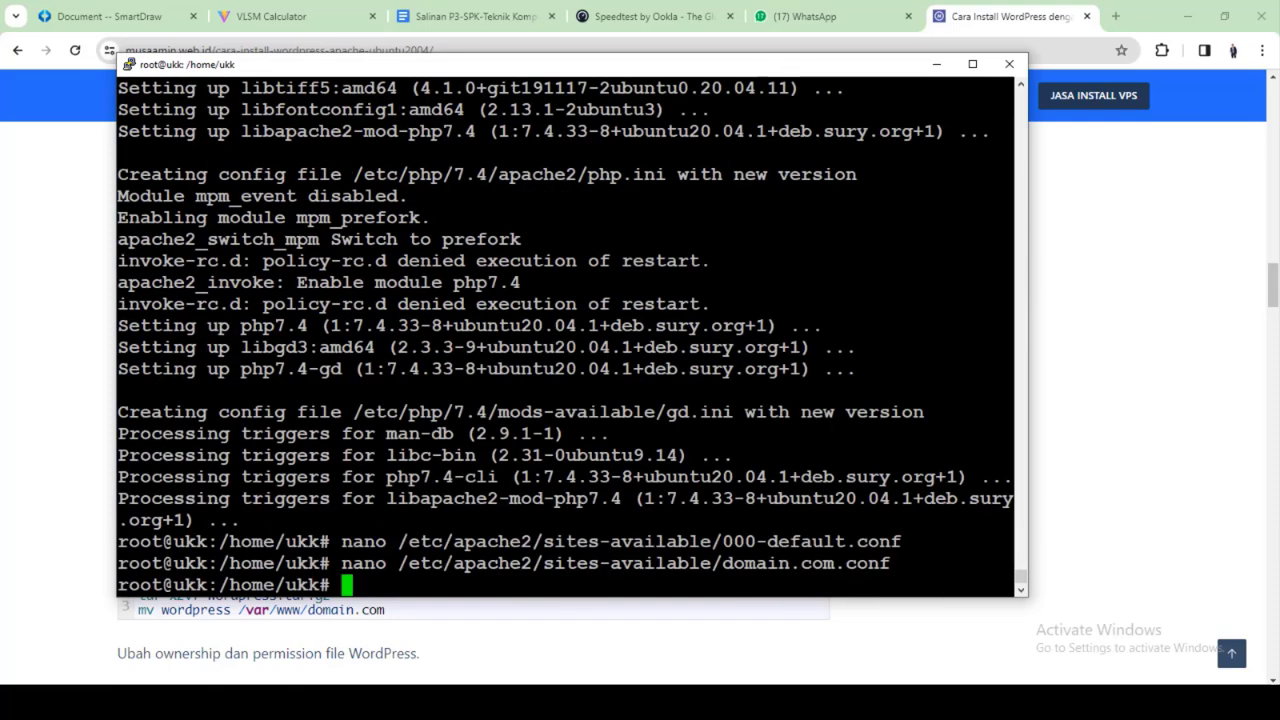
pyautogui.click(658, 700)
pyautogui.scroll(-2, 366, 527)
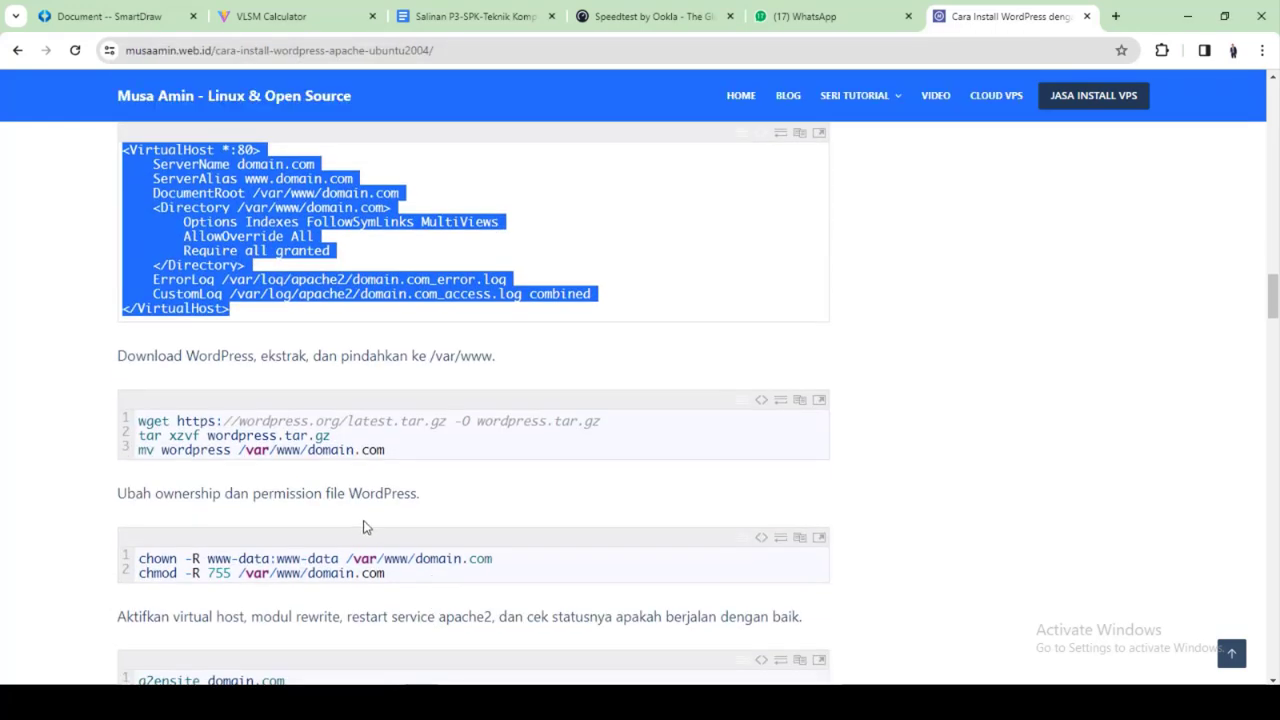
pyautogui.moveTo(139, 421)
pyautogui.mouseDown()
pyautogui.moveTo(475, 442)
pyautogui.moveTo(602, 427)
pyautogui.moveTo(122, 418)
pyautogui.mouseUp()
pyautogui.rightClick(130, 418)
pyautogui.click(172, 431)
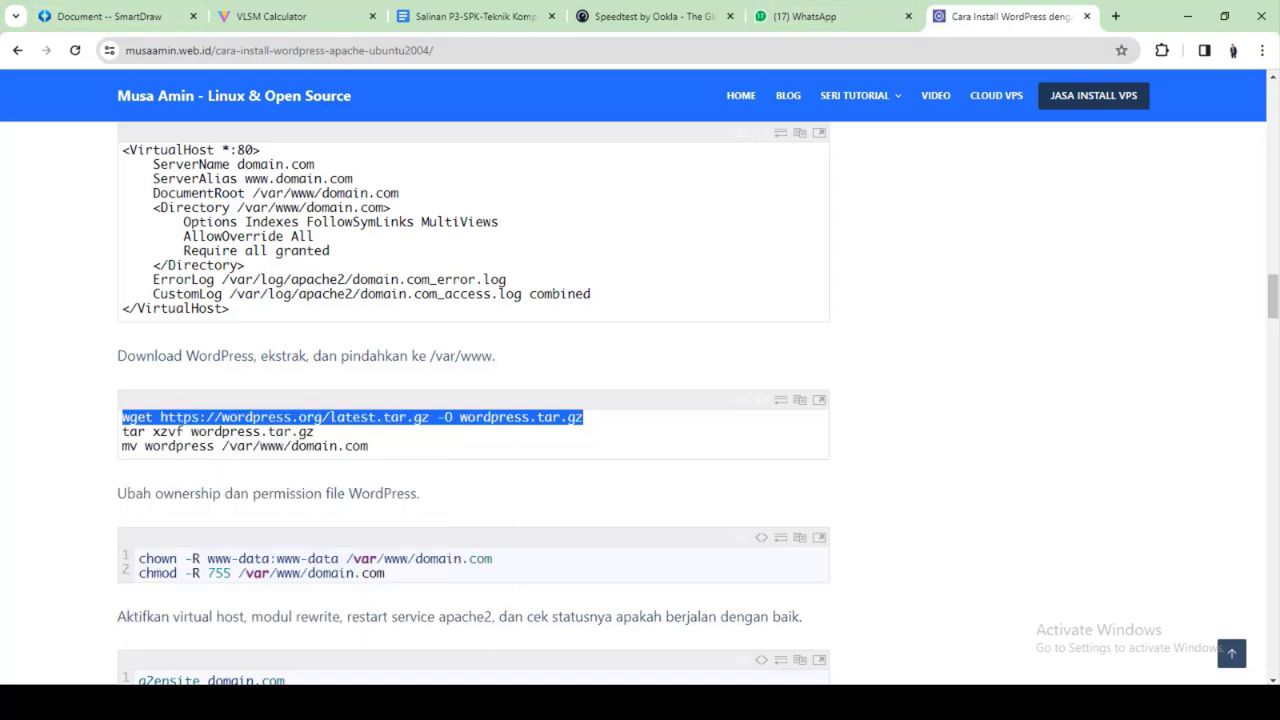
pyautogui.hotkey('alt', 'Tab')
pyautogui.press('shift+Insert')
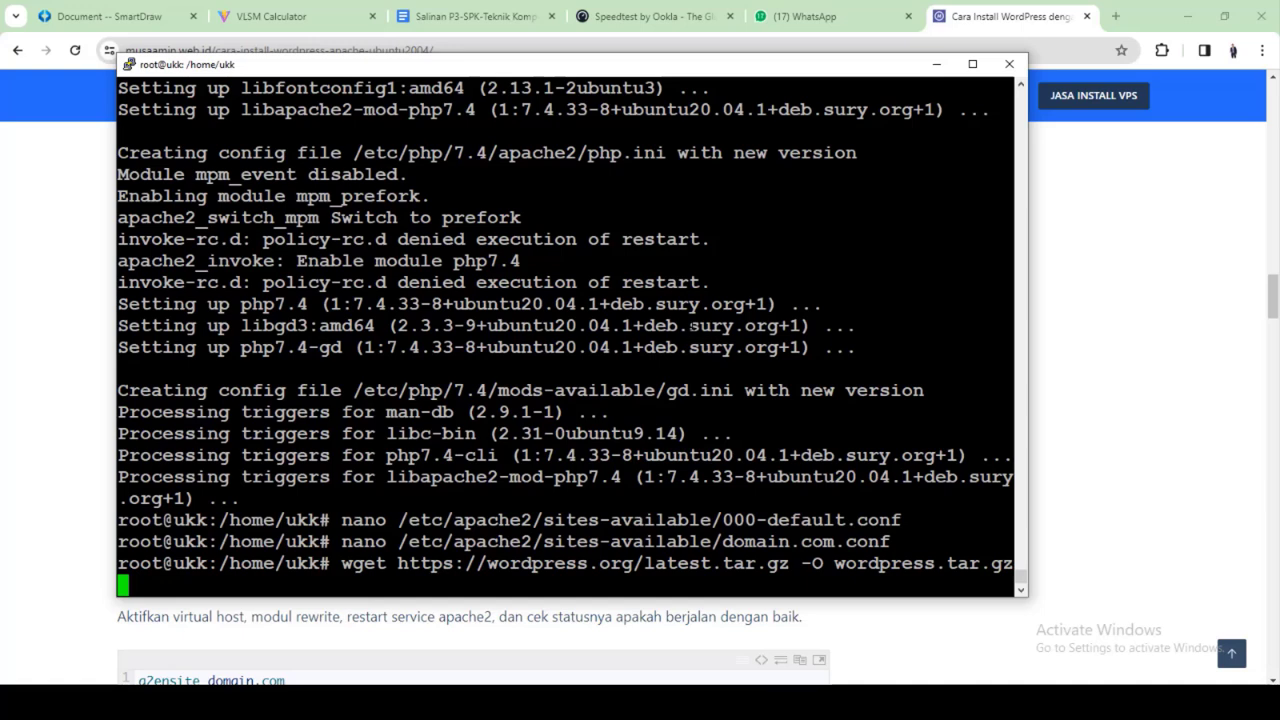
pyautogui.press('Return')
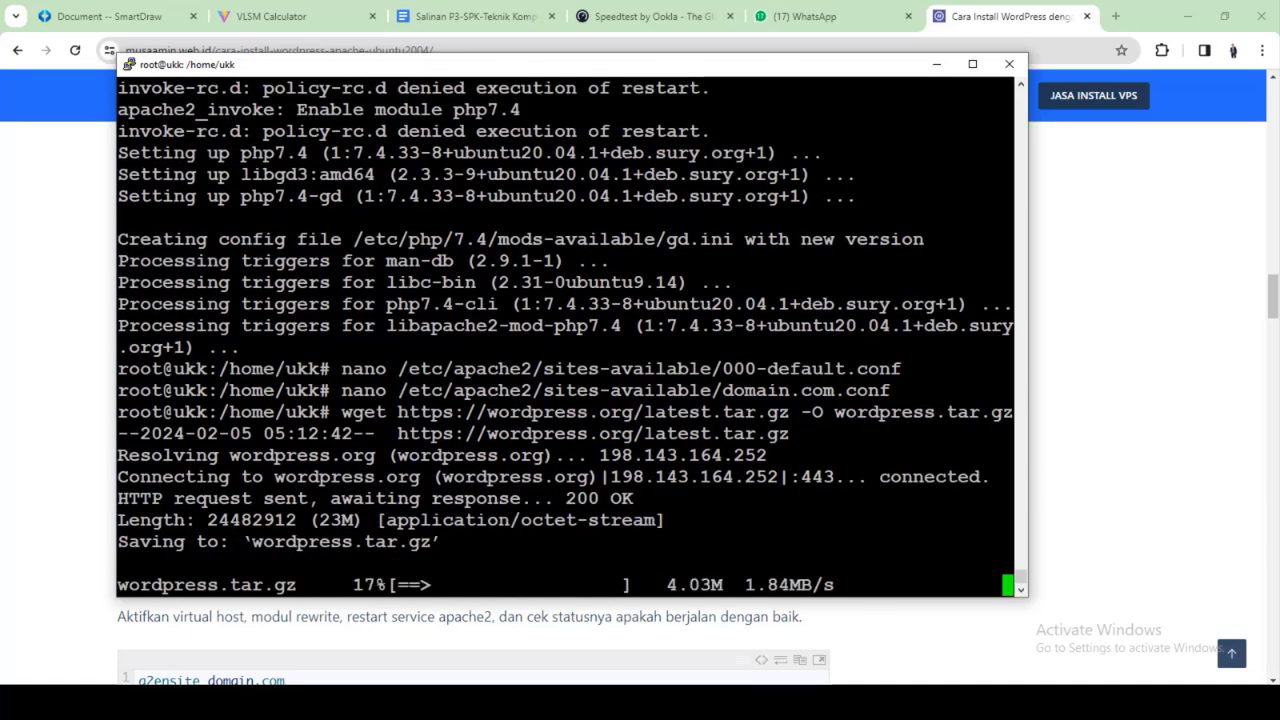
# Return to the tutorial and copy its tar xzvf extraction command
pyautogui.click(820, 14)
pyautogui.click(100, 16)
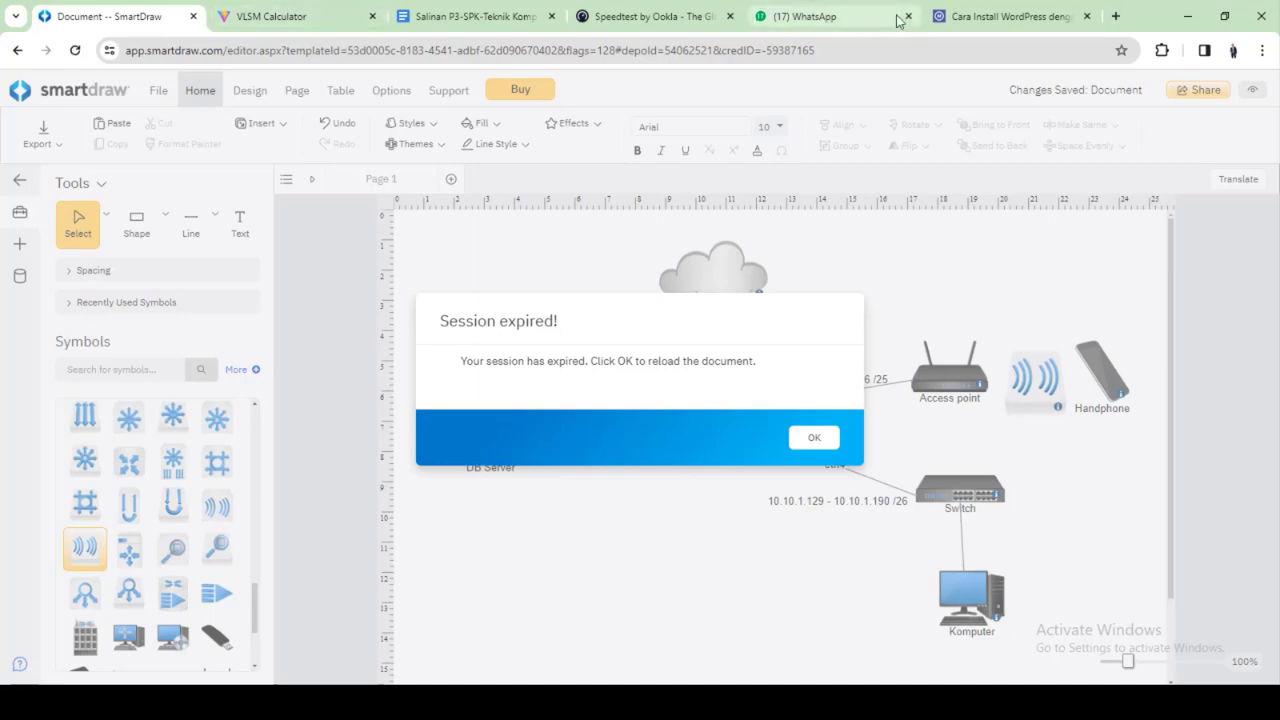
pyautogui.click(1045, 13)
pyautogui.scroll(1, 588, 347)
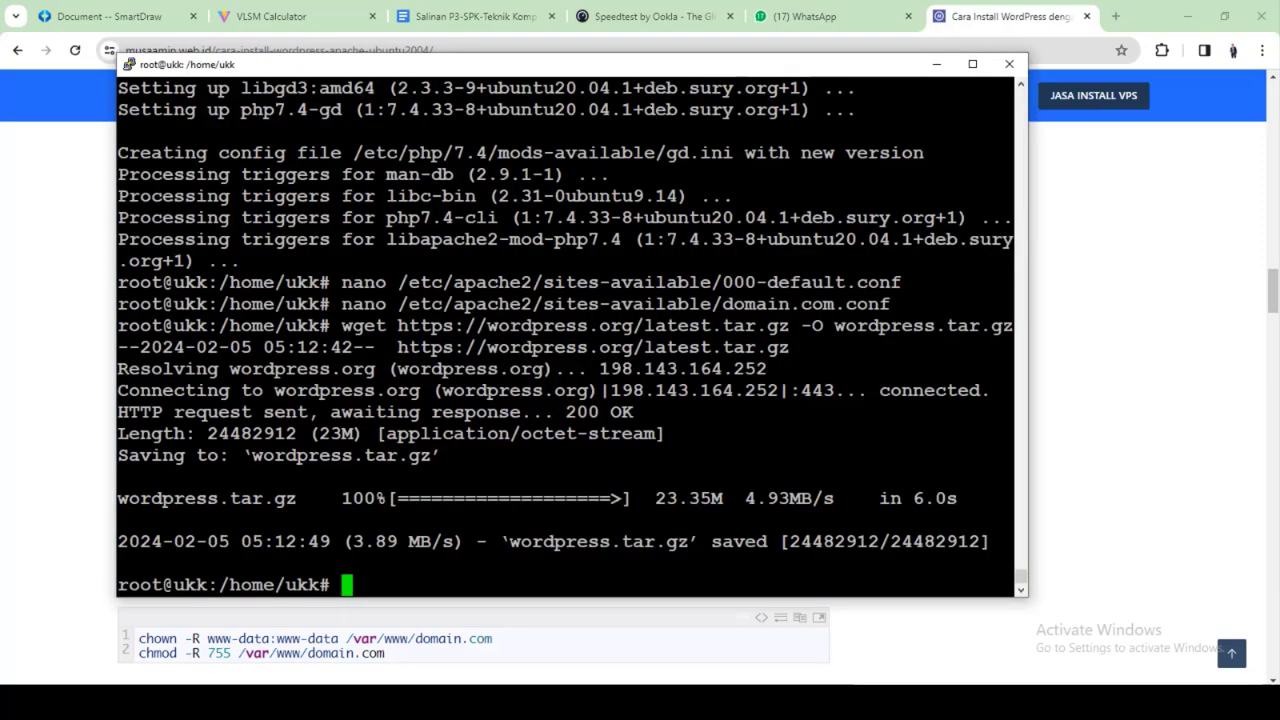
pyautogui.click(936, 64)
pyautogui.scroll(-1, 160, 532)
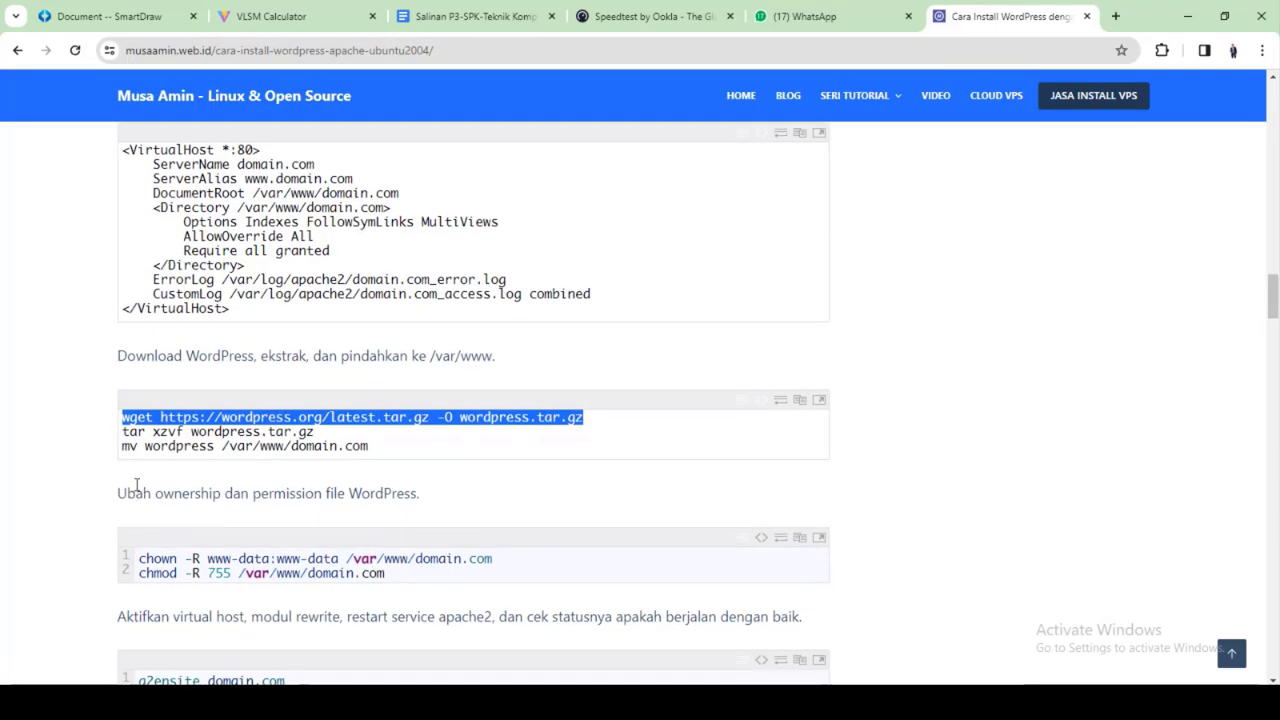
pyautogui.click(124, 432)
pyautogui.moveTo(124, 432); pyautogui.dragTo(178, 440)
pyautogui.rightClick(170, 436)
pyautogui.click(200, 452)
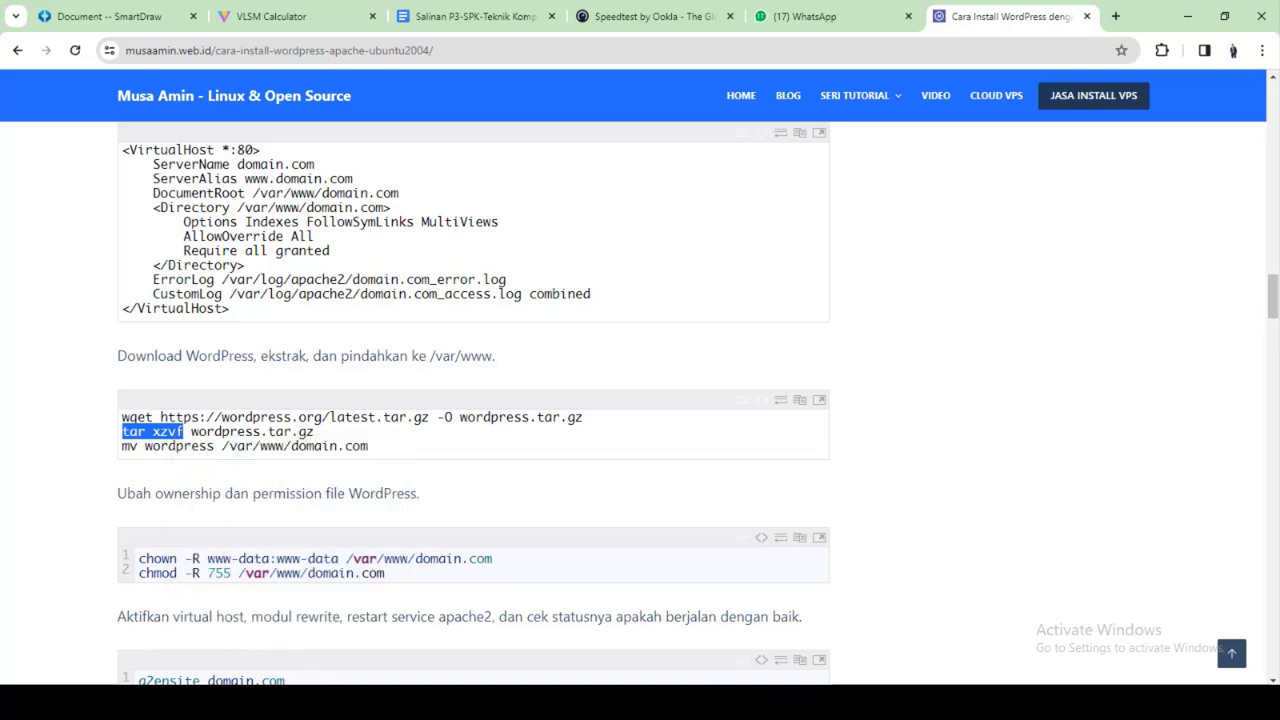
# Extract wordpress.tar.gz with tar xzvf and list the home folder
pyautogui.hotkey('alt', 'Tab')
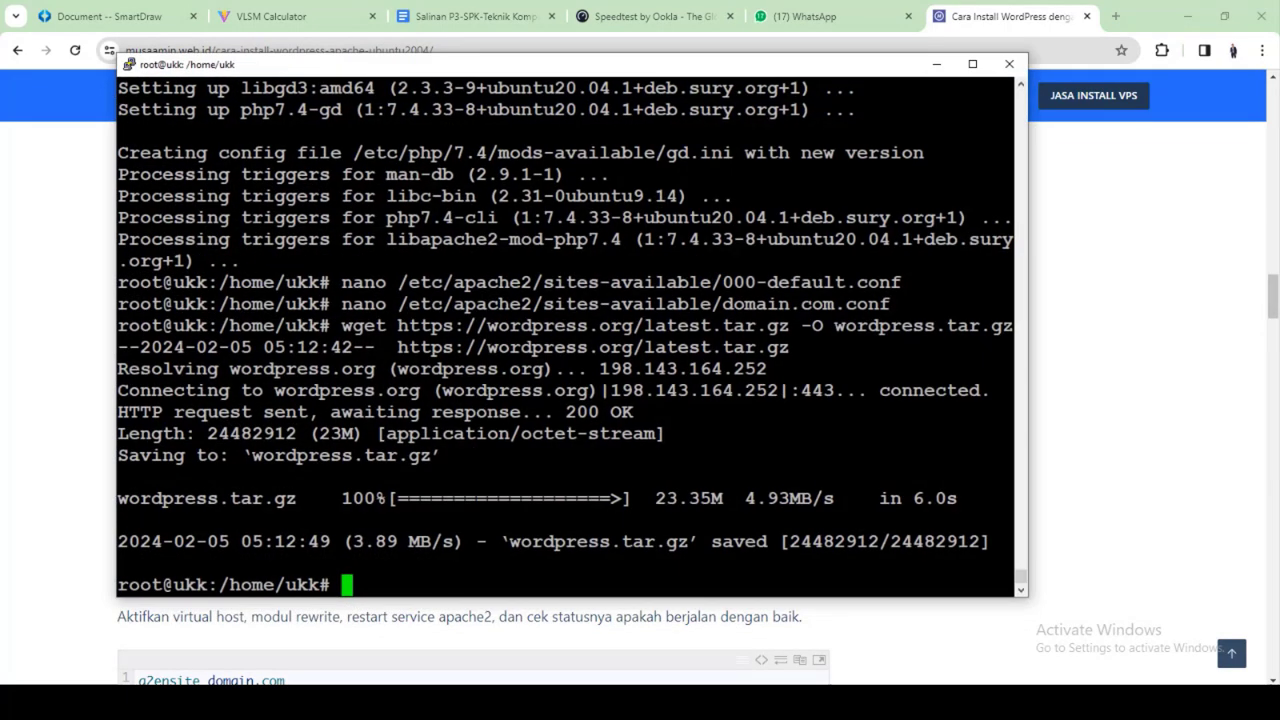
pyautogui.press('shift+Insert')
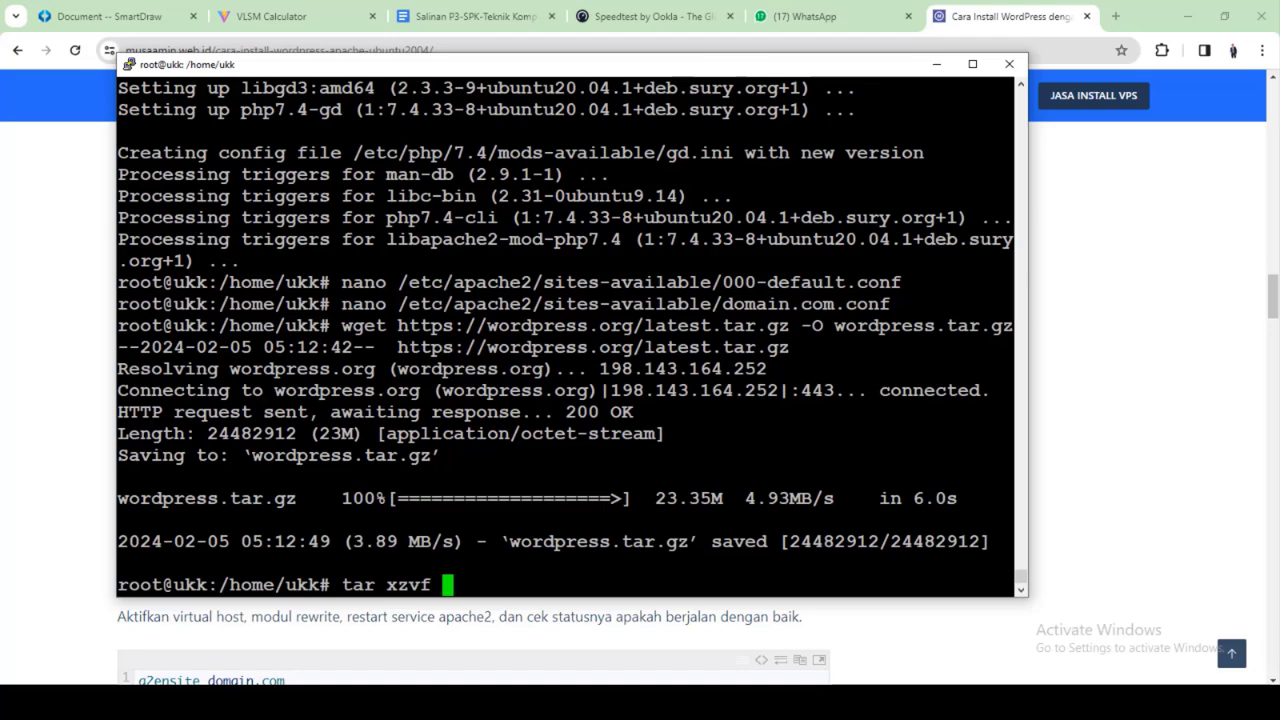
pyautogui.write('wor')
pyautogui.press('Tab')
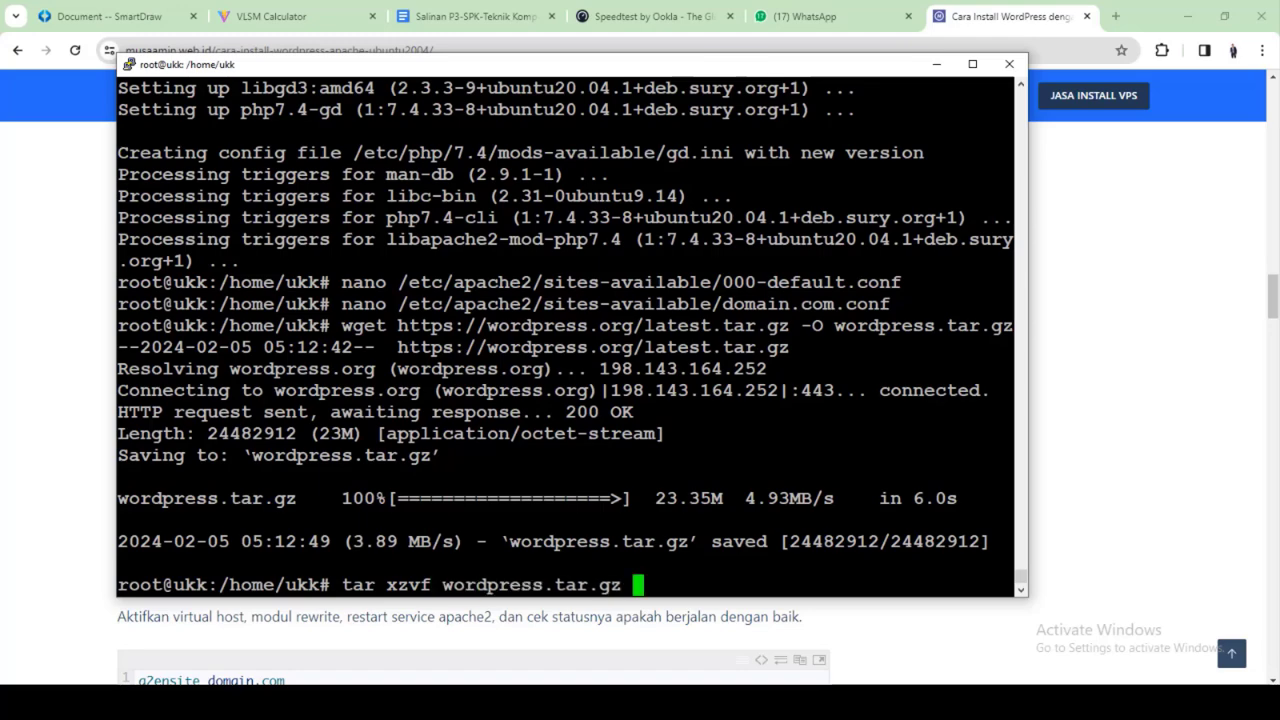
pyautogui.press('Return')
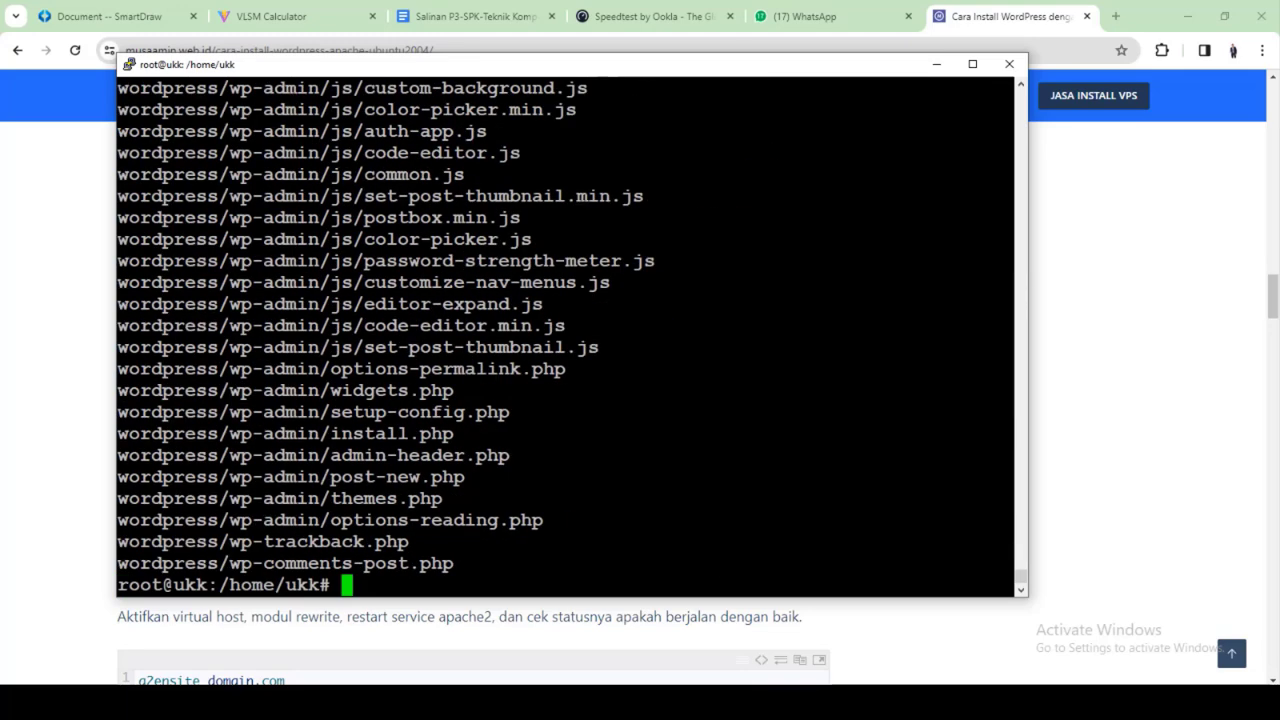
pyautogui.write('ls')
pyautogui.press('Return')
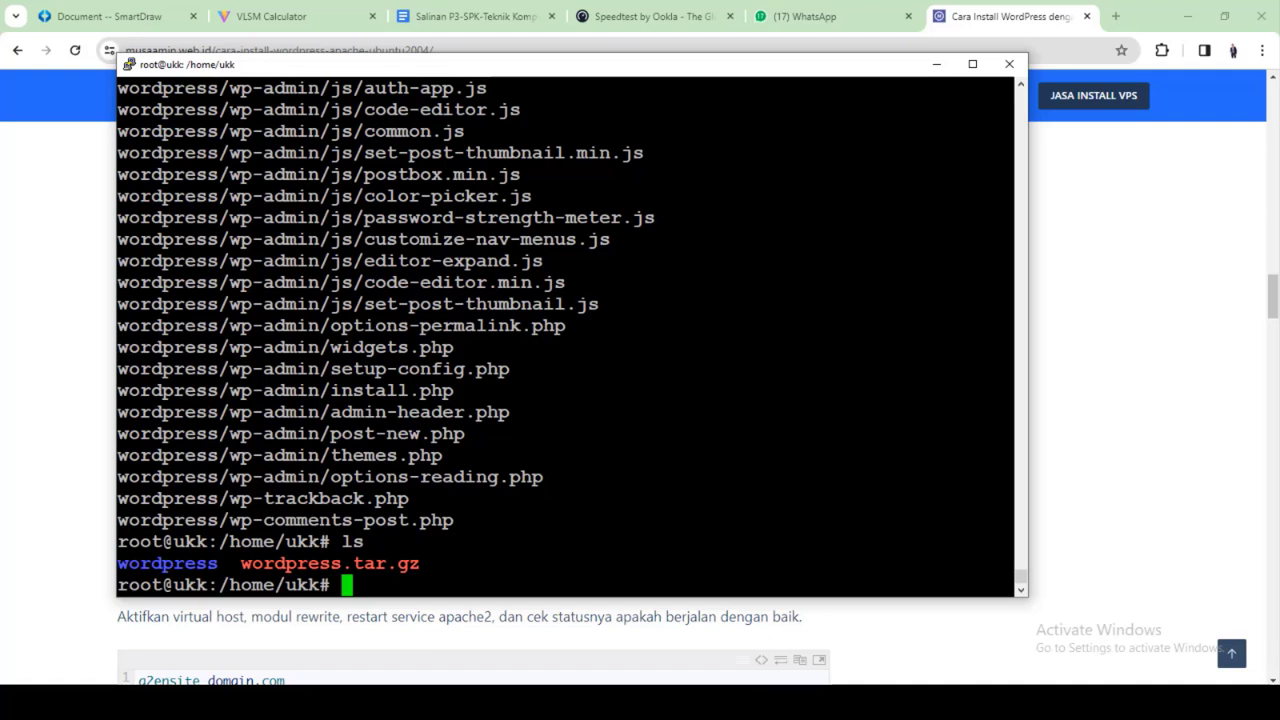
# Enter mv wordpress /var/www/html/ at the prompt, checking the tutorial's move step
pyautogui.write('mv ')
pyautogui.write('/var/')
pyautogui.press('BackSpace')
pyautogui.press('BackSpace')
pyautogui.press('BackSpace')
pyautogui.press('BackSpace')
pyautogui.press('BackSpace')
pyautogui.write('wor')
pyautogui.press('Tab')
pyautogui.write('/var/')
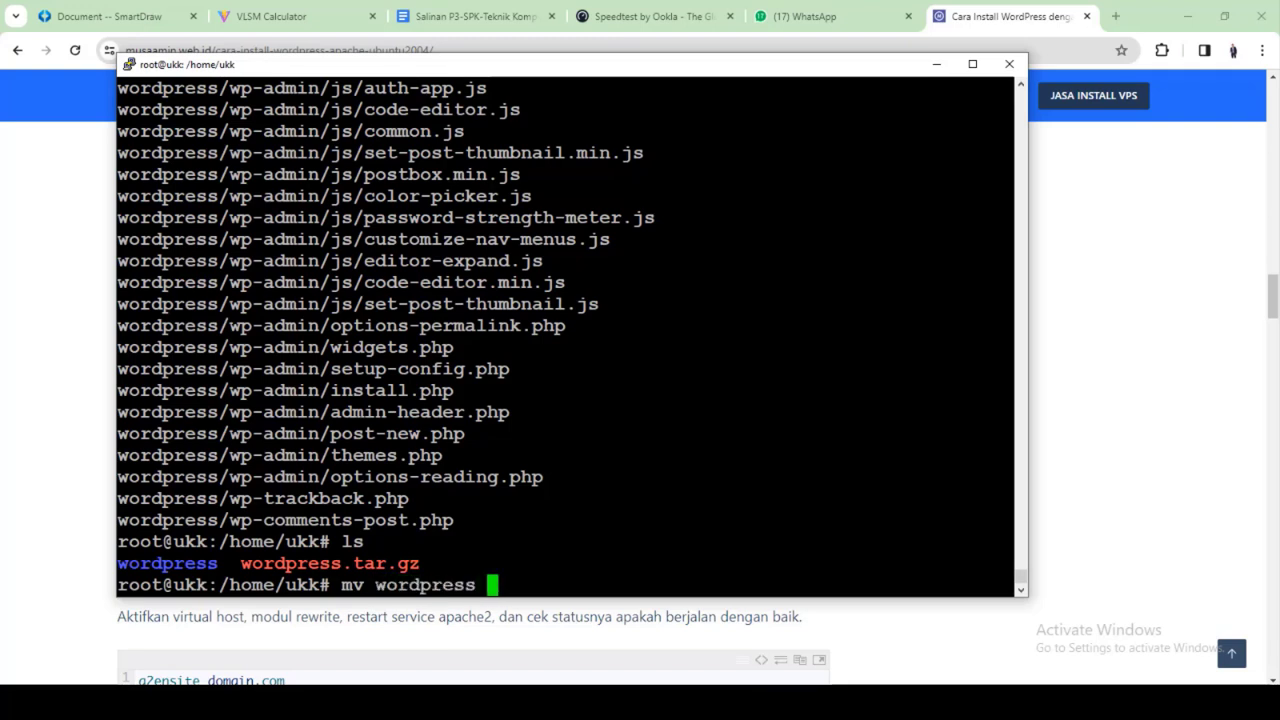
pyautogui.write('www/h')
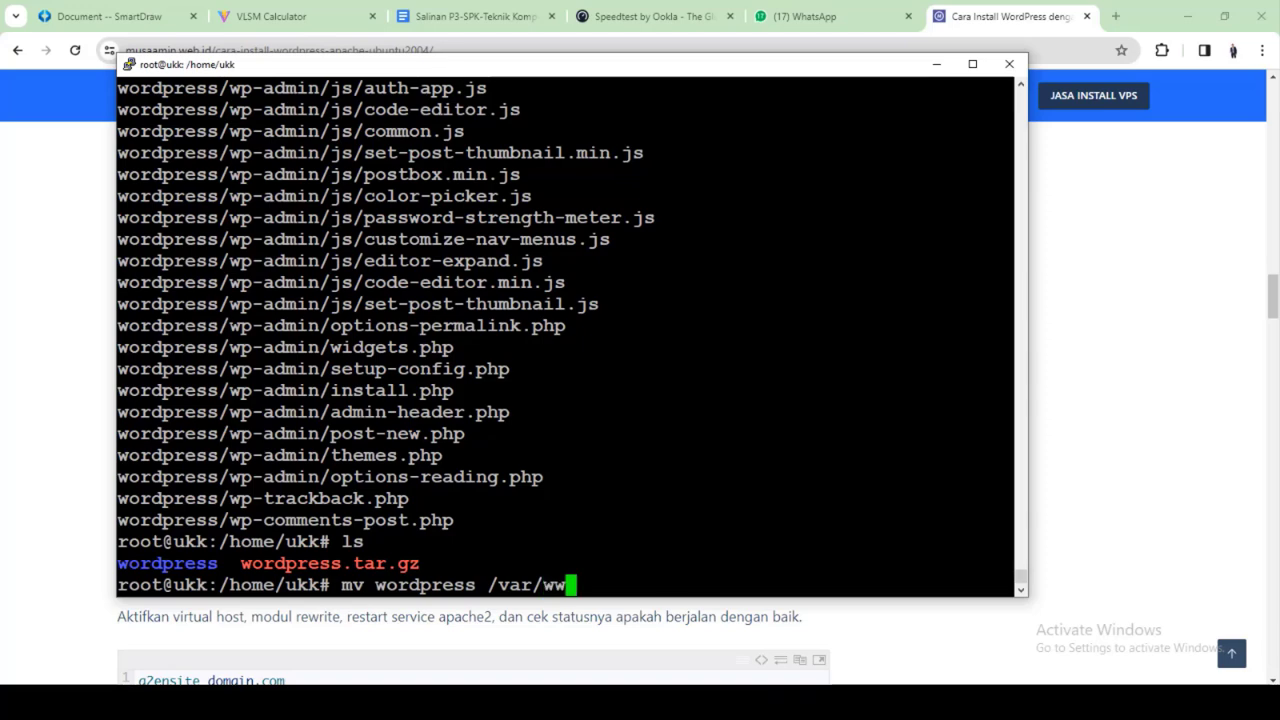
pyautogui.press('Tab')
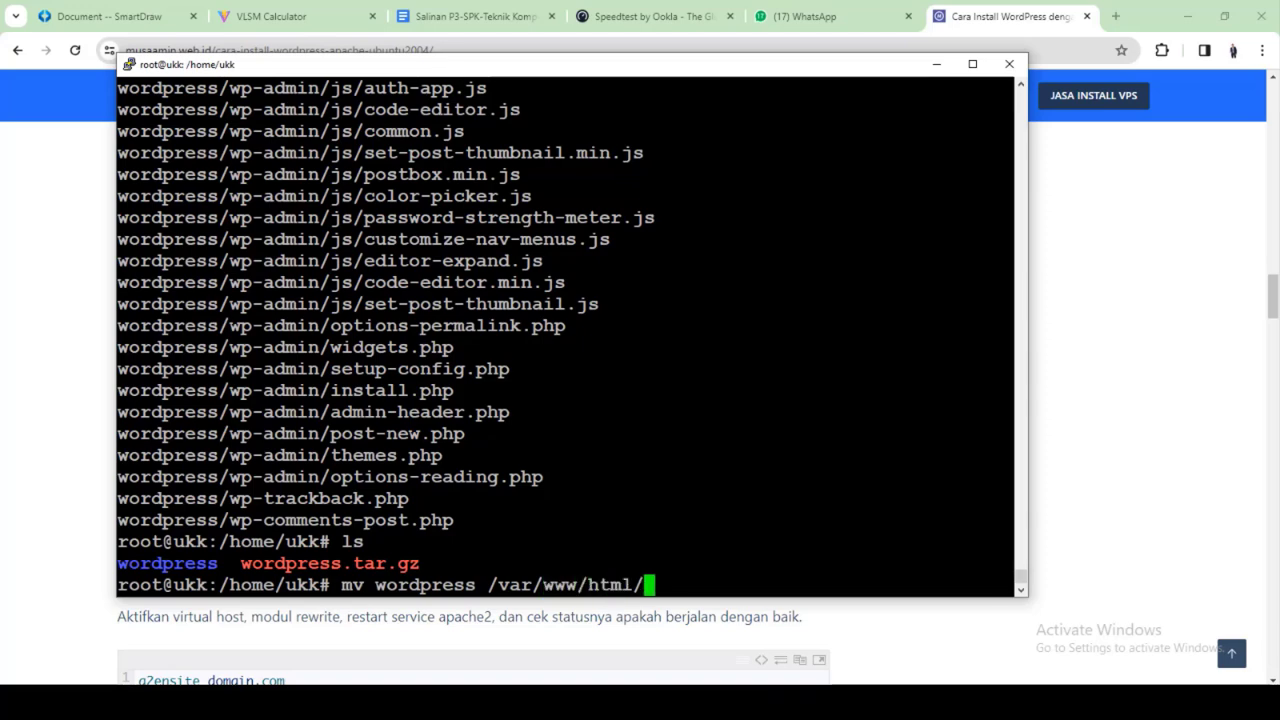
pyautogui.hotkey('alt', 'Tab')
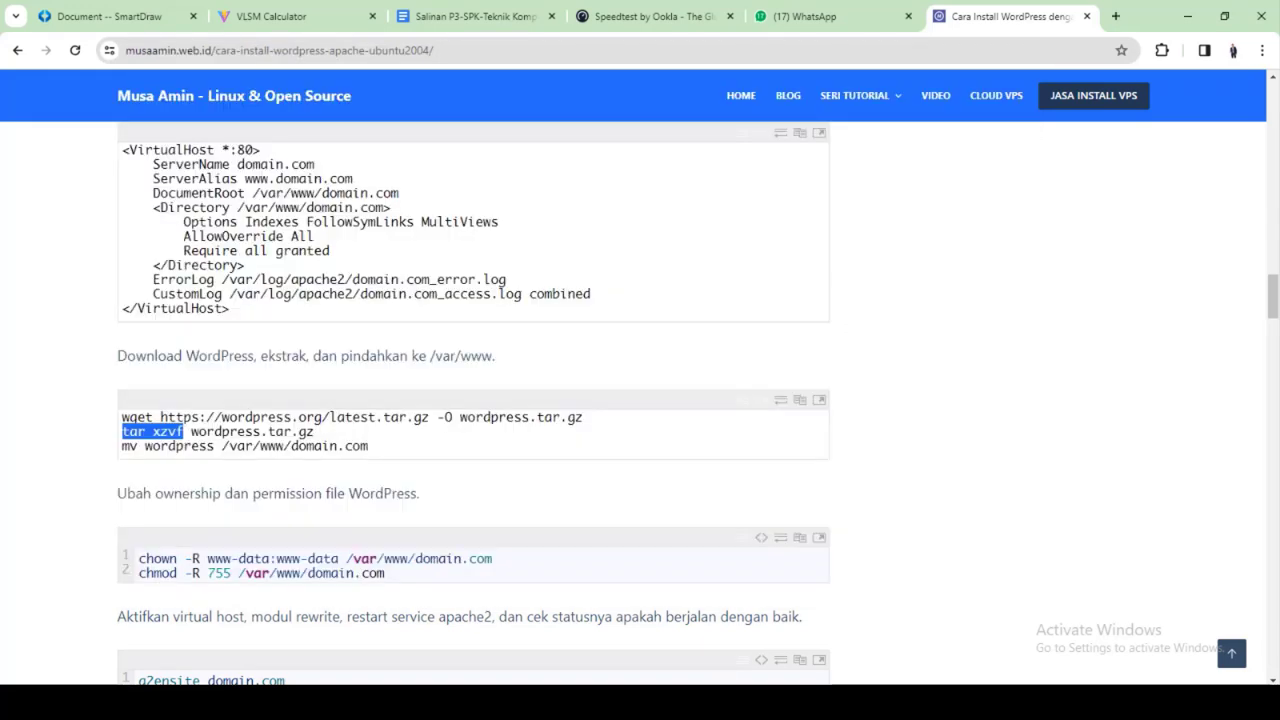
pyautogui.hotkey('alt', 'Tab')
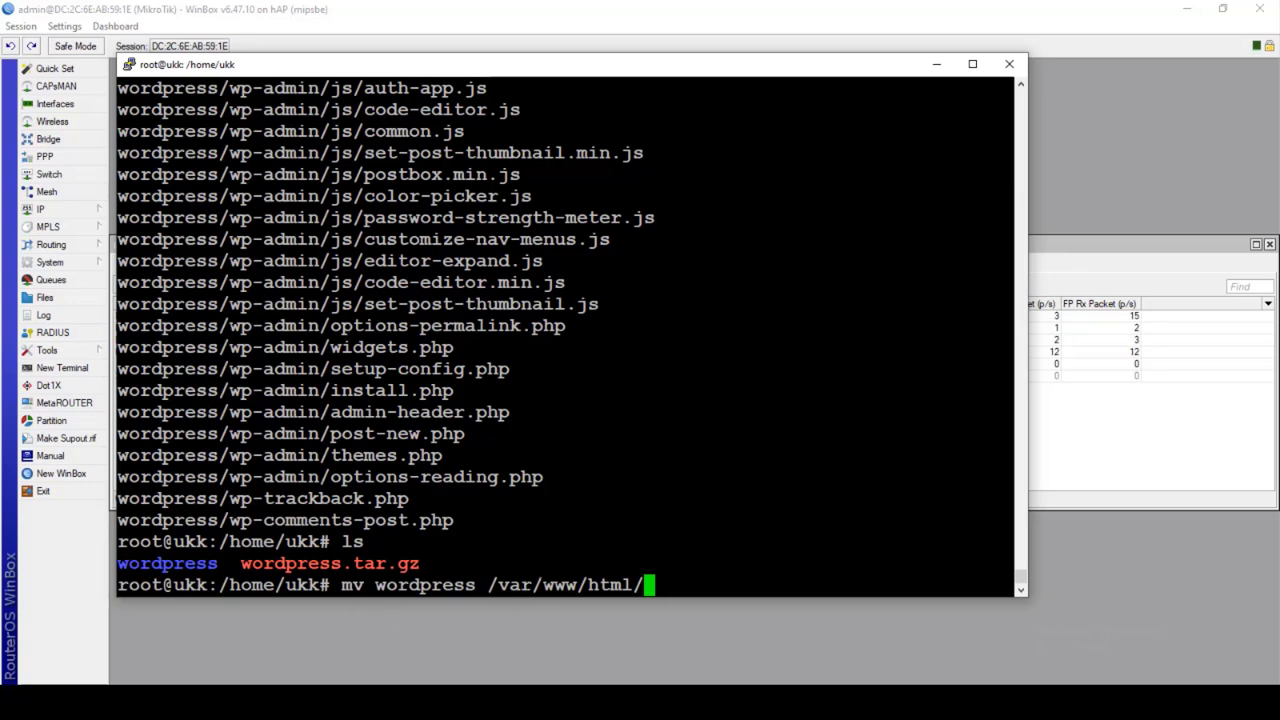
# Move wordpress into /var/www/html and confirm it left the home folder
pyautogui.press('Return')
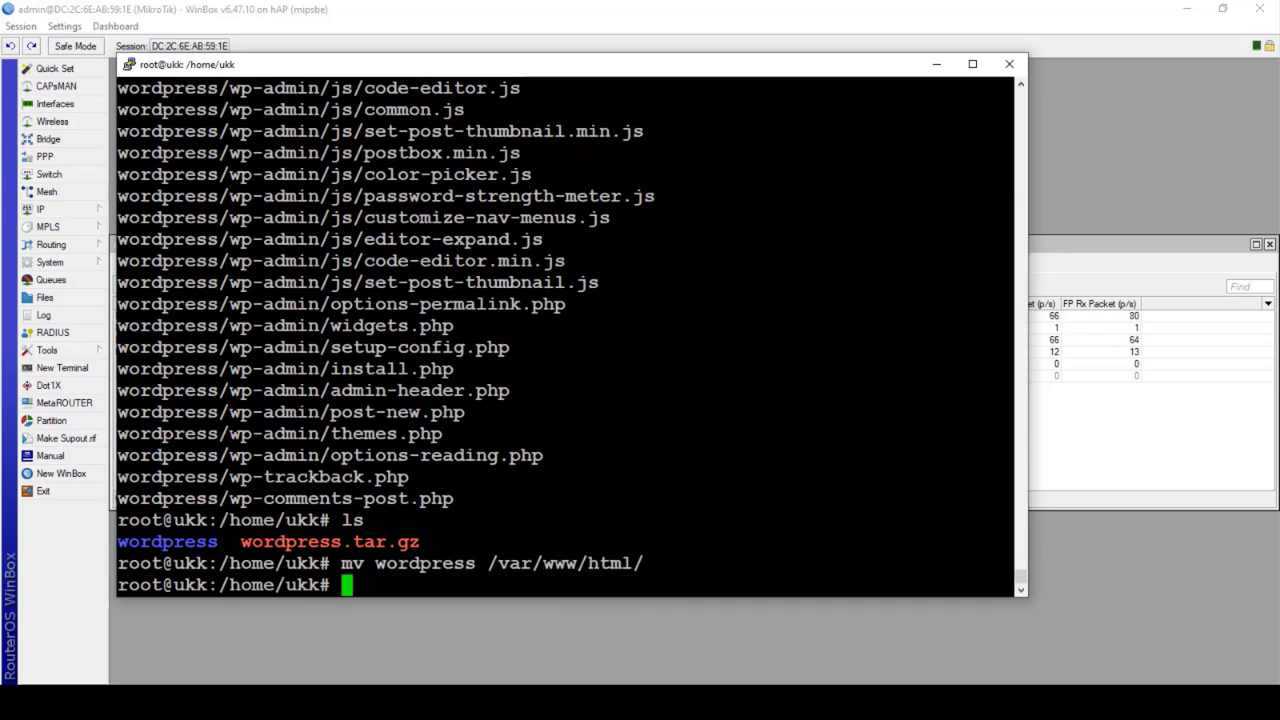
pyautogui.write('ls')
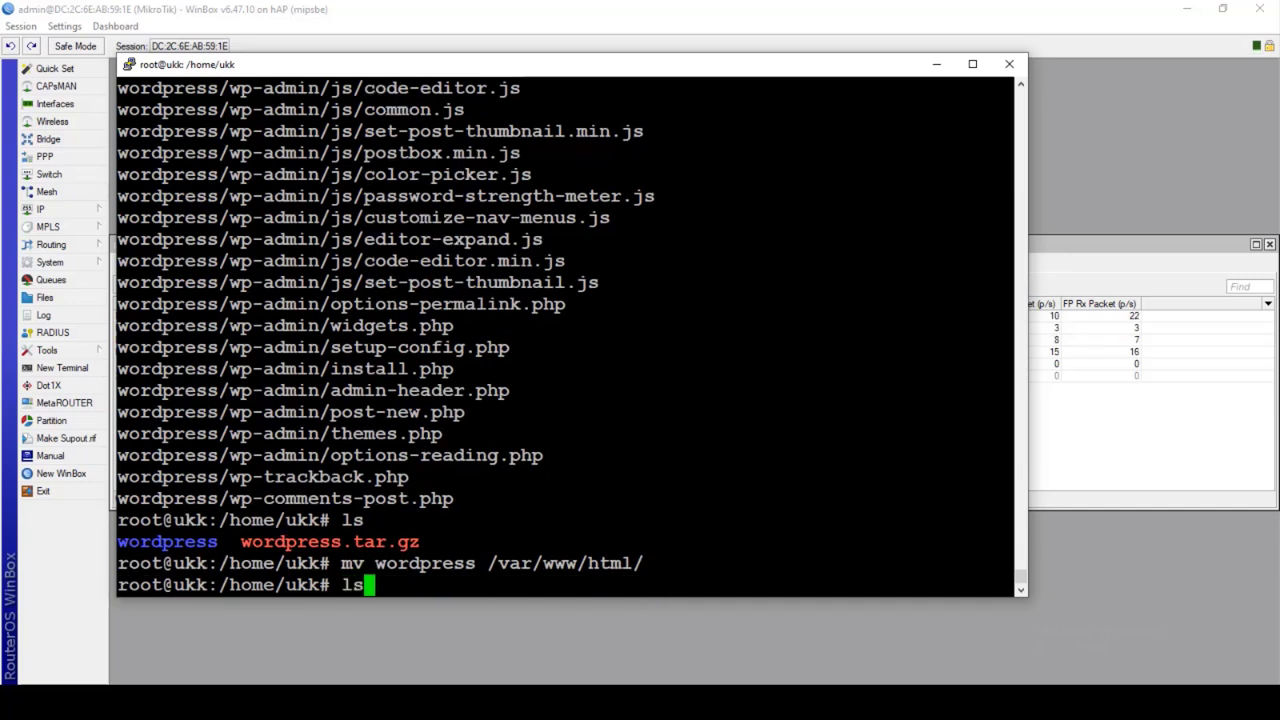
pyautogui.press('Return')
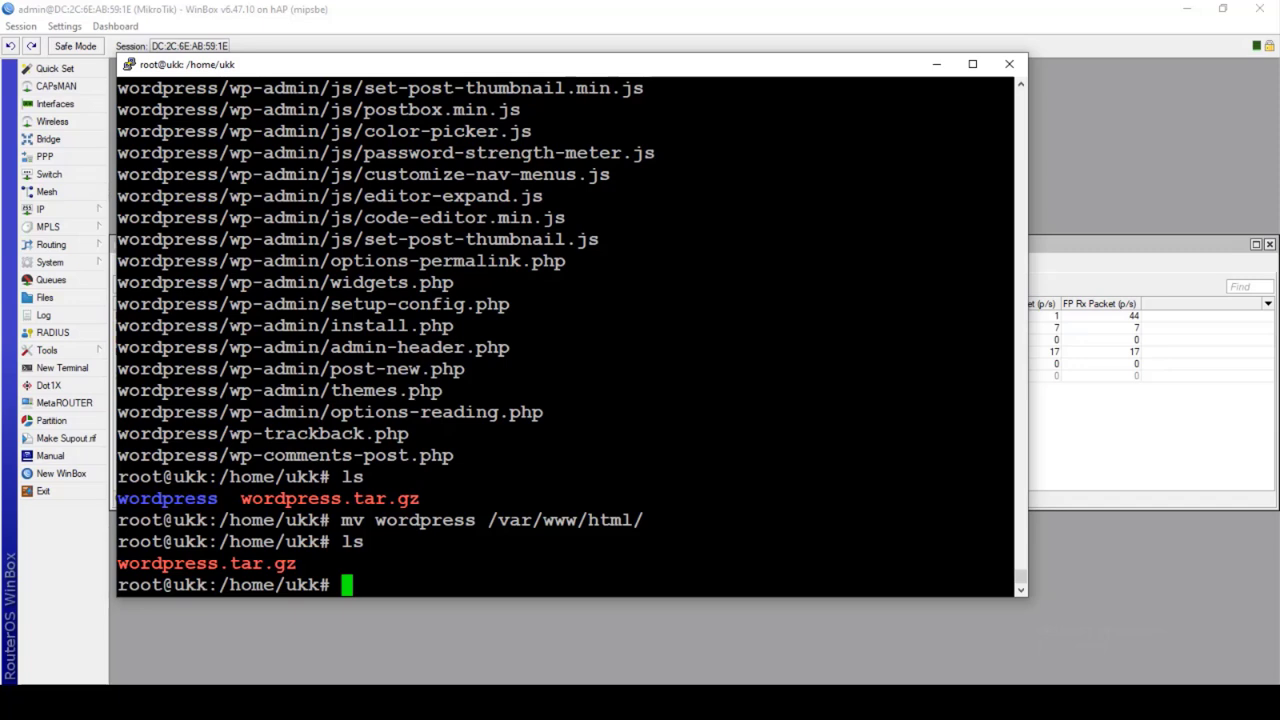
# Change into /var/www/html, list index.html and wordpress, then clear the terminal
pyautogui.write('cd /var/')
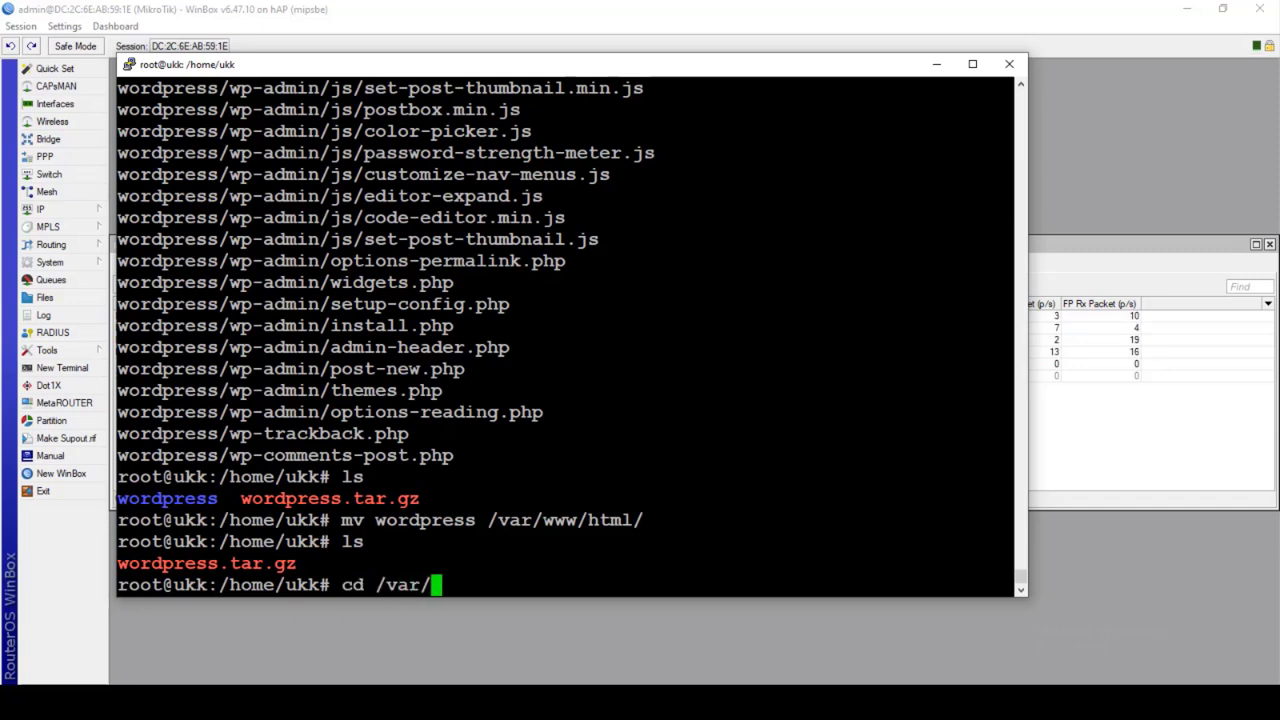
pyautogui.write('www/html/')
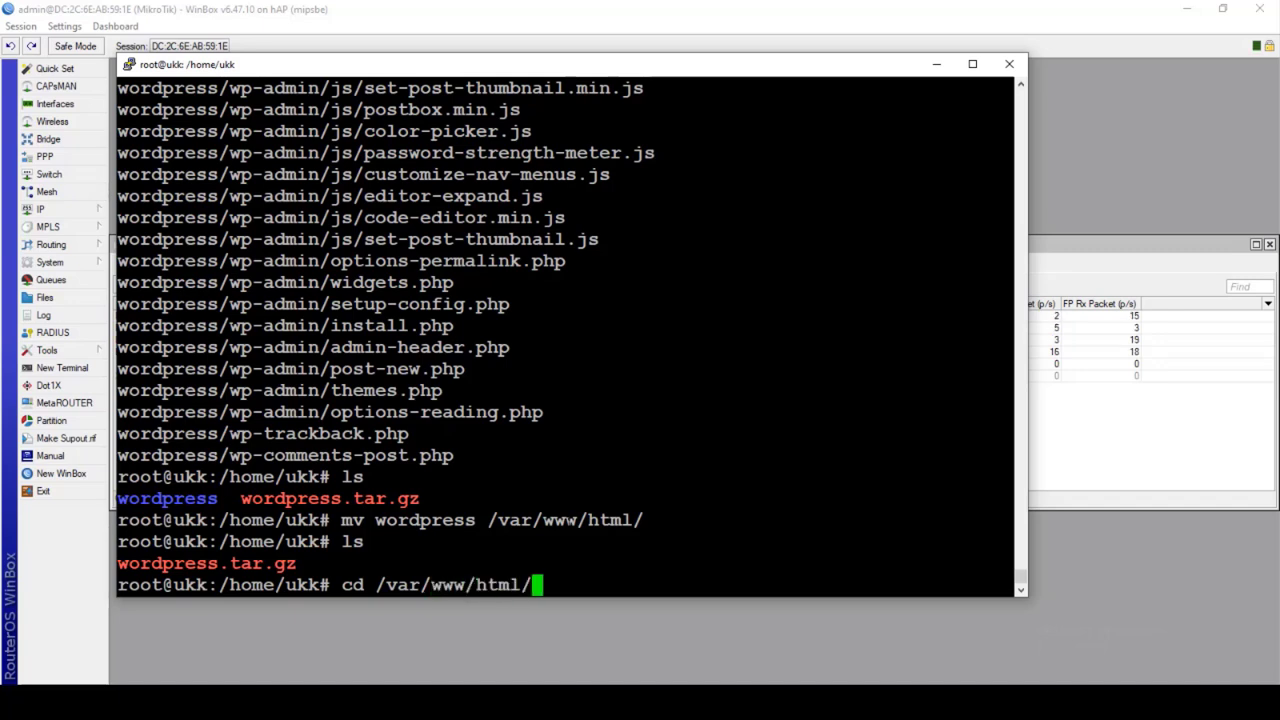
pyautogui.press('Return')
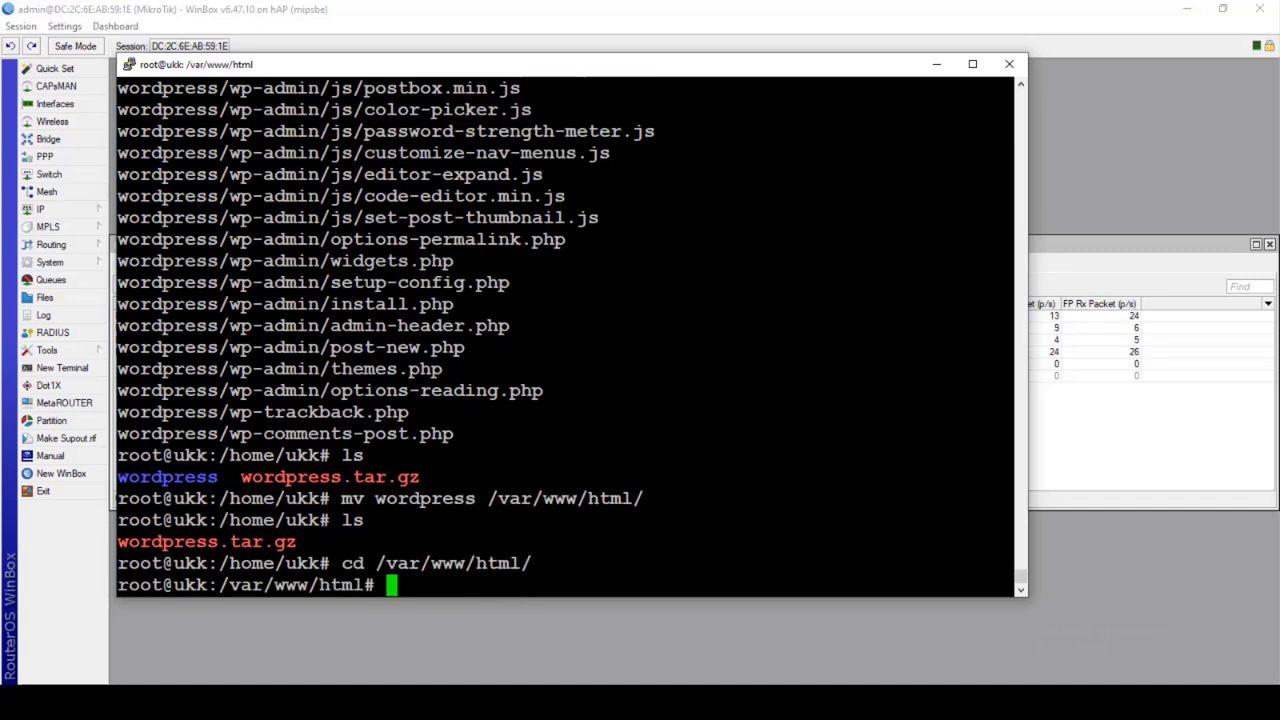
pyautogui.write('ls')
pyautogui.press('Return')
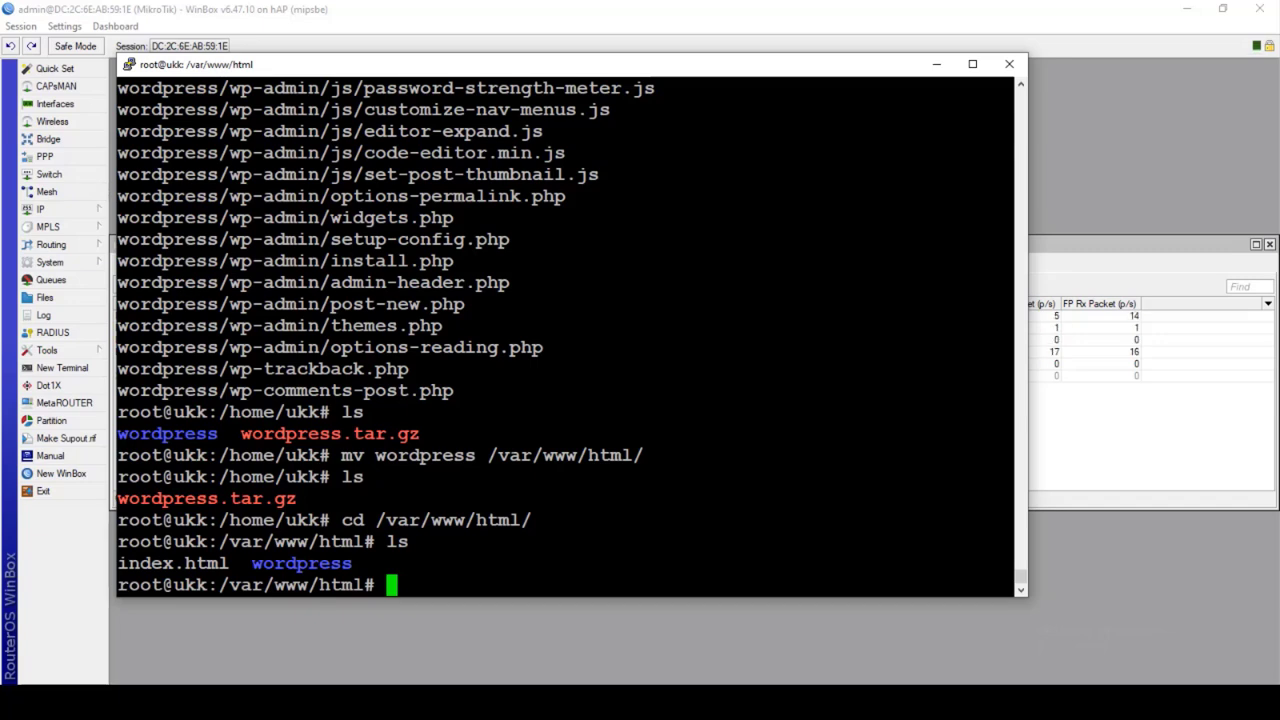
pyautogui.write('clear')
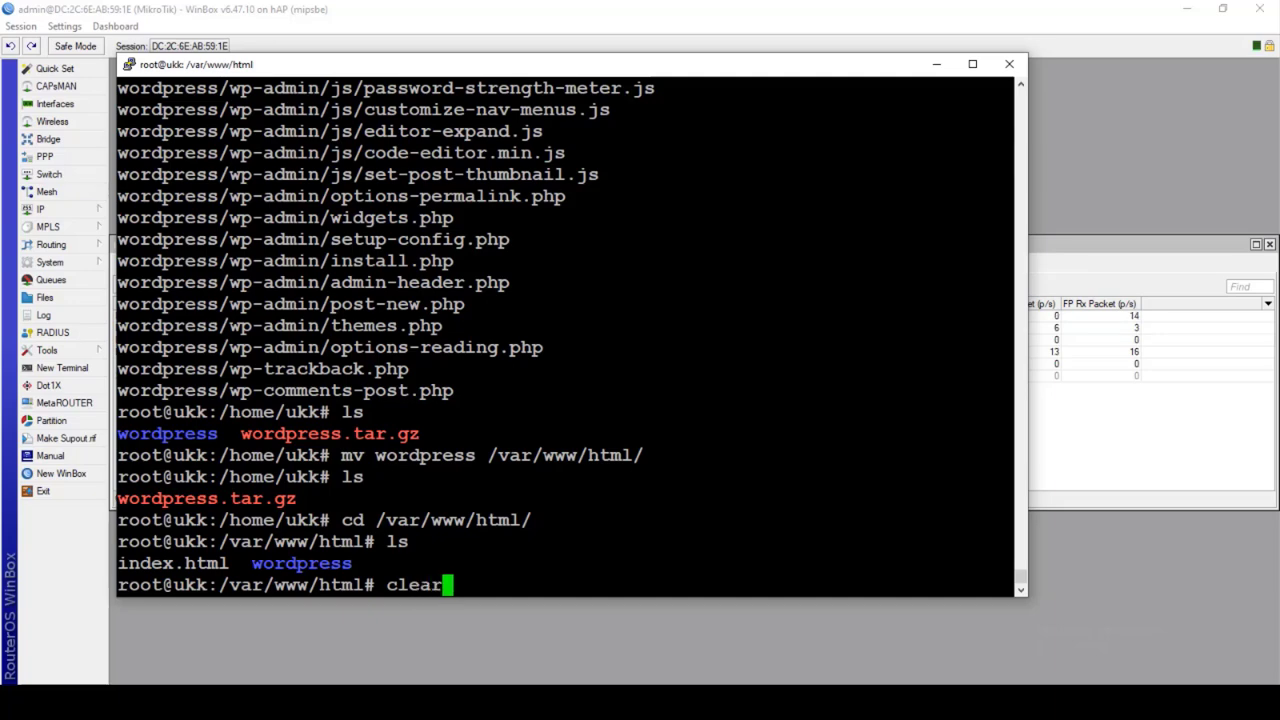
pyautogui.press('Return')
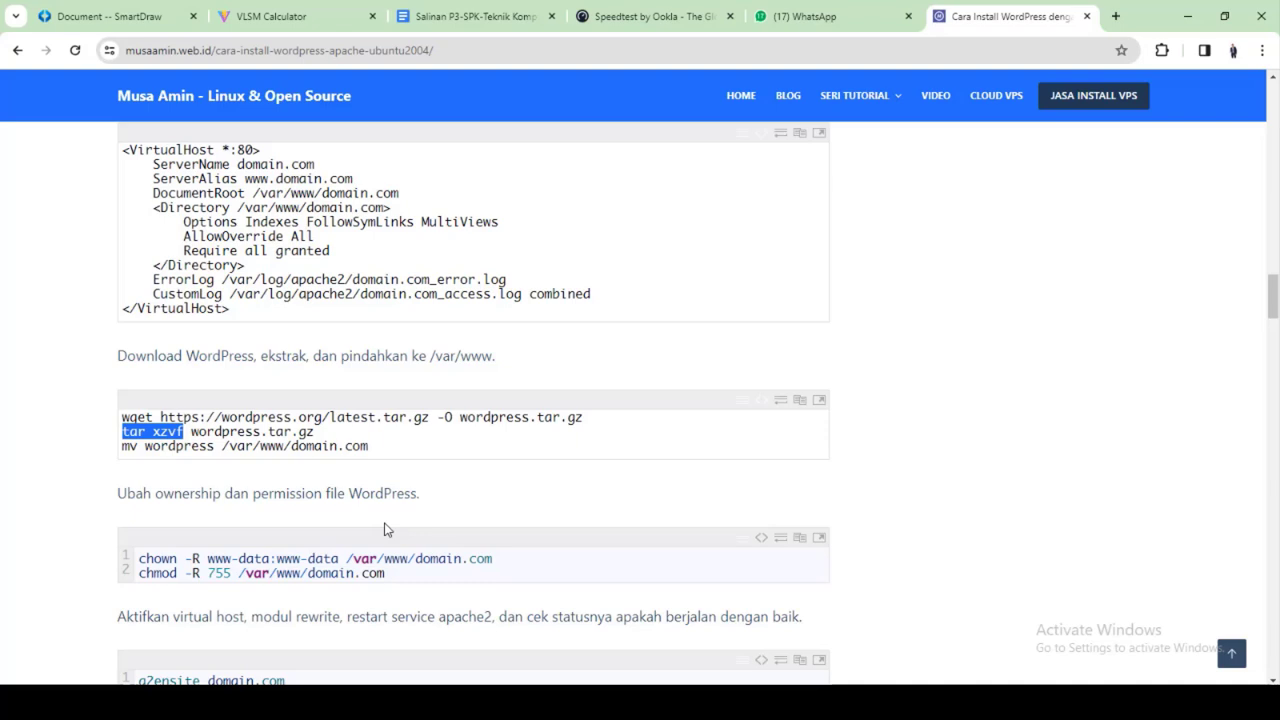
# Make www-data the recursive owner of /var/www/html with the tutorial's chown line, domain.com changed to html
pyautogui.scroll(-2, 388, 529)
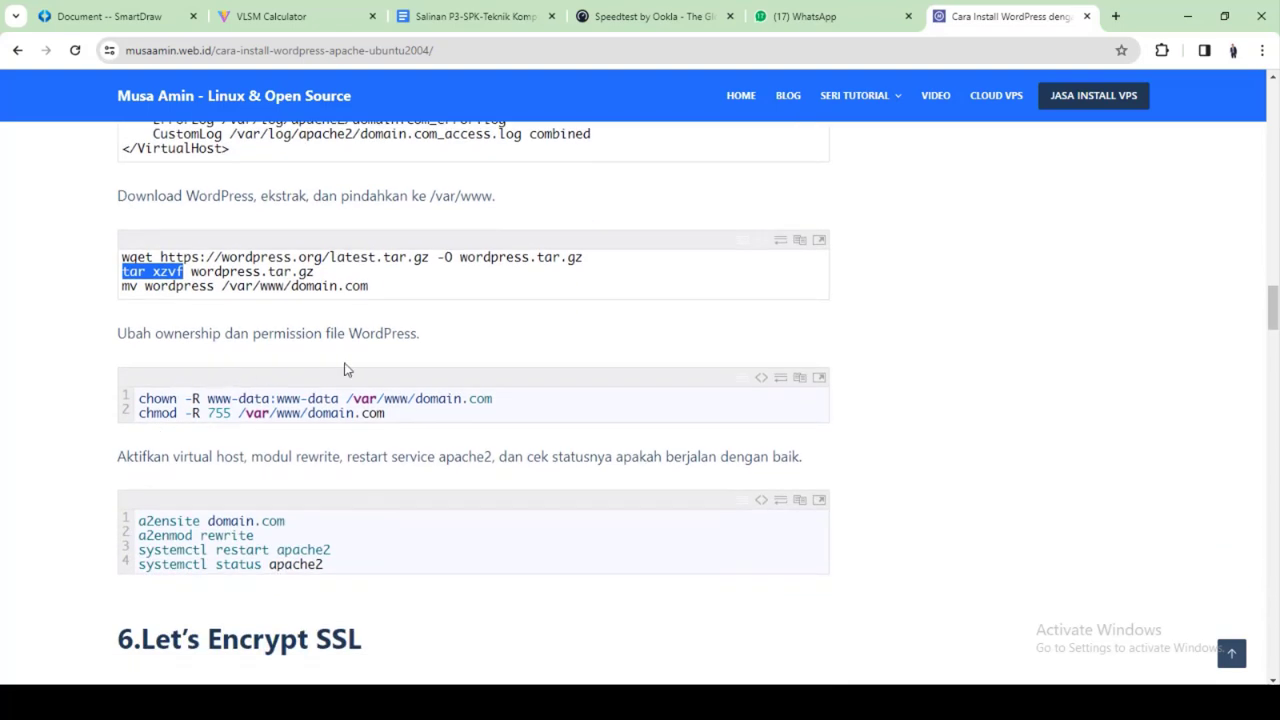
pyautogui.moveTo(137, 400); pyautogui.dragTo(169, 397)
pyautogui.moveTo(488, 397); pyautogui.dragTo(122, 394)
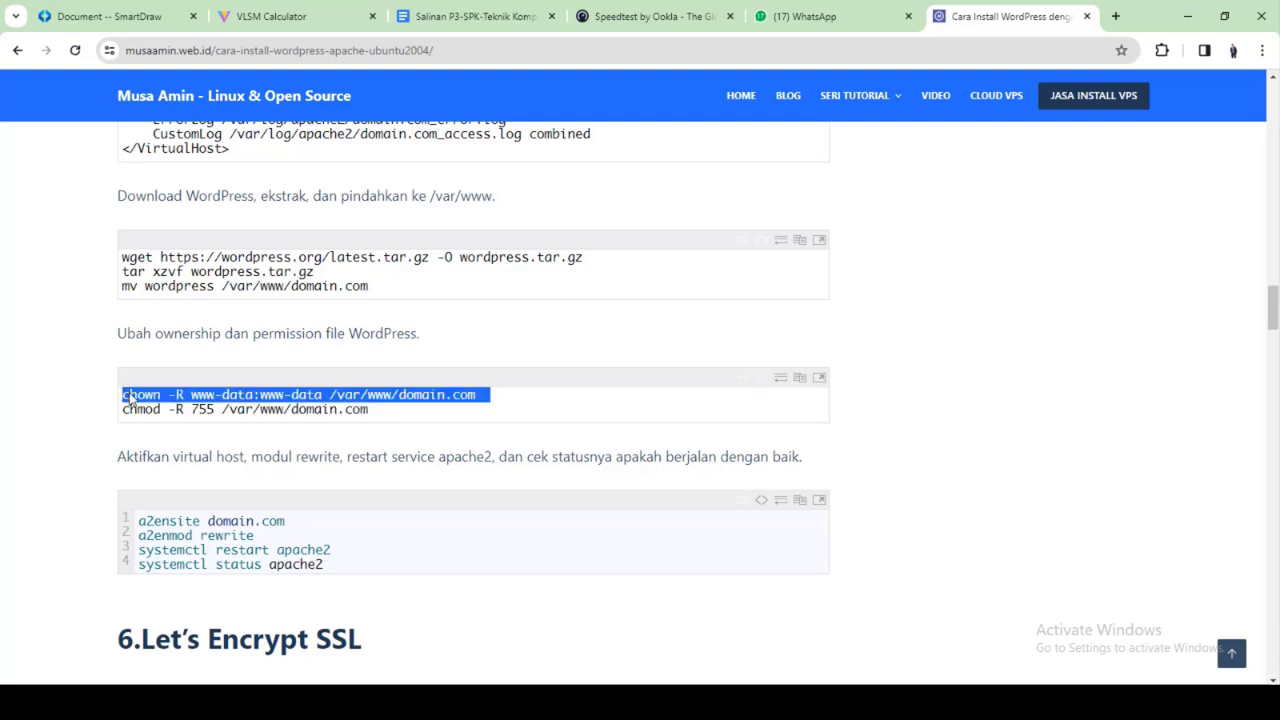
pyautogui.rightClick(157, 400)
pyautogui.click(172, 412)
pyautogui.hotkey('alt', 'Tab')
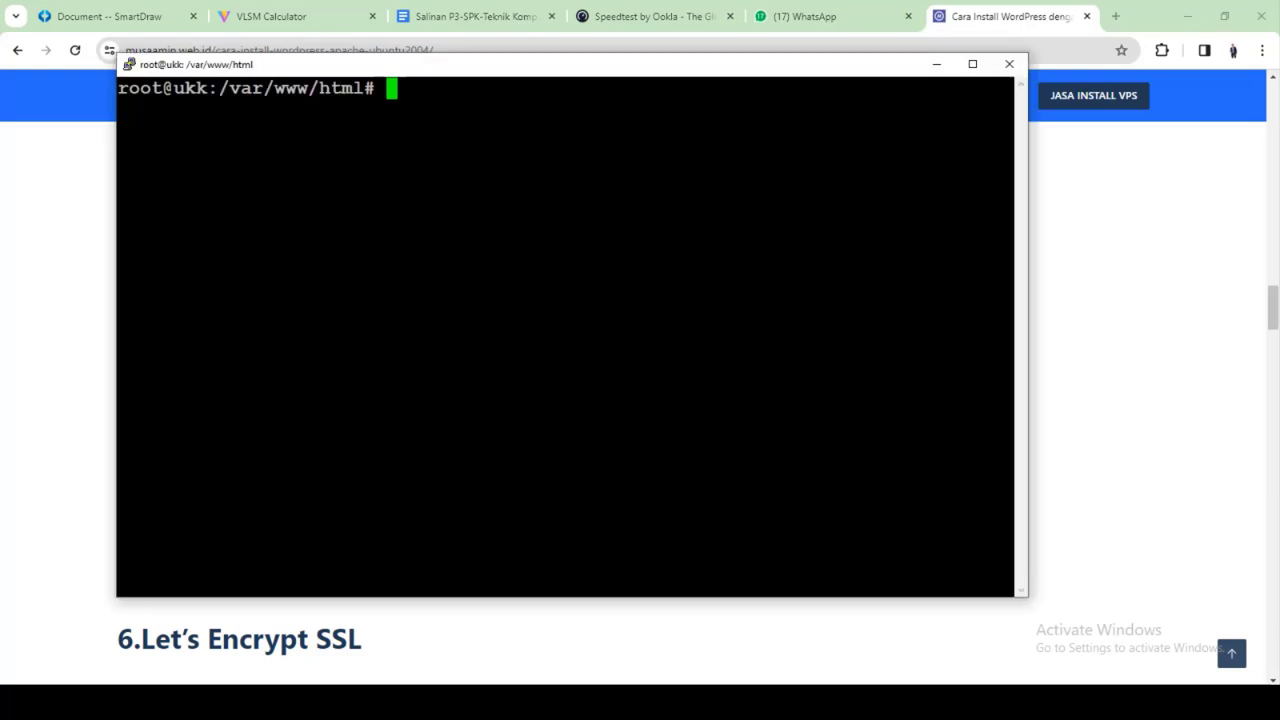
pyautogui.press('shift+Insert')
pyautogui.press('BackSpace')
pyautogui.press('BackSpace')
pyautogui.press('BackSpace')
pyautogui.press('BackSpace')
pyautogui.press('BackSpace')
pyautogui.press('BackSpace')
pyautogui.press('BackSpace')
pyautogui.press('BackSpace')
pyautogui.press('BackSpace')
pyautogui.press('BackSpace')
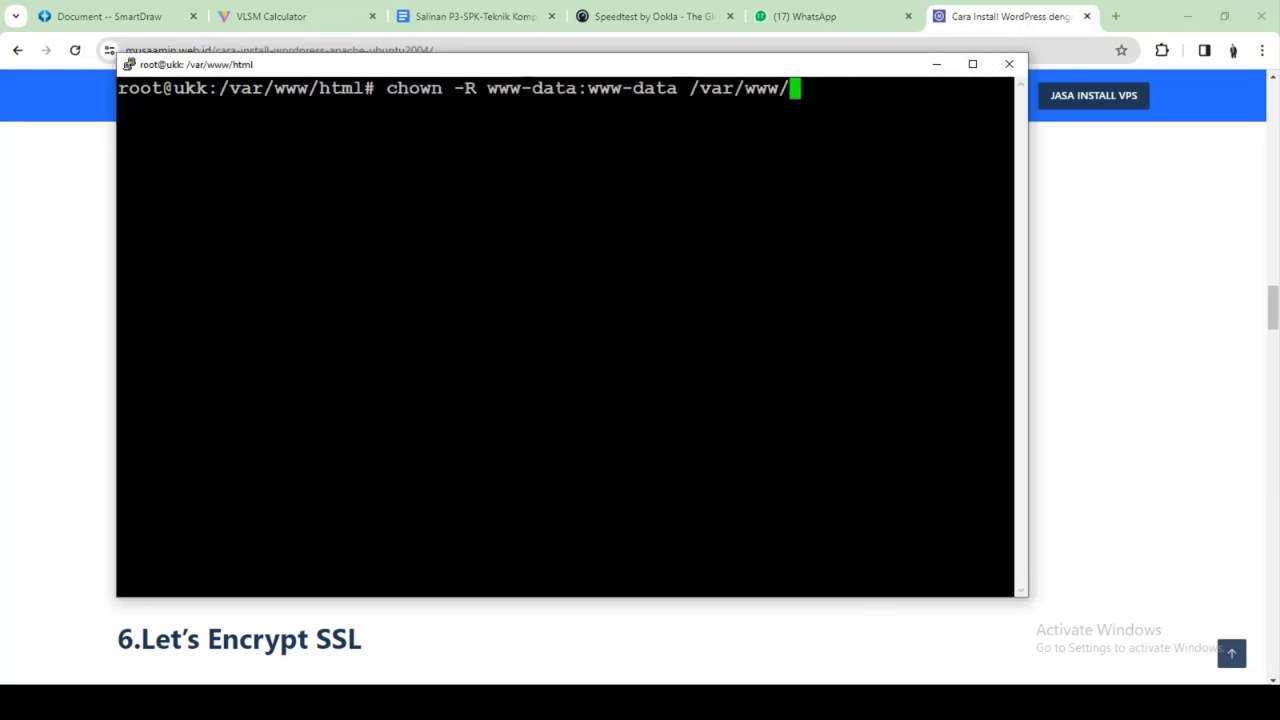
pyautogui.write('html')
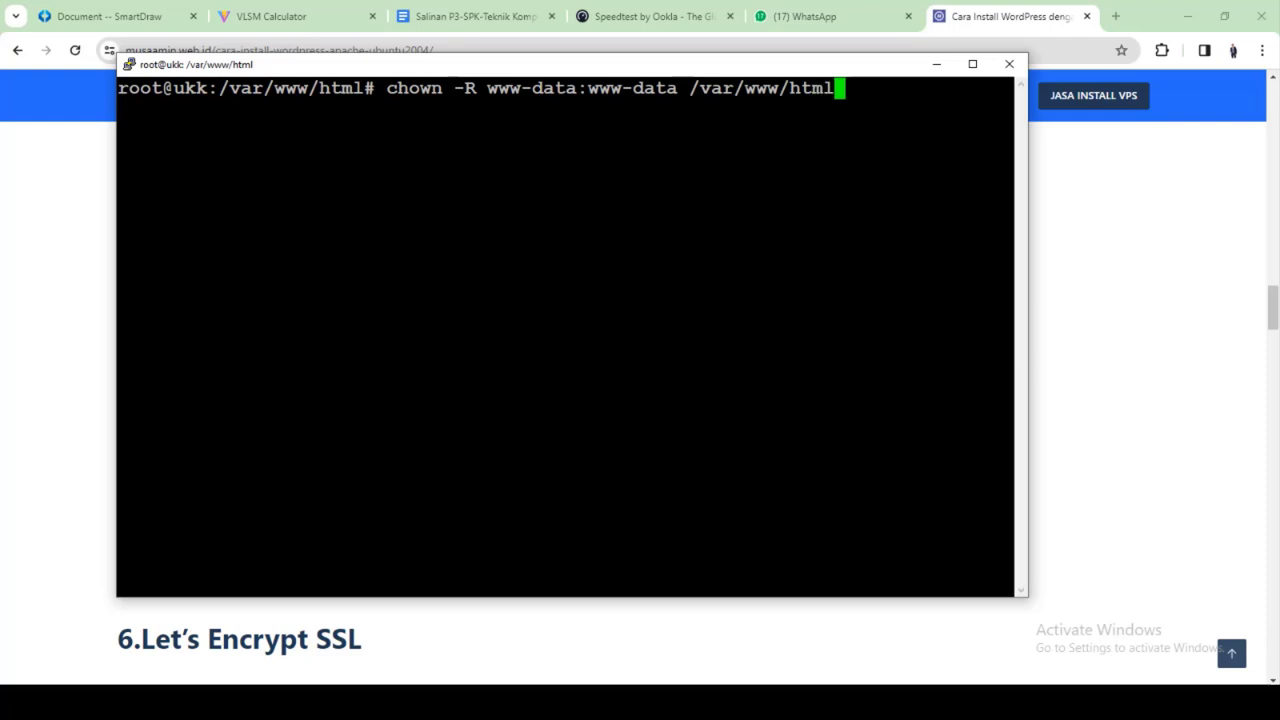
pyautogui.press('Return')
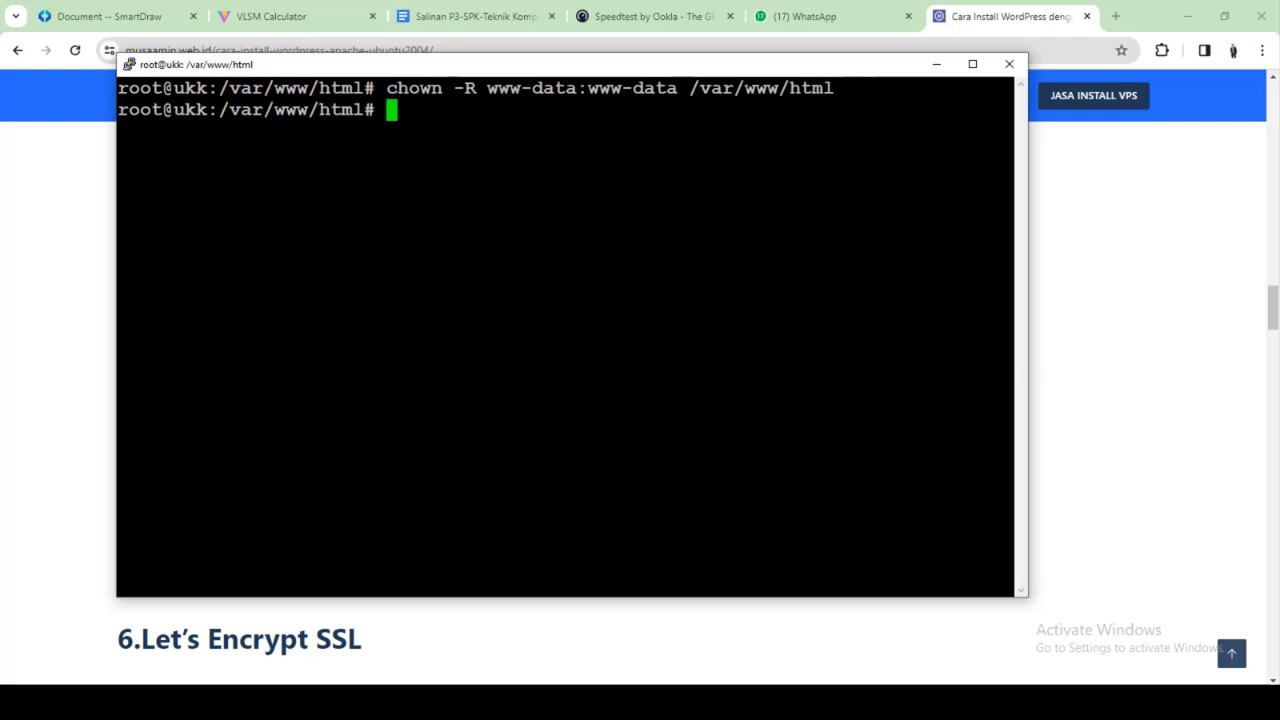
# Set /var/www/html permissions to 755 recursively with the tutorial's chmod line, domain.com changed to html
pyautogui.click(631, 666)
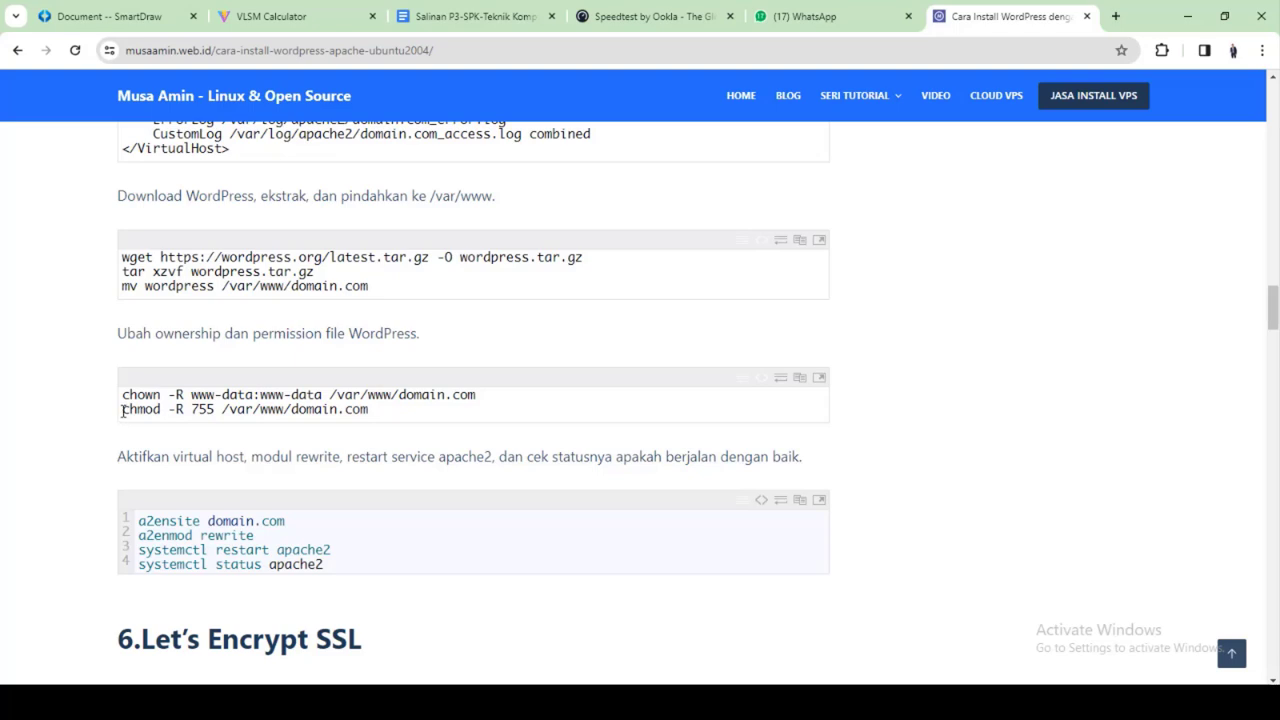
pyautogui.moveTo(122, 410); pyautogui.dragTo(368, 410)
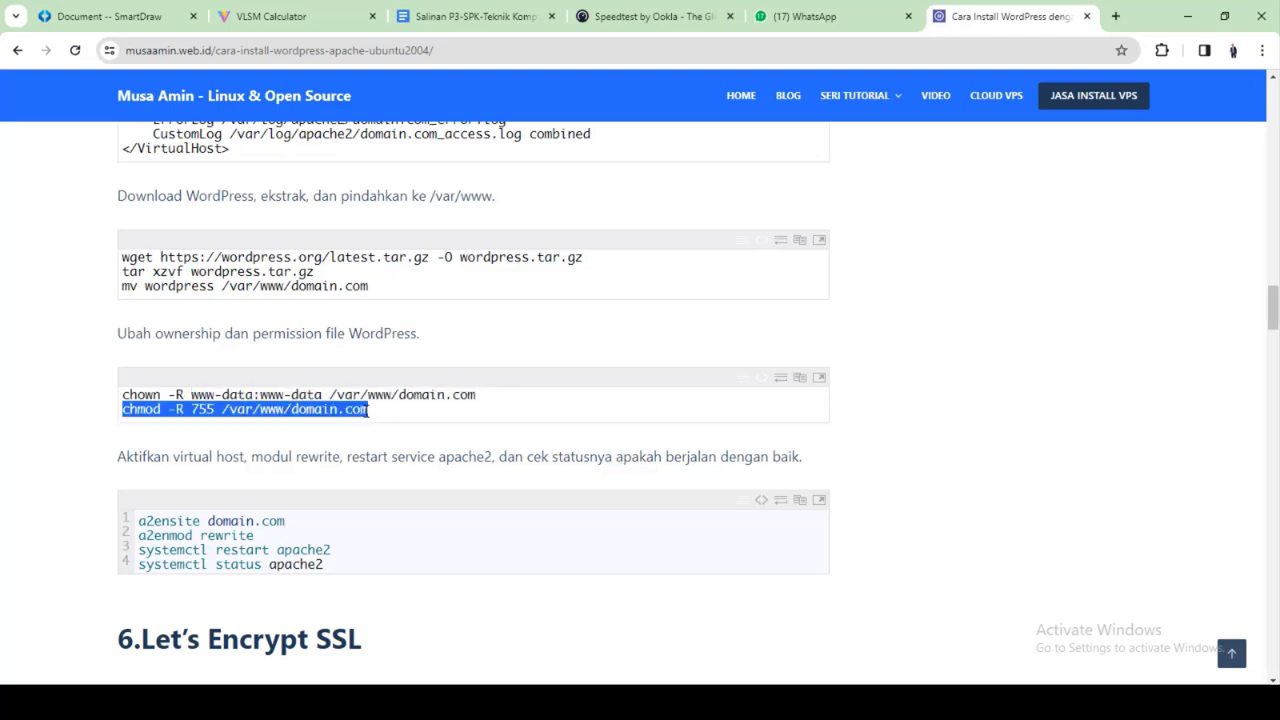
pyautogui.rightClick(354, 411)
pyautogui.click(425, 429)
pyautogui.click(800, 702)
pyautogui.rightClick(770, 540)
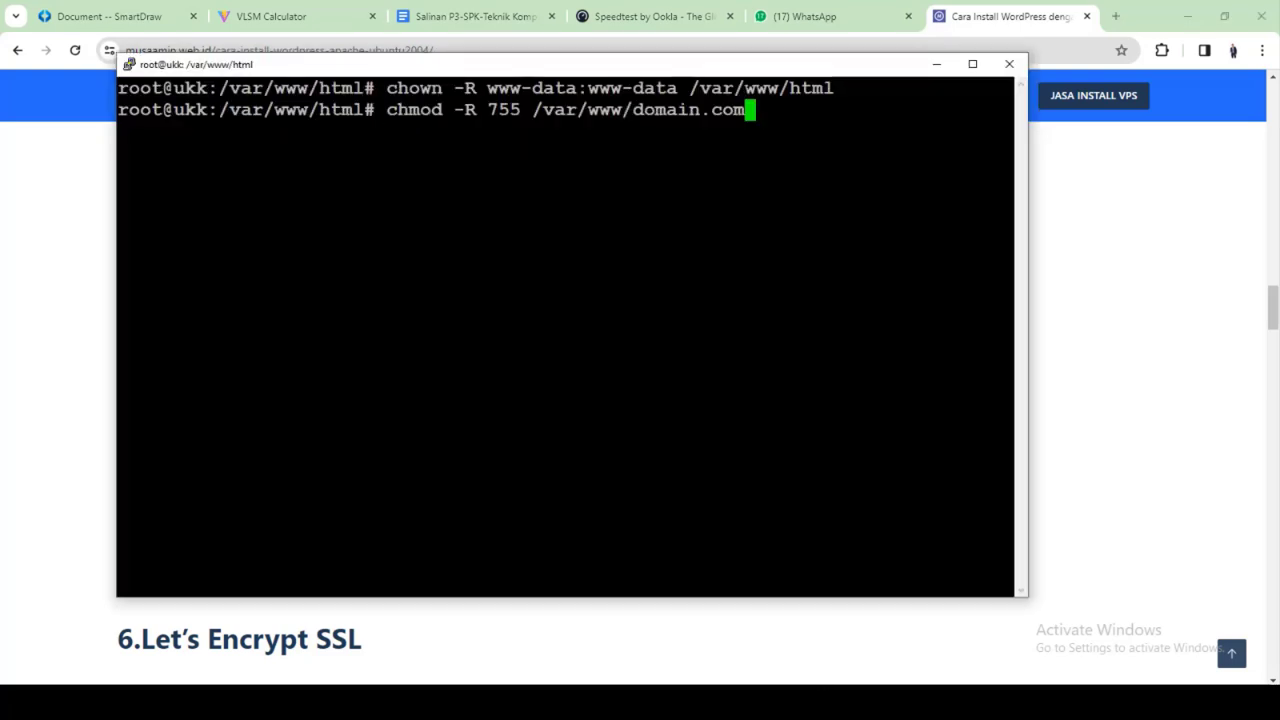
pyautogui.press('BackSpace')
pyautogui.press('BackSpace')
pyautogui.press('BackSpace')
pyautogui.press('BackSpace')
pyautogui.press('BackSpace')
pyautogui.press('BackSpace')
pyautogui.press('BackSpace')
pyautogui.press('BackSpace')
pyautogui.press('BackSpace')
pyautogui.press('BackSpace')
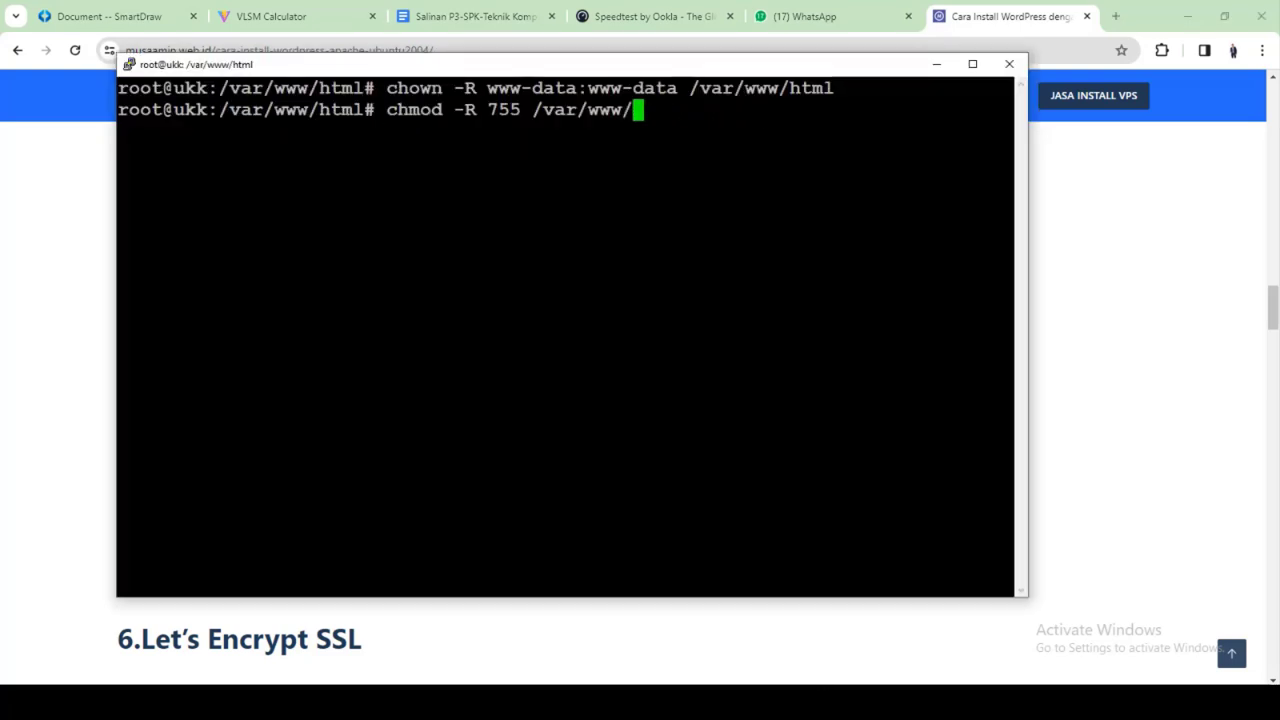
pyautogui.write('html')
pyautogui.press('Return')
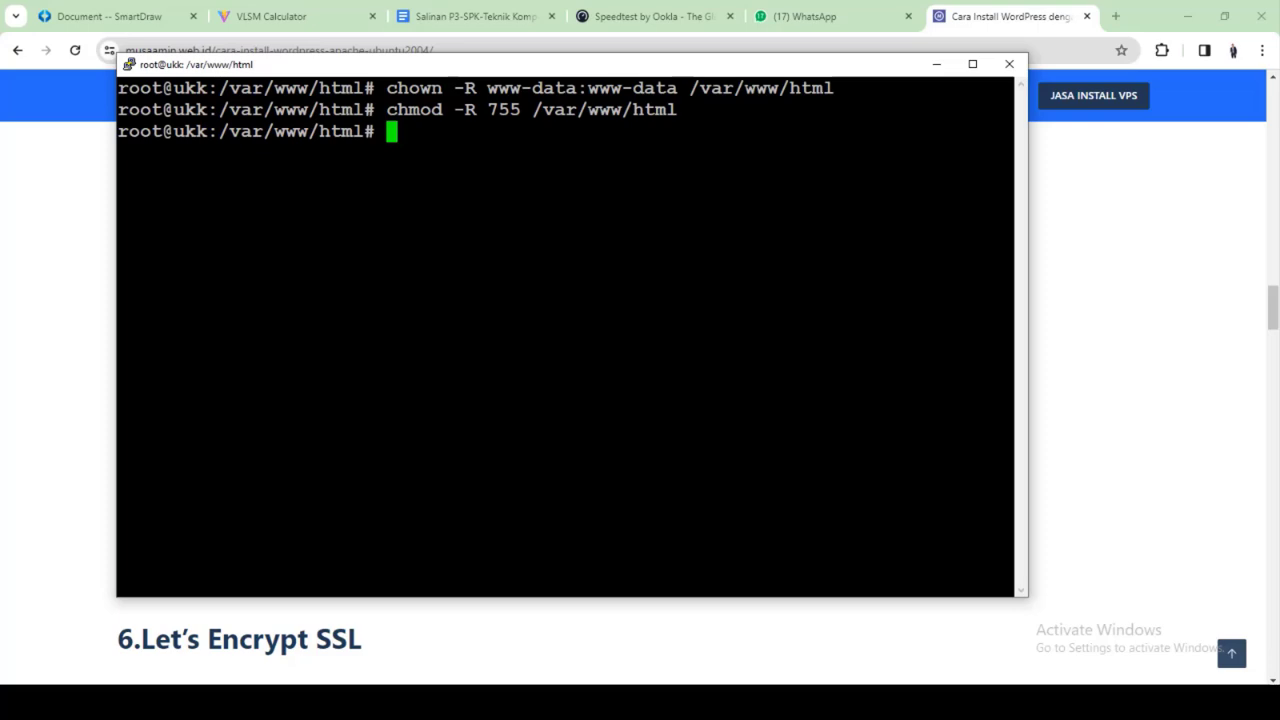
pyautogui.click(630, 617)
pyautogui.scroll(-1, 630, 617)
# Scroll to '7.Install MariaDB' and select the 'apt install software-properties-common -y' line
pyautogui.scroll(-3, 460, 530)
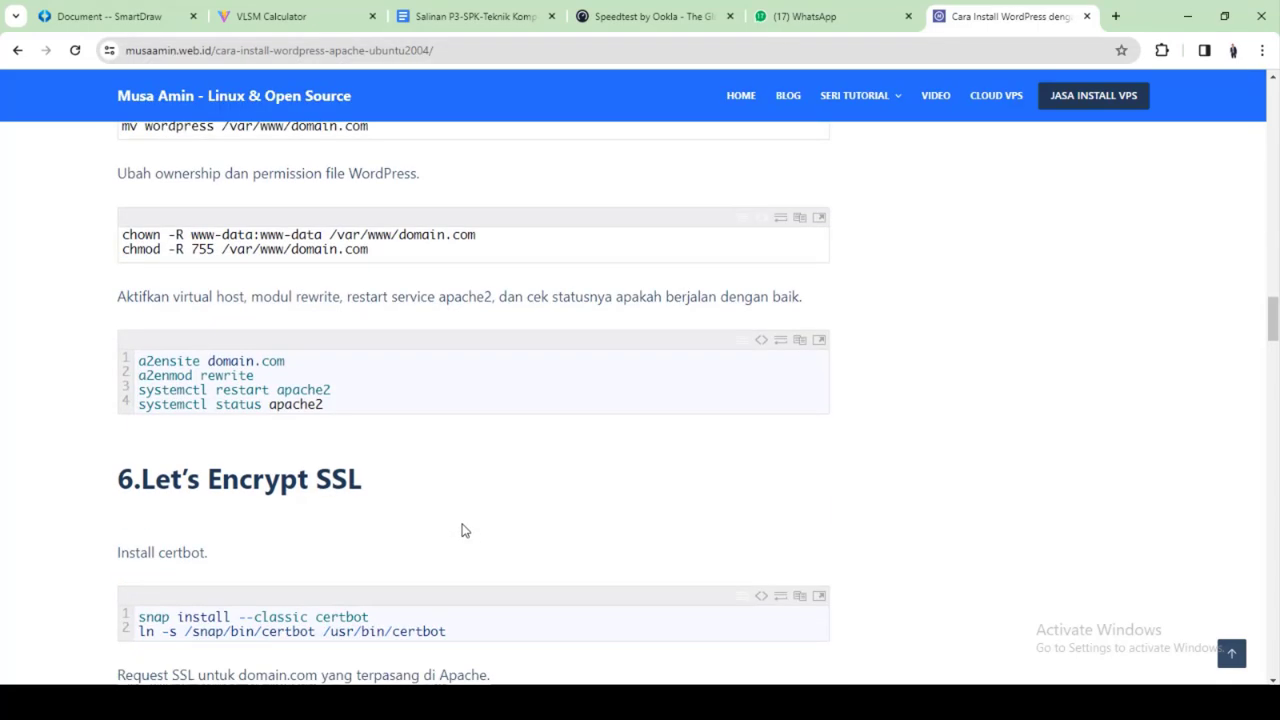
pyautogui.scroll(3, 463, 523)
pyautogui.scroll(-6, 336, 537)
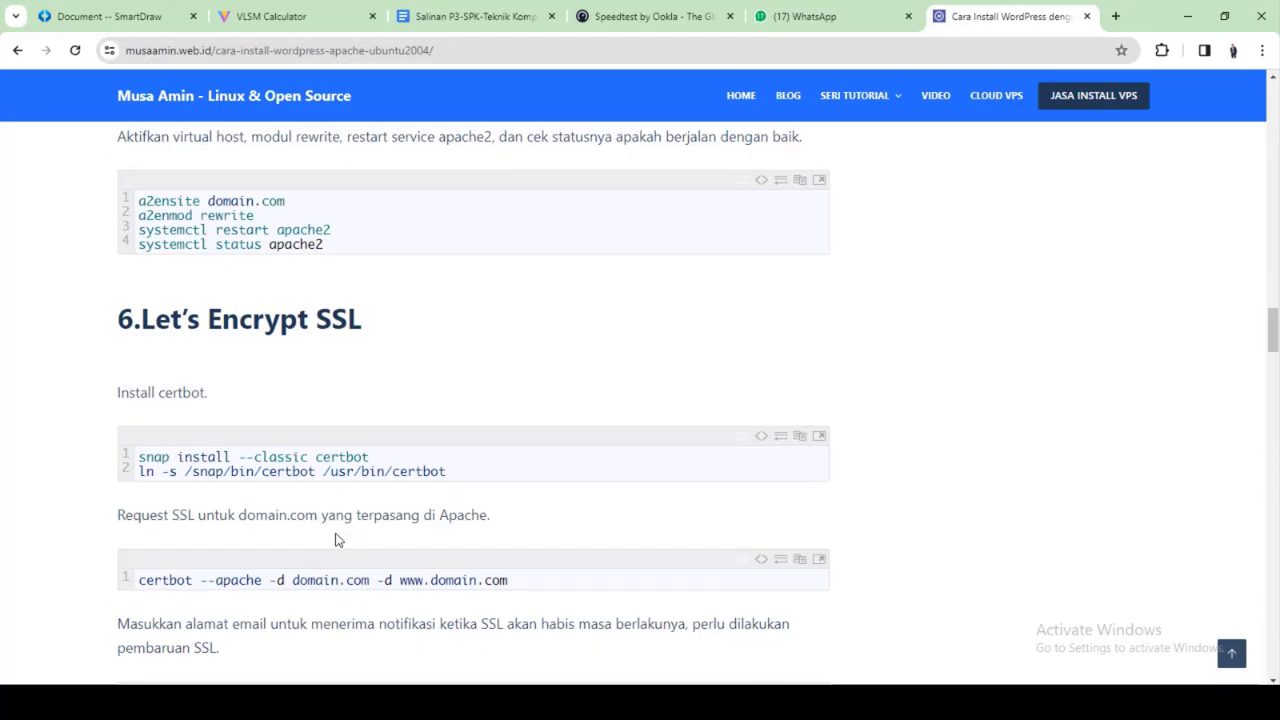
pyautogui.scroll(-5, 336, 533)
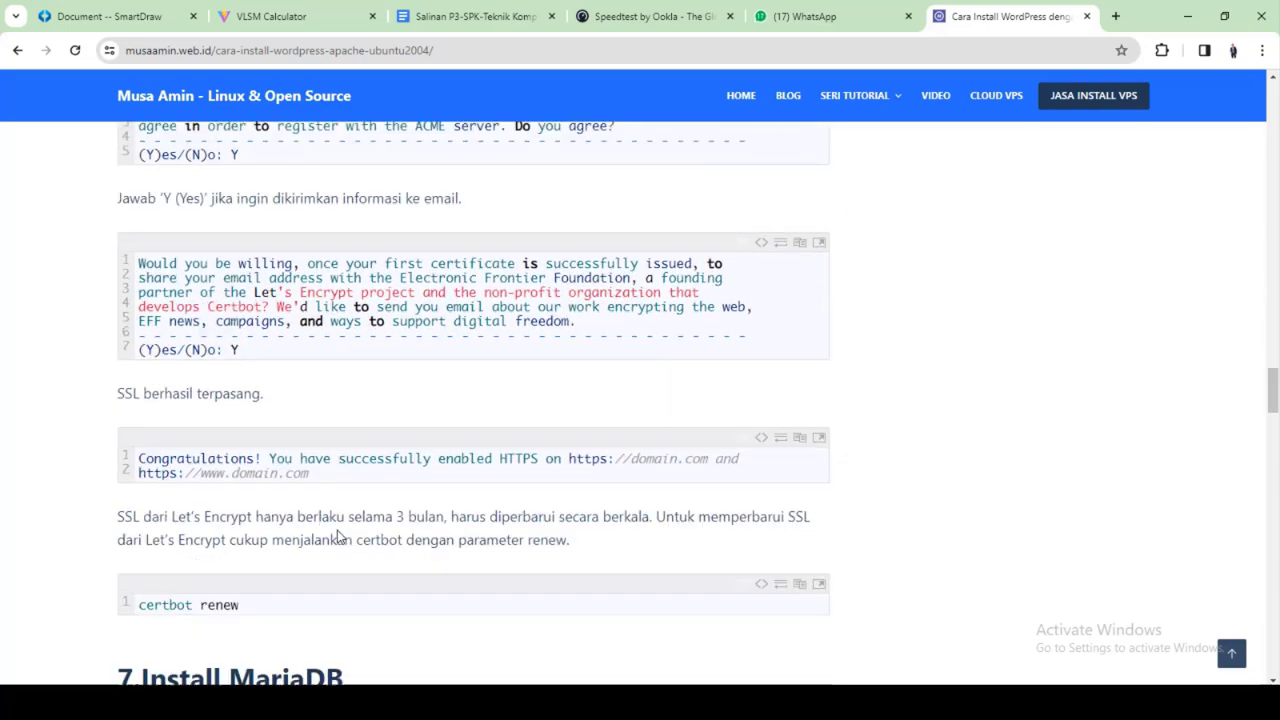
pyautogui.scroll(-2, 337, 537)
pyautogui.scroll(10, 337, 533)
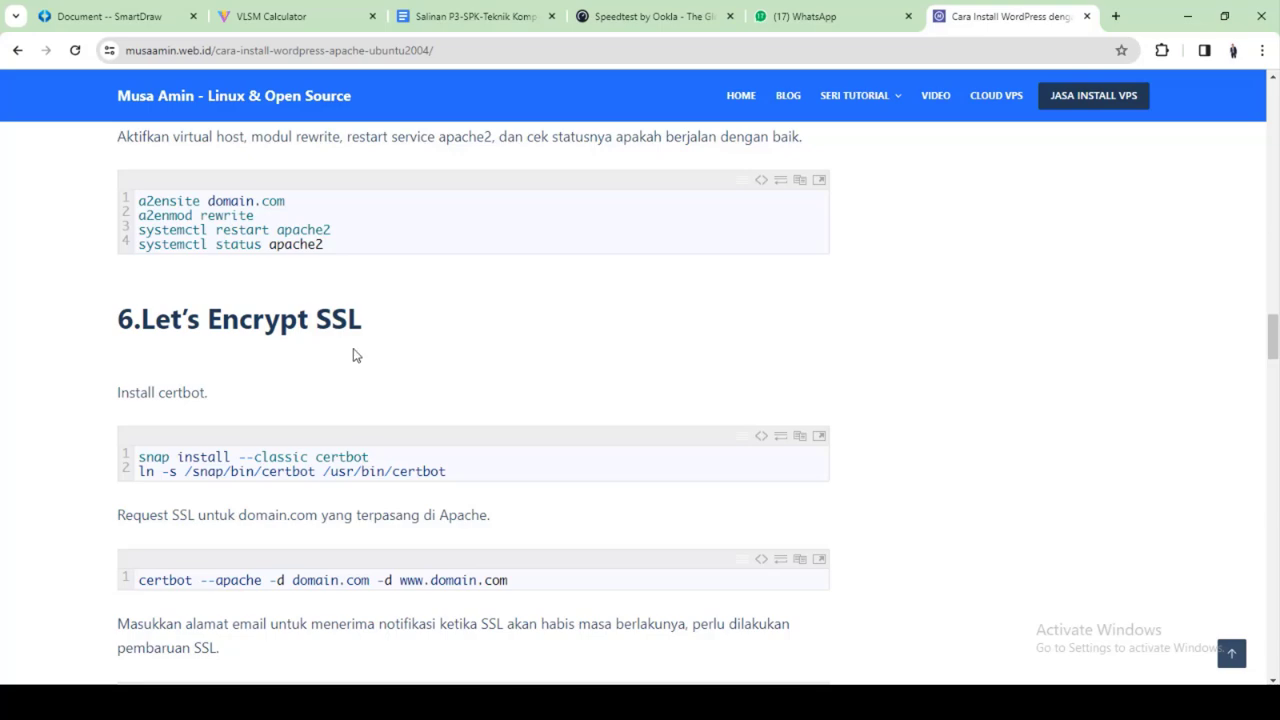
pyautogui.scroll(-10, 325, 320)
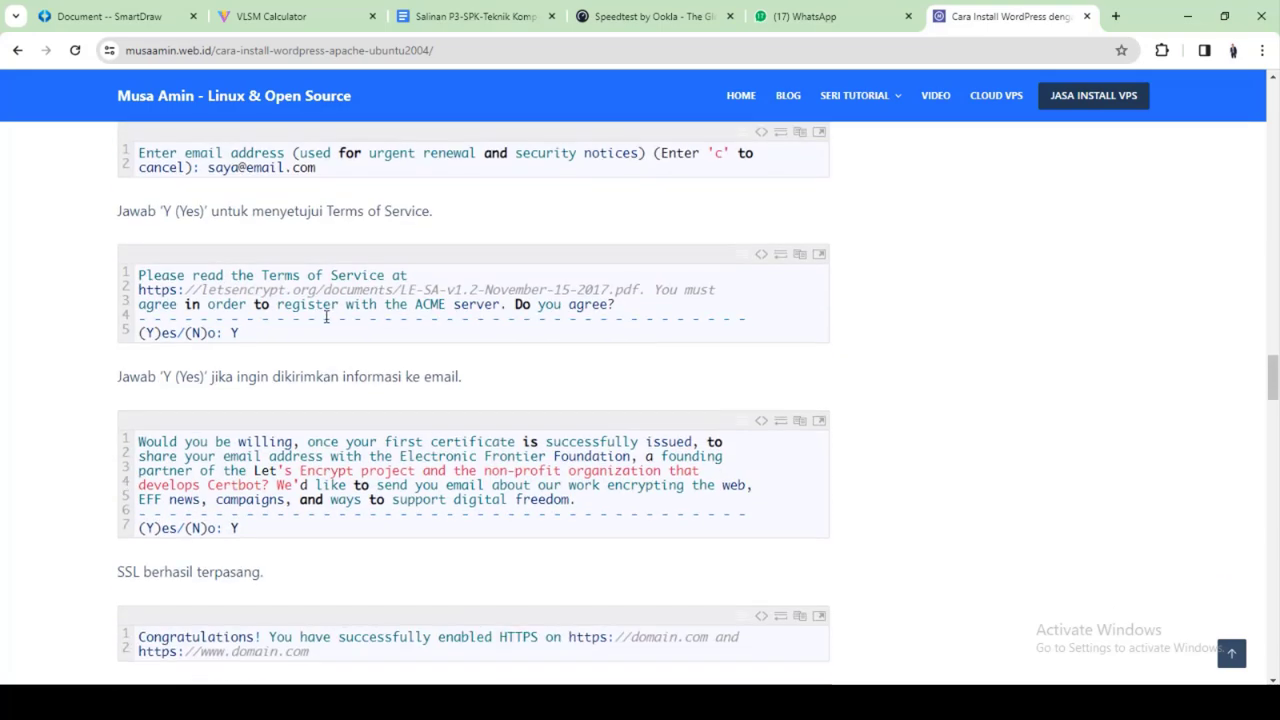
pyautogui.scroll(-5, 325, 320)
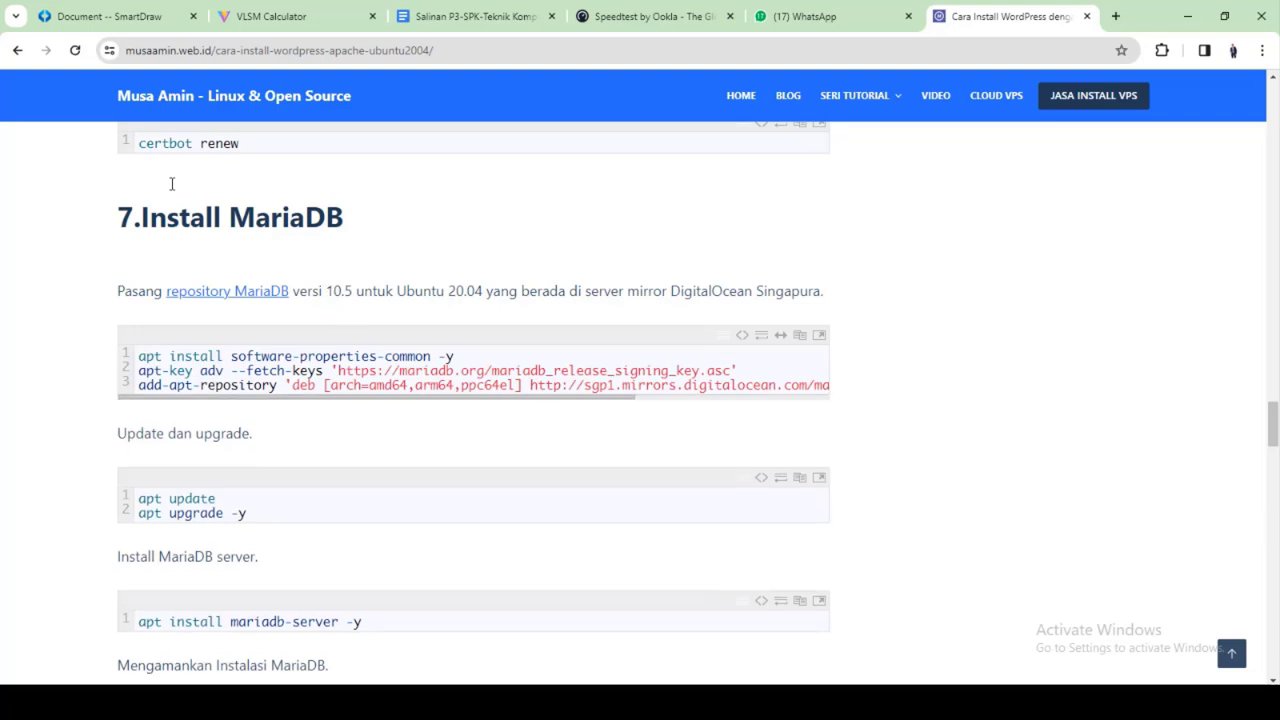
pyautogui.moveTo(138, 356); pyautogui.dragTo(438, 352)
pyautogui.moveTo(440, 350); pyautogui.dragTo(63, 357)
# Paste the software-properties-common install command into PuTTY, then erase it from the prompt
pyautogui.rightClick(140, 353)
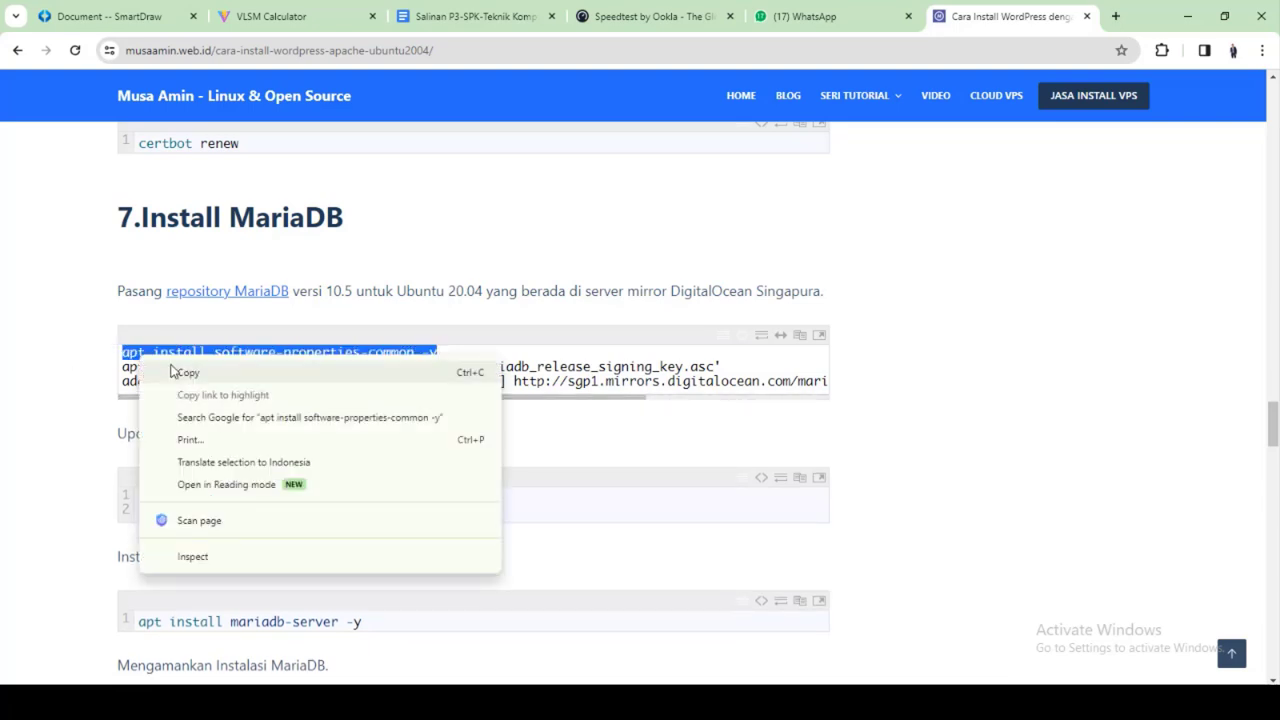
pyautogui.click(180, 371)
pyautogui.hotkey('alt', 'Tab')
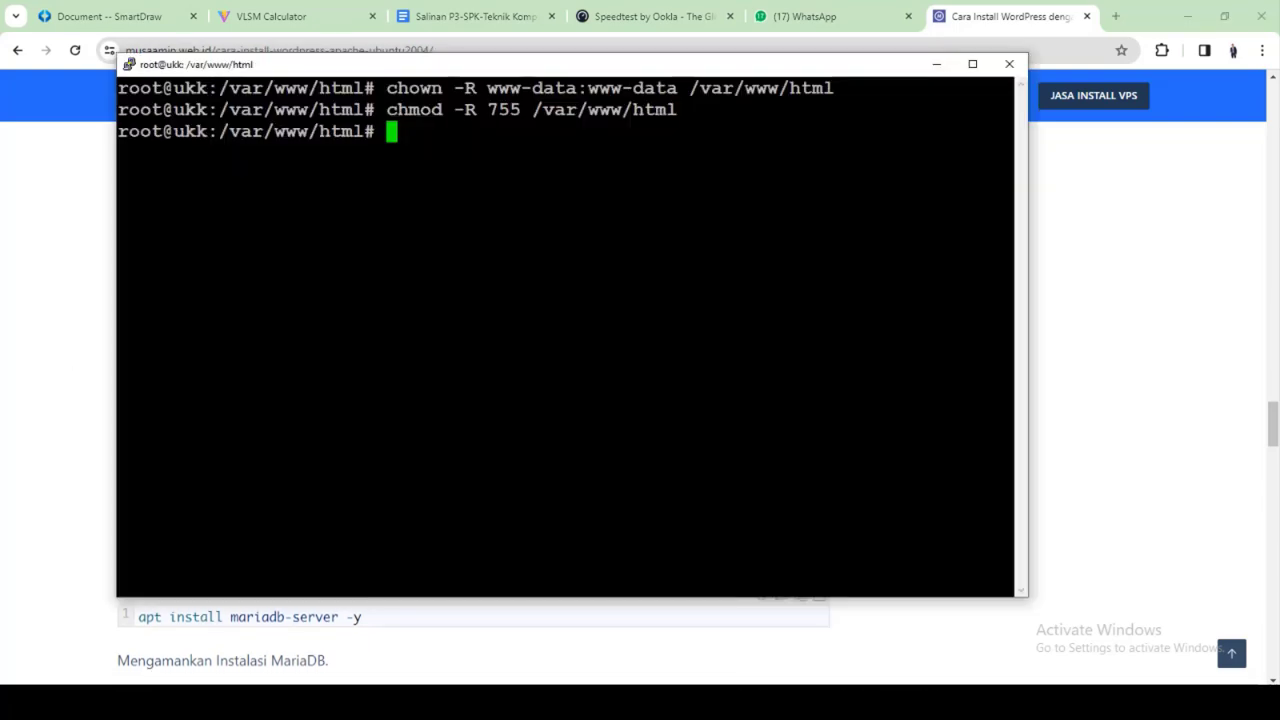
pyautogui.press('shift+Insert')
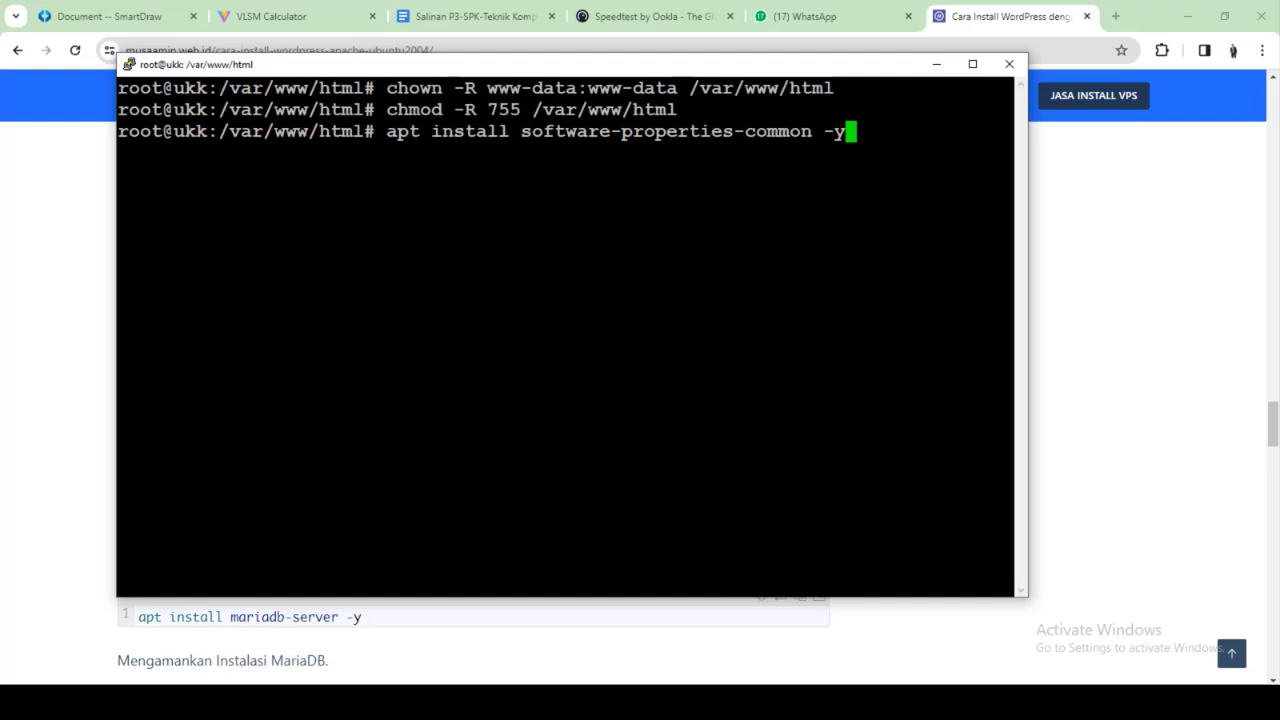
pyautogui.press('BackSpace')
pyautogui.press('BackSpace')
pyautogui.press('BackSpace')
pyautogui.press('BackSpace')
pyautogui.press('BackSpace')
pyautogui.press('BackSpace')
pyautogui.press('BackSpace')
pyautogui.press('BackSpace')
pyautogui.press('BackSpace')
pyautogui.press('BackSpace')
pyautogui.press('BackSpace')
pyautogui.press('BackSpace')
pyautogui.press('BackSpace')
pyautogui.press('BackSpace')
pyautogui.press('BackSpace')
pyautogui.press('BackSpace')
pyautogui.press('BackSpace')
pyautogui.press('BackSpace')
pyautogui.press('BackSpace')
pyautogui.press('BackSpace')
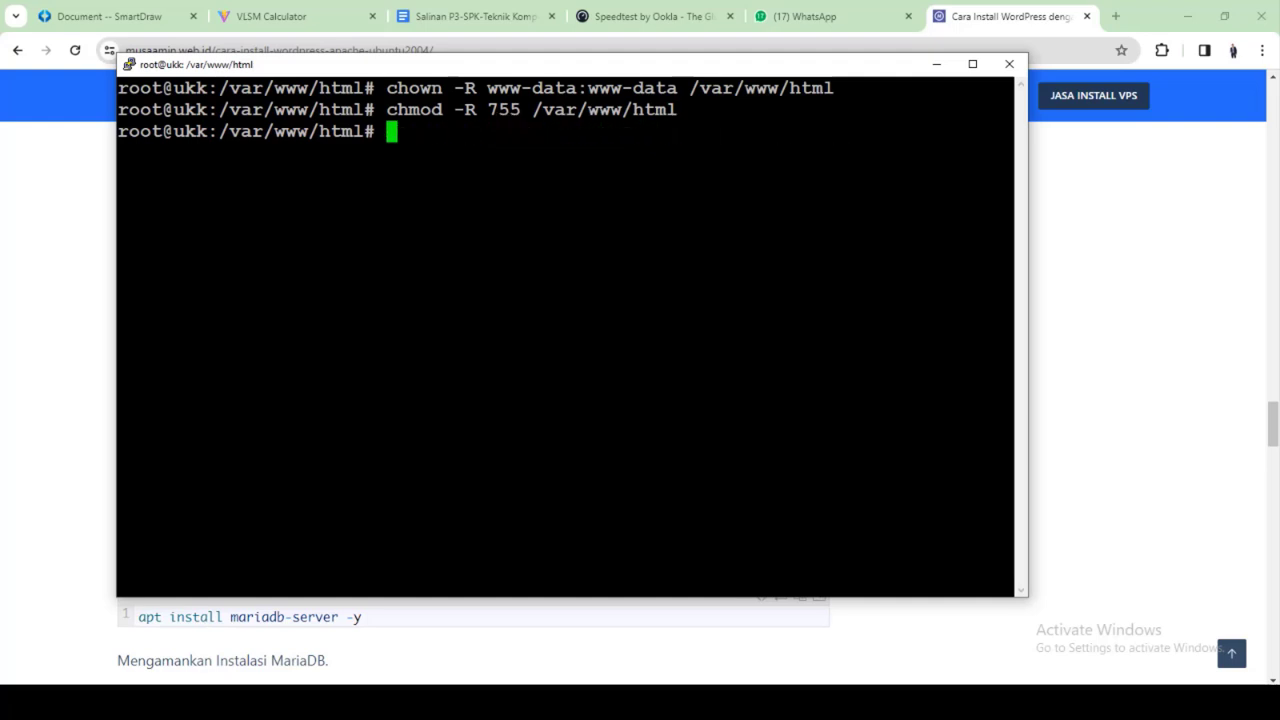
pyautogui.hotkey('alt', 'Tab')
pyautogui.click(103, 357)
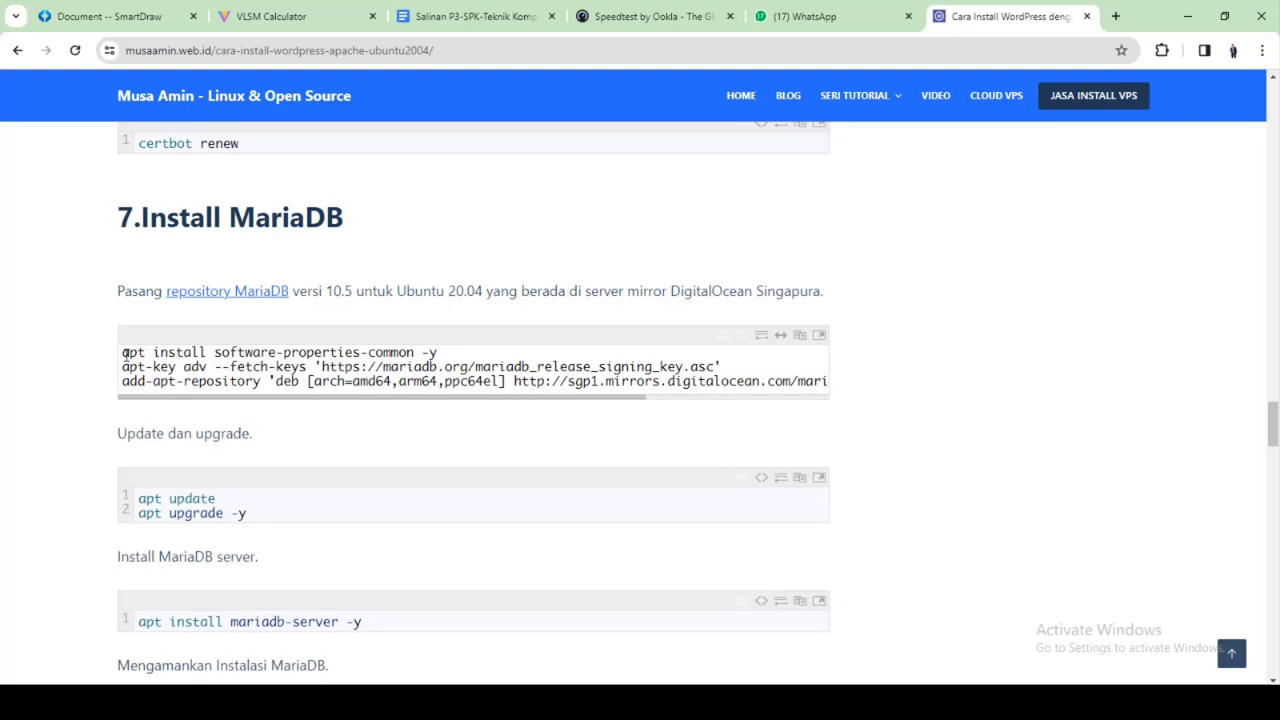
# Copy the three repository lines, including 'ubuntu focal main', and run them in PuTTY to add MariaDB 10.5
pyautogui.moveTo(122, 352); pyautogui.dragTo(831, 388)
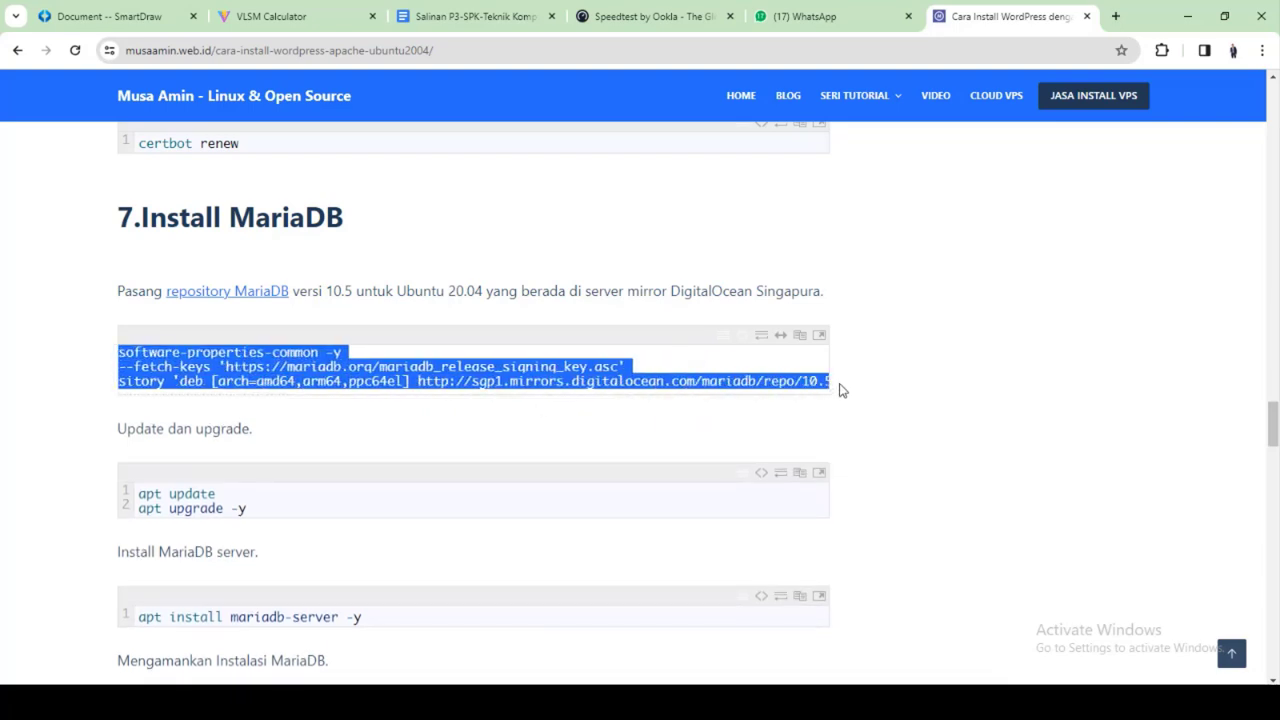
pyautogui.moveTo(548, 398); pyautogui.dragTo(819, 418)
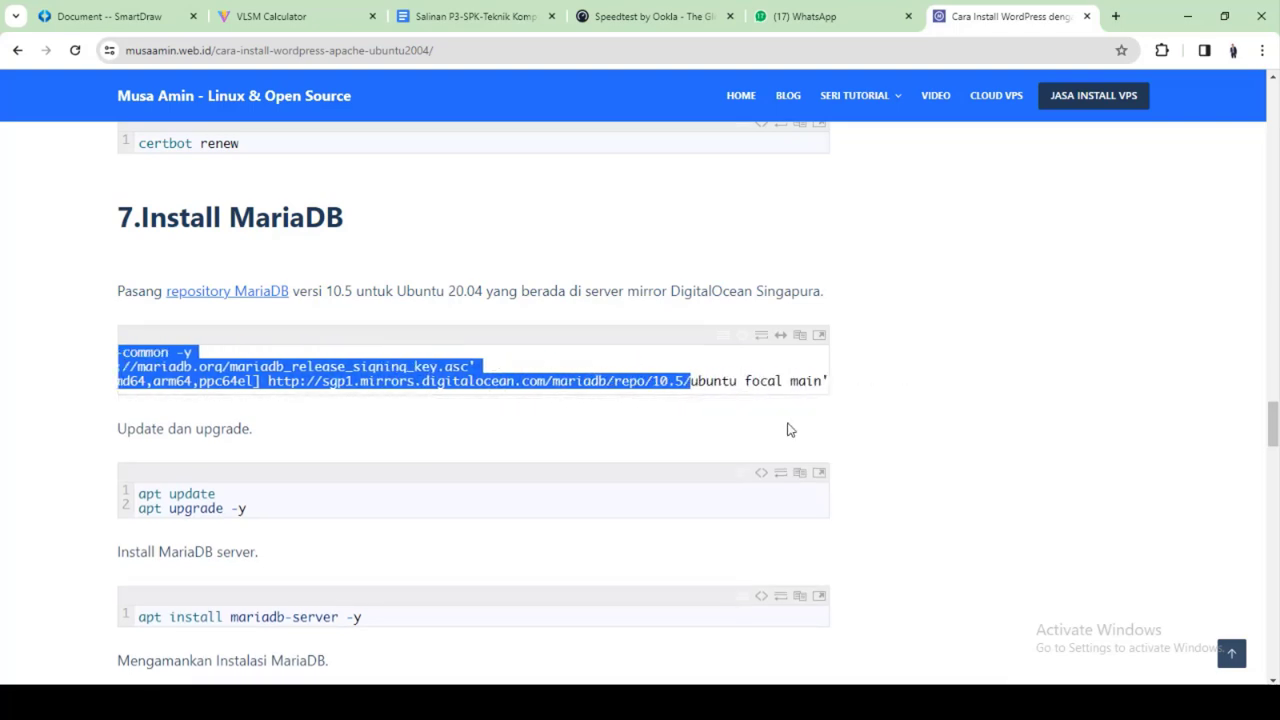
pyautogui.hotkey('shift', 'Right')
pyautogui.hotkey('shift', 'Right')
pyautogui.hotkey('shift', 'Right')
pyautogui.hotkey('shift', 'Right')
pyautogui.hotkey('shift', 'Right')
pyautogui.hotkey('shift', 'Right')
pyautogui.hotkey('shift', 'Right')
pyautogui.hotkey('shift', 'Right')
pyautogui.hotkey('shift', 'Right')
pyautogui.hotkey('shift', 'Right')
pyautogui.hotkey('shift', 'Right')
pyautogui.hotkey('shift', 'Right')
pyautogui.hotkey('shift', 'Right')
pyautogui.hotkey('shift', 'Right')
pyautogui.hotkey('shift', 'Right')
pyautogui.hotkey('shift', 'Right')
pyautogui.hotkey('shift', 'Right')
pyautogui.hotkey('shift', 'Right')
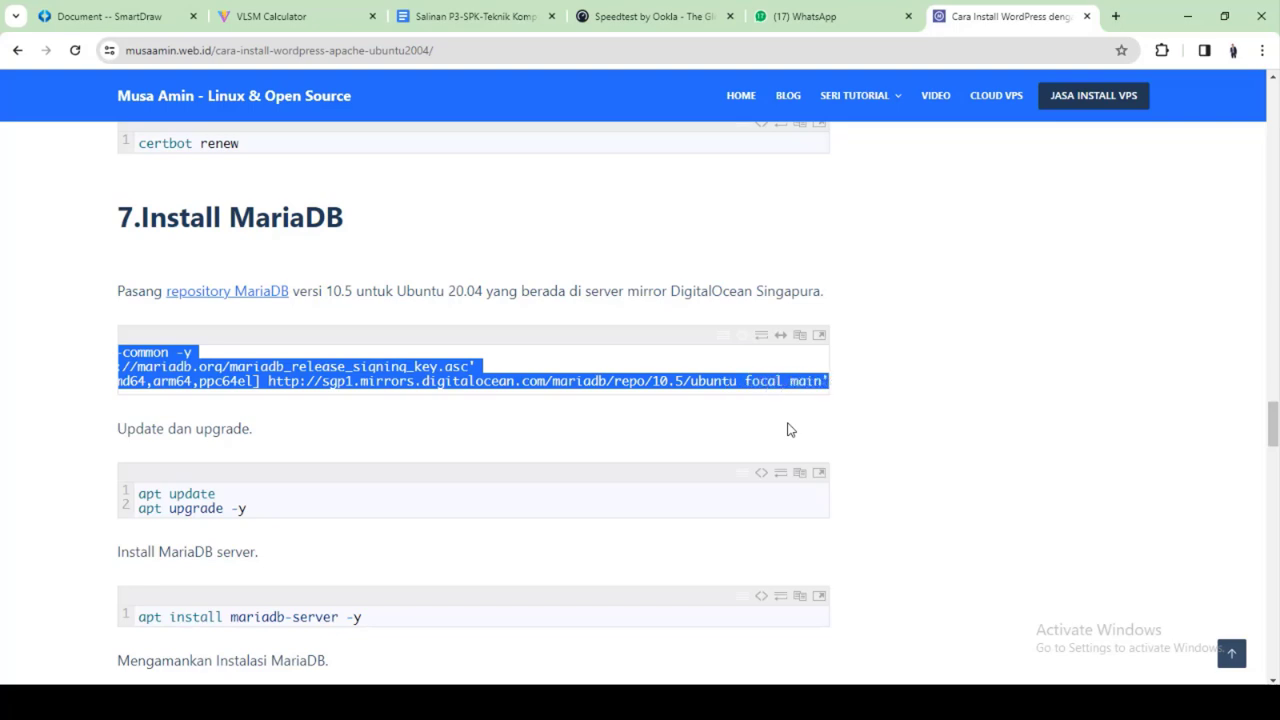
pyautogui.rightClick(630, 396)
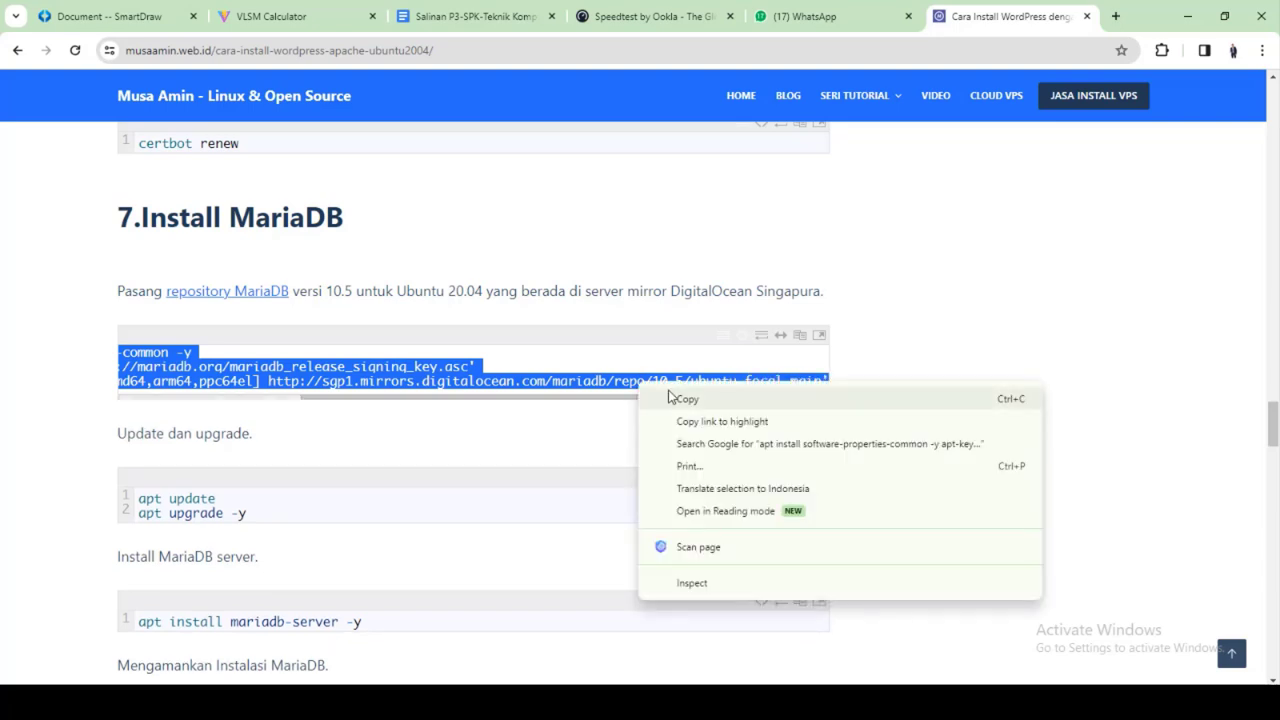
pyautogui.click(670, 397)
pyautogui.hotkey('alt', 'Tab')
pyautogui.rightClick(737, 481)
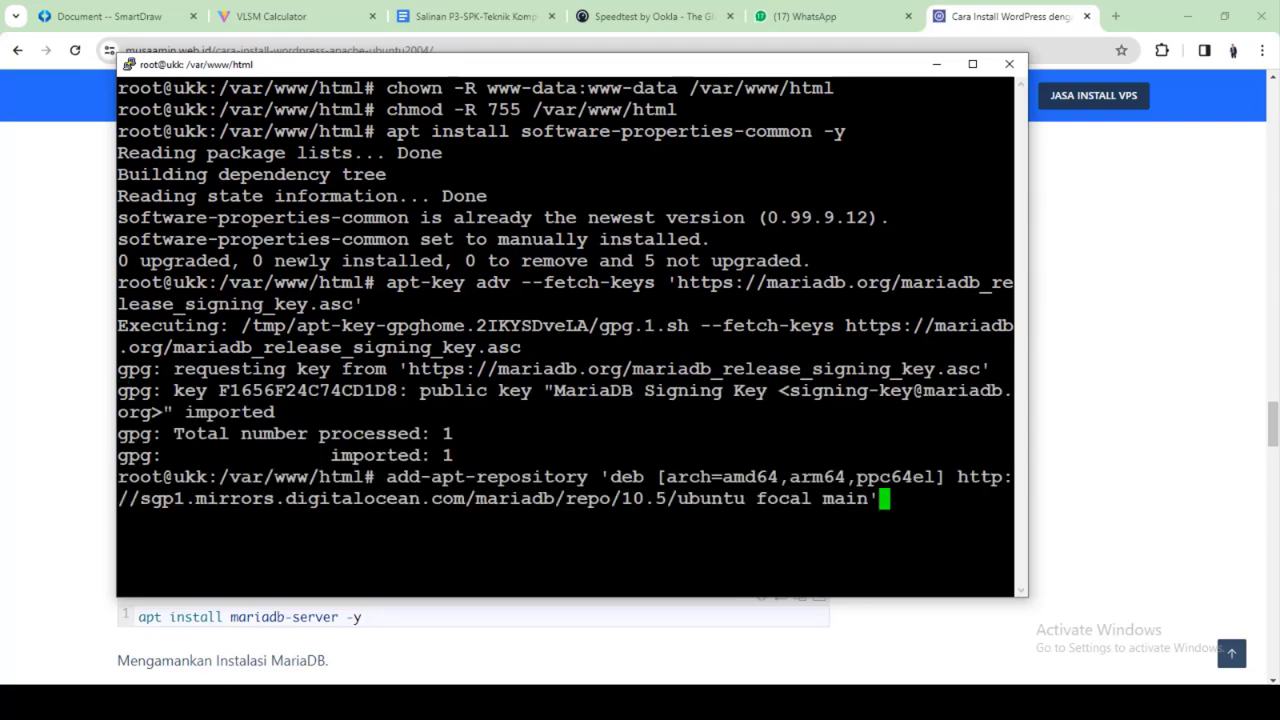
pyautogui.press('Return')
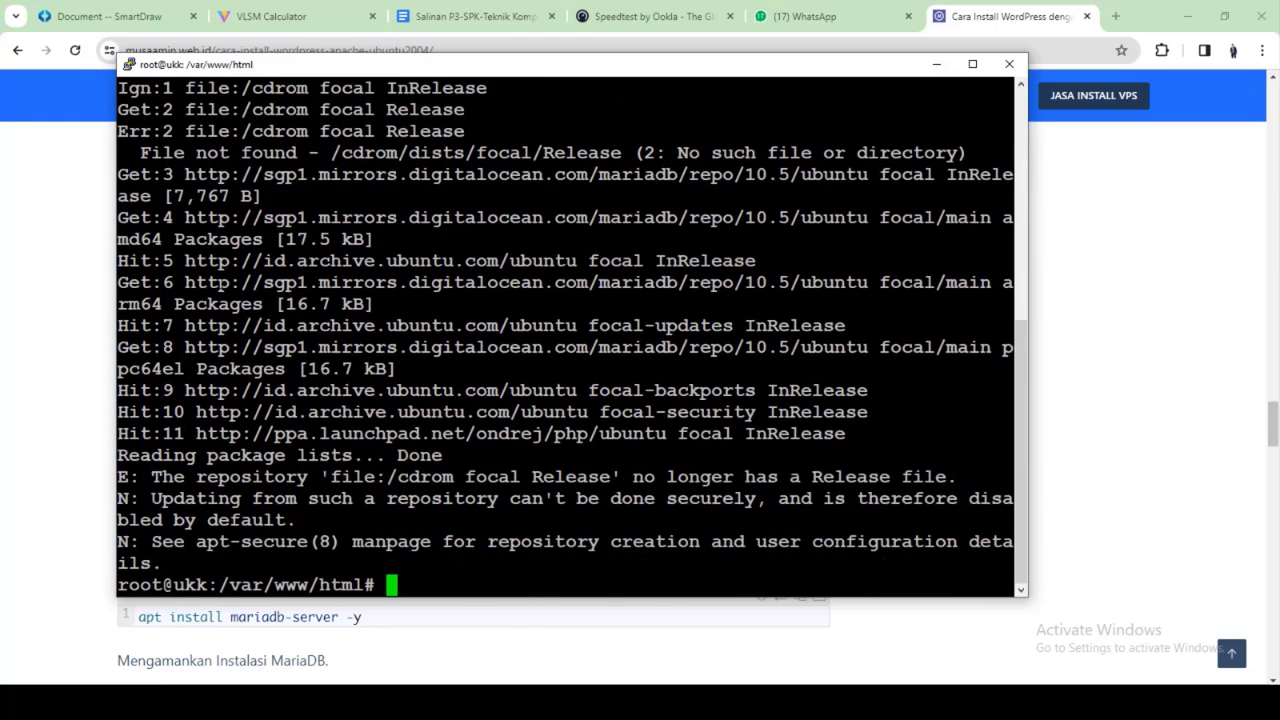
# Copy 'apt update' from the tutorial and run it in PuTTY
pyautogui.click(59, 244)
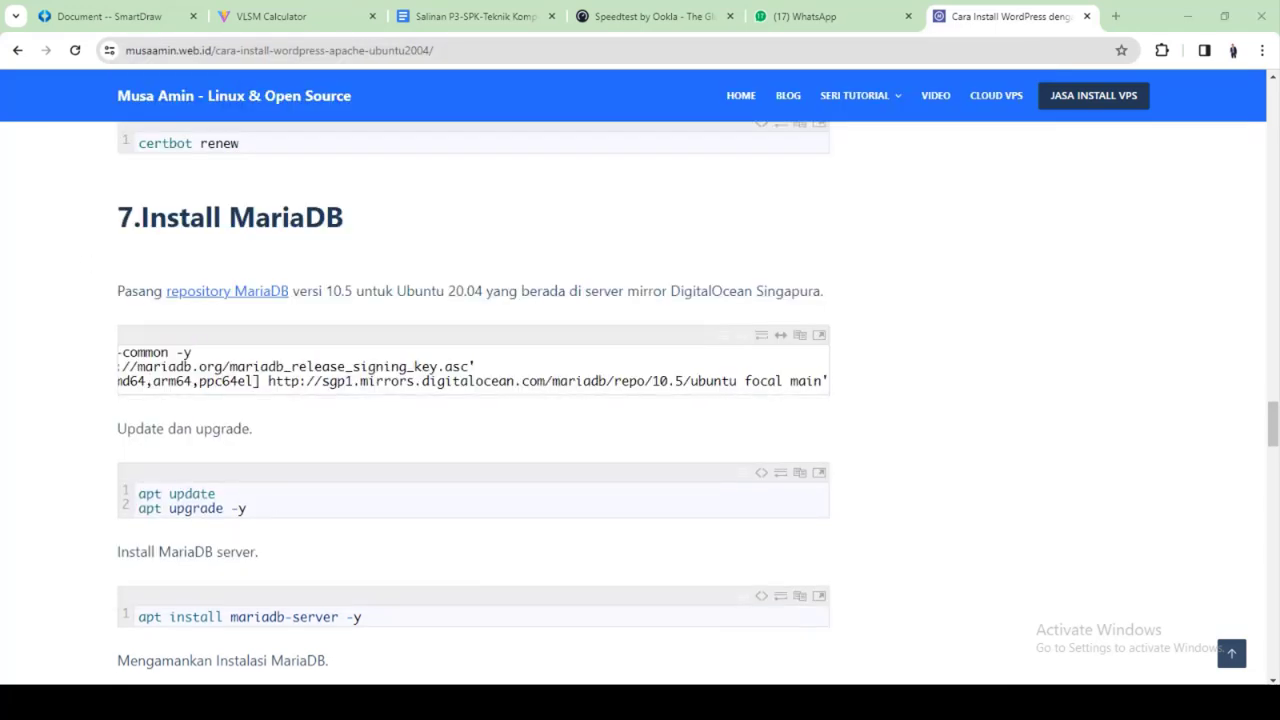
pyautogui.hotkey('alt', 'Tab')
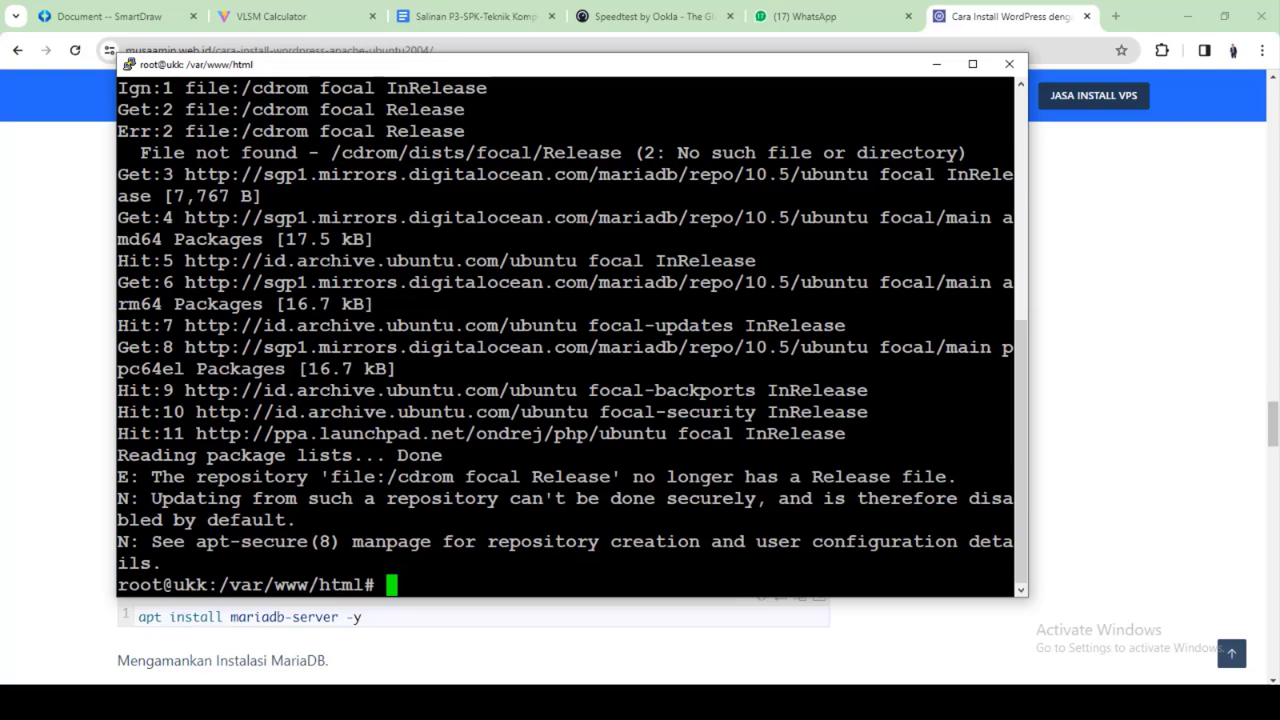
pyautogui.hotkey('alt', 'Tab')
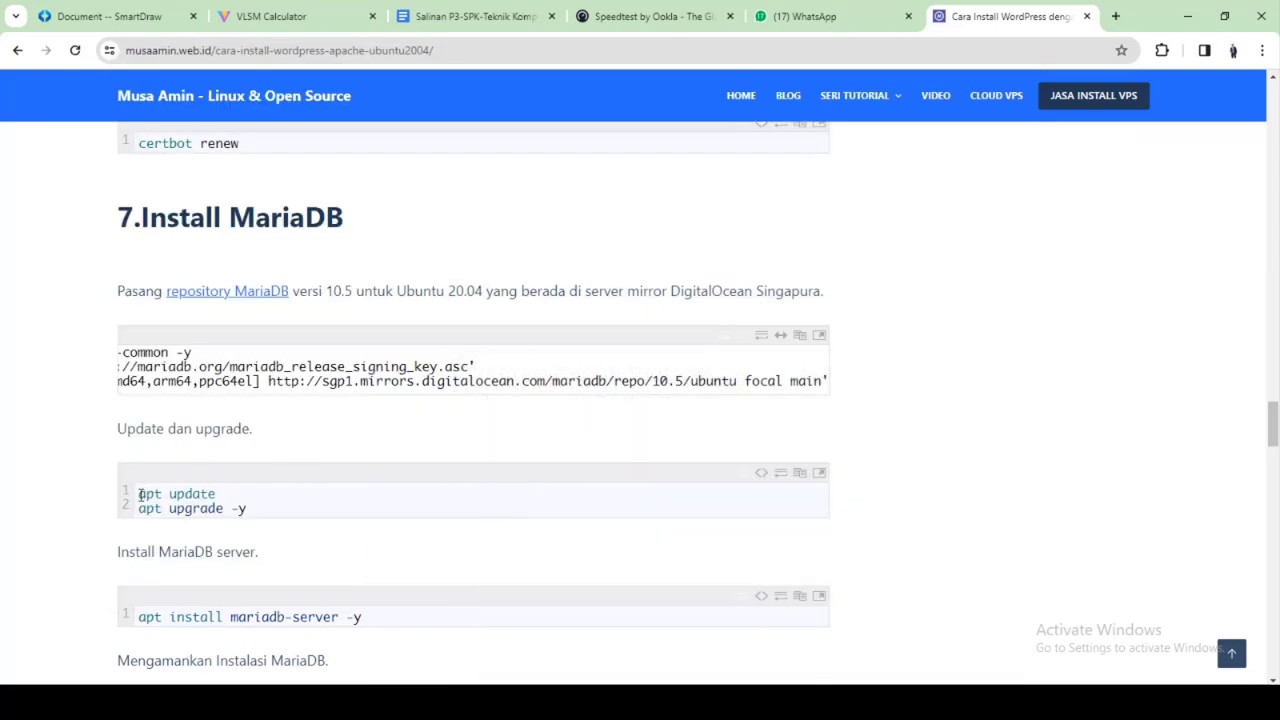
pyautogui.moveTo(143, 494); pyautogui.dragTo(57, 476)
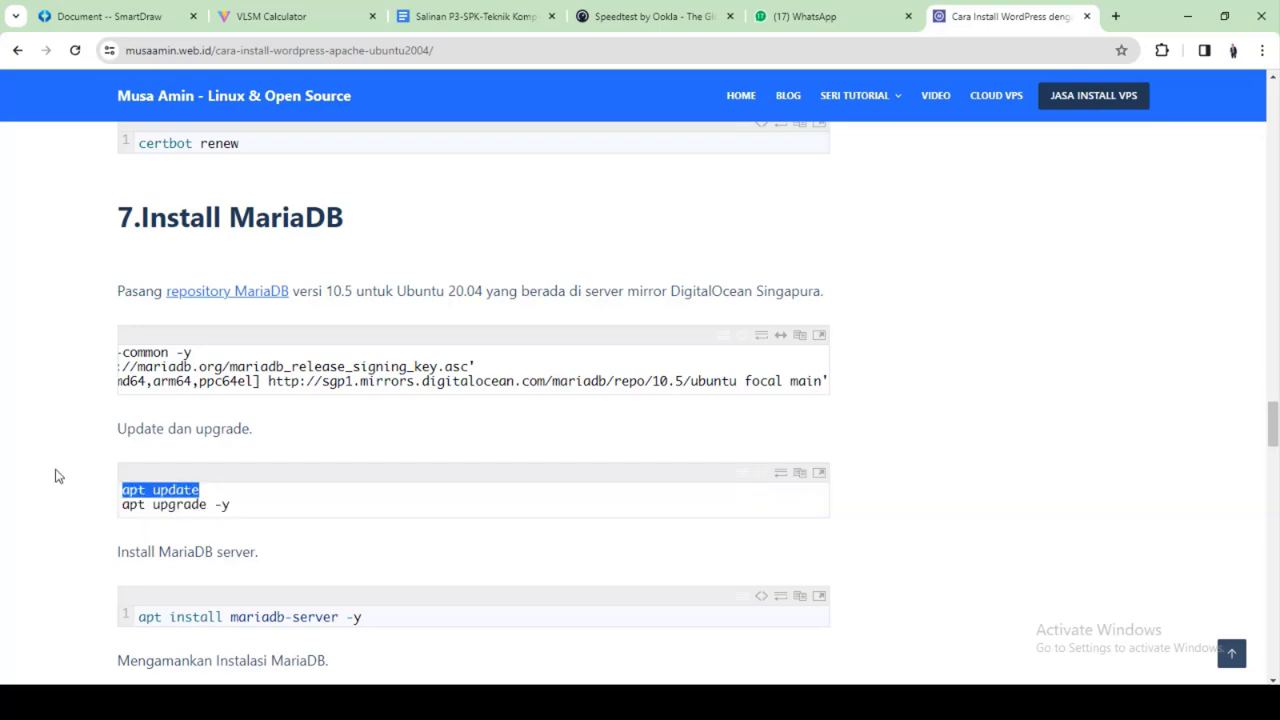
pyautogui.rightClick(142, 488)
pyautogui.click(200, 287)
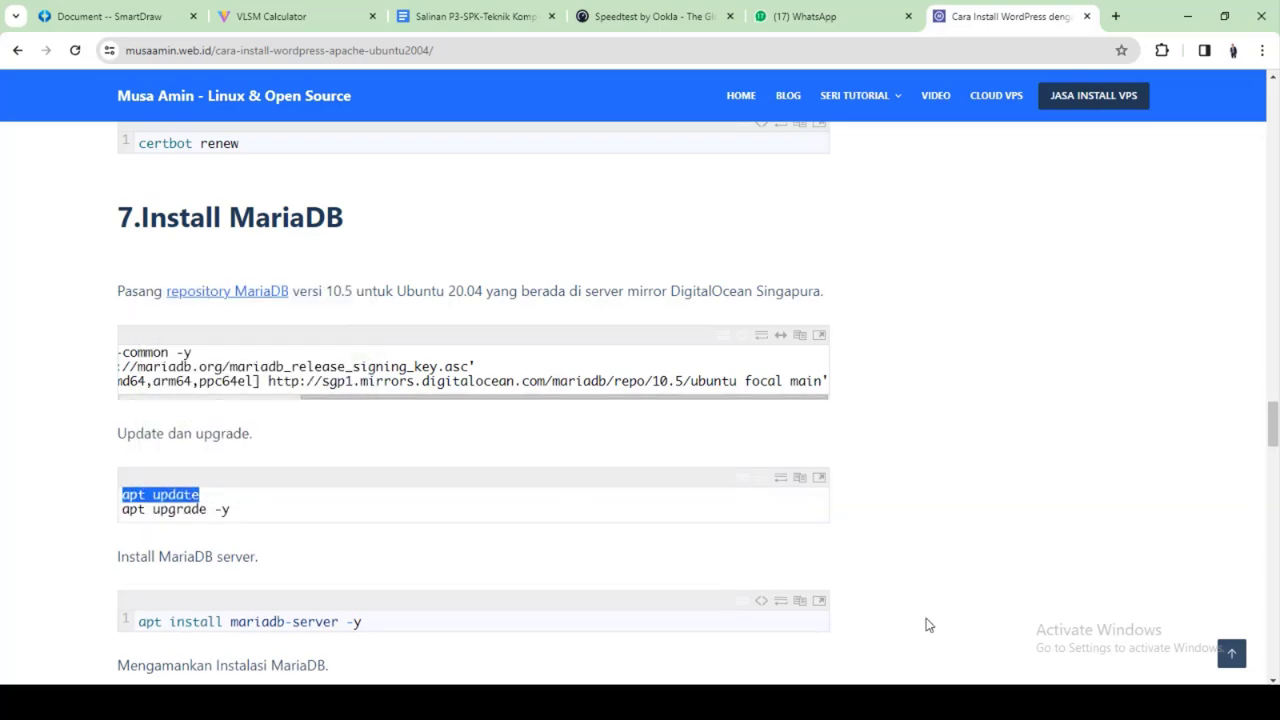
pyautogui.hotkey('alt', 'Tab')
pyautogui.press('shift+Insert')
pyautogui.press('Return')
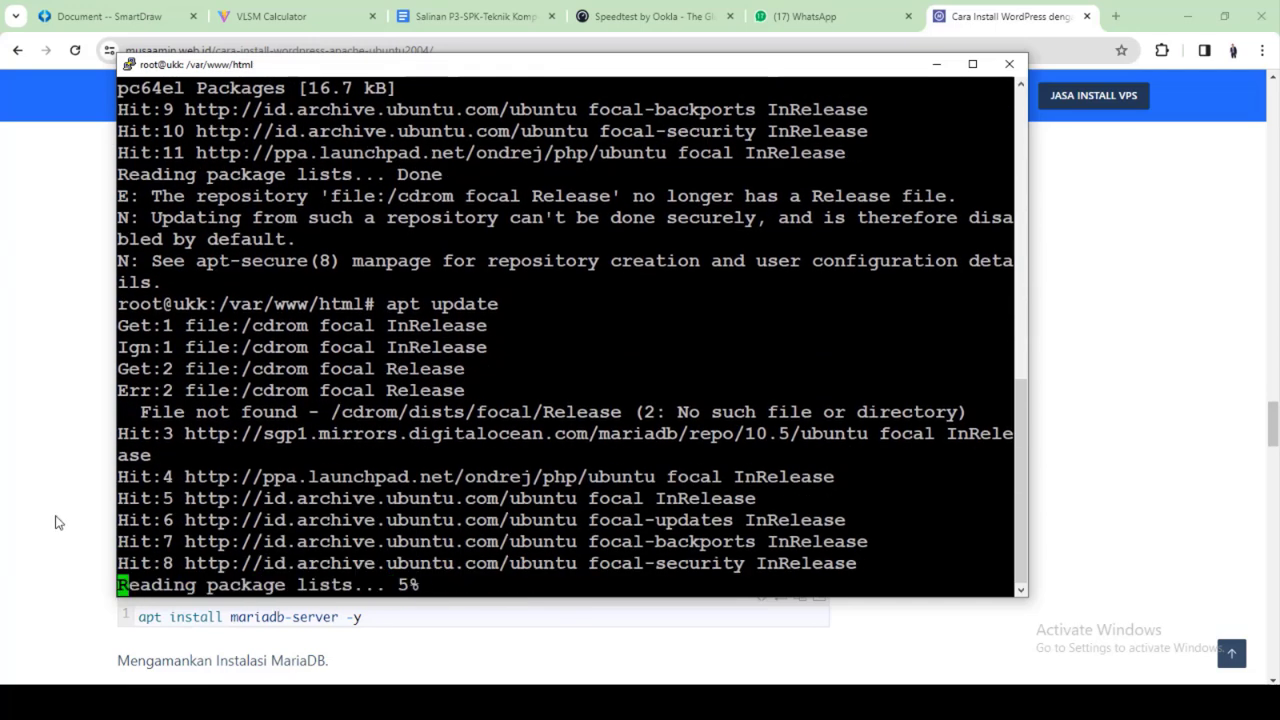
# Copy 'apt upgrade -y' from the tutorial and run it in PuTTY
pyautogui.click(25, 513)
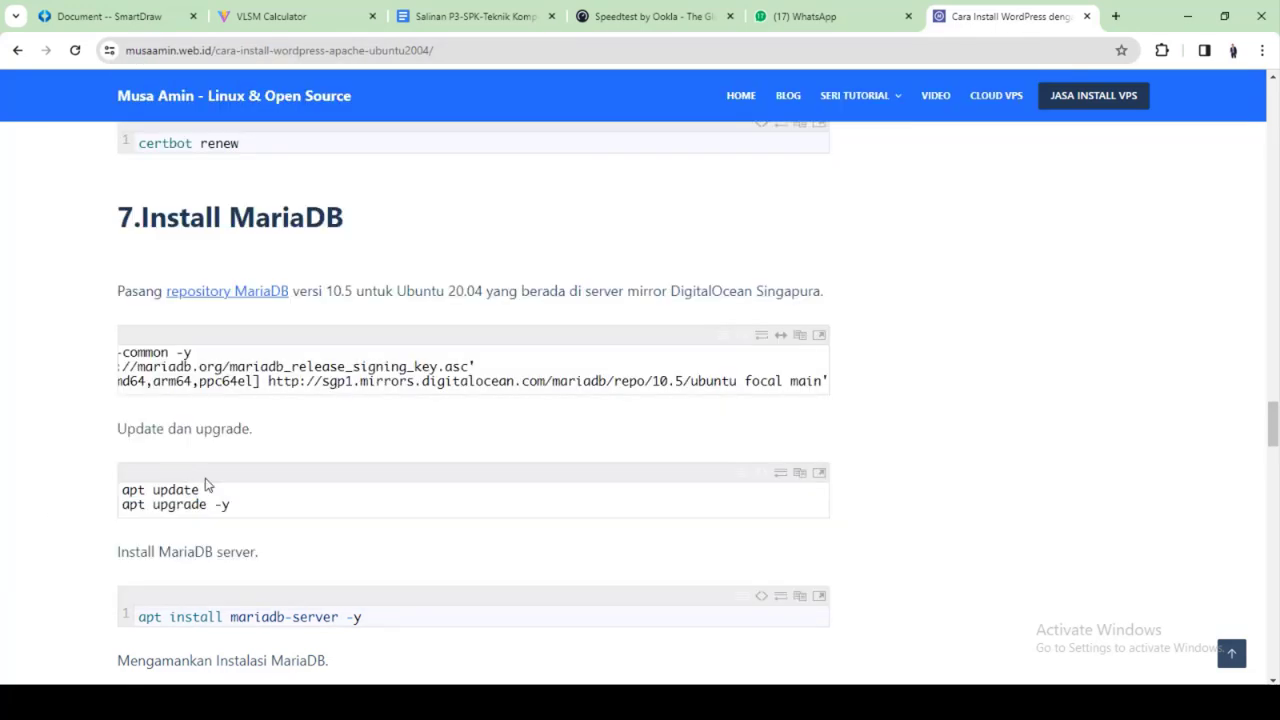
pyautogui.moveTo(230, 504); pyautogui.dragTo(116, 516)
pyautogui.rightClick(128, 505)
pyautogui.click(202, 302)
pyautogui.hotkey('alt', 'Tab')
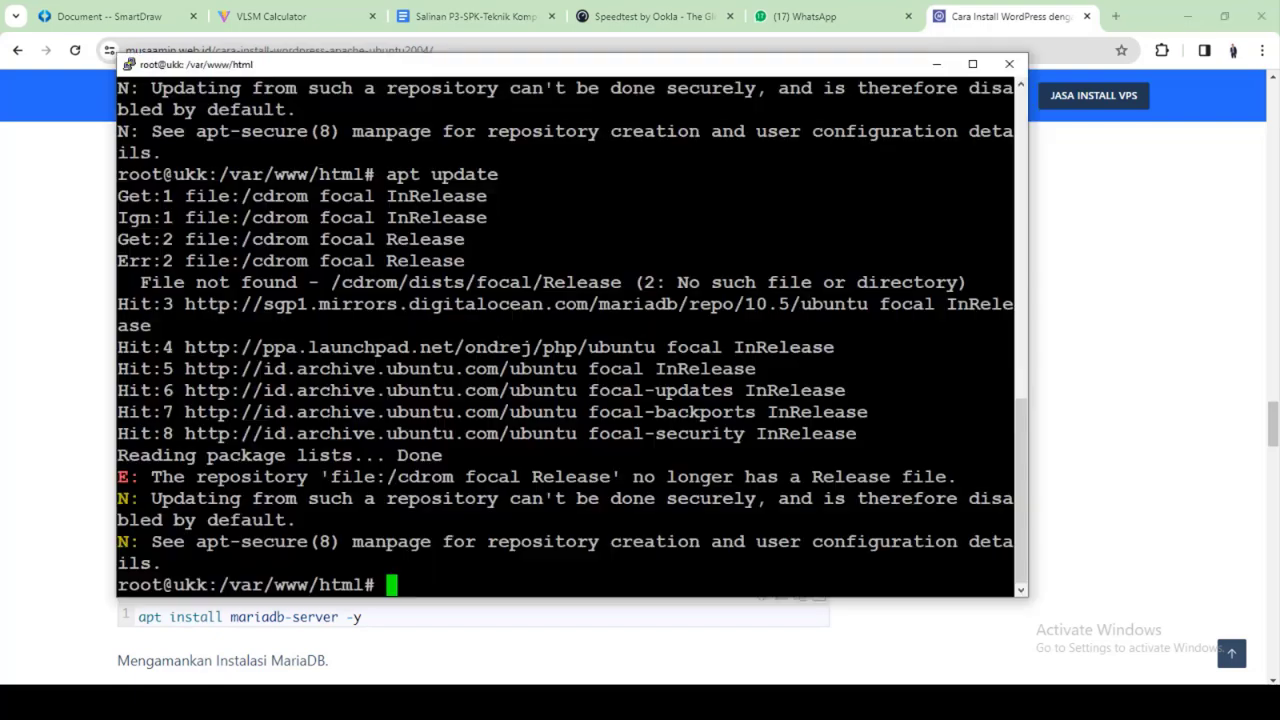
pyautogui.press('shift+Insert')
pyautogui.press('Return')
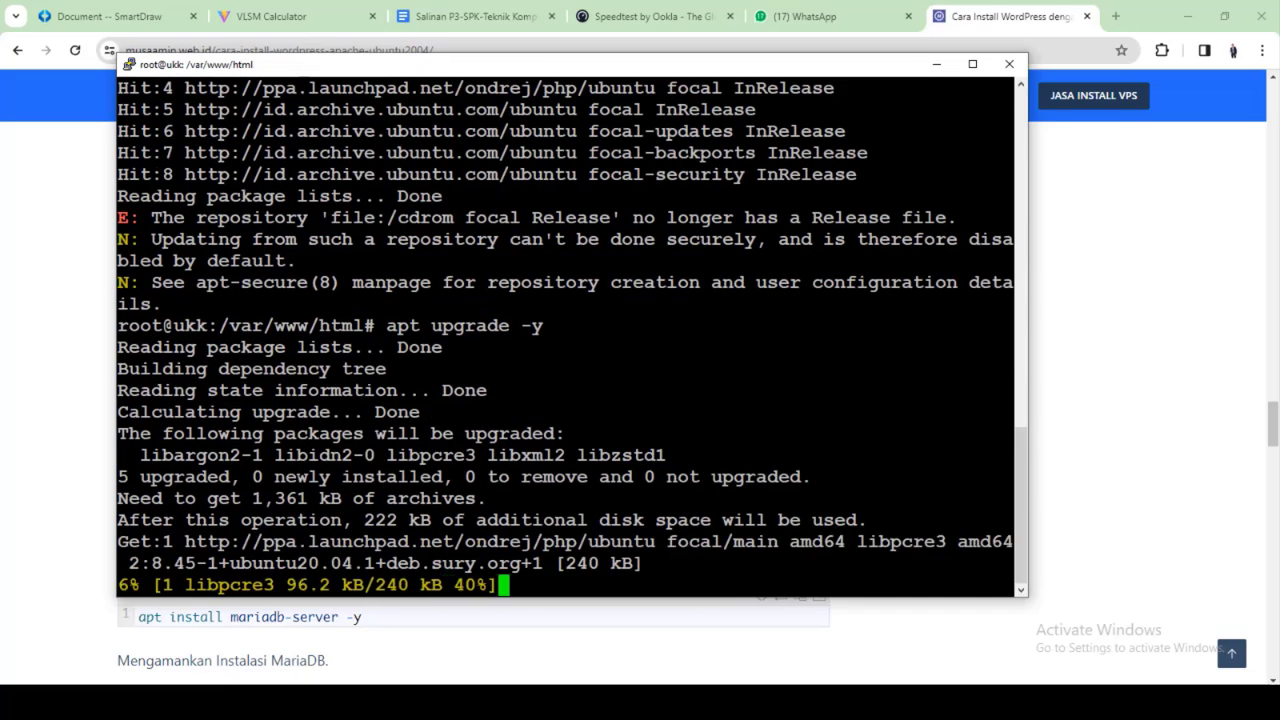
pyautogui.click(10, 501)
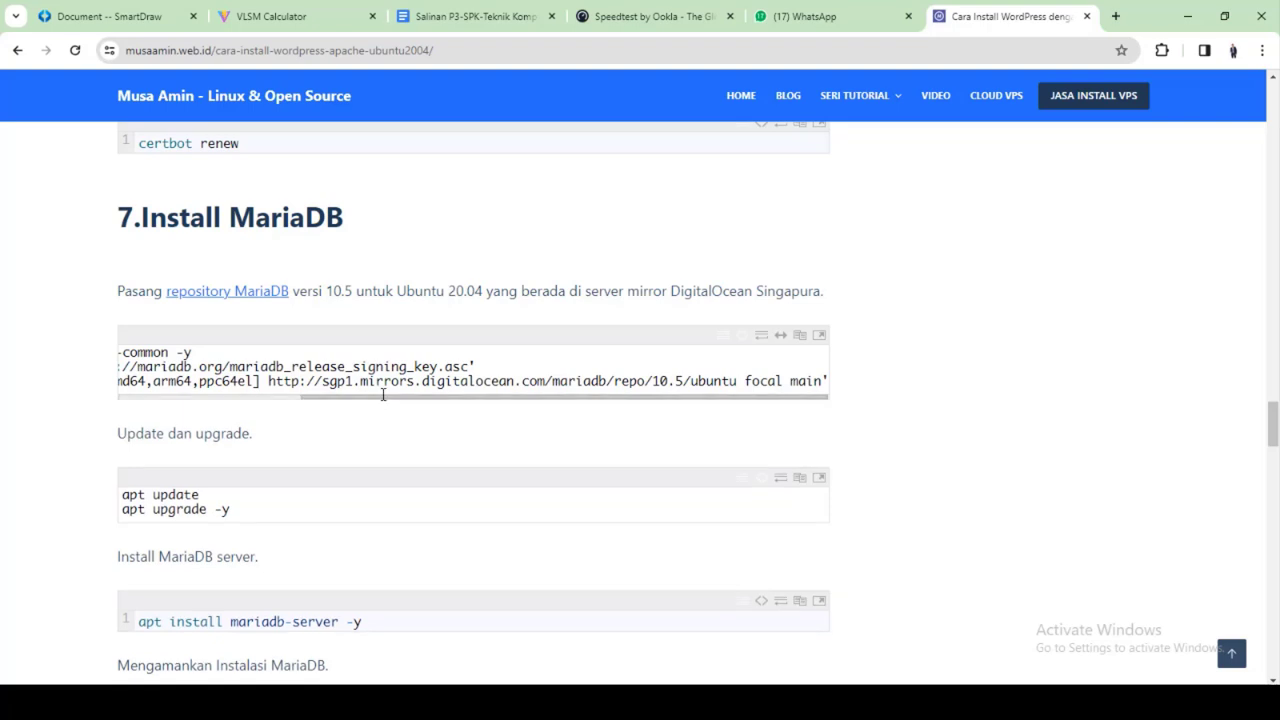
# Copy 'apt install mariadb-server -y' from the tutorial and run it in PuTTY
pyautogui.moveTo(383, 391); pyautogui.dragTo(127, 404)
pyautogui.scroll(-2, 355, 585)
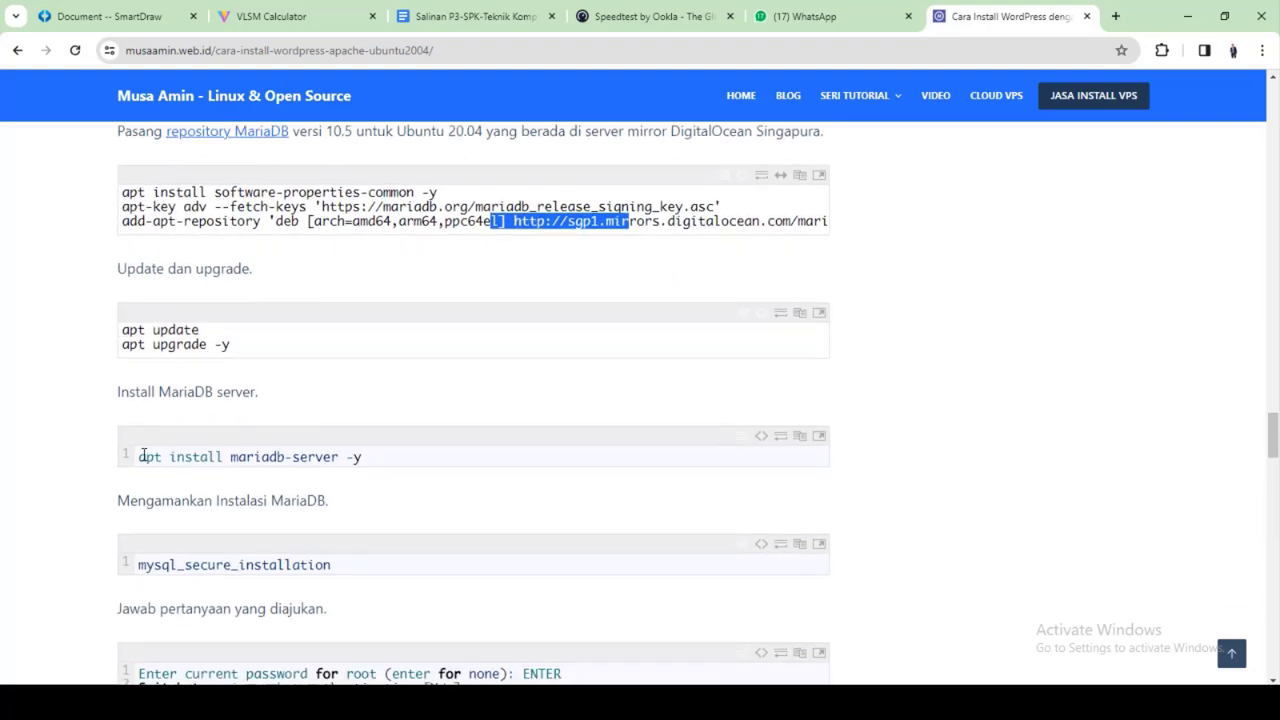
pyautogui.click(140, 455)
pyautogui.moveTo(140, 455); pyautogui.dragTo(28, 437)
pyautogui.rightClick(142, 452)
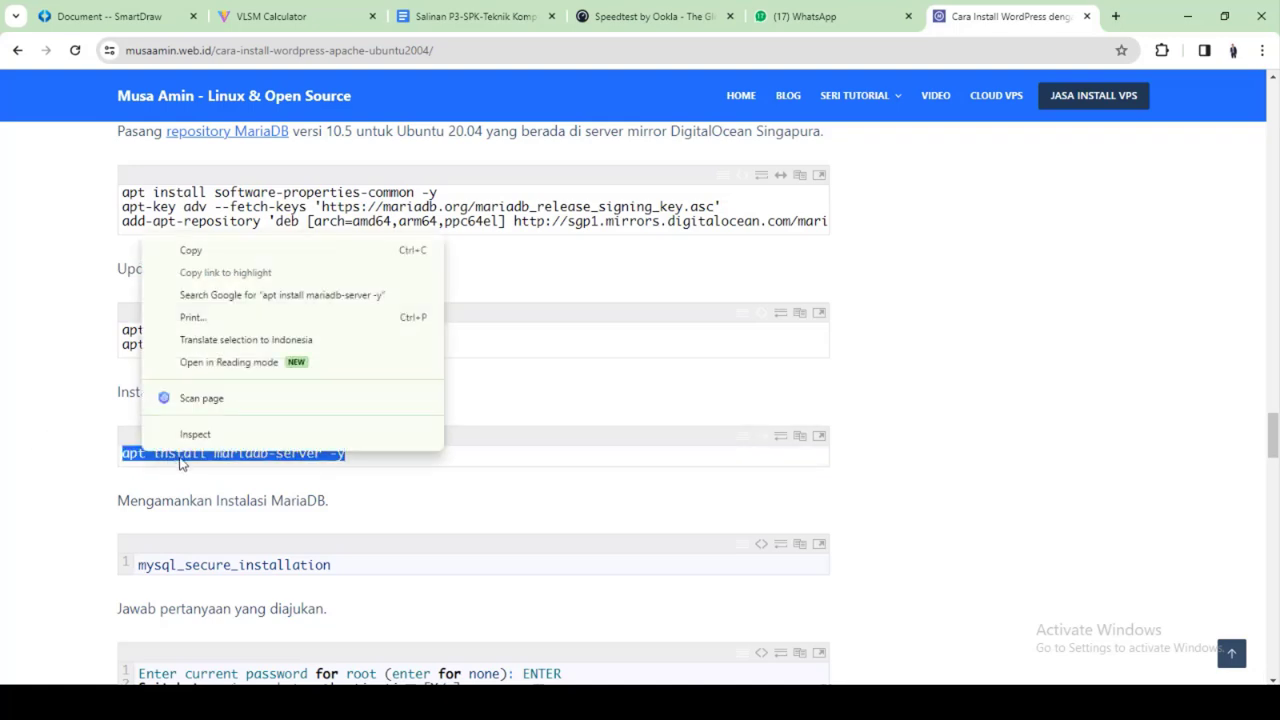
pyautogui.click(192, 250)
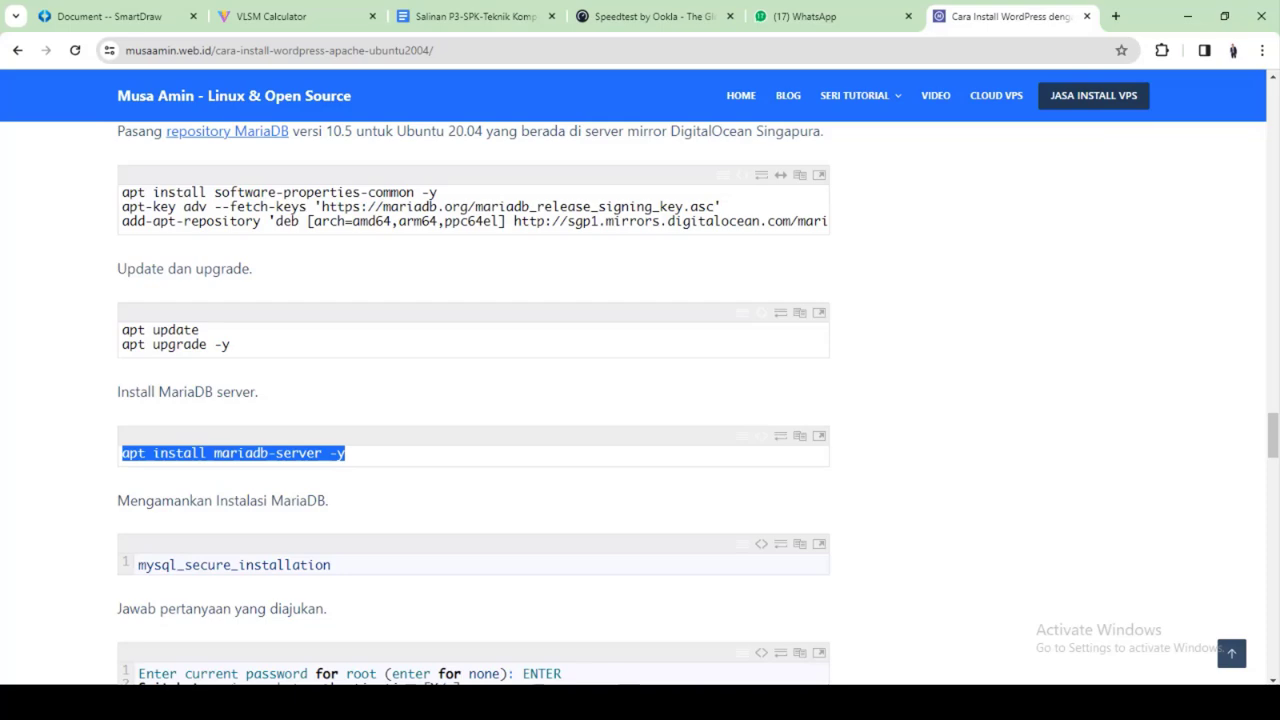
pyautogui.hotkey('alt', 'Tab')
pyautogui.press('shift+Insert')
pyautogui.press('Return')
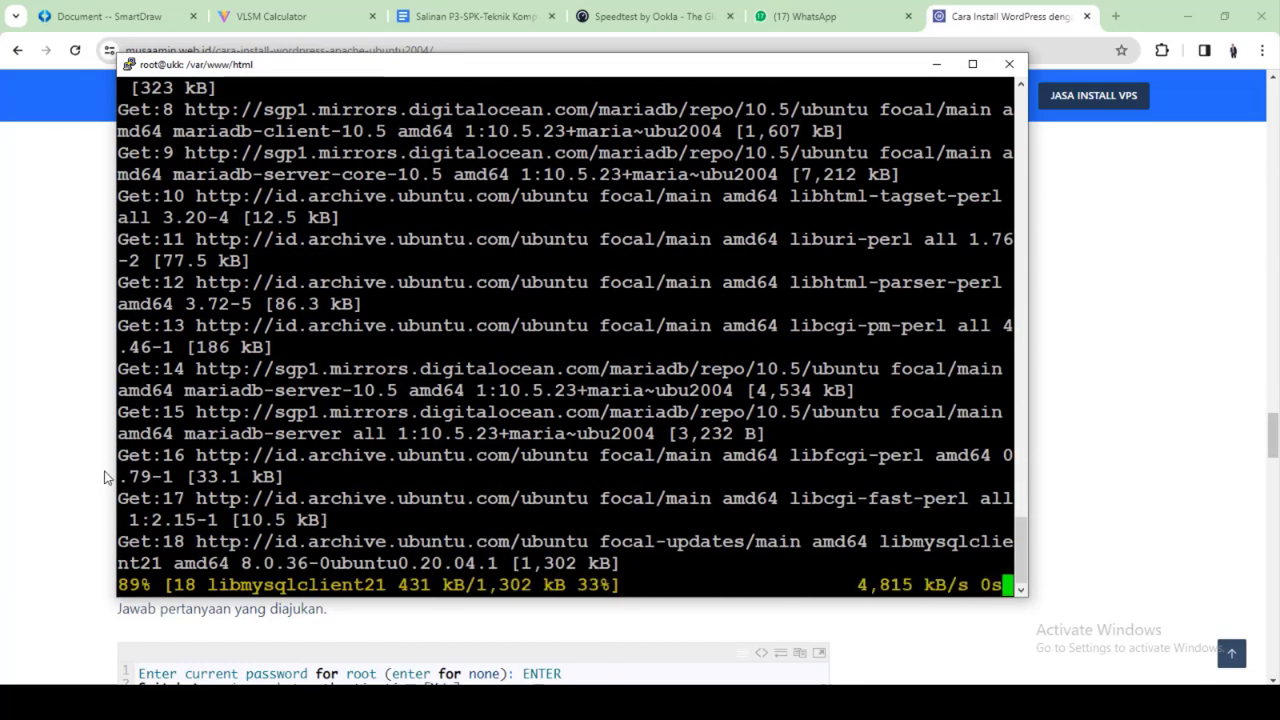
pyautogui.click(44, 458)
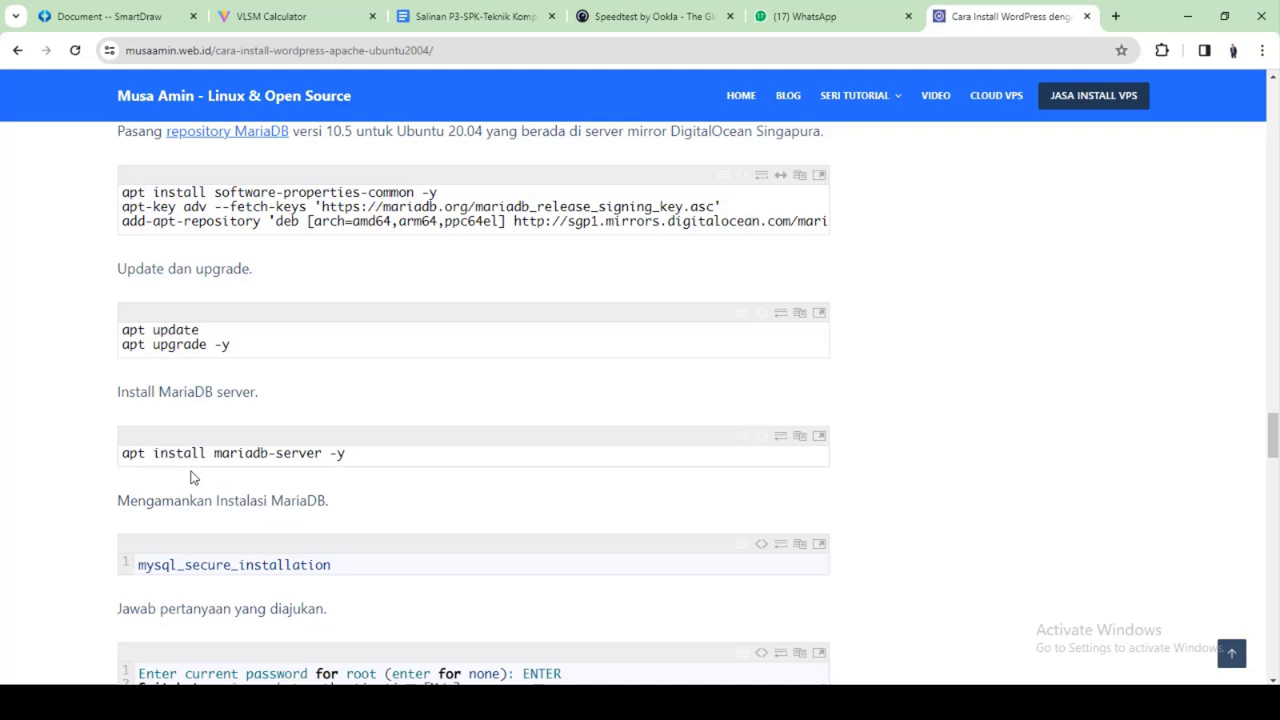
pyautogui.scroll(-2, 193, 477)
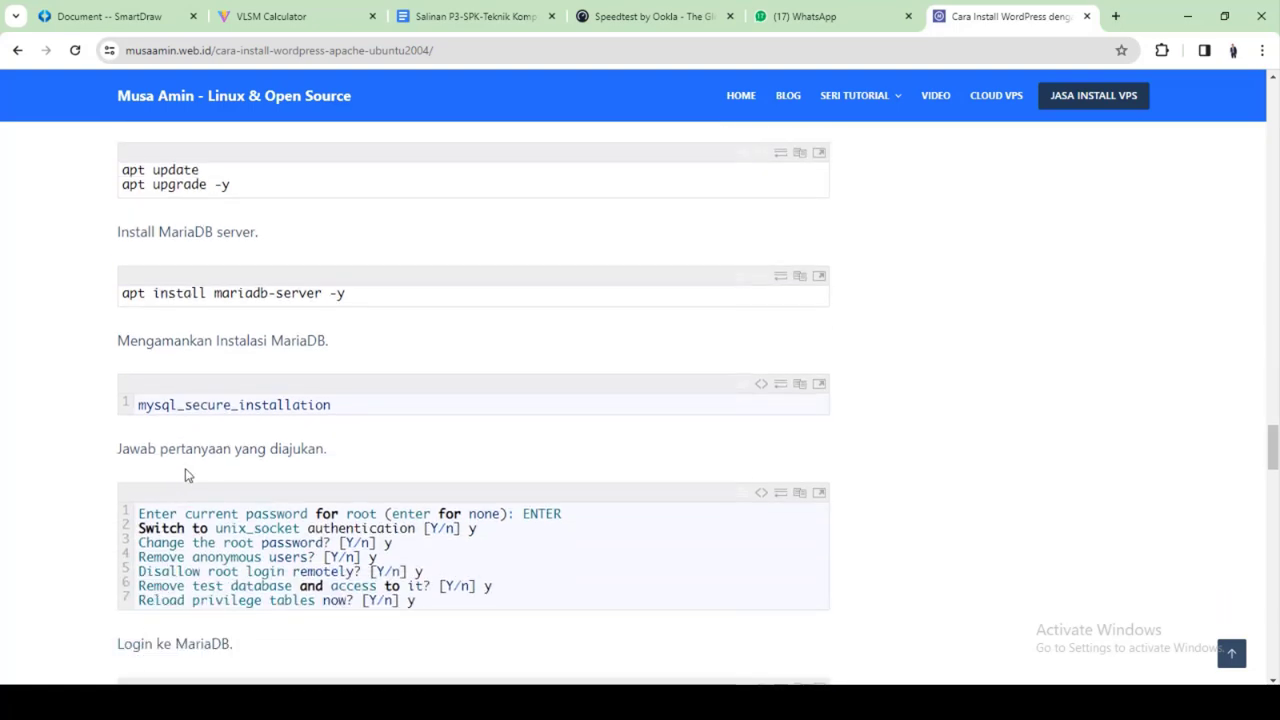
# Run mysql_secure_installation and submit an empty root password twice, both attempts failing with socket errors
pyautogui.moveTo(138, 405); pyautogui.dragTo(100, 410)
pyautogui.rightClick(145, 409)
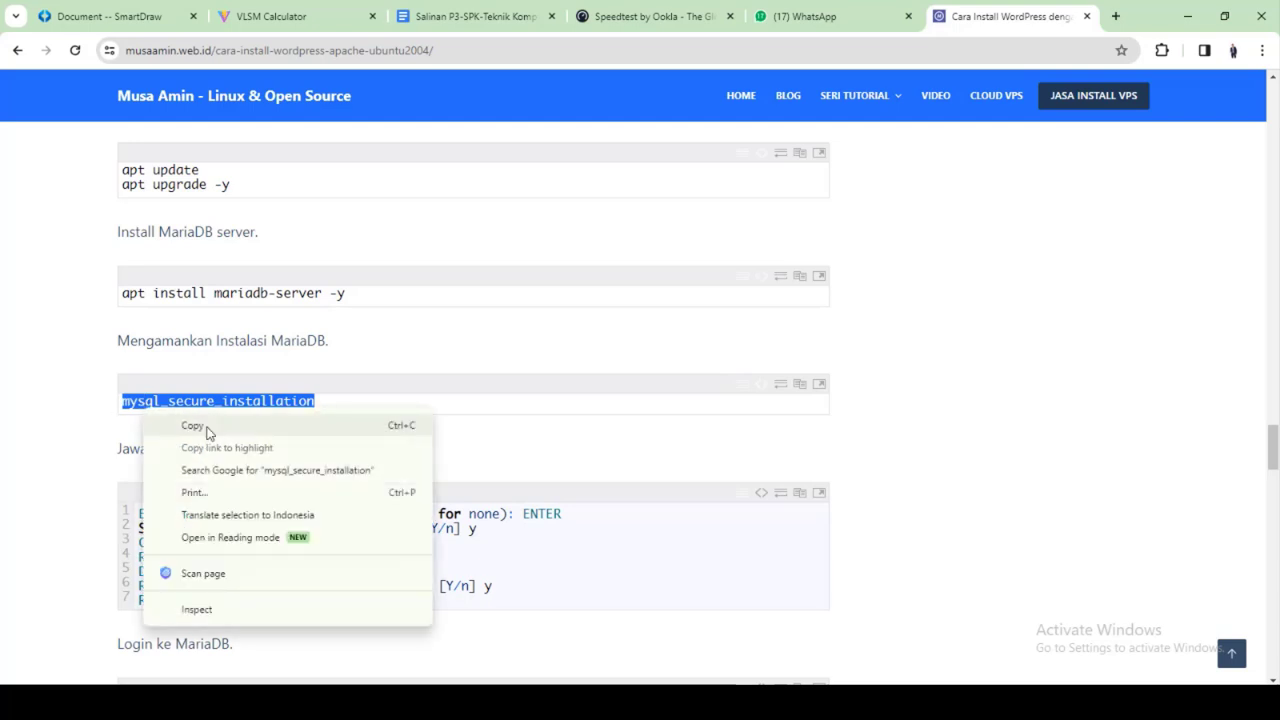
pyautogui.click(193, 426)
pyautogui.hotkey('alt', 'Tab')
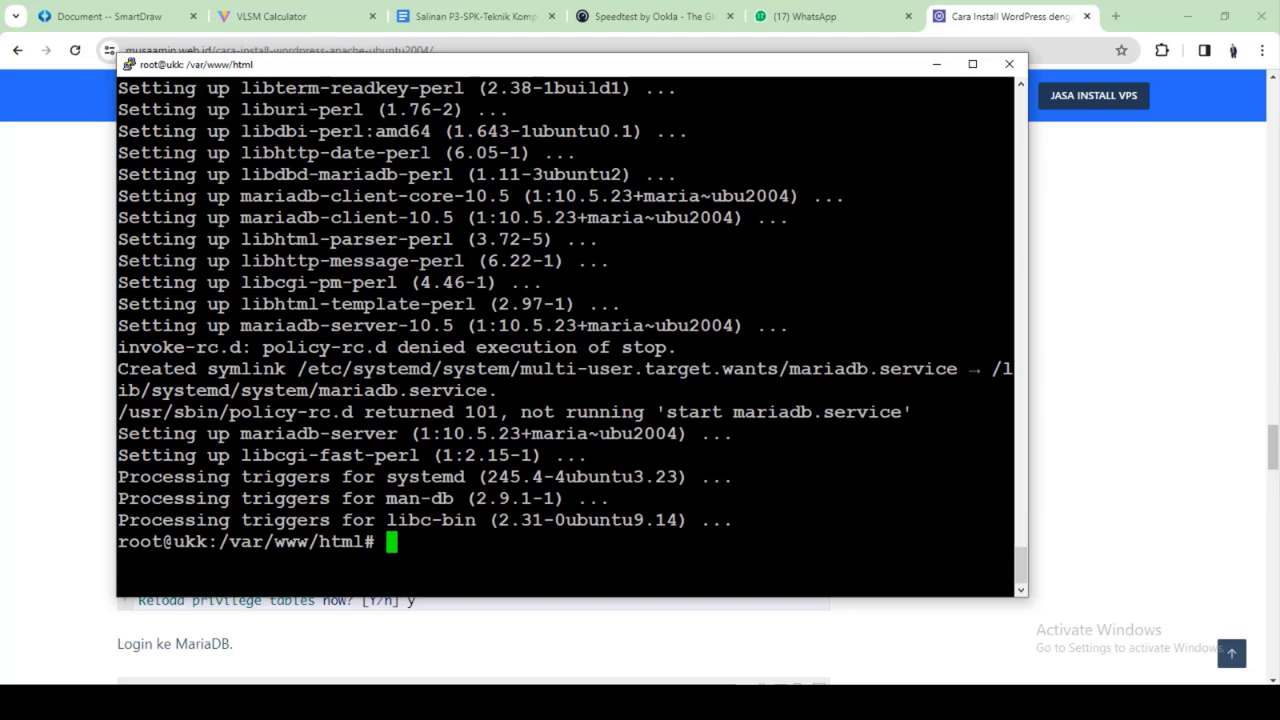
pyautogui.press('shift+Insert')
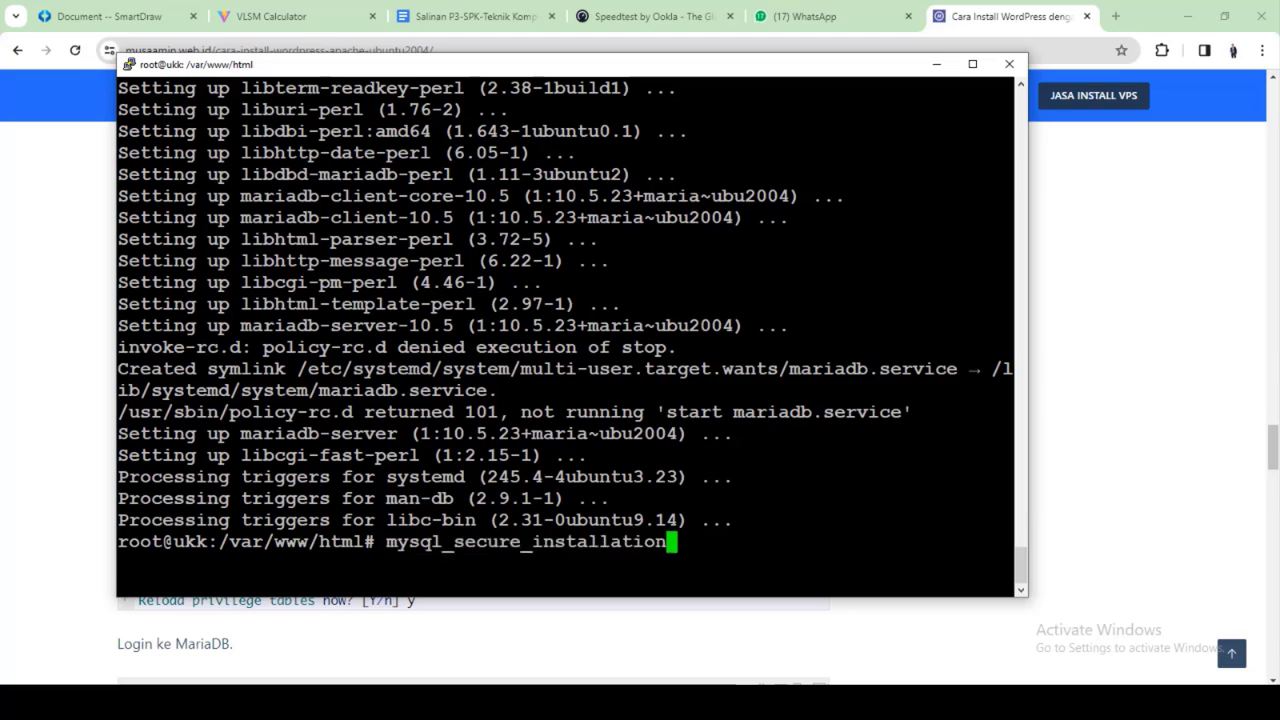
pyautogui.press('Return')
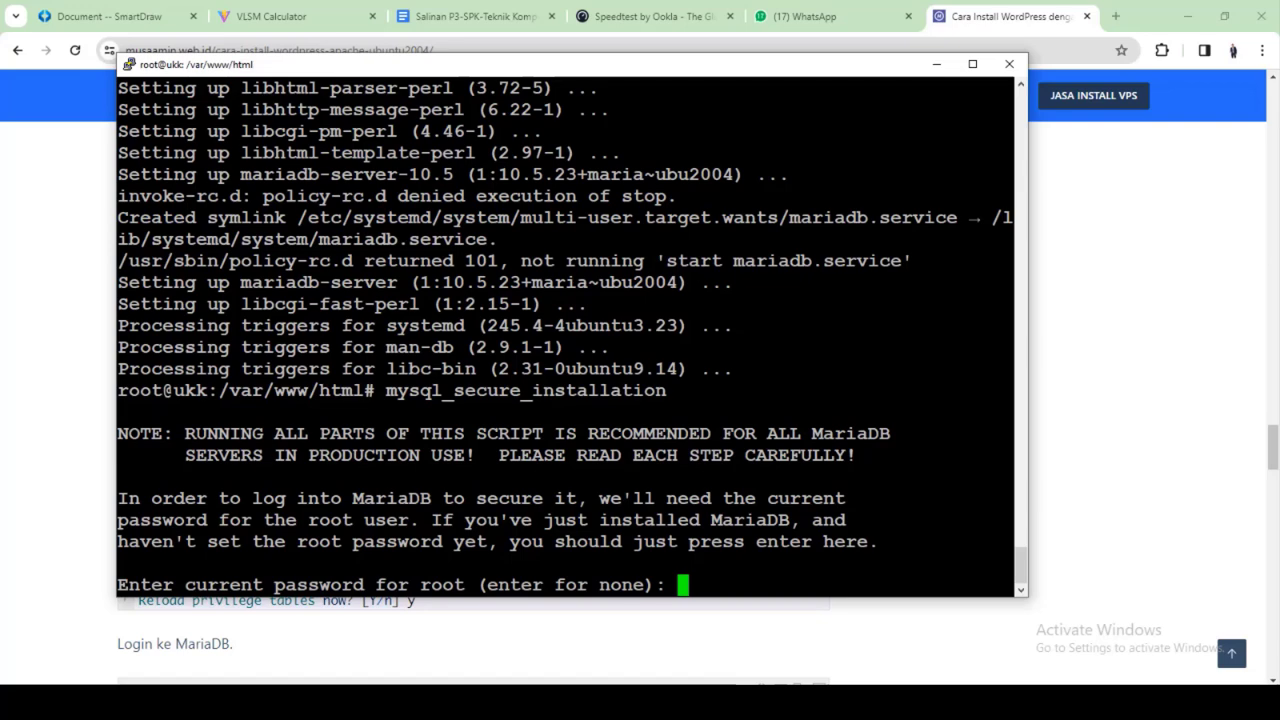
pyautogui.press('Return')
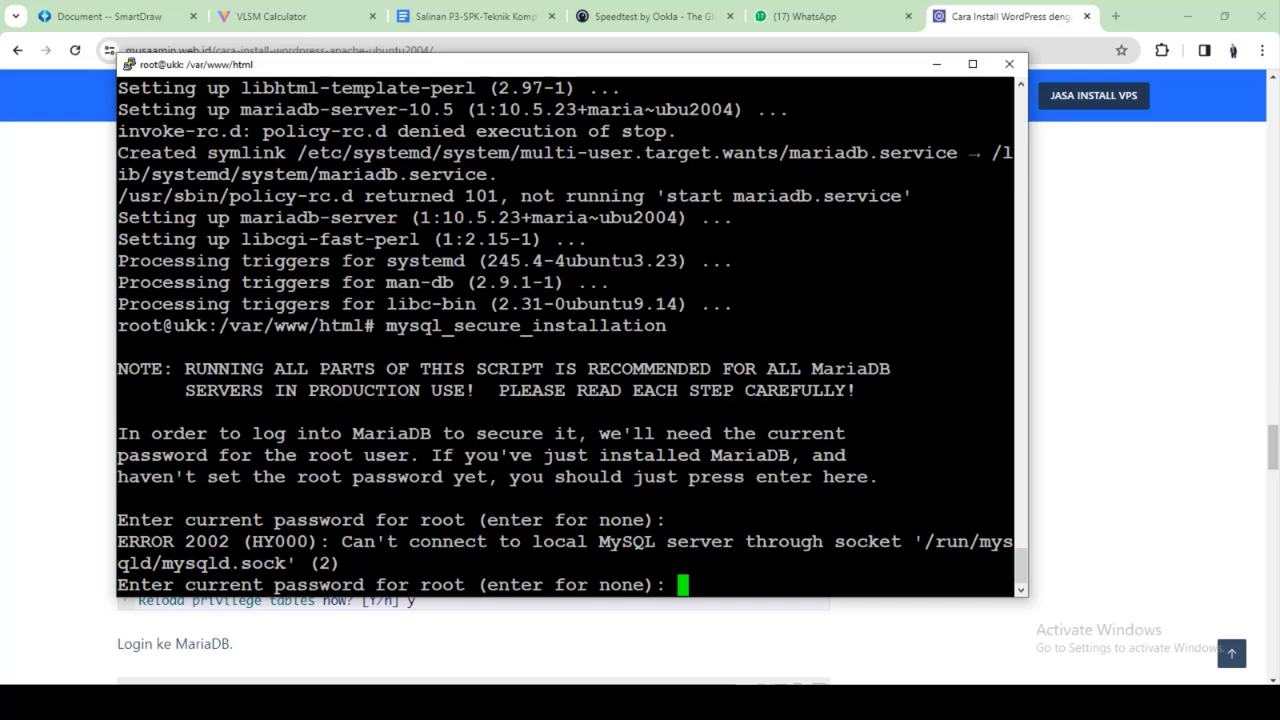
pyautogui.press('Return')
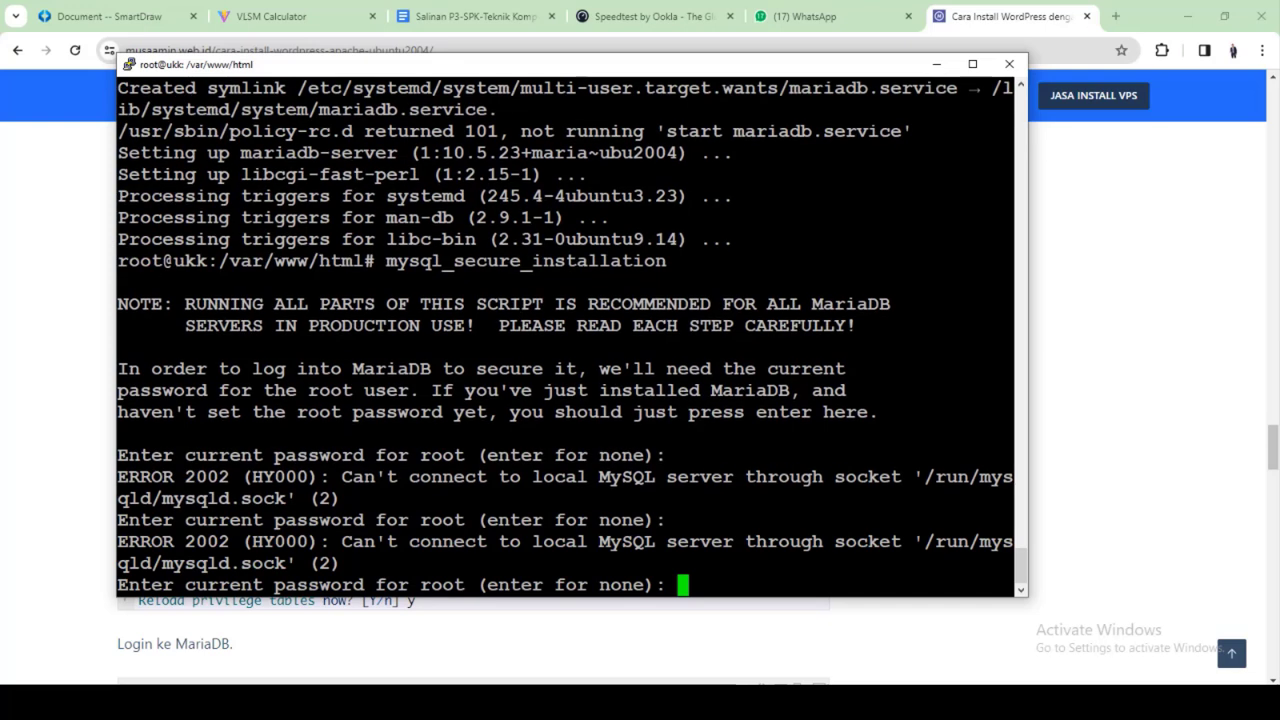
pyautogui.click(2, 419)
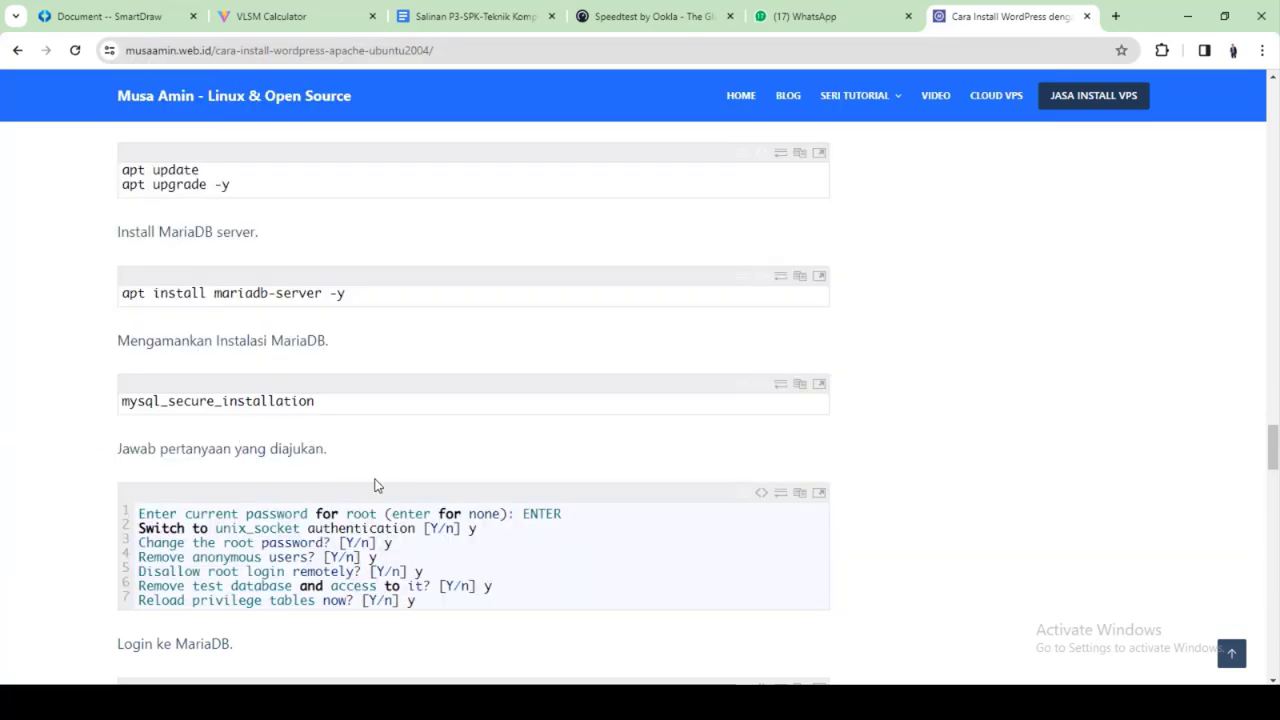
# Scroll the tutorial to the 'Login ke MariaDB' and CREATE DATABASE blocks, then return to PuTTY
pyautogui.scroll(-3, 375, 485)
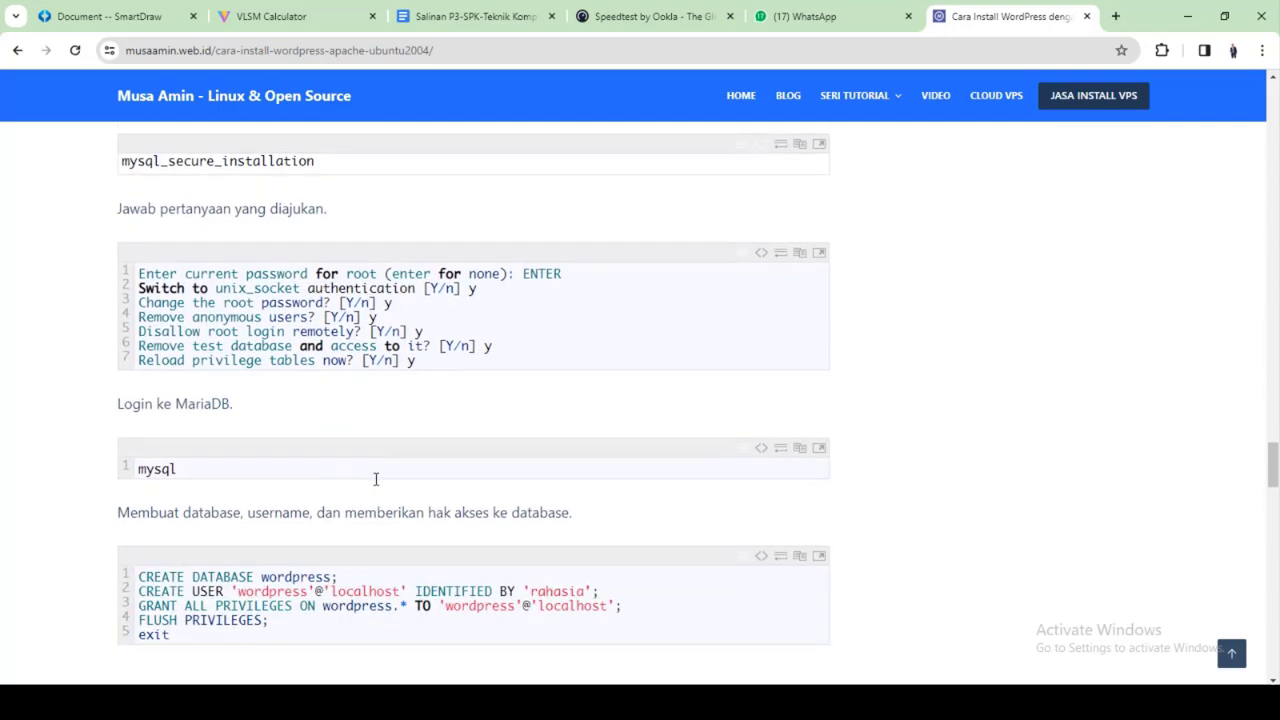
pyautogui.hotkey('alt', 'Tab')
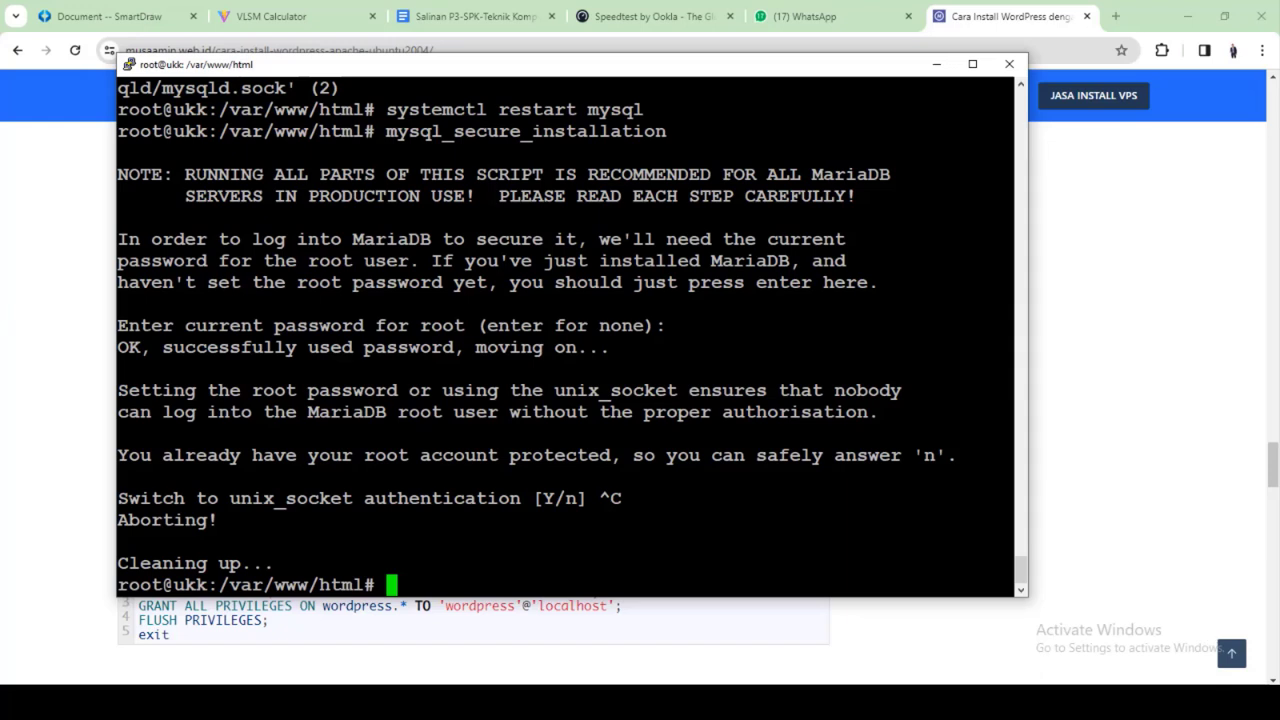
# Rerun and abort mysql_secure_installation with Ctrl+C, then clear the terminal
pyautogui.press('Up')
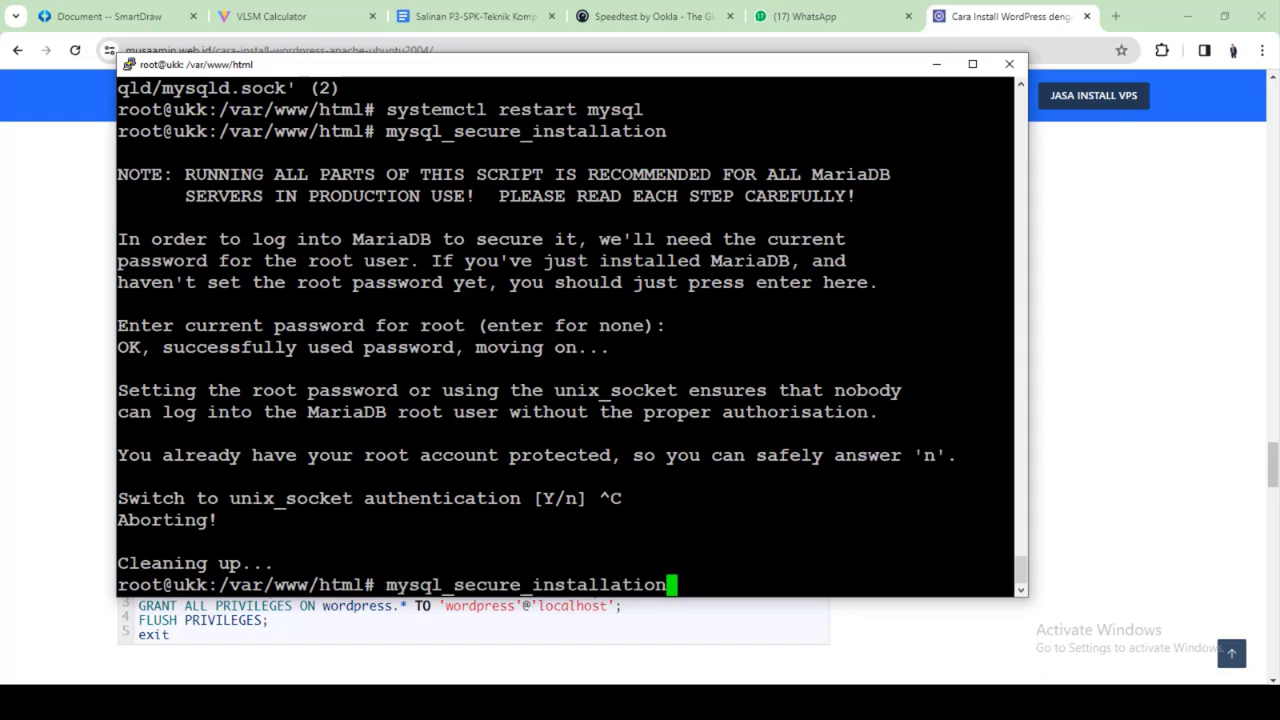
pyautogui.press('Return')
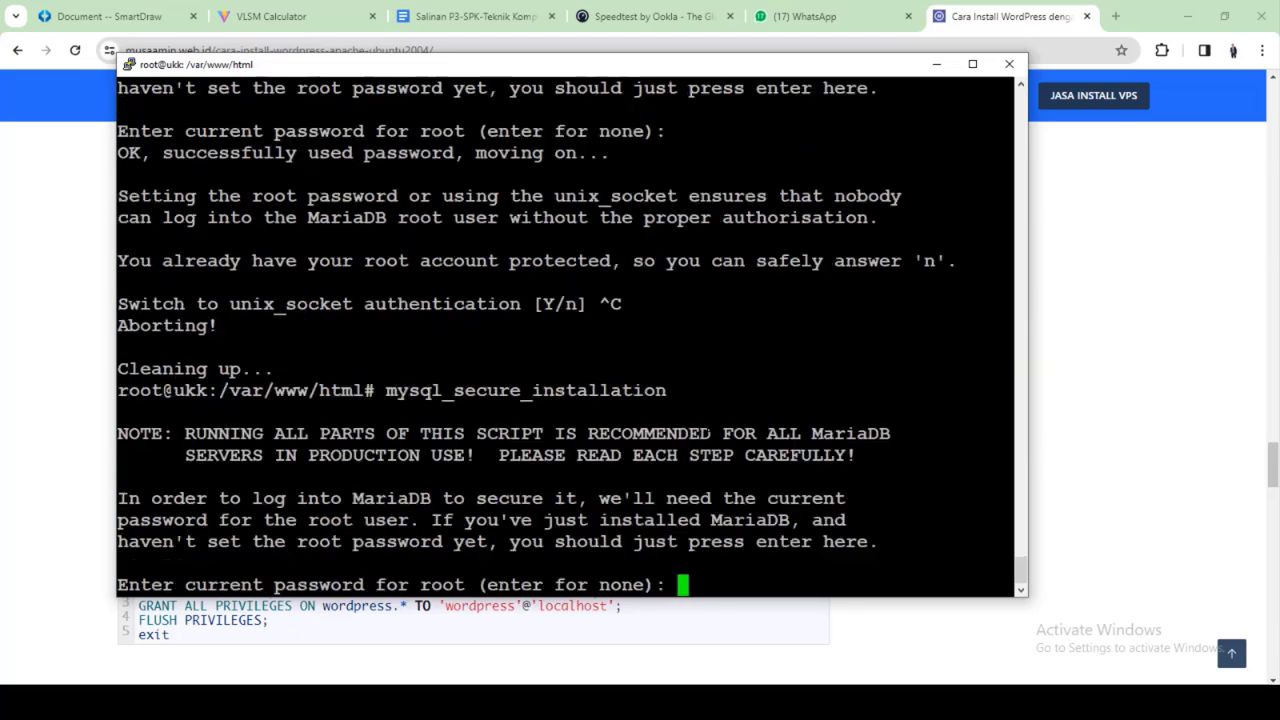
pyautogui.hotkey('ctrl', 'c')
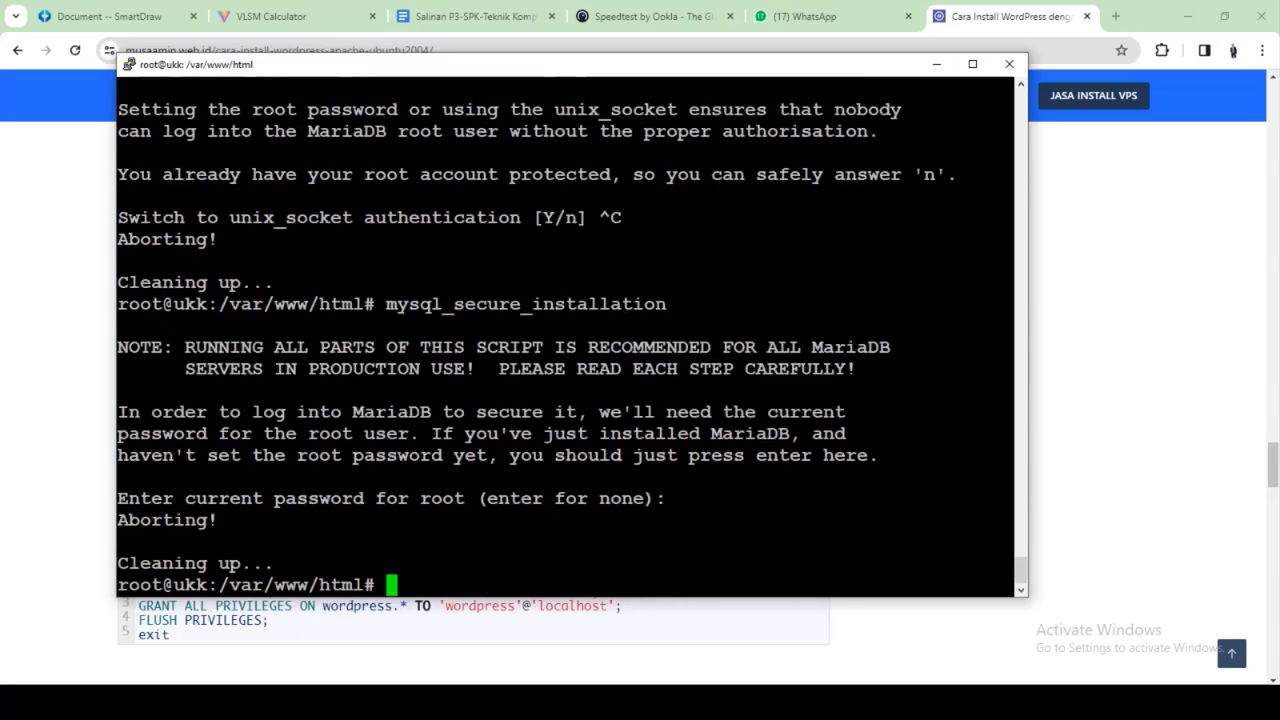
pyautogui.press('Up')
pyautogui.press('Up')
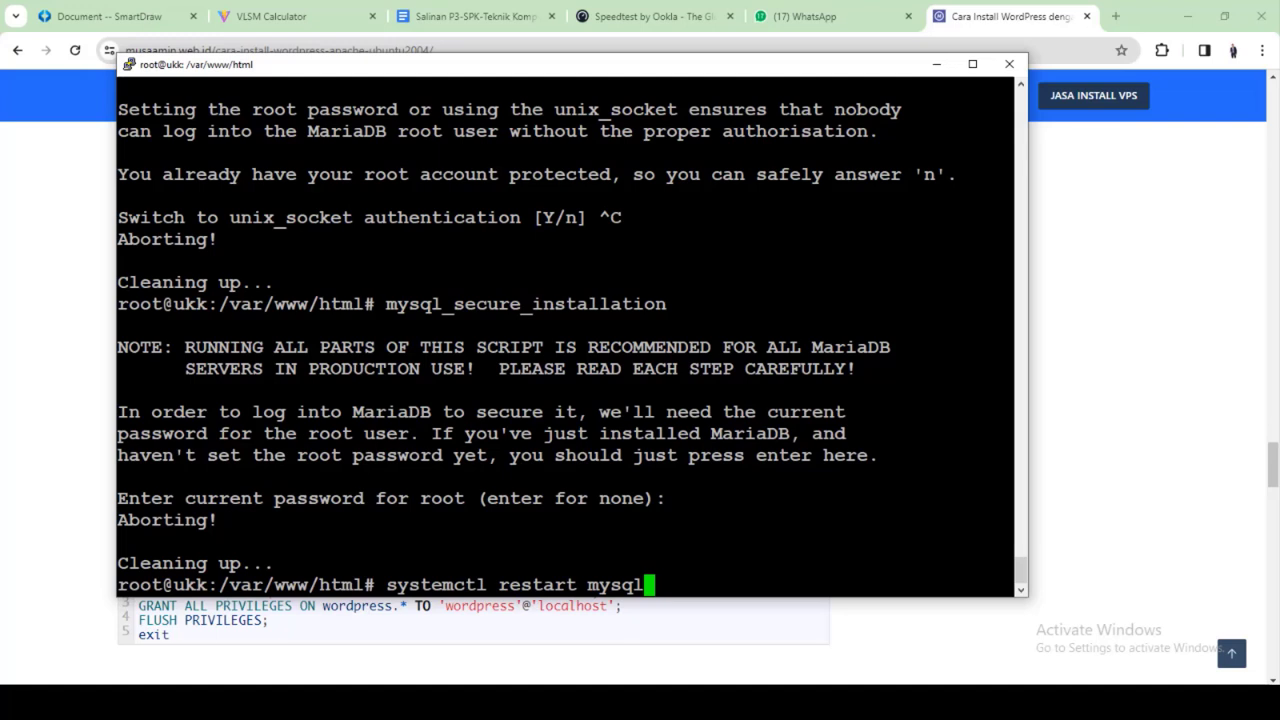
pyautogui.press('BackSpace')
pyautogui.press('BackSpace')
pyautogui.press('BackSpace')
pyautogui.press('BackSpace')
pyautogui.press('BackSpace')
pyautogui.press('BackSpace')
pyautogui.press('BackSpace')
pyautogui.press('BackSpace')
pyautogui.press('BackSpace')
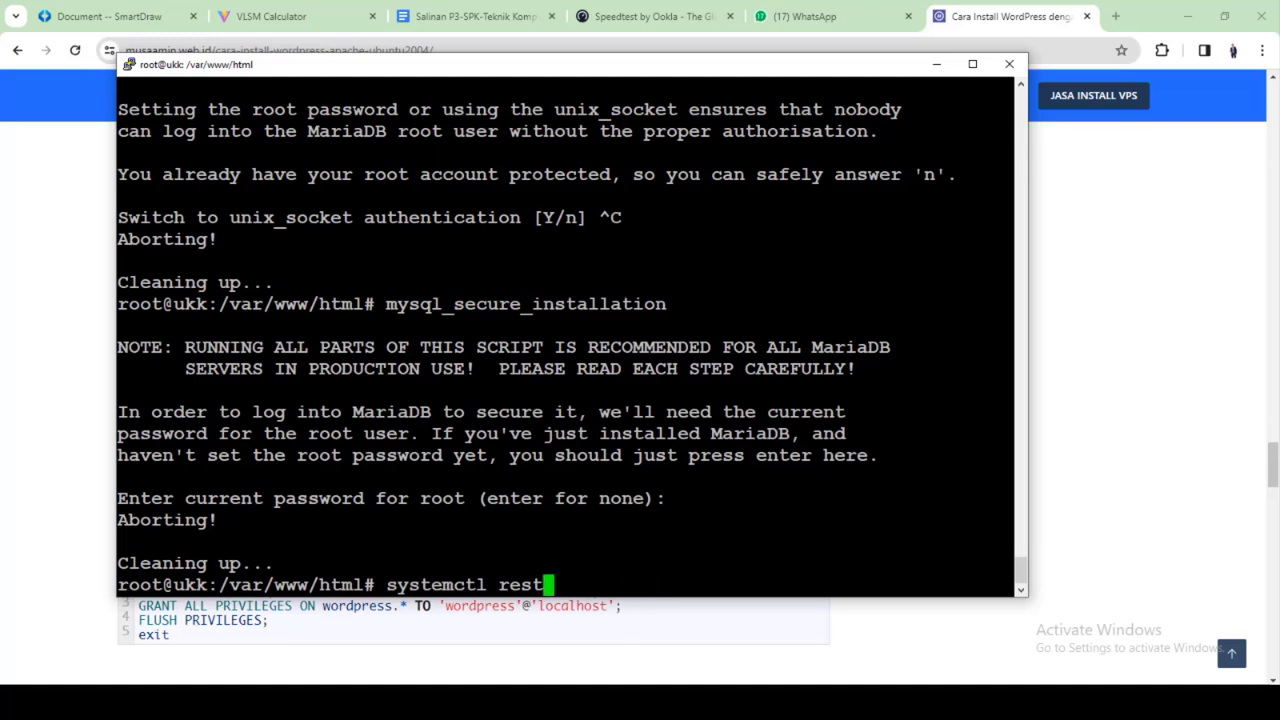
pyautogui.press('BackSpace')
pyautogui.press('BackSpace')
pyautogui.press('BackSpace')
pyautogui.press('BackSpace')
pyautogui.press('BackSpace')
pyautogui.press('BackSpace')
pyautogui.press('BackSpace')
pyautogui.press('BackSpace')
pyautogui.press('BackSpace')
pyautogui.press('BackSpace')
pyautogui.press('BackSpace')
pyautogui.press('BackSpace')
pyautogui.press('BackSpace')
pyautogui.press('BackSpace')
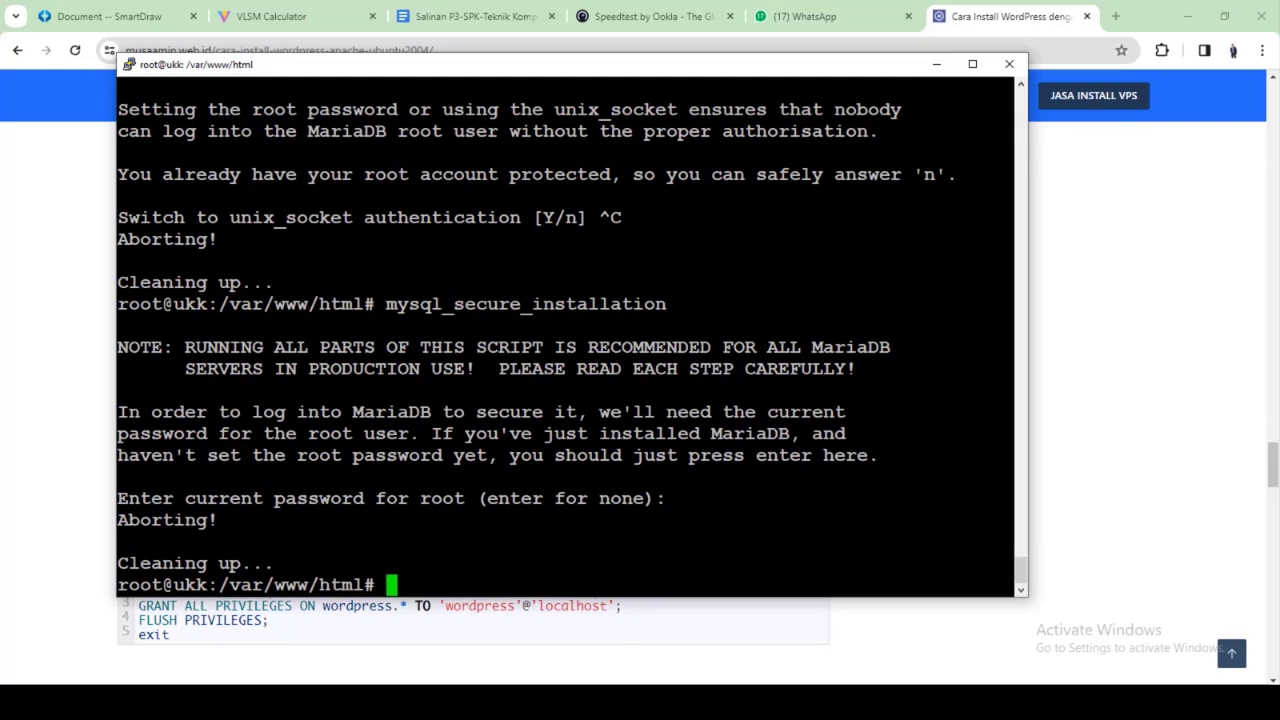
pyautogui.write('clear')
pyautogui.press('Return')
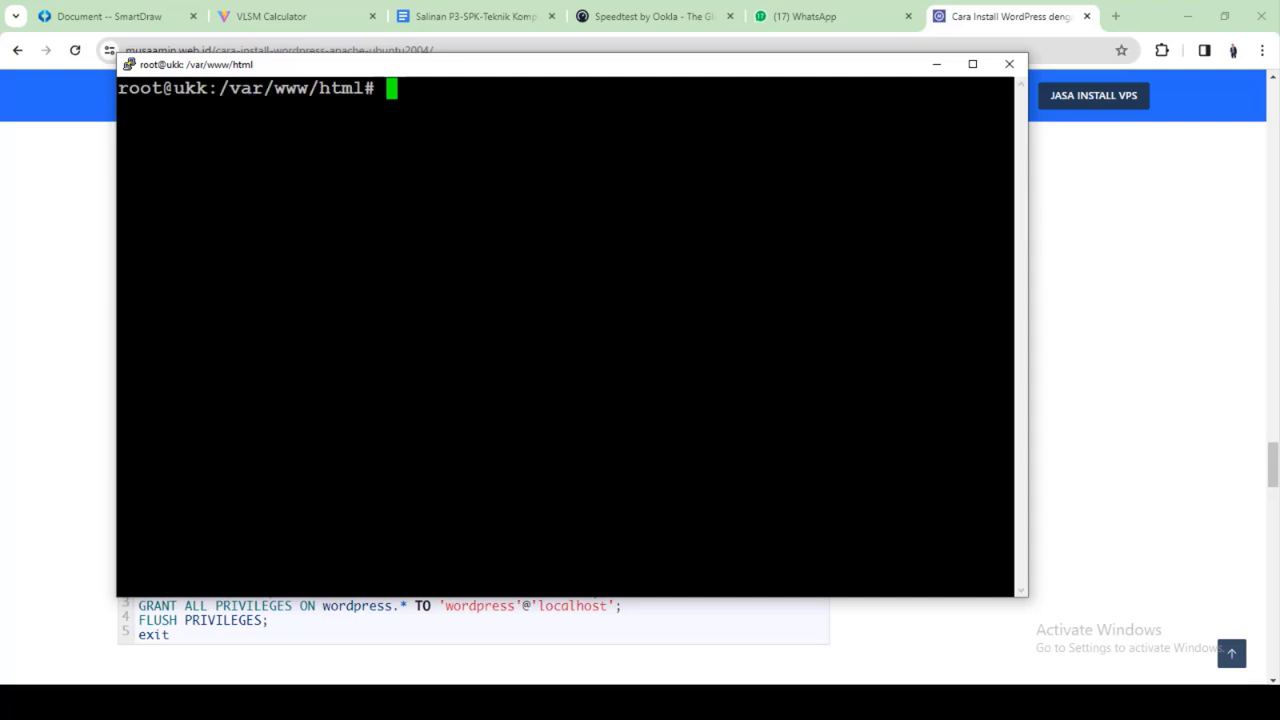
# Run 'systemctl start mysql' and 'systemctl enable mysql' to start MariaDB and enable it at boot
pyautogui.write('systemc')
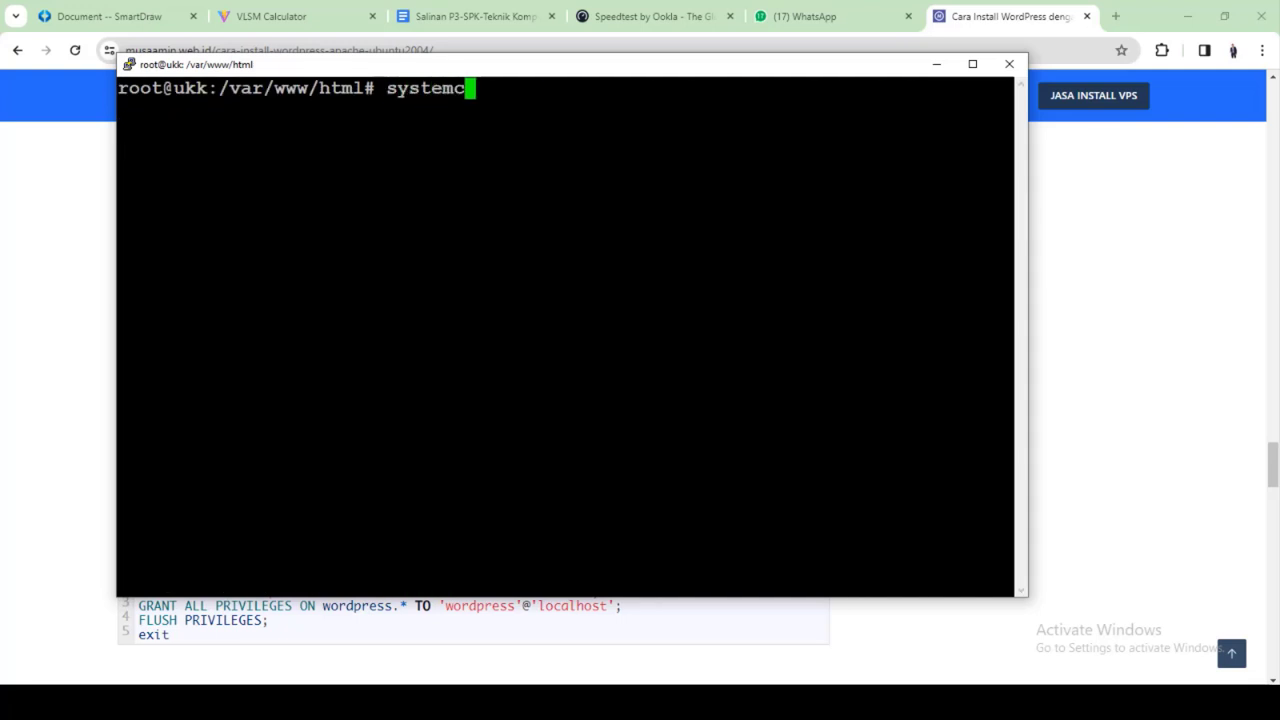
pyautogui.press('BackSpace')
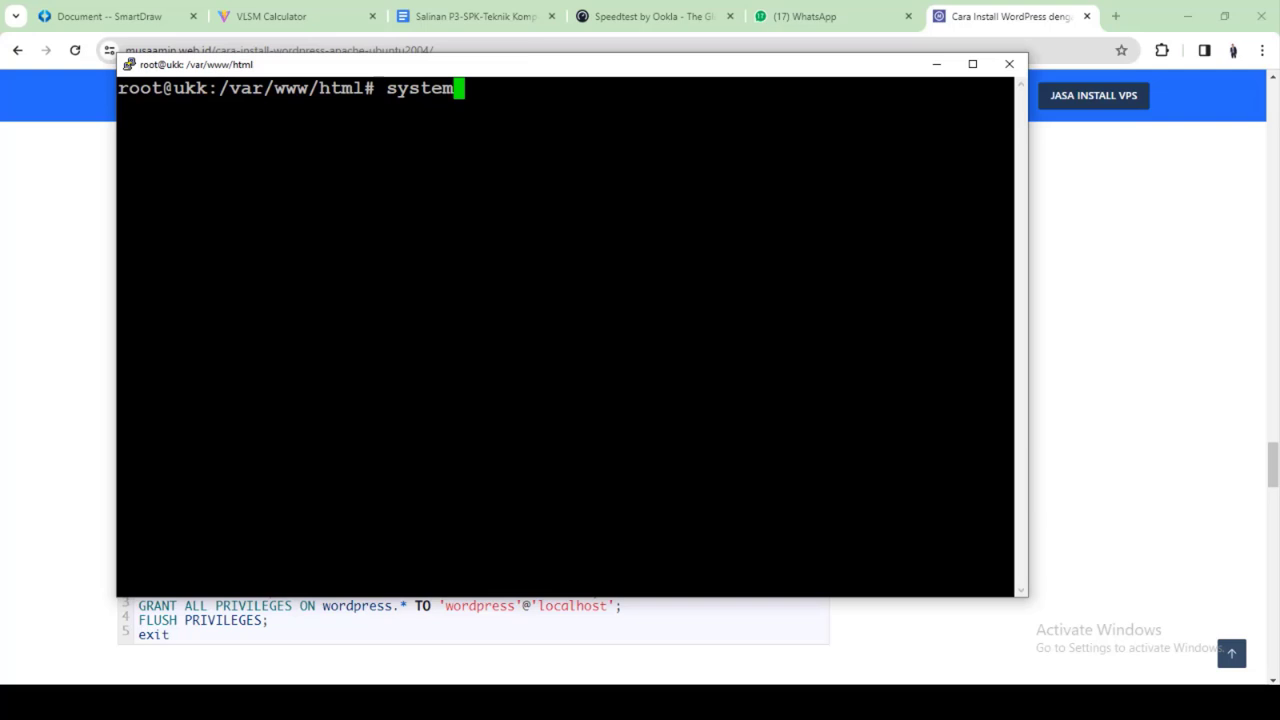
pyautogui.write('ctl start mysql')
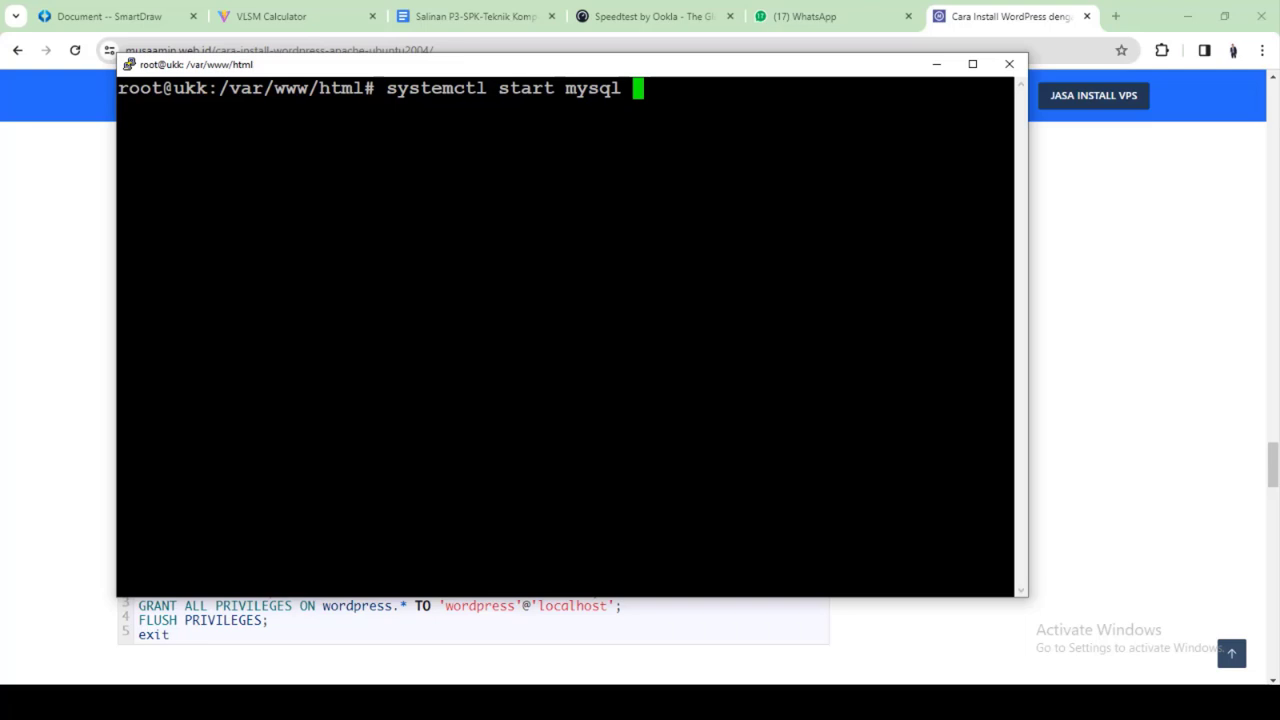
pyautogui.press('BackSpace')
pyautogui.press('Return')
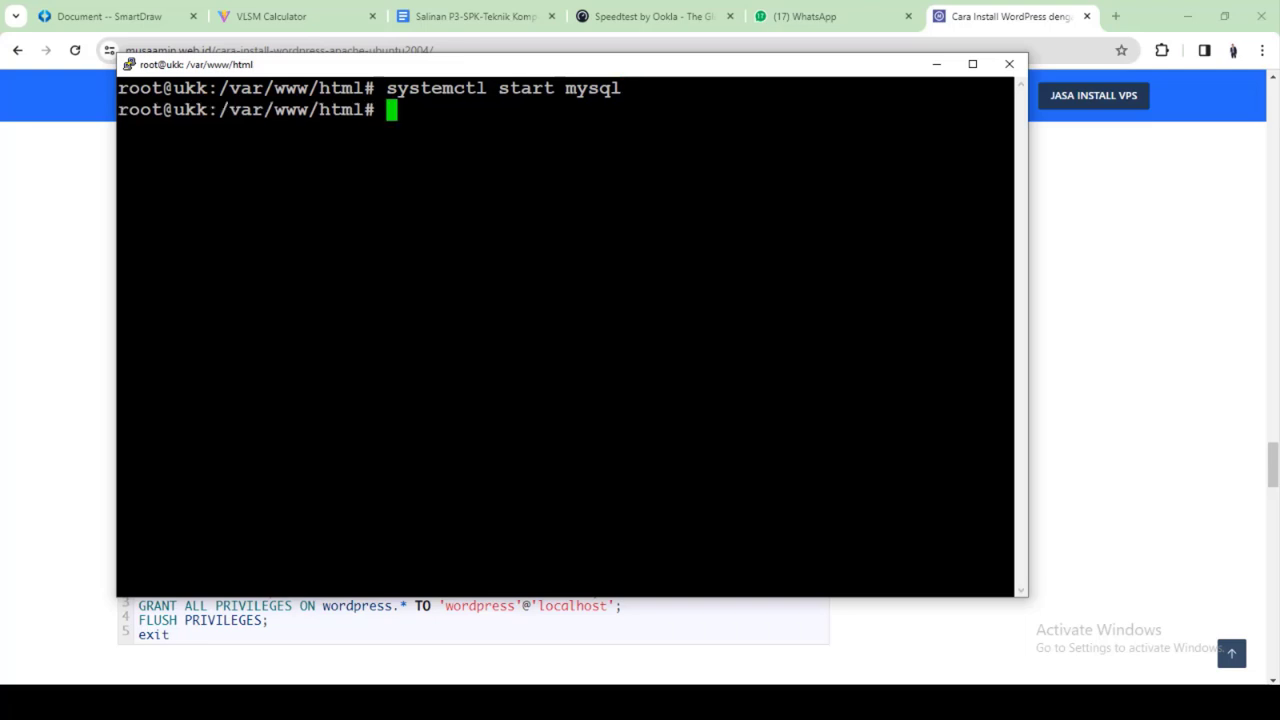
pyautogui.press('Up')
pyautogui.press('BackSpace')
pyautogui.press('BackSpace')
pyautogui.press('BackSpace')
pyautogui.press('BackSpace')
pyautogui.press('BackSpace')
pyautogui.press('BackSpace')
pyautogui.press('BackSpace')
pyautogui.press('BackSpace')
pyautogui.press('BackSpace')
pyautogui.press('BackSpace')
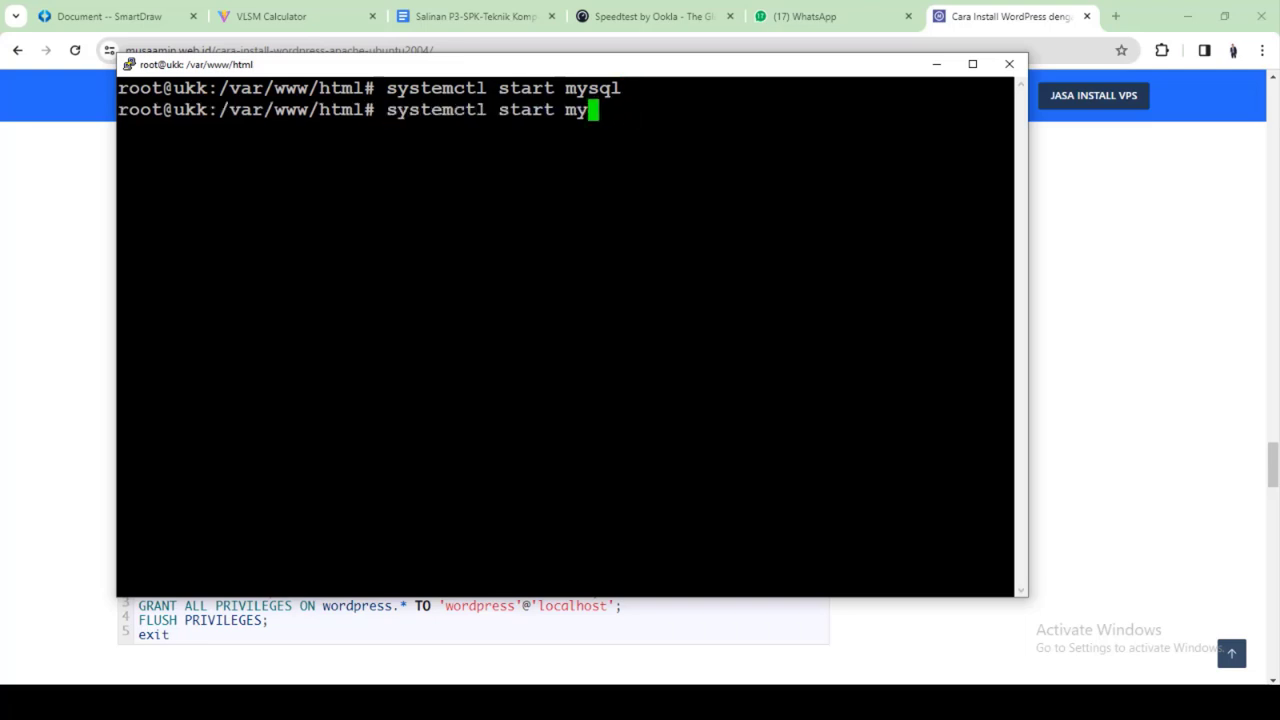
pyautogui.press('BackSpace')
pyautogui.write('enab')
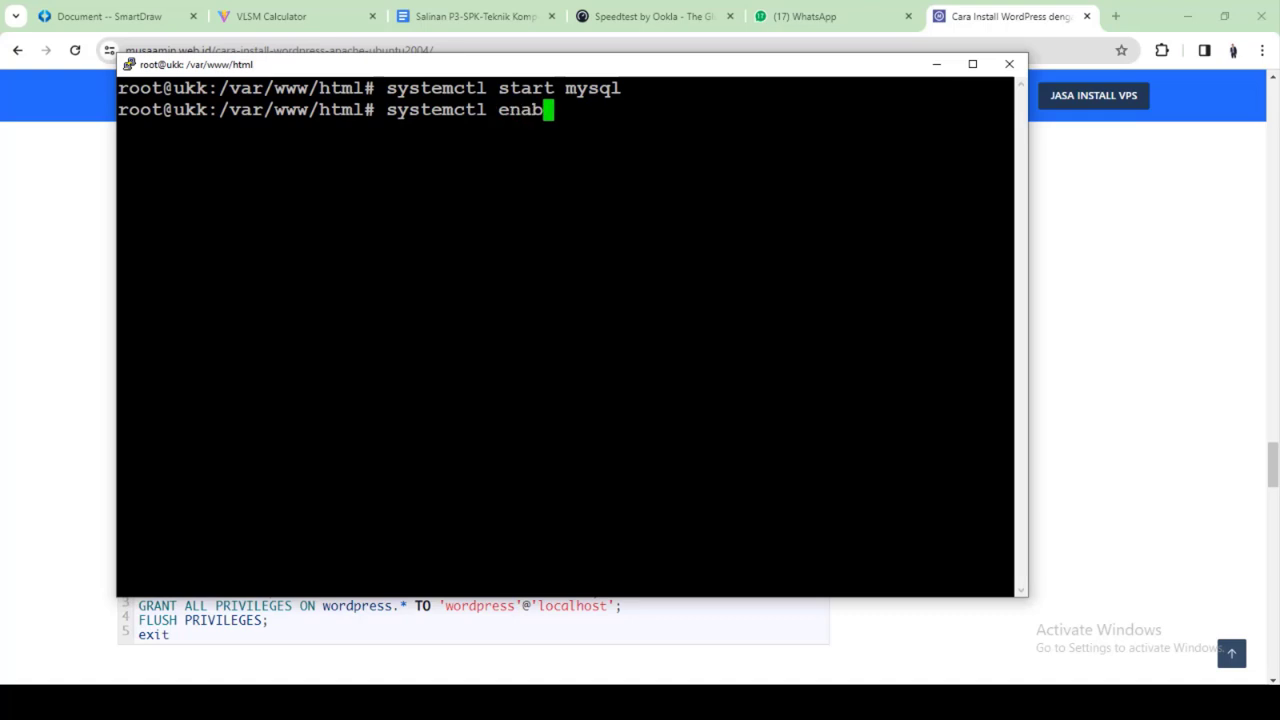
pyautogui.write('le mysql')
pyautogui.press('Return')
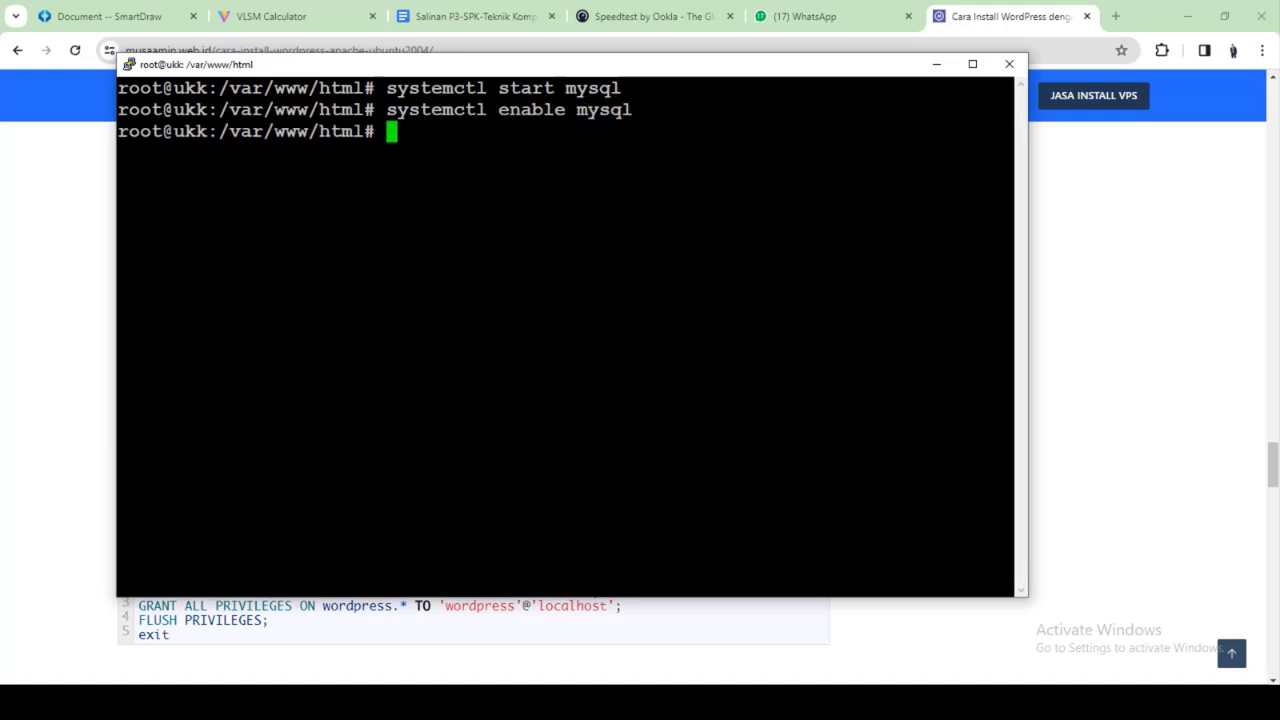
pyautogui.press('Up')
pyautogui.press('Up')
pyautogui.press('Up')
pyautogui.press('Up')
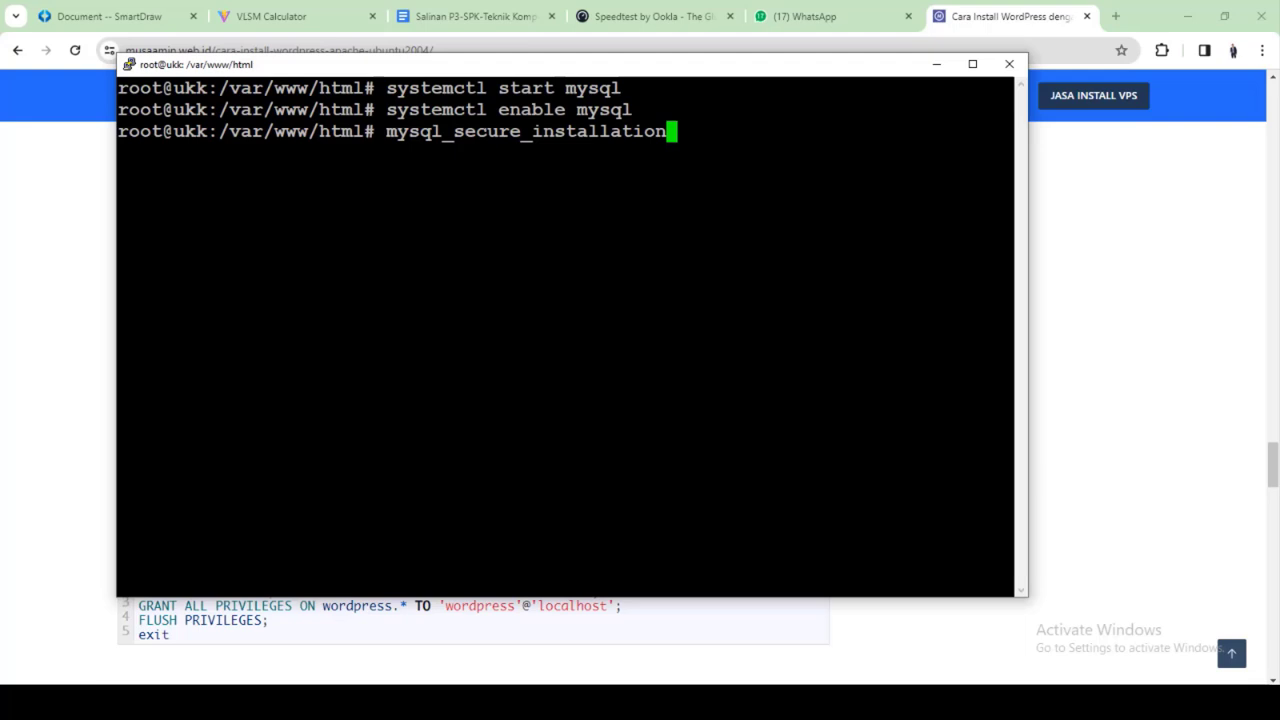
# Rerun mysql_secure_installation, switch to unix_socket authentication and set a new root password
pyautogui.press('Return')
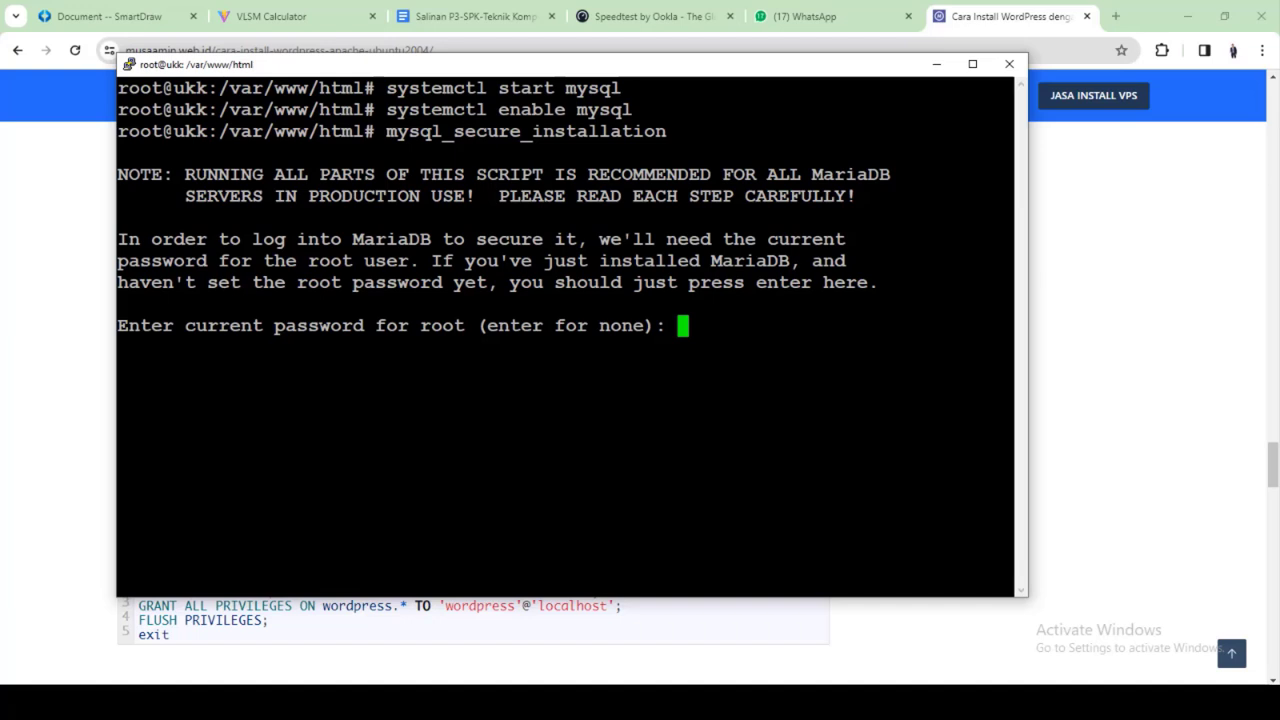
pyautogui.press('Return')
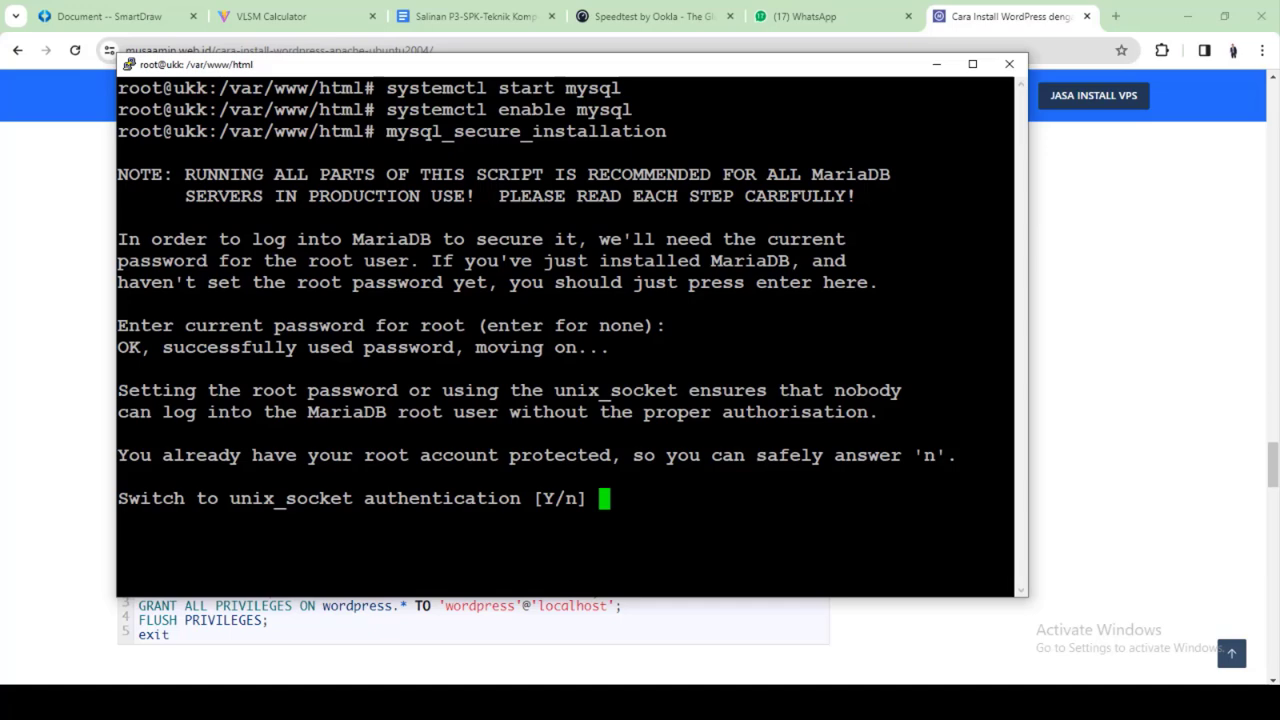
pyautogui.write('Y')
pyautogui.press('Return')
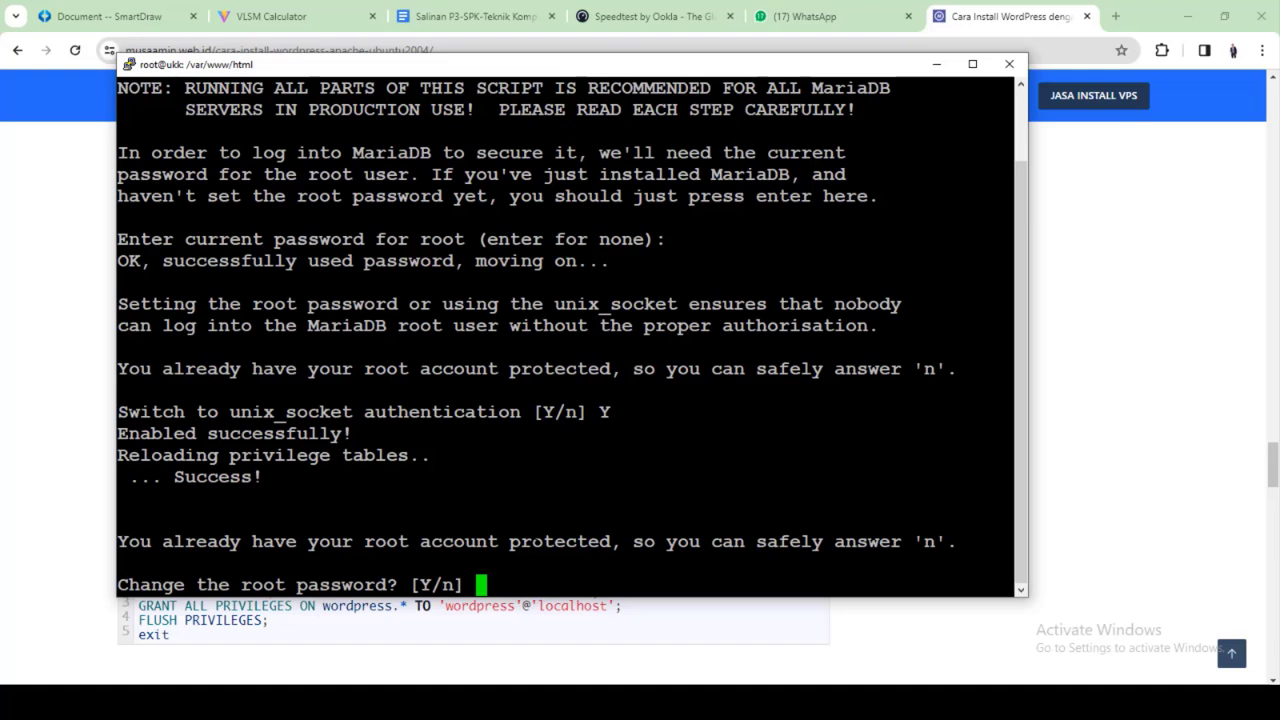
pyautogui.write('Y')
pyautogui.press('Return')
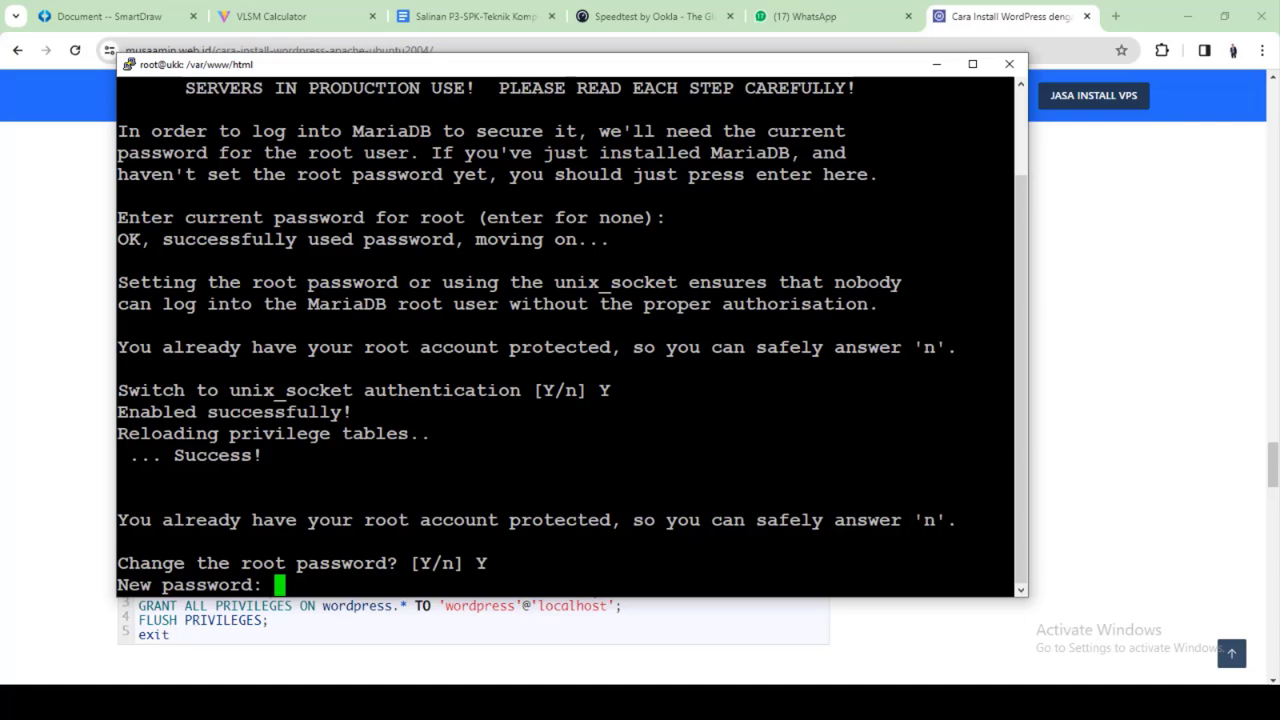
pyautogui.press('Return')
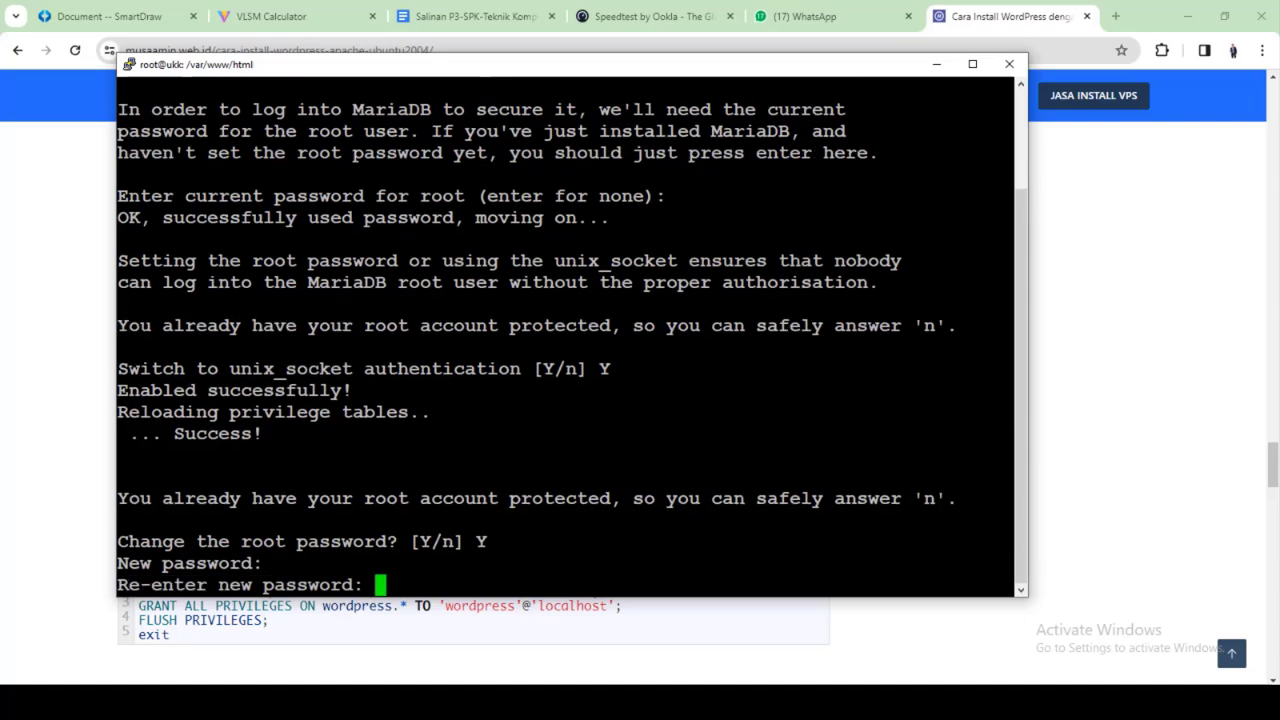
pyautogui.press('Return')
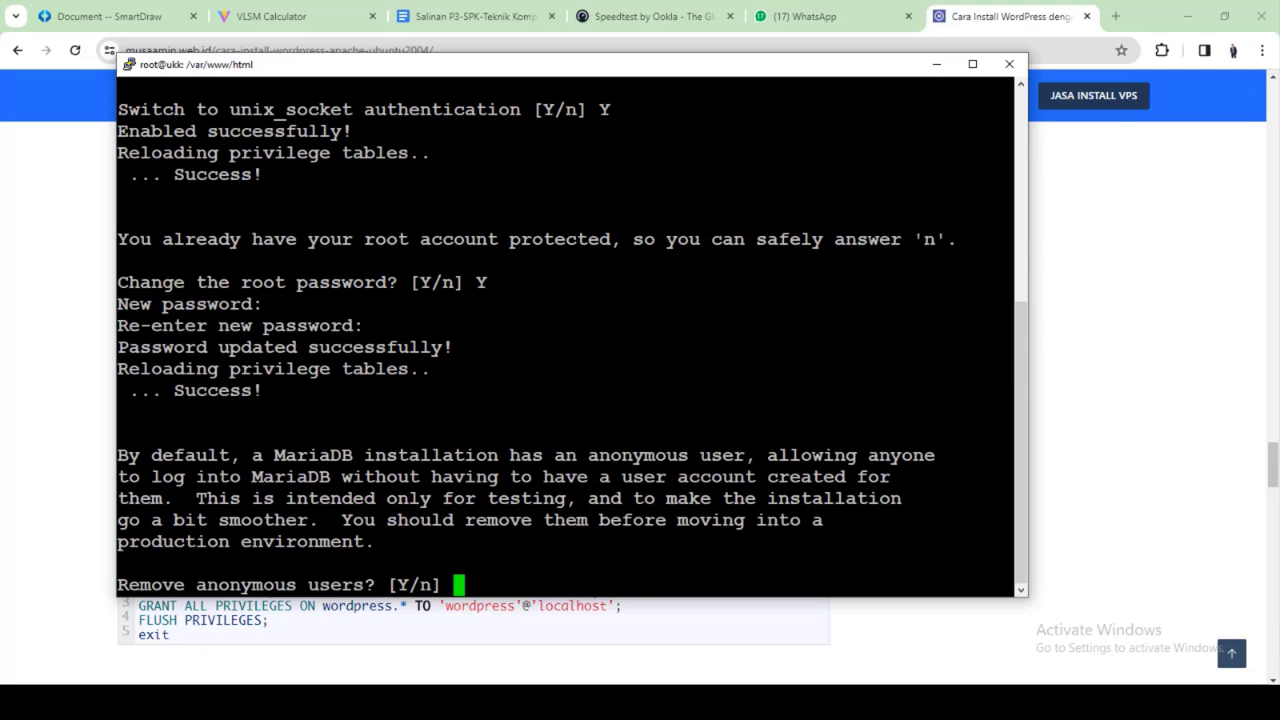
# Answer Y to remove anonymous users, disallow remote root login, drop the test database and reload privileges
pyautogui.write('Y')
pyautogui.press('Return')
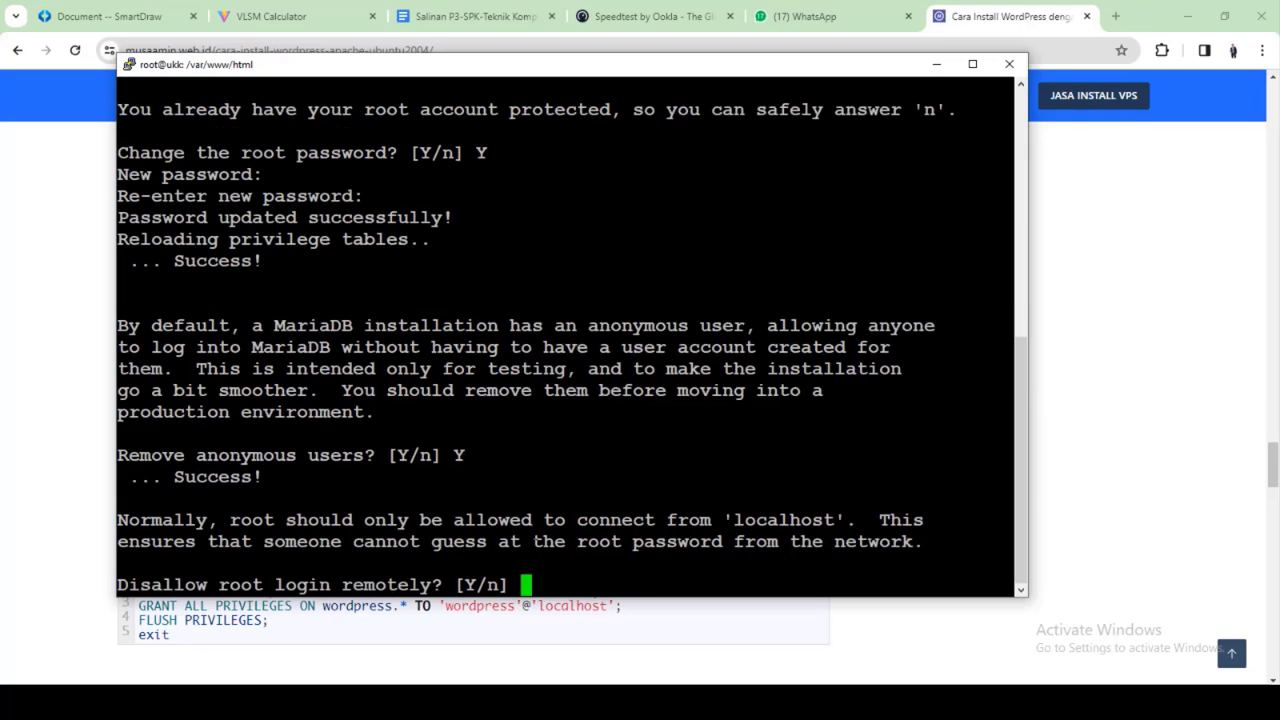
pyautogui.write('Y')
pyautogui.press('Return')
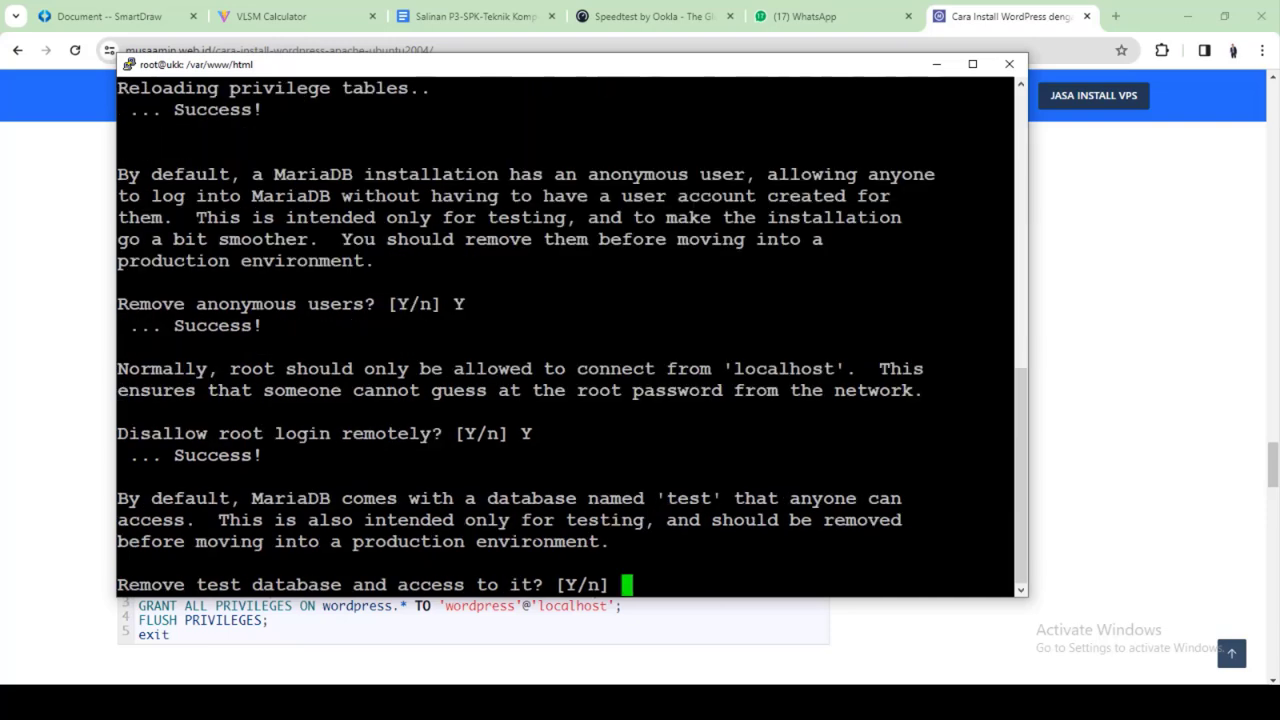
pyautogui.write('Y')
pyautogui.press('Return')
pyautogui.write('Y')
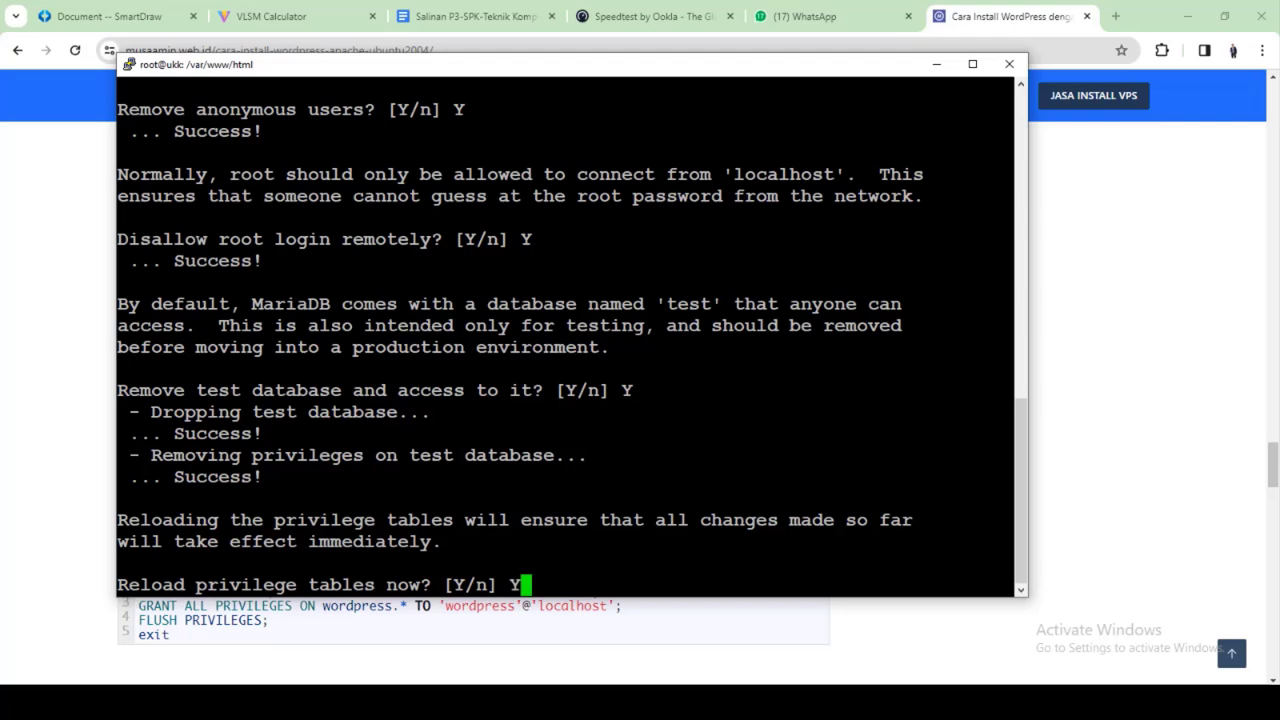
pyautogui.press('Return')
pyautogui.press('Return')
pyautogui.press('Return')
pyautogui.press('Return')
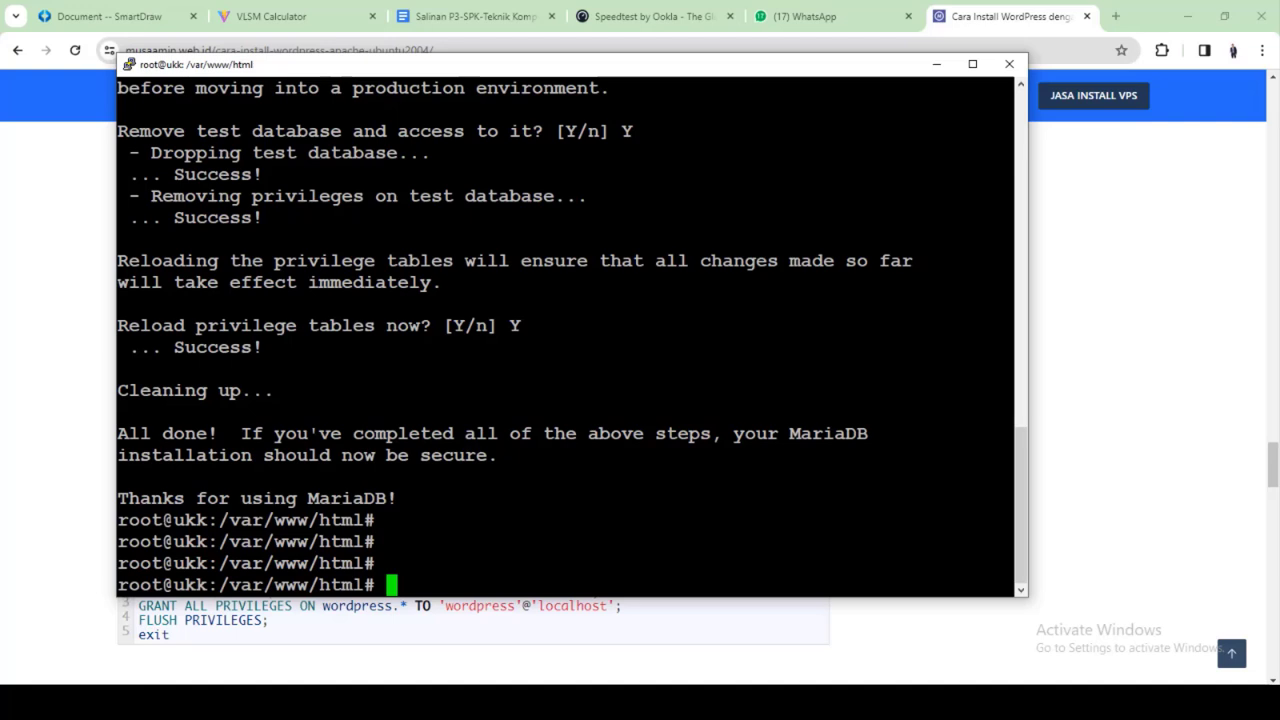
# Scroll to the tutorial's SQL block and copy the 'CREATE DATABASE wordpress;' line
pyautogui.click(988, 14)
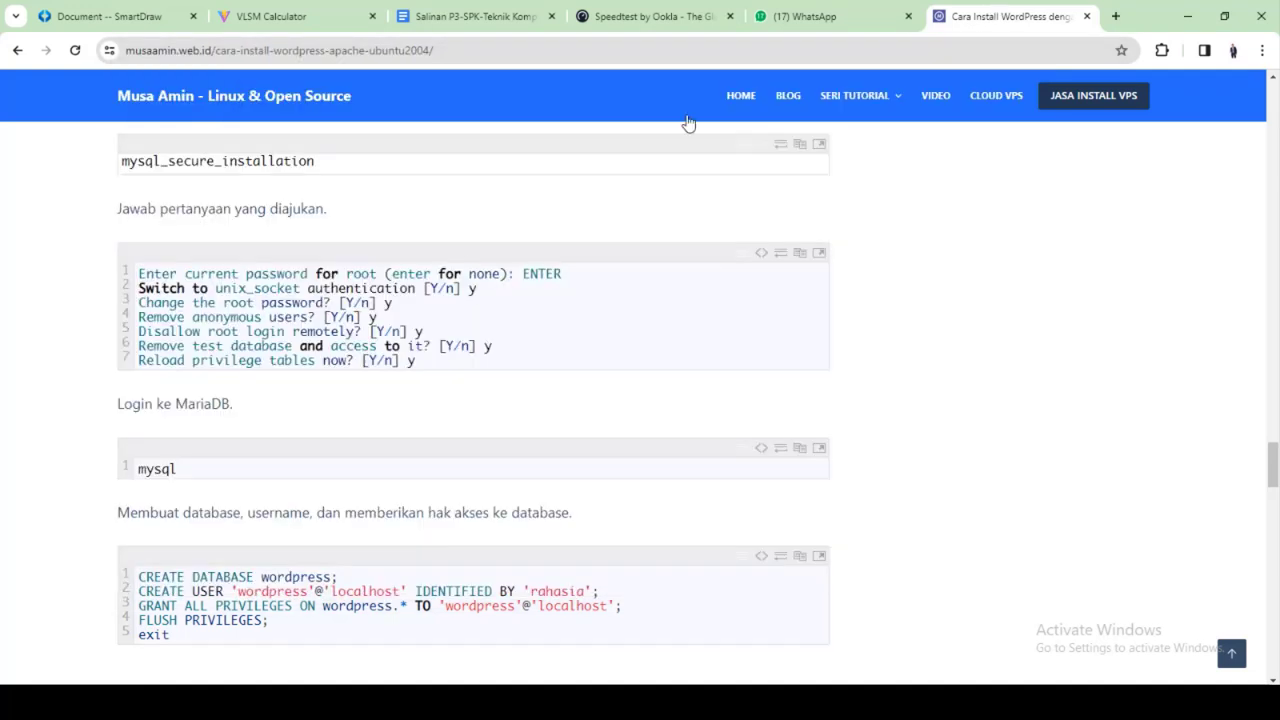
pyautogui.scroll(-2, 463, 374)
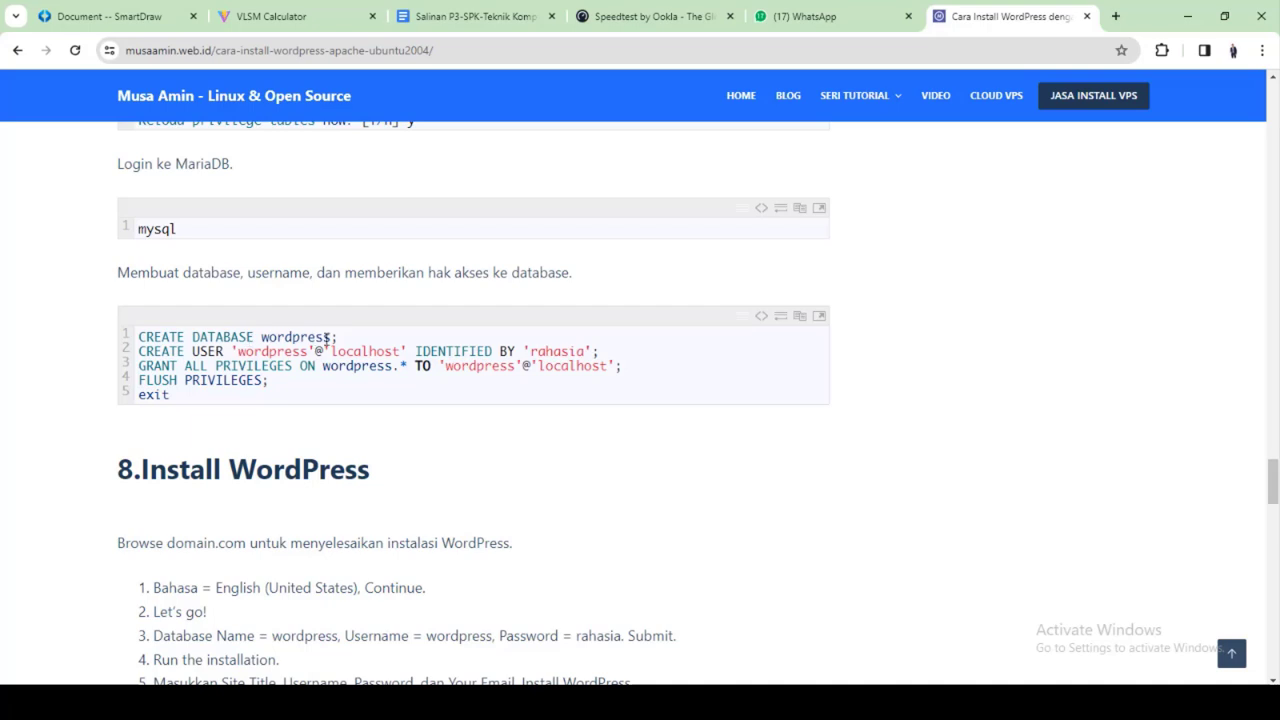
pyautogui.moveTo(138, 337)
pyautogui.mouseDown()
pyautogui.moveTo(338, 336)
pyautogui.moveTo(113, 341)
pyautogui.mouseUp()
pyautogui.rightClick(133, 332)
pyautogui.click(182, 348)
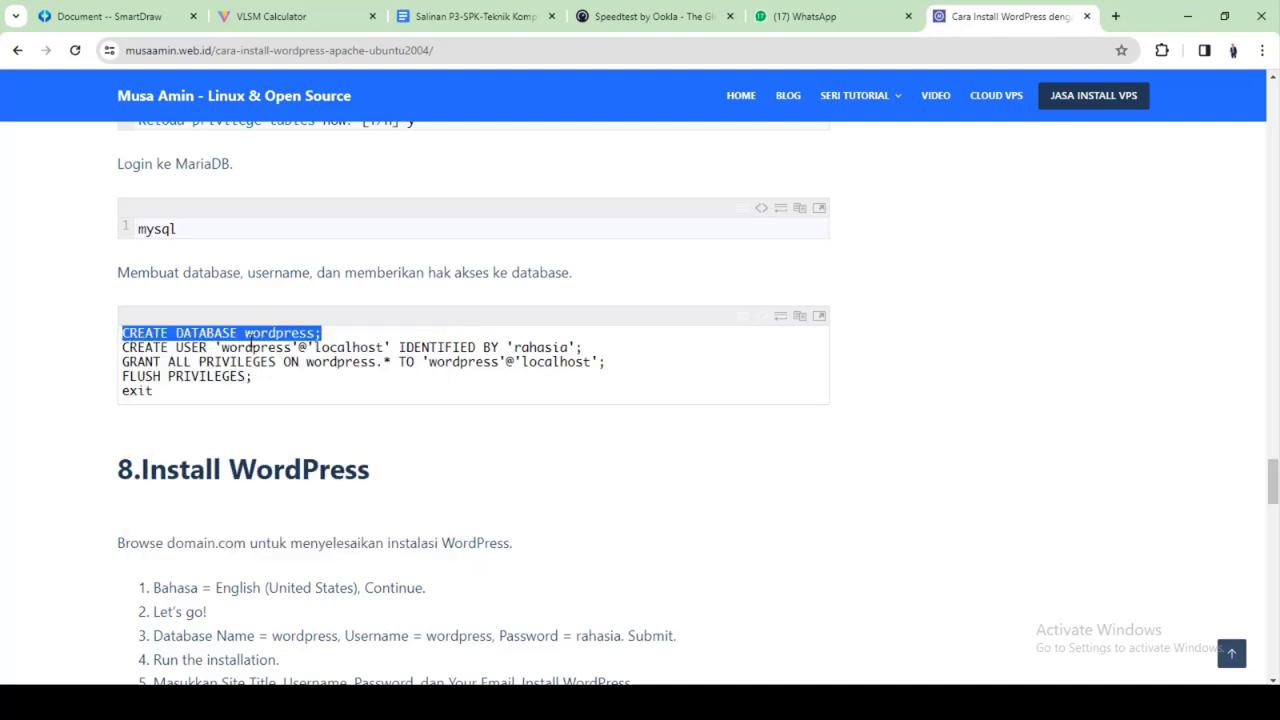
# Try running CREATE DATABASE dbhendra at the shell prompt, then recall and erase the command
pyautogui.hotkey('alt', 'Tab')
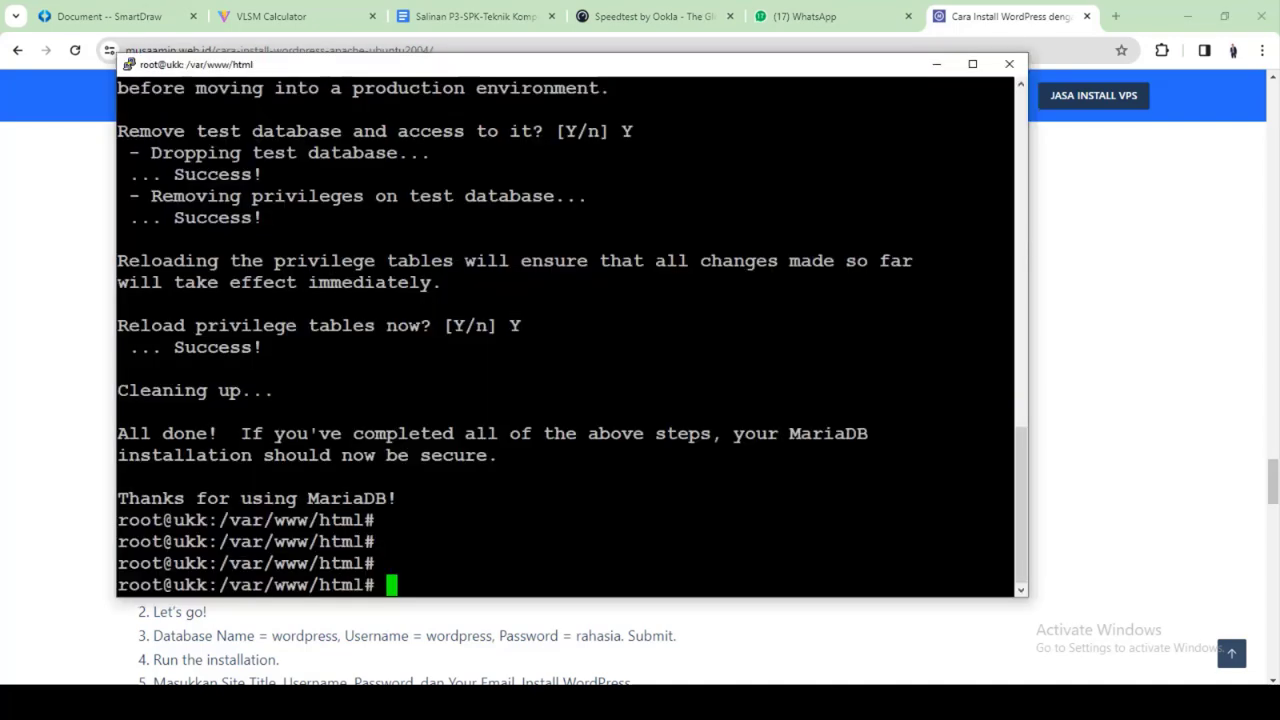
pyautogui.press('shift+Insert')
pyautogui.press('Left')
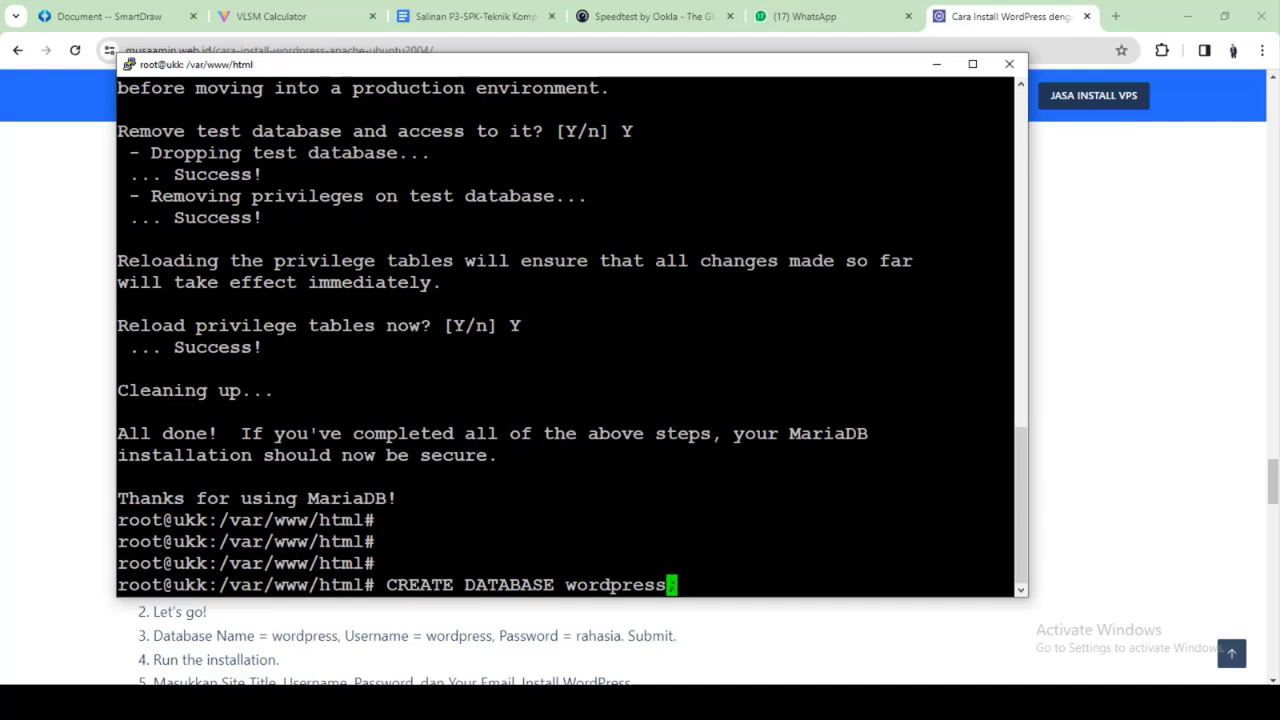
pyautogui.press('BackSpace')
pyautogui.press('BackSpace')
pyautogui.press('BackSpace')
pyautogui.press('BackSpace')
pyautogui.press('BackSpace')
pyautogui.press('BackSpace')
pyautogui.press('BackSpace')
pyautogui.press('BackSpace')
pyautogui.press('BackSpace')
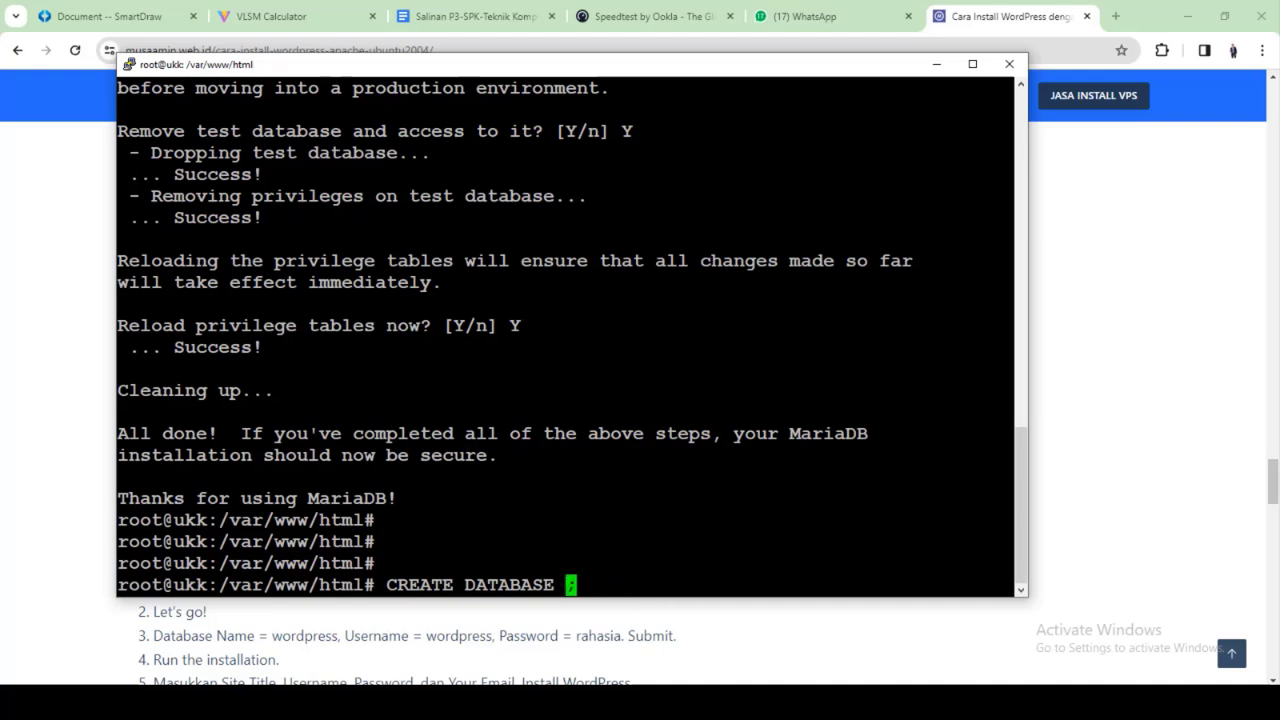
pyautogui.write('dbhendra')
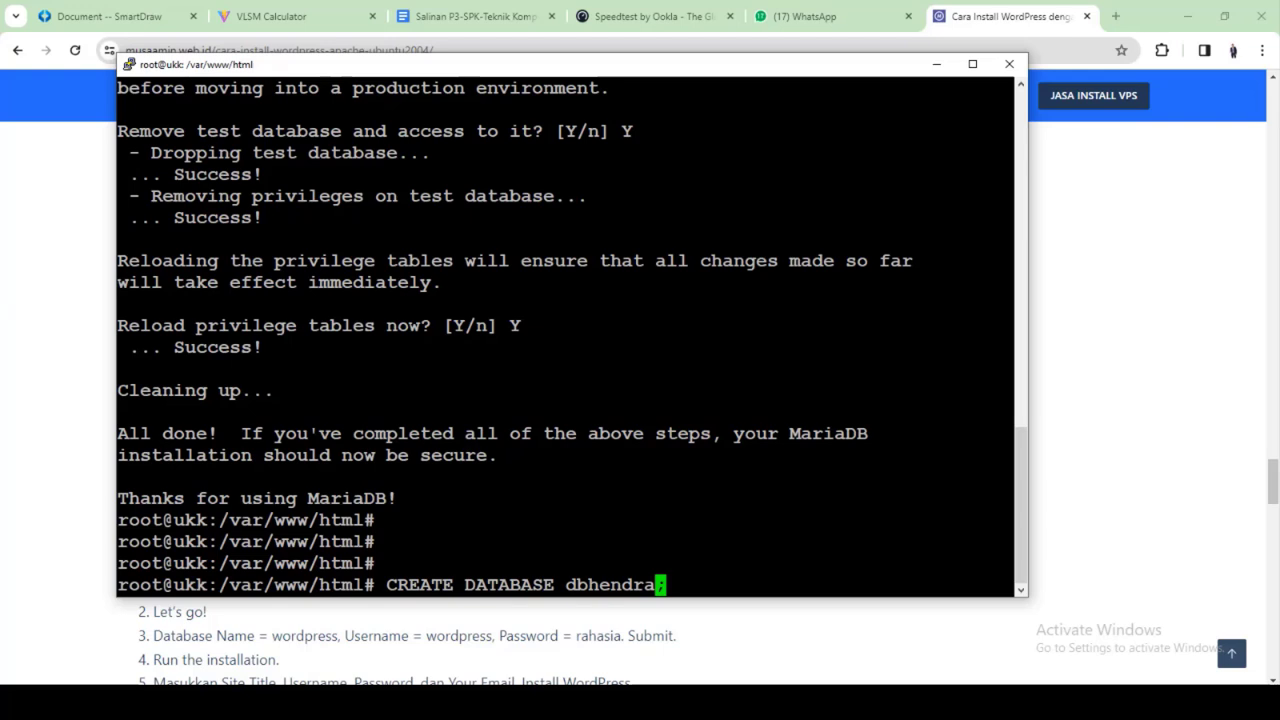
pyautogui.press('Return')
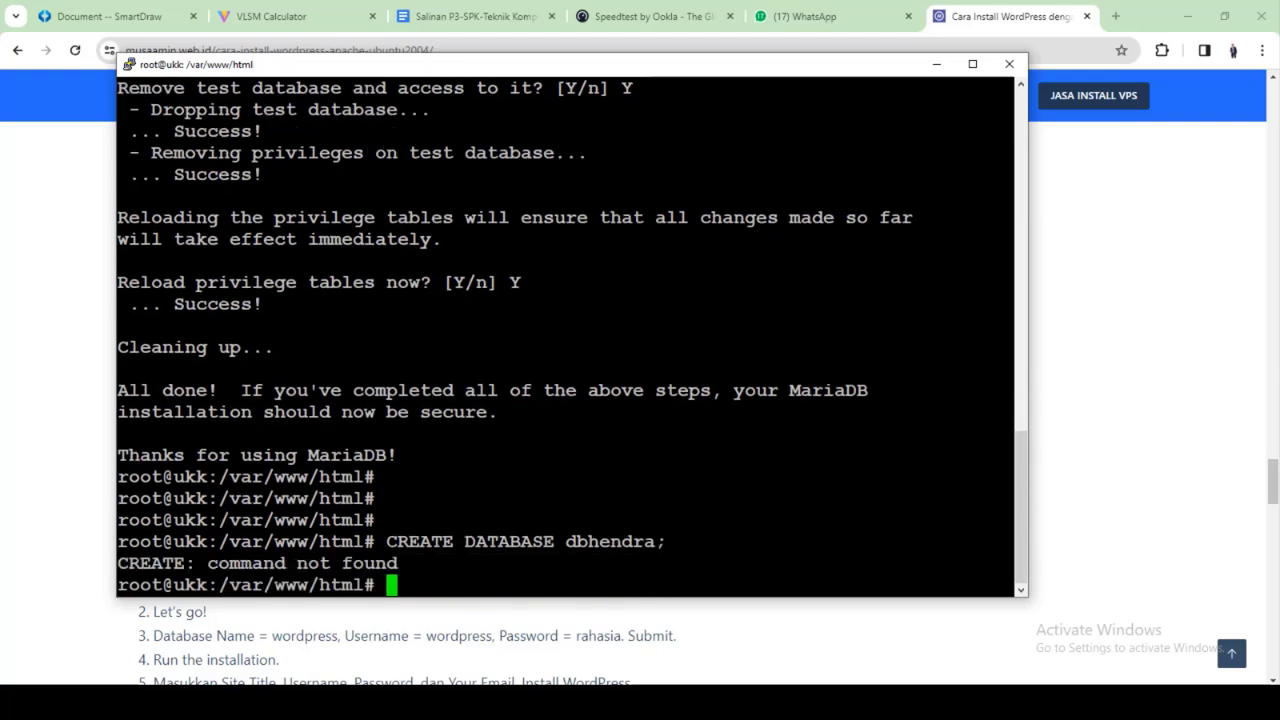
pyautogui.press('Up')
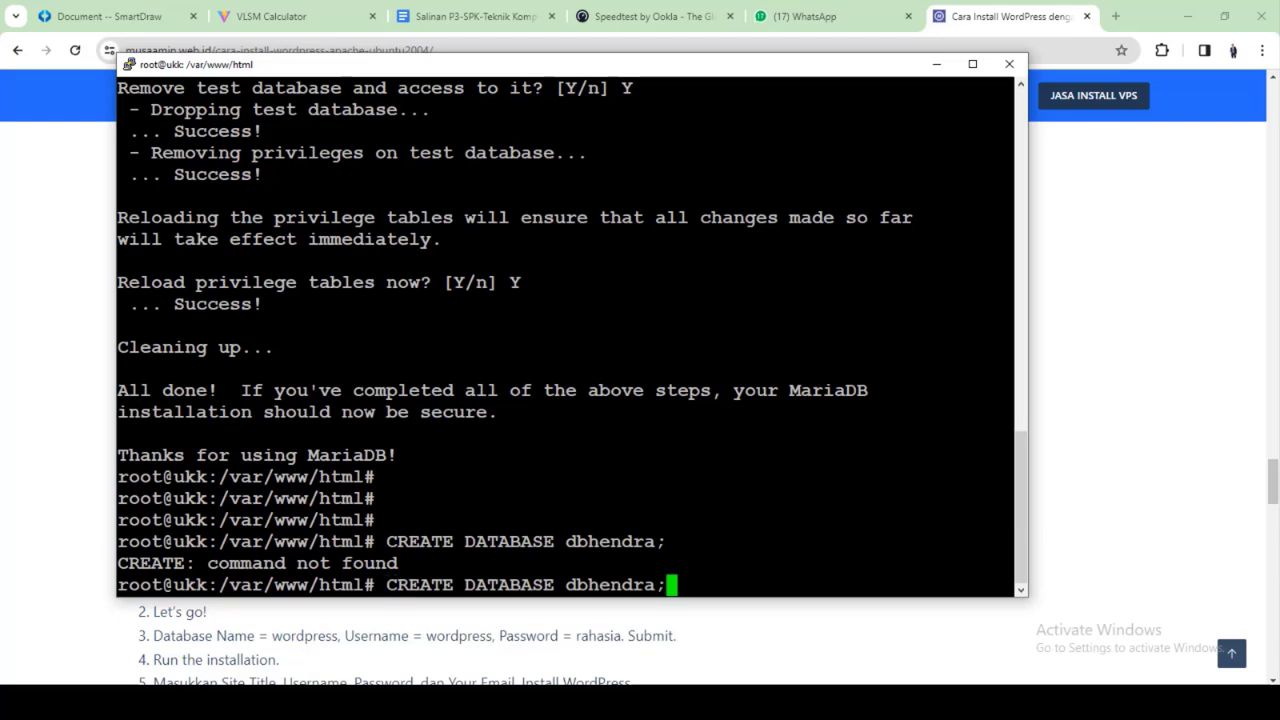
pyautogui.press('Left')
pyautogui.press('Left')
pyautogui.press('Left')
pyautogui.press('Left')
pyautogui.press('Left')
pyautogui.press('Left')
pyautogui.press('Left')
pyautogui.press('Left')
pyautogui.press('Left')
pyautogui.press('Left')
pyautogui.press('BackSpace')
pyautogui.press('BackSpace')
pyautogui.press('BackSpace')
pyautogui.press('BackSpace')
pyautogui.press('BackSpace')
pyautogui.press('BackSpace')
pyautogui.press('BackSpace')
pyautogui.press('BackSpace')
pyautogui.press('BackSpace')
pyautogui.press('BackSpace')
pyautogui.press('BackSpace')
pyautogui.press('BackSpace')
pyautogui.press('BackSpace')
pyautogui.press('BackSpace')
pyautogui.press('BackSpace')
pyautogui.press('BackSpace')
pyautogui.press('BackSpace')
pyautogui.press('BackSpace')
pyautogui.press('BackSpace')
pyautogui.press('BackSpace')
pyautogui.press('BackSpace')
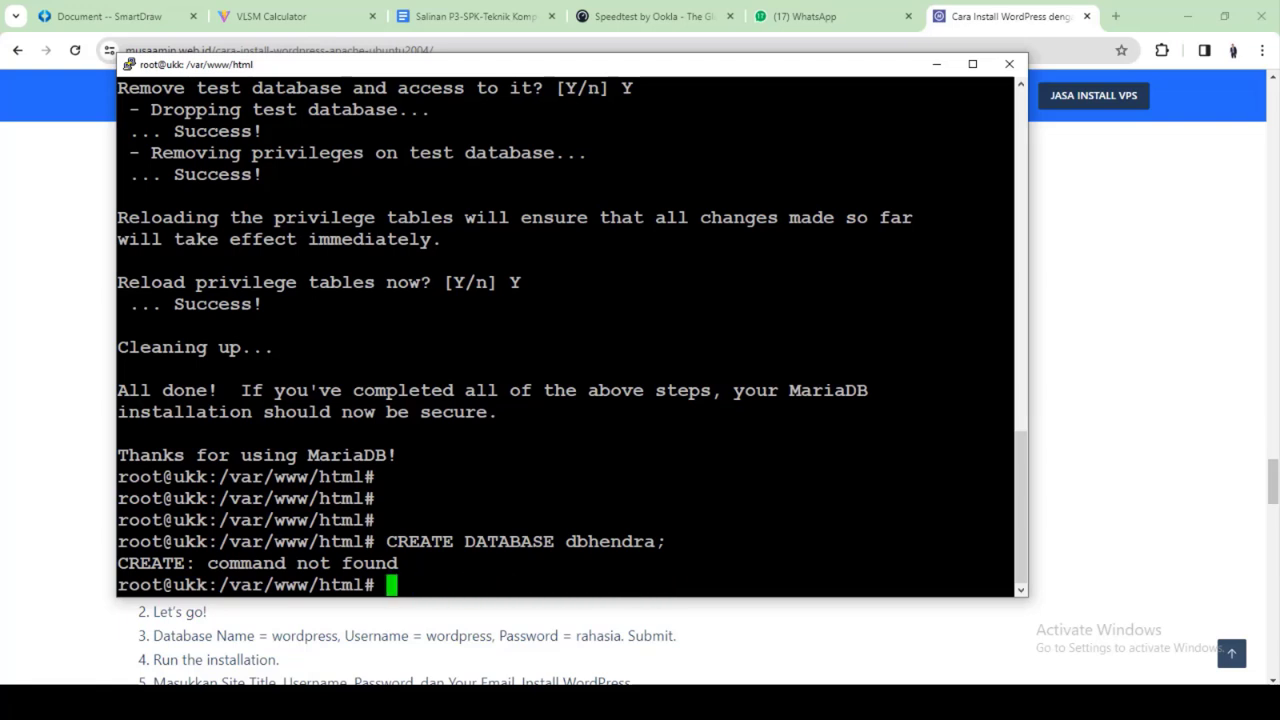
# Log into MariaDB as root with mysql -u root -p and create the database dbhendra
pyautogui.write('mysql ')
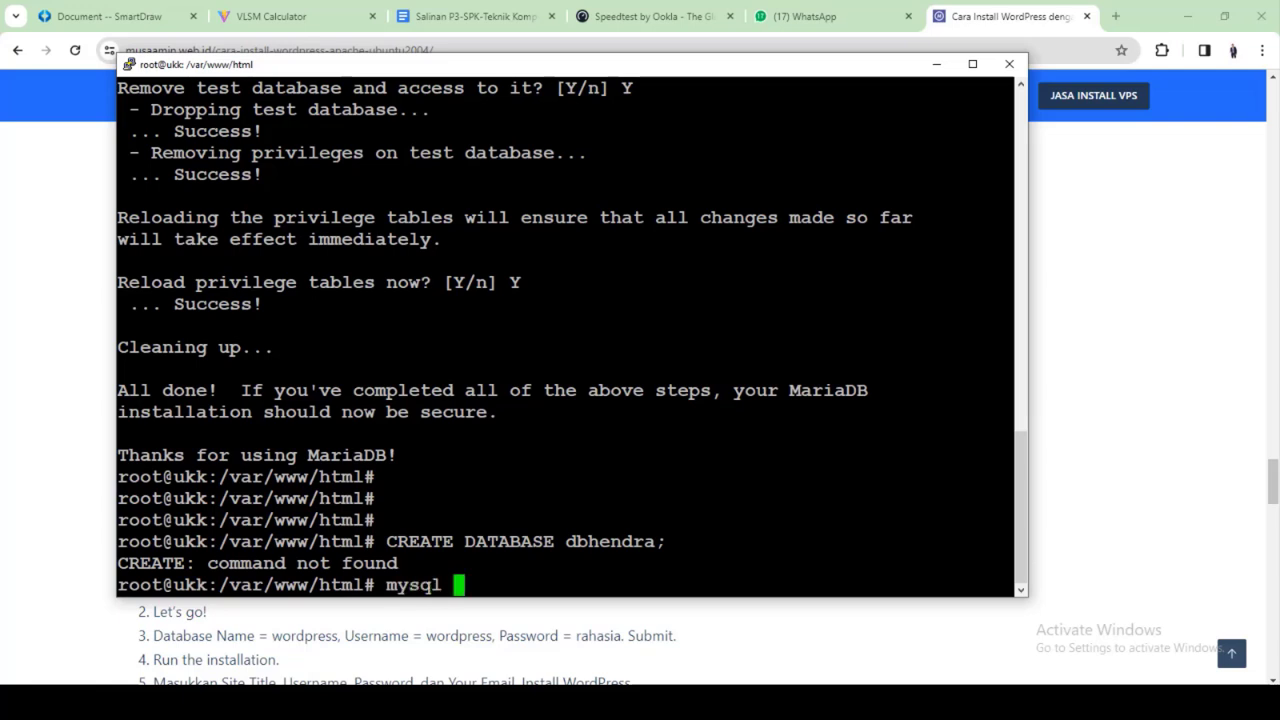
pyautogui.write('-u root ')
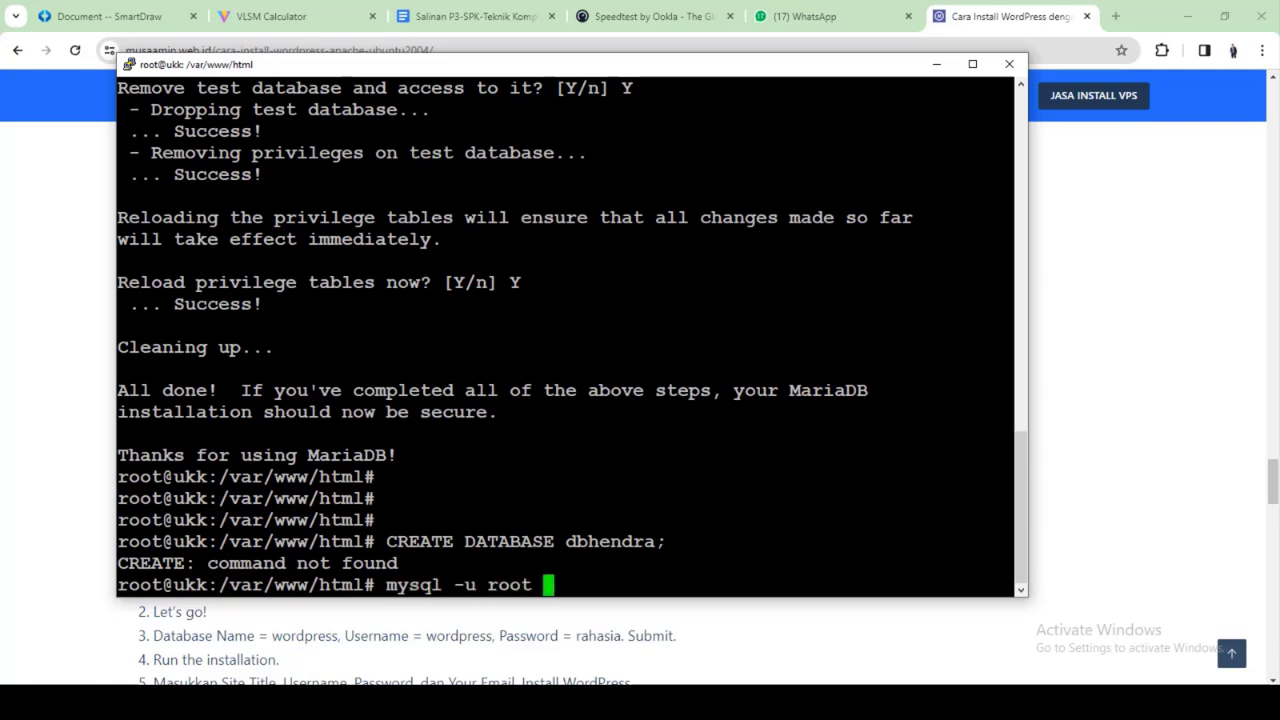
pyautogui.write('-p')
pyautogui.press('Return')
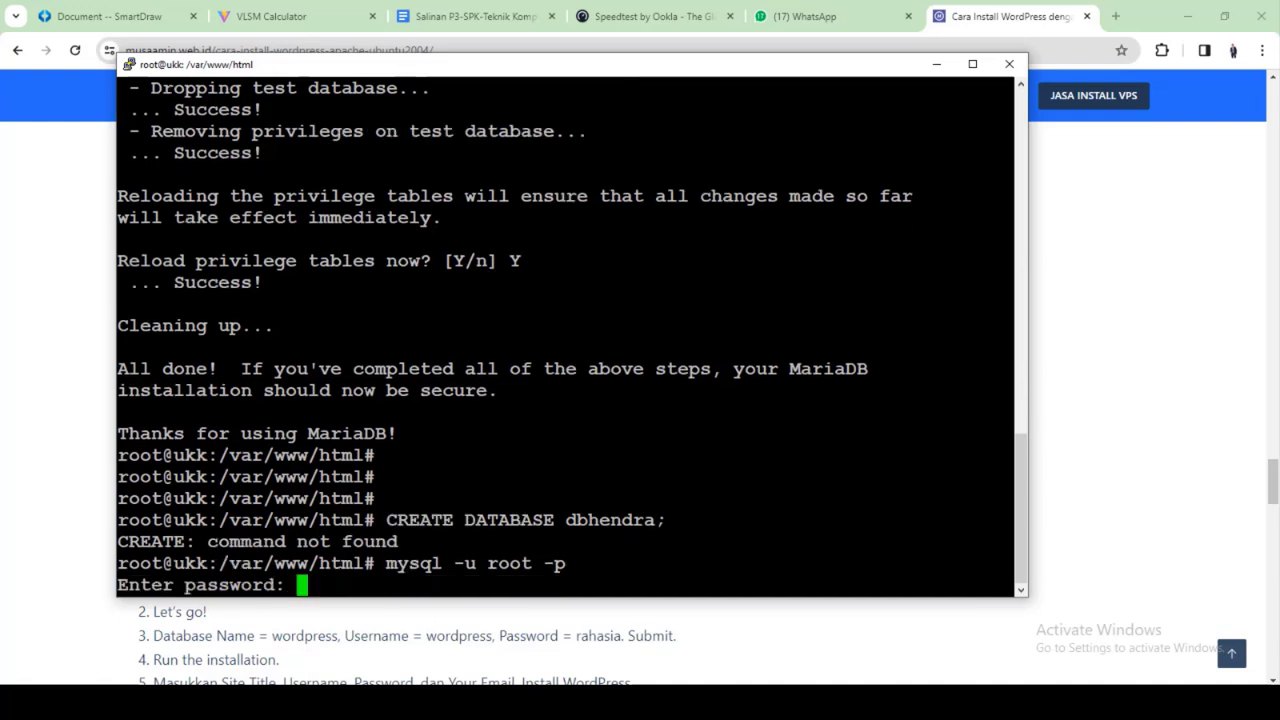
pyautogui.press('Return')
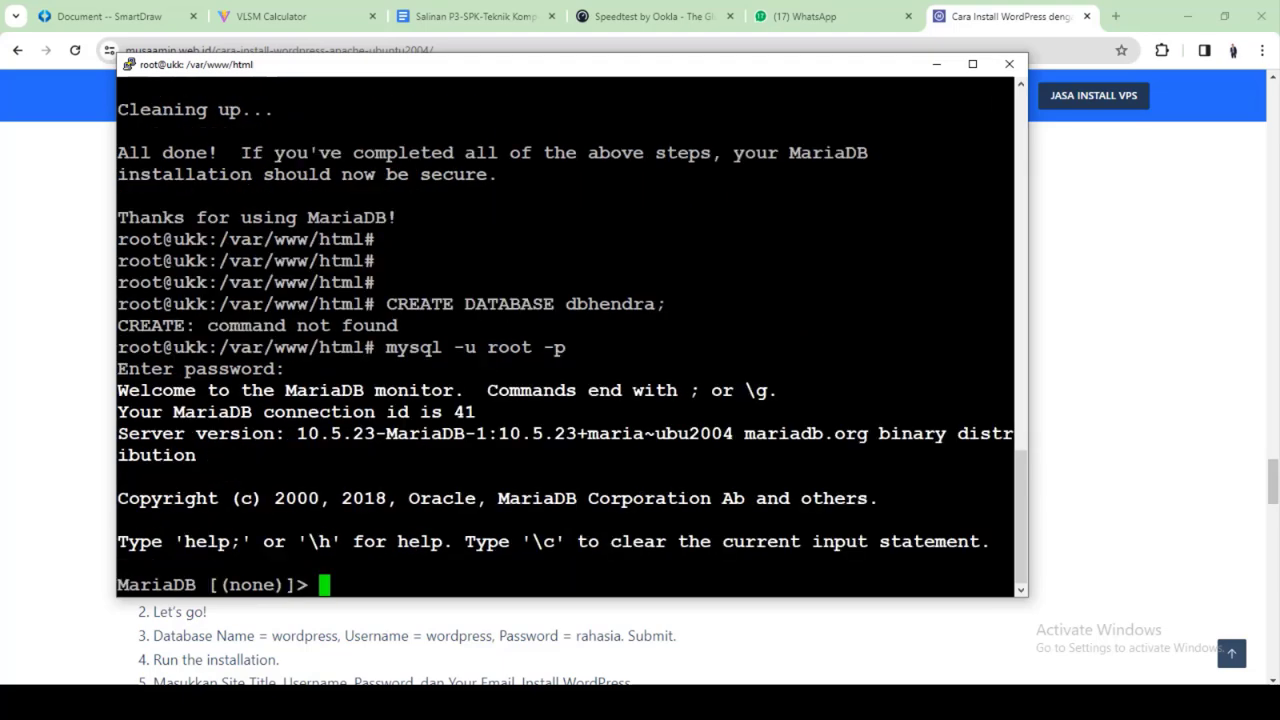
pyautogui.press('shift+Insert')
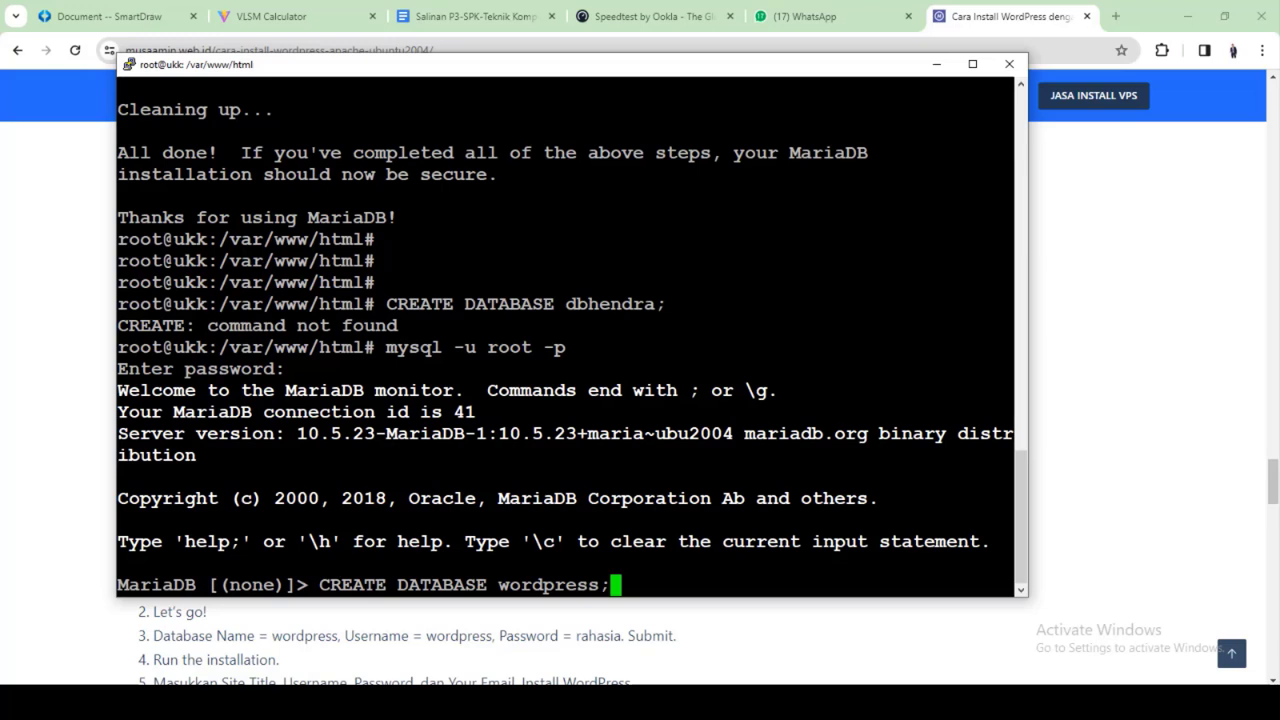
pyautogui.press('Left')
pyautogui.press('BackSpace')
pyautogui.press('BackSpace')
pyautogui.press('BackSpace')
pyautogui.press('BackSpace')
pyautogui.press('BackSpace')
pyautogui.press('BackSpace')
pyautogui.press('BackSpace')
pyautogui.press('BackSpace')
pyautogui.press('BackSpace')
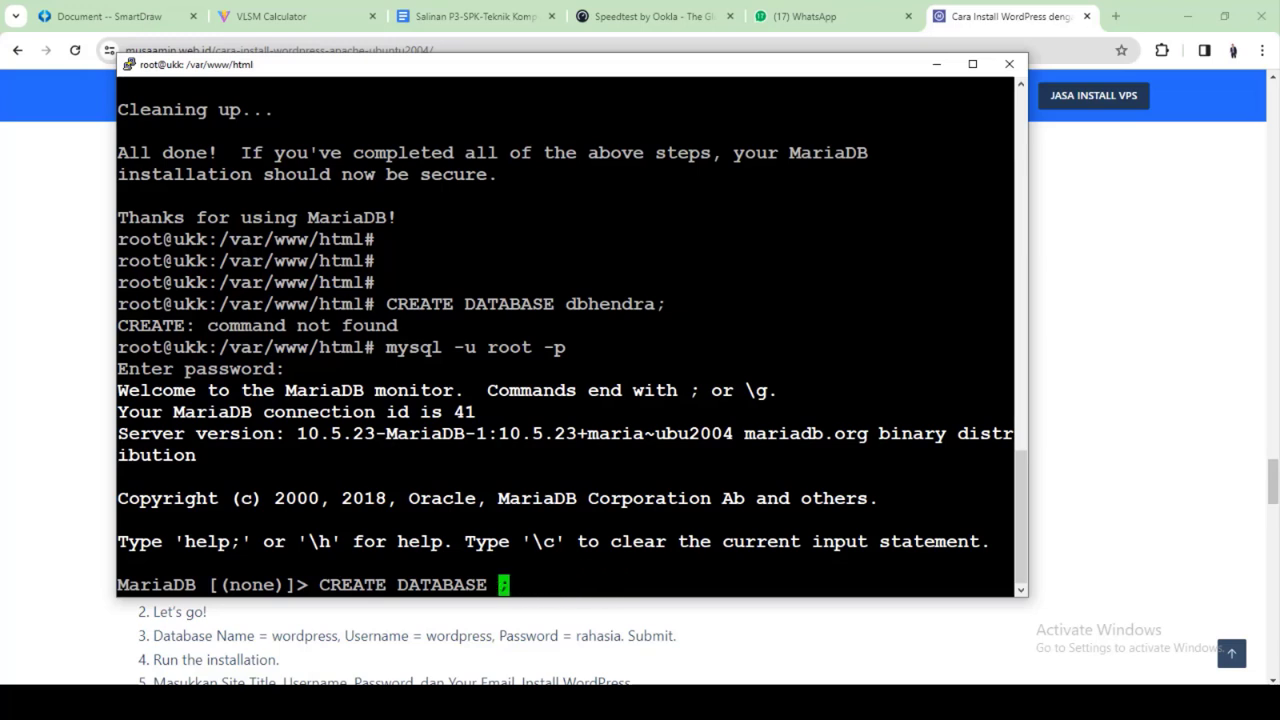
pyautogui.write('dbhendra')
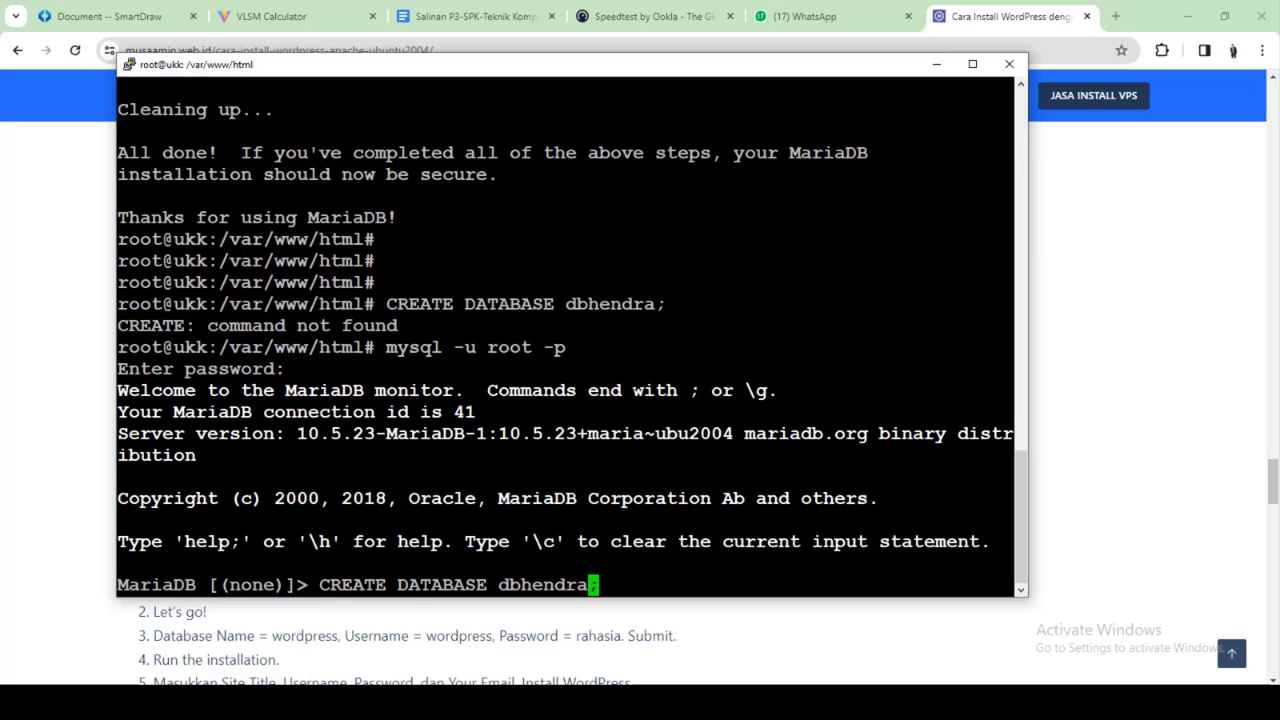
pyautogui.press('Return')
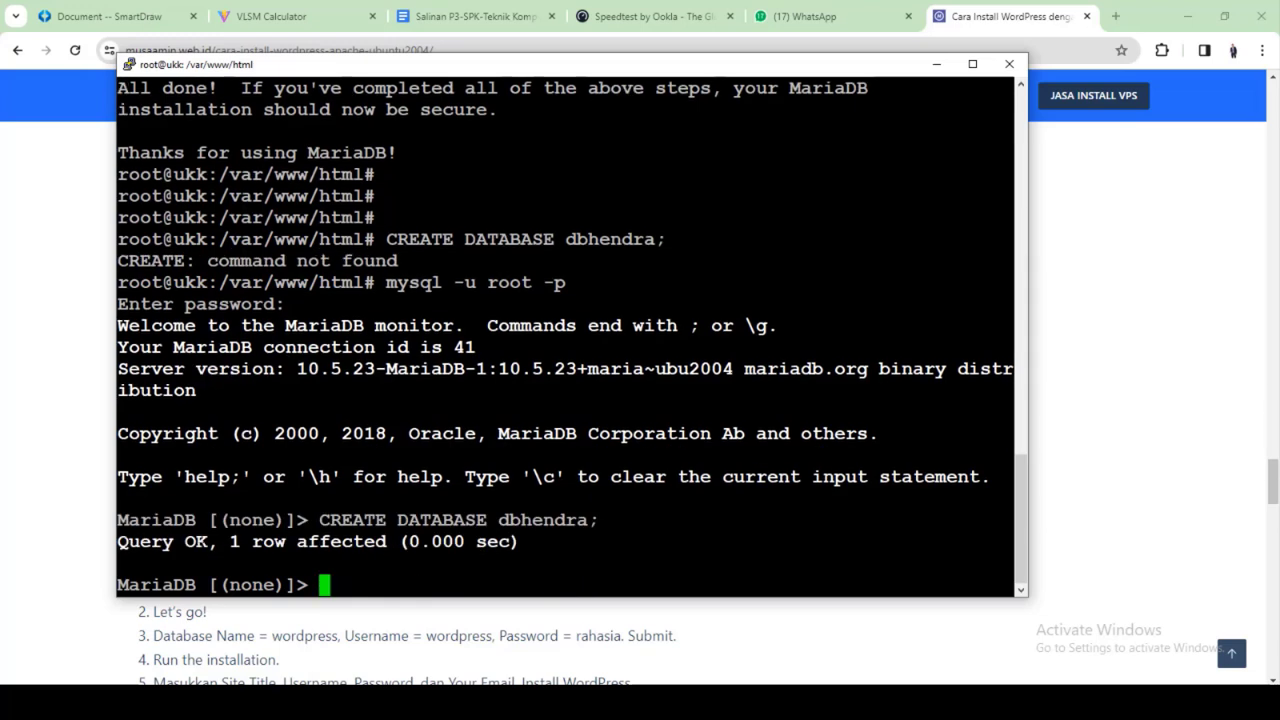
# Copy the CREATE USER statement from the WordPress tutorial
pyautogui.click(991, 12)
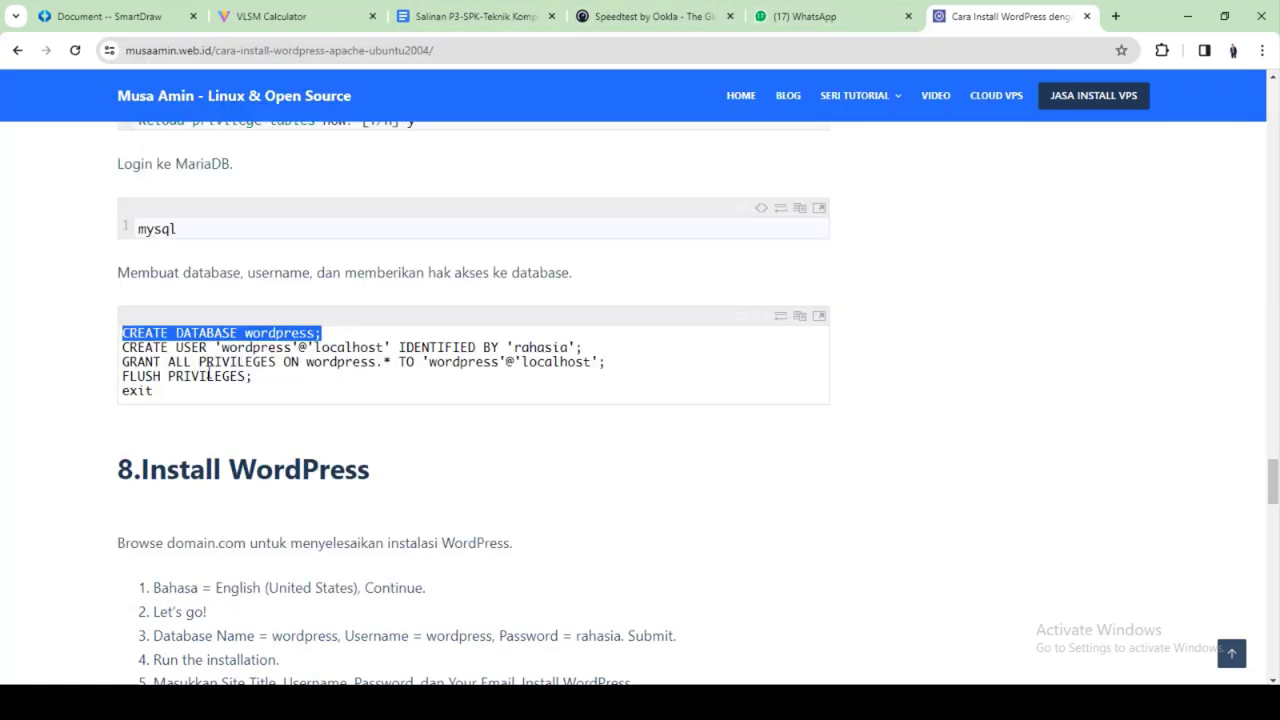
pyautogui.moveTo(121, 347); pyautogui.dragTo(584, 347)
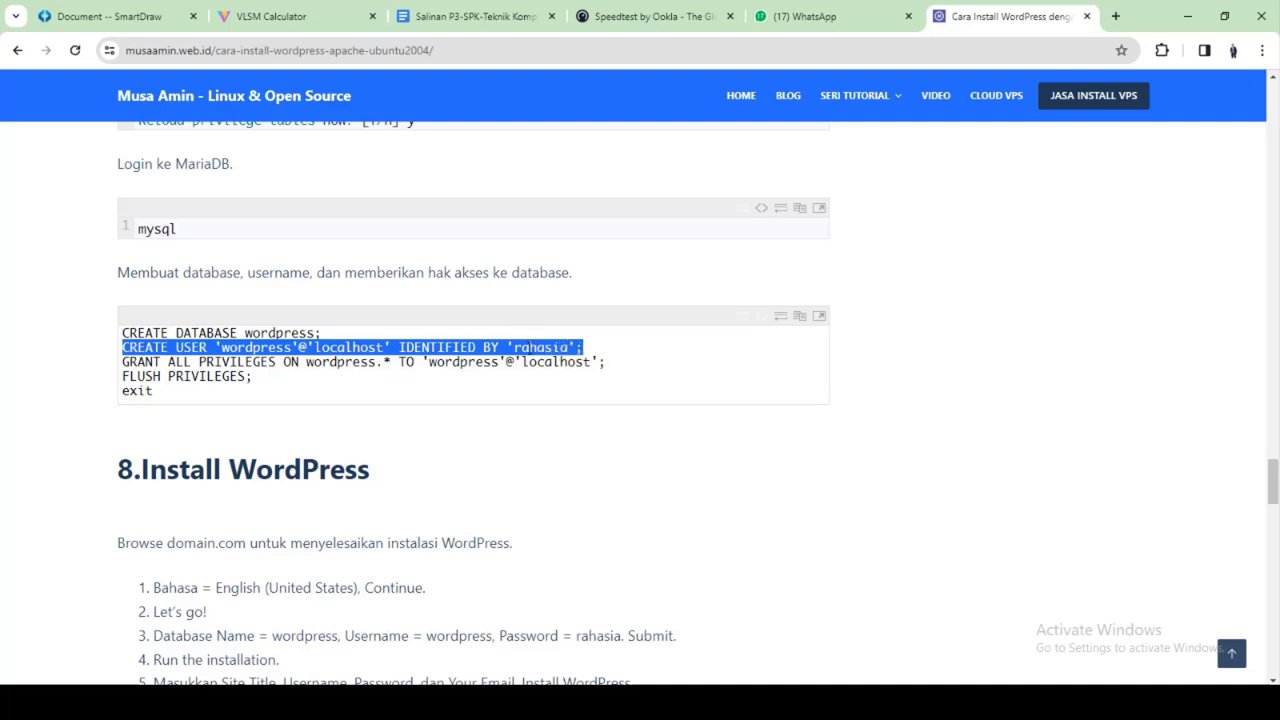
pyautogui.rightClick(524, 347)
pyautogui.click(563, 363)
# Create the MariaDB user 'userhendra'@'localhost', identified by its own password
pyautogui.click(868, 702)
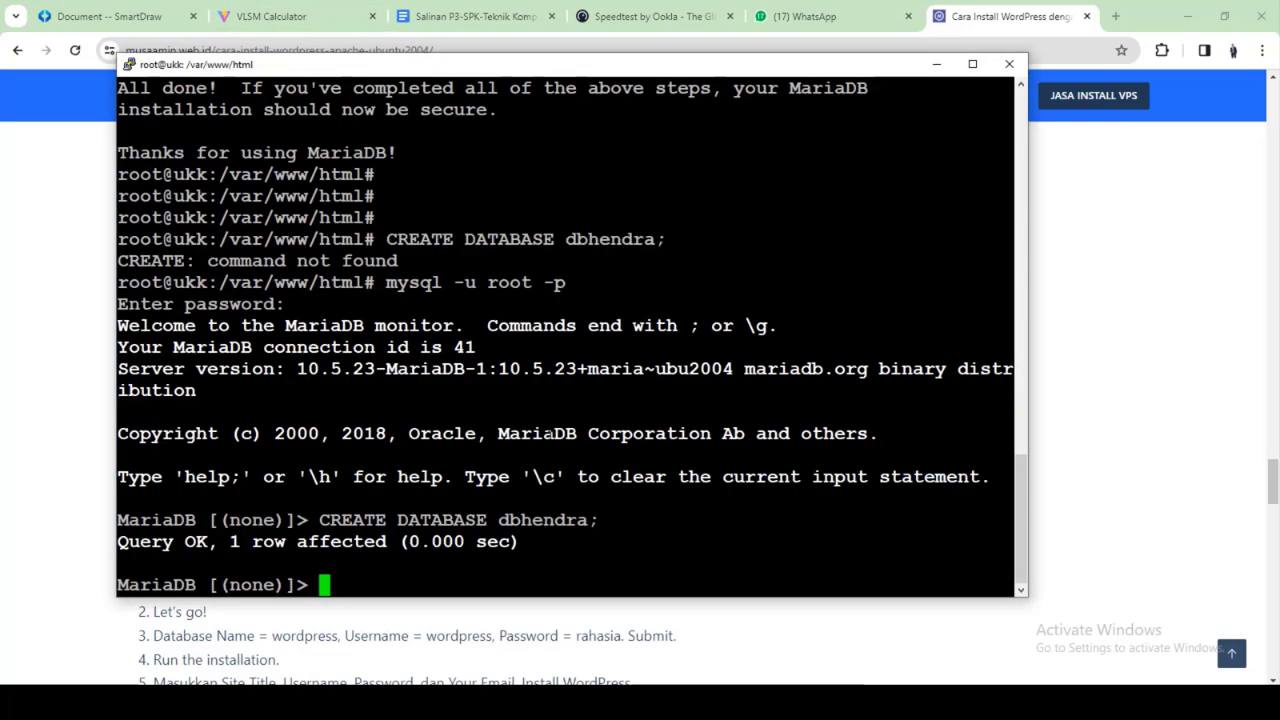
pyautogui.rightClick(550, 434)
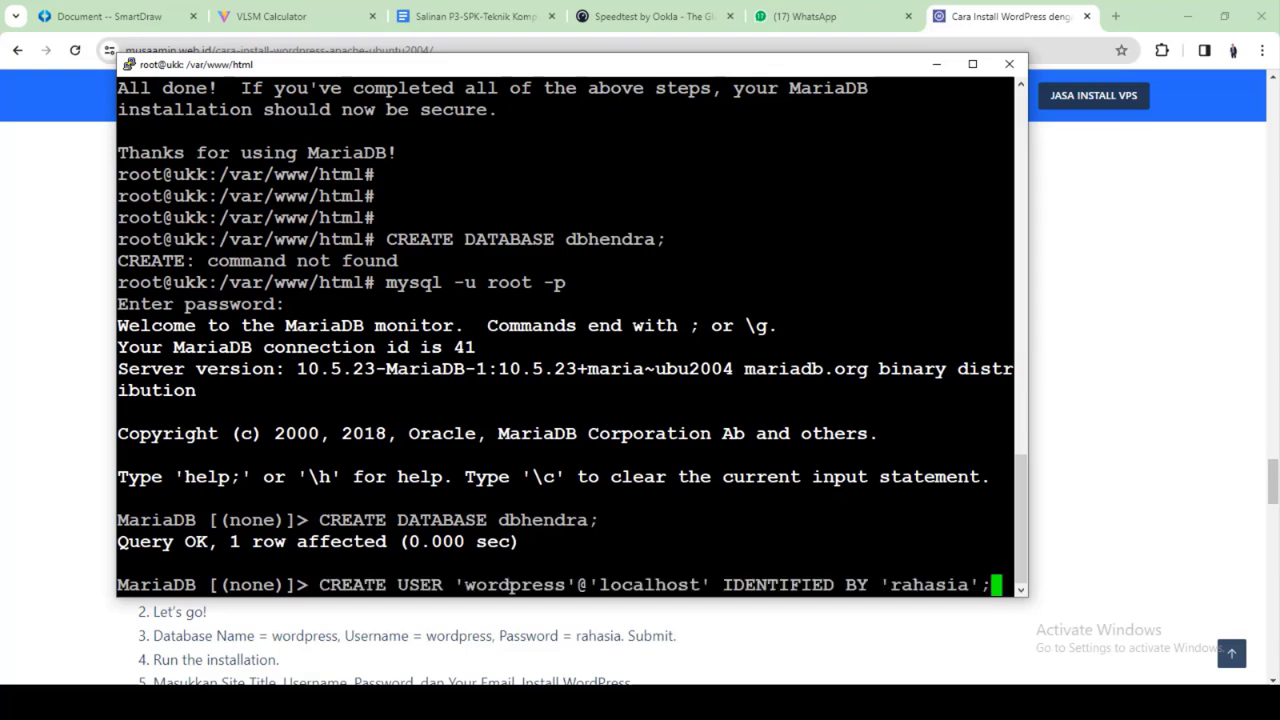
pyautogui.hotkey('ctrl', 'Left')
pyautogui.hotkey('ctrl', 'Left')
pyautogui.hotkey('ctrl', 'Left')
pyautogui.hotkey('ctrl', 'Left')
pyautogui.press('Left')
pyautogui.press('Left')
pyautogui.press('Left')
pyautogui.press('BackSpace')
pyautogui.press('BackSpace')
pyautogui.press('BackSpace')
pyautogui.press('BackSpace')
pyautogui.press('BackSpace')
pyautogui.press('BackSpace')
pyautogui.press('BackSpace')
pyautogui.press('BackSpace')
pyautogui.press('BackSpace')
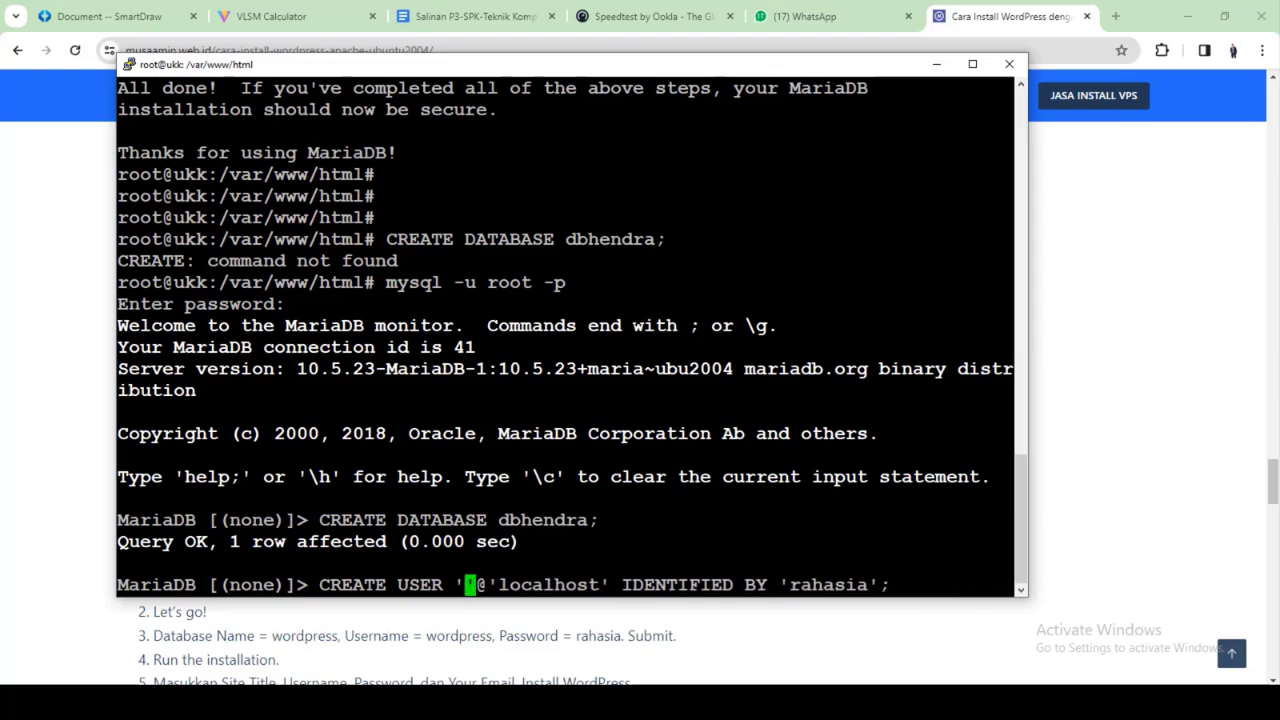
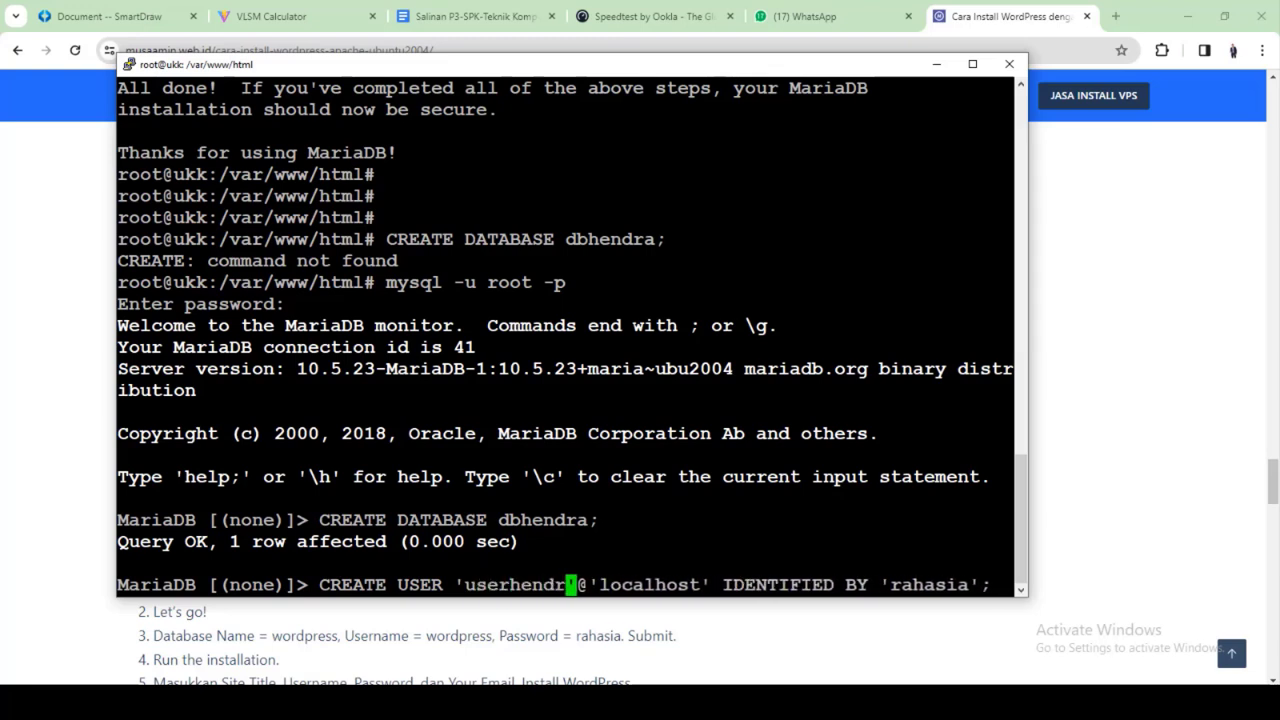
pyautogui.press('Right')
pyautogui.press('Right')
pyautogui.press('Right')
pyautogui.press('Right')
pyautogui.press('Right')
pyautogui.press('Right')
pyautogui.press('Right')
pyautogui.press('Right')
pyautogui.press('Right')
pyautogui.press('Right')
pyautogui.press('Right')
pyautogui.press('Right')
pyautogui.press('Right')
pyautogui.press('Right')
pyautogui.press('Right')
pyautogui.press('Right')
pyautogui.press('Right')
pyautogui.press('Right')
pyautogui.press('Right')
pyautogui.press('Right')
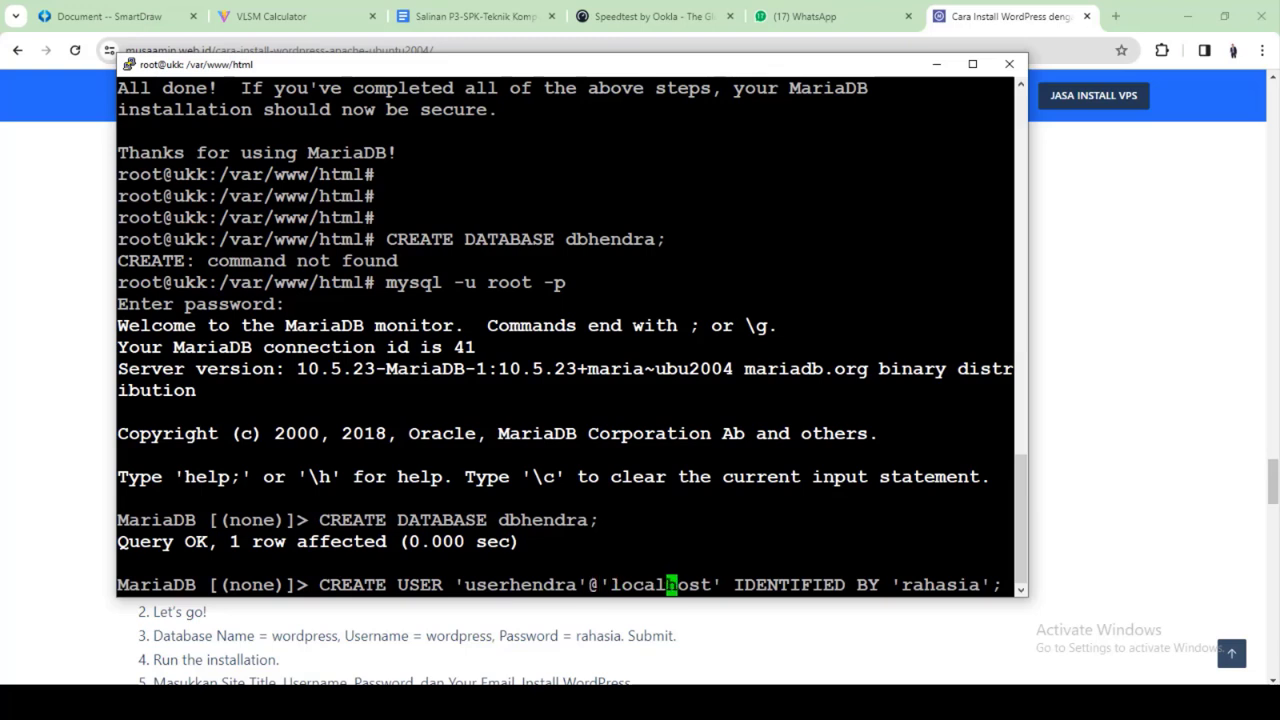
pyautogui.press('Right')
pyautogui.press('Right')
pyautogui.press('Right')
pyautogui.press('Right')
pyautogui.press('Right')
pyautogui.press('Right')
pyautogui.press('Right')
pyautogui.press('Right')
pyautogui.press('BackSpace')
pyautogui.press('BackSpace')
pyautogui.press('BackSpace')
pyautogui.press('BackSpace')
pyautogui.press('BackSpace')
pyautogui.press('BackSpace')
pyautogui.press('BackSpace')
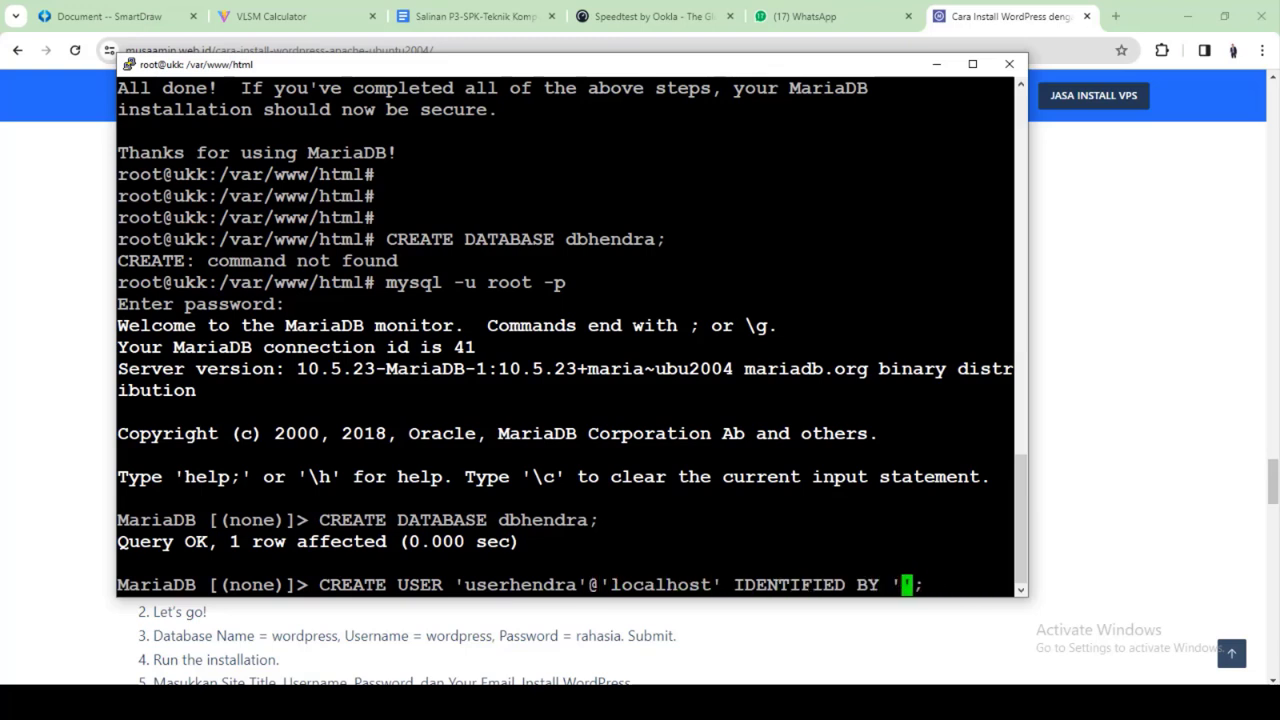
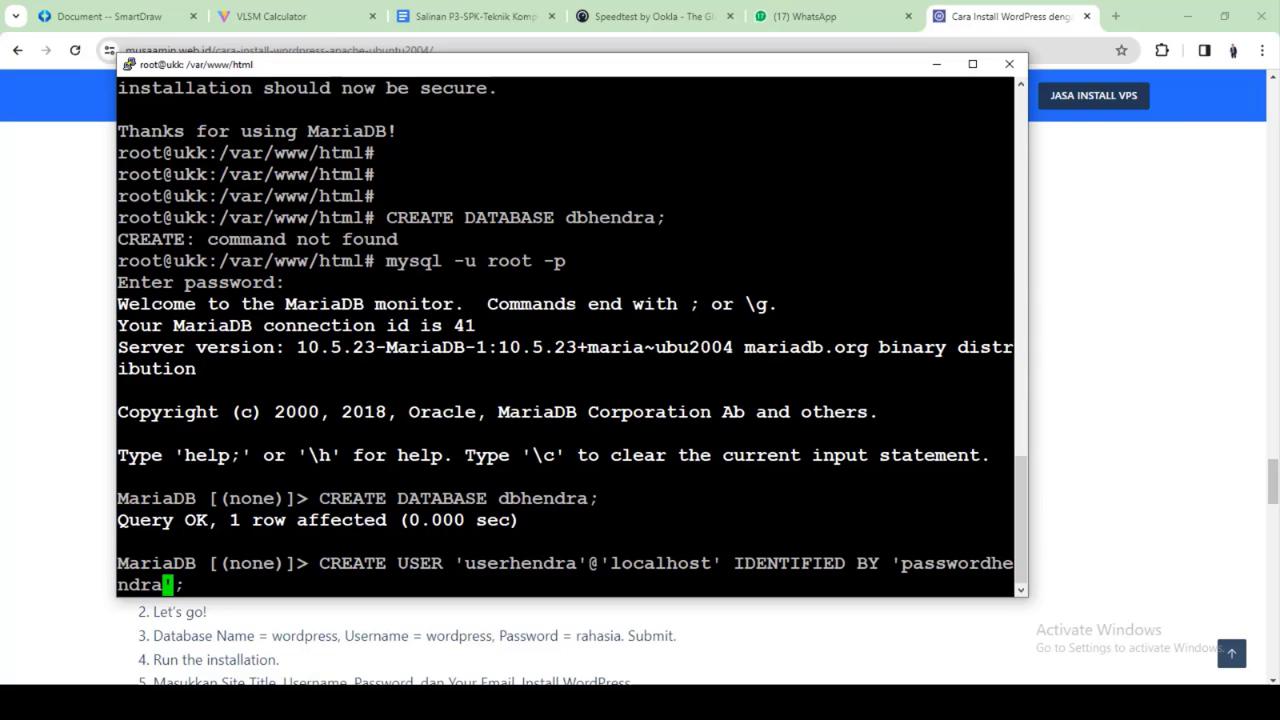
pyautogui.press('Return')
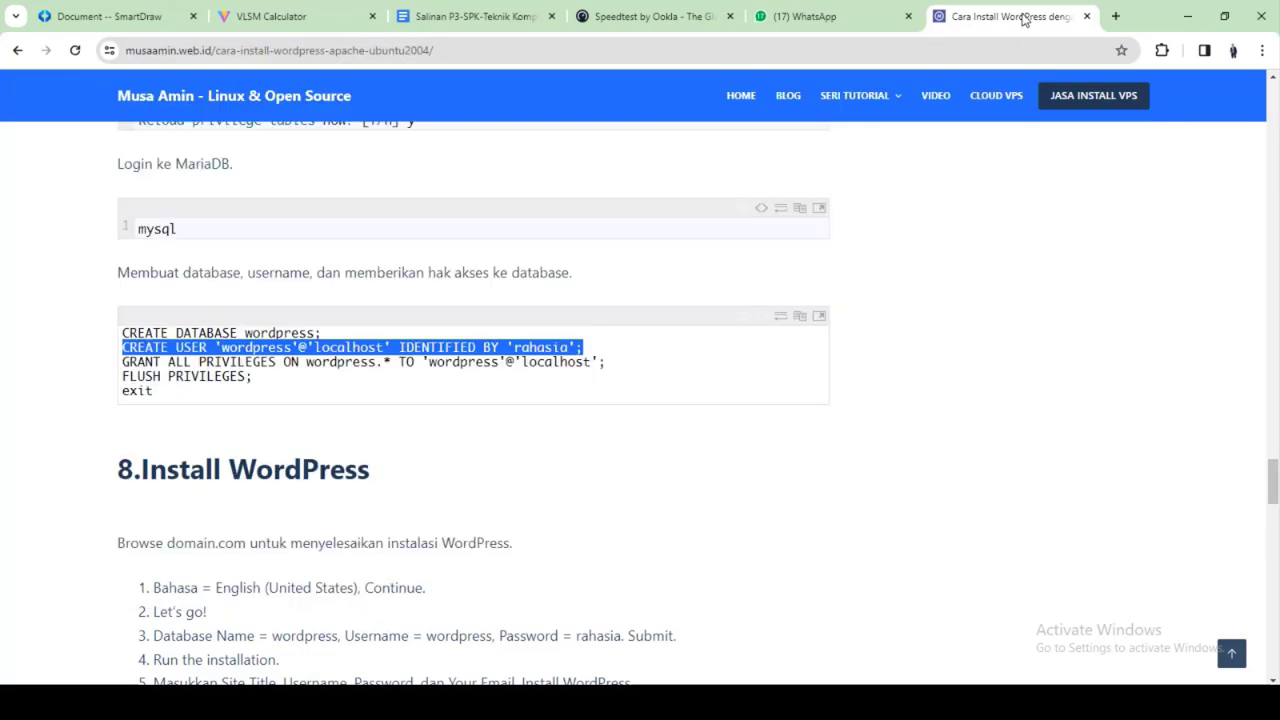
# Copy the tutorial's GRANT ALL PRIVILEGES and FLUSH PRIVILEGES lines
pyautogui.click(1025, 18)
pyautogui.moveTo(121, 365); pyautogui.dragTo(606, 362)
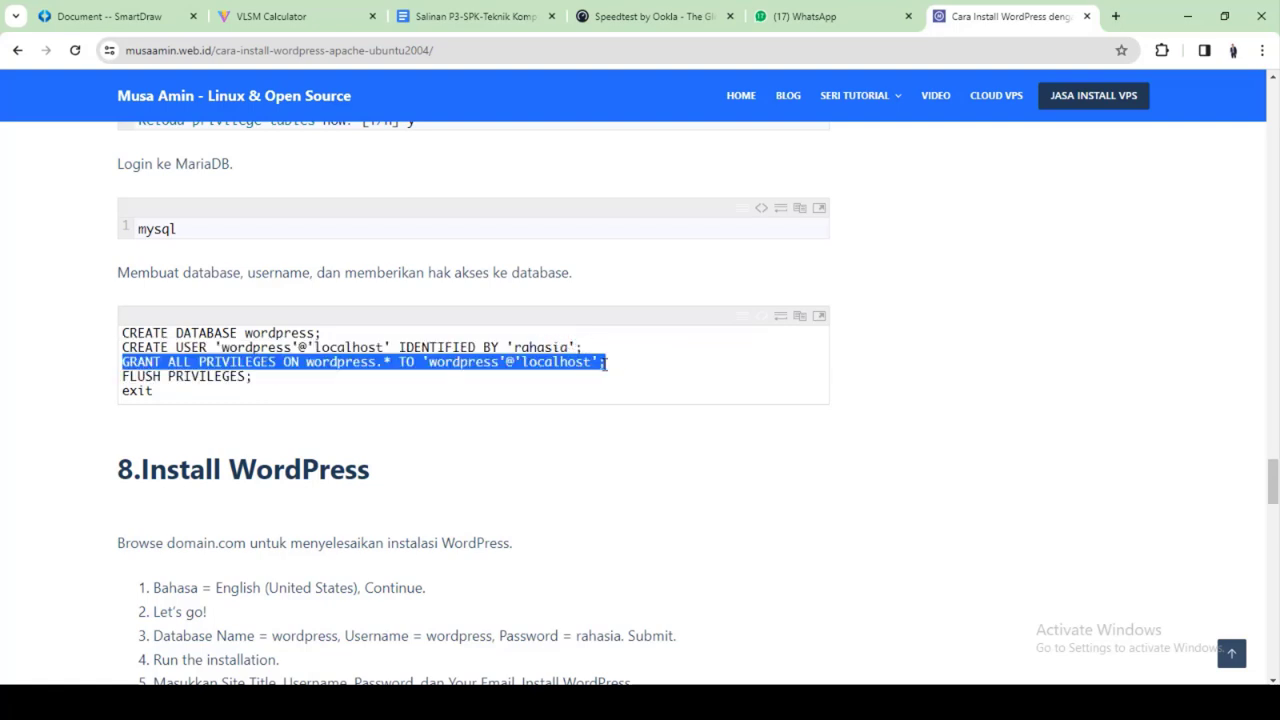
pyautogui.rightClick(463, 362)
pyautogui.click(497, 374)
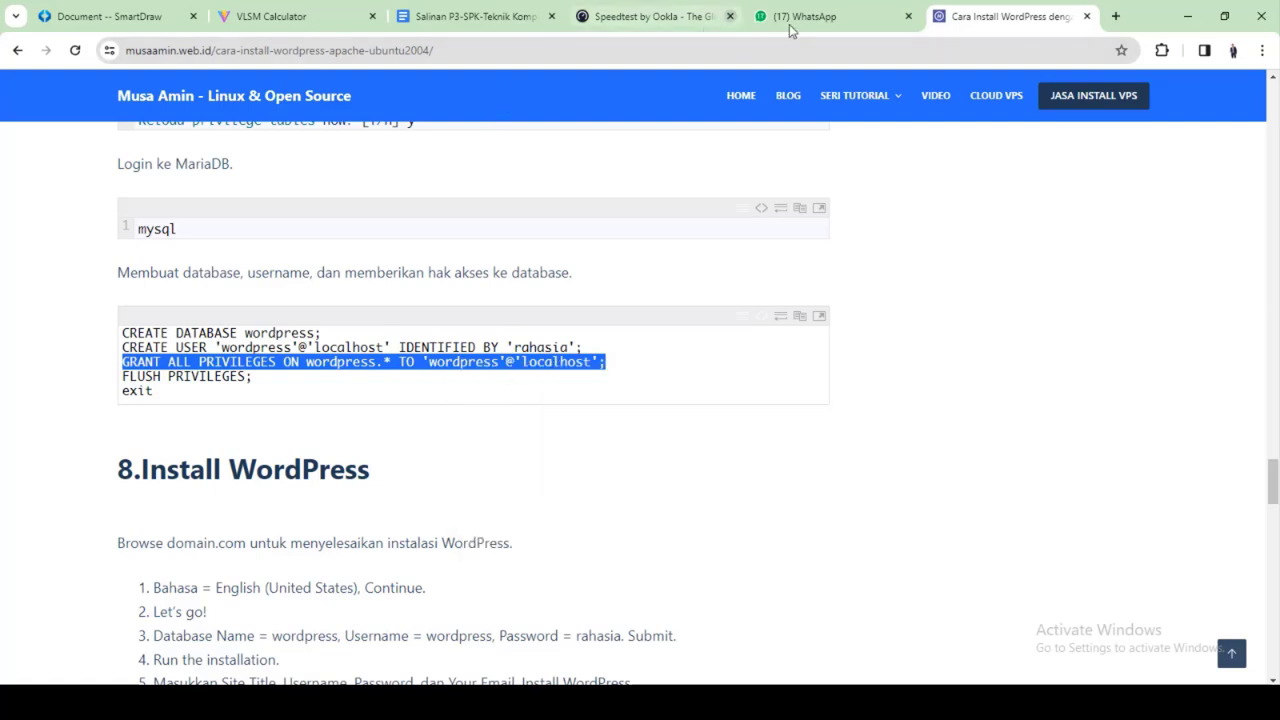
# Run GRANT ALL PRIVILEGES ON dbhendra.* TO 'userhendra'@'localhost' in MariaDB
pyautogui.click(800, 702)
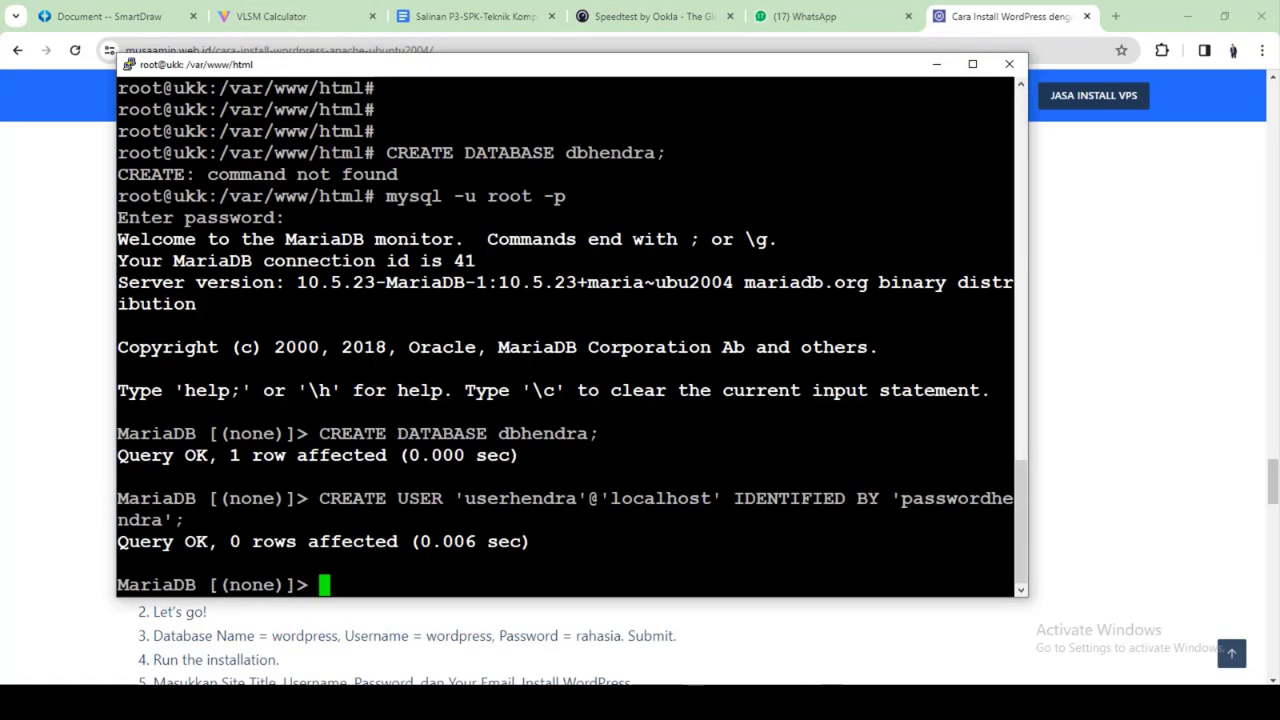
pyautogui.rightClick(665, 480)
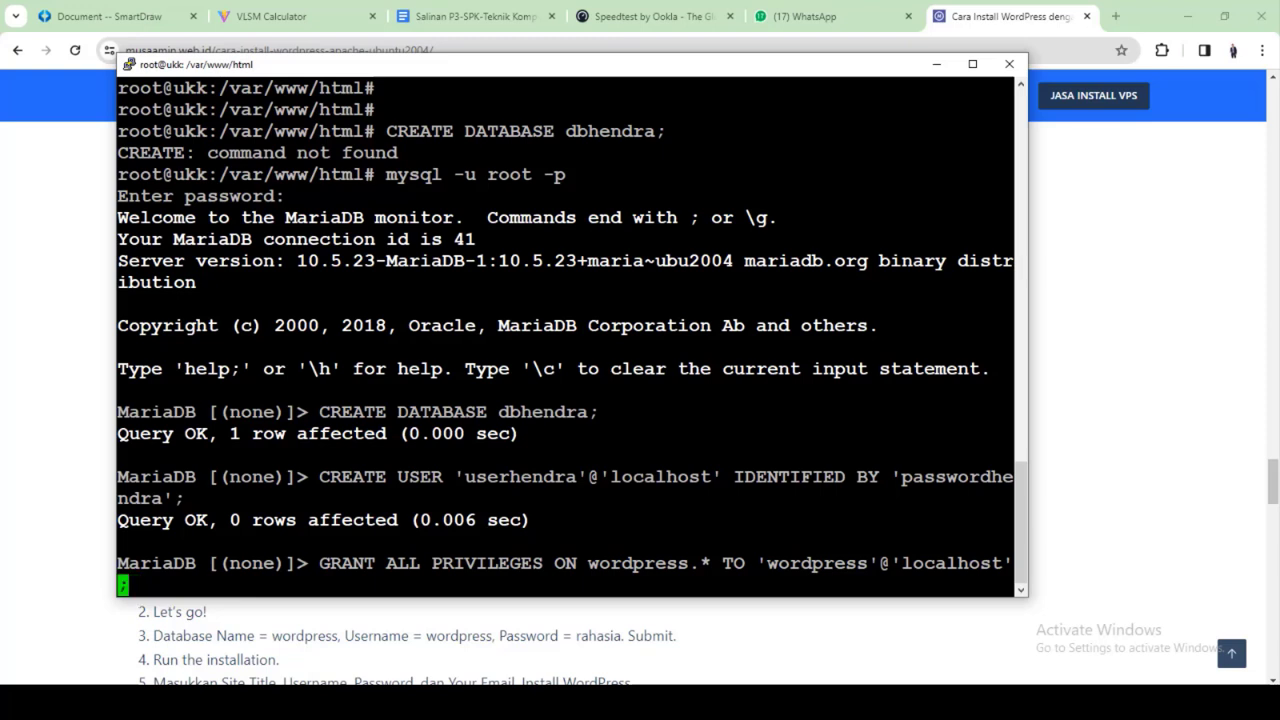
pyautogui.press('Left')
pyautogui.press('Left')
pyautogui.press('Left')
pyautogui.press('Left')
pyautogui.press('Left')
pyautogui.press('Left')
pyautogui.press('Left')
pyautogui.press('Left')
pyautogui.press('Left')
pyautogui.press('Left')
pyautogui.press('Left')
pyautogui.press('Left')
pyautogui.press('Left')
pyautogui.press('Left')
pyautogui.press('Left')
pyautogui.press('Left')
pyautogui.press('Left')
pyautogui.press('Left')
pyautogui.press('Left')
pyautogui.press('Left')
pyautogui.press('Left')
pyautogui.press('Left')
pyautogui.press('BackSpace')
pyautogui.press('BackSpace')
pyautogui.press('BackSpace')
pyautogui.press('BackSpace')
pyautogui.press('BackSpace')
pyautogui.press('BackSpace')
pyautogui.press('BackSpace')
pyautogui.press('BackSpace')
pyautogui.press('BackSpace')
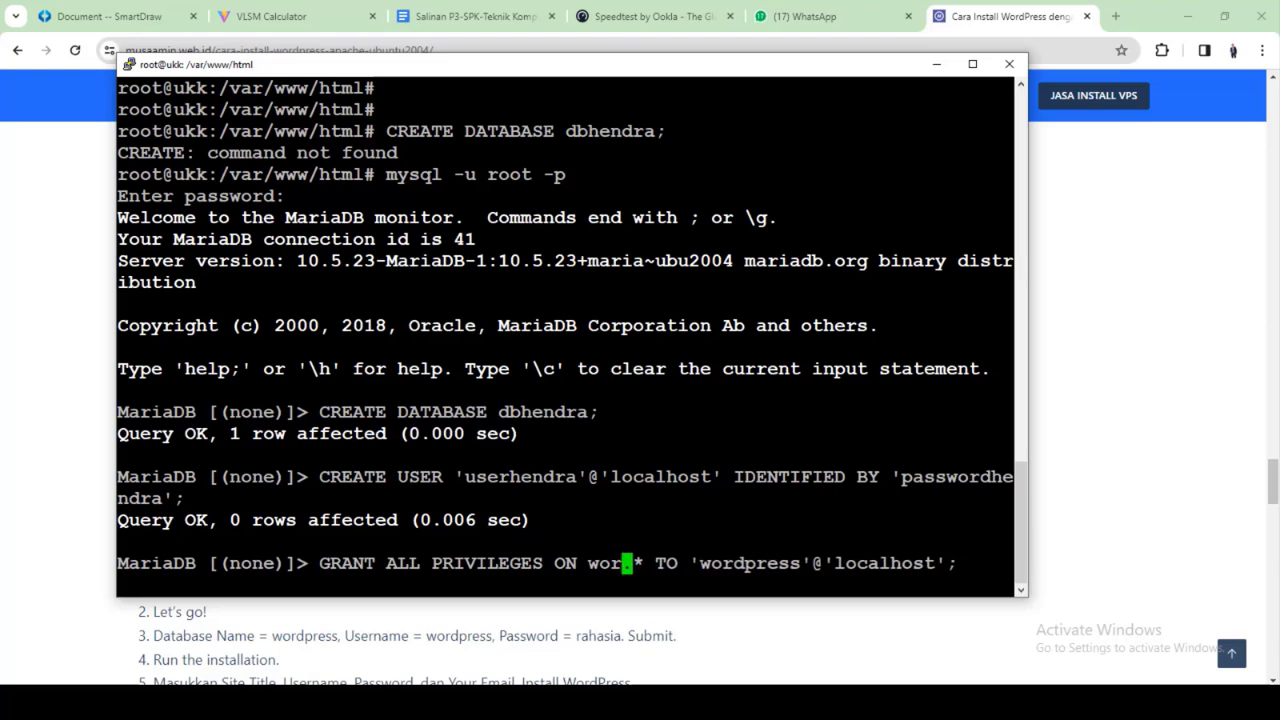
pyautogui.write('db')
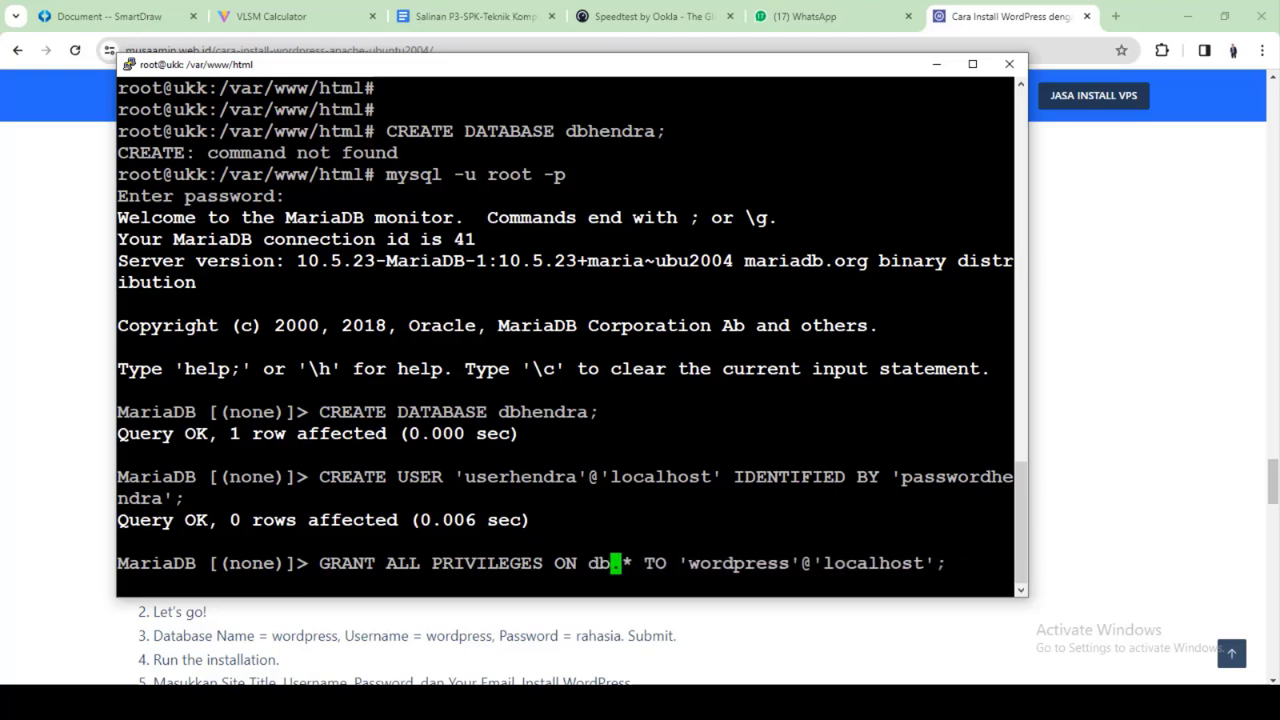
pyautogui.write('hendra')
pyautogui.press('Right')
pyautogui.press('Right')
pyautogui.press('Right')
pyautogui.press('Right')
pyautogui.press('Right')
pyautogui.press('Right')
pyautogui.press('Right')
pyautogui.press('Right')
pyautogui.press('Right')
pyautogui.press('Right')
pyautogui.press('Right')
pyautogui.press('Right')
pyautogui.press('Right')
pyautogui.press('Right')
pyautogui.press('Right')
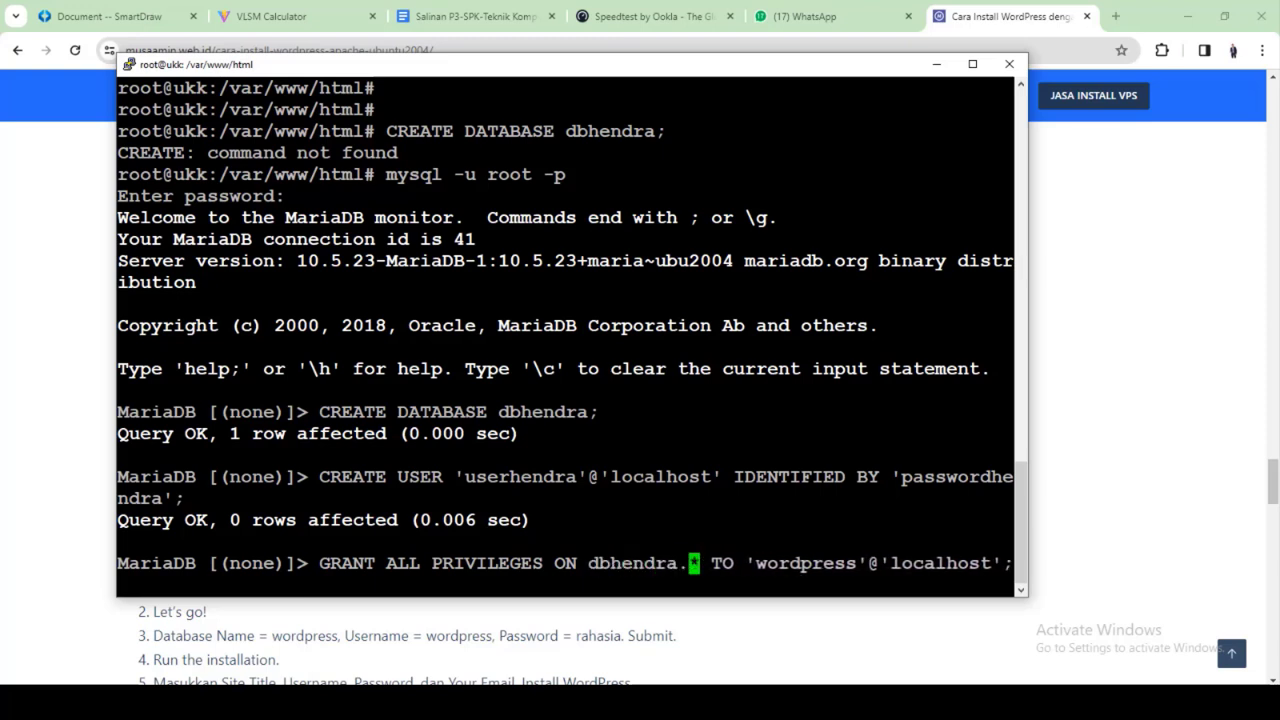
pyautogui.press('Right')
pyautogui.press('BackSpace')
pyautogui.press('BackSpace')
pyautogui.press('BackSpace')
pyautogui.press('BackSpace')
pyautogui.press('BackSpace')
pyautogui.press('BackSpace')
pyautogui.press('BackSpace')
pyautogui.press('BackSpace')
pyautogui.press('BackSpace')
pyautogui.write('user')
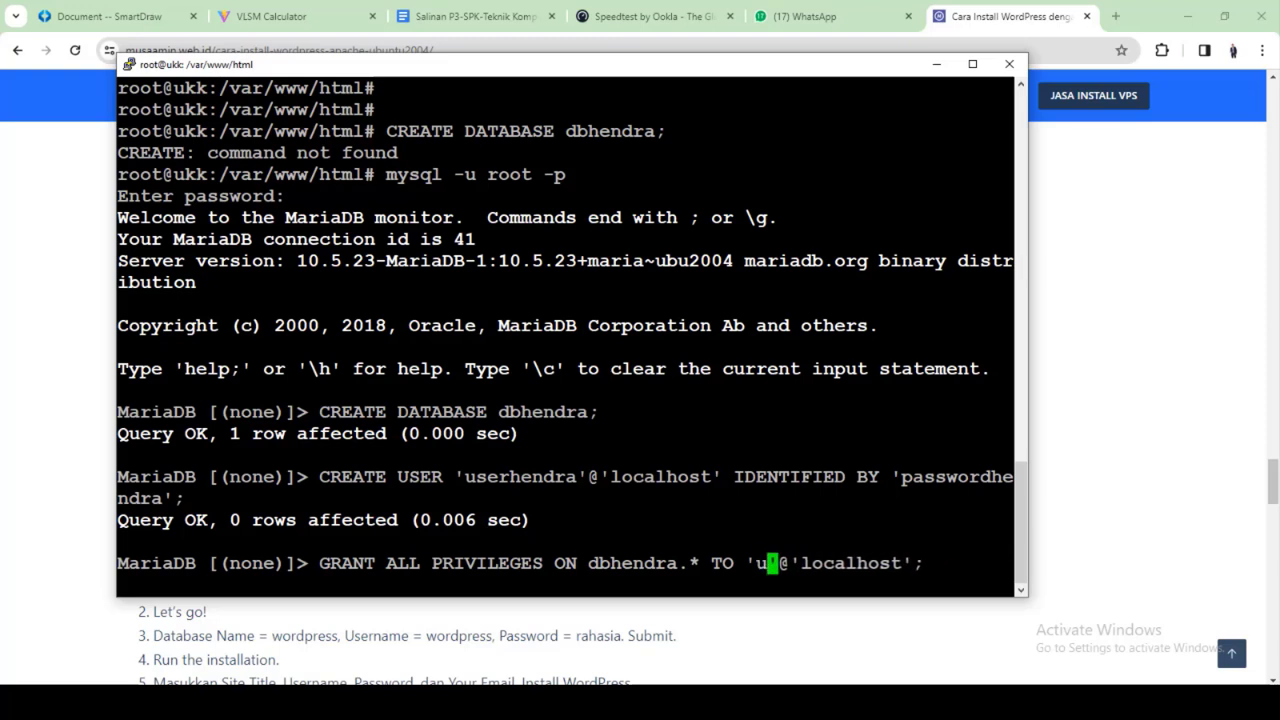
pyautogui.write('hendra')
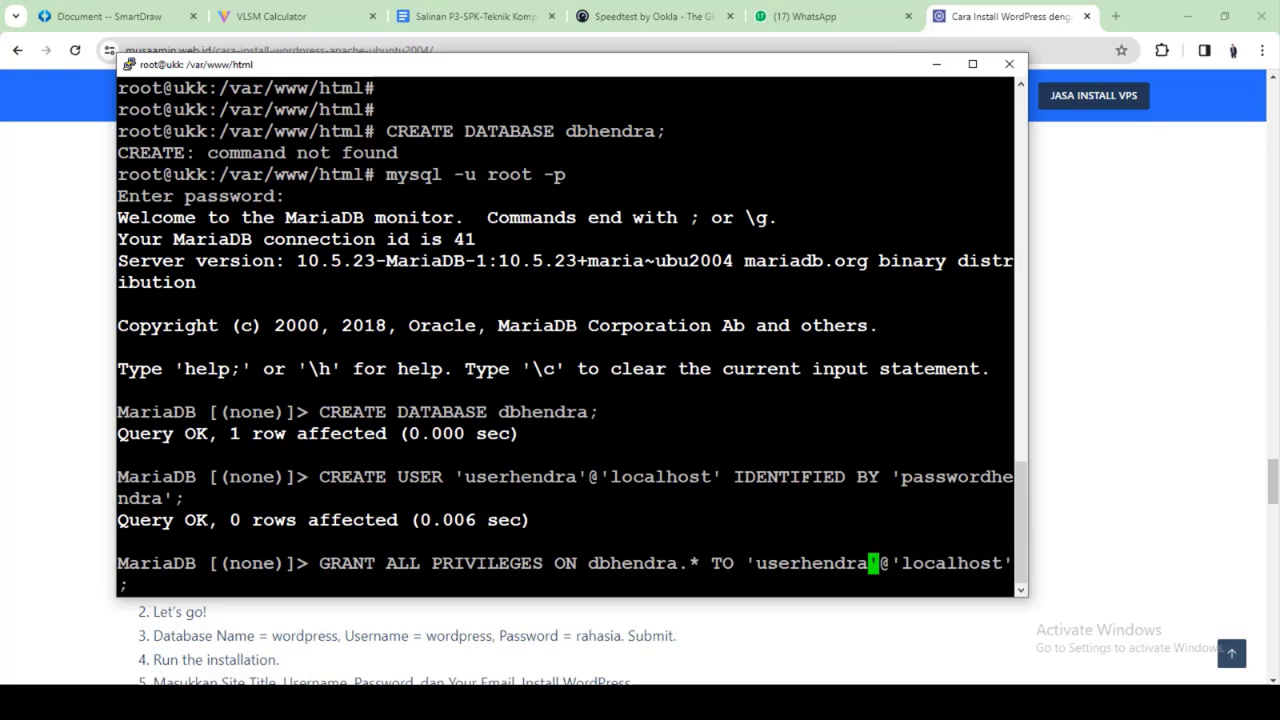
pyautogui.press('Right')
pyautogui.press('Right')
pyautogui.press('Right')
pyautogui.press('Right')
pyautogui.press('Right')
pyautogui.press('Right')
pyautogui.press('Right')
pyautogui.press('Right')
pyautogui.press('Right')
pyautogui.press('Right')
pyautogui.press('Right')
pyautogui.press('Right')
pyautogui.press('Right')
pyautogui.press('Right')
pyautogui.press('Return')
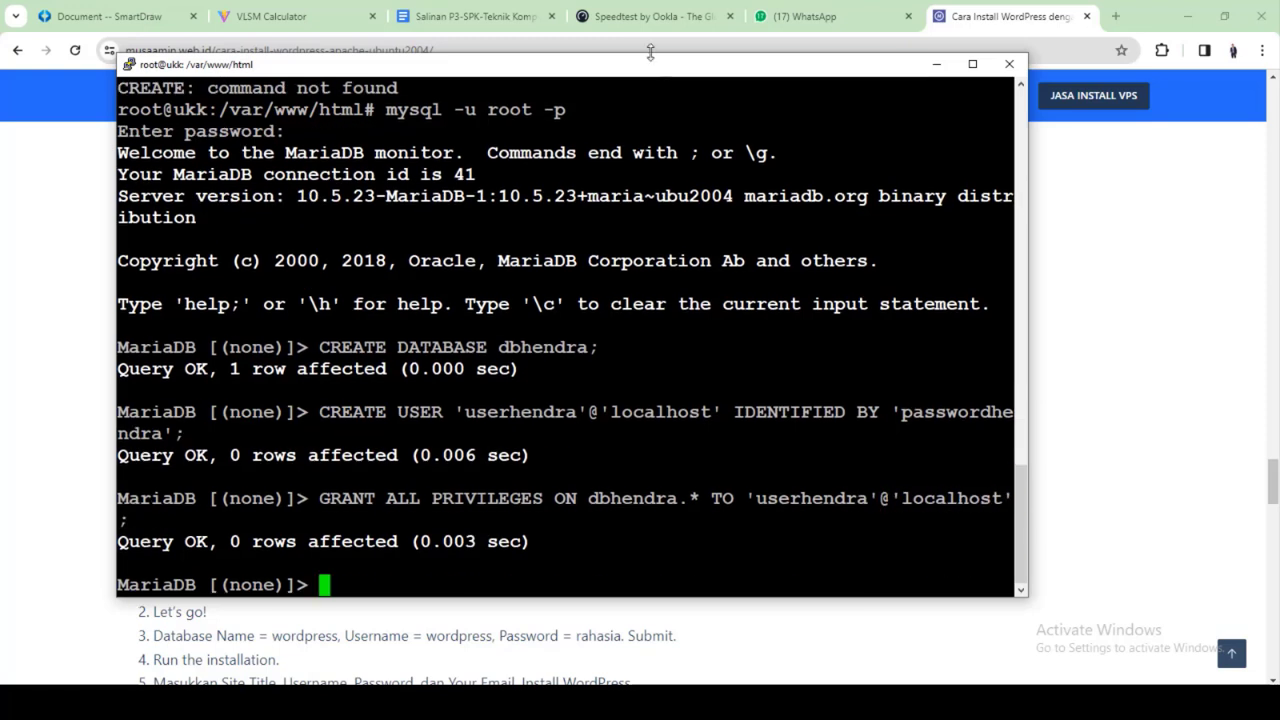
pyautogui.click(977, 8)
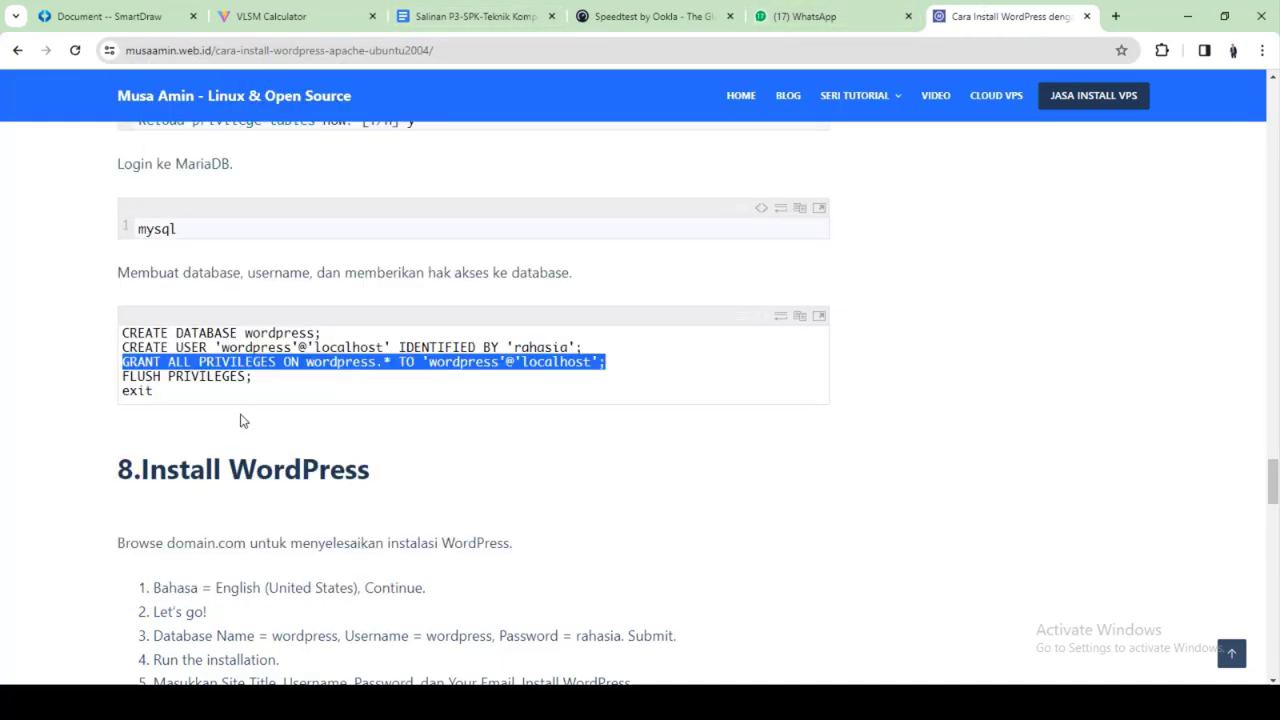
# Copy FLUSH PRIVILEGES; from the tutorial and run it in MariaDB
pyautogui.moveTo(122, 376); pyautogui.dragTo(253, 377)
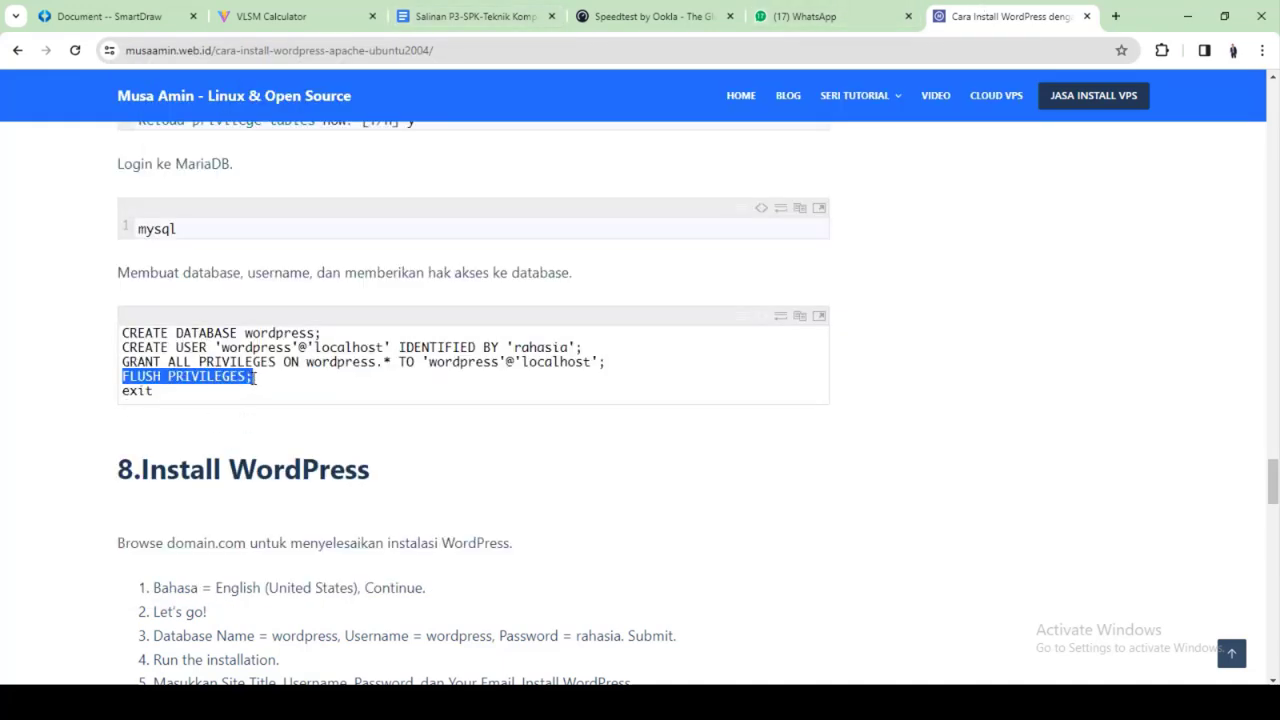
pyautogui.click(294, 393)
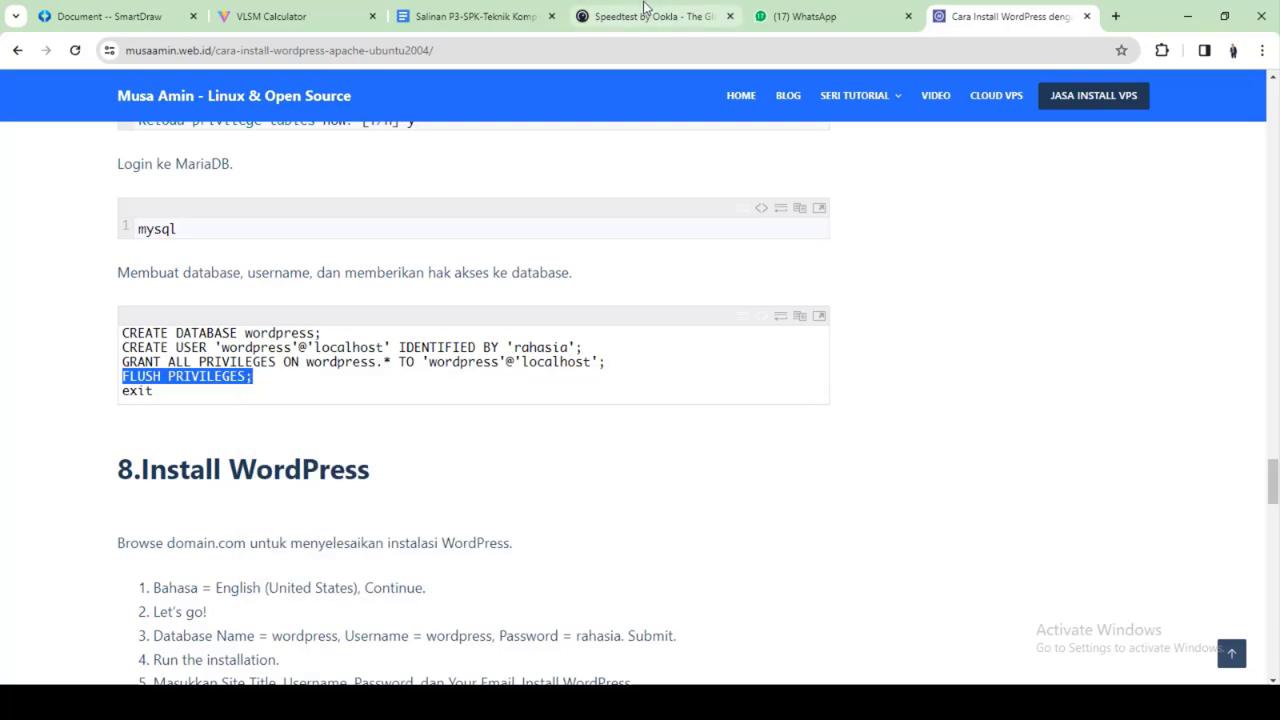
pyautogui.click(845, 702)
pyautogui.rightClick(800, 500)
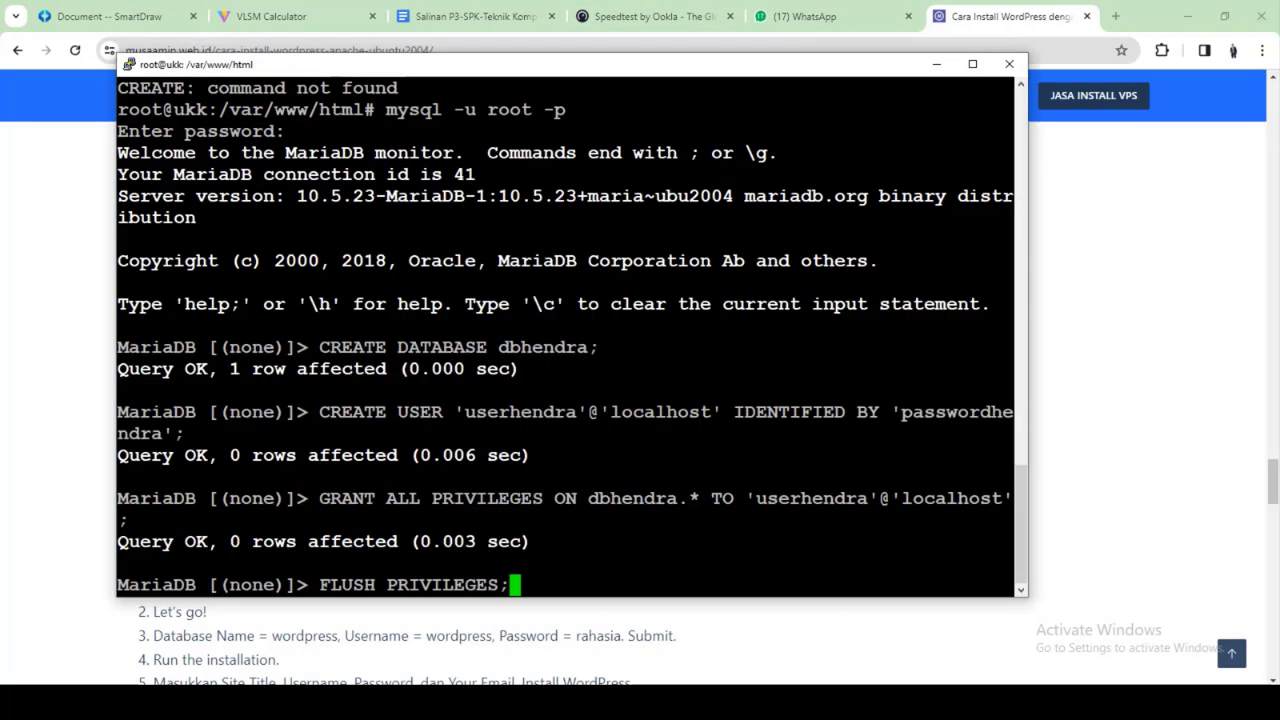
pyautogui.press('Return')
# Leave the MariaDB monitor with exit; to return to the root shell
pyautogui.click(936, 64)
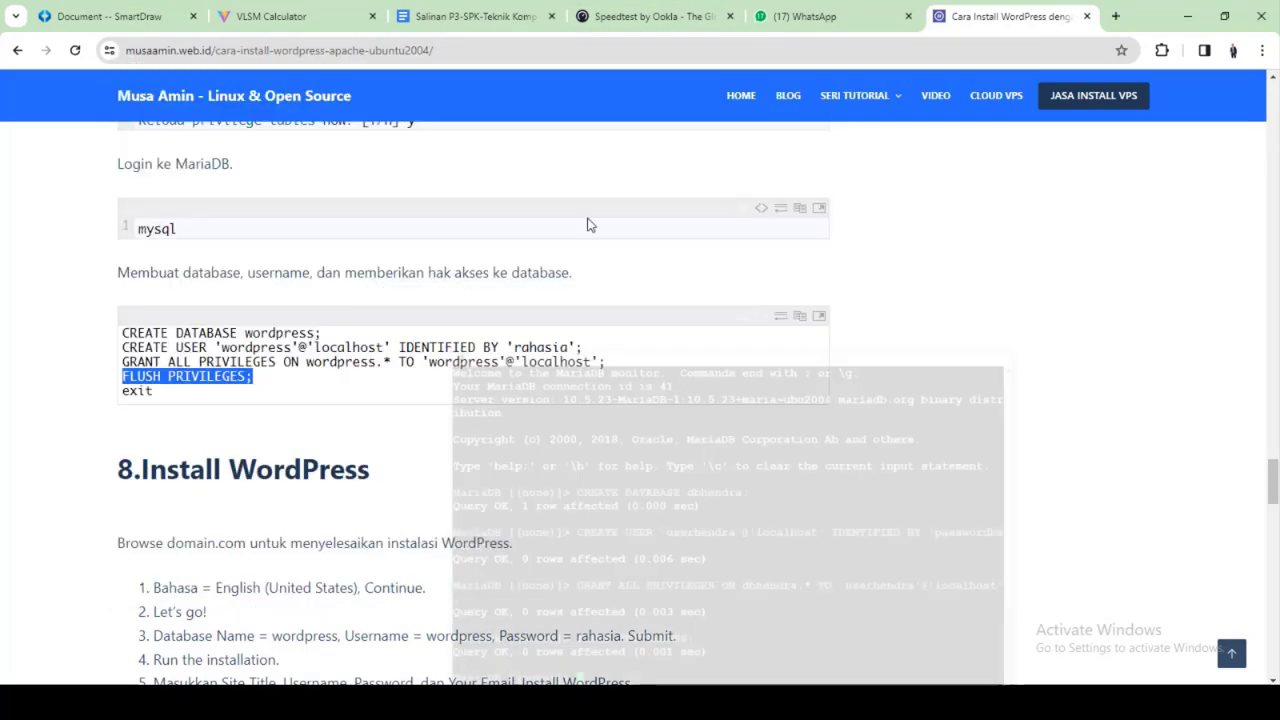
pyautogui.moveTo(155, 392); pyautogui.dragTo(131, 395)
pyautogui.rightClick(131, 395)
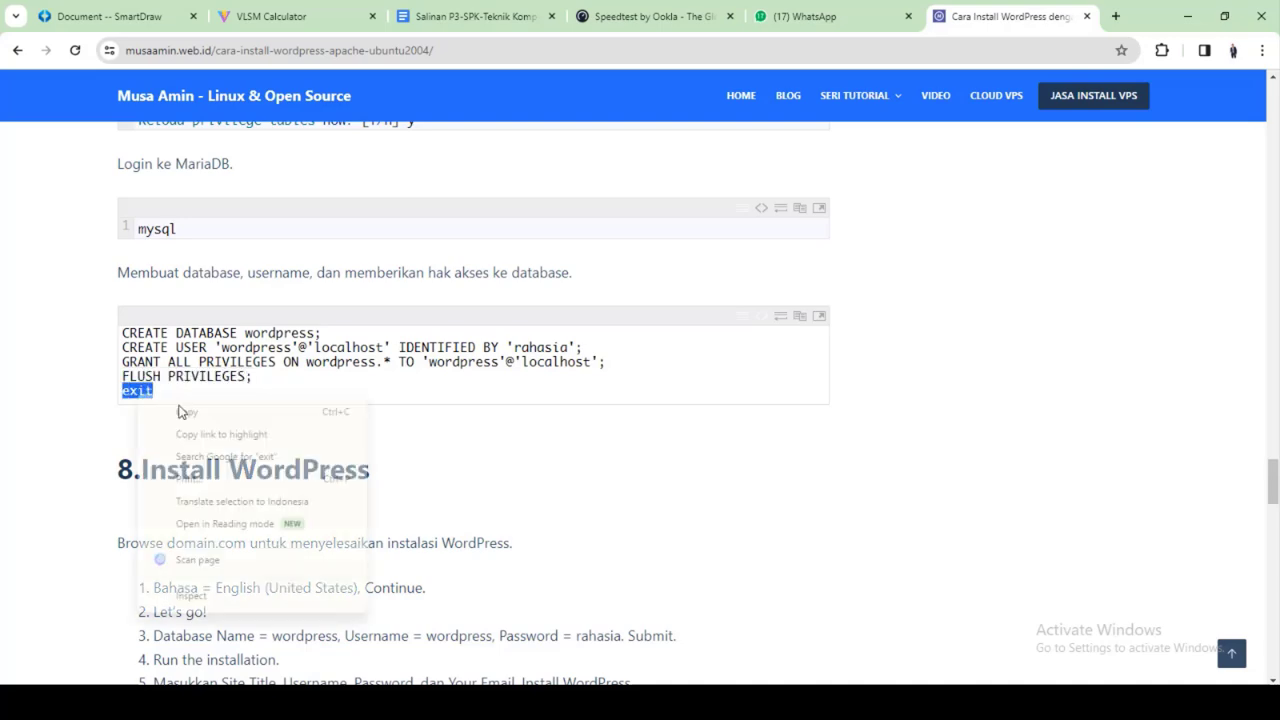
pyautogui.click(172, 412)
pyautogui.click(746, 702)
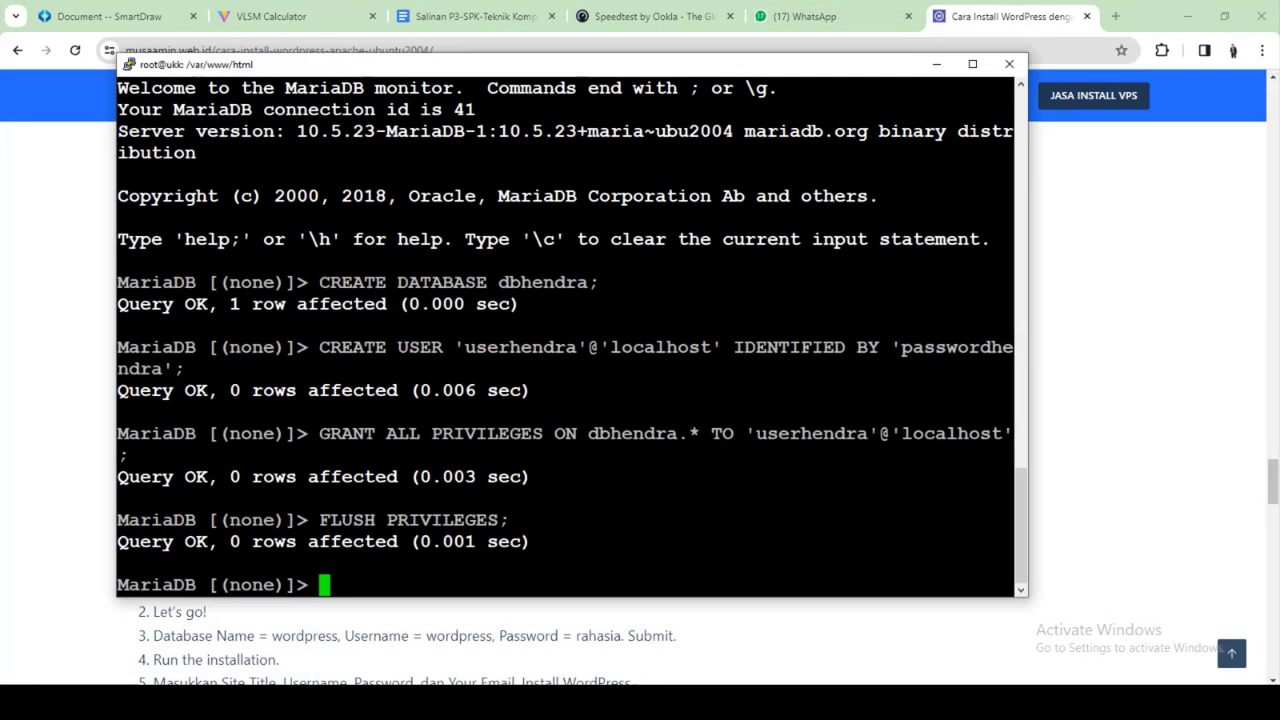
pyautogui.rightClick(720, 540)
pyautogui.write(';')
pyautogui.press('Return')
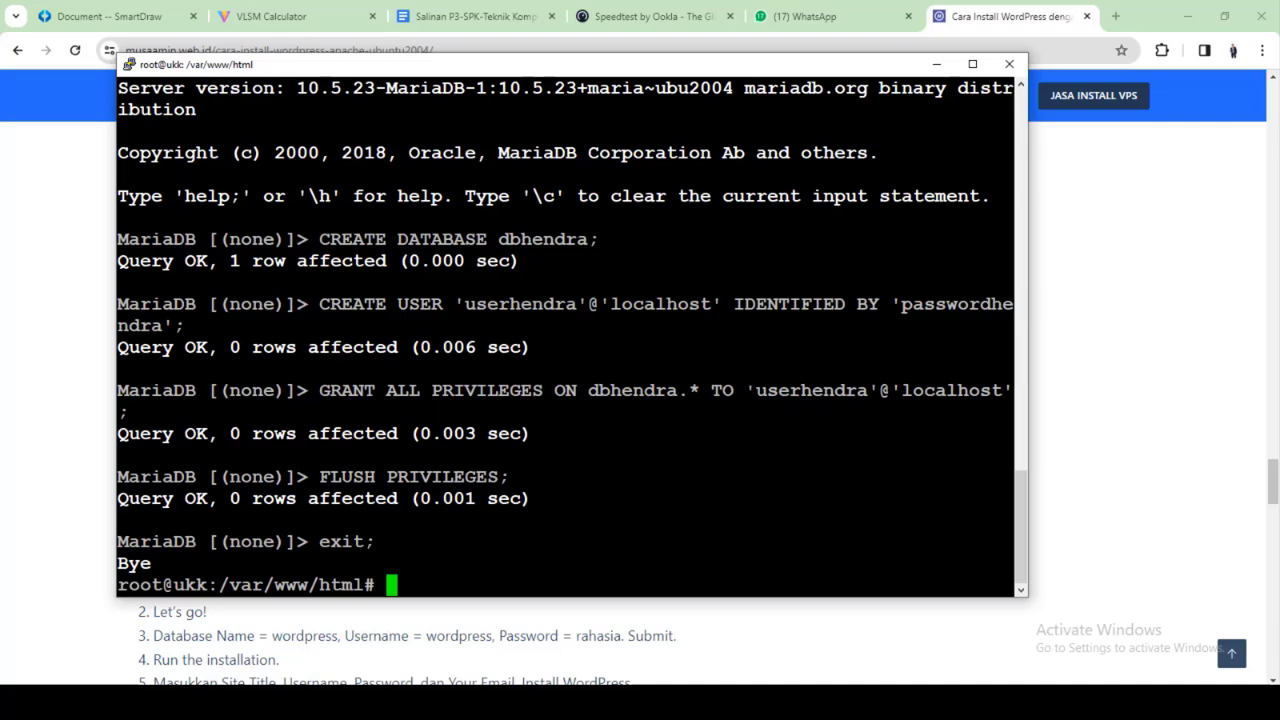
# Scroll through the tutorial page for the next instructions, then return to the terminal
pyautogui.click(1116, 280)
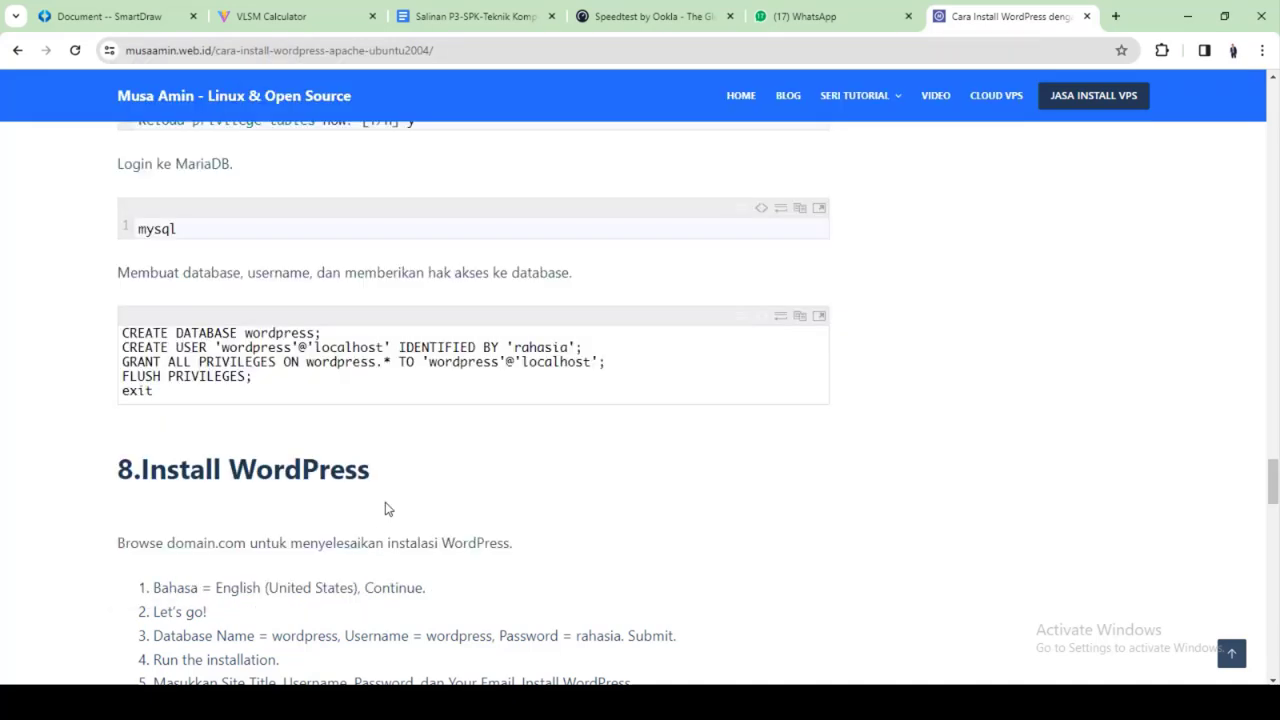
pyautogui.scroll(-2, 386, 507)
pyautogui.scroll(-2, 388, 505)
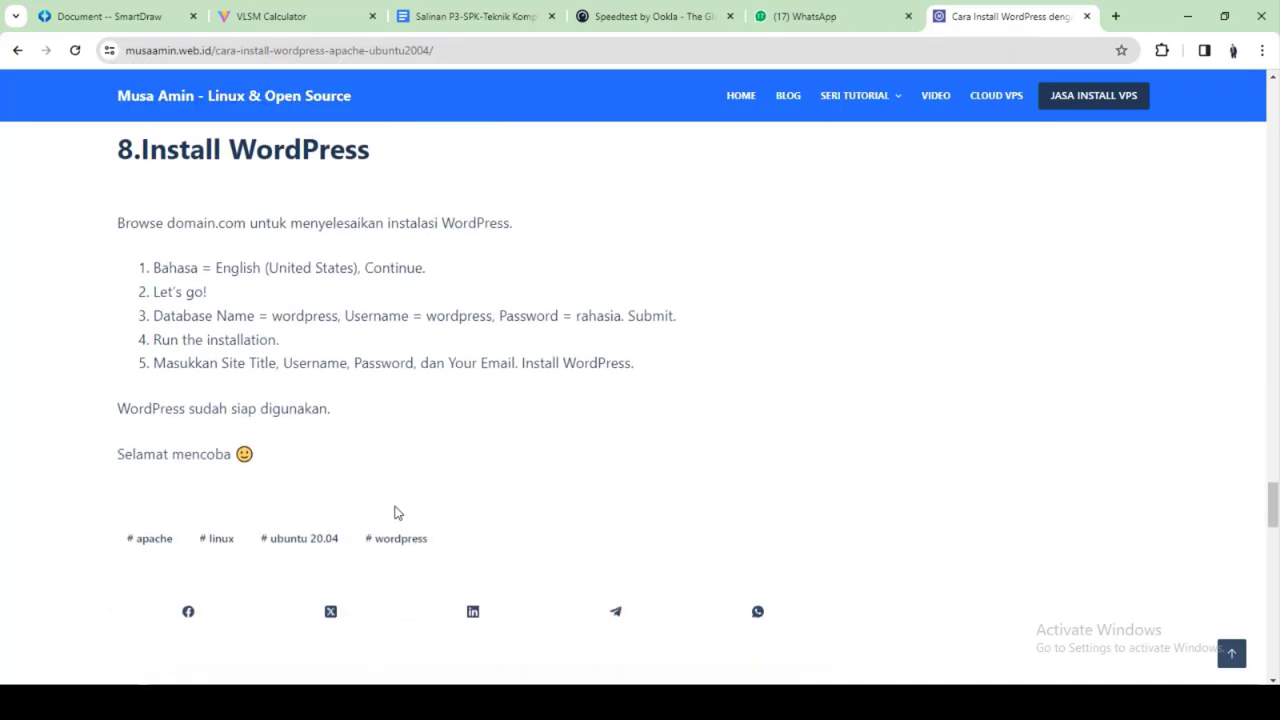
pyautogui.scroll(2, 397, 514)
pyautogui.hotkey('alt', 'Tab')
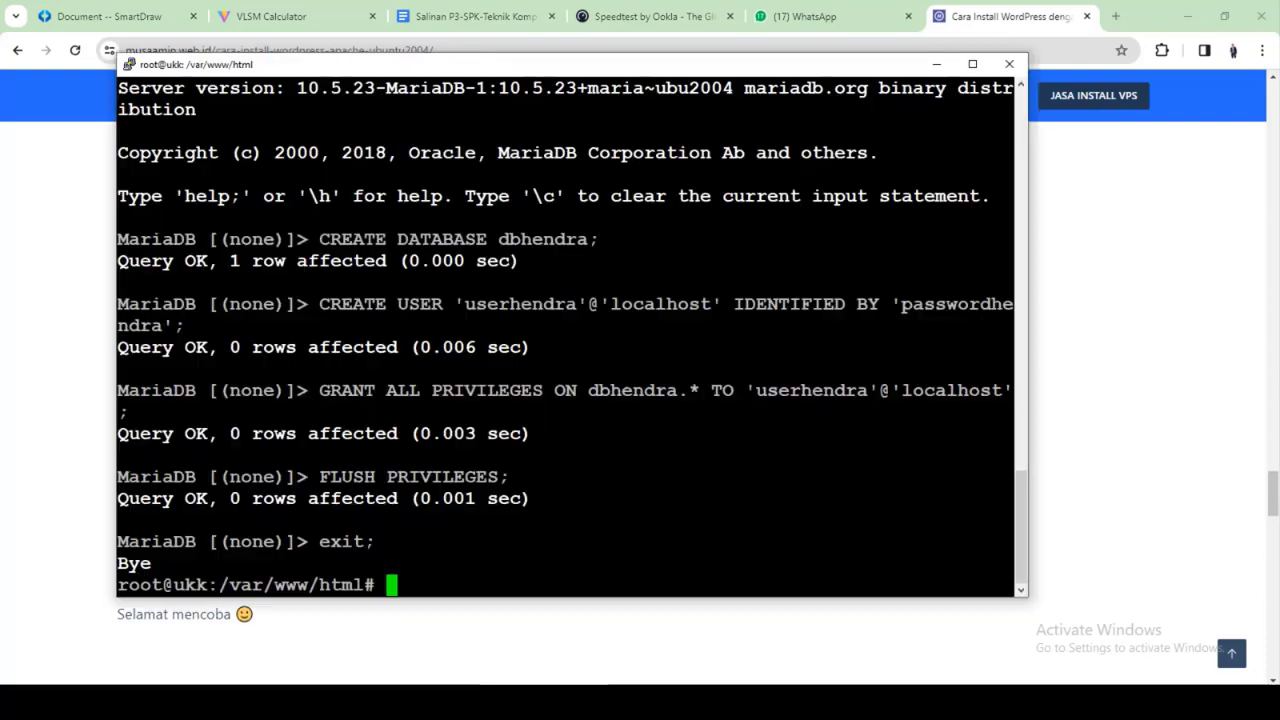
# Maximize PuTTY, clear the screen and list /var/www/html to find the wordpress folder
pyautogui.click(971, 65)
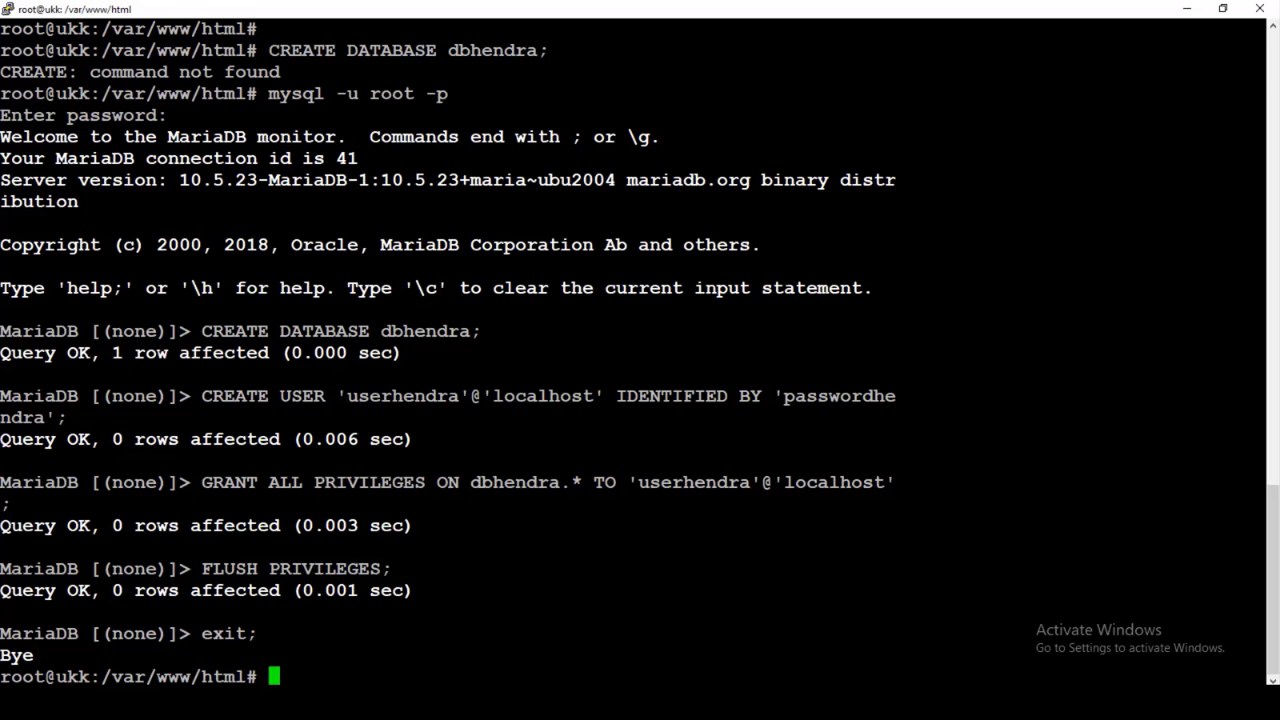
pyautogui.write('clear')
pyautogui.press('Return')
pyautogui.write('l')
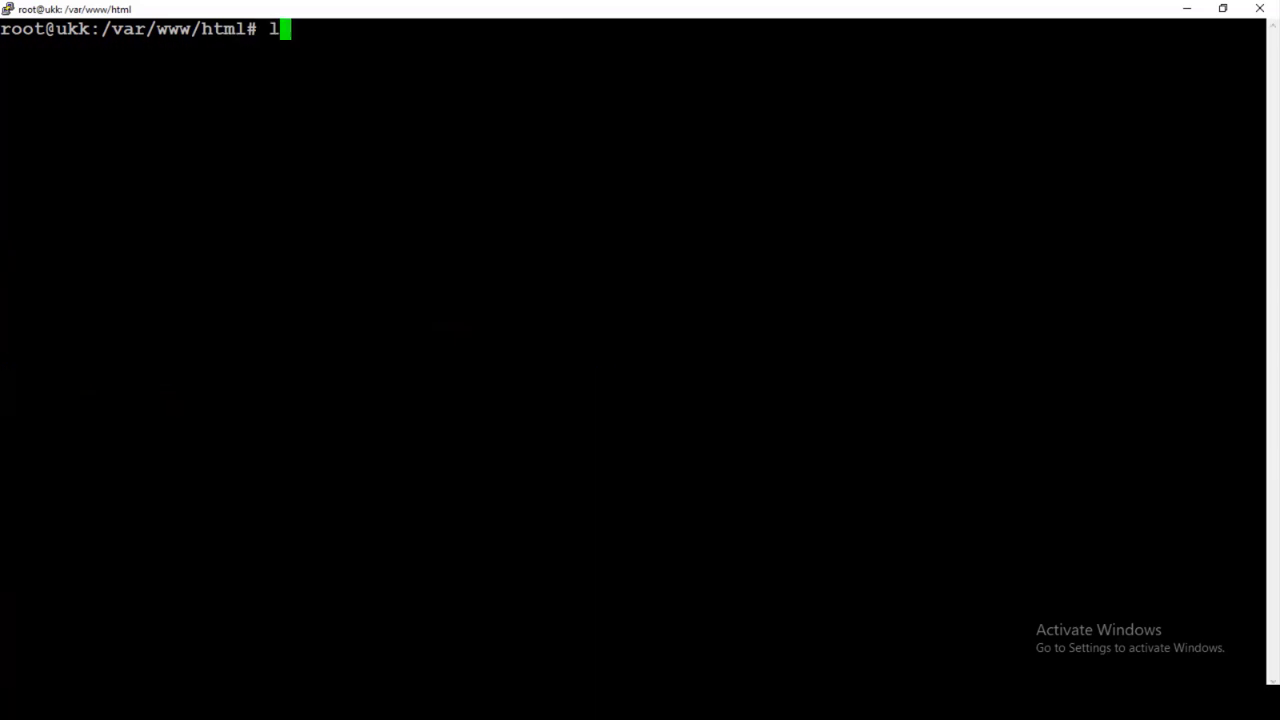
pyautogui.write('s')
pyautogui.press('Return')
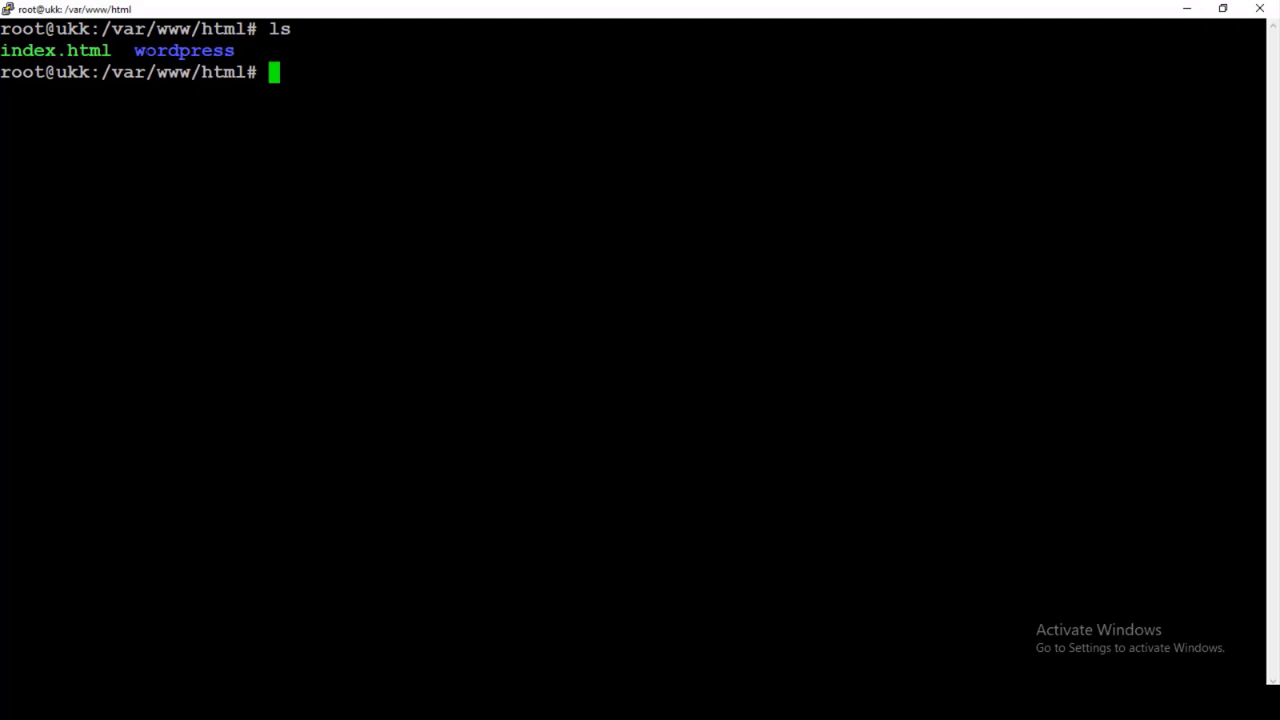
pyautogui.moveTo(136, 51); pyautogui.dragTo(232, 51)
pyautogui.click(232, 51)
pyautogui.moveTo(235, 51); pyautogui.dragTo(134, 51)
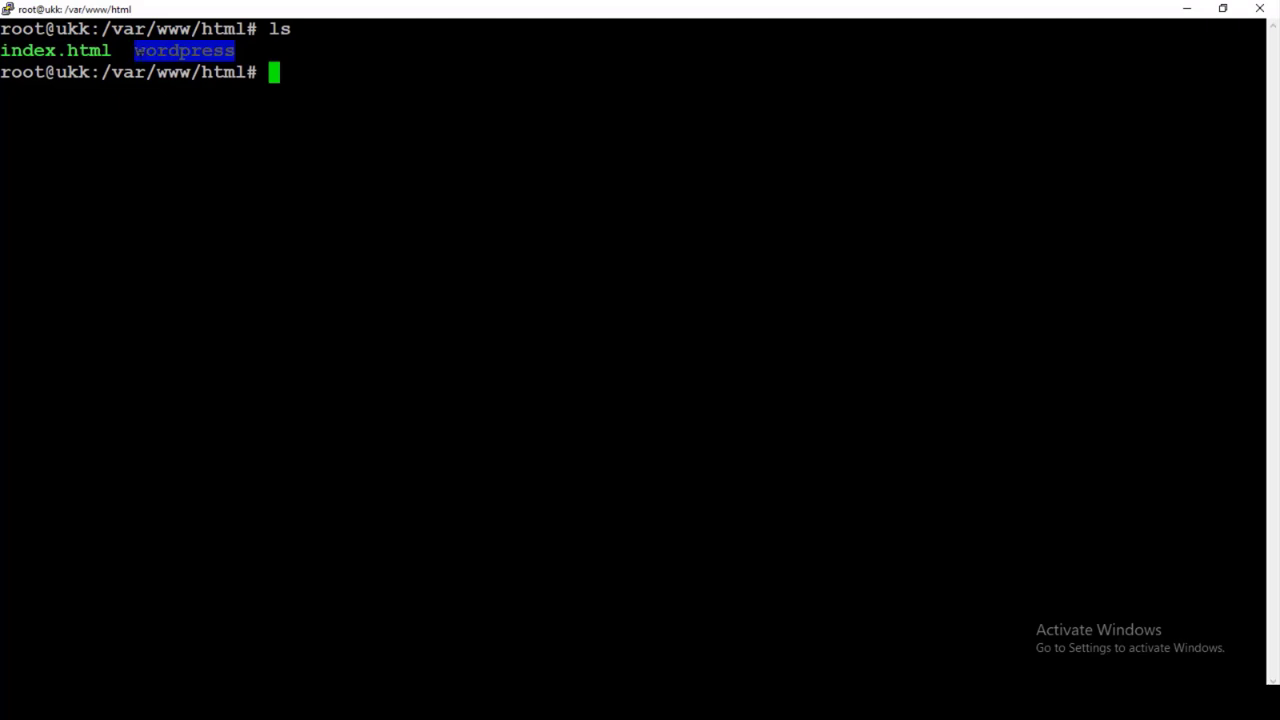
pyautogui.moveTo(139, 51)
pyautogui.mouseDown()
pyautogui.moveTo(192, 51)
pyautogui.moveTo(137, 51)
pyautogui.mouseUp()
pyautogui.click(137, 51)
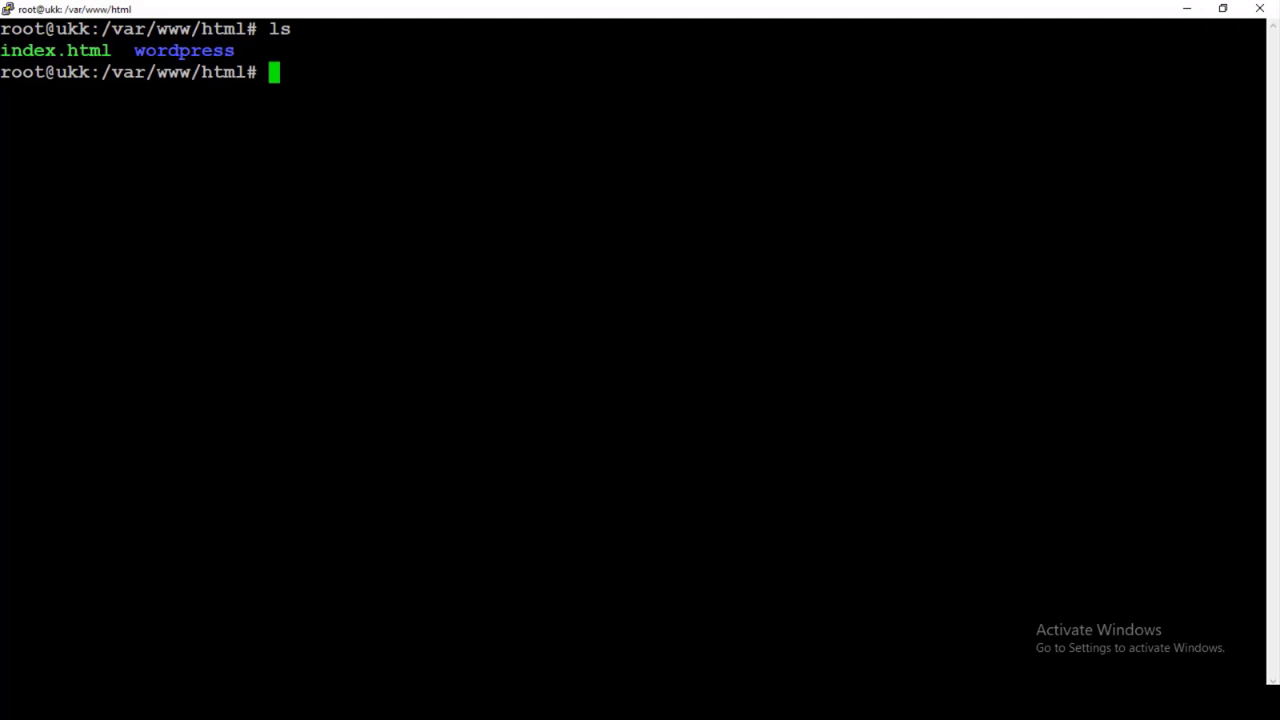
# Change into the wordpress folder, confirm /var/www/html/wordpress with pwd, and list its files
pyautogui.write('cd word')
pyautogui.press('Tab')
pyautogui.press('Return')
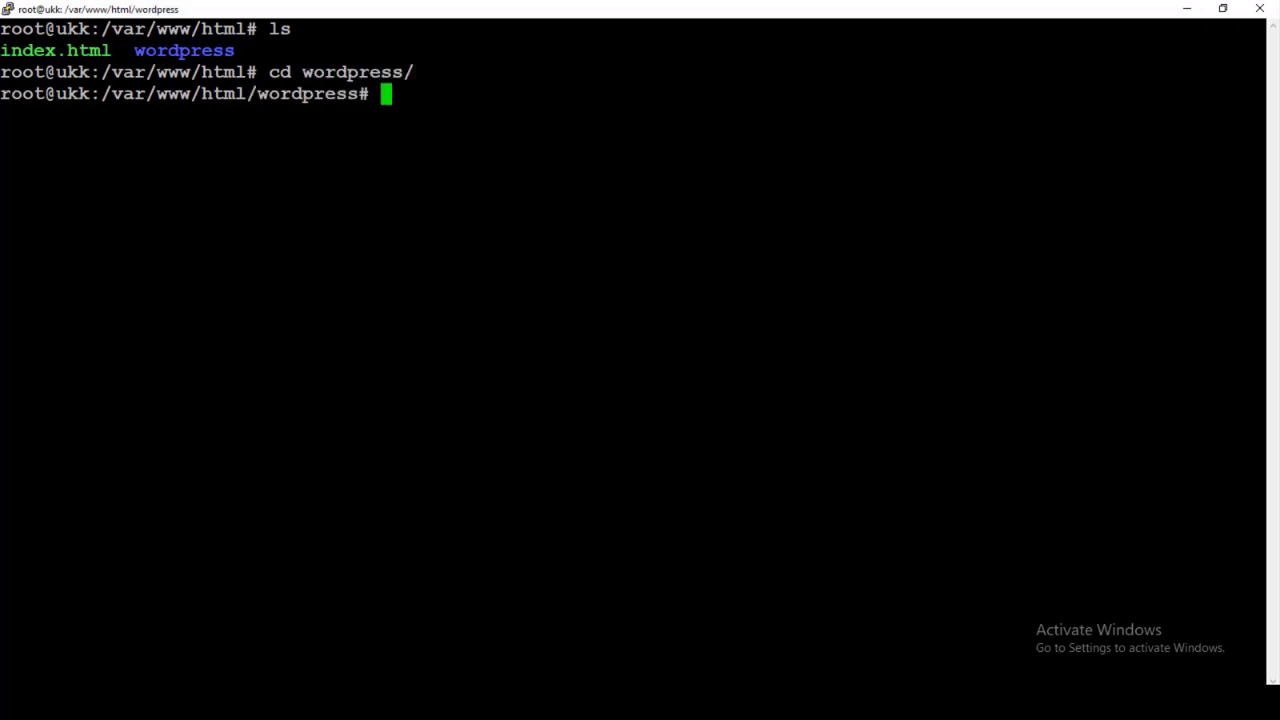
pyautogui.write('pw')
pyautogui.write('d')
pyautogui.press('Return')
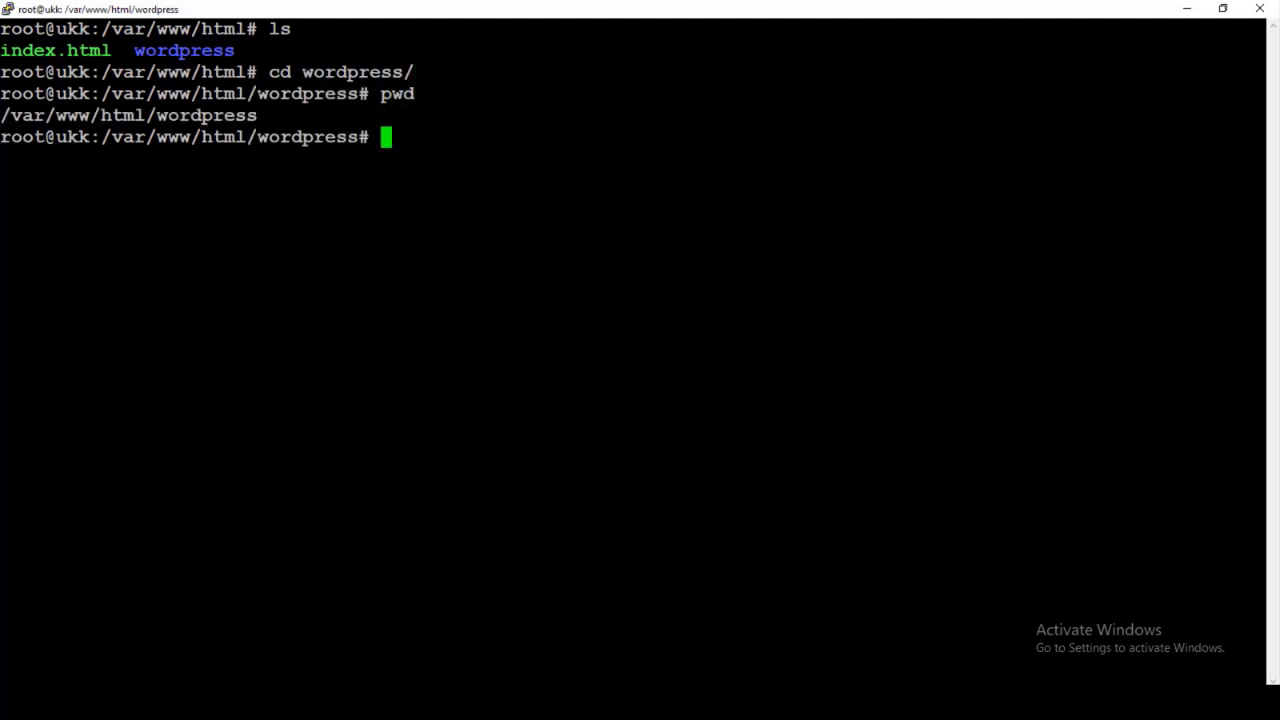
pyautogui.write('ls')
pyautogui.press('Return')
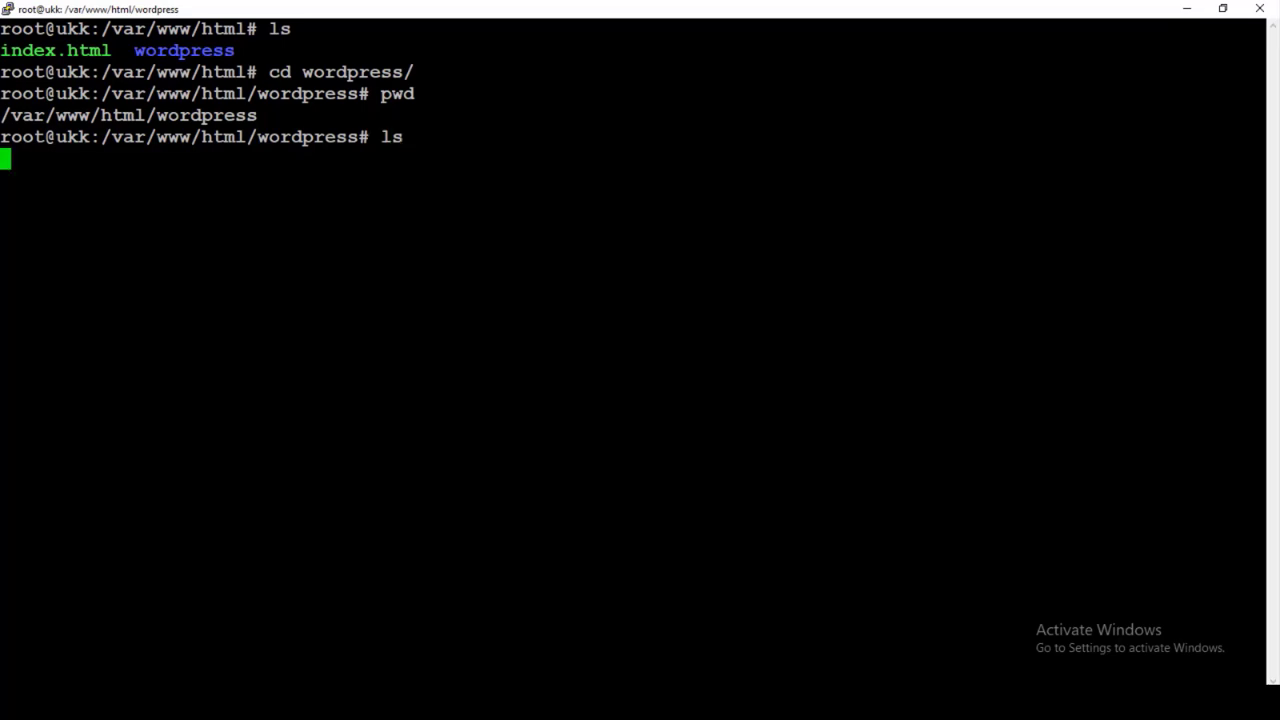
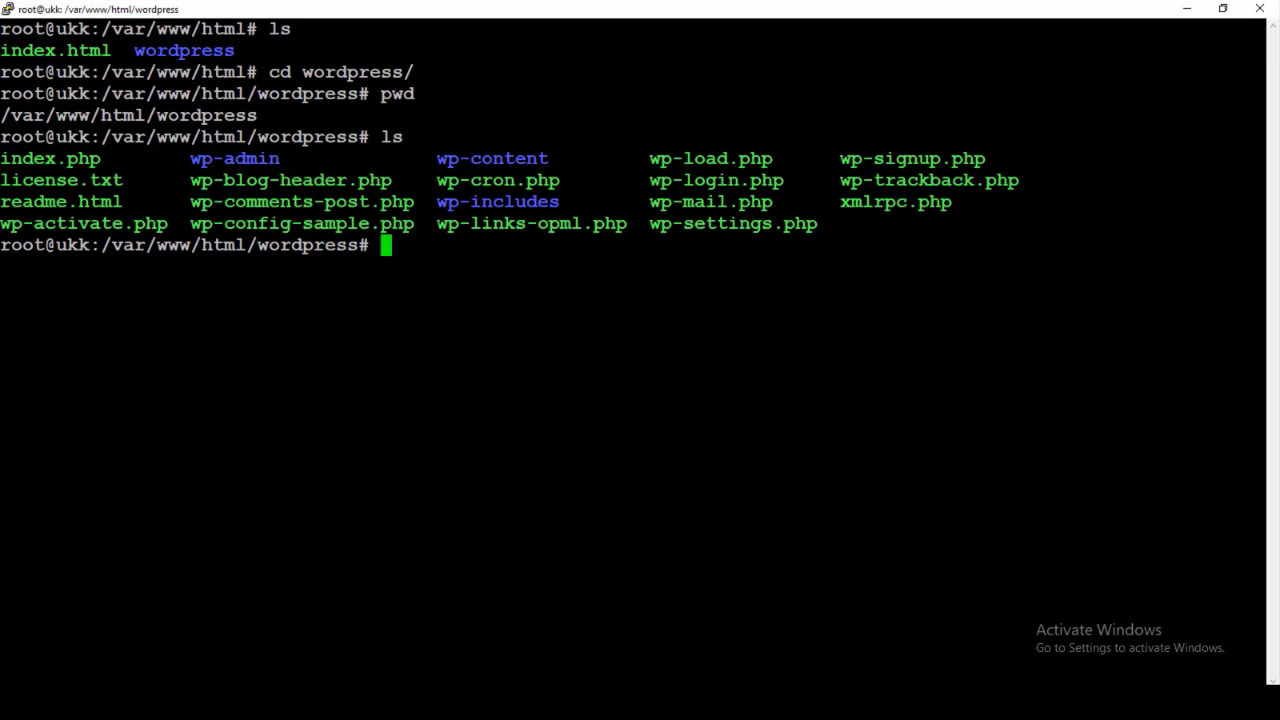
# Move all WordPress files into /var/www/html with mv, then change there and list its contents
pyautogui.write('mv ')
pyautogui.write('* ')
pyautogui.write('/var/www/')
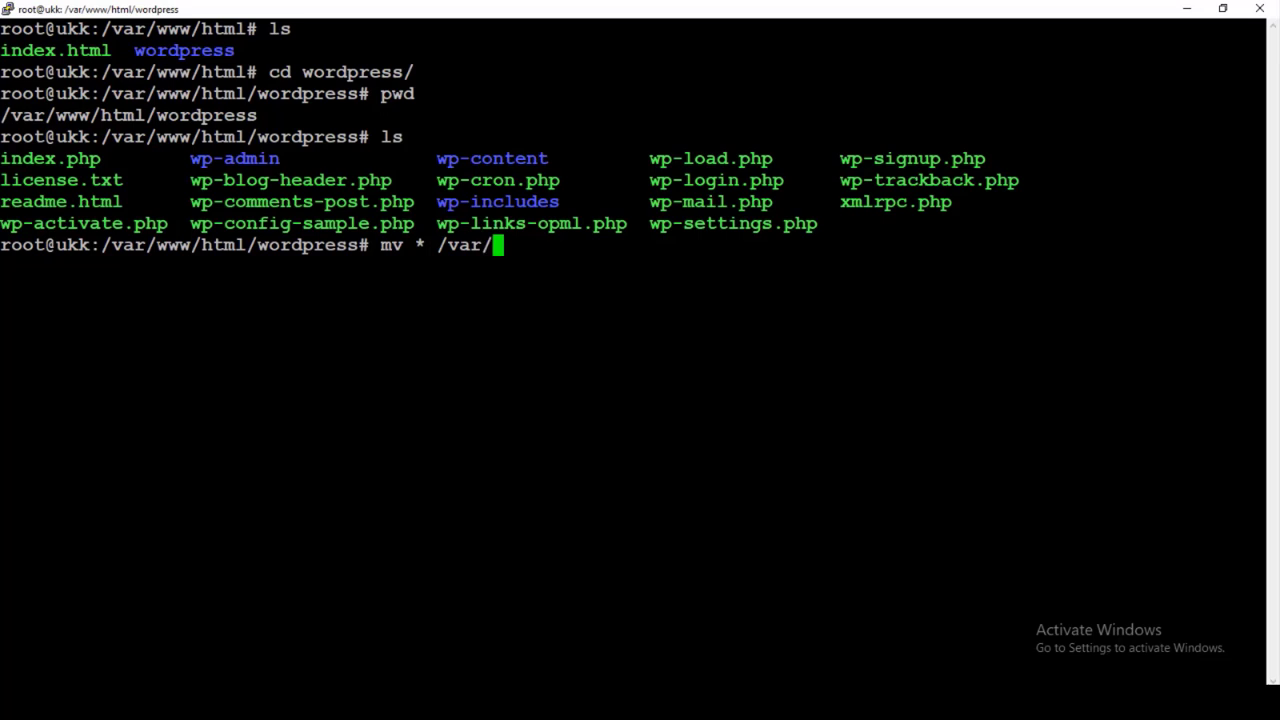
pyautogui.write('html/')
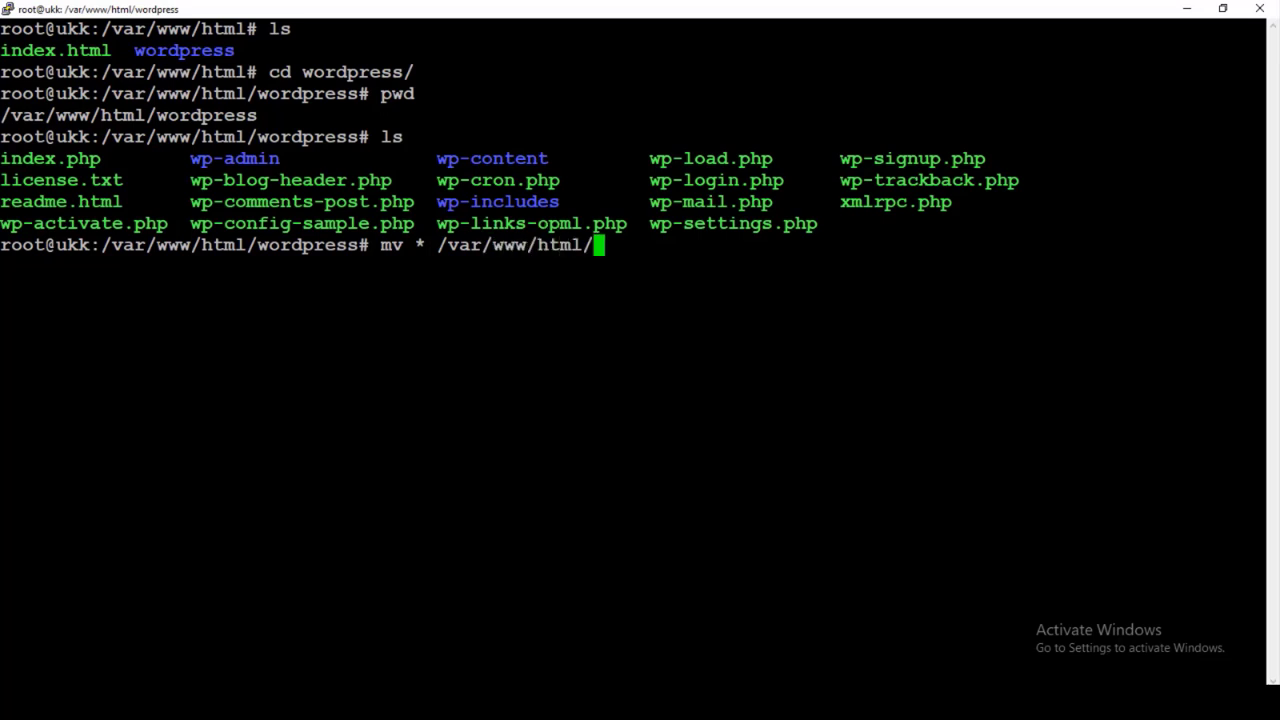
pyautogui.press('Return')
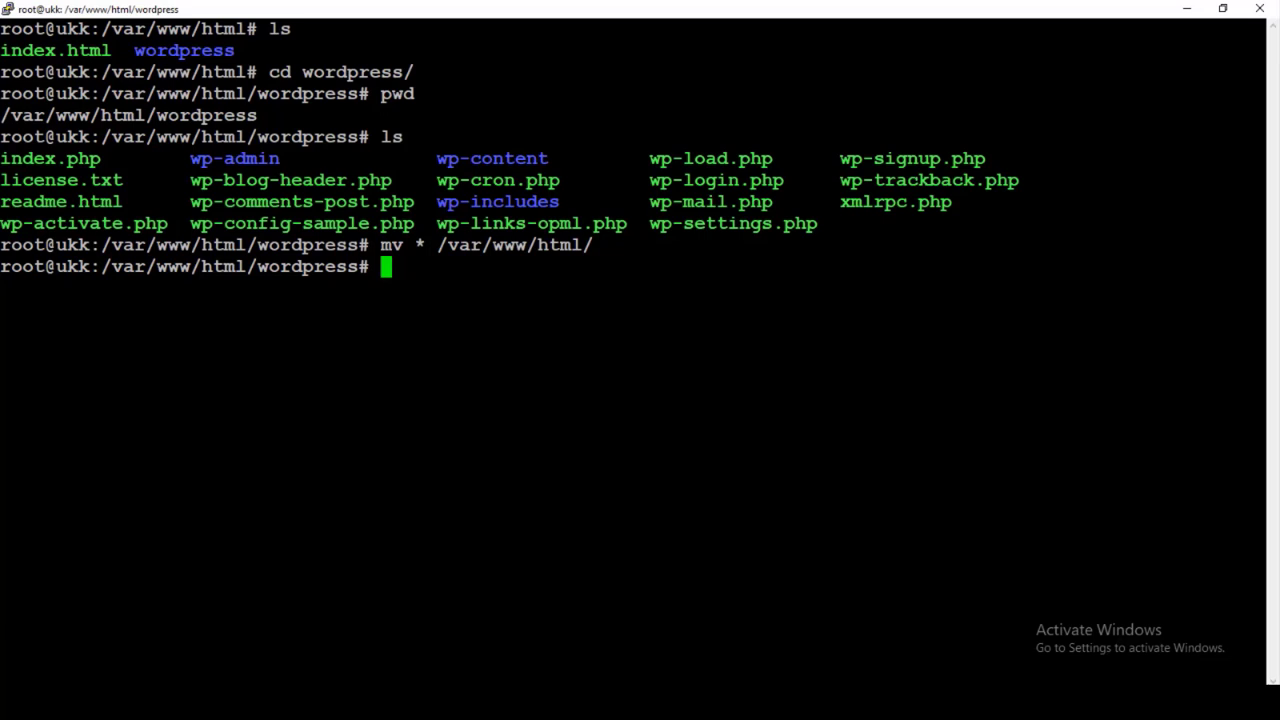
pyautogui.write('ls')
pyautogui.press('Return')
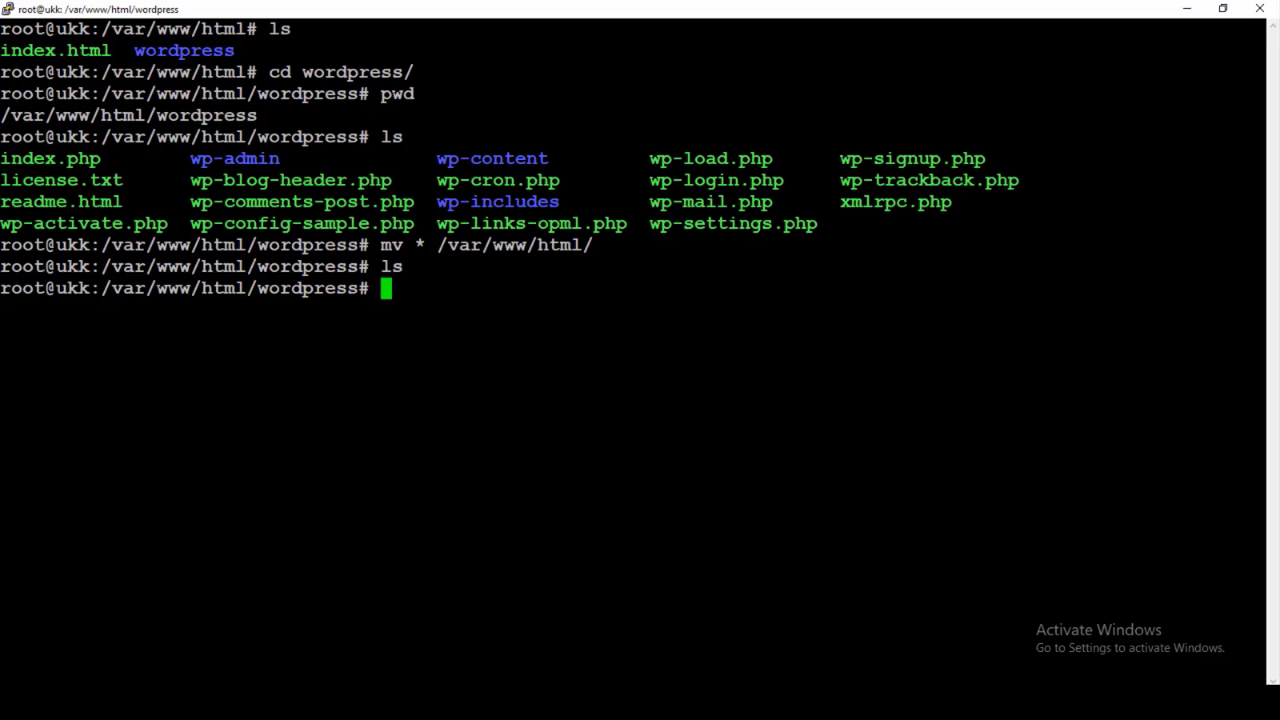
pyautogui.write('cd ')
pyautogui.write('/var/www/')
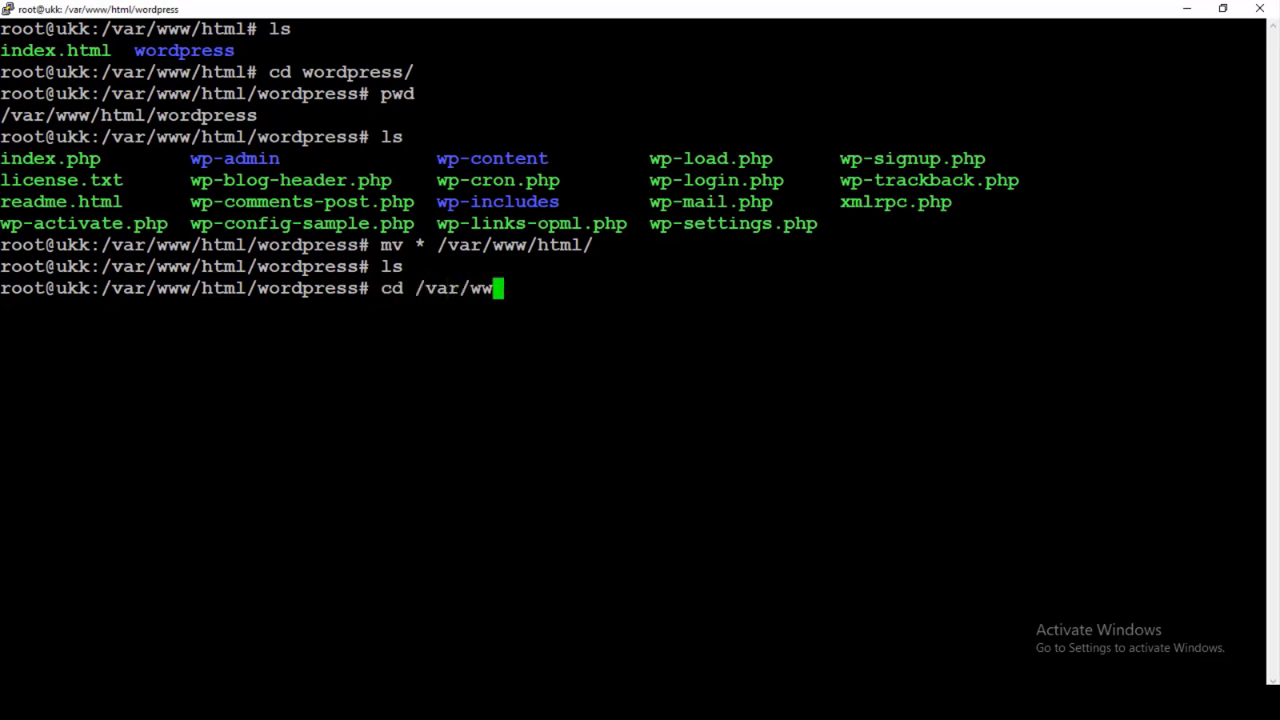
pyautogui.write('html/')
pyautogui.press('Return')
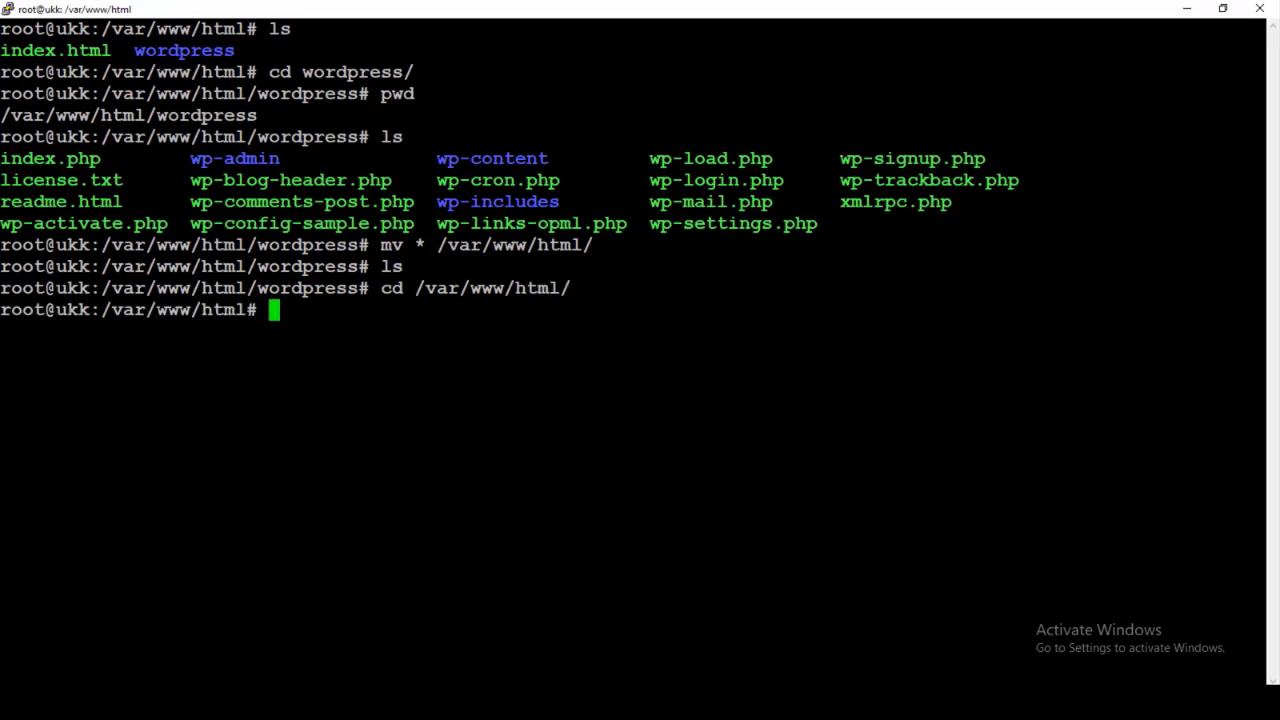
pyautogui.write('ls')
pyautogui.press('Return')
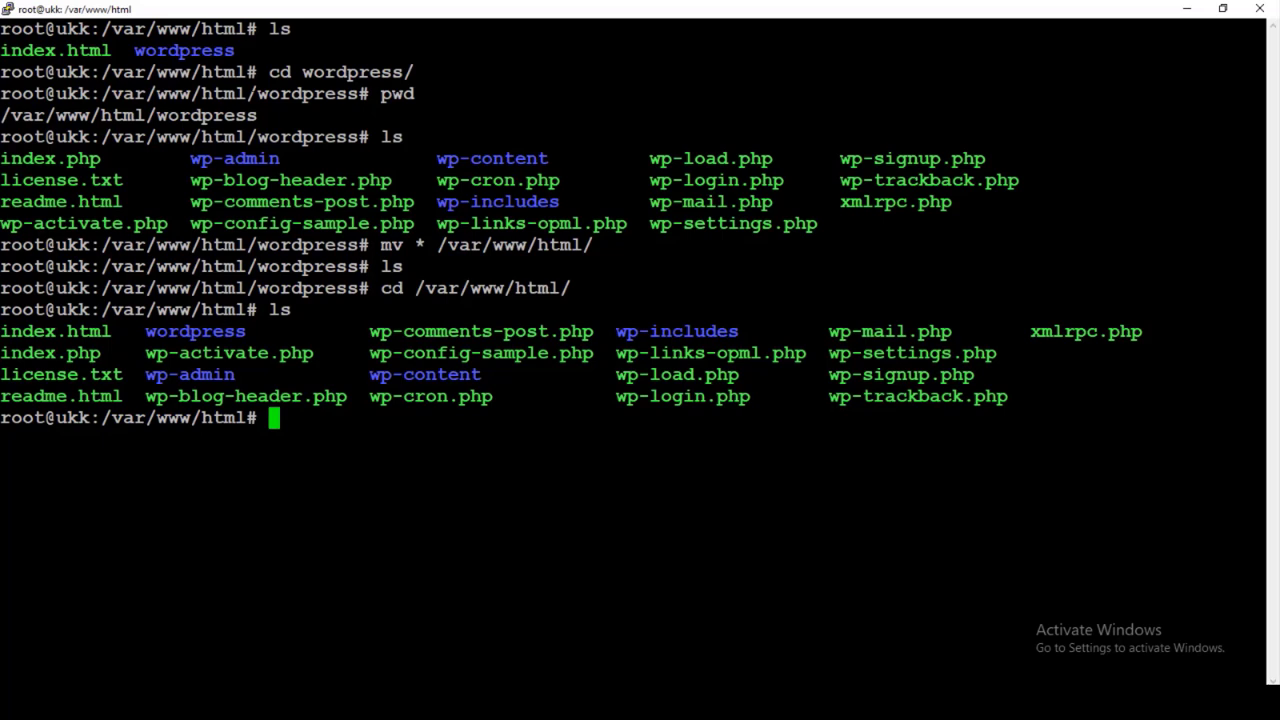
# Remove the empty wordpress folder with rmdir, confirm it is gone, and return to the Chrome tutorial
pyautogui.moveTo(146, 331)
pyautogui.mouseDown()
pyautogui.moveTo(256, 331)
pyautogui.moveTo(141, 331)
pyautogui.mouseUp()
pyautogui.click(141, 331)
pyautogui.write('rm')
pyautogui.press('BackSpace')
pyautogui.write('dir ')
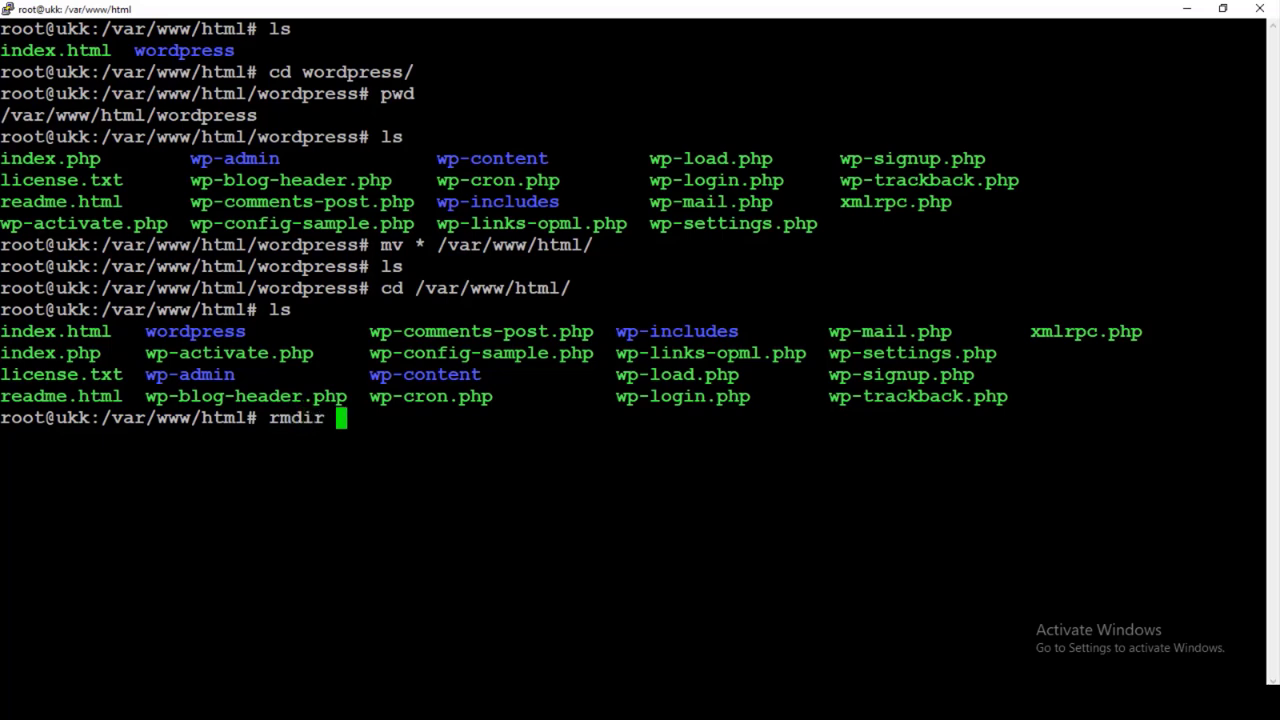
pyautogui.write('word')
pyautogui.press('Tab')
pyautogui.press('Return')
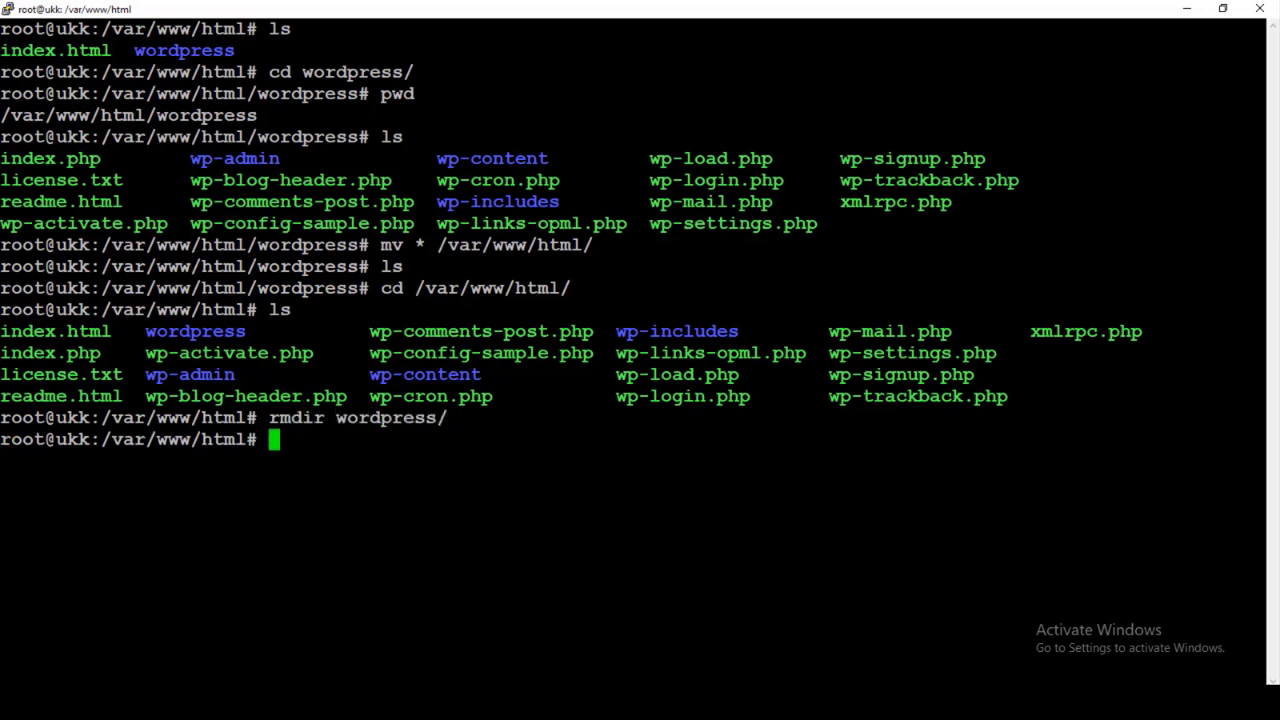
pyautogui.write('ls')
pyautogui.press('Return')
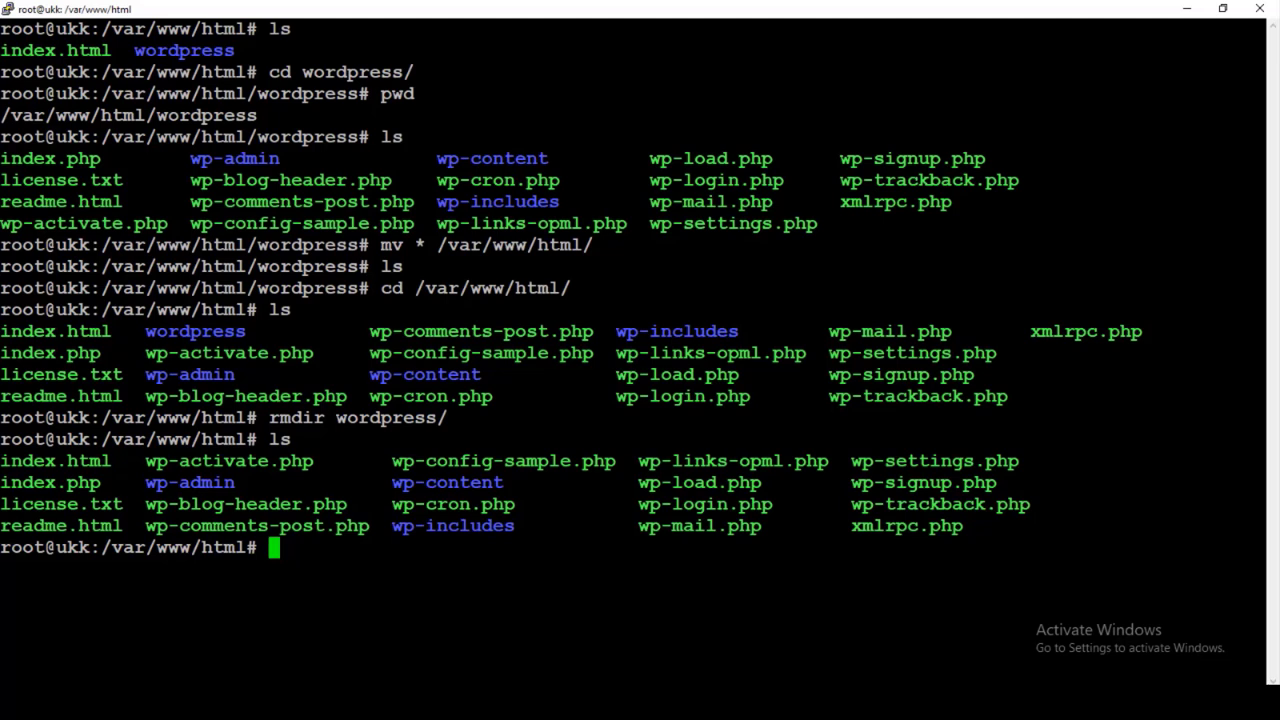
pyautogui.hotkey('alt', 'Tab')
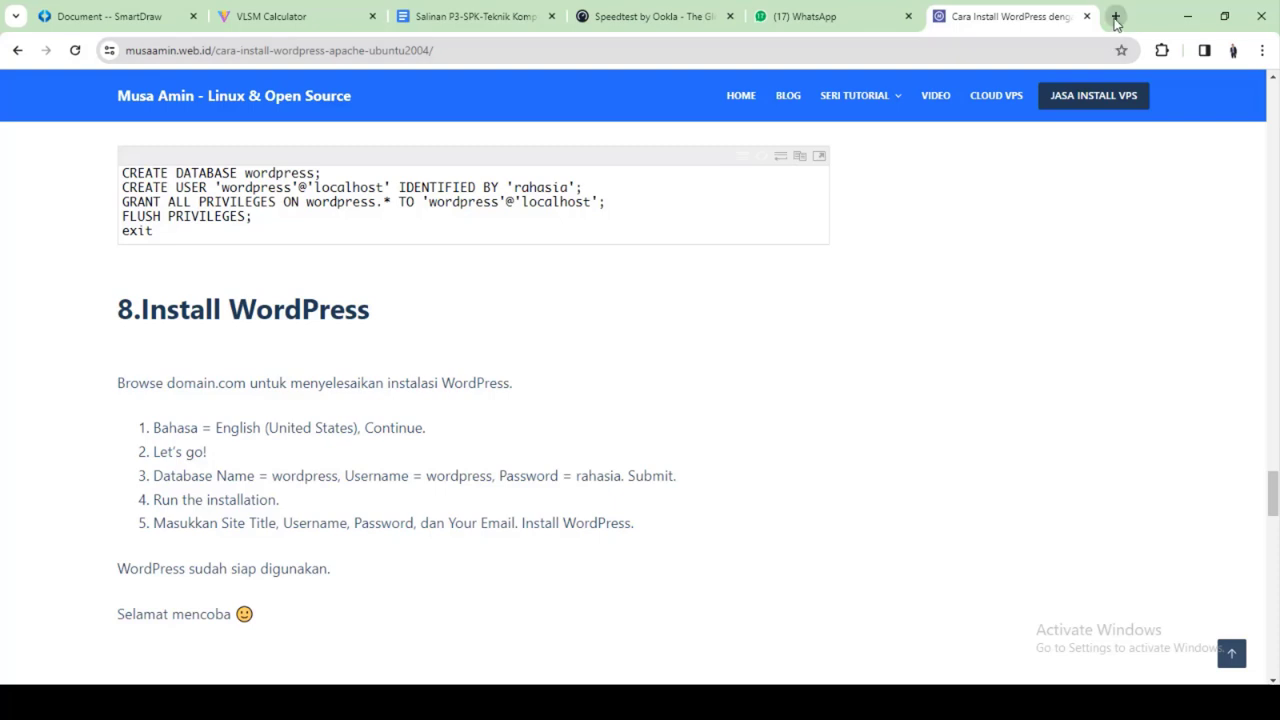
# Try loading 10.10.1.194 in a new Chrome tab, which refuses to connect
pyautogui.click(1116, 17)
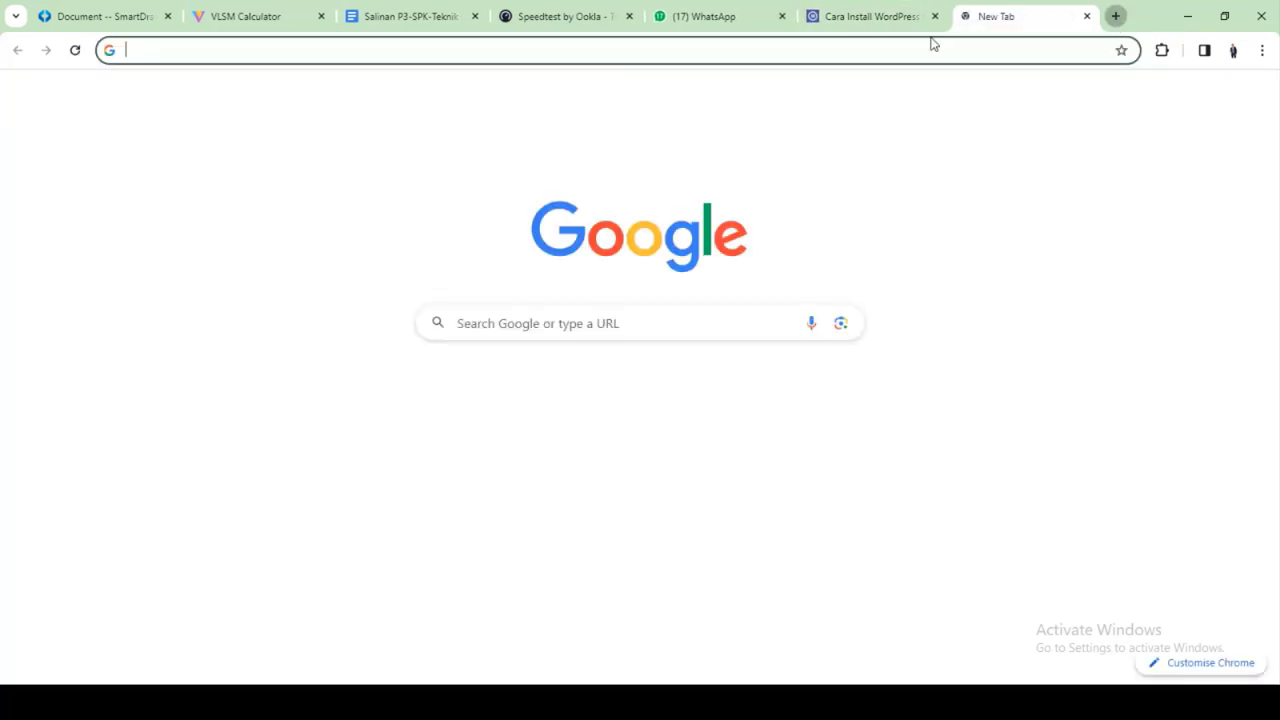
pyautogui.click(654, 51)
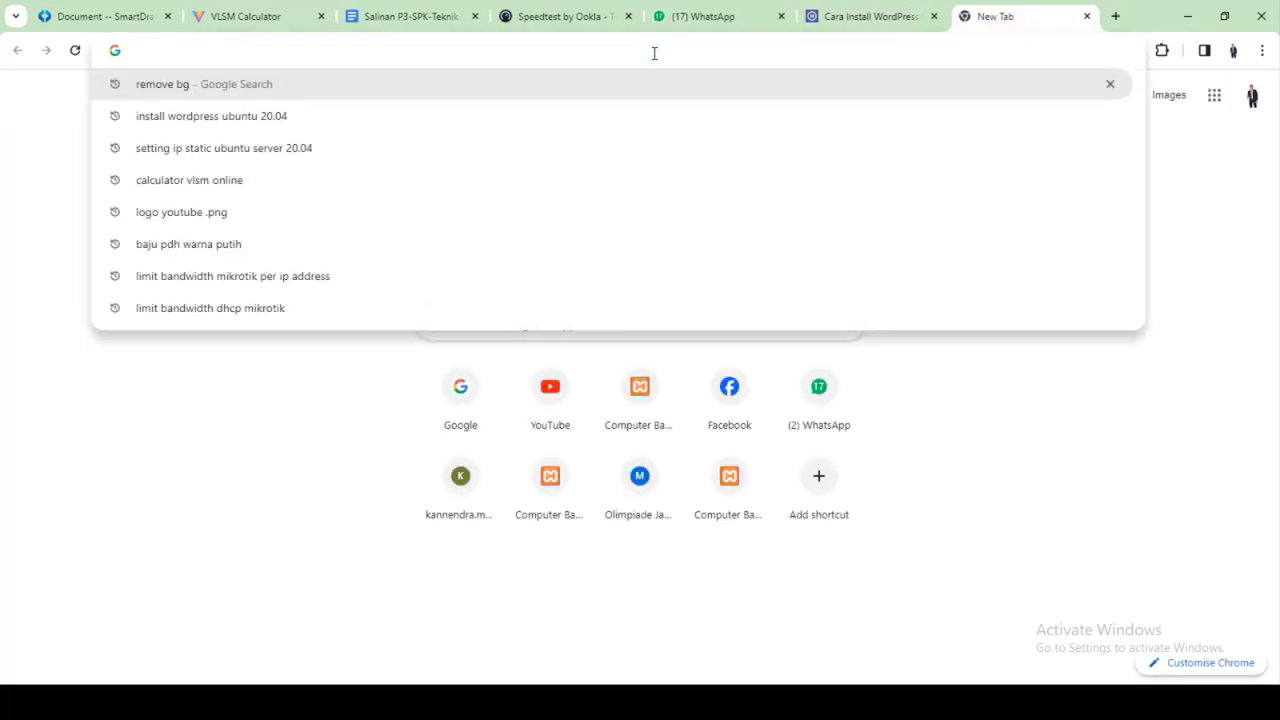
pyautogui.write('10.10.1.194')
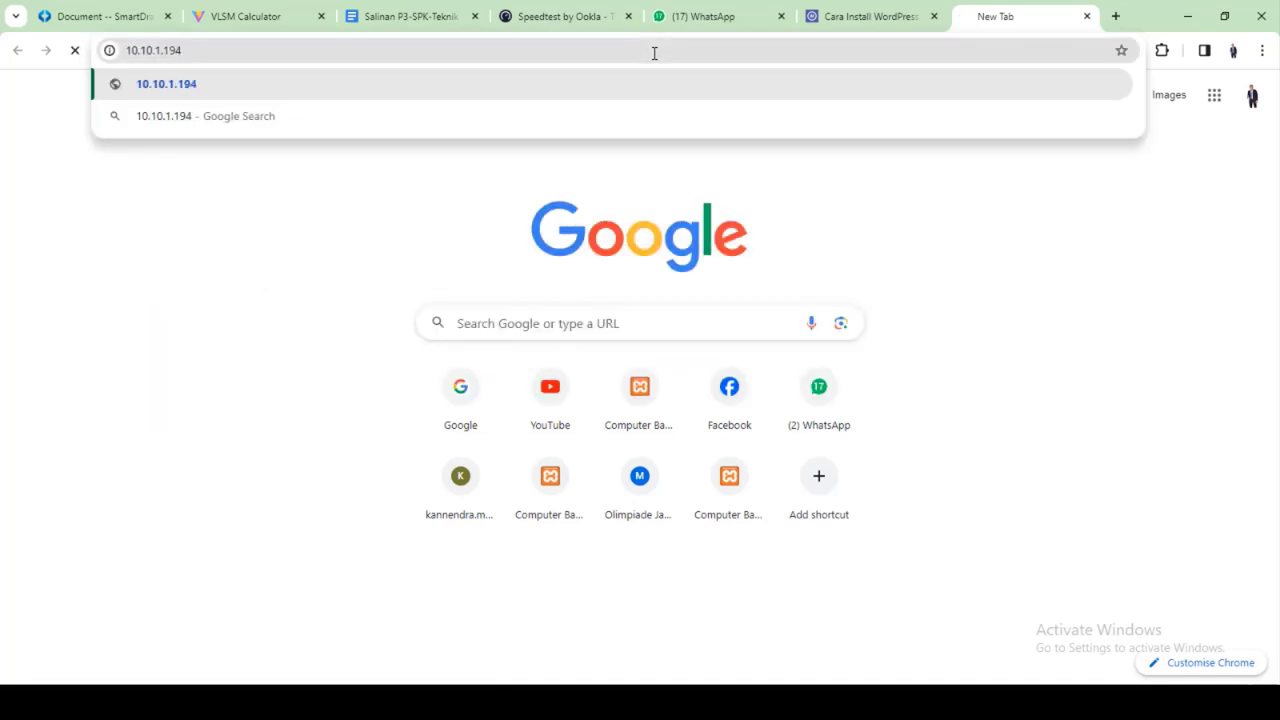
pyautogui.press('Return')
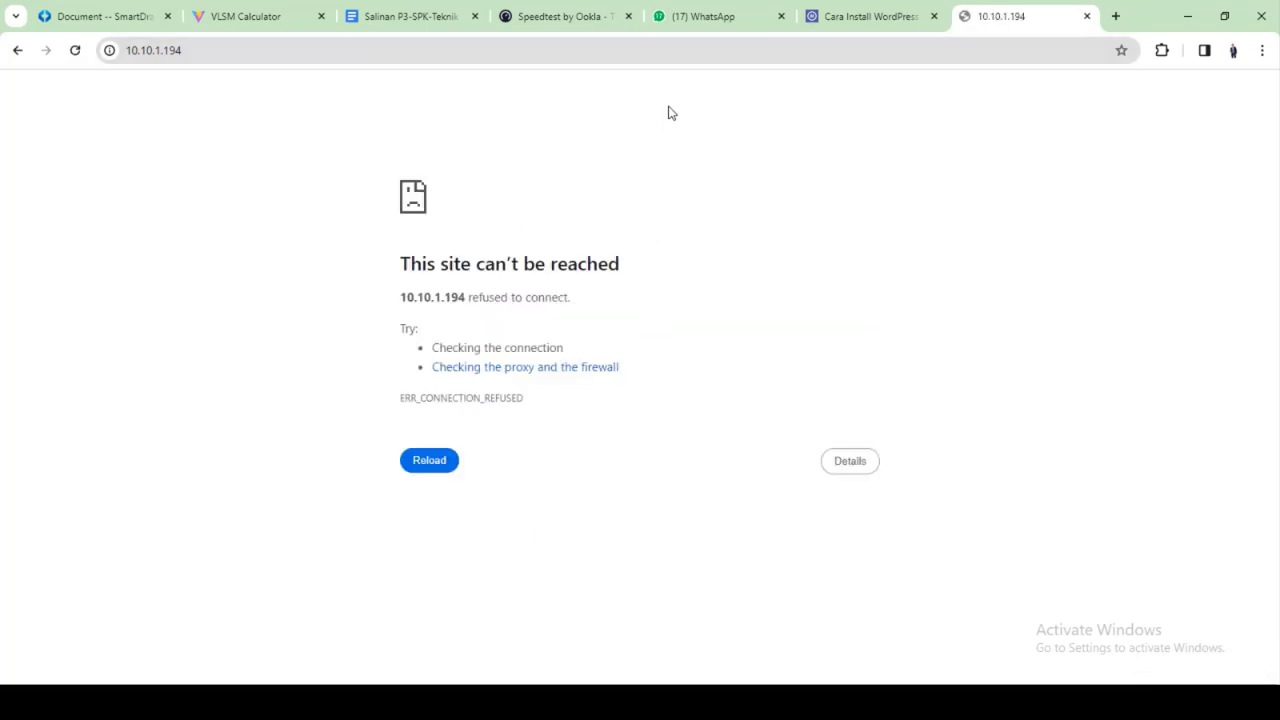
pyautogui.click(694, 47)
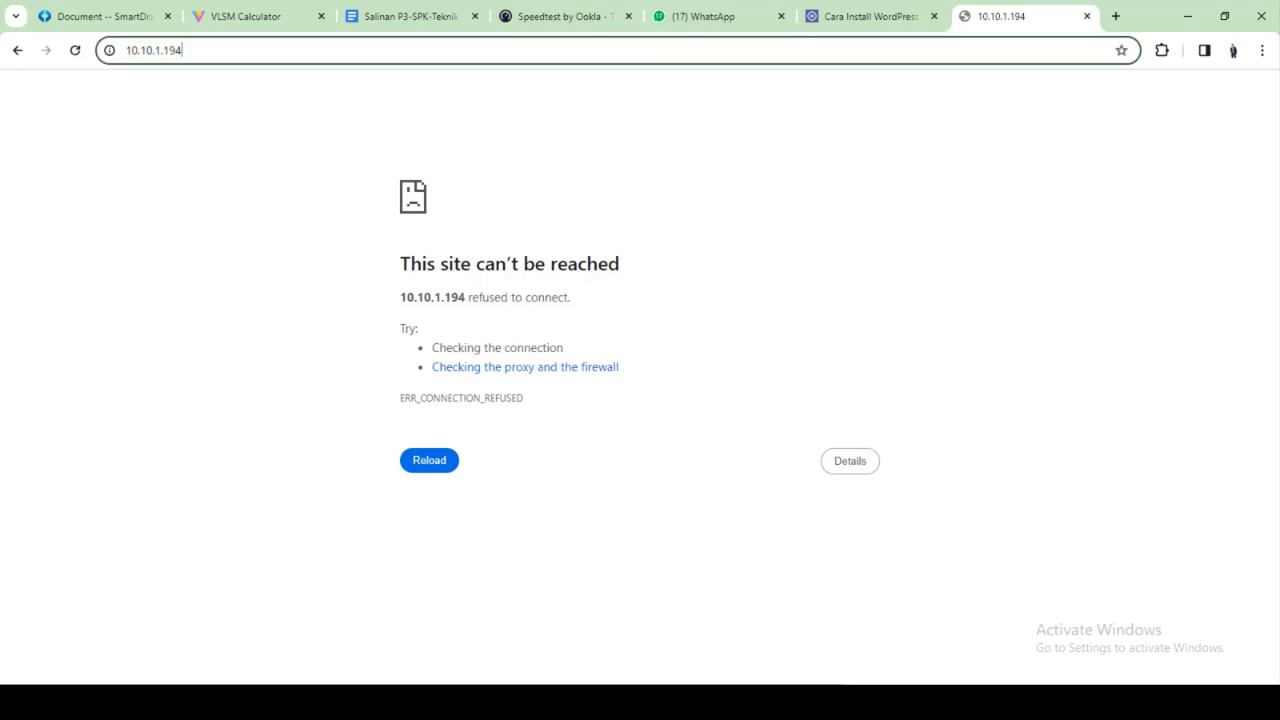
# Rerun the continuous ping to 10.10.1.194 in cmd to confirm the server still replies
pyautogui.click(848, 703)
pyautogui.click(680, 510)
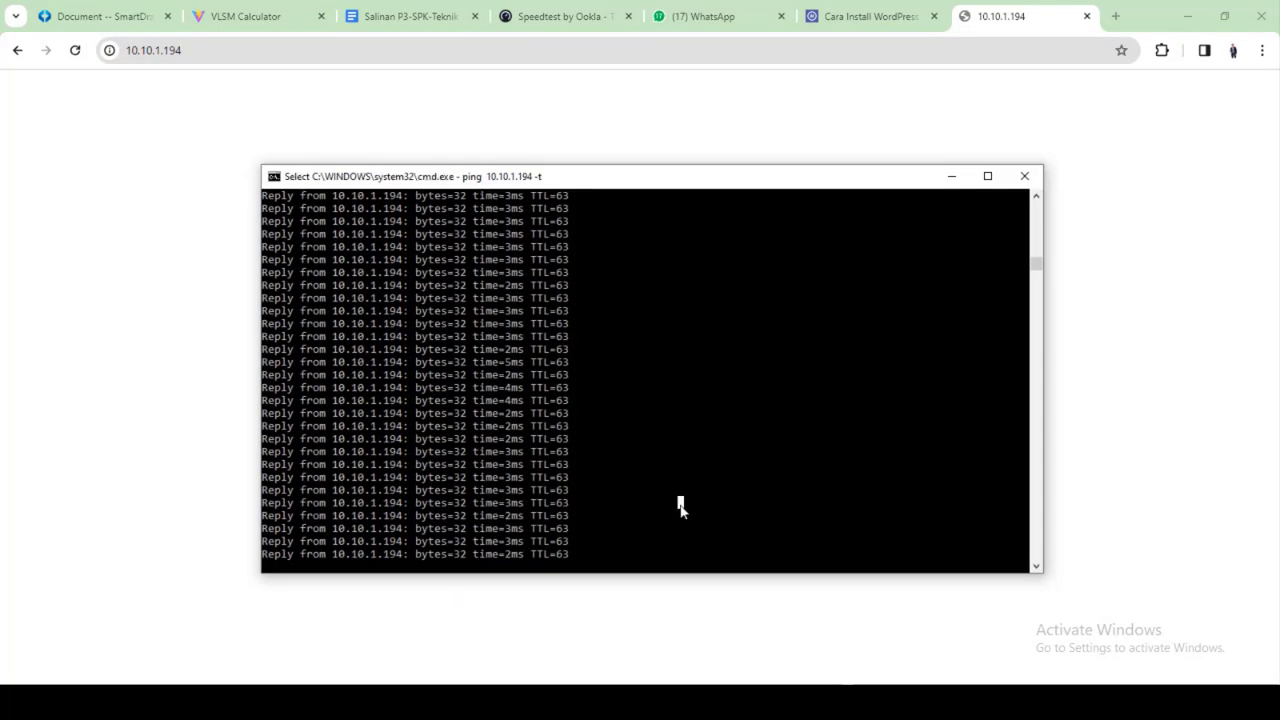
pyautogui.hotkey('ctrl', 'c')
pyautogui.hotkey('ctrl', 'c')
pyautogui.press('Up')
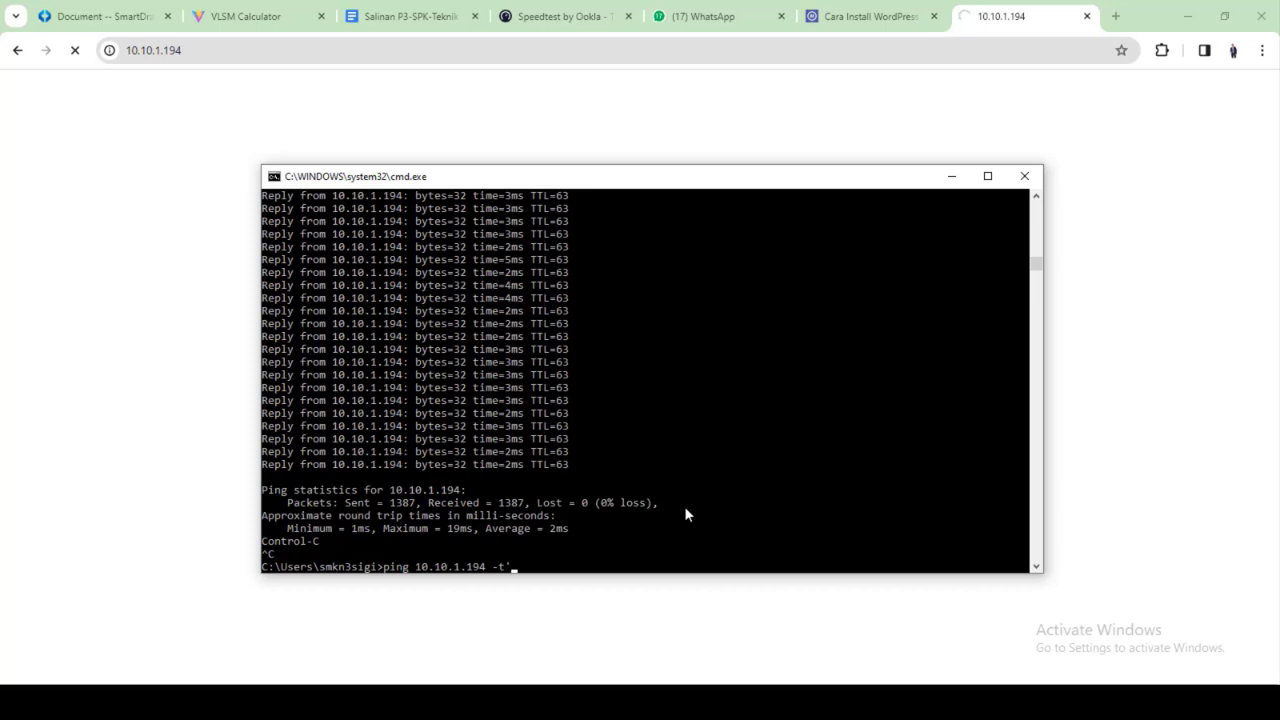
pyautogui.press('Return')
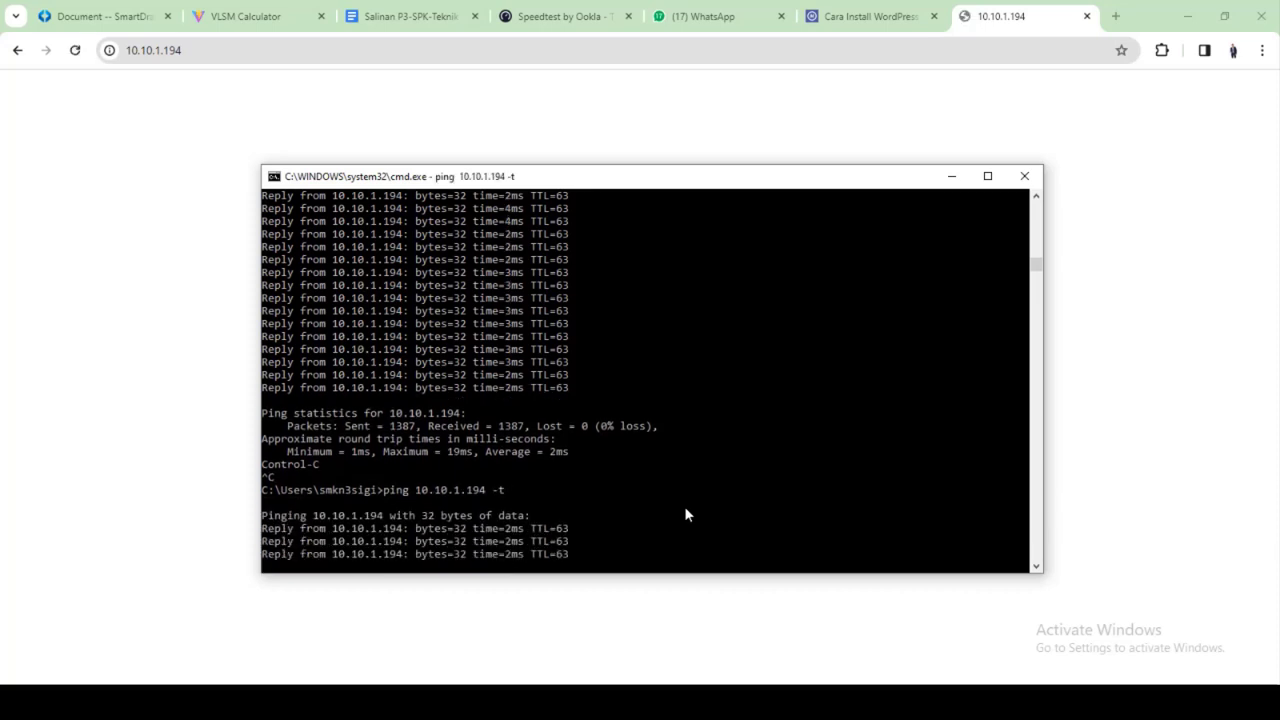
pyautogui.hotkey('ctrl', 'c')
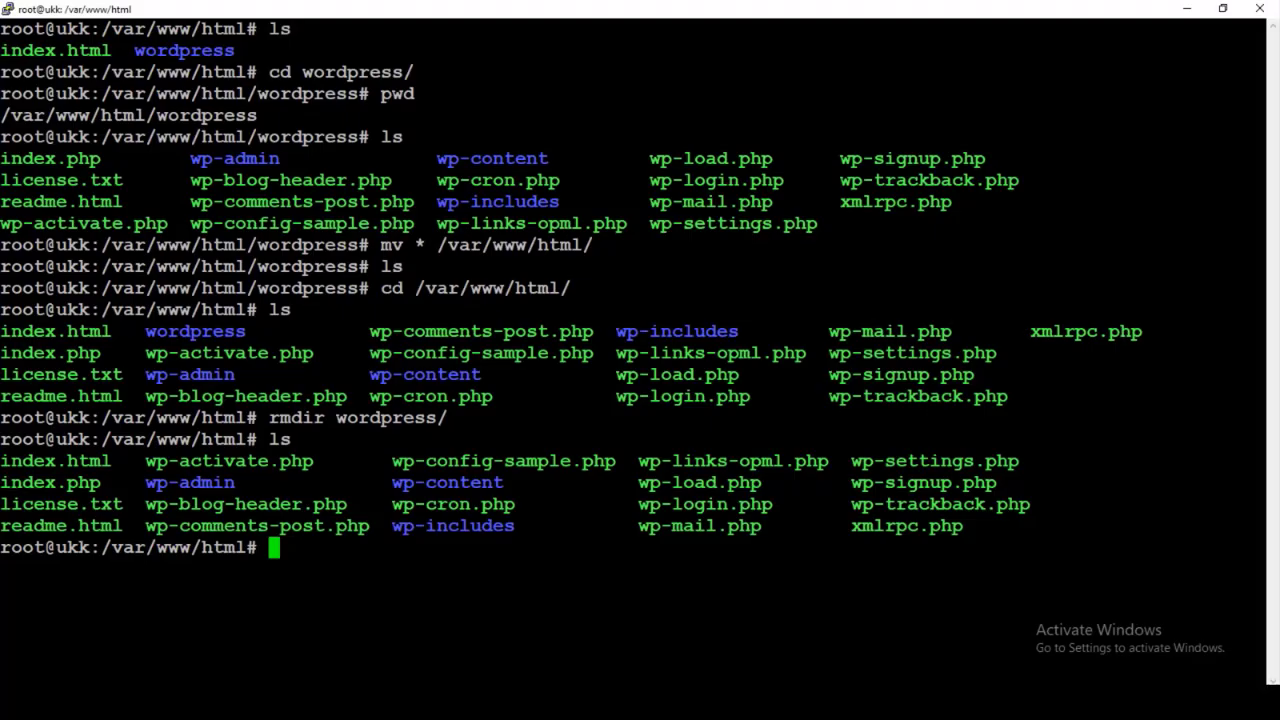
# Restart the Apache web server with systemctl restart apache2
pyautogui.write('syst')
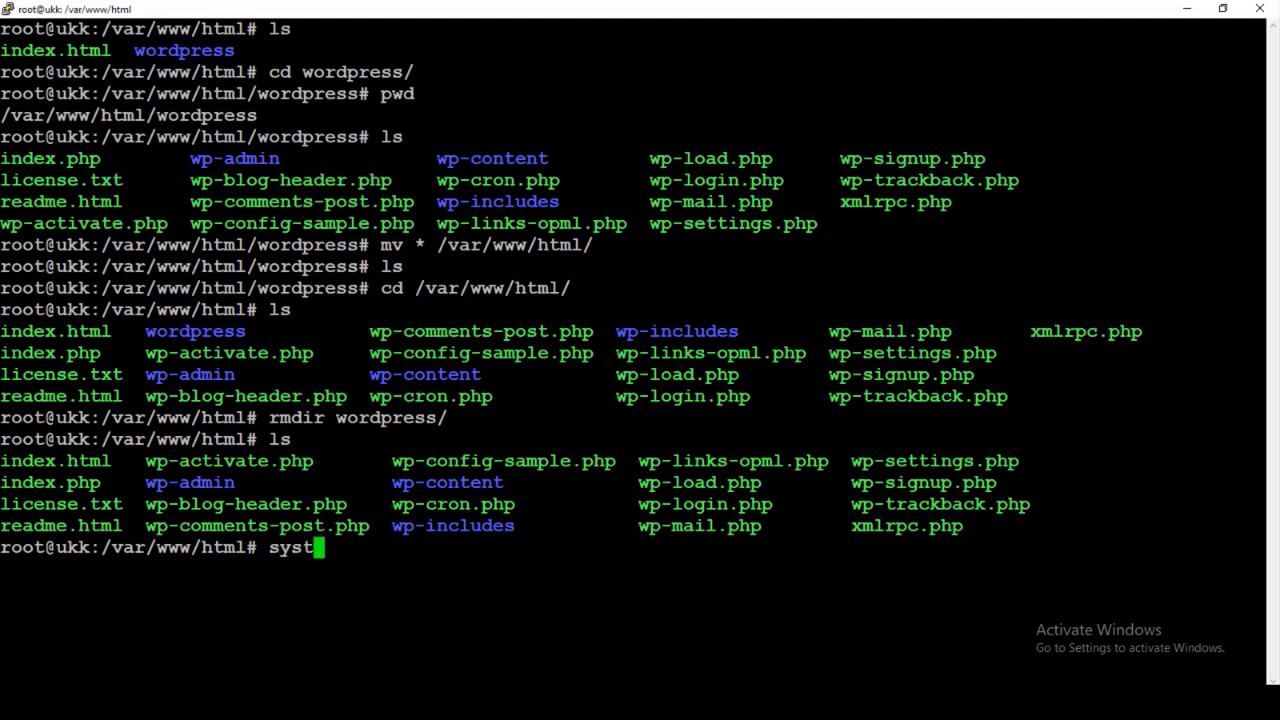
pyautogui.write('emctl res')
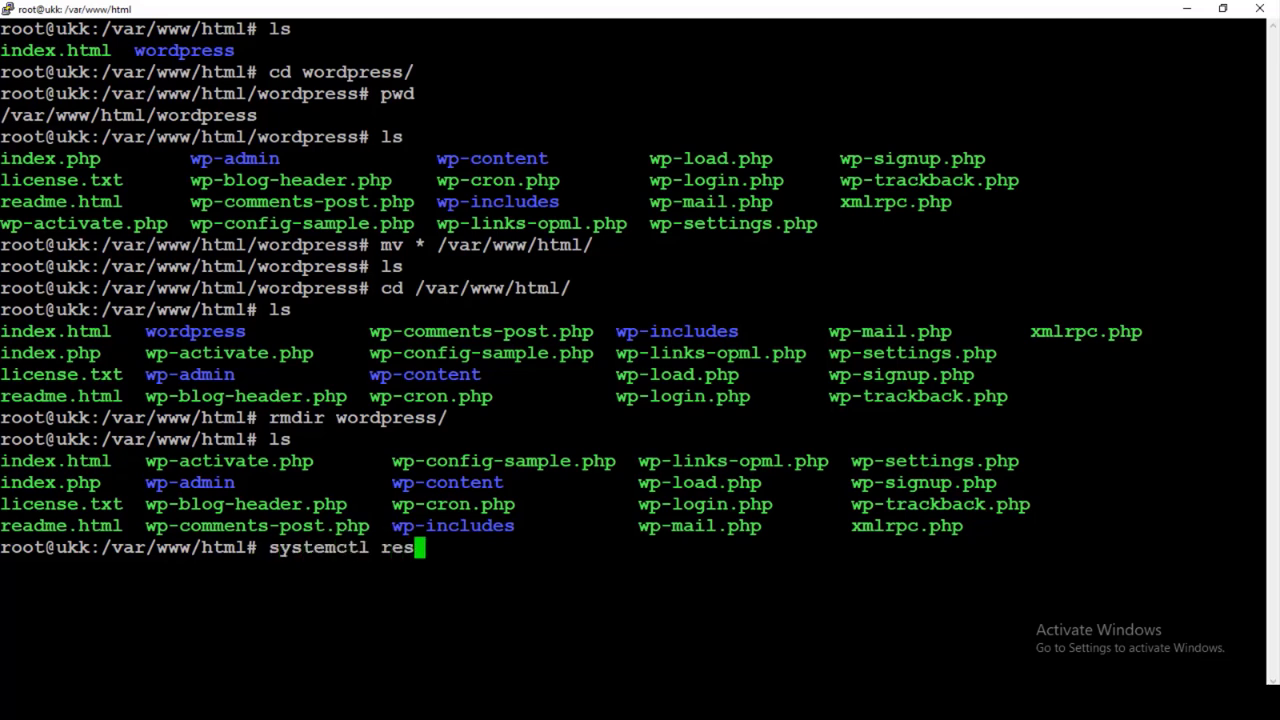
pyautogui.write('trart apache2')
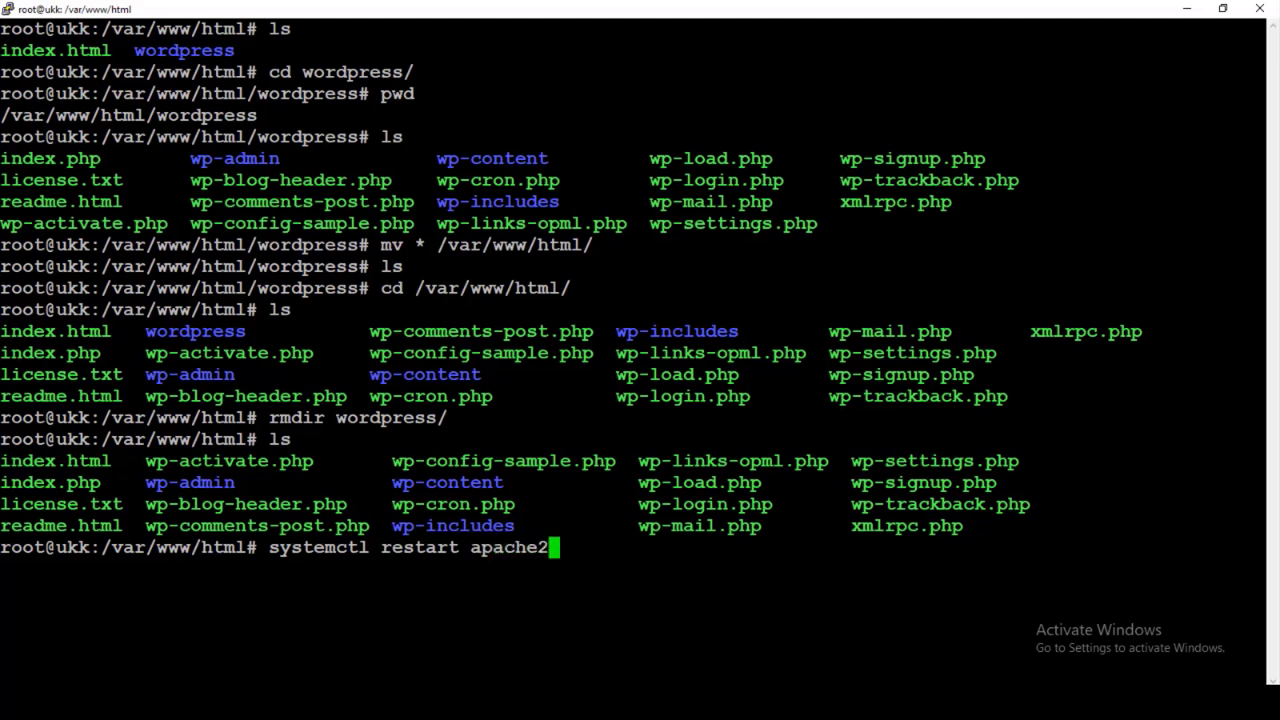
pyautogui.press('Return')
# Check systemctl status apache2 to confirm it is active (running), then return to Chrome
pyautogui.press('Up')
pyautogui.press('BackSpace')
pyautogui.press('BackSpace')
pyautogui.press('BackSpace')
pyautogui.press('BackSpace')
pyautogui.press('BackSpace')
pyautogui.press('BackSpace')
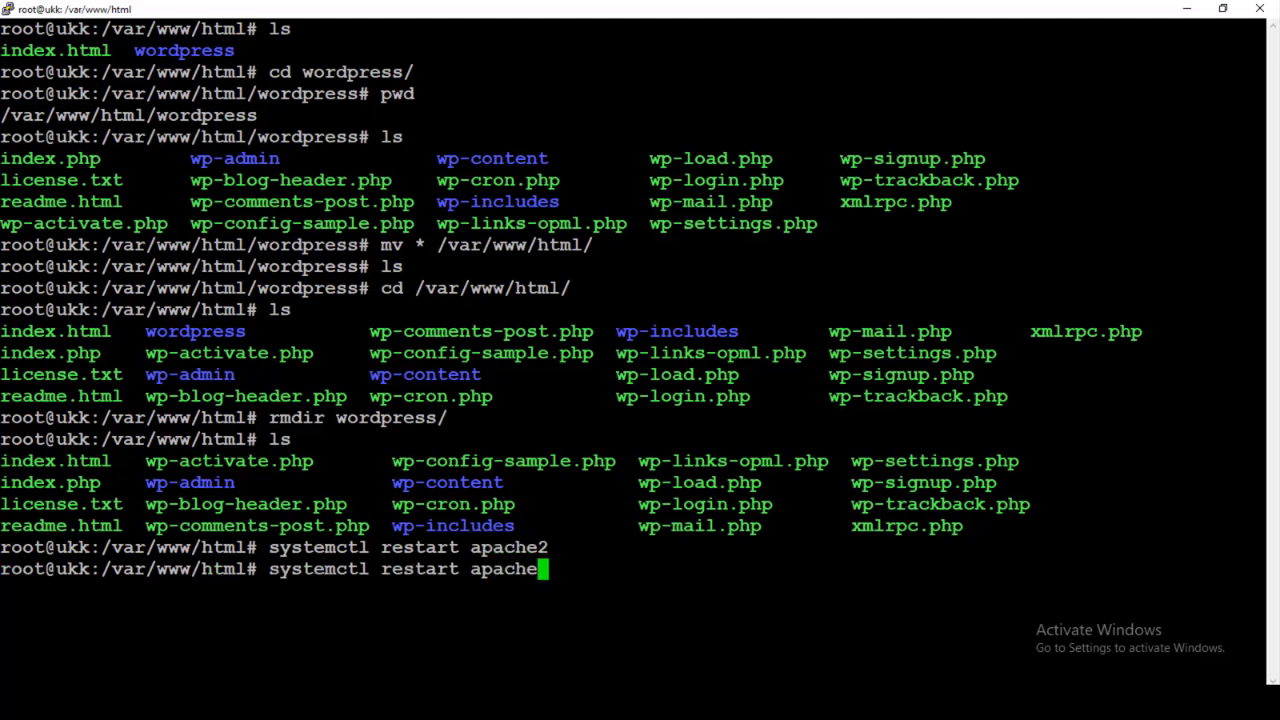
pyautogui.press('BackSpace')
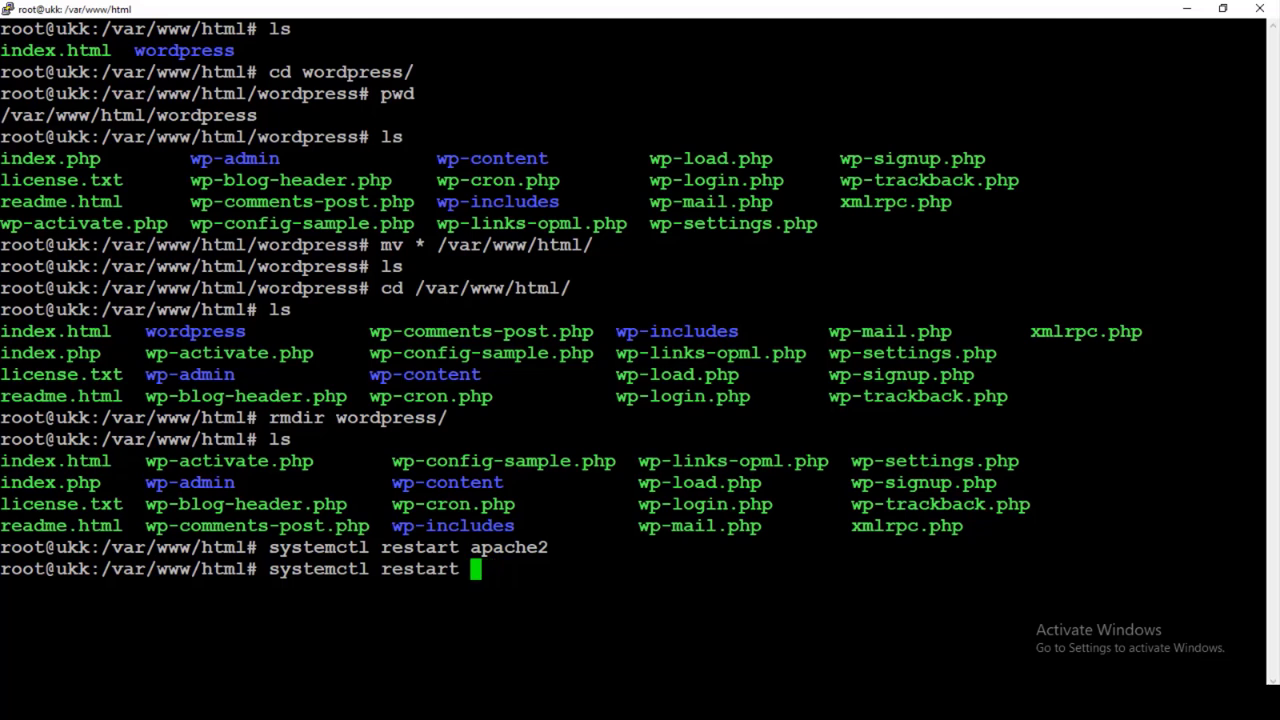
pyautogui.press('BackSpace')
pyautogui.press('BackSpace')
pyautogui.press('BackSpace')
pyautogui.press('BackSpace')
pyautogui.press('BackSpace')
pyautogui.press('BackSpace')
pyautogui.press('BackSpace')
pyautogui.press('BackSpace')
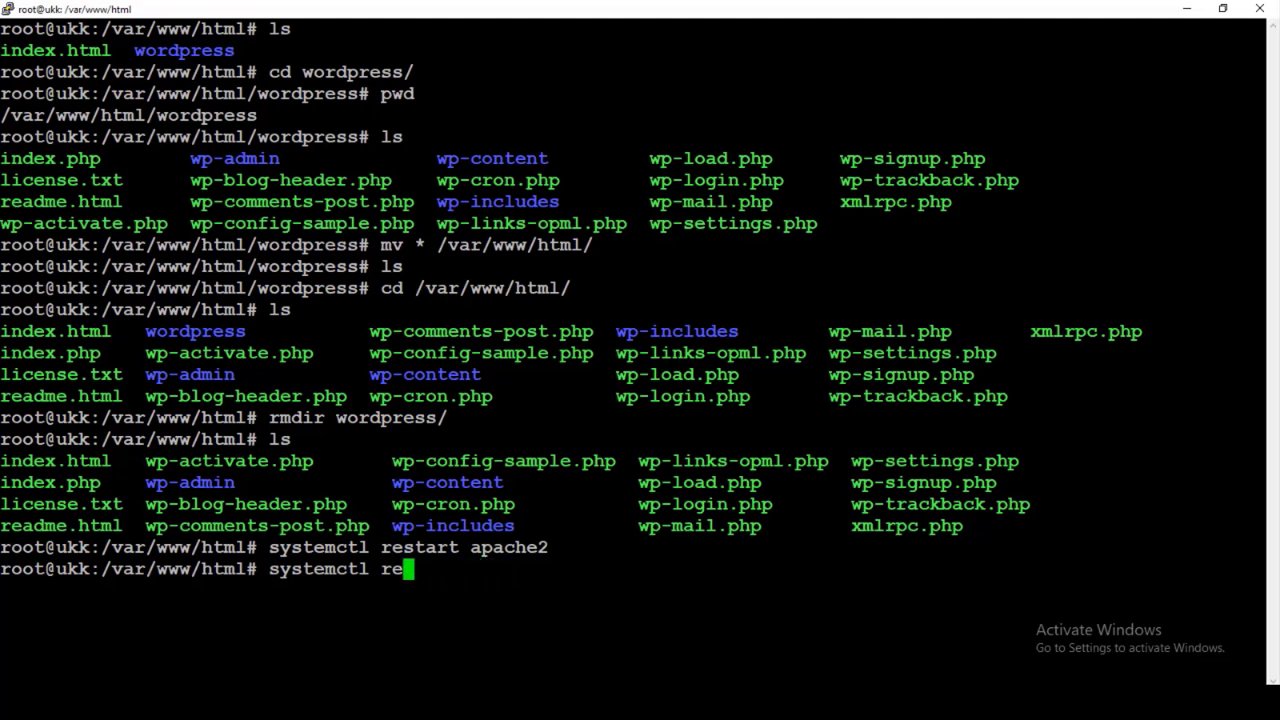
pyautogui.write('status apache2')
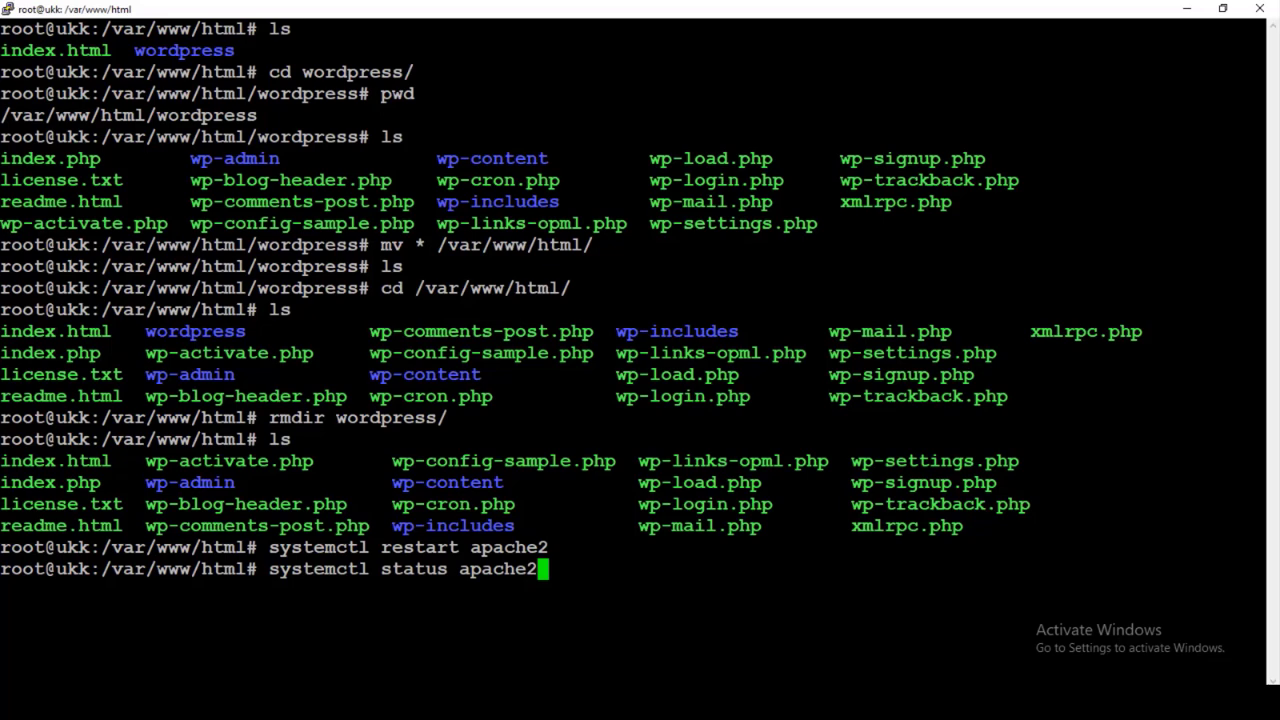
pyautogui.press('Return')
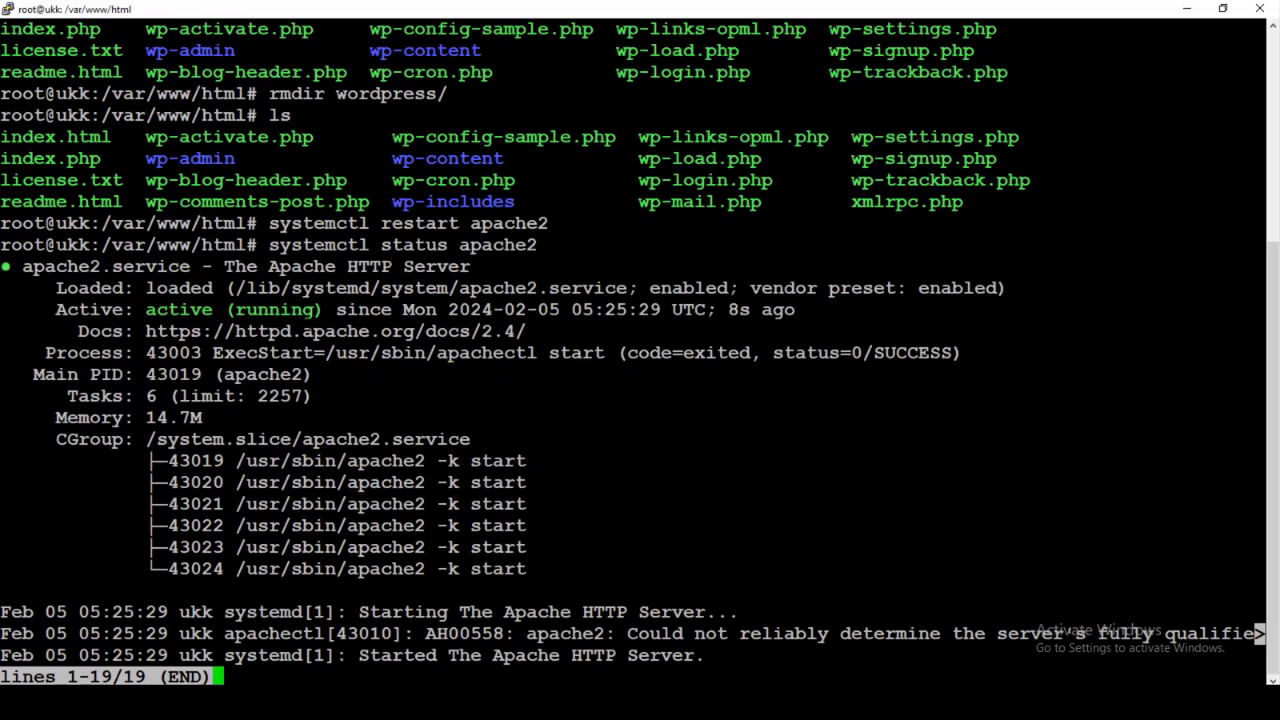
pyautogui.press('q')
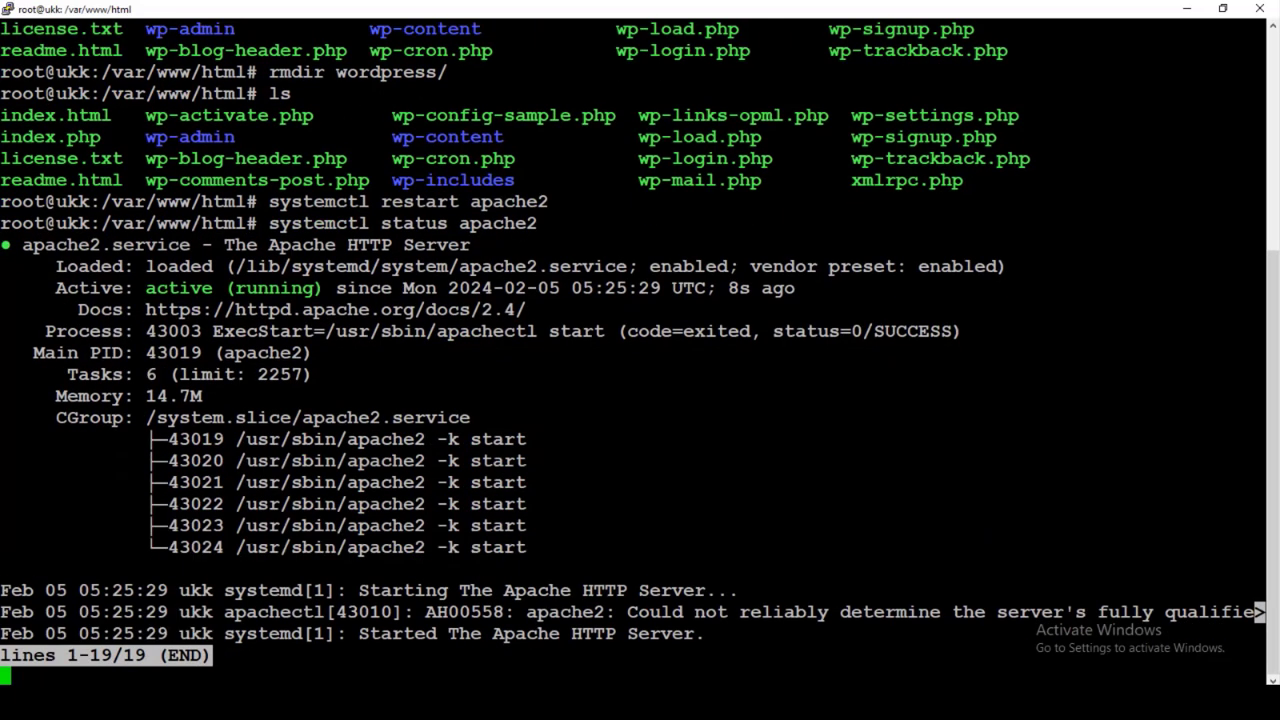
pyautogui.hotkey('alt', 'Tab')
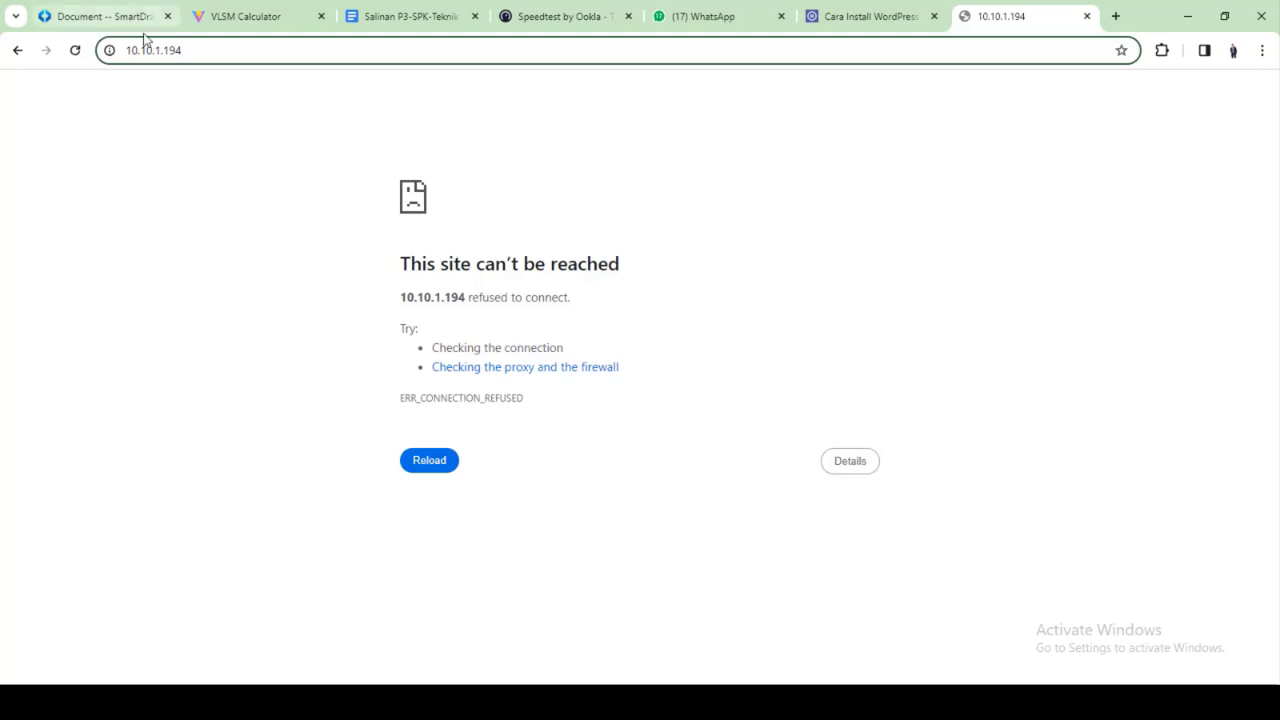
# Reload 10.10.1.194 in Chrome, exiting the apache2 status output in PuTTY in between
pyautogui.click(76, 52)
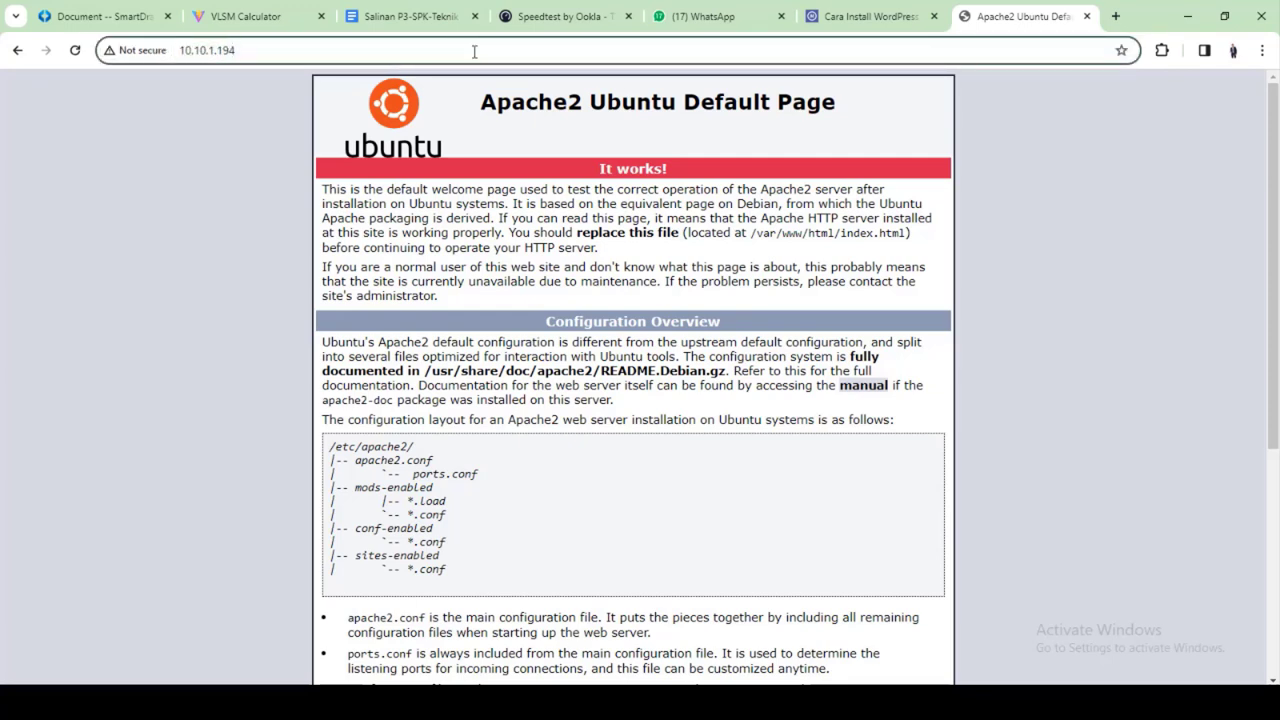
pyautogui.click(78, 51)
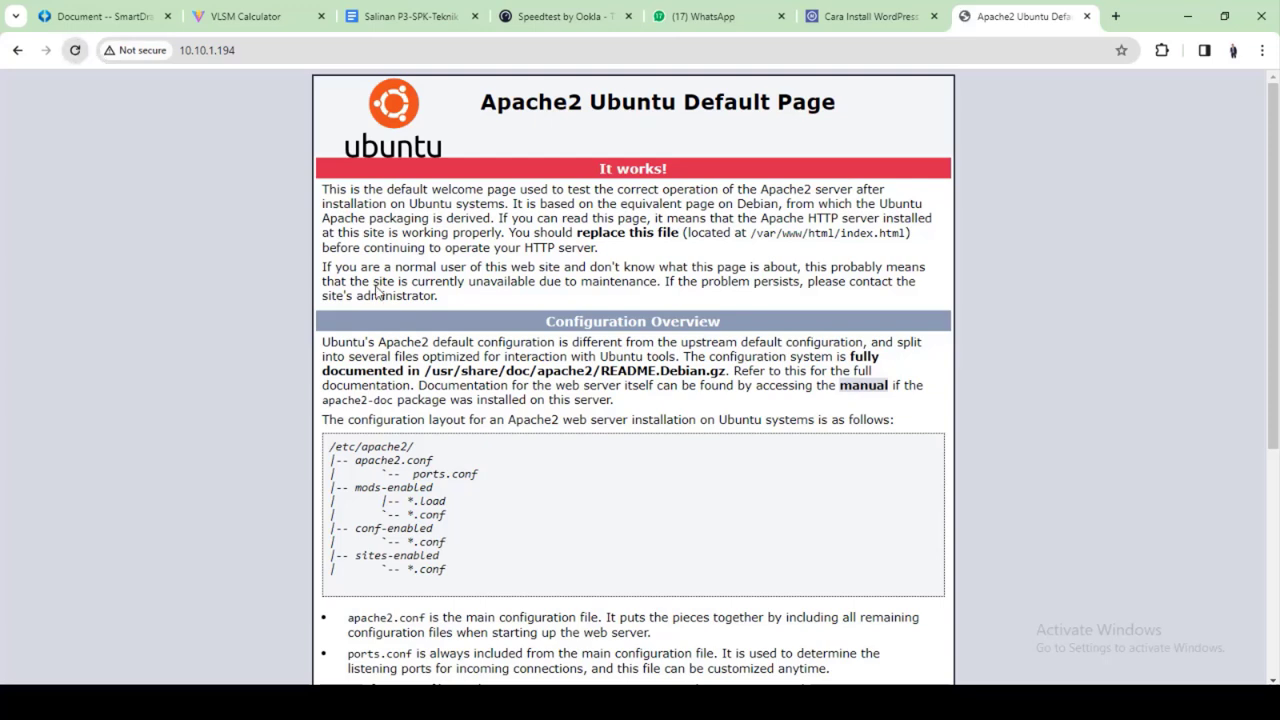
pyautogui.click(880, 702)
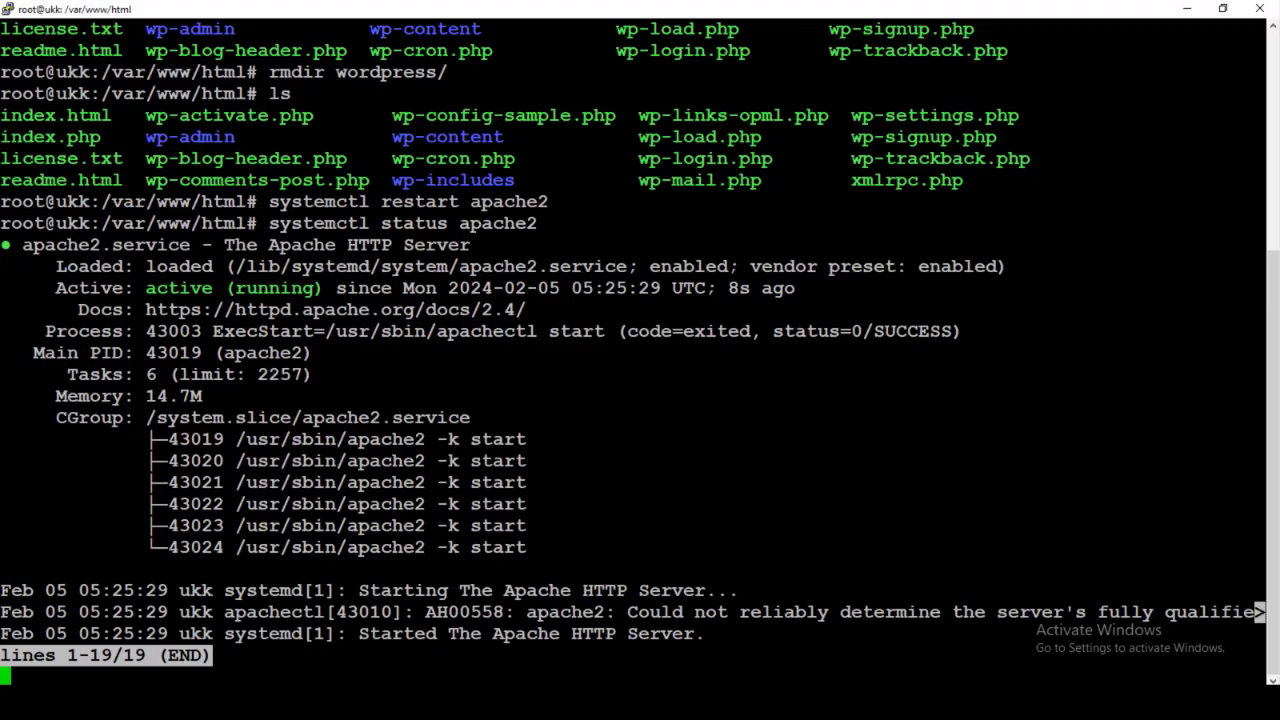
pyautogui.hotkey('ctrl', 'c')
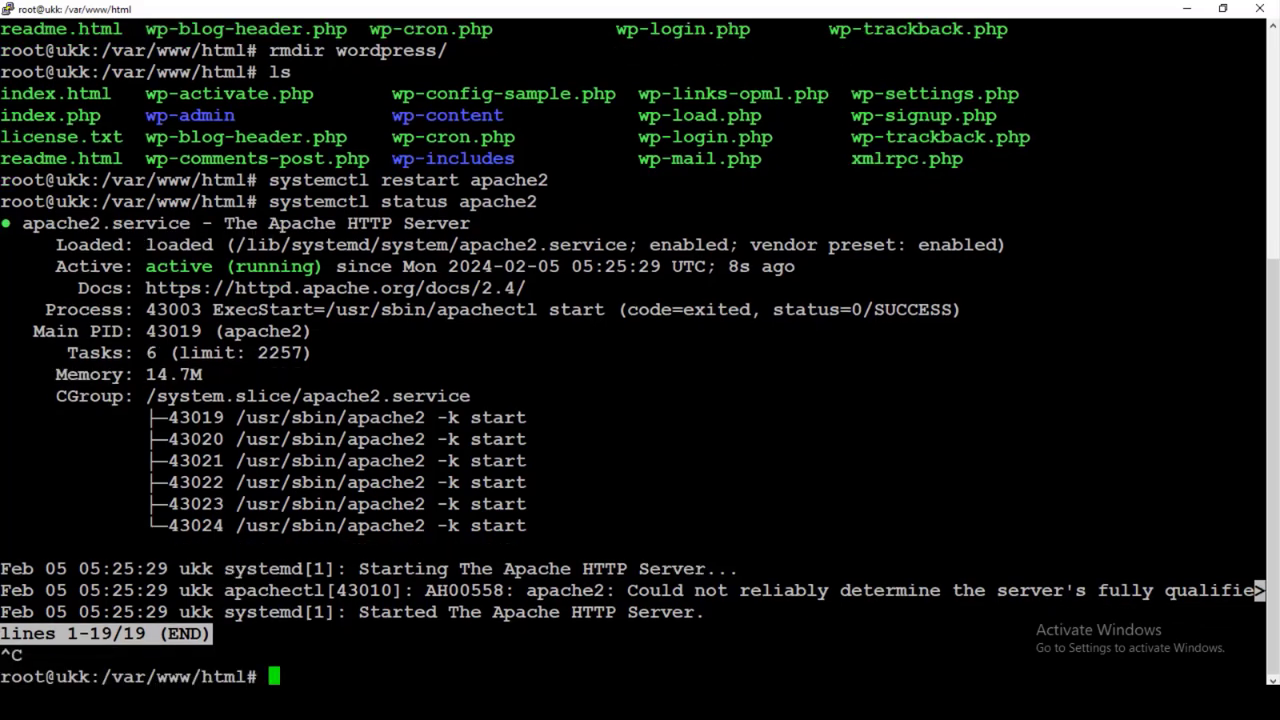
pyautogui.click(900, 702)
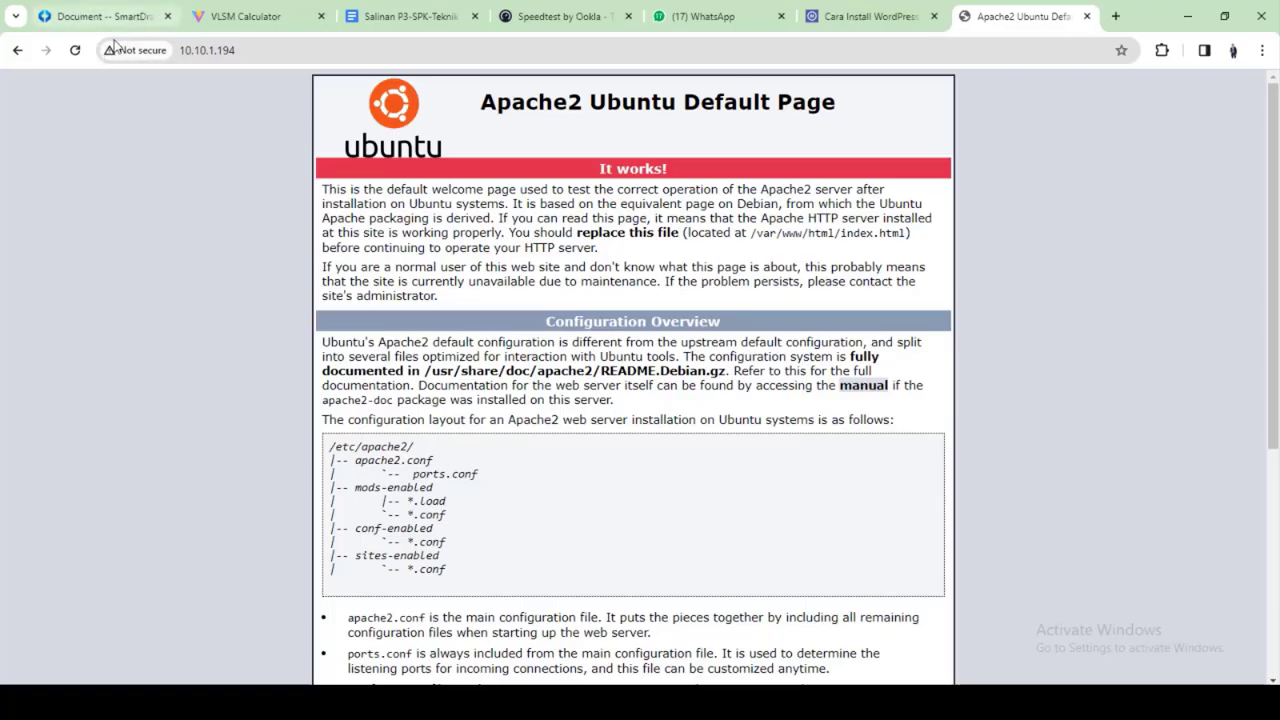
pyautogui.click(76, 52)
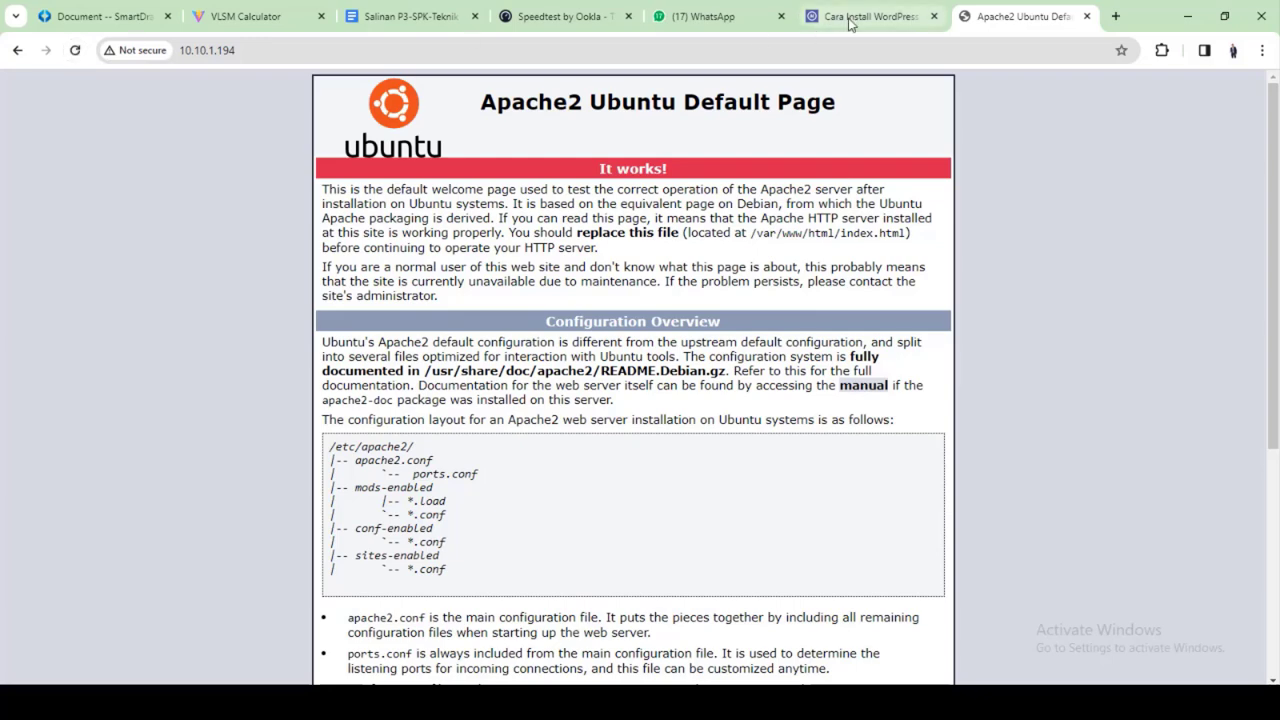
# Reopen 10.10.1.194 in a fresh tab to show the Apache2 Ubuntu Default Page
pyautogui.click(1085, 17)
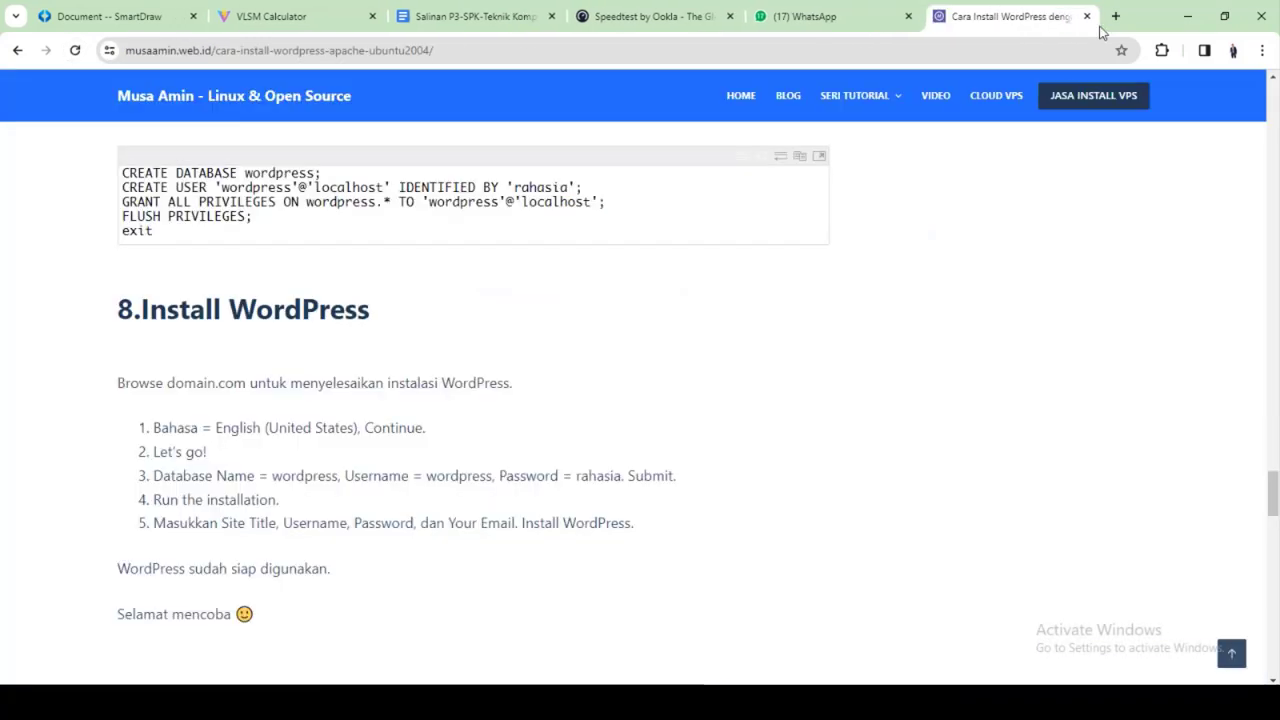
pyautogui.click(1116, 16)
pyautogui.write('10')
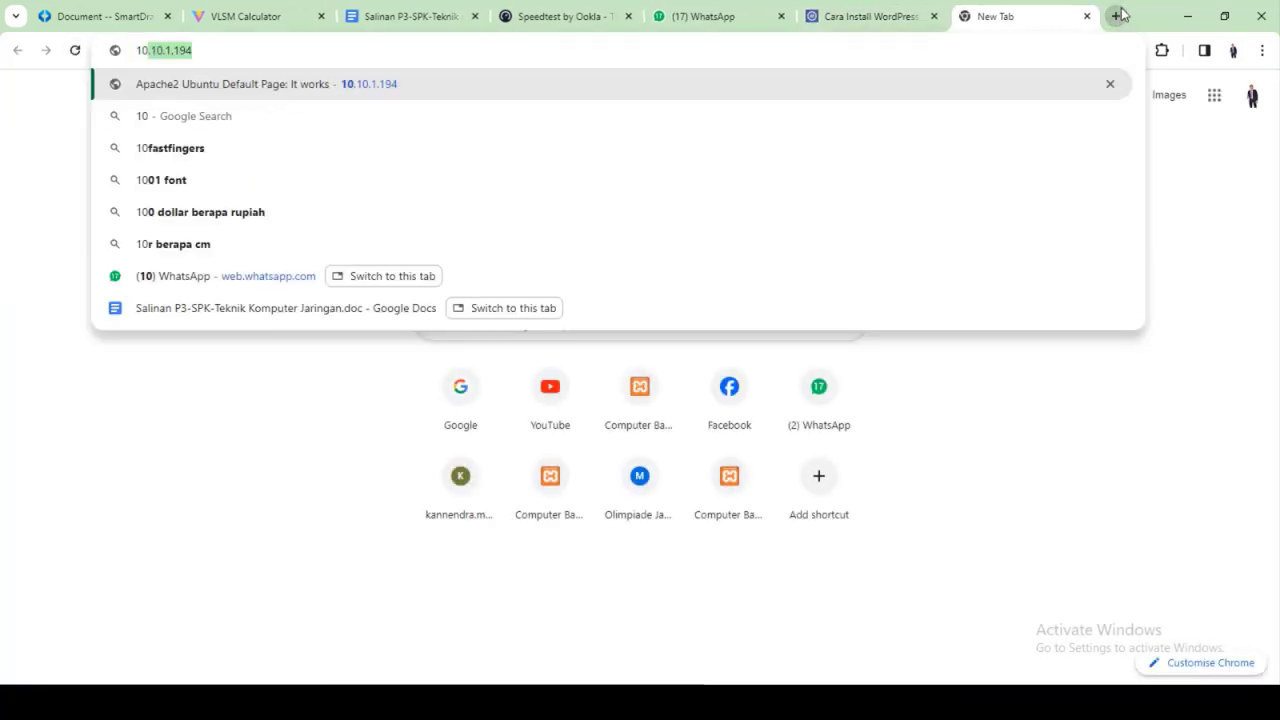
pyautogui.press('Return')
pyautogui.click(456, 50)
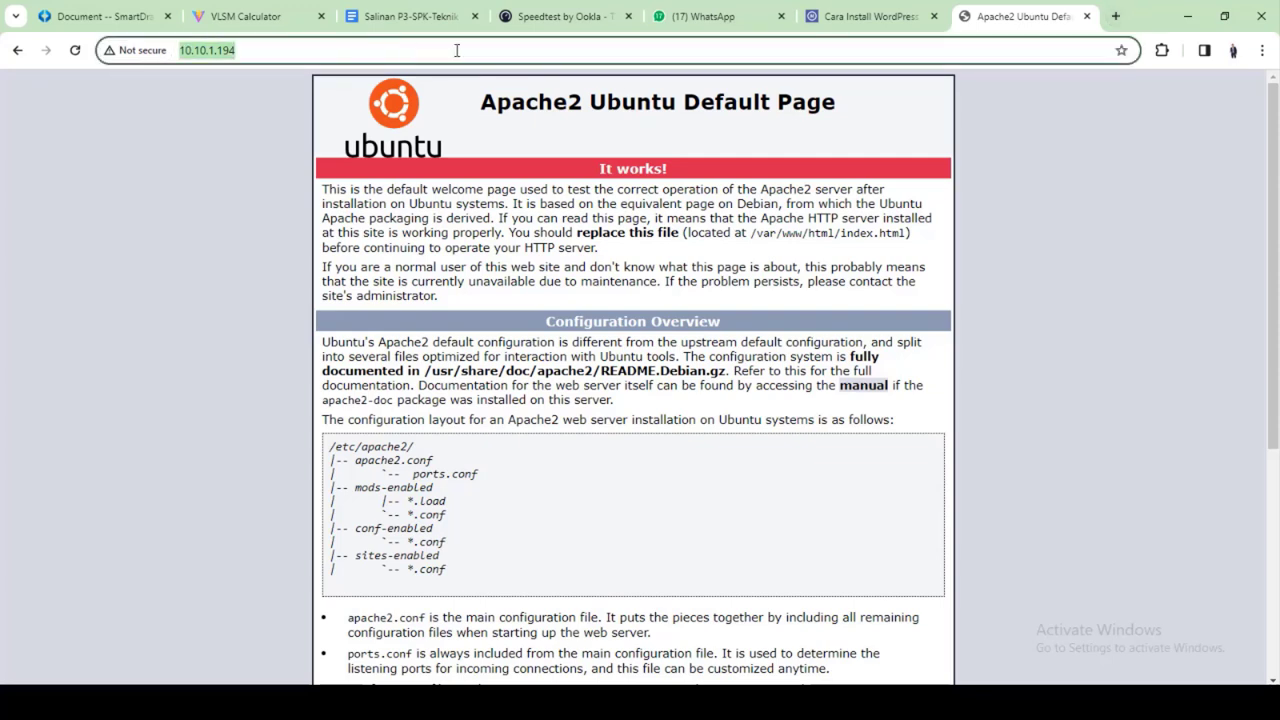
pyautogui.click(457, 50)
pyautogui.press('Return')
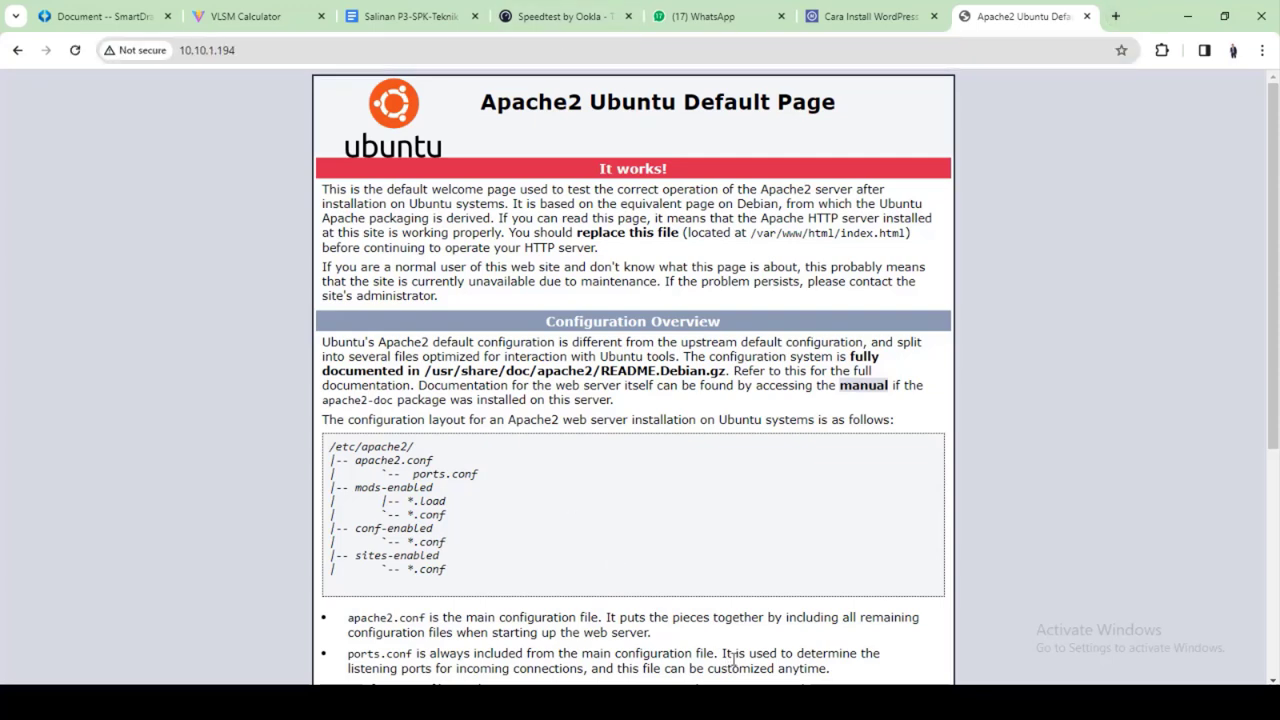
pyautogui.click(743, 703)
pyautogui.click(1205, 641)
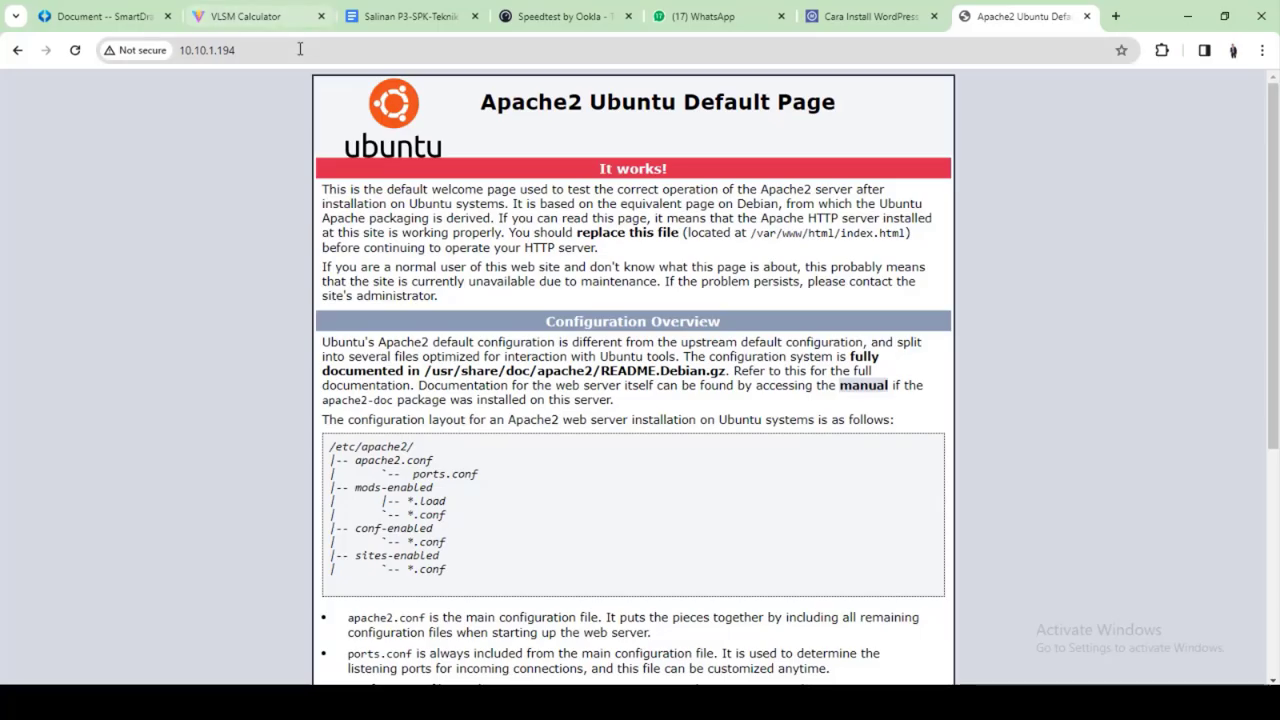
pyautogui.click(310, 47)
pyautogui.press('Return')
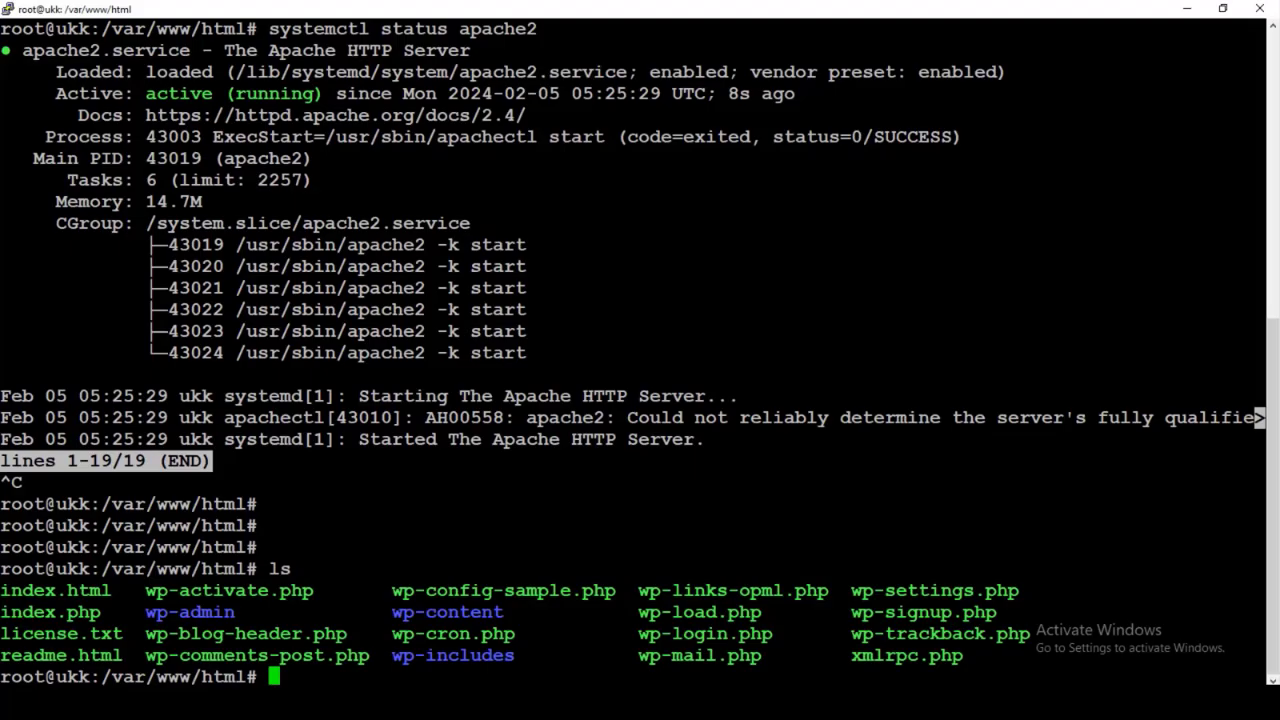
pyautogui.press('Return')
pyautogui.press('Return')
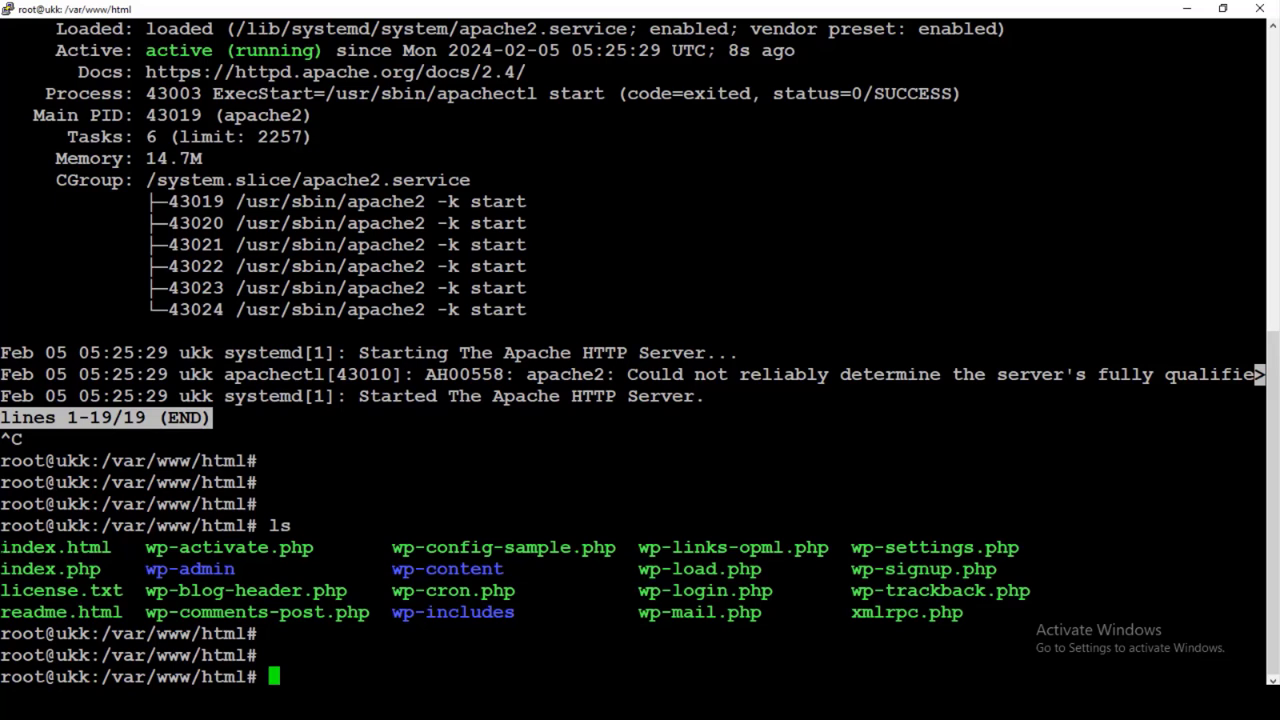
# Delete index.html from /var/www/html, confirm with ls, and reload the site to reach WordPress setup
pyautogui.moveTo(2, 547); pyautogui.dragTo(111, 547)
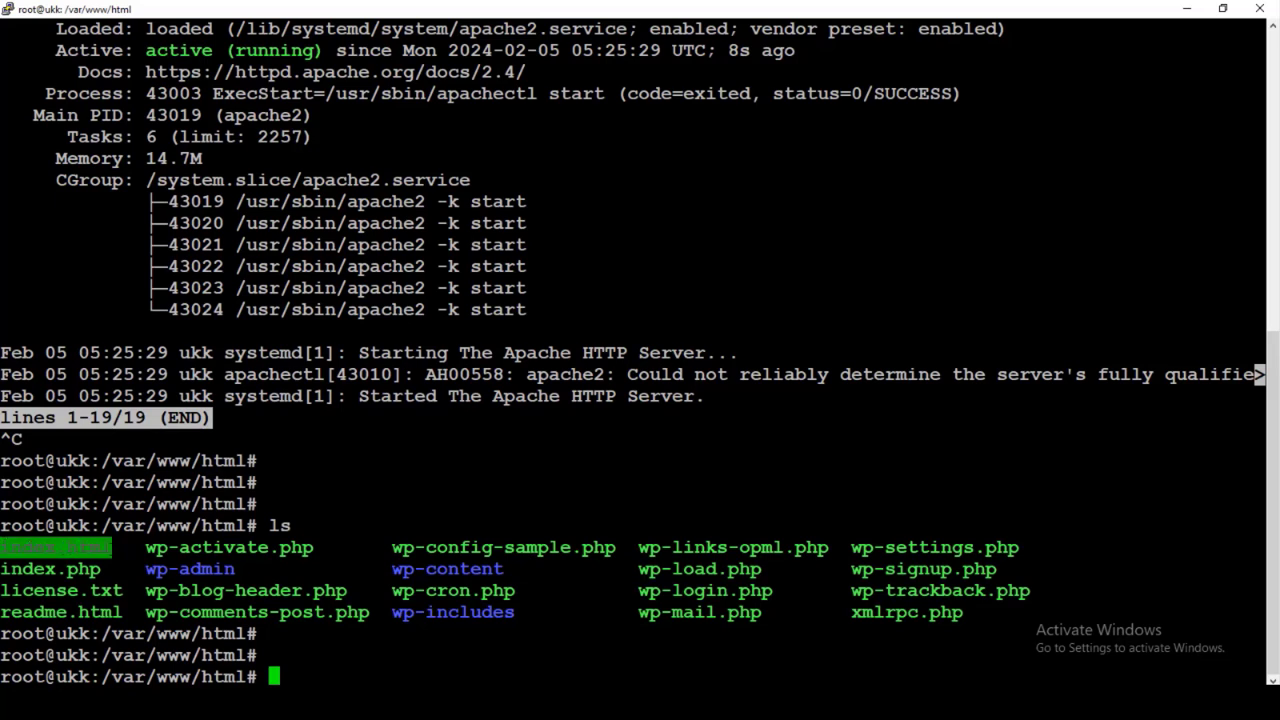
pyautogui.moveTo(111, 568); pyautogui.dragTo(4, 570)
pyautogui.doubleClick(304, 650)
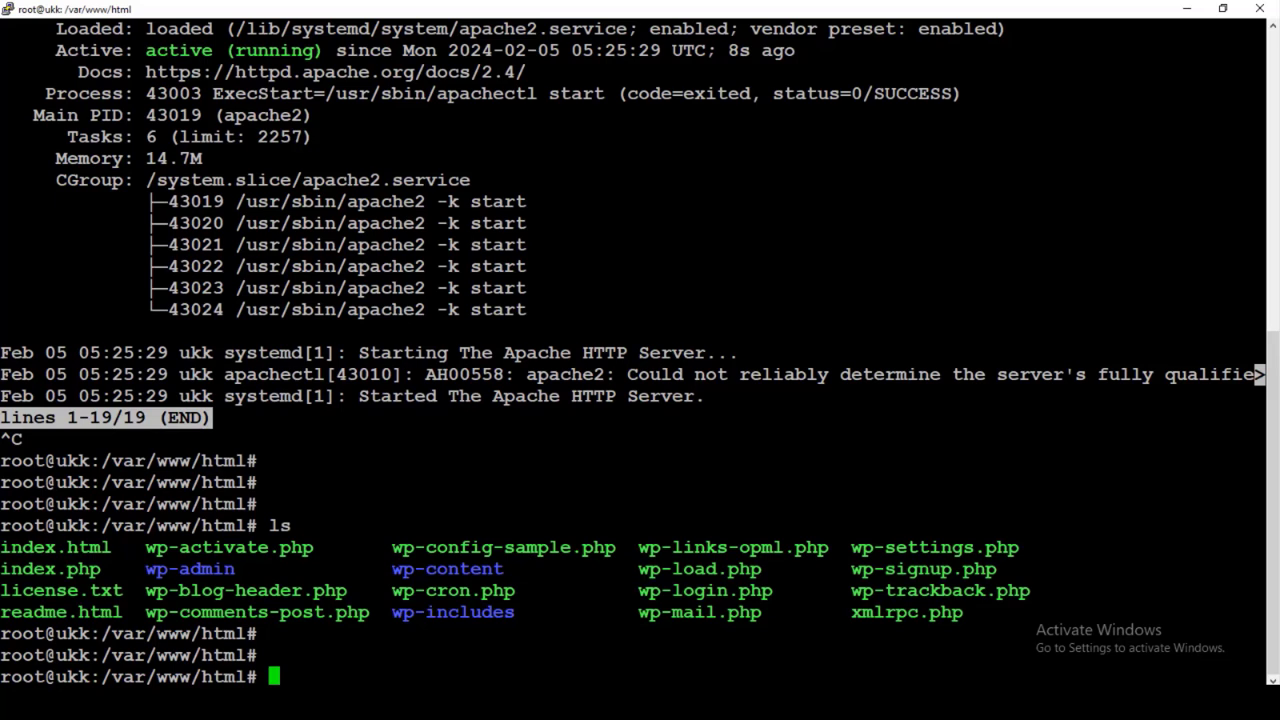
pyautogui.write('rm index.')
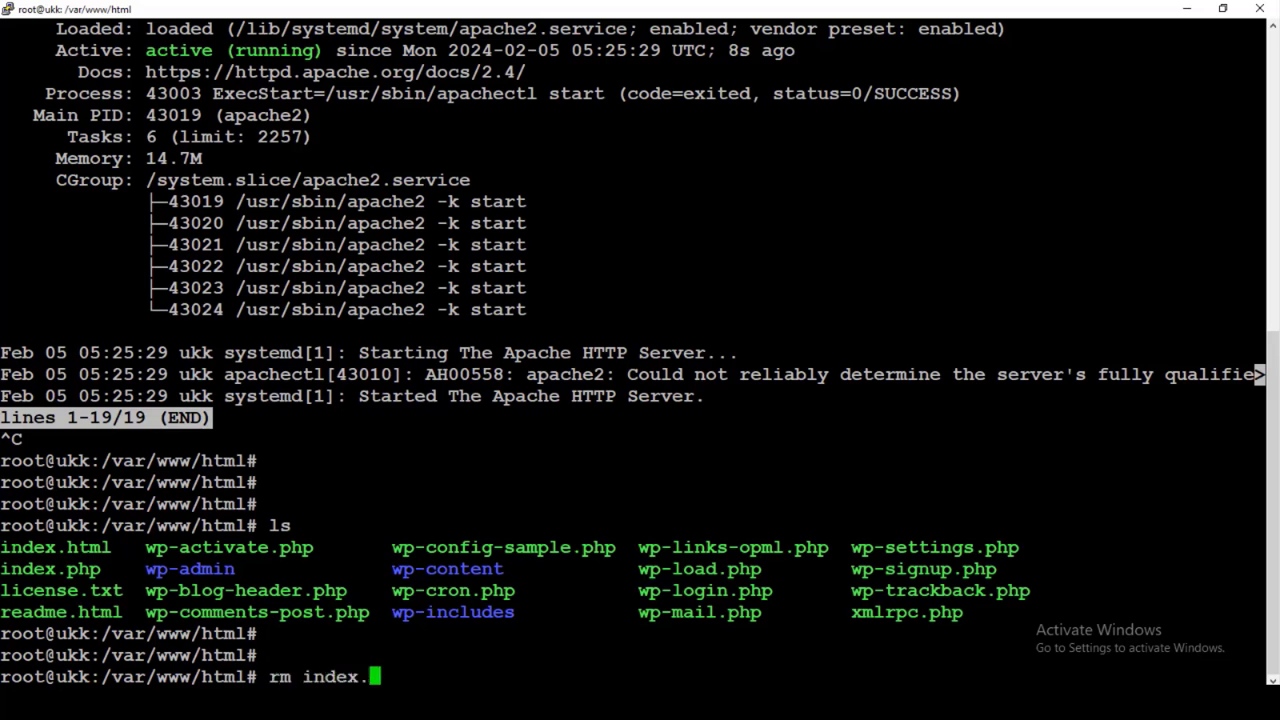
pyautogui.write('html')
pyautogui.press('Return')
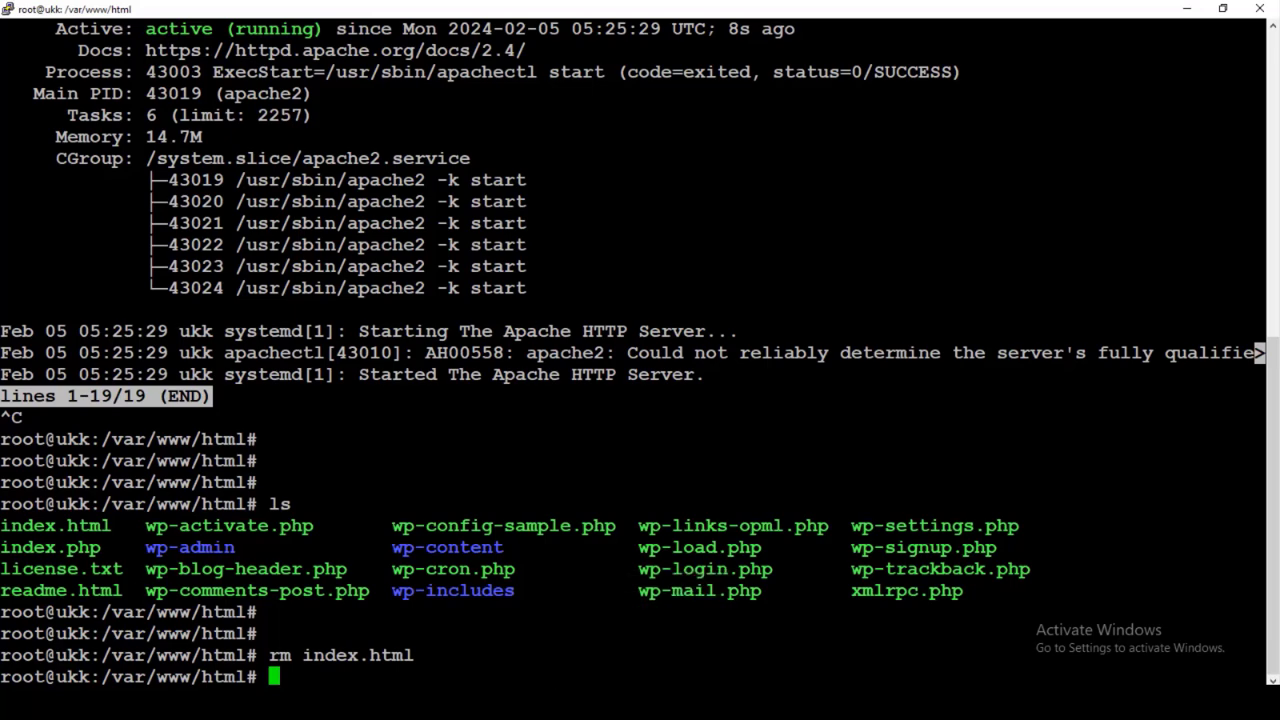
pyautogui.write('ls')
pyautogui.press('Return')
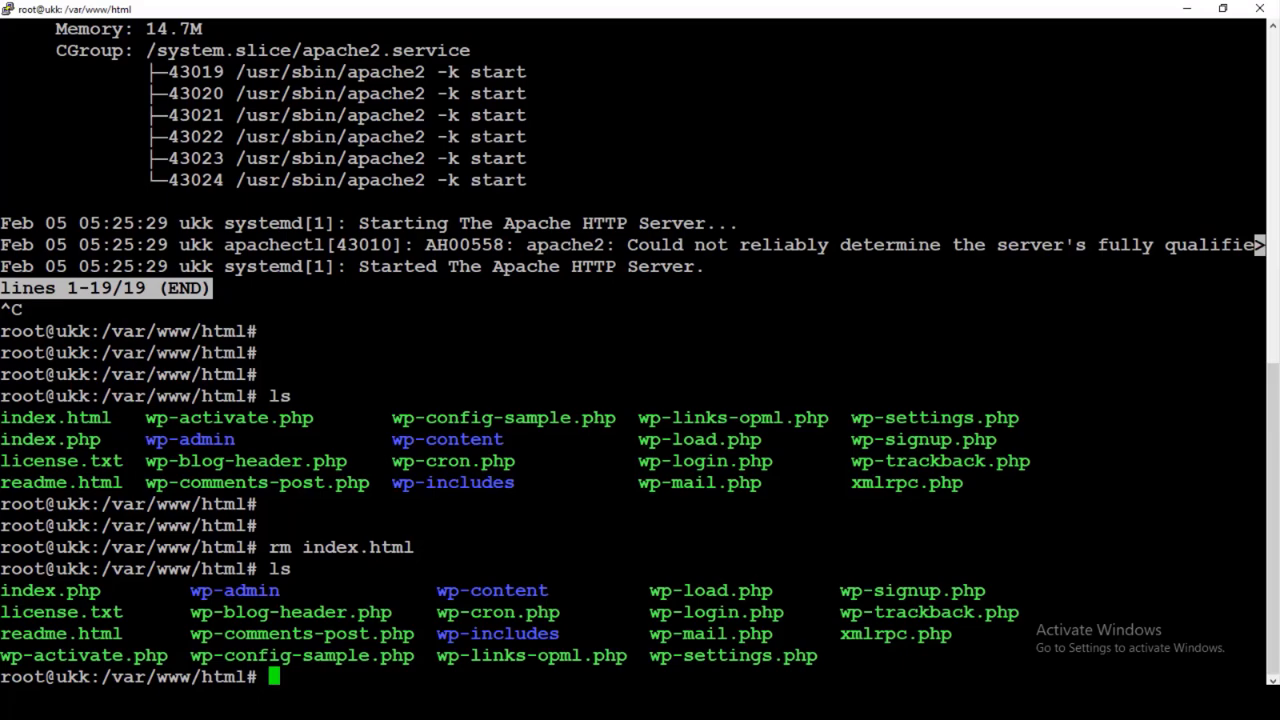
pyautogui.hotkey('alt', 'Tab')
pyautogui.click(75, 58)
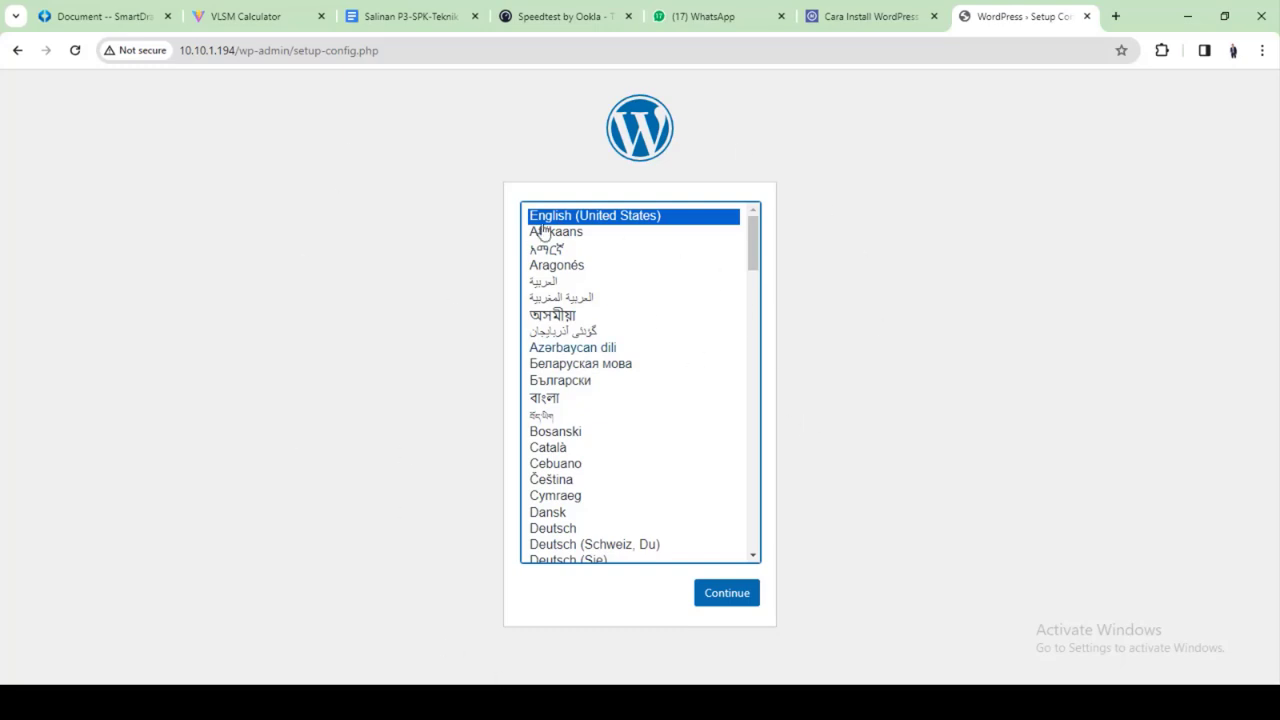
# Choose English (United States), then submit the database name, database user and its password
pyautogui.click(736, 594)
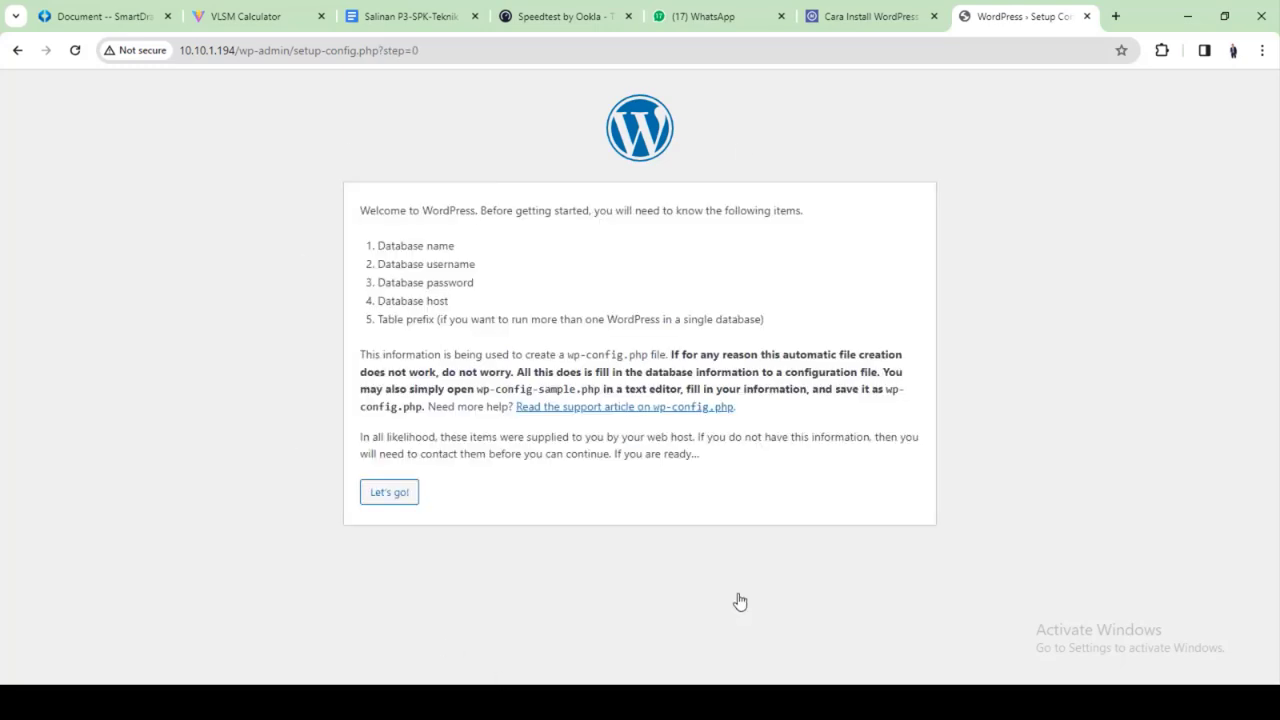
pyautogui.click(403, 500)
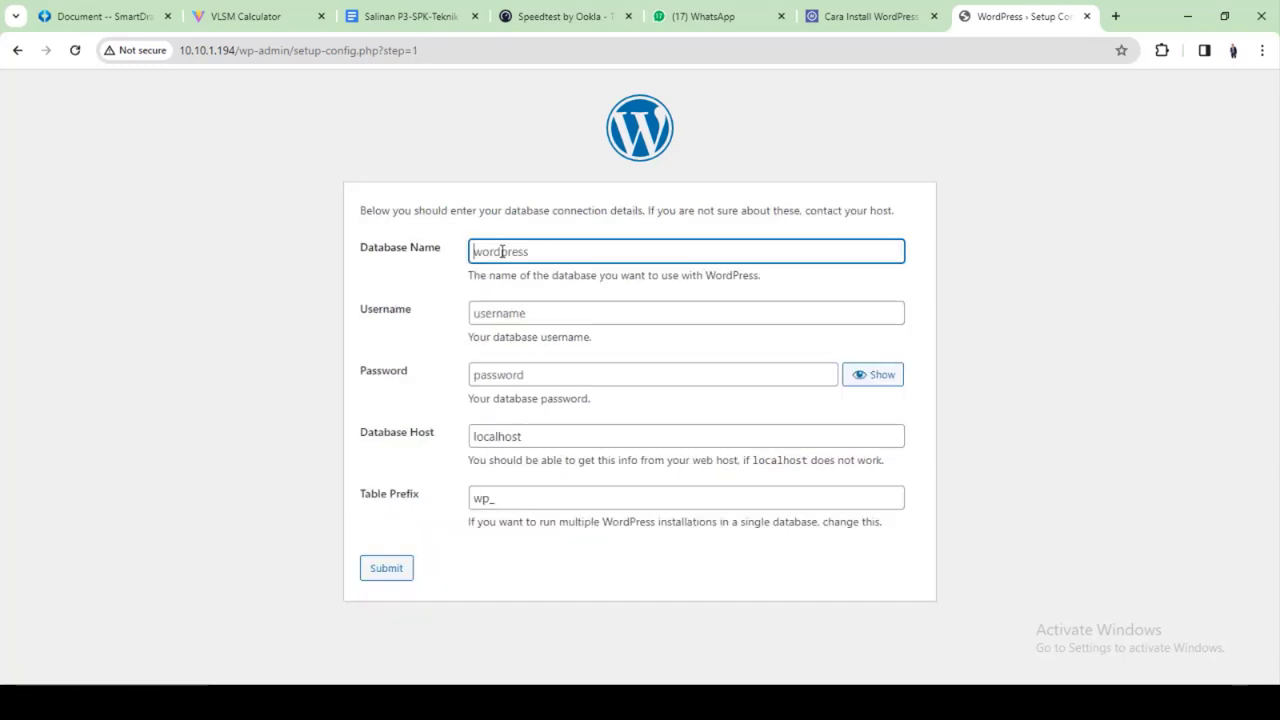
pyautogui.write('dbhendra')
pyautogui.click(508, 306)
pyautogui.write('userhendra')
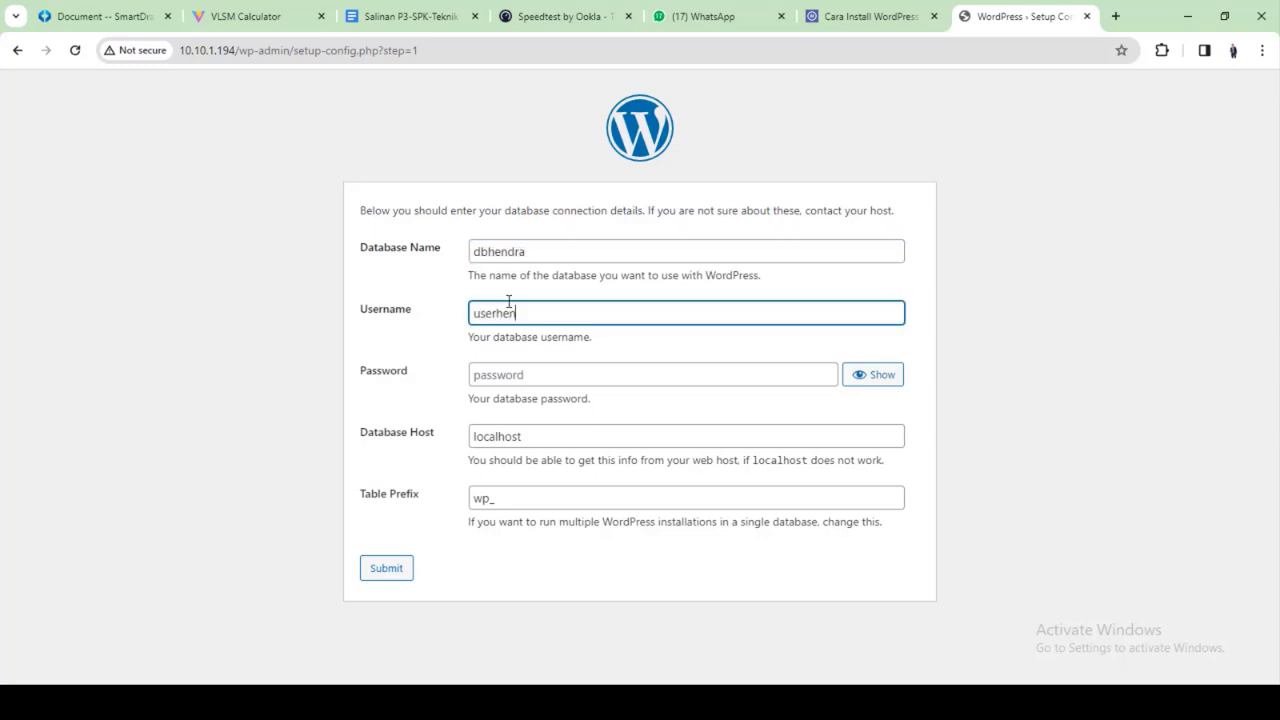
pyautogui.click(515, 368)
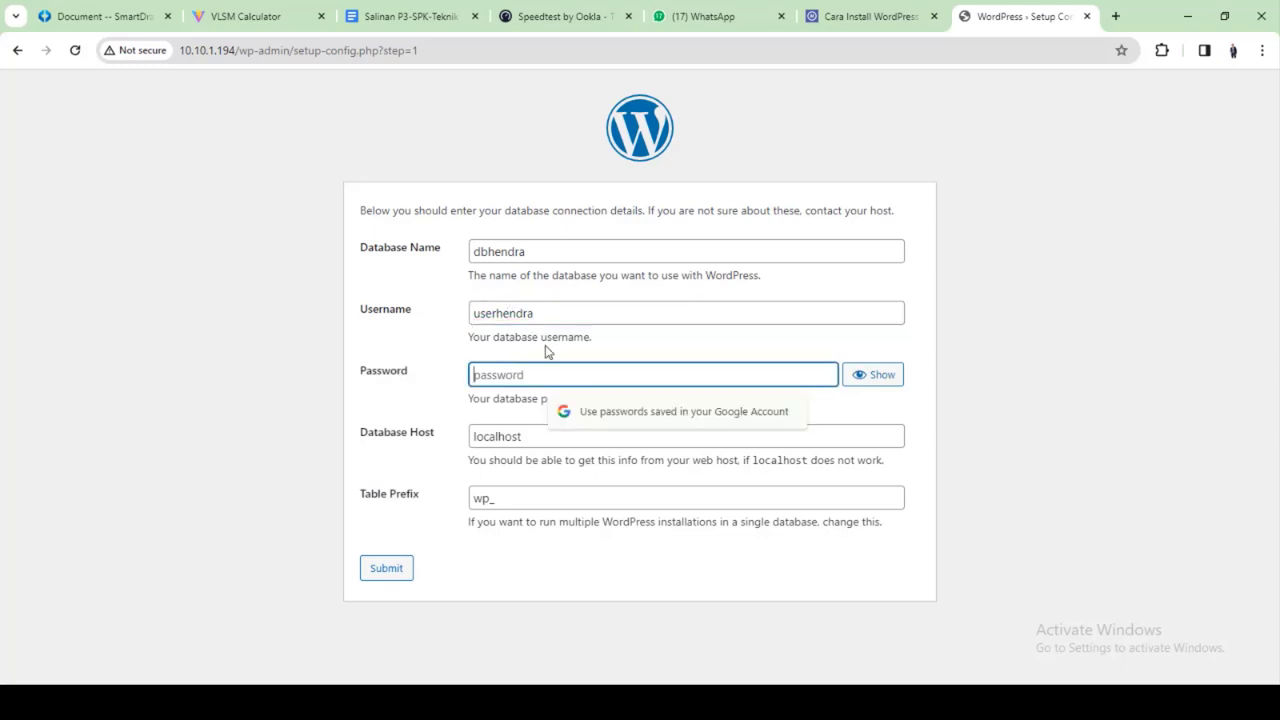
pyautogui.write('•••••••')
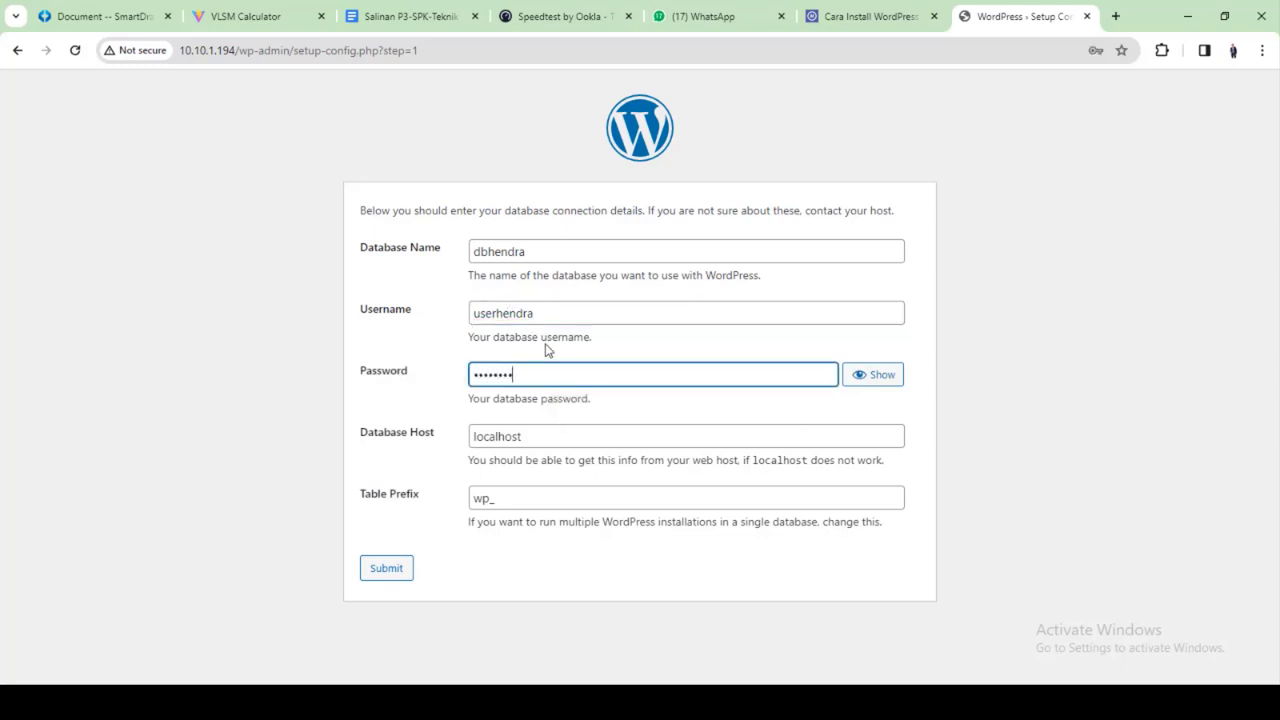
pyautogui.click(880, 374)
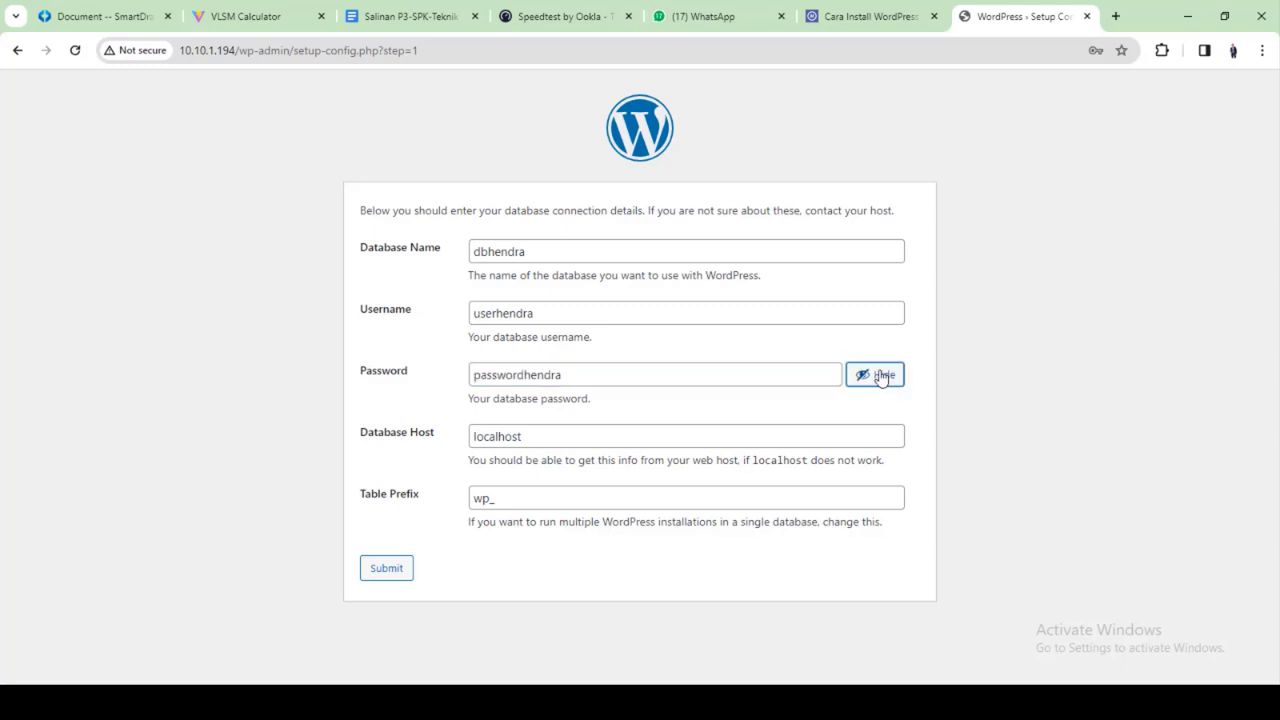
pyautogui.click(537, 440)
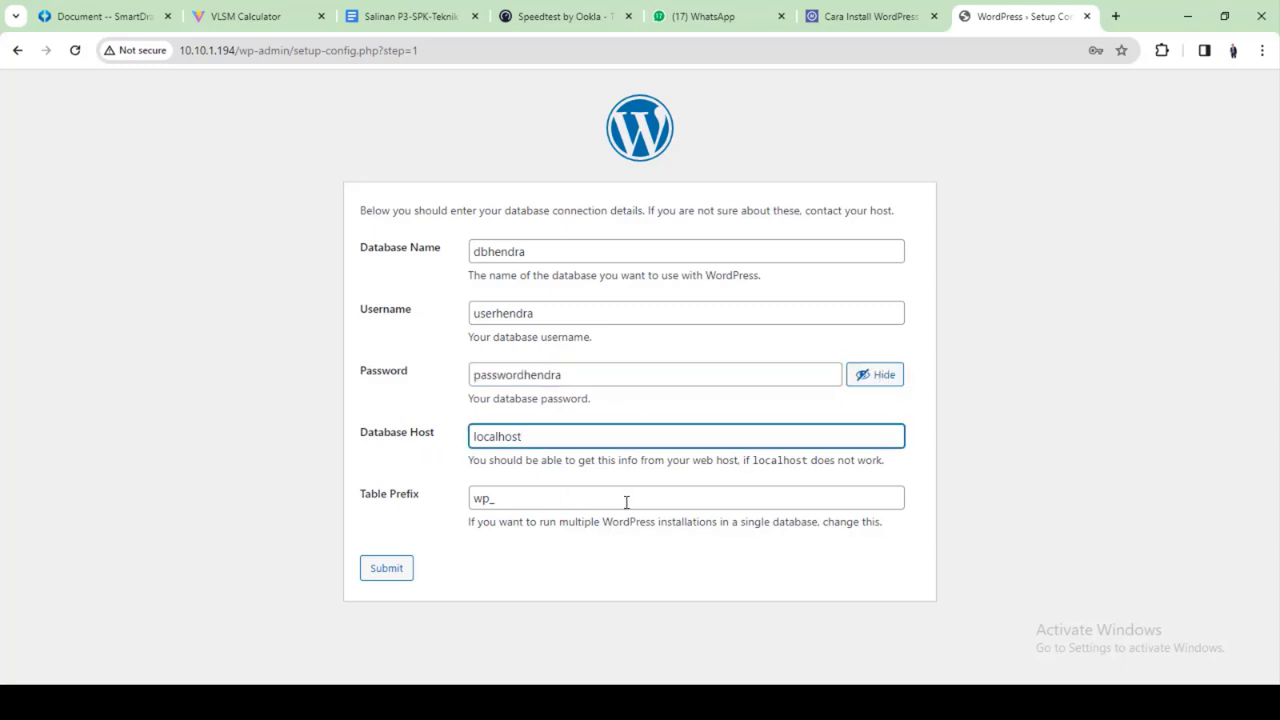
pyautogui.click(389, 569)
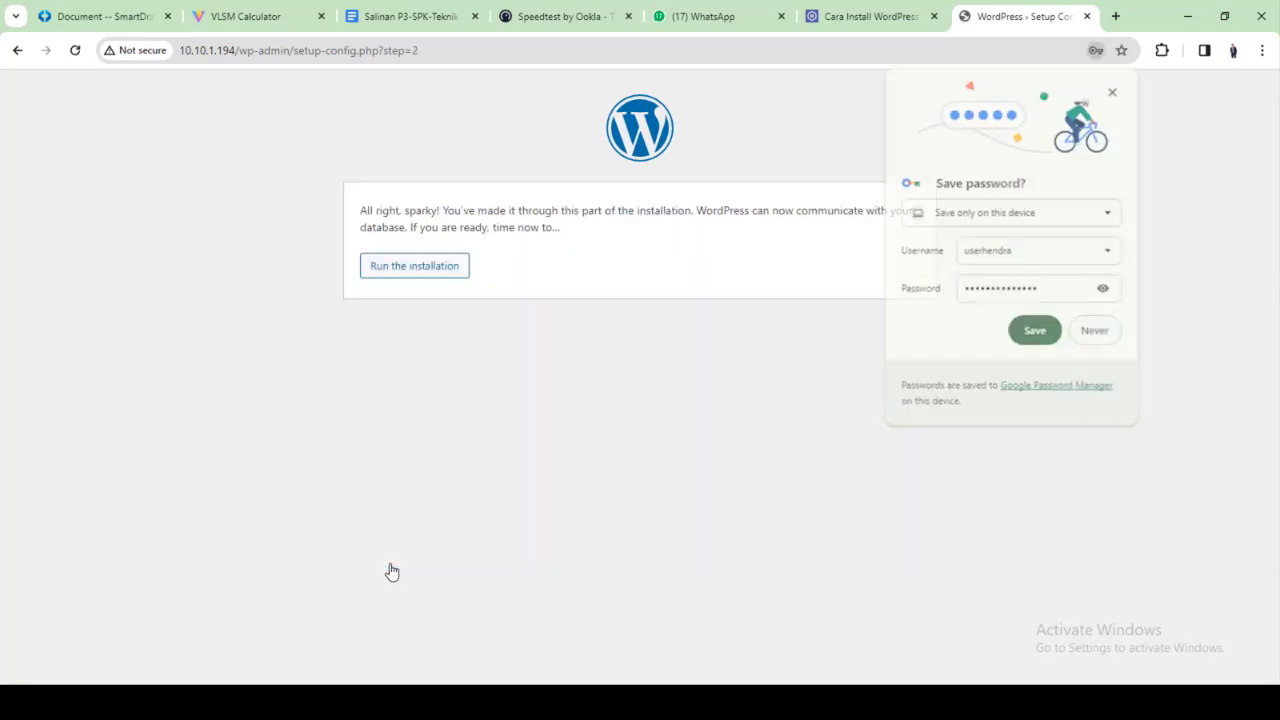
pyautogui.click(1112, 92)
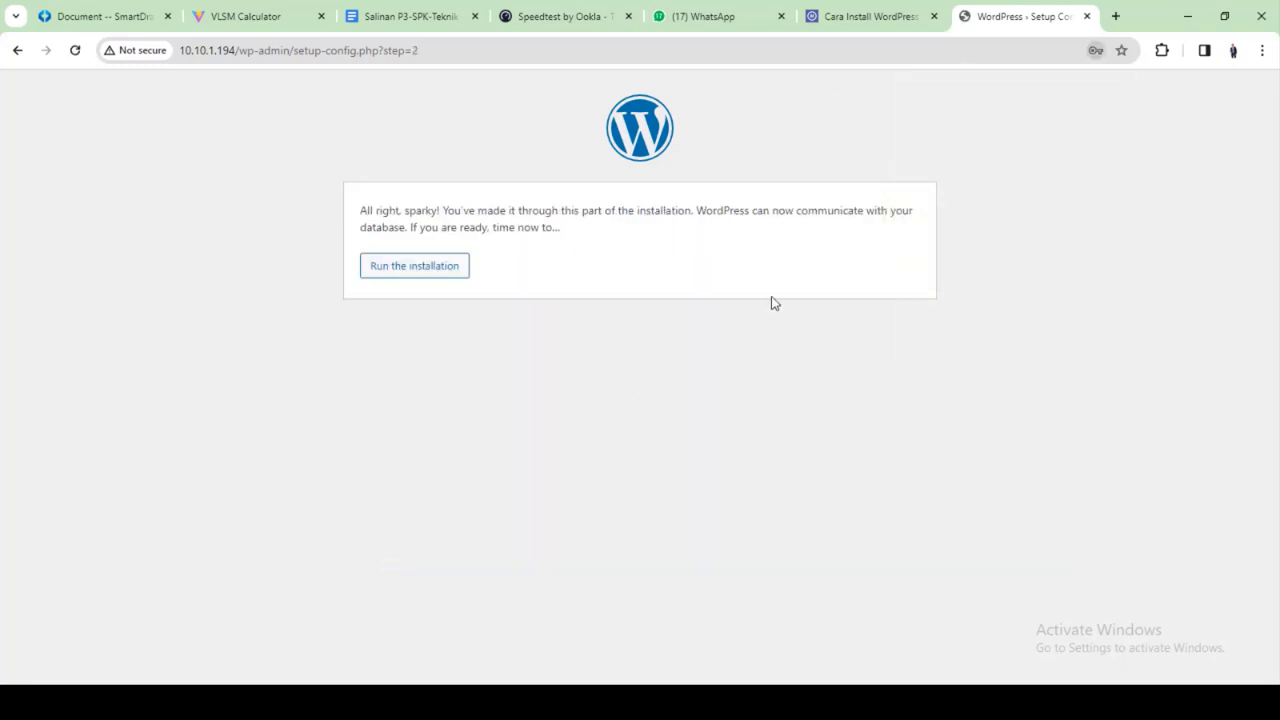
# Start the installation and enter site title 'Web UKK 2024' with username admin
pyautogui.click(418, 269)
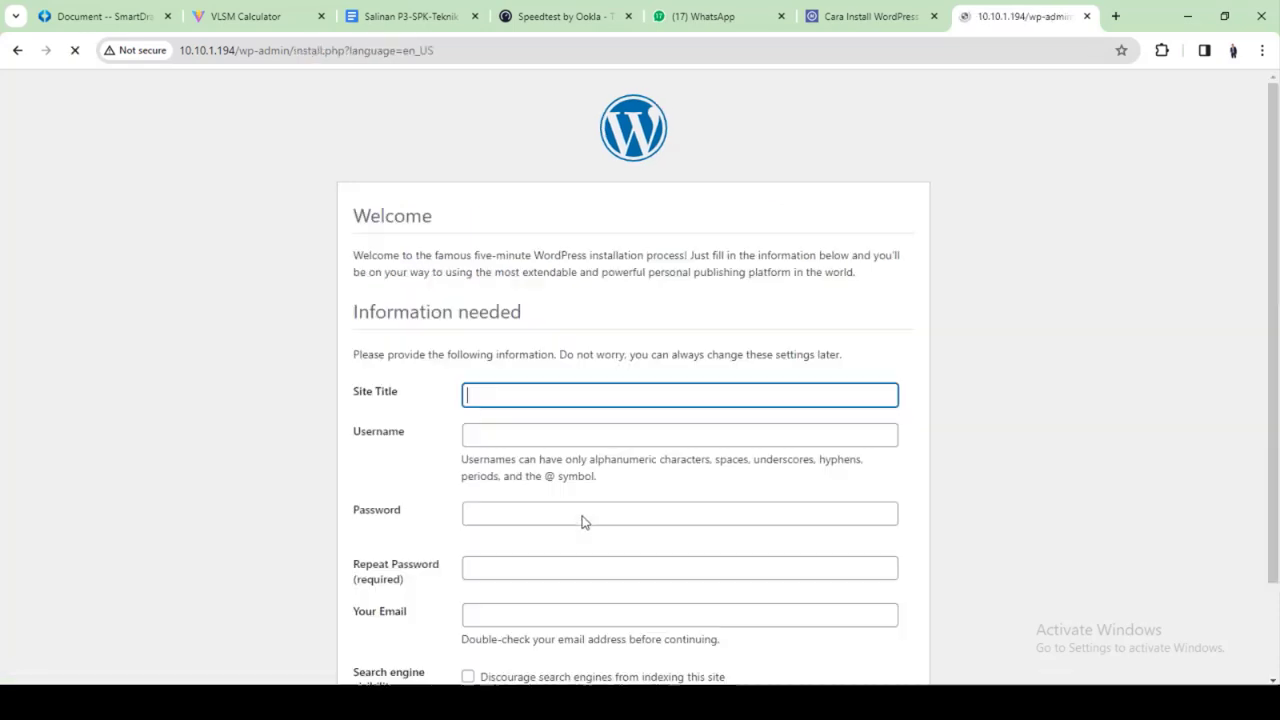
pyautogui.scroll(-1, 436, 428)
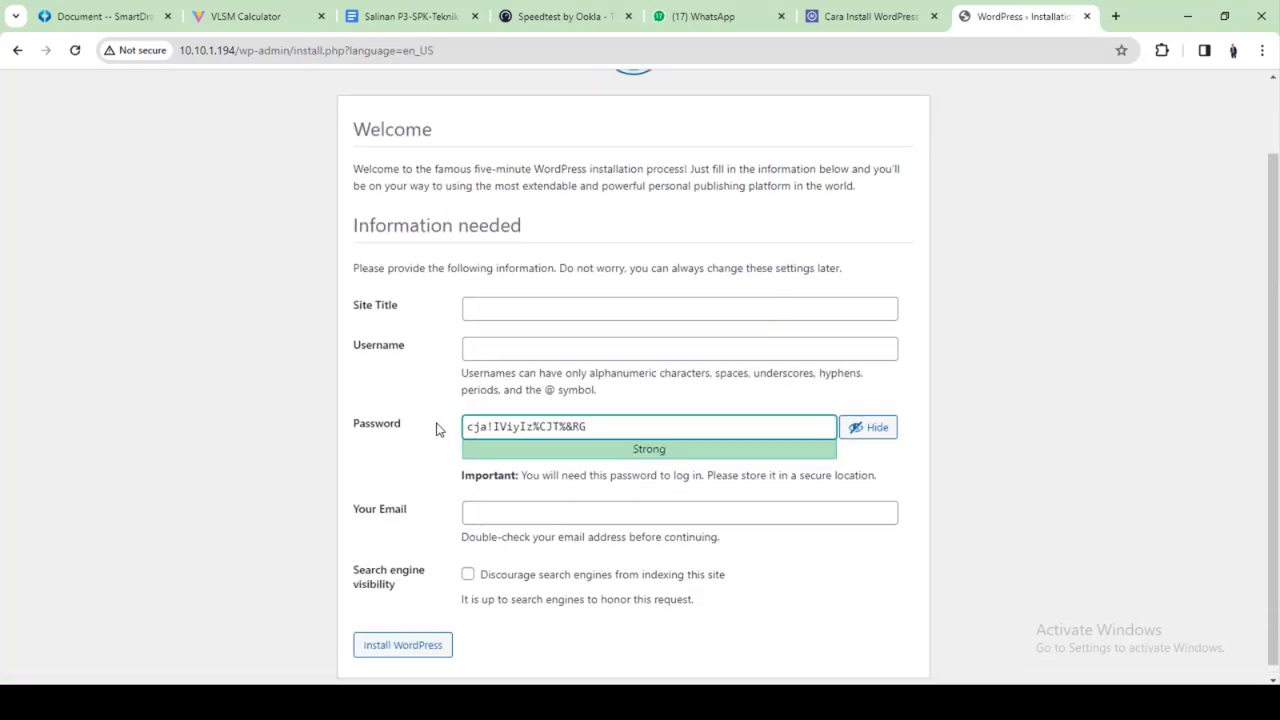
pyautogui.scroll(1, 440, 426)
pyautogui.click(515, 388)
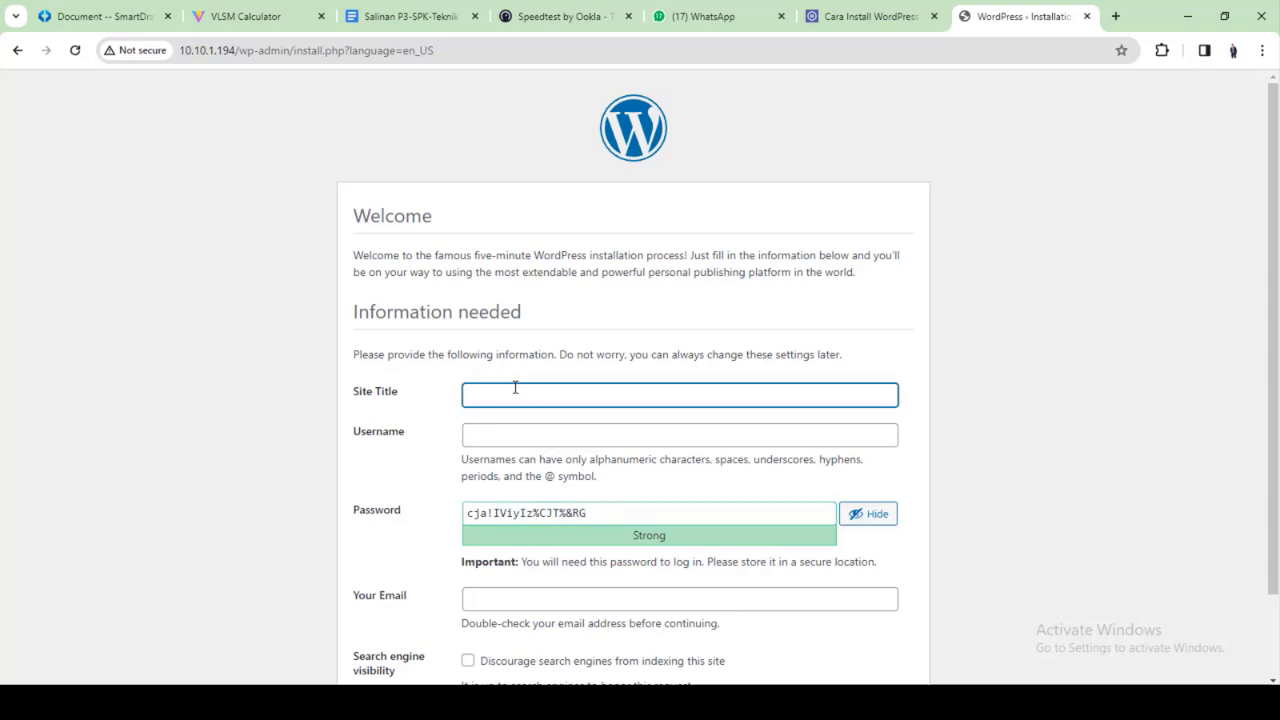
pyautogui.write('Web UKK 2024')
pyautogui.click(557, 432)
pyautogui.write('a')
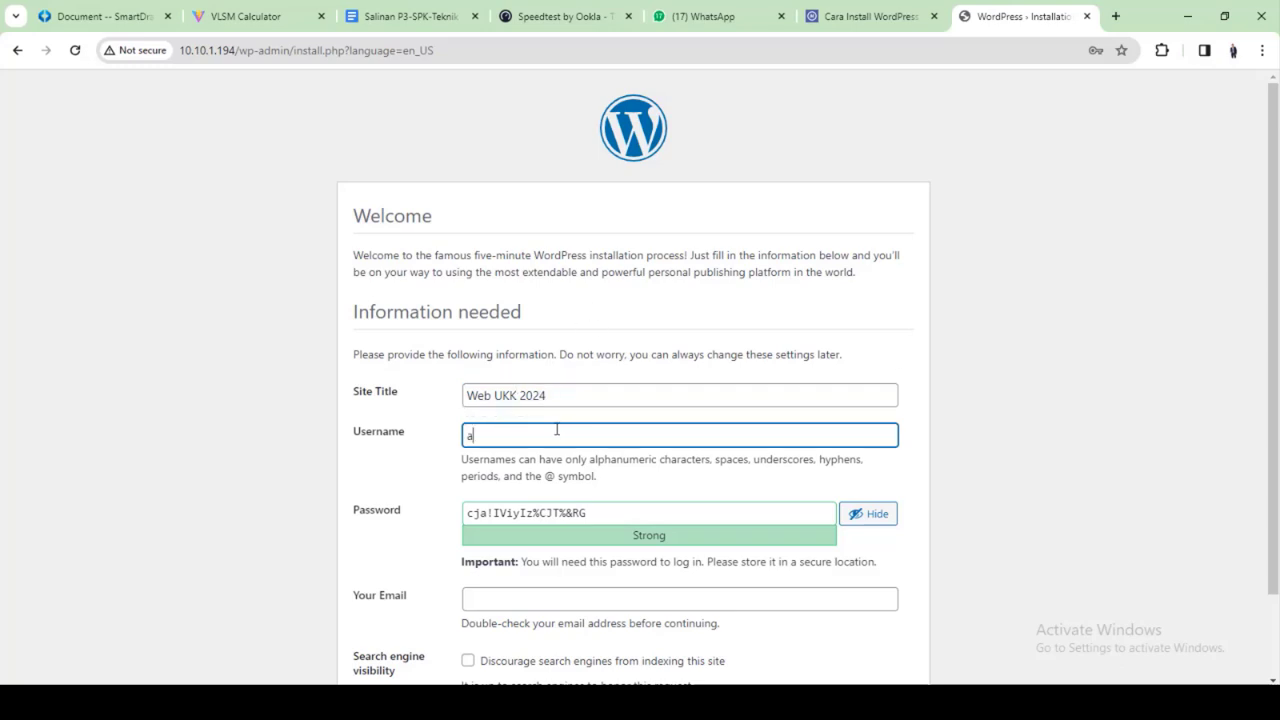
pyautogui.write('dmin')
# Replace the generated admin password with a custom one and confirm using a weak password
pyautogui.moveTo(622, 518); pyautogui.dragTo(286, 512)
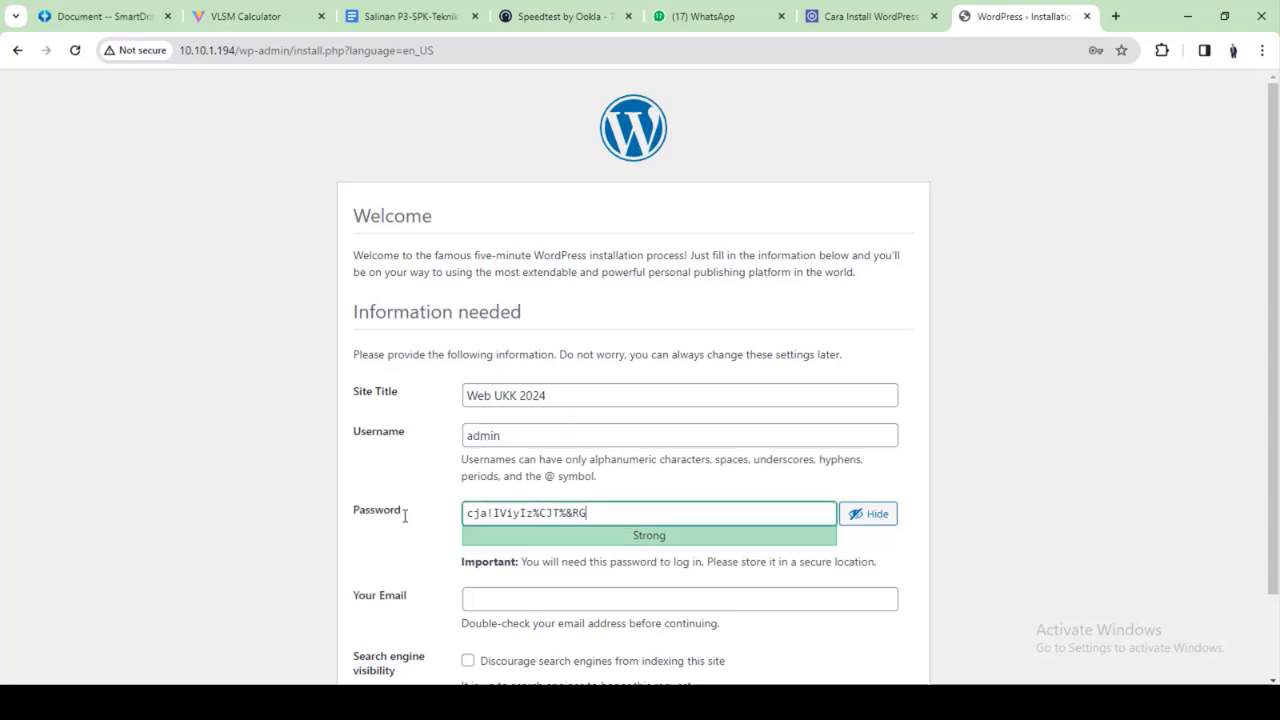
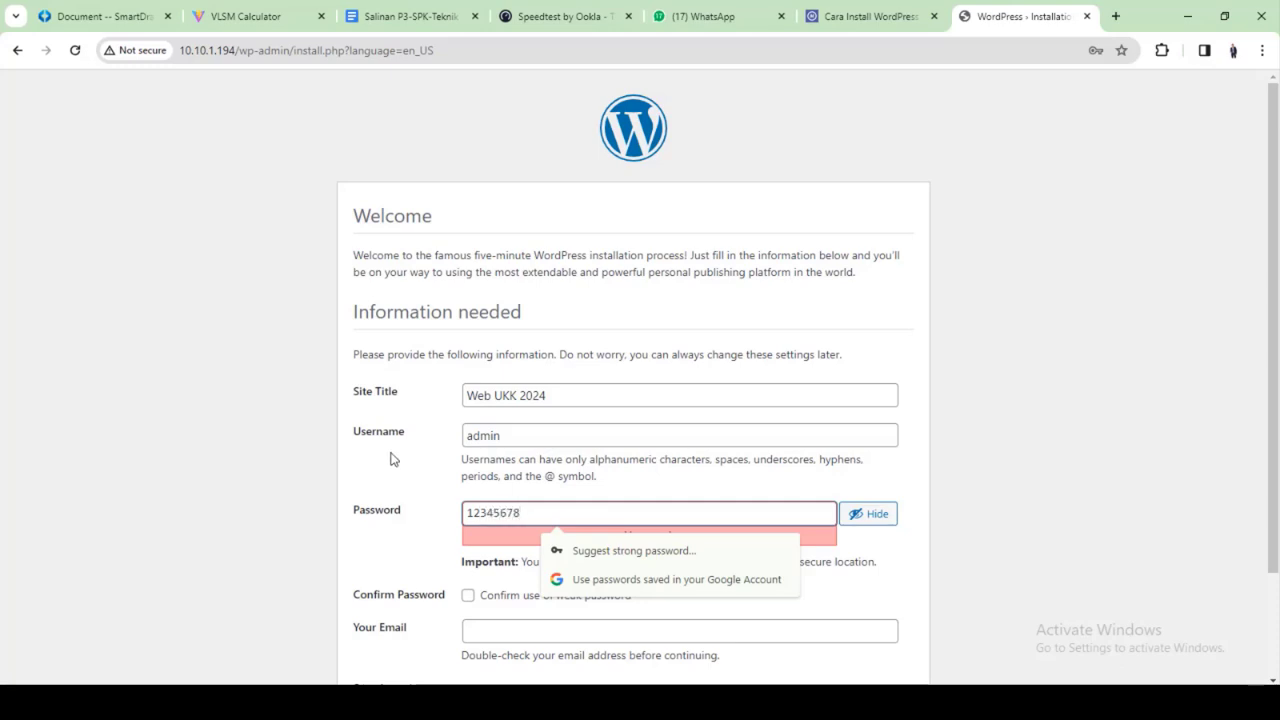
pyautogui.click(434, 451)
pyautogui.scroll(-2, 471, 491)
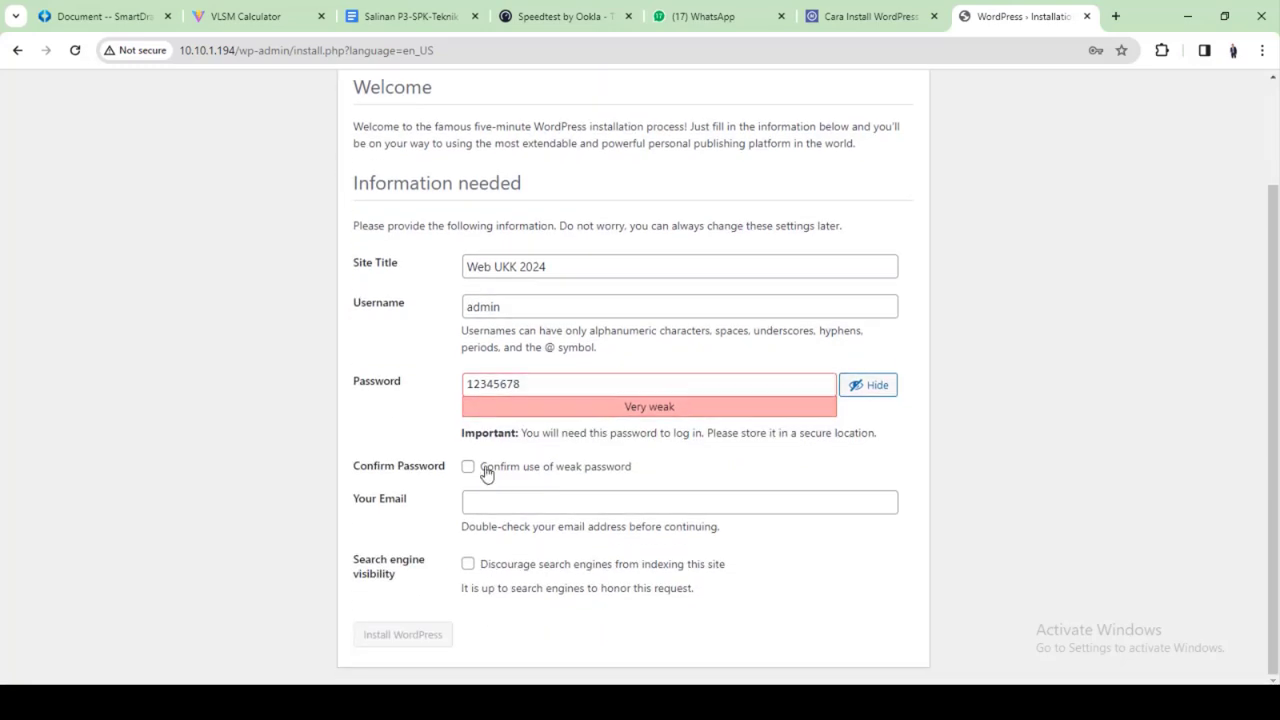
pyautogui.click(484, 467)
pyautogui.moveTo(541, 383); pyautogui.dragTo(256, 389)
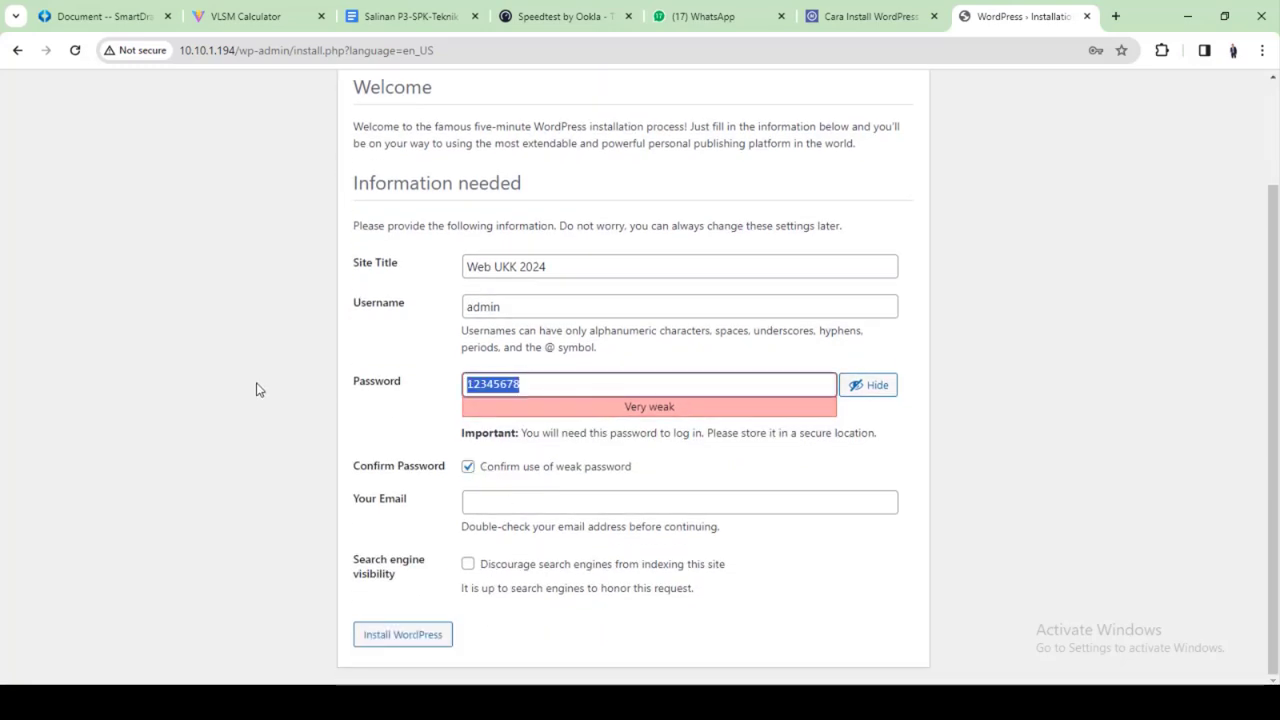
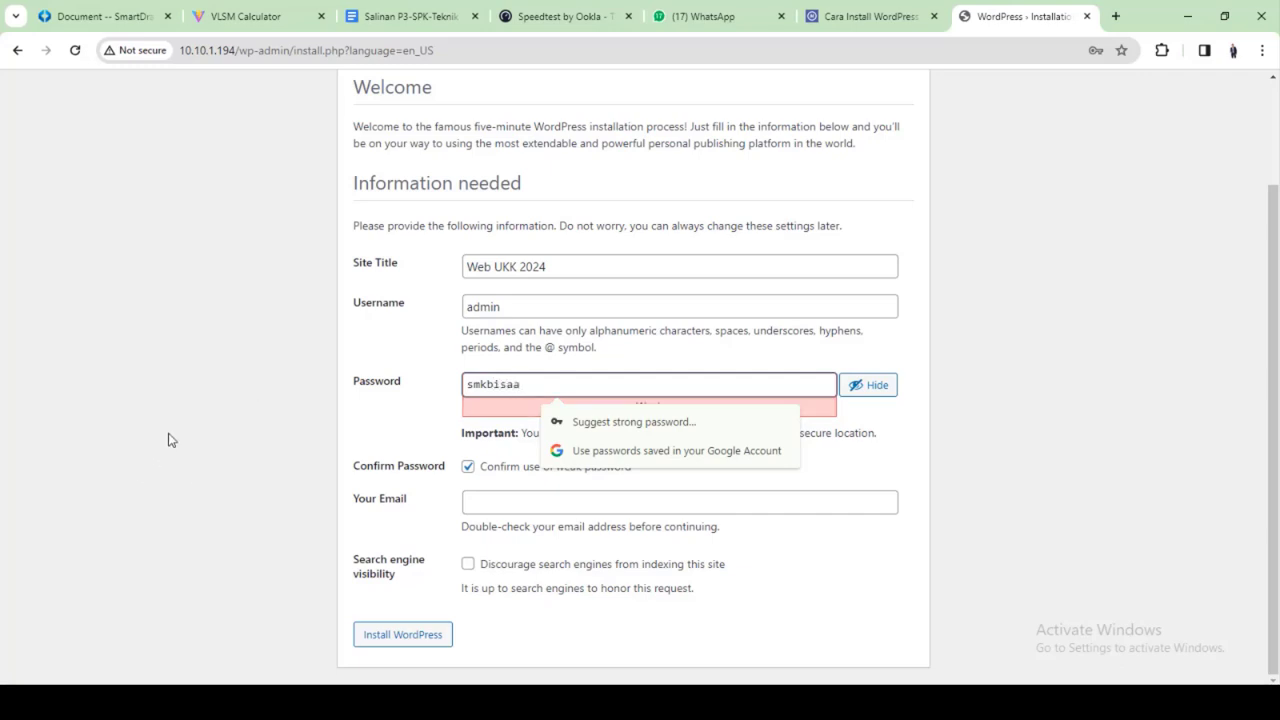
pyautogui.click(525, 430)
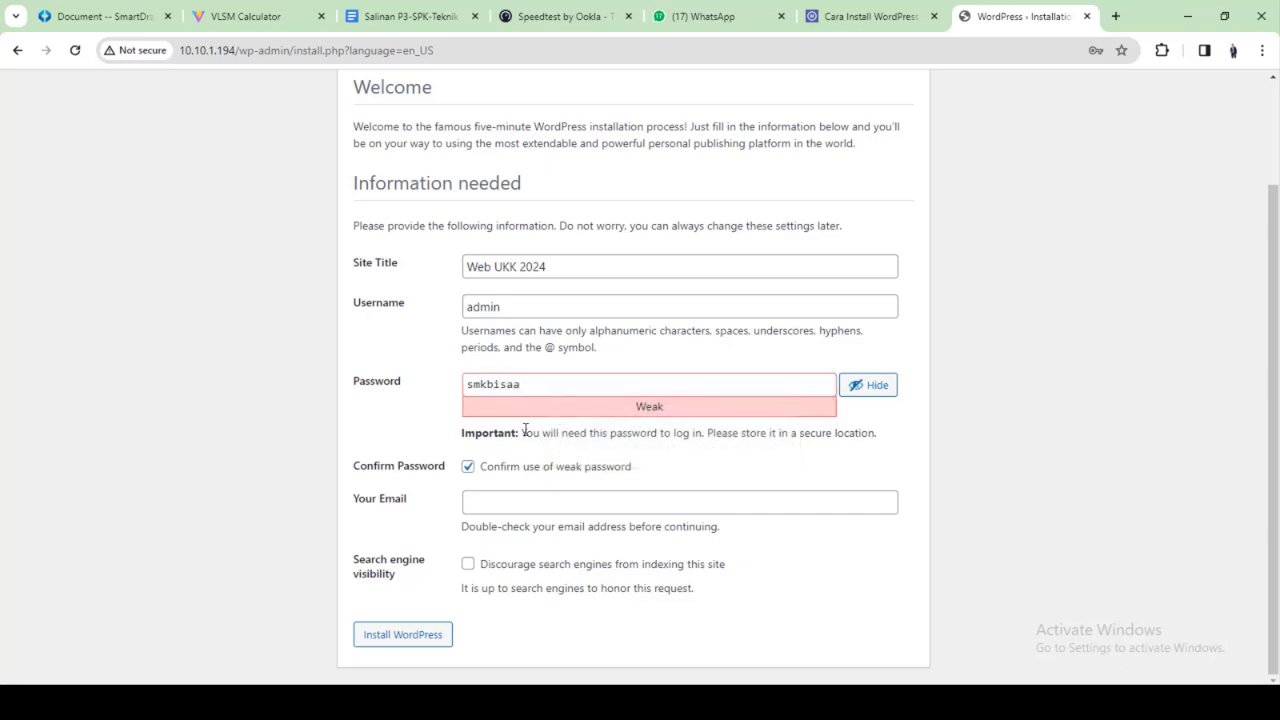
# Enter the admin e-mail, discourage search-engine indexing, install WordPress, and go to the login page
pyautogui.click(492, 504)
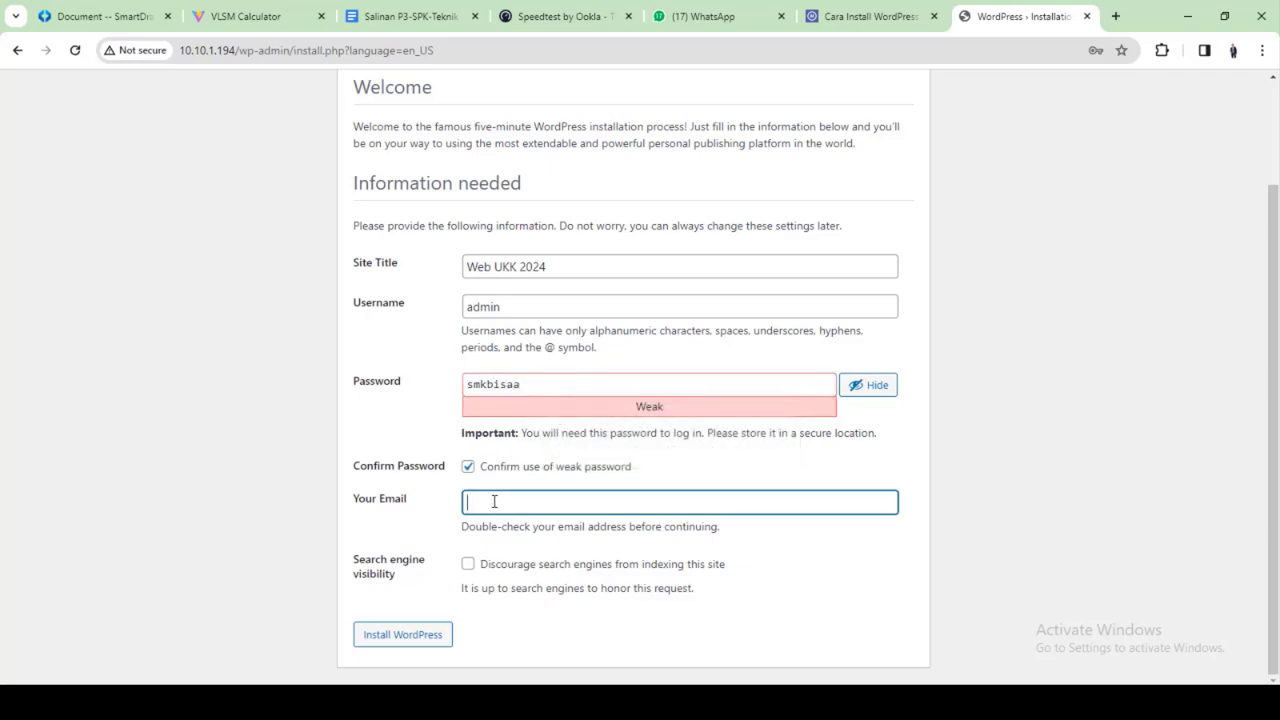
pyautogui.click(471, 564)
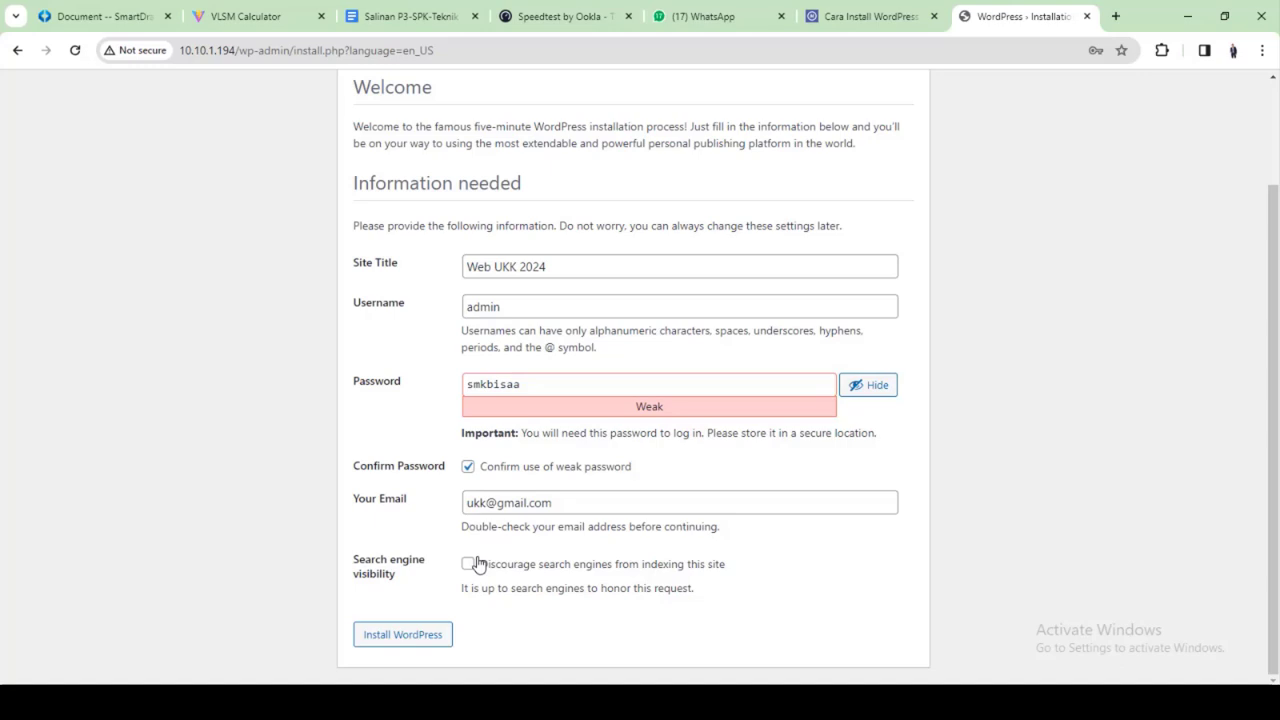
pyautogui.click(418, 638)
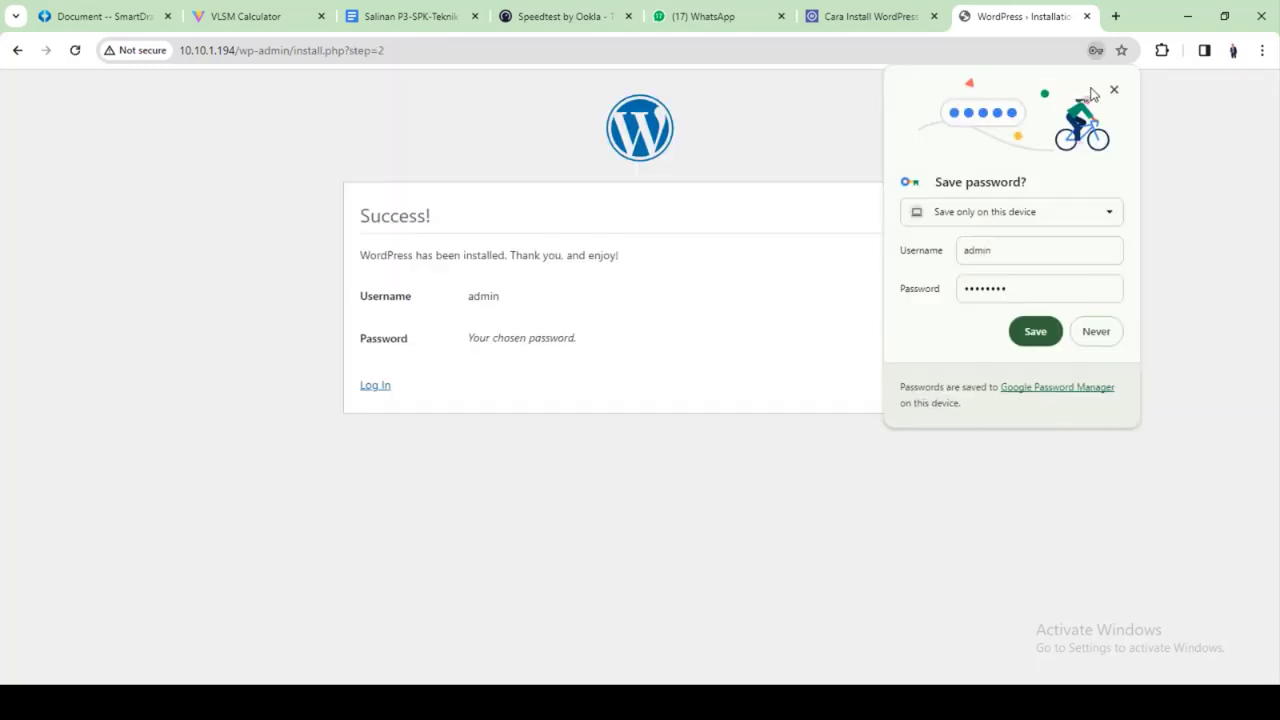
pyautogui.click(1114, 90)
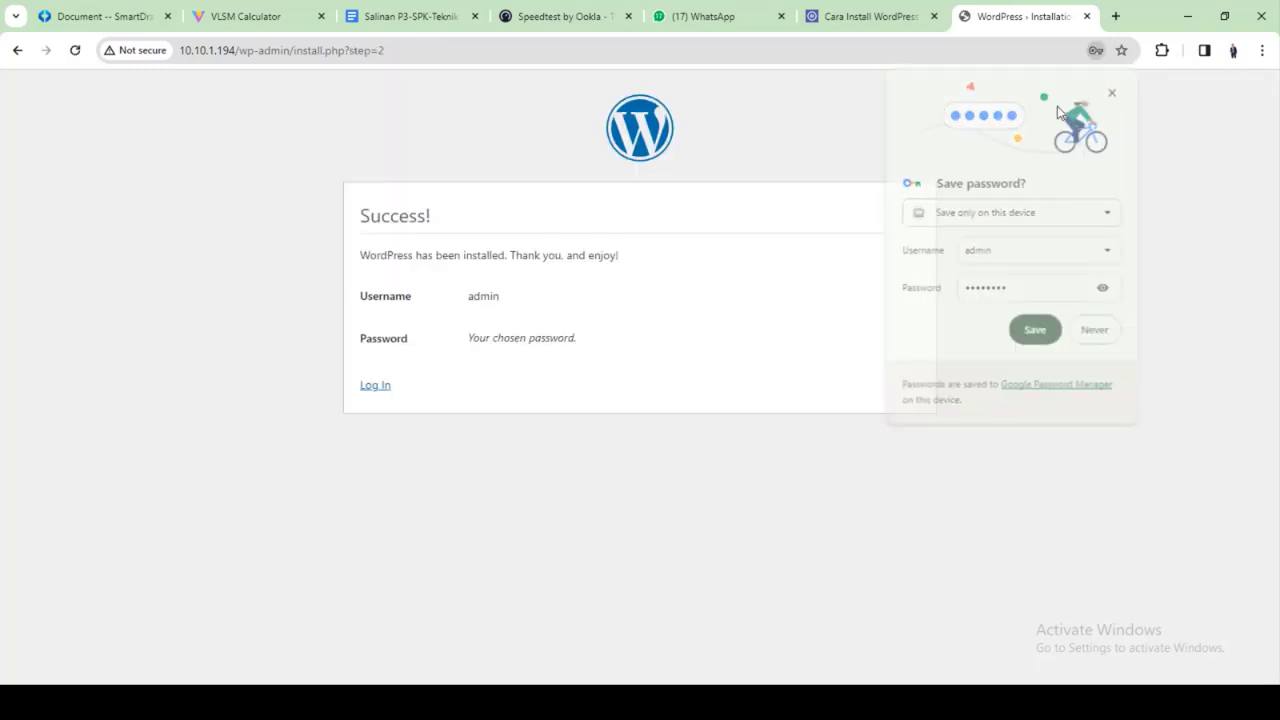
pyautogui.click(378, 387)
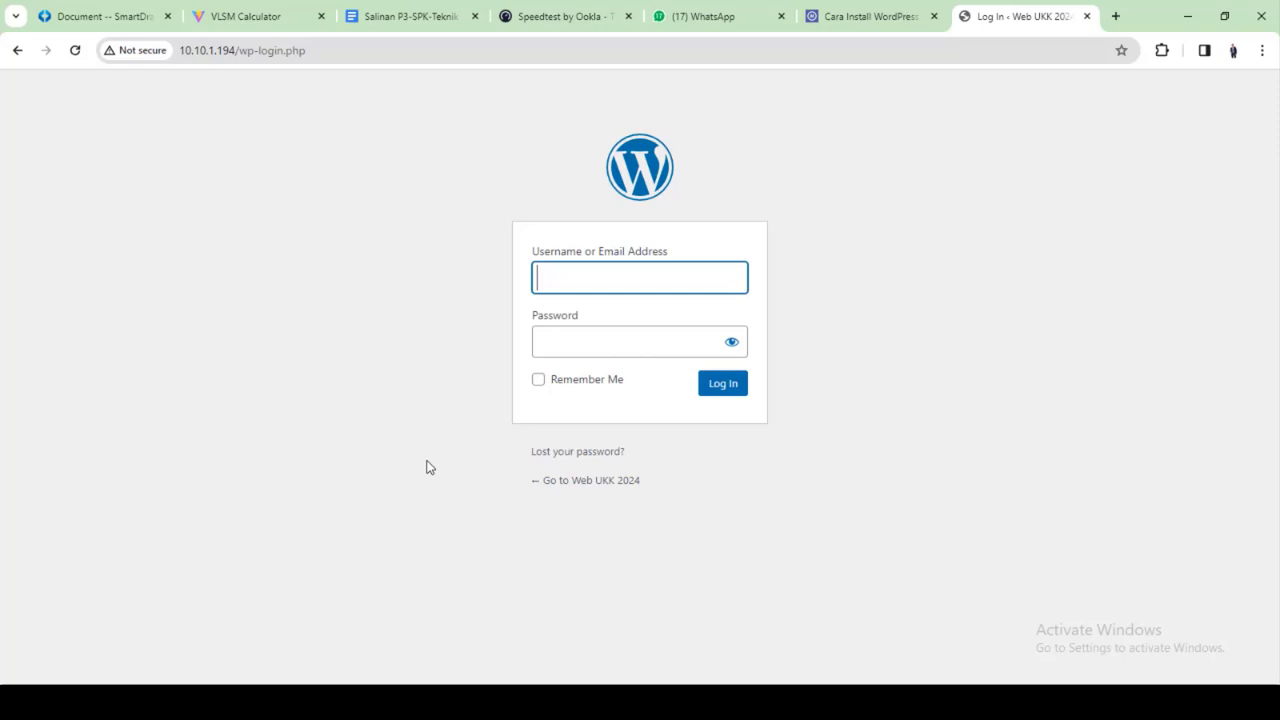
# Log in to the WordPress dashboard with the admin account and its password
pyautogui.click(617, 278)
pyautogui.write('admi')
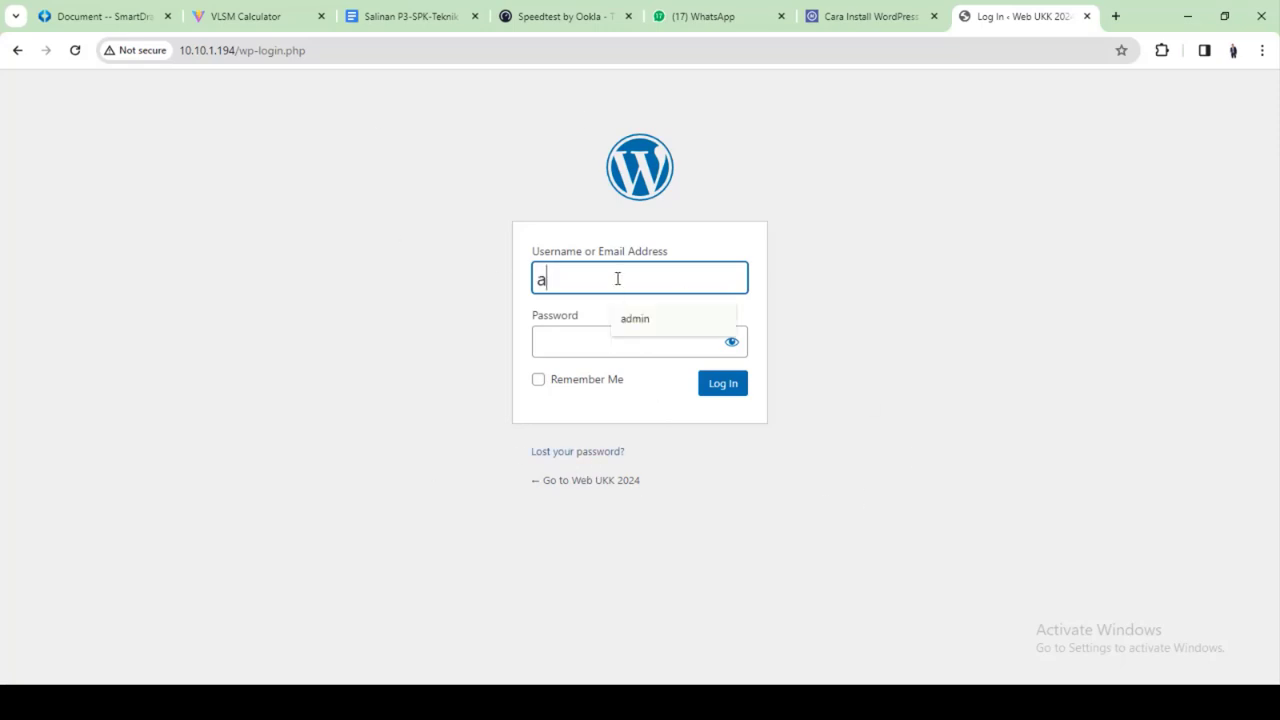
pyautogui.press('BackSpace')
pyautogui.write('in')
pyautogui.press('Tab')
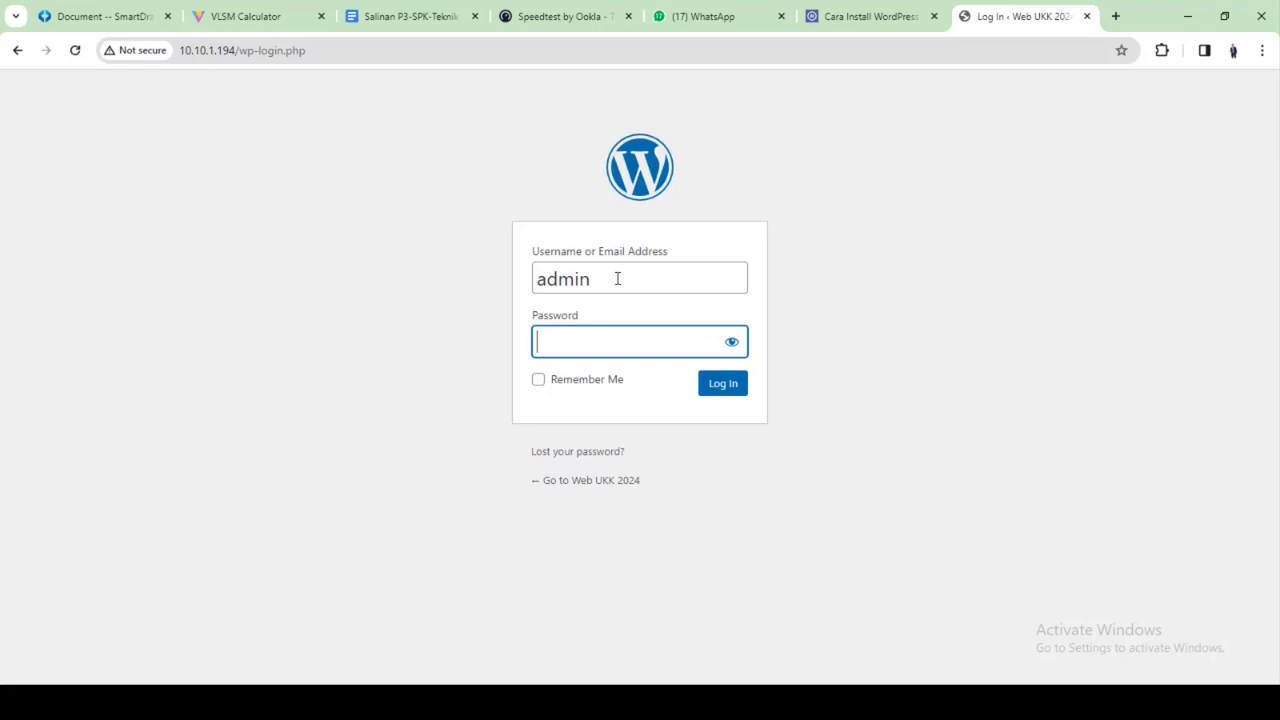
pyautogui.write('••••••••')
pyautogui.press('Return')
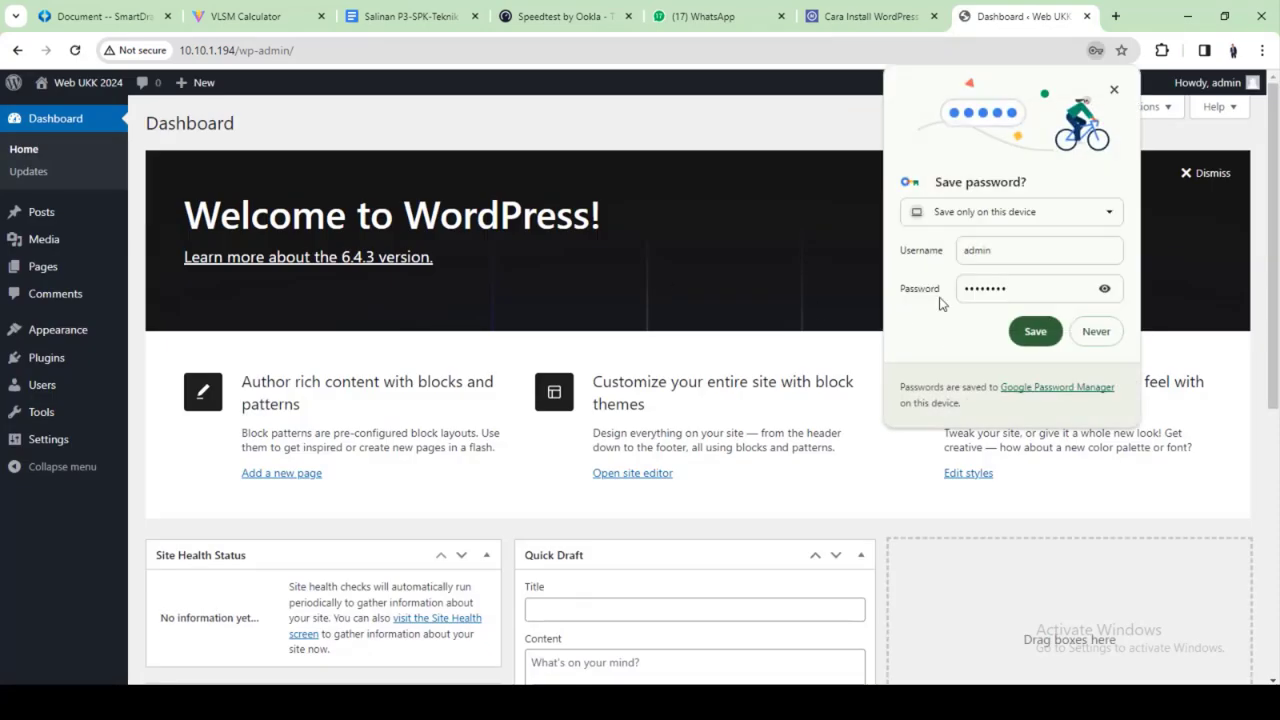
pyautogui.click(1114, 90)
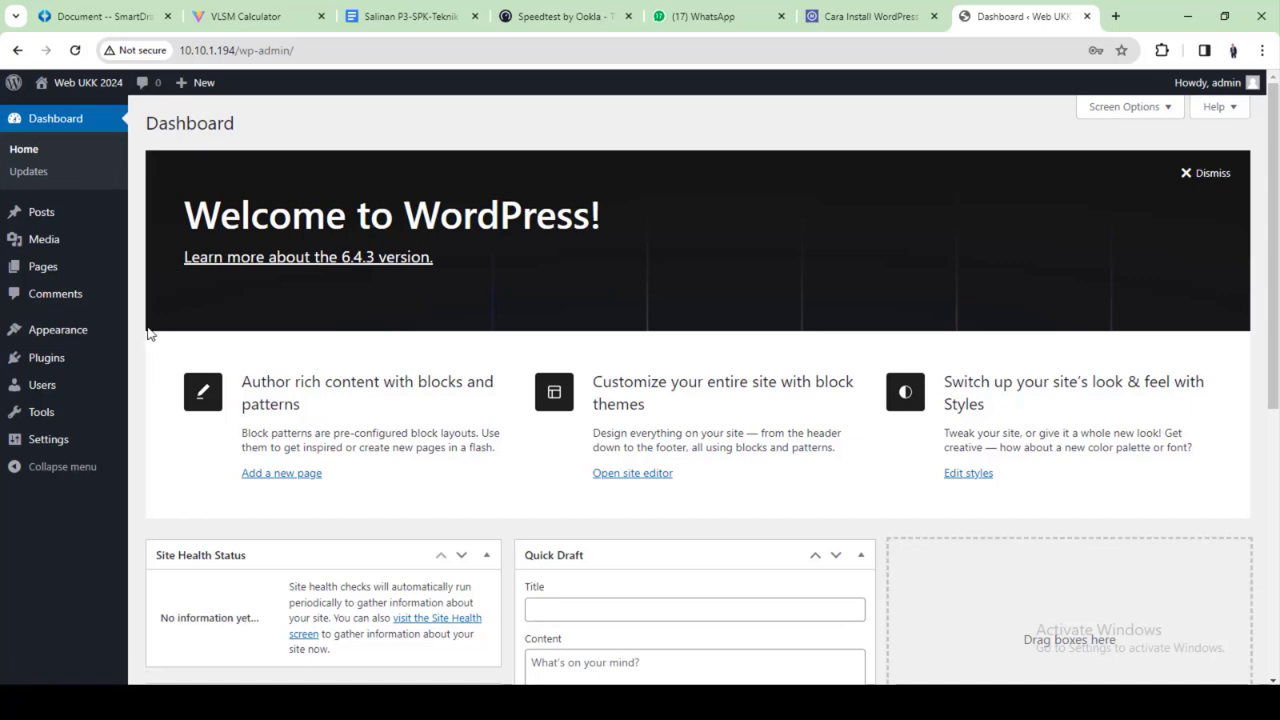
# Browse Posts, Pages and Appearance > Themes, then open the live site in a new tab
pyautogui.click(44, 213)
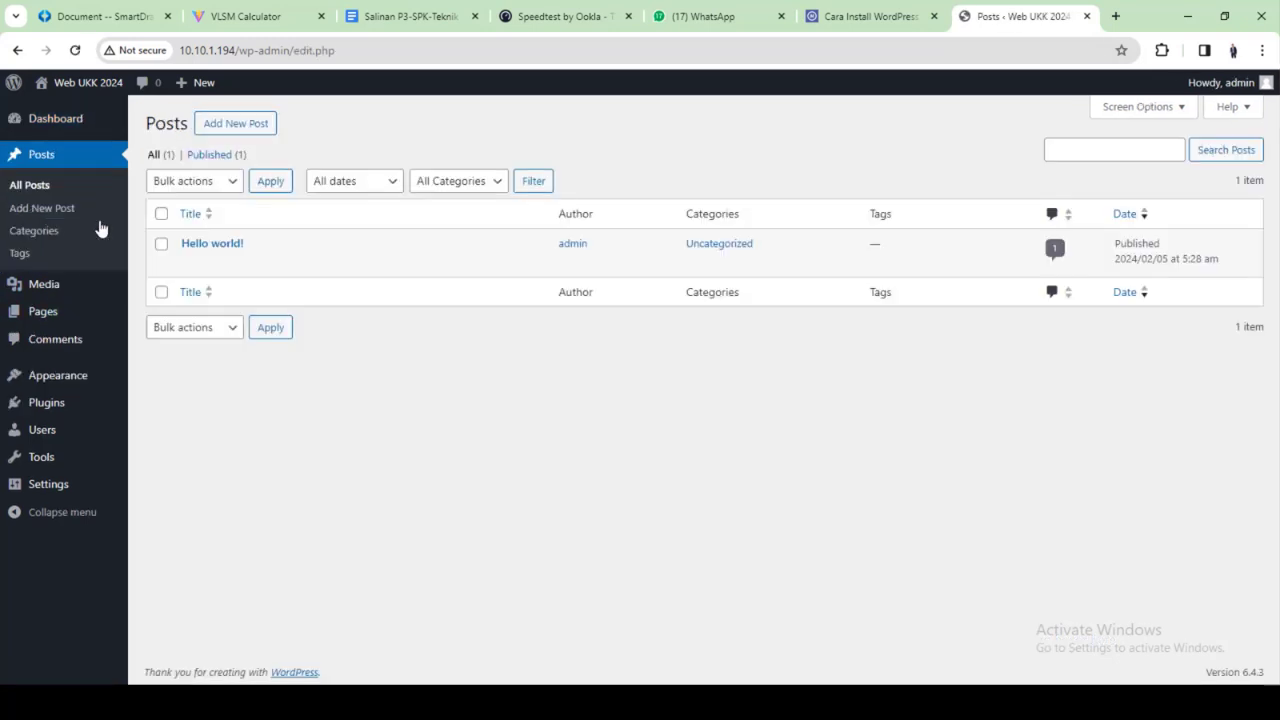
pyautogui.click(62, 310)
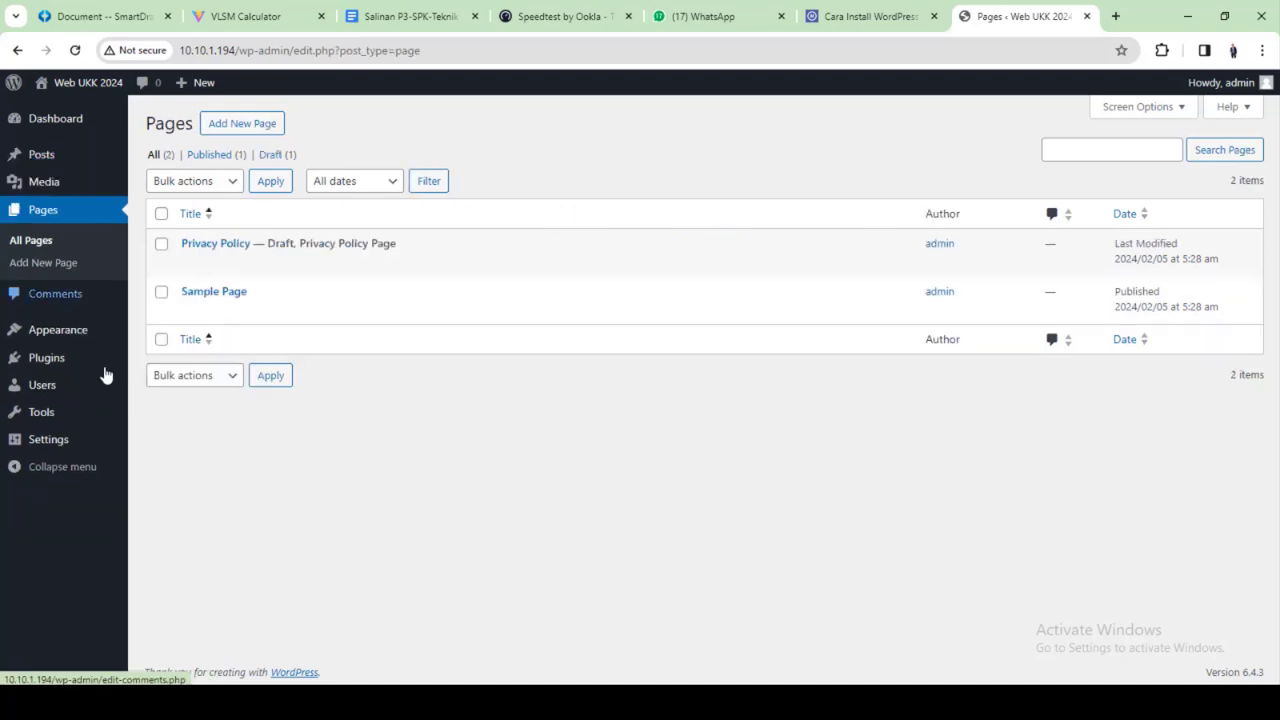
pyautogui.click(85, 333)
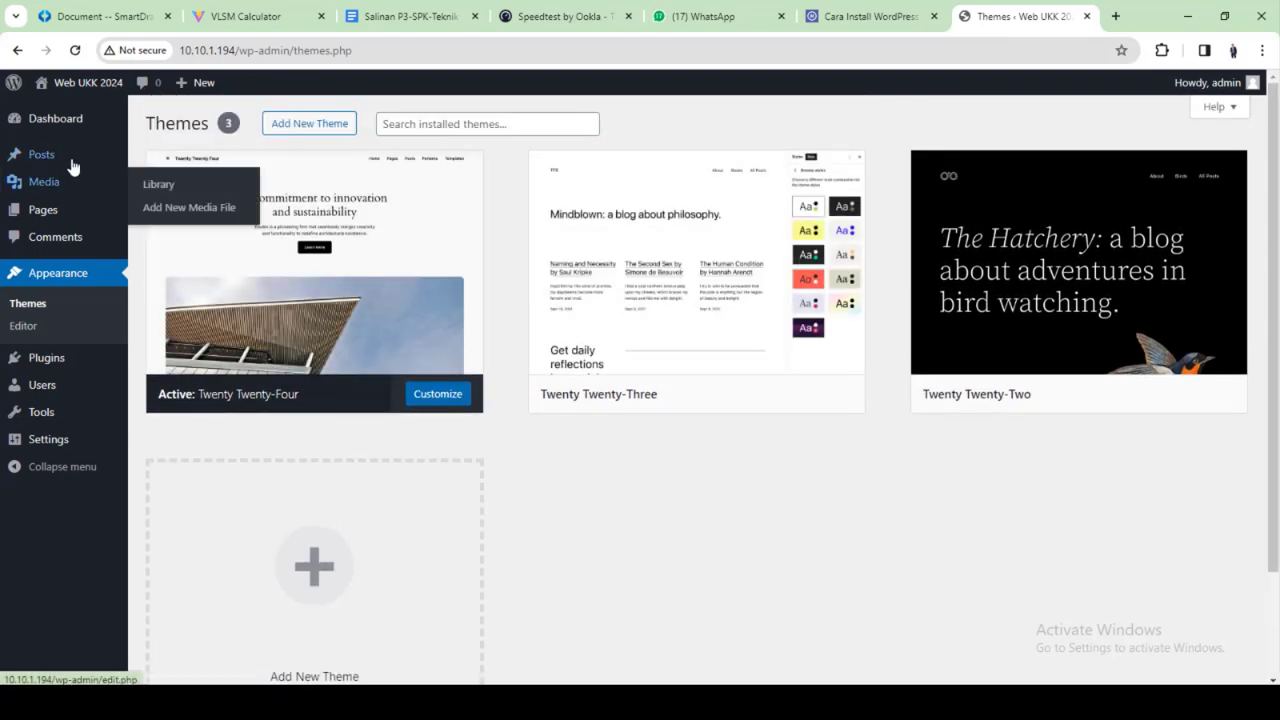
pyautogui.moveTo(56, 123)
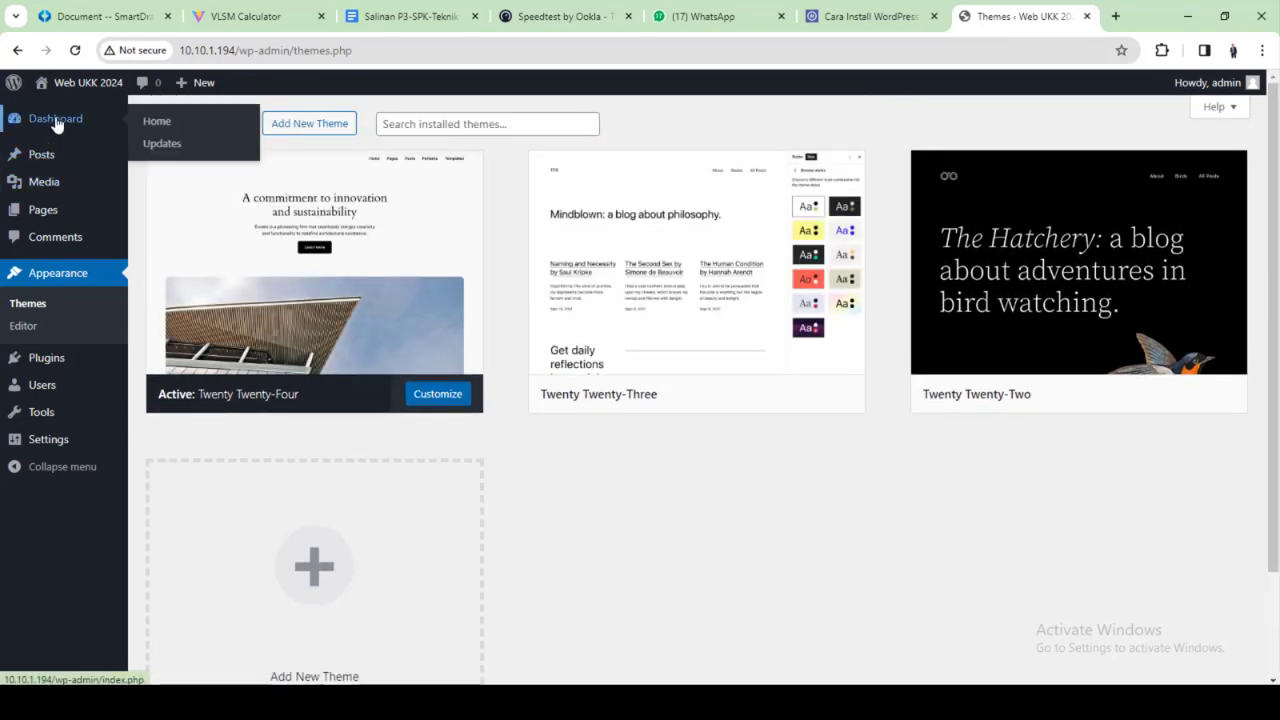
pyautogui.moveTo(70, 84)
pyautogui.rightClick(62, 114)
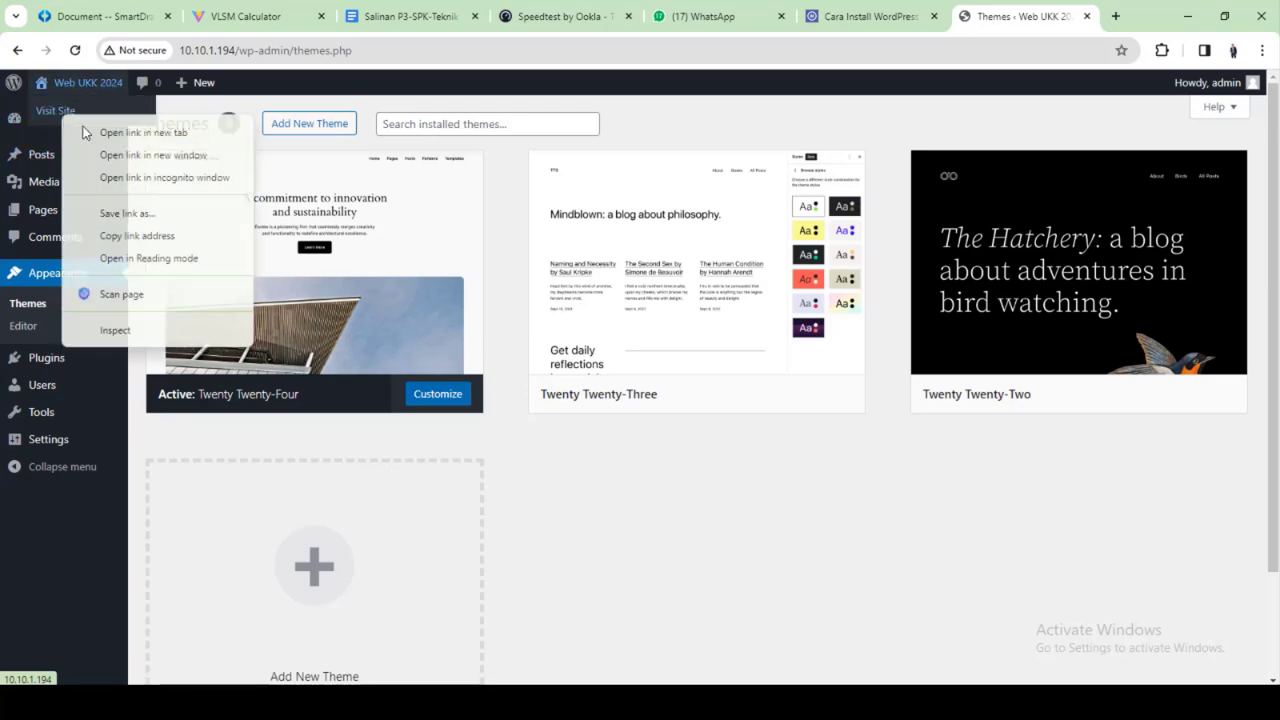
pyautogui.click(84, 132)
# Scroll through the live Web UKK 2024 front page in its new tab
pyautogui.click(1030, 16)
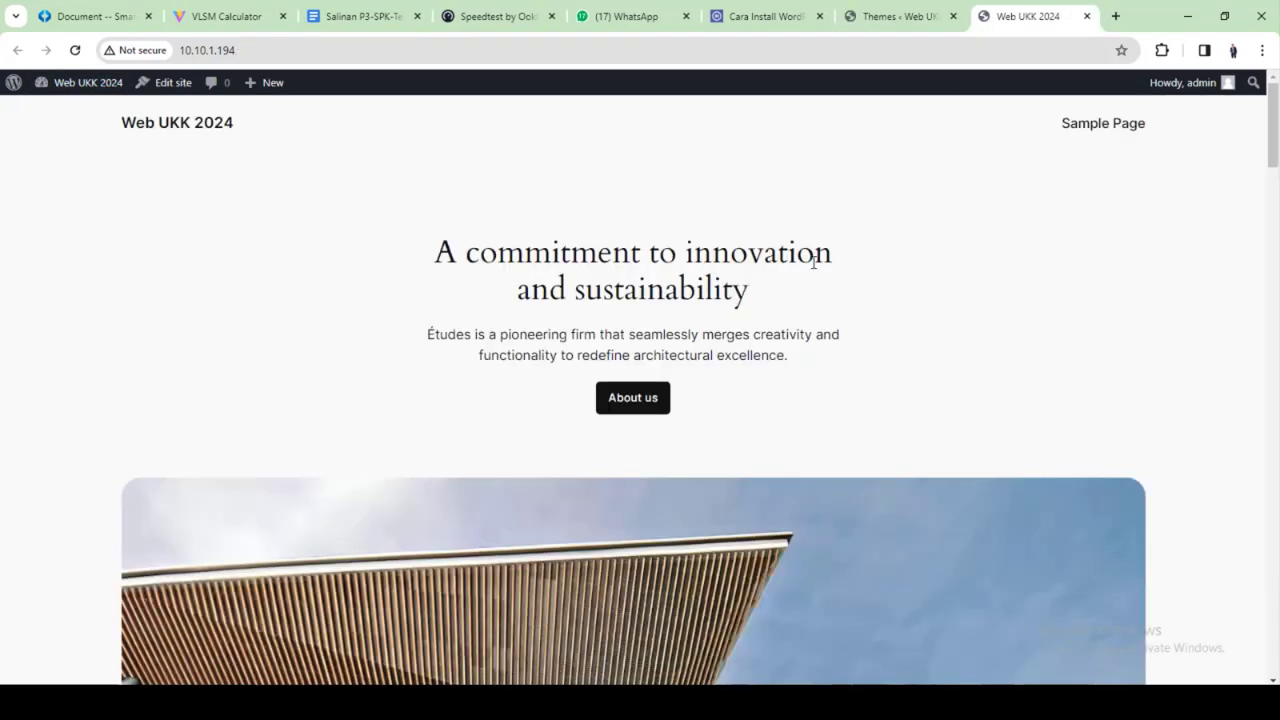
pyautogui.scroll(-15, 834, 166)
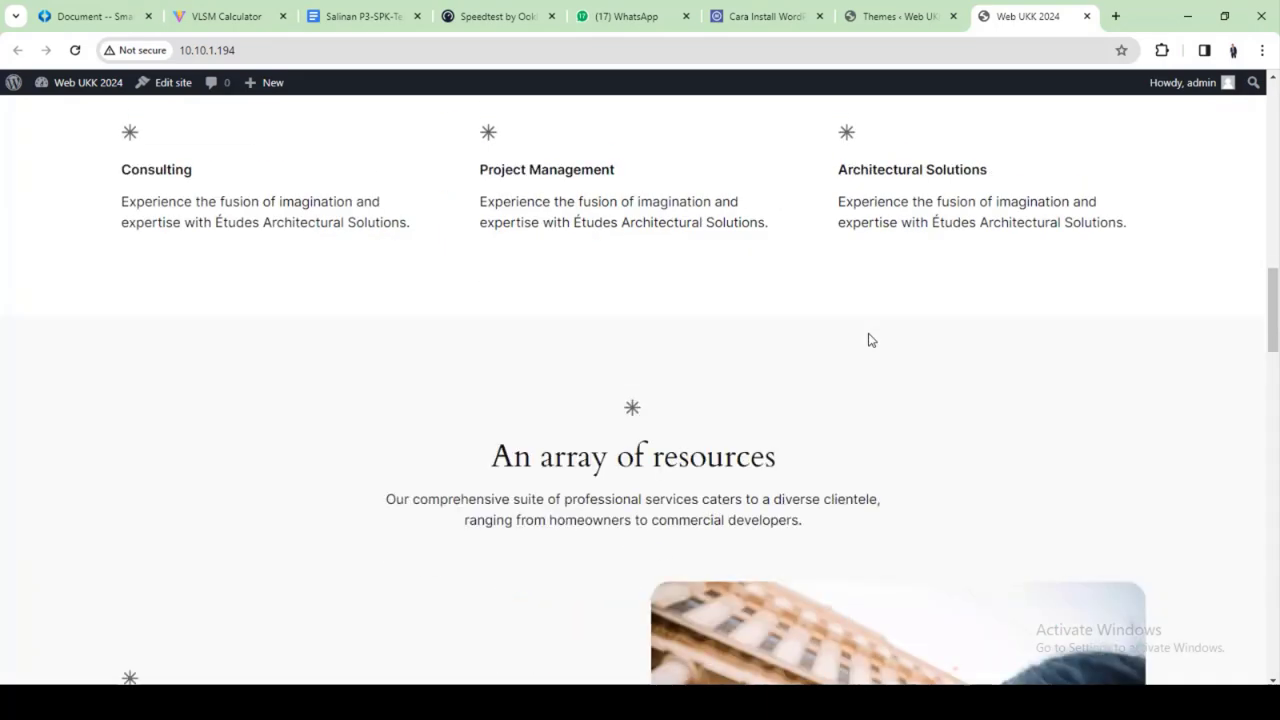
pyautogui.scroll(-9, 868, 340)
pyautogui.scroll(12, 869, 337)
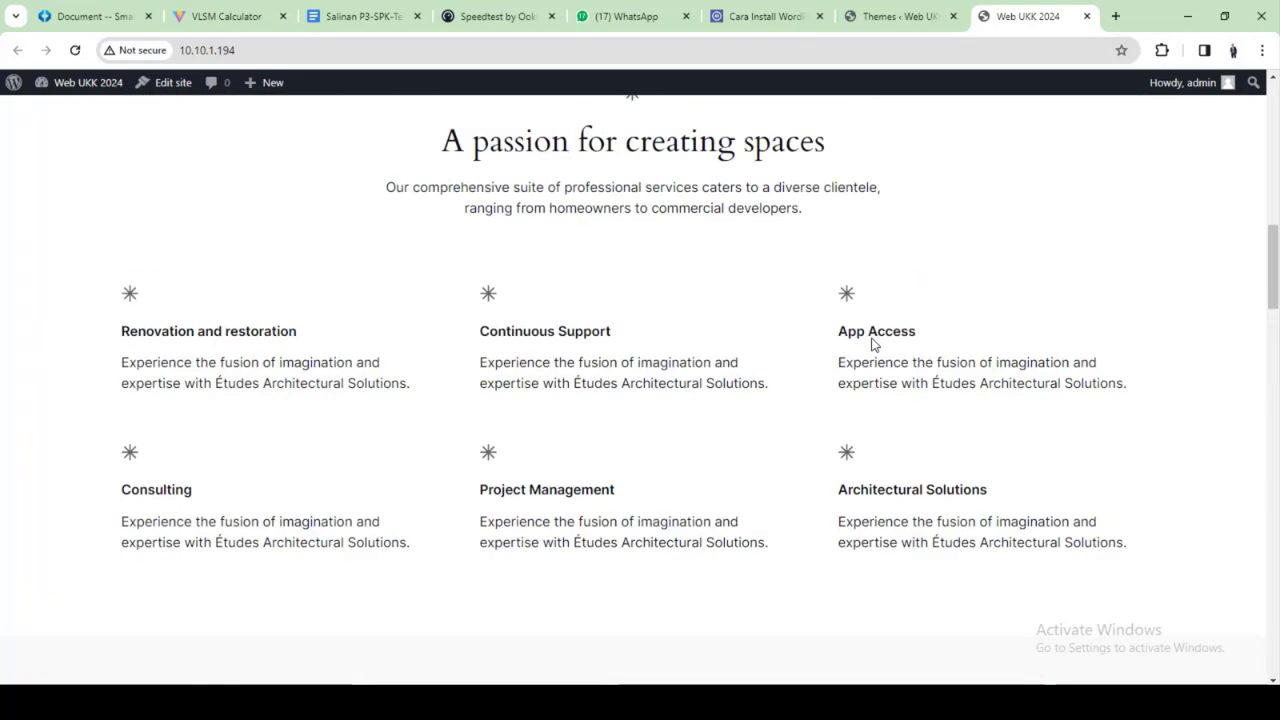
pyautogui.scroll(10, 871, 343)
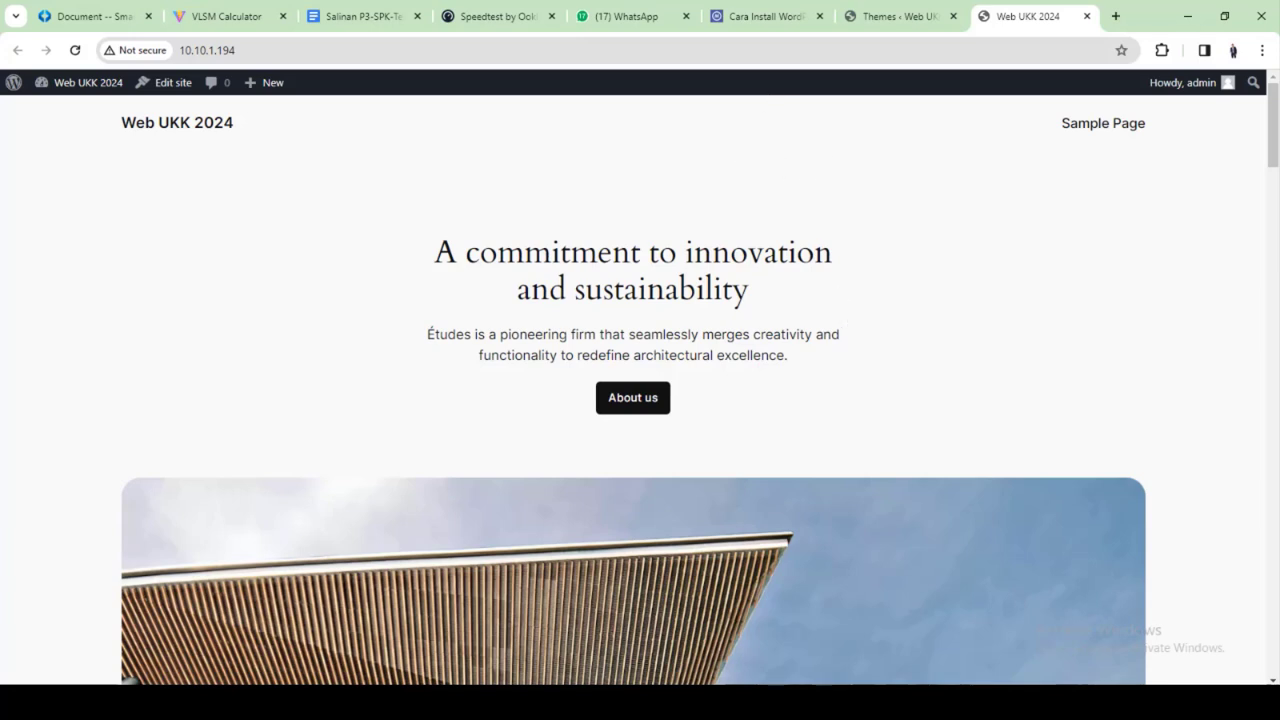
# Acknowledge and reload the expired SmartDraw diagram tab, then return to the site tab
pyautogui.click(110, 14)
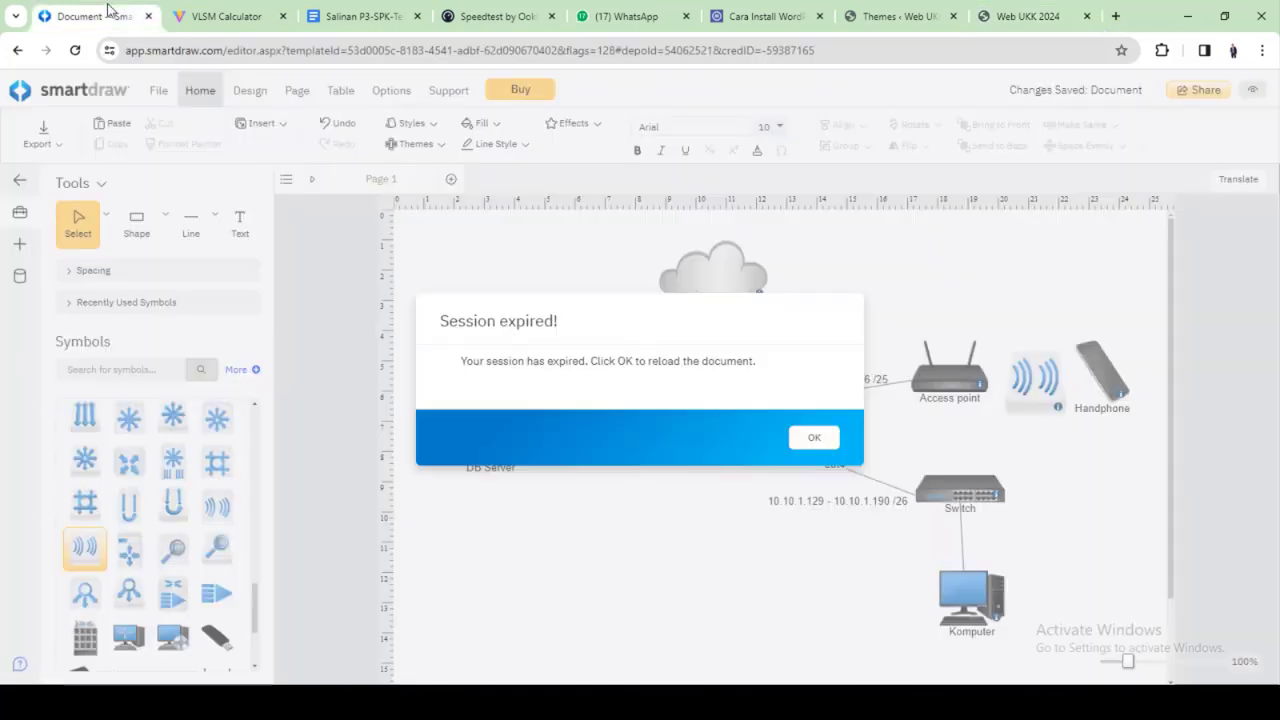
pyautogui.click(818, 440)
pyautogui.click(702, 153)
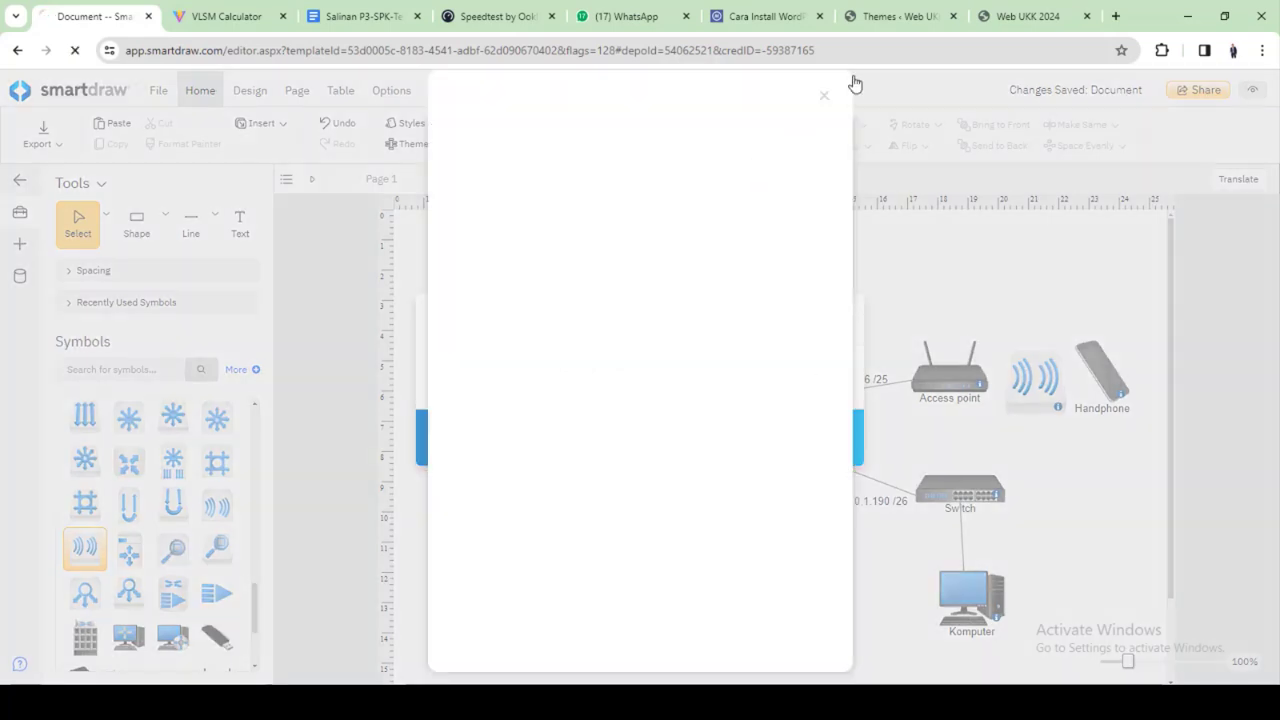
pyautogui.click(1020, 15)
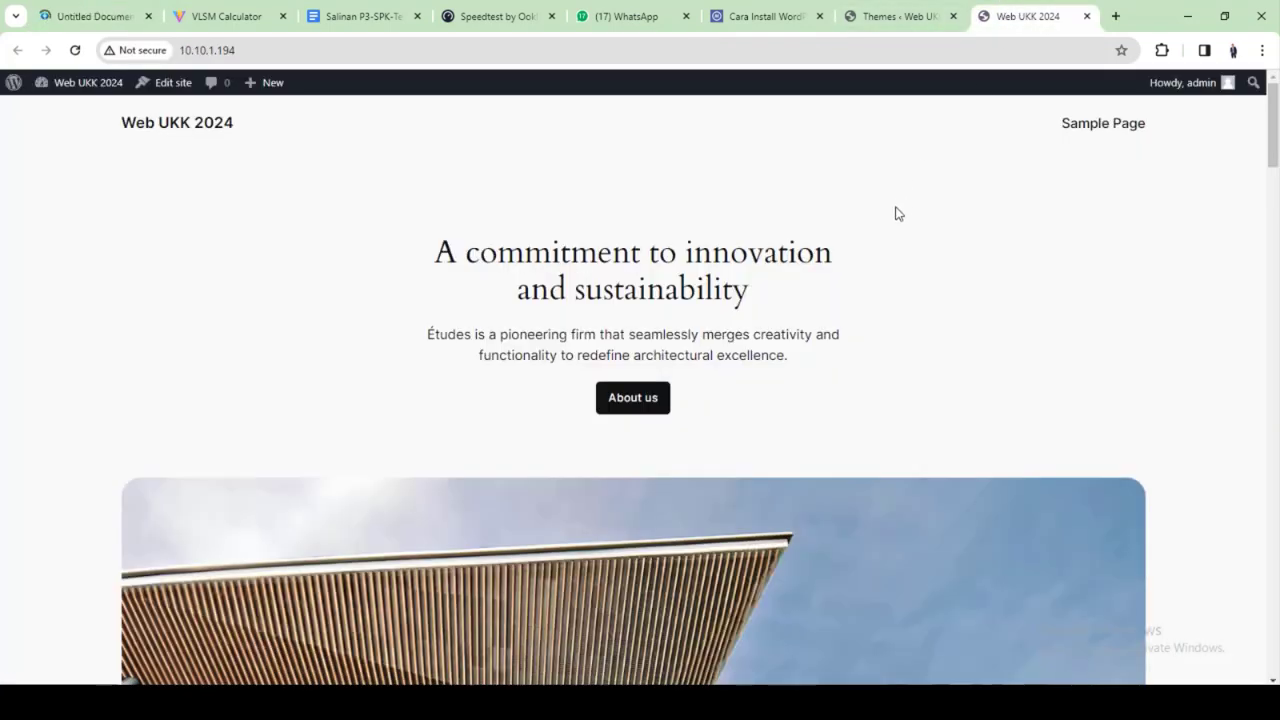